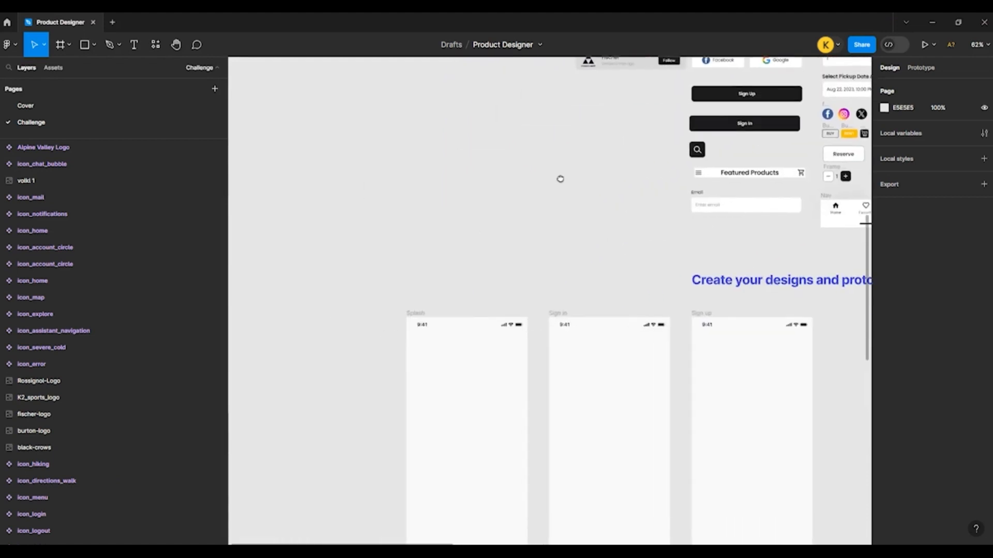
Step: Paste the Alpine Valley logo into the Splash frame and centre it horizontally and vertically
scroll(379, 377, "down", 6)
scroll(475, 192, "up", 6)
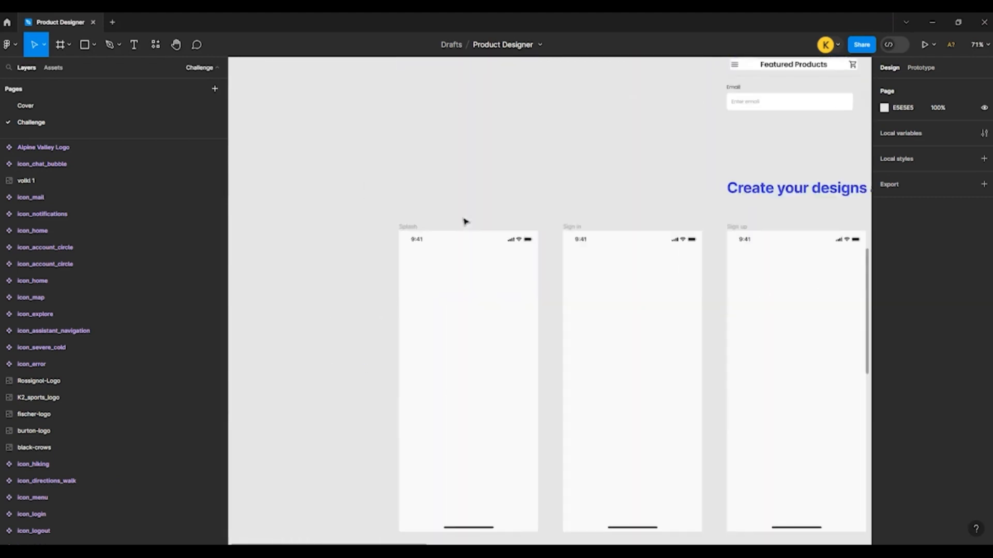
scroll(437, 246, "down", 2)
scroll(465, 247, "up", 1)
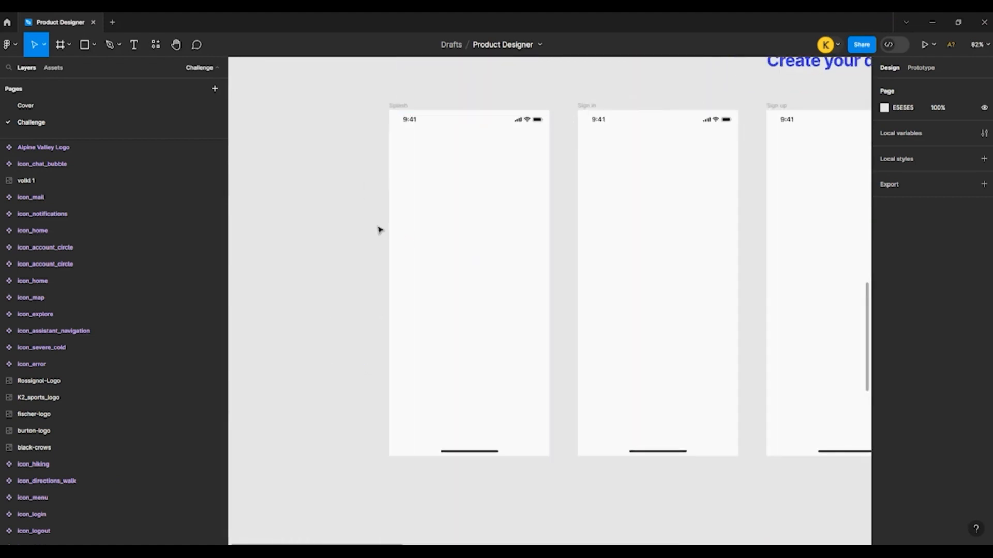
key("ctrl+v")
left_click_drag(553, 305, 481, 274)
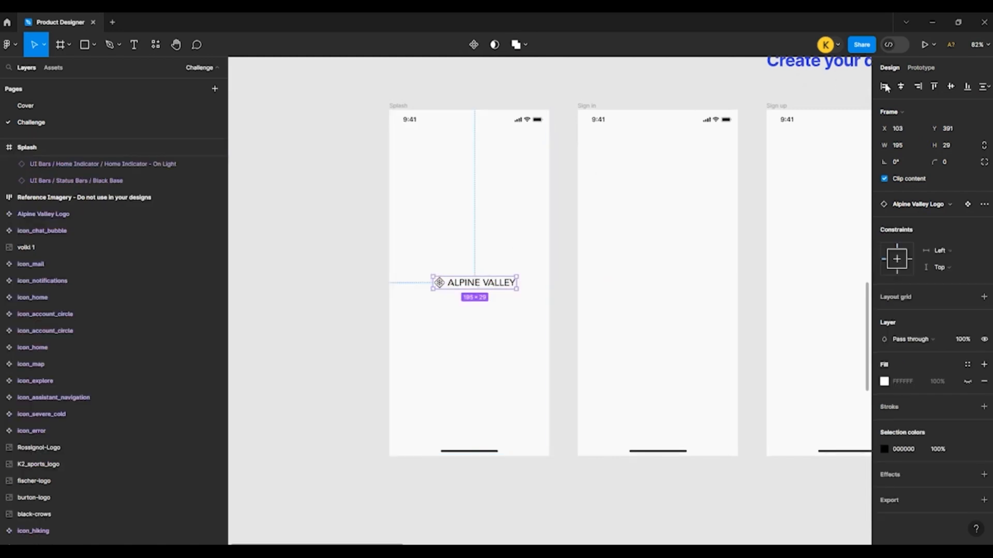
left_click(900, 86)
left_click(951, 86)
left_click(396, 232)
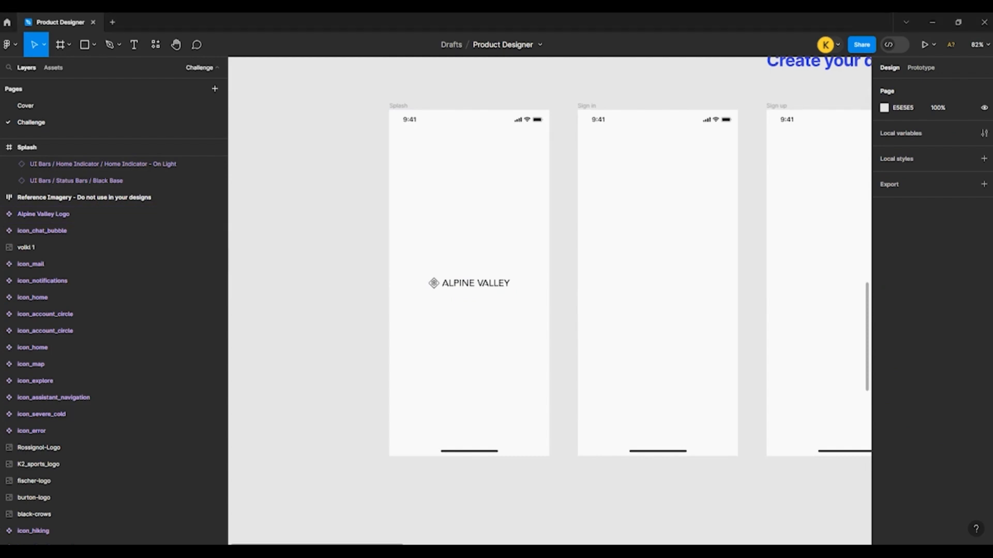
Step: Duplicate the Alpine Valley logo into the upper part of the Sign in frame and centre it horizontally
scroll(571, 252, "up", 1)
scroll(253, 259, "down", 2)
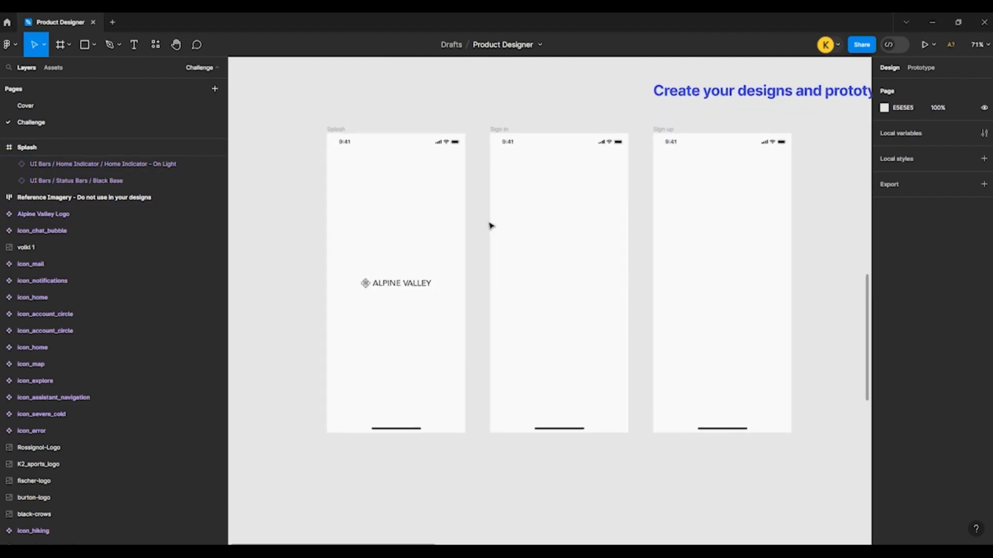
left_click_drag(396, 284, 559, 192)
left_click(900, 87)
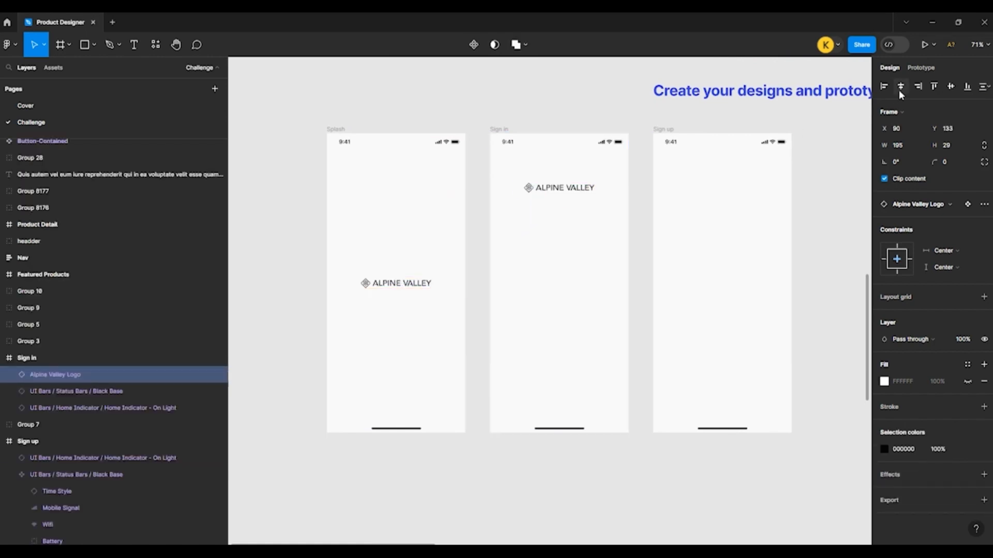
left_click(441, 140)
Step: Add a "Sign in" heading as text below the logo in the Sign in frame
scroll(481, 295, "up", 5)
scroll(478, 282, "down", 3)
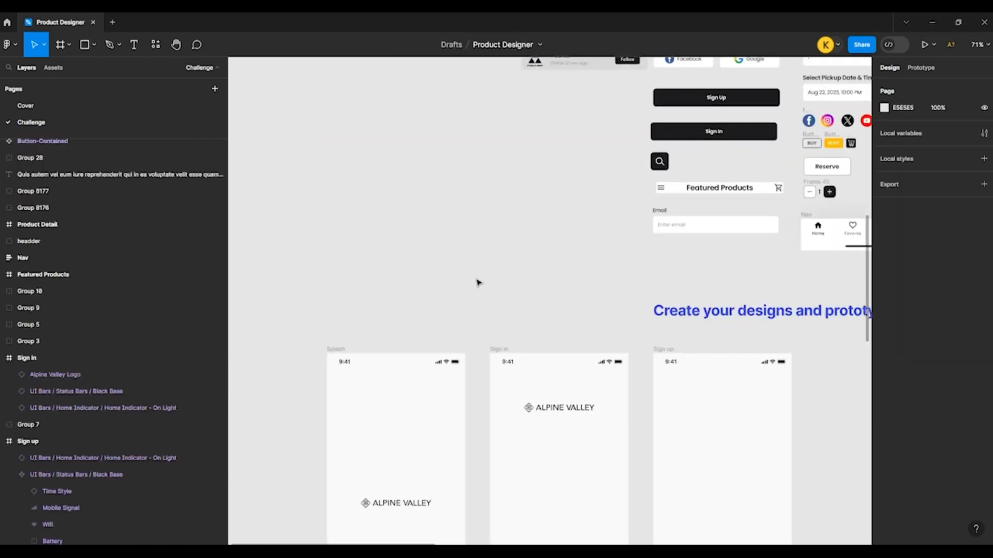
scroll(476, 282, "down", 3)
scroll(500, 226, "down", 1)
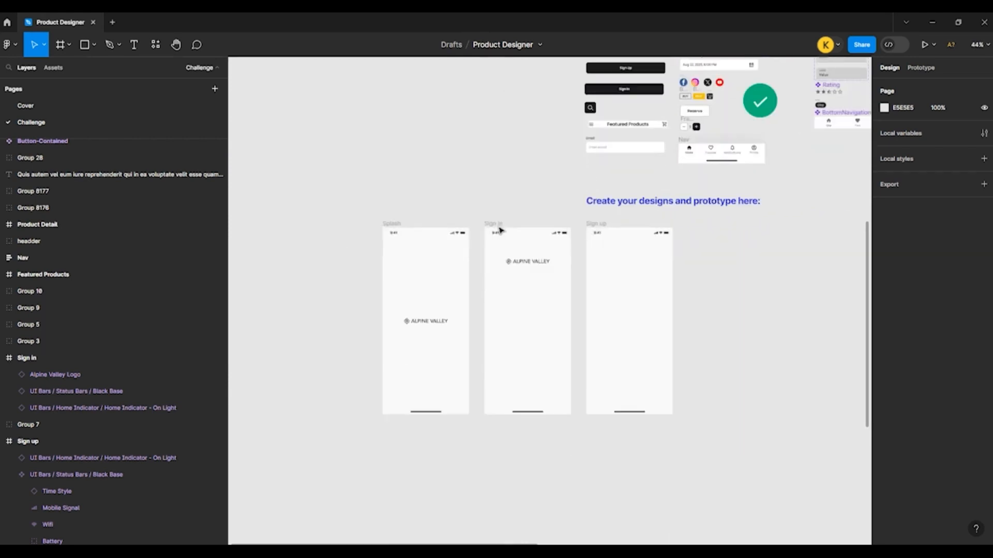
scroll(517, 261, "up", 5)
key("t")
left_click(464, 307)
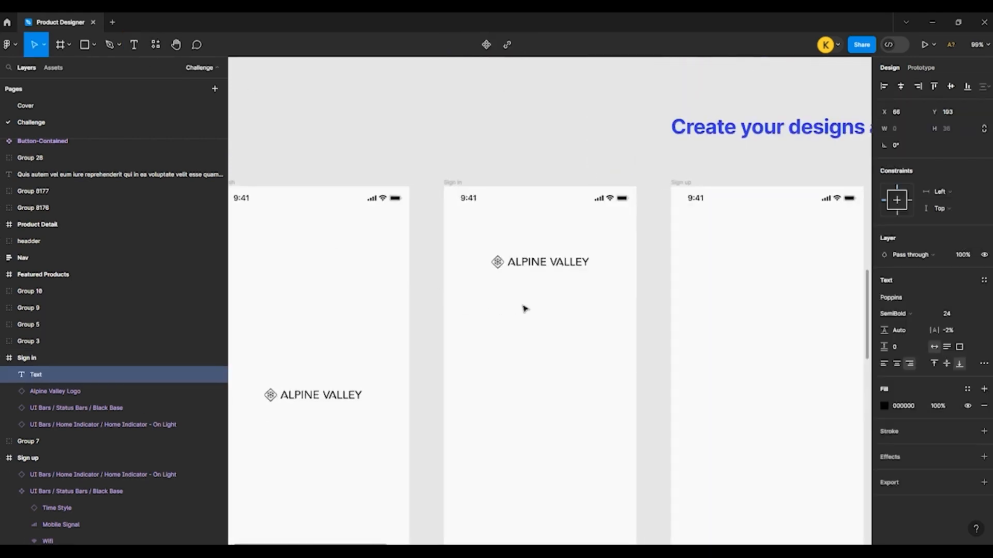
type("Sign")
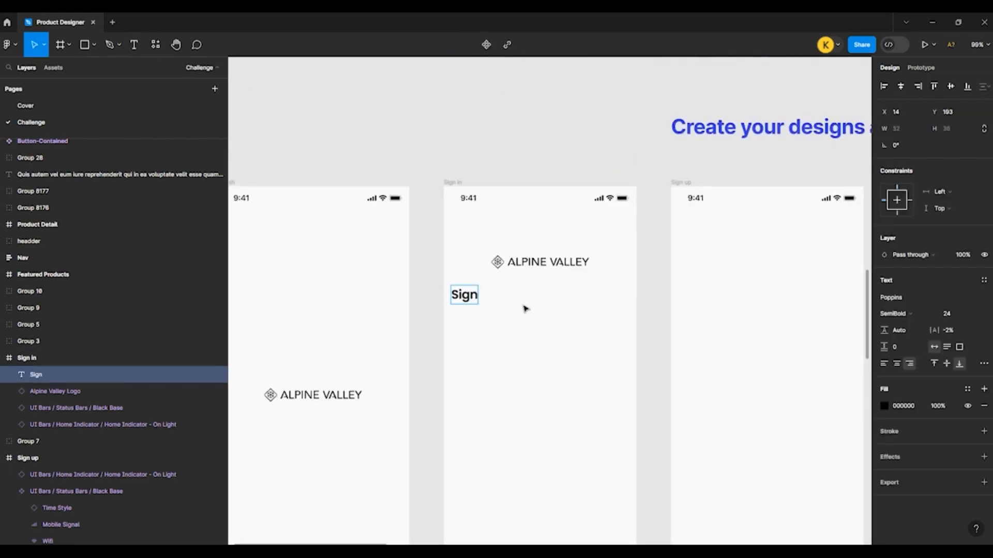
type(" in")
key("Escape")
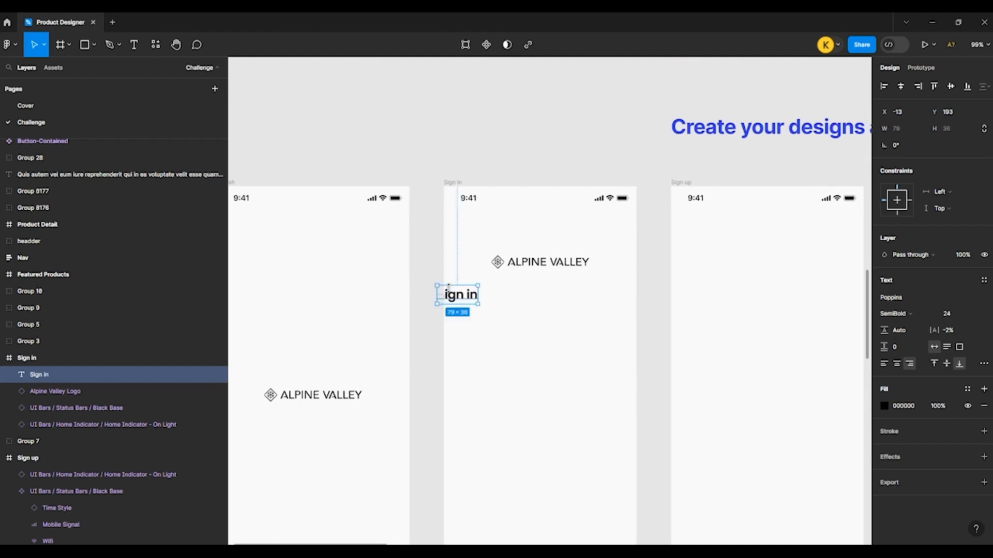
Step: Reposition the "Sign in" heading to X 16, Y 204 in its frame
left_click_drag(450, 297, 468, 303)
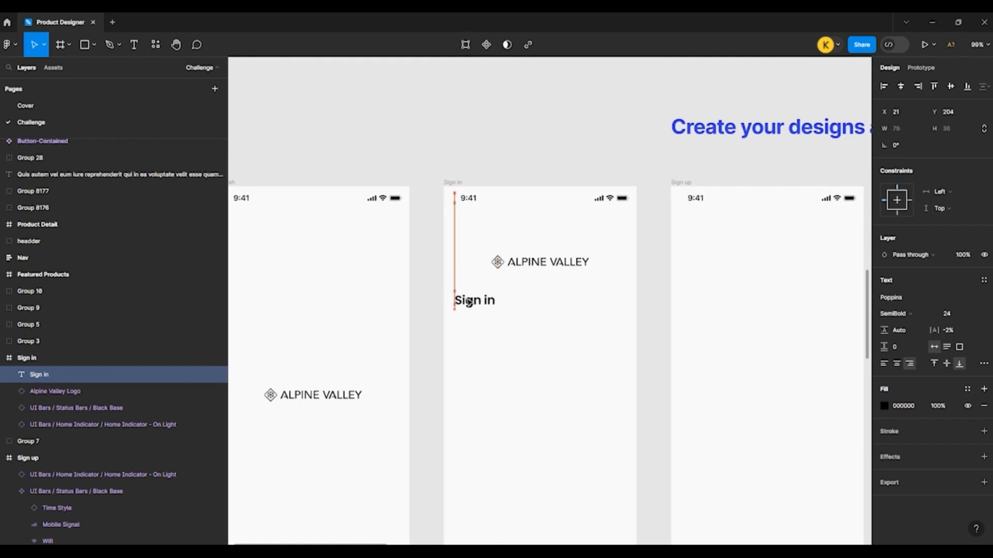
key("Left")
key("Left")
key("Left")
key("Left")
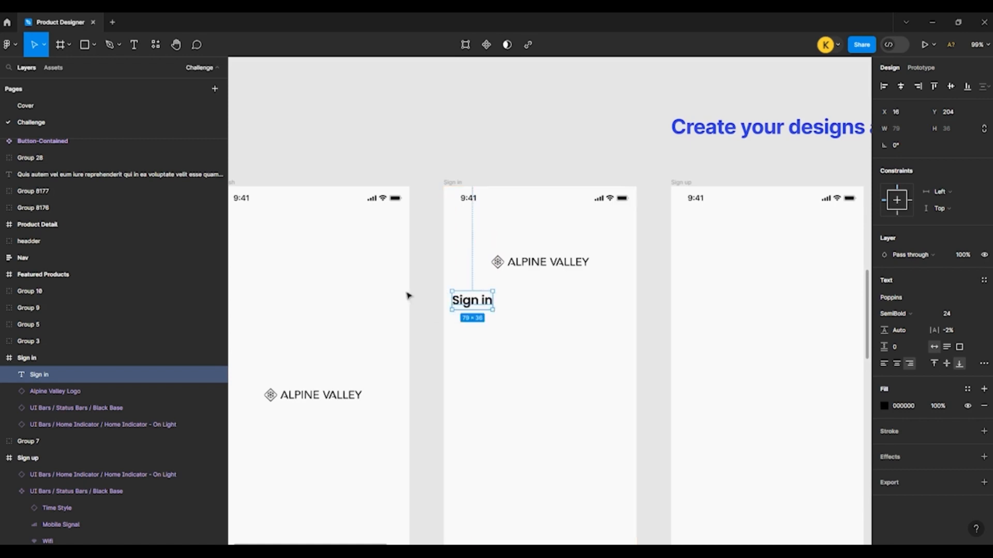
left_click(433, 295)
Step: Move the ready-made Email field group under the "Sign in" heading and centre it horizontally in the frame
scroll(432, 305, "down", 2)
scroll(437, 282, "down", 1)
scroll(437, 281, "up", 5)
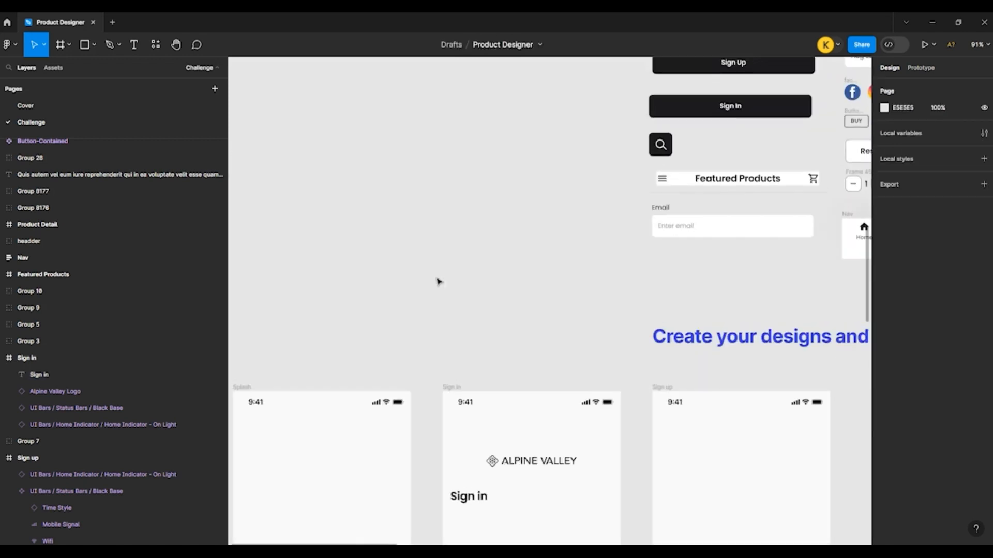
left_click(650, 224)
scroll(578, 165, "down", 3)
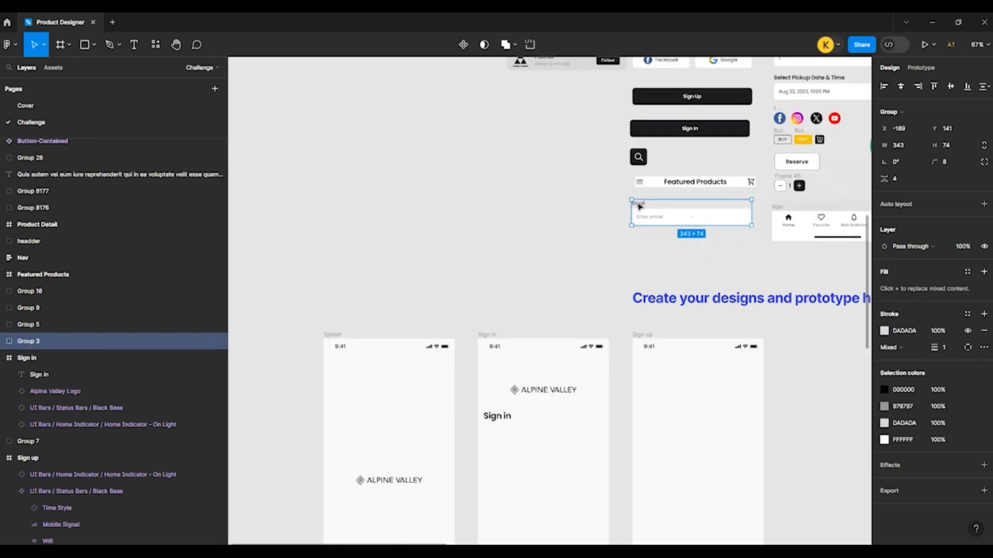
left_click_drag(639, 214, 494, 446)
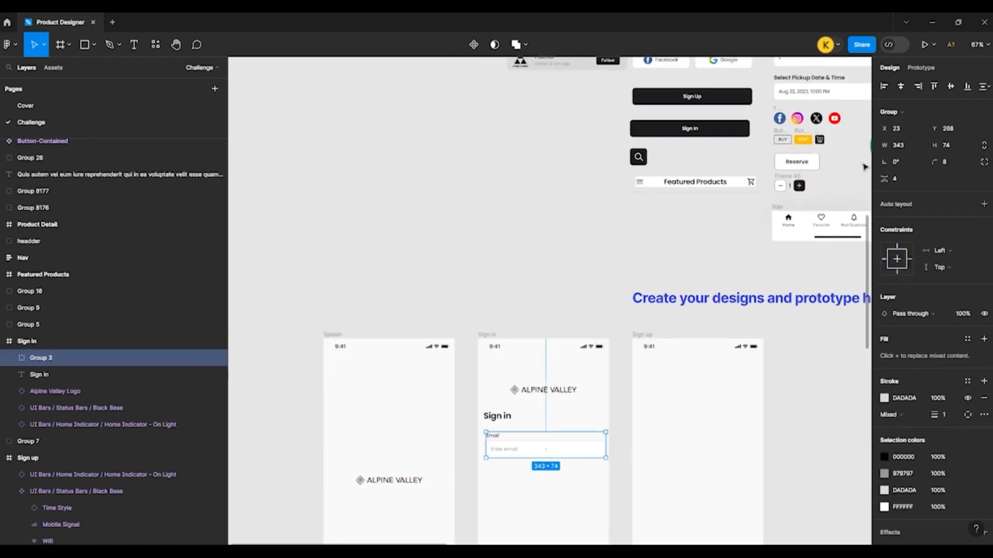
left_click(900, 87)
Step: Nudge the Email field group down to Y 272
scroll(474, 165, "up", 4)
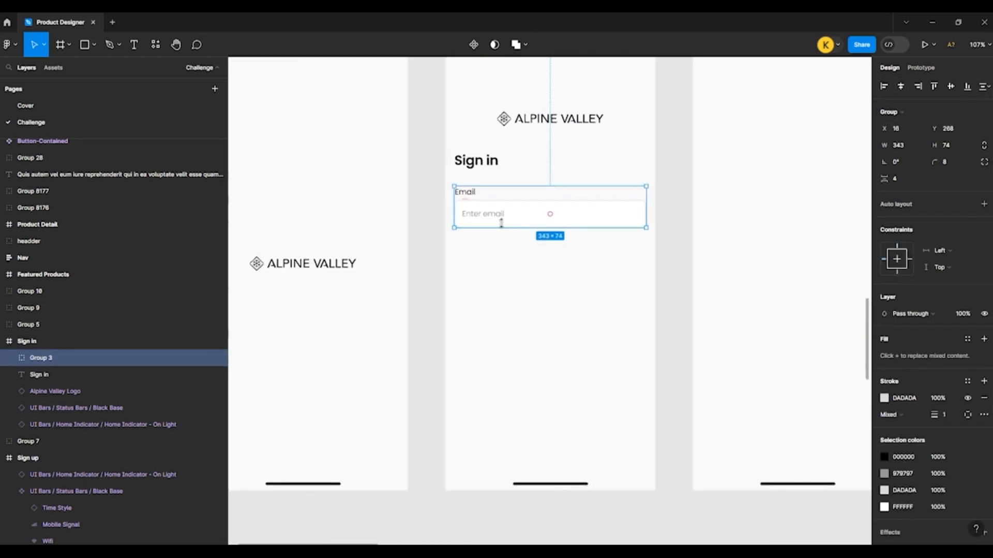
key("Down")
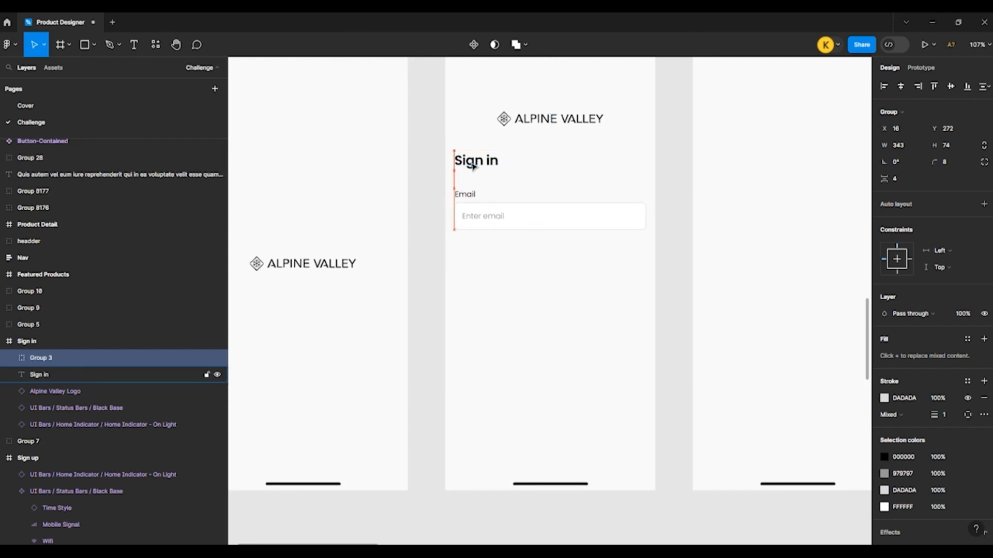
key("Down")
key("Down")
key("Down")
left_click_drag(466, 200, 469, 252)
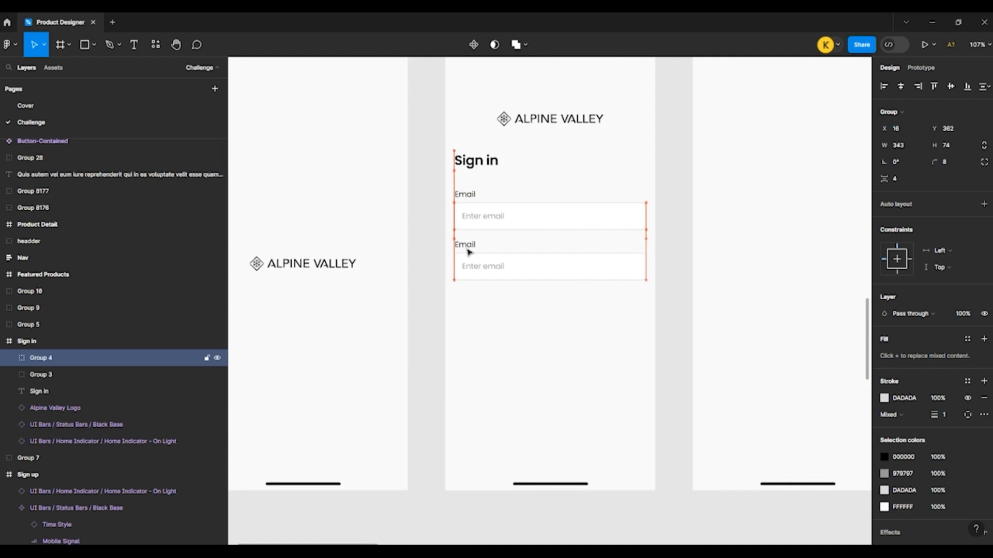
left_click(444, 264)
double_click(464, 245)
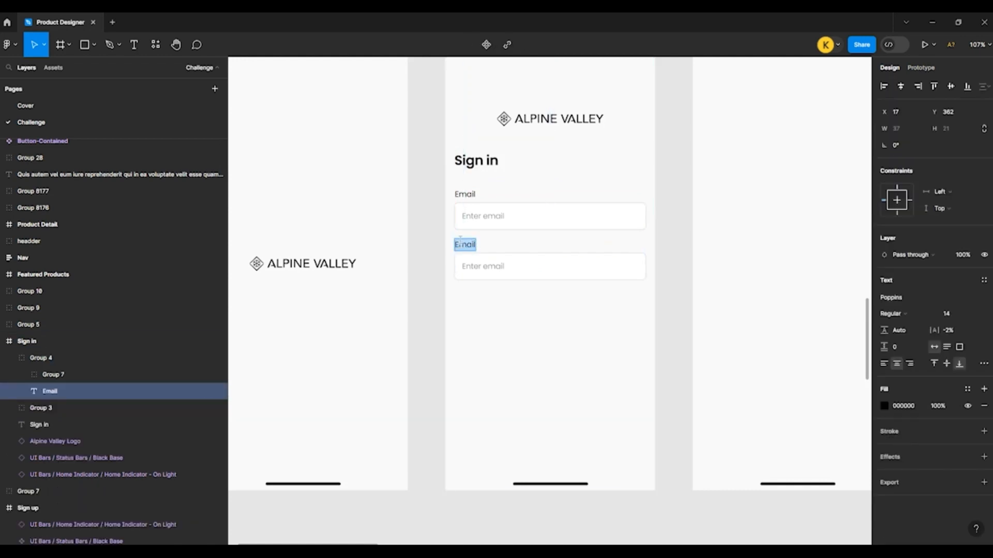
type("P")
key("BackSpace")
key("BackSpace")
key("BackSpace")
key("BackSpace")
left_click(427, 283)
scroll(496, 257, "up", 3)
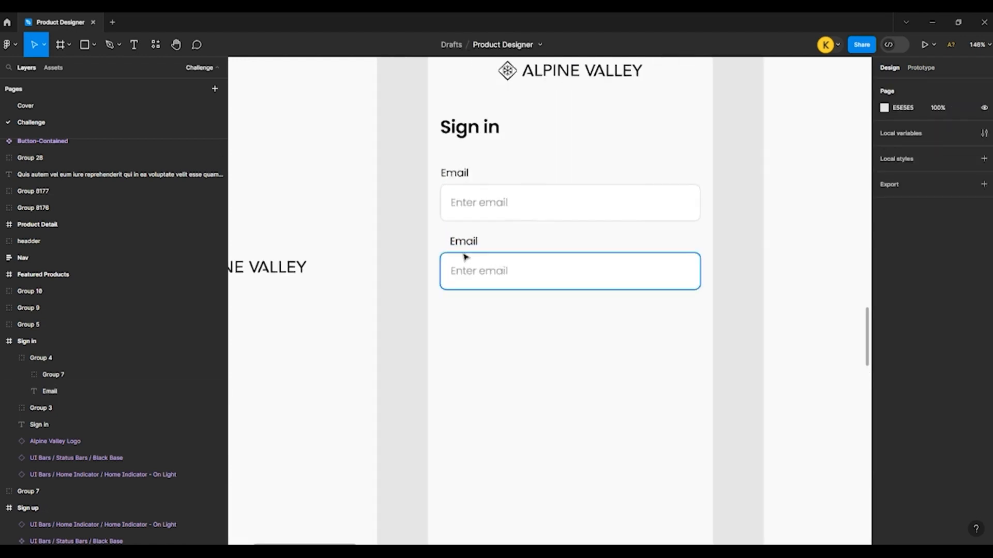
left_click(463, 255)
key("Delete")
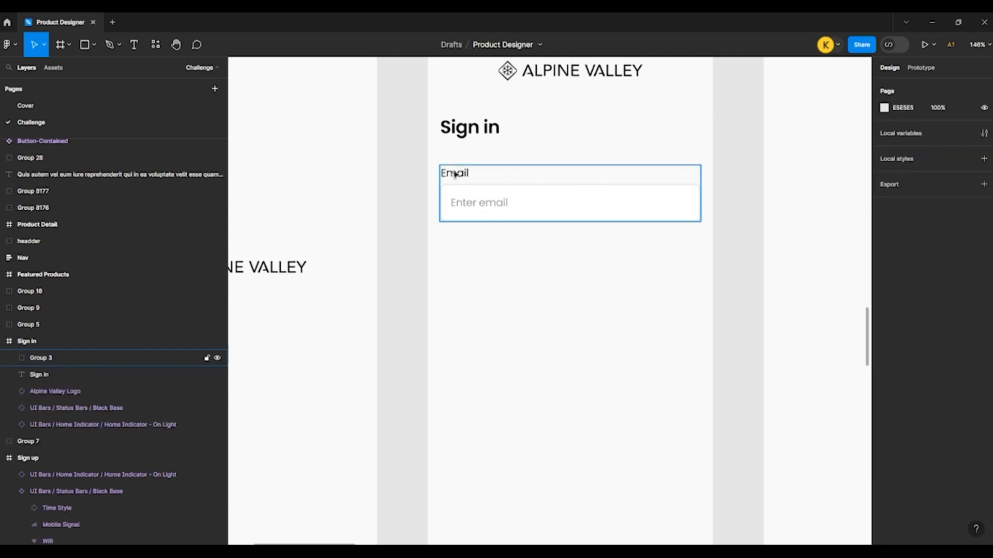
Step: Duplicate the Email field group and place the copy directly below the original at Y 362
left_click(455, 175)
left_click_drag(455, 191, 455, 247)
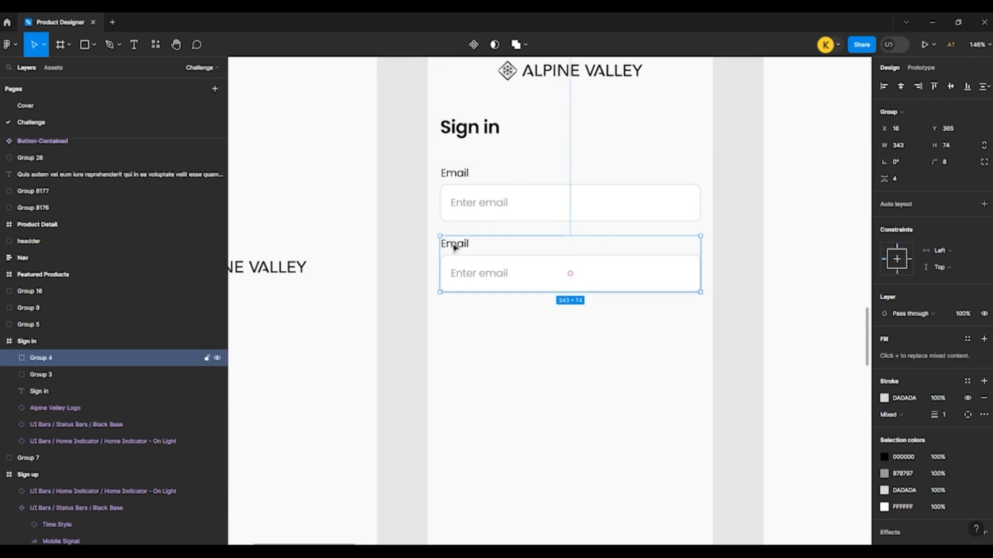
key("Up")
key("Up")
key("alt")
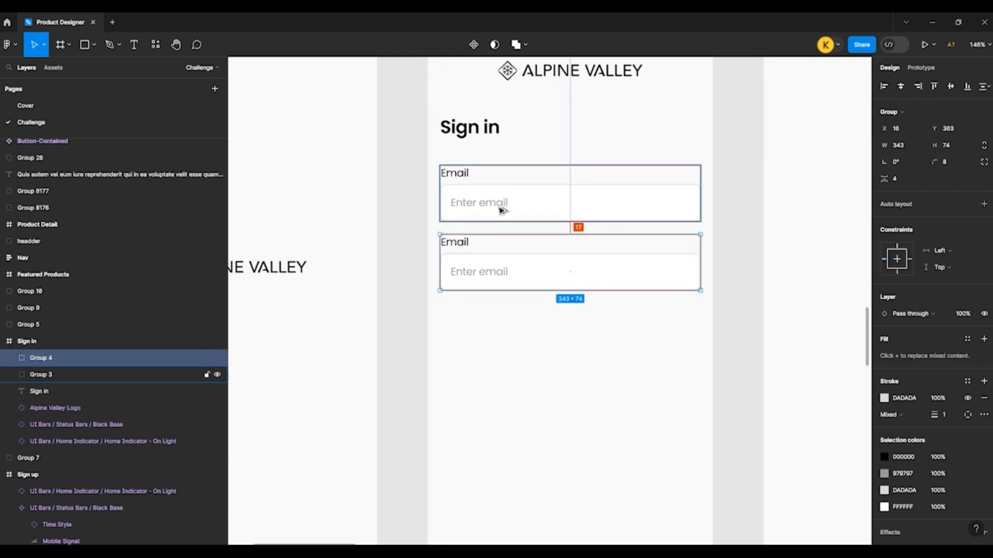
key("Up")
Step: Left-align the label of the copied field and change its text to "Password"
double_click(464, 243)
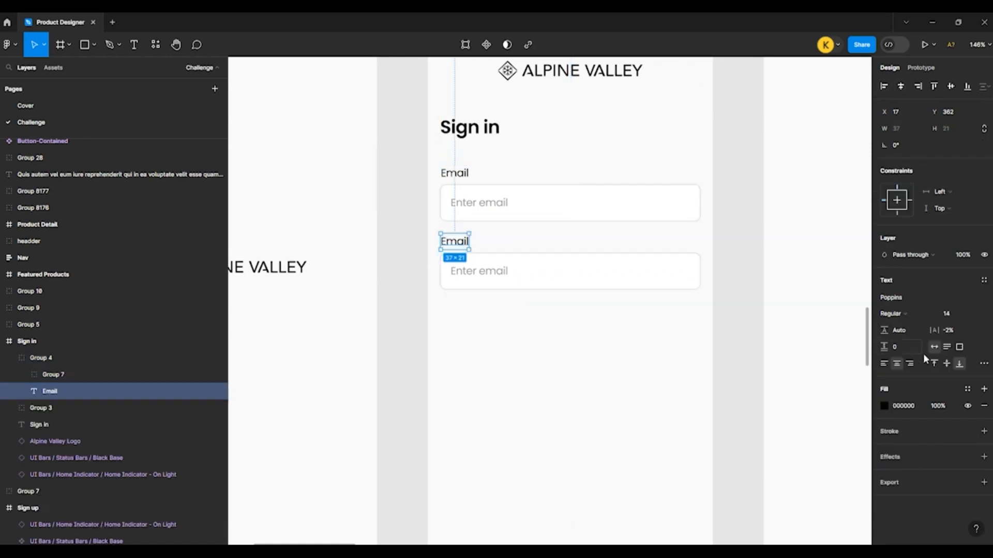
double_click(456, 241)
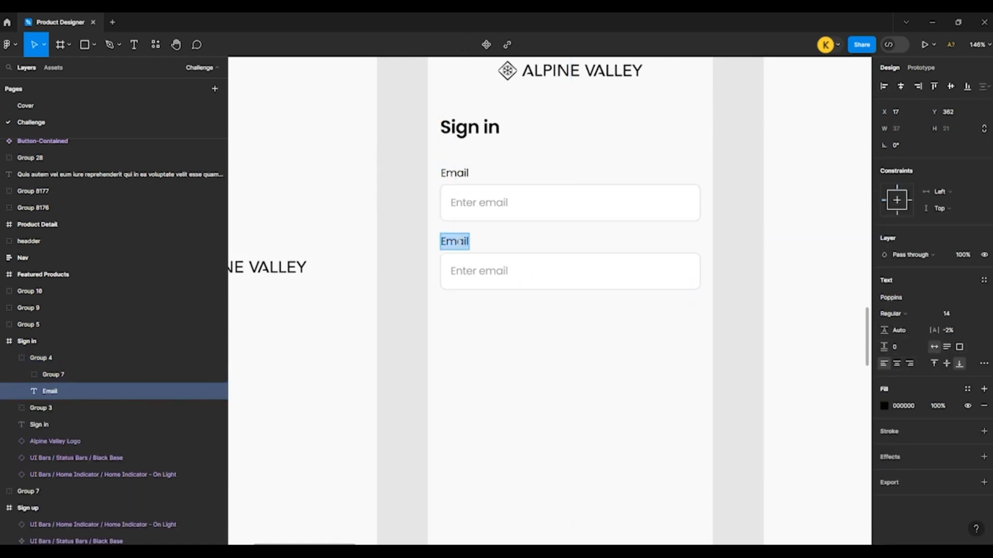
type("Password")
left_click(415, 304)
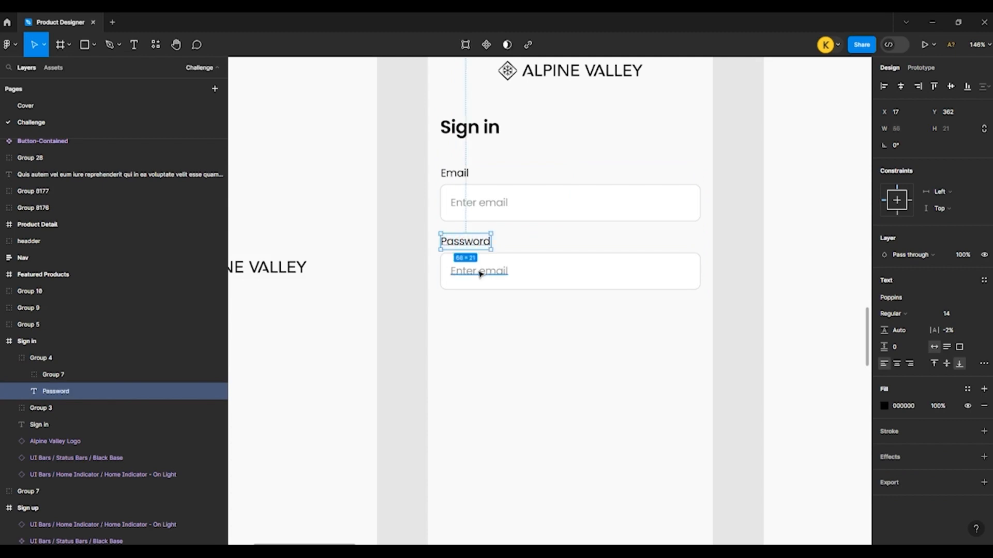
Step: Change the placeholder text in the Password field to "Enter Password"
double_click(480, 273)
double_click(480, 273)
left_click(482, 272)
left_click_drag(480, 271, 541, 281)
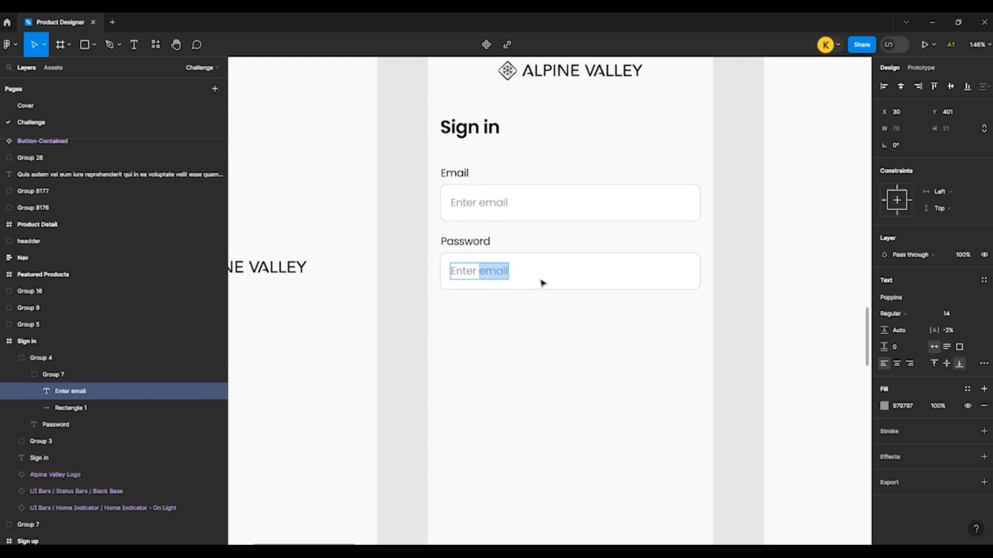
type("Password")
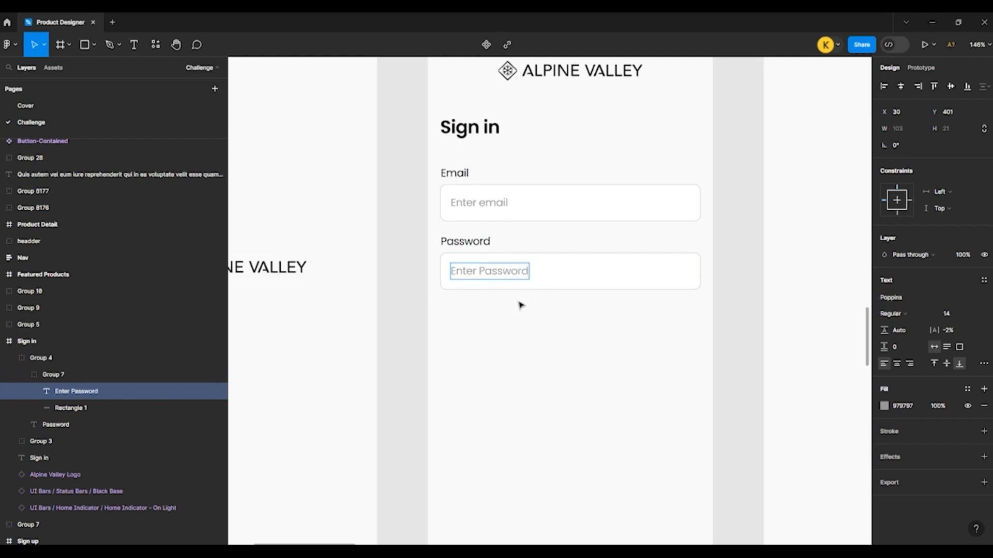
left_click(498, 323)
Step: Correct the Password field's placeholder to lowercase, reading "Enter password"
scroll(408, 309, "down", 1)
scroll(512, 288, "up", 1)
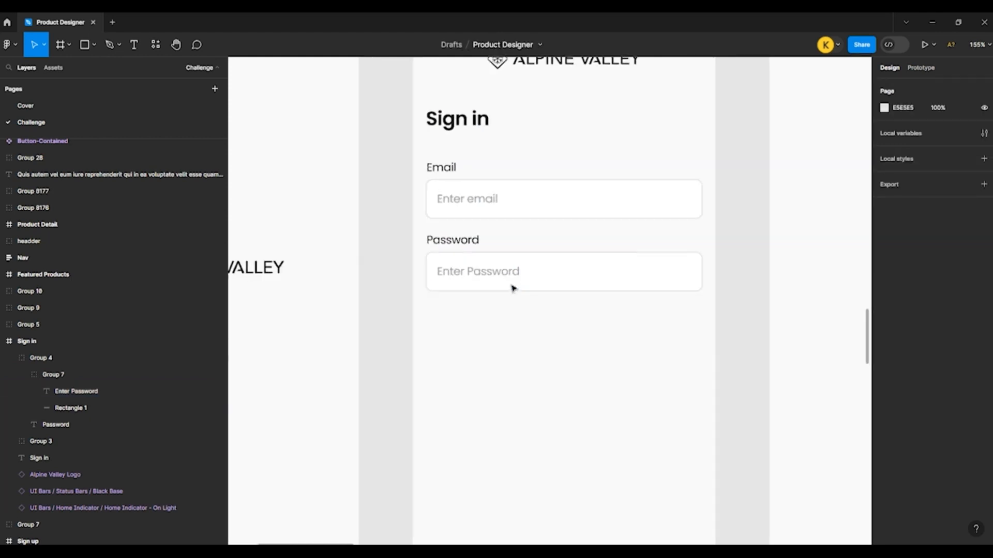
left_click(440, 242)
scroll(434, 258, "down", 1)
scroll(413, 269, "down", 1)
left_click(395, 284)
scroll(410, 304, "up", 1)
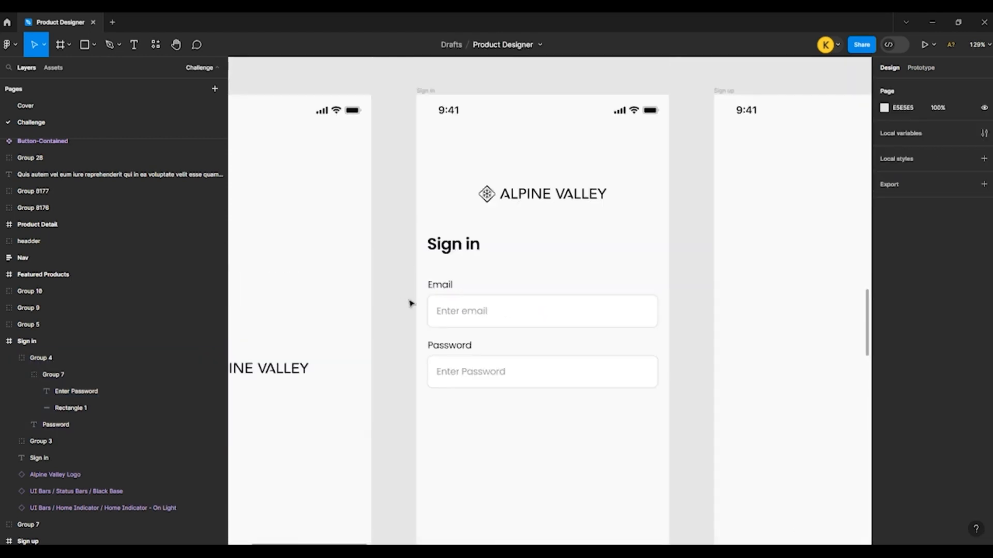
left_click(454, 380)
double_click(464, 374)
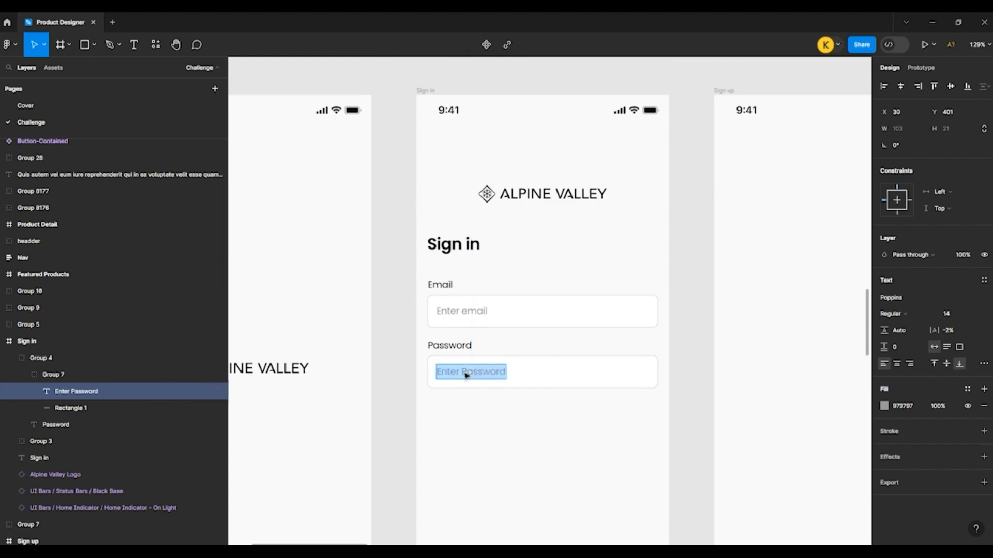
left_click(465, 371)
key("BackSpace")
type("p")
key("Escape")
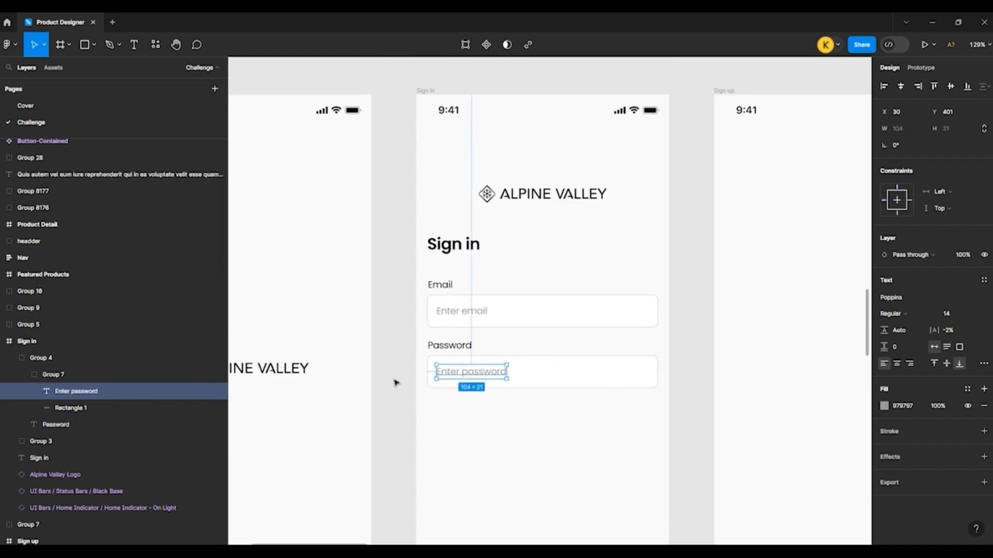
left_click(398, 381)
Step: Copy the supplied Sign In button into the Sign in frame, below the Password field at X 16, Y 531
scroll(405, 382, "down", 1)
scroll(406, 383, "down", 1)
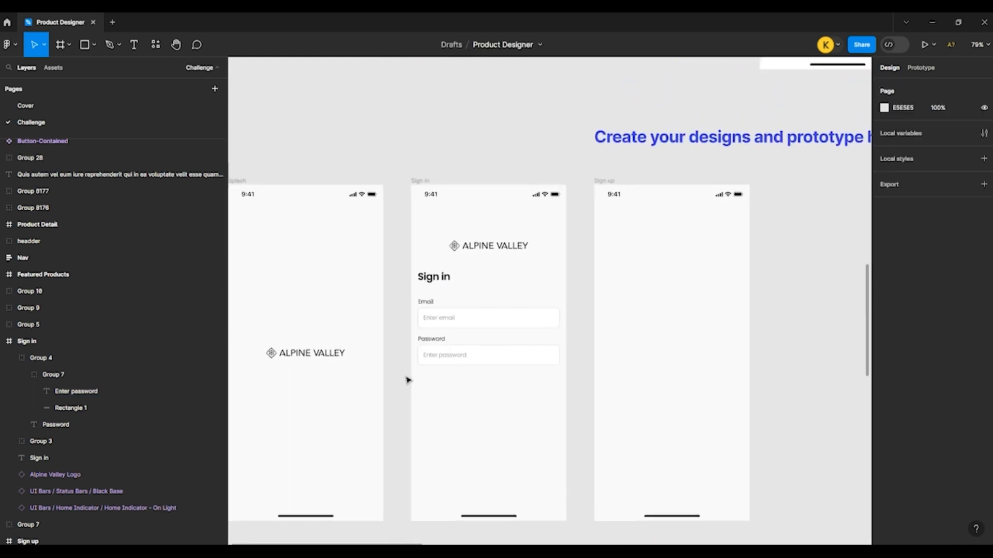
scroll(414, 362, "up", 5)
left_click(629, 265)
scroll(629, 282, "down", 1)
left_click(627, 274)
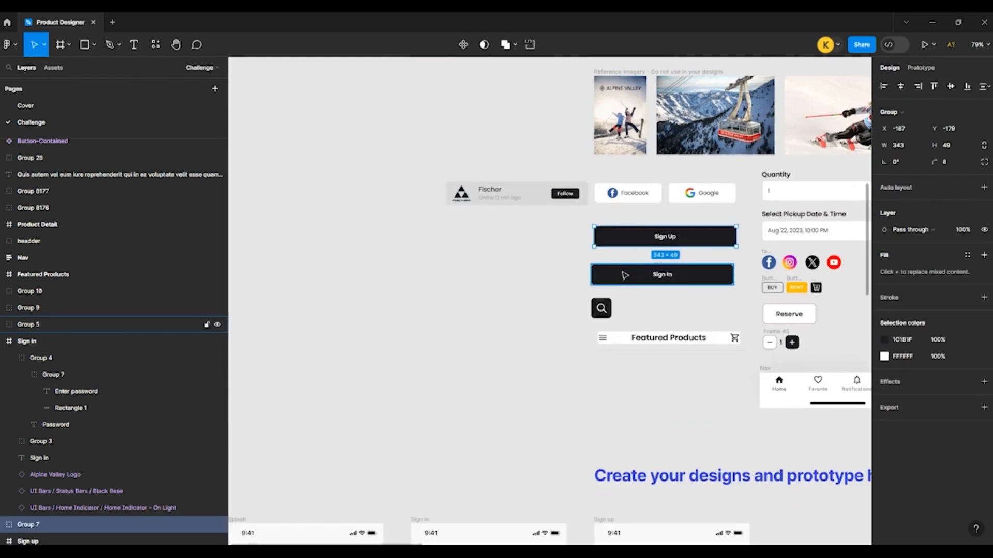
scroll(625, 274, "down", 10)
left_click(520, 286)
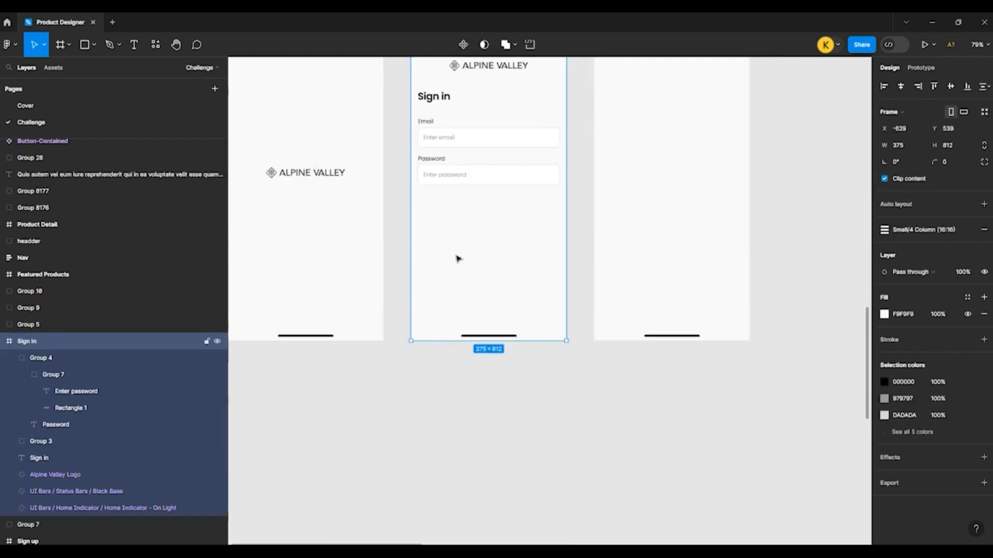
scroll(431, 191, "up", 5)
key("ctrl+v")
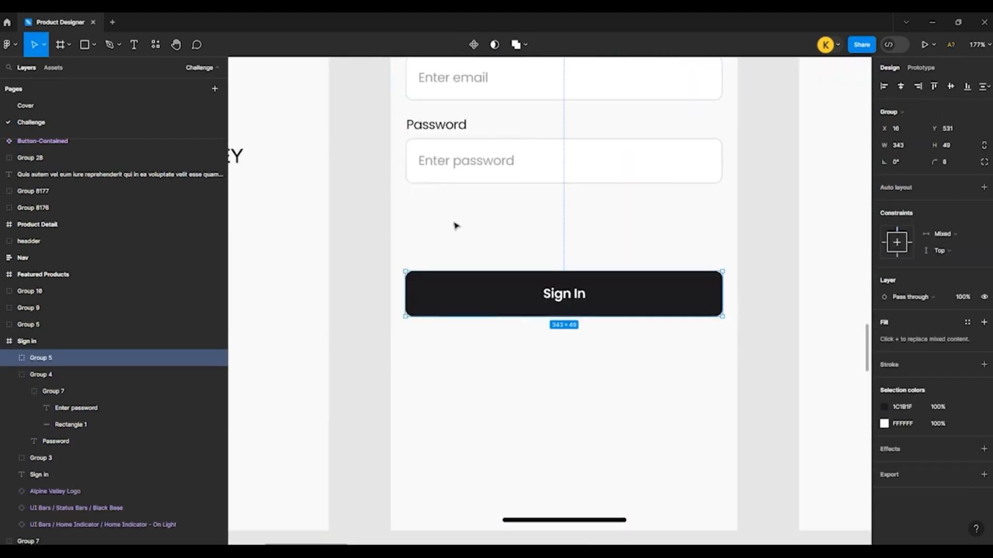
left_click(368, 225)
Step: Duplicate the "Password" label below the Password field's right end at X 294, Y 447, and right-align its text
scroll(369, 226, "up", 2)
left_click(429, 232)
left_click_drag(433, 234, 687, 309)
left_click(910, 363)
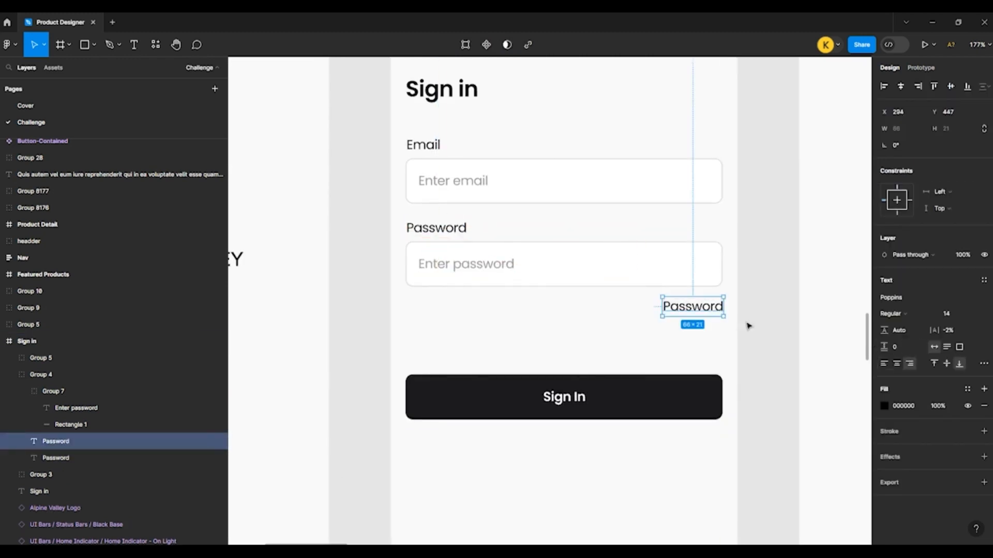
Step: Change the duplicated label's text to "Forgot Password?", correcting the spelling of "Forgot"
double_click(665, 307)
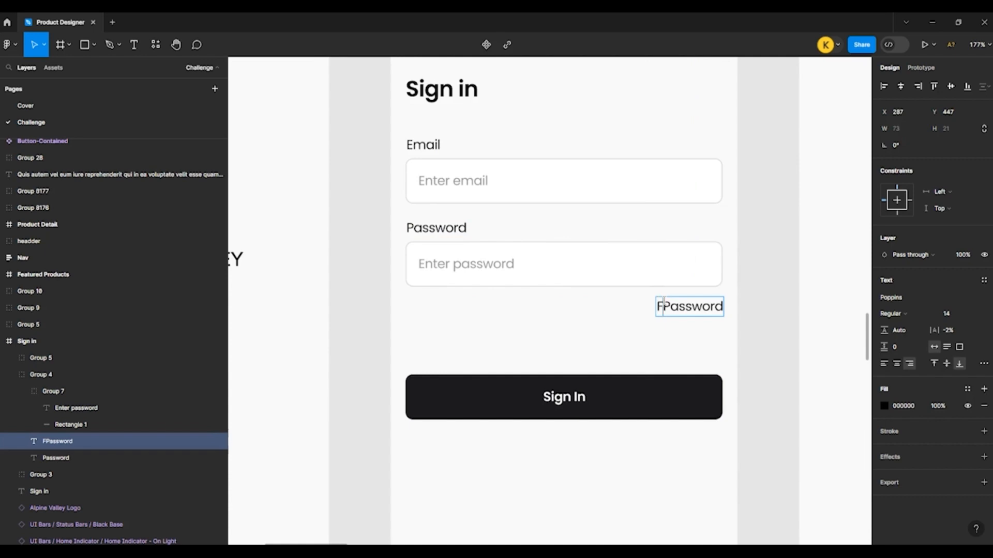
type("Fortgot")
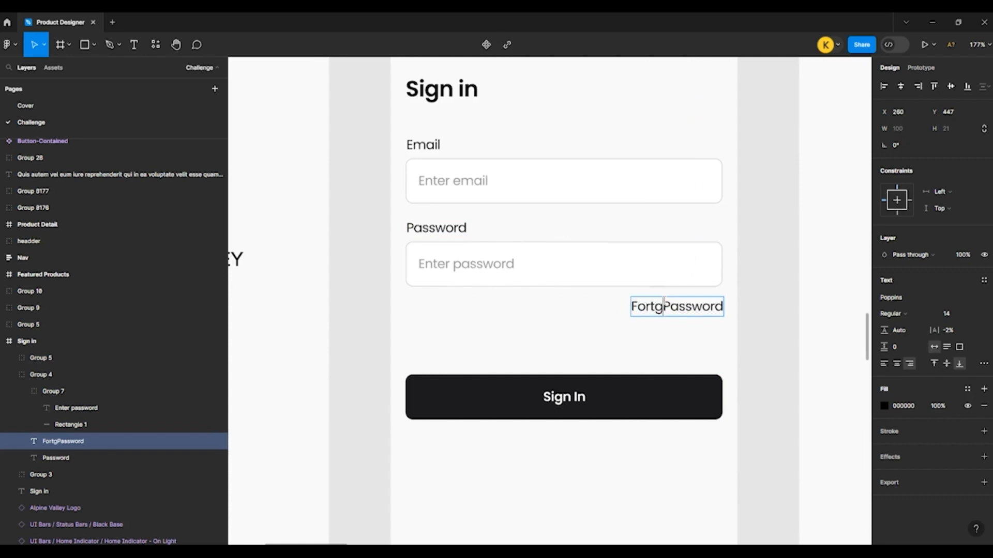
right_click(644, 305)
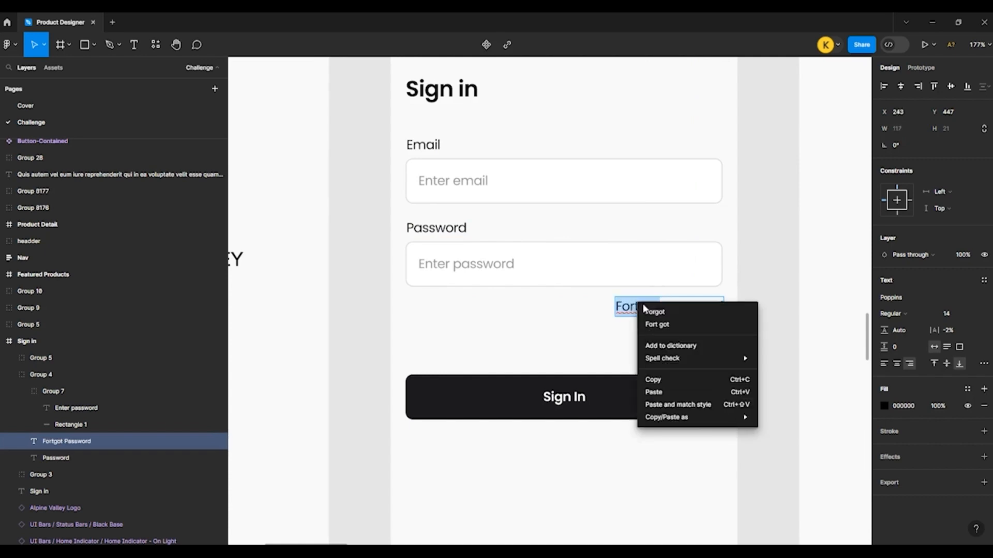
left_click(655, 310)
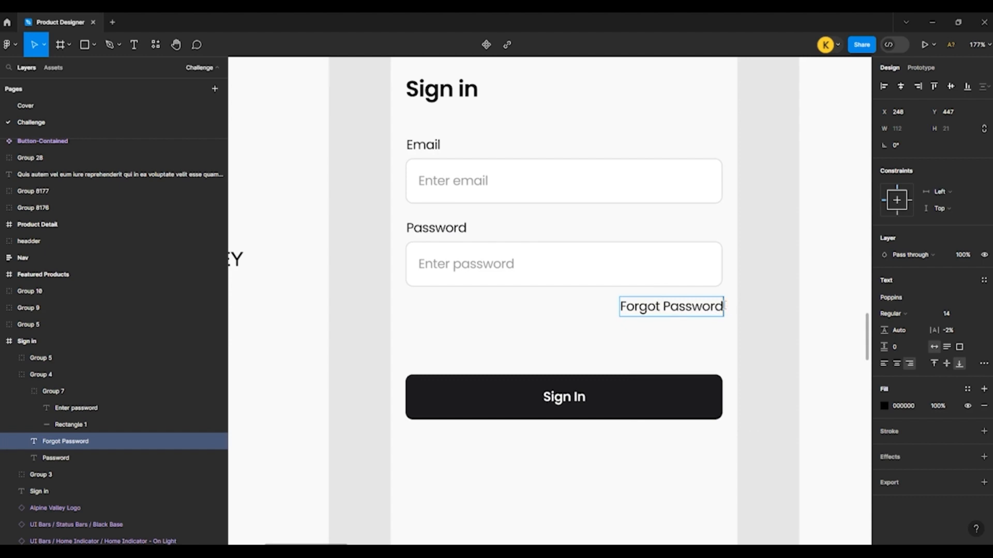
type("?")
key("Escape")
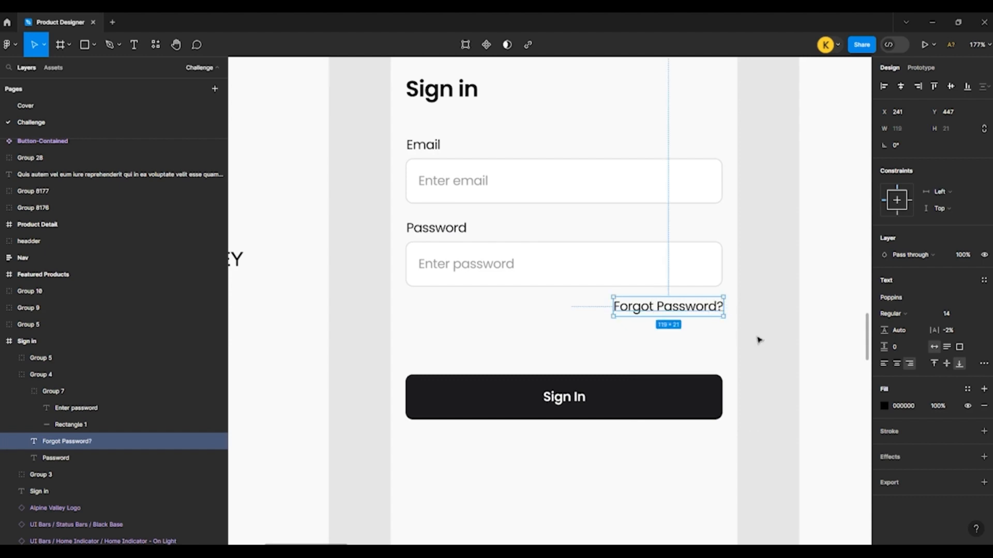
Step: Set the font weight of the "Forgot Password?" text to Medium
left_click(758, 339)
scroll(757, 339, "down", 1)
left_click(675, 293)
left_click(894, 315)
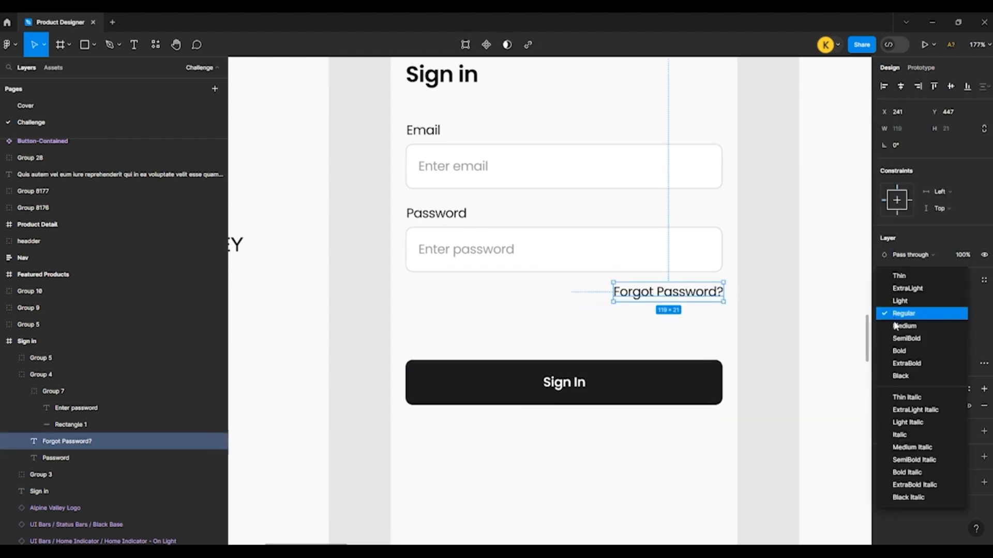
left_click(898, 325)
left_click(782, 335)
Step: Move the Sign In button up to Y 500, closer to the "Forgot Password?" text
scroll(771, 336, "down", 1)
scroll(439, 324, "down", 2)
scroll(440, 323, "down", 1)
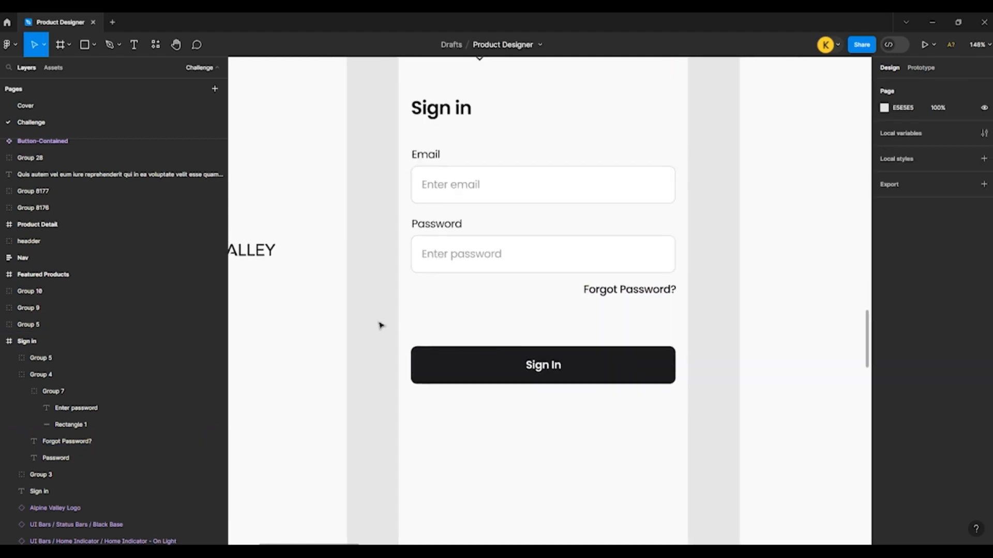
left_click(497, 355)
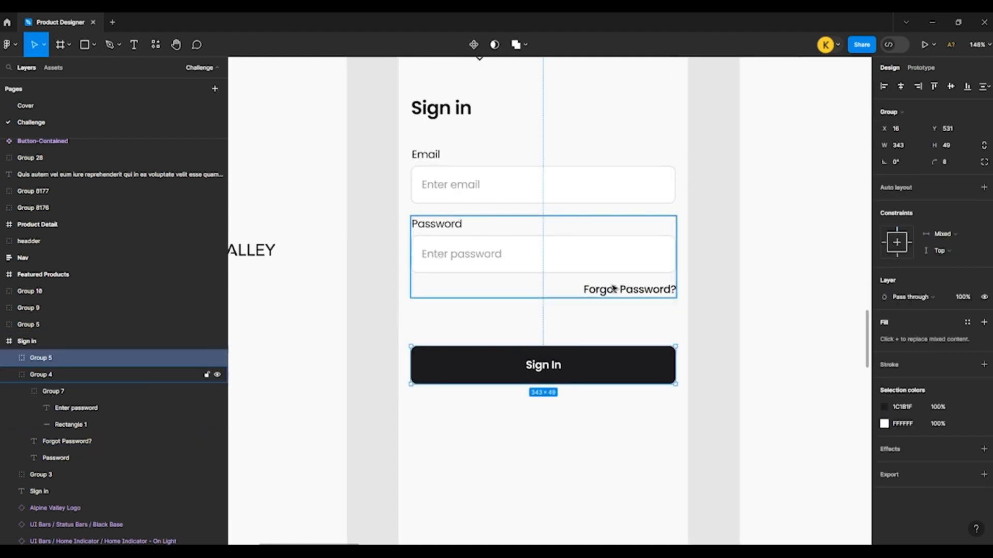
key("shift+Up")
key("shift+Up")
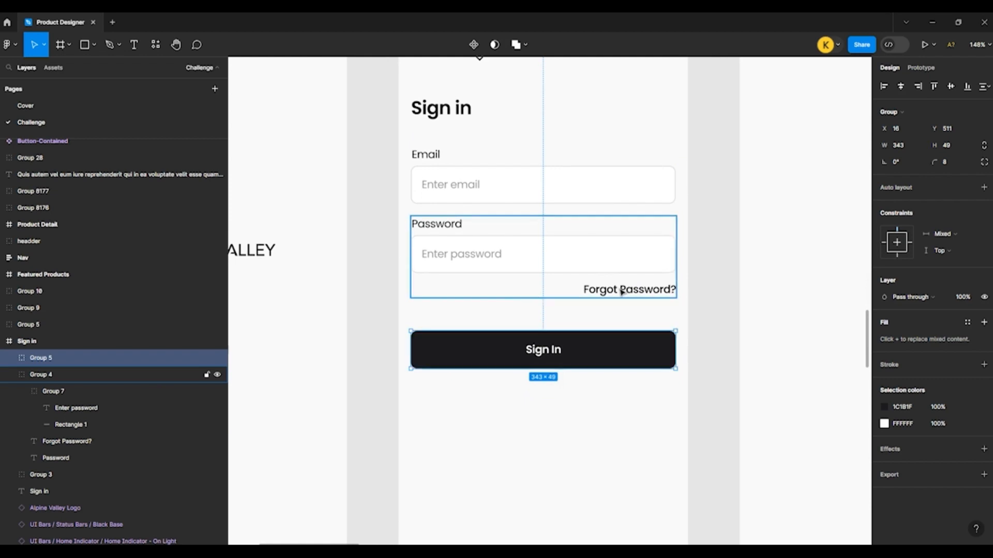
key("shift+Up")
key("Up")
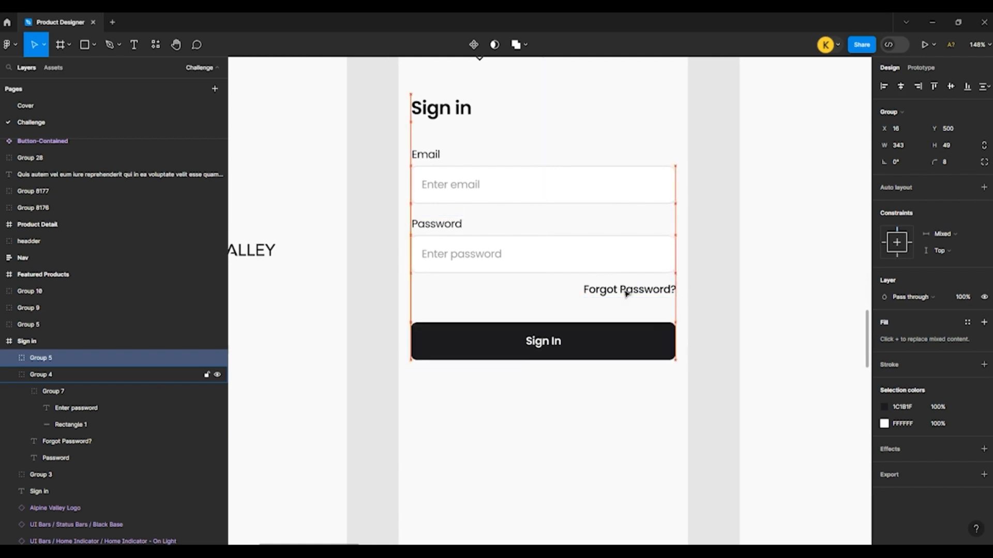
scroll(465, 291, "down", 5)
left_click(426, 300)
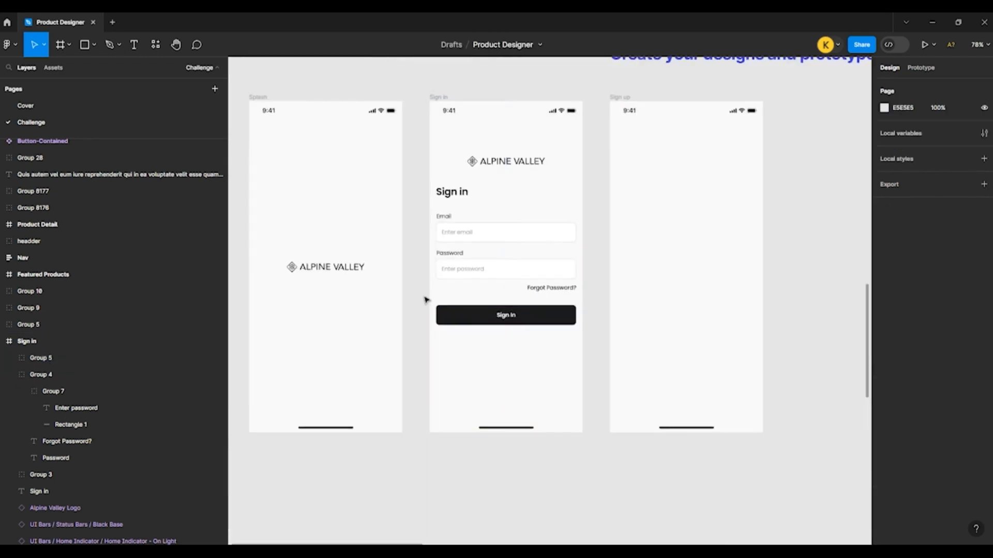
Step: Copy the "Forgot Password?" text within the Sign in frame and centre the copy below the Sign In button at Y 591
scroll(428, 300, "up", 5)
scroll(491, 290, "down", 5)
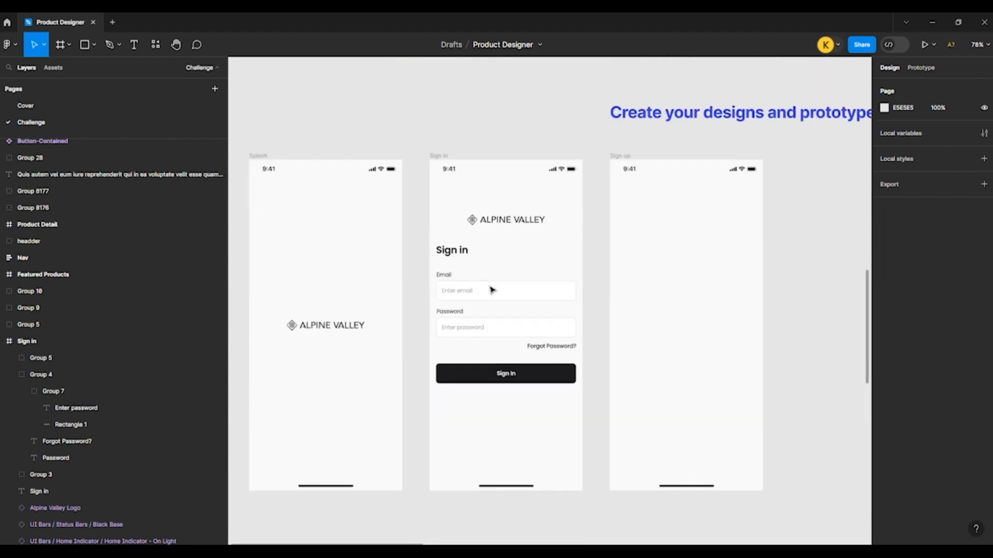
scroll(450, 365, "up", 3)
scroll(543, 341, "down", 1)
left_click(581, 317)
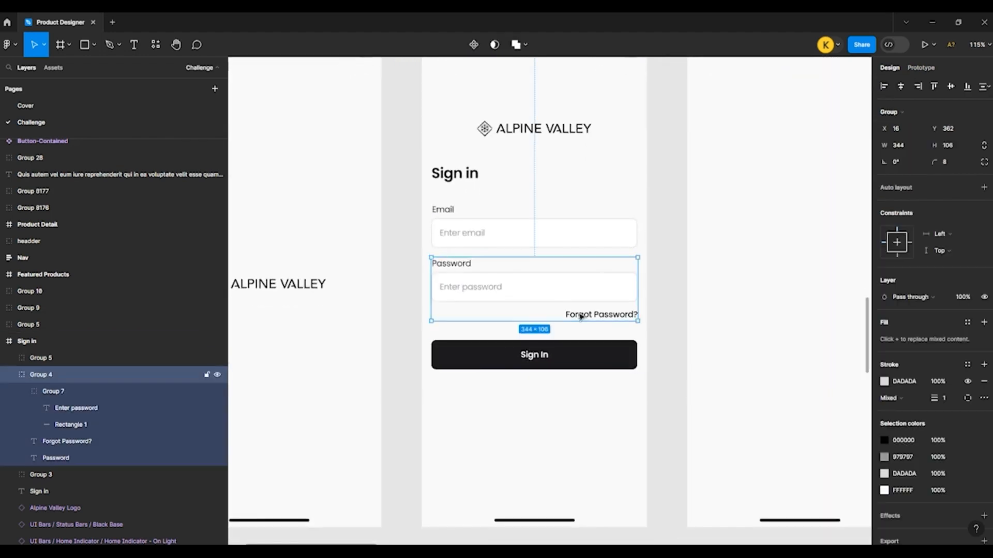
scroll(535, 294, "down", 1)
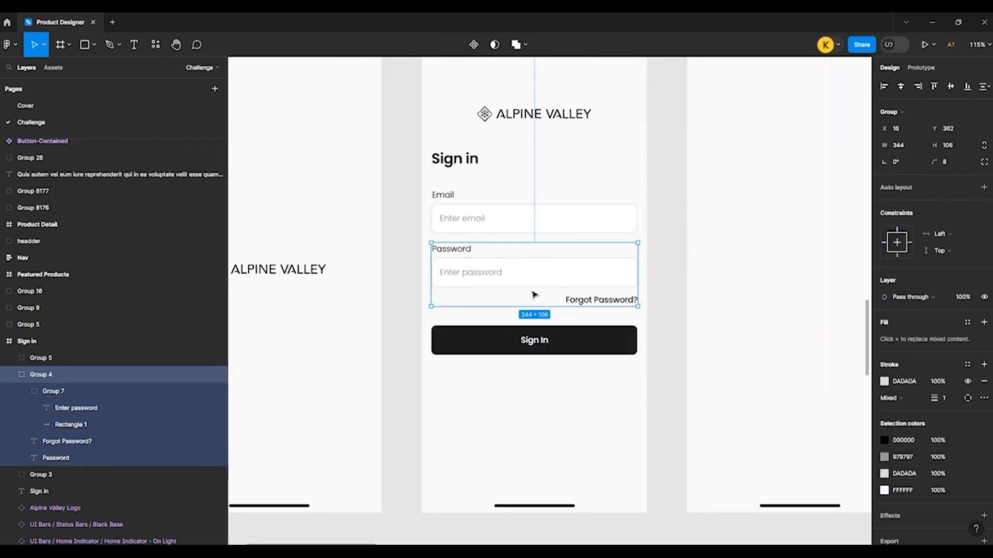
double_click(600, 301)
scroll(599, 302, "down", 1)
left_click(492, 372)
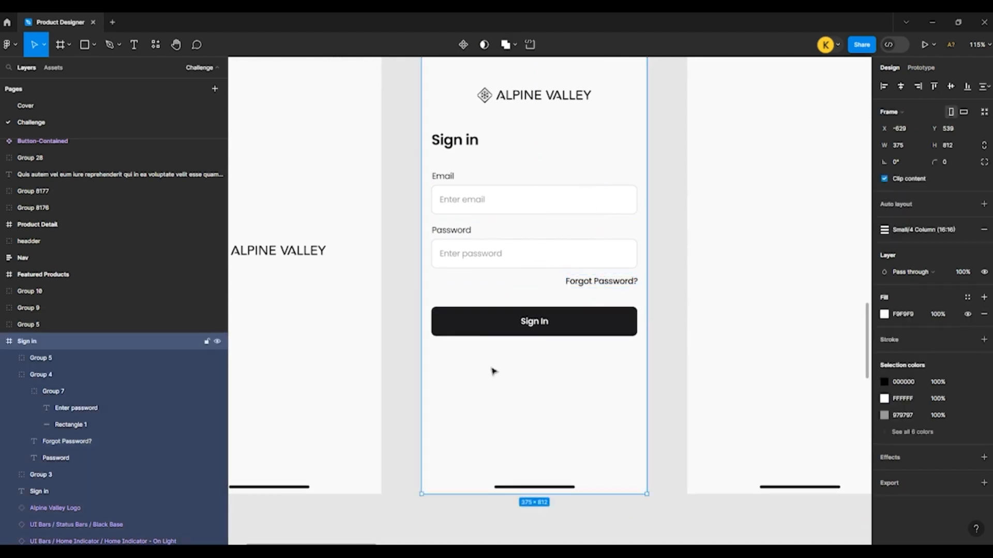
key("ctrl+v")
scroll(542, 324, "down", 2)
scroll(544, 324, "up", 4)
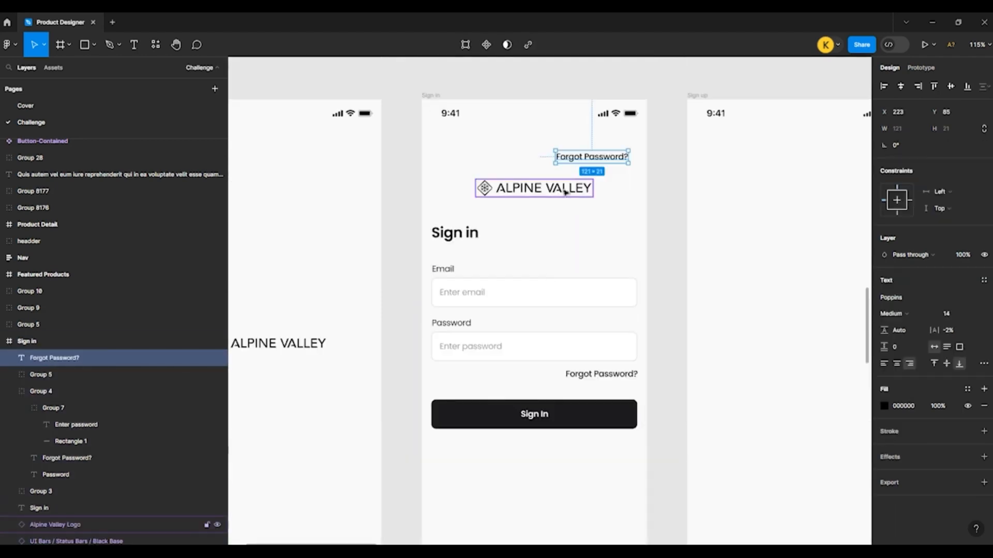
left_click_drag(571, 161, 513, 464)
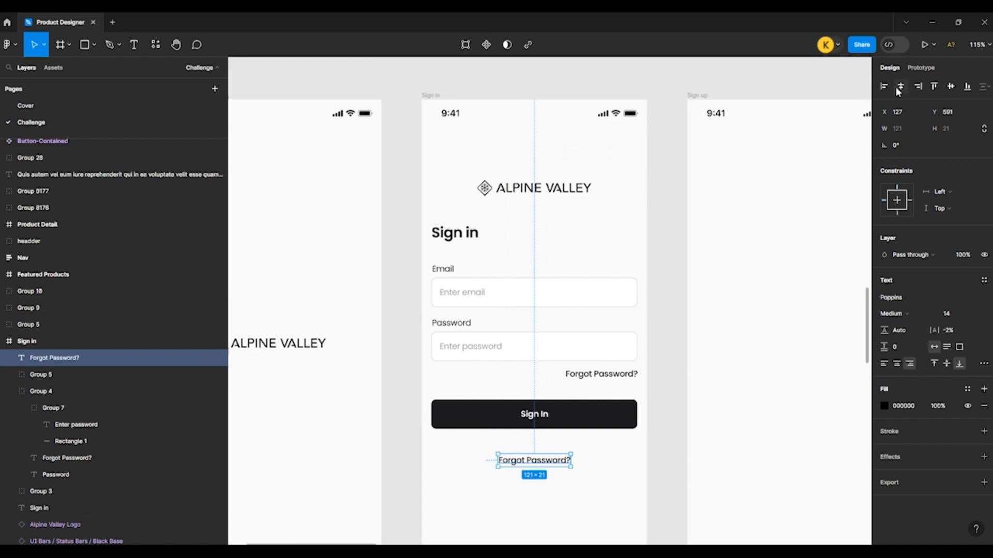
Step: Change the text copy below the Sign In button to "Or Continue with"
scroll(600, 331, "down", 2)
scroll(563, 341, "up", 5, "ctrl")
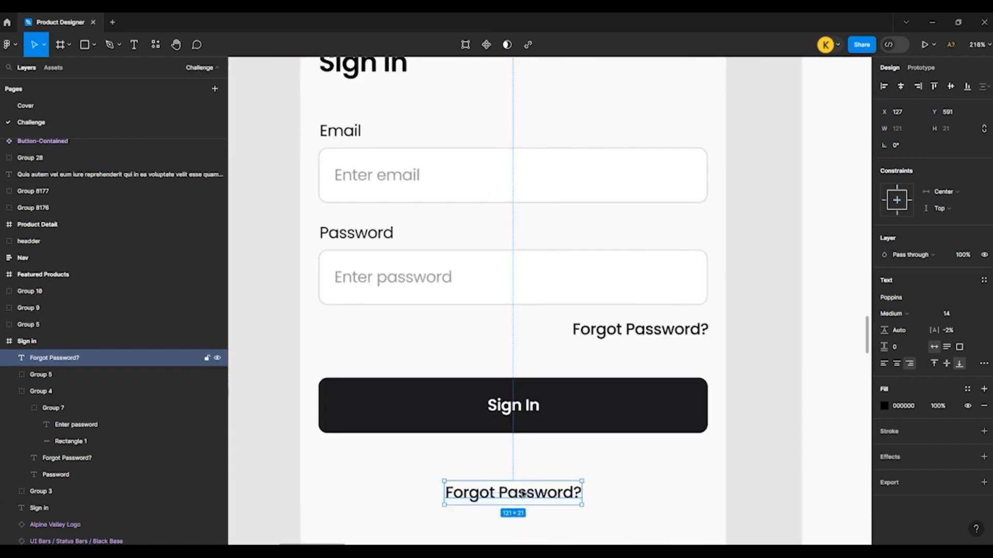
double_click(538, 459)
type("Or ")
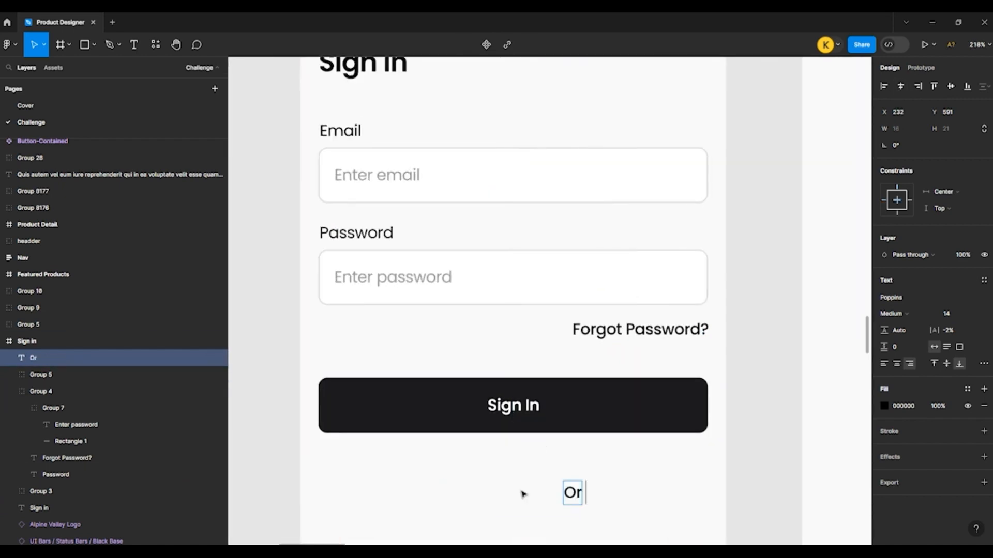
type("Contin")
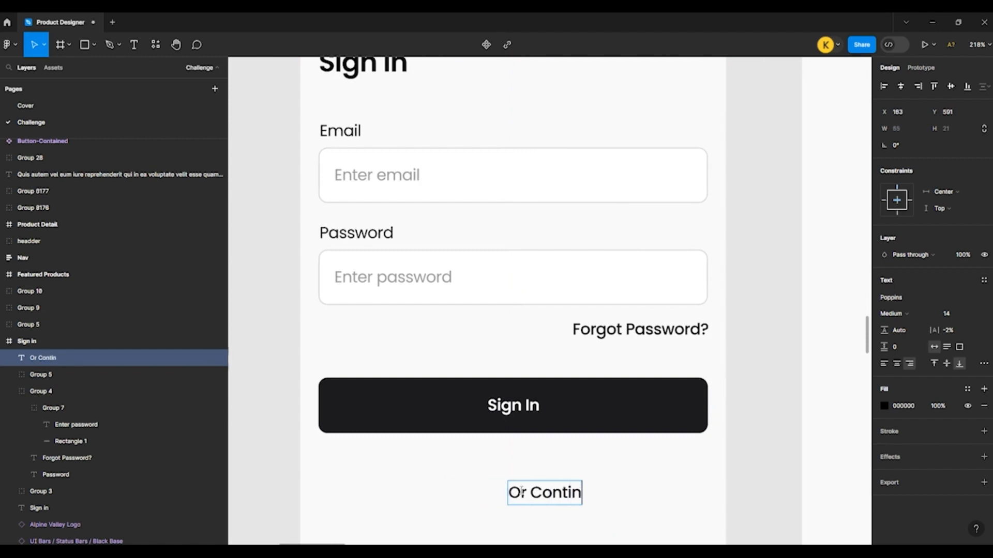
type("ue with")
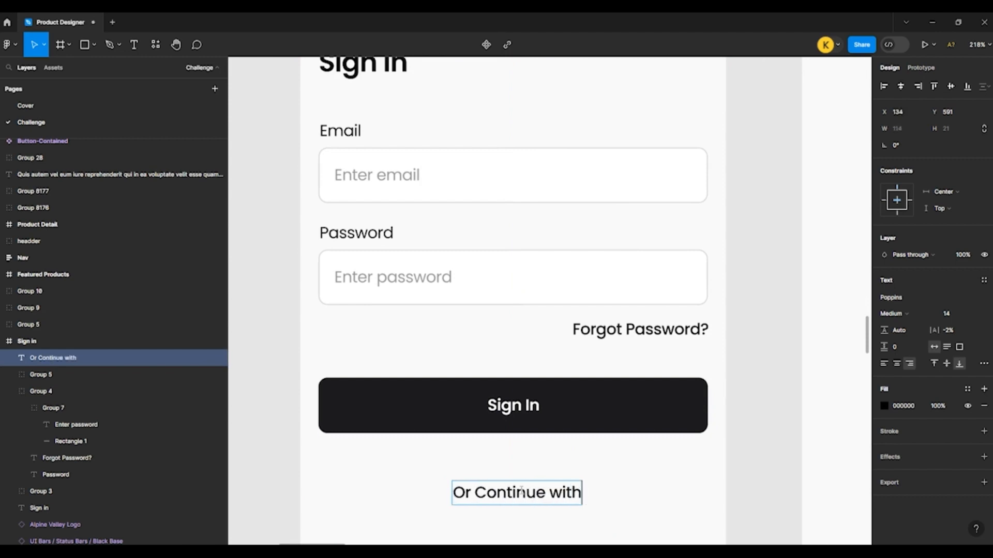
key("Escape")
Step: Centre the "Or Continue with" text horizontally in the frame and move it up to Y 581
left_click(900, 87)
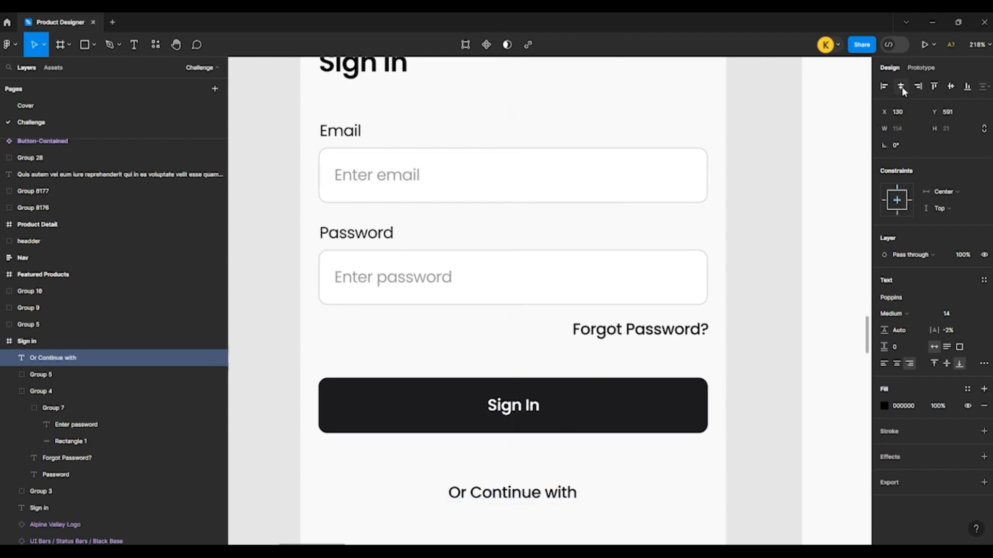
key("alt")
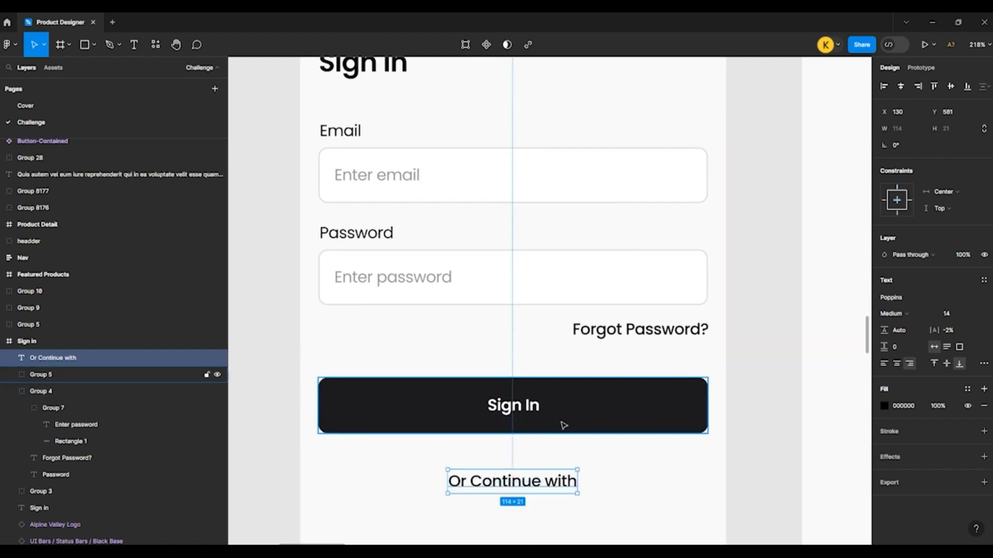
scroll(465, 428, "down", 2)
left_click(381, 422)
scroll(366, 399, "down", 1)
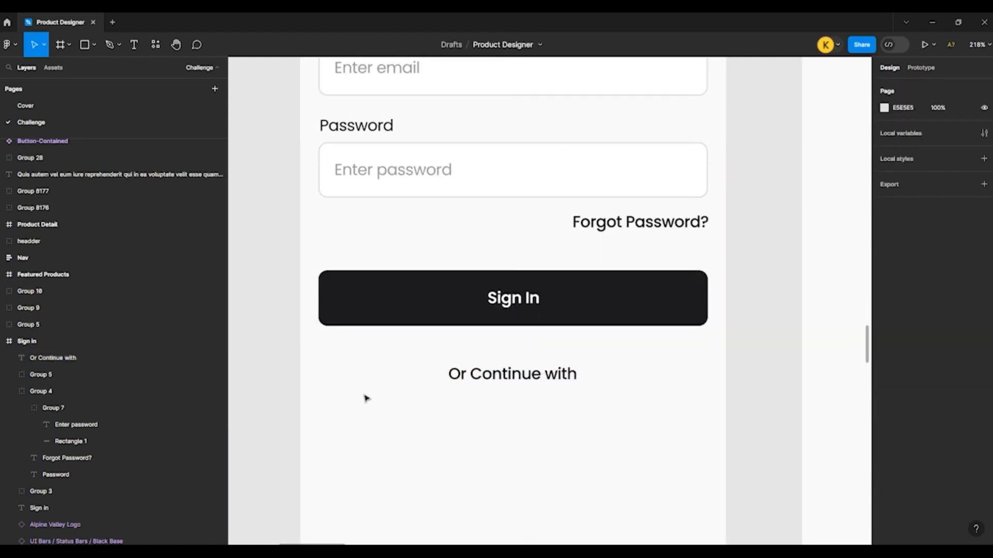
Step: Copy the supplied Facebook and Google buttons into the Sign in frame and place them below "Or Continue with" at Y 623
scroll(352, 383, "down", 5, "ctrl")
scroll(370, 343, "up", 6)
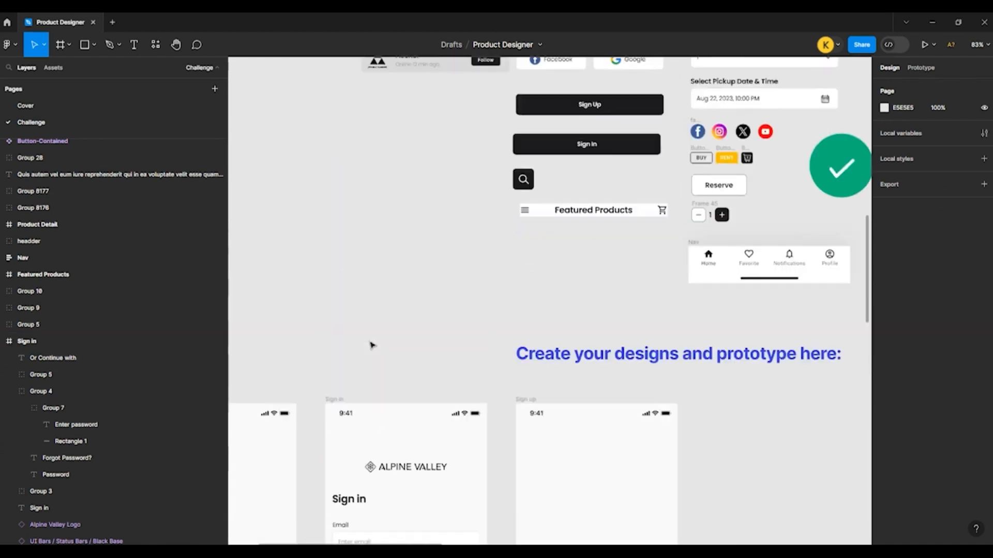
left_click(543, 162)
left_click(624, 167, "shift")
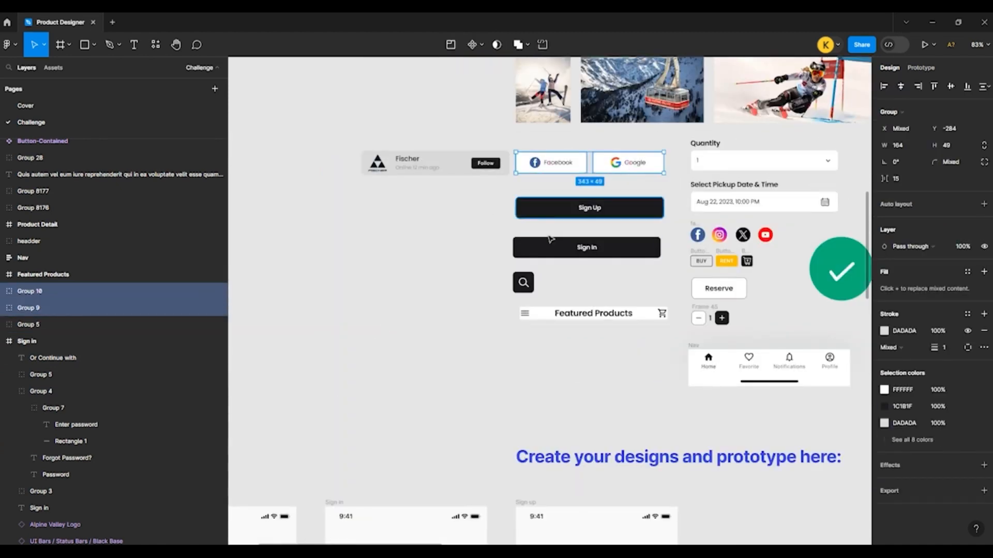
scroll(491, 361, "down", 5, "ctrl")
scroll(491, 403, "up", 4, "ctrl")
scroll(491, 403, "up", 4, "ctrl")
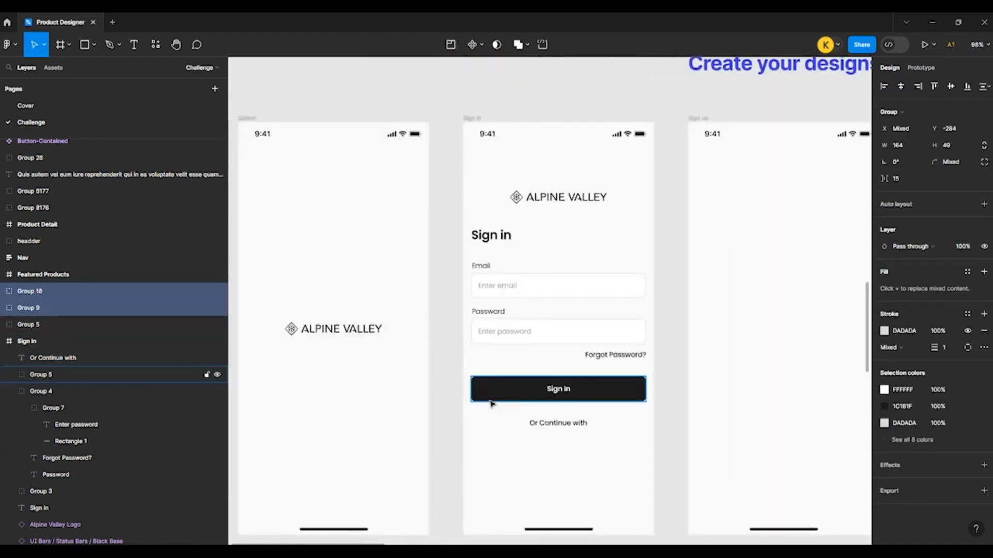
scroll(492, 404, "down", 3)
scroll(543, 314, "up", 5, "ctrl")
left_click(508, 296)
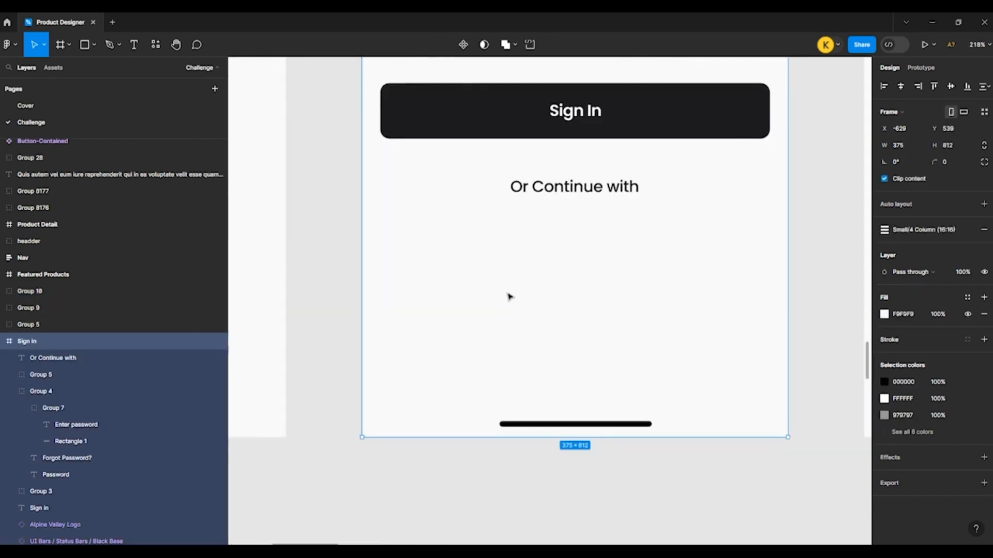
scroll(508, 295, "up", 1)
key("ctrl+v")
scroll(498, 296, "up", 1)
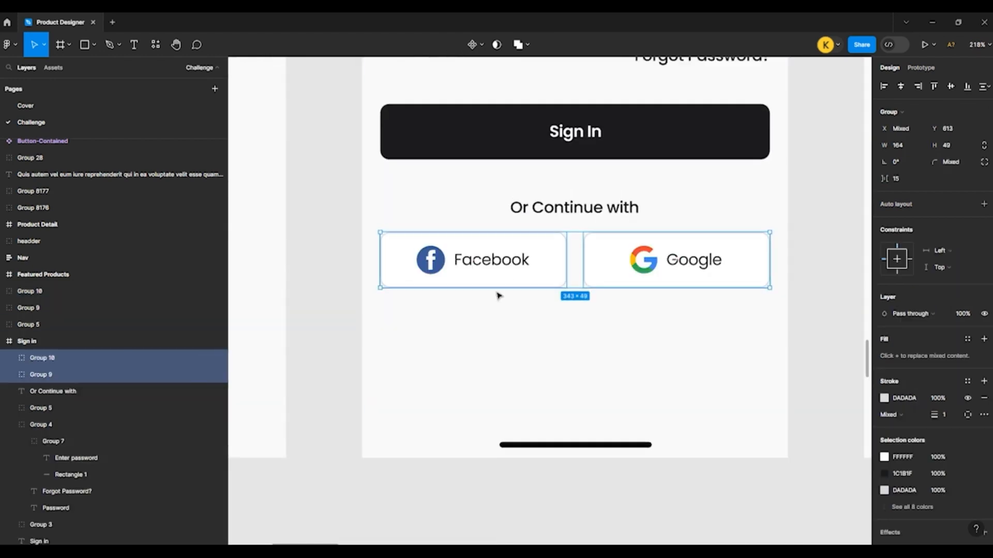
key("shift+Down")
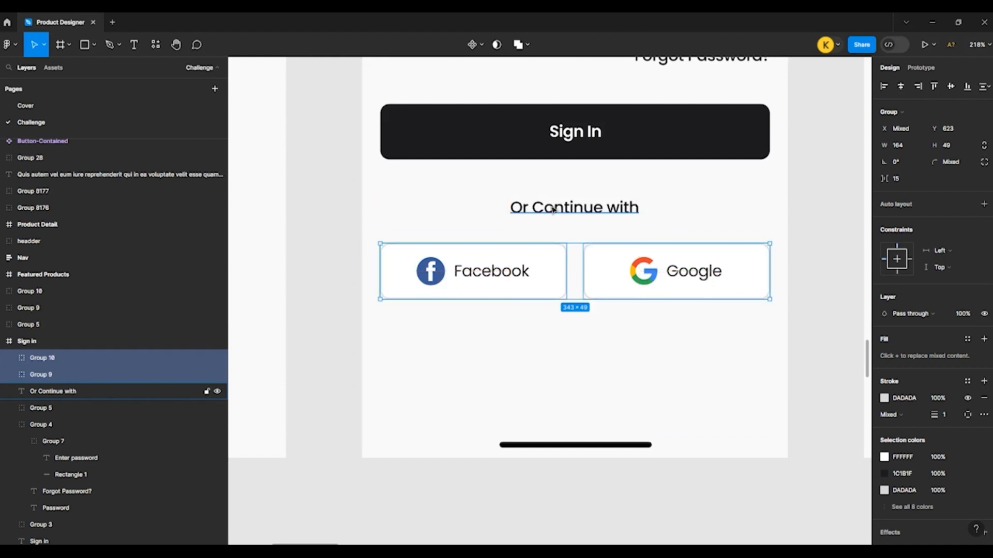
Step: Move the Facebook and Google buttons in the Sign in frame down to Y 626
scroll(553, 211, "up", 1)
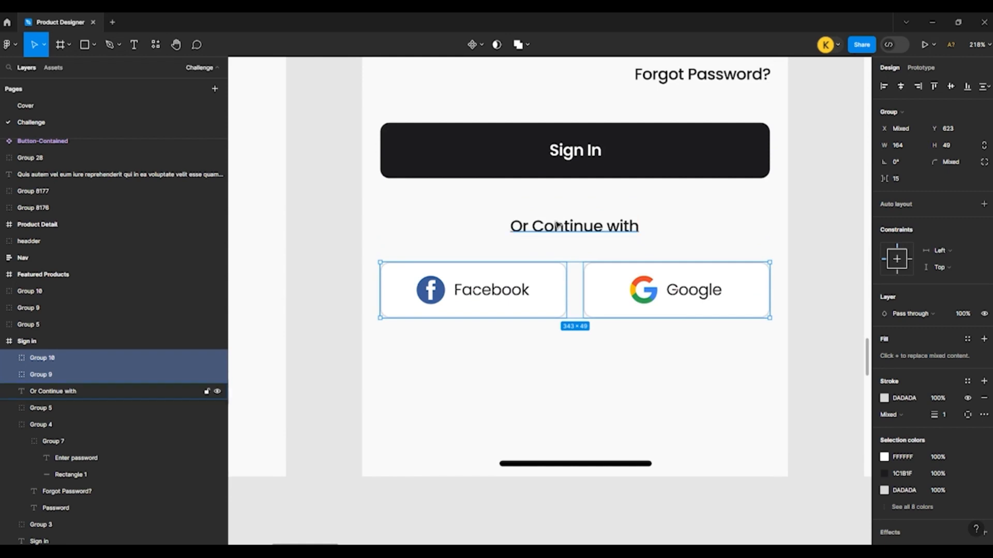
key("Down")
key("Down")
key("Down")
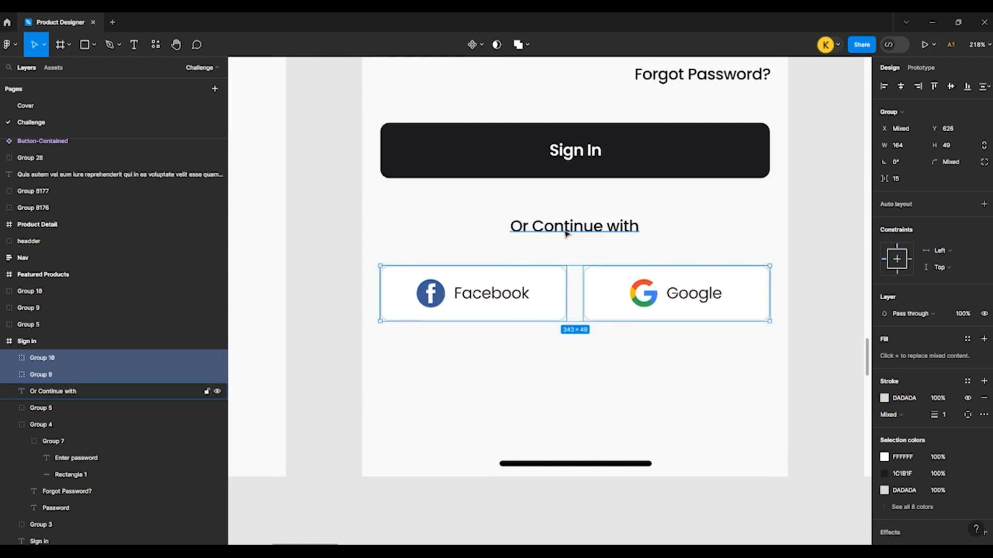
left_click(403, 352)
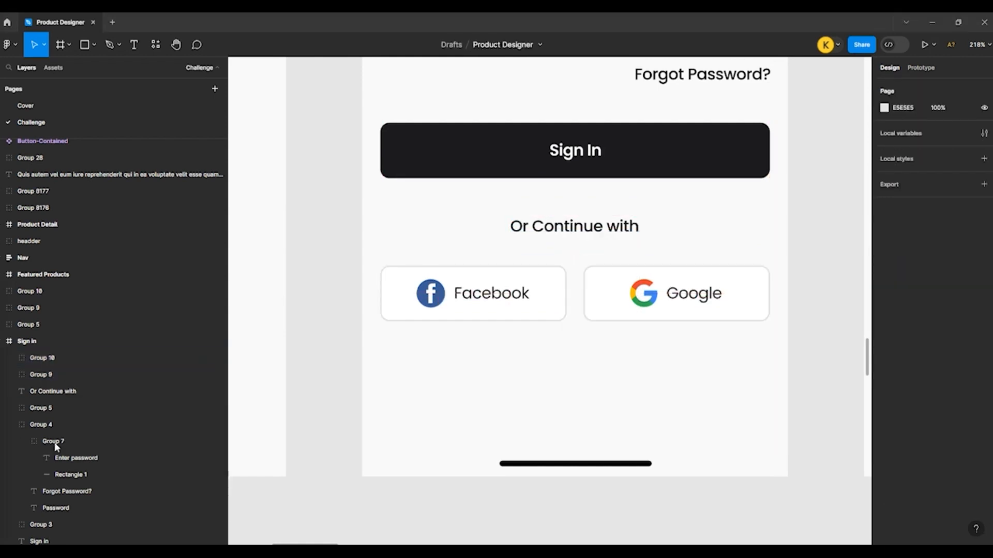
Step: Paste the "Don't have an account? Sign up" text into the Sign in frame, just above the home indicator
left_click(372, 395)
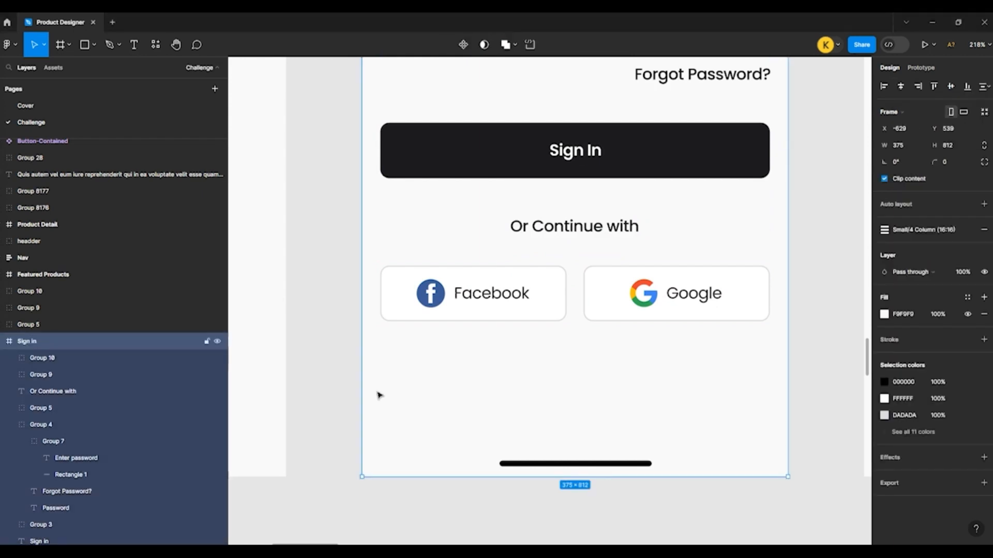
key("ctrl+v")
left_click(321, 387)
scroll(339, 379, "up", 1)
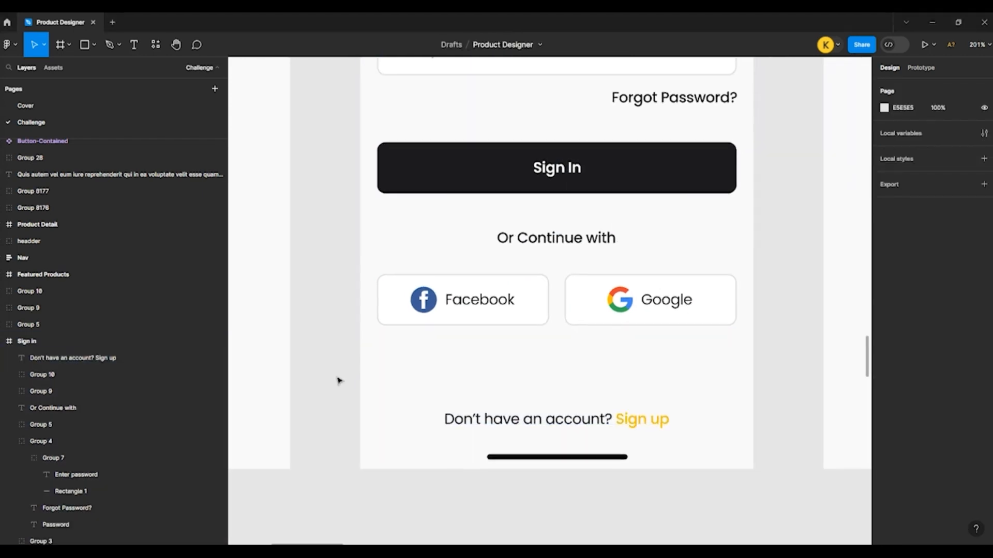
scroll(321, 377, "up", 2)
scroll(477, 330, "down", 2)
scroll(367, 356, "down", 3)
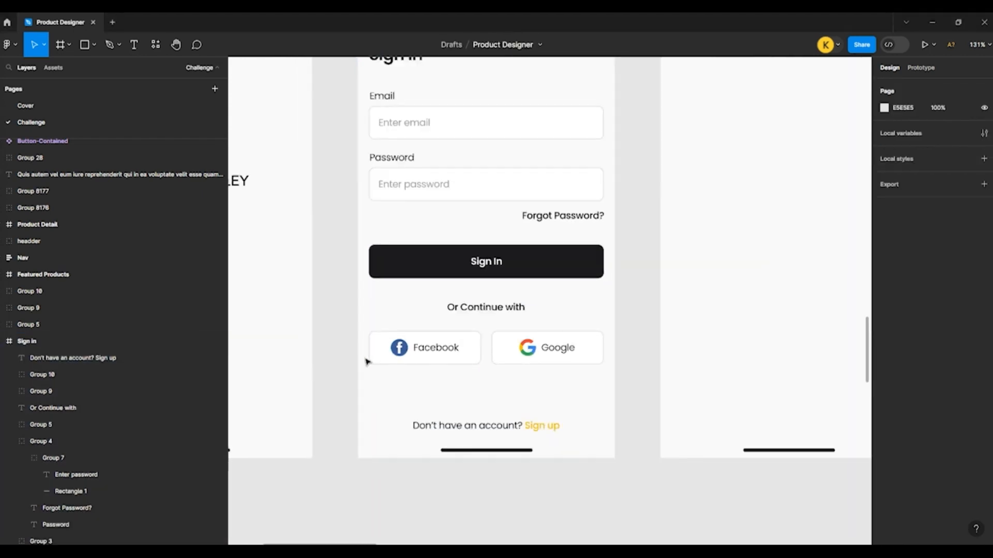
Step: Copy the "Sign in" heading into the Sign up frame and place it at X 21, Y 139
scroll(489, 324, "up", 2)
left_click_drag(638, 278, 496, 310)
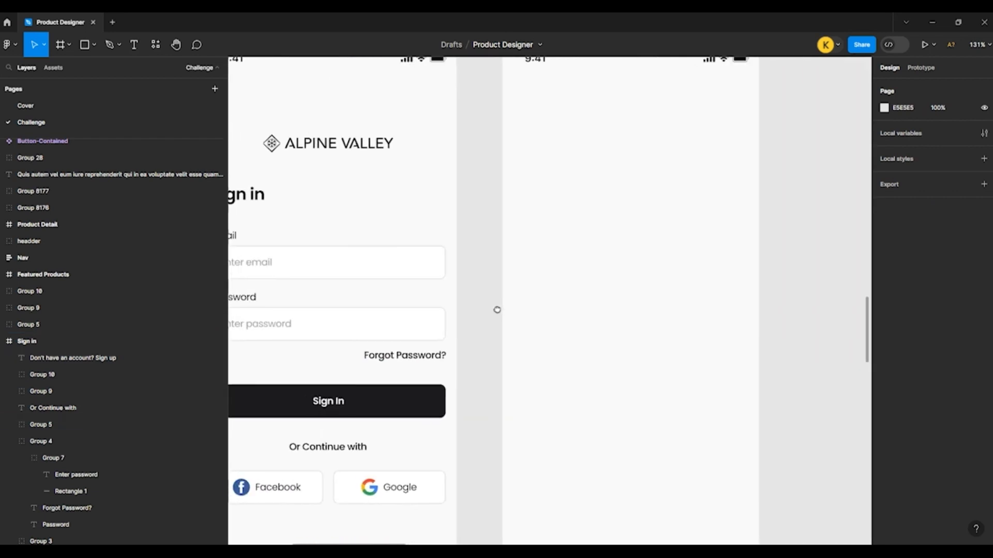
scroll(574, 346, "up", 1)
scroll(580, 350, "down", 2)
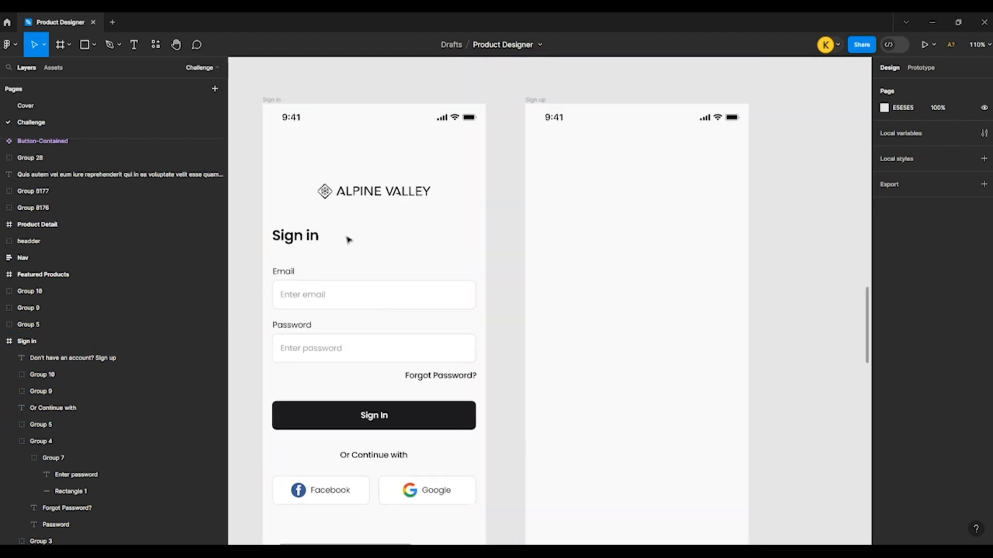
left_click(299, 236)
left_click_drag(296, 237, 561, 198)
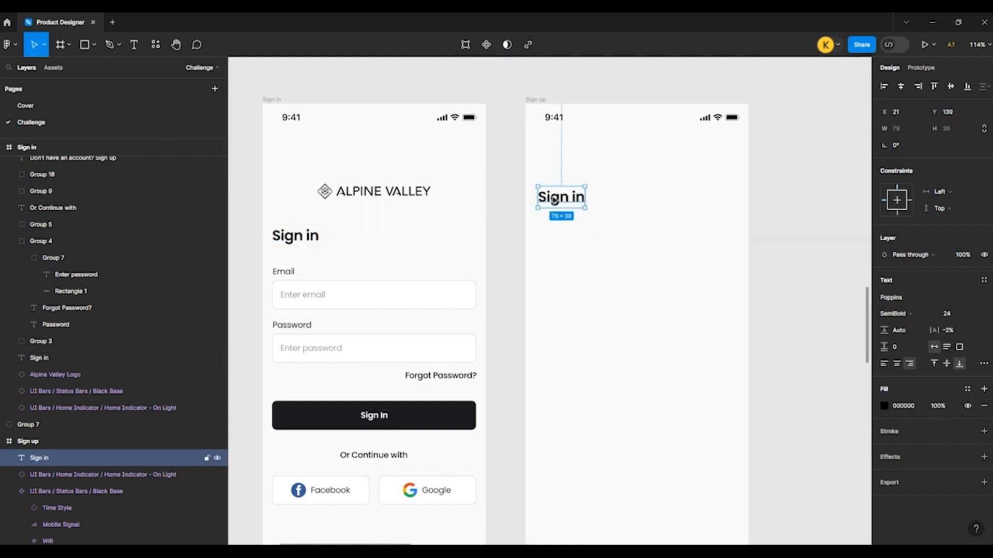
Step: Change the copied heading's text to "Sign up" and align it to X 16 in the Sign up frame
double_click(553, 200)
left_click_drag(571, 196, 619, 199)
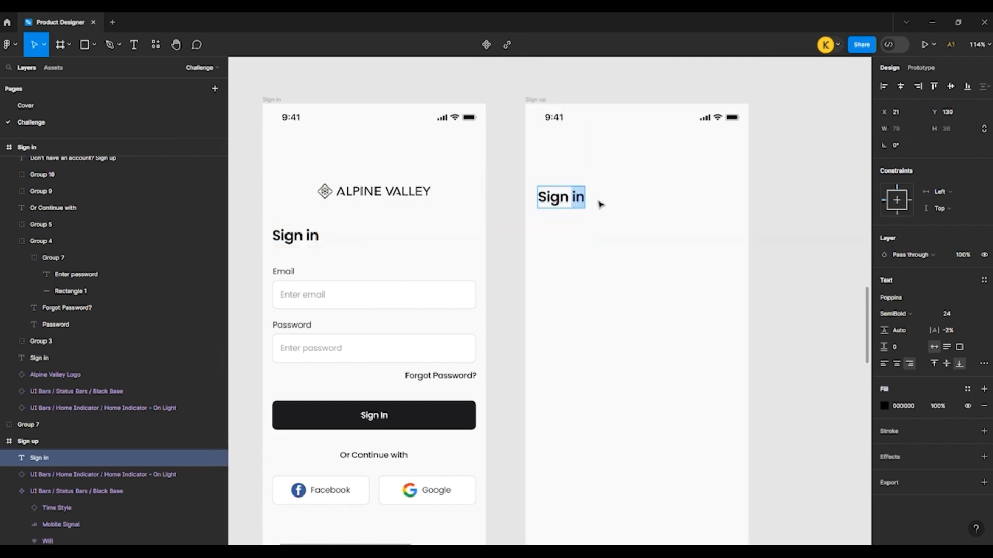
type("up")
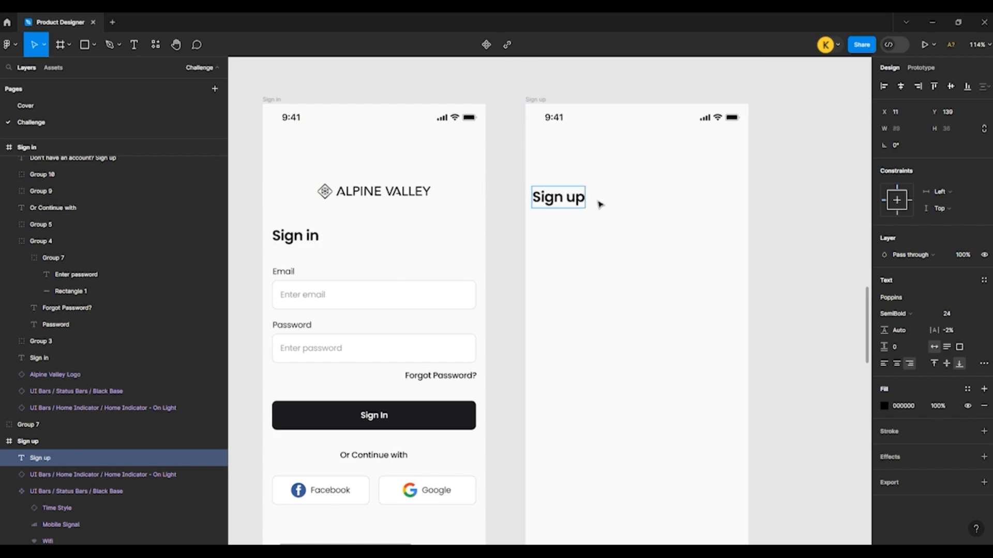
key("Escape")
key("alt")
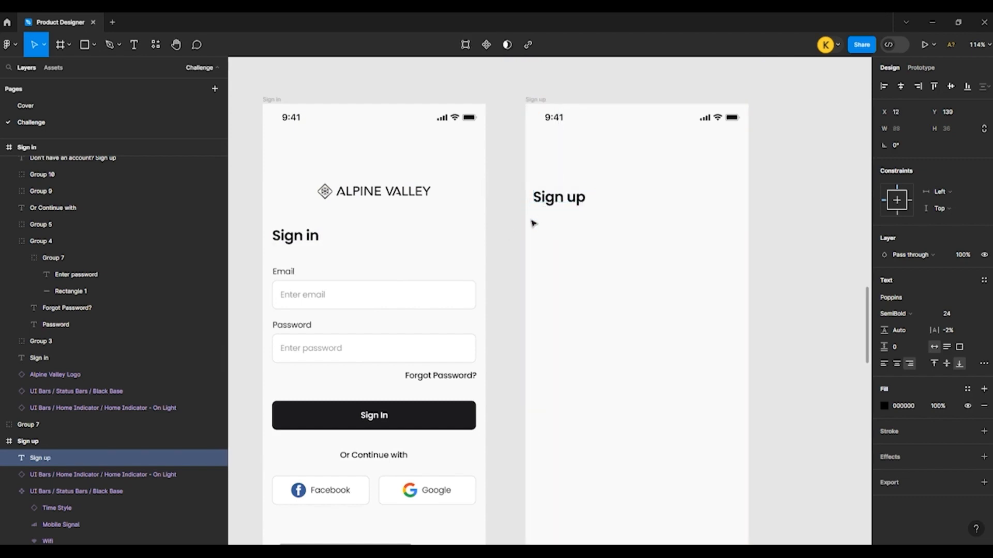
left_click_drag(534, 223, 537, 225)
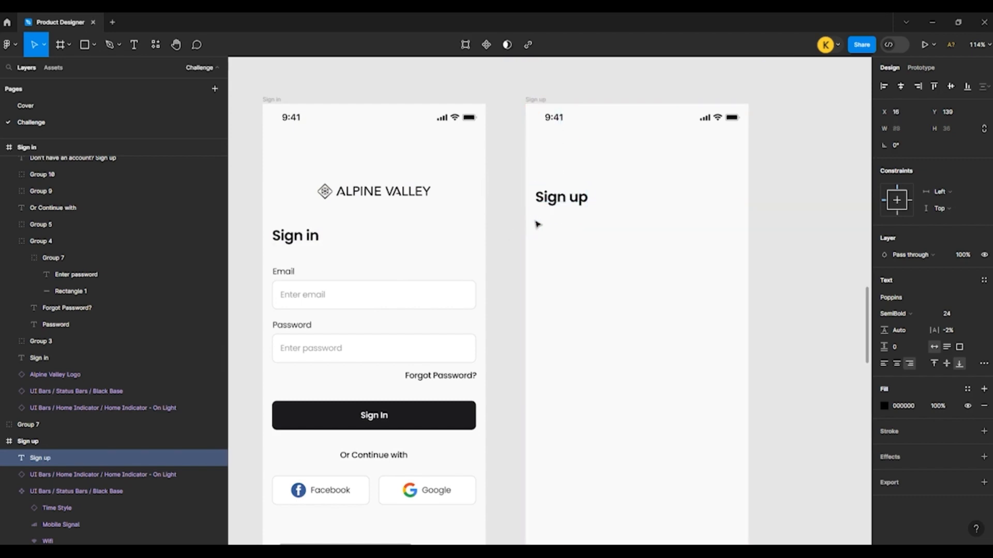
left_click(496, 206)
Step: Copy the supplied back arrow icon from the icon set into the Sign up frame
scroll(520, 215, "up", 3)
scroll(522, 261, "down", 3)
scroll(521, 262, "up", 8)
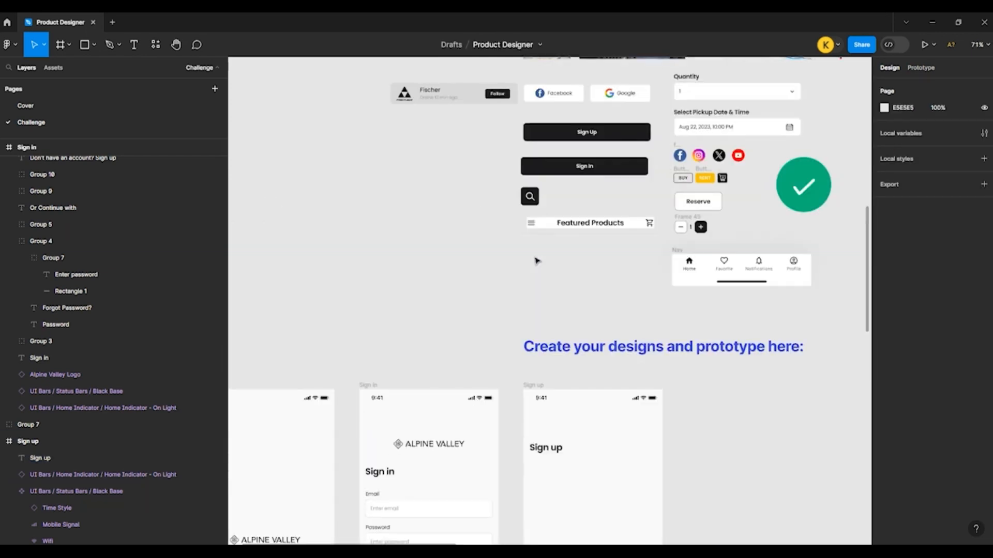
left_click_drag(734, 153, 552, 166)
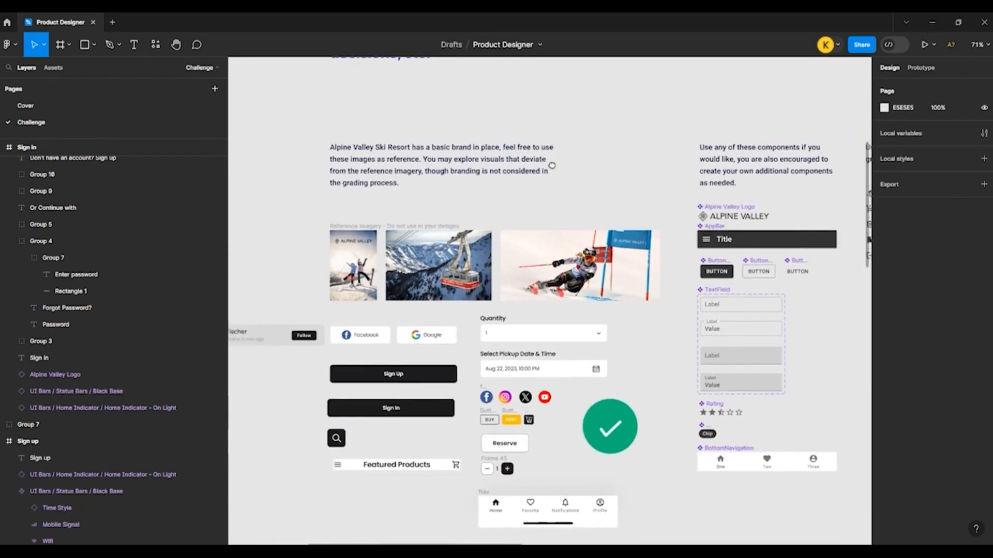
left_click_drag(643, 182, 516, 173)
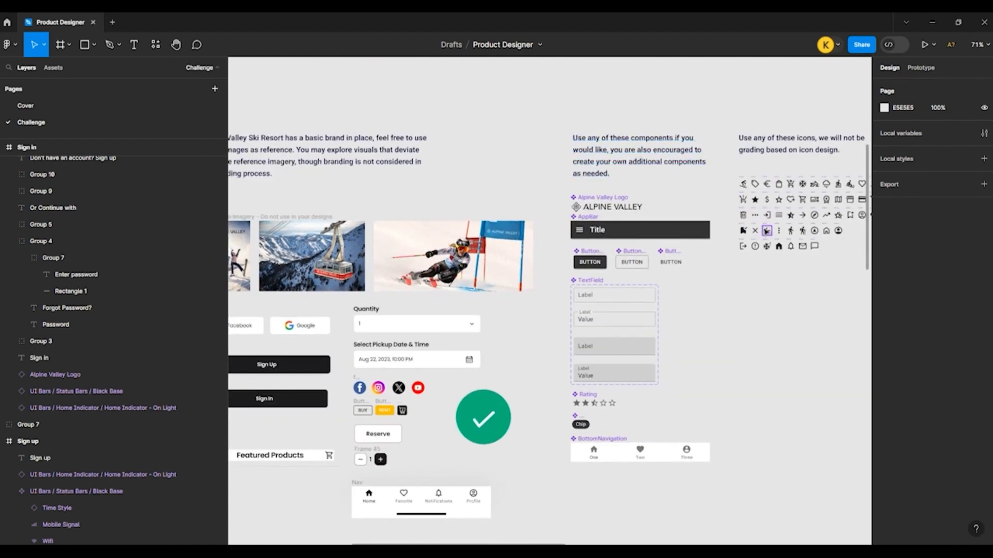
left_click(767, 231)
left_click(531, 371)
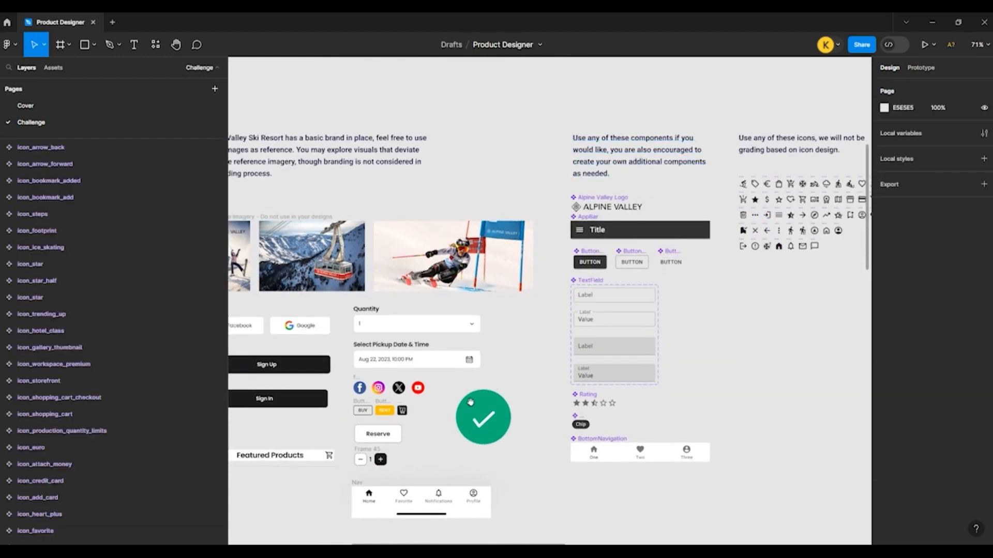
left_click_drag(421, 411, 732, 190)
left_click_drag(496, 408, 545, 309)
scroll(616, 318, "up", 5)
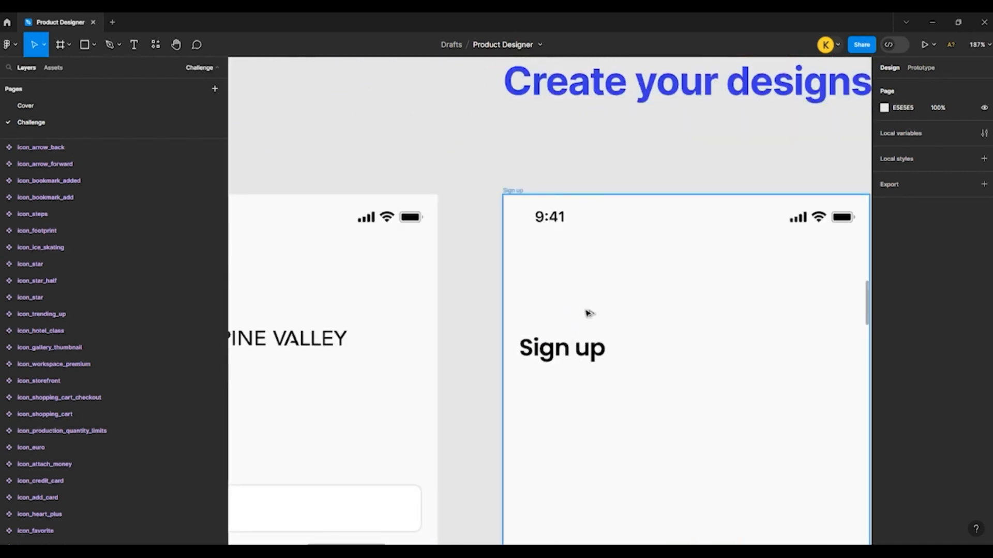
key("ctrl+v")
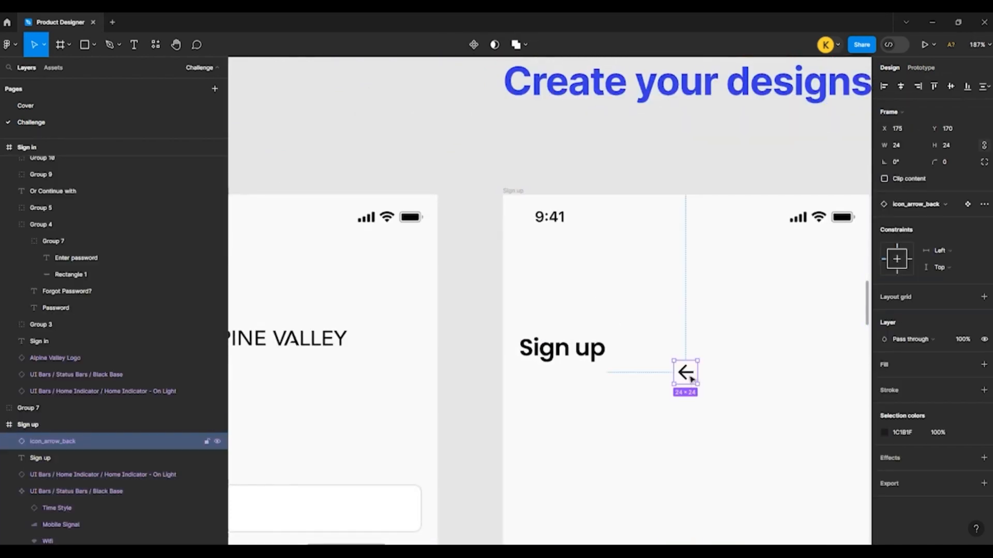
Step: Place the back arrow icon above the "Sign up" heading at X 16, Y 60
left_click_drag(692, 379, 532, 271)
left_click(547, 348)
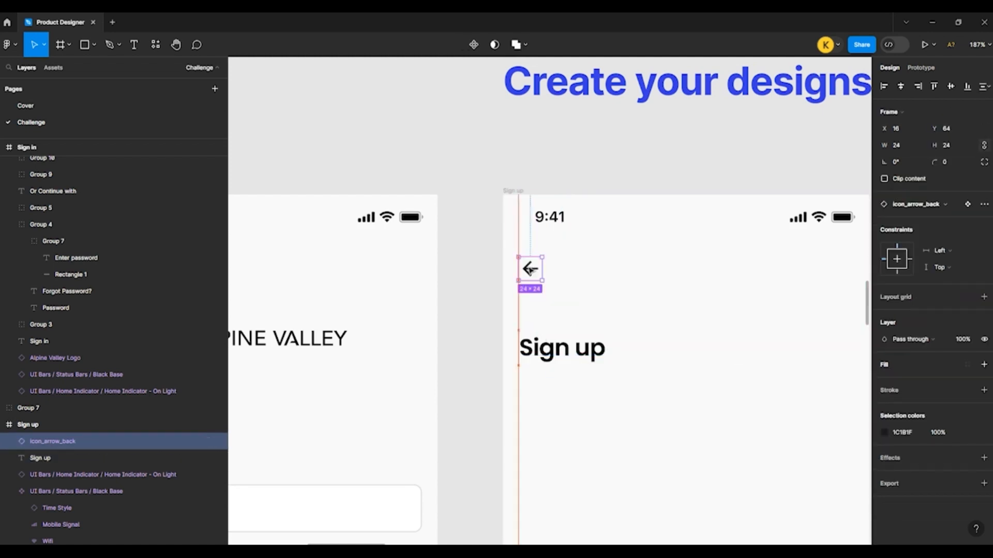
left_click(576, 268)
left_click(529, 268)
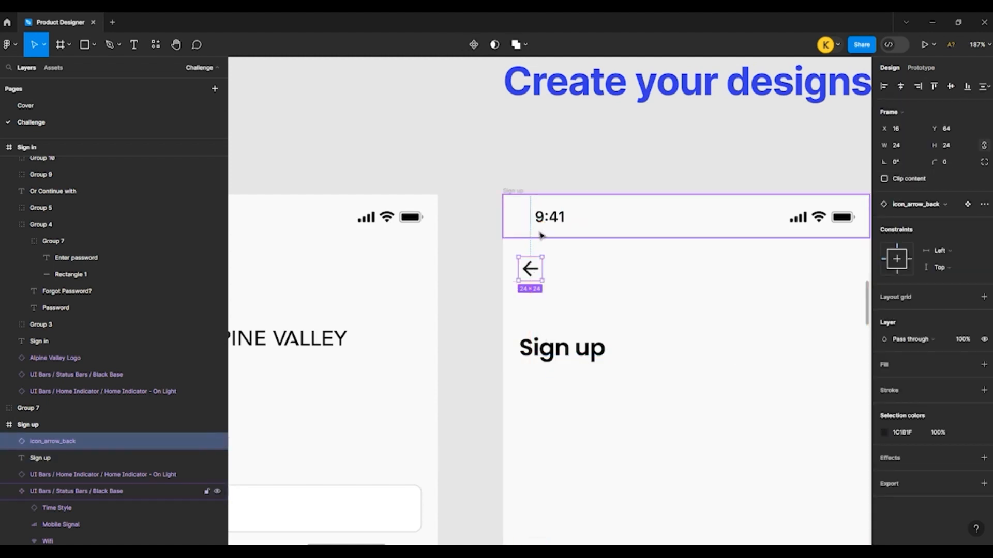
key("Up")
key("Up")
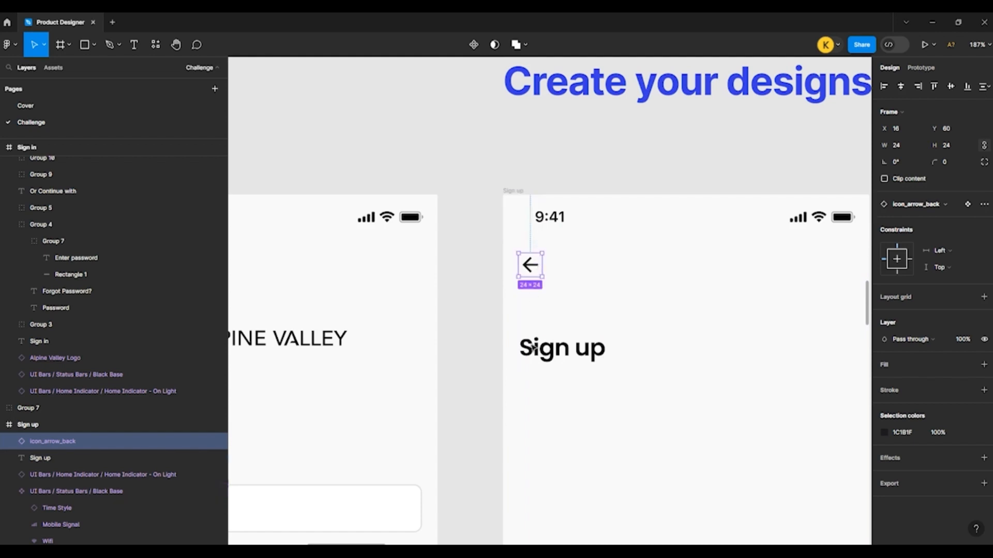
Step: Move the "Sign up" heading up to Y 116, closer to the back arrow
left_click(543, 346)
key("alt")
key("shift+Up")
key("shift+Up")
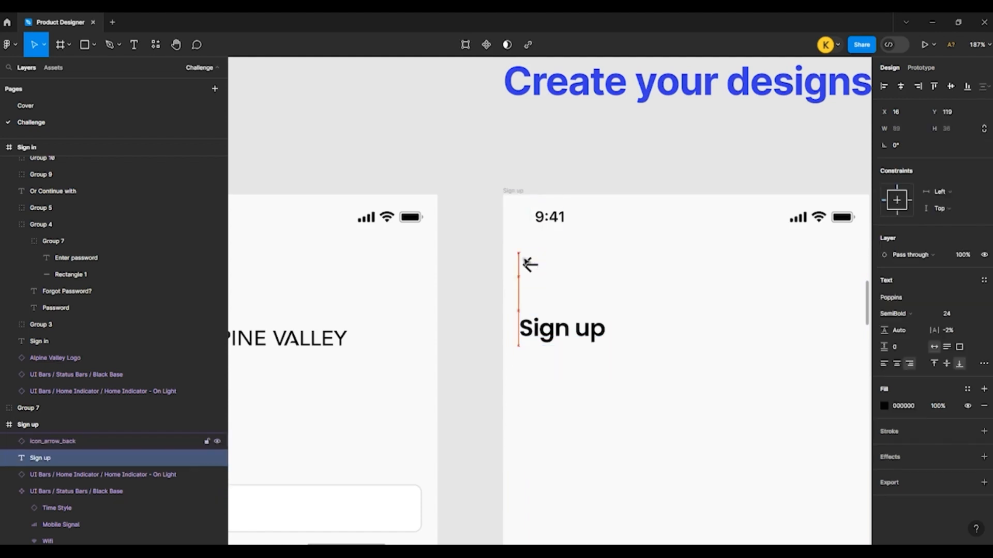
key("alt")
key("Up")
key("Up")
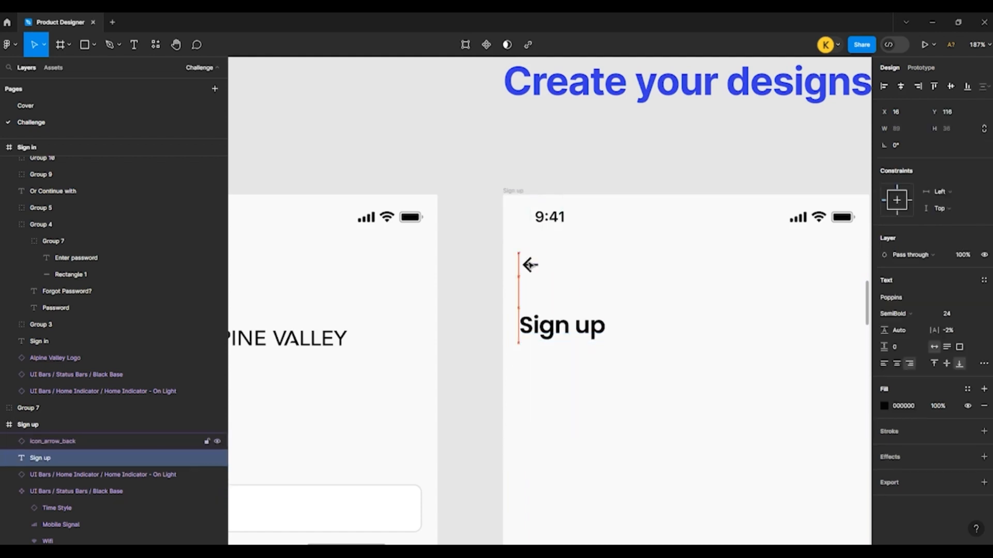
key("alt")
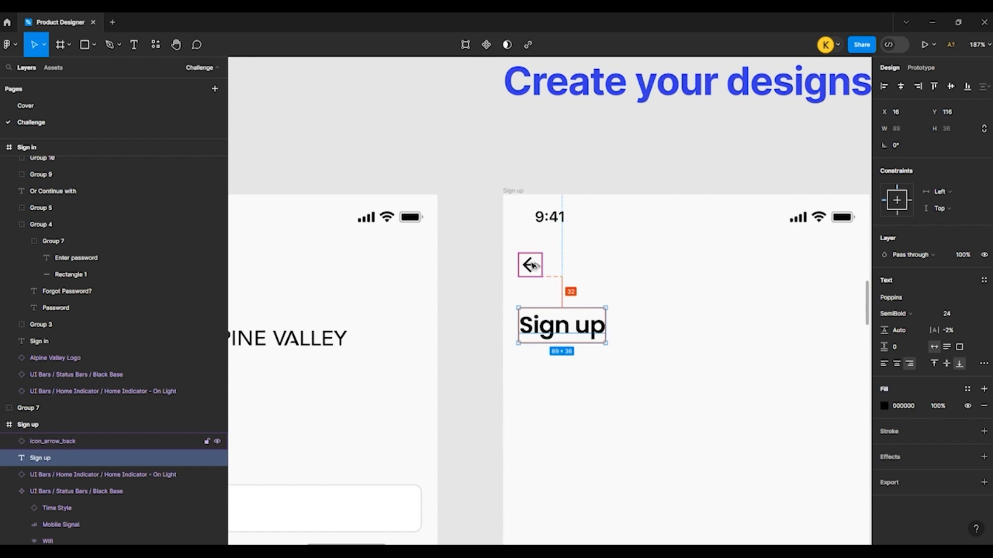
Step: Copy the Email field group from the Sign in frame into the Sign up frame and centre it horizontally at Y 214
left_click(487, 276)
scroll(490, 274, "down", 4)
scroll(489, 273, "down", 3)
scroll(309, 249, "up", 1)
left_click(319, 279)
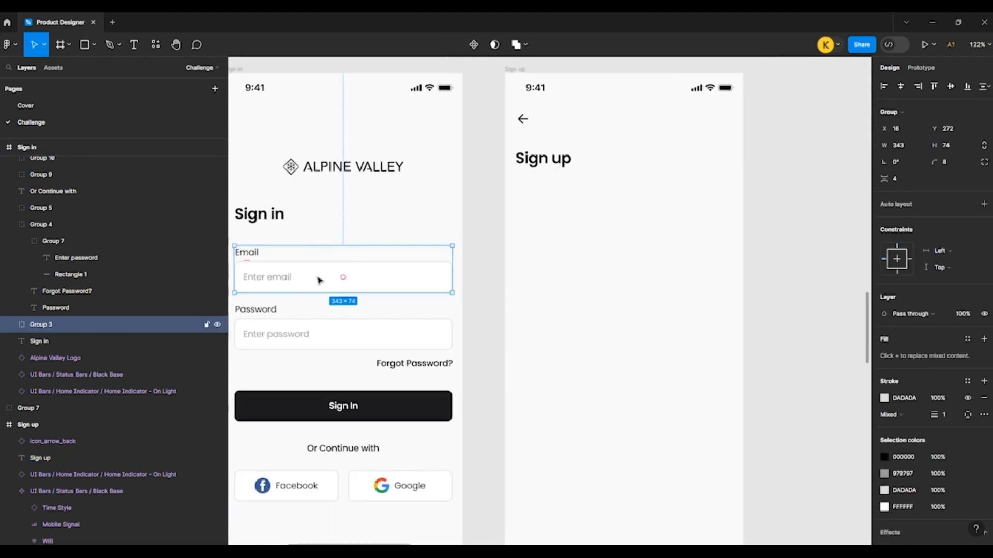
left_click_drag(546, 258, 598, 294, "alt")
left_click(900, 88)
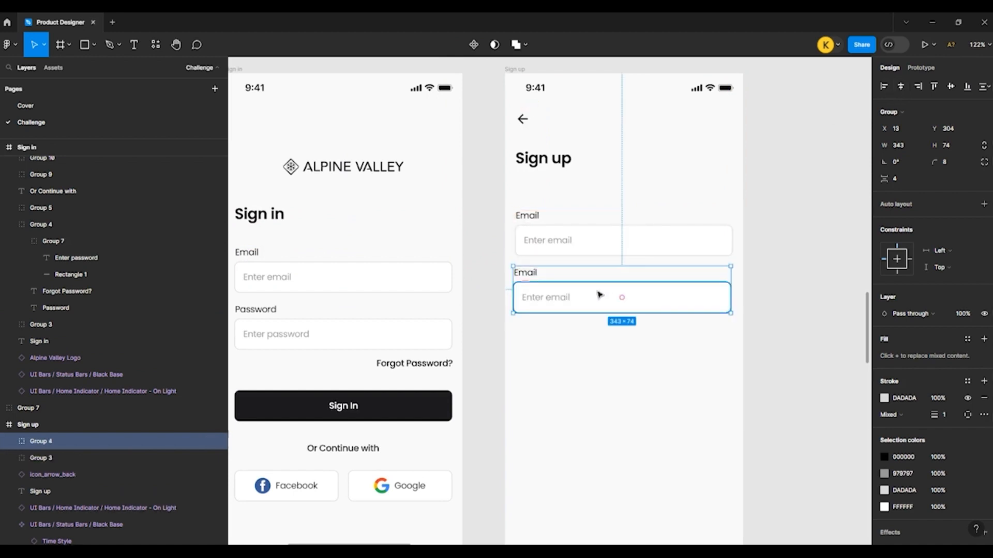
Step: Discard the misaligned Email field copy and duplicate the field downward into a column of five spaced 90 px apart
key("ctrl+z")
left_click_drag(585, 248, 590, 299, "alt")
key("ctrl+d")
key("ctrl+d")
key("ctrl+d")
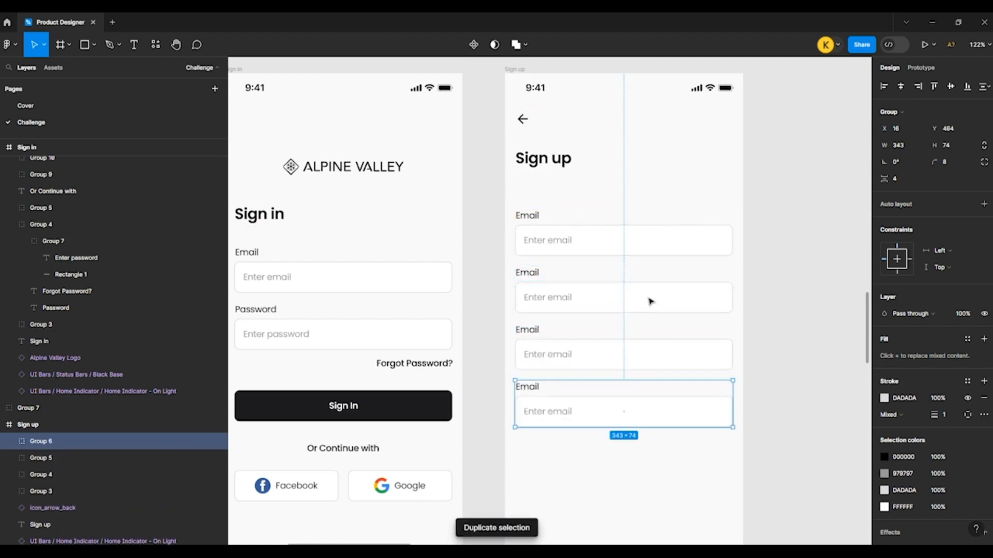
left_click(495, 250)
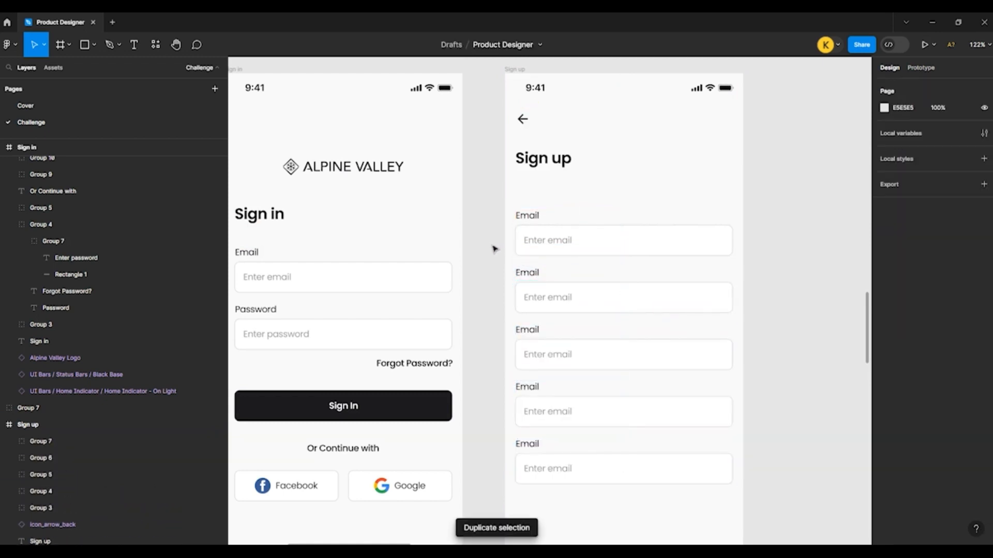
Step: Change the first field's label in the Sign up frame to "Full Name"
left_click(532, 219)
scroll(532, 219, "up", 3)
double_click(532, 219)
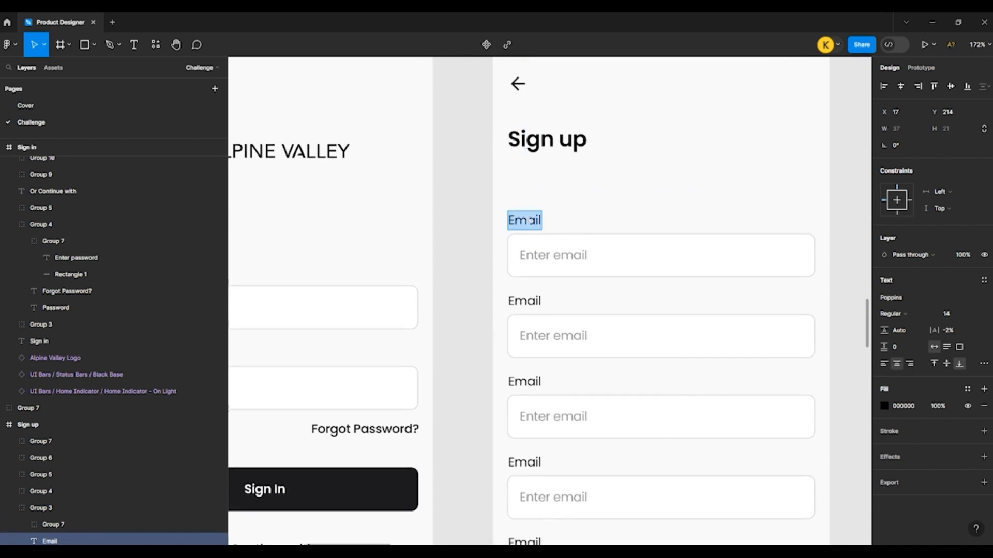
type("Full")
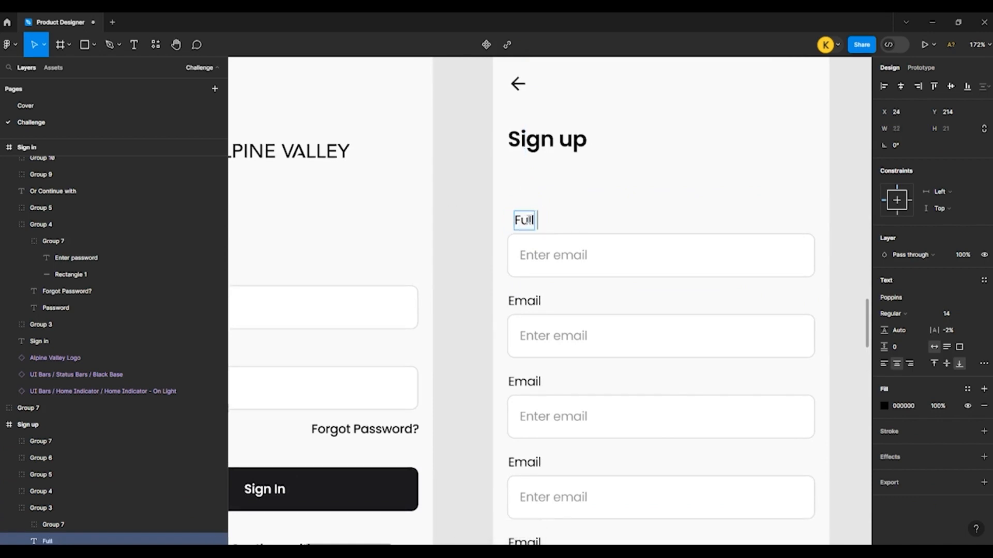
type(" Name")
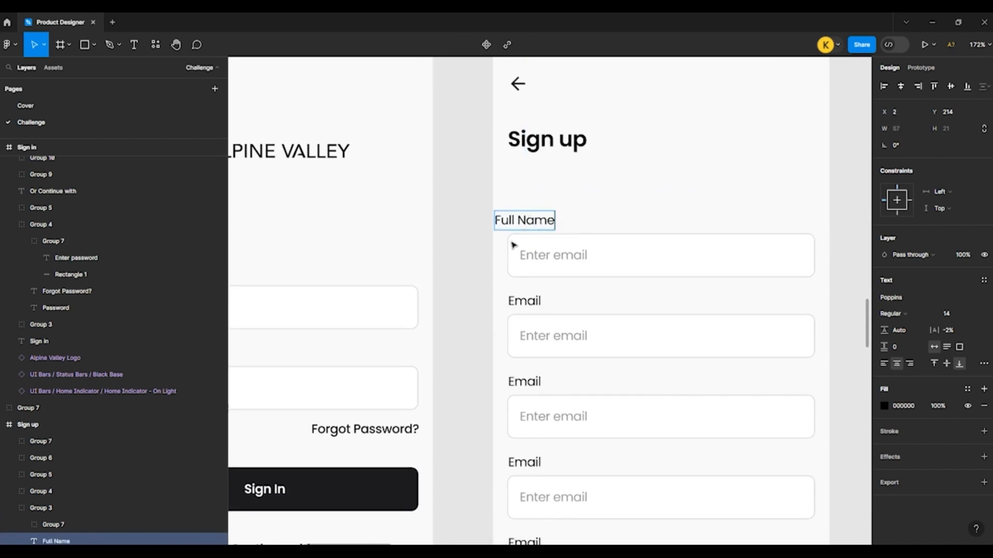
Step: Undo the "Full Name" label edits and the duplicated Email fields in the Sign up frame
key("BackSpace")
key("BackSpace")
key("BackSpace")
key("BackSpace")
key("BackSpace")
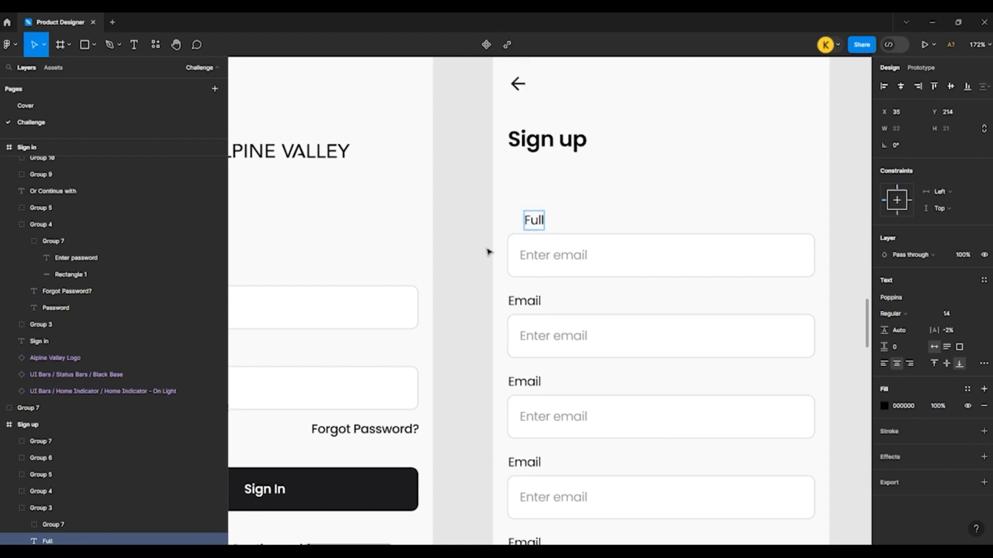
key("ctrl+z")
key("ctrl+z")
left_click(487, 252)
left_click(471, 256)
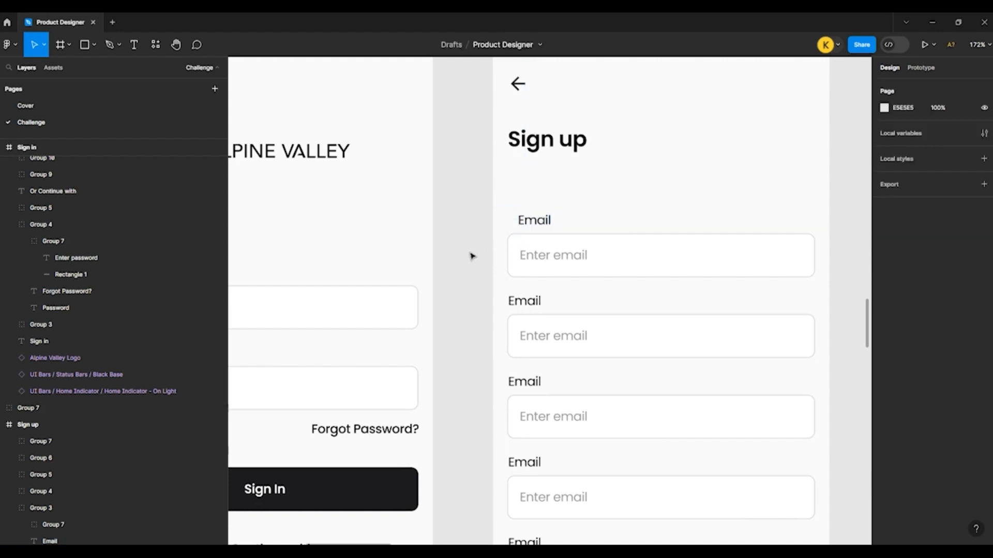
key("ctrl+z")
key("ctrl+z")
key("ctrl+z")
key("ctrl+z")
key("ctrl+z")
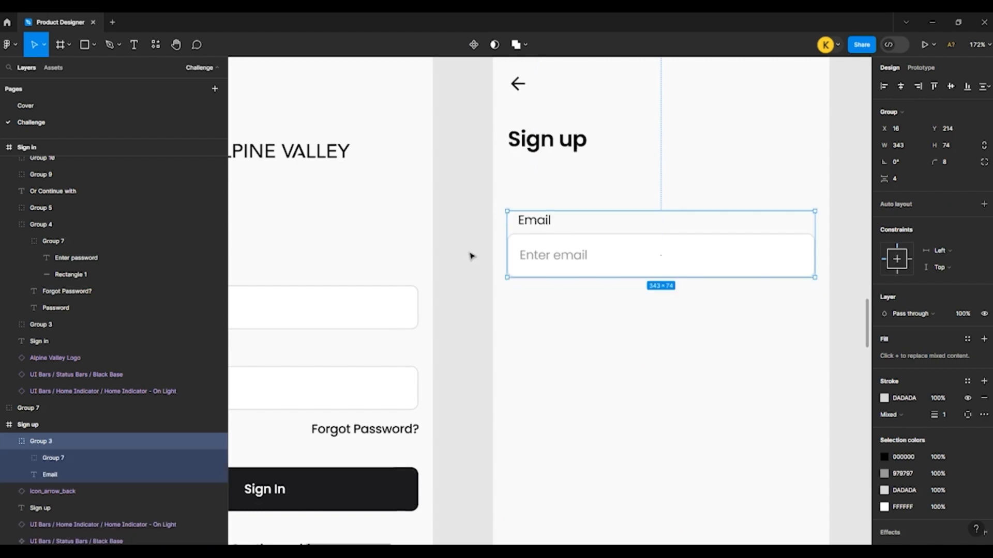
Step: Align the Email label in the Sign up frame with the left edge of its input field at X 16
left_click(472, 256)
double_click(538, 229)
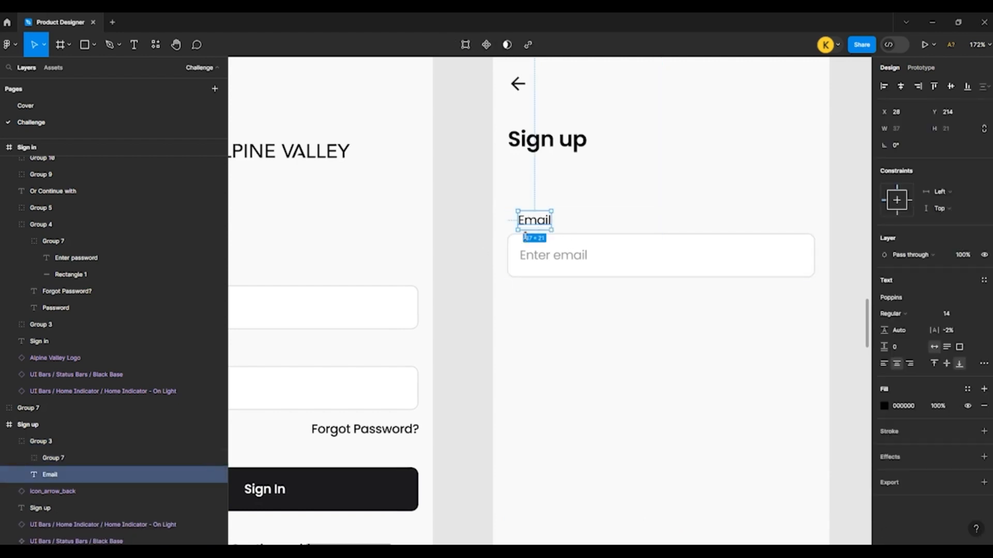
left_click(522, 246, "shift")
left_click(871, 87)
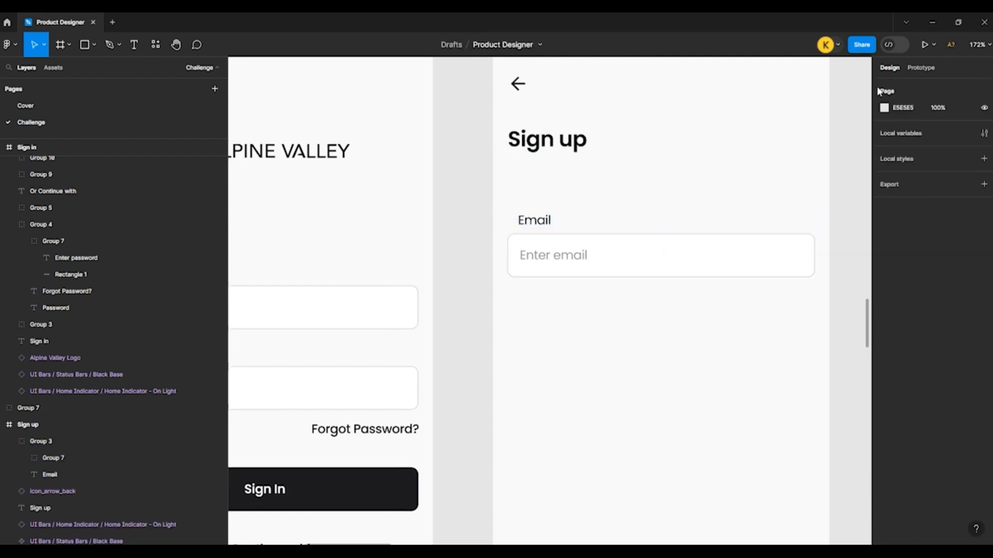
double_click(532, 222)
left_click(543, 248, "shift")
left_click(483, 237)
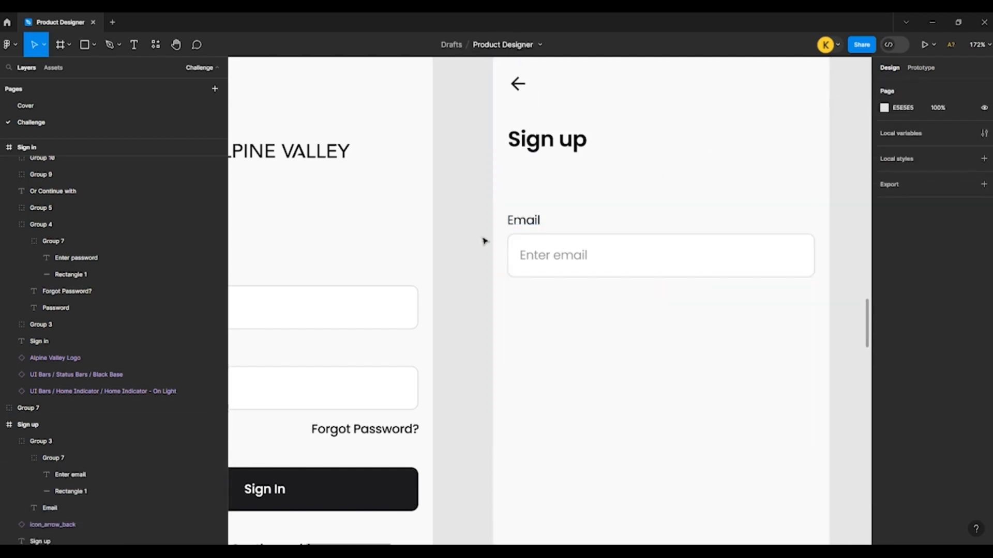
Step: Duplicate the Email field group below the original at Y 304 and left-align the text of both Email labels
left_click(525, 224)
left_click_drag(521, 229, 521, 305)
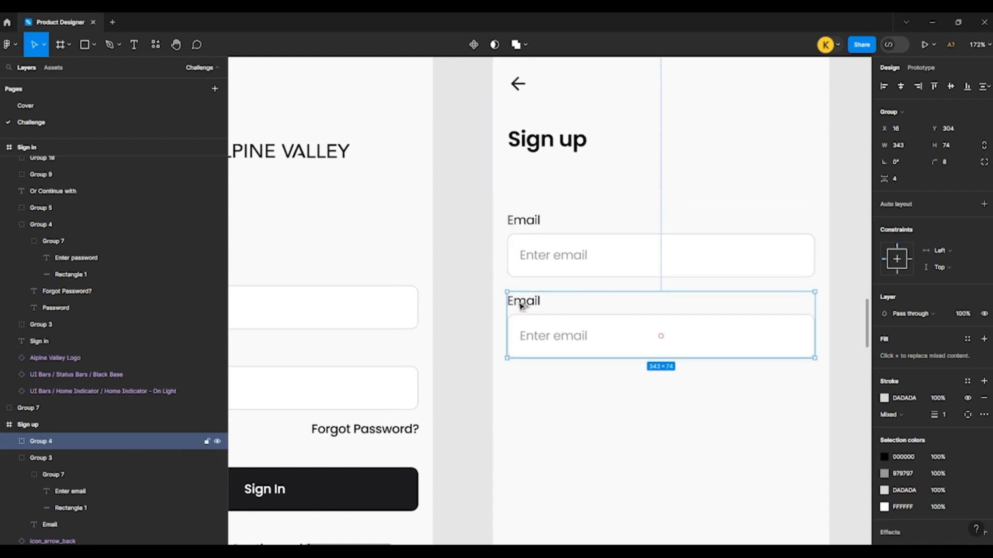
double_click(521, 304)
left_click(523, 221, "shift")
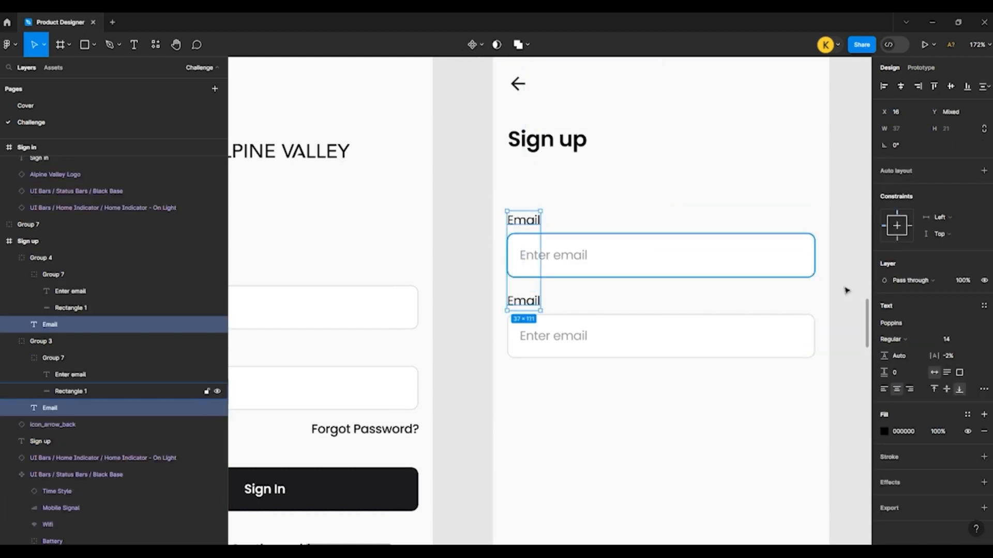
left_click(487, 259)
Step: Duplicate the second Email field group twice downward at 90 px intervals to complete a column of four fields
left_click(525, 242)
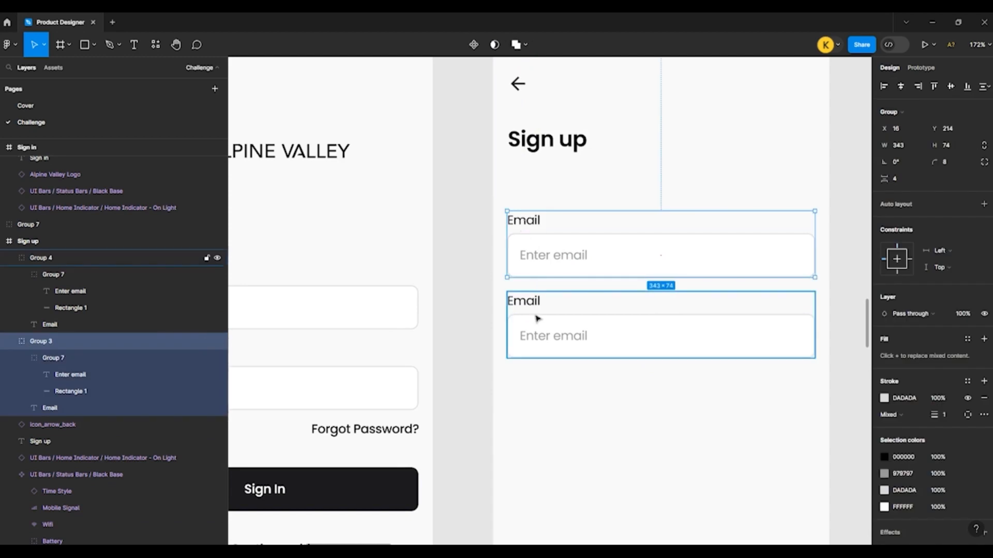
left_click(537, 319)
key("ctrl+d")
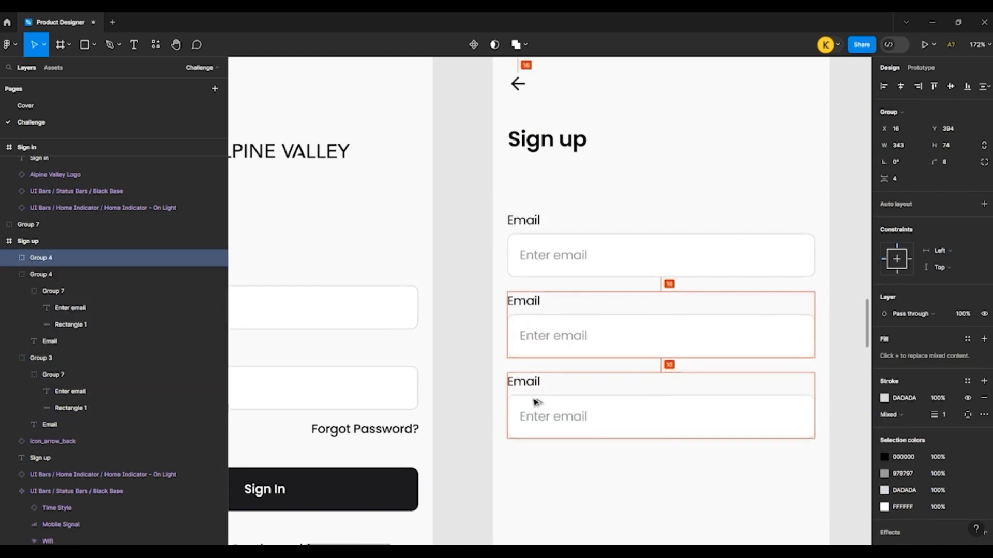
key("ctrl+d")
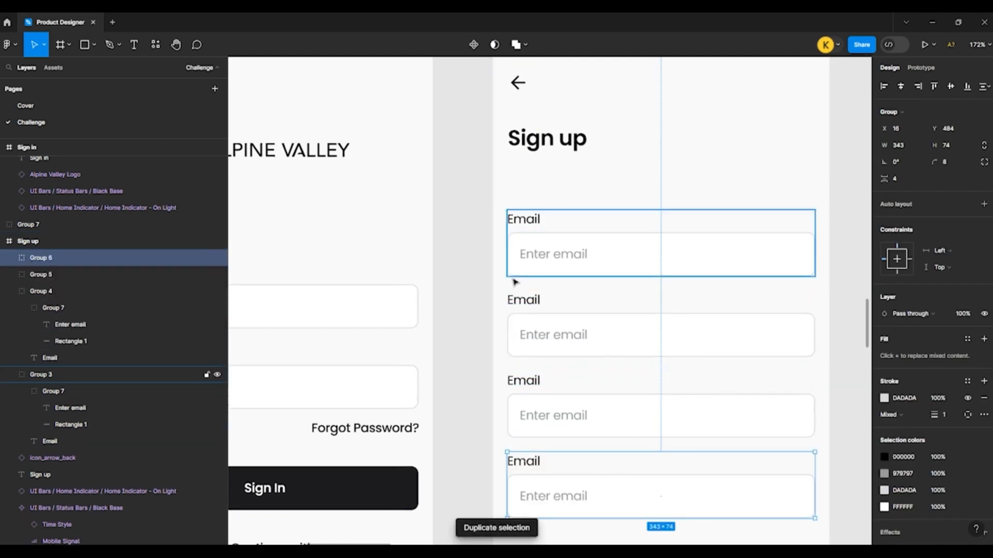
left_click(483, 286)
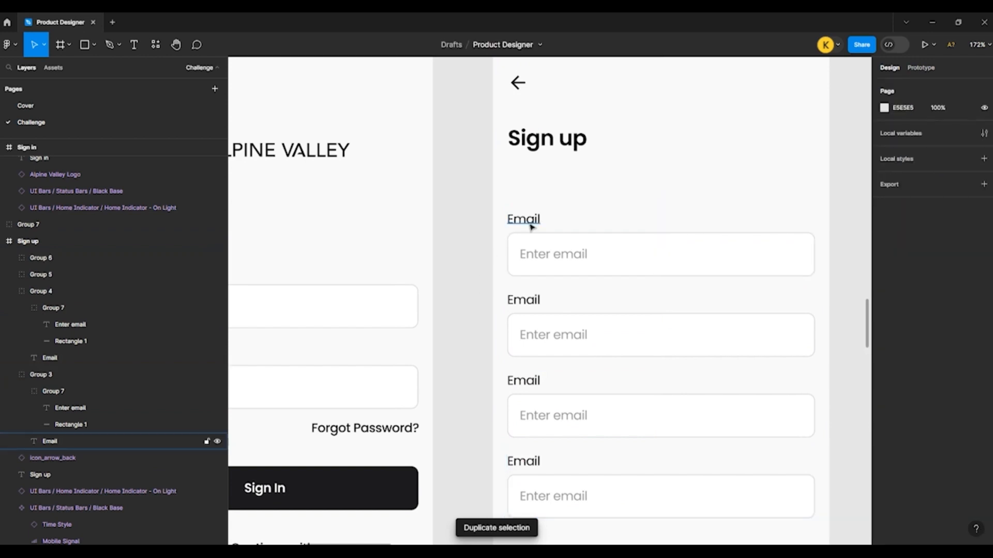
Step: Change the first field's label in the Sign up frame to "Full Name"
double_click(524, 220)
double_click(520, 221)
type("F")
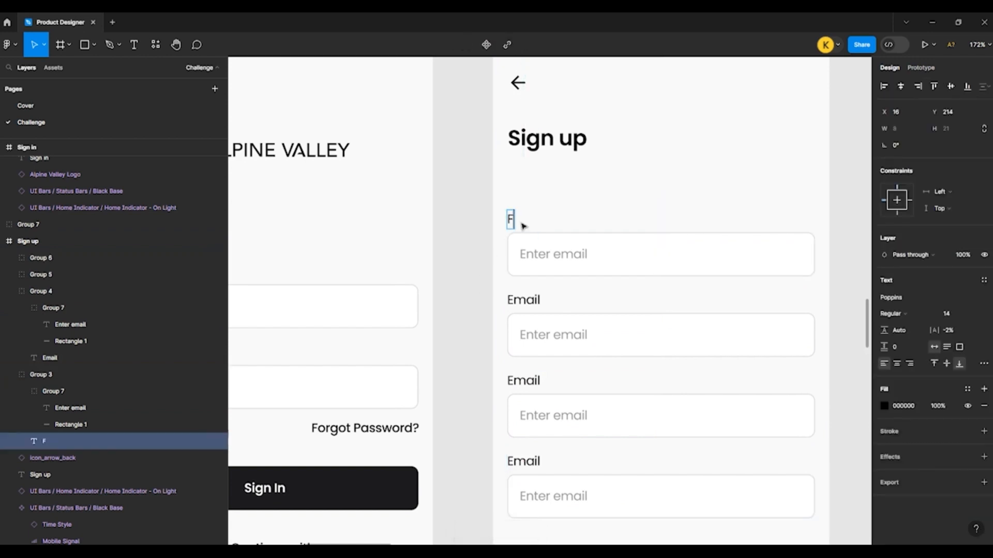
type("ull Name")
key("Escape")
Step: Change the Full Name field's placeholder to "Enter full name"
left_click(569, 258)
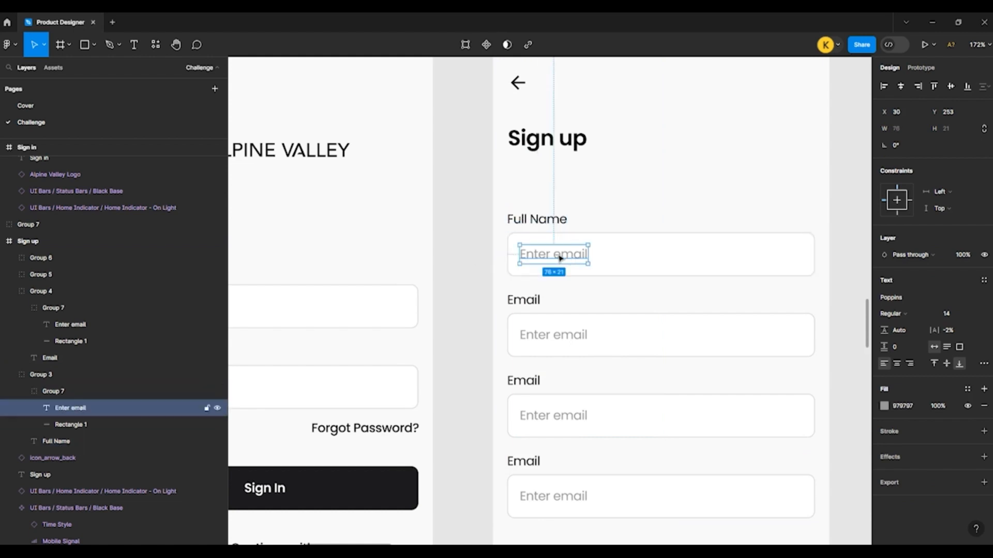
double_click(568, 258)
left_click_drag(554, 254, 606, 265)
type("f")
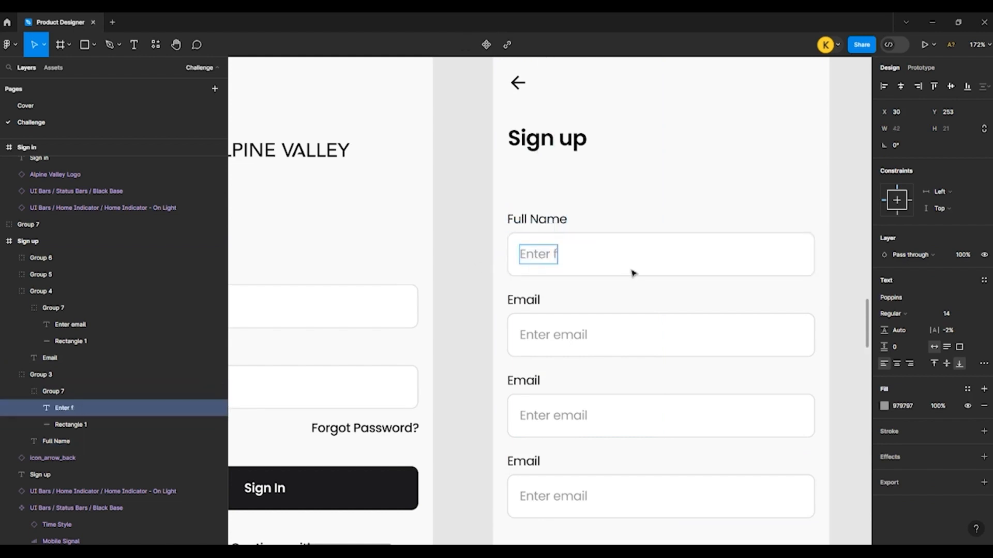
type("ull name")
key("Escape")
left_click(530, 302)
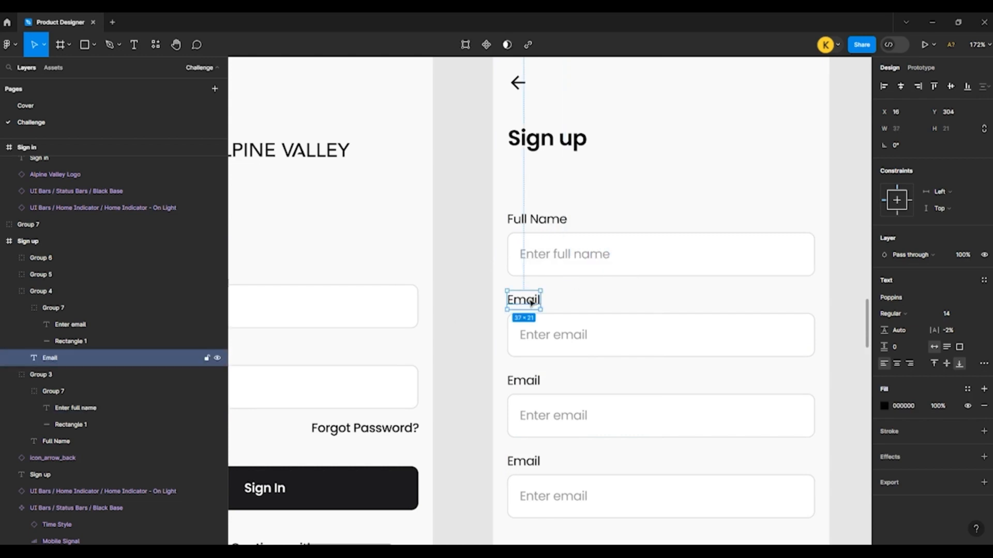
double_click(532, 303)
key("Escape")
left_click(470, 361)
Step: Change the third field's label in the Sign up frame to "Password"
scroll(470, 362, "down", 1)
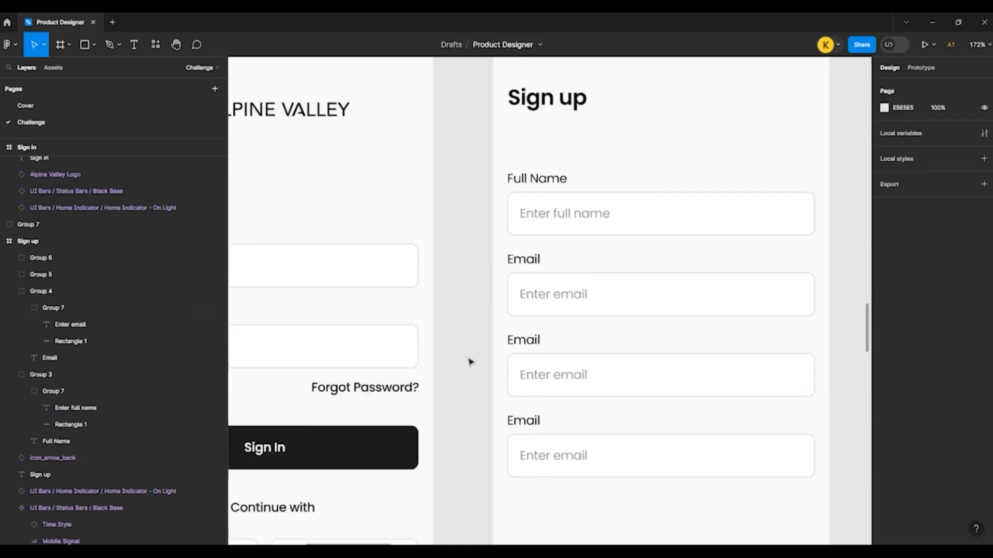
double_click(529, 343)
double_click(528, 343)
type("P")
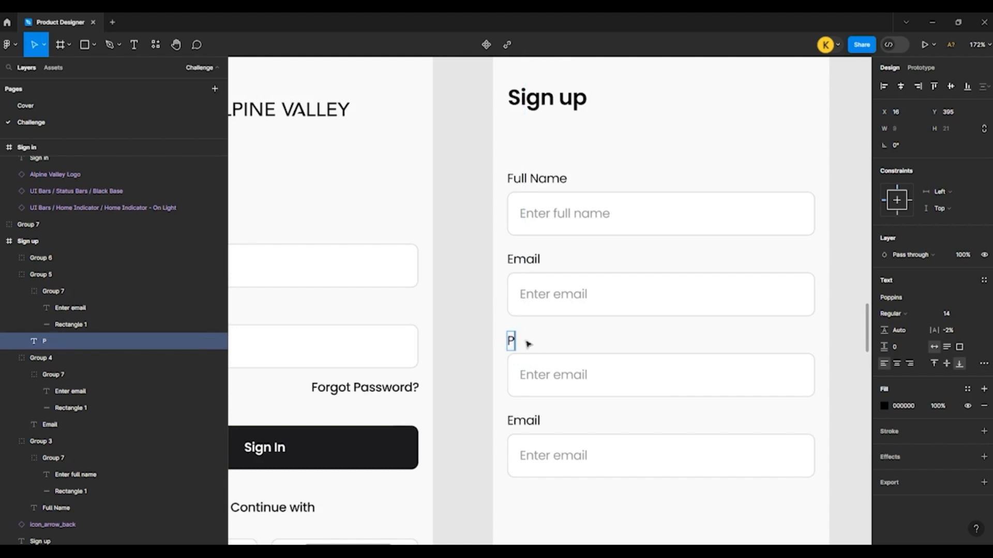
type("assw")
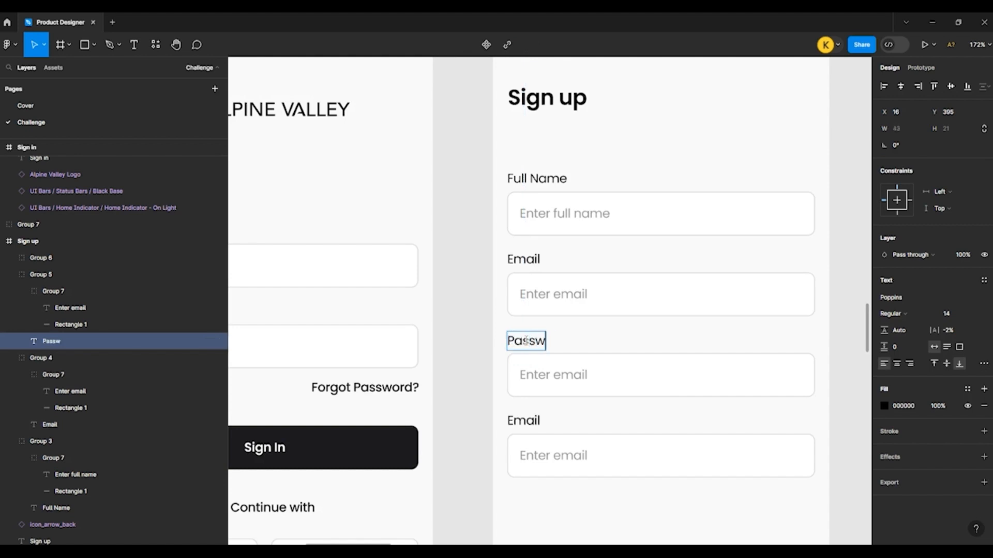
type("ord")
left_click(473, 365)
left_click(472, 365)
Step: Change the Password field's placeholder in the Sign up frame to "Enter password"
left_click(545, 374, "ctrl")
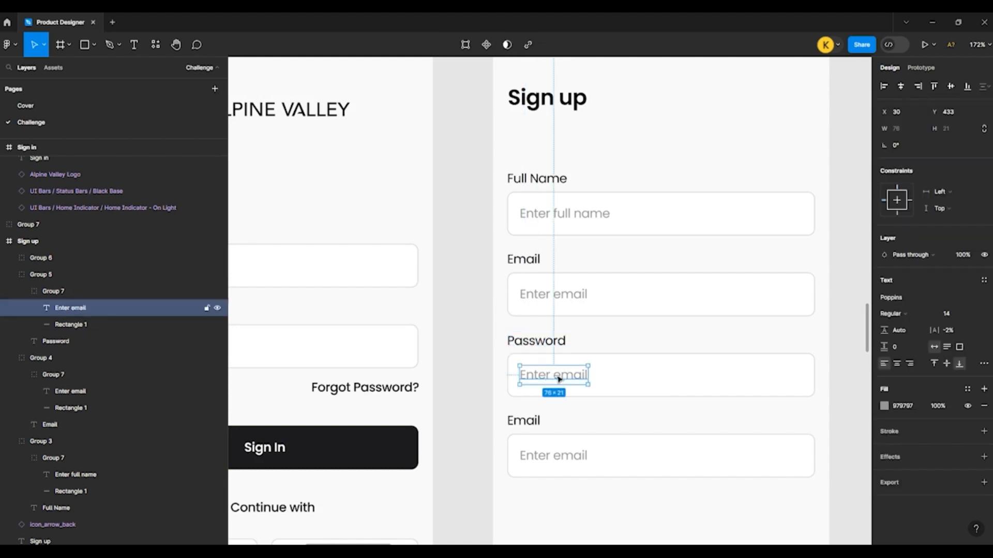
double_click(559, 378)
left_click_drag(554, 378, 592, 378)
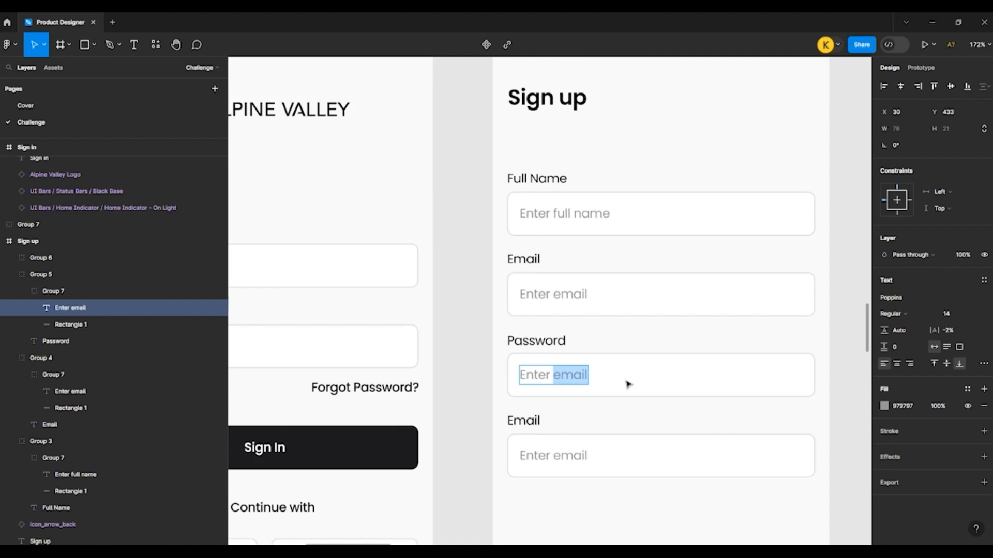
type("password")
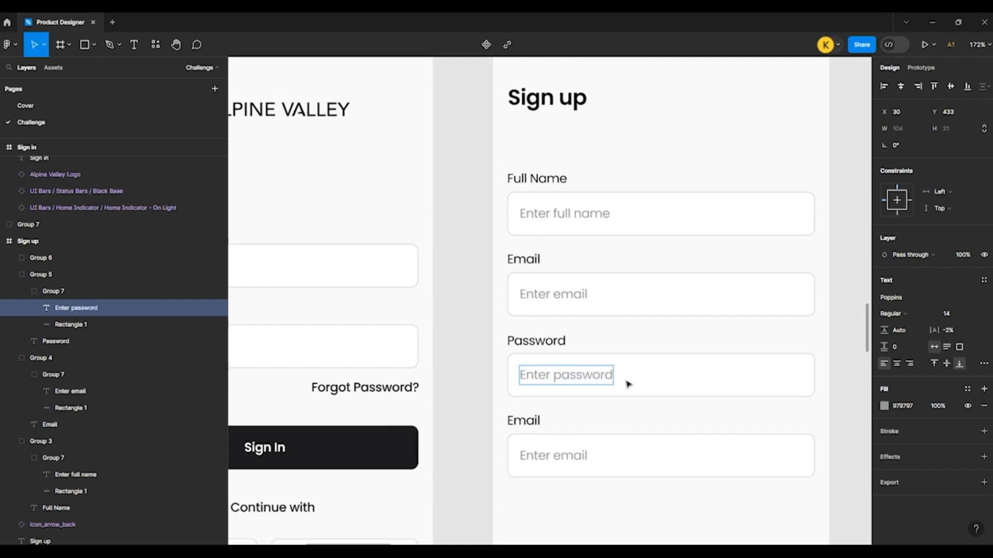
left_click(450, 393)
Step: Change the fourth field's label in the Sign up frame to "Confirm Password"
left_click(528, 426)
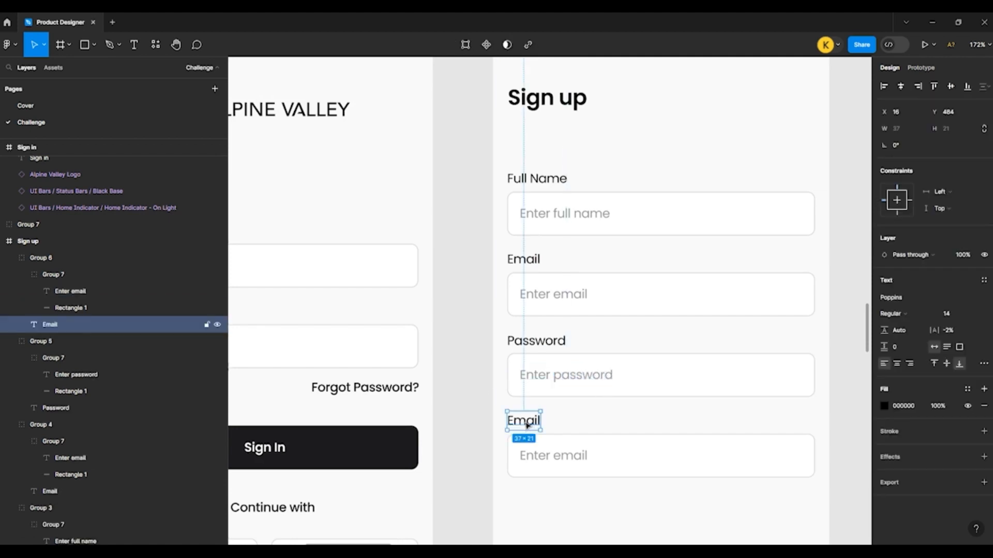
double_click(527, 425)
type("Co")
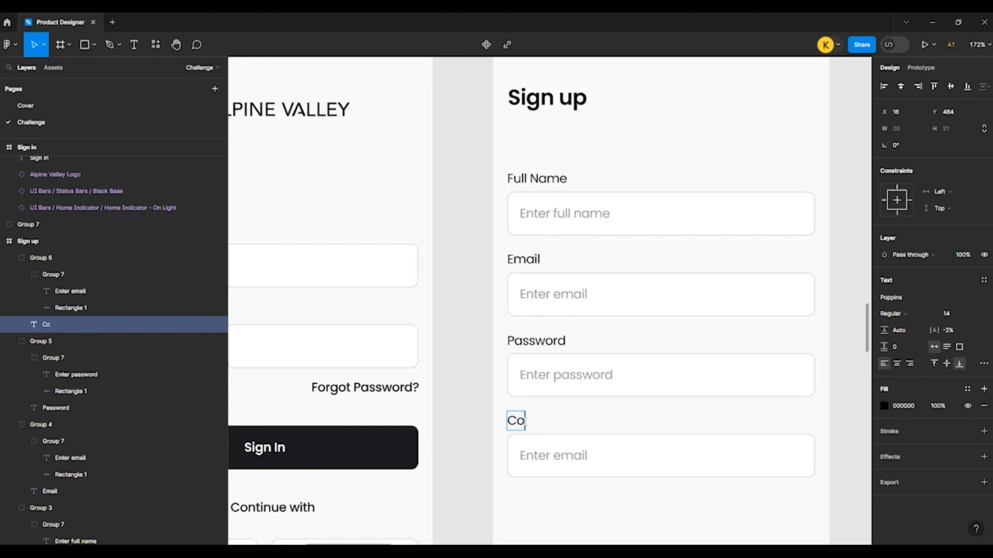
type("nfirm")
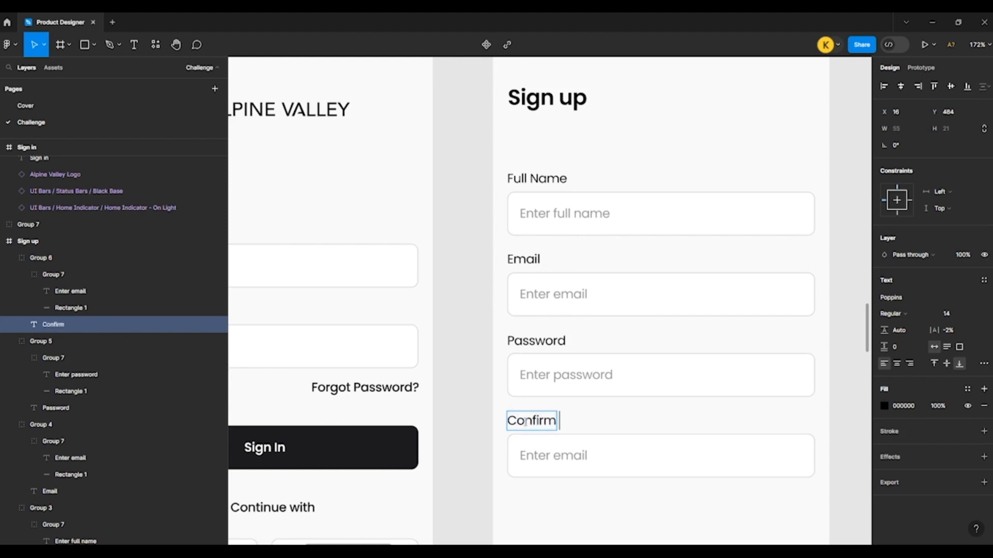
type(" p")
key("BackSpace")
key("BackSpace")
type("Pass")
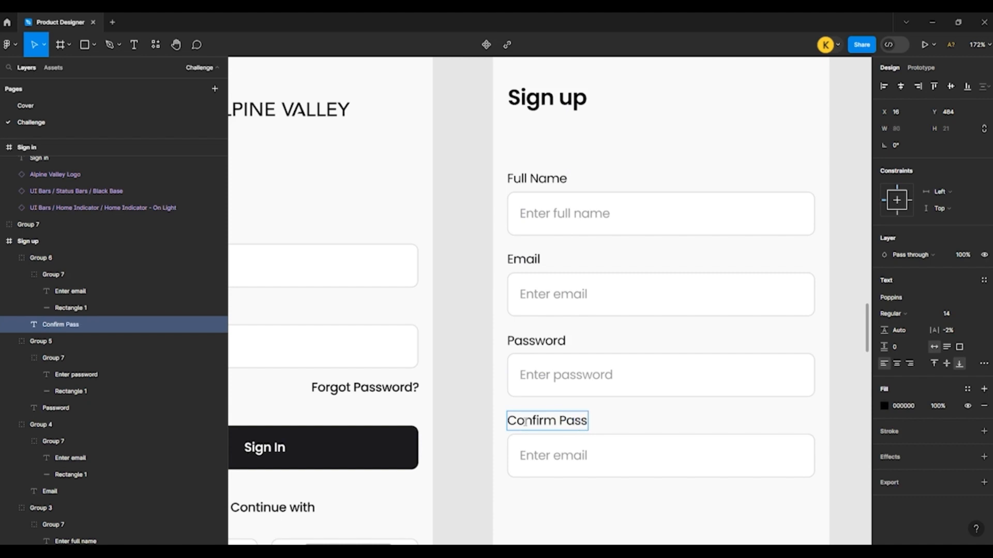
type("word")
left_click(479, 416)
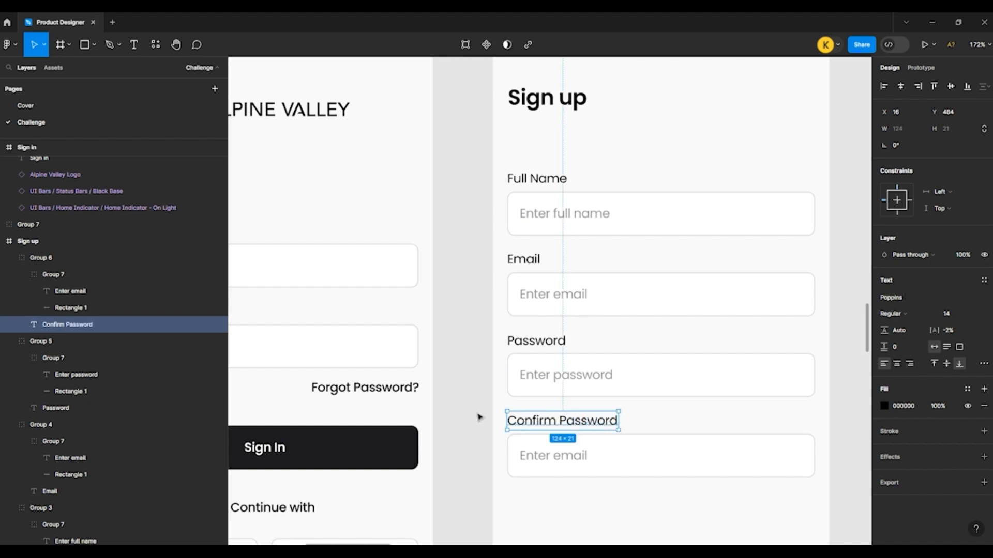
Step: Change the Confirm Password field's placeholder to "Enter password"
left_click(545, 458, "ctrl")
double_click(550, 460)
left_click_drag(552, 457, 664, 467)
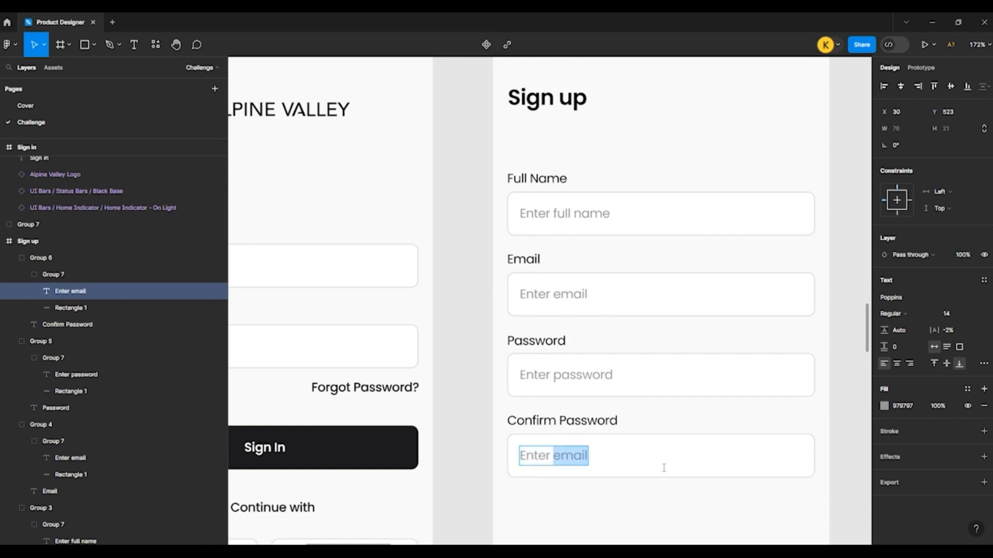
type("pa")
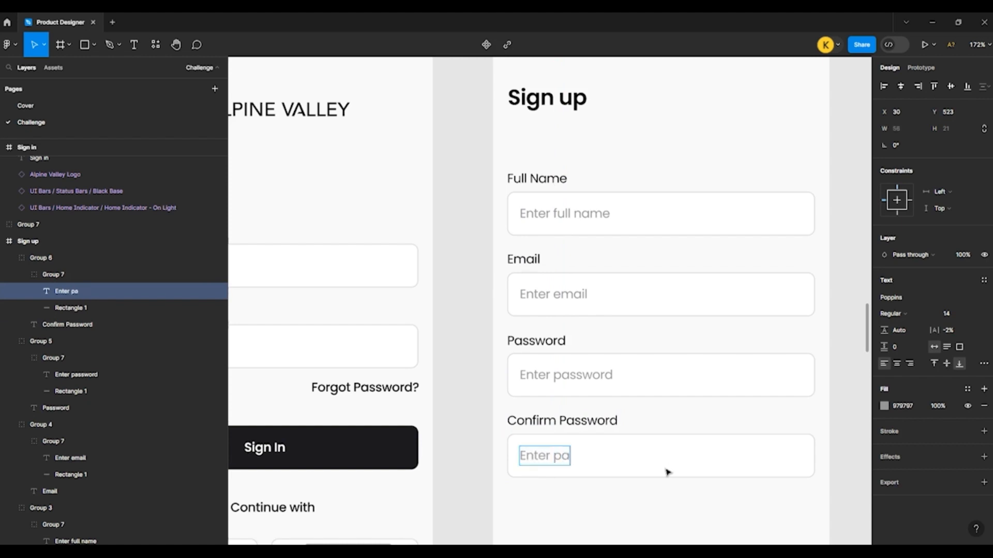
type("ssword")
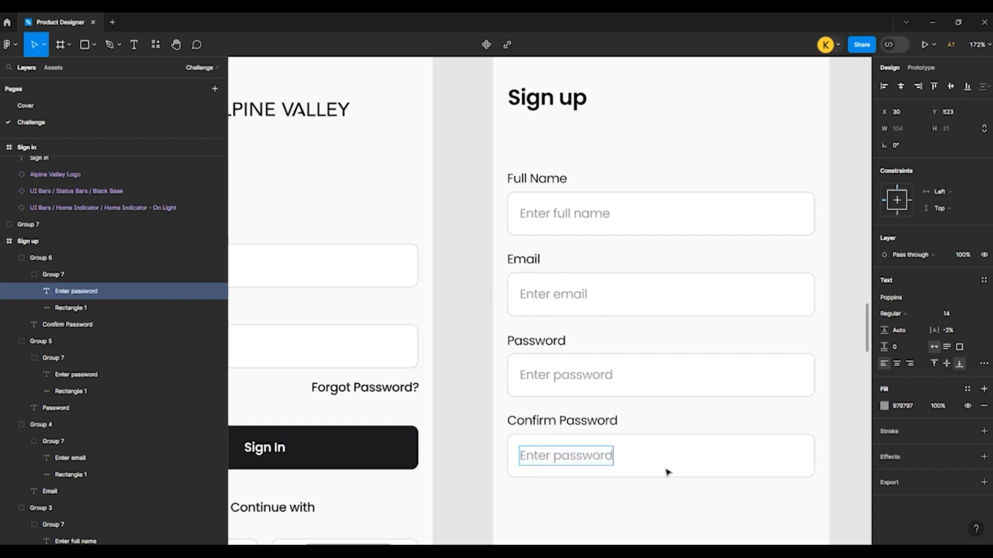
left_click(470, 385)
Step: Copy the Sign In button, "Or Continue with" text, Facebook and Google buttons and account prompt from the Sign in frame into the Sign up frame
scroll(469, 385, "down", 3)
scroll(472, 384, "down", 1)
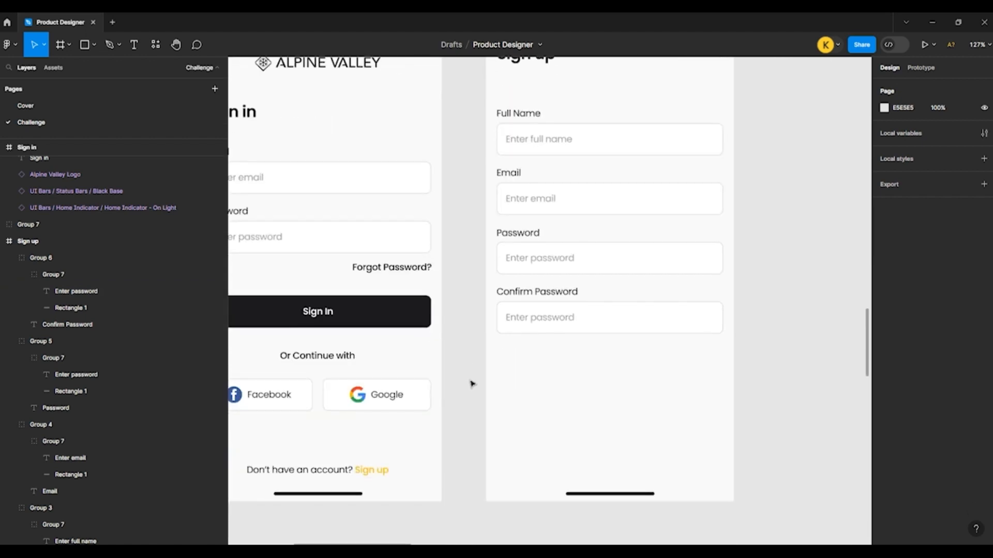
left_click(350, 314)
left_click(317, 356, "shift")
left_click(275, 407, "shift")
left_click(377, 395, "shift")
left_click(318, 470, "shift")
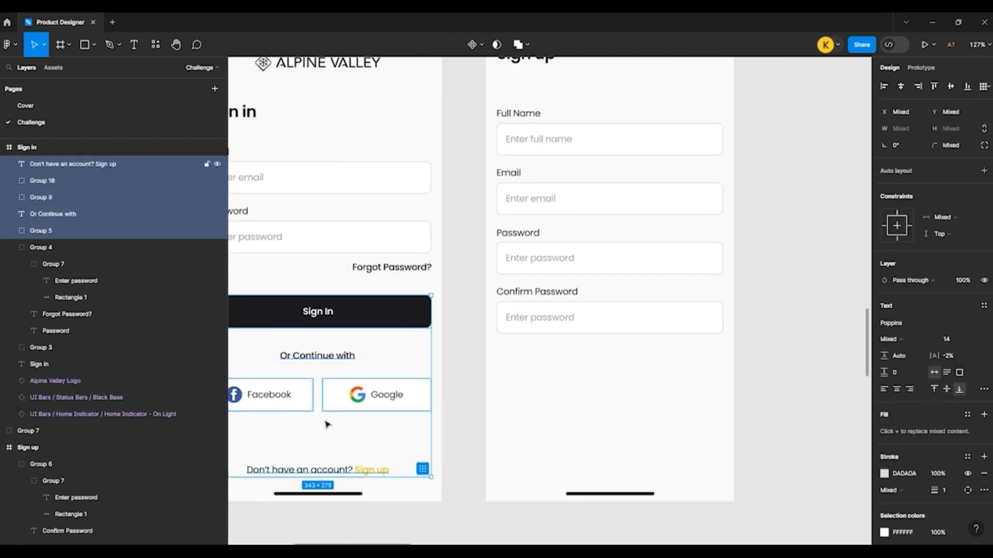
left_click_drag(300, 317, 591, 342)
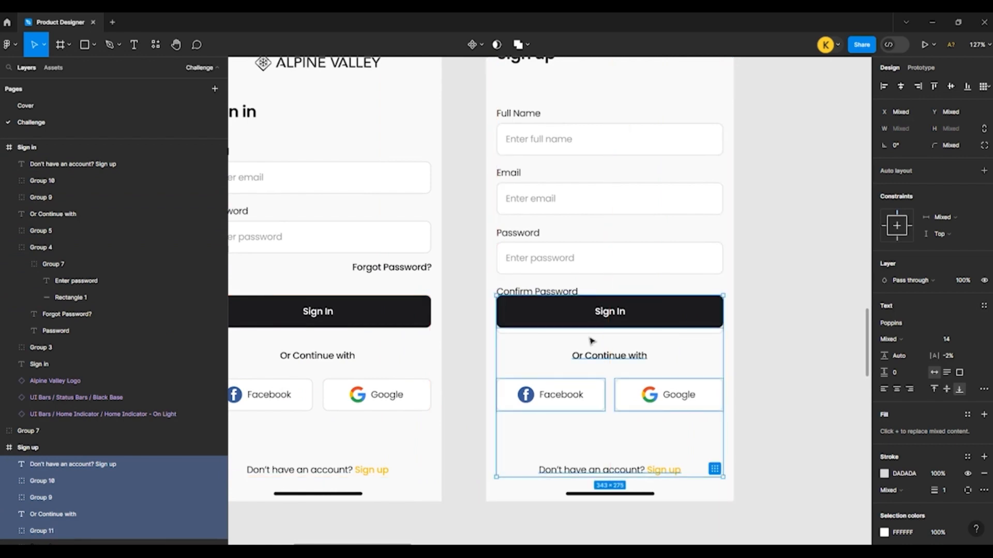
Step: Move the copied elements down below the Confirm Password field, placing the Facebook button at Y 716
key("shift+Down")
key("shift+Down")
key("shift+Down")
key("shift+Down")
key("shift+Down")
key("shift+Down")
key("shift+Down")
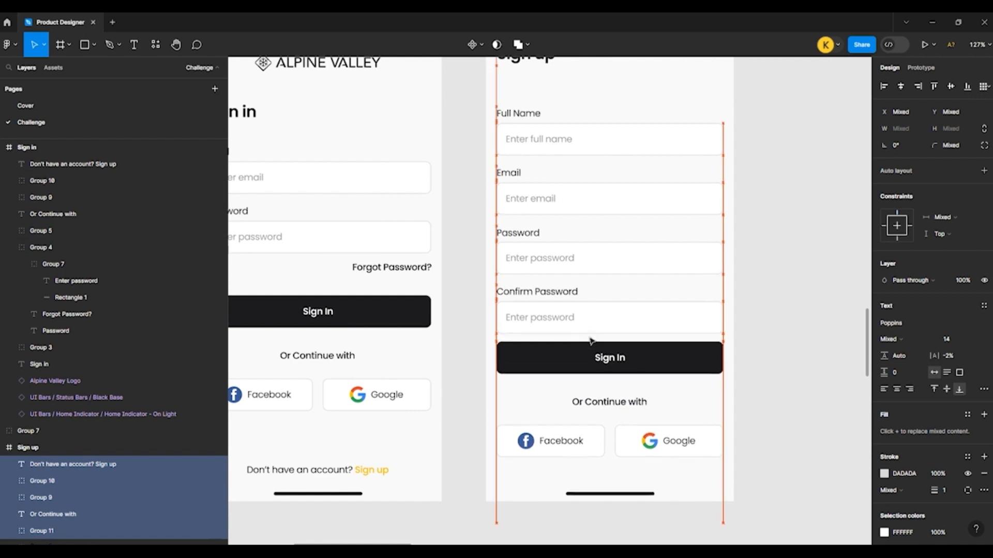
left_click_drag(591, 341, 615, 351)
left_click(790, 398)
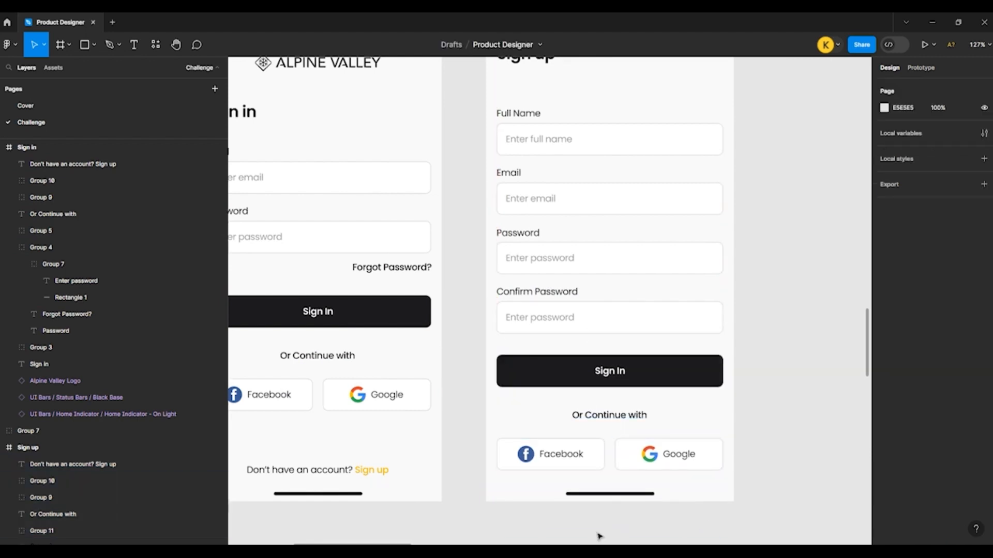
Step: Move the "Don't have an account? Sign up" text up to Y 774, just below the social buttons in the Sign up frame
left_click(594, 457)
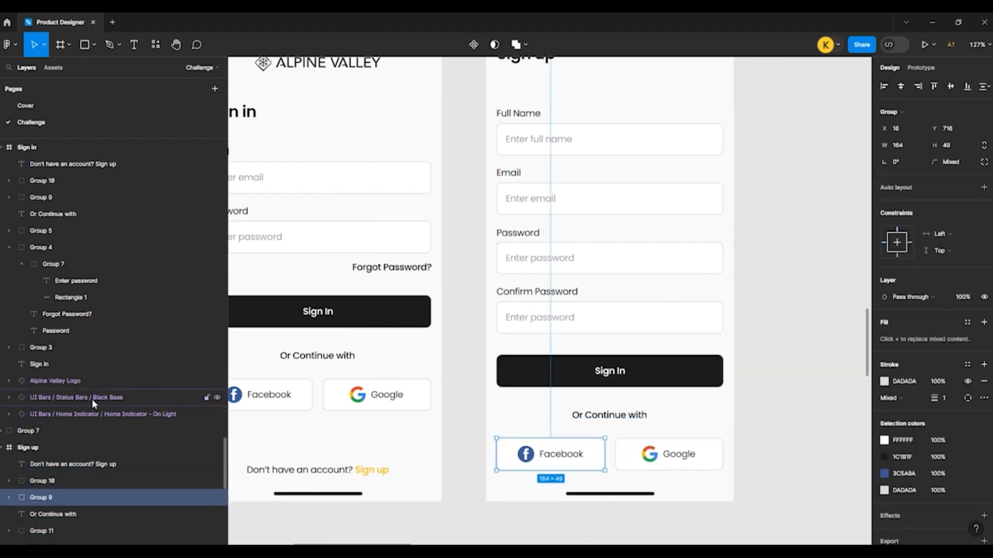
scroll(83, 486, "down", 1)
scroll(79, 476, "down", 1)
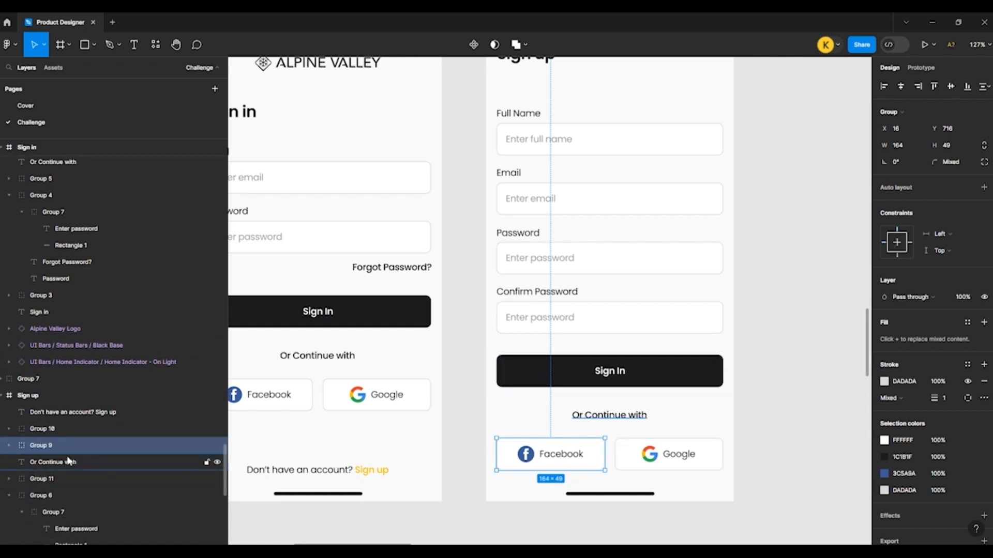
left_click(67, 416)
key("shift+Up")
key("shift+Up")
key("shift+Up")
key("shift+Up")
key("shift+Up")
key("shift+Up")
key("shift+Up")
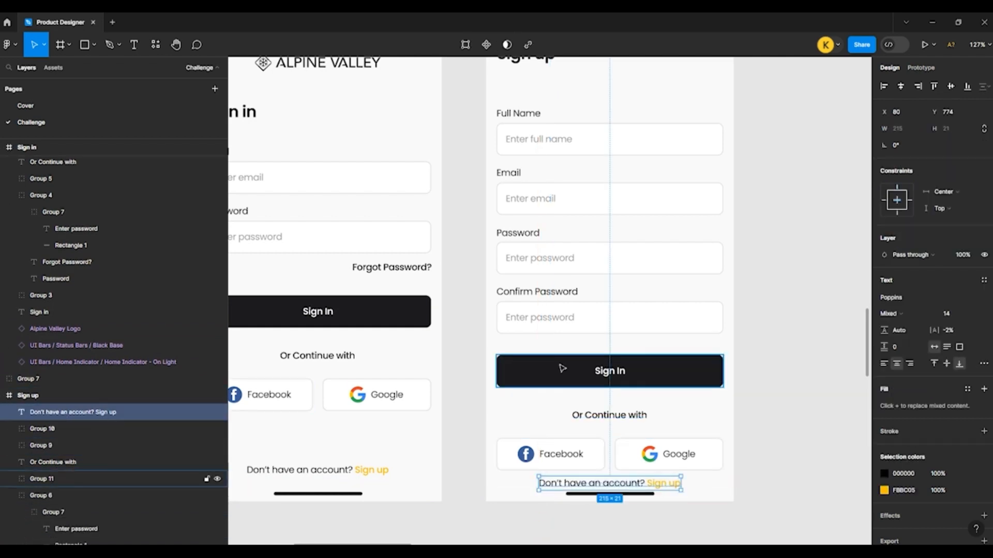
Step: Move the Sign In button up to Y 570, closer to the Confirm Password field in the Sign up frame
scroll(562, 370, "up", 1)
left_click(475, 154)
left_click_drag(532, 208, 627, 359)
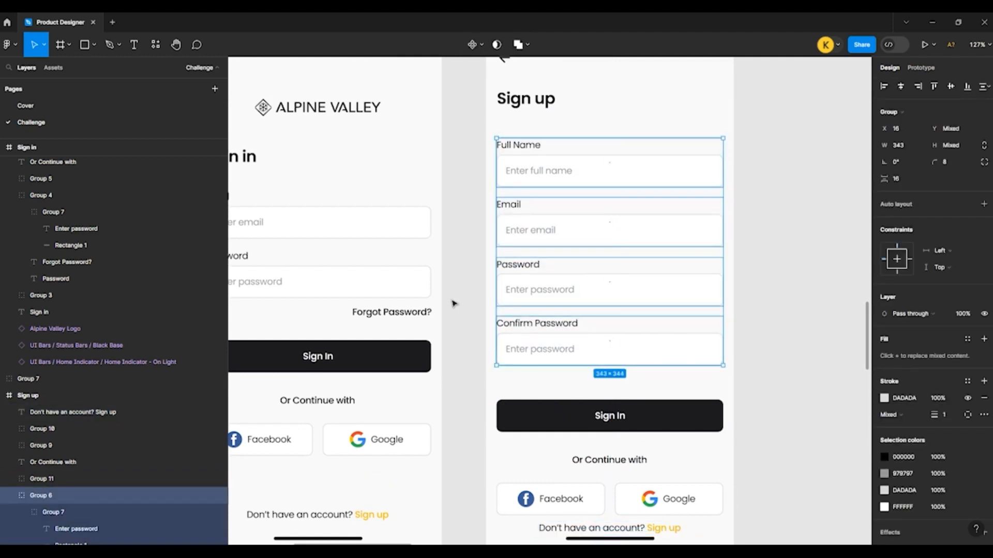
left_click(574, 409)
key("shift+Up")
key("shift+Up")
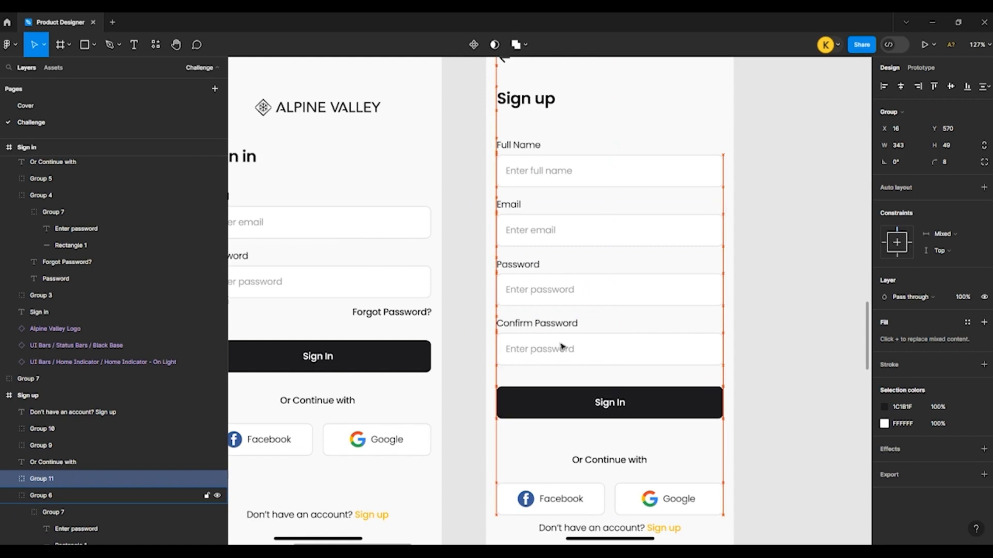
Step: Move the "Or Continue with" text, Facebook and Google buttons and account prompt up together, placing the social buttons at Y 696 and the prompt at Y 754
left_click(593, 468)
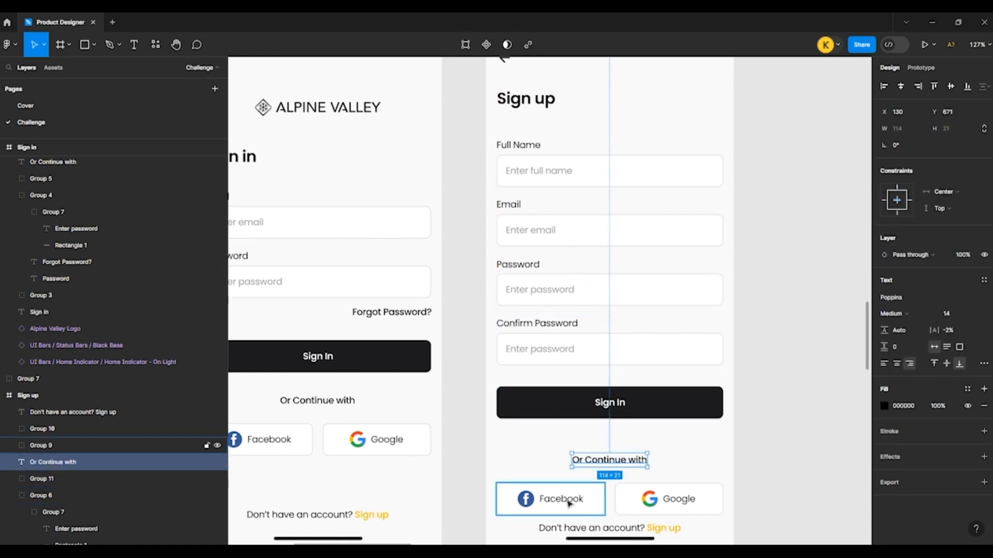
left_click(564, 500, "shift")
left_click(667, 499, "shift")
left_click(621, 528, "shift")
key("shift+Up")
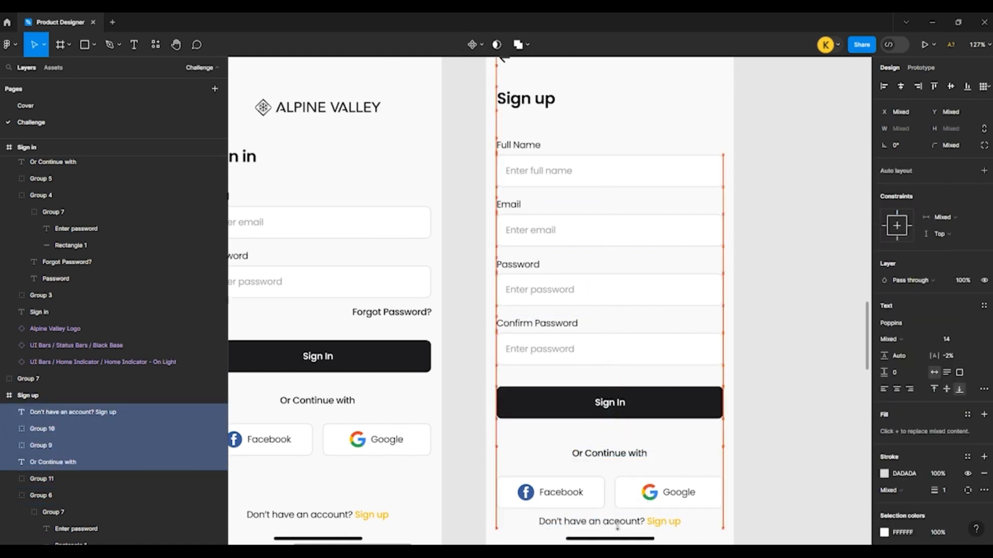
key("shift+Up")
scroll(573, 410, "down", 1)
scroll(573, 410, "down", 2)
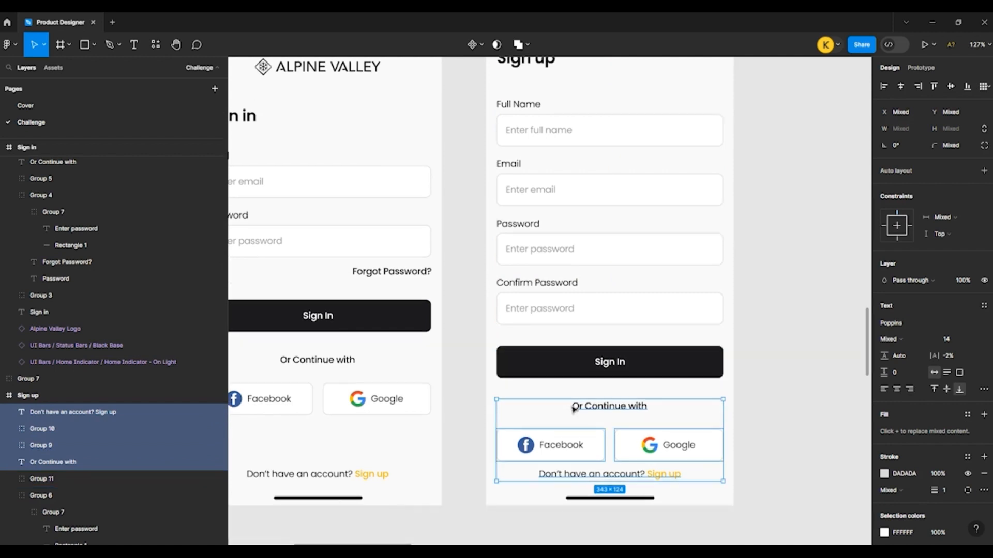
Step: Move the "Or Continue with" text and the Facebook and Google buttons up, placing the buttons at Y 686 and leaving the account prompt in place
left_click(472, 397)
left_click(543, 443)
left_click(667, 445, "shift")
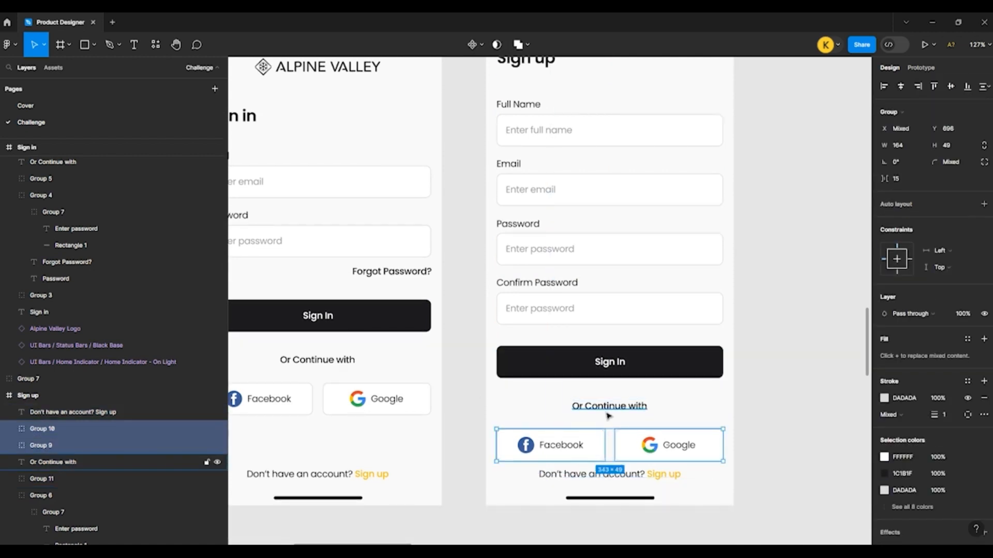
left_click(594, 477)
left_click(567, 445)
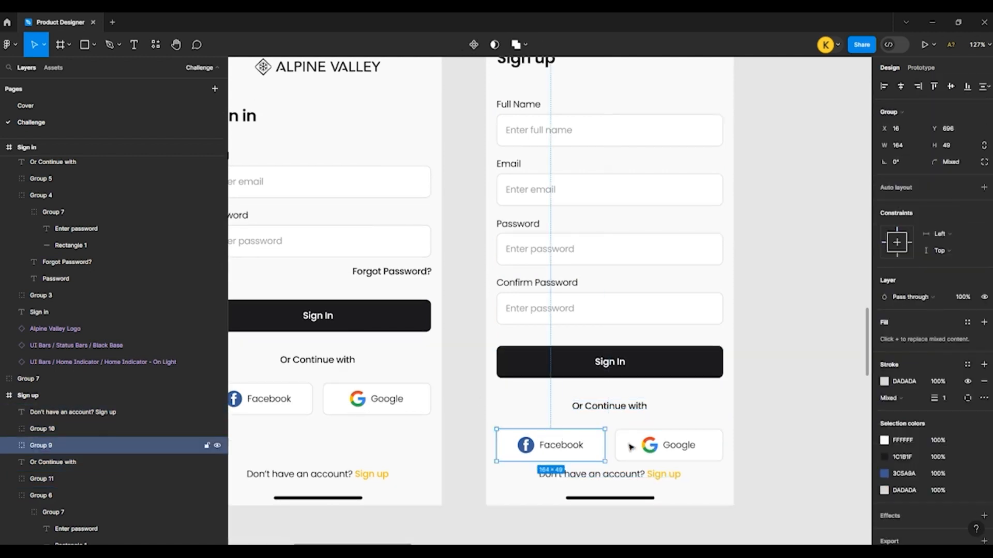
left_click(653, 446, "shift")
left_click(605, 408, "shift")
left_click_drag(605, 409, 605, 402)
left_click(470, 403)
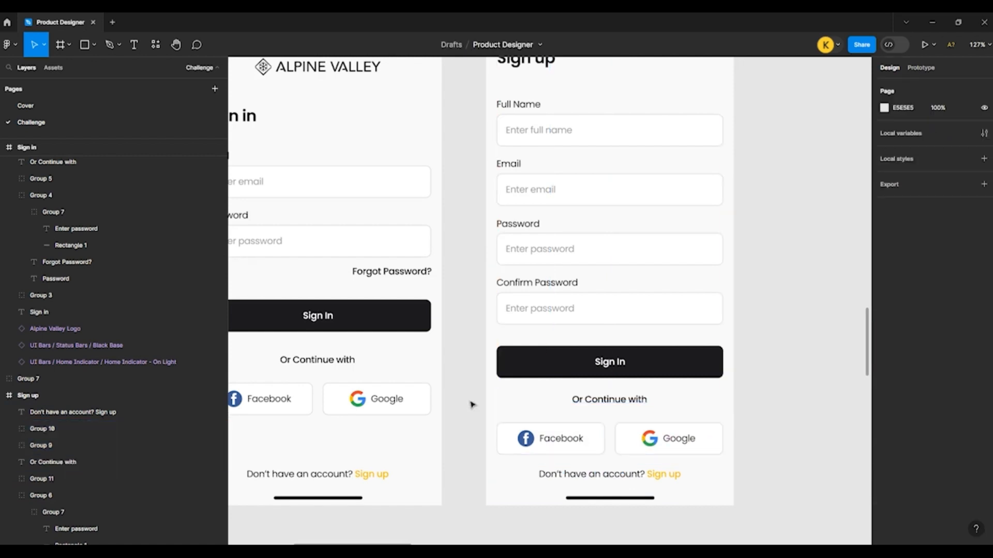
left_click(586, 474)
left_click(573, 442)
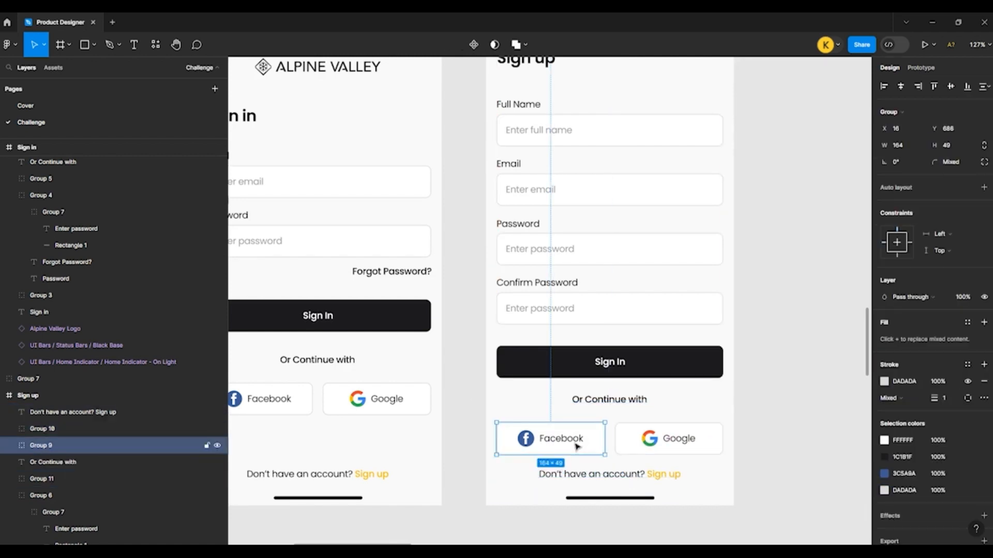
left_click(773, 407)
Step: Change the black button's label in the Sign up frame to "Sign up"
scroll(627, 401, "up", 3)
scroll(658, 313, "down", 2, "ctrl")
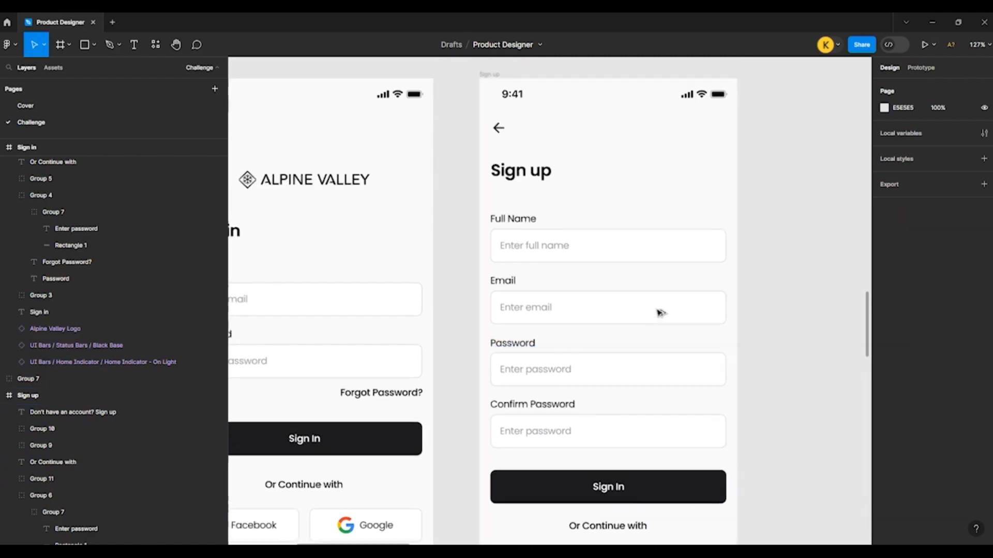
scroll(658, 310, "down", 2, "ctrl")
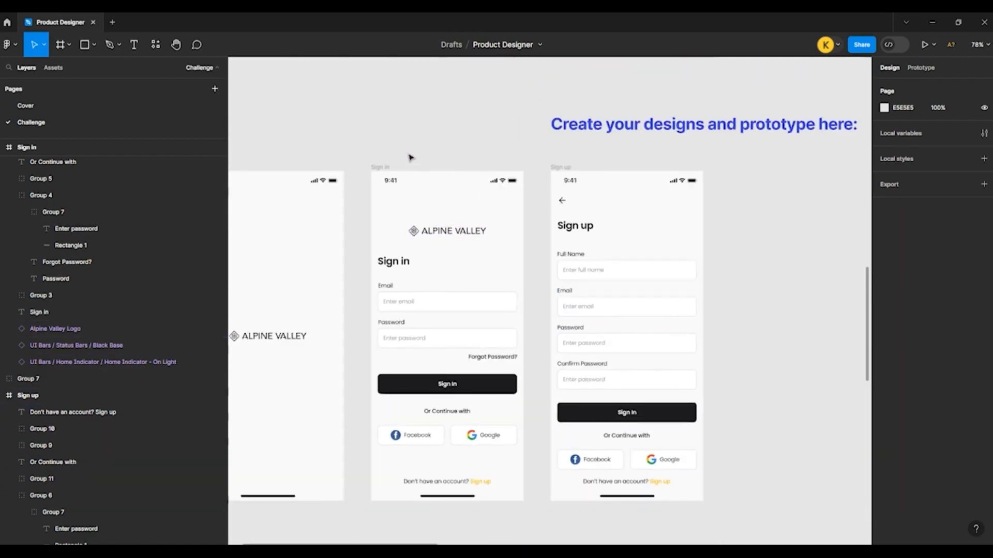
scroll(647, 436, "up", 5, "ctrl")
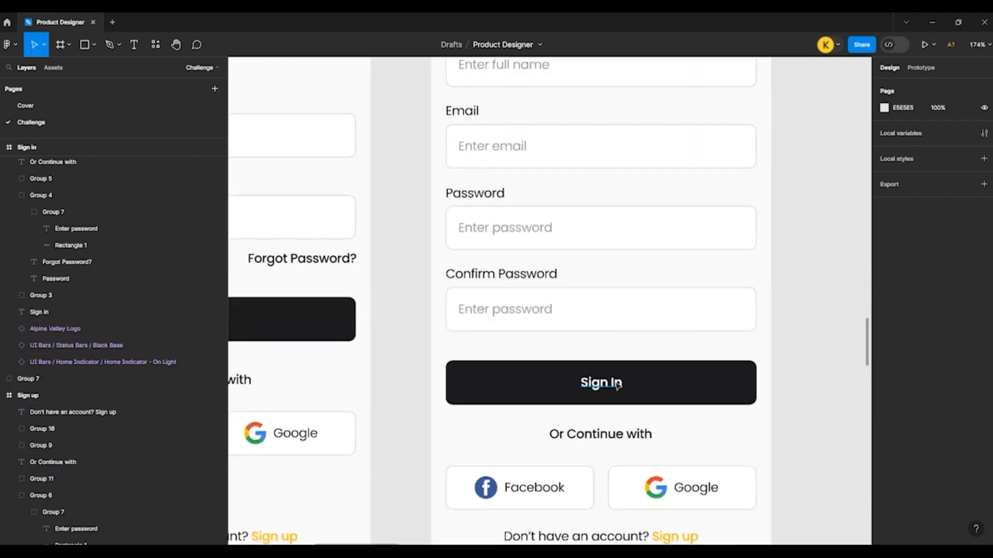
double_click(614, 386)
double_click(614, 387)
left_click_drag(611, 384, 643, 389)
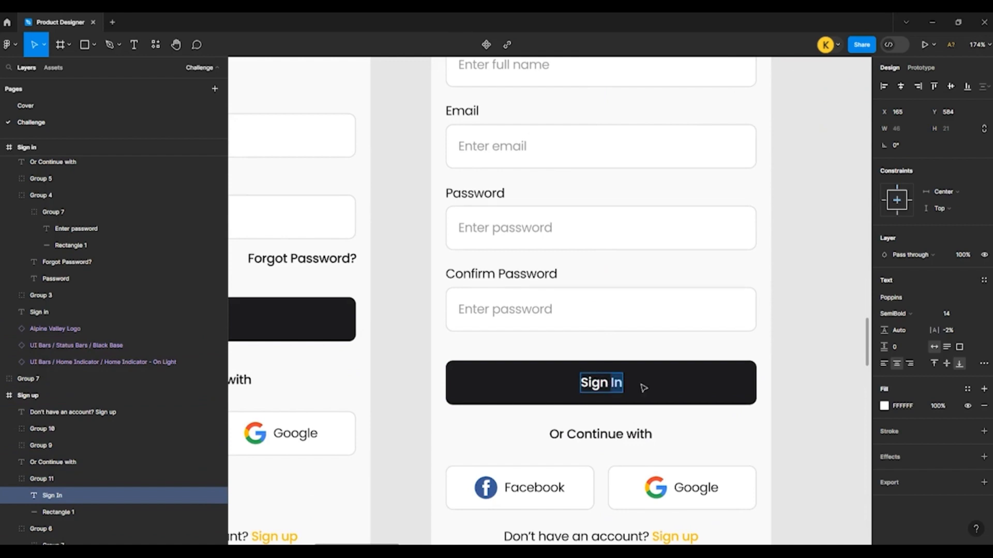
type("up")
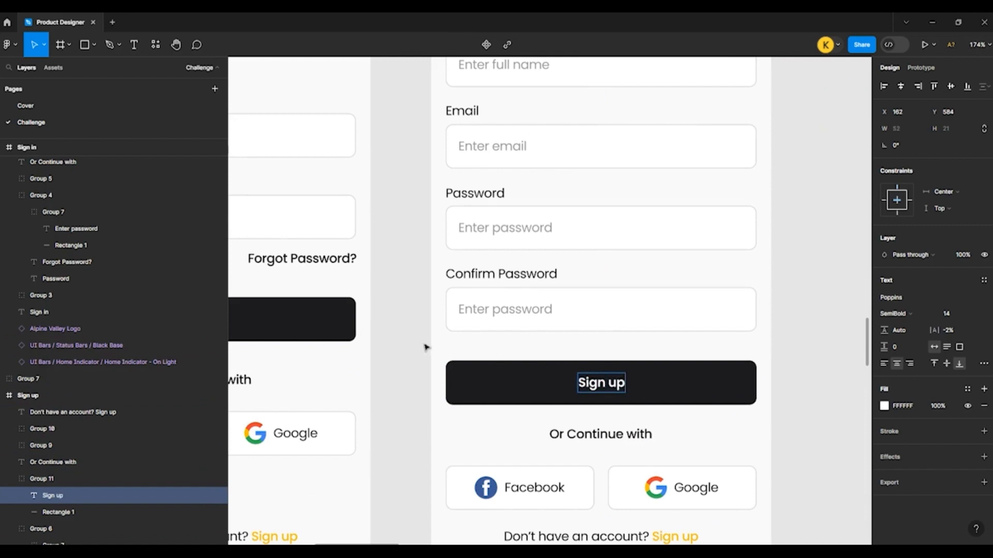
key("Escape")
left_click(426, 346)
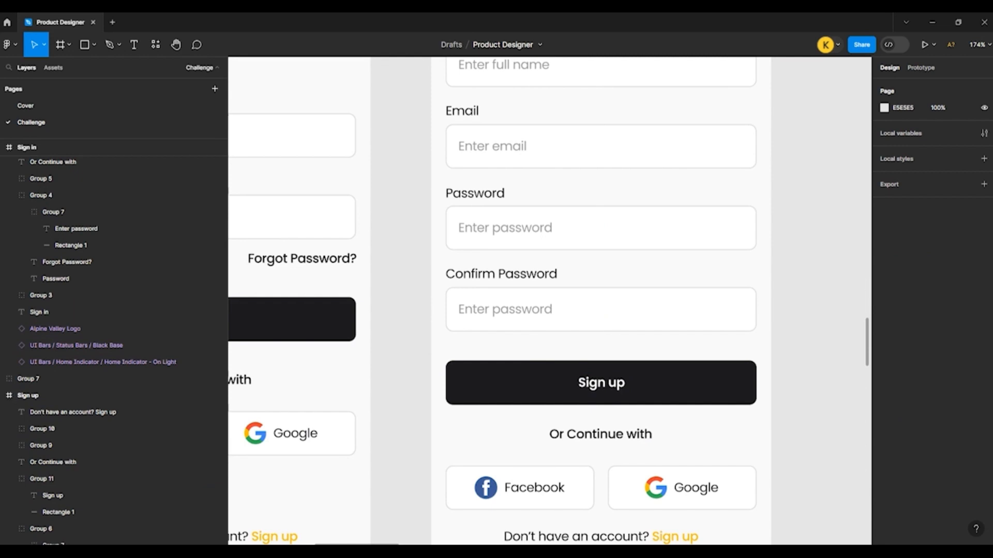
Step: Change the account prompt in the Sign up frame to "Already have an account? Sign In"
scroll(794, 453, "down", 1)
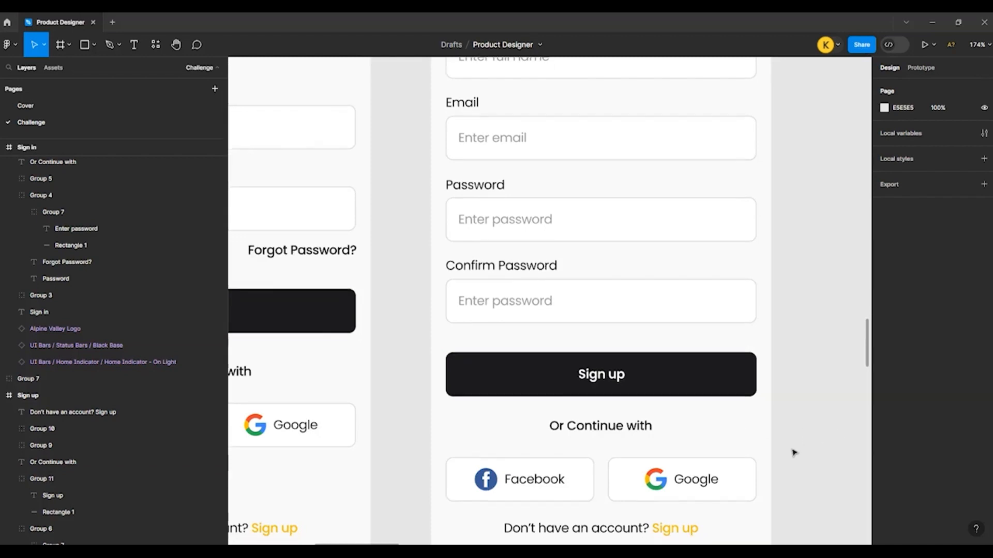
scroll(794, 453, "down", 3)
scroll(640, 339, "up", 2)
double_click(671, 377)
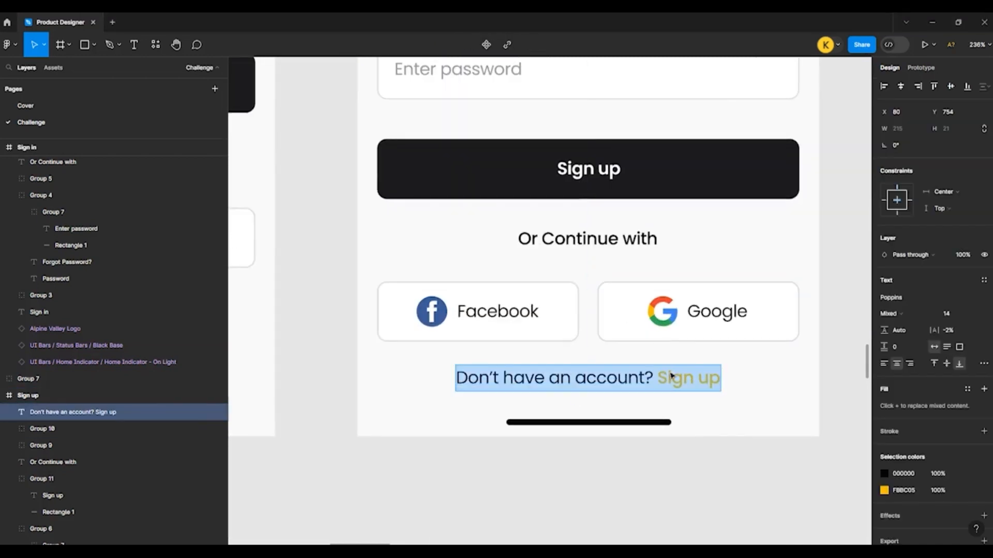
left_click_drag(698, 378, 727, 379)
type("In")
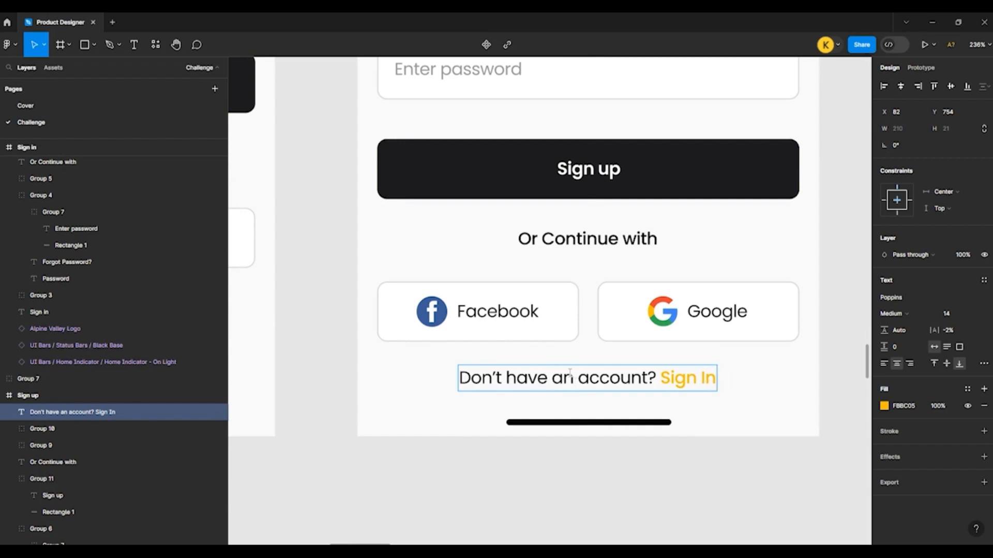
left_click_drag(507, 376, 409, 370)
type("Already")
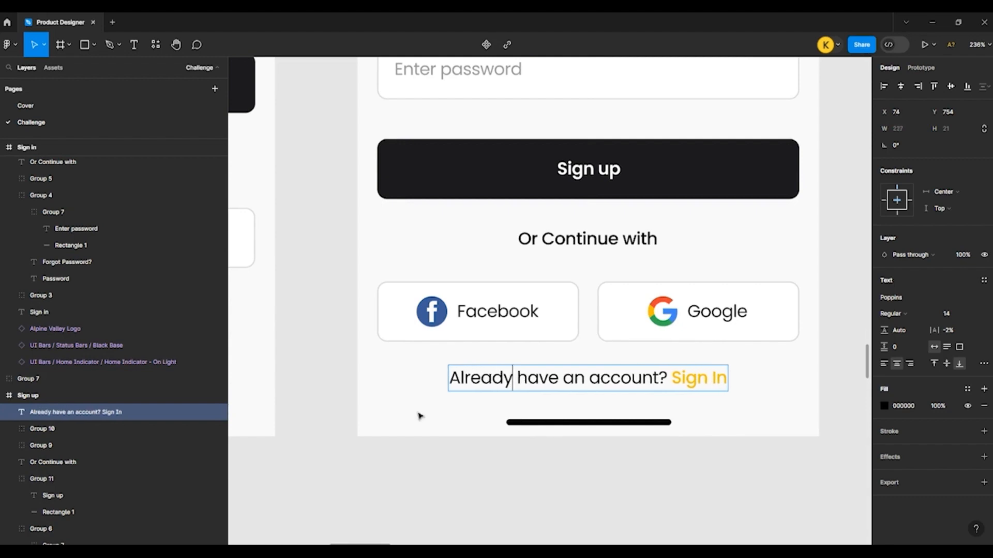
key("Escape")
Step: Place the "Featured Products" header bar in the Featured Products frame directly below the status bar, at X 0, Y 45
scroll(505, 274, "up", 4)
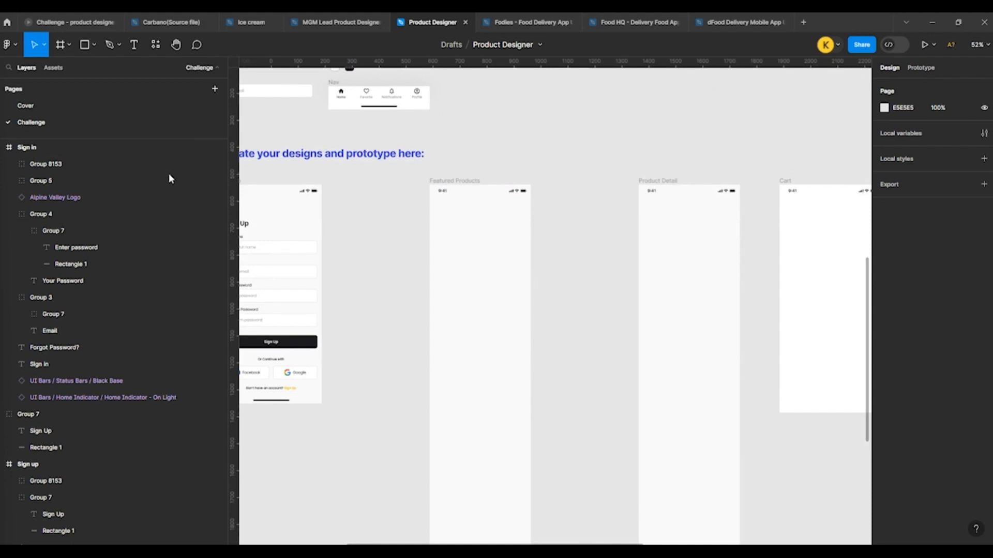
scroll(359, 226, "up", 3)
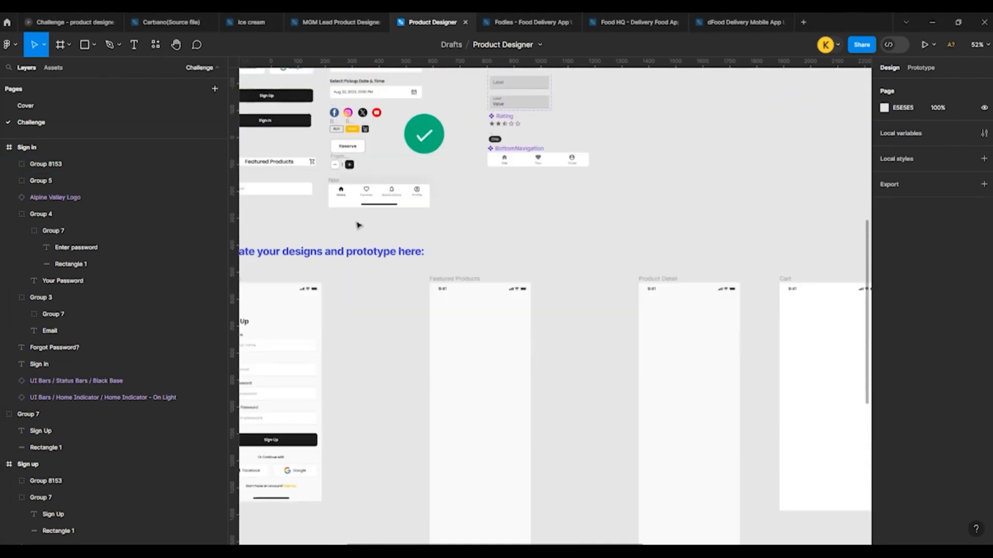
scroll(491, 239, "down", 2)
scroll(403, 209, "up", 1)
left_click_drag(349, 200, 510, 310)
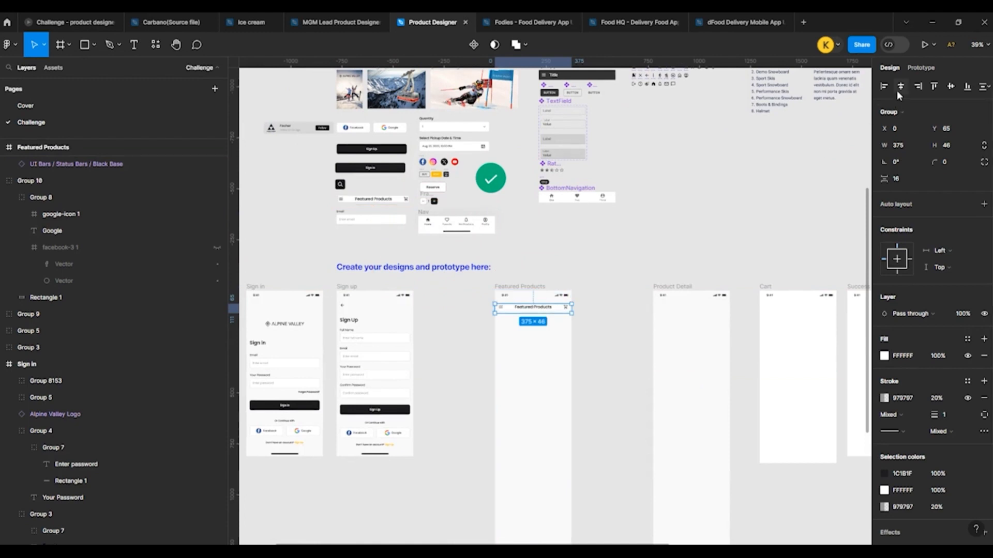
scroll(482, 330, "up", 5)
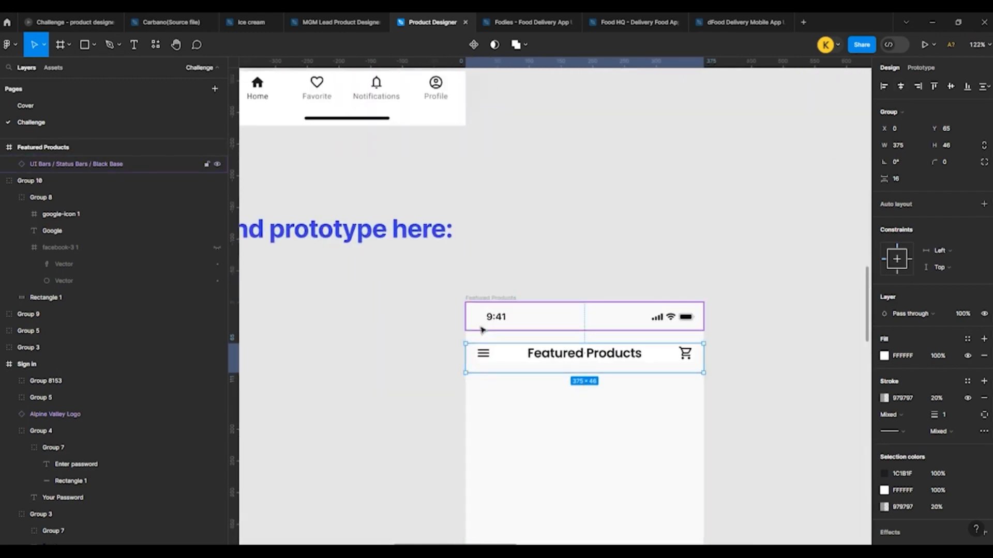
key("shift+Up")
key("shift+Up")
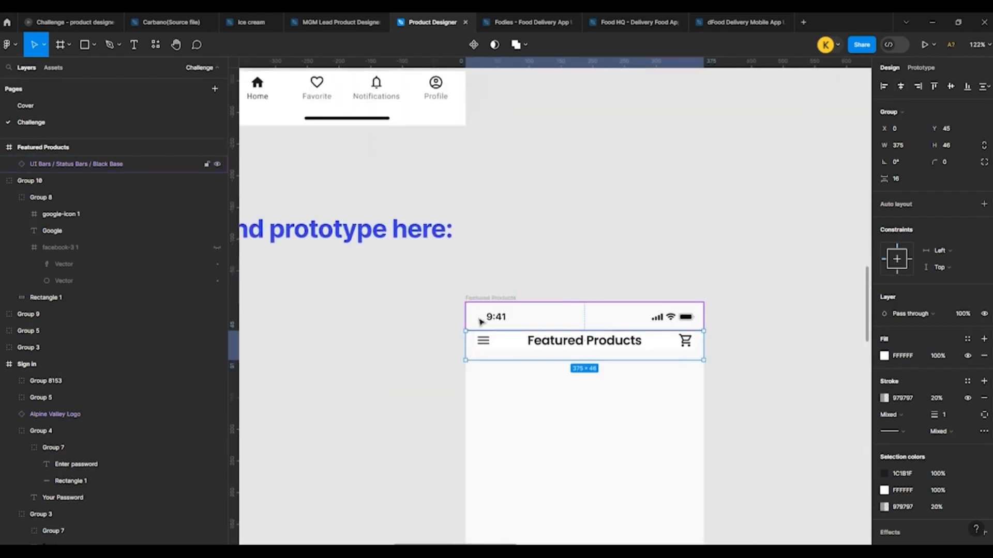
left_click(453, 285)
Step: Hide the white fill of the header's inner frame that holds the menu icon, title and cart icon
scroll(522, 331, "up", 3)
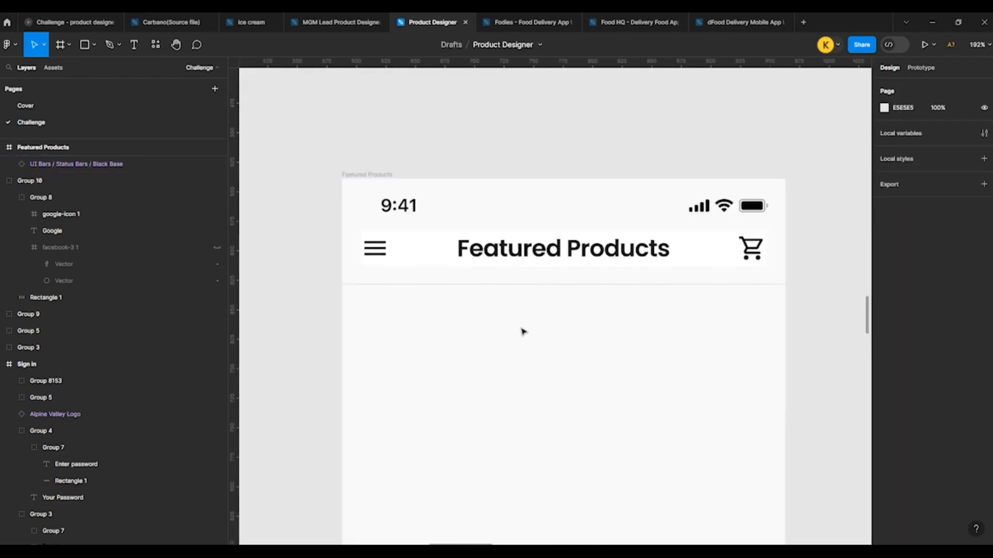
left_click(428, 248)
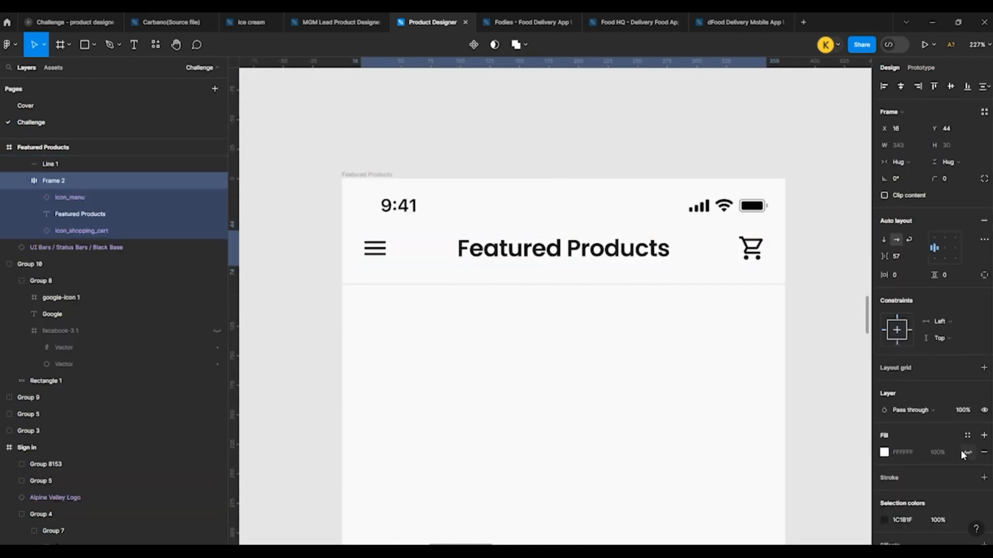
left_click(677, 299)
Step: Copy the Full Name field from the Sign up frame into the Featured Products frame, just below the header
scroll(312, 231, "down", 3)
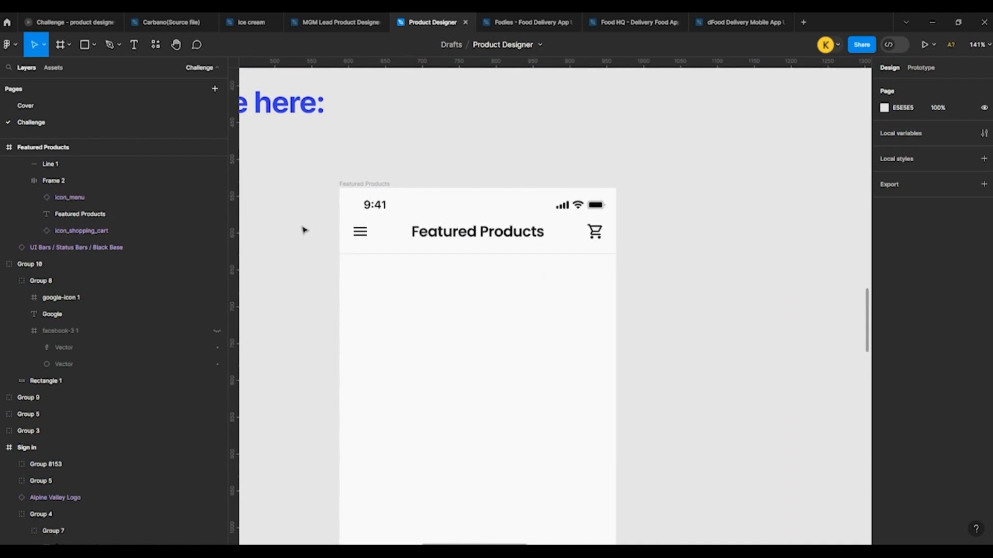
scroll(312, 233, "down", 5)
scroll(611, 252, "left", 5)
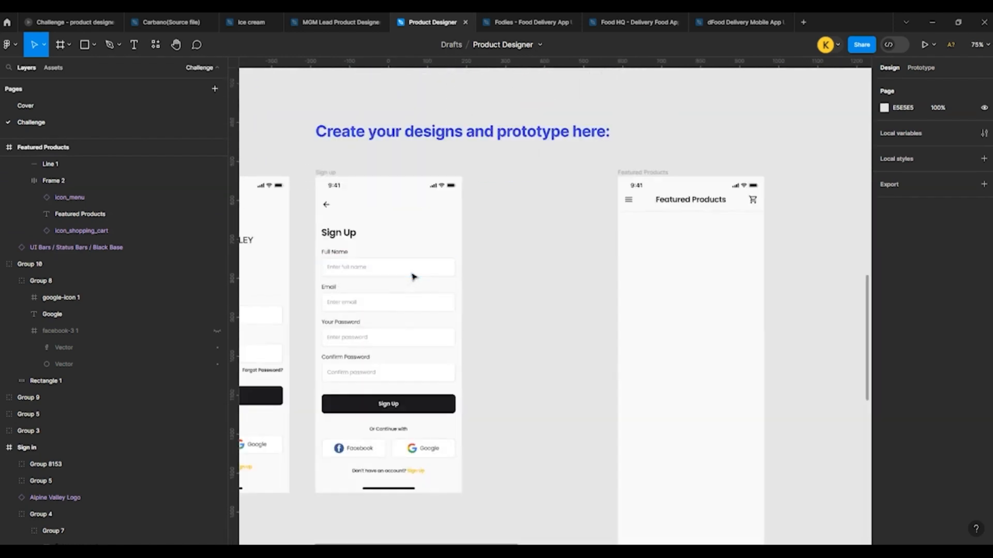
left_click(385, 276)
left_click_drag(388, 282, 682, 241)
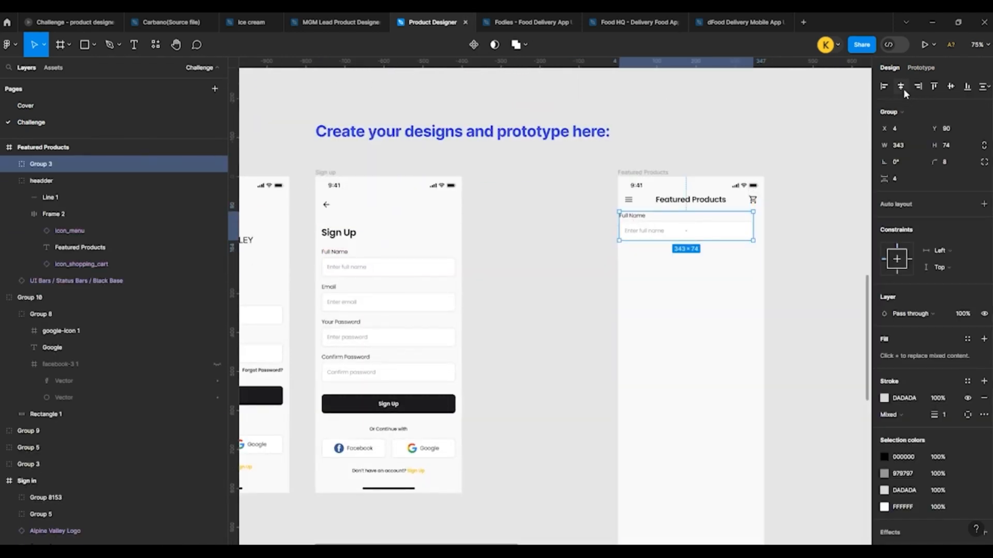
Step: Delete the copied field's "Full Name" label and position the input box below the header at X 16, Y 107
scroll(728, 218, "up", 5)
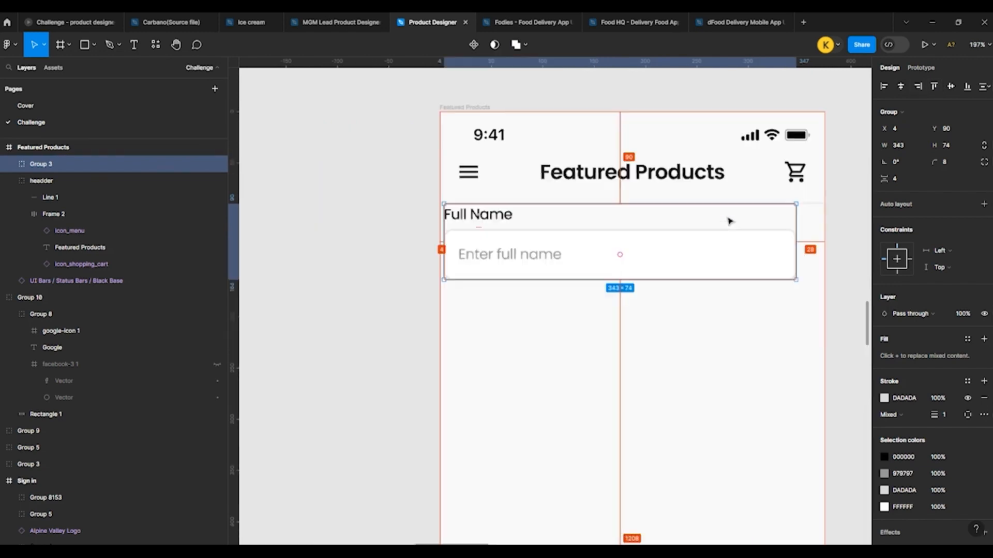
left_click(506, 222)
key("Delete")
left_click_drag(572, 269, 587, 261)
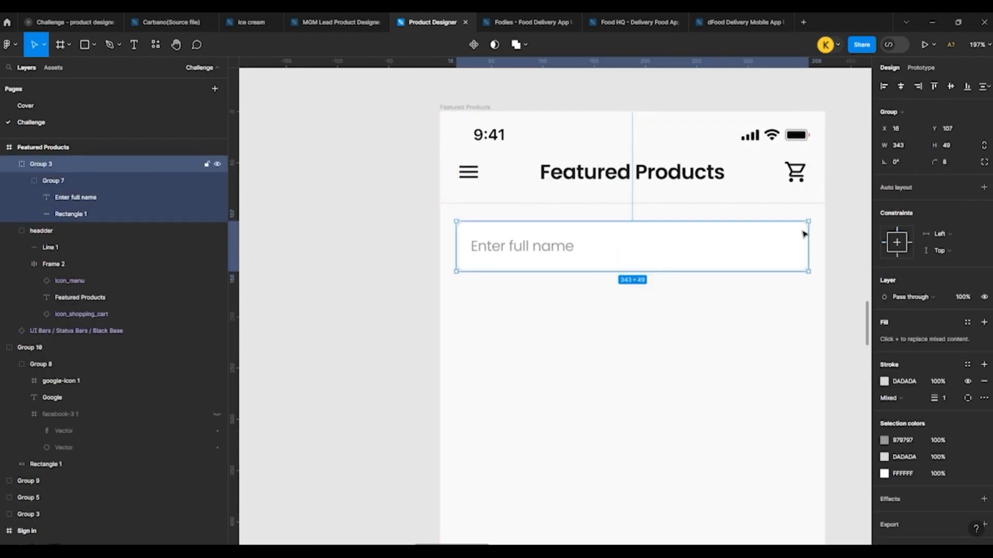
Step: Narrow only the input box's rectangle to a width of 300, without resizing the placeholder text
left_click_drag(810, 234, 786, 238)
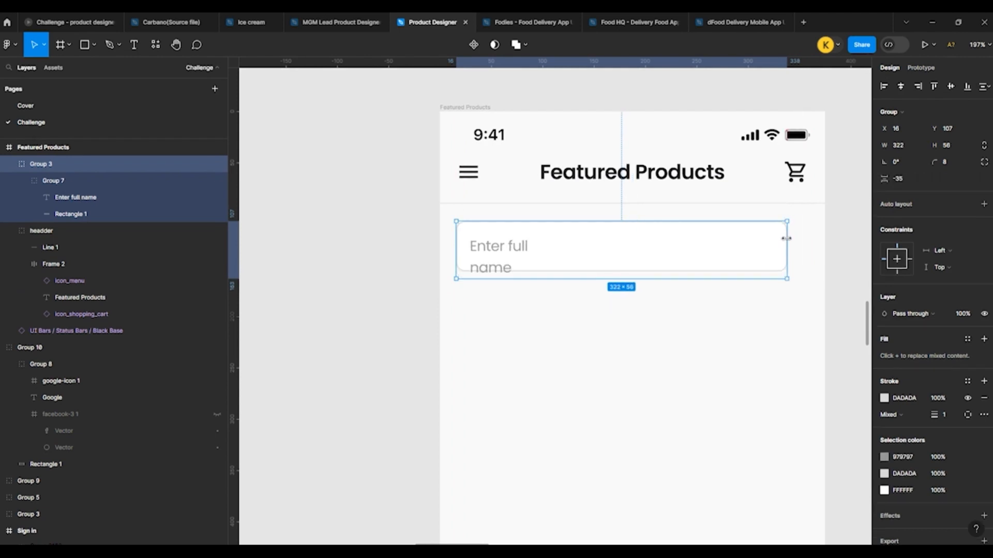
key("ctrl+z")
left_click(806, 243, "ctrl")
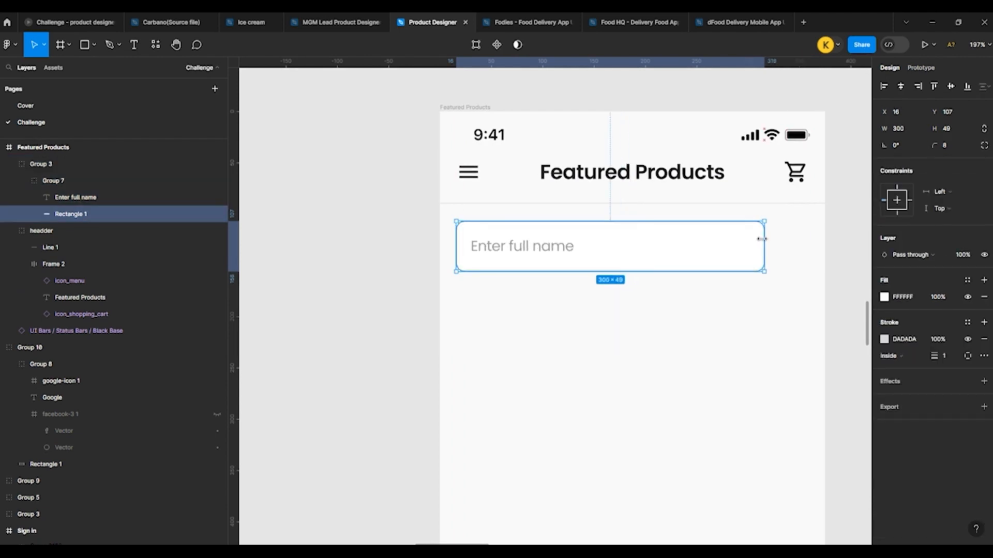
scroll(576, 323, "down", 10)
left_click(456, 309)
Step: Move the black search icon button from the component area into the Featured Products frame, beside the input box
scroll(339, 159, "up", 5)
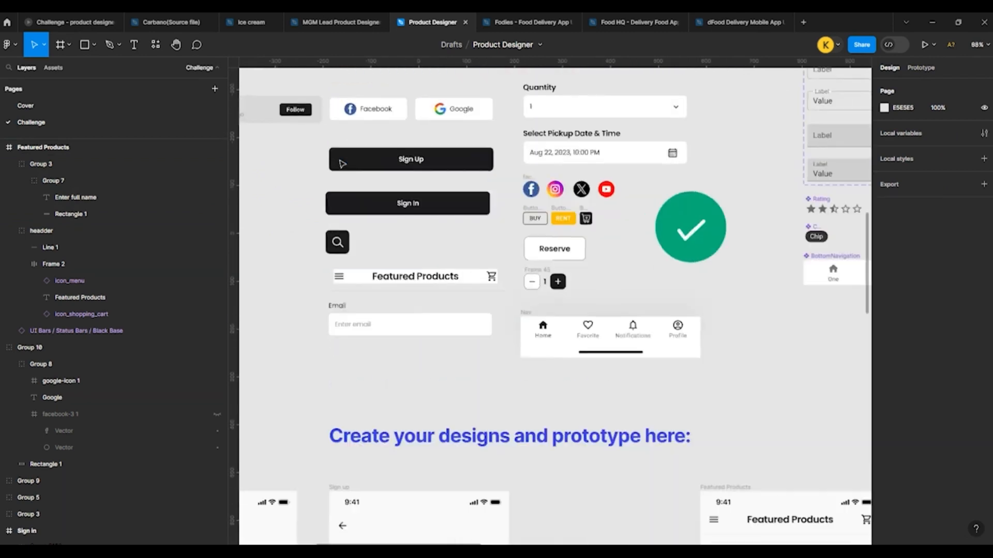
left_click(337, 241)
scroll(295, 200, "down", 5)
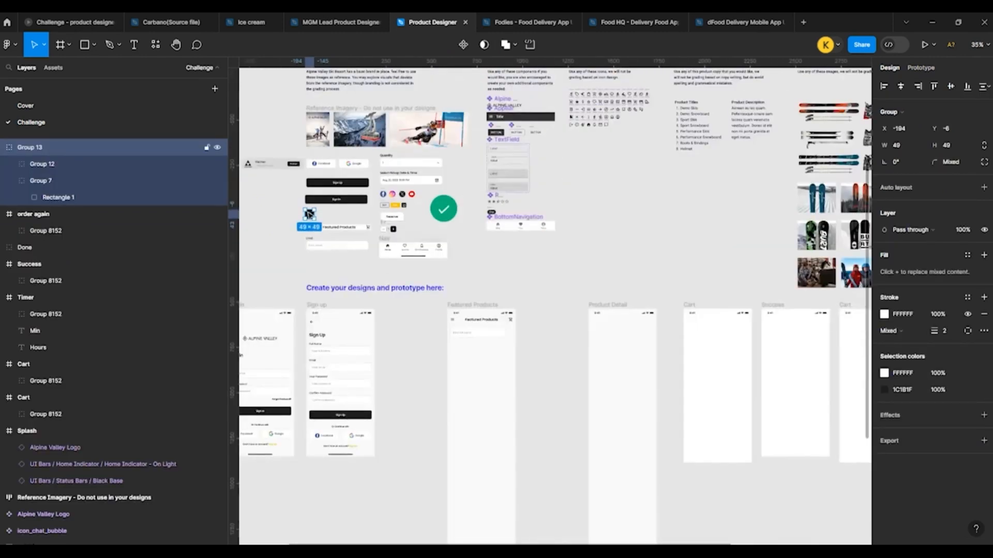
left_click_drag(310, 214, 521, 310)
scroll(509, 344, "up", 4)
scroll(507, 343, "up", 5)
scroll(600, 321, "down", 3)
scroll(468, 316, "up", 5)
Step: Narrow the input box's rectangle to a width of 286 so it no longer overlaps the search button
left_click(468, 316, "ctrl")
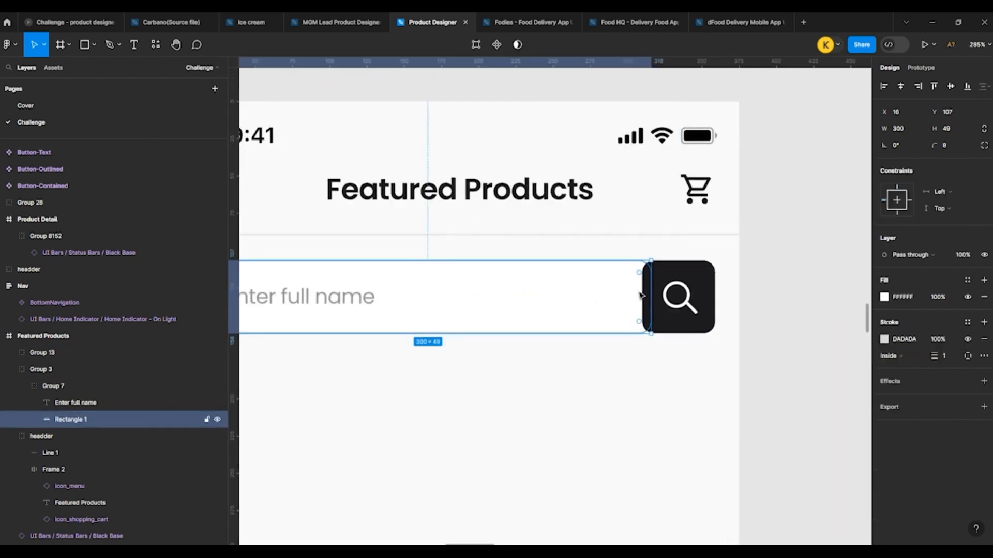
left_click_drag(647, 291, 633, 292)
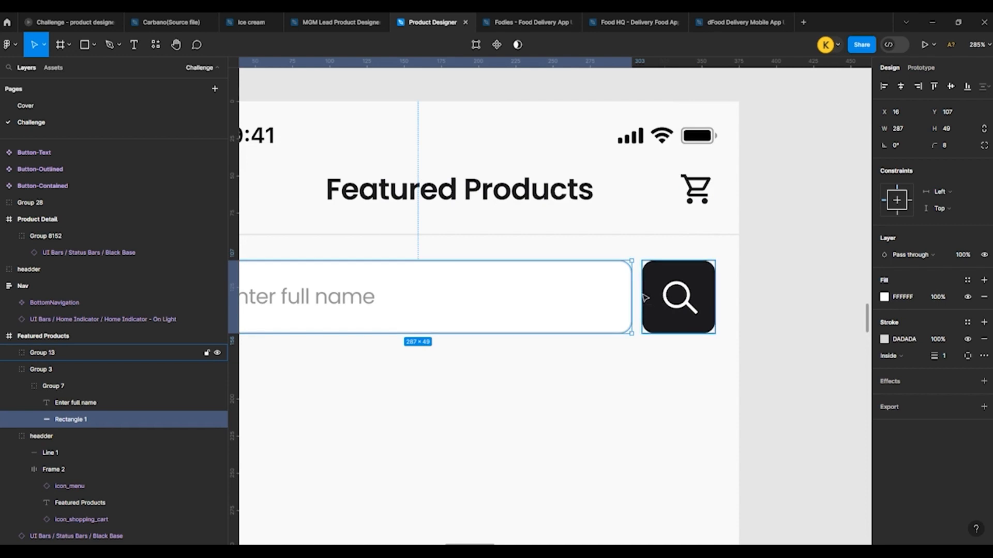
left_click(902, 130)
key("Down")
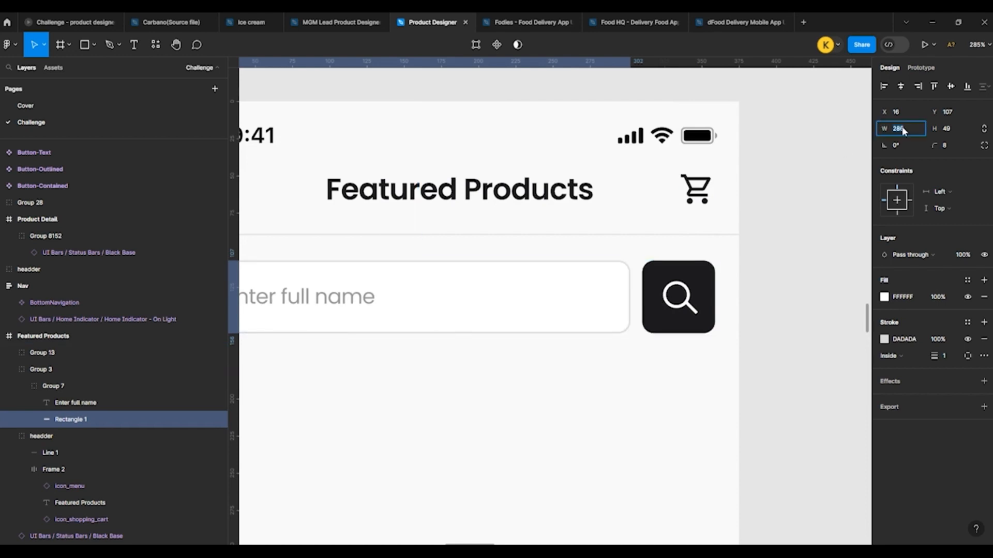
left_click(747, 257)
Step: Align the input box and the search button on one row at Y 106
scroll(598, 202, "down", 5)
left_click(574, 241)
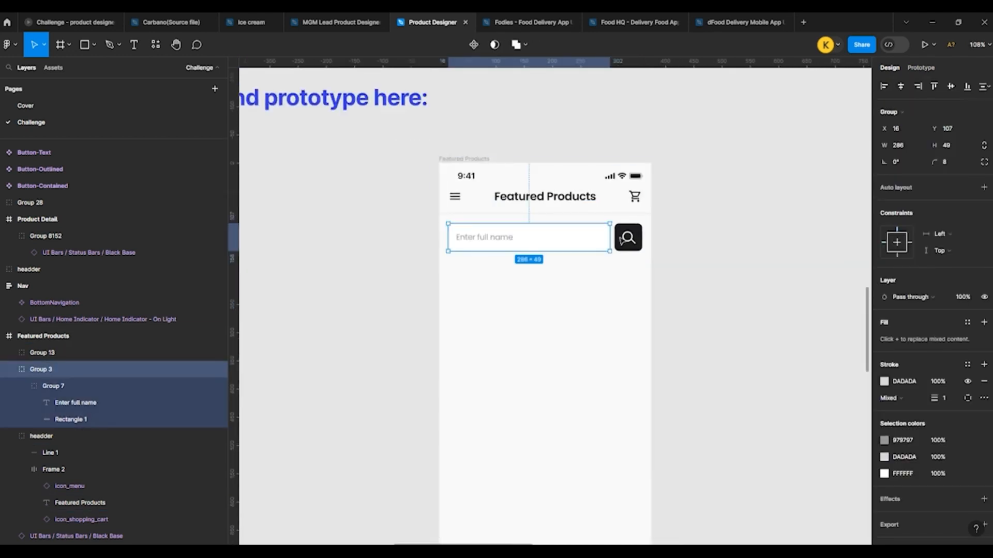
left_click(623, 238, "shift")
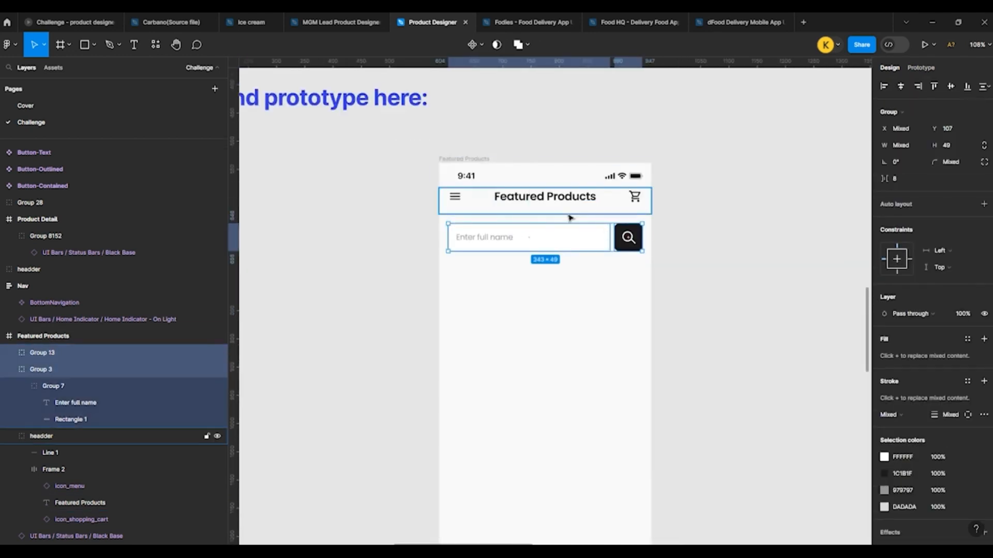
left_click(699, 230)
Step: Replace the input box's placeholder text with "Search here...."
left_click(469, 238, "ctrl")
scroll(470, 238, "up", 3)
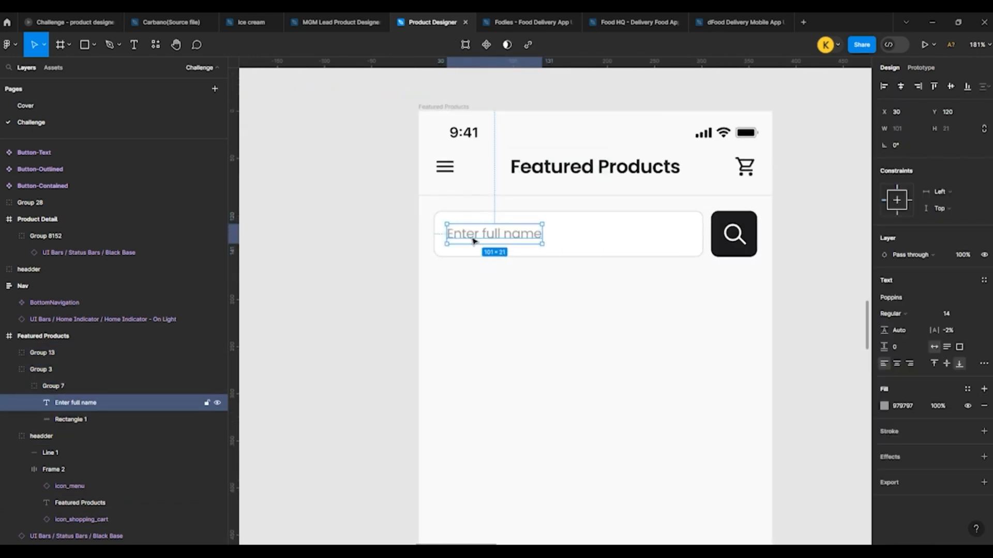
double_click(474, 240)
type("Seach here....")
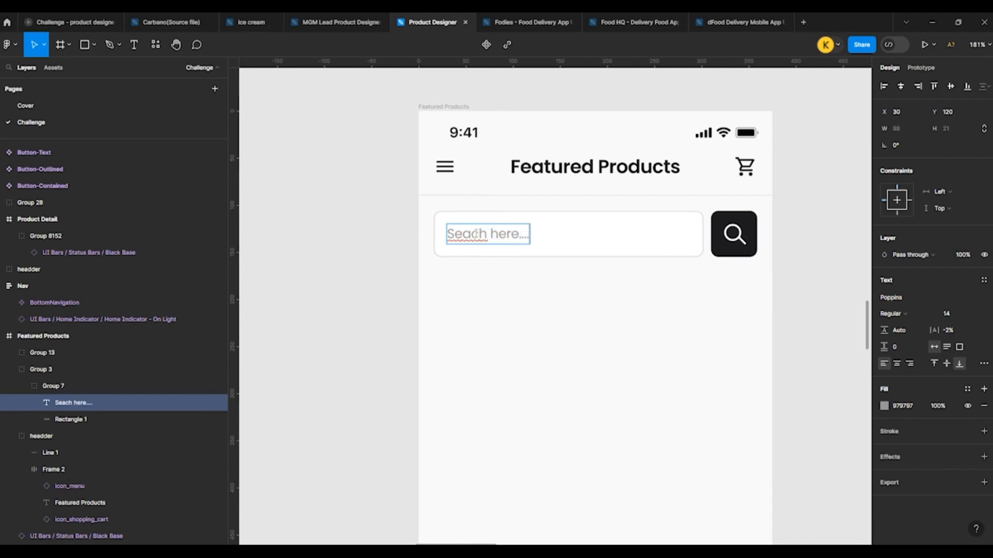
right_click(478, 234)
left_click(487, 237)
key("Escape")
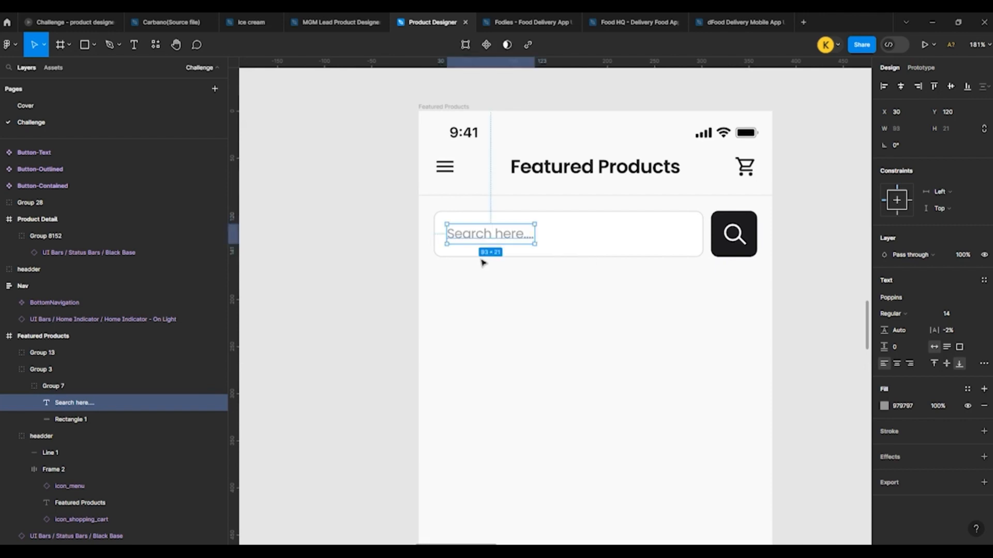
scroll(360, 231, "down", 1)
scroll(360, 232, "down", 3)
left_click(361, 232)
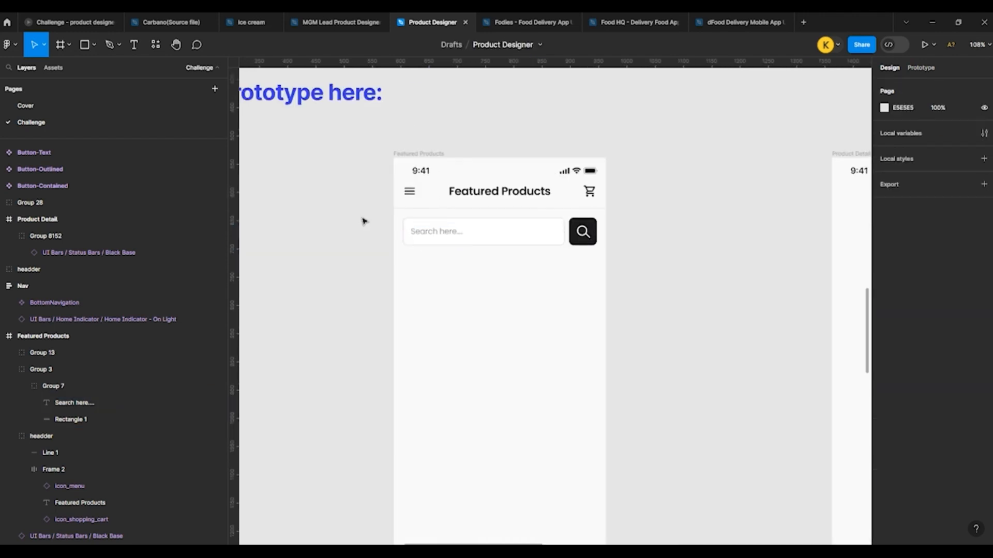
Step: Draw a rectangle about 343 by 141 below the search bar and center it horizontally in the frame
scroll(364, 222, "down", 3)
scroll(397, 250, "up", 3)
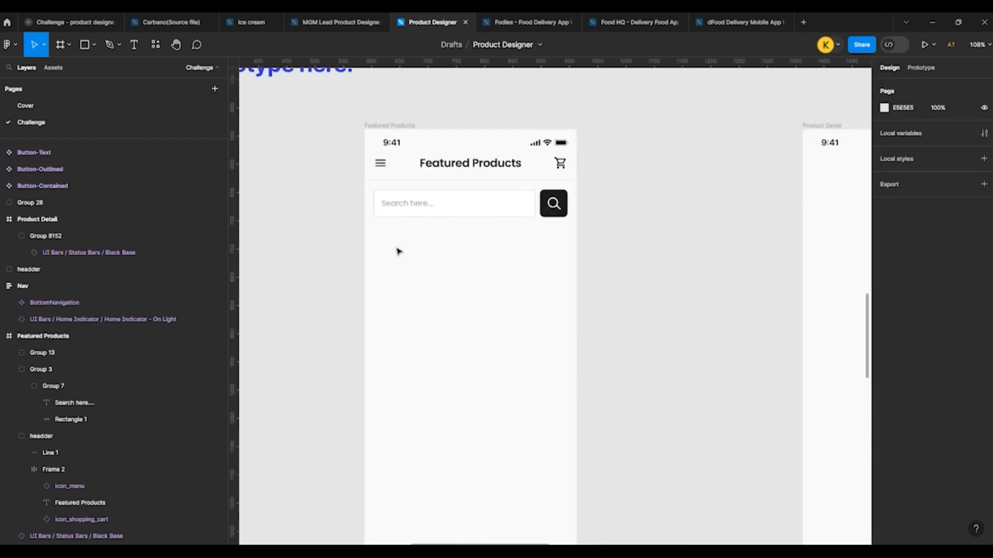
left_click(95, 45)
left_click(85, 69)
scroll(438, 236, "up", 3)
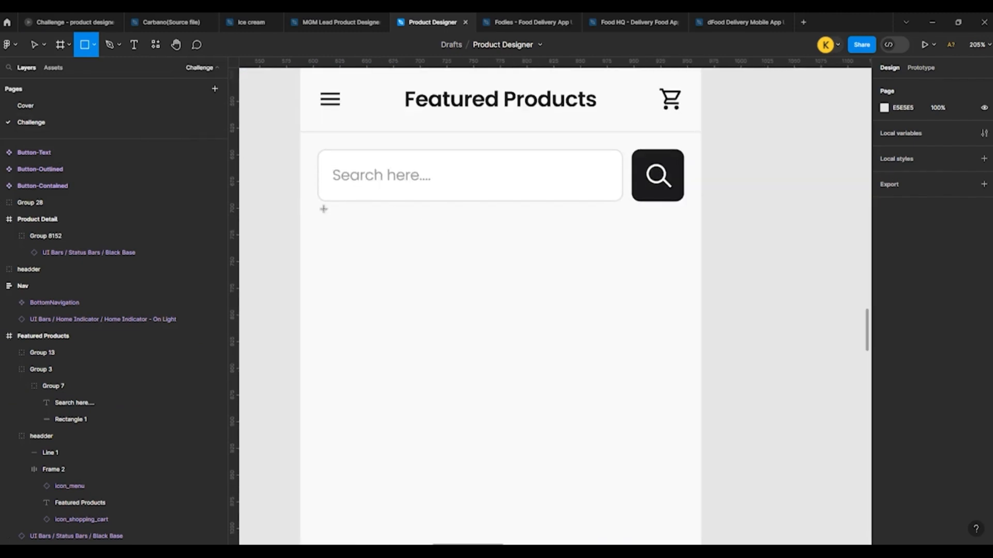
scroll(324, 209, "down", 3)
left_click_drag(297, 209, 520, 301)
left_click(899, 128)
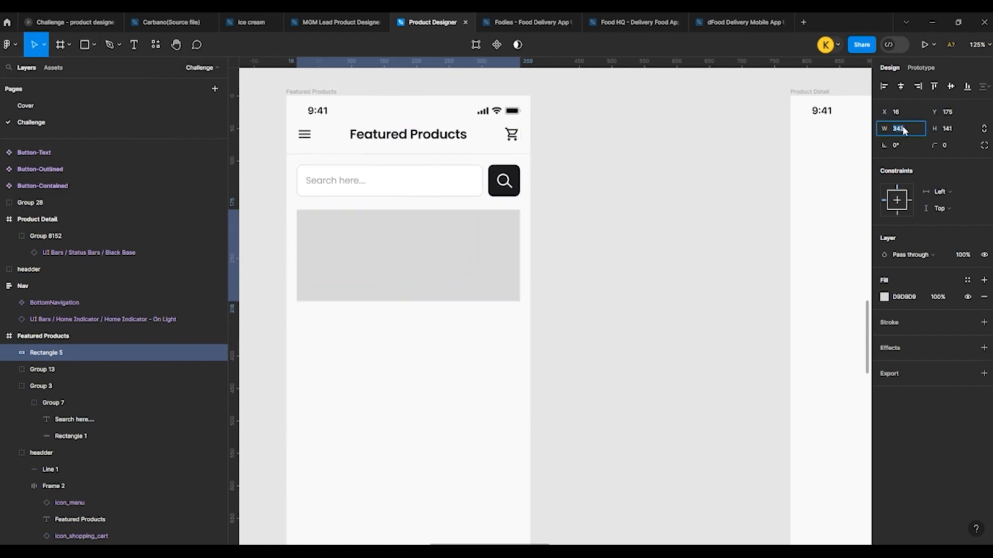
left_click(901, 88)
left_click(584, 171)
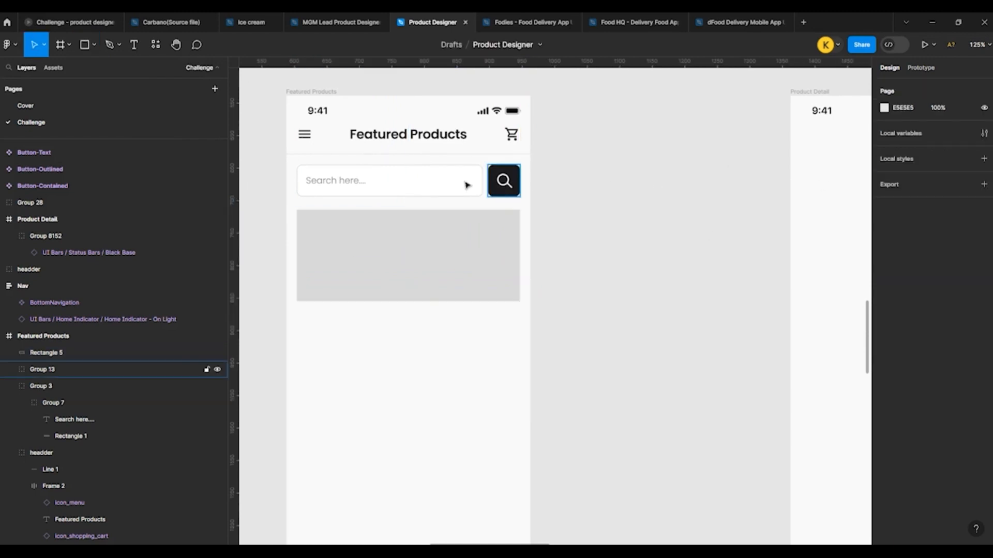
Step: Group the search input box with the search button
left_click(474, 184)
left_click(501, 183, "shift")
key("ctrl+g")
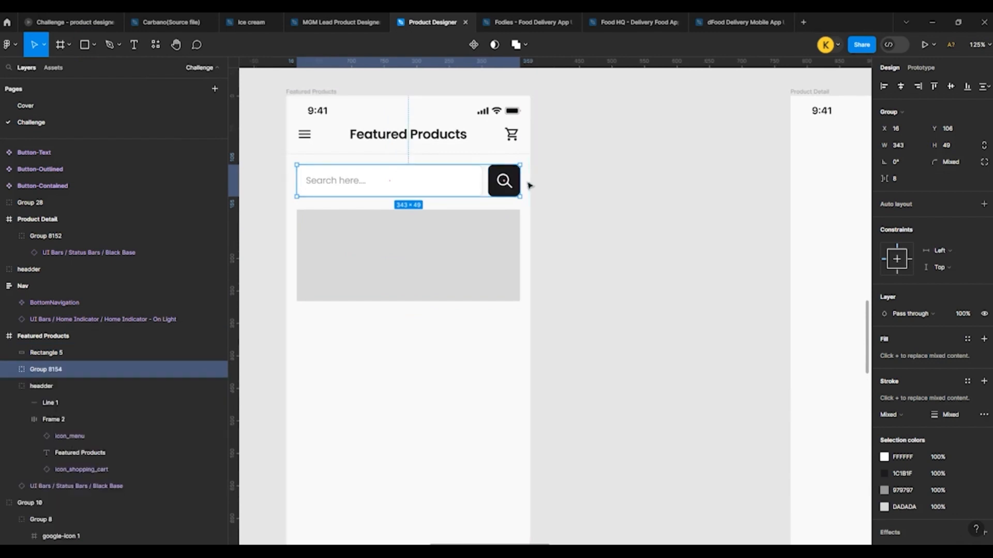
Step: Set the gray rectangle's corner radius to 8
left_click(441, 228)
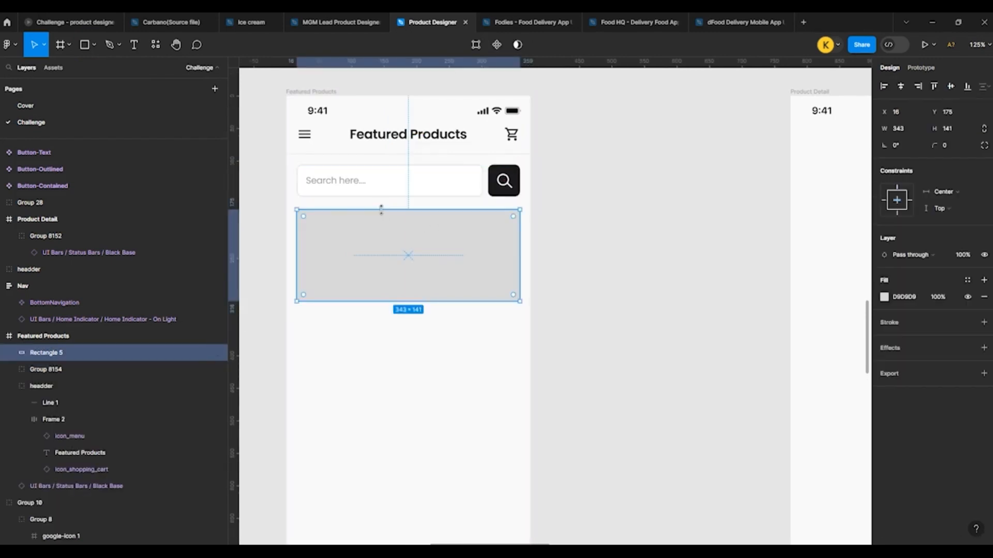
left_click(961, 146)
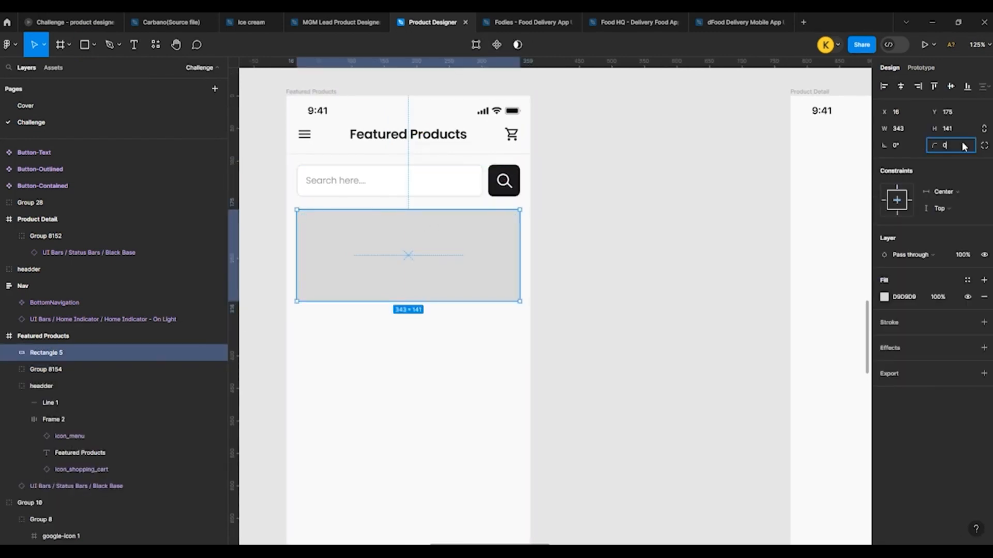
type("8")
key("Return")
left_click(673, 238)
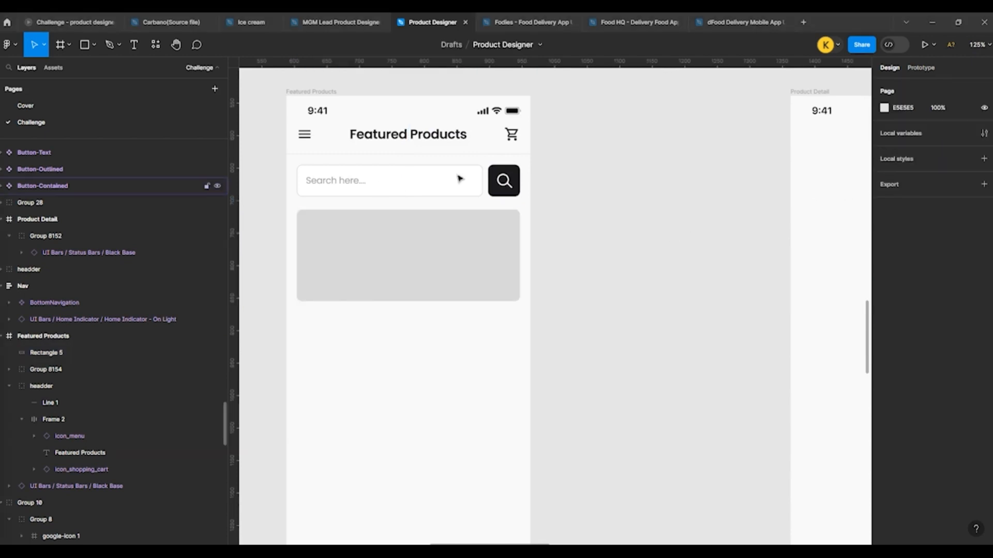
Step: Shift the gray rectangle slightly to X 21, Y 171 and set its height to 160
left_click(390, 264)
left_click(953, 133)
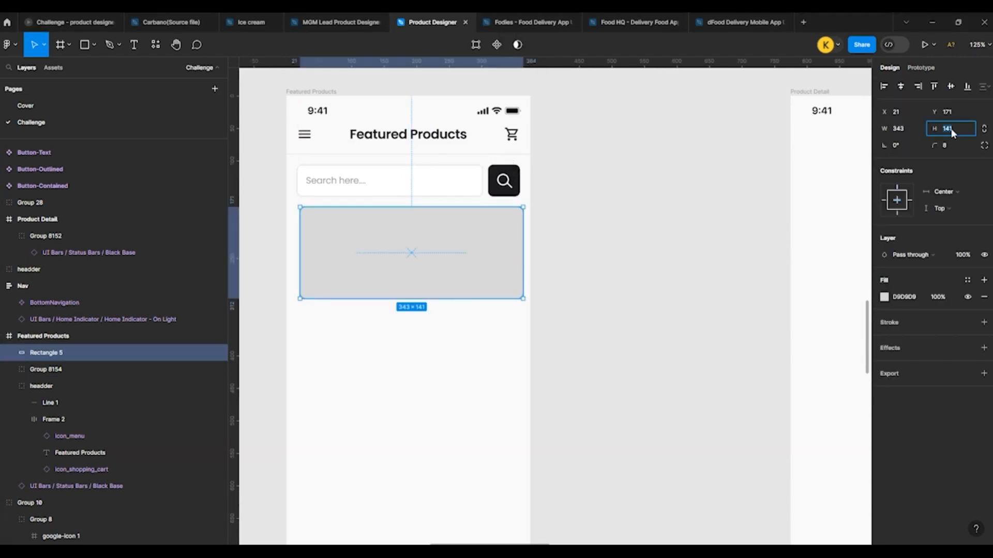
key("shift+Up")
key("shift+Up")
key("Down")
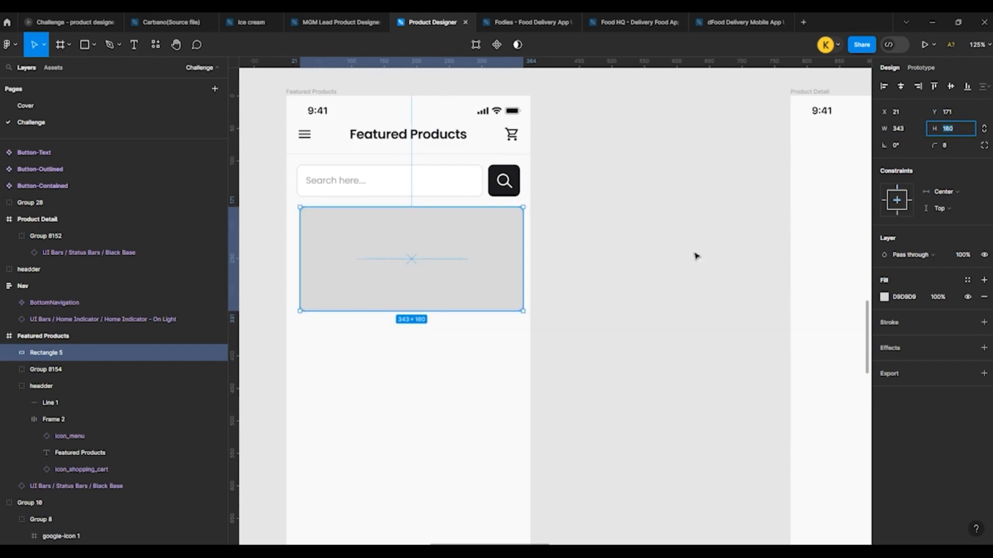
left_click(694, 256)
Step: Duplicate the gray rectangle and place one of the two directly below the other in the Featured Products frame
left_click(349, 297)
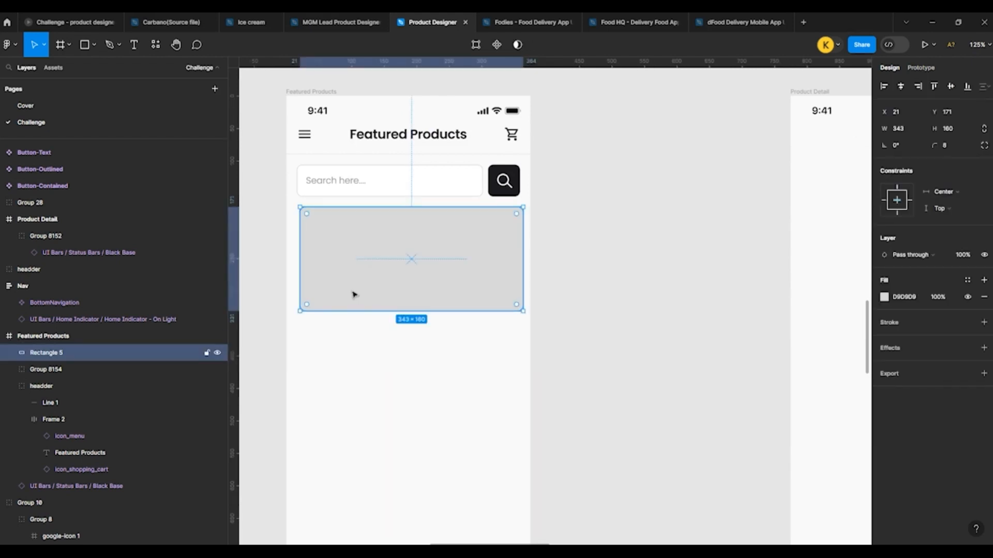
scroll(386, 311, "down", 7)
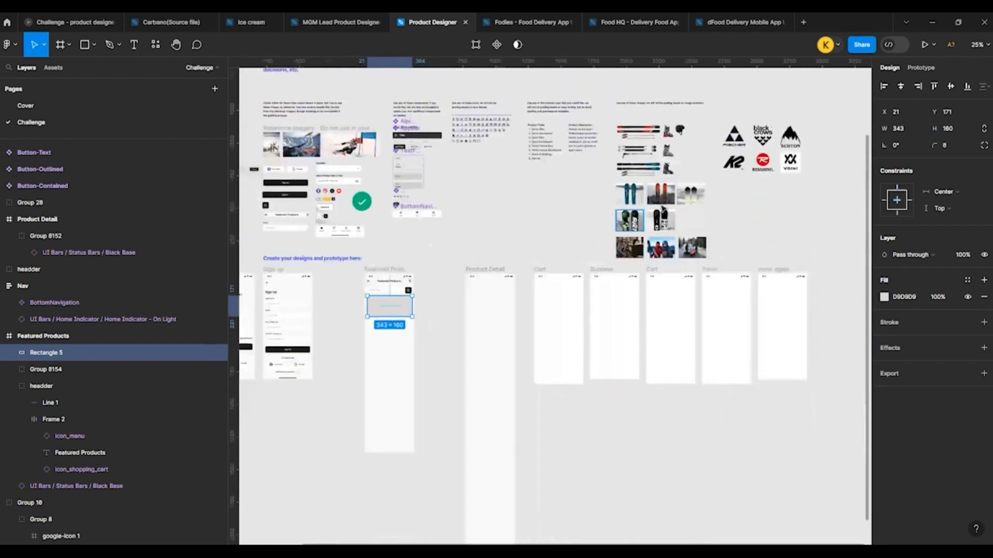
scroll(695, 199, "up", 3)
scroll(701, 212, "down", 4)
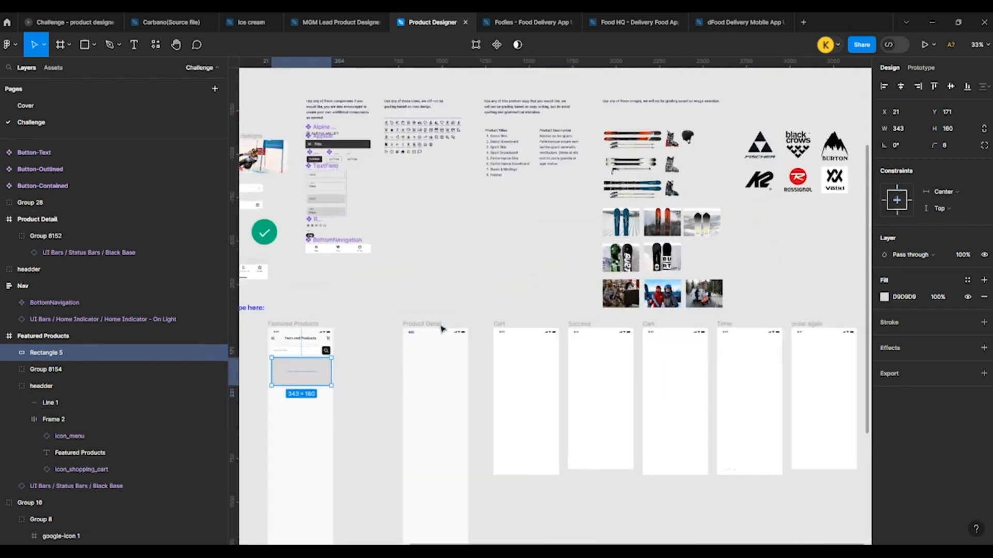
scroll(372, 336, "up", 3)
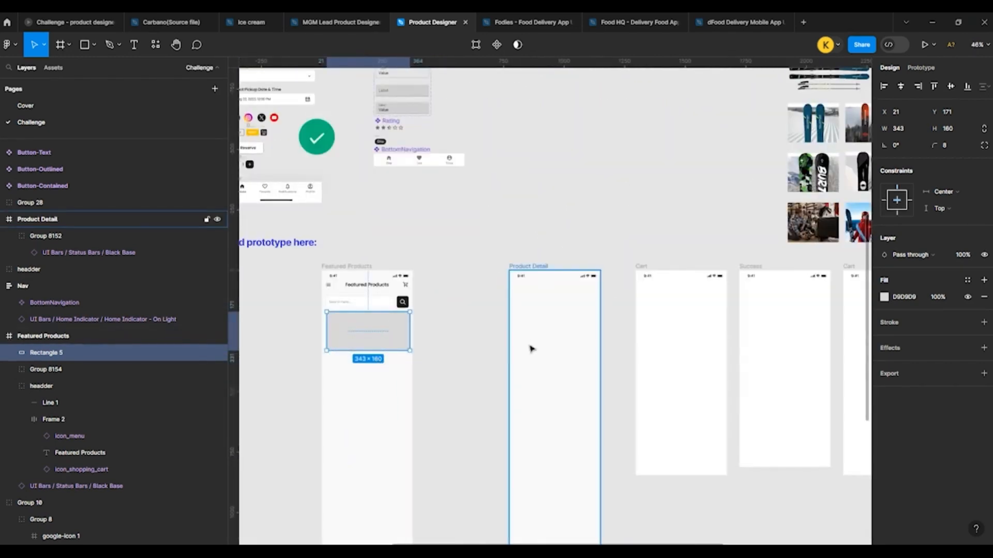
key("ctrl+d")
left_click(46, 370)
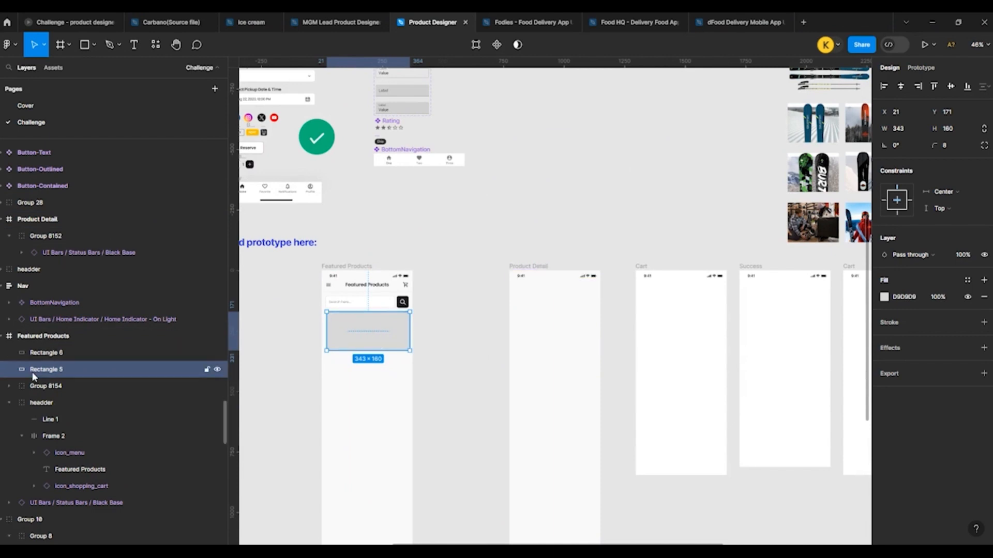
left_click_drag(373, 341, 372, 381)
left_click(372, 329)
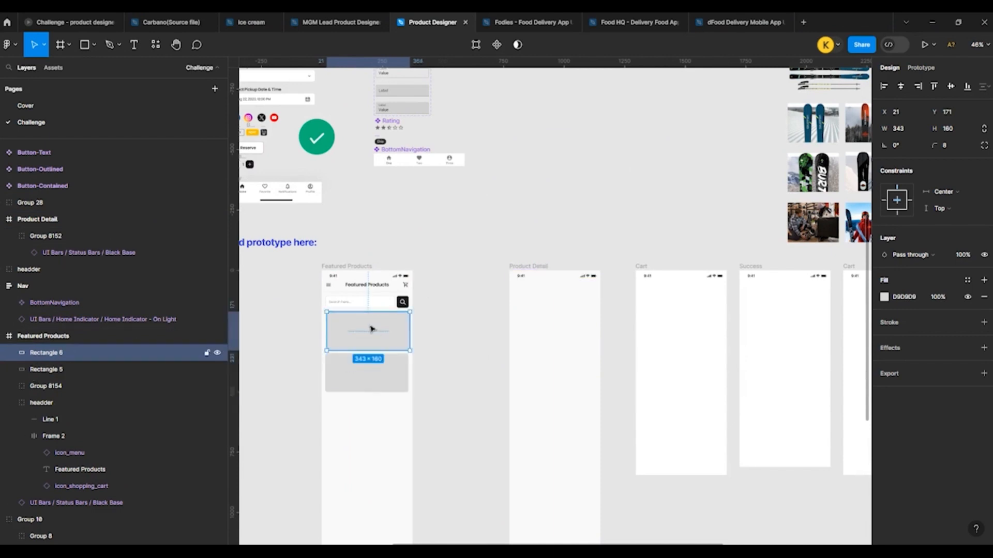
Step: Copy the ski-boot fitting photo from the provided images for use in the Featured Products frame
scroll(372, 331, "down", 4)
scroll(615, 229, "up", 4)
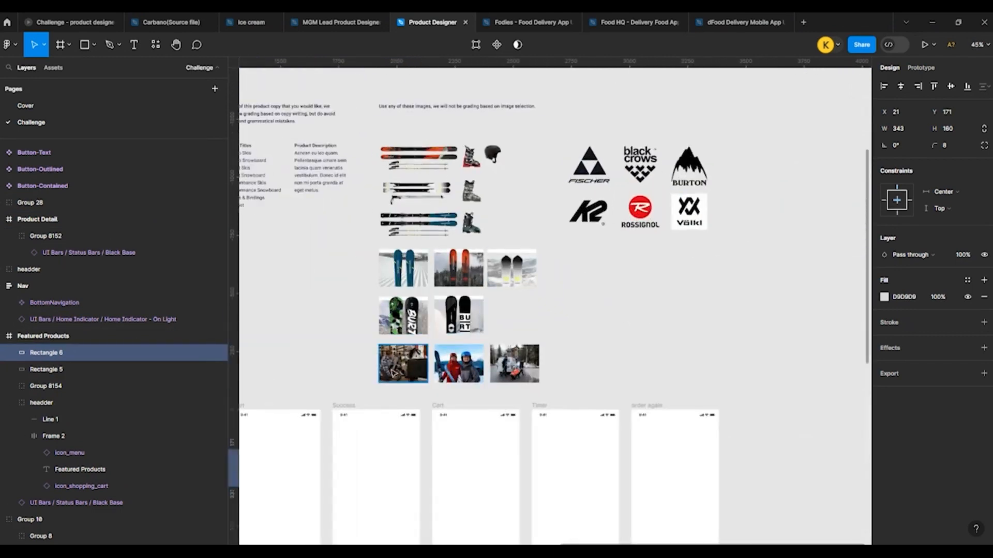
left_click(393, 374)
scroll(602, 284, "down", 5)
scroll(339, 361, "up", 10)
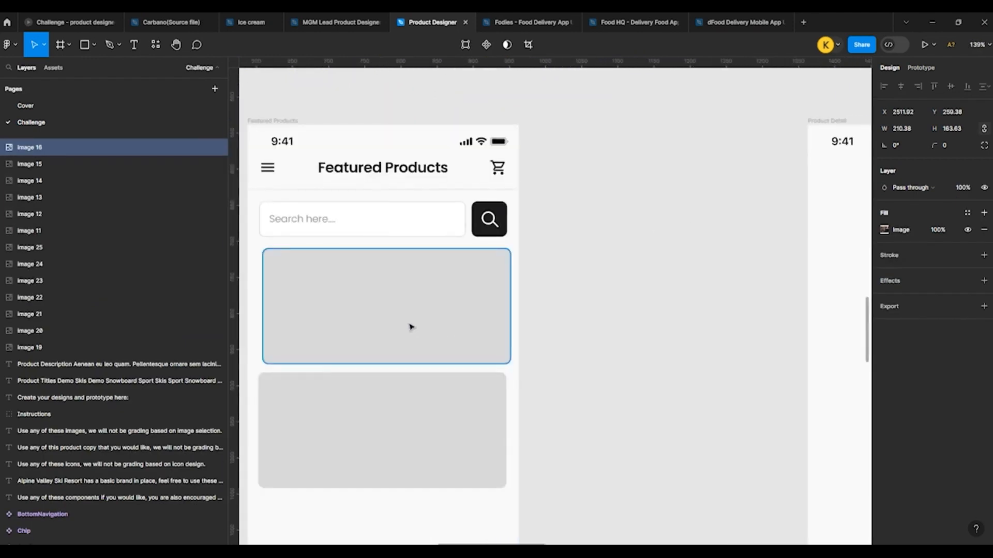
left_click(410, 326)
key("ctrl+v")
left_click_drag(408, 310, 412, 271)
key("ctrl+z")
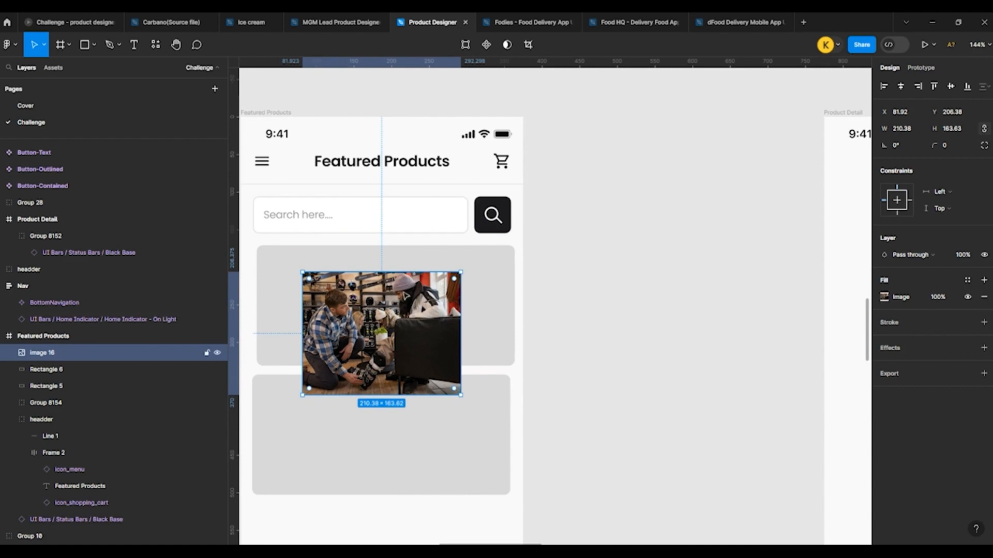
key("Delete")
Step: Change the upper rectangle's fill from a solid color to an image fill
left_click(397, 287)
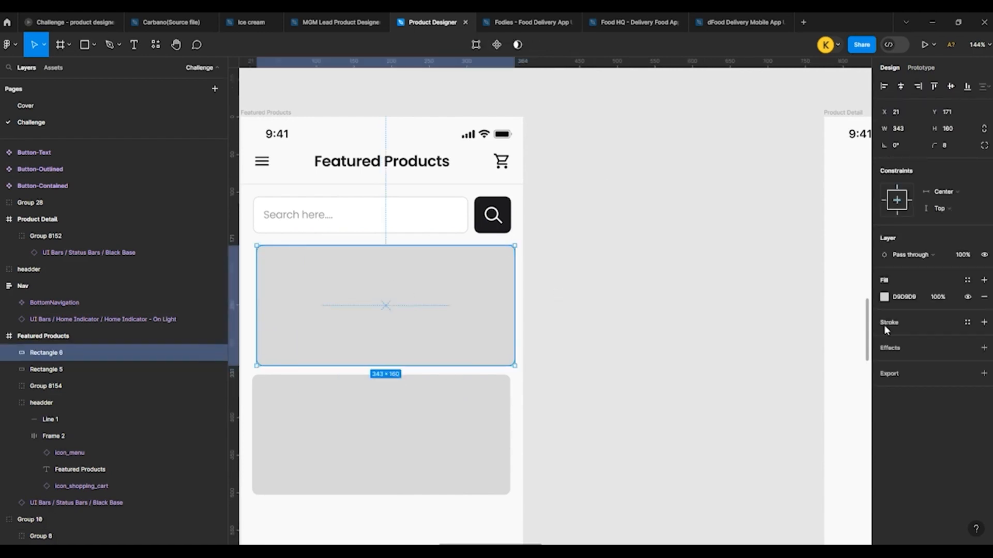
left_click(966, 280)
left_click(909, 285)
left_click(884, 297)
left_click(786, 269)
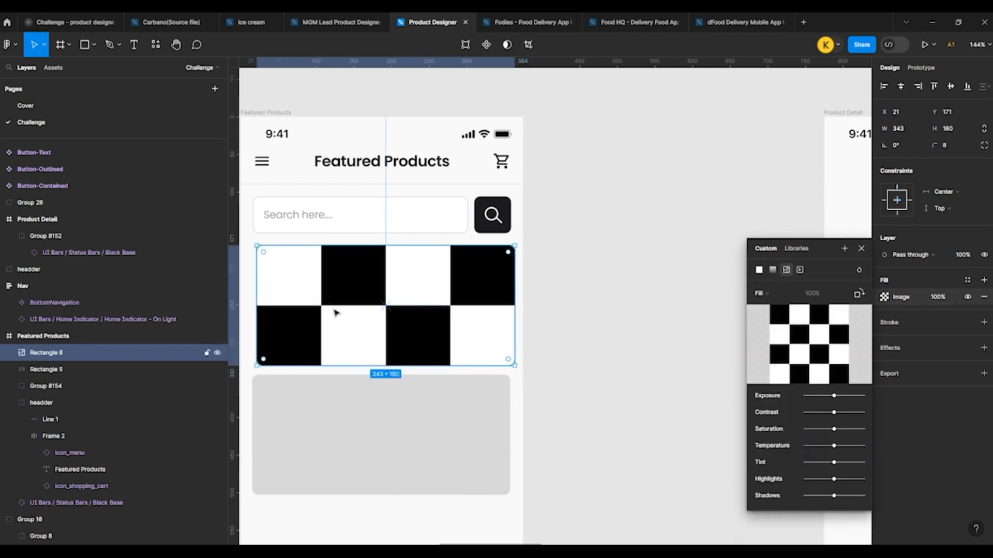
Step: Paste the copied photo over the upper rectangle, mask it with that rectangle, and select the photo inside the mask
key("ctrl+v")
left_click_drag(378, 321, 380, 296)
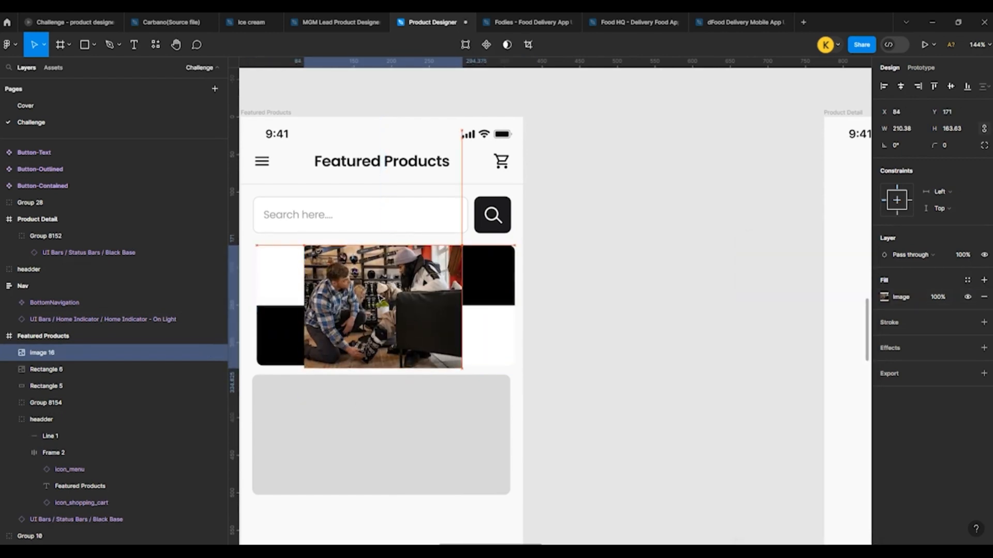
left_click(486, 331, "shift")
right_click(484, 336)
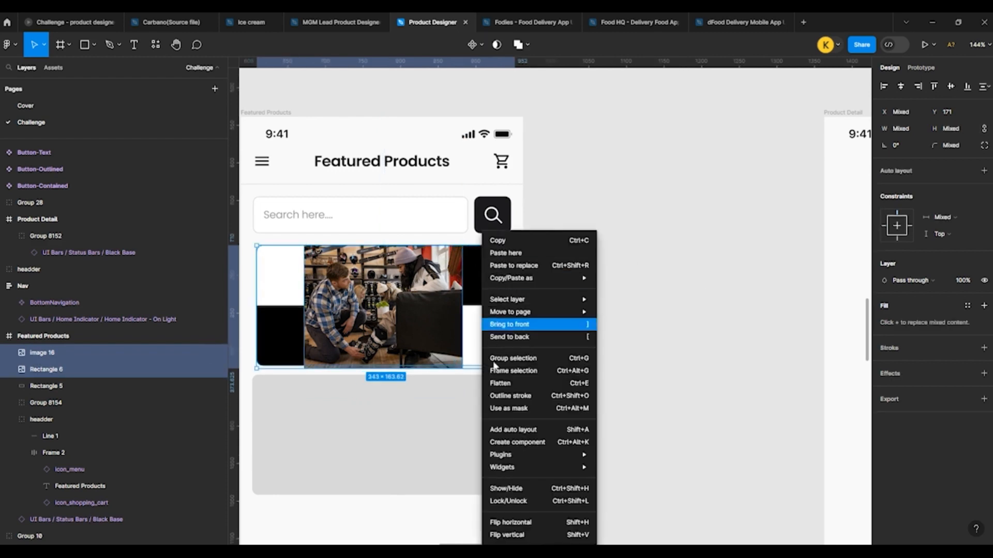
left_click(509, 408)
left_click(55, 370)
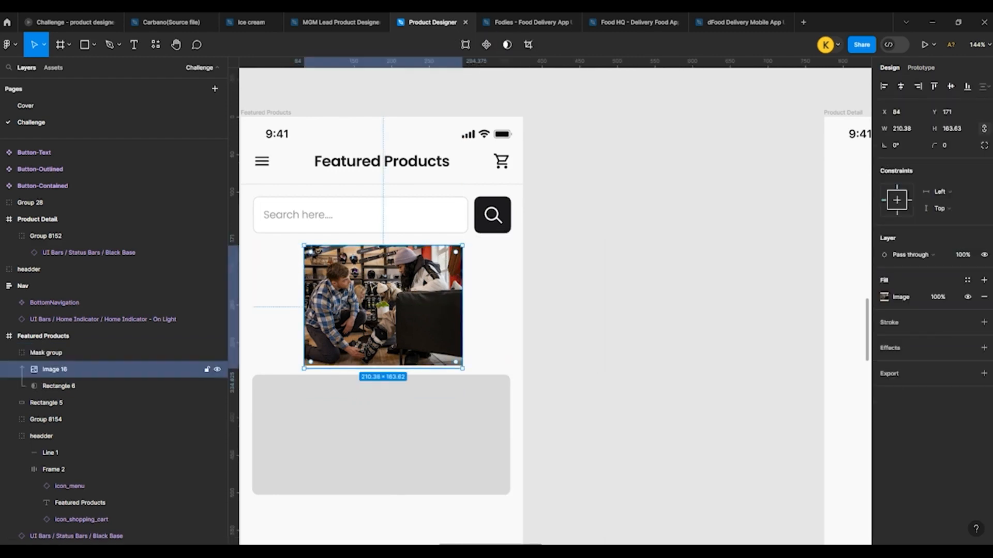
Step: Enlarge the masked photo to about 358 × 278 and reposition it to X 20, Y 164 so both people show
left_click_drag(478, 237, 517, 233)
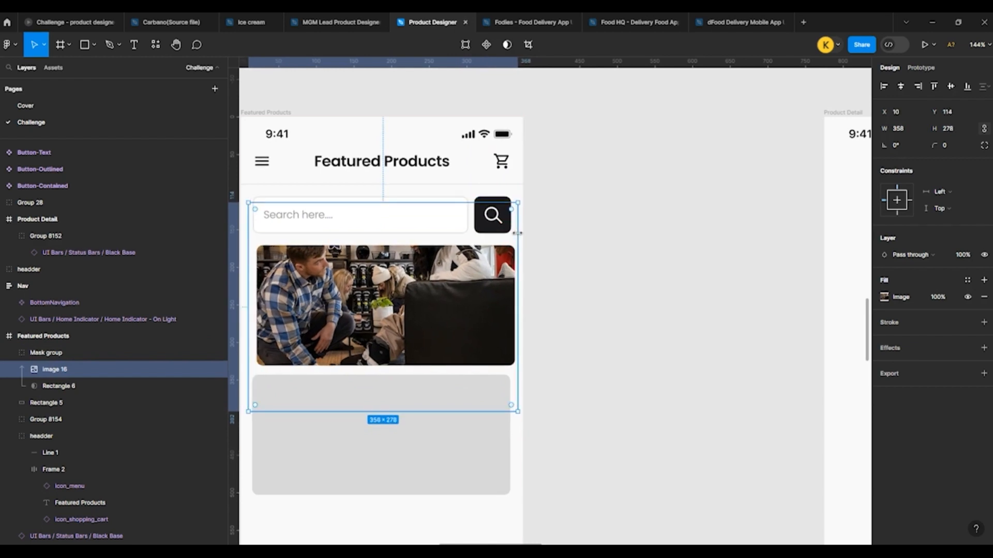
key("shift+Right")
key("shift+Down")
key("shift+Down")
key("shift+Down")
key("shift+Down")
key("shift+Down")
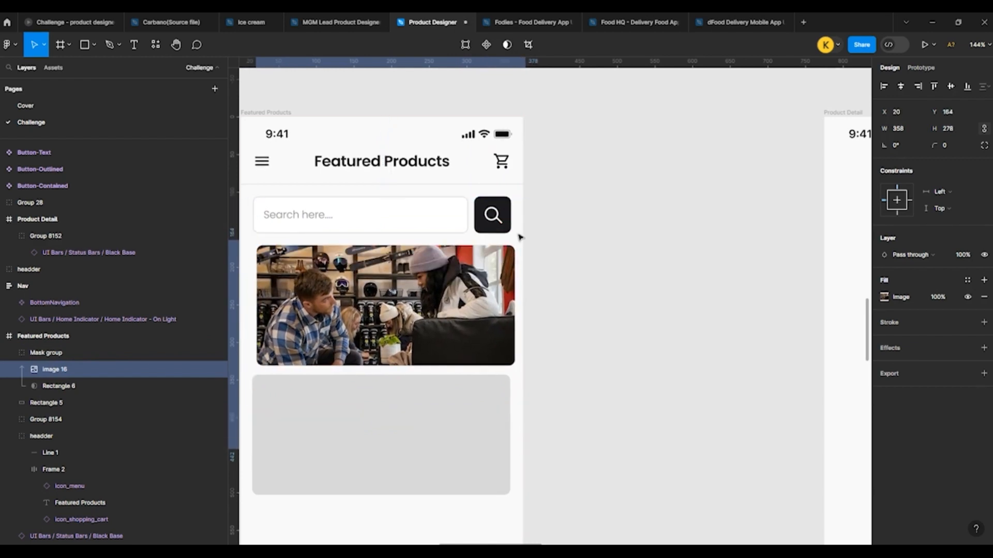
Step: Move the lower gray rectangle over the photo banner, bring it to the front, and line it up with the banner at X 21, Y 171
left_click(615, 257)
left_click(434, 429)
left_click_drag(390, 434, 414, 306)
key("ctrl+]")
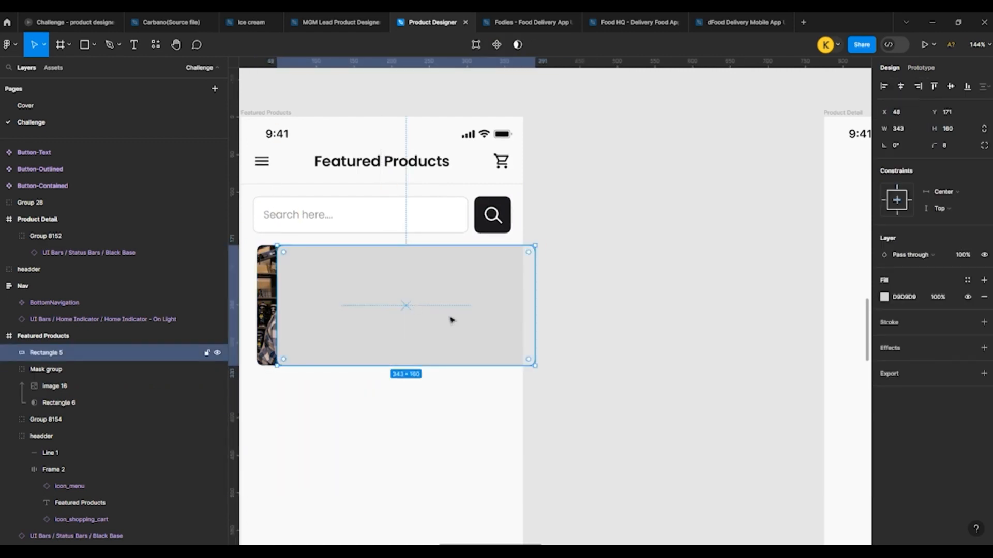
left_click(900, 87)
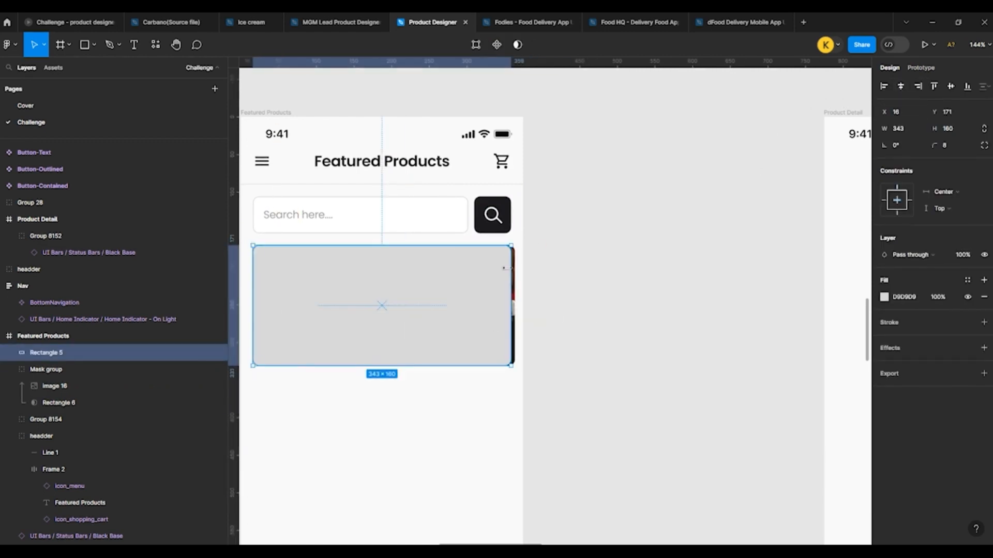
left_click_drag(504, 273, 508, 273)
left_click(607, 278)
left_click(492, 304)
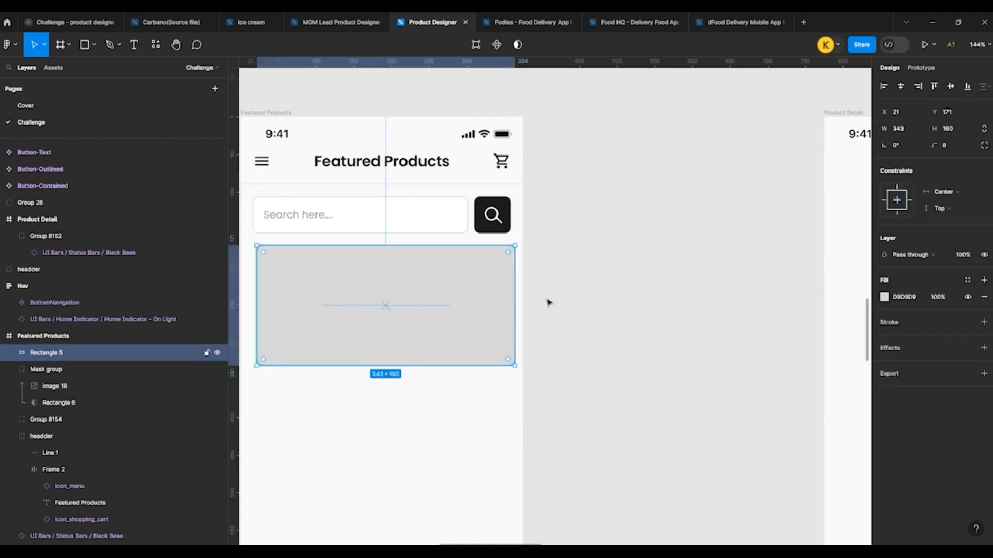
Step: Change the gray rectangle's fill to a linear gradient and swap its stops so the transparent one is at the upper end
left_click(967, 280)
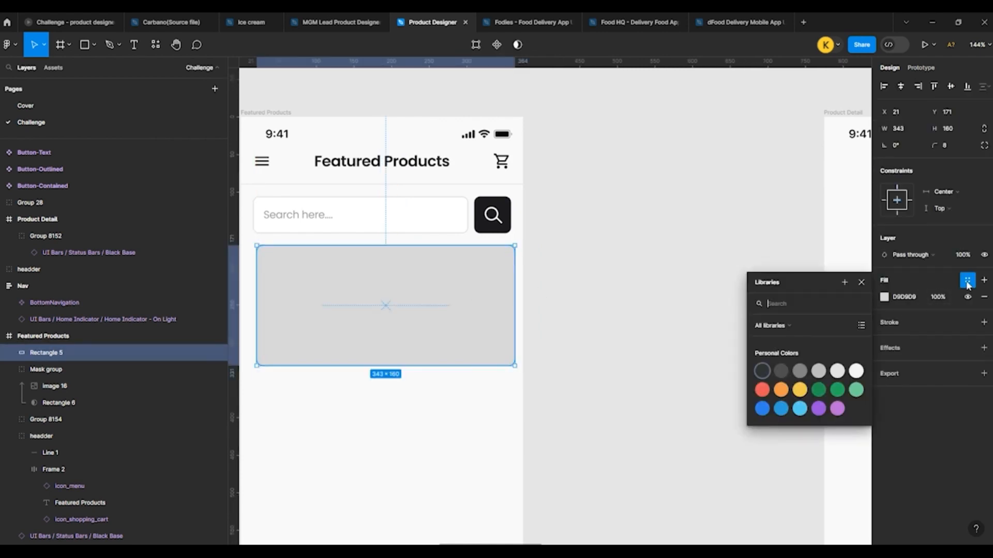
left_click(883, 297)
left_click(772, 269)
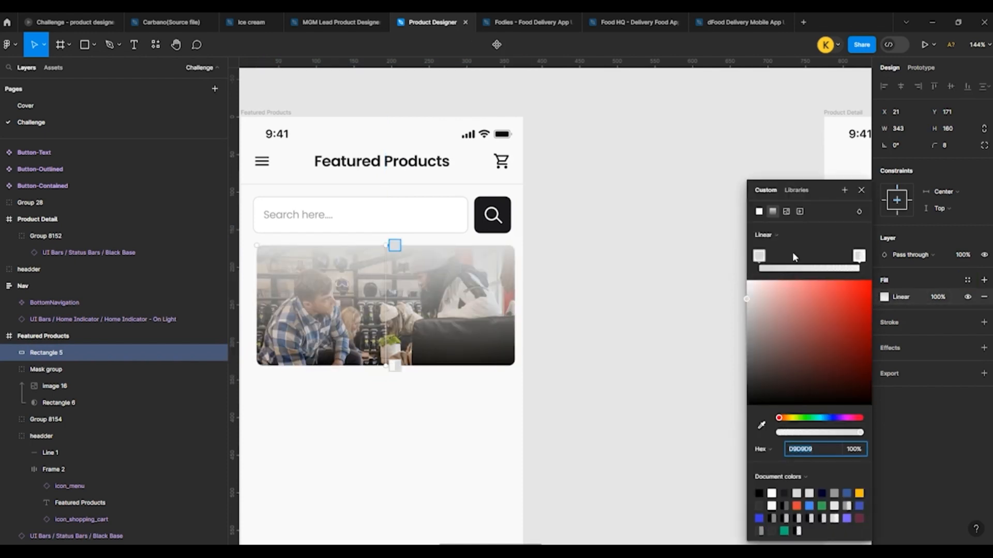
left_click_drag(857, 257, 898, 267)
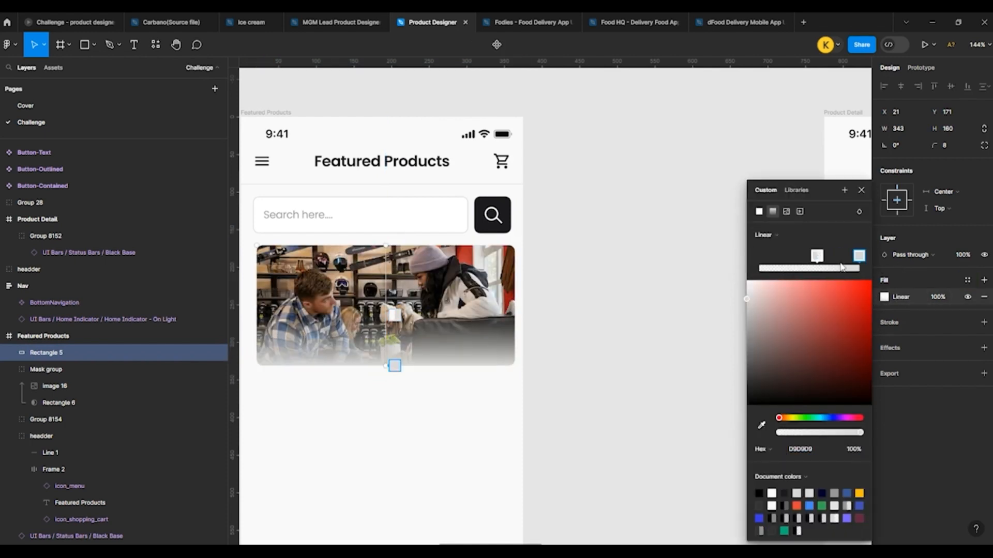
left_click_drag(817, 257, 655, 302)
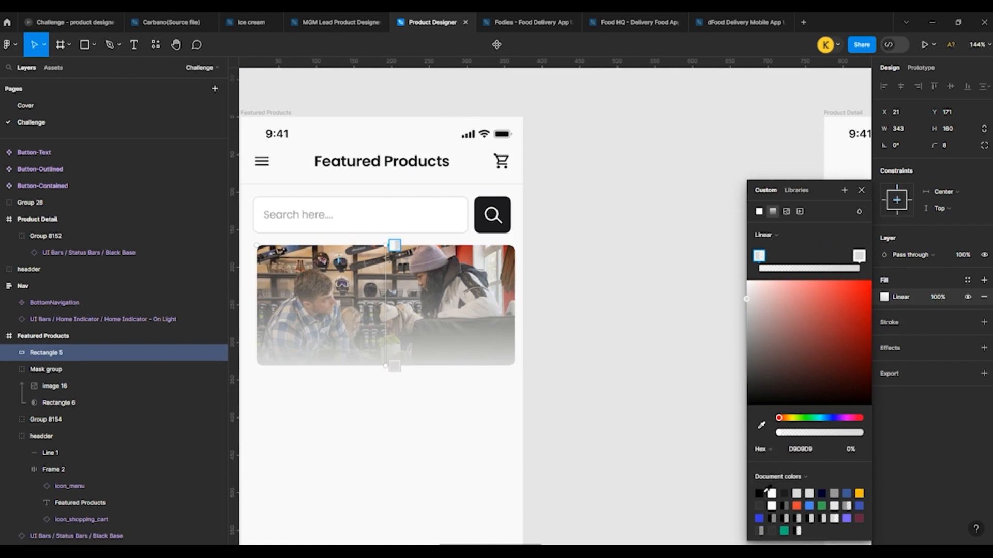
Step: Color both gradient stops dark 1C1B1F and lower the upper stop's opacity to about 15%
left_click(783, 494)
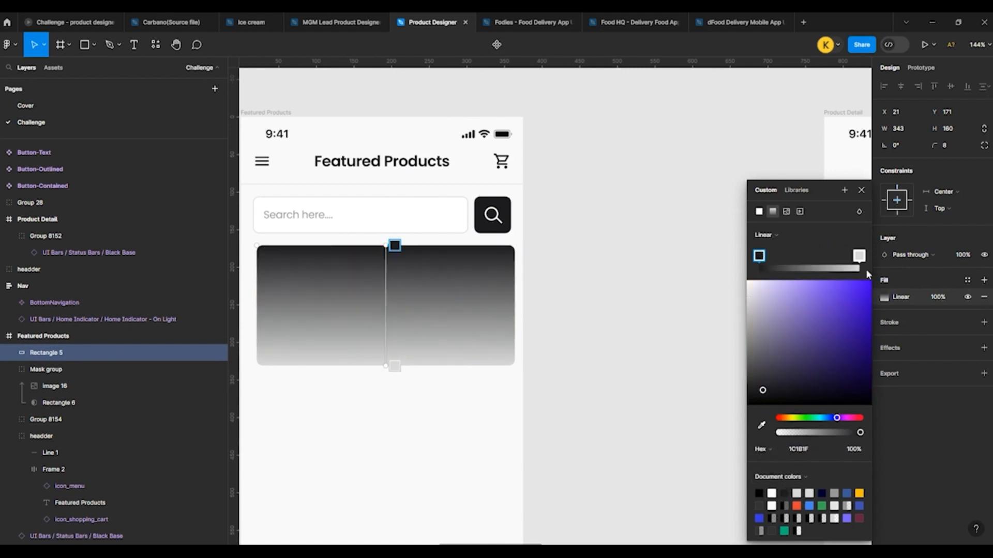
left_click(859, 256)
left_click(785, 493)
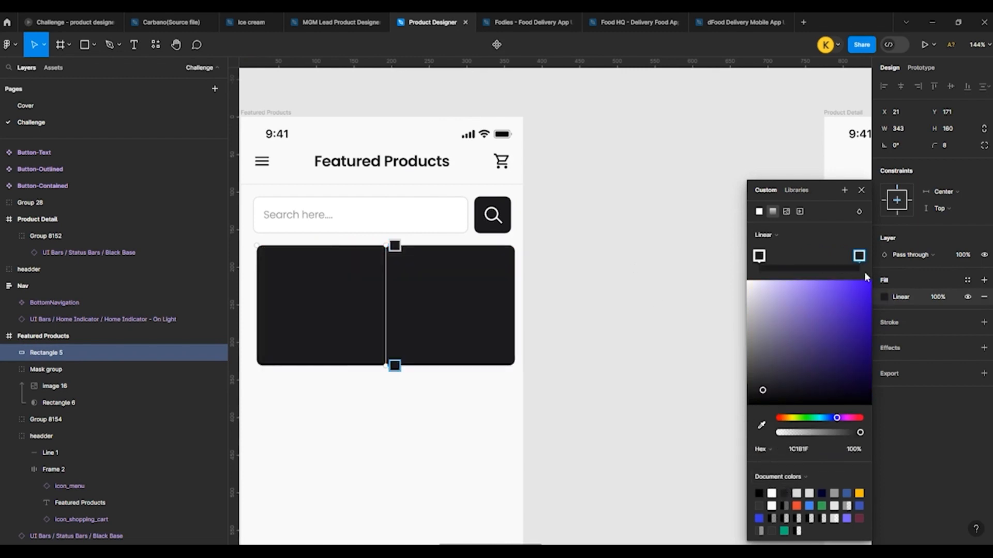
left_click(758, 256)
left_click_drag(861, 433, 793, 437)
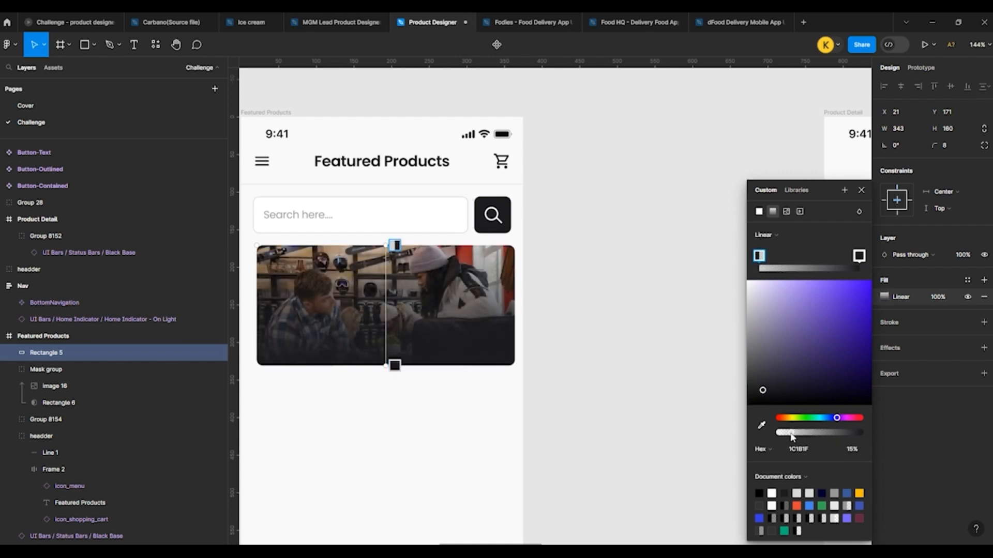
Step: Copy the Featured Products heading text from the header and place the copy over the banner photo
double_click(385, 161)
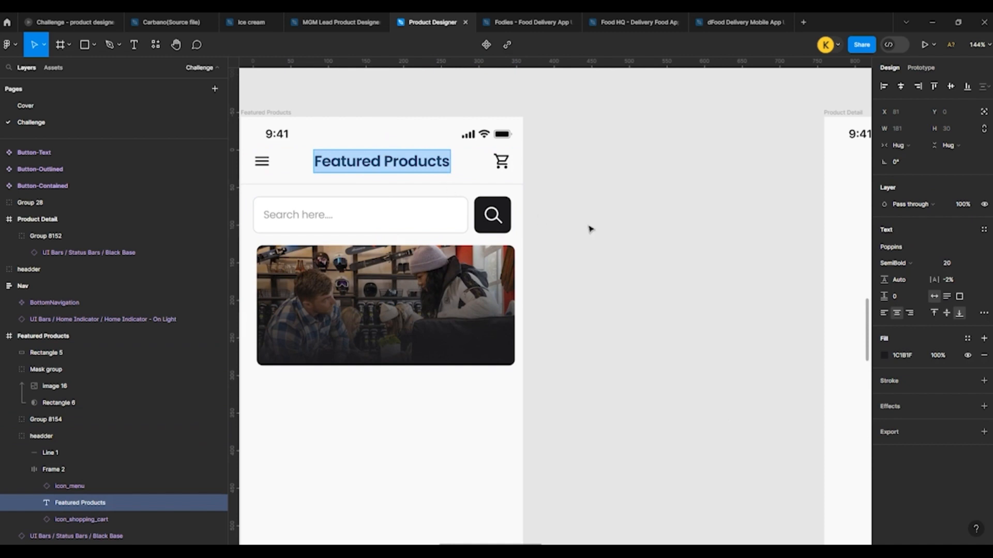
key("Escape")
scroll(610, 240, "down", 1)
left_click(401, 309)
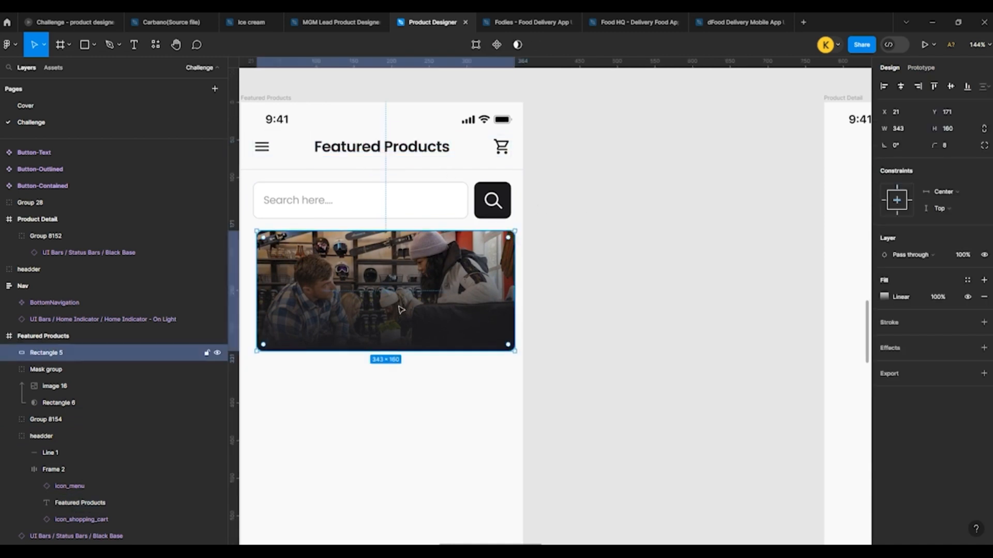
key("ctrl+v")
left_click_drag(339, 110, 319, 278)
scroll(289, 295, "up", 5)
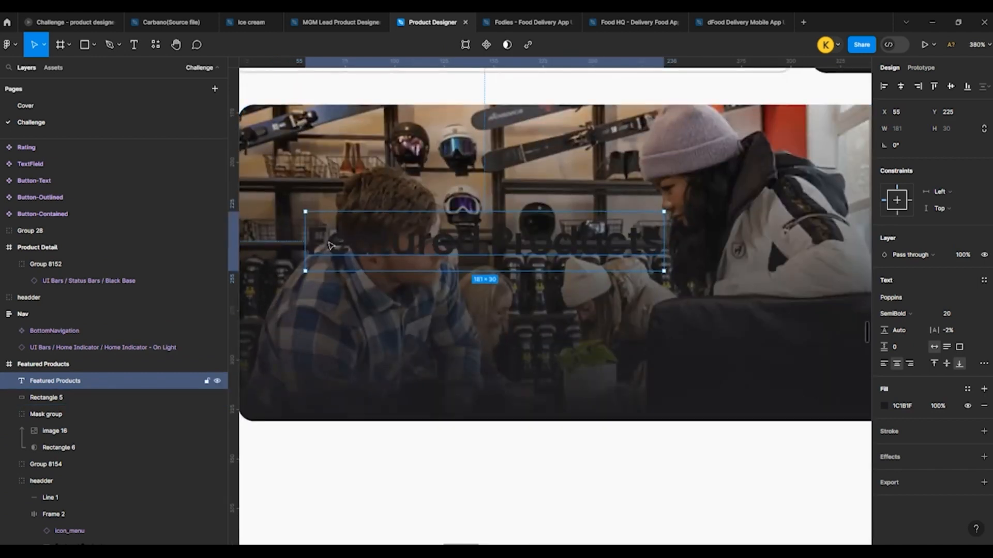
Step: Change the copied heading's fill to white, FFFFFF
key("Return")
key("Escape")
left_click(884, 405)
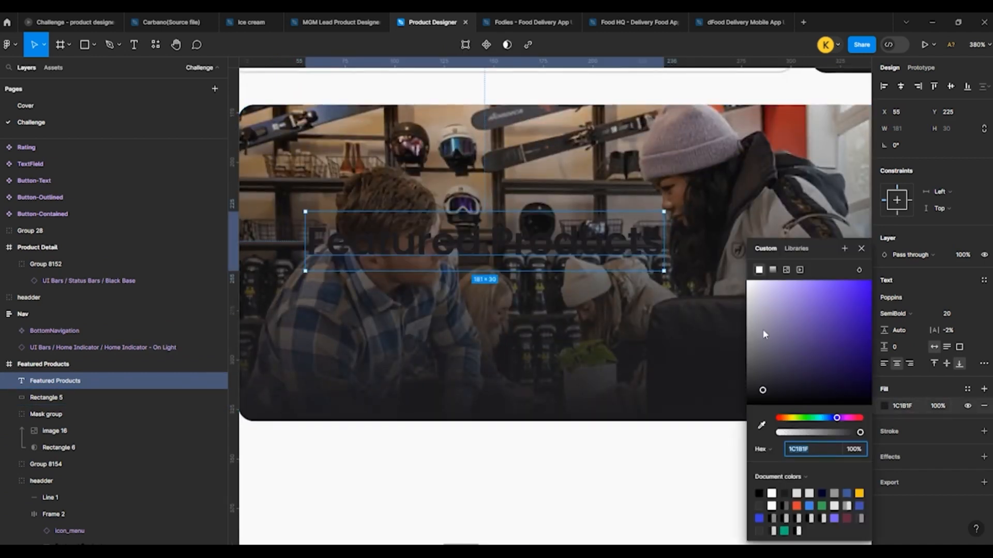
left_click_drag(764, 330, 419, 253)
Step: Replace the banner heading with "New Arrival &" on one line and "Special Discount" on the line below
key("Return")
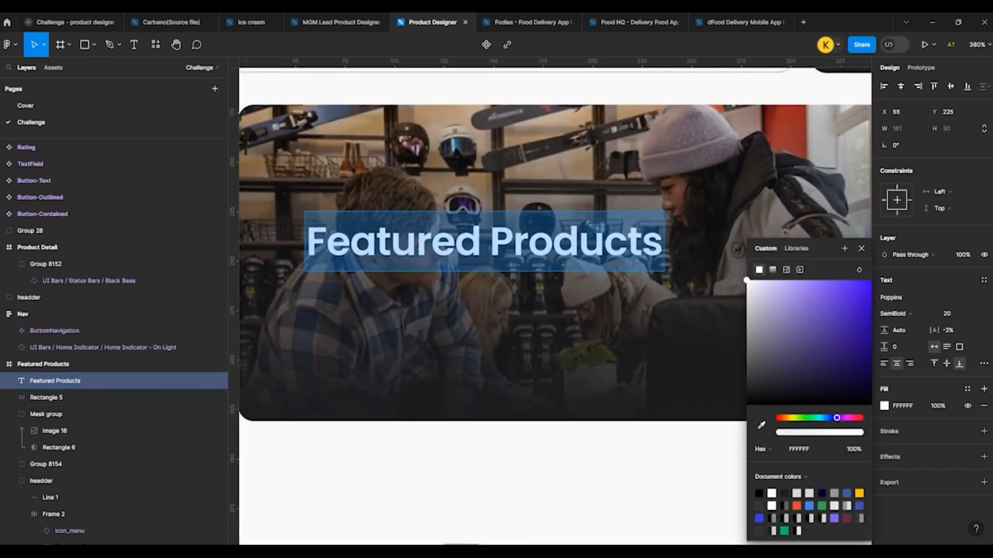
type("New Arr")
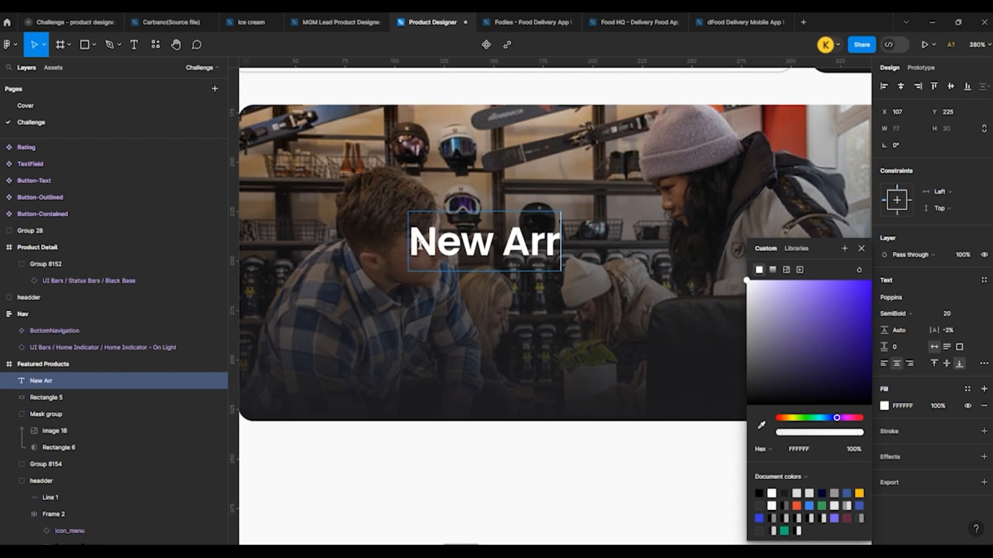
type("ival")
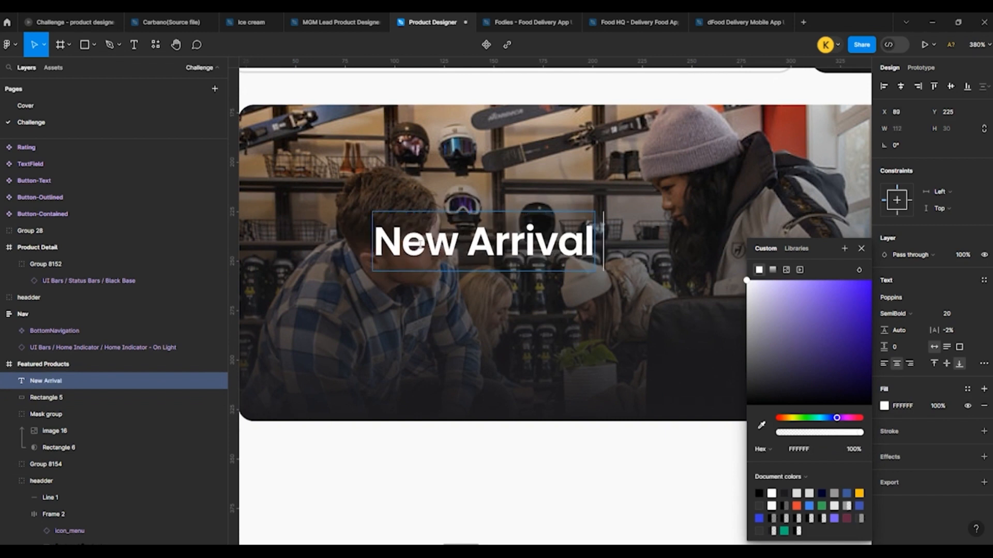
type(" &")
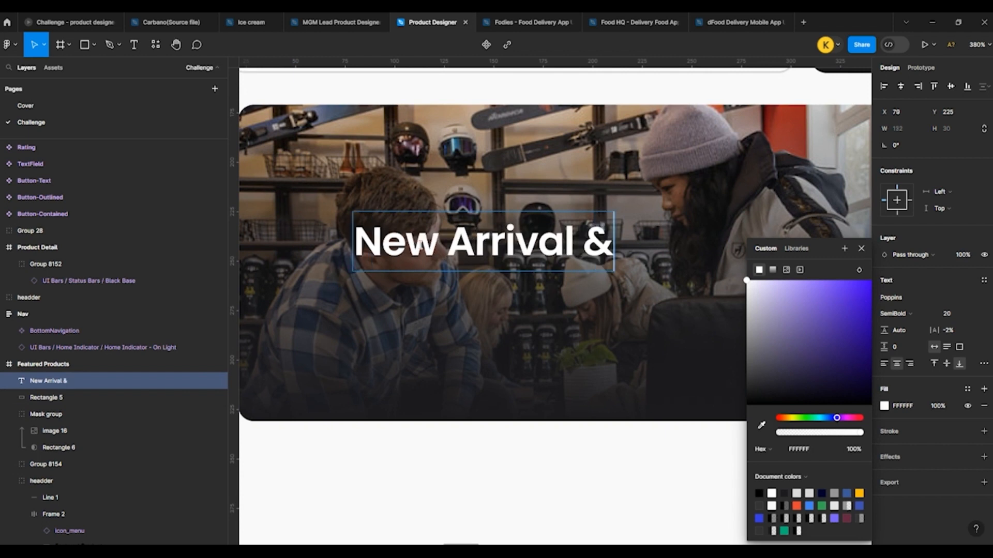
key("Return")
type("S")
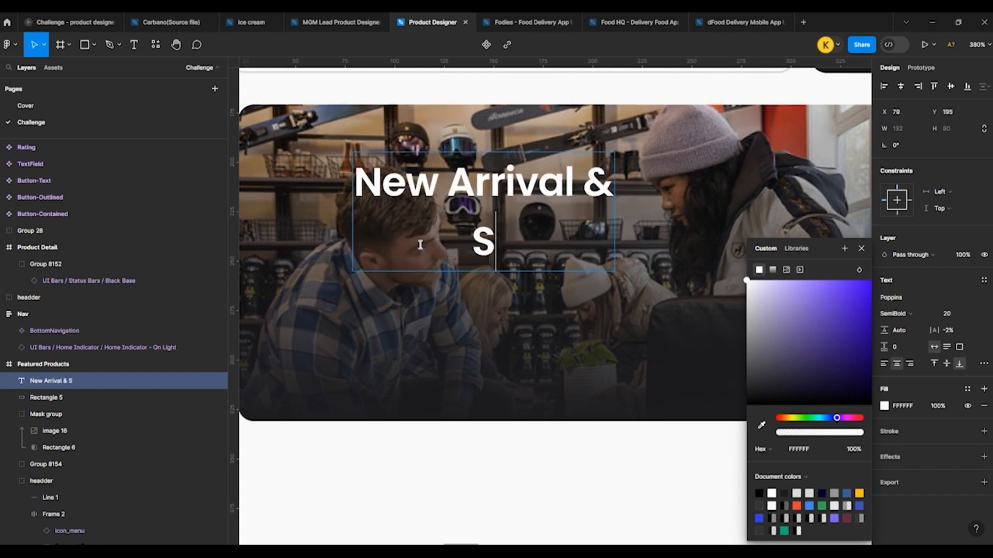
type("pe")
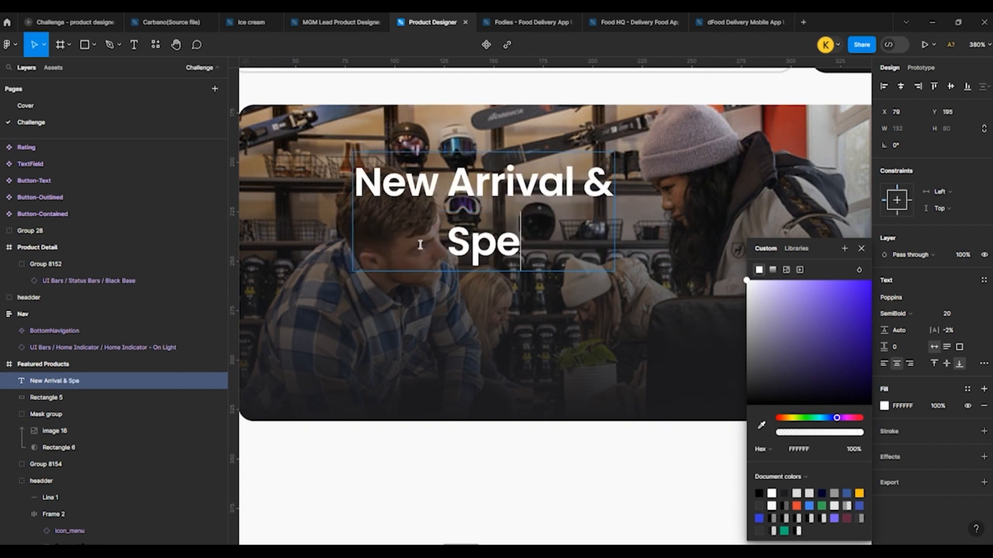
type("cial D")
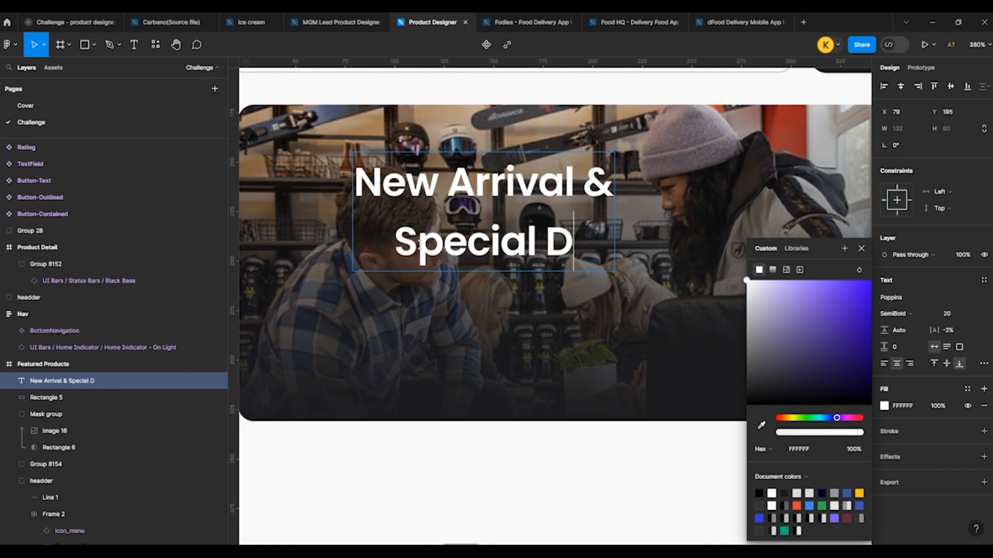
type("iscount")
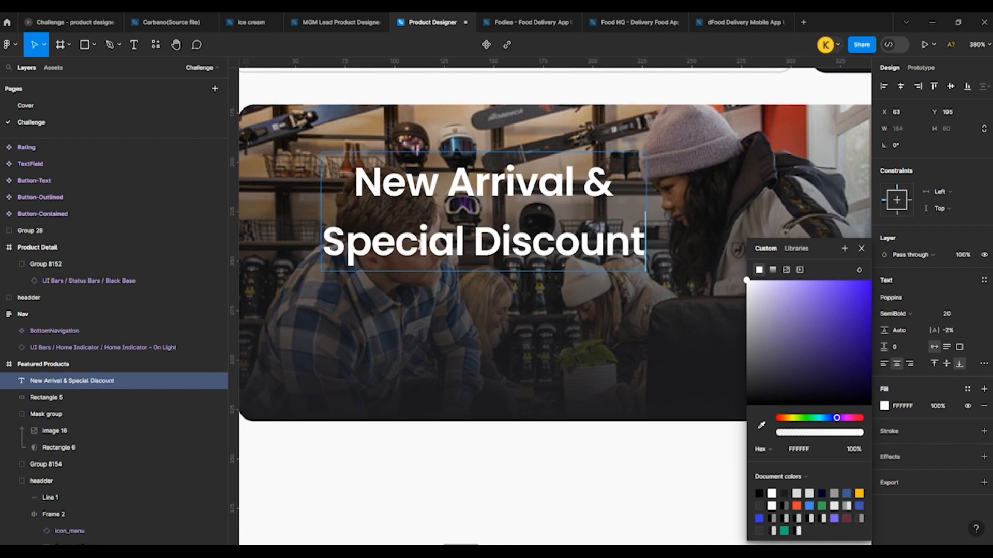
scroll(282, 268, "down", 3)
key("Escape")
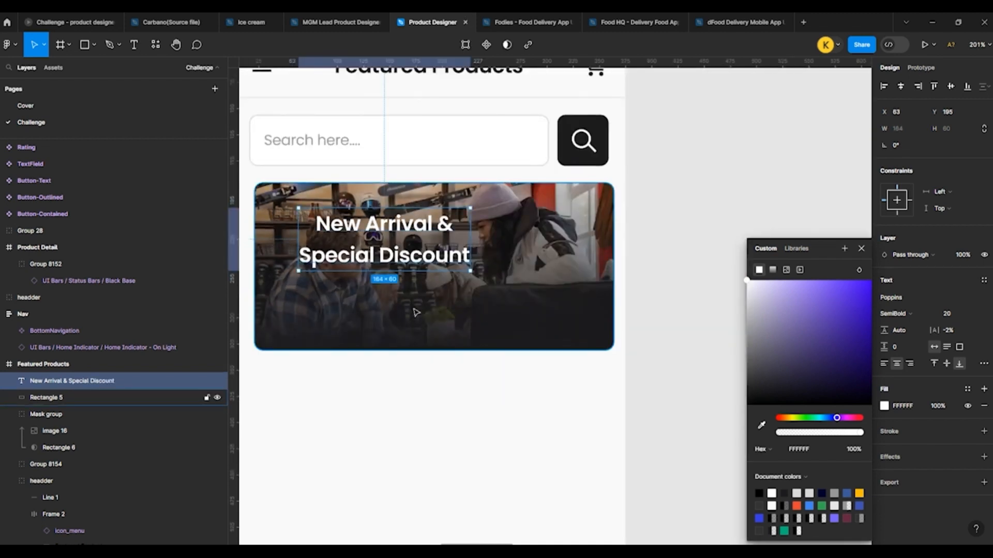
Step: Left-align the banner heading, set its line height to 24, and move it to about X 41, Y 217
left_click(884, 364)
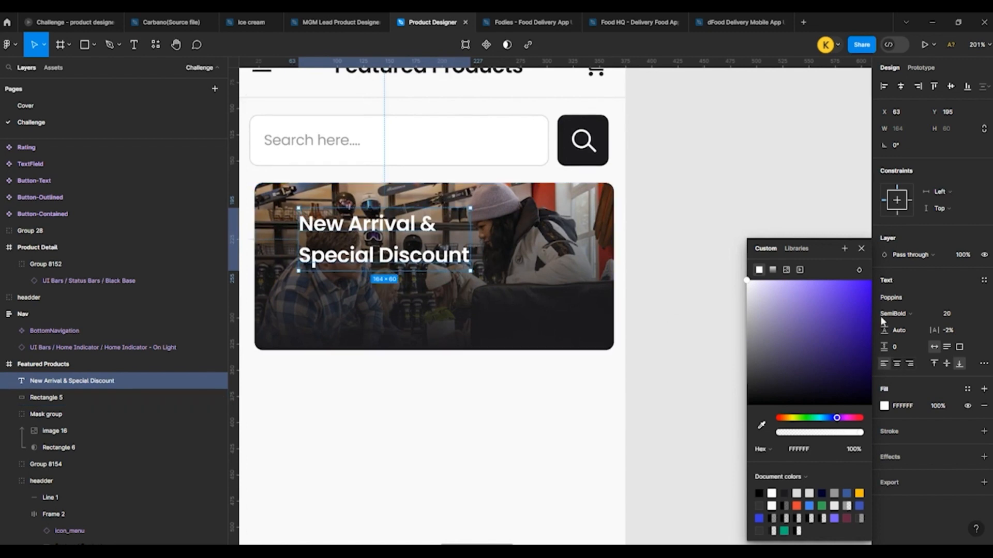
left_click(962, 315)
left_click(904, 333)
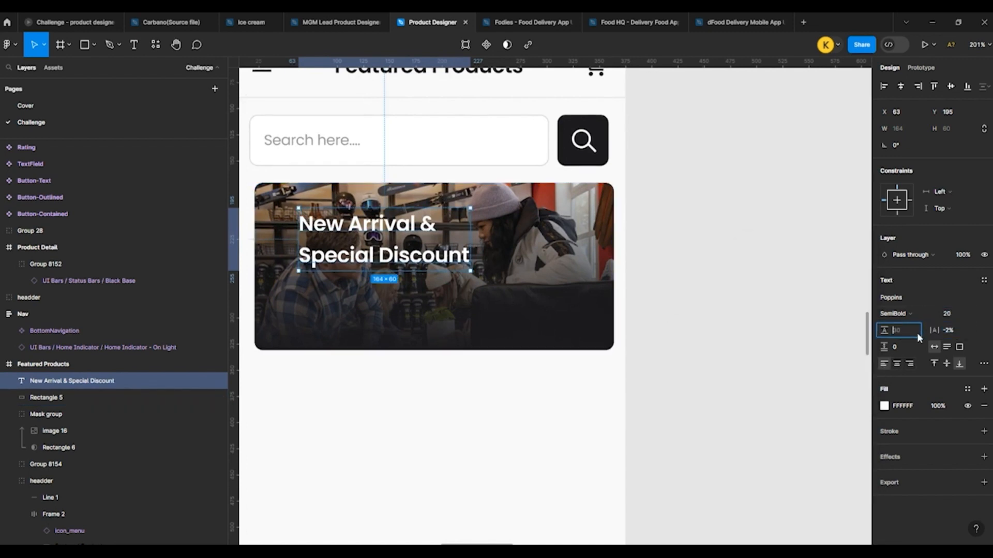
type("24")
key("Return")
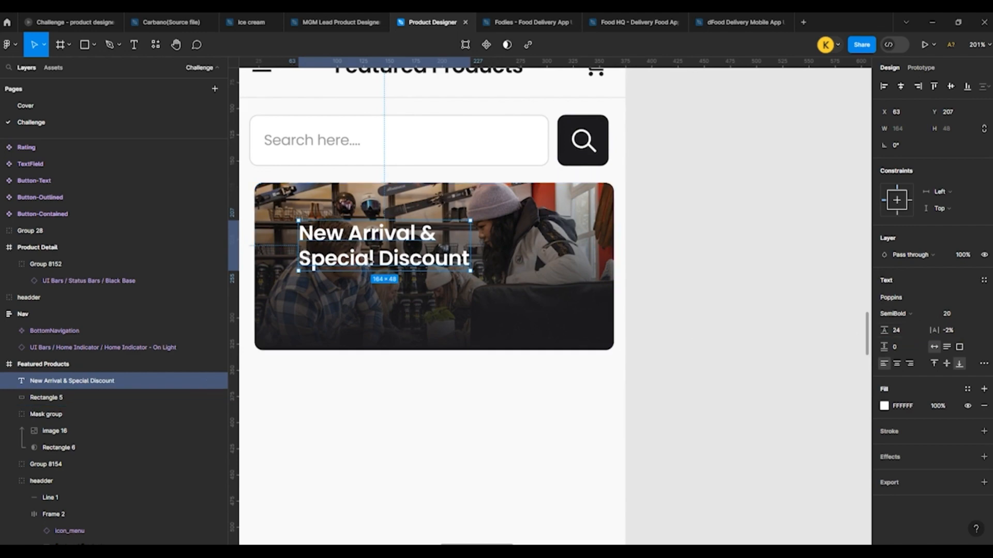
left_click_drag(369, 263, 345, 275)
left_click(363, 299)
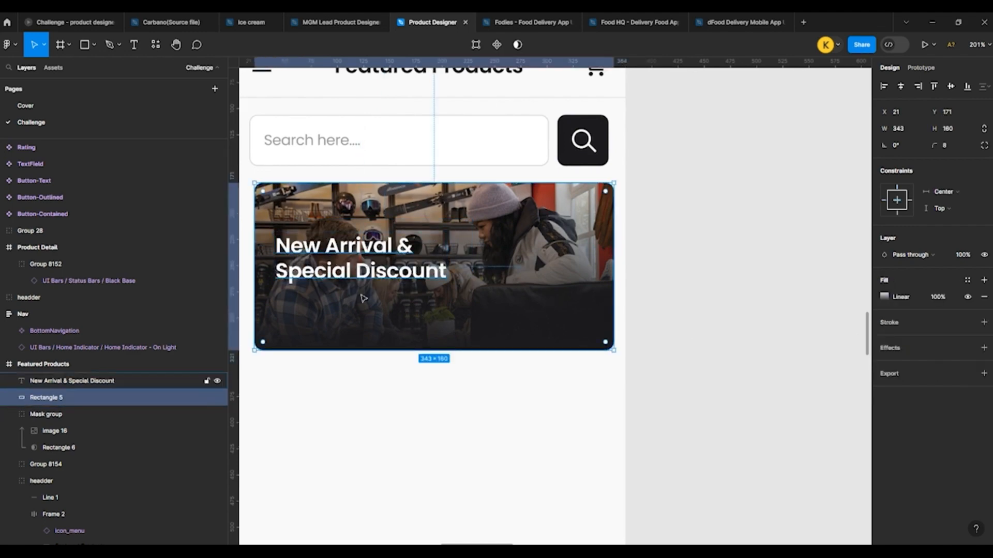
Step: Copy the Button-Contained component from the provided components for use in the banner
scroll(363, 298, "down", 5)
left_click(527, 332)
scroll(527, 331, "up", 4)
scroll(408, 233, "down", 4)
scroll(430, 258, "down", 2)
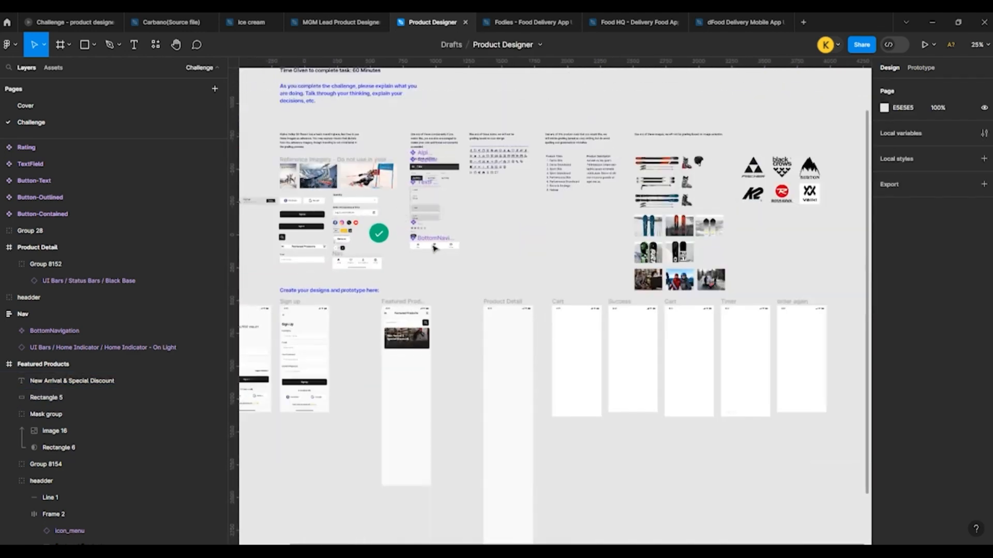
scroll(434, 248, "up", 10)
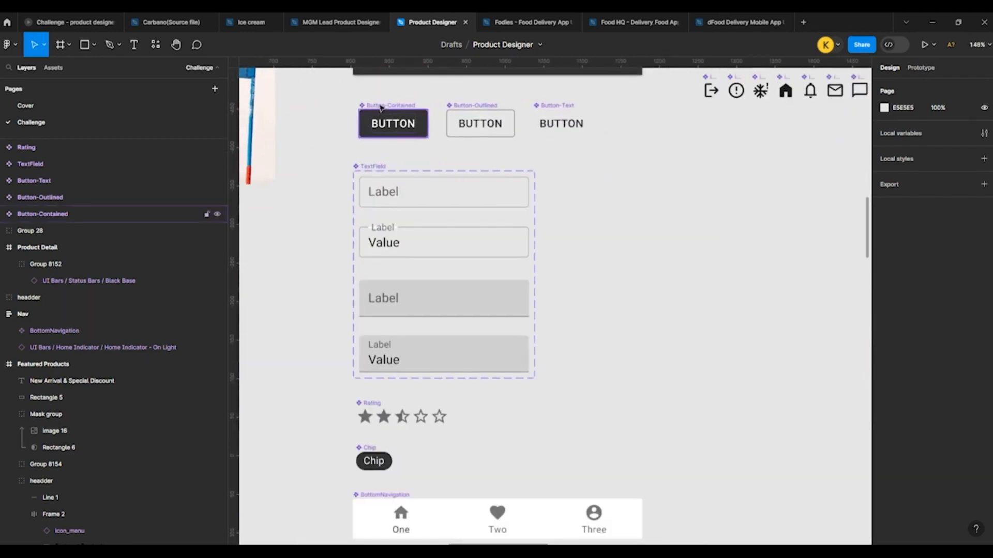
left_click(380, 108)
scroll(418, 131, "down", 5)
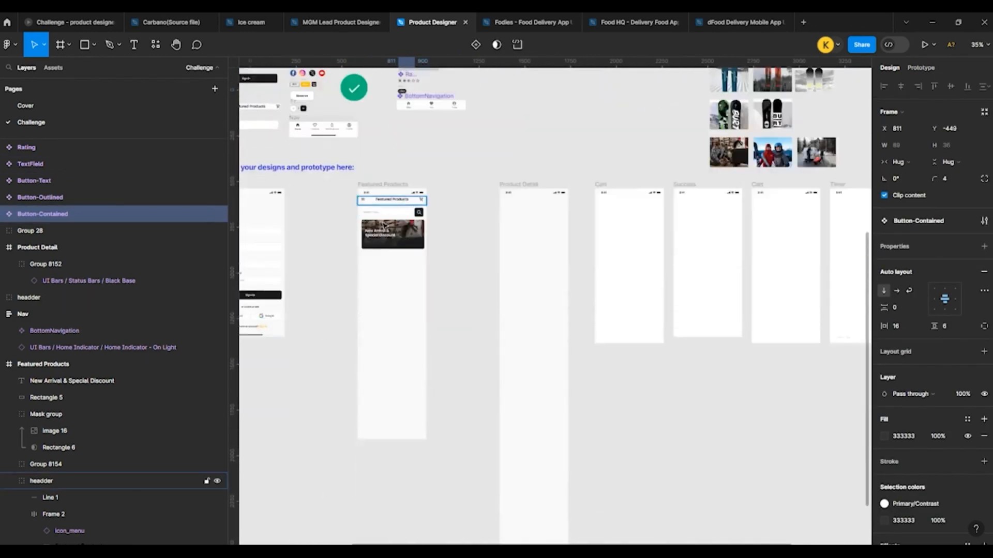
Step: Paste the contained button into the banner, place it beneath the "Special Discount" line, and select its label text
scroll(362, 192, "up", 10)
left_click(362, 191)
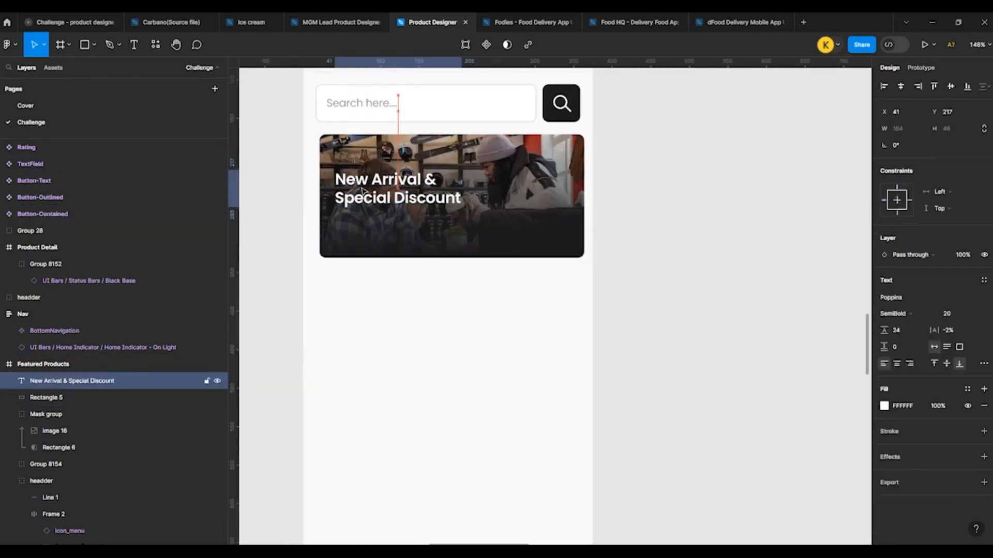
left_click(386, 219)
scroll(384, 222, "up", 2)
scroll(384, 222, "up", 4)
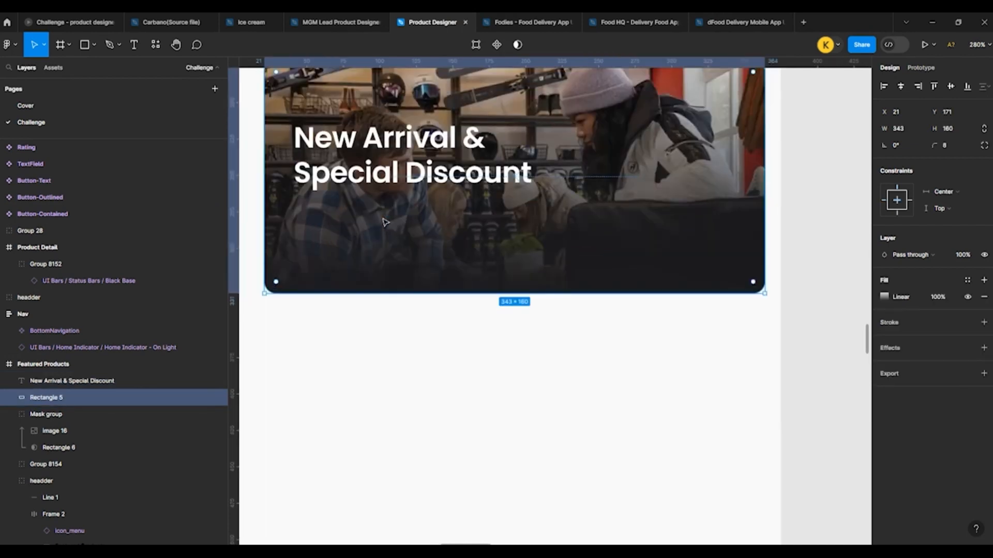
key("ctrl+v")
left_click_drag(569, 297, 310, 228)
double_click(361, 236)
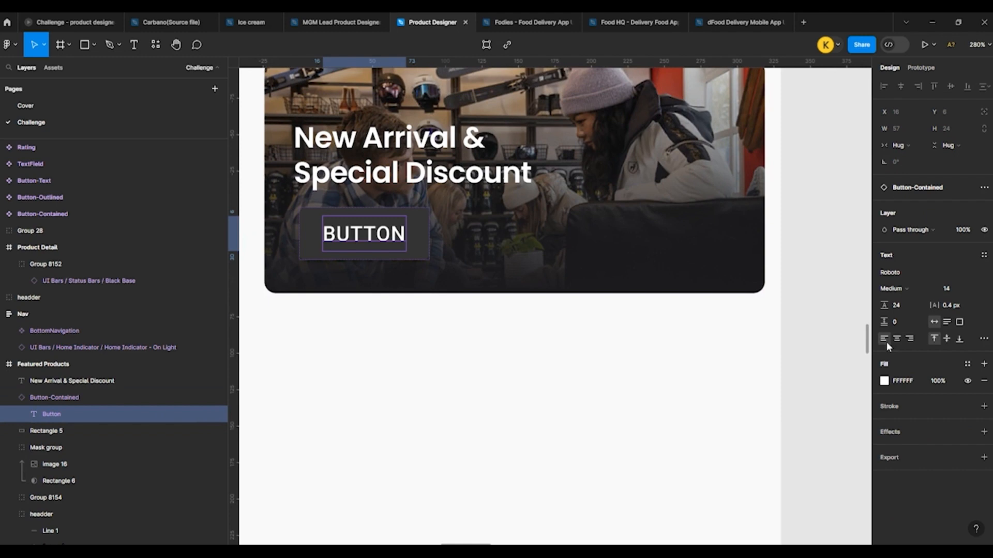
Step: Set the banner button label's font size to 12 and reset its letter case from all caps to as typed
left_click(946, 289)
key("Down")
key("Down")
scroll(363, 265, "up", 5)
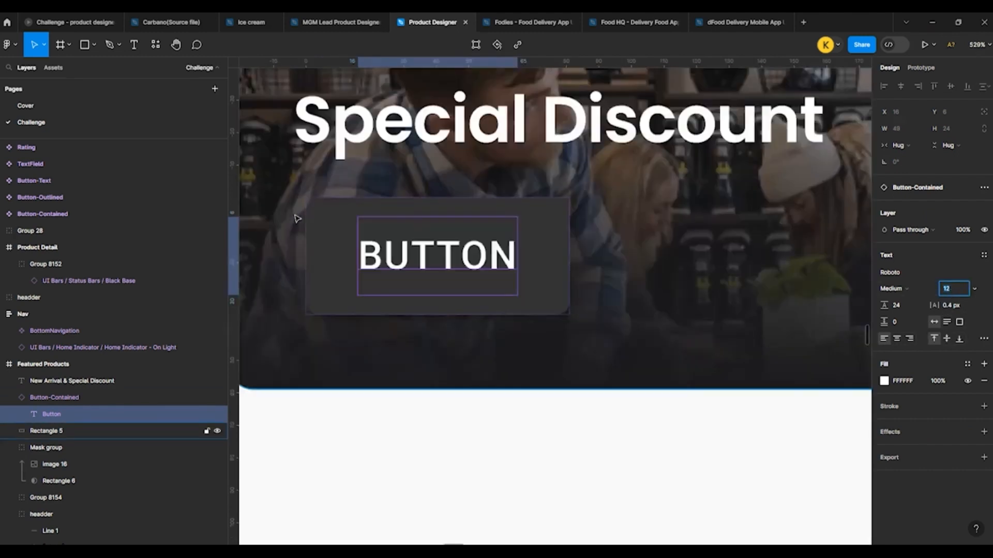
double_click(420, 266)
key("Escape")
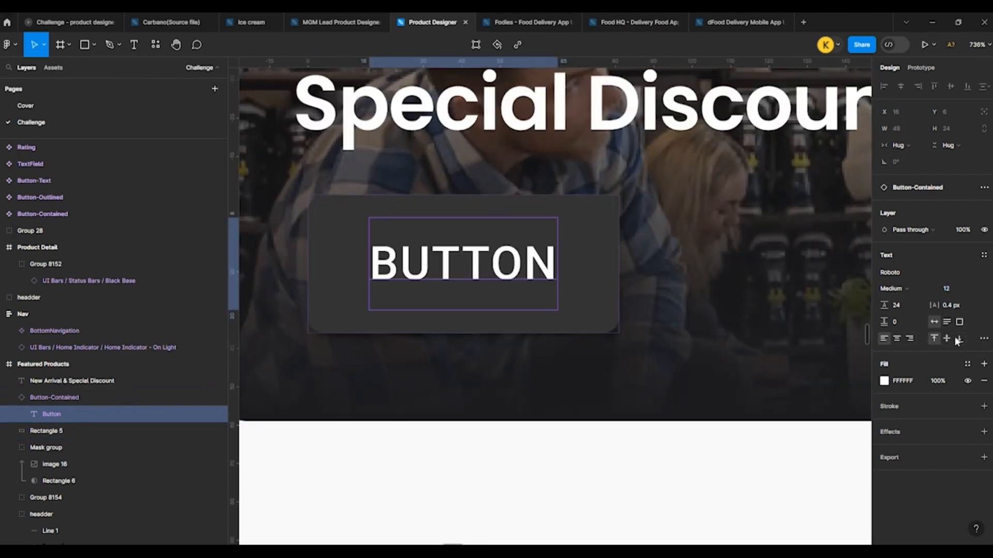
left_click(984, 339)
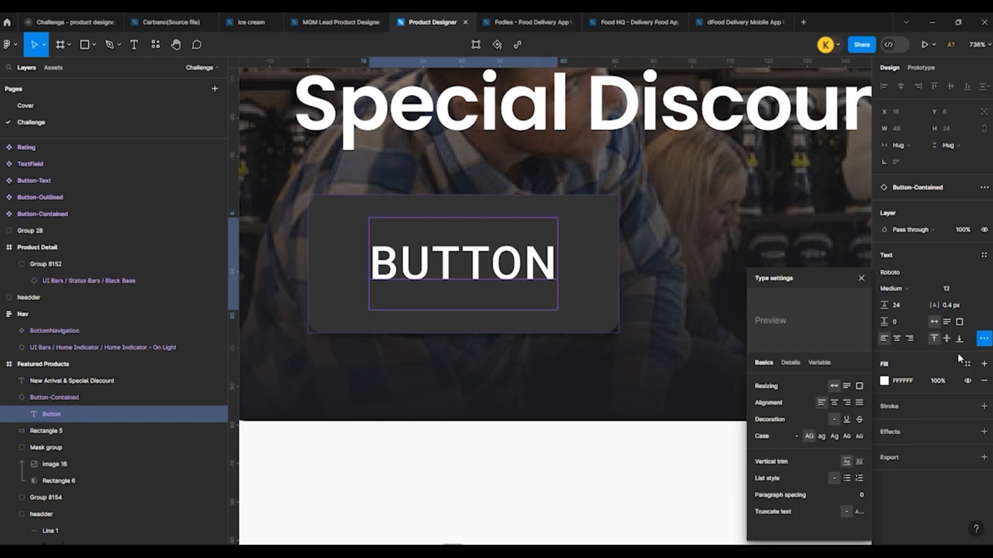
left_click(796, 436)
Step: Replace the banner button's label text with "Get Offer"
key("Return")
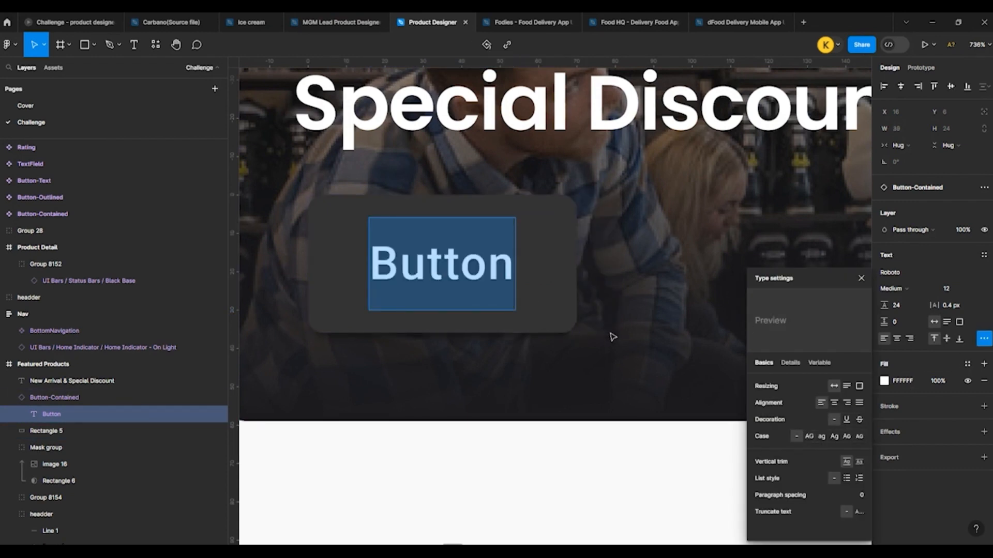
type("Get ")
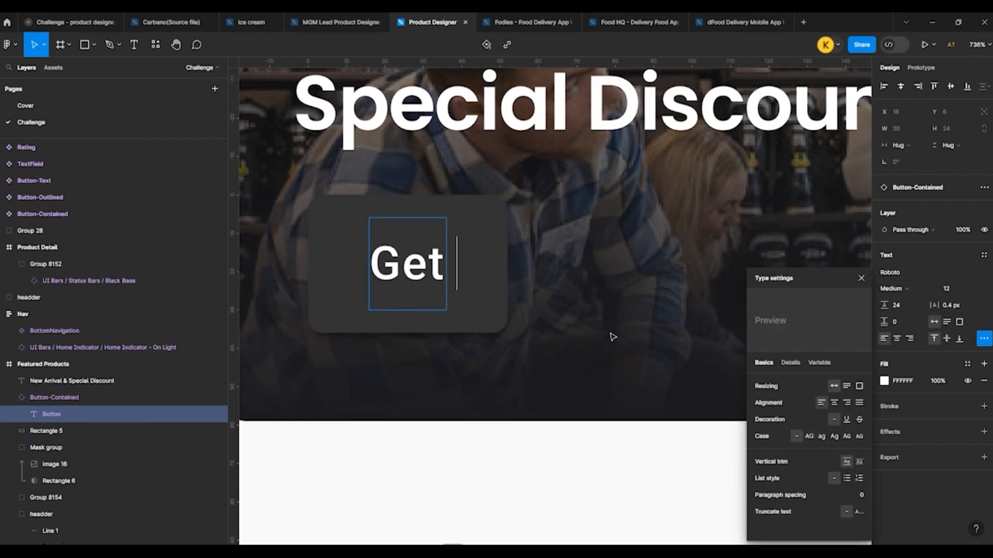
type("Offd")
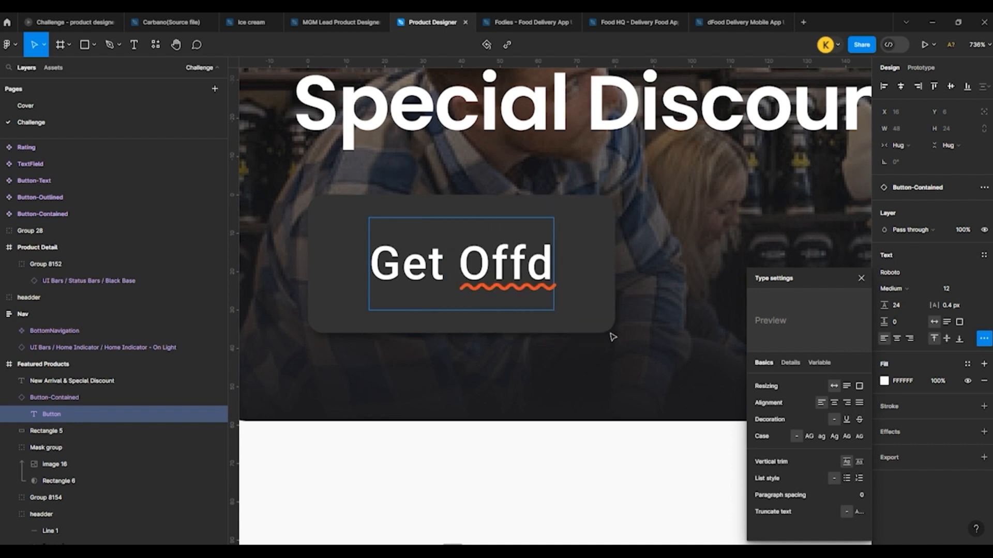
key("BackSpace")
type("er")
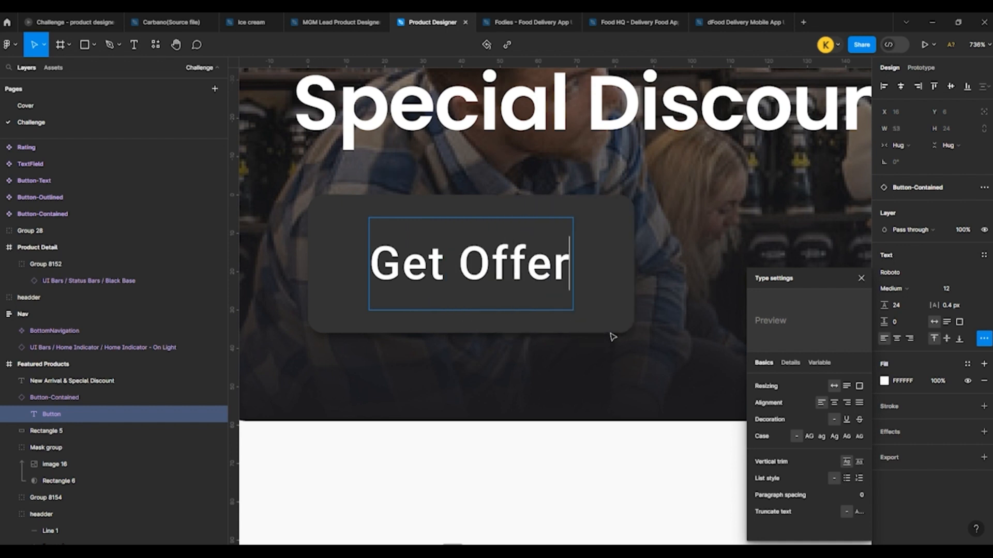
Step: Set the Get Offer button's horizontal padding to 10 and its vertical padding to 3
left_click(331, 225)
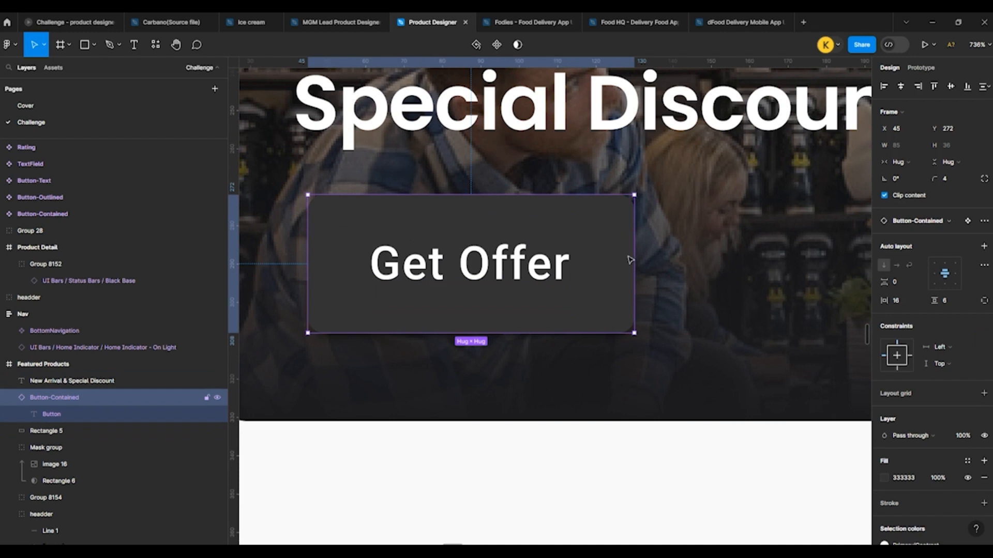
left_click(899, 301)
type("12")
key("Return")
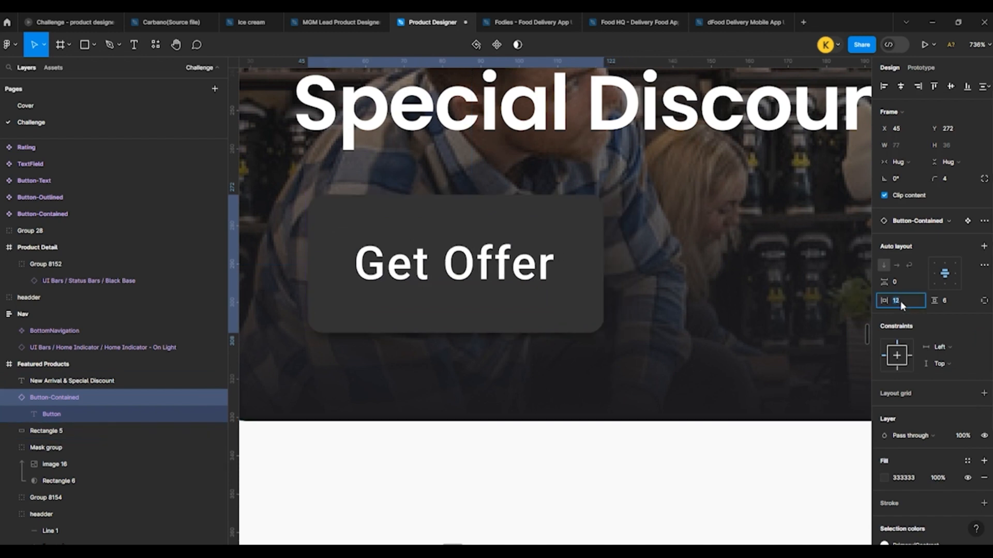
left_click(948, 302)
key("Down")
key("Down")
key("Down")
key("Down")
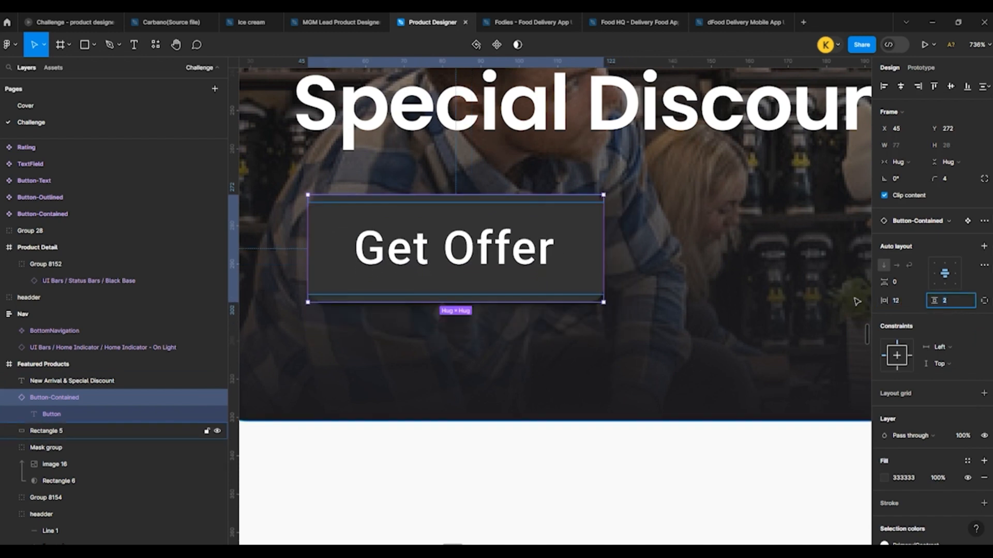
key("Up")
left_click(899, 300)
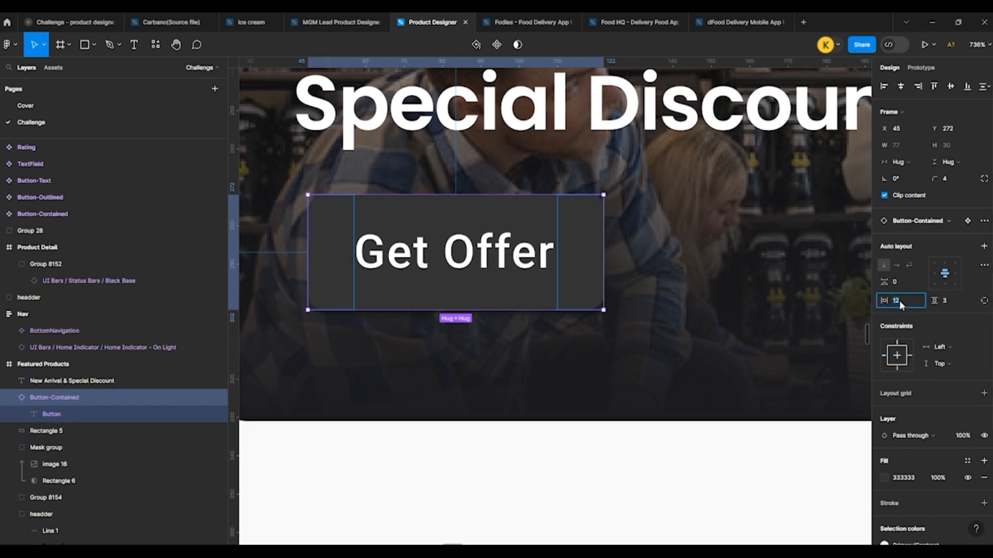
key("Down")
key("Down")
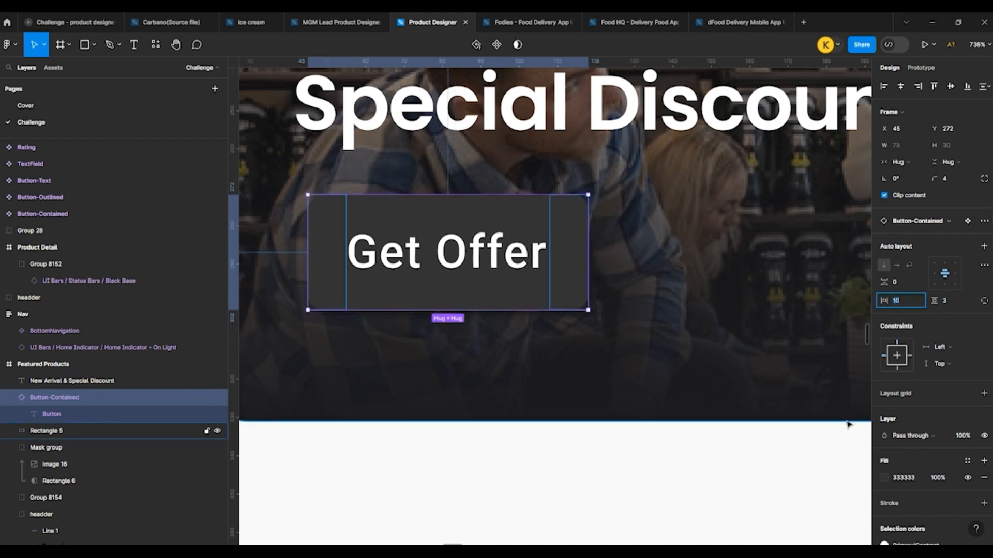
Step: Change the Get Offer button's fill to white and its label color to the dark document color 1C1B1F
scroll(894, 393, "down", 3)
left_click(885, 325)
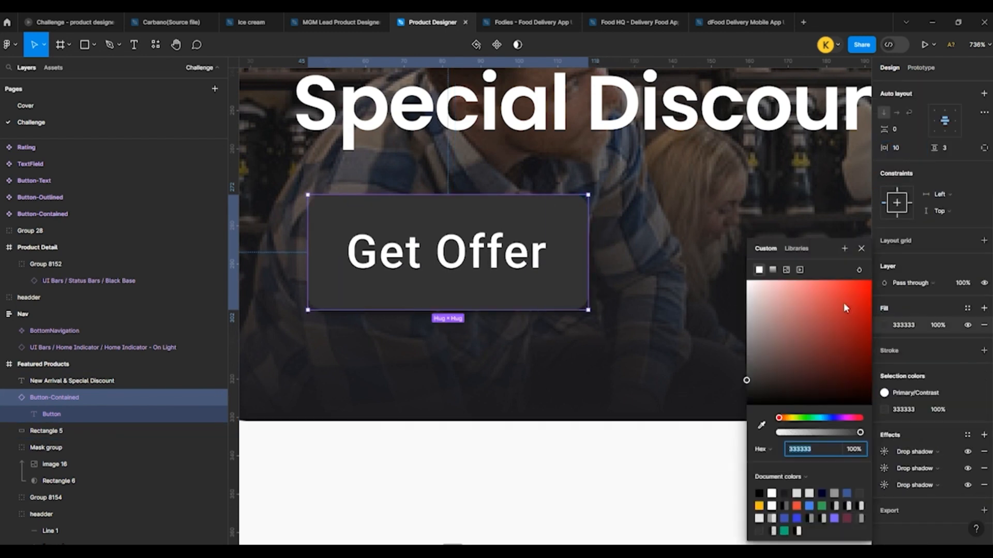
left_click_drag(791, 296, 745, 277)
double_click(453, 239)
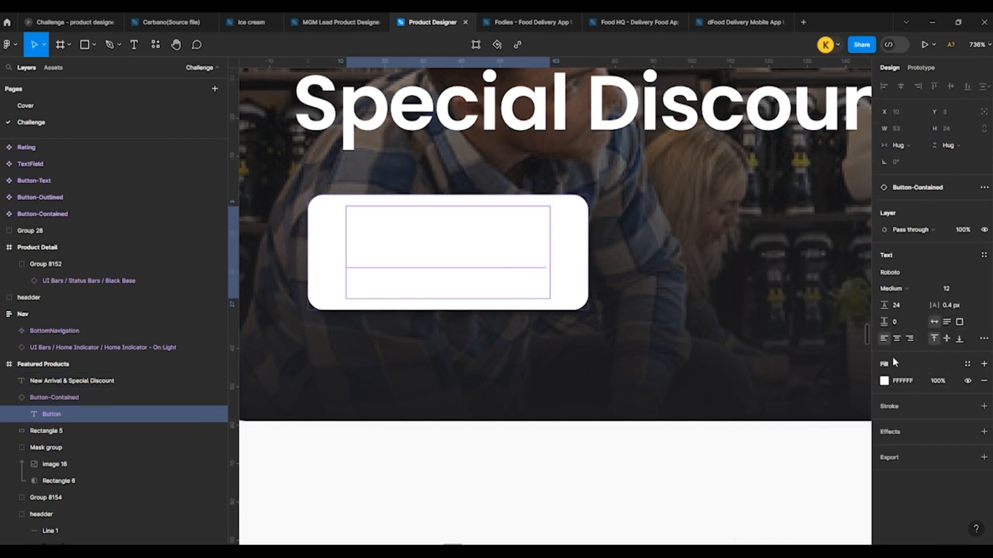
left_click(884, 381)
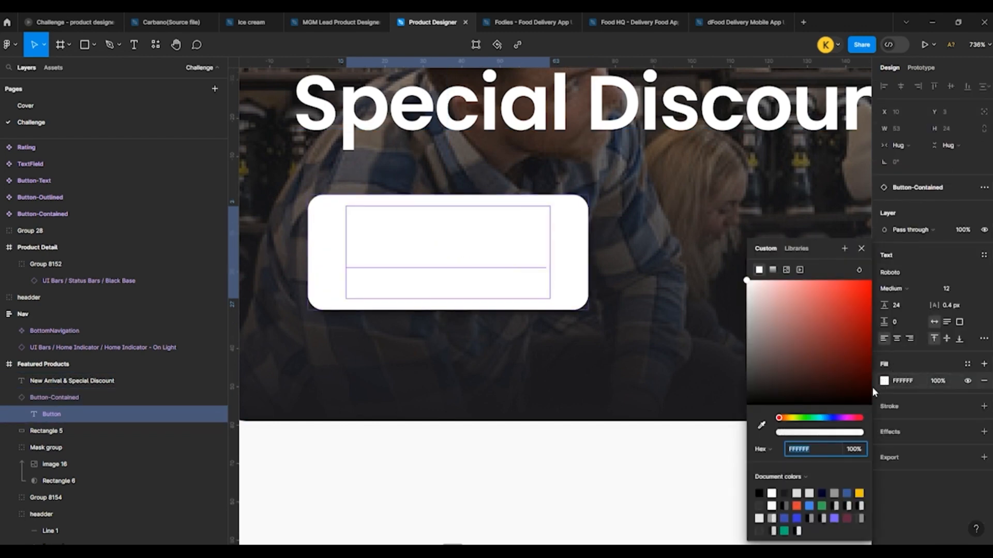
left_click(786, 491)
scroll(457, 290, "down", 5)
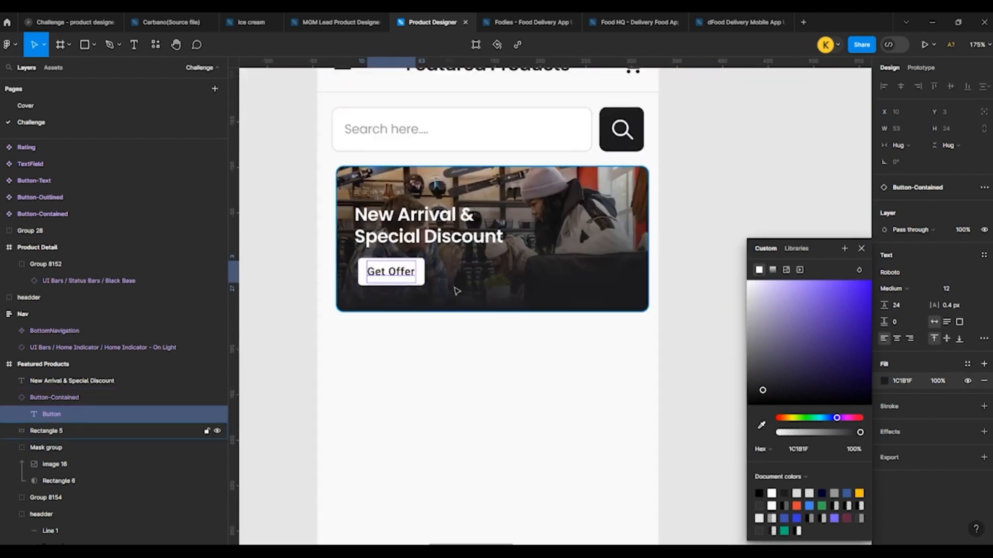
Step: Move the "New Arrival & Special Discount" heading up to Y 209, above the Get Offer button
left_click(716, 211)
scroll(590, 239, "up", 5)
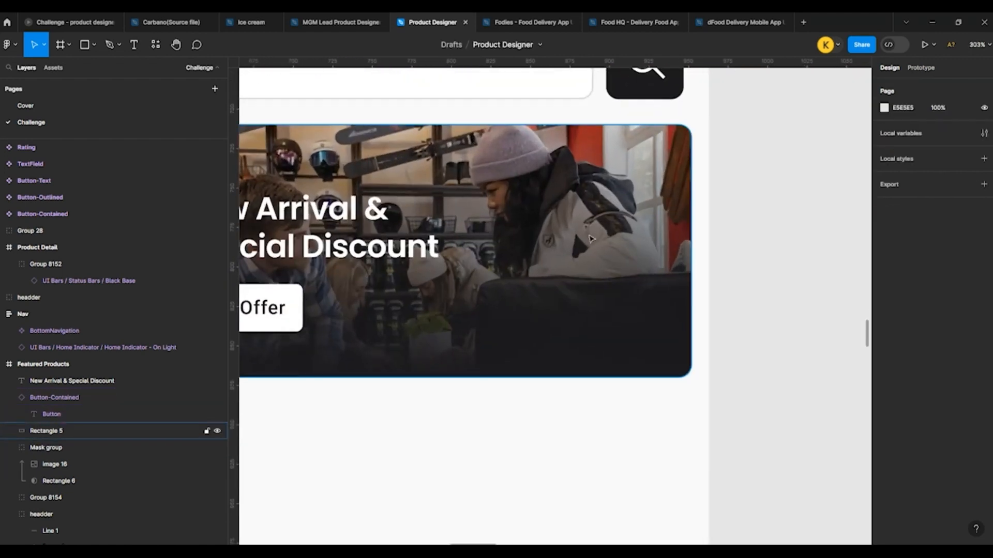
scroll(591, 239, "down", 4)
left_click(417, 249)
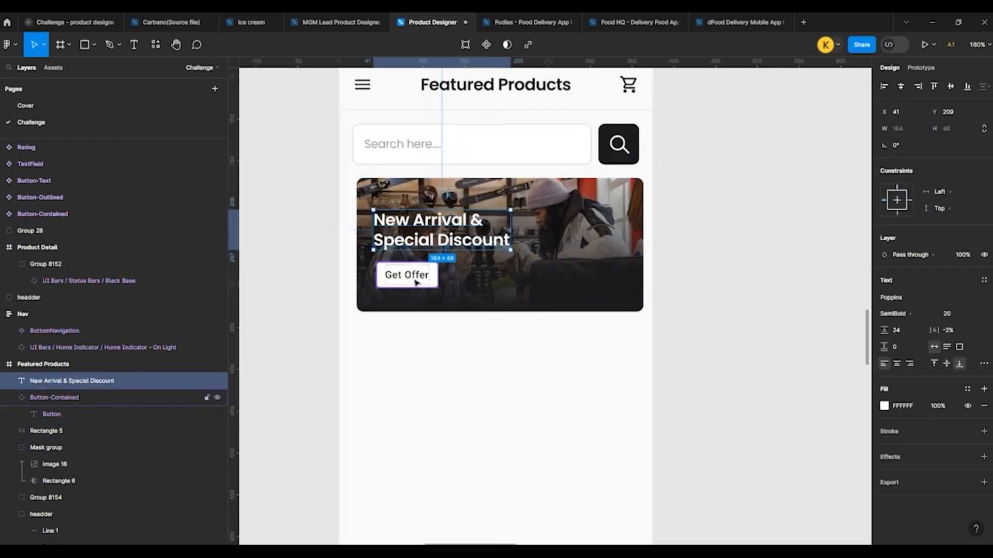
left_click(416, 282)
left_click(746, 248)
Step: Draw an 8 by 8 circle near the banner photo's right edge and duplicate it directly above at X 341, Y 232
scroll(713, 249, "up", 8)
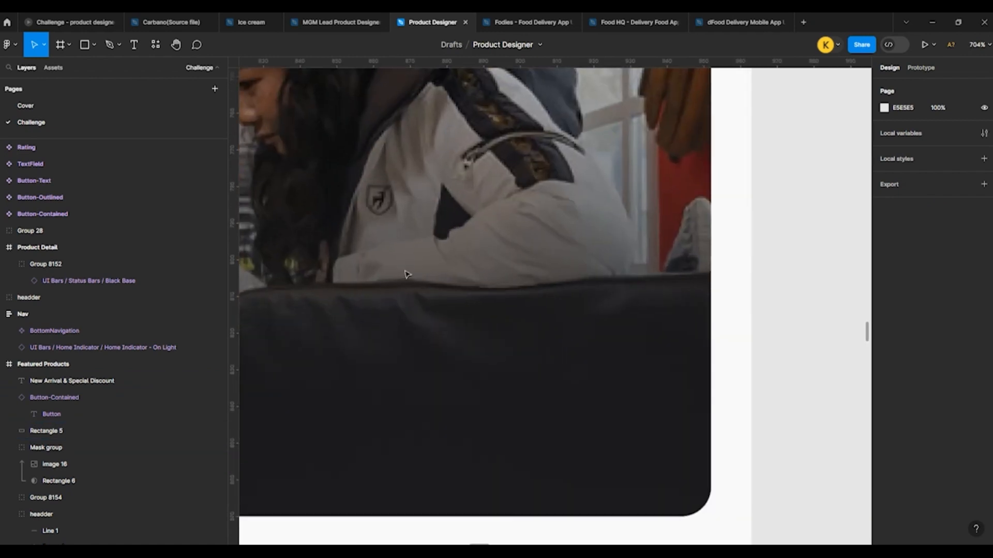
scroll(437, 290, "down", 4)
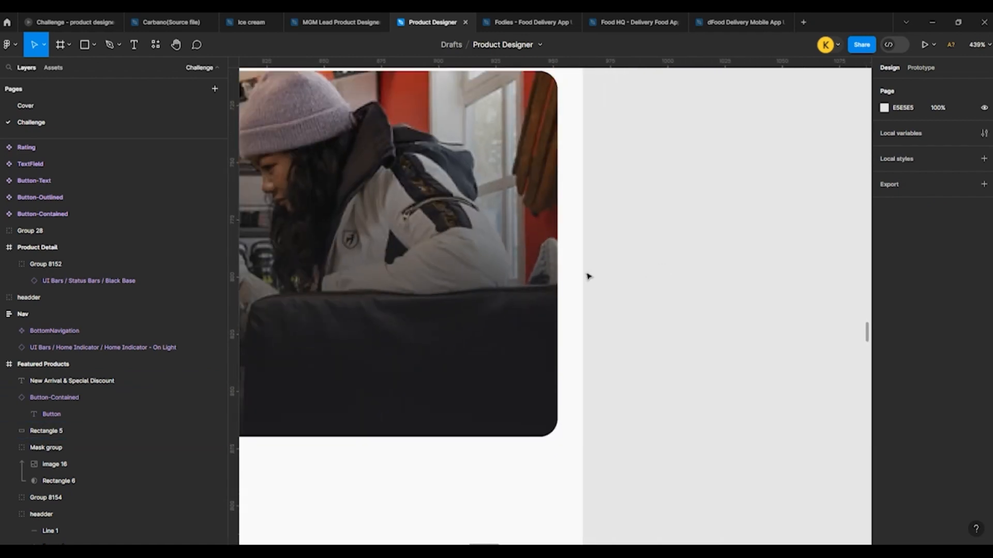
left_click(93, 45)
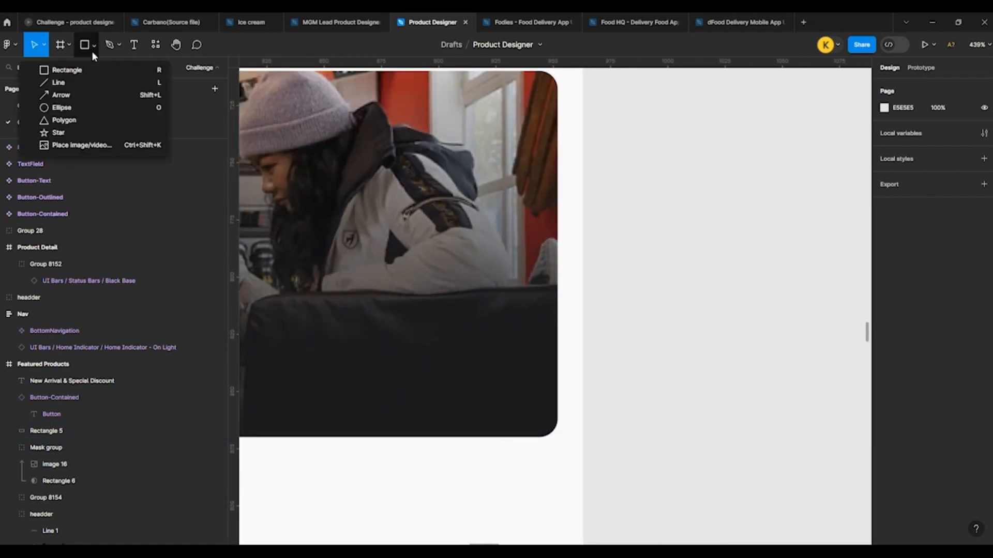
left_click(71, 108)
scroll(511, 252, "up", 1)
mouse_move(506, 234)
left_mouse_down()
mouse_move(526, 253)
mouse_move(513, 216)
left_mouse_up()
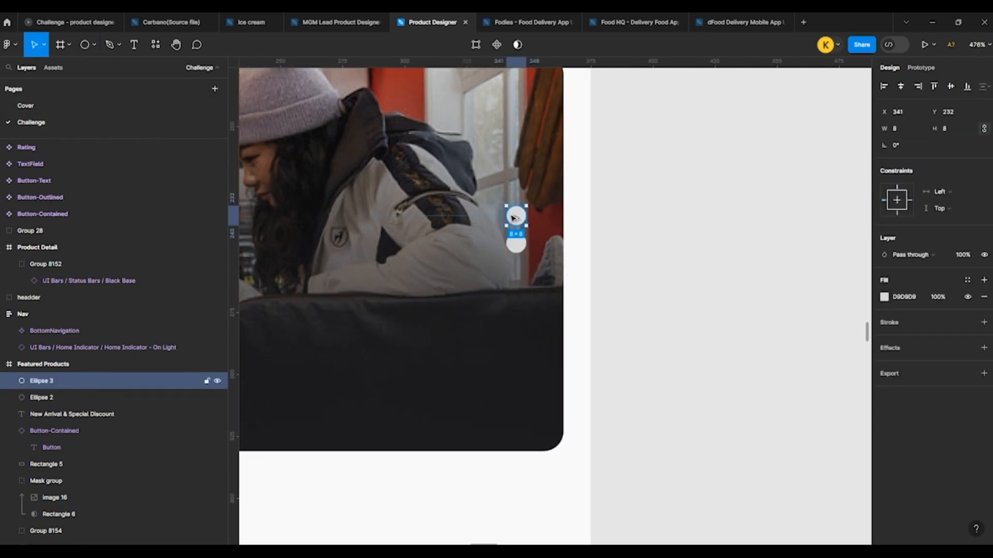
Step: Shrink the upper dot to 6 by 6 around its center and place a copy below the larger dot at X 342, Y 255
scroll(513, 217, "up", 10)
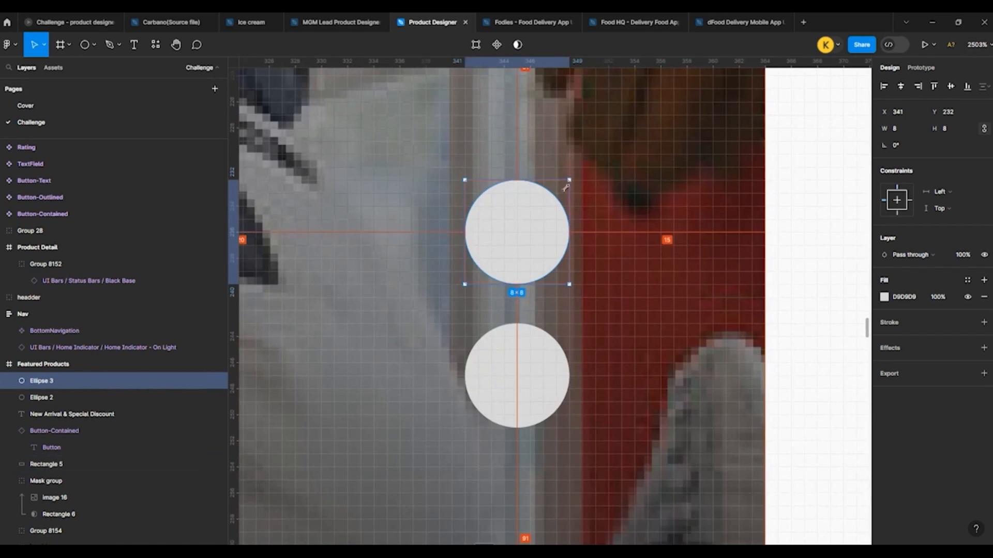
left_click_drag(565, 188, 553, 201)
scroll(502, 211, "down", 5)
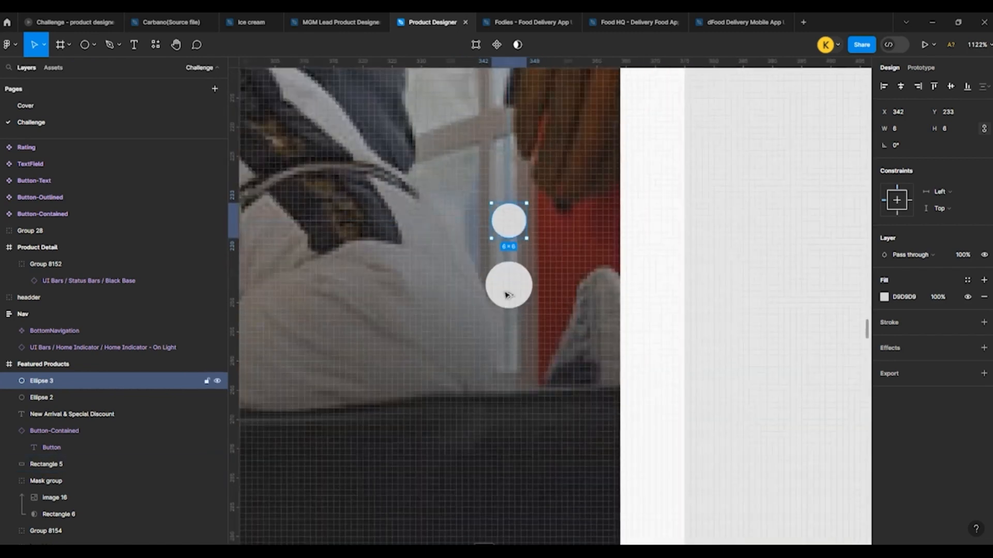
left_click_drag(506, 294, 505, 348)
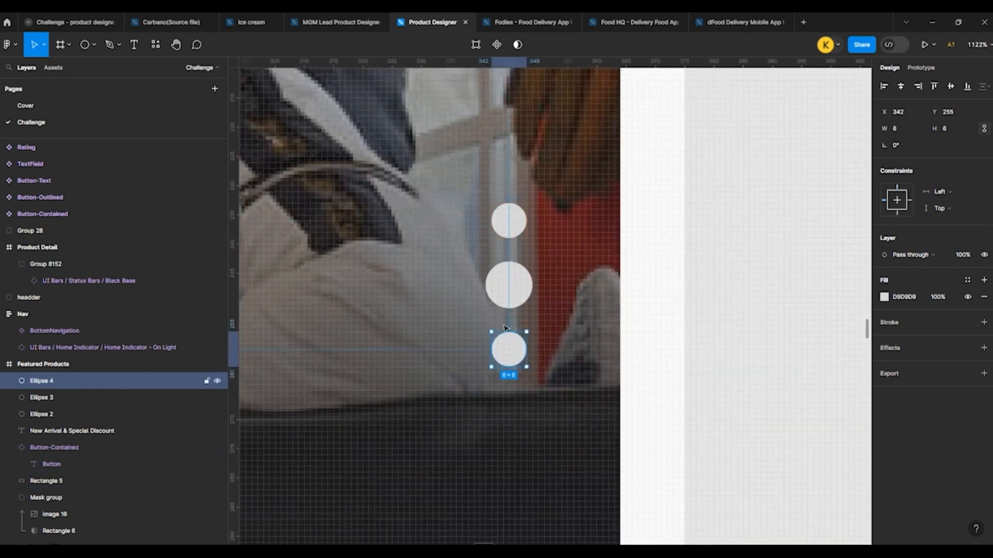
Step: Combine the three dots into a vertical auto layout with an item spacing of 2
left_click(509, 290, "shift")
left_click(511, 233, "shift")
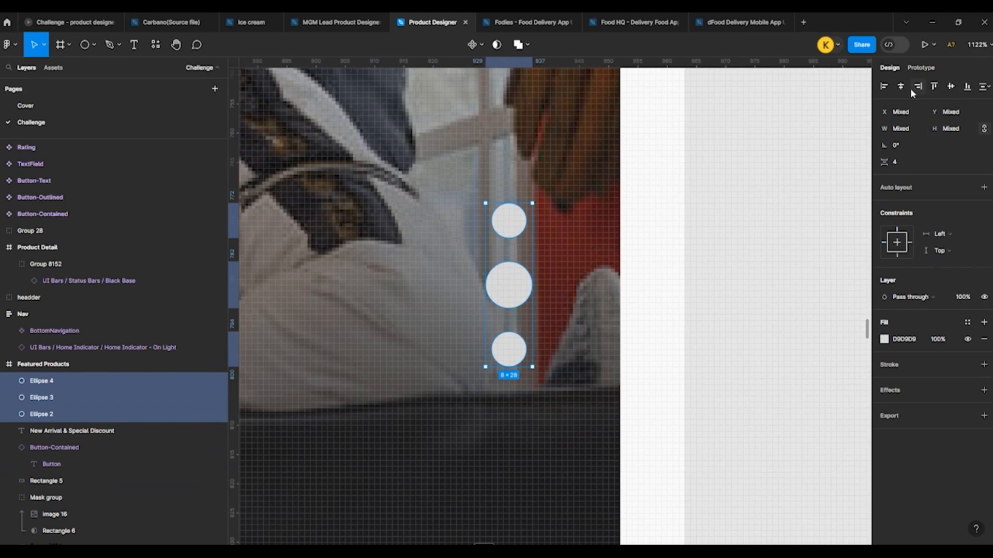
left_click(983, 187)
left_click(896, 257)
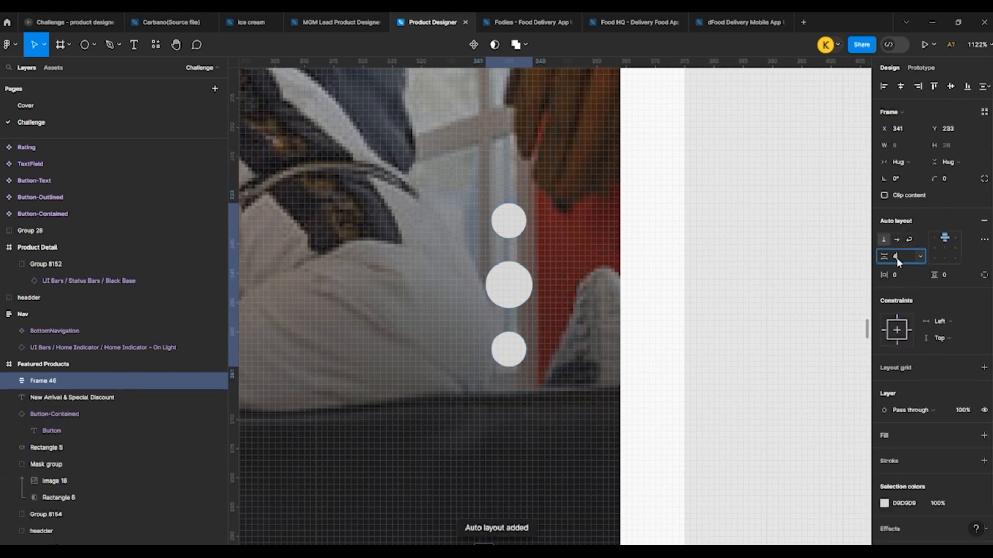
type("3")
key("Return")
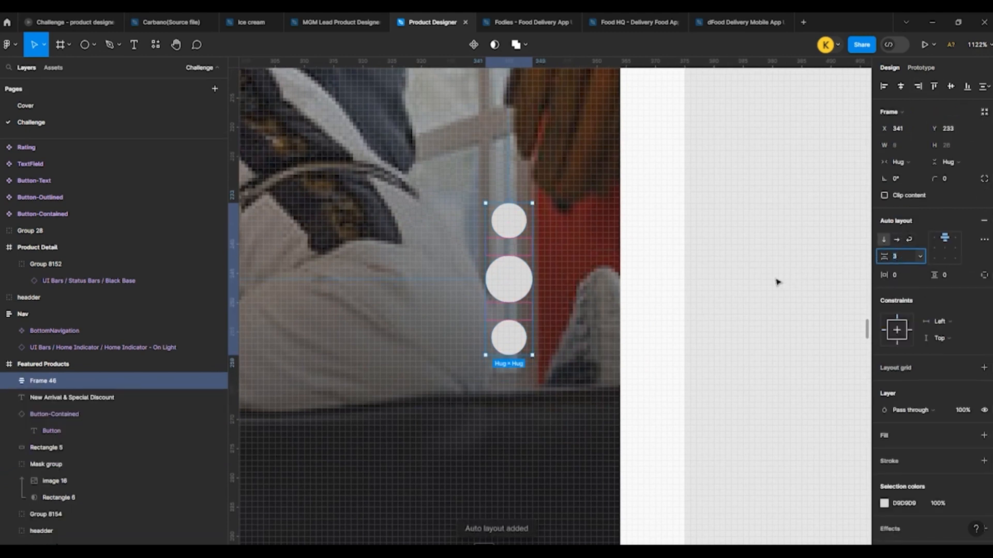
left_click(777, 282)
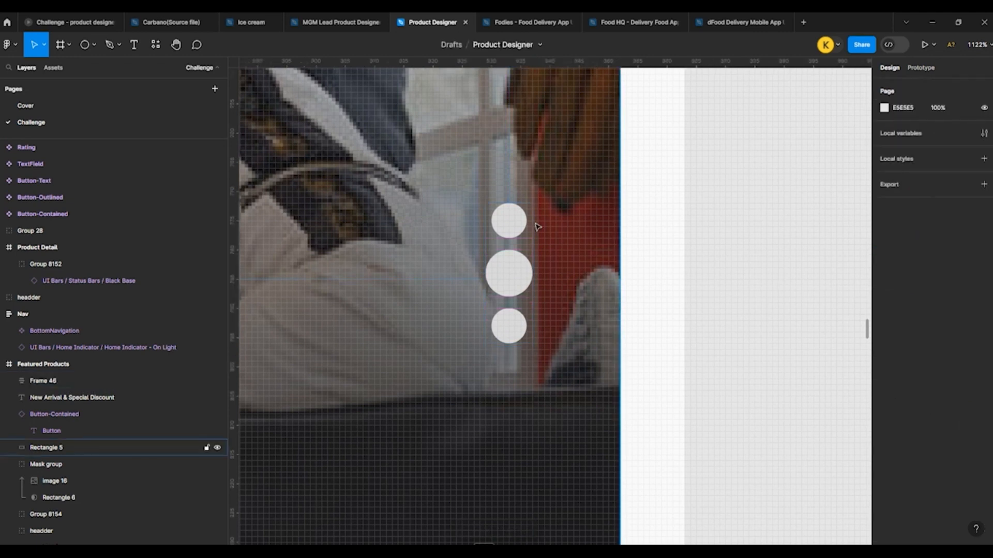
Step: Set the fill of the two small outer dots to the gray document color 979797
left_click(509, 221)
left_click(513, 337)
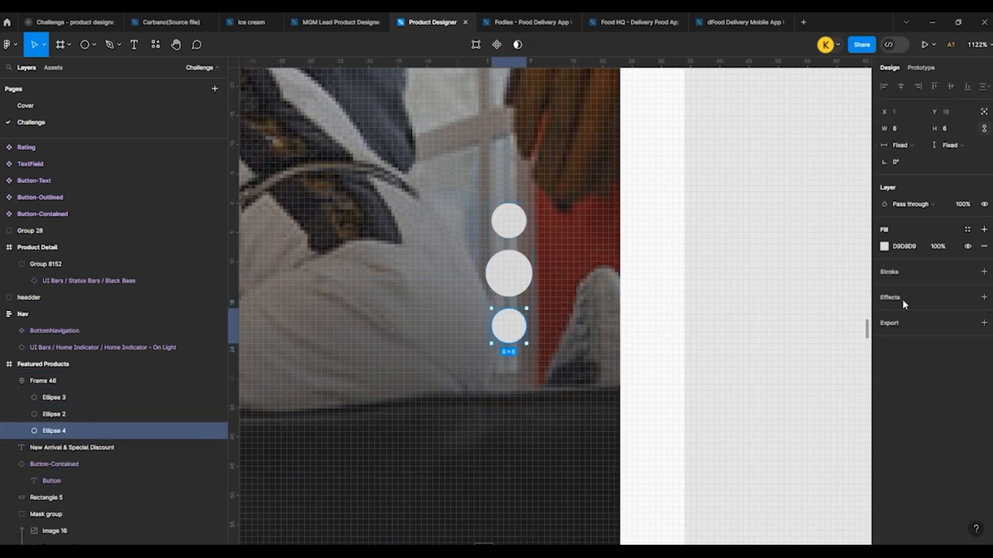
left_click(512, 224, "shift")
left_click(884, 273)
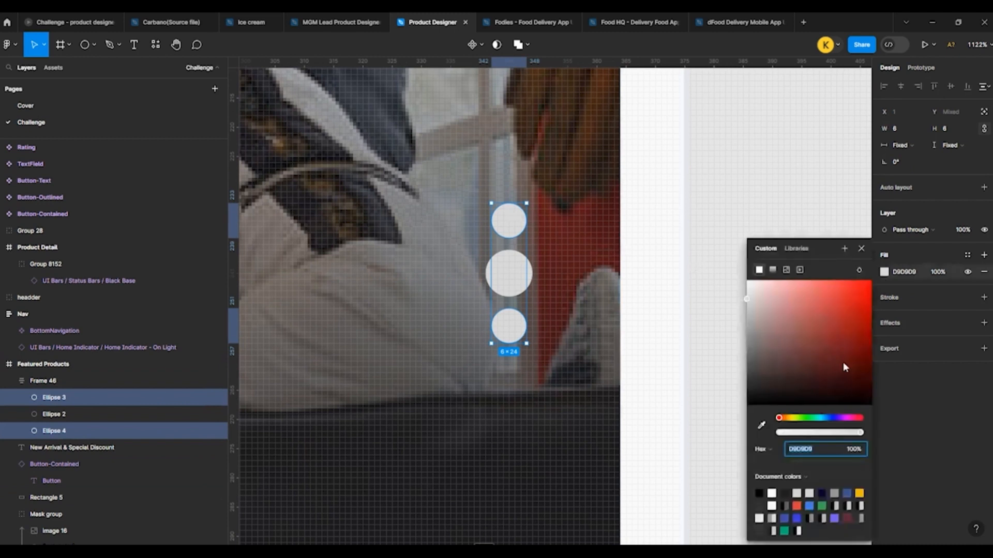
left_click(834, 494)
left_click(677, 295)
Step: Move the frame of three slider dots closer to the banner's right edge, at X 346, Y 233
scroll(613, 297, "down", 6)
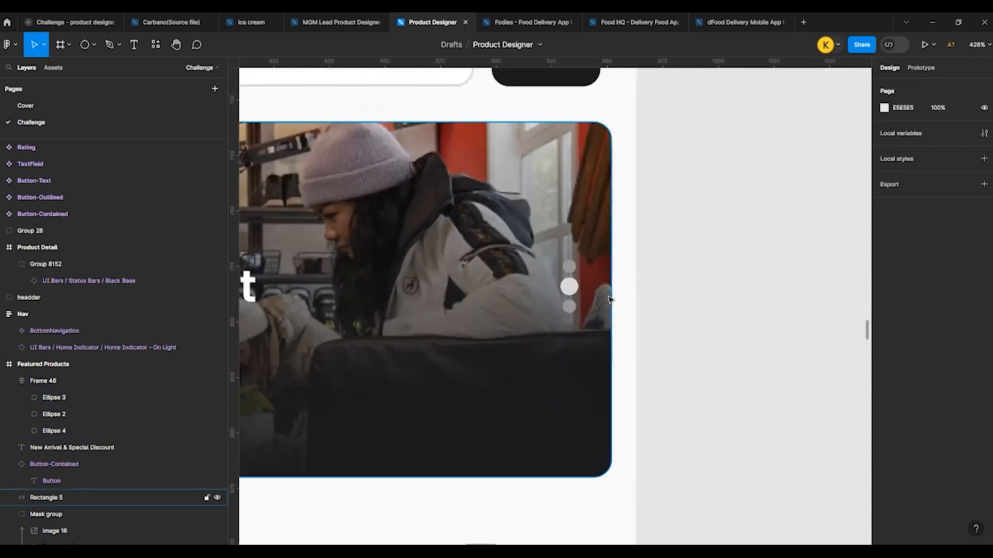
scroll(532, 243, "down", 2)
scroll(522, 217, "up", 4)
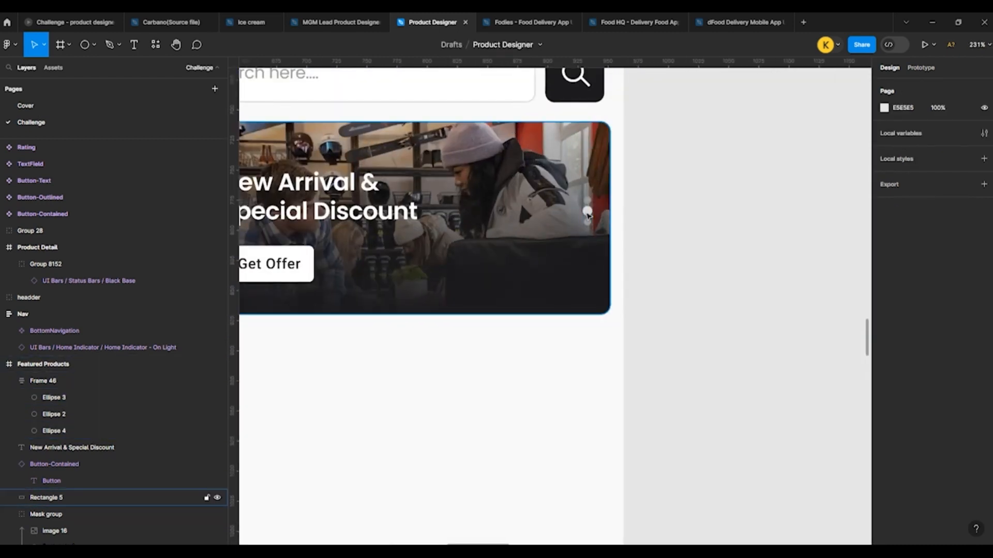
left_click(587, 212)
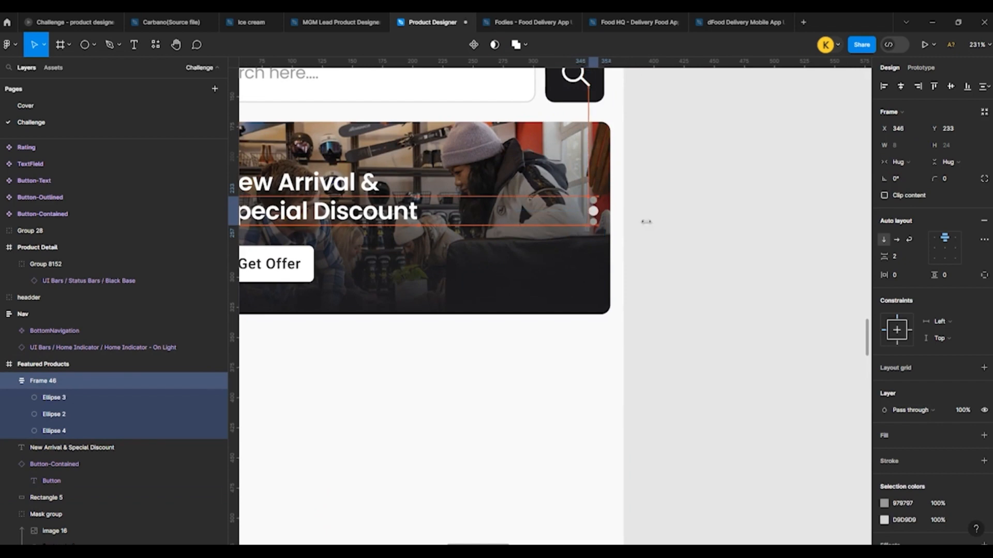
left_click(654, 218)
scroll(654, 218, "down", 5)
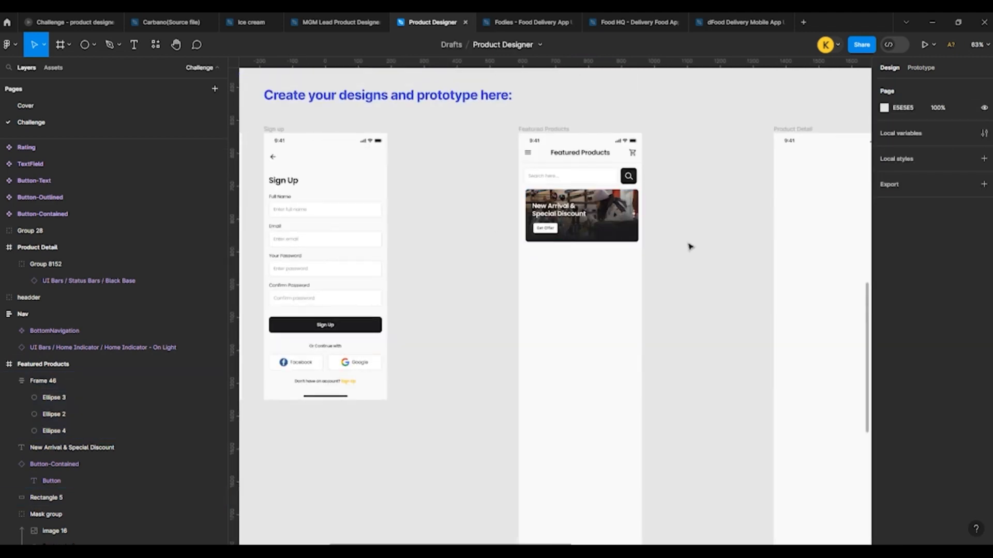
Step: Group all the elements of the photo banner on the Featured Products screen and name the group discount
left_click_drag(687, 242, 532, 201)
key("ctrl+g")
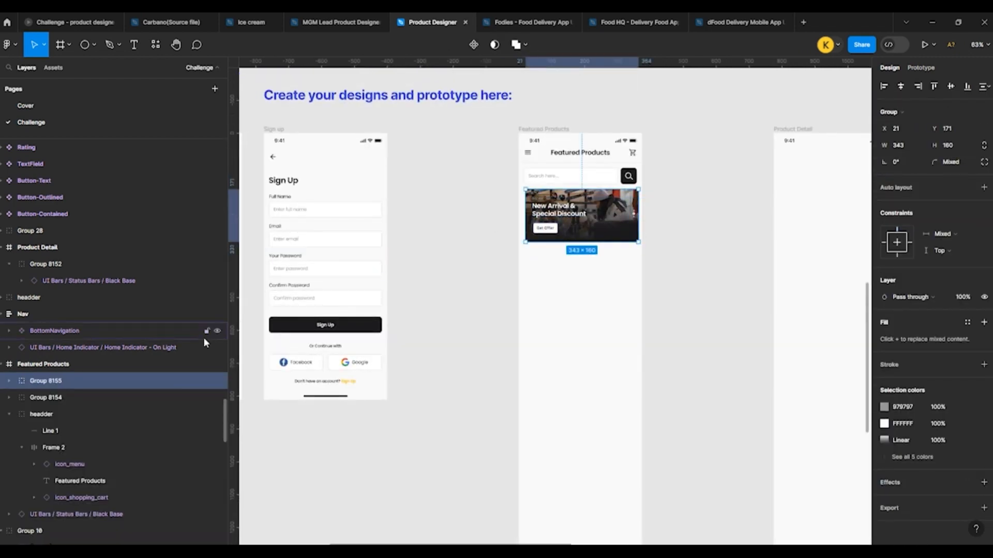
double_click(62, 380)
type("d")
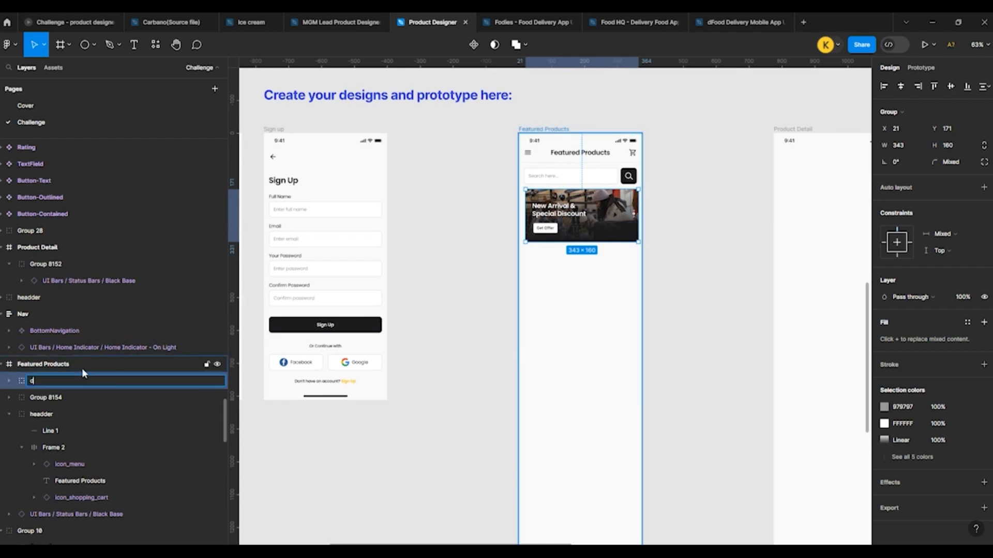
type("iscount")
key("Return")
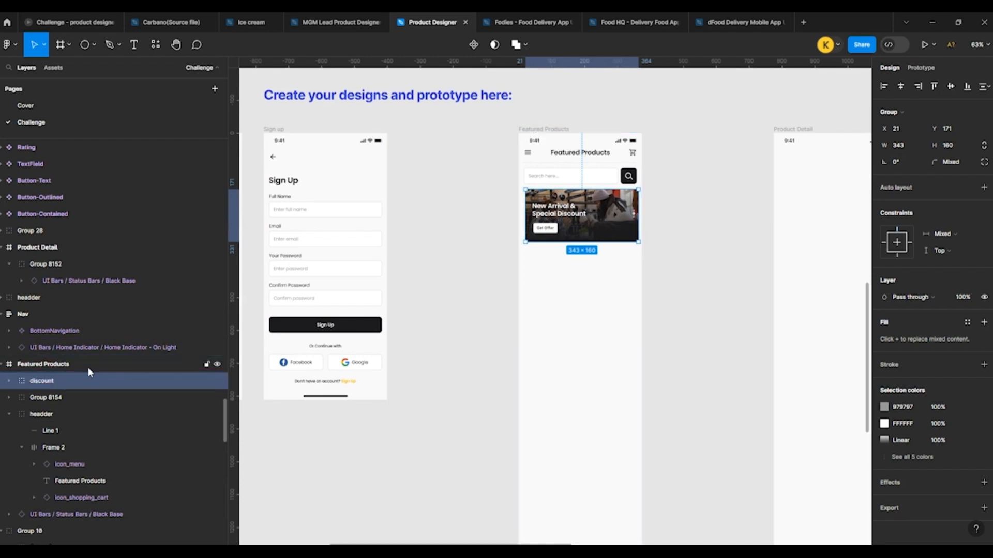
Step: Rename the group holding the search field and search button on the Featured Products screen as search
double_click(50, 397)
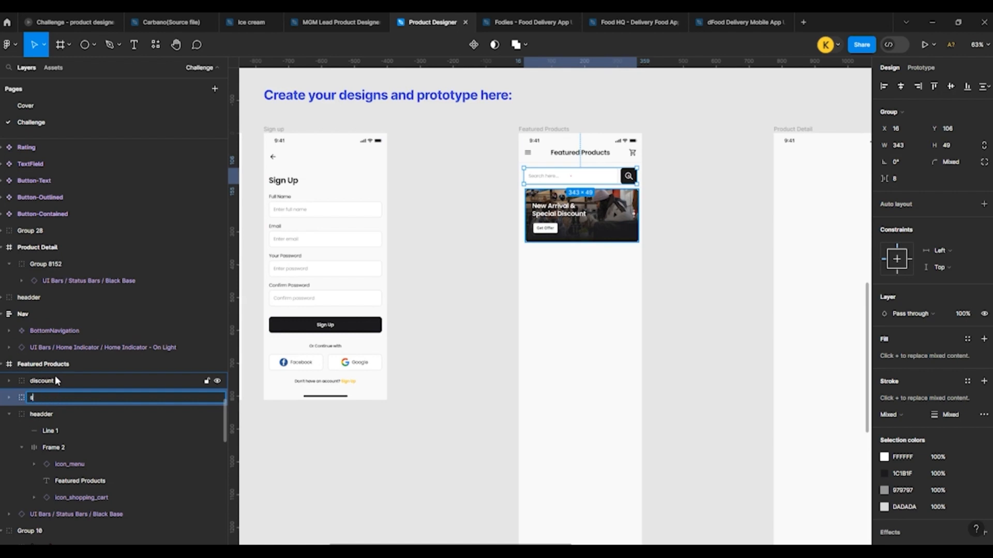
type("search")
key("Return")
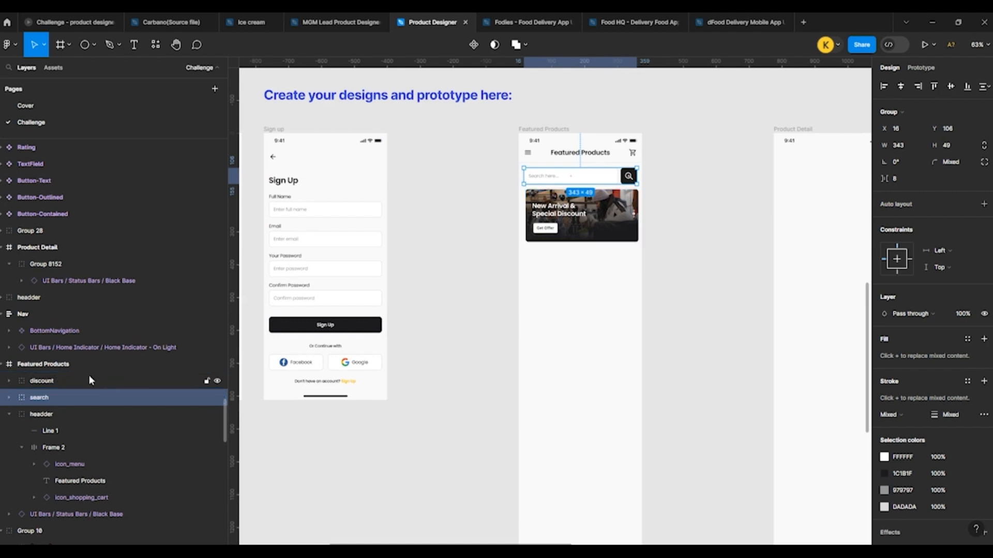
left_click(729, 297)
scroll(703, 184, "up", 5)
left_click(350, 257)
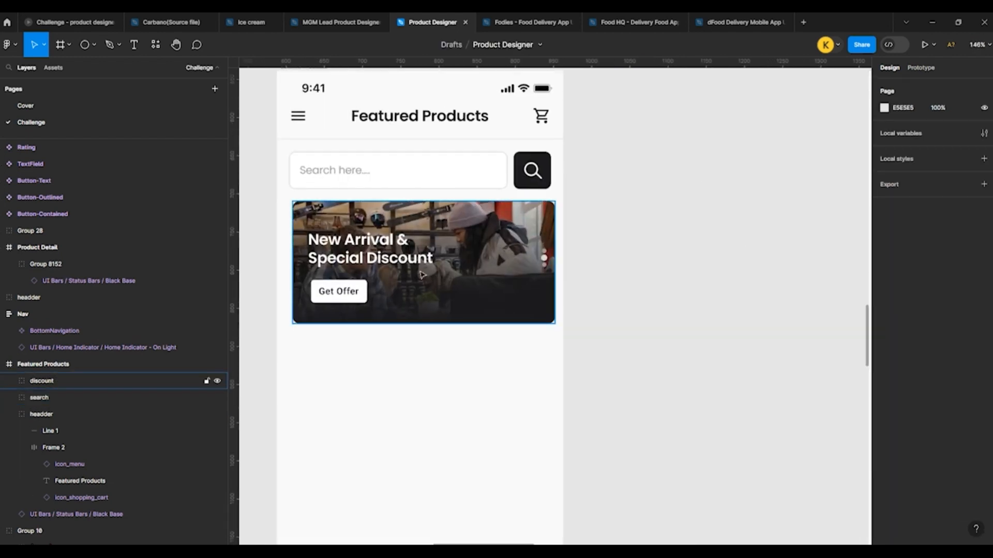
scroll(364, 180, "down", 2)
left_click(586, 212)
scroll(571, 233, "down", 3)
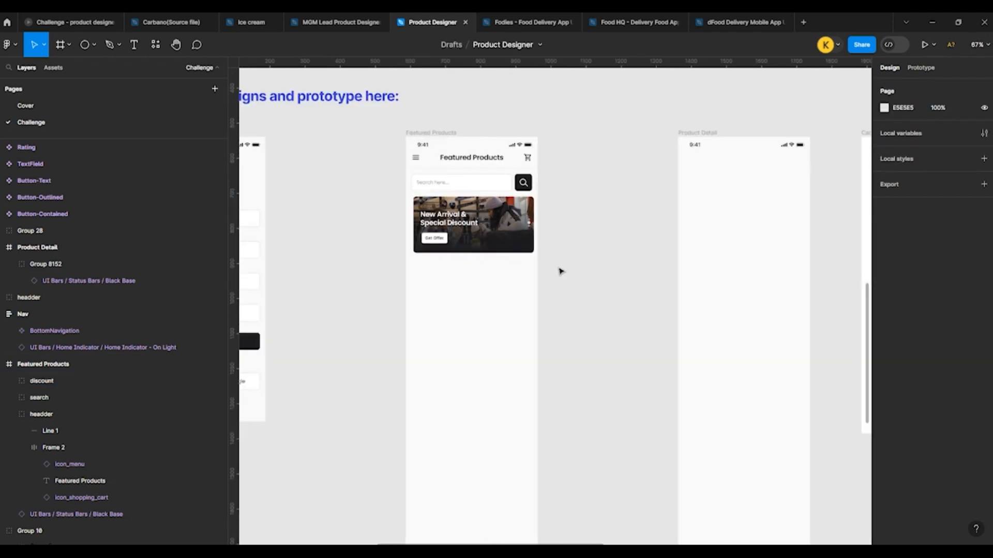
Step: Copy the banner's headline text to the empty area below the banner and set the copy's fill to 1C1B1F
scroll(514, 296, "up", 3)
double_click(397, 173)
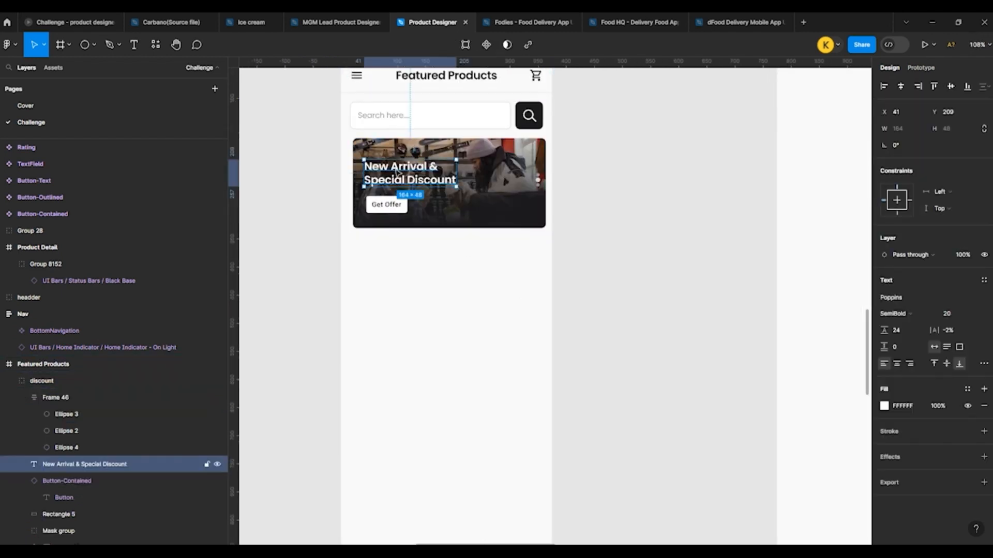
left_click(421, 333)
scroll(410, 321, "up", 3)
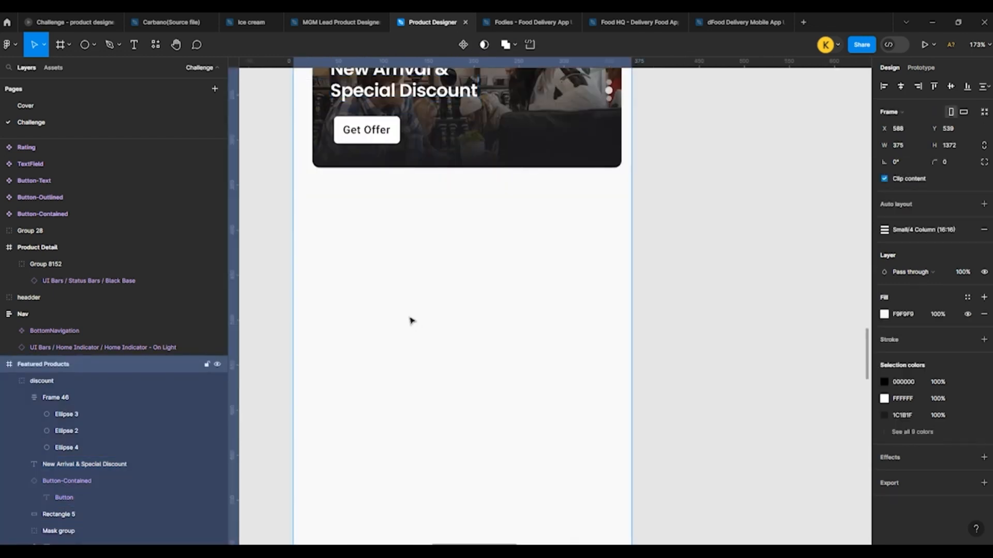
scroll(410, 321, "up", 3)
key("ctrl+v")
left_click_drag(402, 120, 391, 396)
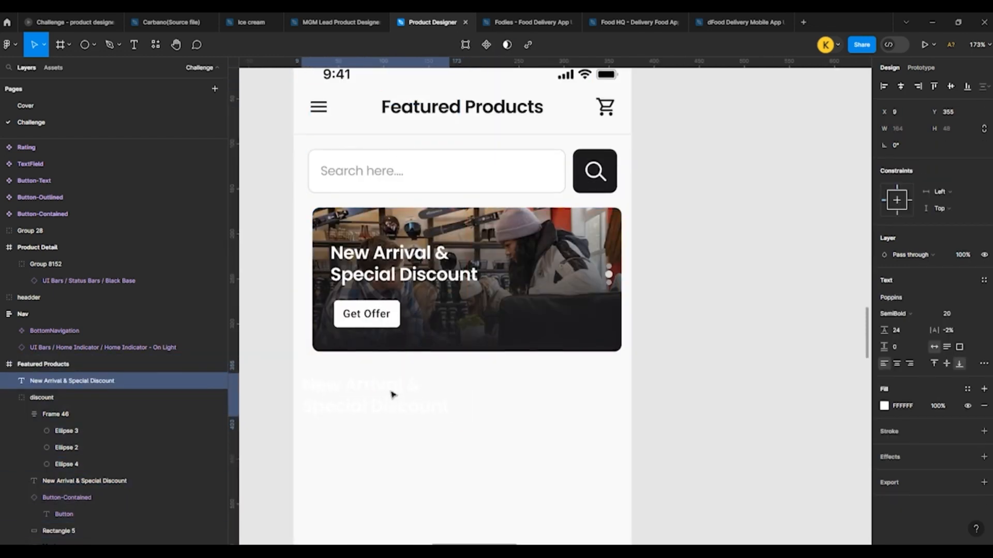
left_click(885, 406)
left_click(784, 492)
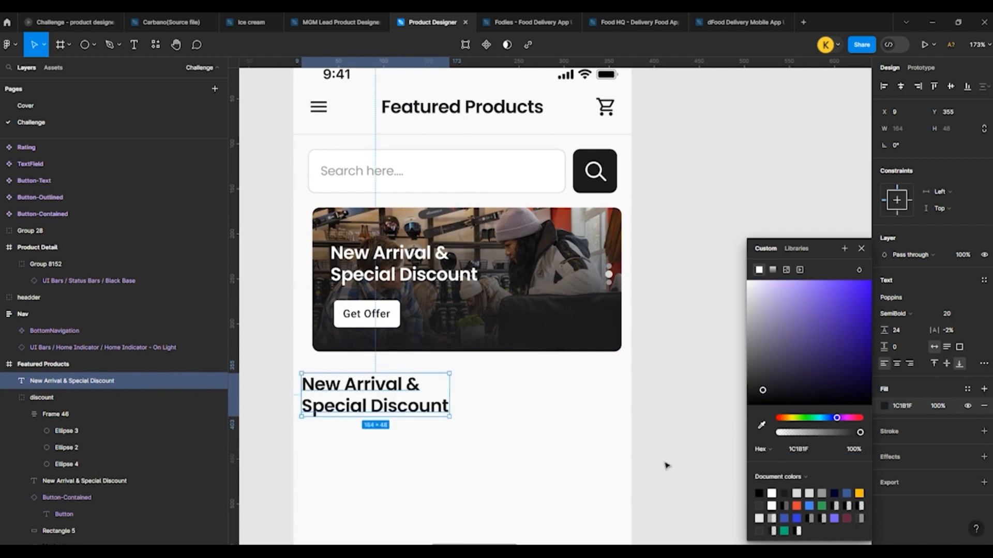
left_click(667, 466)
Step: Change the copied headline to New Collection and move it to X 21, Y 360, aligned with the banner's left edge
double_click(375, 405)
type("N")
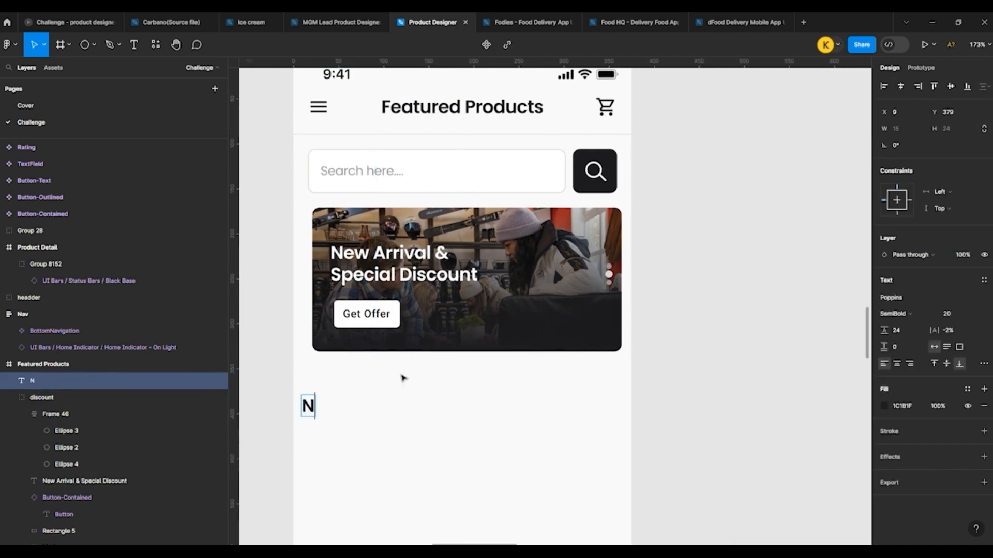
type("ew Collection")
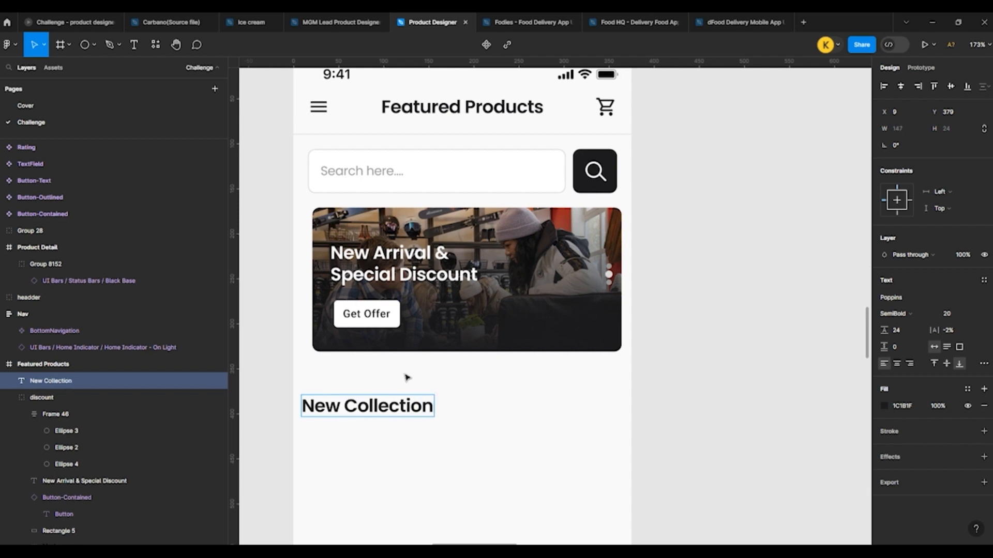
key("Escape")
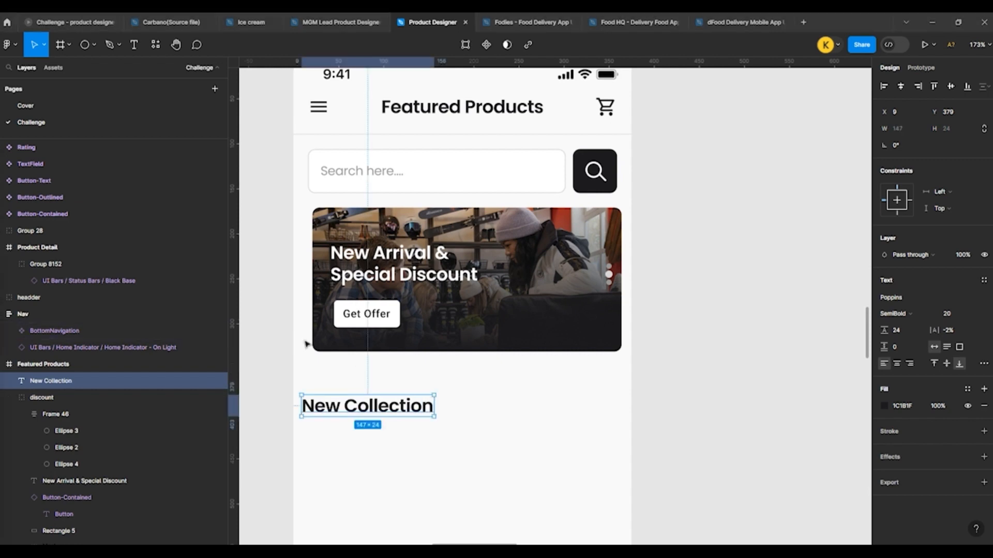
scroll(336, 362, "down", 1)
left_click_drag(359, 410, 370, 393)
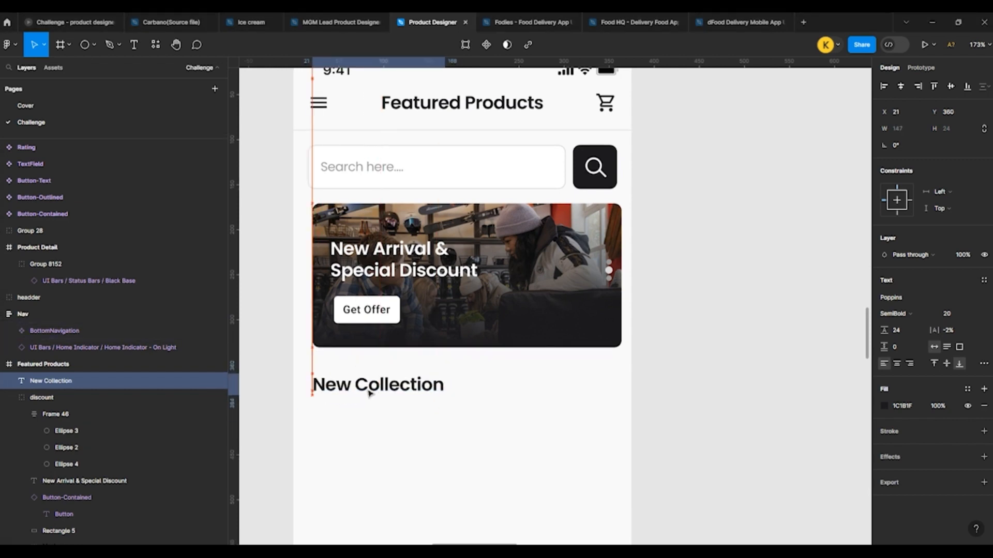
scroll(567, 416, "down", 1)
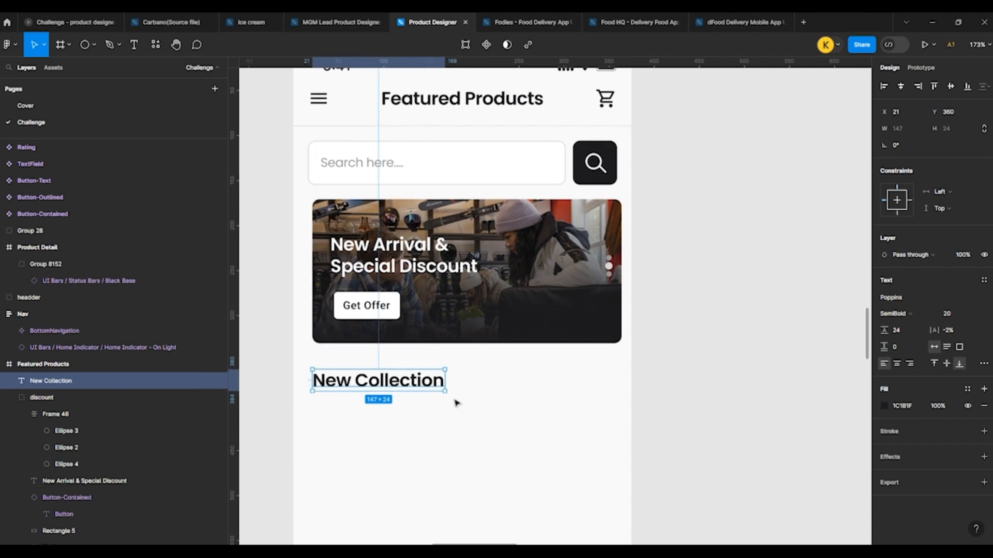
Step: Duplicate the New Collection heading at the right end of its row and make the copy right-aligned, Regular weight, size 14
left_click_drag(403, 388, 571, 386)
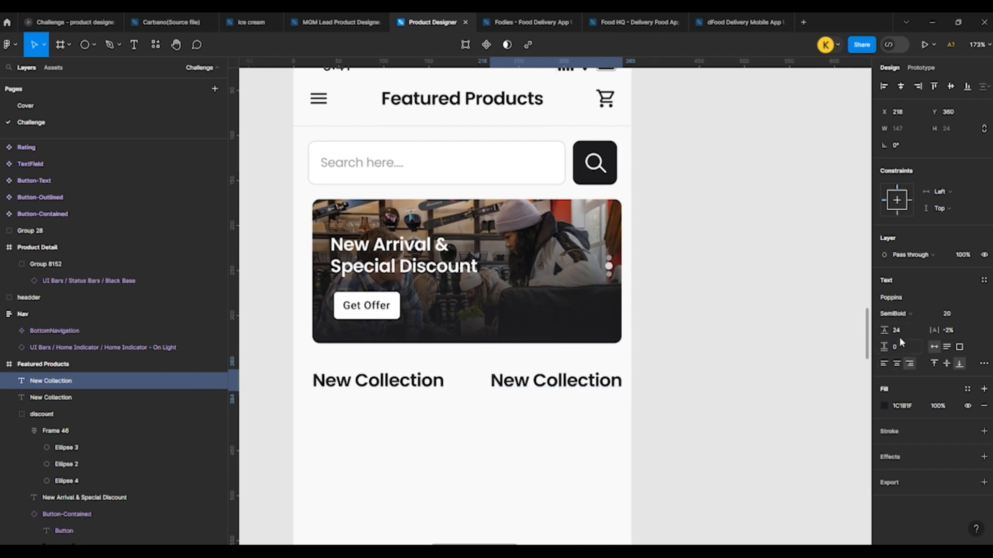
left_click(957, 314)
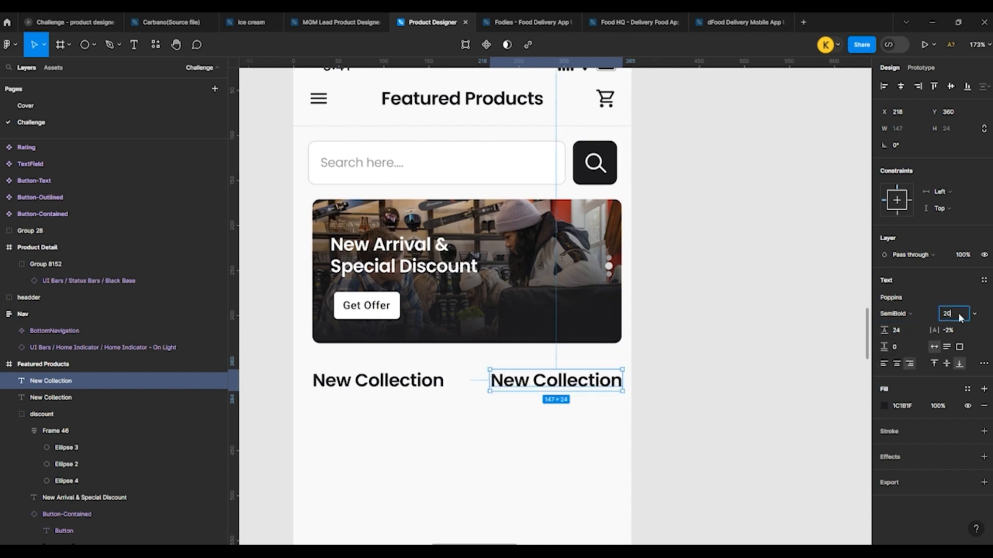
type("15")
key("Return")
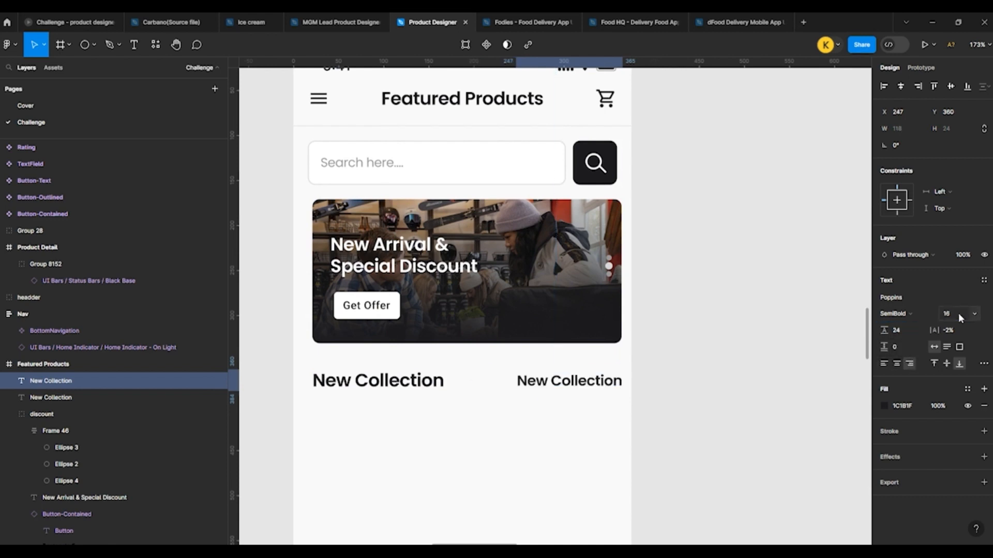
key("Down")
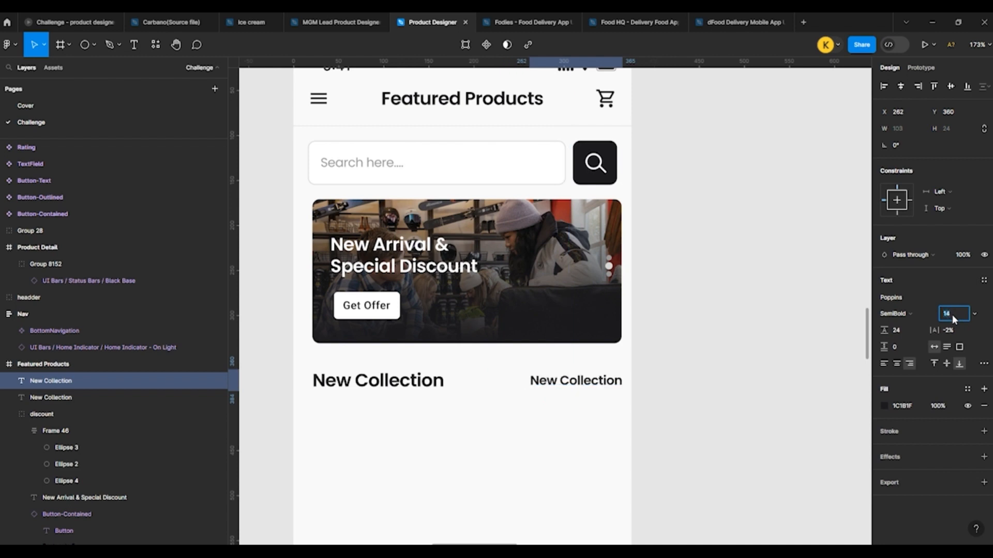
left_click(895, 314)
left_click(906, 292)
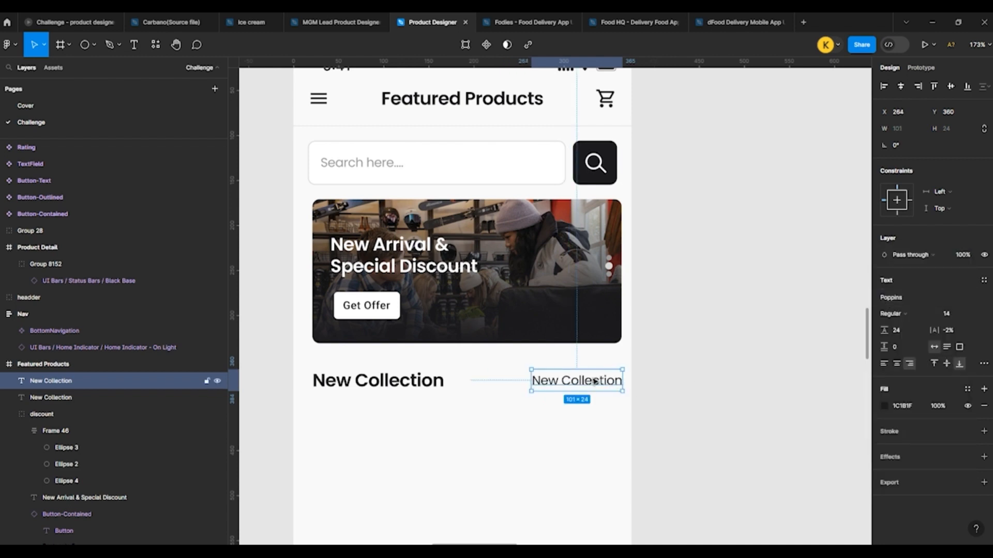
Step: Replace the text of the smaller heading copy with See All
double_click(594, 382)
type("See All")
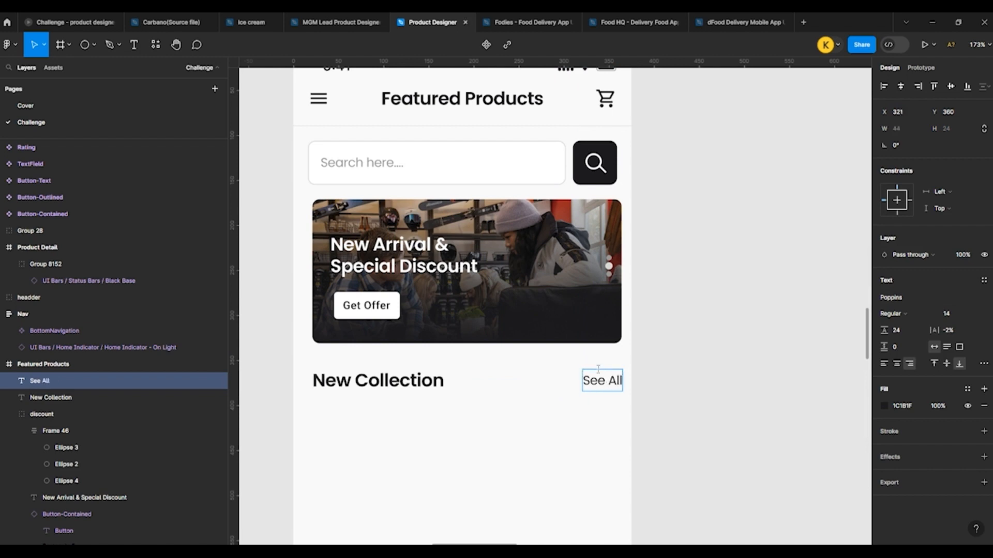
key("Escape")
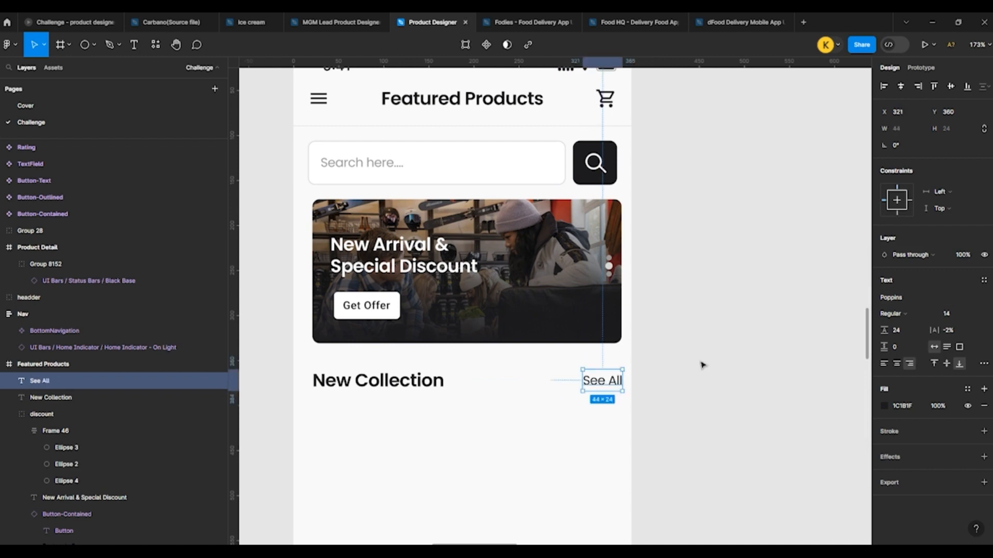
left_click(699, 364)
scroll(699, 366, "down", 1)
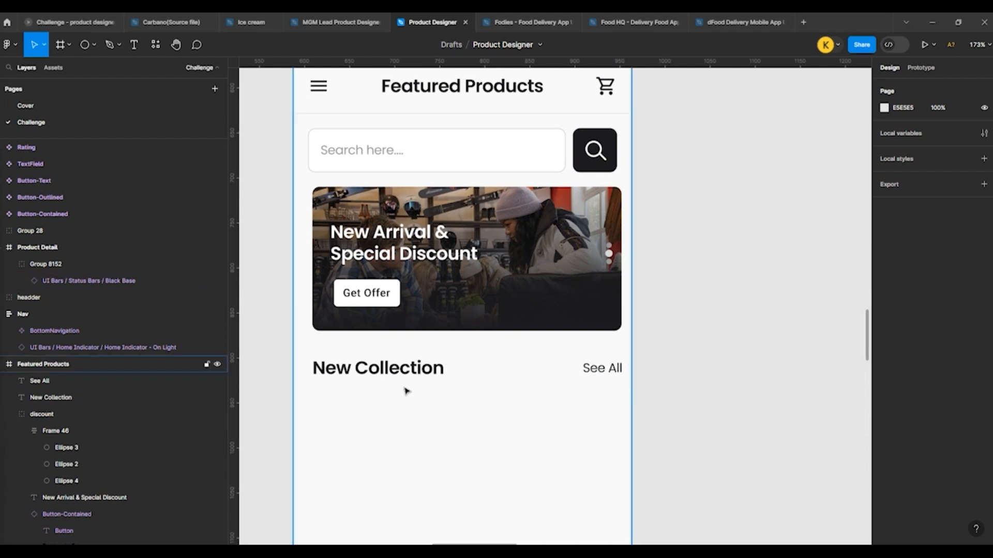
Step: Move the New Collection and See All texts together slightly down from the banner, to Y 363
left_click(385, 369)
left_click(763, 350)
scroll(576, 330, "down", 4)
scroll(401, 296, "down", 5)
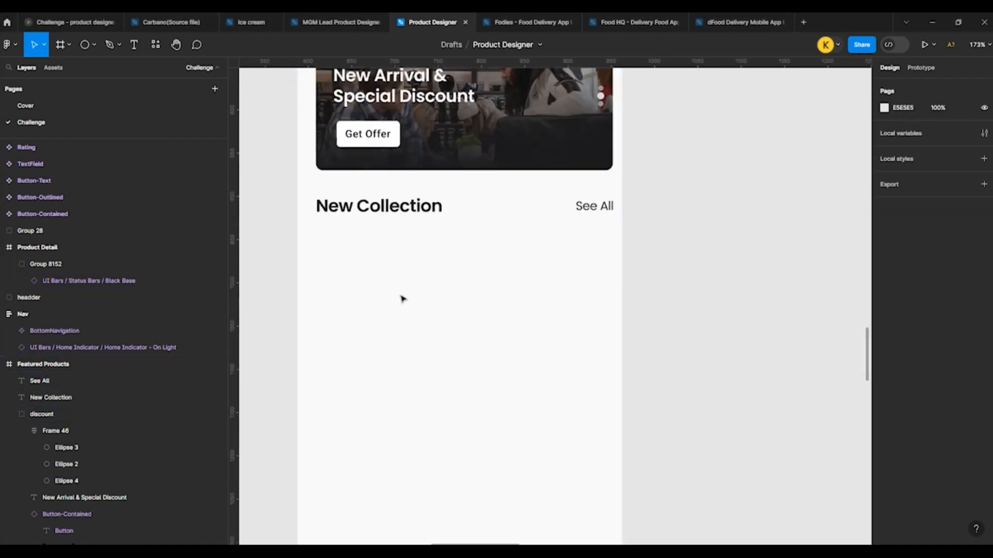
left_click(393, 246)
left_click(507, 246, "shift")
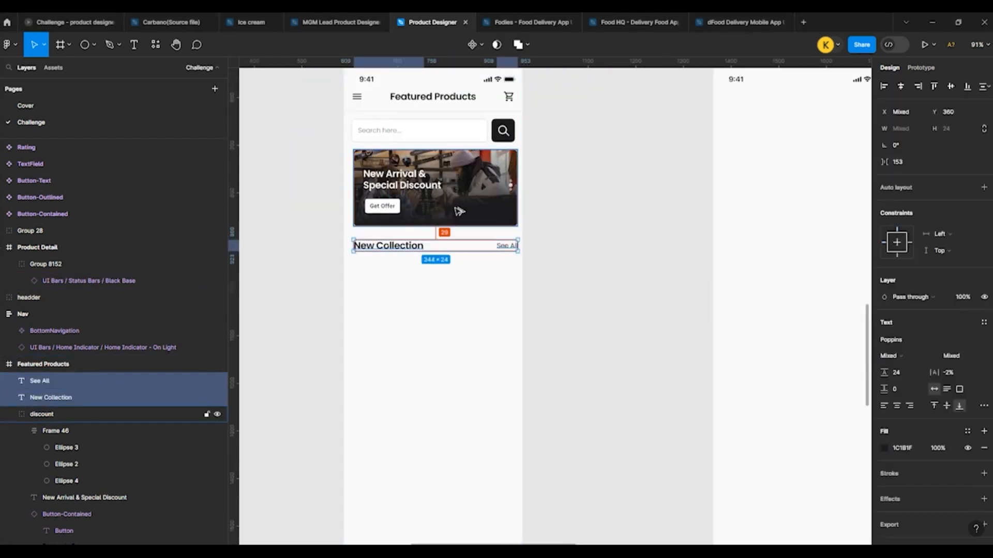
left_click_drag(458, 211, 458, 212)
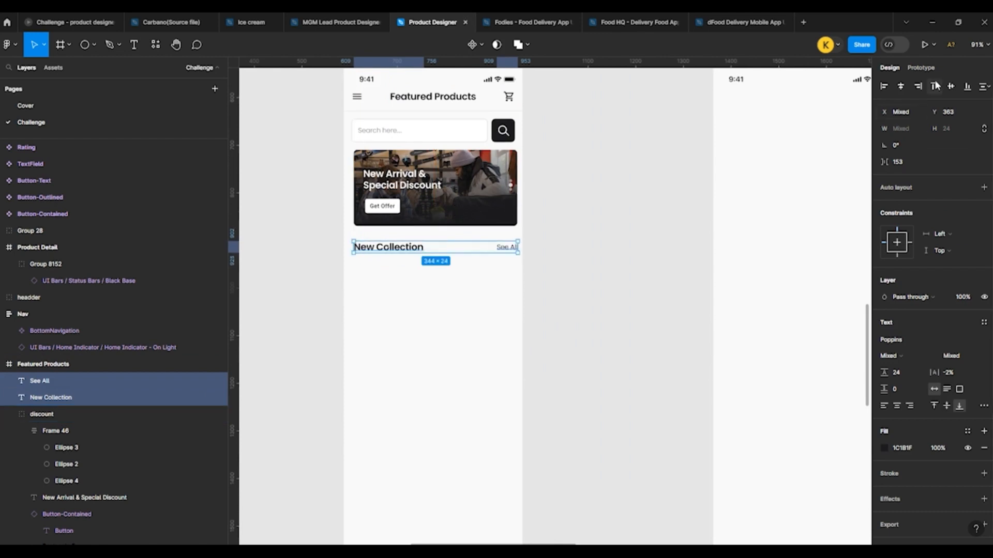
left_click(597, 280)
Step: Draw a rectangle about 154 × 99 below the New Collection heading as the base of a product card
scroll(393, 275, "up", 5)
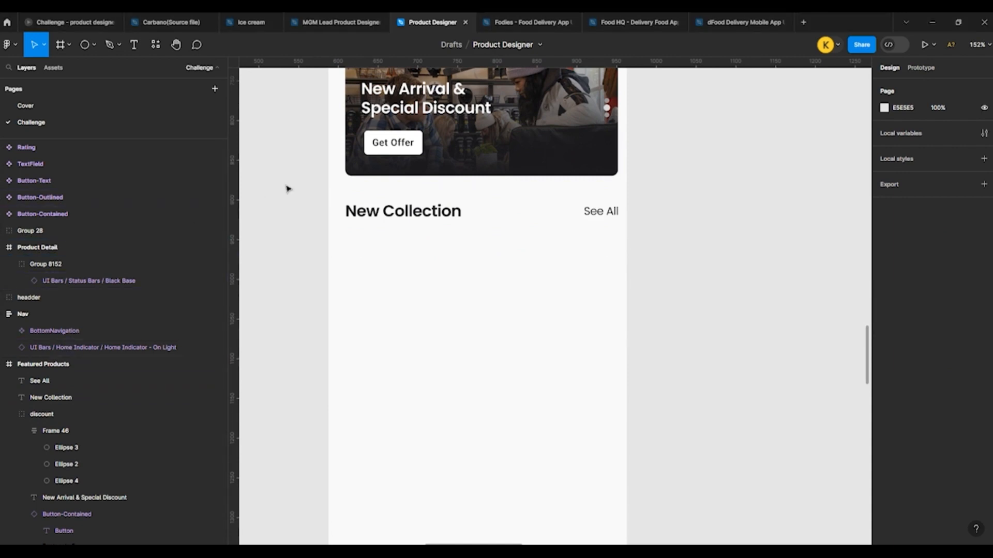
left_click(90, 46)
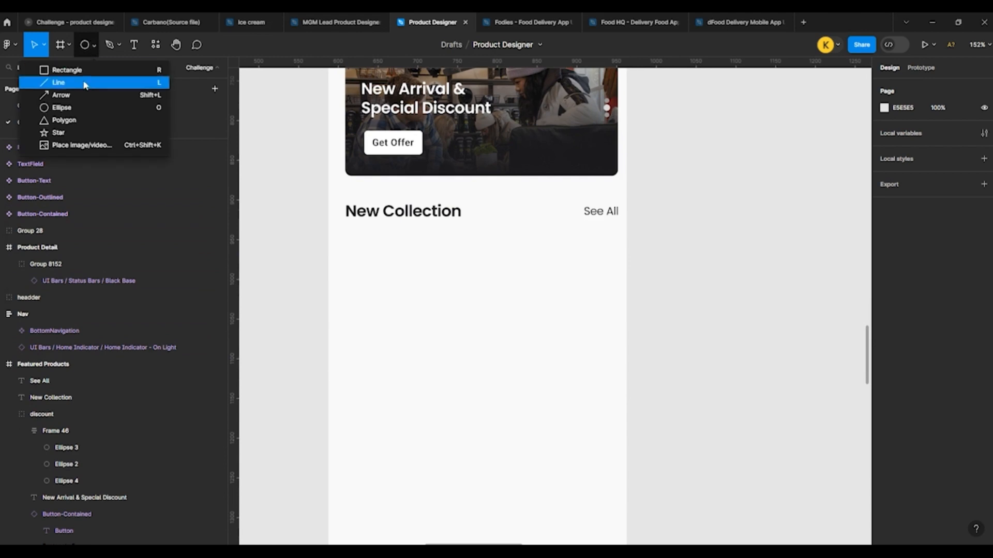
left_click(86, 69)
left_click_drag(349, 239, 471, 318)
Step: Set the card rectangle's width to 164 and height to 139, and round its corners with a radius of 8
left_click(913, 133)
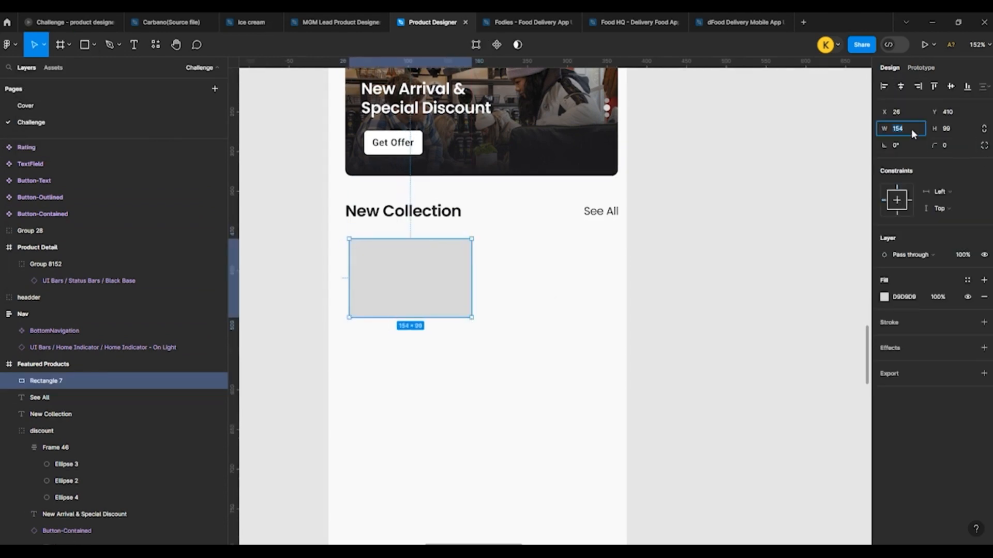
type("164")
key("Return")
left_click(947, 132)
key("shift+Up")
key("shift+Up")
key("shift+Up")
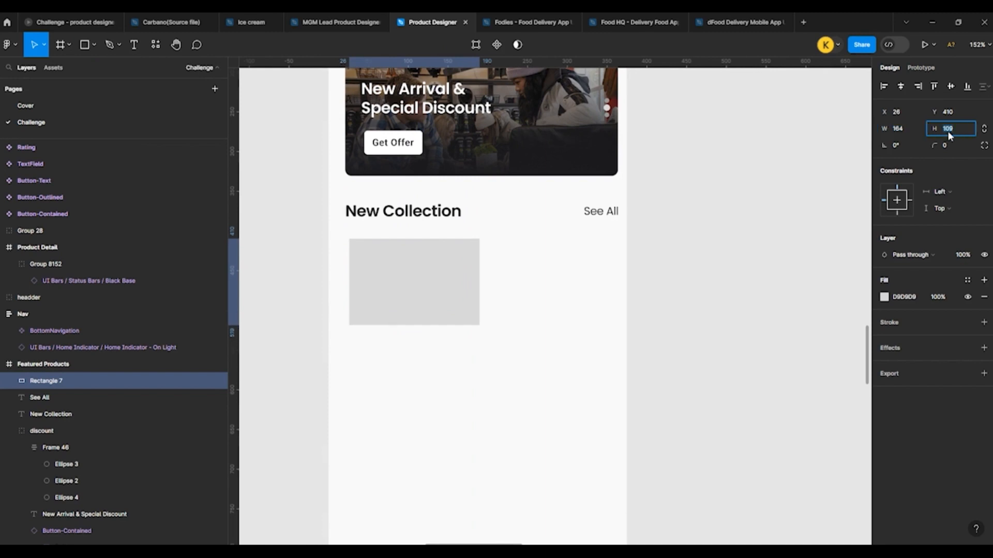
key("shift+Up")
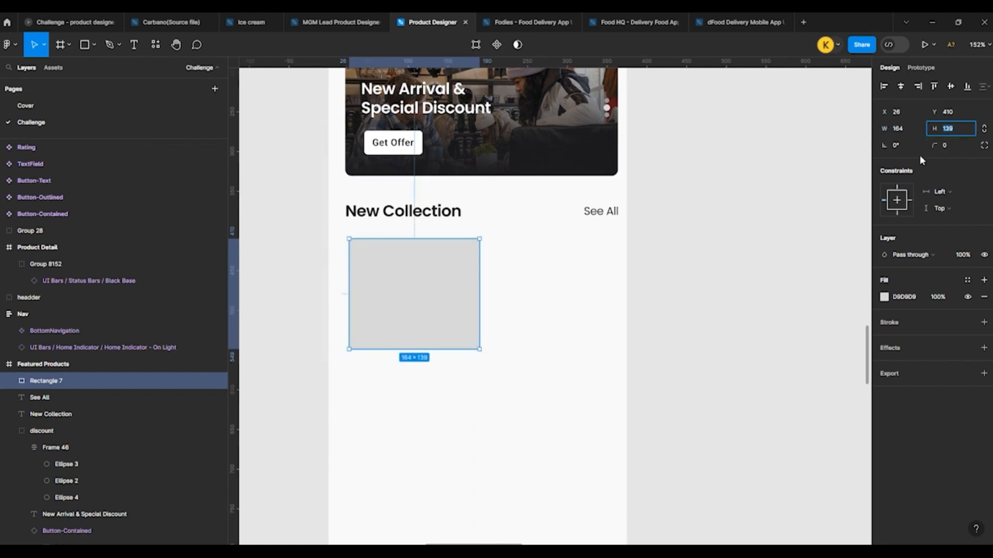
left_click(946, 147)
type("8")
key("Return")
left_click(745, 280)
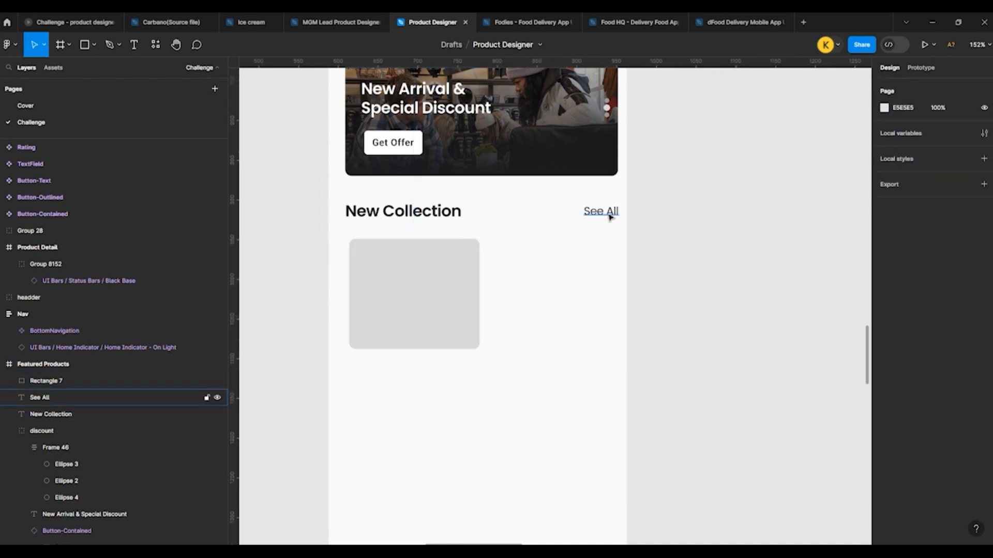
Step: Place a copy of See All in front of the card rectangle and wrap it in an auto layout frame filled with FFFFFF
left_click_drag(609, 212, 401, 262)
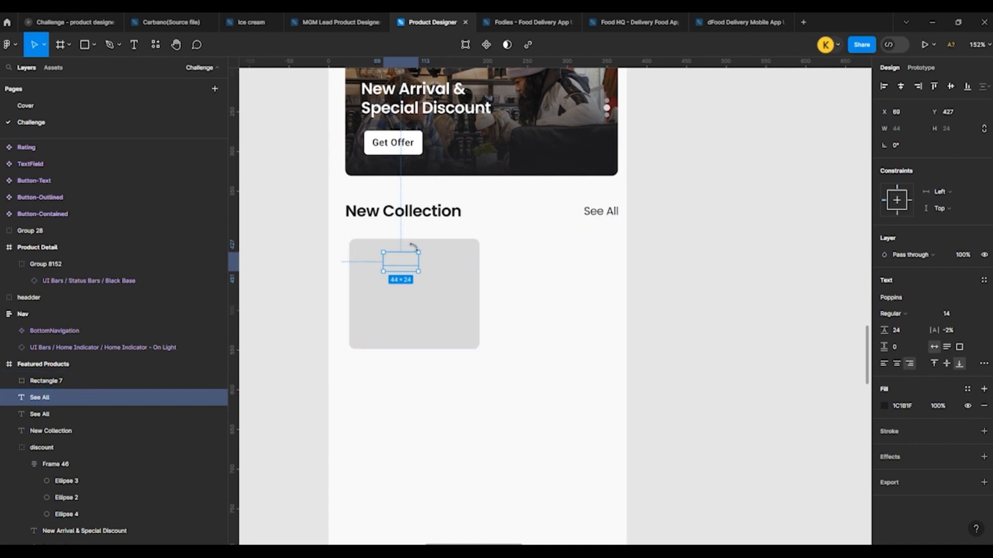
key("ctrl+]")
key("shift+a")
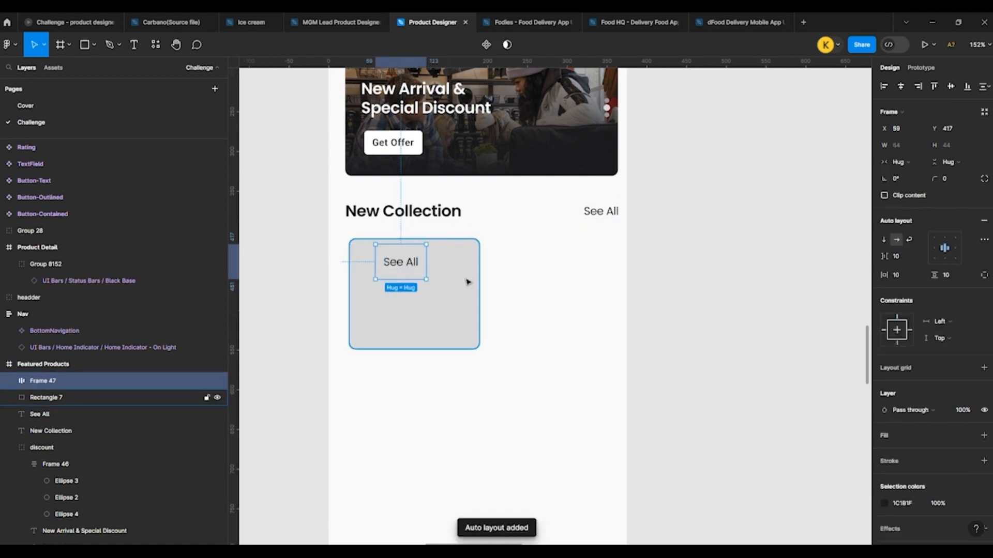
left_click(984, 435)
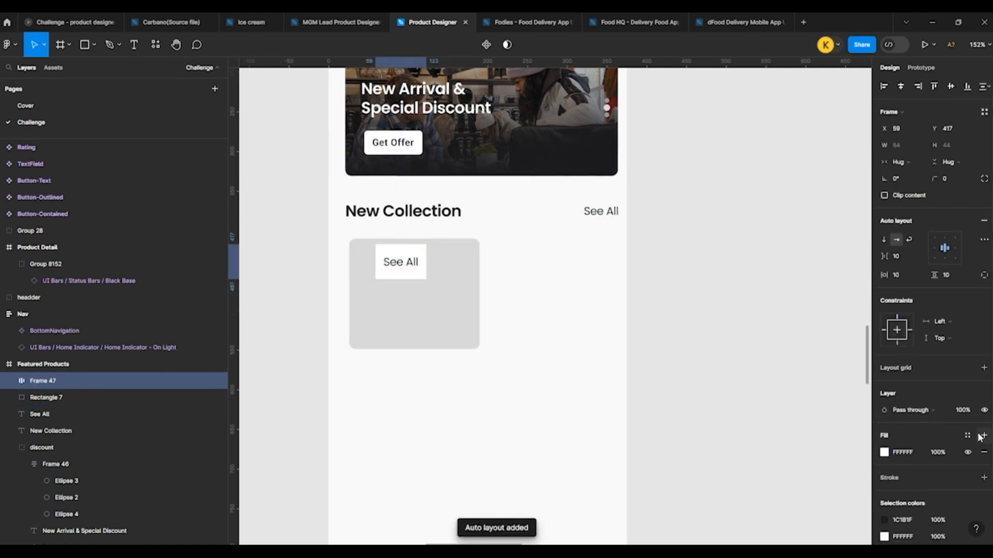
Step: Change the text inside the white auto layout frame on the card to 20% OFF
scroll(409, 270, "up", 5)
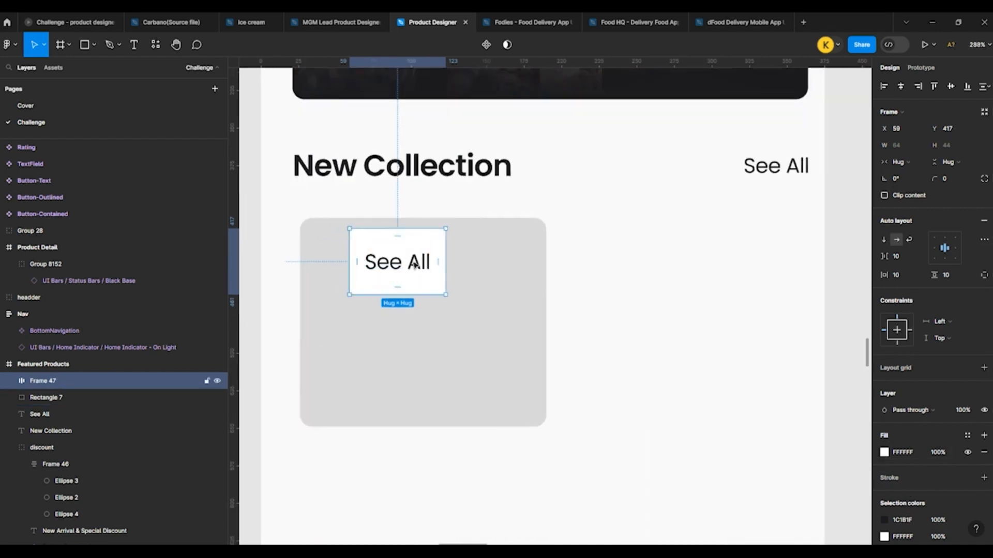
double_click(381, 262)
double_click(381, 263)
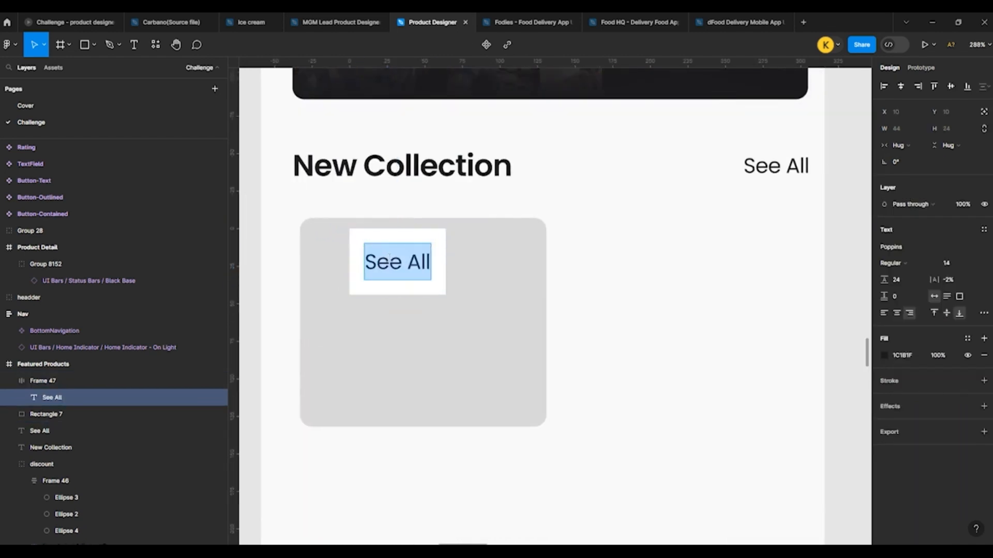
type("20")
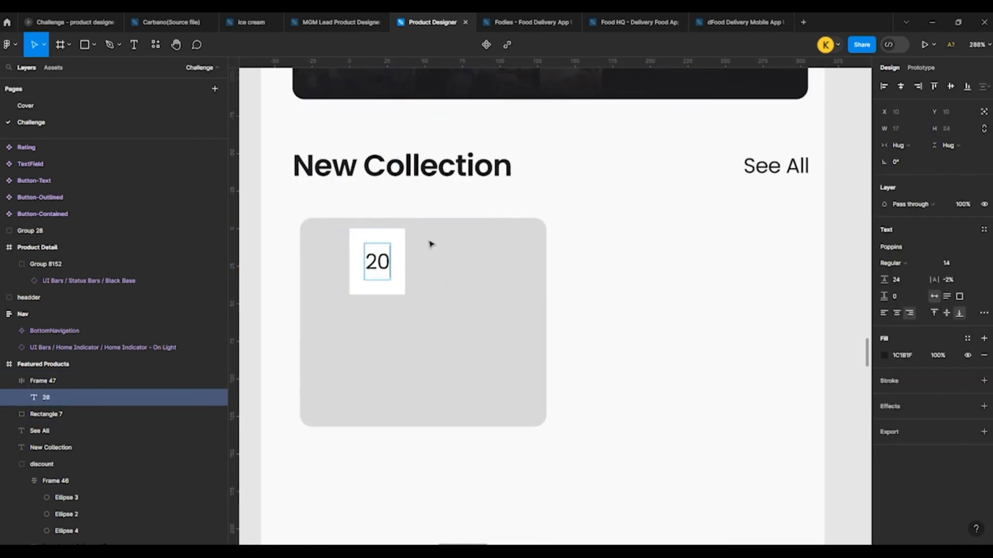
type("%")
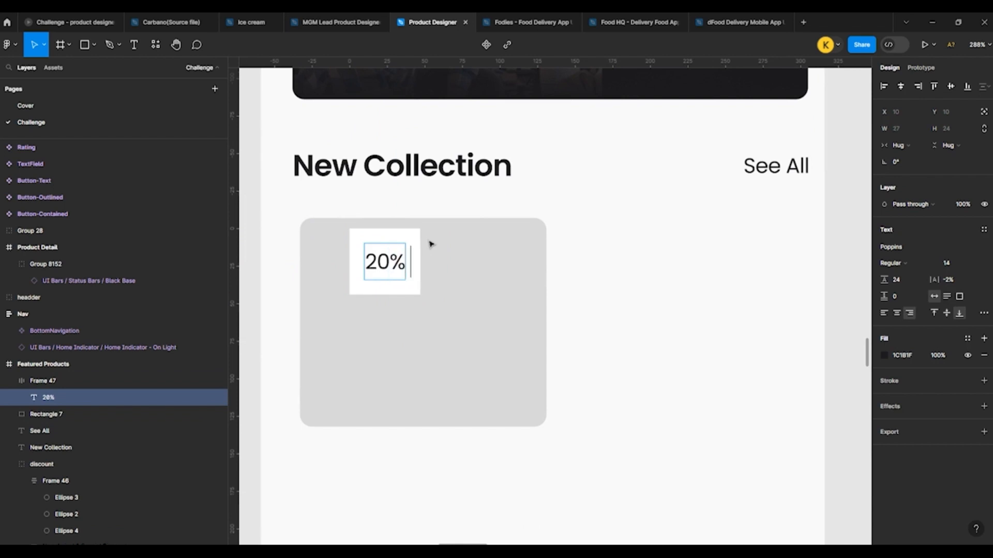
type(" OFF")
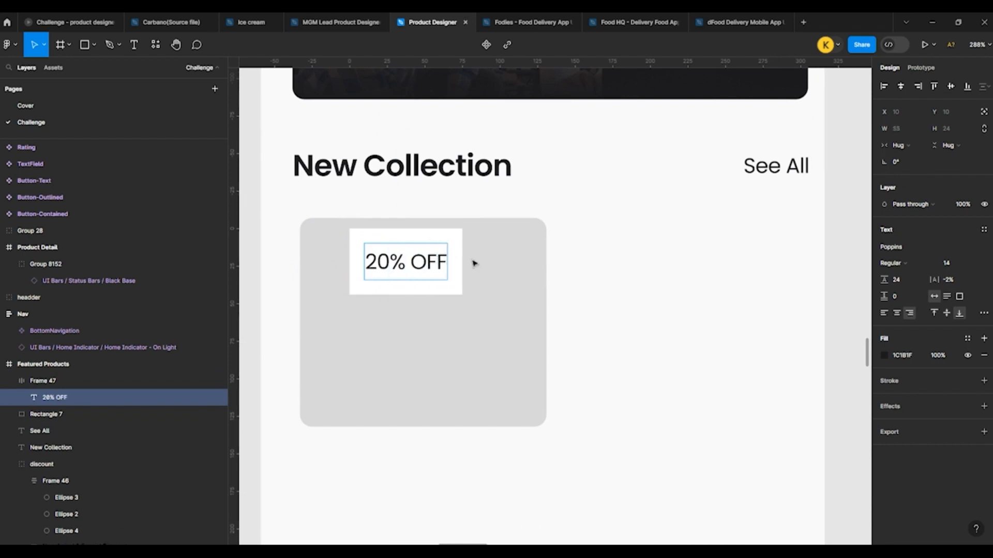
key("Escape")
key("Escape")
left_click(416, 266)
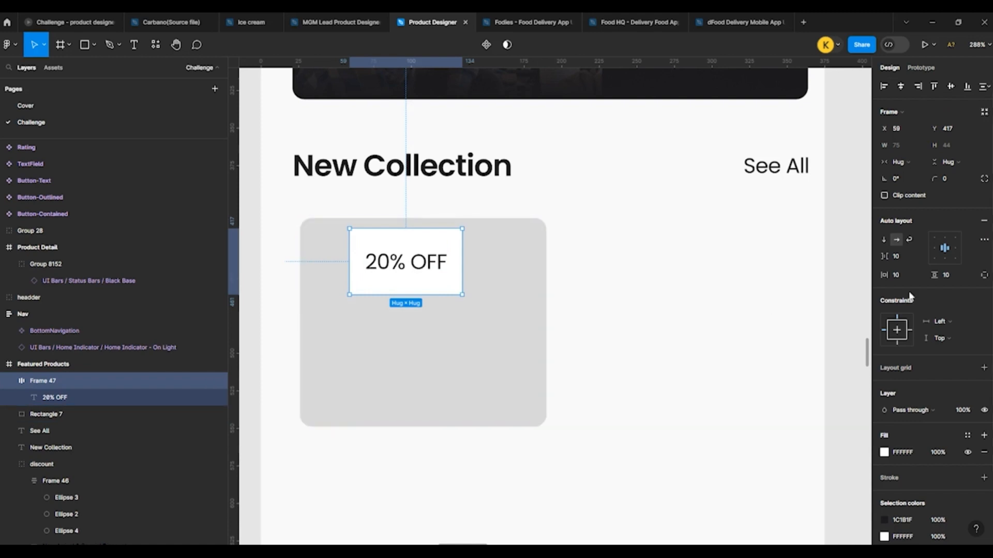
Step: Set the 20% OFF tag's horizontal padding to 8 and vertical padding to 2
left_click(908, 275)
key("Down")
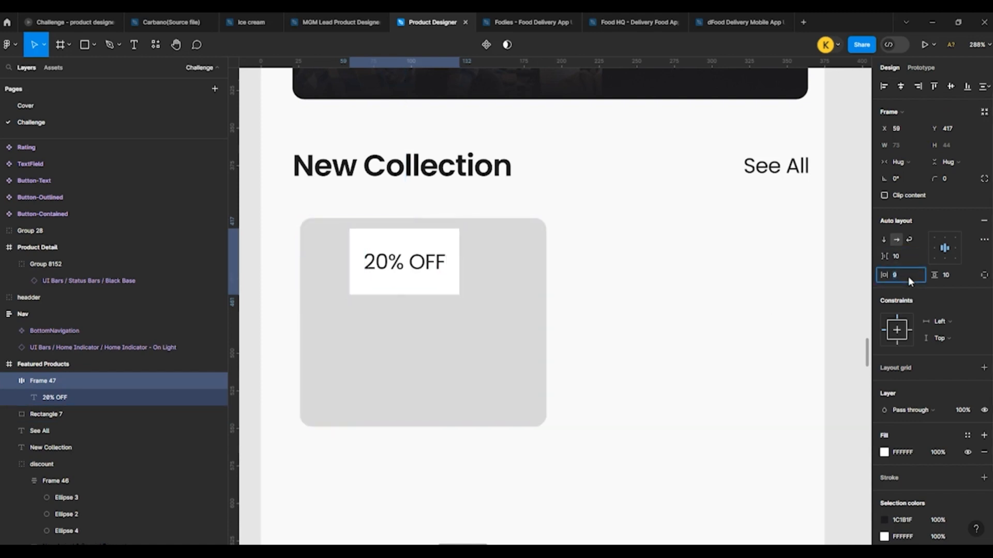
key("Down")
key("Down")
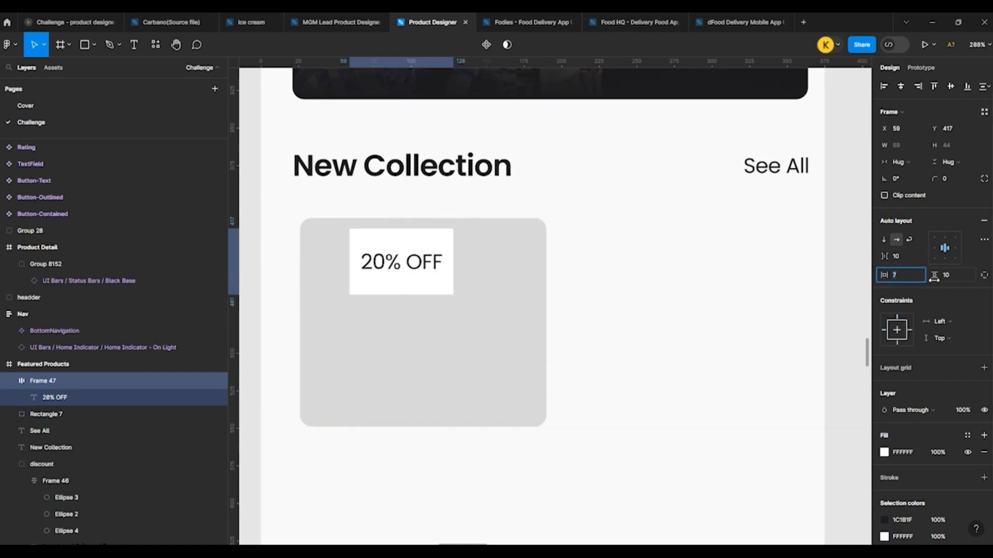
key("Up")
left_click(952, 275)
key("Down")
key("Down")
key("Down")
key("Down")
key("Down")
key("Down")
key("Down")
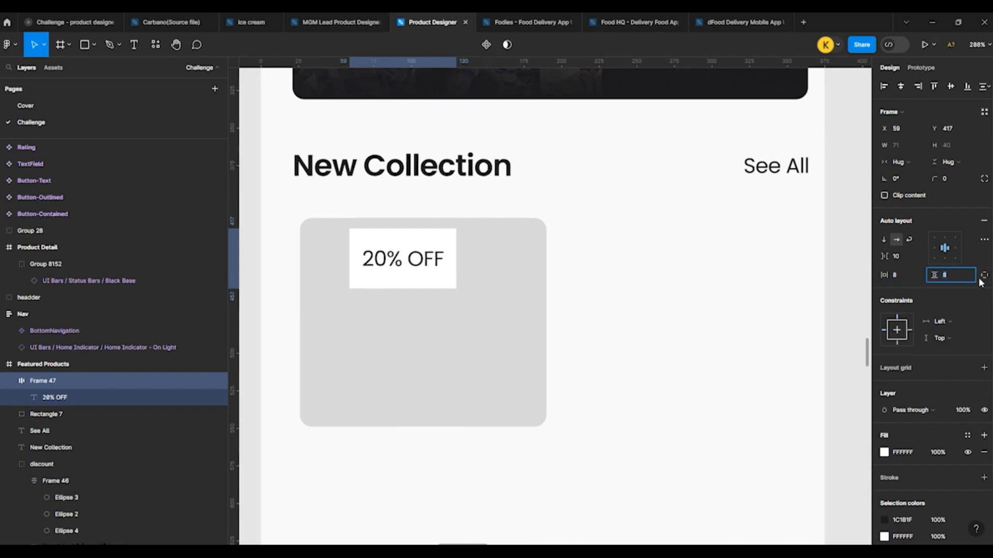
key("Down")
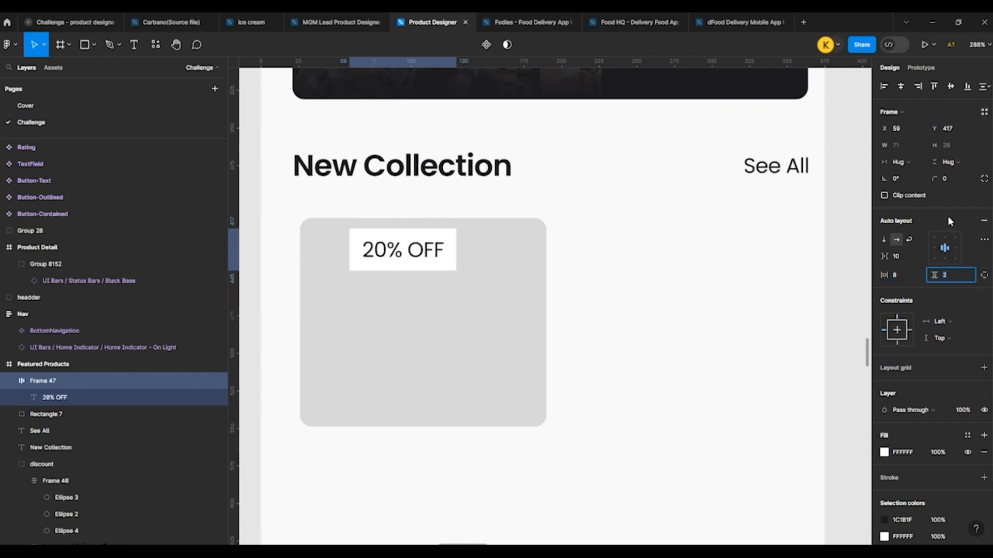
key("Escape")
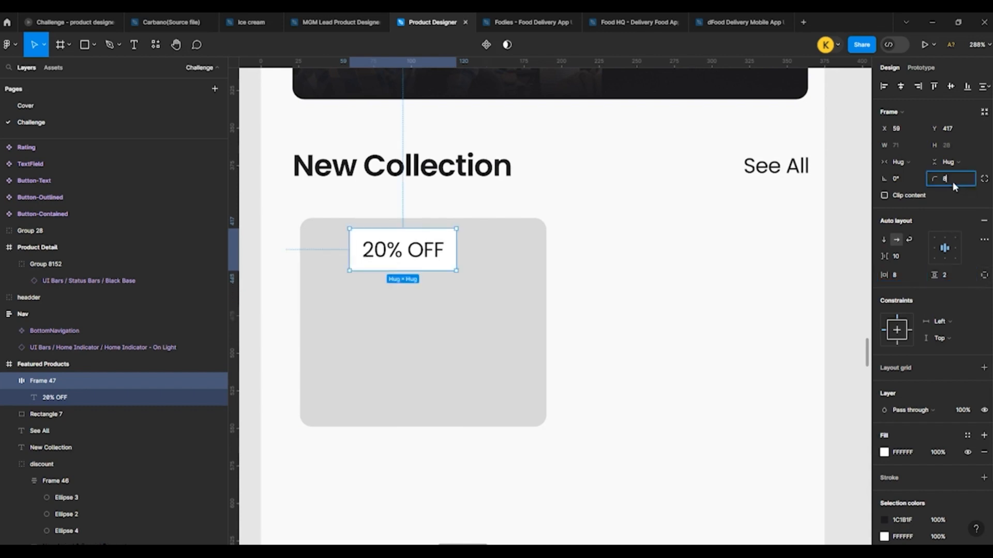
Step: Round the 20% OFF tag's corners with a radius of 4 and move it into the card's upper-left corner
key("Return")
left_click(715, 275)
left_click(417, 257)
type("4")
key("Return")
left_click_drag(388, 248, 354, 255)
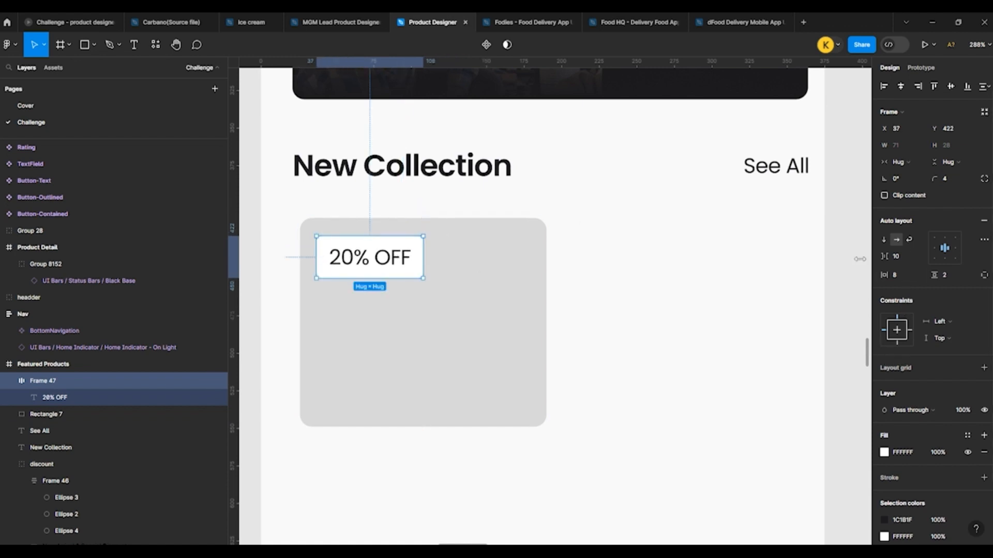
Step: Reduce the 20% OFF text to font size 12 and reposition the tag at about X 38, Y 419
left_click(104, 397)
left_click(960, 265)
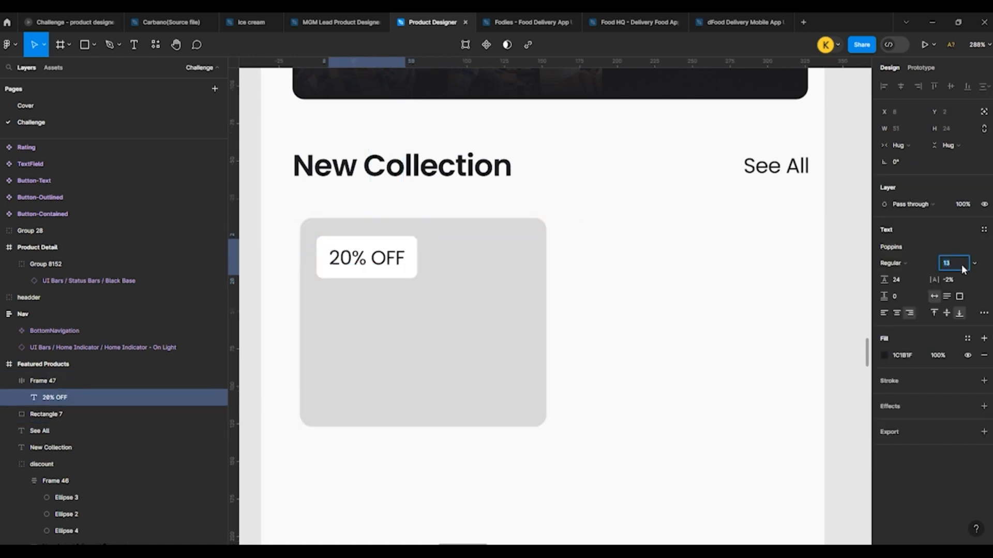
key("Down")
left_click(654, 293)
left_click_drag(358, 259, 359, 255)
Step: Set the 20% OFF tag's vertical padding to 0
left_click(911, 279)
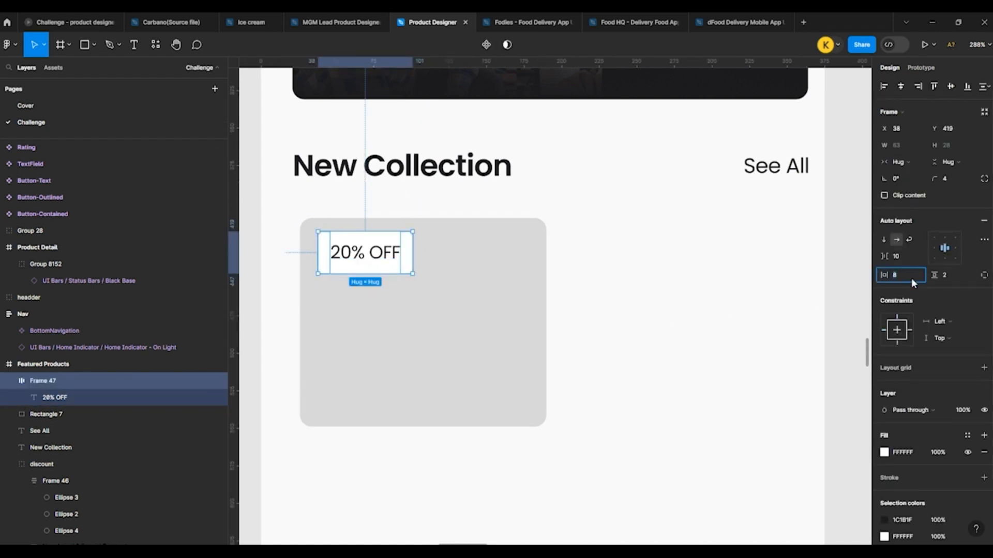
left_click(950, 278)
key("Down")
key("Down")
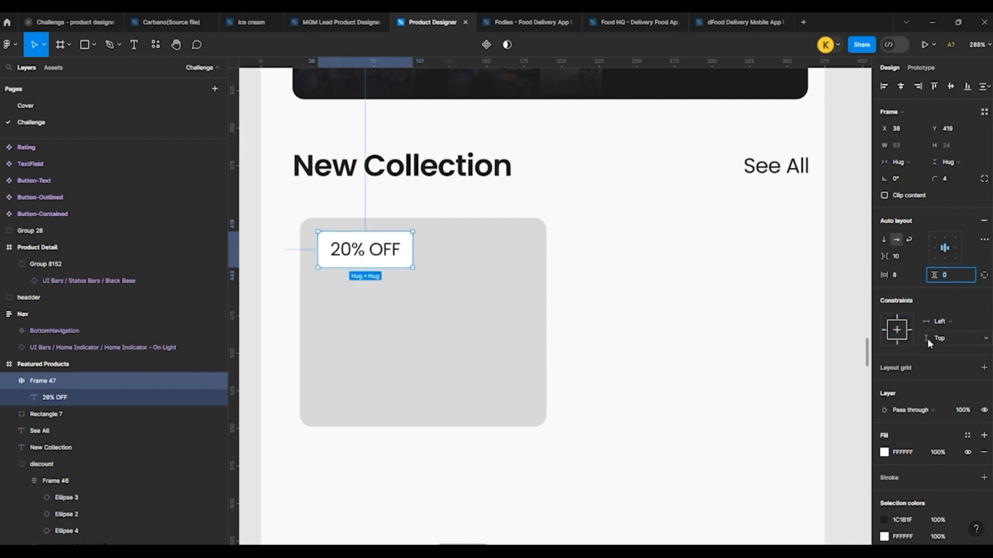
Step: Fill the 20% OFF tag with the Gray 3 library colour
scroll(939, 405, "down", 3)
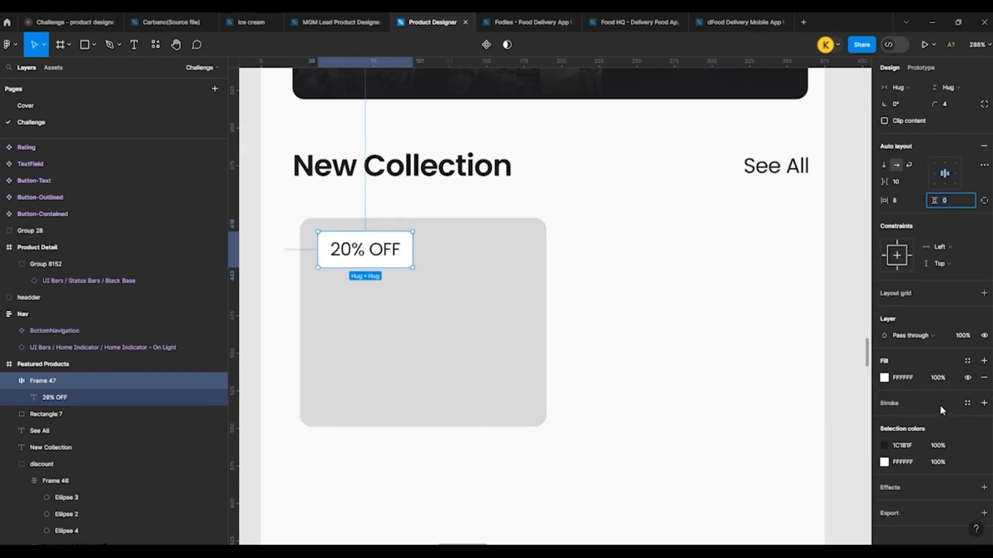
left_click(967, 359)
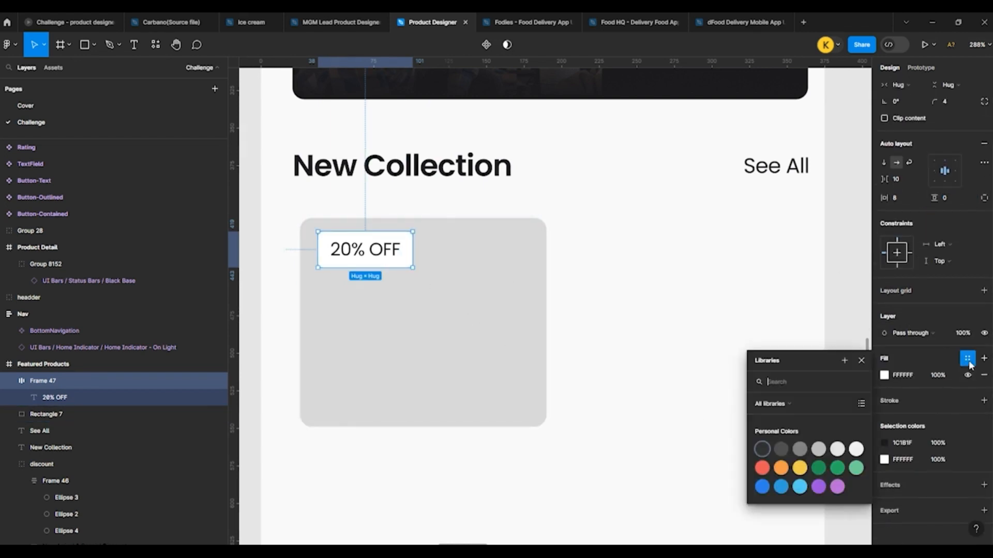
left_click(801, 451)
left_click(713, 387)
Step: Change the fill of the 20% OFF text inside the tag to white
double_click(400, 251)
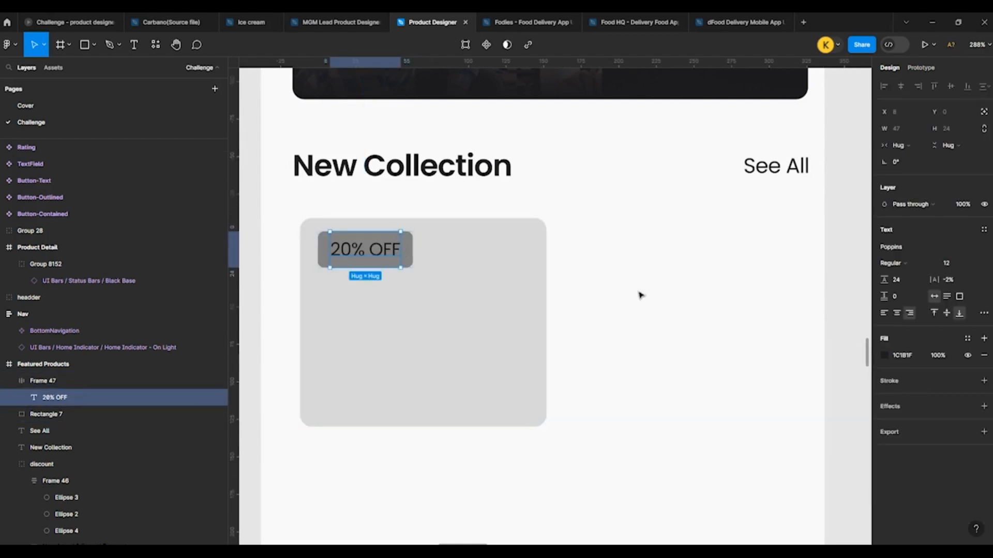
key("Escape")
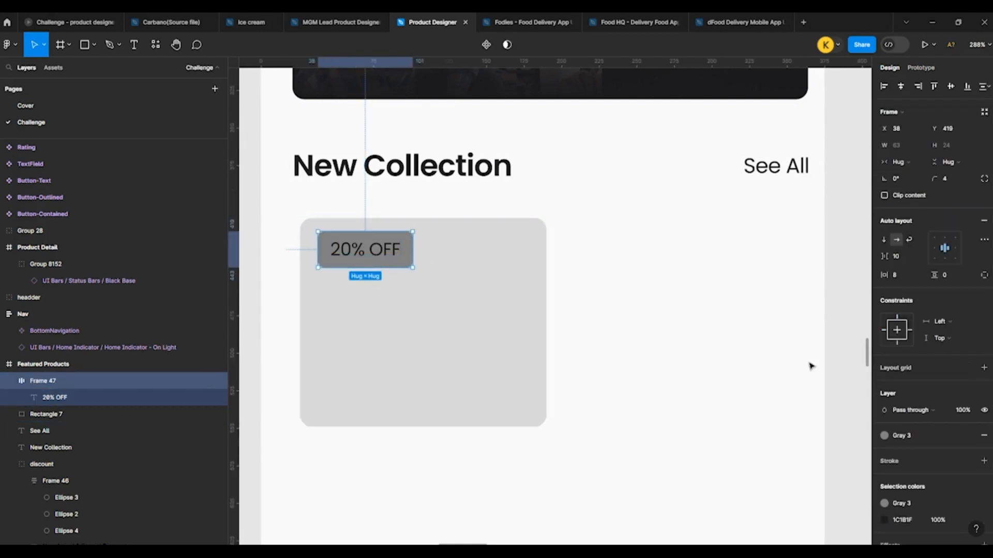
key("Return")
left_click(883, 355)
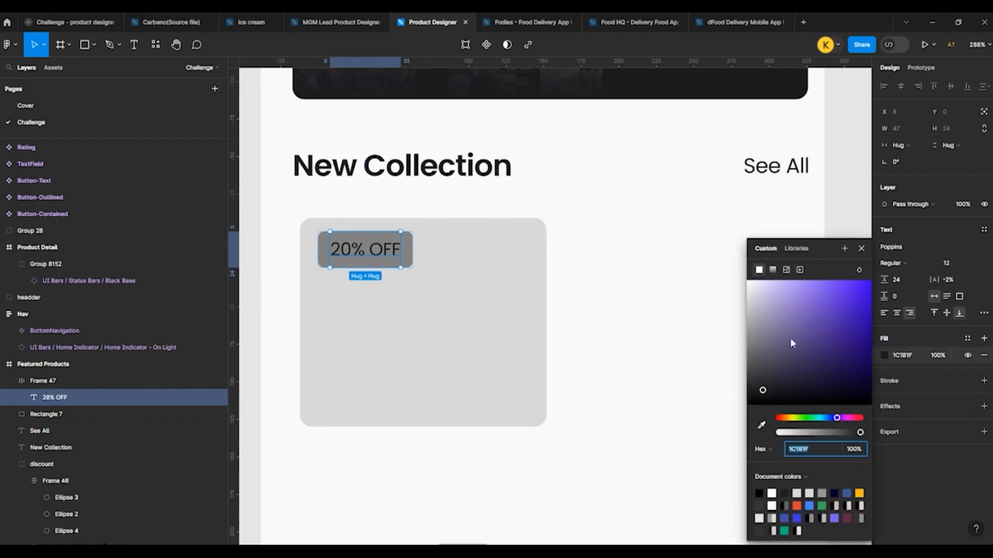
left_click_drag(791, 342, 739, 276)
left_click(616, 321)
Step: Copy the icon_favorite heart from the supplied icon set
scroll(334, 220, "down", 2)
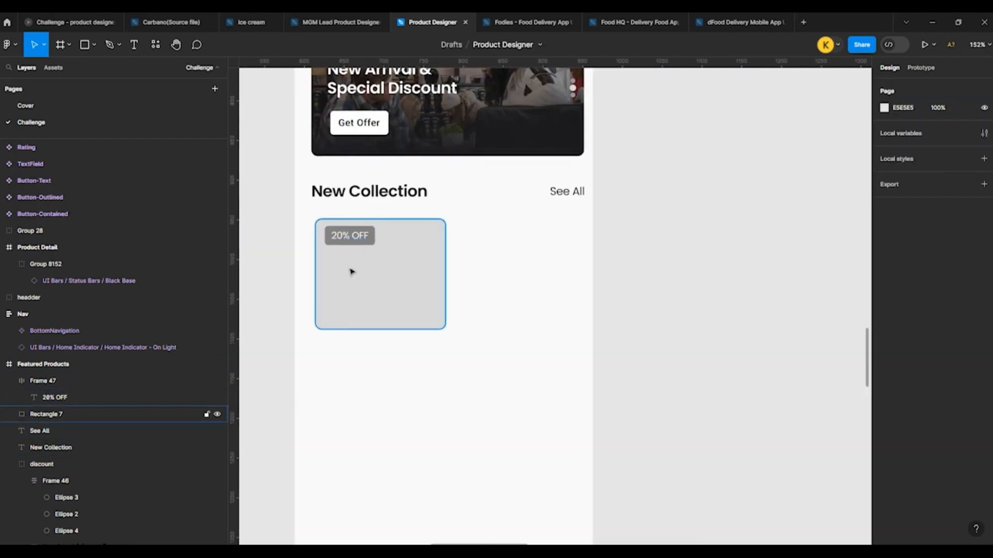
scroll(335, 329, "up", 2)
scroll(352, 337, "down", 5)
scroll(543, 240, "up", 4)
scroll(542, 240, "up", 3)
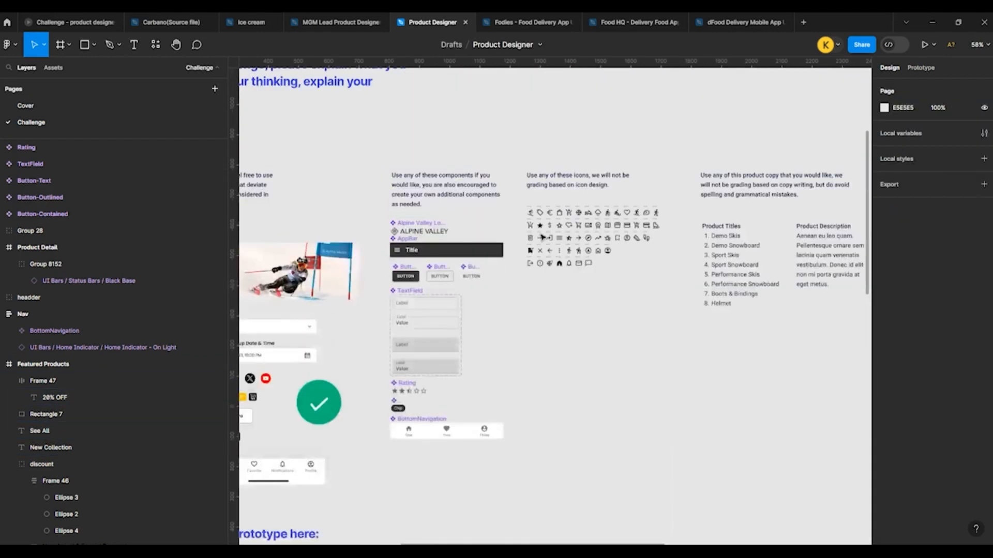
scroll(669, 313, "up", 6)
scroll(437, 203, "down", 3)
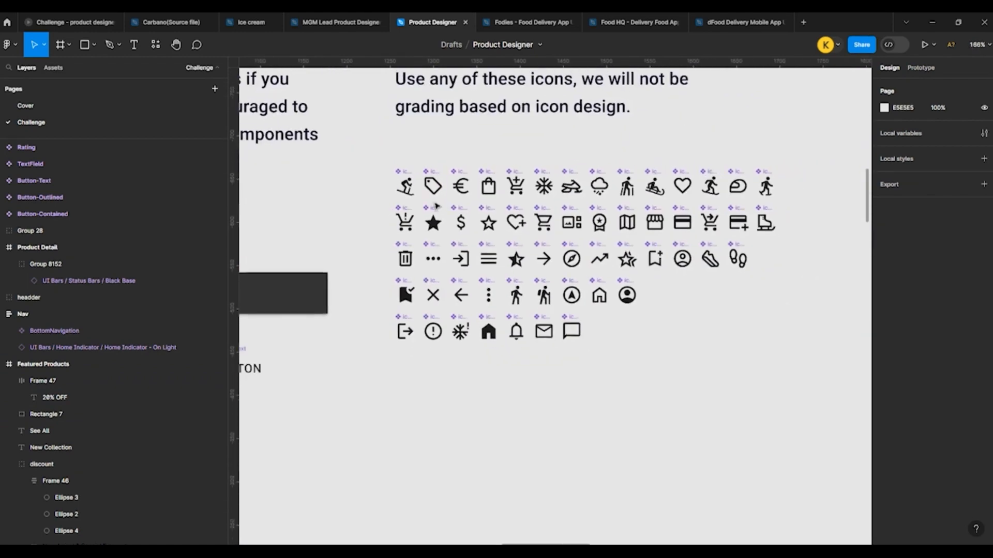
left_click(682, 179)
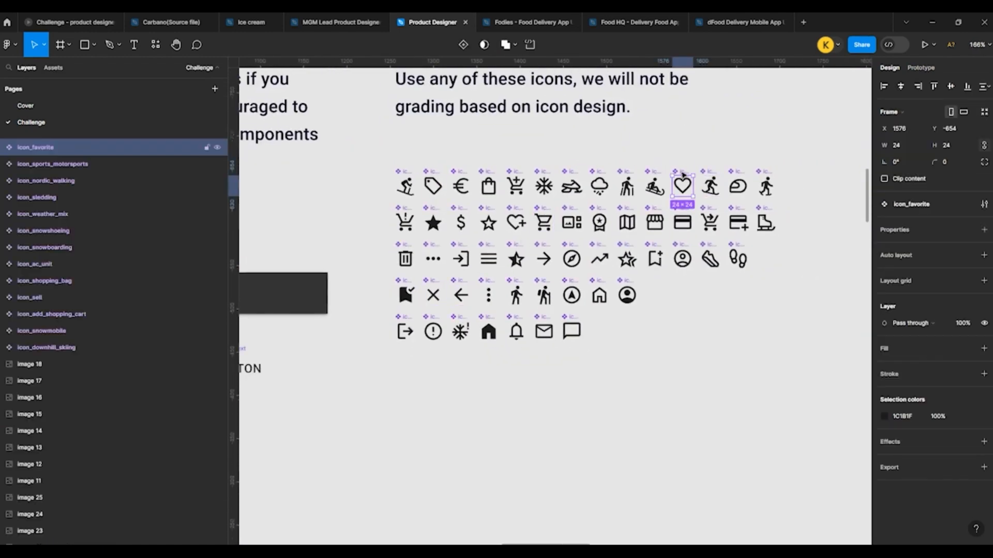
Step: Paste the heart icon onto the product card and place it in the card's upper-right corner at about X 156, Y 421
scroll(563, 323, "down", 10)
scroll(564, 312, "up", 10)
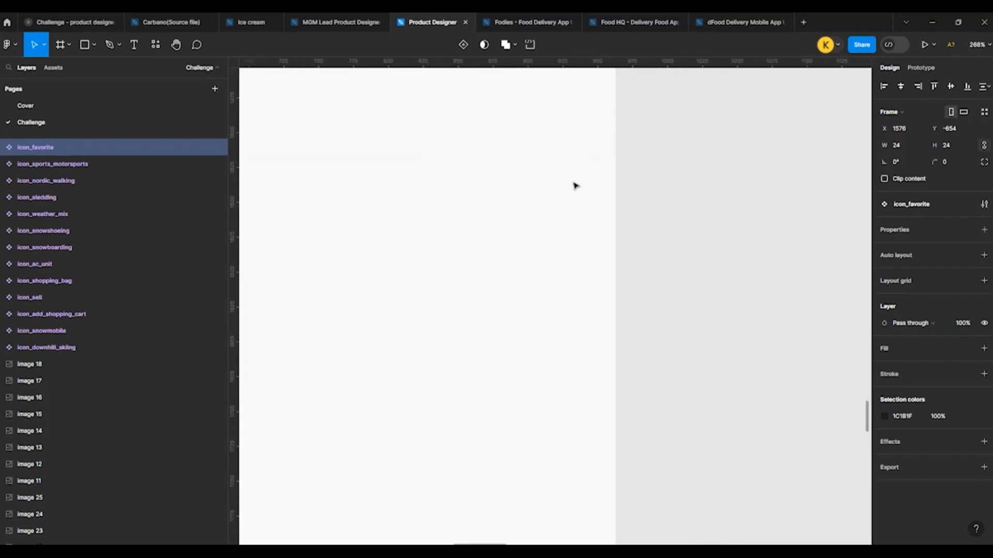
scroll(580, 336, "down", 6)
scroll(535, 280, "up", 4)
scroll(535, 279, "up", 3)
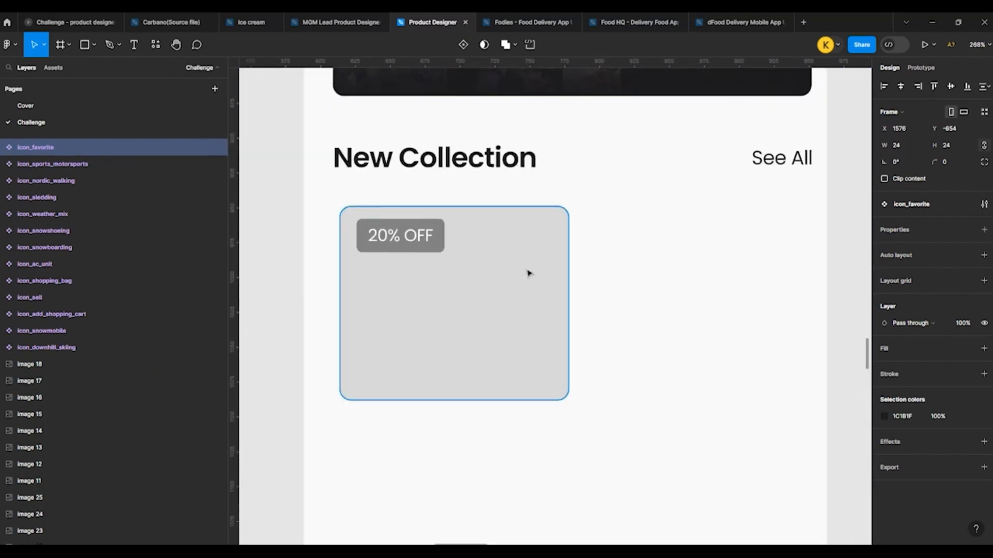
left_click(527, 273)
key("ctrl+v")
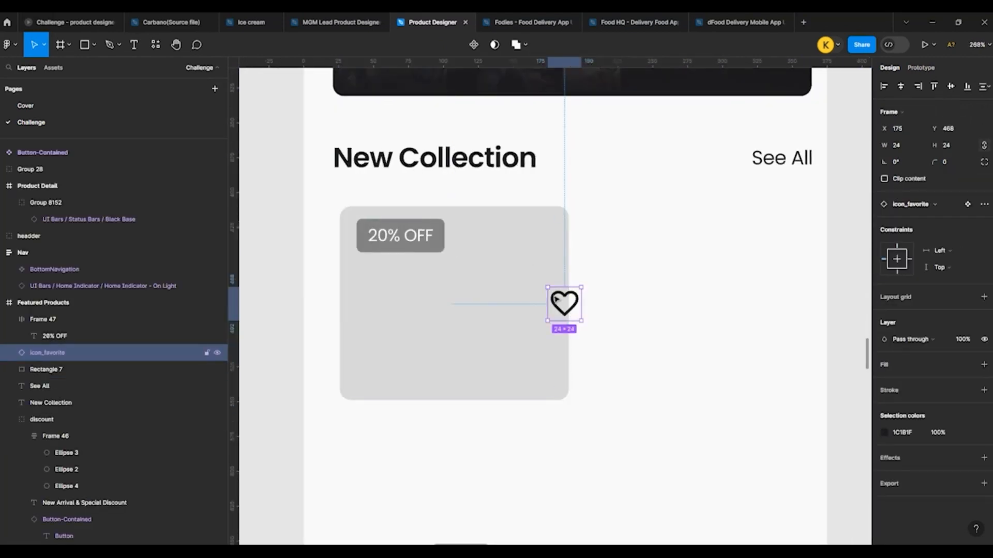
left_click_drag(557, 298, 530, 232)
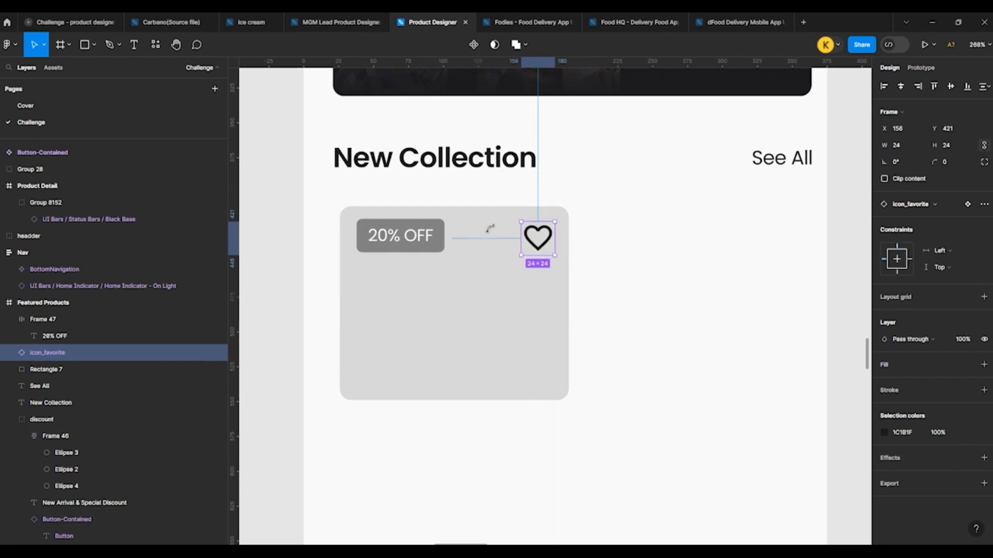
Step: Nudge the 20% OFF tag down and align it with the heart icon on their vertical centres
left_click(412, 229, "shift")
left_click(753, 244)
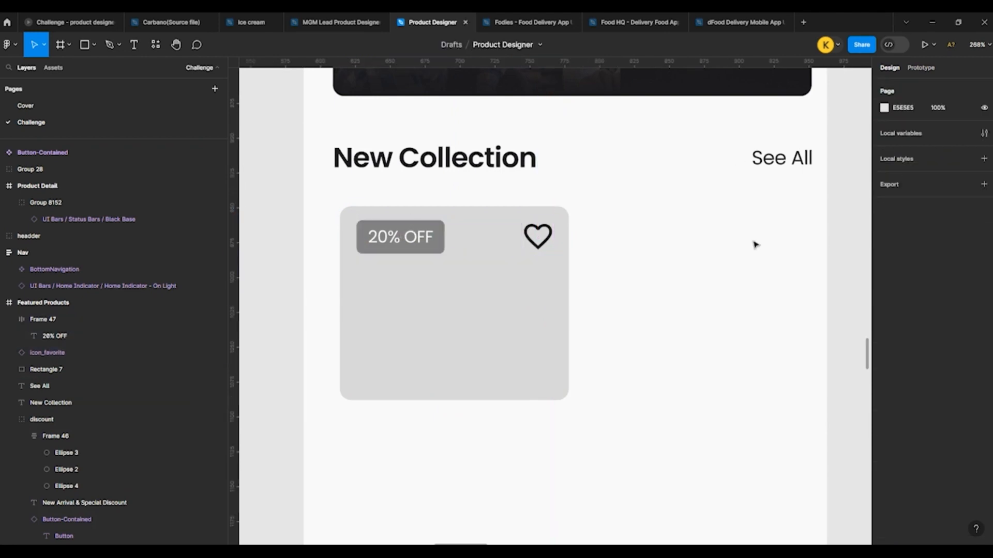
scroll(406, 233, "down", 2)
left_click(406, 233)
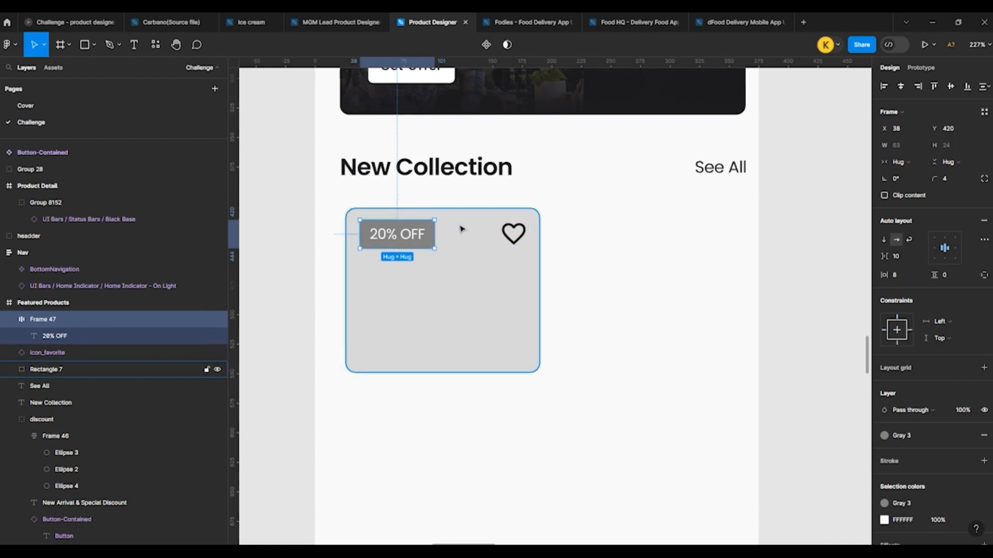
key("Down")
key("Down")
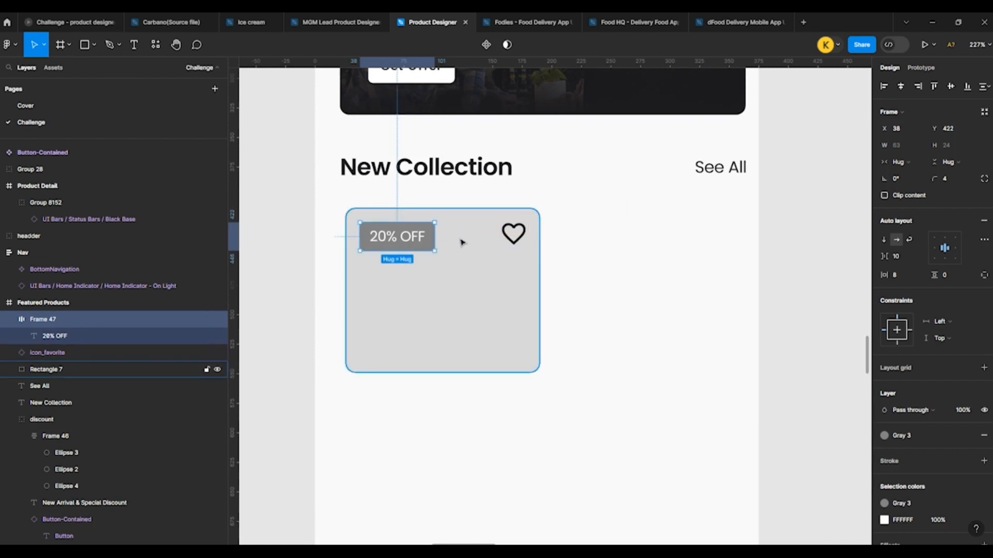
left_click(513, 234)
left_click(397, 237, "shift")
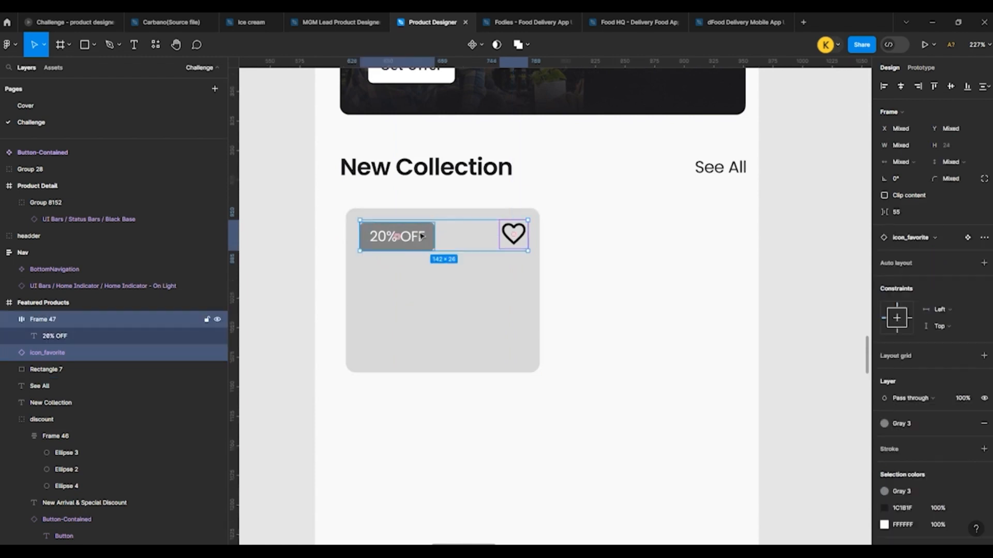
left_click(764, 210)
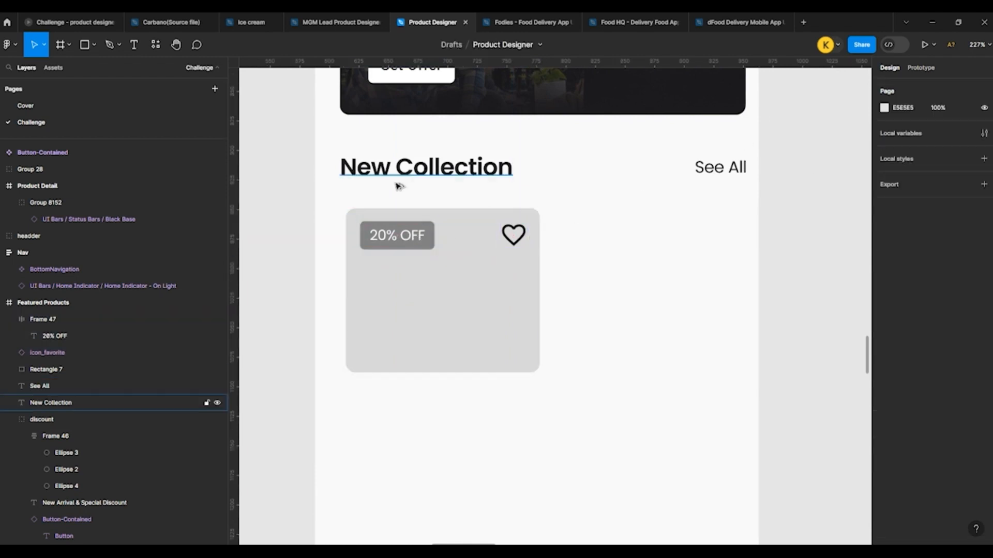
Step: Copy the red and black ski boot picture from the supplied product images
scroll(398, 185, "down", 2)
left_click(437, 245)
scroll(346, 320, "down", 4)
scroll(552, 209, "up", 4)
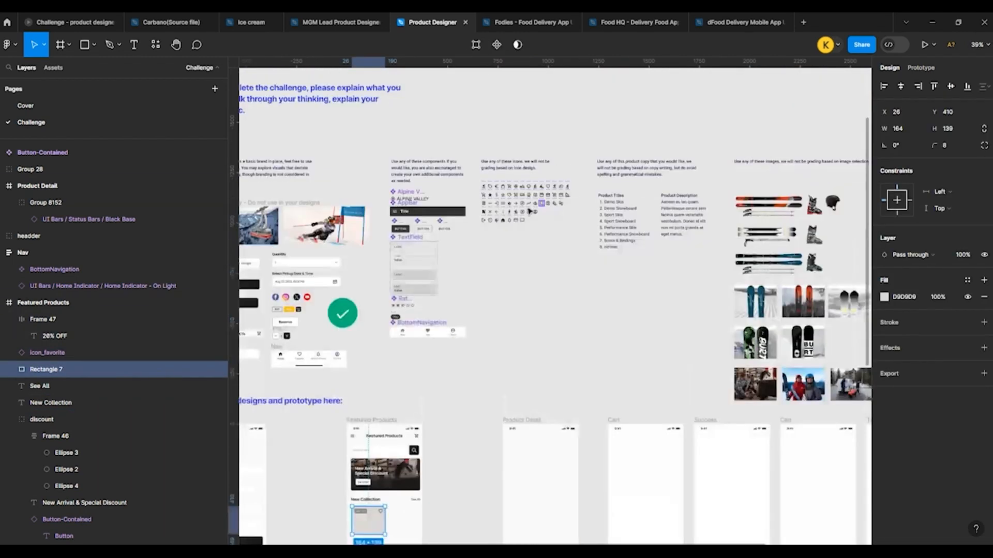
scroll(433, 189, "down", 3)
scroll(598, 206, "up", 3)
left_click(543, 179)
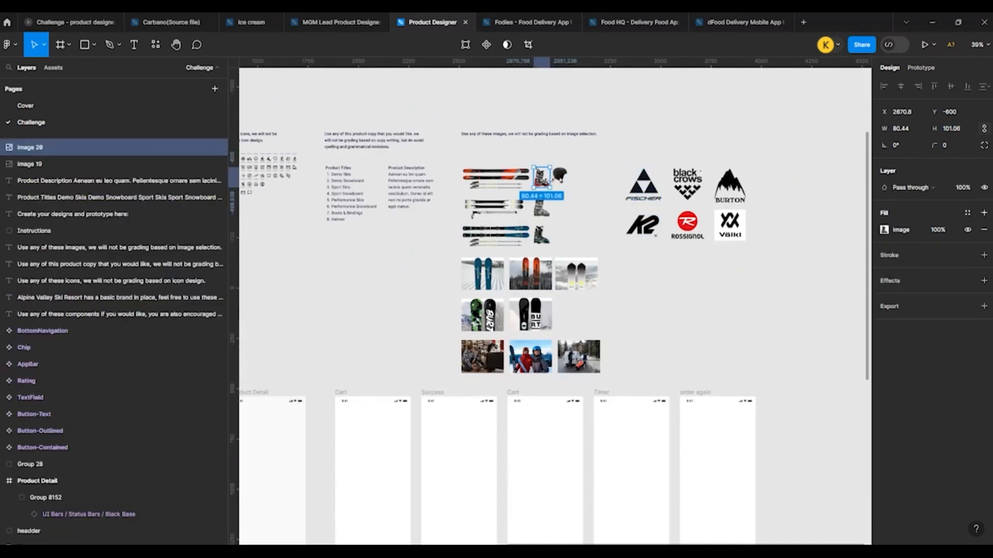
Step: Paste the ski boot image into the Featured Products screen and position it over the card rectangle at about X 76, Y 436
scroll(632, 204, "down", 3)
scroll(465, 282, "up", 8)
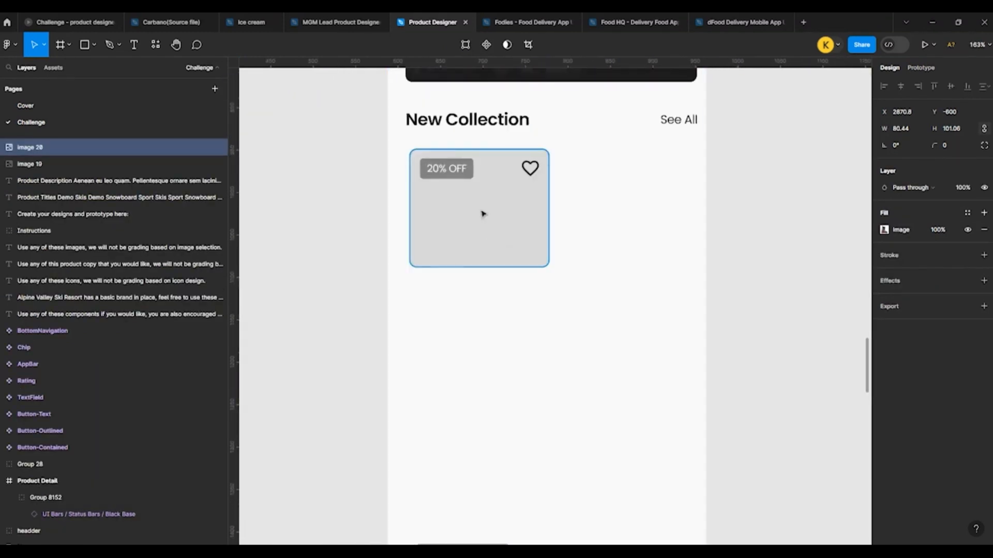
left_click(482, 214)
key("ctrl+v")
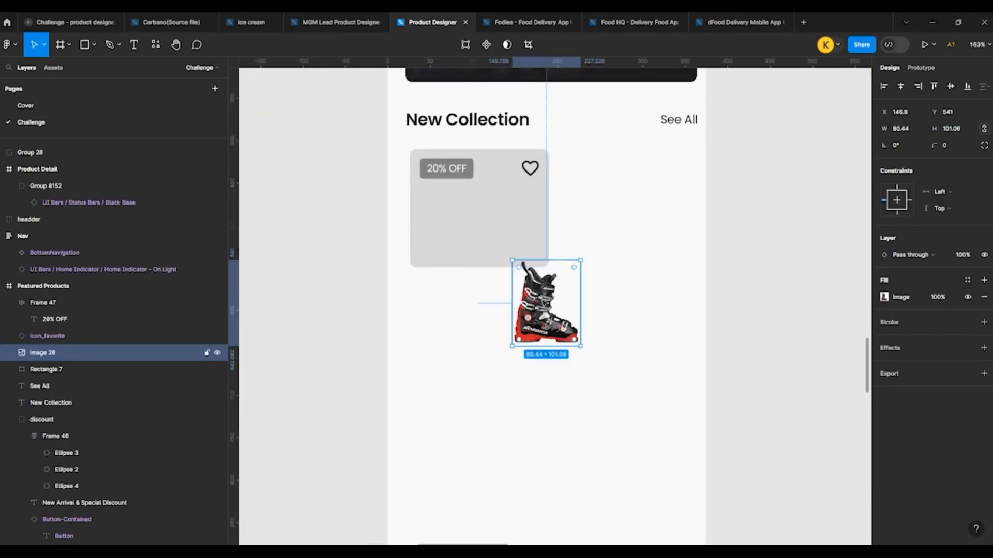
left_click_drag(544, 303, 485, 211)
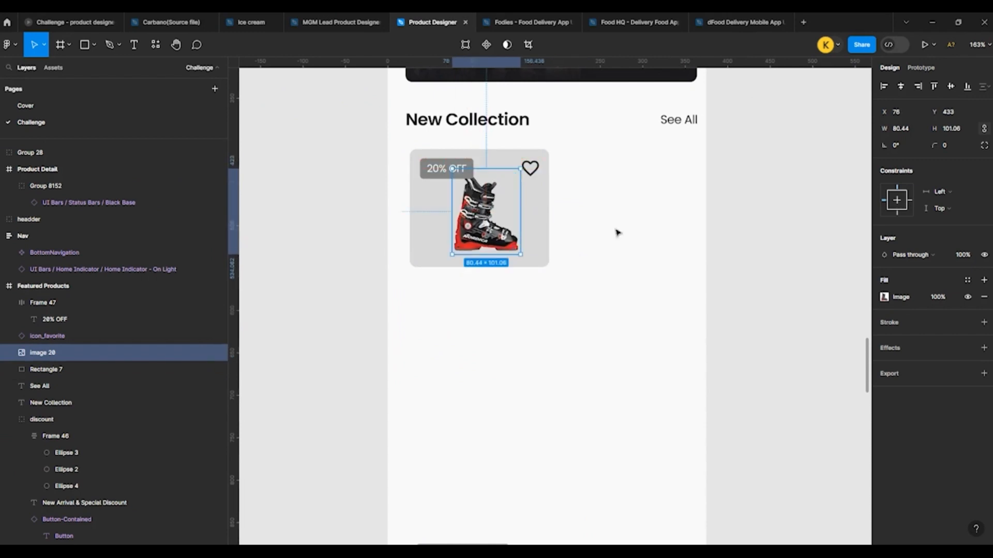
left_click(617, 232)
left_click(484, 227)
key("Down")
key("Down")
key("Down")
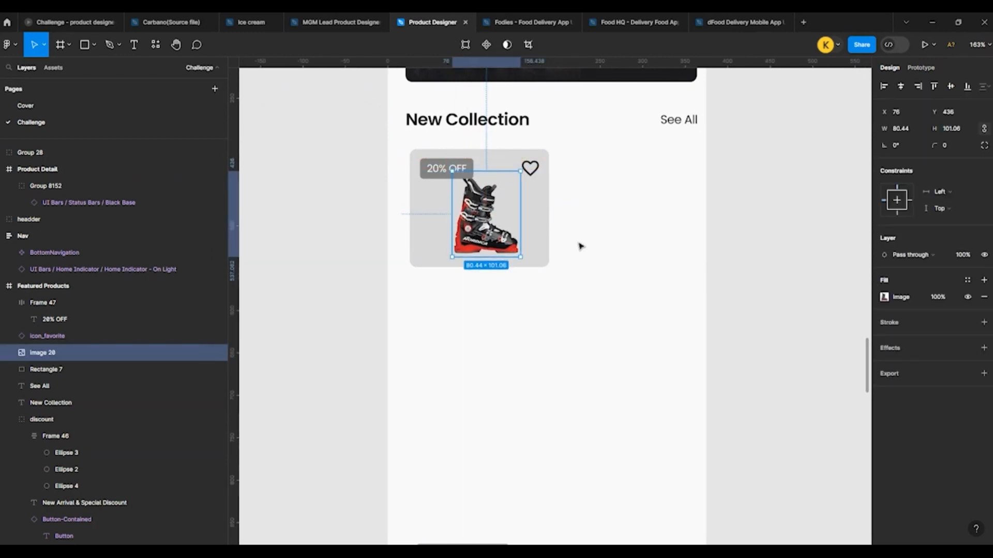
Step: Align the ski boot image and the card rectangle on their vertical centres
left_click(579, 245)
scroll(283, 202, "down", 2)
scroll(397, 215, "up", 2)
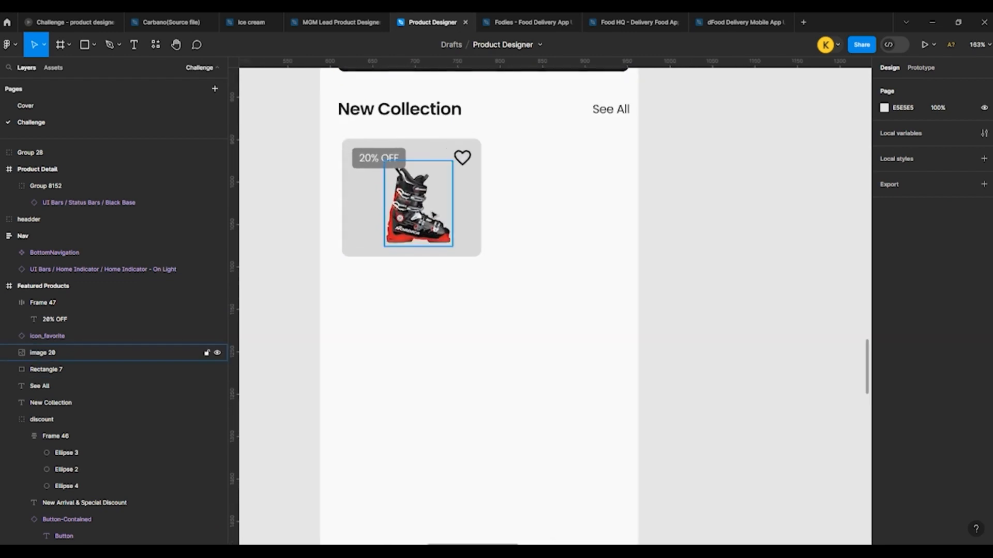
left_click(430, 214)
left_click(464, 210, "shift")
left_click(949, 87)
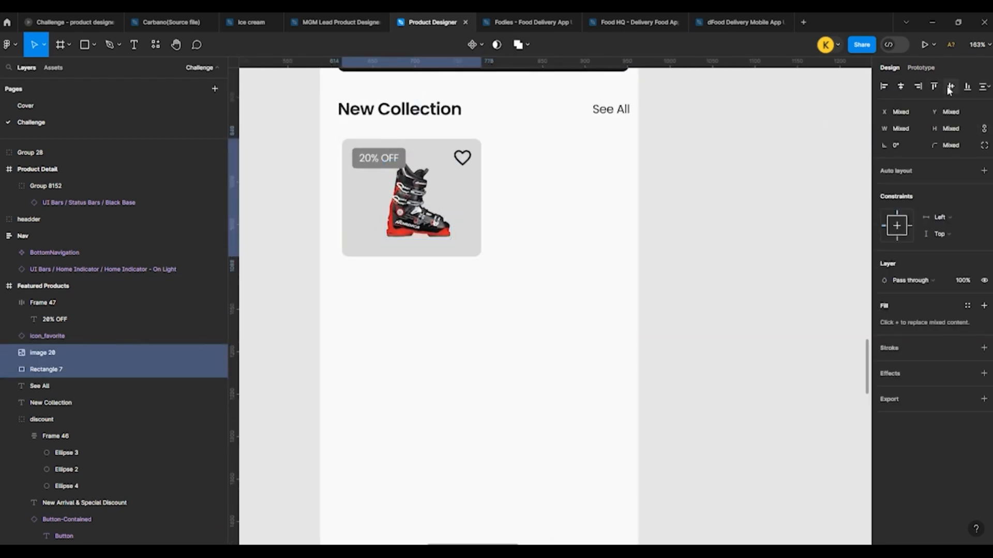
Step: Align the ski boot image and the card rectangle on their horizontal centres
left_click(900, 87)
left_click(697, 204)
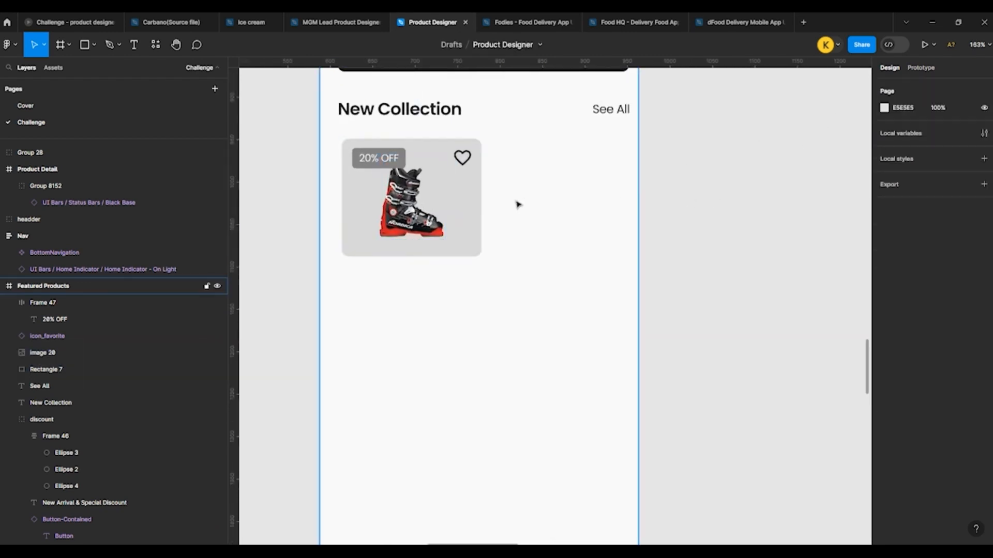
scroll(515, 202, "down", 2)
left_click(442, 212)
left_click(342, 223)
scroll(512, 163, "up", 2)
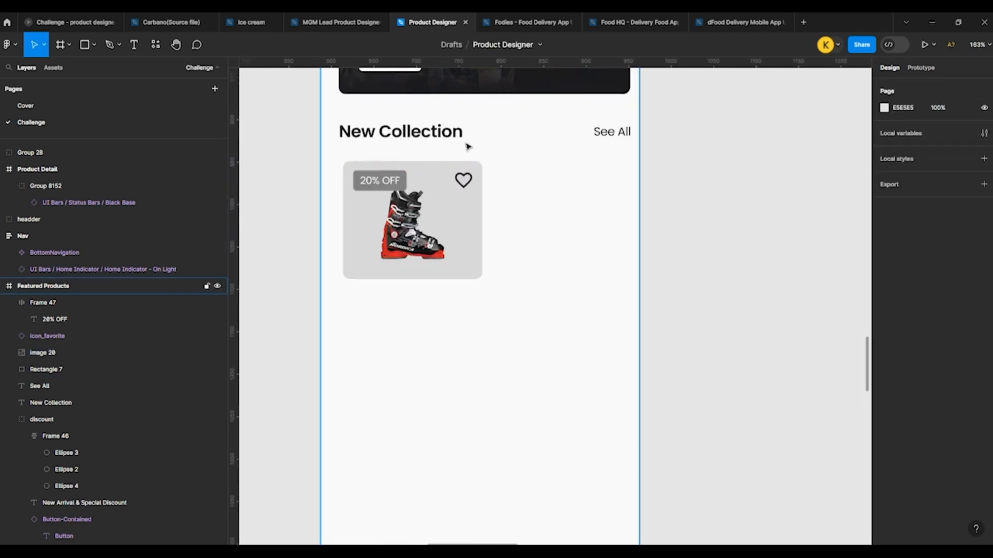
Step: Duplicate the New Collection heading to just below the card at X 27, Y 555 and set its weight to Medium
left_click(403, 134)
left_click_drag(401, 134, 405, 296)
left_click(893, 313)
left_click(896, 301)
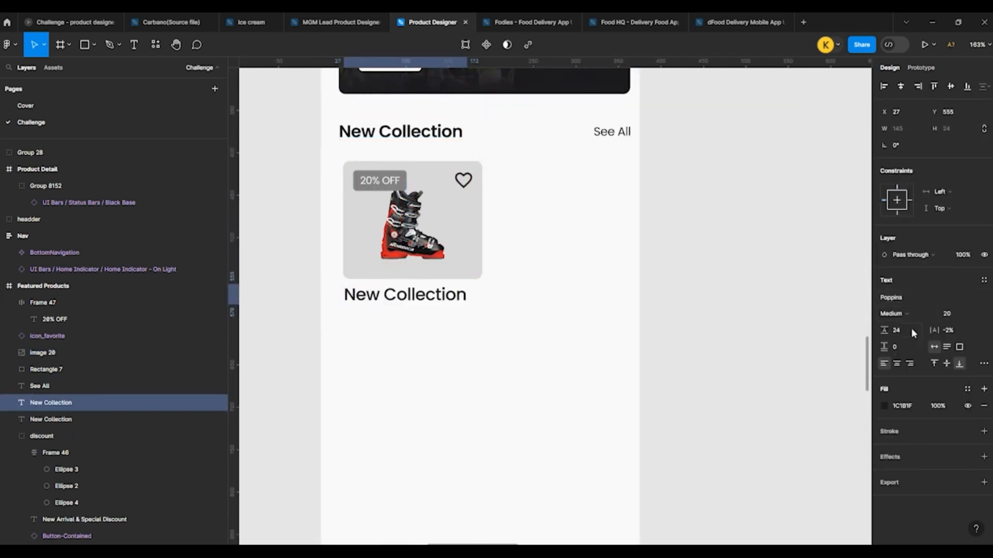
Step: Set the duplicated heading's font size to 18
key("Down")
key("Down")
key("Down")
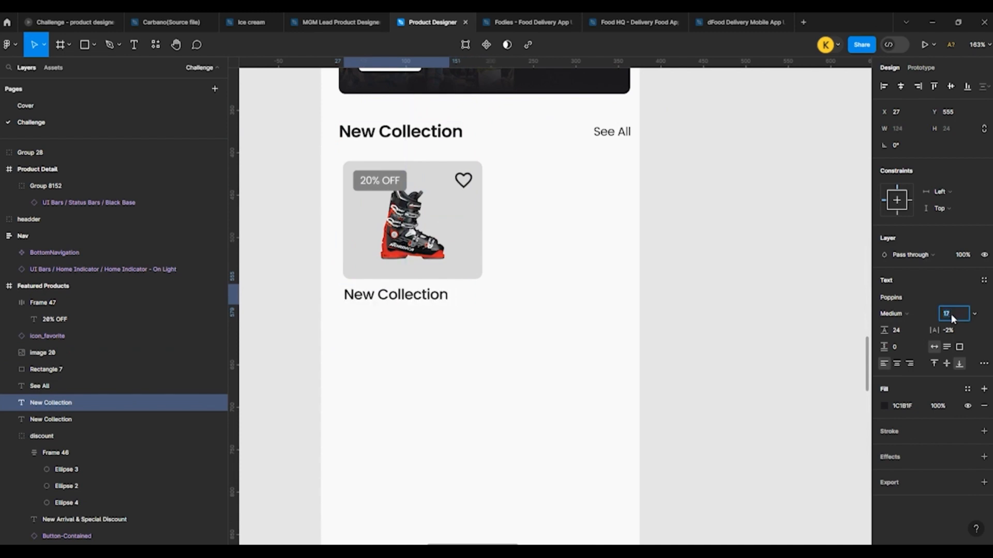
key("Up")
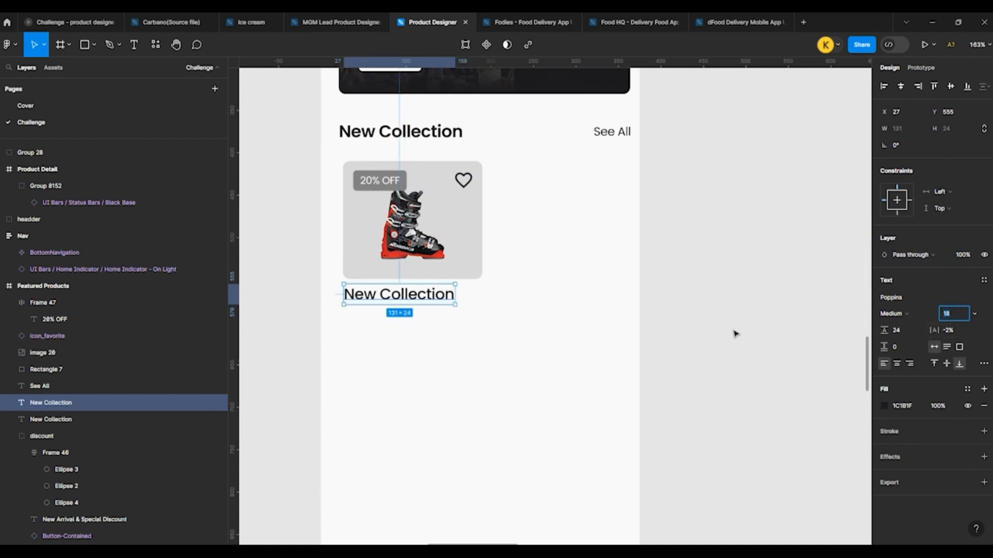
Step: Replace the duplicated heading's text with "Boots & Bindings"
scroll(538, 277, "down", 1)
scroll(442, 290, "up", 3)
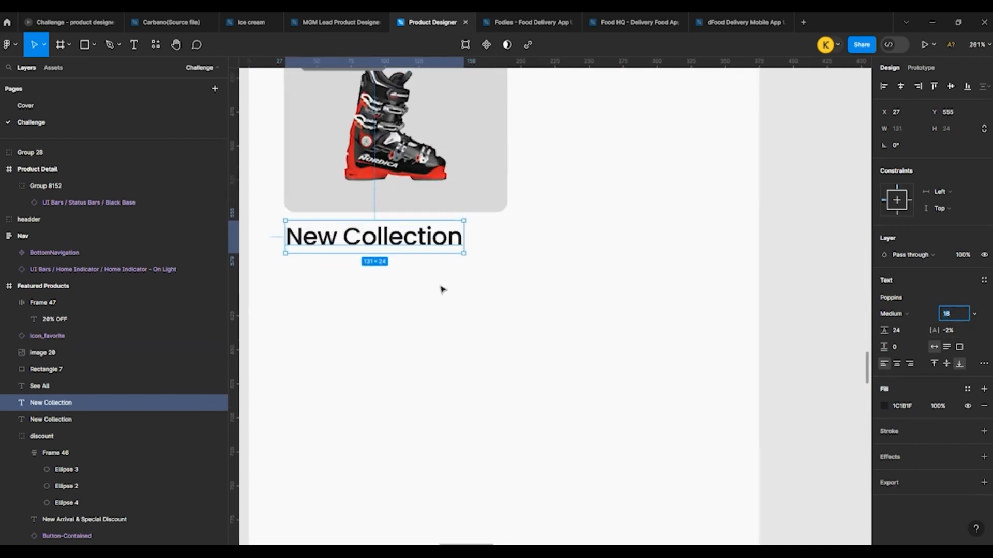
double_click(359, 233)
type("Boots")
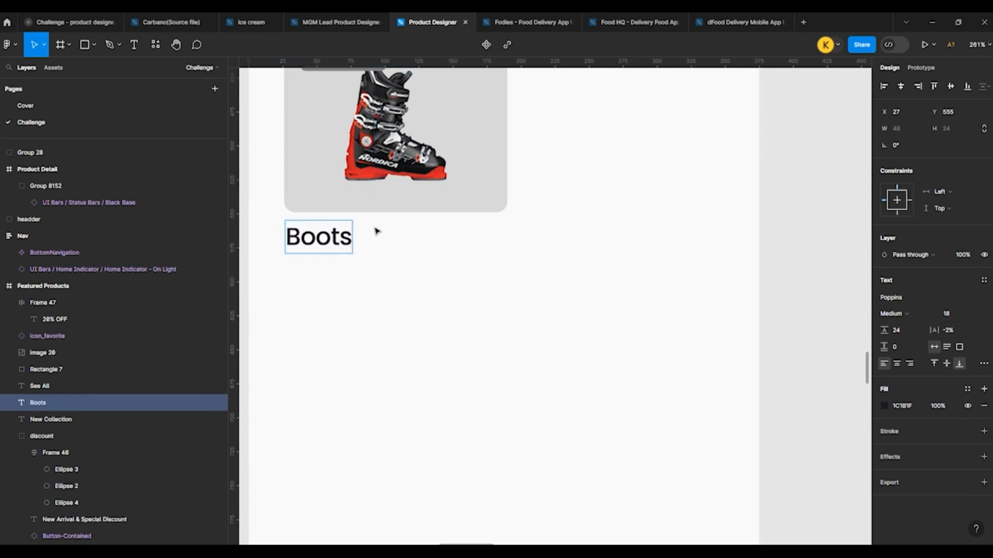
type(" &")
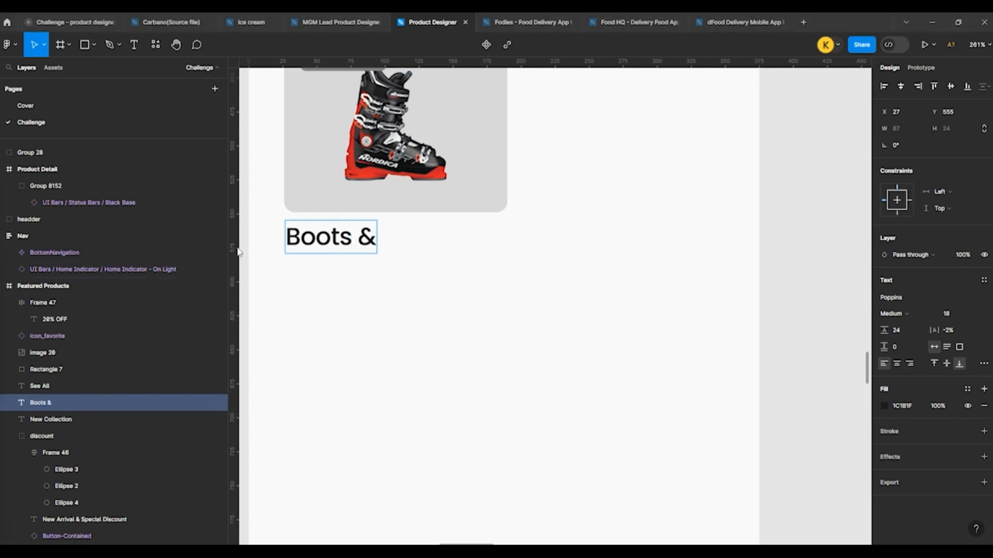
double_click(355, 238)
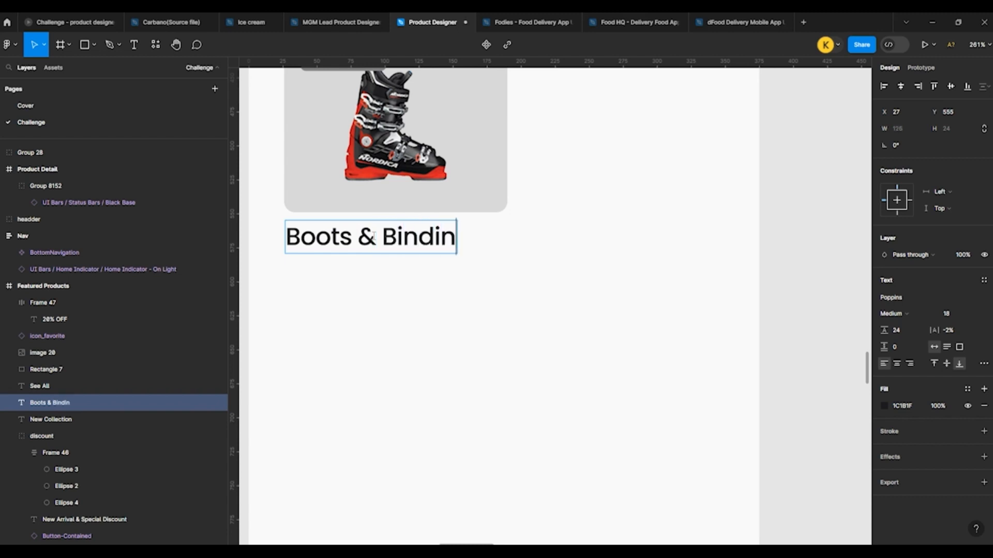
left_click(412, 279)
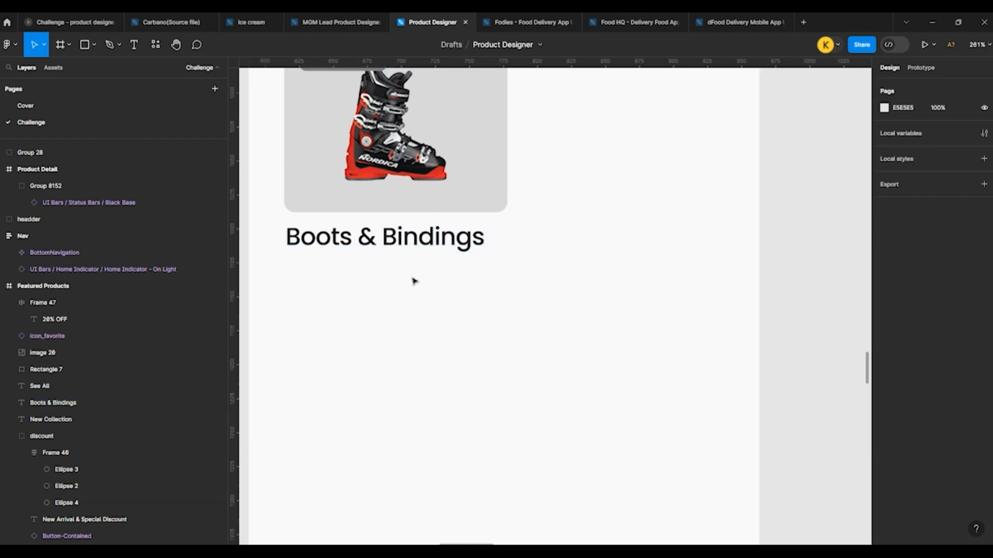
Step: Duplicate the Boots & Bindings label below itself at Y 585 and change the copy's text to "$12/hr"
left_click(426, 239)
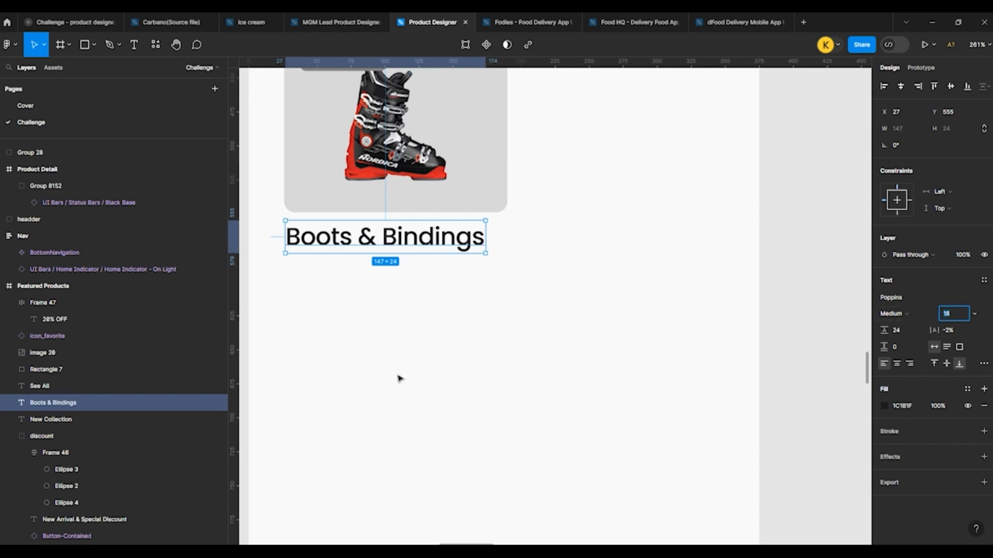
scroll(348, 282, "down", 5)
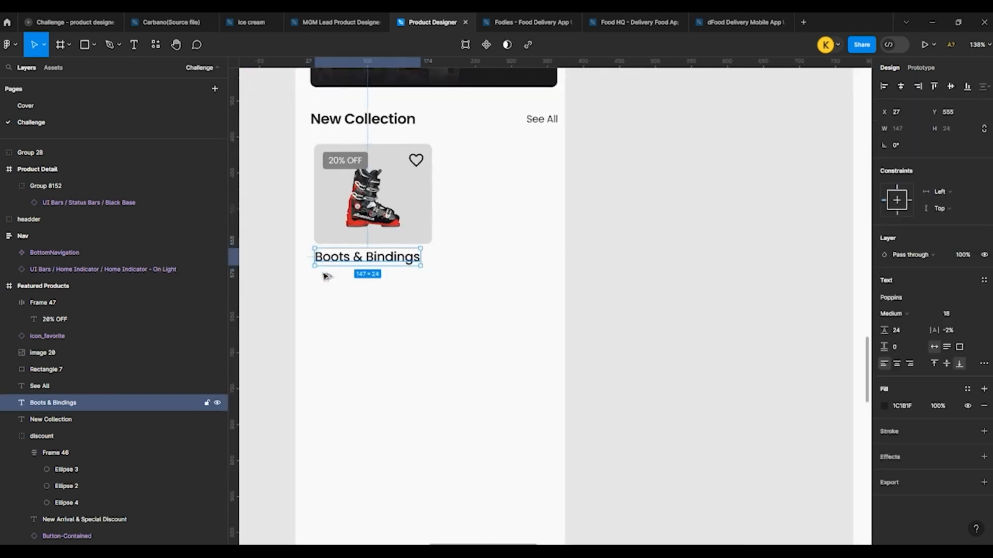
left_click_drag(326, 259, 325, 280)
scroll(324, 283, "up", 3)
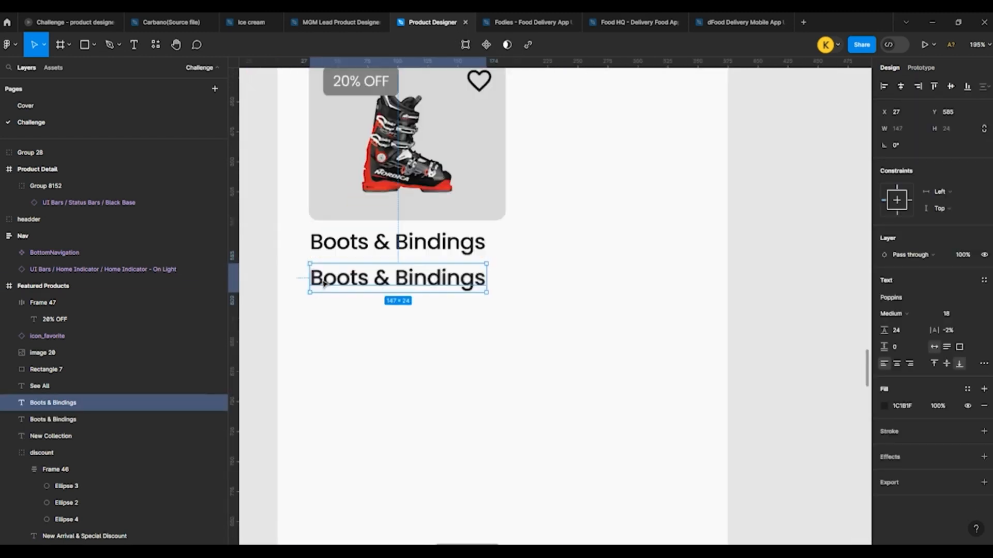
scroll(325, 283, "up", 2)
double_click(331, 277)
type("$")
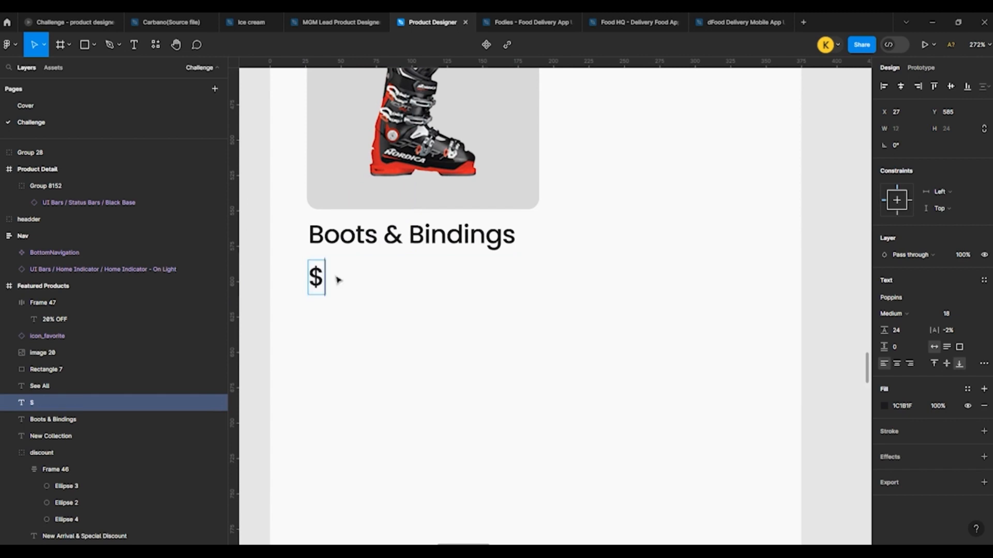
type("12/hr")
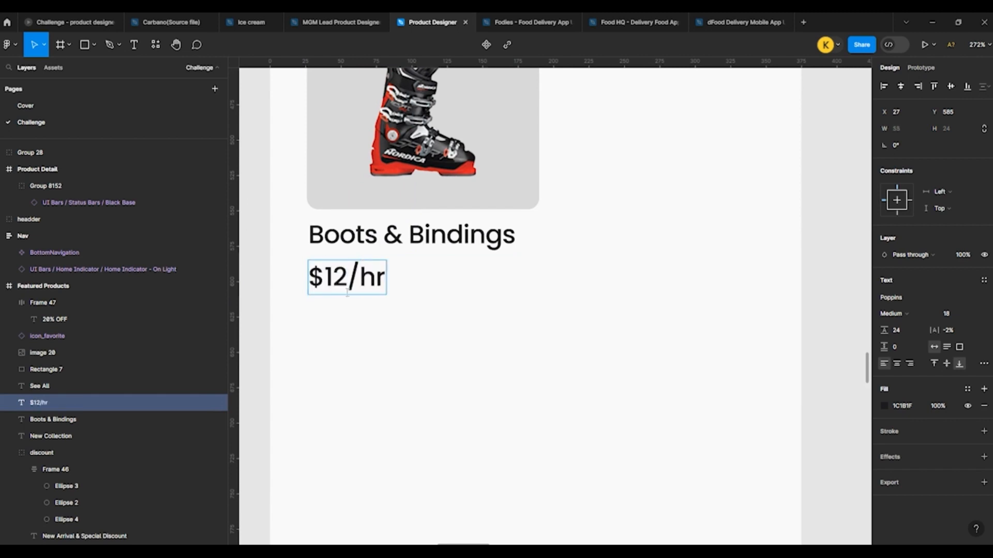
key("Escape")
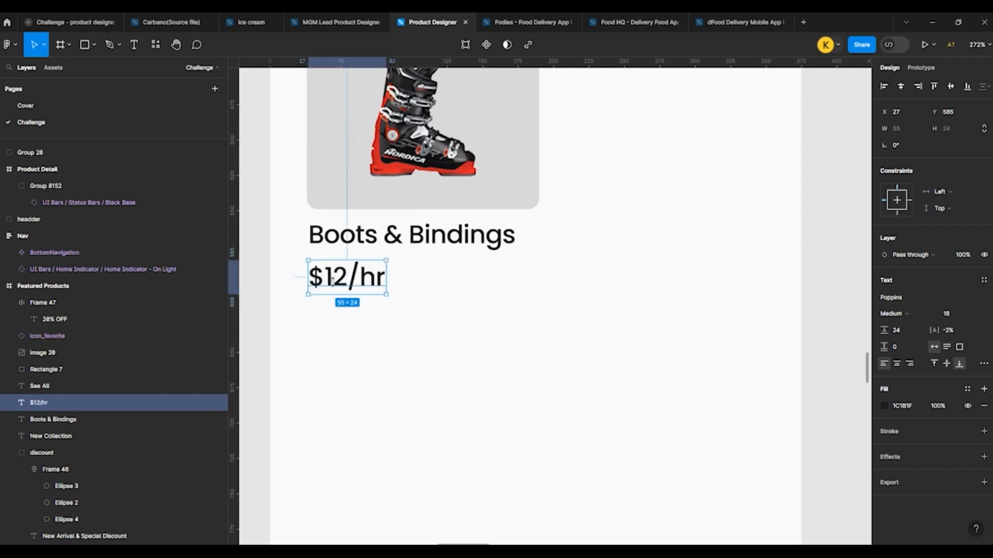
Step: Duplicate the $12/hr price directly below at Y 609 and change the copy's text to "$120"
left_click_drag(331, 292, 329, 314)
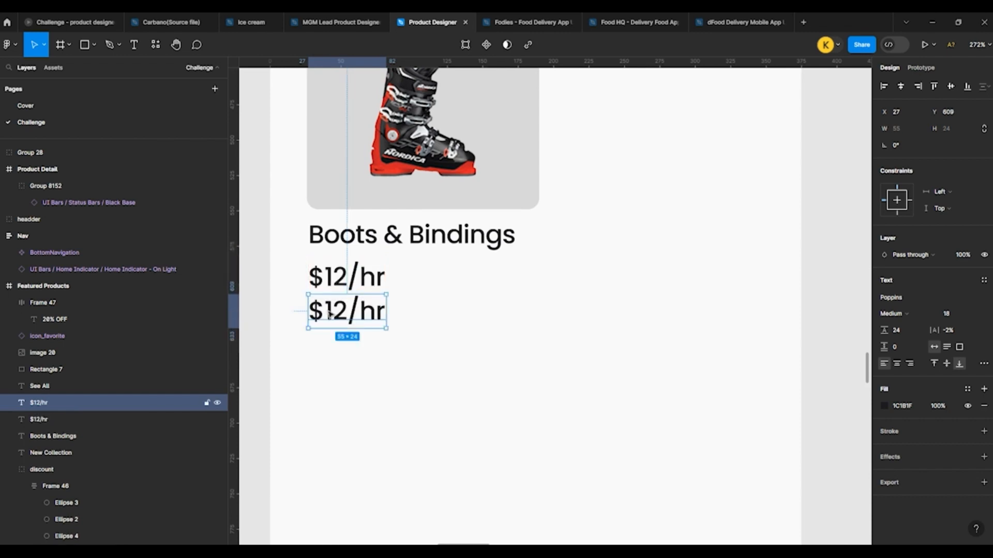
double_click(330, 314)
type("$")
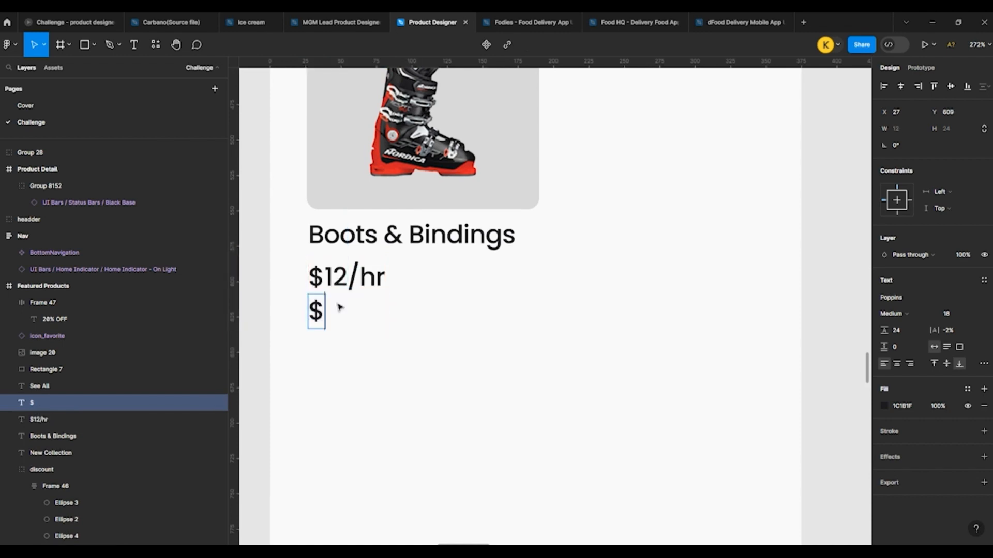
key("Escape")
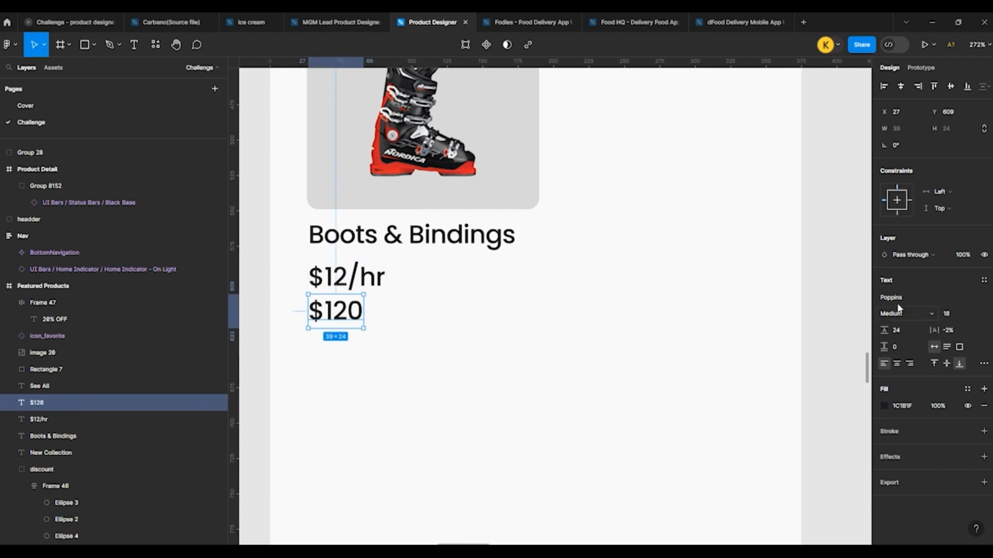
Step: Set the font size of the $120 text to 12 and of the $12/hr text to 14
left_click(946, 314)
key("Down")
key("Down")
key("Down")
key("Down")
key("Down")
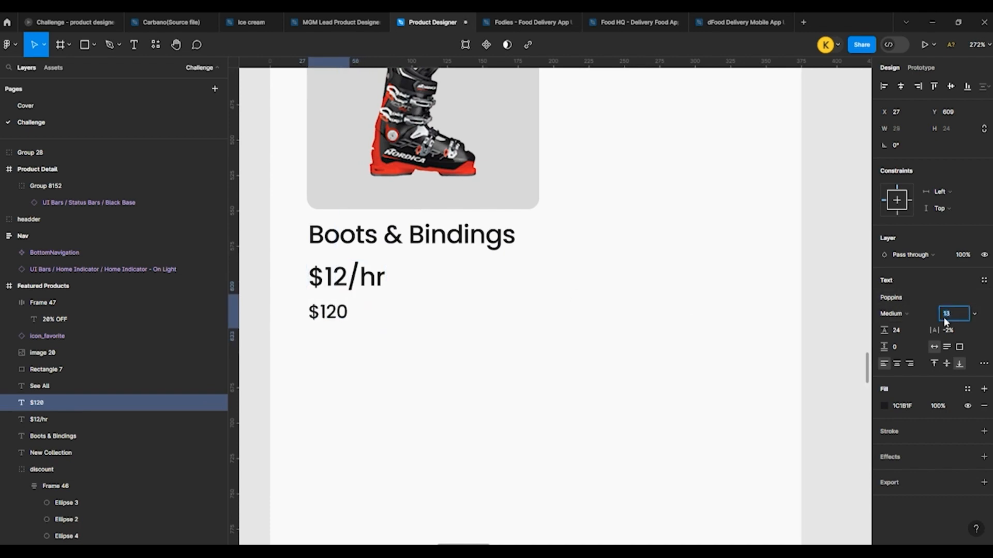
left_click(346, 277)
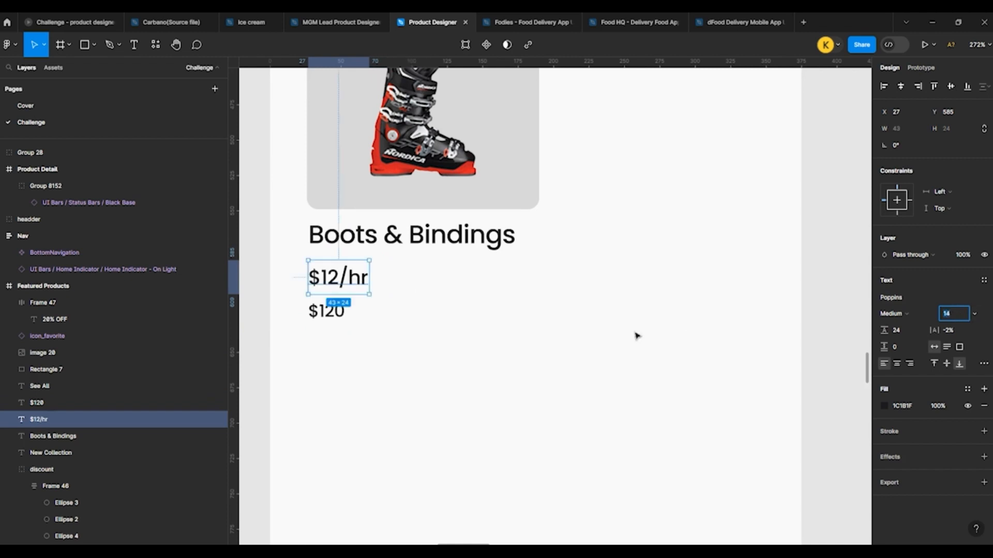
Step: Nudge the $120 text up to Y 604 and fill it with the gray document color 979797
left_click(360, 329)
left_click(337, 319)
key("Up")
key("Up")
key("Up")
key("Up")
key("Up")
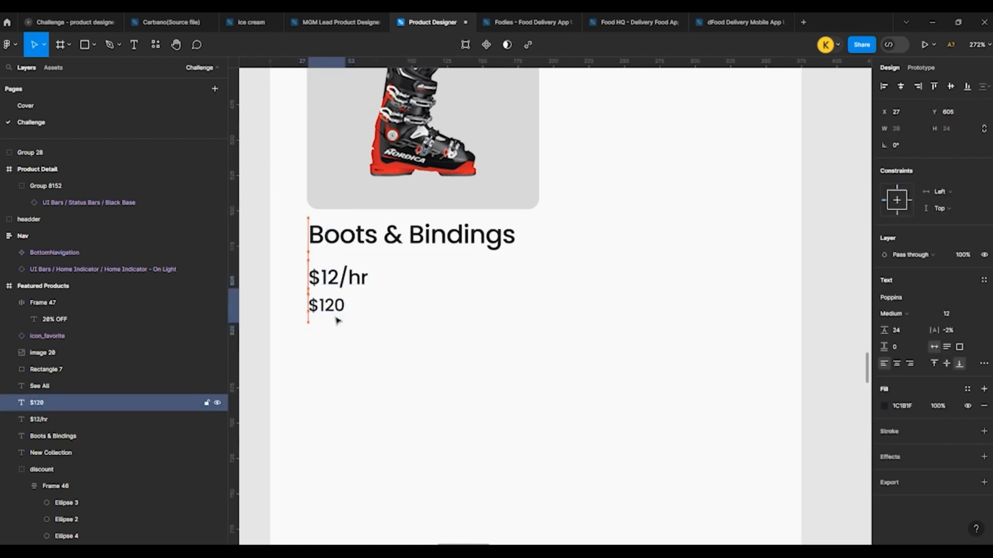
left_click(884, 406)
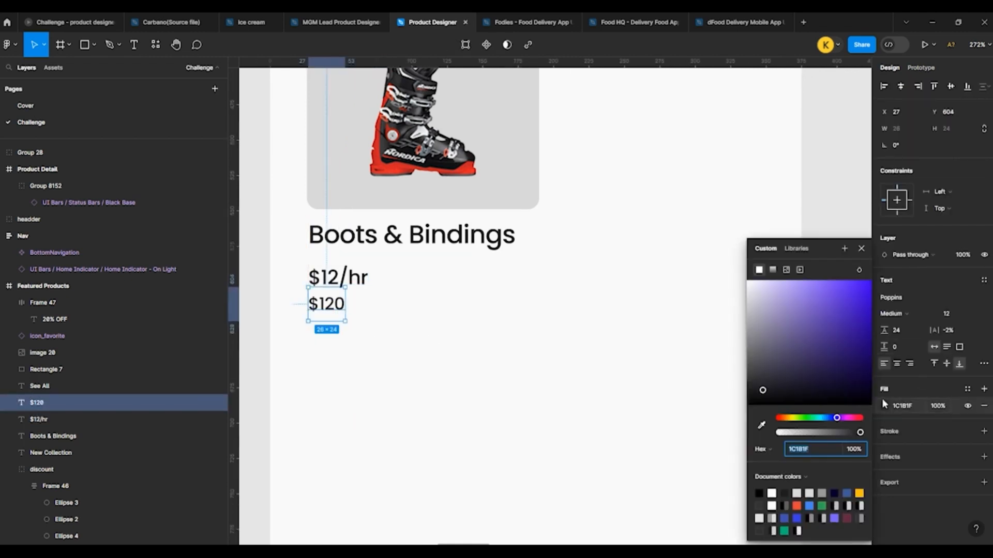
left_click(825, 490)
left_click(521, 408)
scroll(472, 389, "up", 2)
left_click(329, 324)
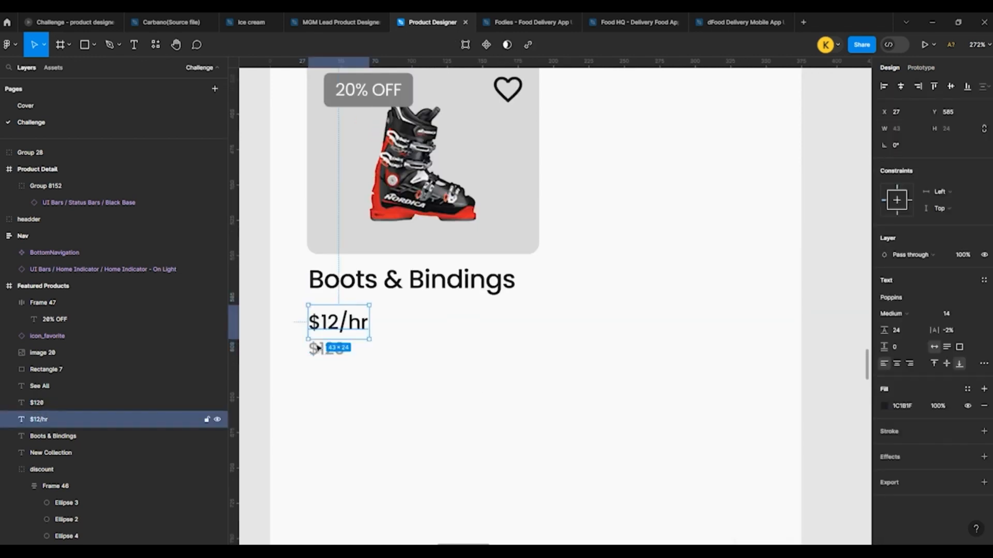
left_click(317, 354, "shift")
scroll(264, 279, "down", 3)
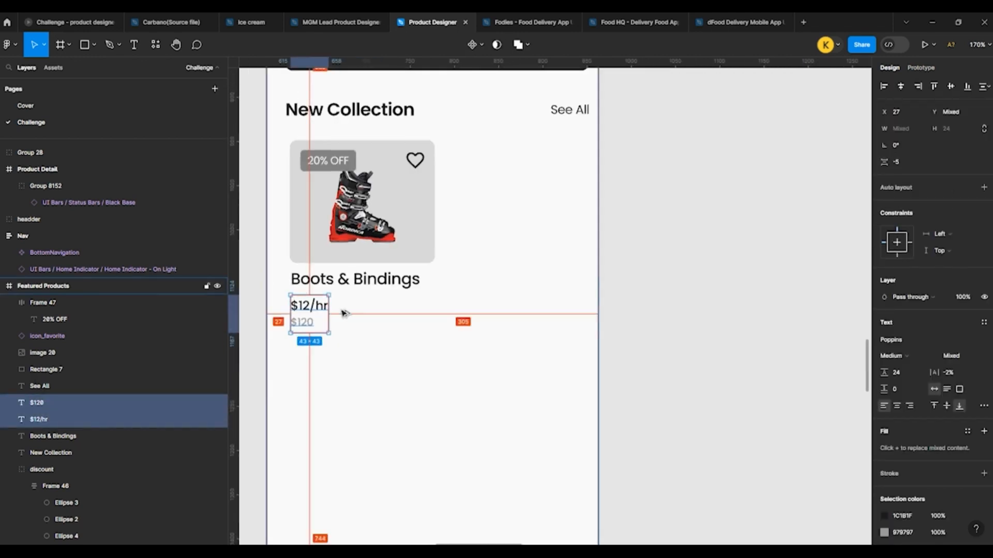
left_click(352, 339)
Step: Duplicate the $12/hr price to the card's right edge at X 147, Y 585 and right-align its text
scroll(352, 339, "up", 3)
left_click(284, 285)
left_click_drag(285, 285, 448, 290)
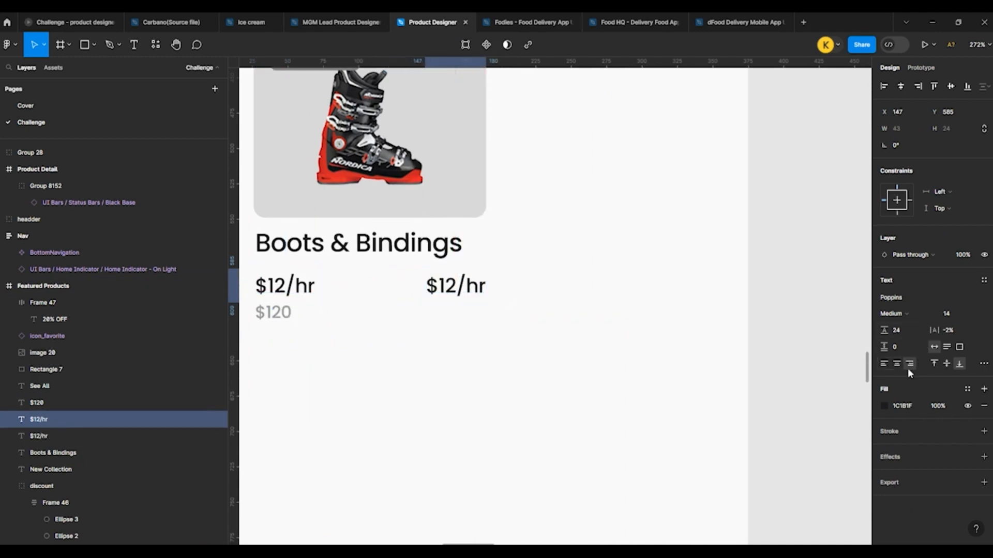
Step: Change the text of the right-hand $12/hr copy to "4.7"
scroll(496, 342, "up", 3)
double_click(412, 234)
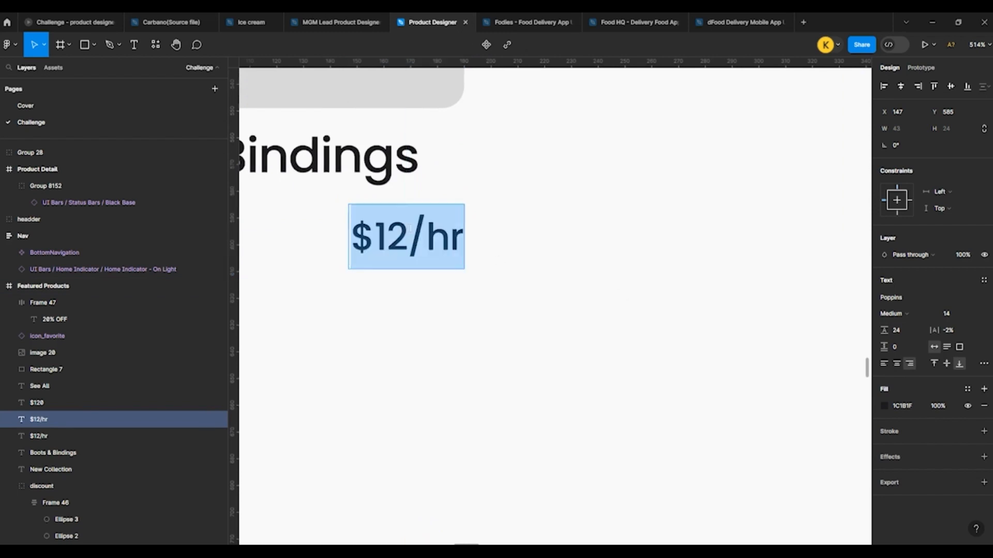
type("4.7")
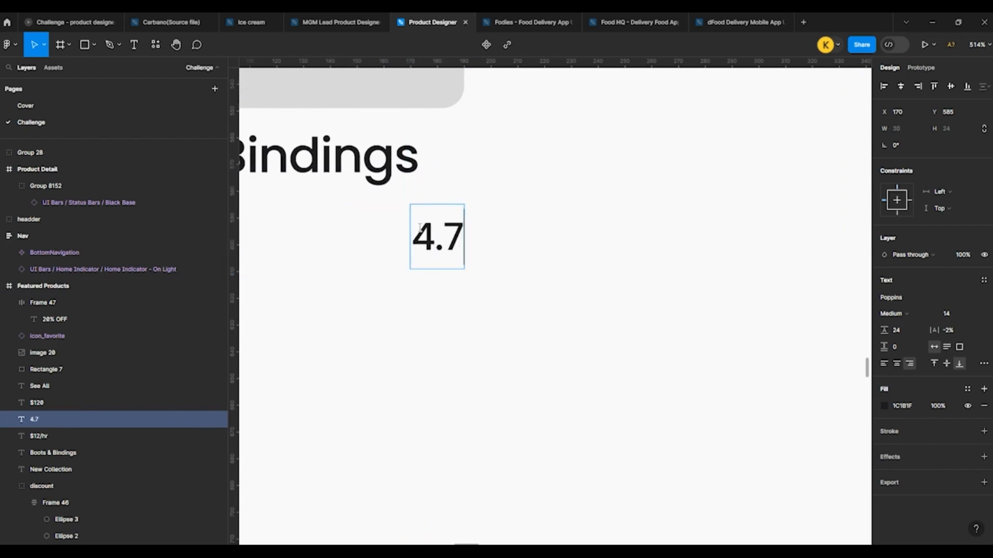
key("Escape")
Step: Set the 4.7 rating text's weight to Regular
left_click(893, 315)
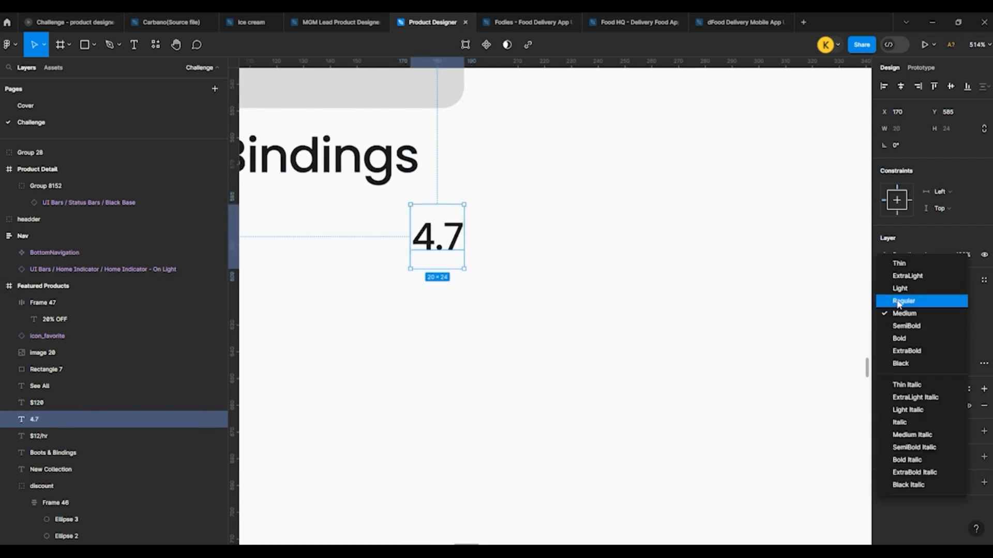
left_click(900, 302)
left_click(620, 280)
scroll(449, 282, "down", 5)
left_click(448, 277)
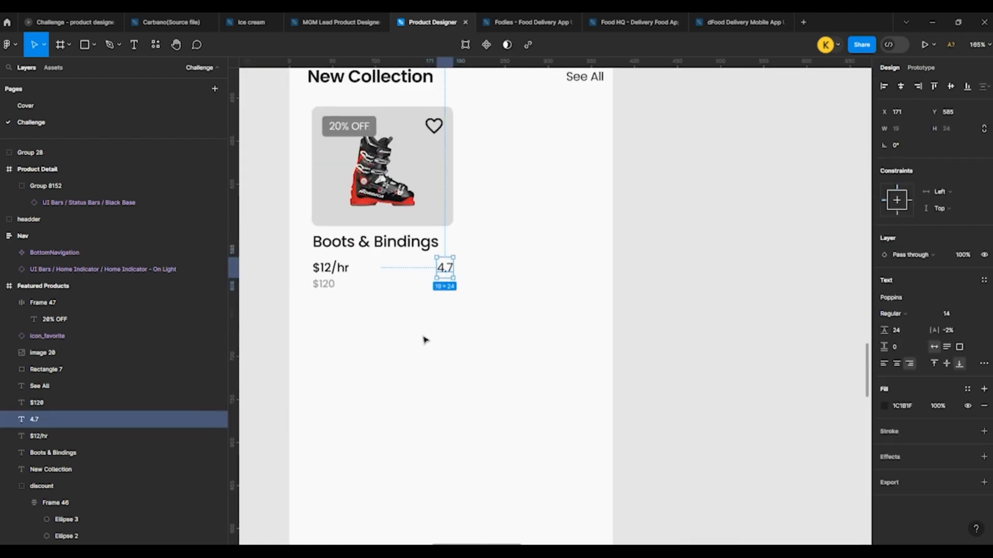
Step: Copy the solid icon_star component from the supplied icon set
scroll(550, 299, "down", 5)
left_click(550, 300)
scroll(428, 262, "down", 8)
scroll(491, 193, "up", 6)
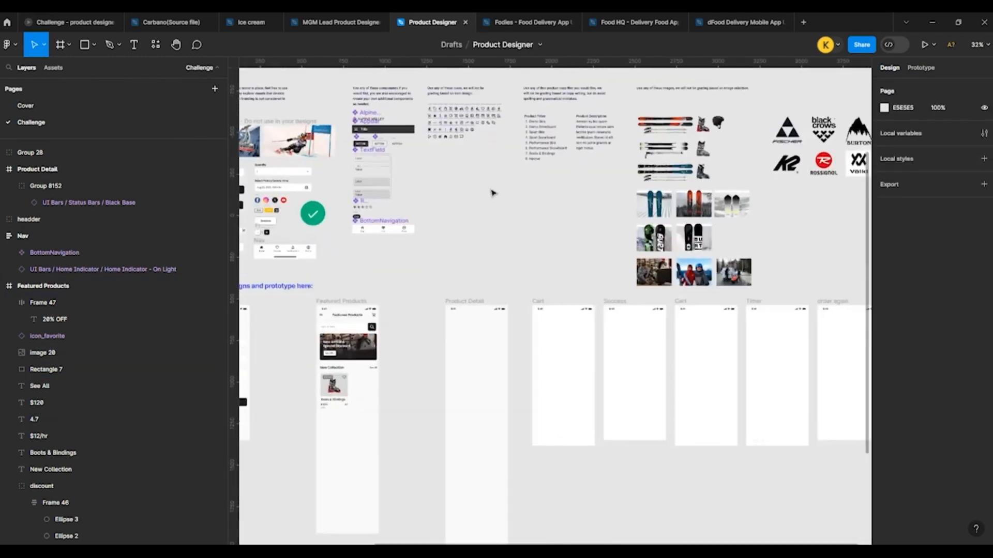
scroll(461, 348, "down", 4)
scroll(417, 228, "up", 6)
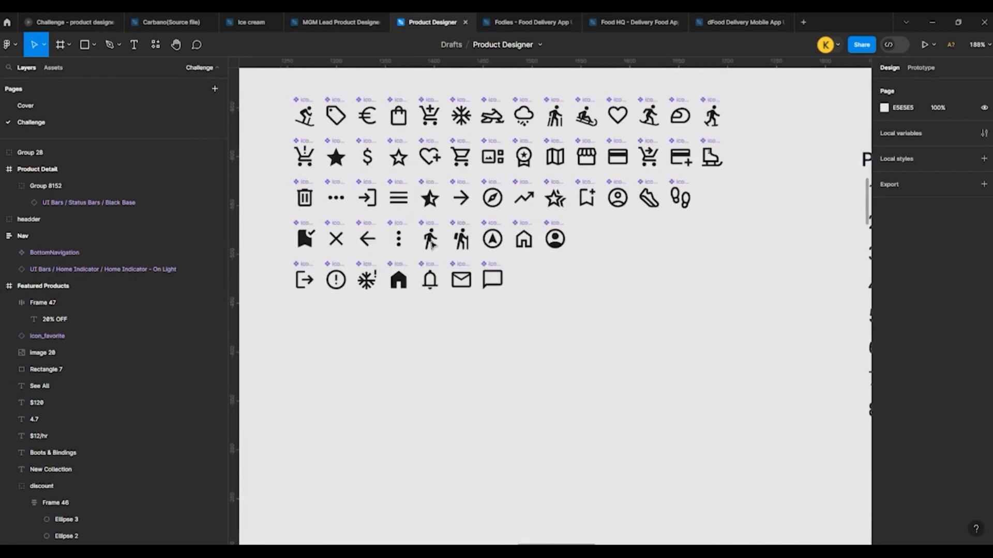
left_click(336, 143)
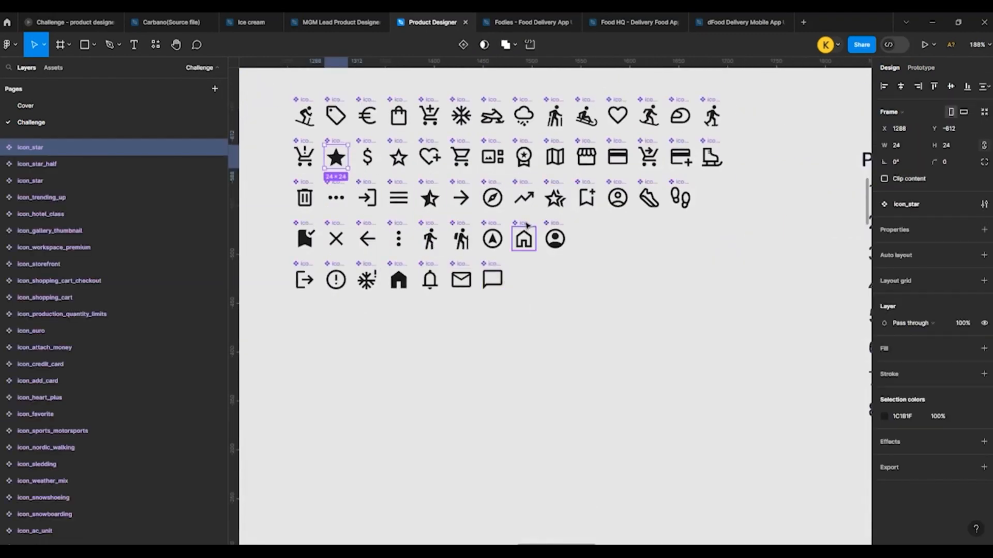
Step: Paste the star icon into the Featured Products screen beside the 4.7 rating and scale it to 16 × 16 at X 152, Y 589
scroll(524, 228, "down", 8)
scroll(387, 415, "up", 10)
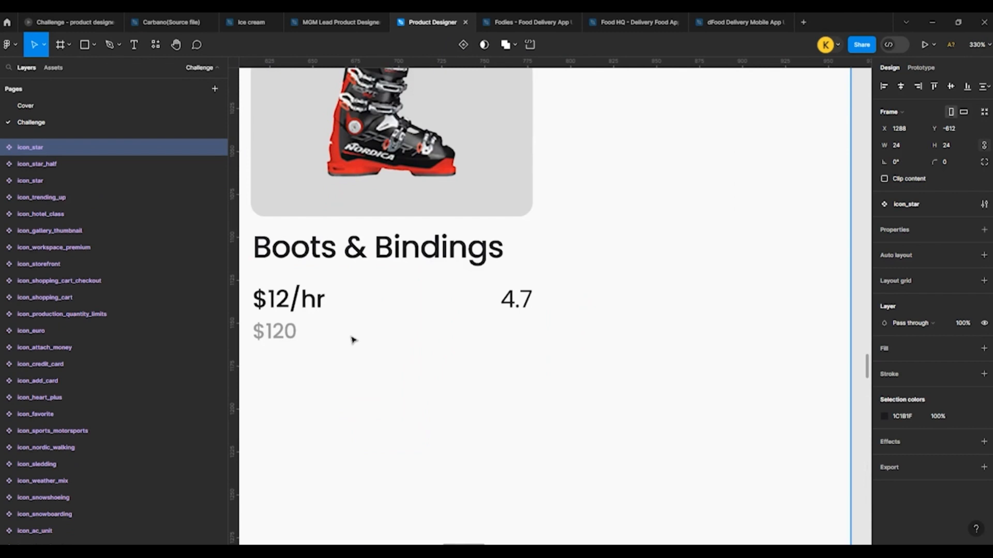
left_click(353, 339)
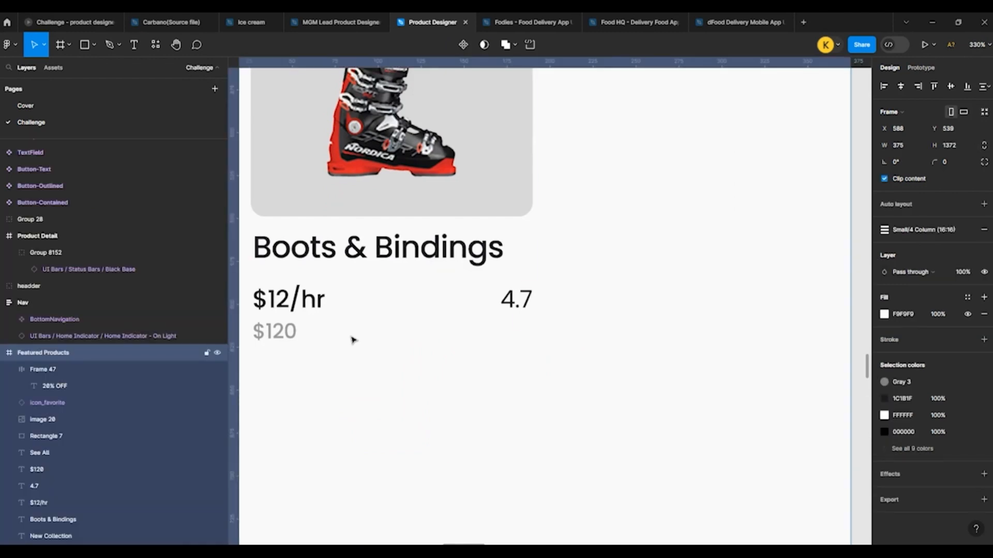
key("ctrl+v")
left_click_drag(549, 308, 493, 301)
scroll(492, 301, "up", 3)
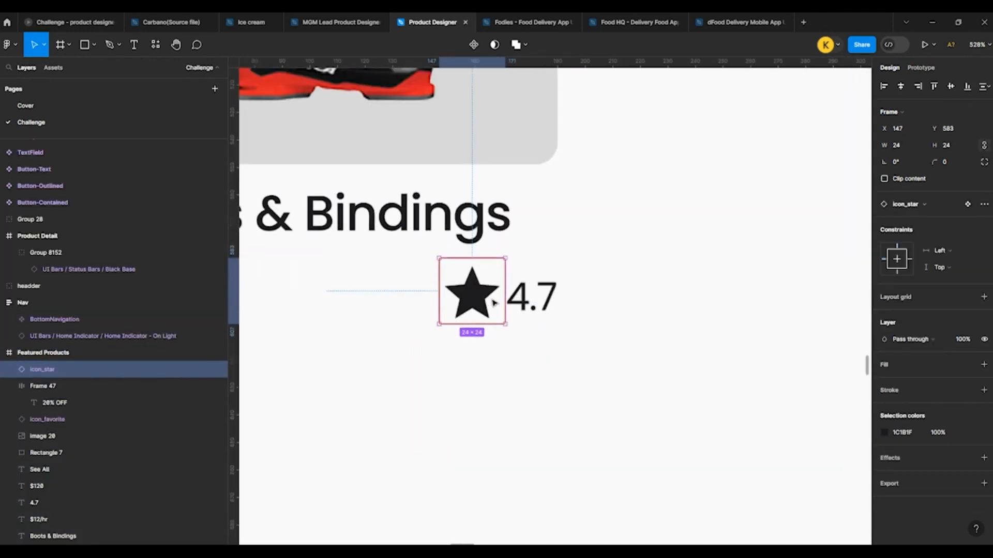
scroll(493, 303, "up", 1)
left_click_drag(505, 257, 484, 299)
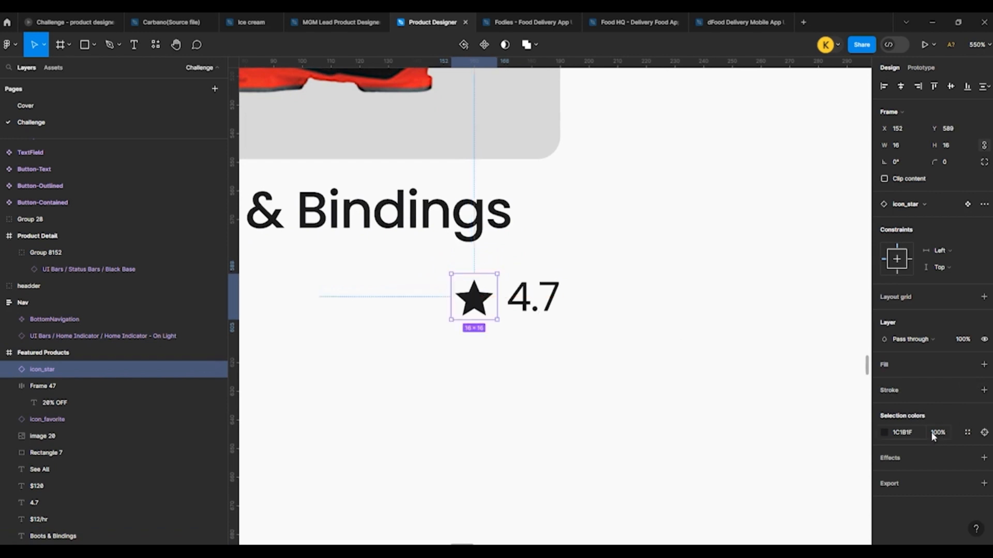
Step: Recolour the star icon beside the rating to FBBC05 from the document colours
left_click(897, 433)
left_click(859, 493)
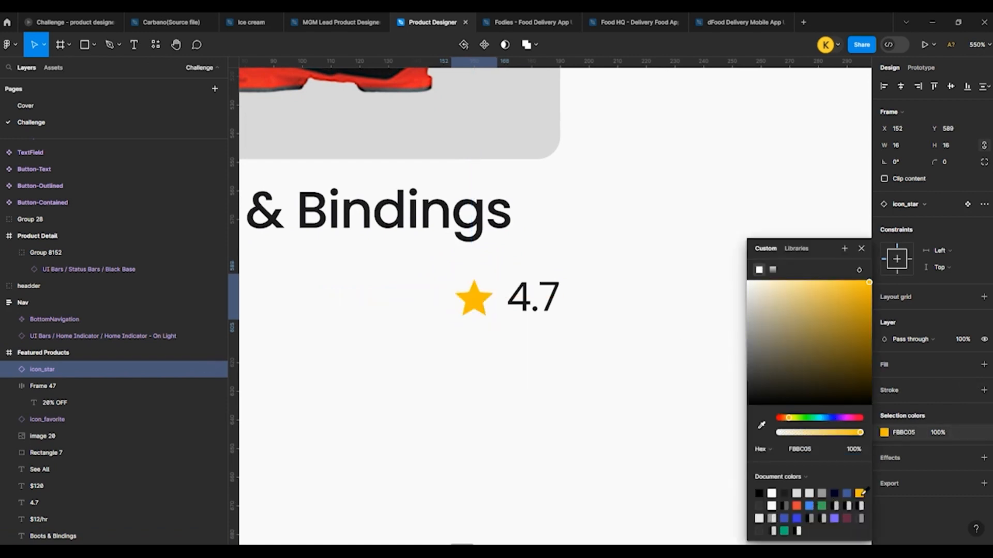
left_click(590, 394)
scroll(507, 343, "down", 5)
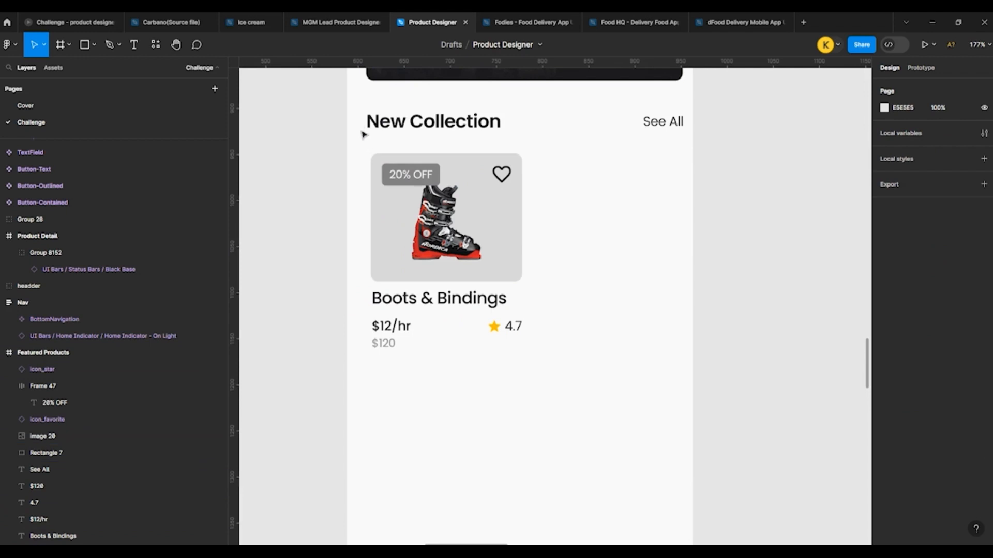
Step: Group all elements of the Boots & Bindings product card and duplicate the group beside it at X 198, Y 410
left_click_drag(359, 144, 543, 413)
key("ctrl+g")
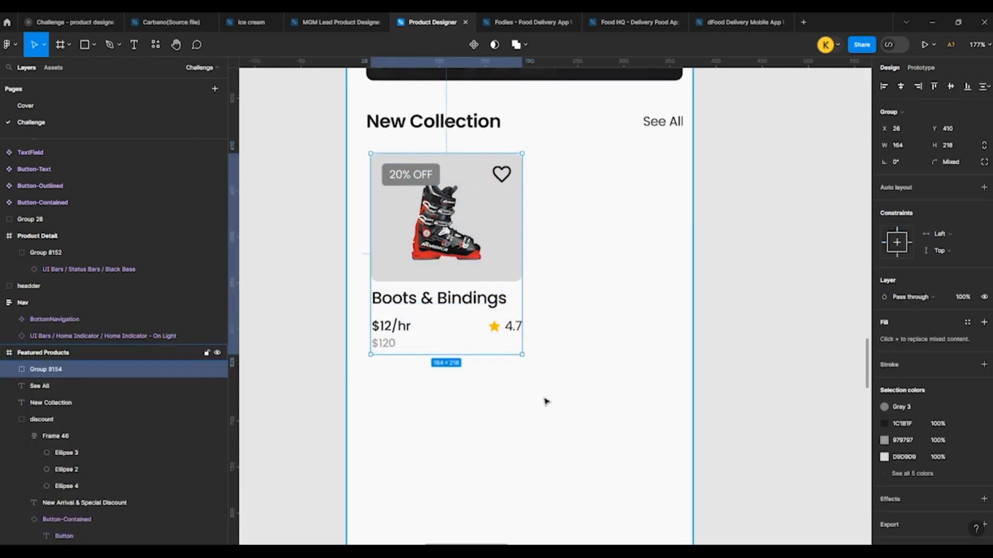
left_click_drag(514, 256, 674, 255)
key("Left")
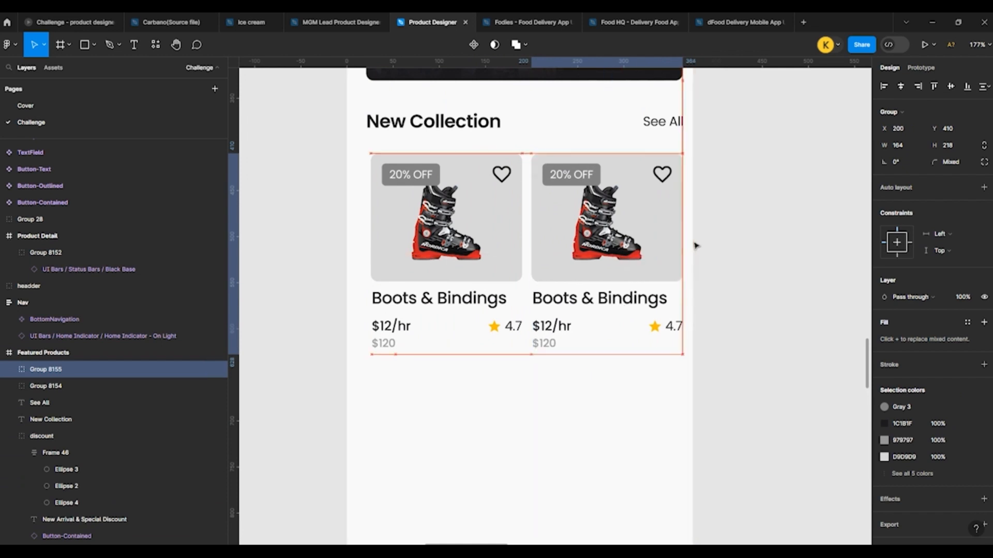
key("Left")
key("Left")
Step: Reposition the two product cards horizontally, the first at X 16 and the second at X 195
left_click(494, 229)
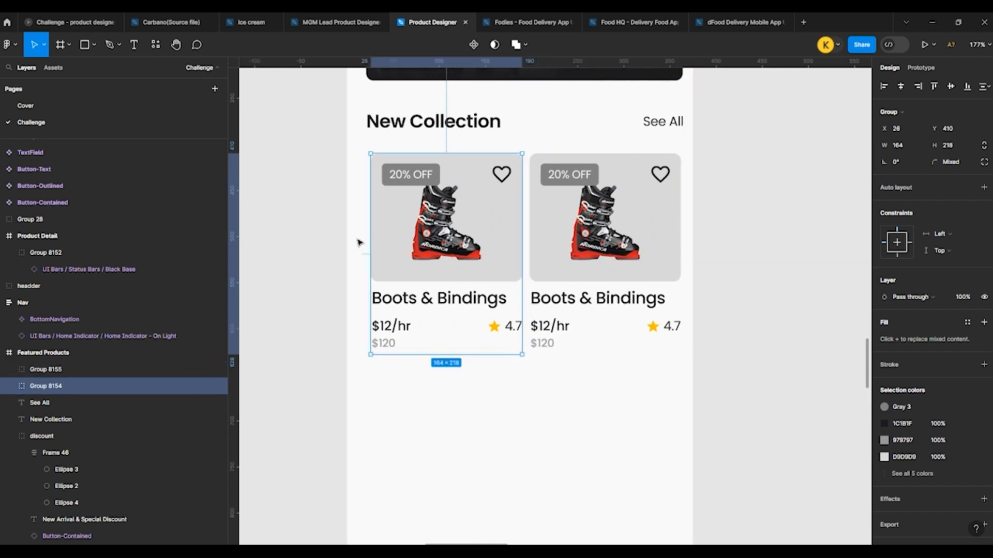
key("shift+Left")
left_click(533, 252)
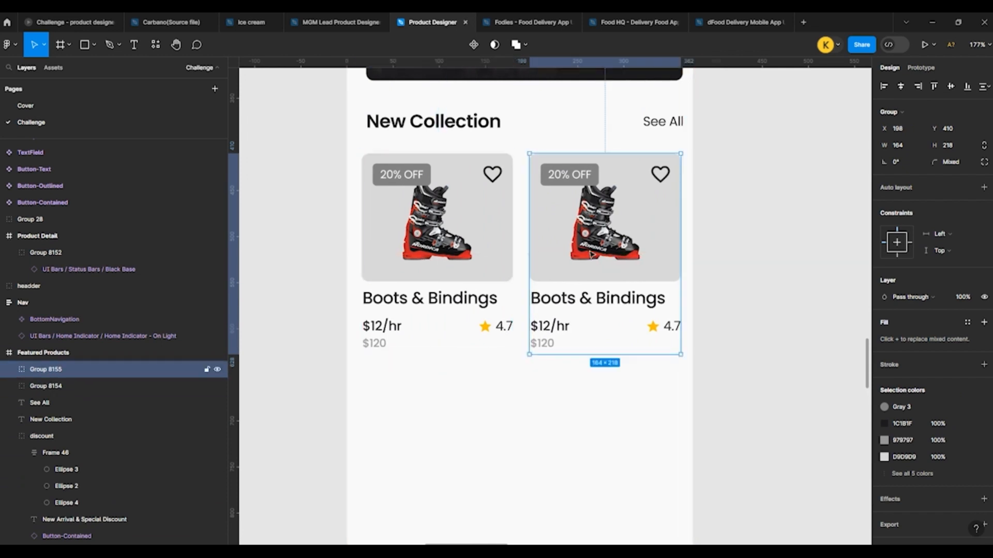
key("Left")
key("Left")
key("Left")
key("Left")
key("alt")
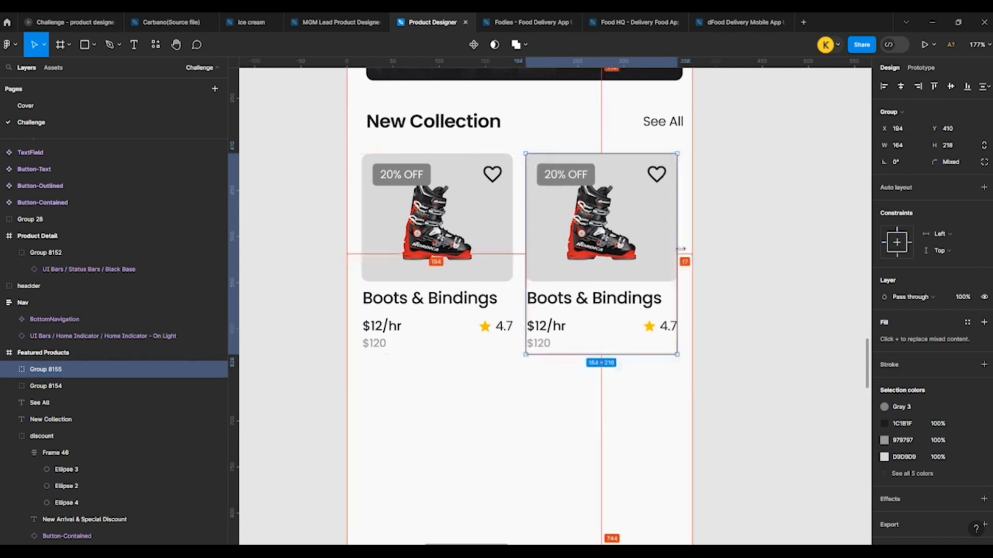
key("Right")
left_click(717, 251)
Step: Delete the 20% OFF tag from the second product card
double_click(583, 183)
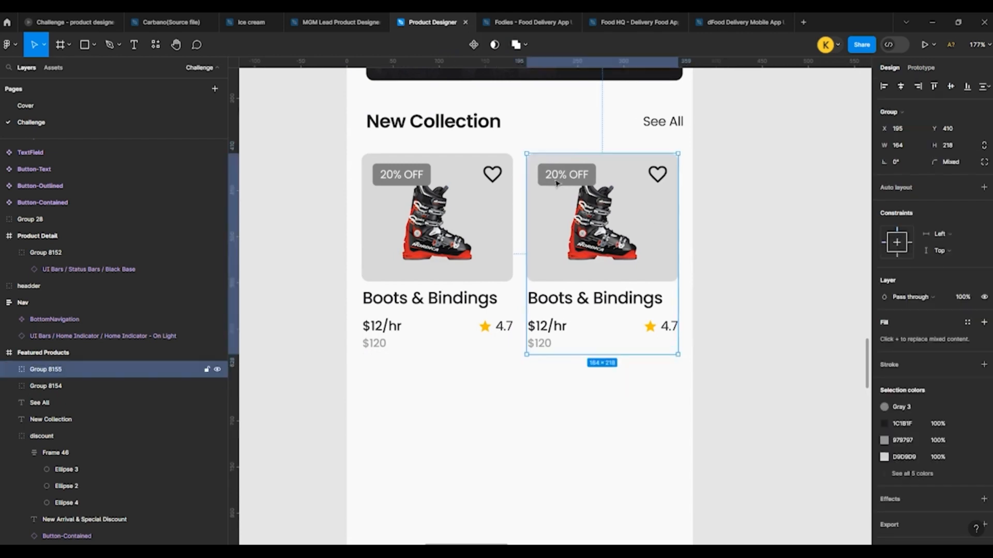
double_click(584, 184)
key("Escape")
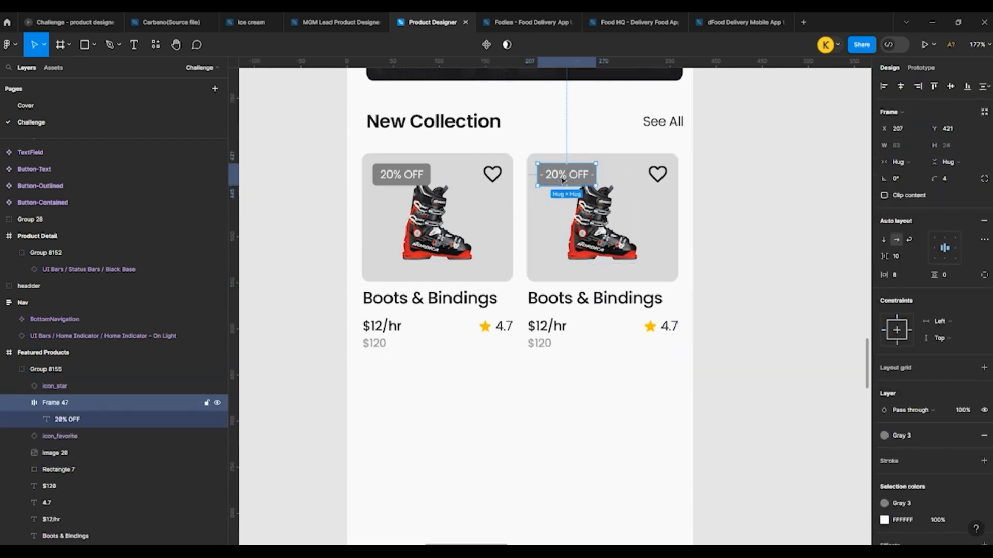
Step: Change the first card's 20% OFF tag fill to the Yellow library colour and its text colour to 1C1B1F
left_click(429, 164)
left_click(884, 435)
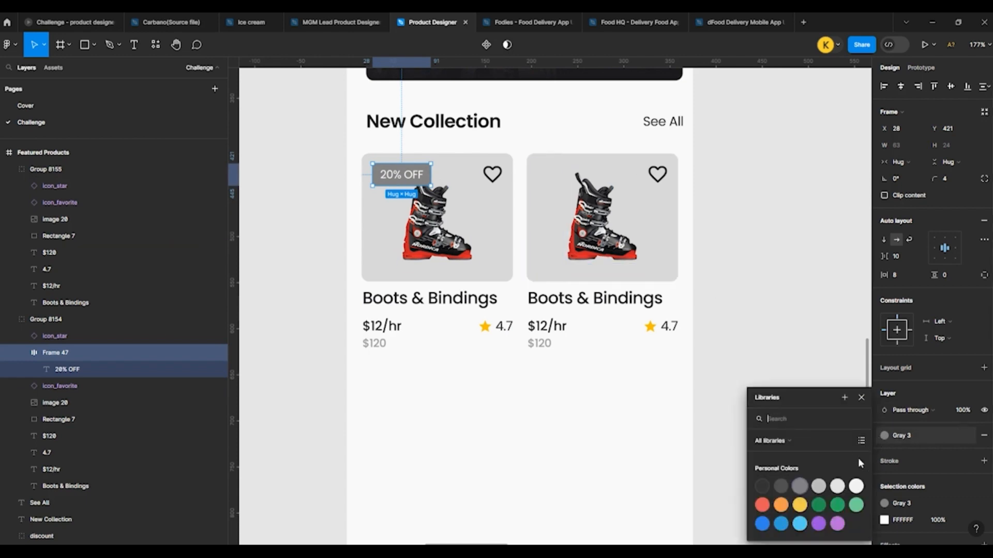
left_click(800, 505)
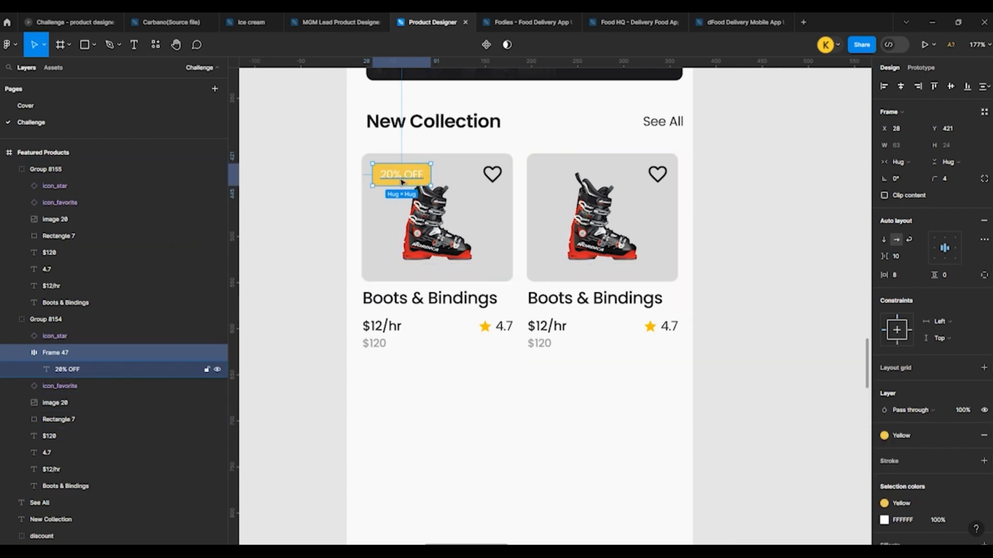
key("Return")
left_click(884, 356)
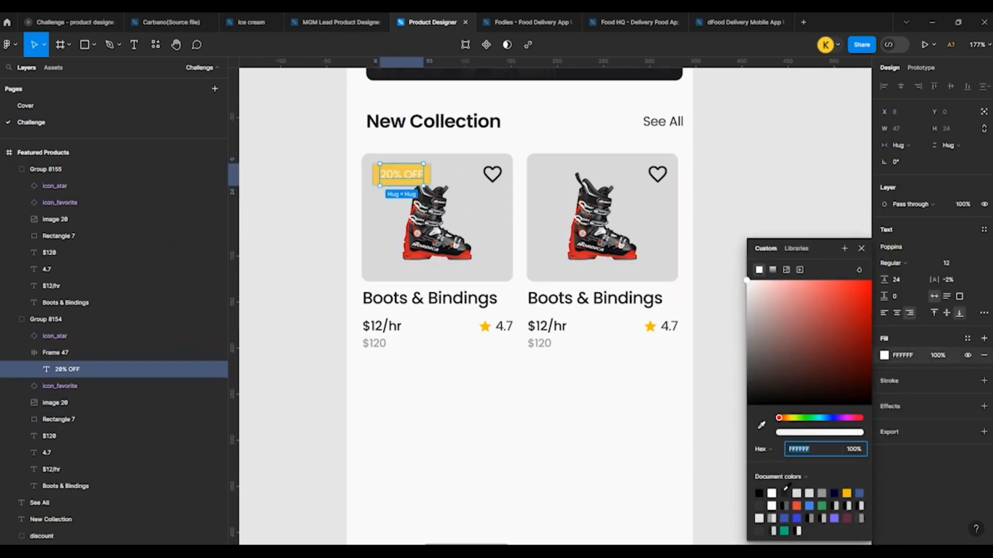
left_click(785, 491)
left_click(317, 215)
scroll(317, 221, "down", 5)
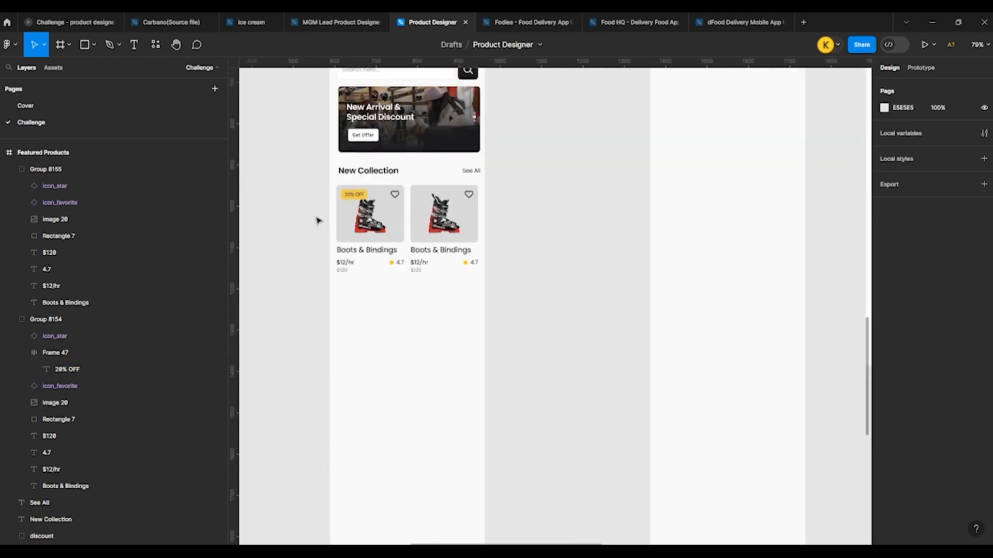
Step: Group the New Collection title with See All and duplicate the heading row below the product cards at Y 660
left_click(348, 253)
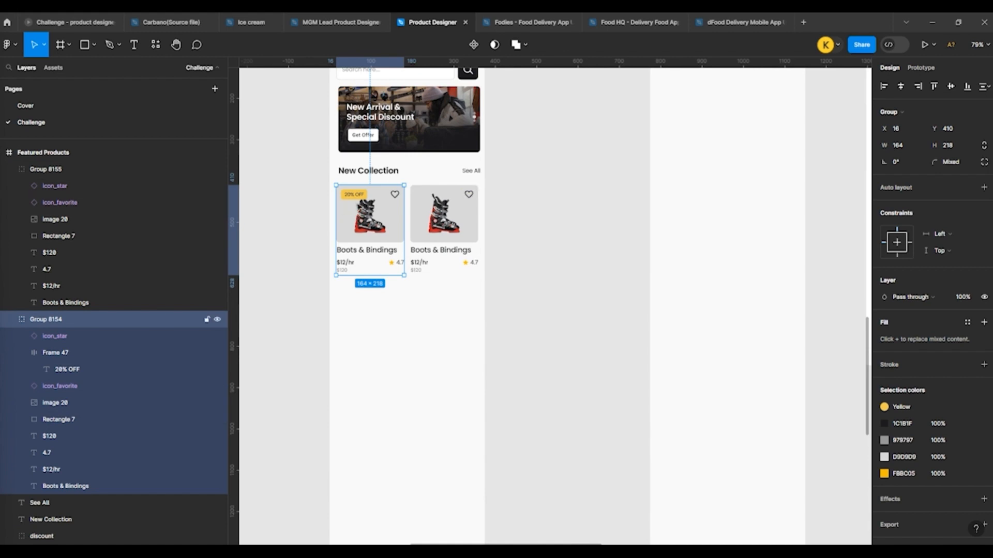
left_click(365, 170)
left_click(468, 171, "shift")
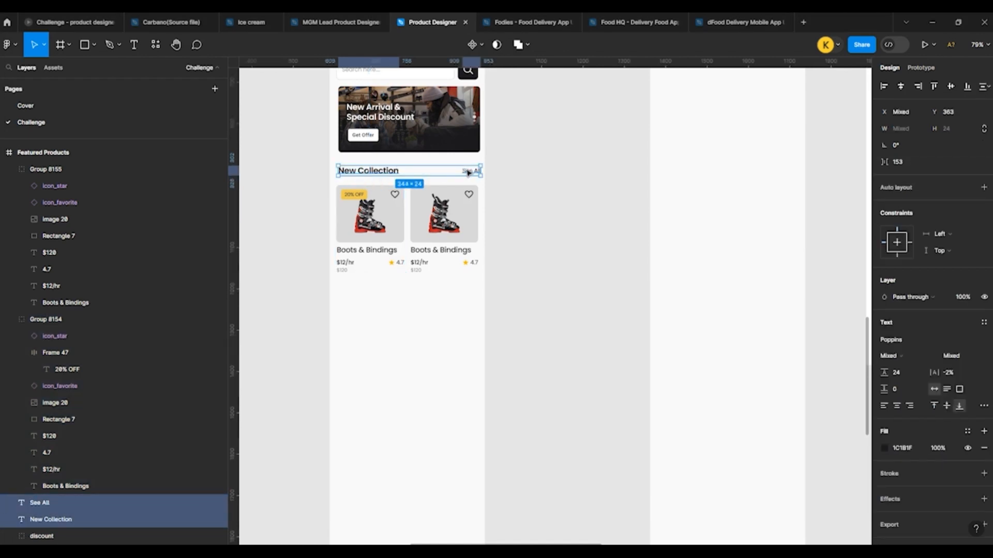
key("ctrl+g")
left_click_drag(365, 272, 365, 298)
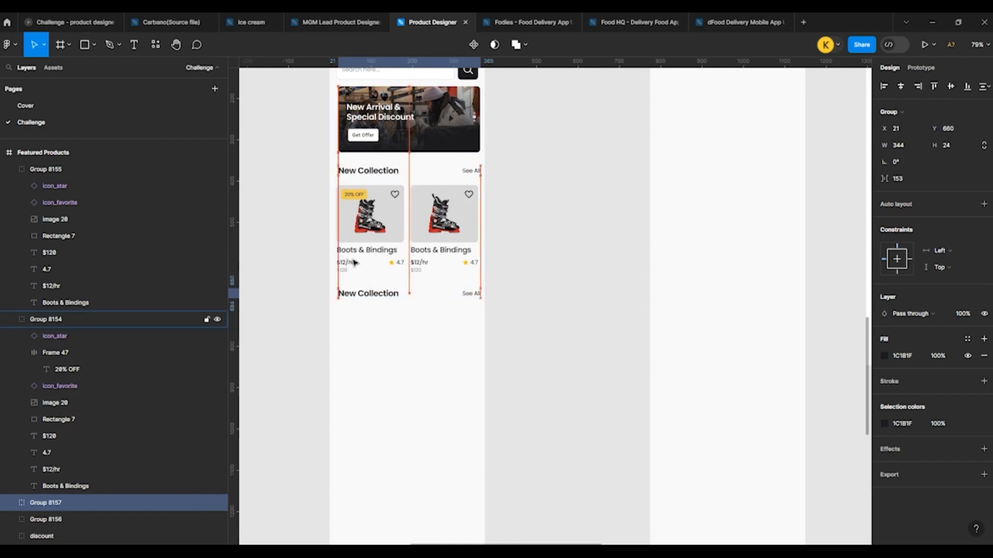
key("Up")
left_click(538, 263)
Step: Align the original New Collection heading row with the cards at X 16 and shift See All to X 314 minus nothing else, matching their width of 343
left_click(380, 225)
left_click(429, 220, "shift")
left_click(368, 170, "shift")
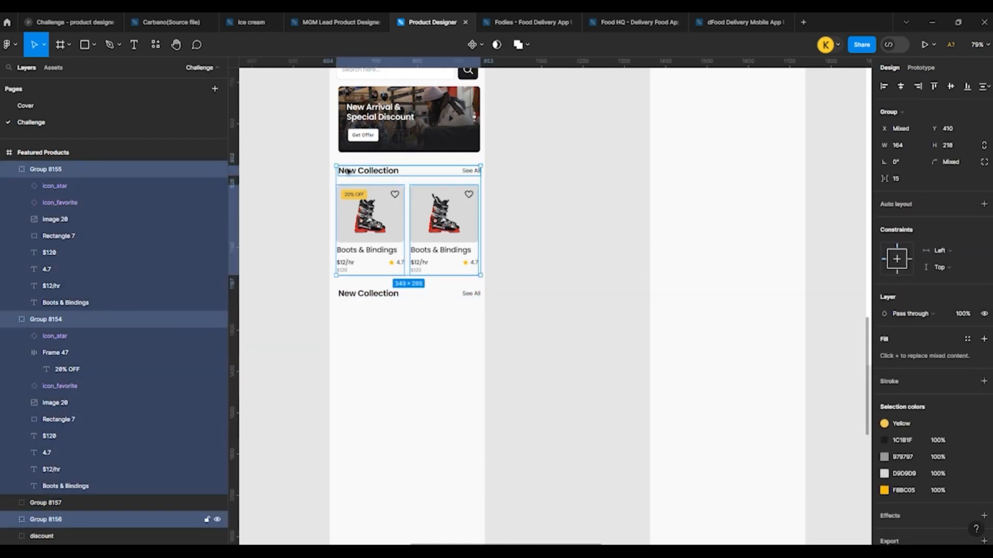
left_click(525, 181)
left_click(368, 170)
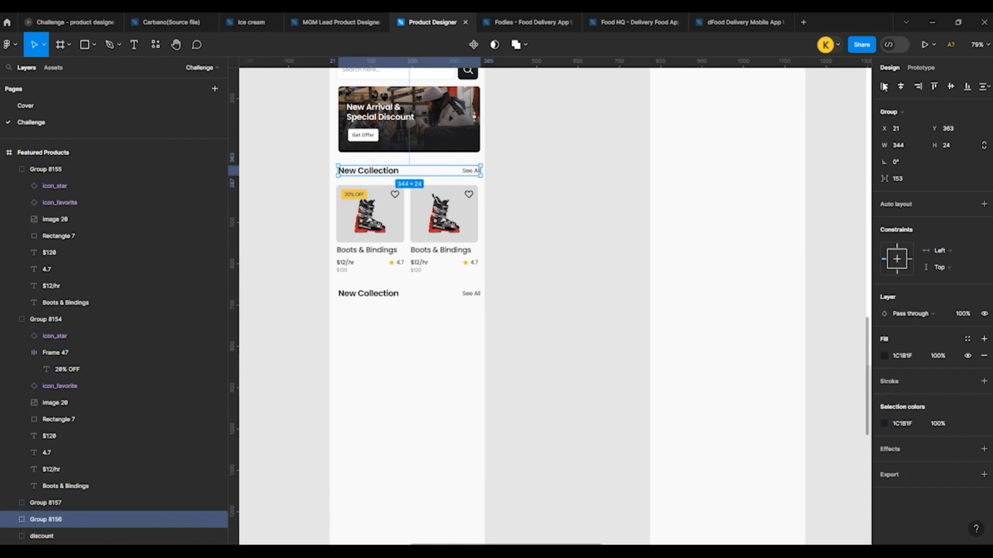
double_click(471, 173)
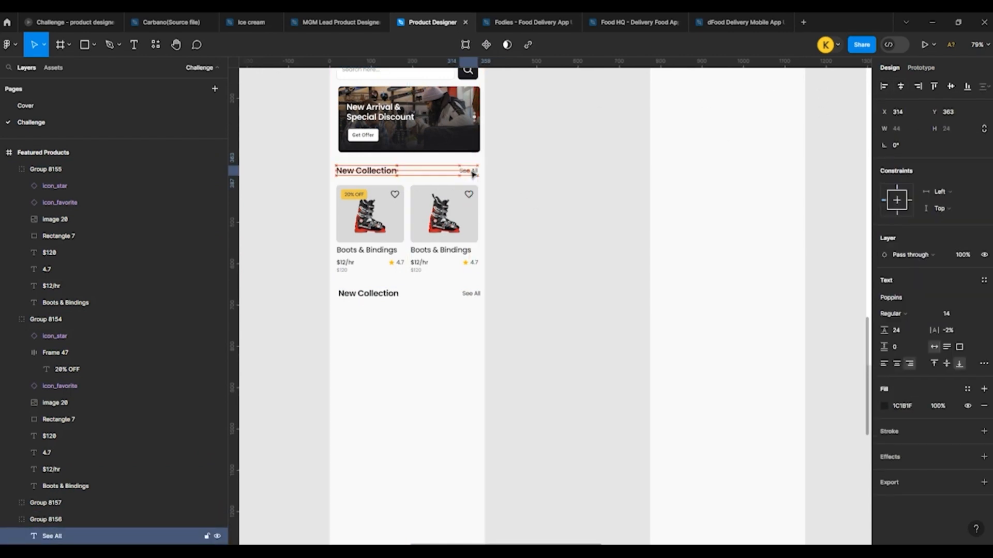
left_click(488, 177)
Step: Group the original New Collection heading row together with its two product cards
left_click(425, 173)
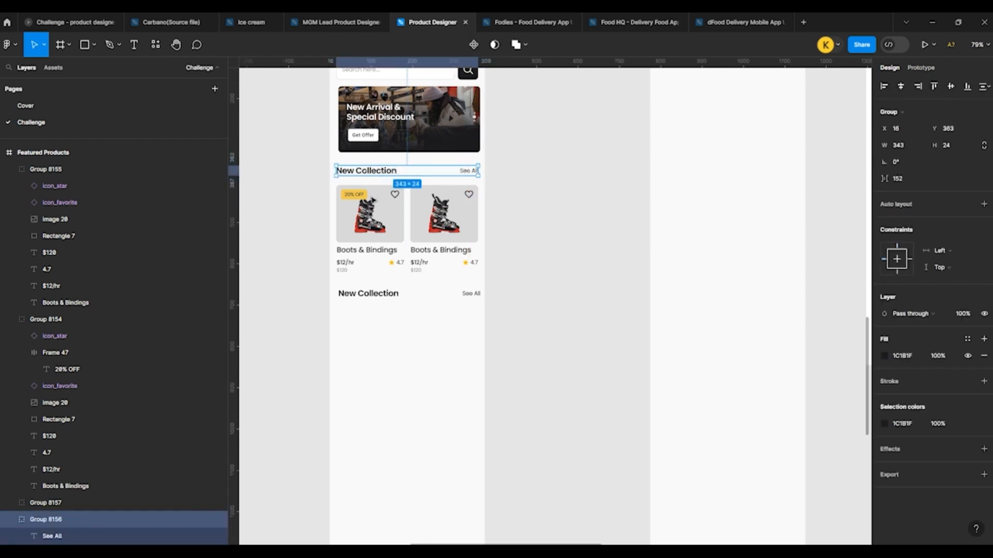
left_click(369, 222, "shift")
key("ctrl+g")
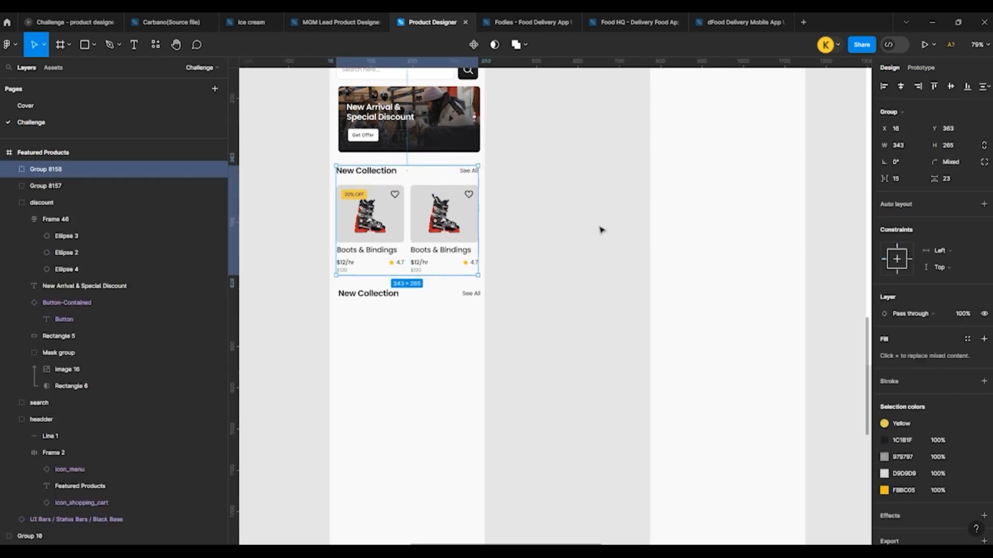
Step: Centre the duplicated heading row horizontally within the Featured Products frame
left_click(373, 298)
left_click(505, 303)
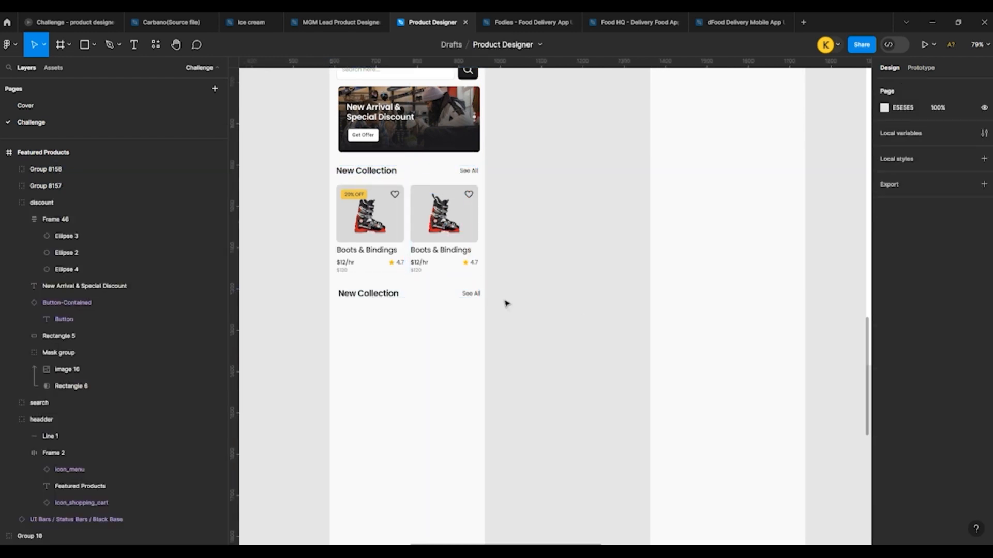
scroll(383, 322, "up", 3)
left_click(335, 281)
left_click(901, 87)
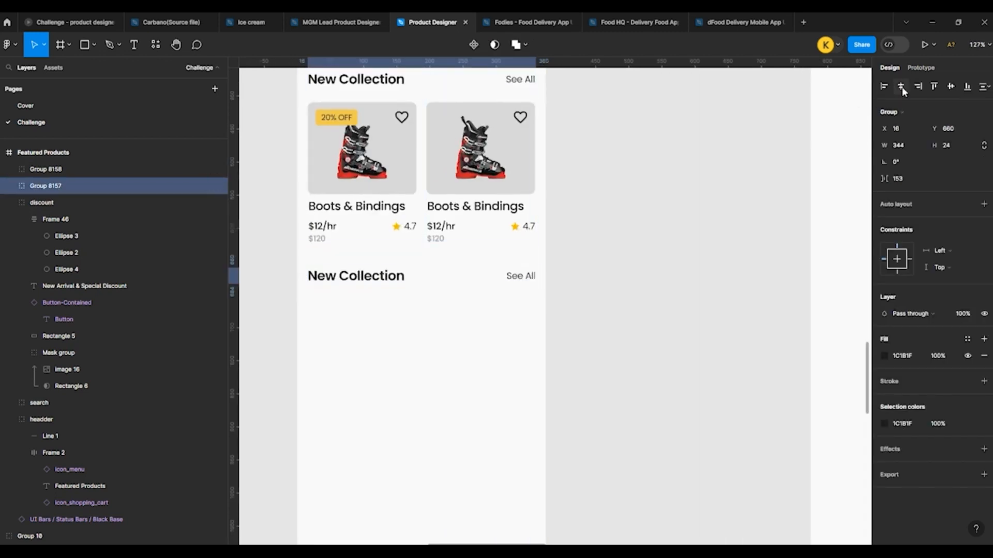
Step: Change the duplicated heading's title text to "Popular"
double_click(333, 279)
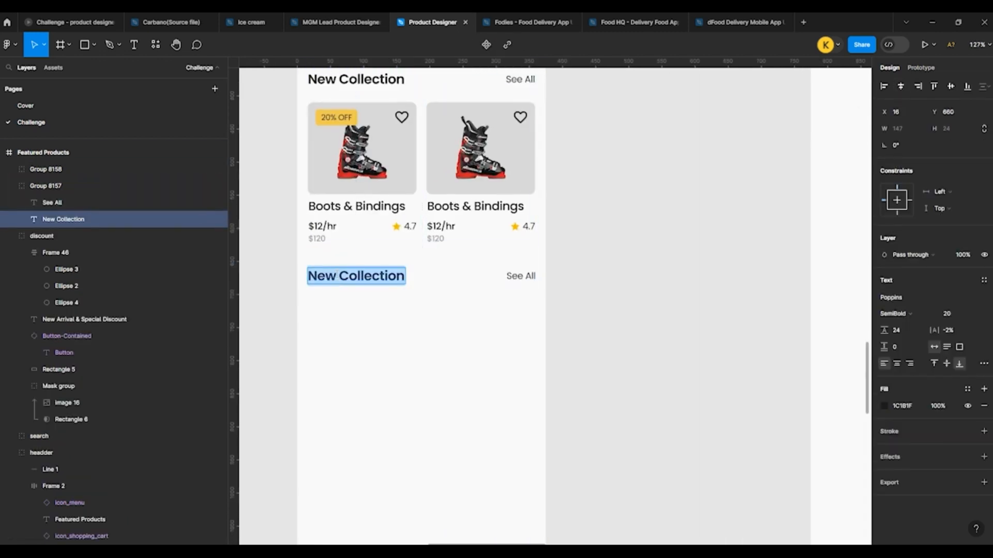
type("Popular")
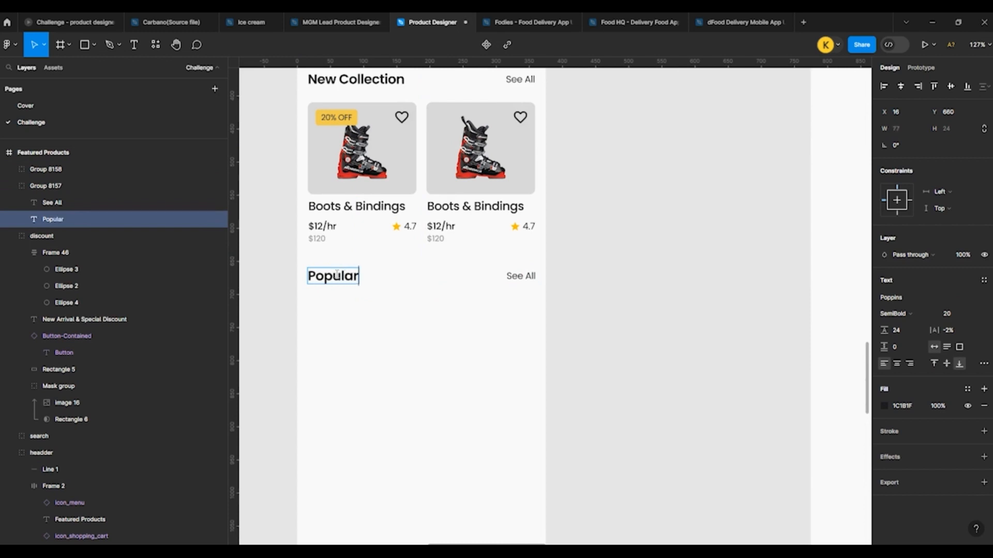
key("Escape")
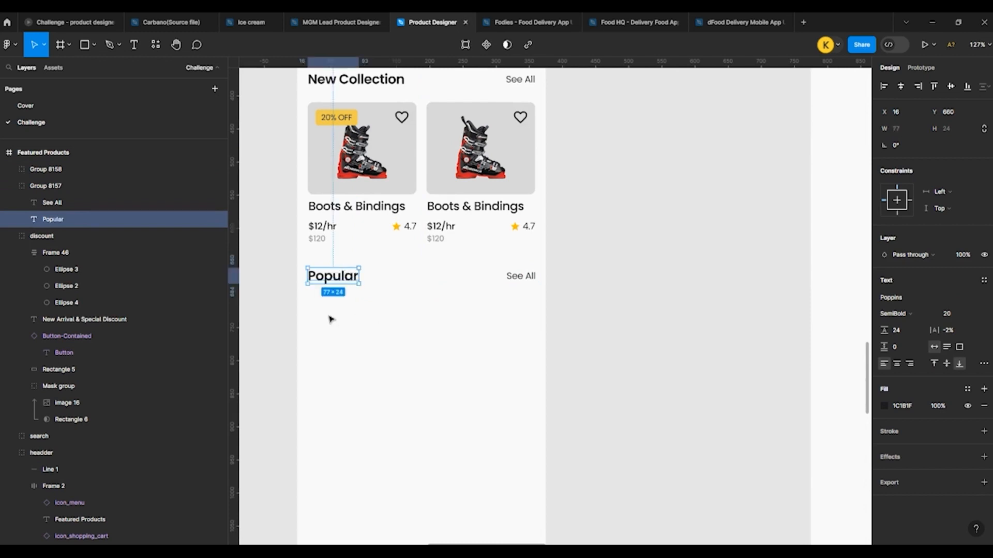
left_click(270, 308)
Step: Copy the product card with the 20% OFF tag and place the copy under the Popular heading at X 17, Y 716
scroll(270, 307, "down", 2)
scroll(276, 306, "down", 3)
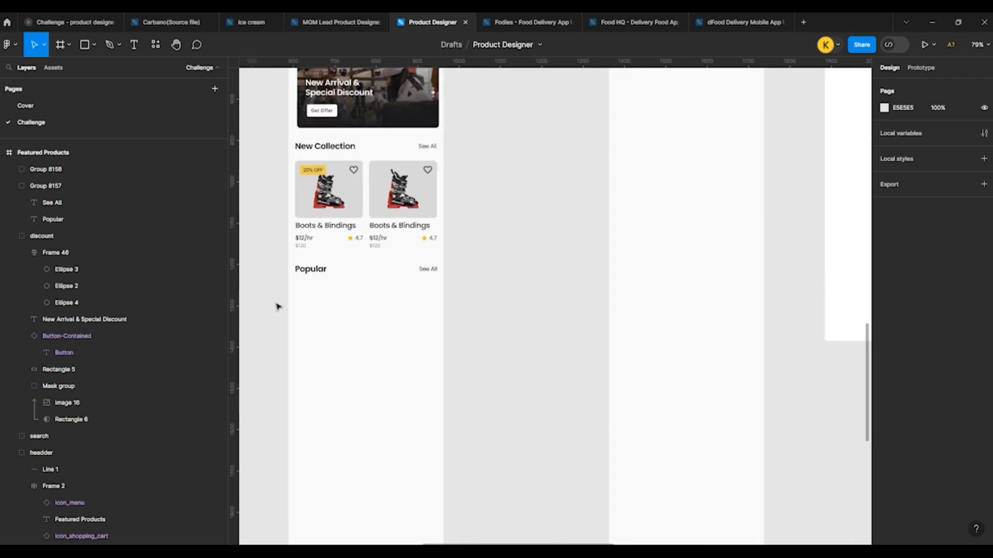
scroll(277, 307, "down", 1)
double_click(328, 194)
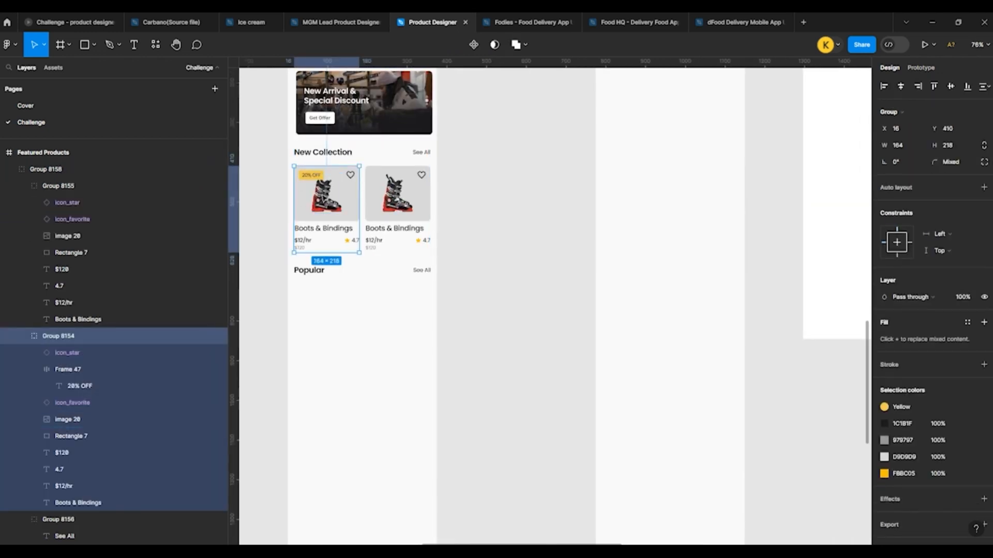
left_click(337, 323)
left_click(305, 314)
key("ctrl+v")
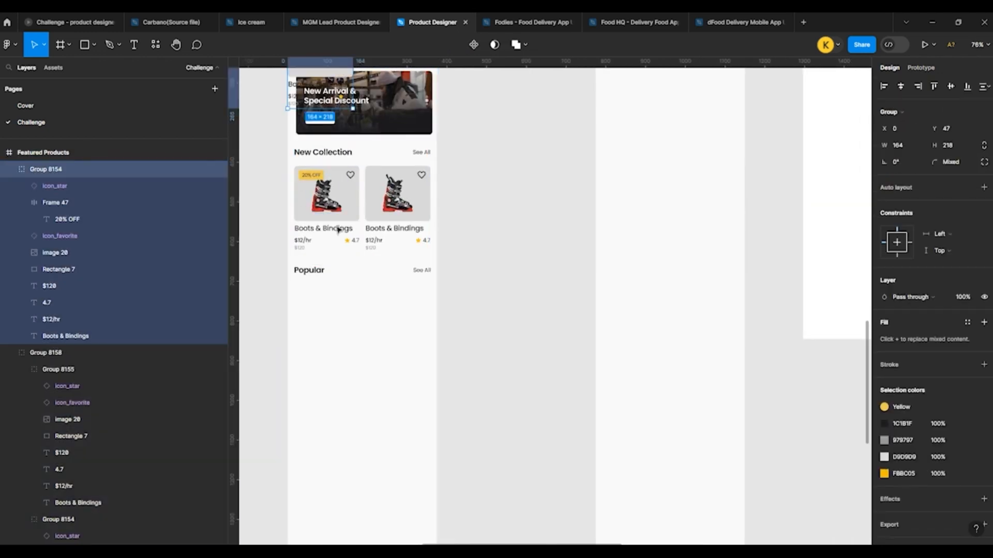
left_click_drag(295, 96, 303, 361)
scroll(301, 357, "up", 5)
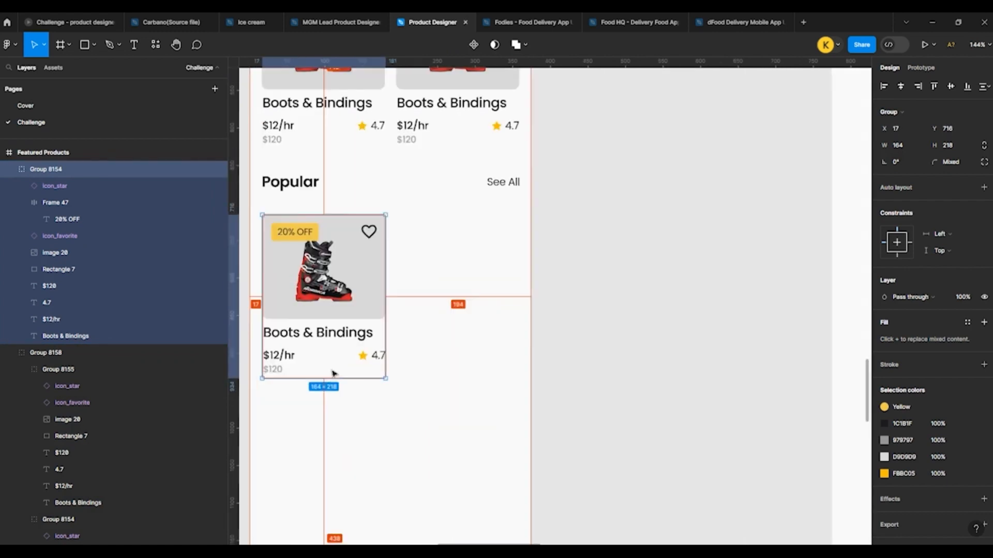
Step: Move the card's title, both prices, star icon and 4.7 rating together to the right of the grey image box
double_click(323, 337)
left_click(276, 355, "shift")
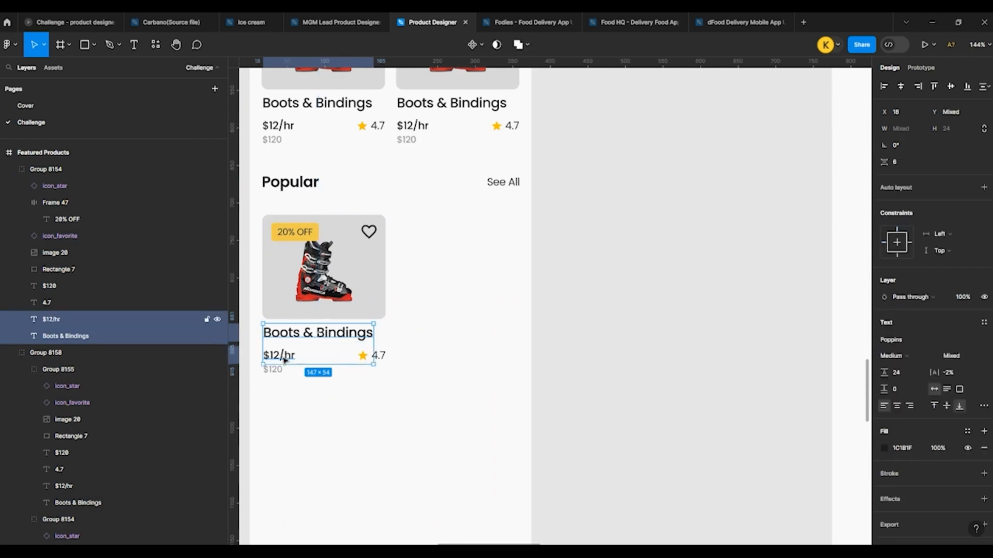
left_click(273, 370, "shift")
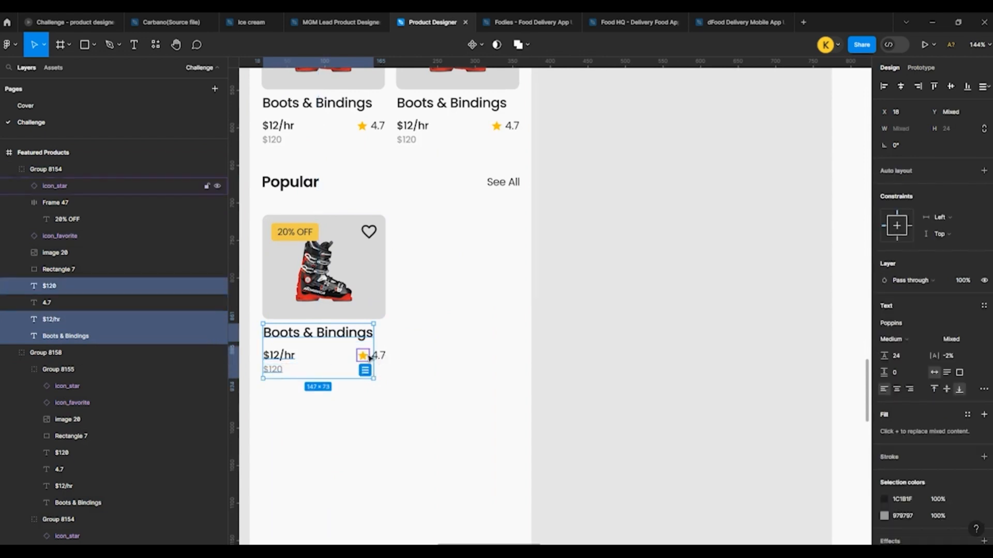
left_click(362, 355, "shift")
left_click(382, 357, "shift")
left_click_drag(380, 362, 513, 261)
Step: Shrink the Popular card's grey image rectangle about its centre and set its height to 72 and width to 92
left_click(370, 271)
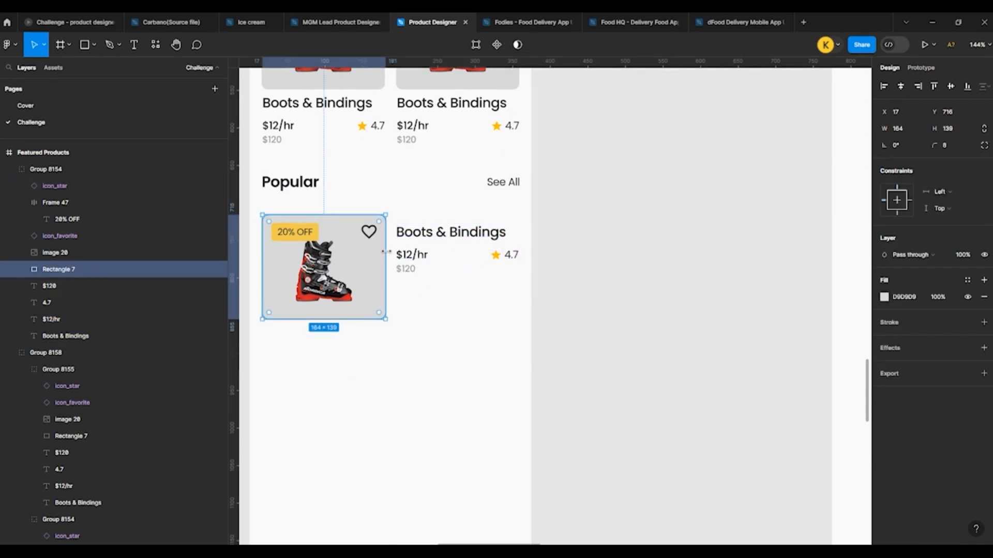
key("alt")
left_click_drag(385, 215, 358, 238)
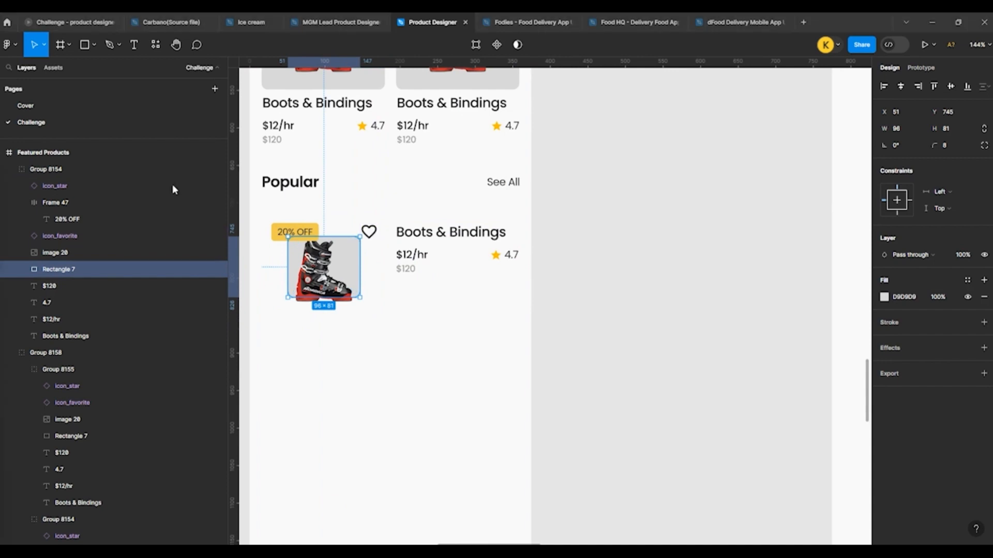
scroll(261, 227, "up", 5)
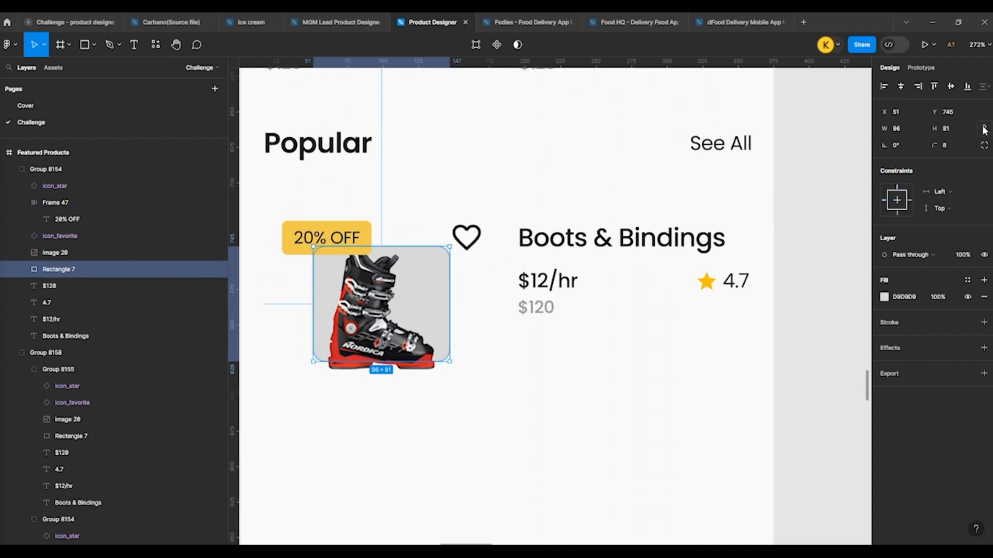
left_click(960, 130)
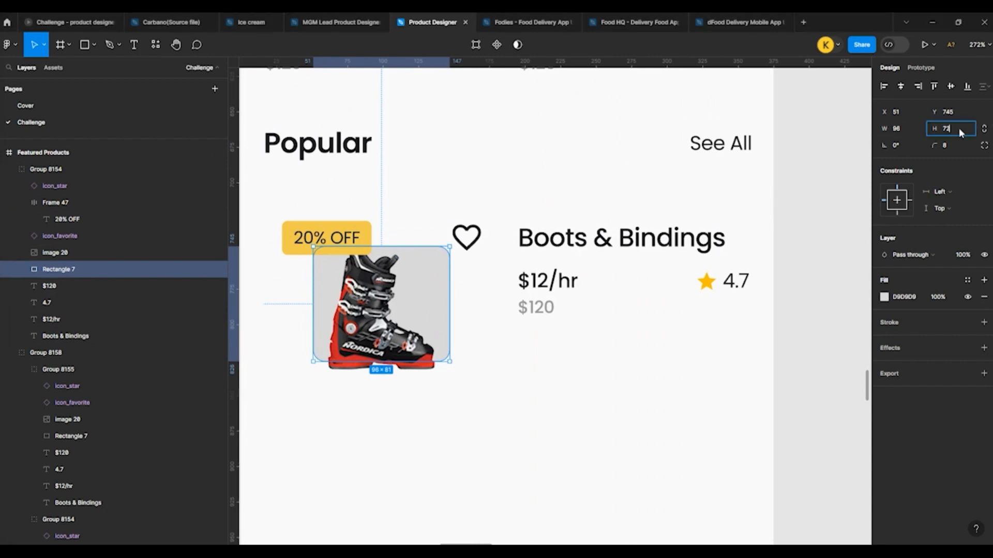
key("Return")
left_click(900, 130)
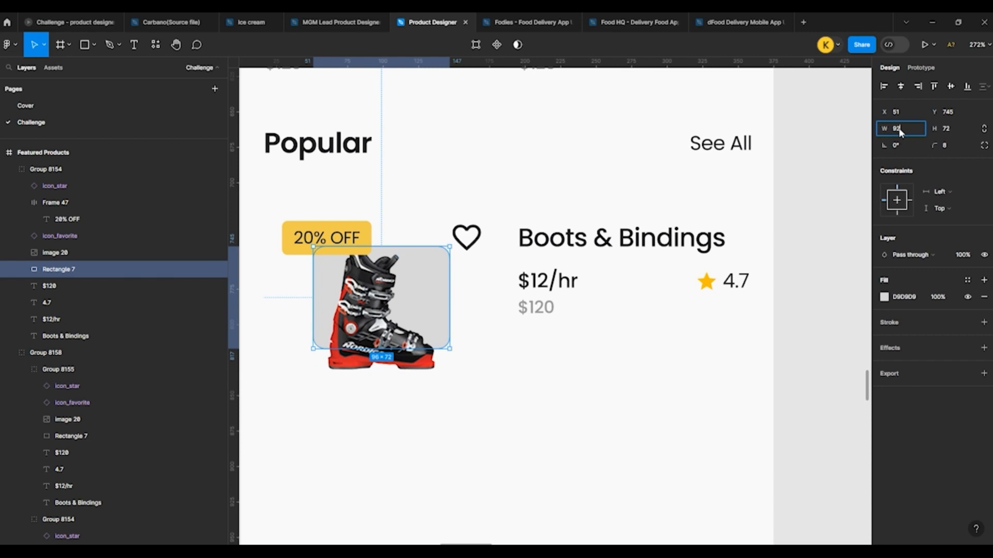
type("92")
key("Return")
Step: Delete the boot image and the 20% OFF tag from the Popular card
left_click(432, 290)
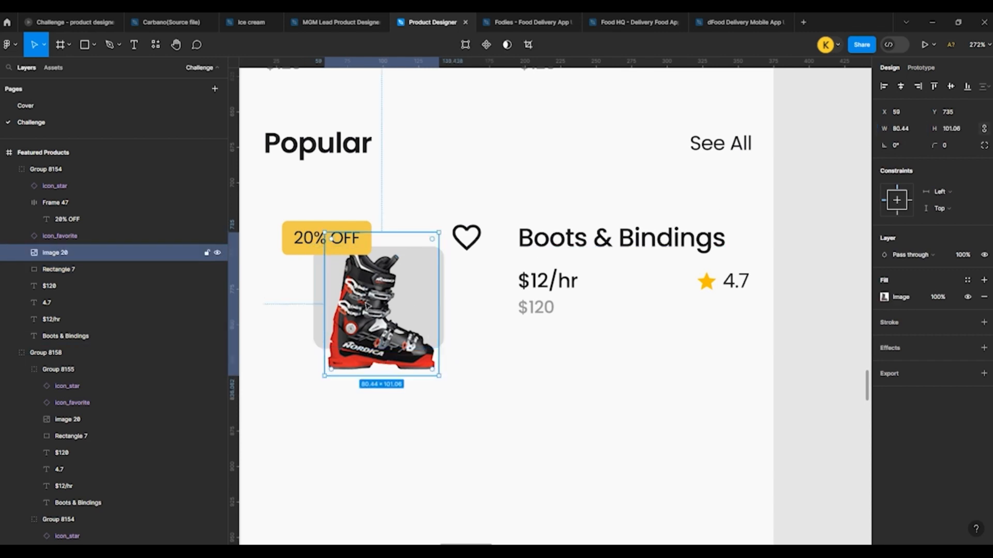
key("Delete")
left_click(290, 239)
left_click(293, 245)
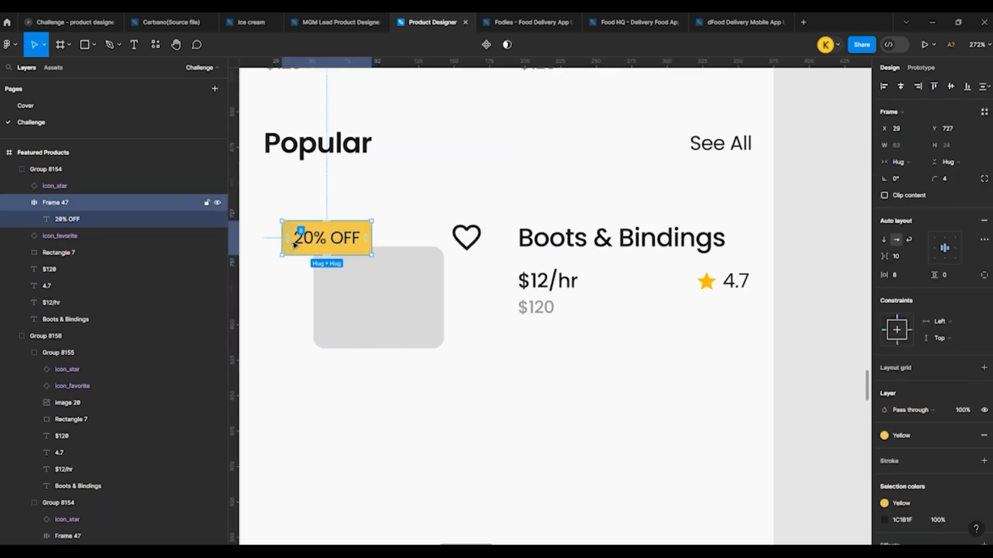
key("Delete")
Step: Set the grey rectangle's width to 72 and align it under the Popular heading at X 16, Y 725
left_click(398, 295)
left_click(398, 296)
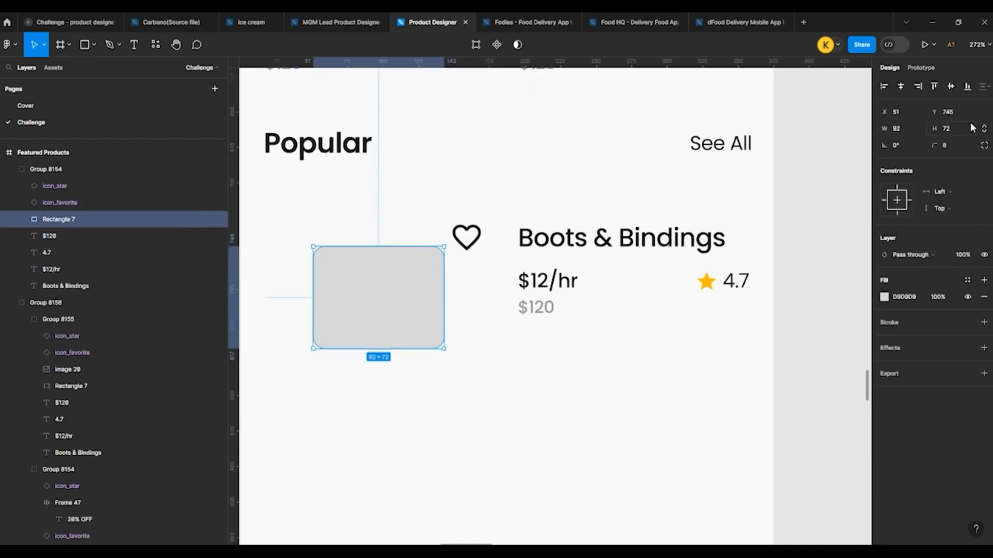
left_click(907, 128)
type("72")
key("Return")
left_click_drag(348, 271, 303, 243)
Step: Move the heart icon to the card's right end at X 335 and the title and prices beside the square at X 101
left_click(472, 240)
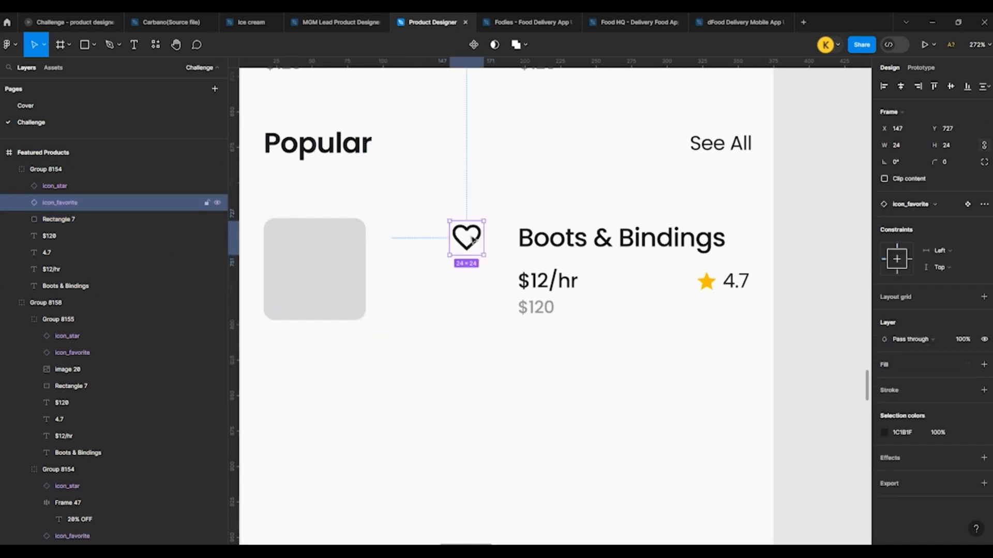
left_click_drag(476, 239, 743, 245)
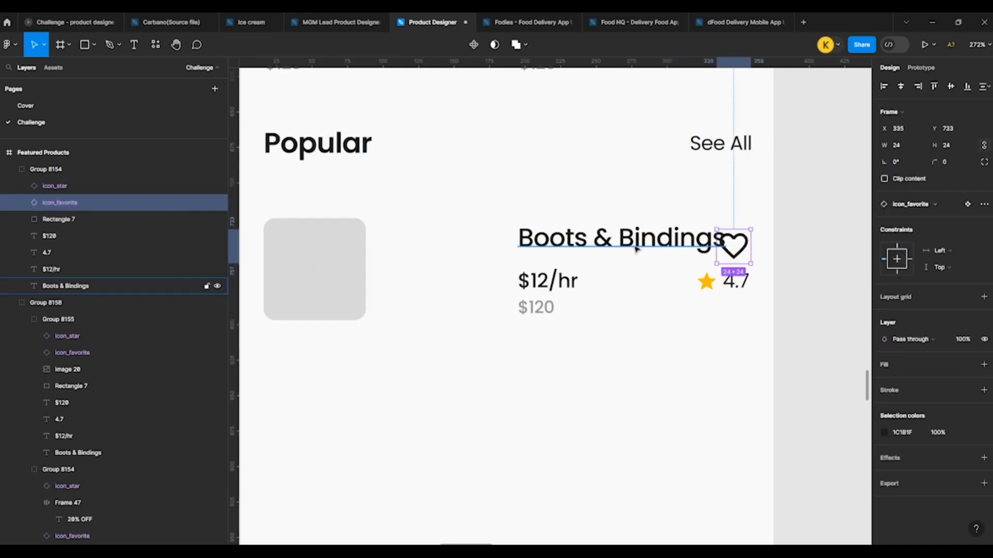
left_click(647, 238)
left_click(548, 280, "shift")
left_click(528, 306, "shift")
left_click_drag(543, 245, 408, 247)
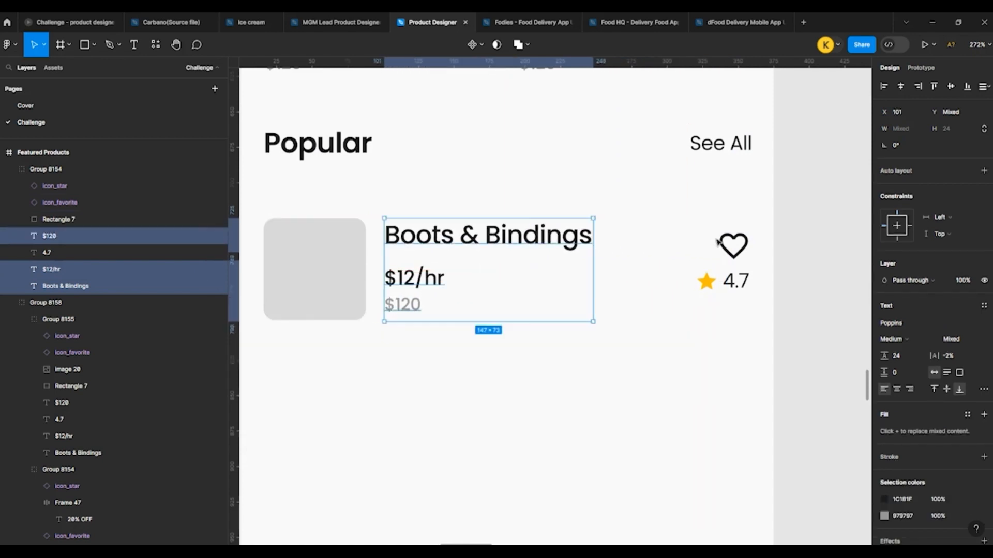
Step: Group the star with the 4.7 rating, place the group below the title's right end, and raise the heart icon slightly
left_click(714, 280)
left_click(735, 281, "shift")
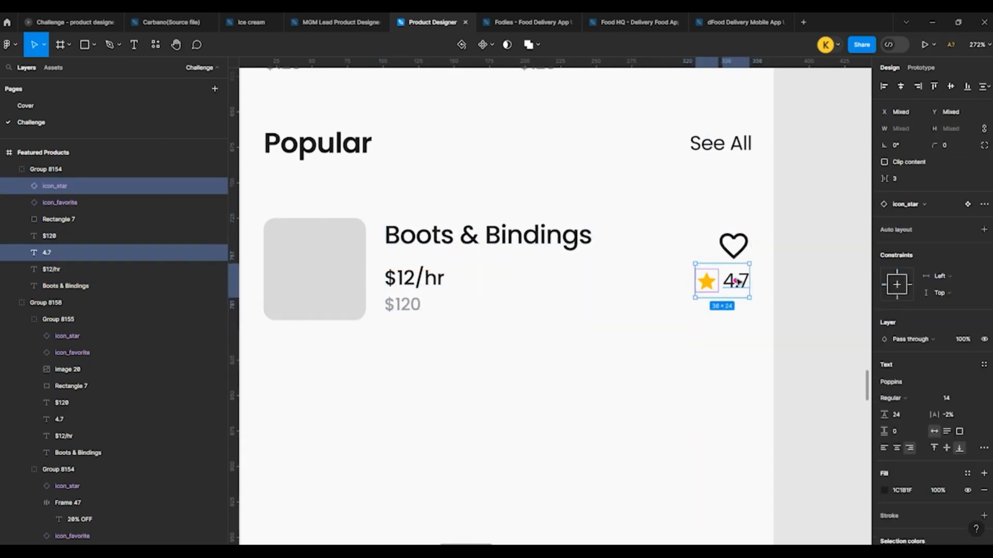
key("ctrl+g")
left_click_drag(713, 284, 556, 284)
left_click_drag(736, 238, 731, 226)
scroll(514, 225, "down", 5)
left_click(710, 259)
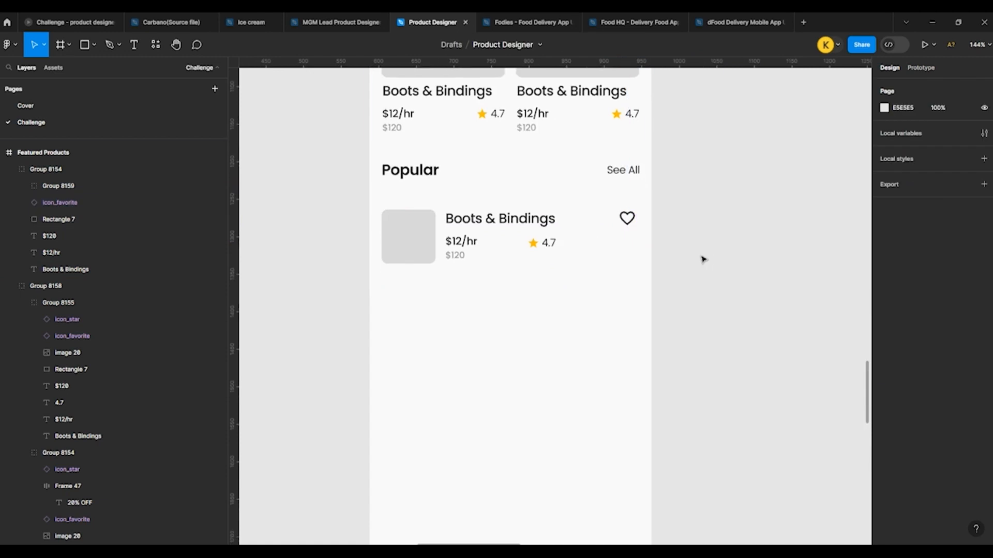
scroll(554, 214, "down", 5)
scroll(399, 183, "up", 5)
left_click(101, 48)
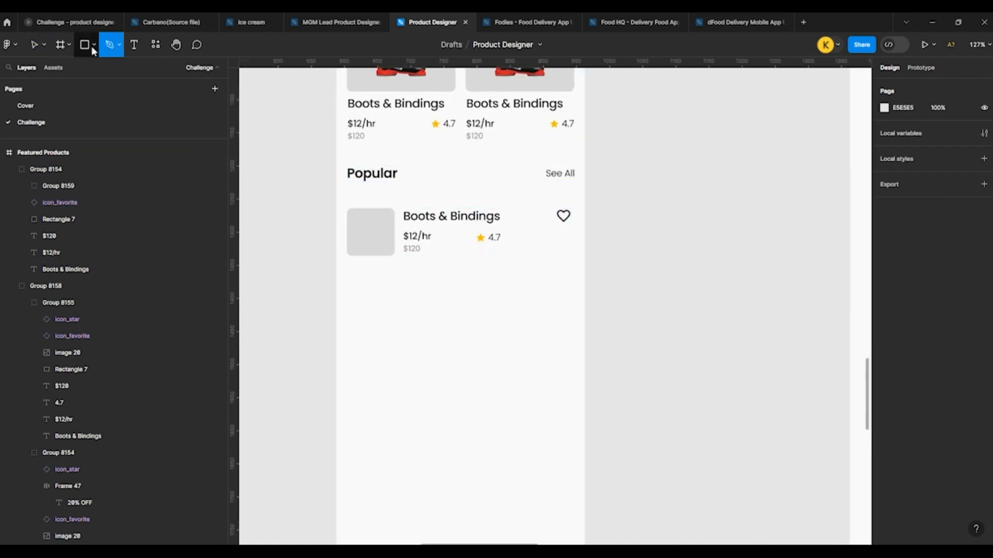
left_click(92, 46)
left_click(348, 217)
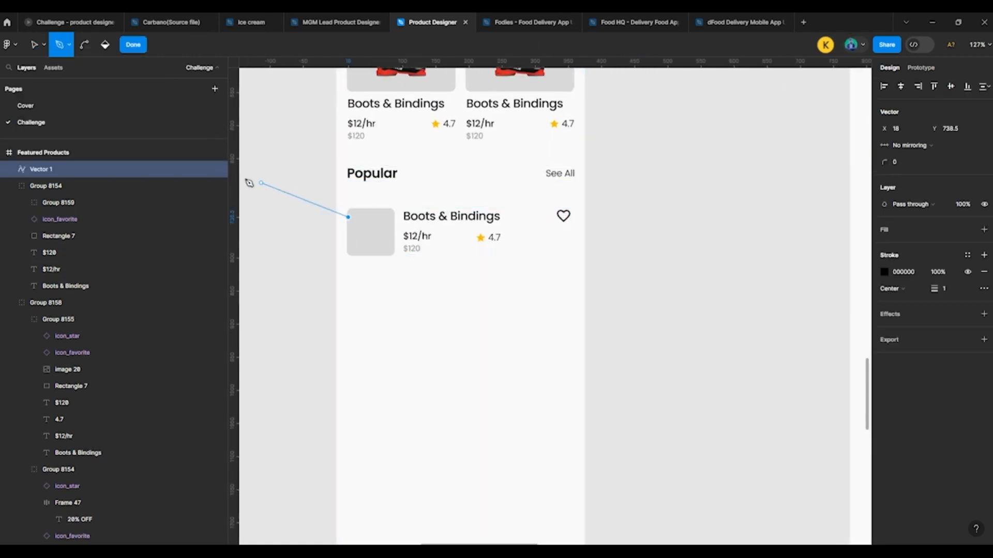
left_click(284, 166)
key("ctrl+z")
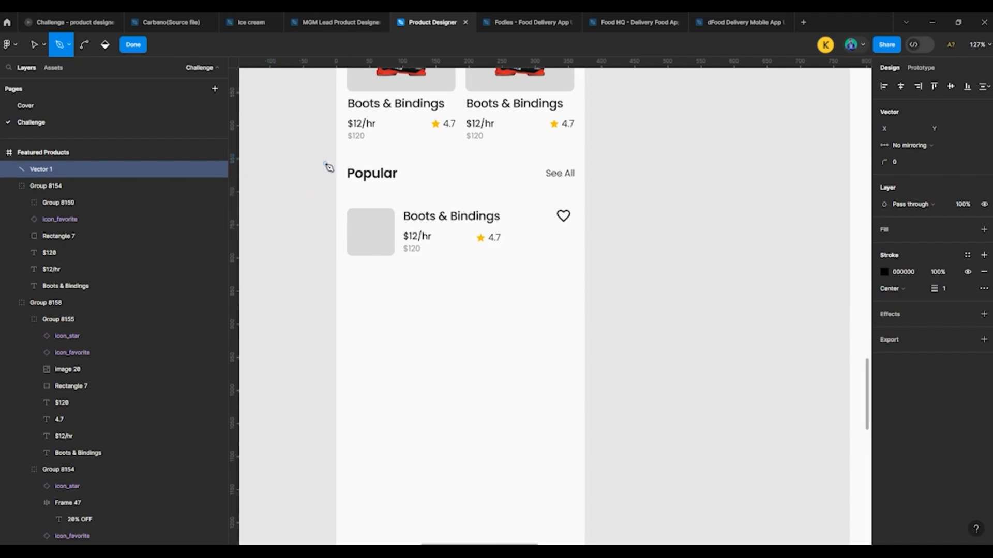
key("v")
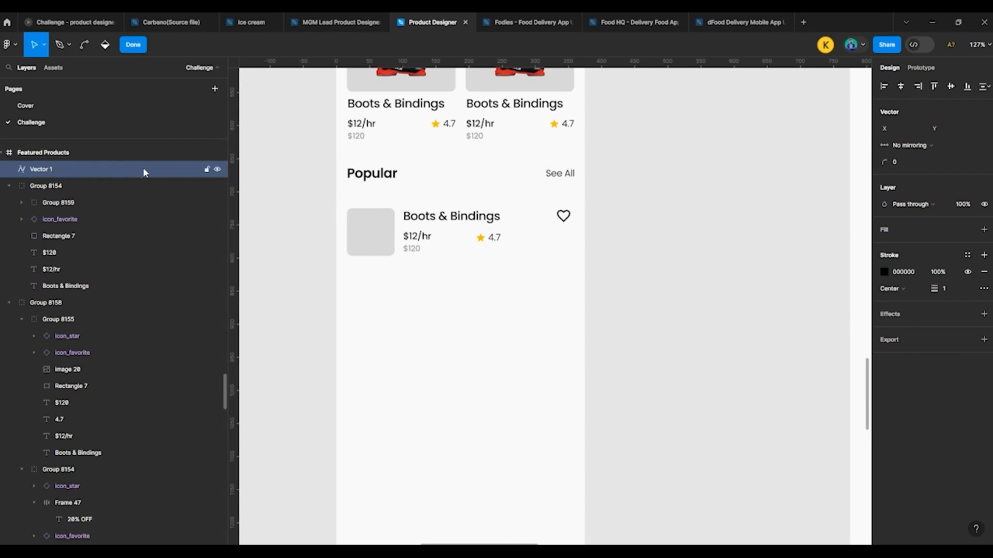
double_click(122, 166)
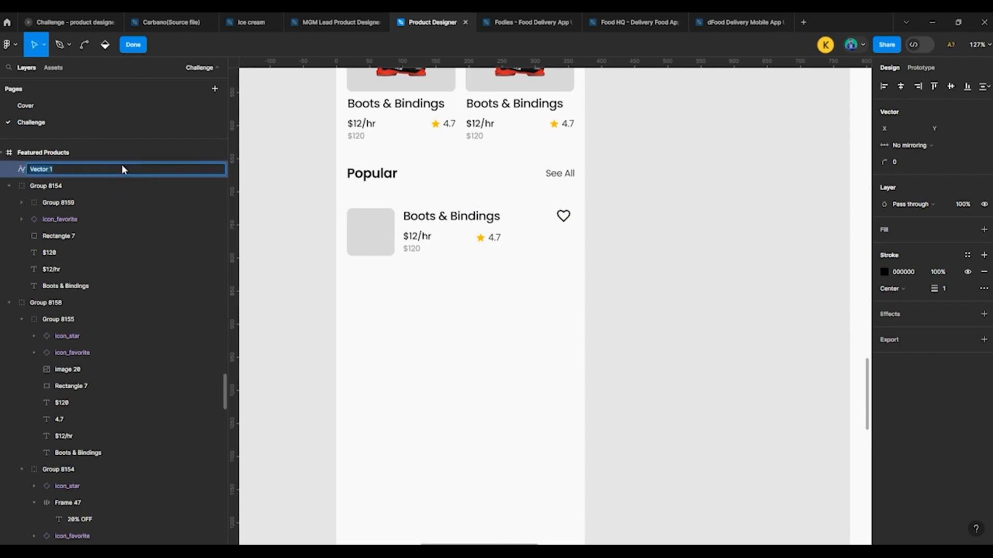
left_click(141, 201)
Step: Duplicate the grey square as a 72 × 82 outline extending above and below it, replacing the fill with a 1-pixel black inside stroke
left_click(385, 239)
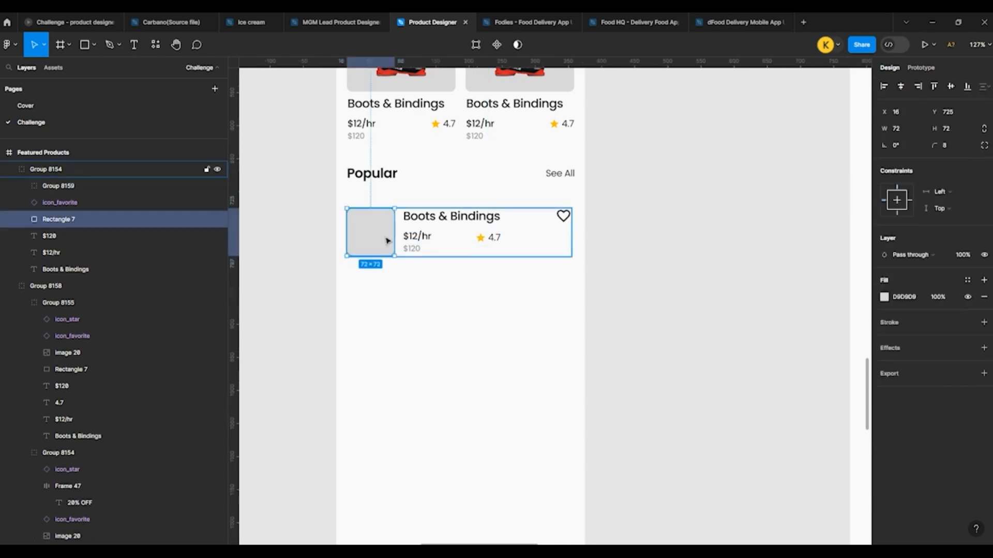
scroll(397, 240, "up", 3)
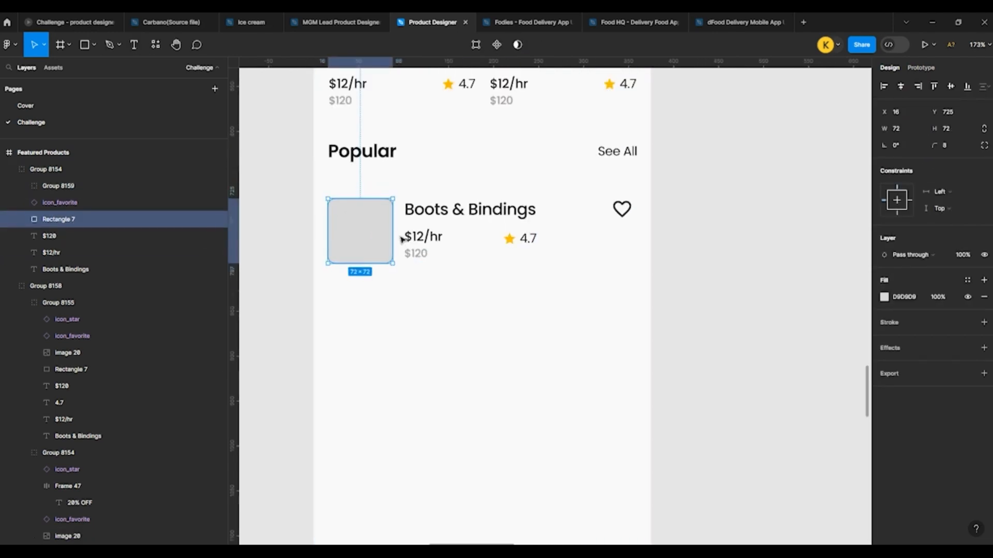
key("ctrl+d")
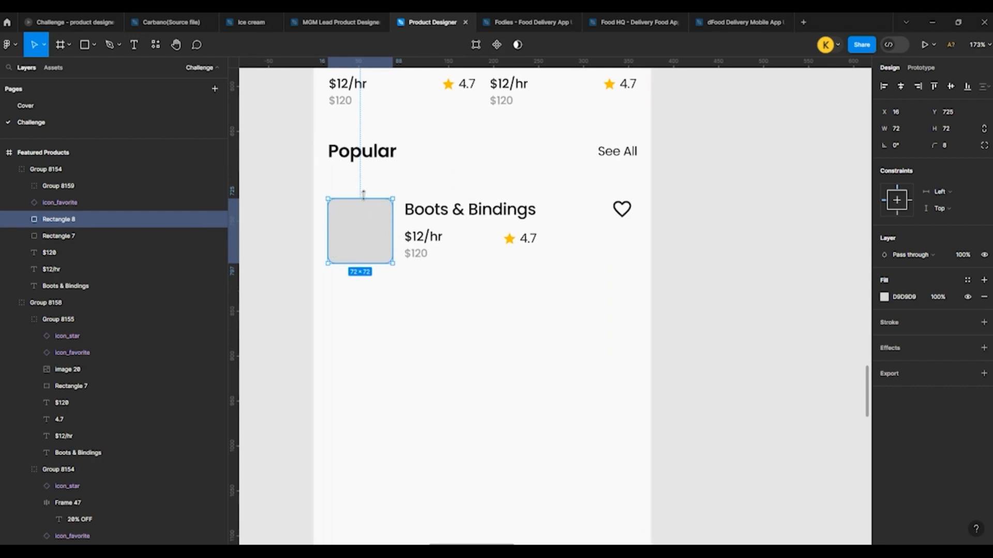
left_click_drag(363, 195, 363, 191)
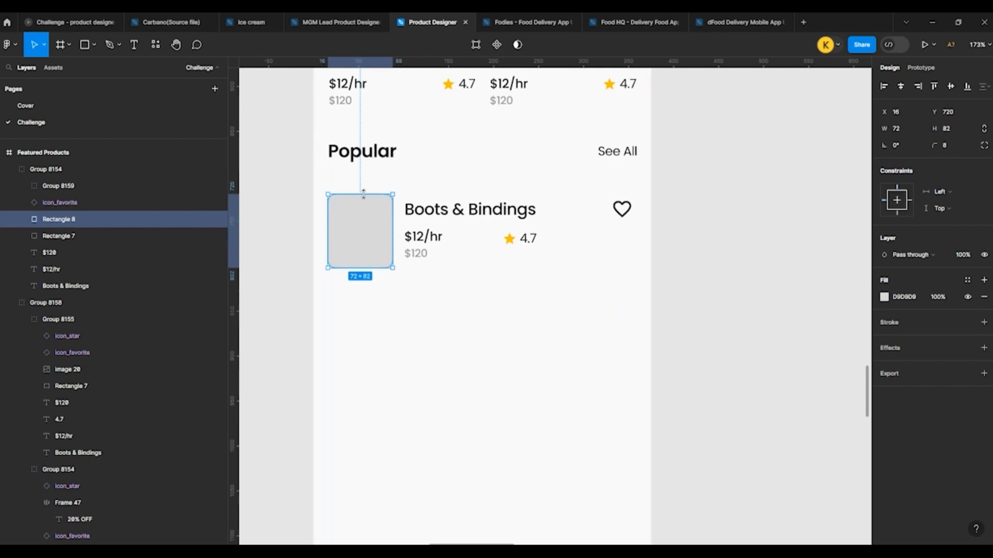
left_click(983, 297)
left_click(984, 306)
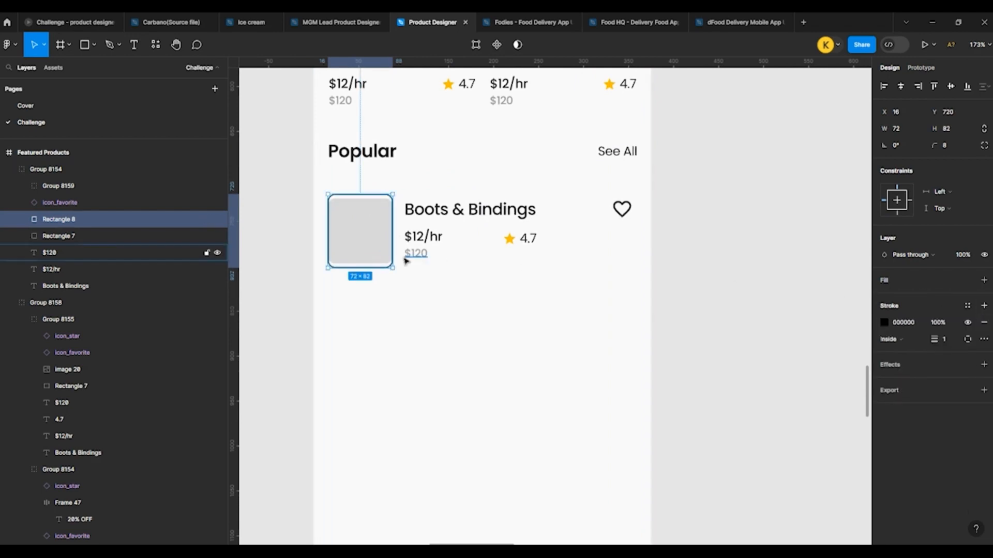
Step: Shift the original grey image square 10 pixels to the right, to X 26
scroll(364, 228, "up", 3)
left_click_drag(314, 226, 321, 227)
left_click(365, 233)
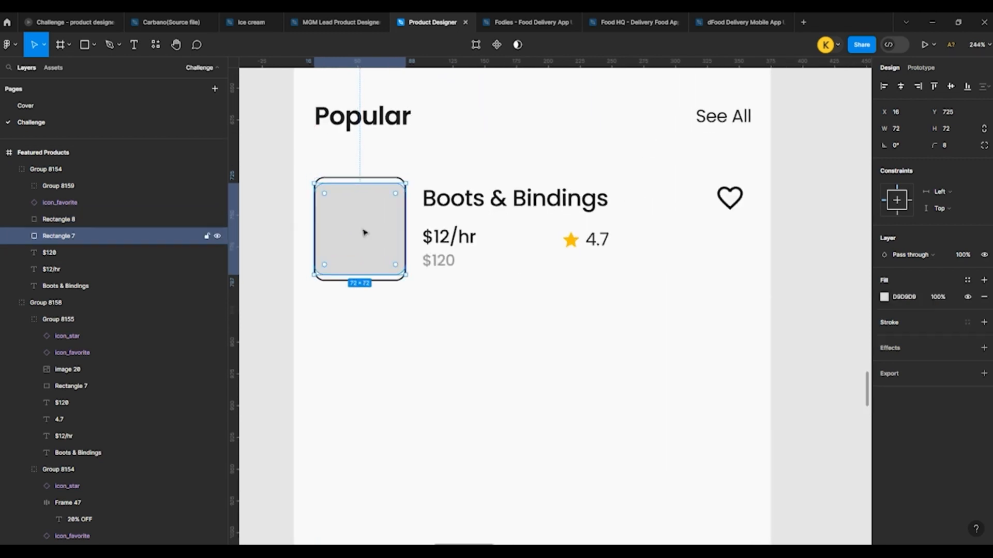
key("shift+Right")
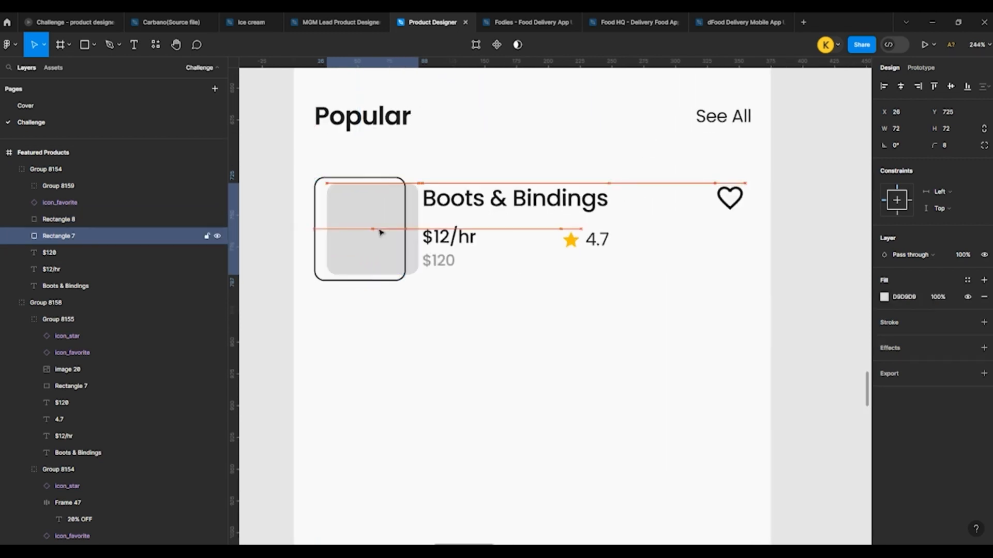
Step: Widen the outlined rectangle to enclose the whole card, with a width of 343
left_click(355, 179)
left_click_drag(404, 208, 753, 210)
key("alt")
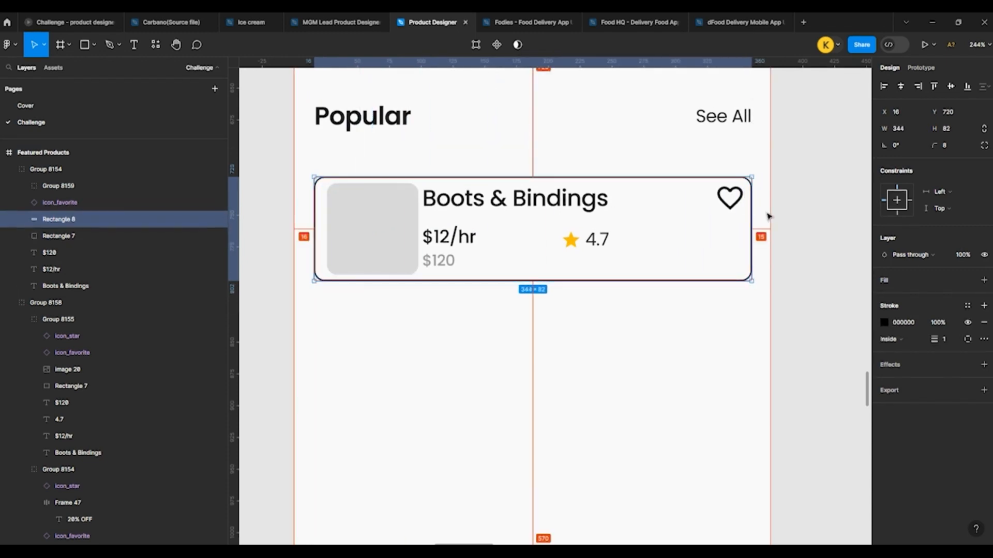
left_click(908, 127)
key("Down")
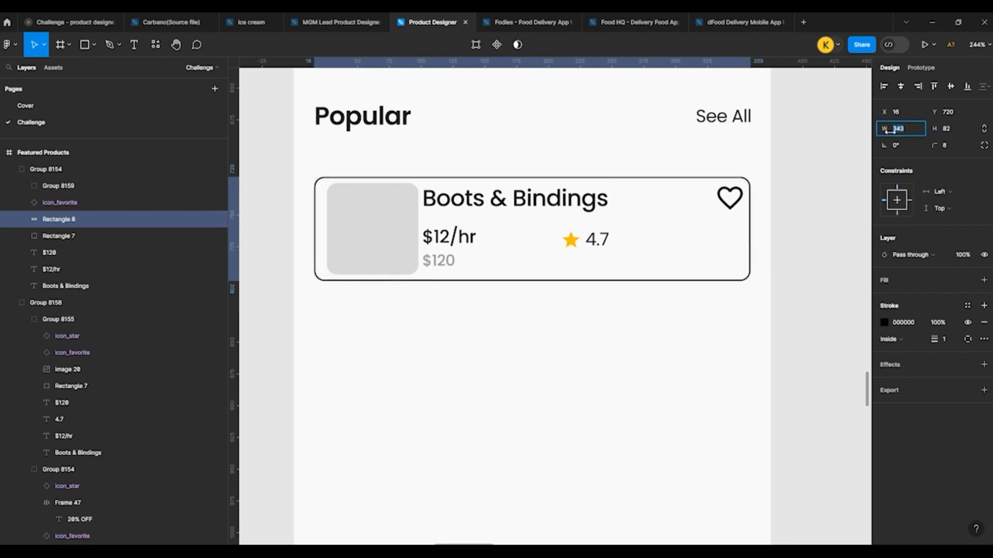
left_click(780, 197)
Step: Change the card outline's stroke colour to grey 979797 and its opacity to 80%
left_click(554, 180)
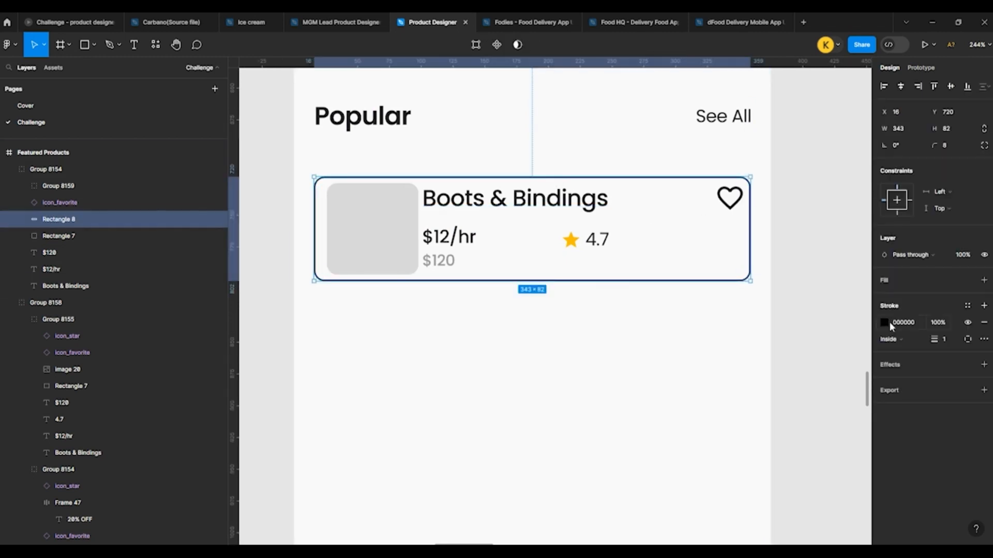
left_click(888, 323)
left_click(821, 480)
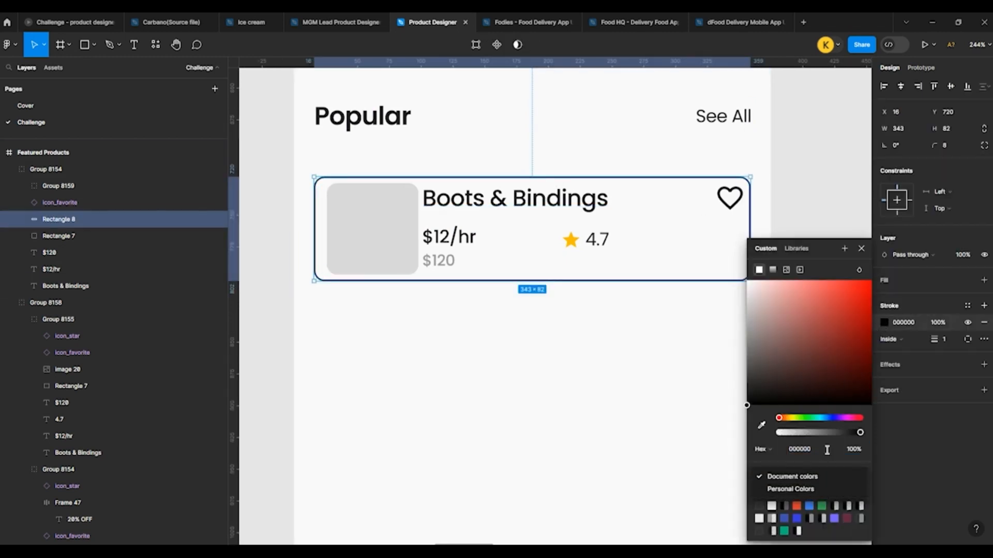
left_click(826, 450)
left_click(822, 493)
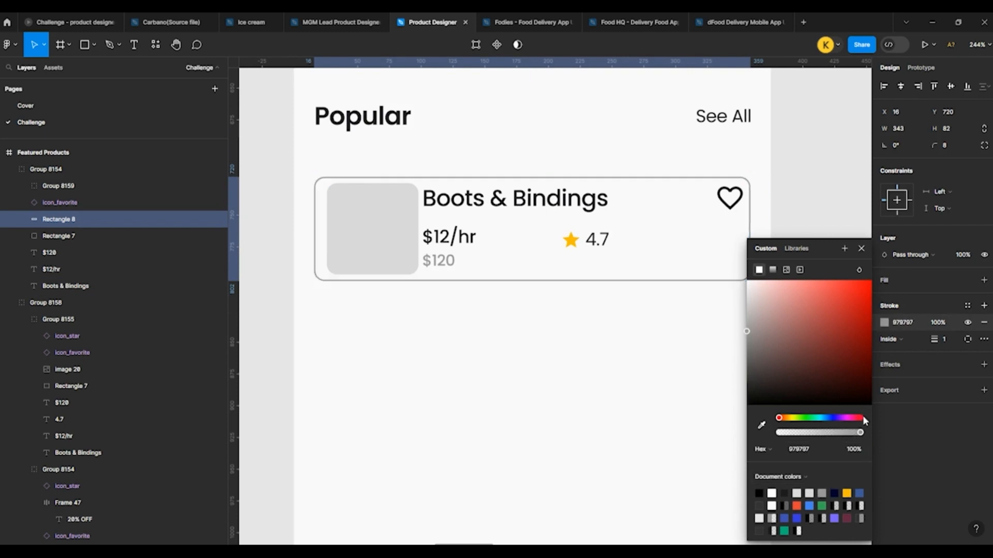
left_click(948, 323)
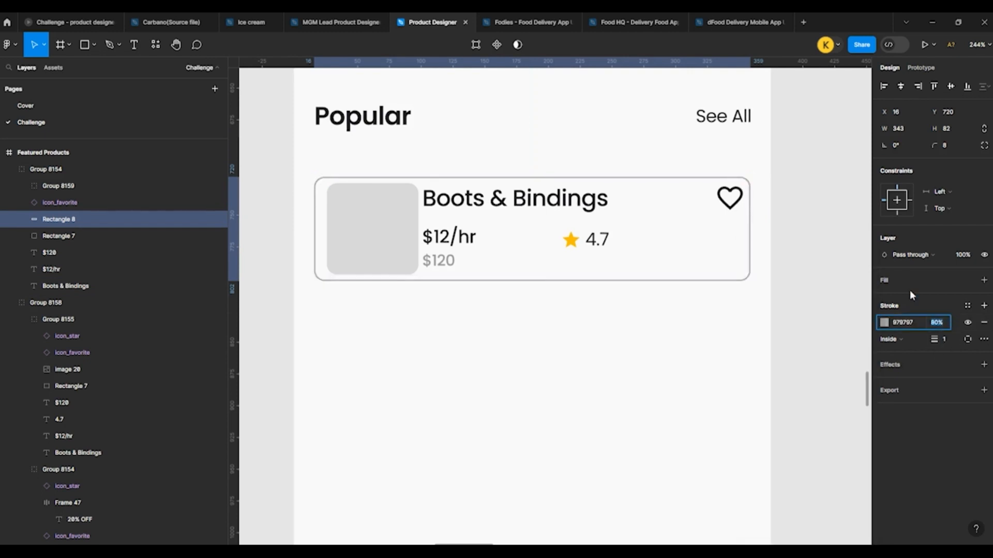
left_click(800, 202)
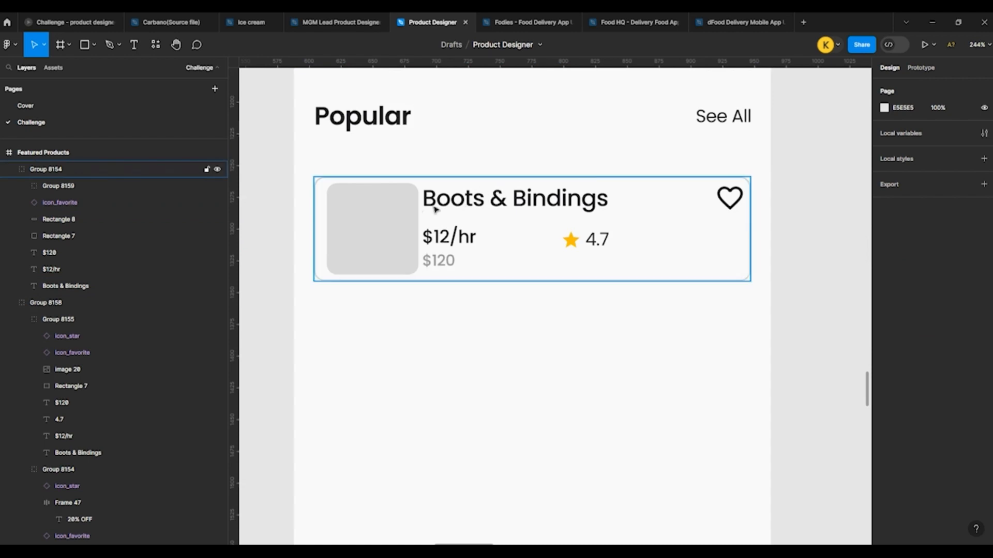
Step: Nudge the grey image square in the Popular card left to X 21, leaving 5 pixels to the card outline
double_click(372, 213)
key("alt")
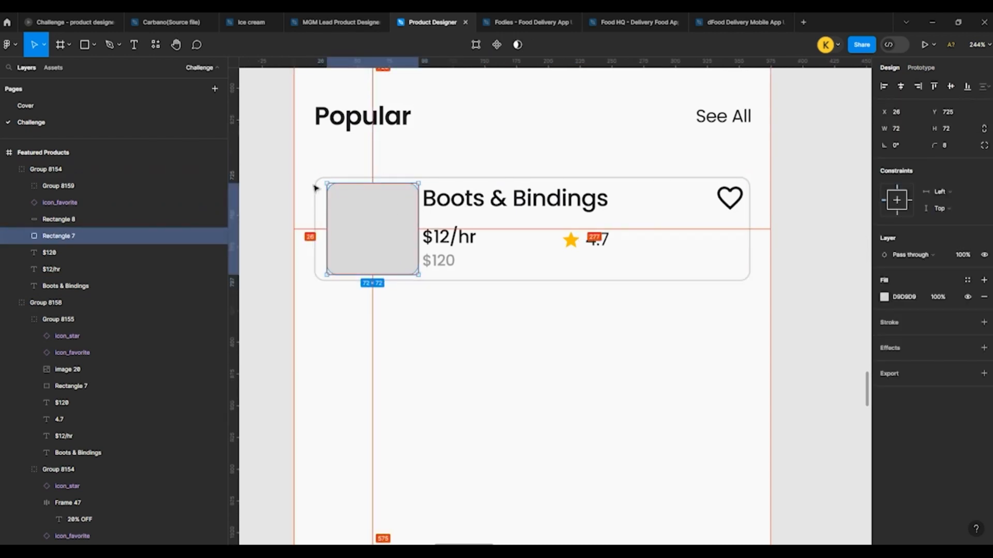
key("Left")
key("Left")
key("Left")
key("Left")
key("Left")
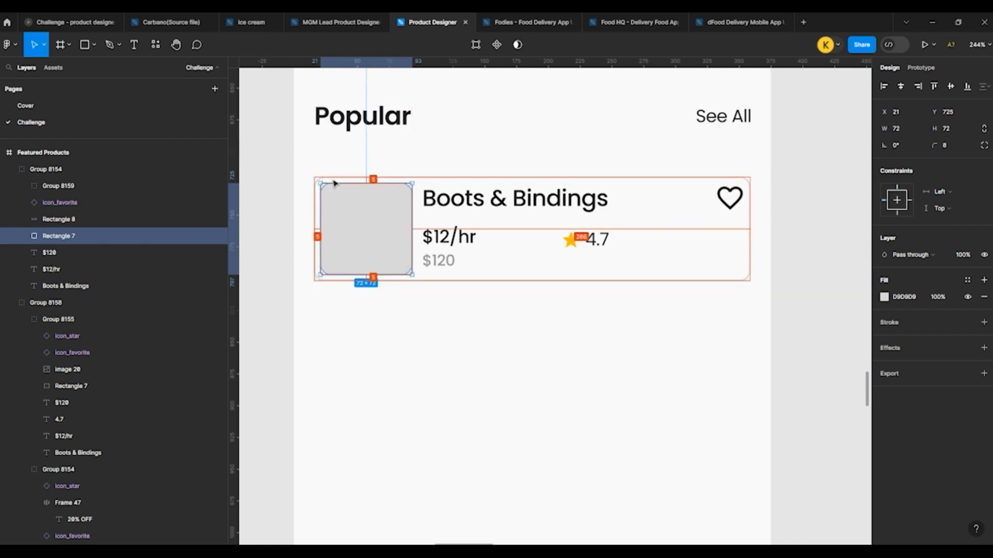
Step: Lower the Popular card's "Boots & Bindings" title to Y 729 and set its font size to 16
left_click(459, 209)
key("Down")
key("Down")
key("Down")
key("Down")
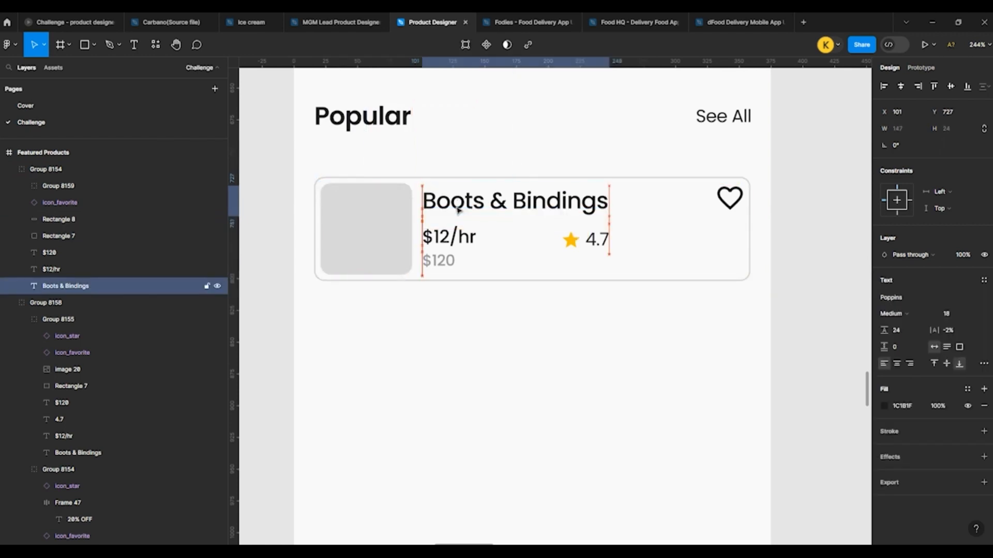
left_click(962, 313)
key("Down")
key("Down")
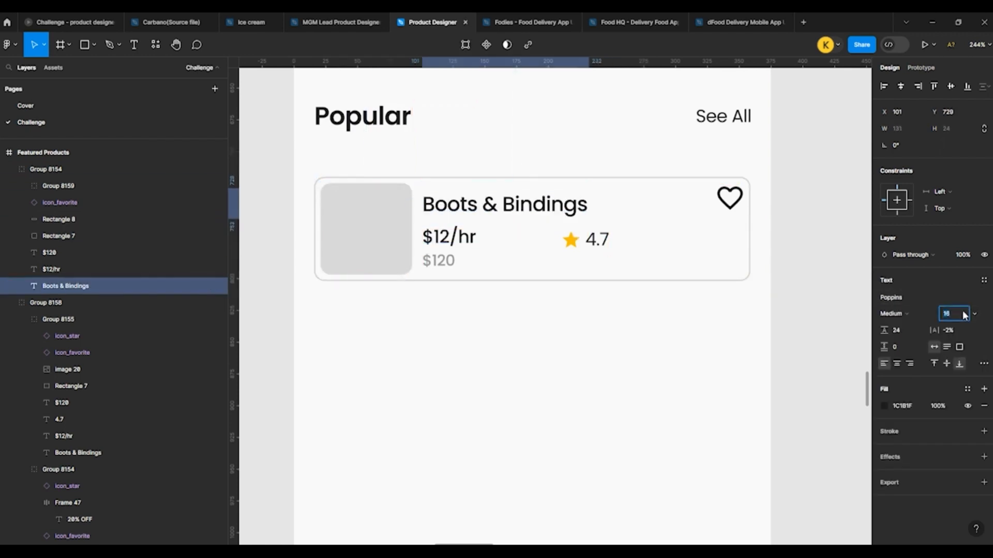
left_click(462, 238)
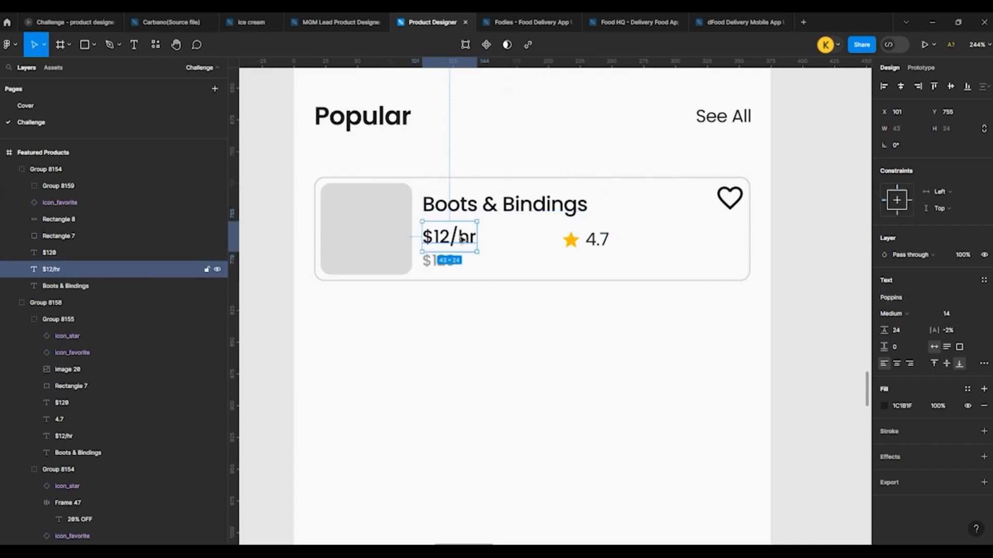
left_click(495, 307)
Step: Reposition the heart icon in the Popular card's corner to X 326, Y 729
scroll(295, 194, "down", 2)
scroll(401, 224, "right", 3)
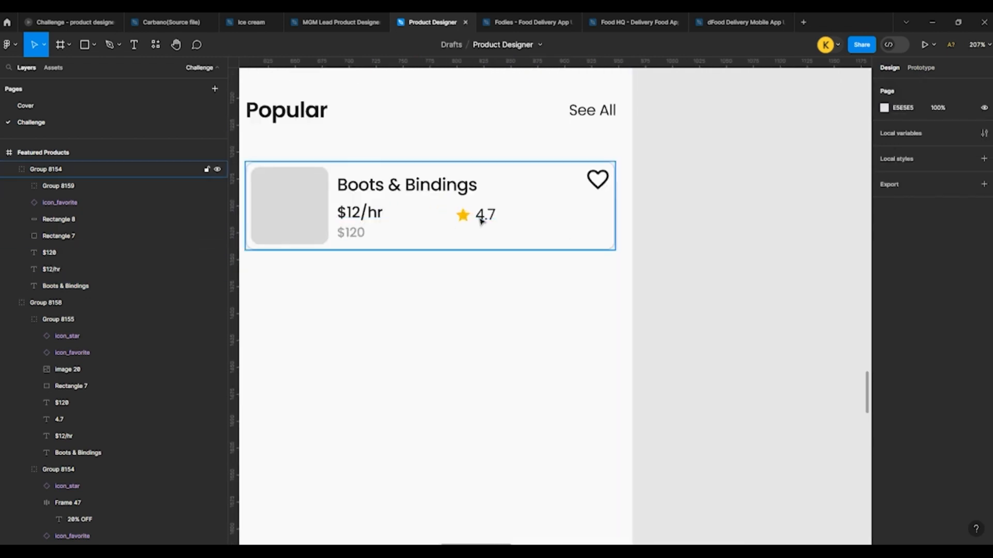
double_click(596, 185)
key("alt")
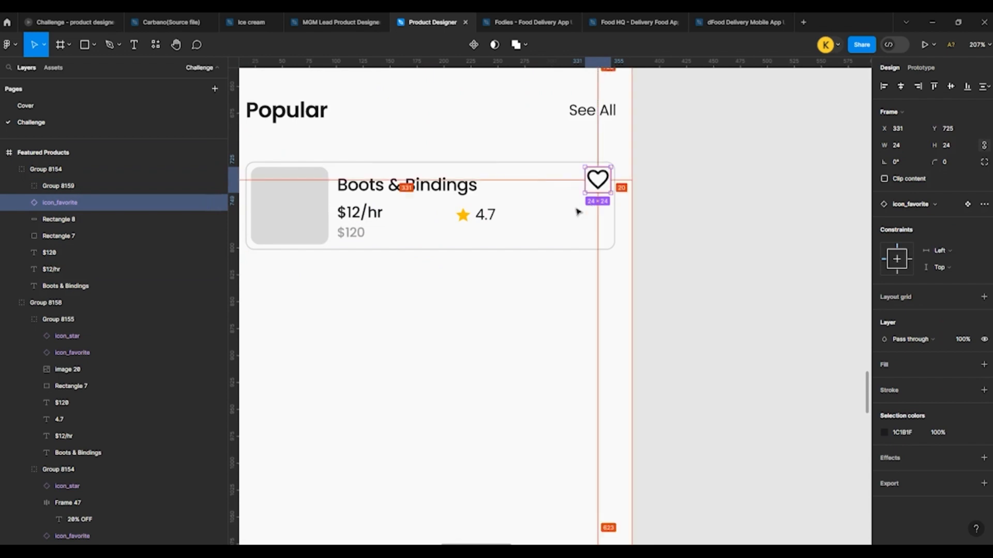
key("Right")
key("Down")
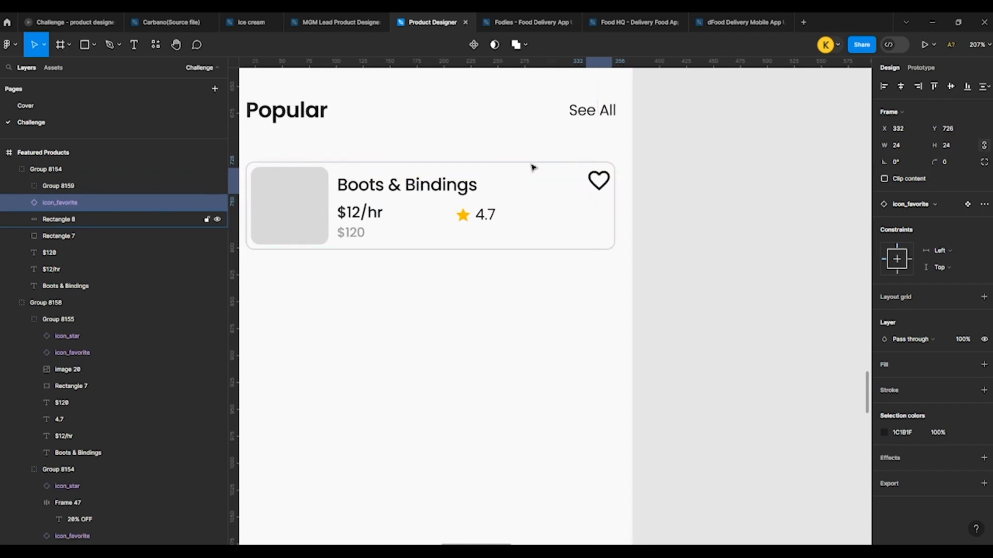
key("Left")
key("Left")
key("Left")
key("Left")
key("Down")
key("Down")
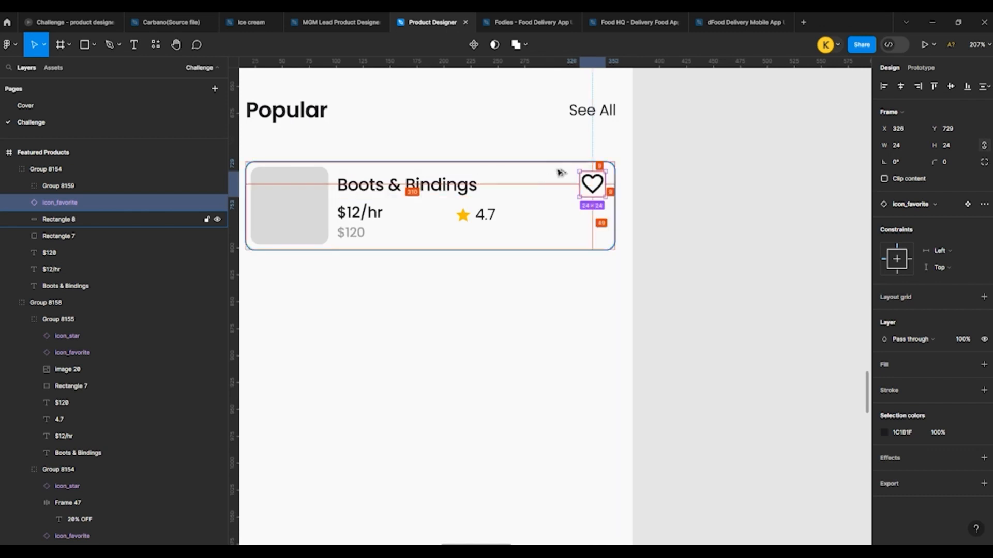
left_click(729, 190)
Step: Copy the blue Salomon skis photo from the product reference images above the screens
scroll(463, 134, "down", 3)
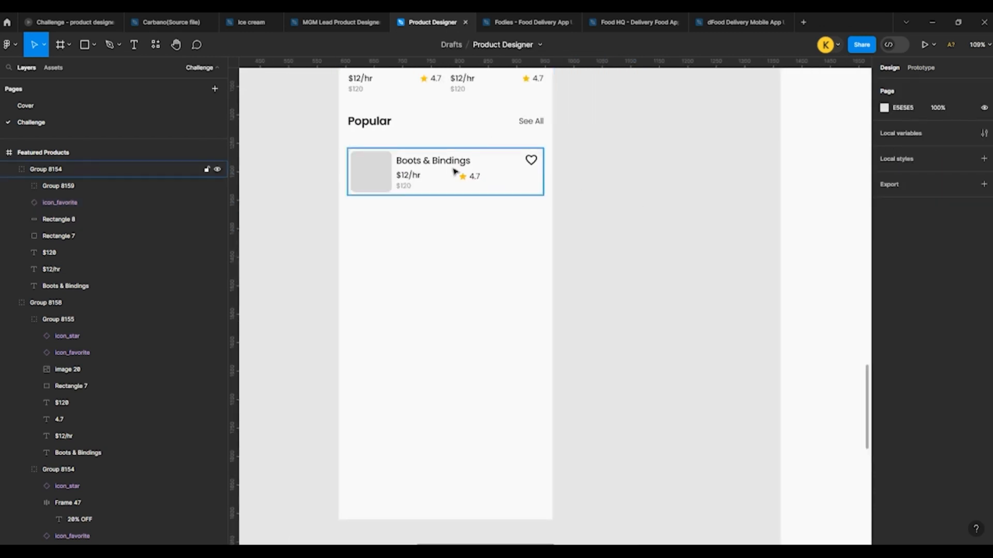
left_click(429, 151, "ctrl")
left_click(380, 164)
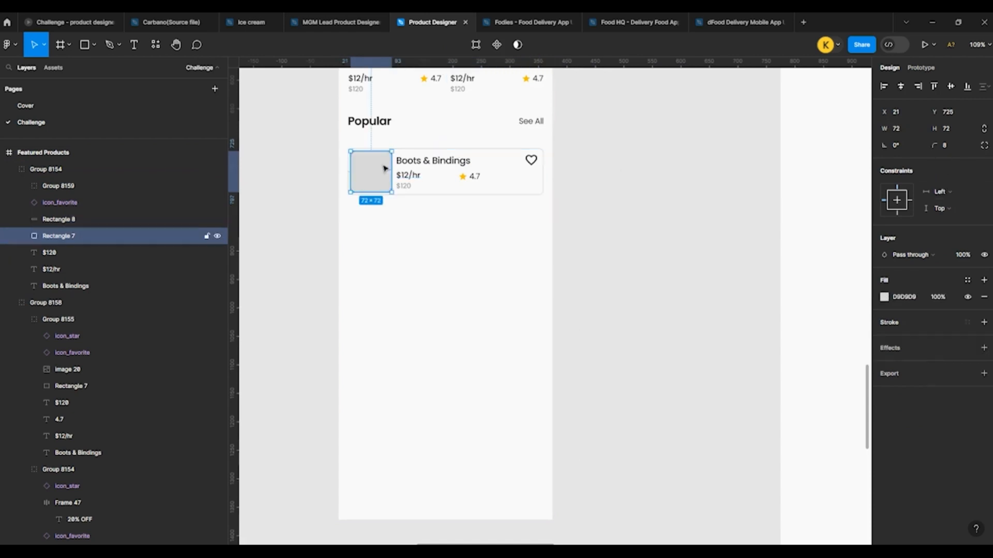
scroll(381, 165, "up", 3)
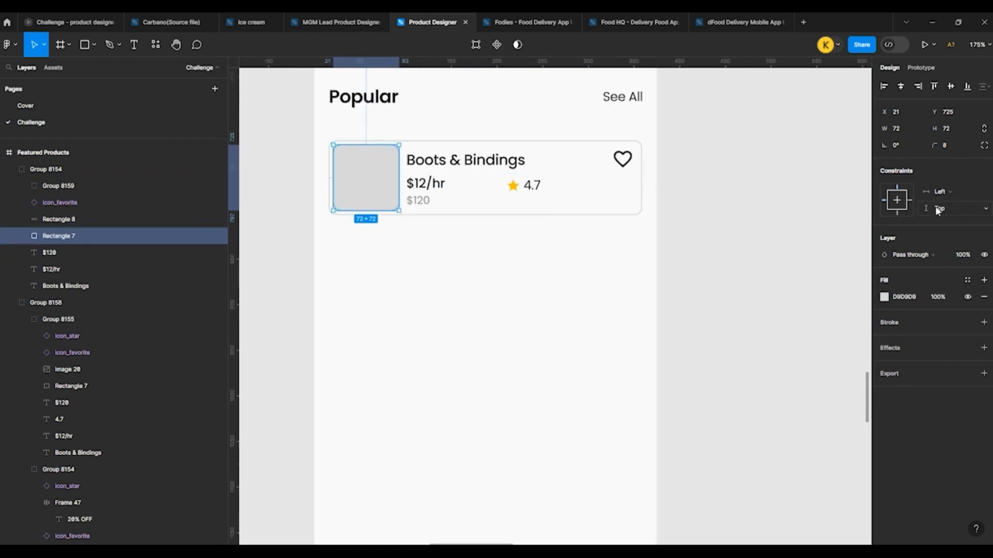
scroll(387, 253, "up", 5)
scroll(387, 254, "down", 5)
scroll(387, 254, "up", 3)
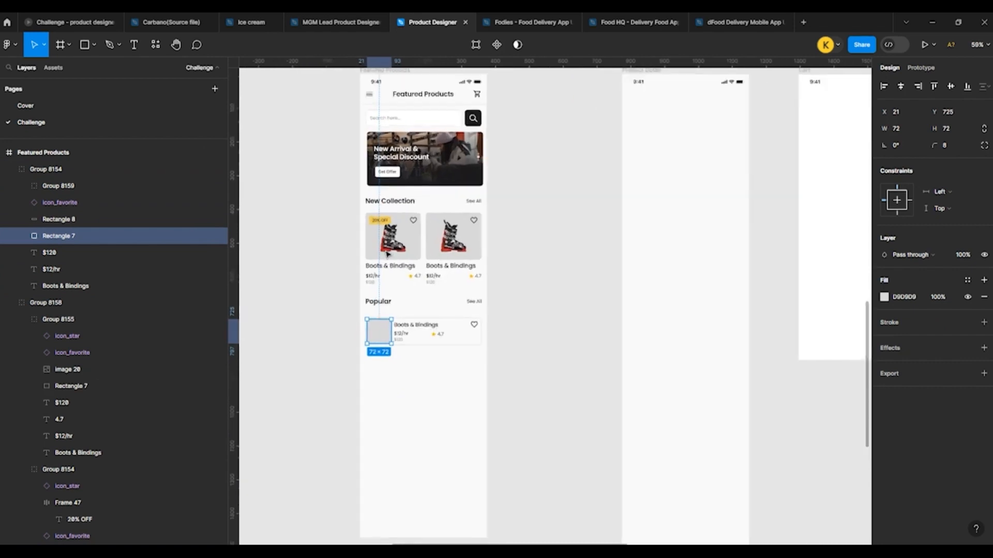
scroll(387, 254, "down", 1)
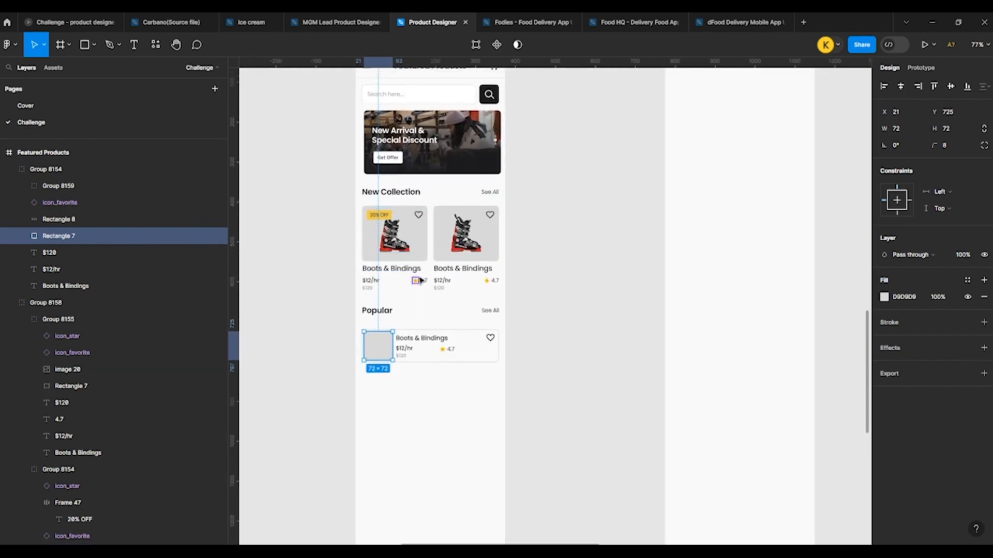
scroll(591, 272, "down", 5)
scroll(723, 168, "up", 1)
scroll(723, 168, "down", 3)
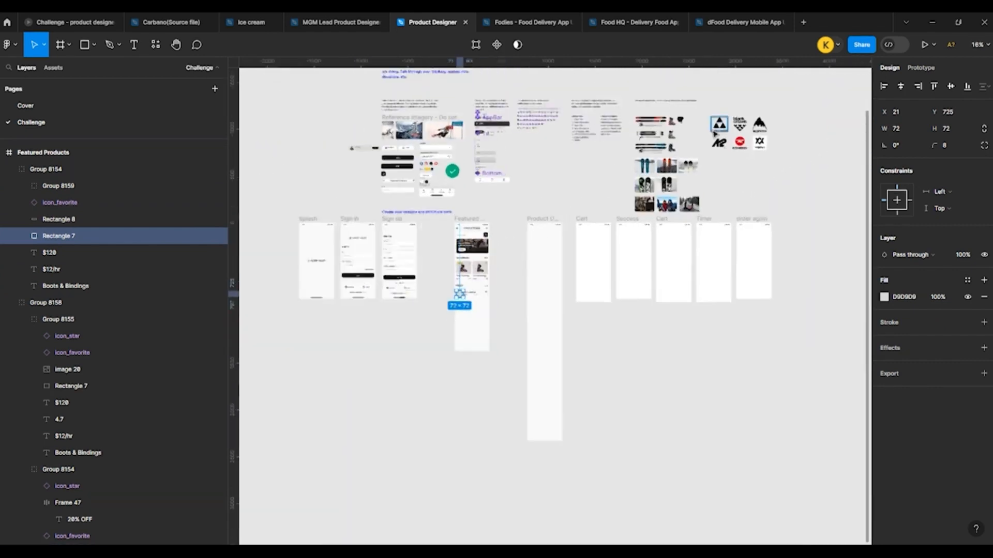
scroll(600, 192, "up", 5)
left_click(598, 190)
scroll(687, 207, "down", 4)
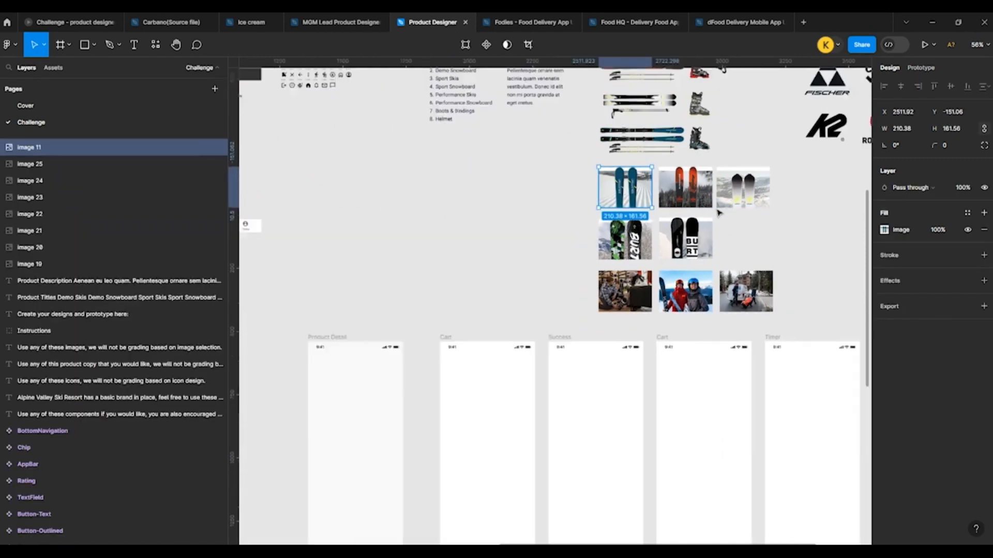
Step: Paste the skis photo over the Popular card's grey square and use the square as its mask
scroll(466, 333, "up", 8)
left_click(507, 344)
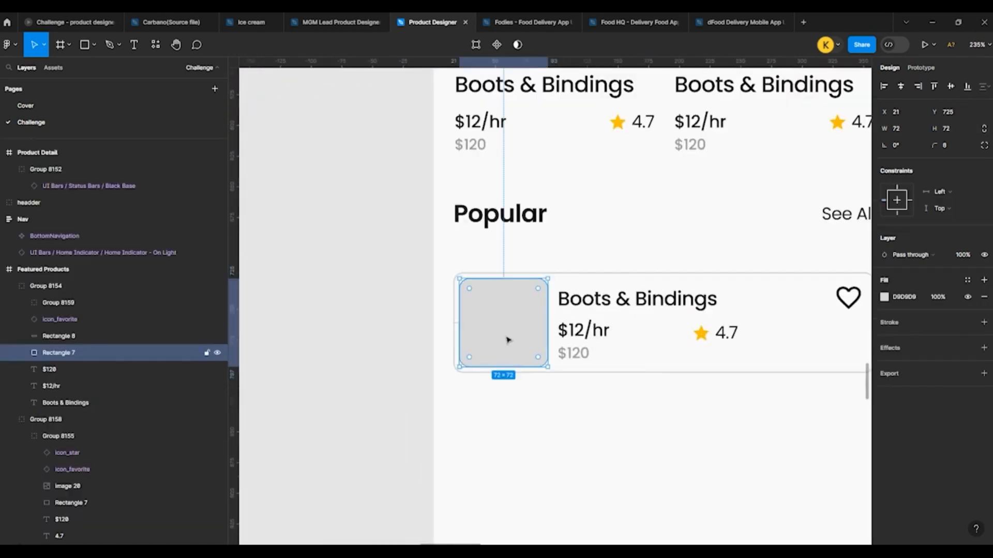
key("ctrl+v")
left_click_drag(594, 326, 544, 323)
left_click(472, 307, "shift")
right_click(472, 307)
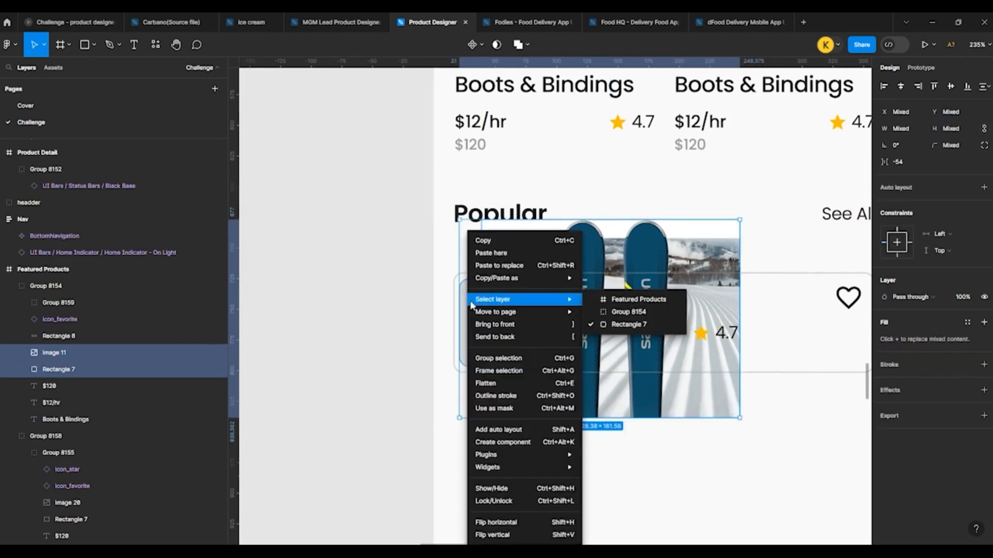
left_click(509, 408)
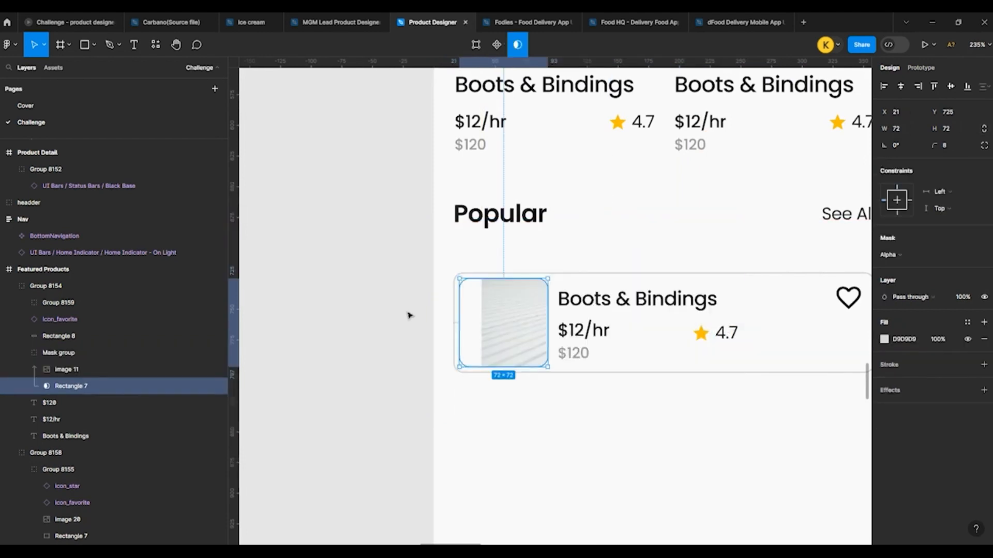
Step: Shift the skis photo inside the mask left to X -51 so both skis fall within the square
double_click(503, 312)
double_click(502, 316)
left_click_drag(516, 323, 411, 321)
key("ctrl+z")
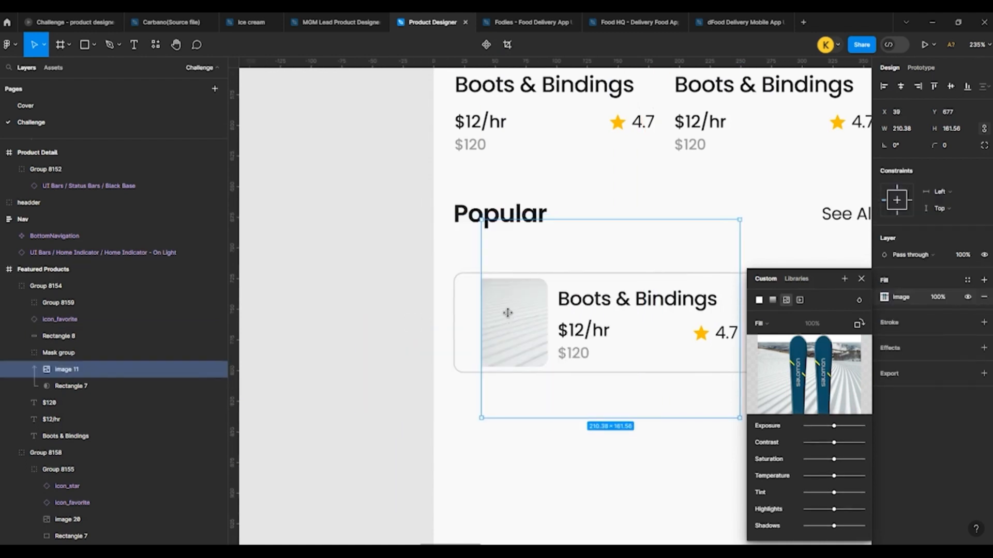
key("Escape")
key("shift+Left")
key("shift+Left")
key("shift+Left")
key("shift+Left")
key("shift+Left")
key("shift+Left")
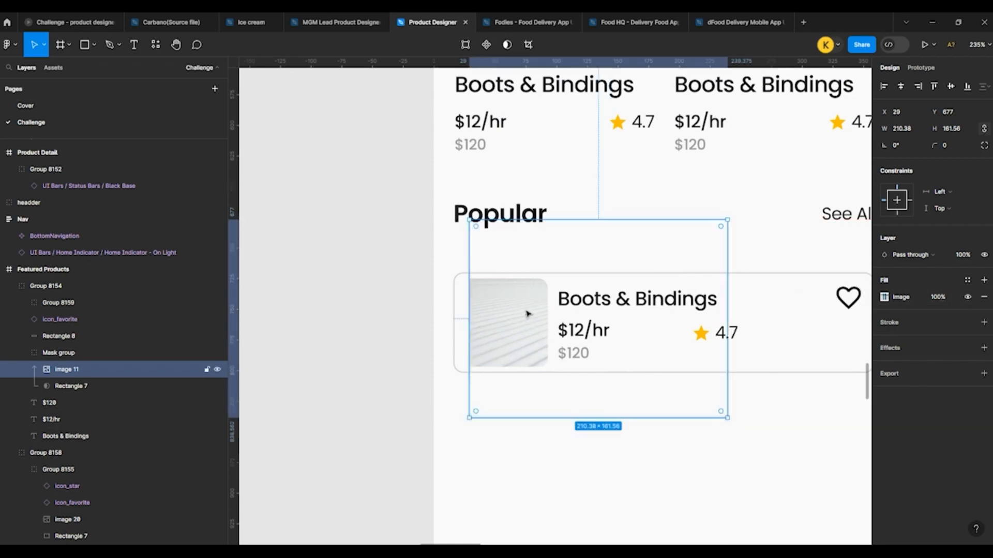
key("shift+Left")
key("shift+Left")
key("shift+Left")
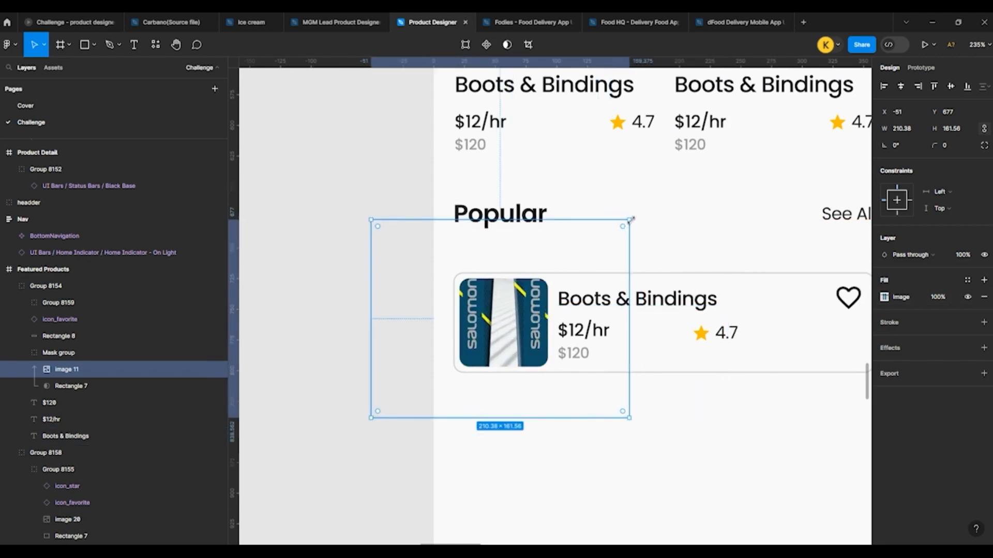
Step: Scale the masked skis photo down to 120 × 92 and adjust its vertical position to Y 715
left_click_drag(630, 220, 573, 265)
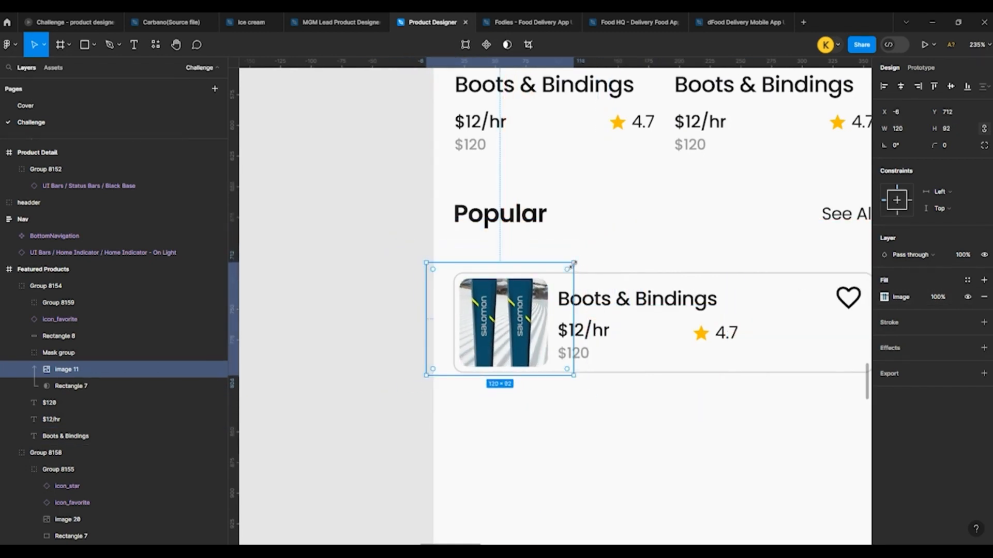
key("shift+Down")
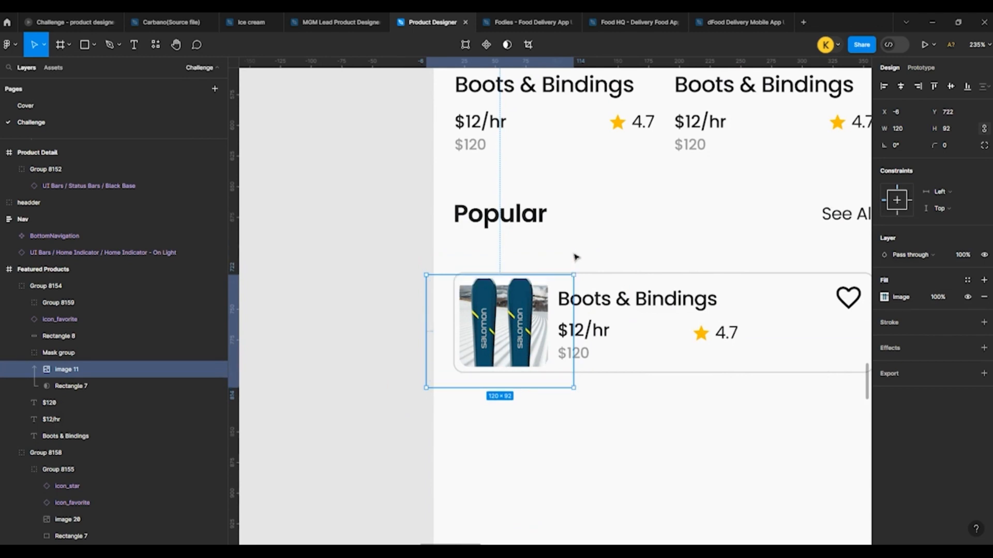
key("Up")
key("Up")
key("Up")
key("Up")
key("Up")
key("Up")
key("Up")
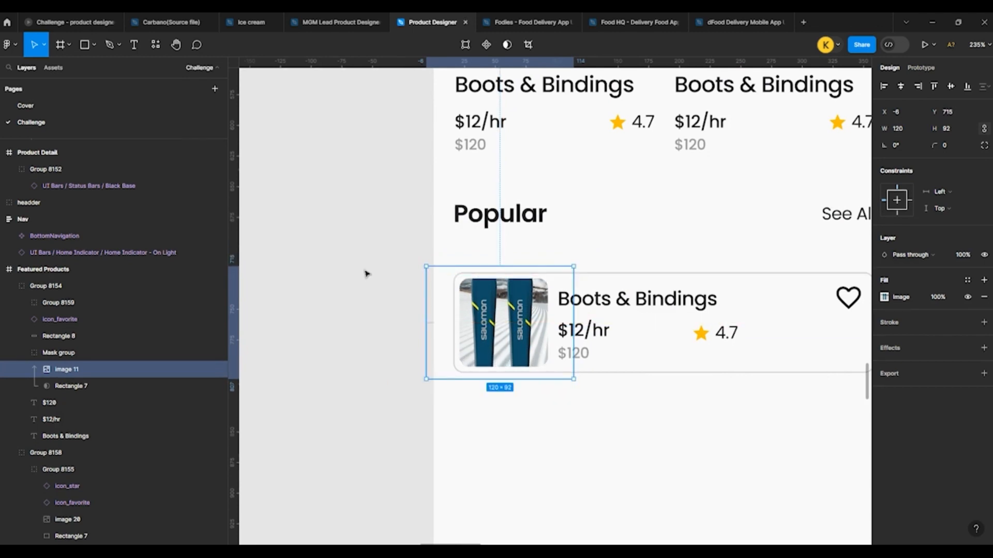
left_click(365, 273)
Step: Duplicate the finished Popular card directly below the original with a 12-pixel gap
scroll(342, 262, "down", 5)
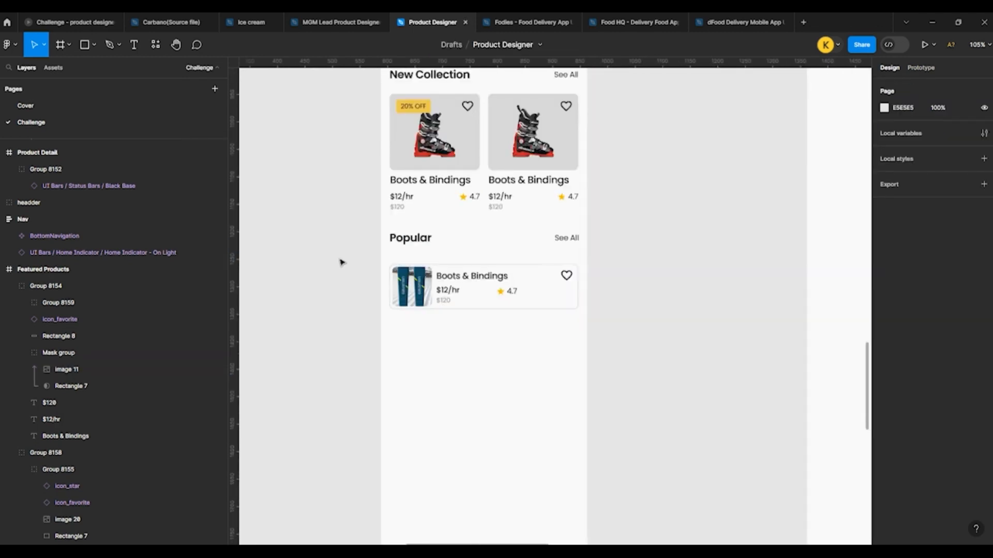
left_click(409, 275)
left_click_drag(413, 277, 420, 329)
Step: Move both Popular cards together so the first sits 24 pixels below the Popular heading row
left_click(412, 274, "shift")
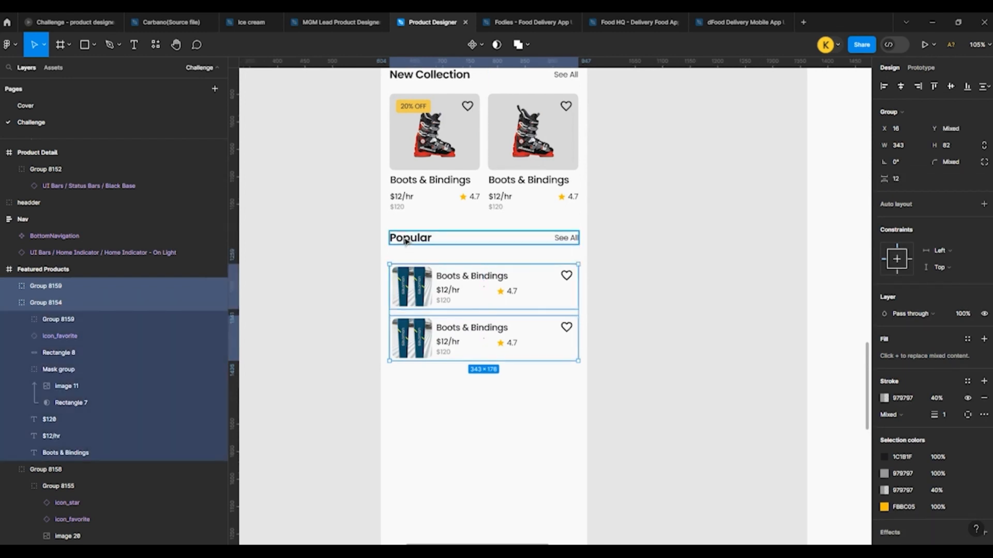
key("Up")
key("Up")
key("Up")
key("Up")
key("Up")
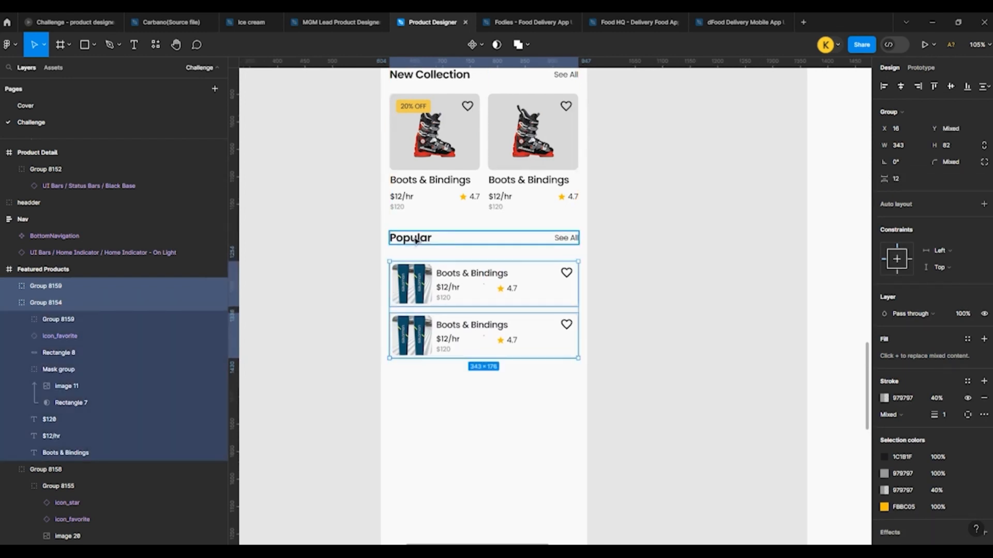
key("shift+Up")
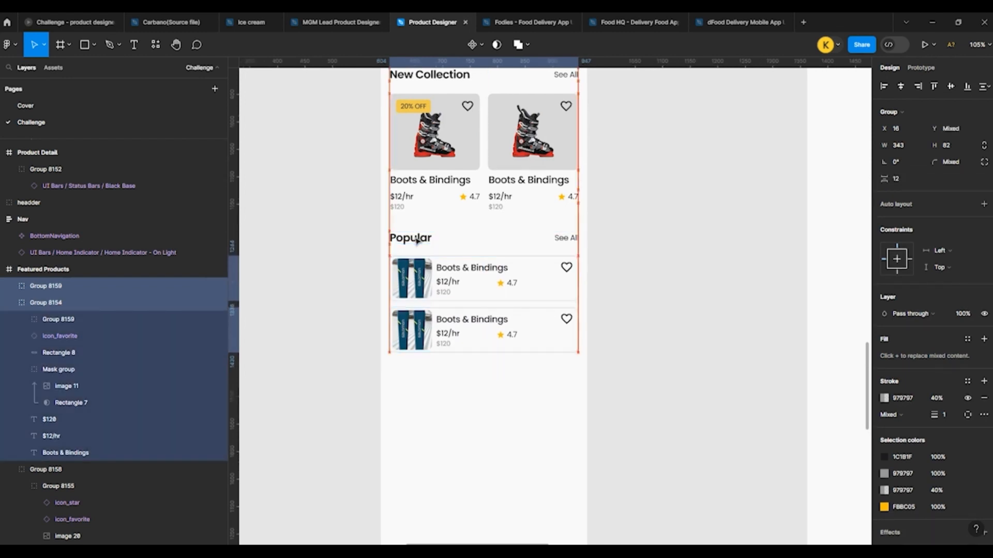
key("shift+Up")
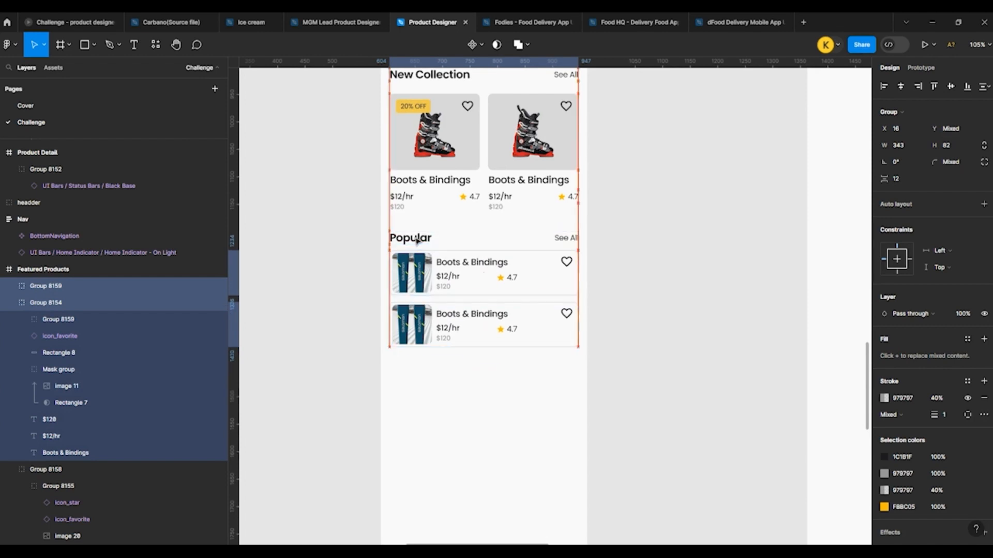
key("alt")
key("shift+Down")
key("Down")
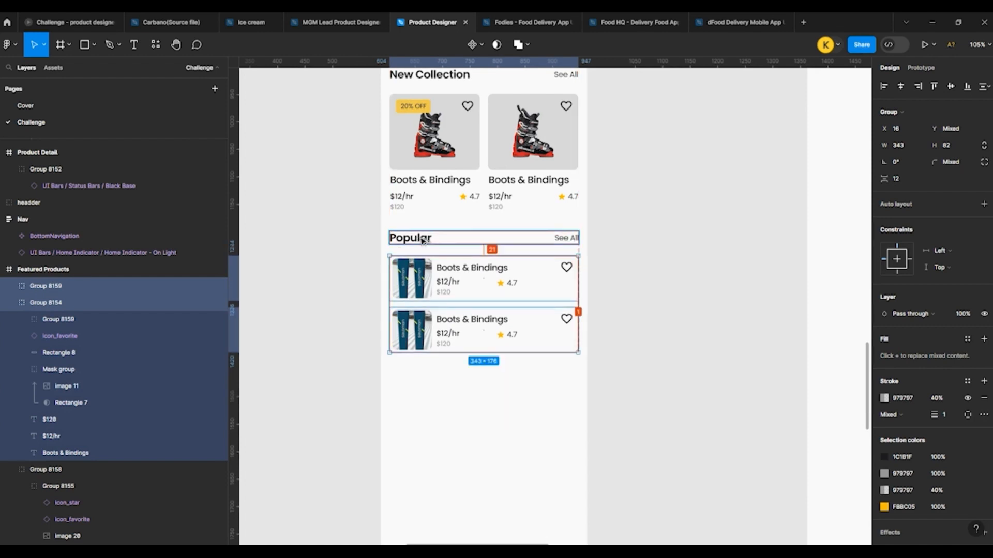
key("Down")
key("Down")
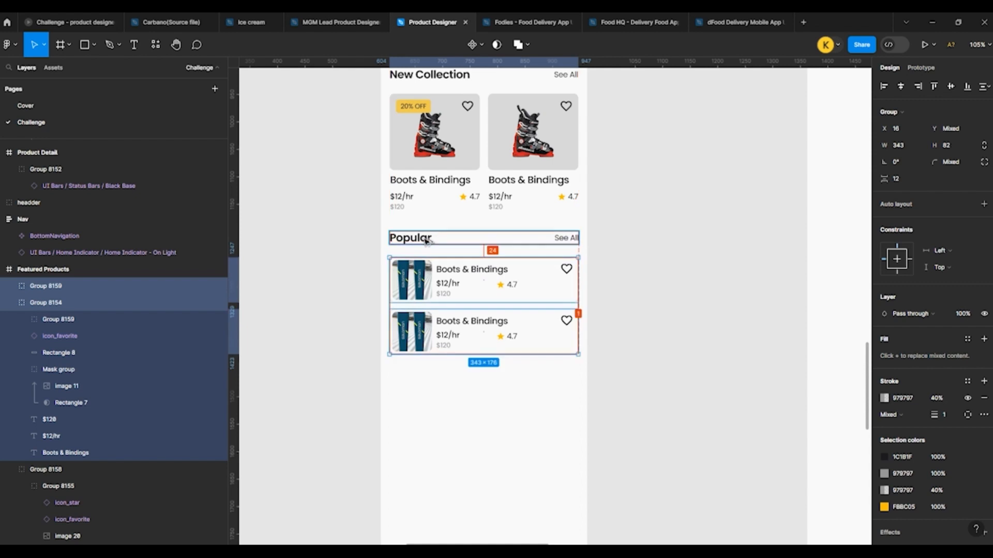
left_click(409, 247, "shift")
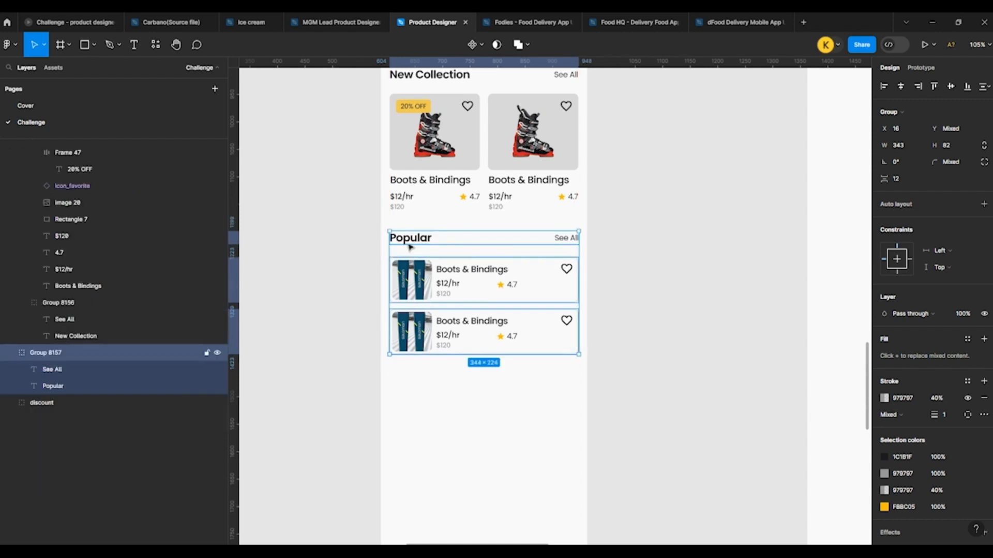
Step: Add a third Popular card by duplicating the second one below it at Y 896
left_click(497, 337)
key("ctrl+d")
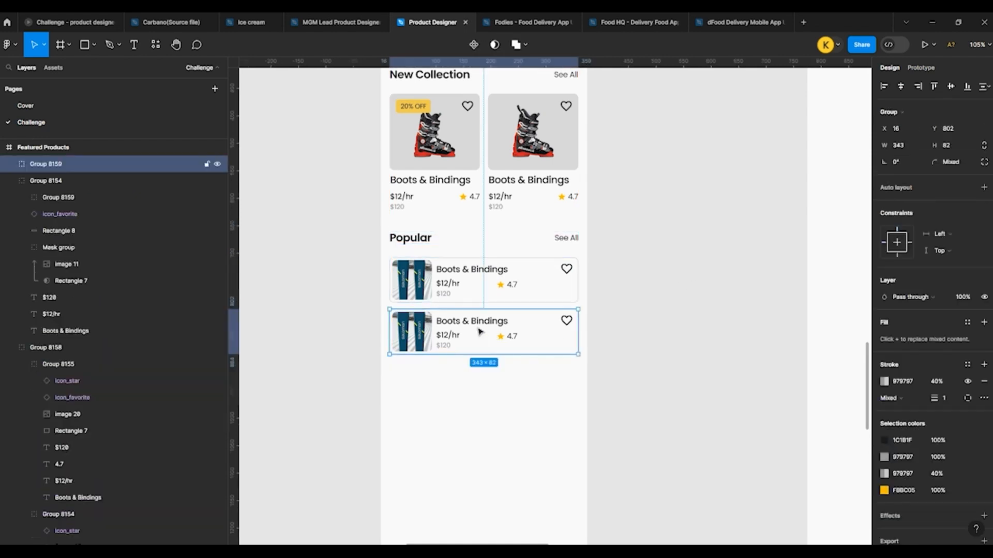
left_click_drag(479, 333, 487, 383)
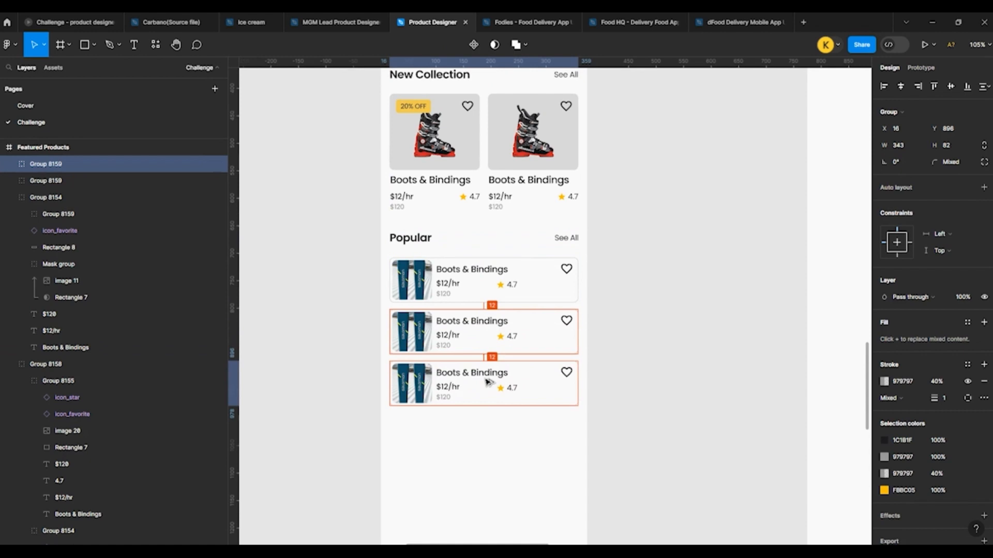
Step: Copy the black-and-white snowboard photo from the image library and paste it into the second Popular card's image mask
left_click(465, 345, "shift")
left_click(681, 297)
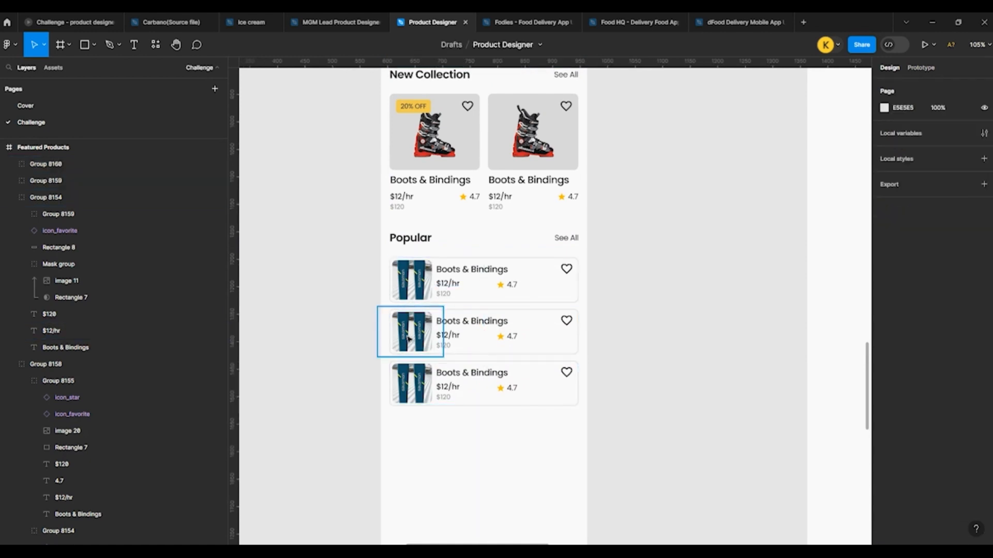
left_click(433, 329, "ctrl")
scroll(452, 304, "down", 5)
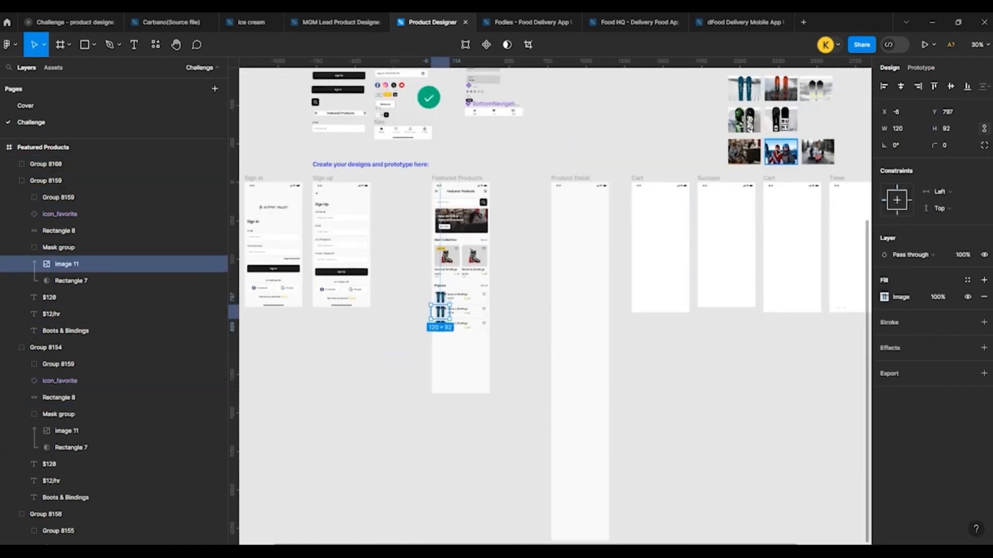
left_click(778, 152)
left_click(778, 122)
scroll(325, 339, "up", 7)
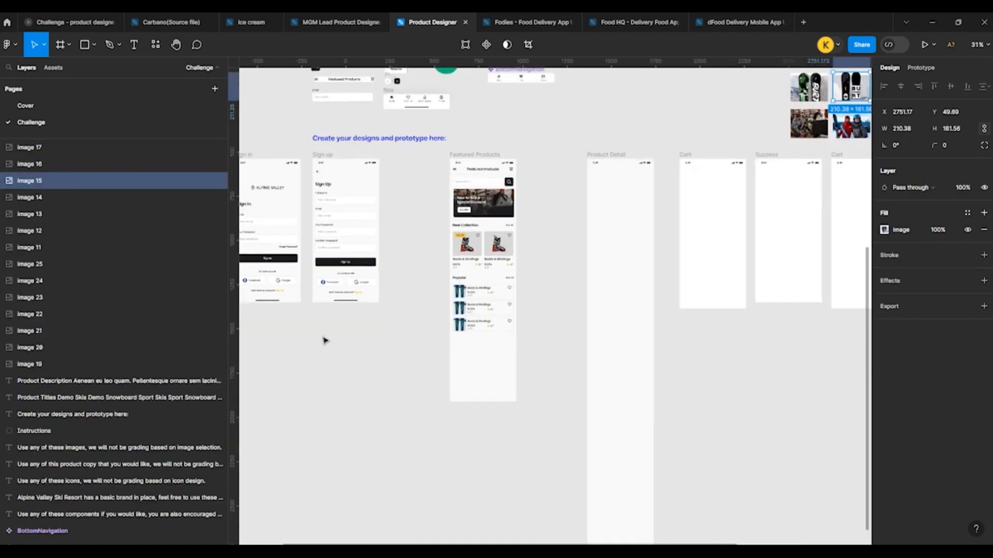
left_click(607, 278, "ctrl")
key("ctrl+v")
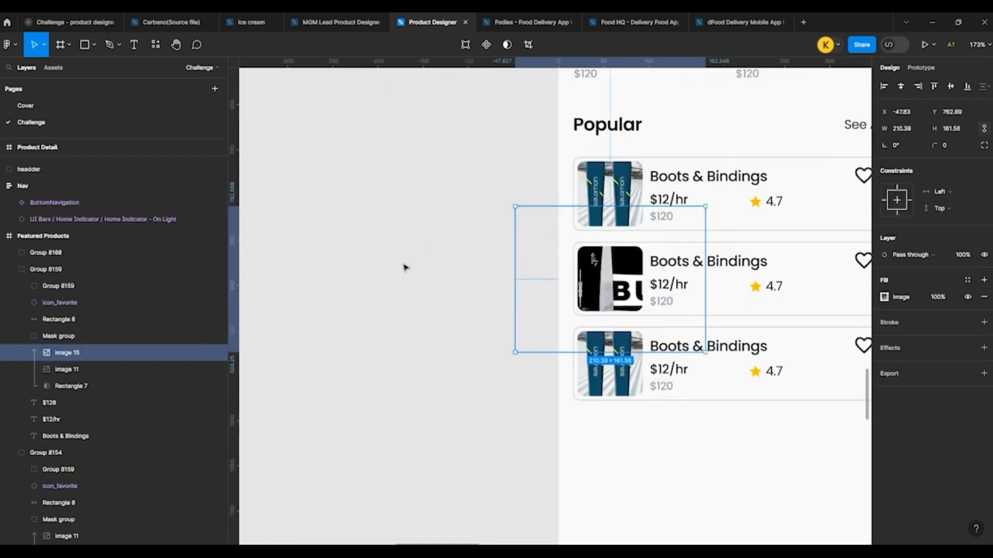
Step: Scale the snowboard photo in the second Popular card down to 117 × 91, centred within its mask
scroll(403, 266, "down", 5)
scroll(481, 218, "up", 6)
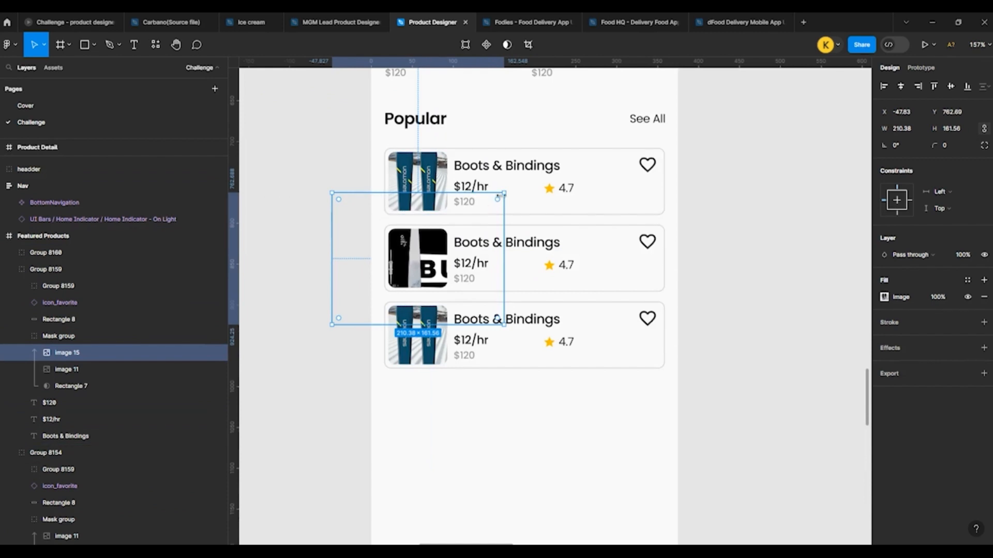
left_click_drag(499, 196, 464, 223)
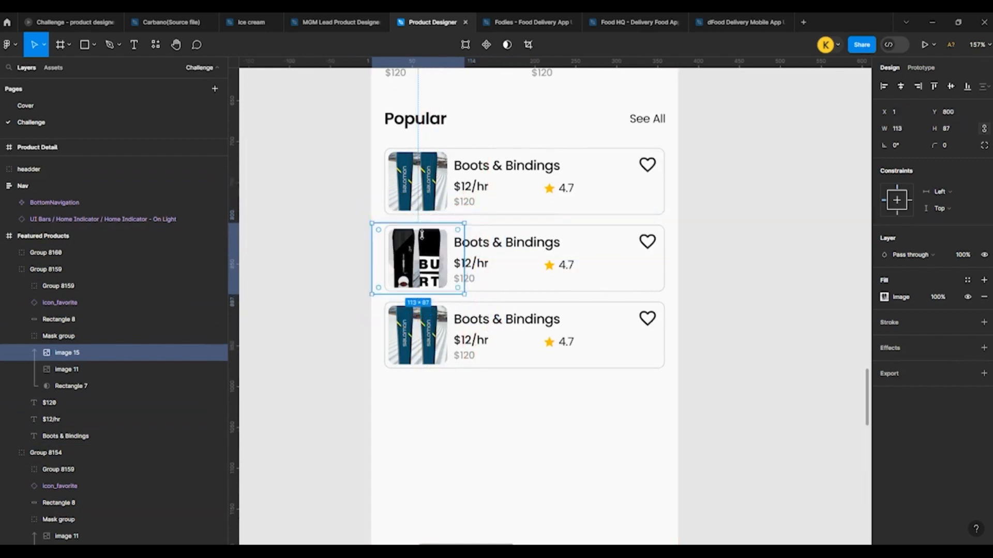
scroll(464, 223, "down", 3)
scroll(348, 274, "up", 8)
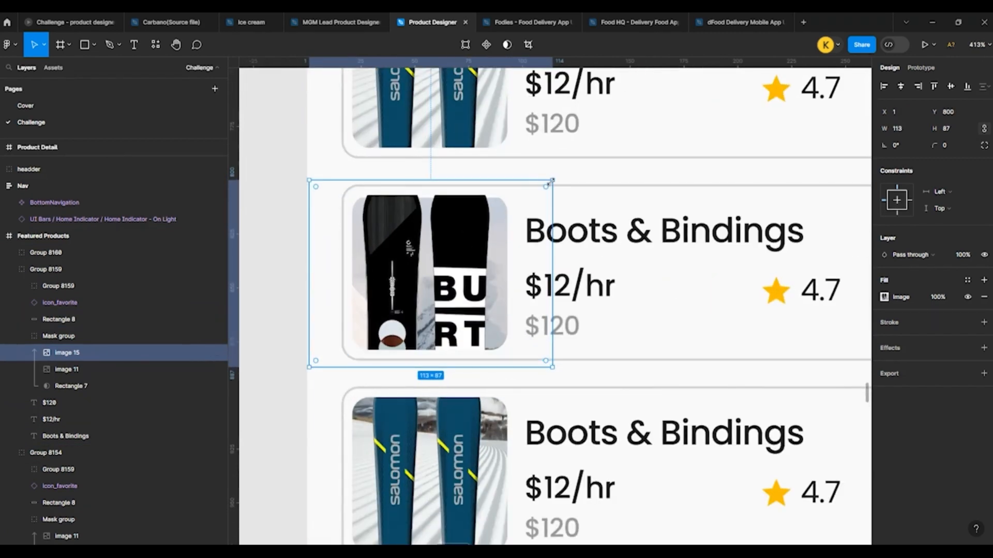
left_click_drag(550, 182, 556, 176)
Step: Copy the green snowboard photo from the image library and paste it into the third Popular card's image mask
scroll(497, 341, "down", 8)
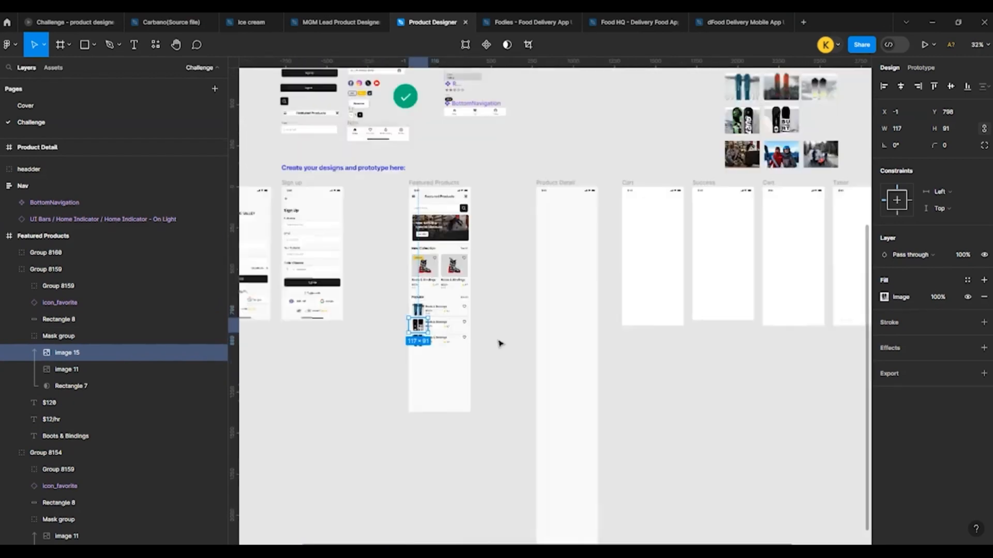
scroll(499, 344, "down", 1)
left_click(704, 154)
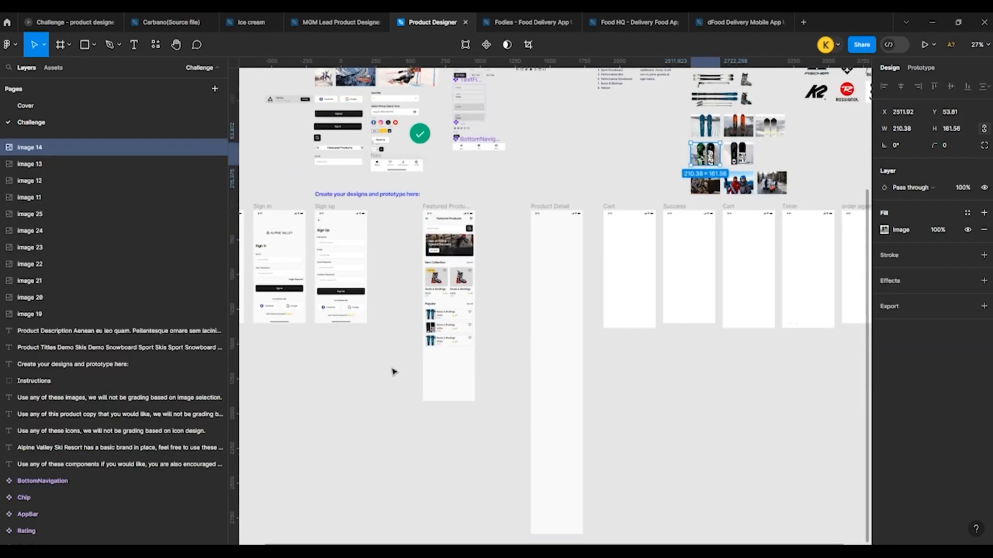
scroll(393, 371, "up", 10)
left_click(418, 318)
scroll(404, 313, "up", 3)
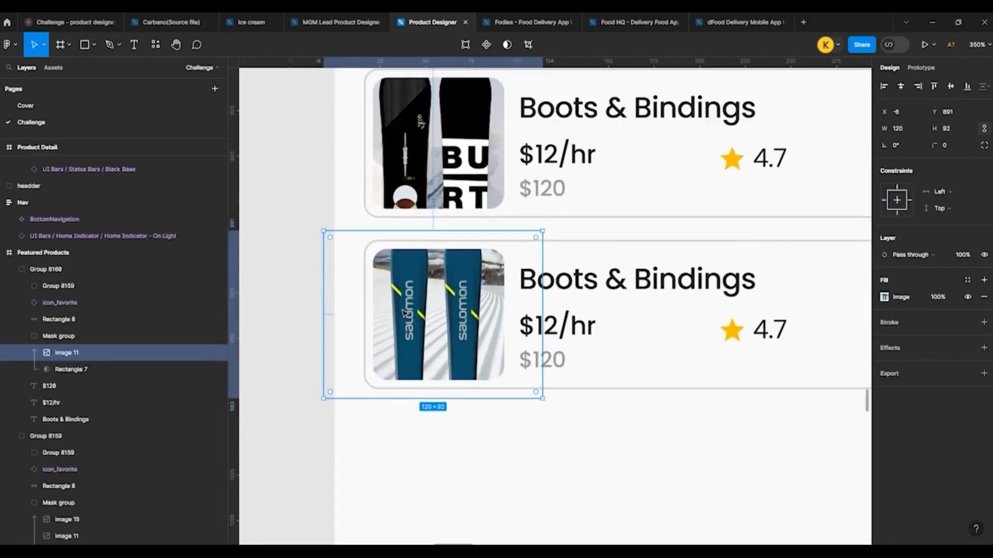
key("ctrl+v")
Step: Scale the green snowboard photo down around its centre so both boards fit the third Popular card's thumbnail
scroll(543, 224, "down", 2)
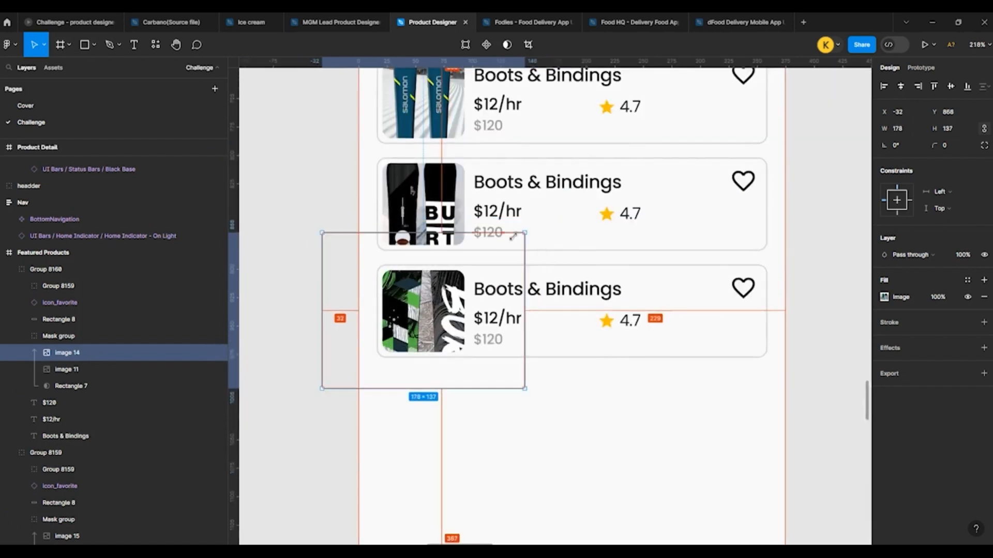
left_click_drag(513, 237, 480, 259)
left_click(313, 264)
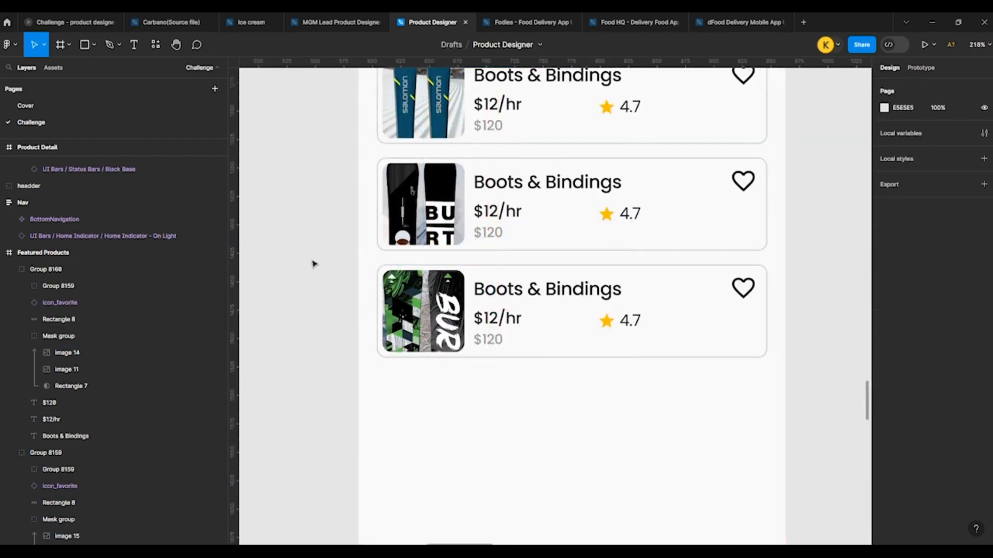
scroll(314, 264, "down", 5)
scroll(330, 237, "up", 3)
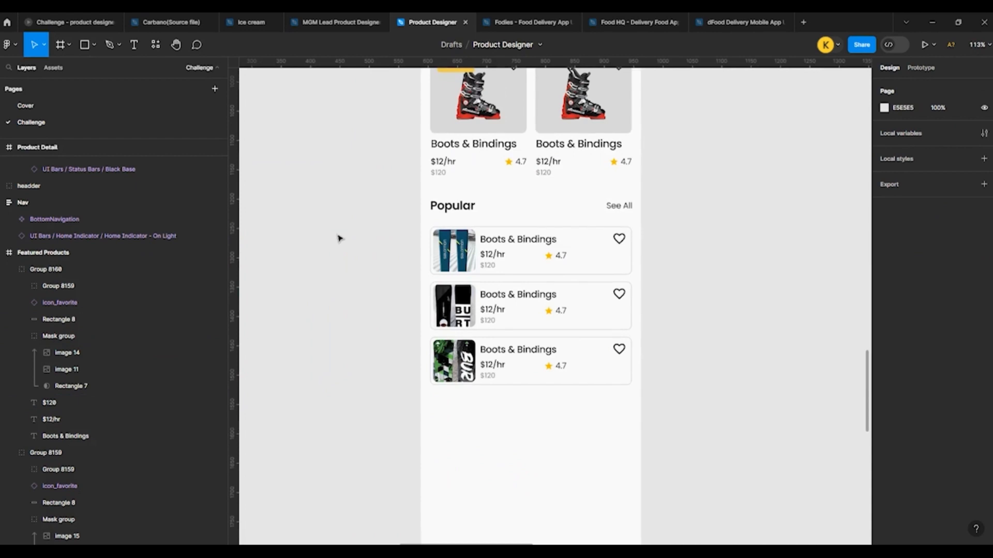
Step: Check the position, size and side margins of the three Popular cards
left_click_drag(406, 200, 637, 400)
left_click(489, 268)
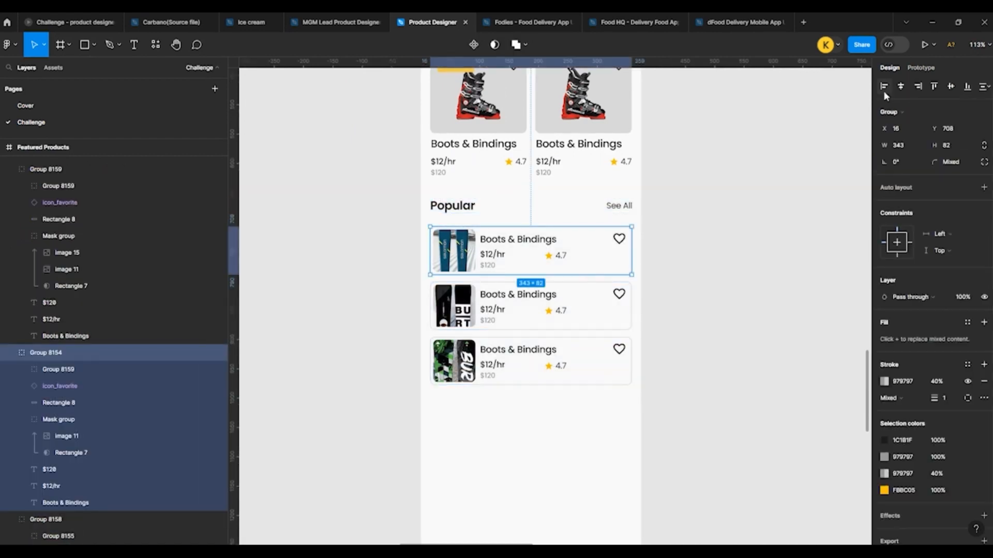
left_click(455, 289)
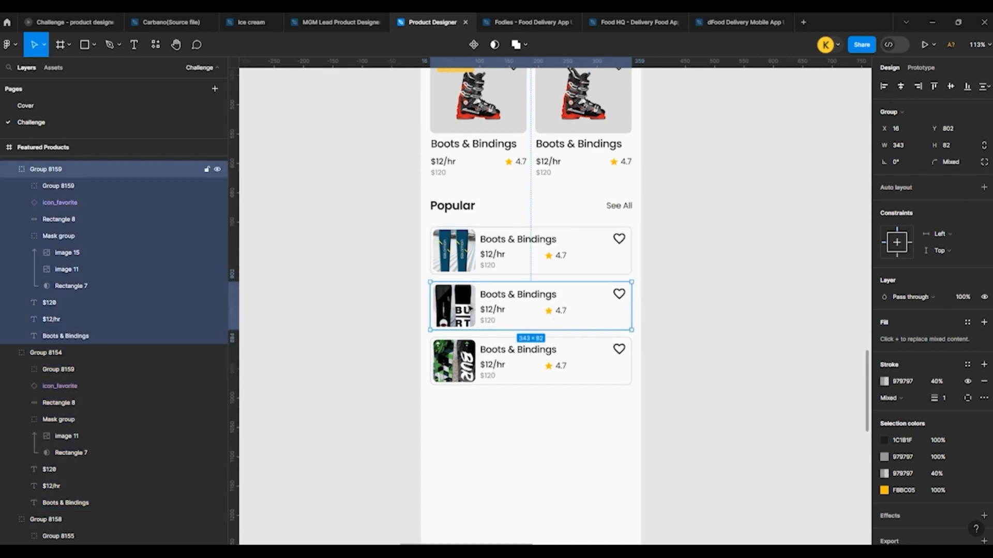
left_click(517, 361)
left_click(576, 279)
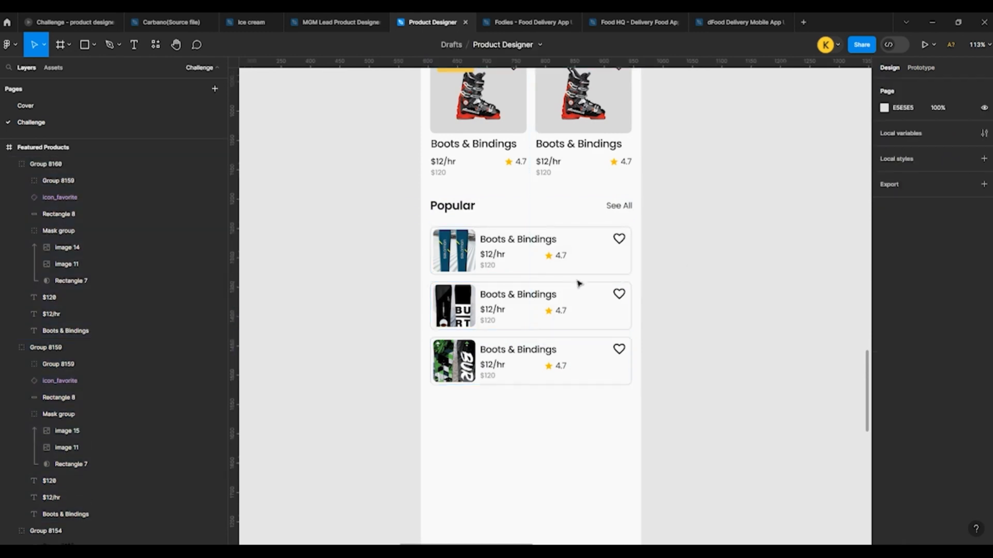
left_click(500, 297)
left_click(454, 255)
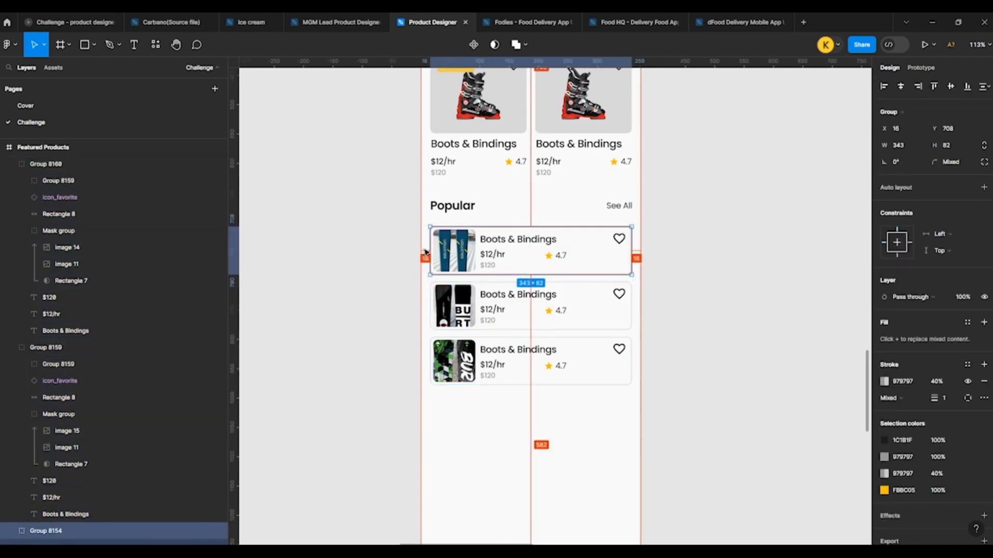
Step: Shift the See All label in the Popular heading row to X 315, flush with the cards' right edge
left_click(439, 207)
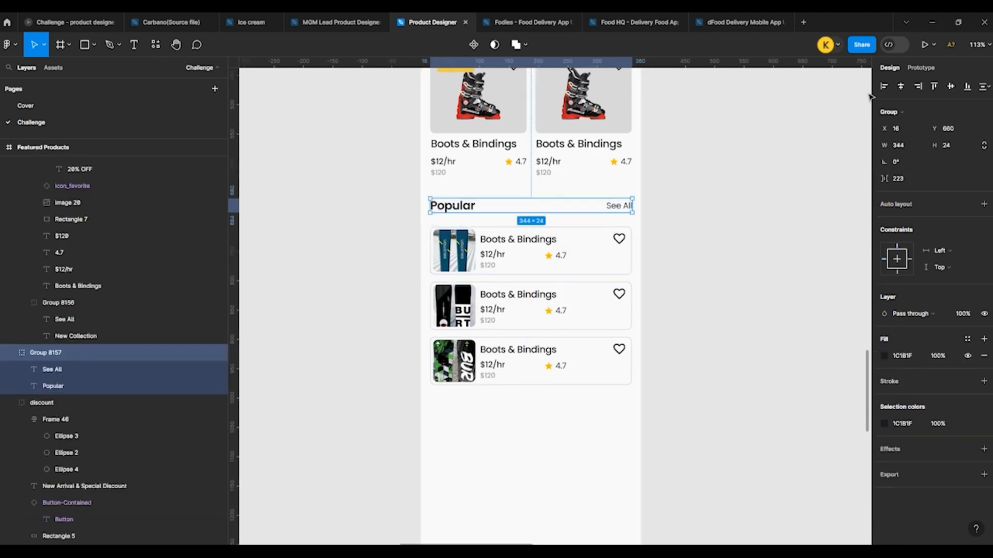
left_click(628, 212)
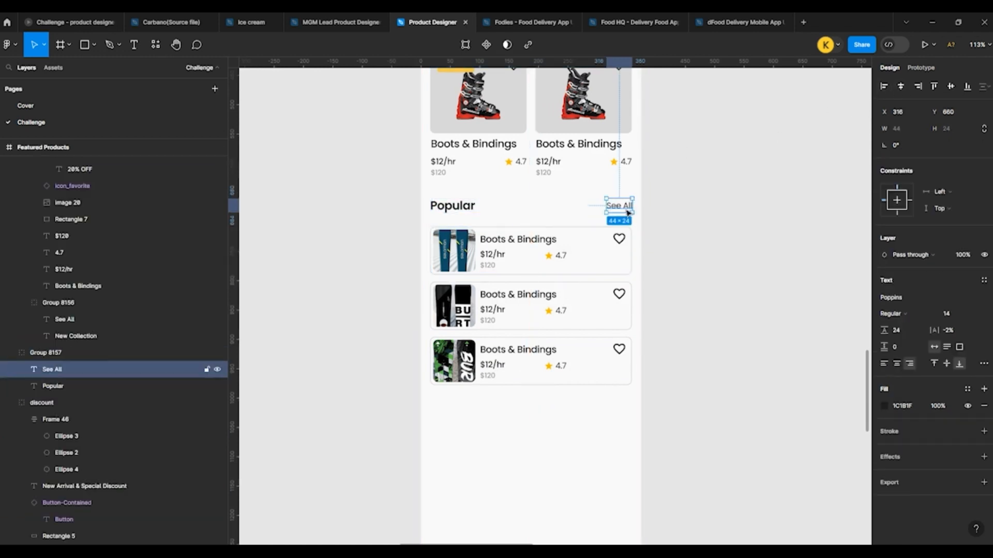
left_click(661, 219)
Step: Group the Popular heading row with its three cards and place a duplicate of the group below at Y 1010
left_click_drag(402, 200, 645, 410)
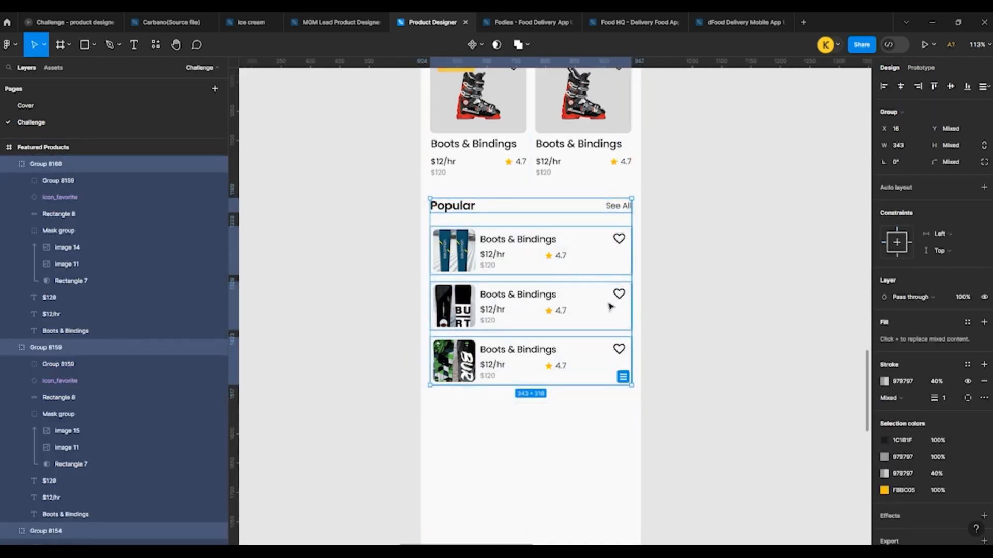
key("ctrl+g")
scroll(474, 217, "down", 3)
left_click_drag(453, 211, 473, 356)
left_click(694, 366)
Step: Open the Popular heading of the duplicated lower section for text editing
scroll(517, 352, "down", 2)
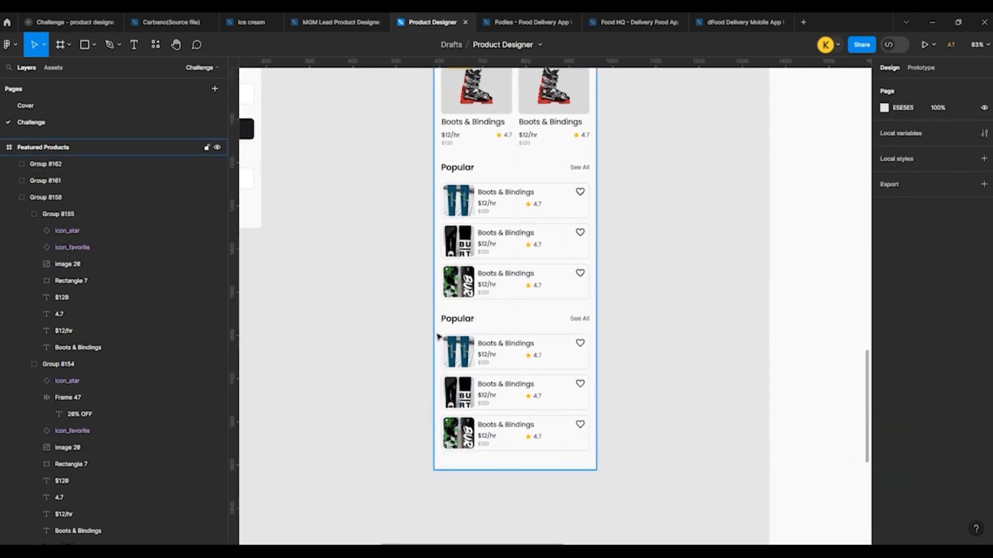
scroll(412, 333, "up", 5)
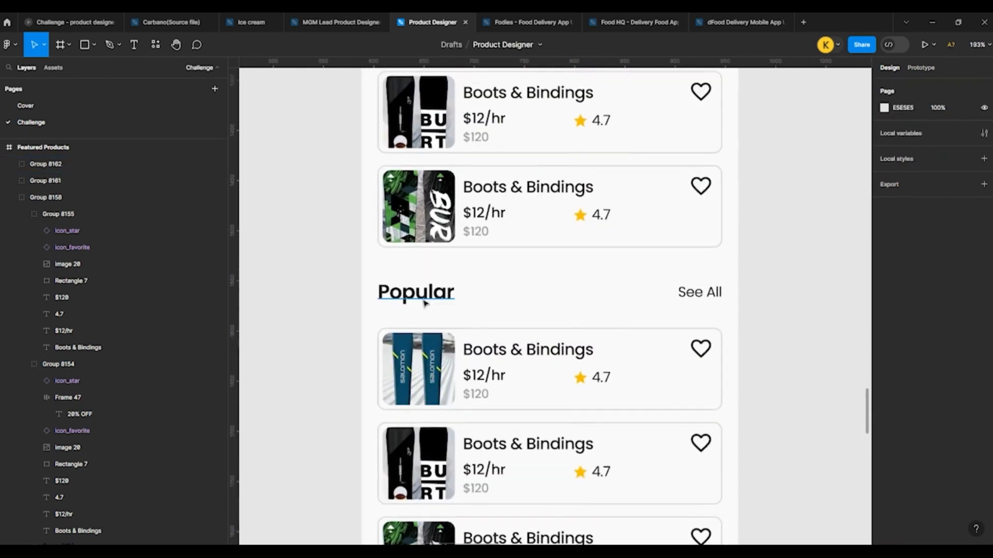
double_click(413, 295)
double_click(414, 296)
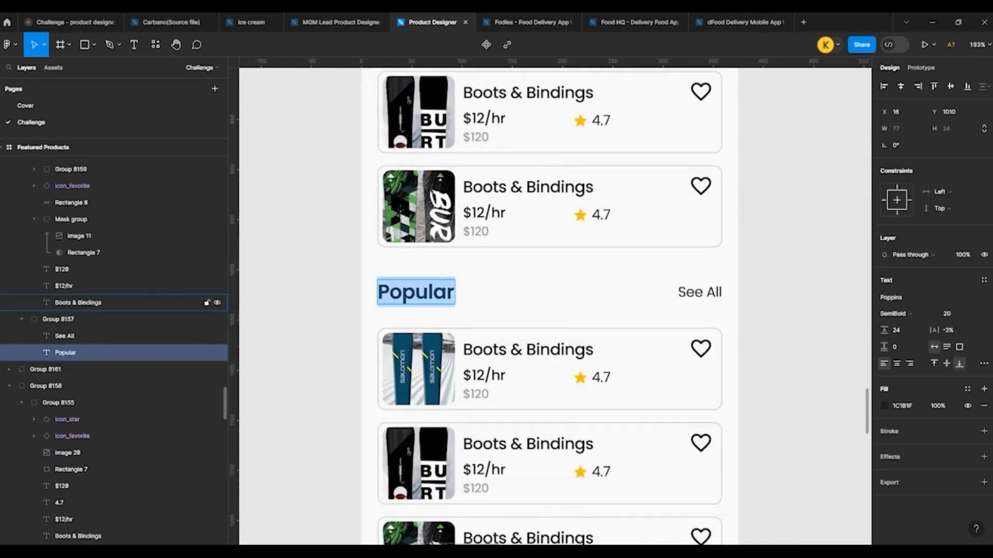
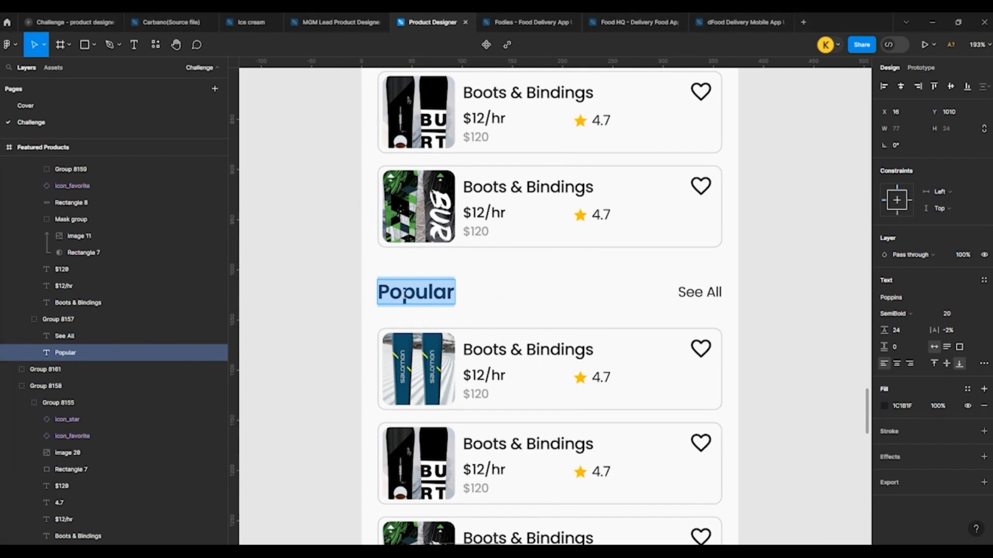
Step: Replace the duplicated lower section's Popular heading with the text "Based on your history"
type("Based on your history")
left_click(326, 290)
scroll(326, 290, "down", 6)
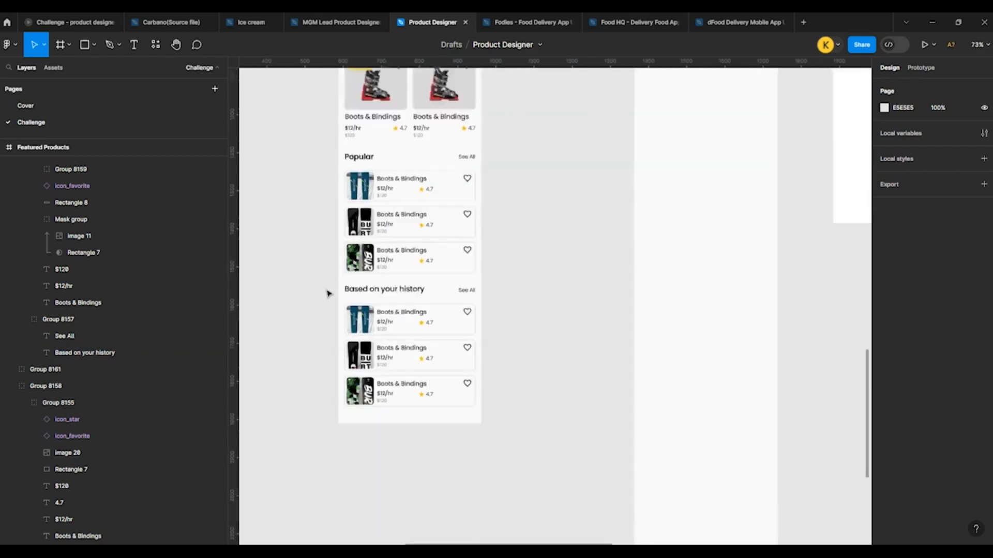
Step: Set the Popular heading above the upper product list to Medium font weight
left_click(346, 176)
scroll(351, 171, "up", 3)
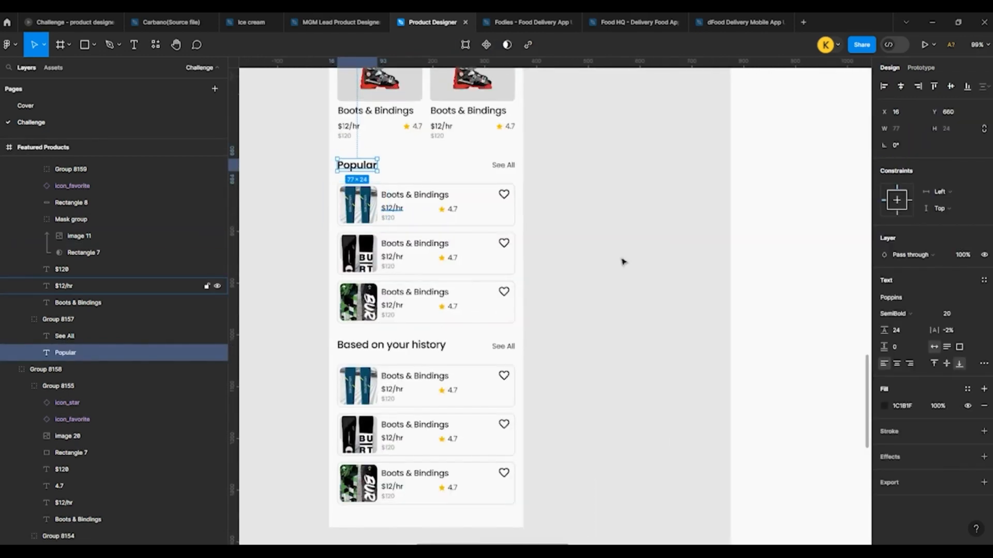
left_click(886, 320)
left_click(902, 301)
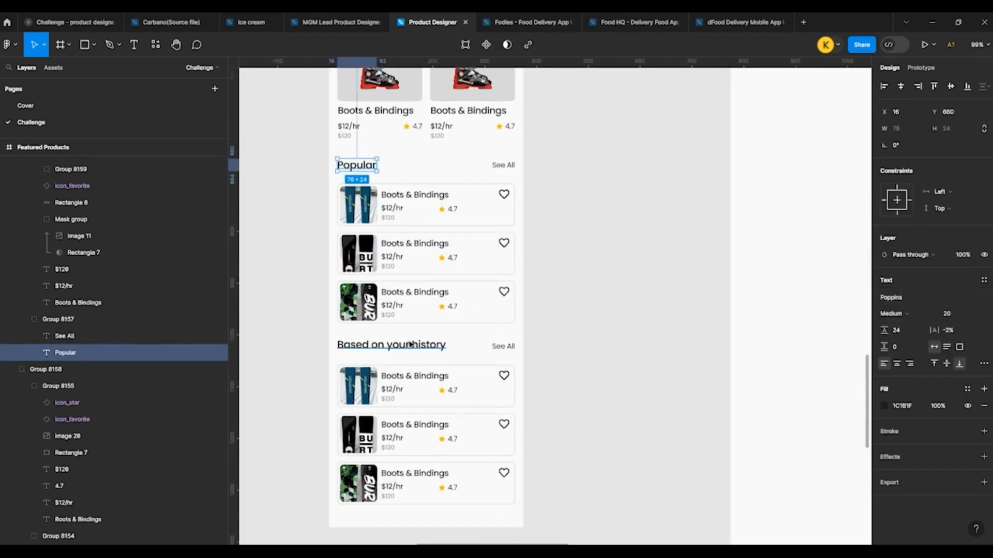
left_click(405, 346)
Step: Set the New Collection heading to Medium font weight
scroll(405, 345, "up", 3)
left_click(265, 312)
scroll(373, 243, "up", 1)
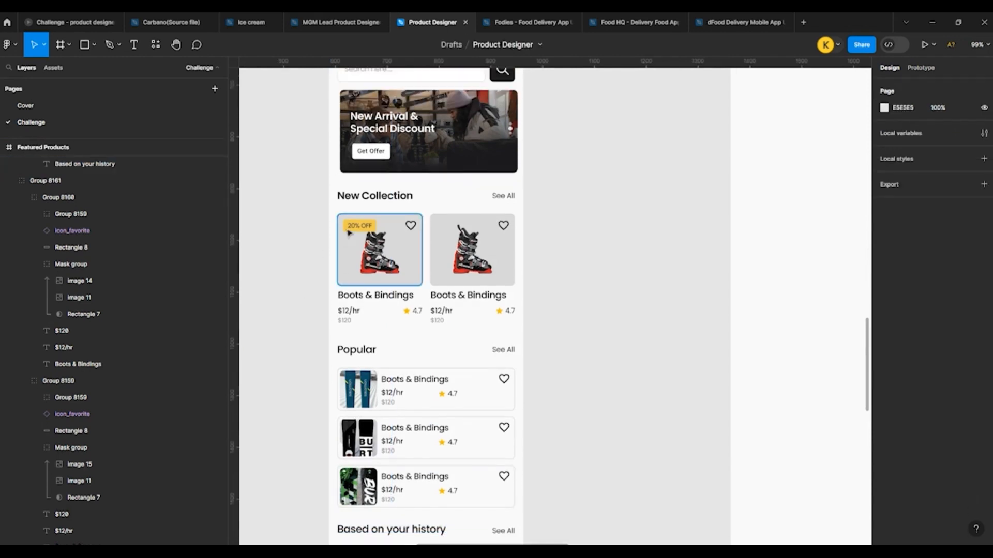
left_click(371, 200)
left_click(887, 313)
left_click(902, 300)
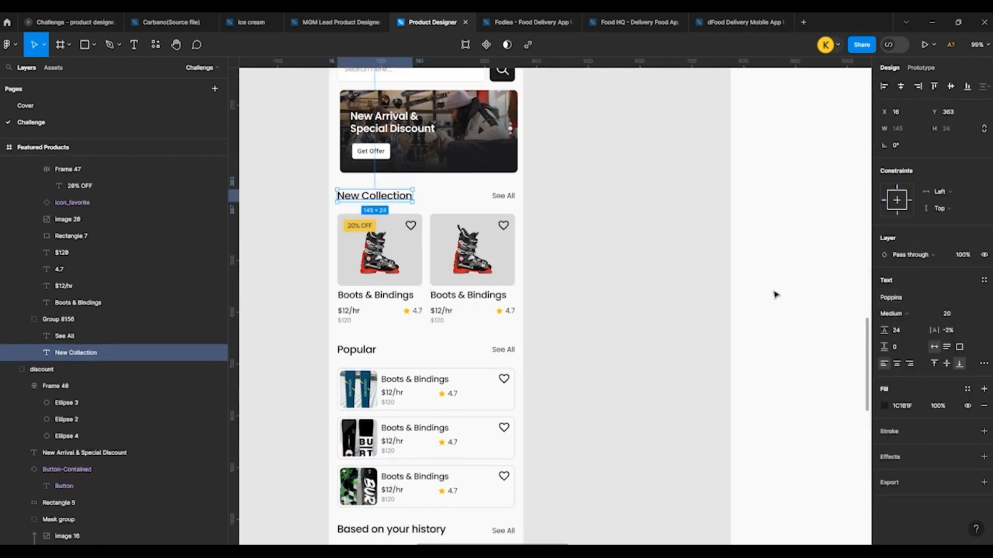
left_click(773, 293)
Step: Place a copy of the bottom navigation bar in the Featured Products frame, aligned to its bottom edge at X 0, Y 1286
scroll(504, 320, "down", 2)
scroll(407, 314, "down", 5)
scroll(491, 242, "up", 2)
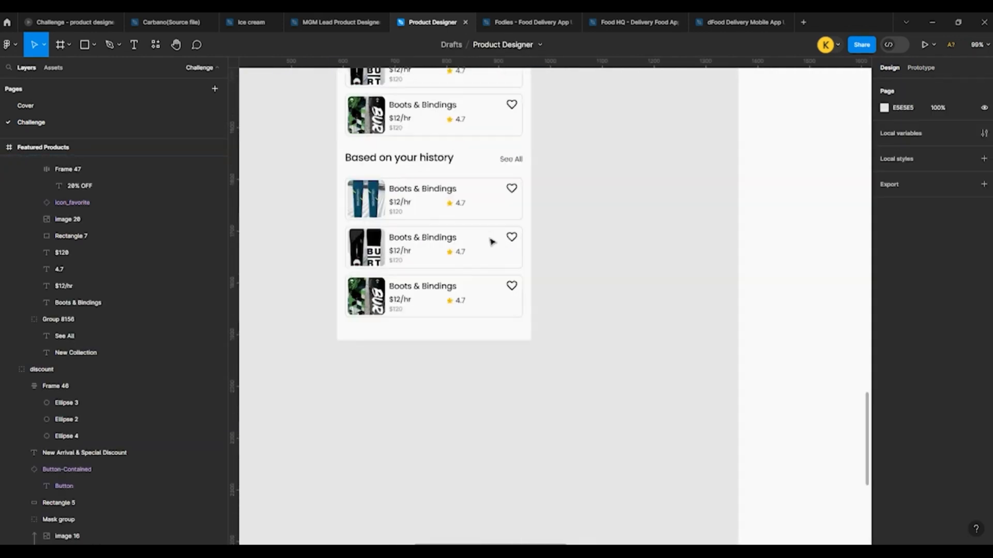
scroll(428, 341, "down", 3)
scroll(429, 340, "down", 3)
scroll(354, 199, "up", 1)
scroll(343, 200, "up", 2)
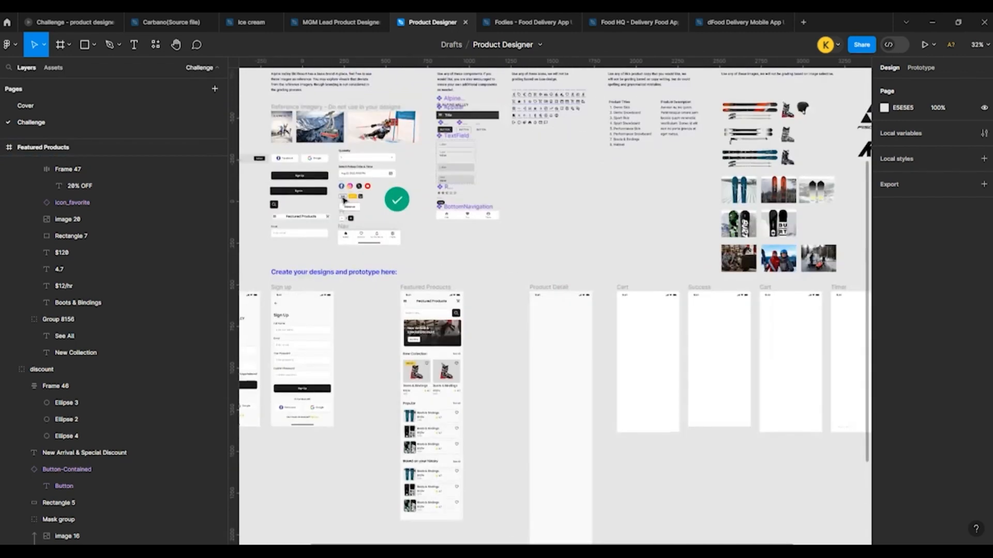
left_click_drag(343, 231, 412, 463)
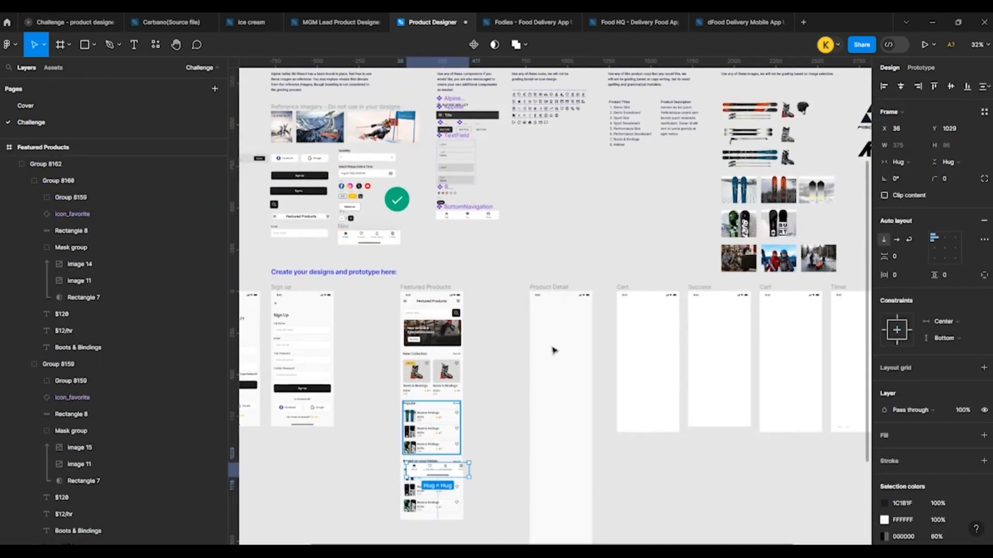
left_click(967, 87)
left_click(563, 375)
Step: Place the Fischer brand card from the component area near the top of the Product Detail frame, at X 41, Y 142
scroll(492, 279, "down", 2)
scroll(607, 295, "up", 4)
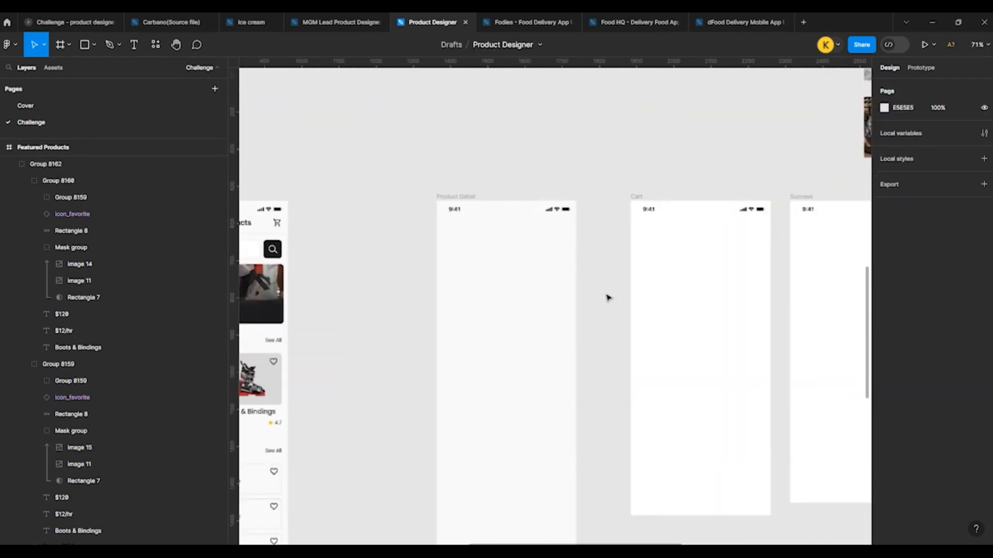
scroll(571, 277, "up", 3)
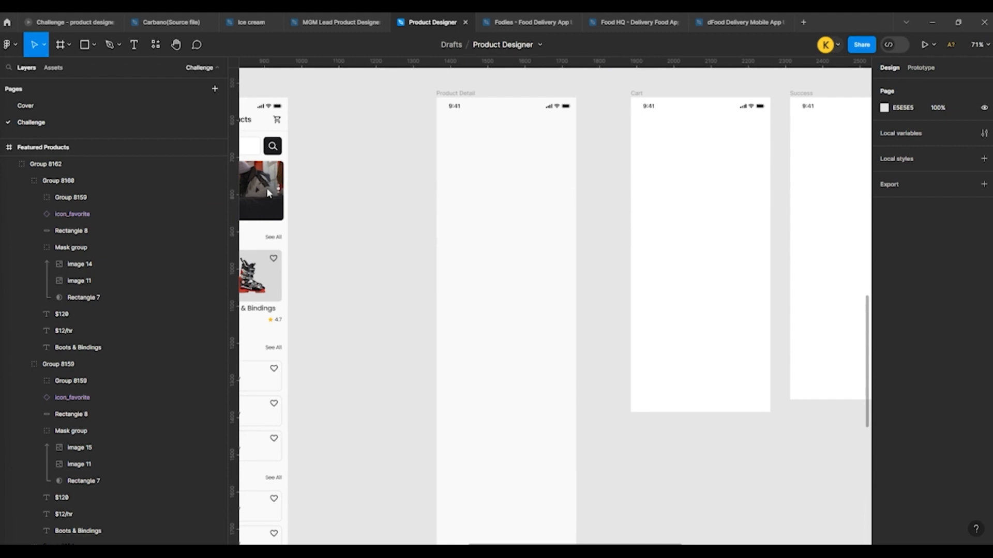
scroll(532, 172, "up", 2)
scroll(448, 332, "down", 4)
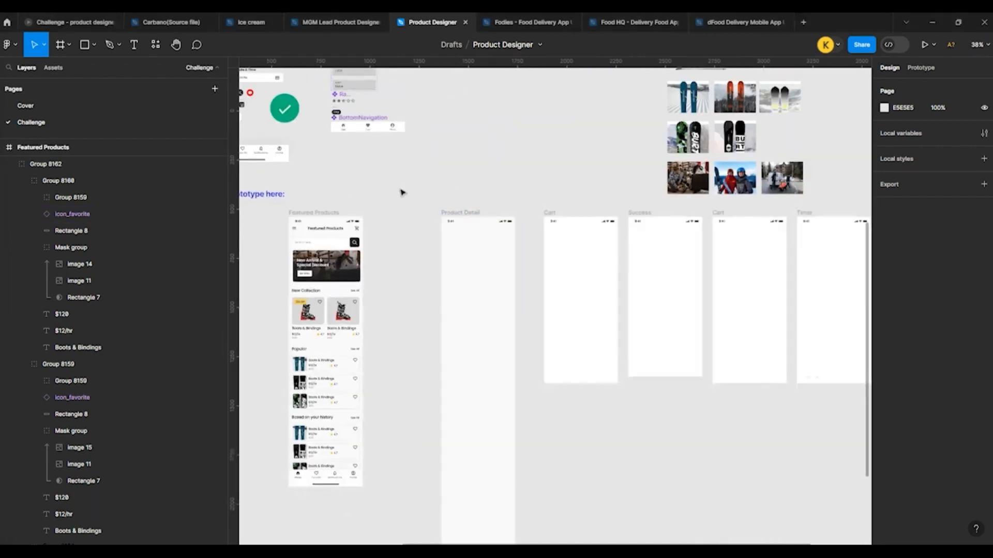
scroll(402, 192, "up", 1)
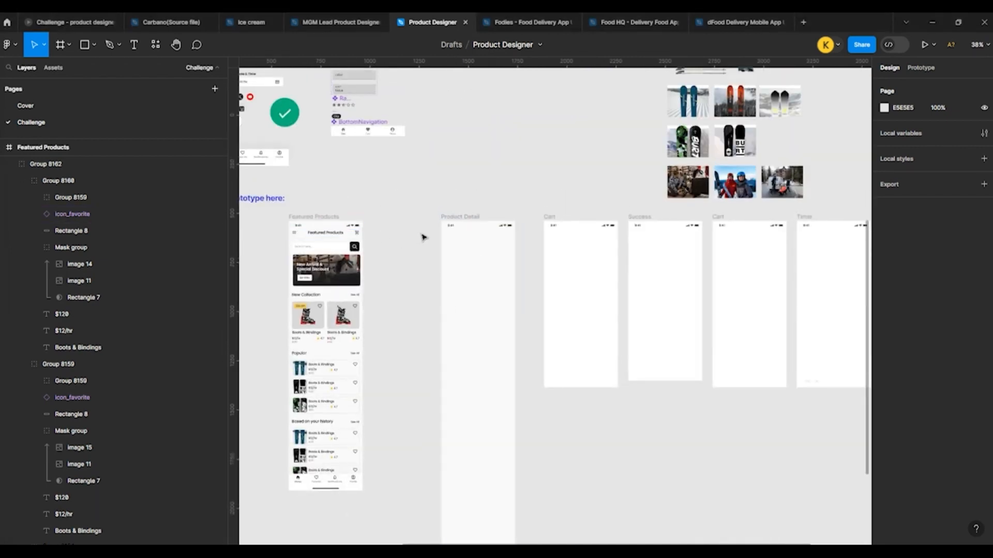
scroll(423, 237, "down", 4)
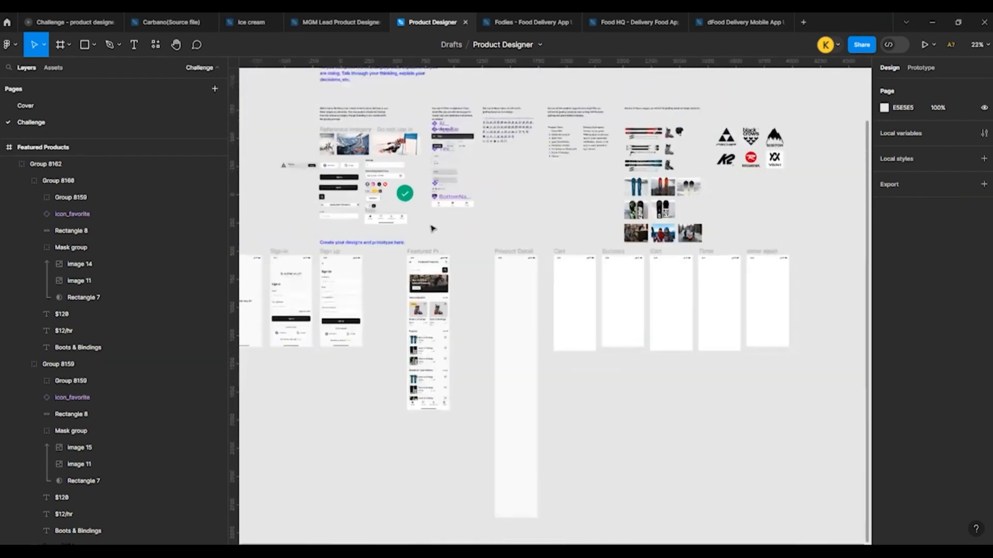
scroll(432, 229, "up", 2)
left_click_drag(267, 154, 597, 311)
scroll(622, 308, "up", 3)
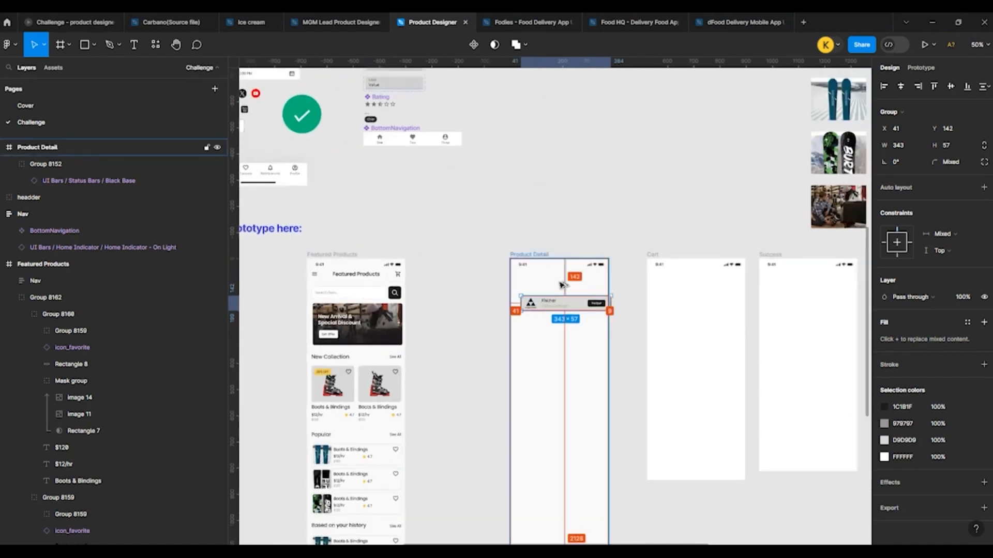
Step: Duplicate the Featured Products header into the Product Detail frame at Y 44 and centre it horizontally
scroll(561, 285, "up", 2)
left_click(283, 268)
left_click_drag(283, 268, 573, 281)
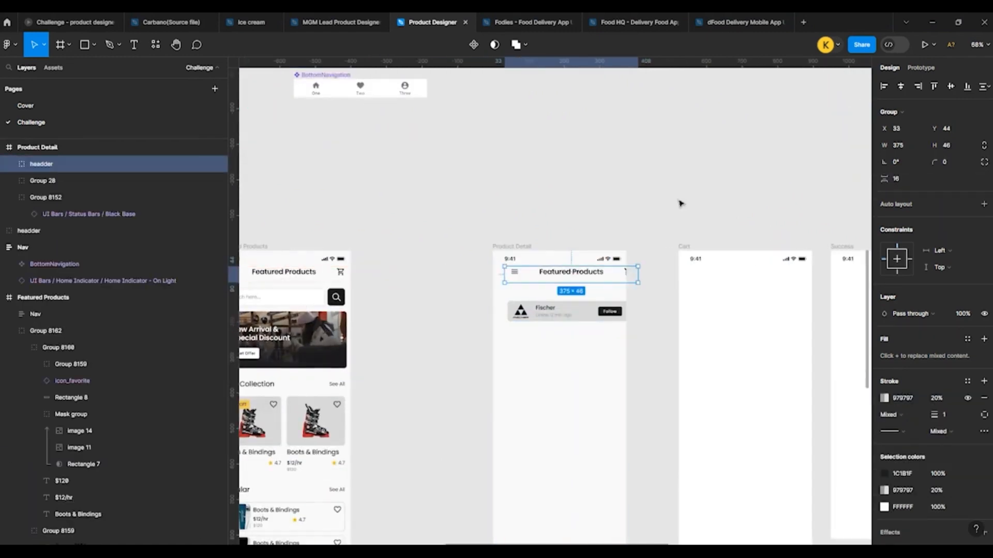
left_click(899, 88)
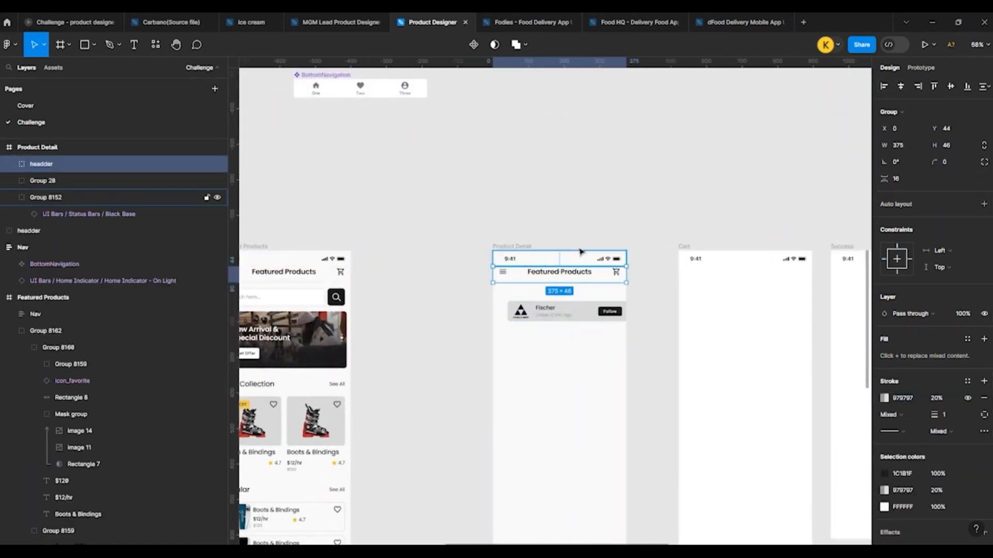
Step: Change the title in the Product Detail frame's header to "Product Details", correcting its spelling
left_click(563, 302)
scroll(562, 301, "up", 5)
double_click(552, 248)
double_click(553, 248)
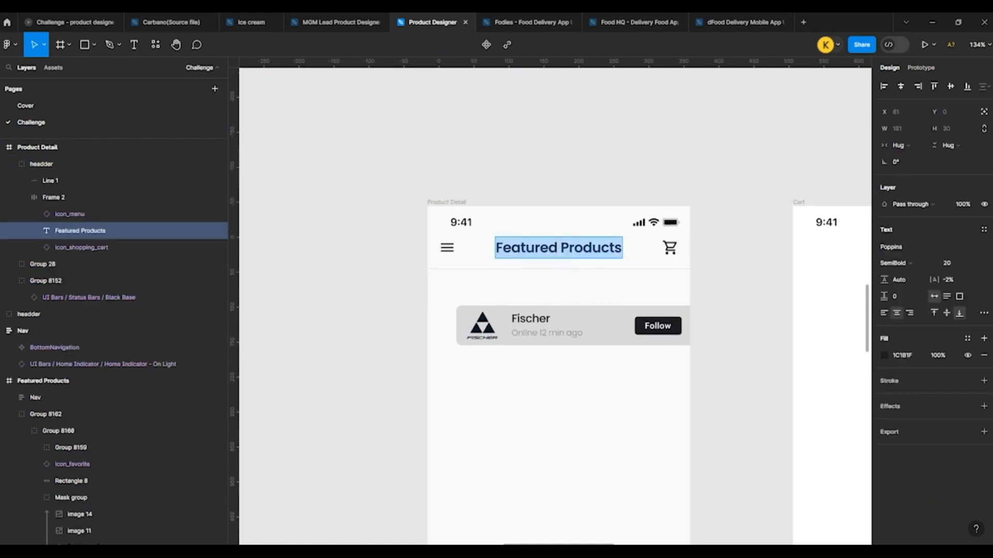
left_click(557, 247)
left_click_drag(556, 248, 426, 262)
key("BackSpace")
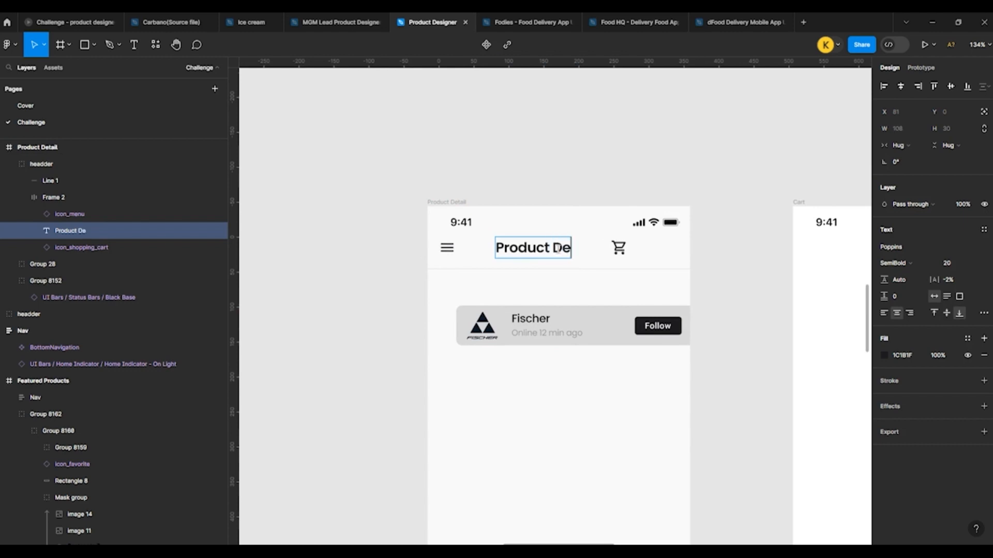
type("ils")
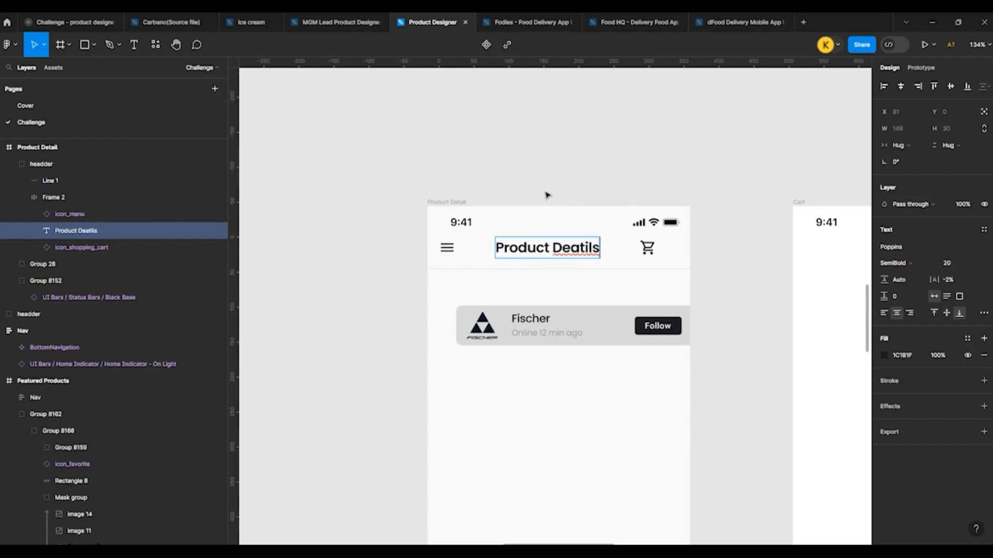
right_click(585, 248)
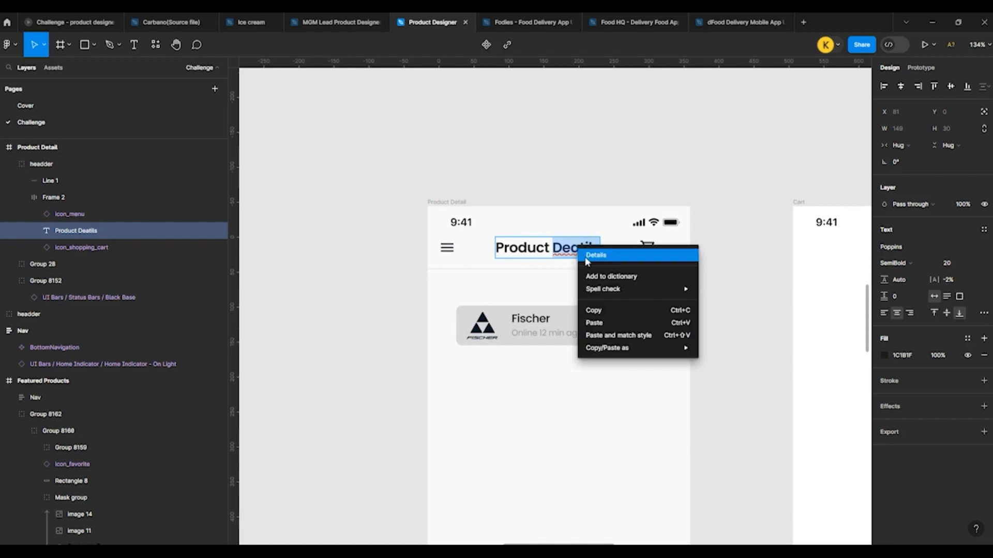
left_click(589, 258)
left_click(577, 190)
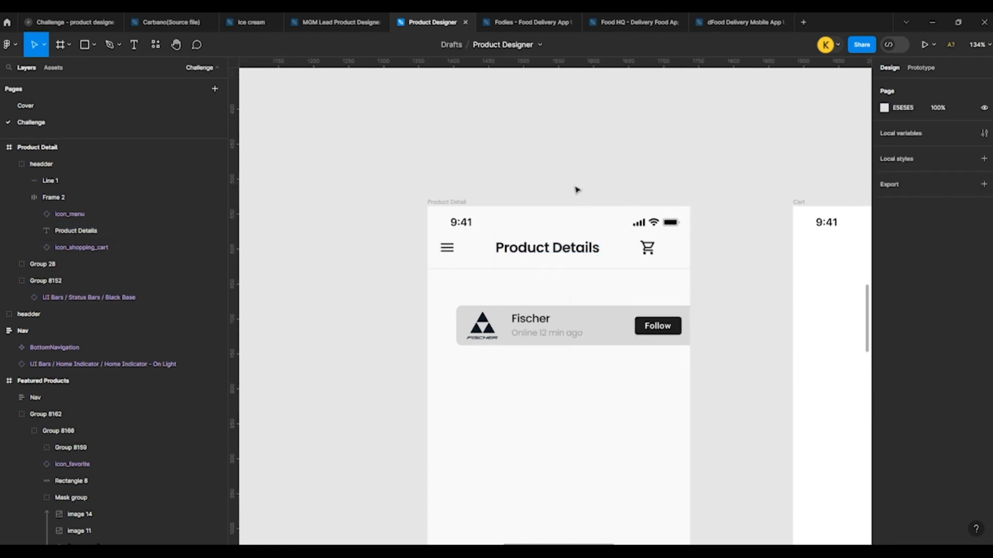
Step: Increase the auto layout spacing between the Product Details header's menu icon, title and cart icon to 73
left_click(547, 249)
double_click(547, 249)
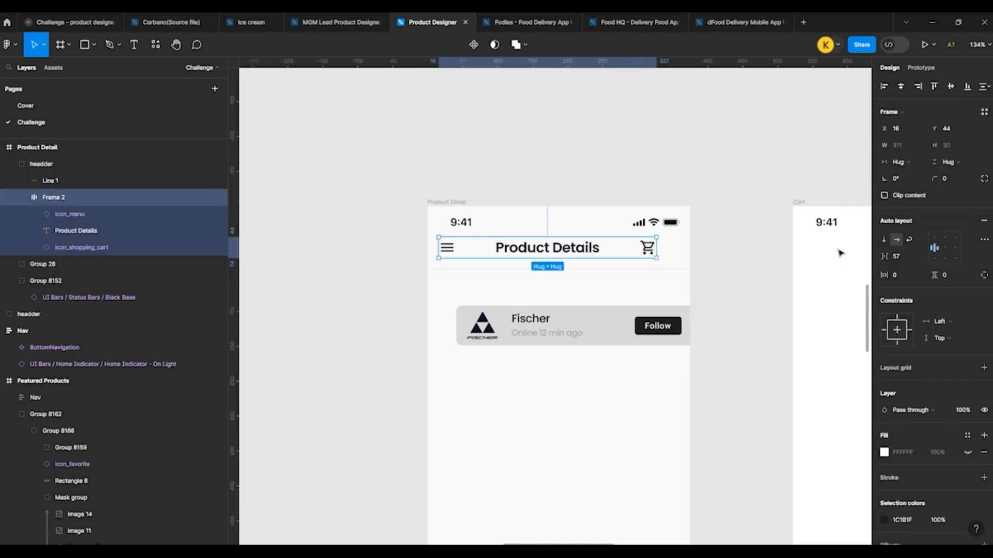
key("Up")
key("Up")
key("Up")
key("Up")
key("Up")
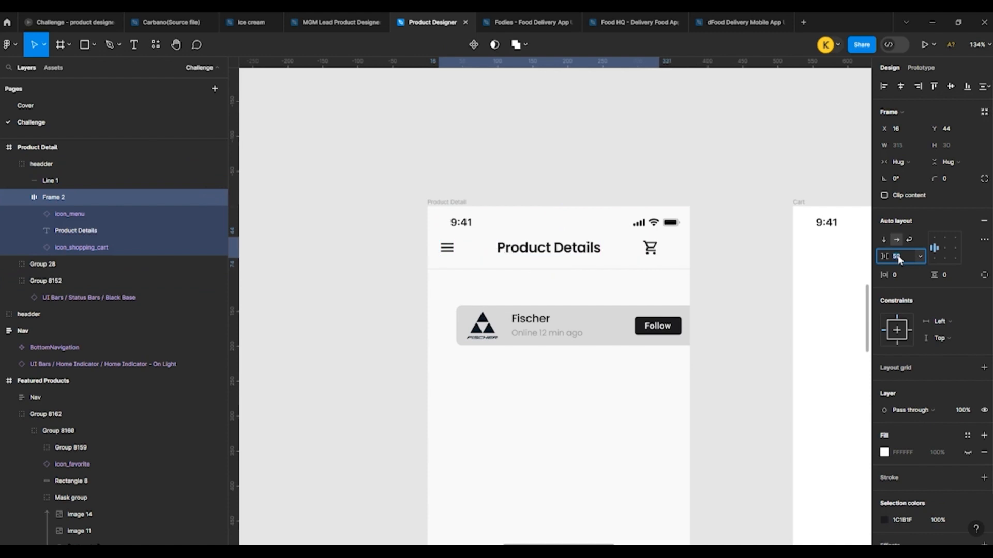
key("Up")
key("Up")
key("Up")
key("Up")
key("Up")
key("Up")
key("Up")
key("Up")
key("Up")
key("Up")
key("Up")
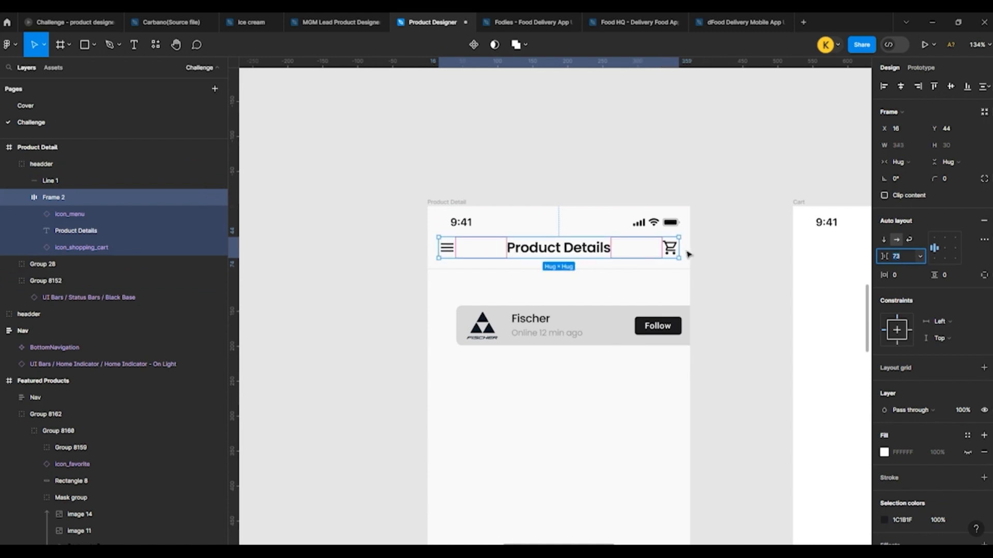
key("alt")
left_click(696, 260)
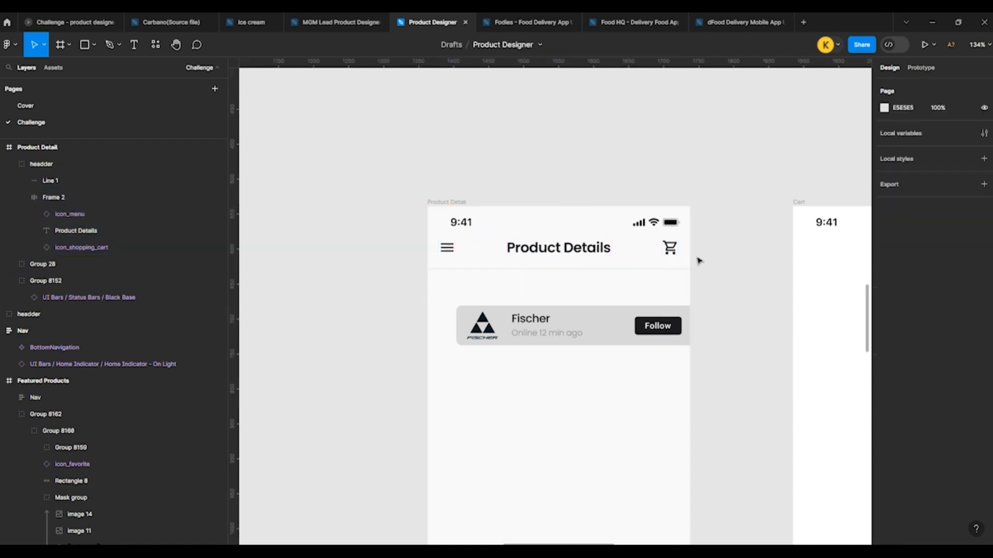
Step: Centre the Fischer card horizontally in the Product Detail frame and move it up below the header to Y 114
scroll(590, 162, "down", 2)
left_click(479, 230)
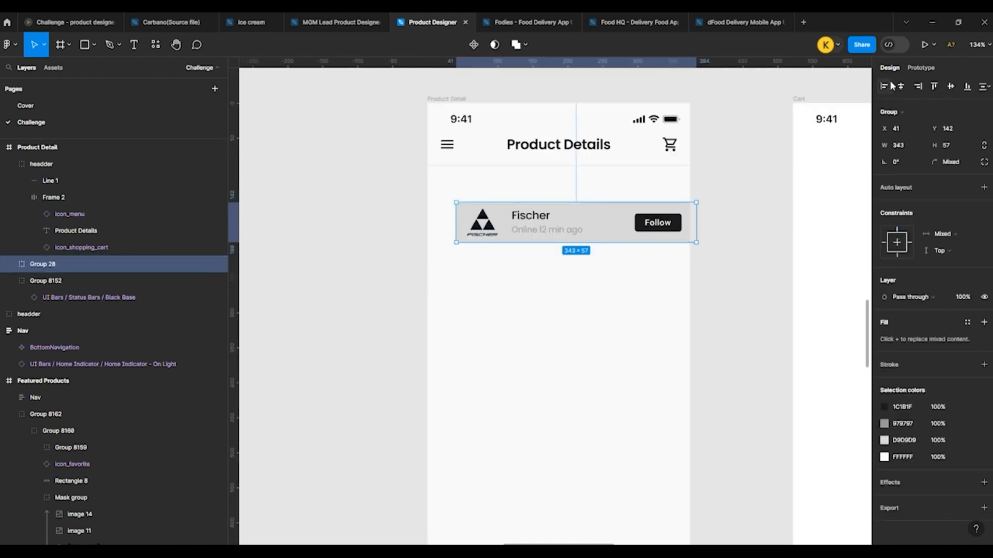
key("alt+h")
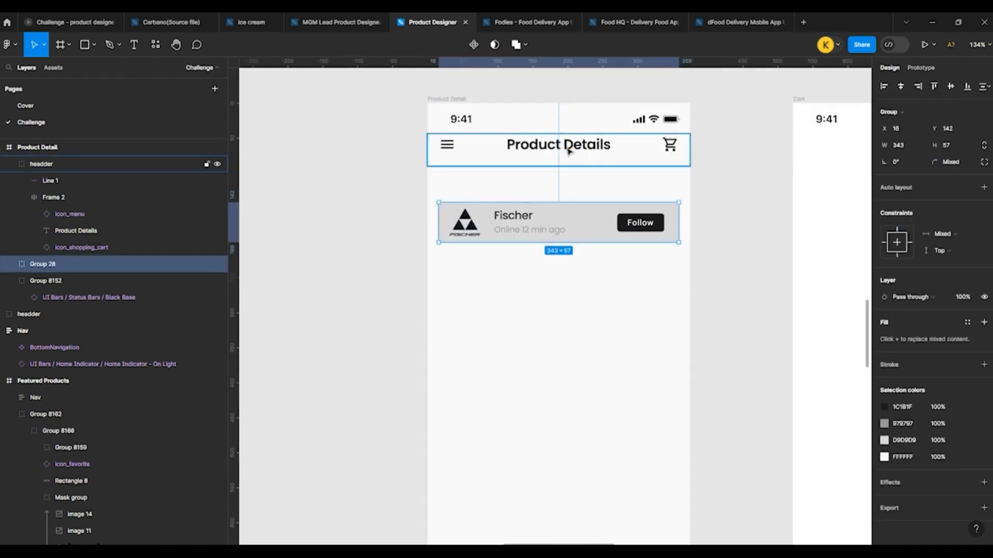
key("shift+Up")
key("shift+Up")
key("shift+Up")
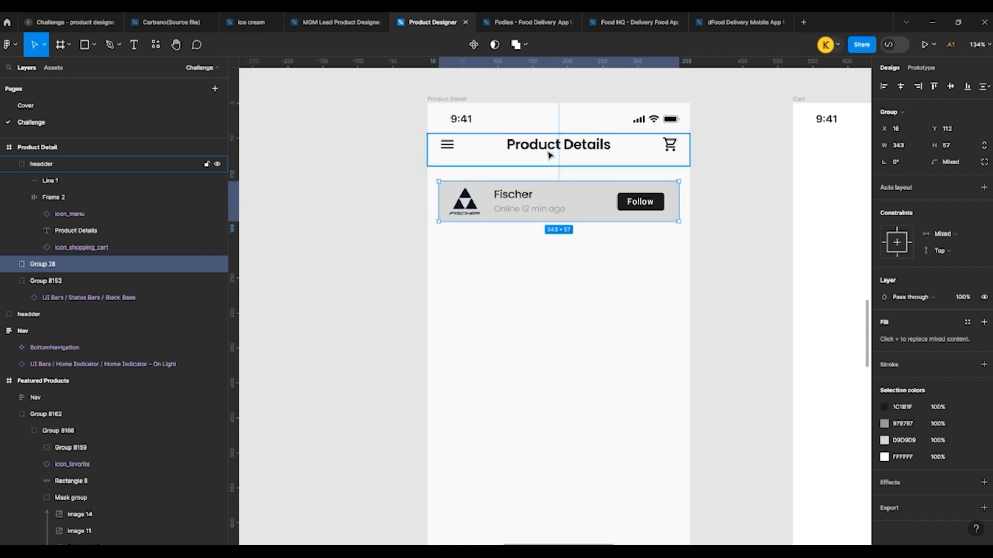
key("Down")
key("Down")
left_click(364, 151)
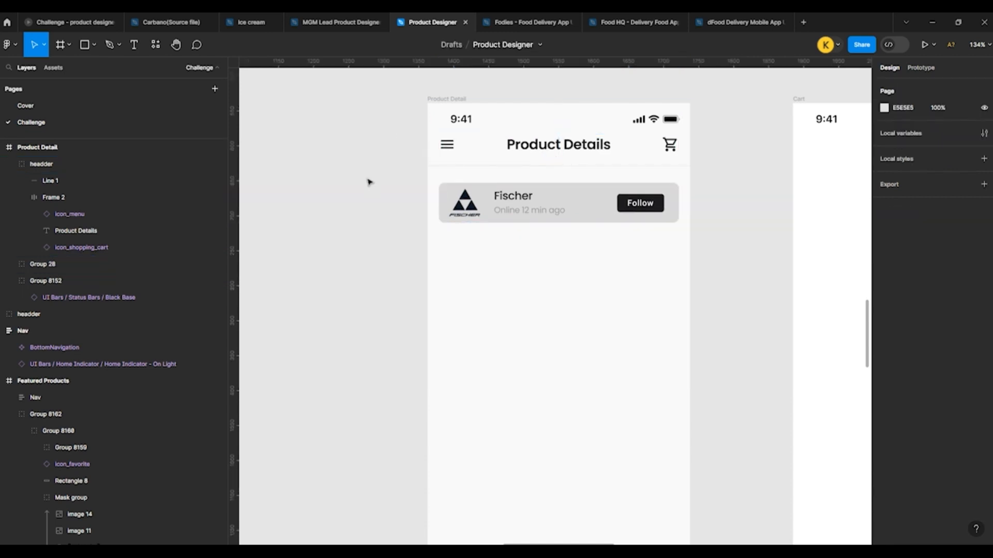
Step: Duplicate the discount banner from Featured Products below the Fischer card at Y 195, centred horizontally in the Product Detail frame
scroll(369, 182, "down", 1)
scroll(476, 204, "down", 5)
scroll(447, 210, "up", 3)
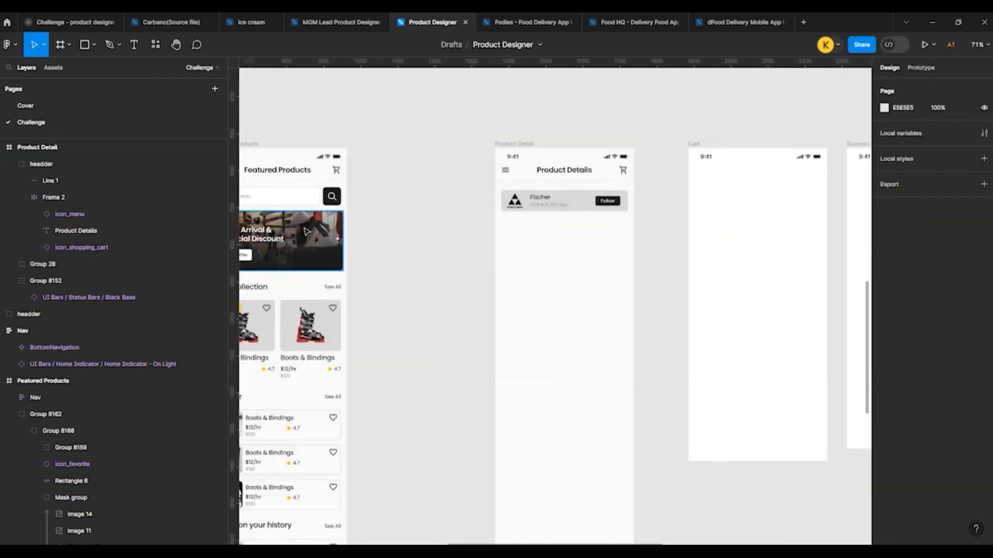
left_click(307, 231)
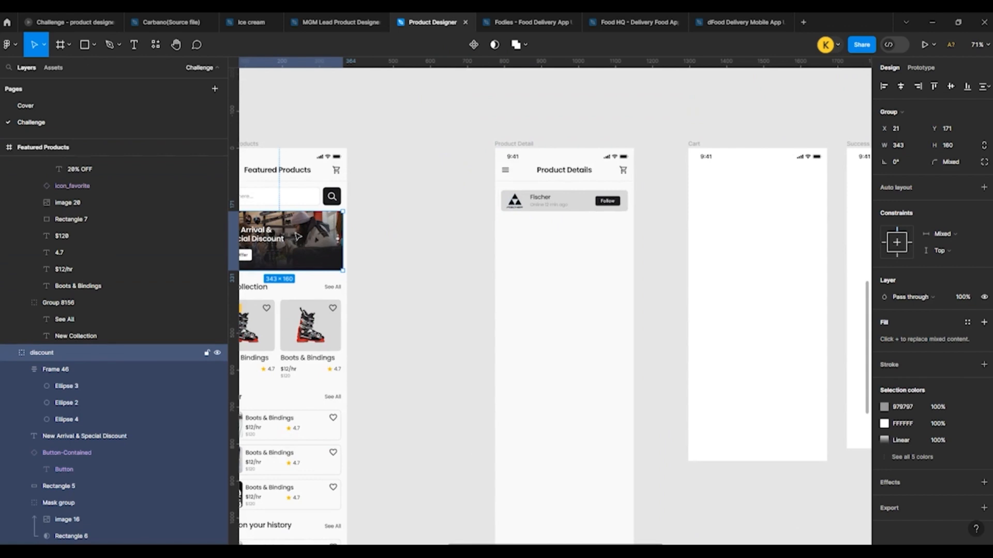
left_click_drag(299, 239, 581, 248)
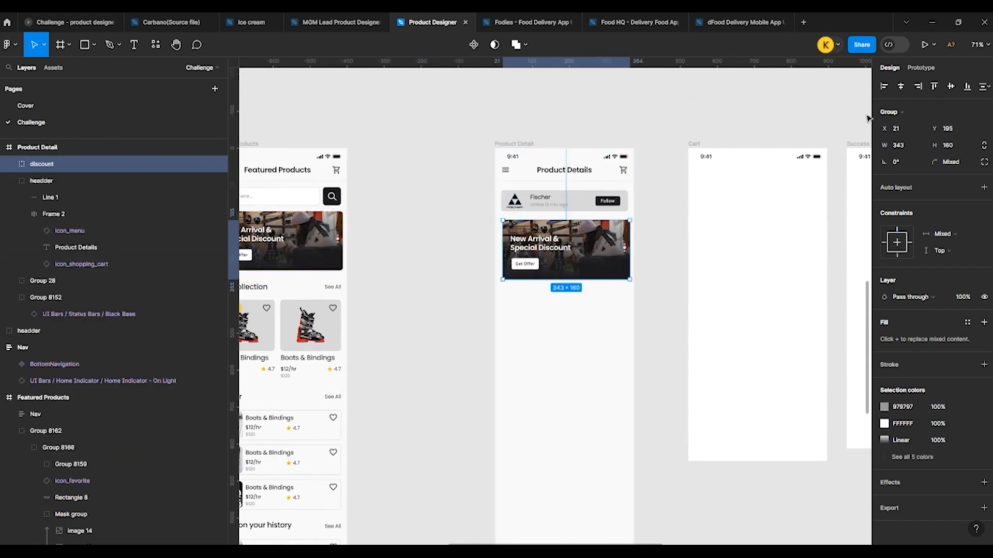
scroll(555, 237, "up", 5)
Step: Delete the "New Arrival & Special Discount" text and the Get Offer button from the copied banner
double_click(520, 258)
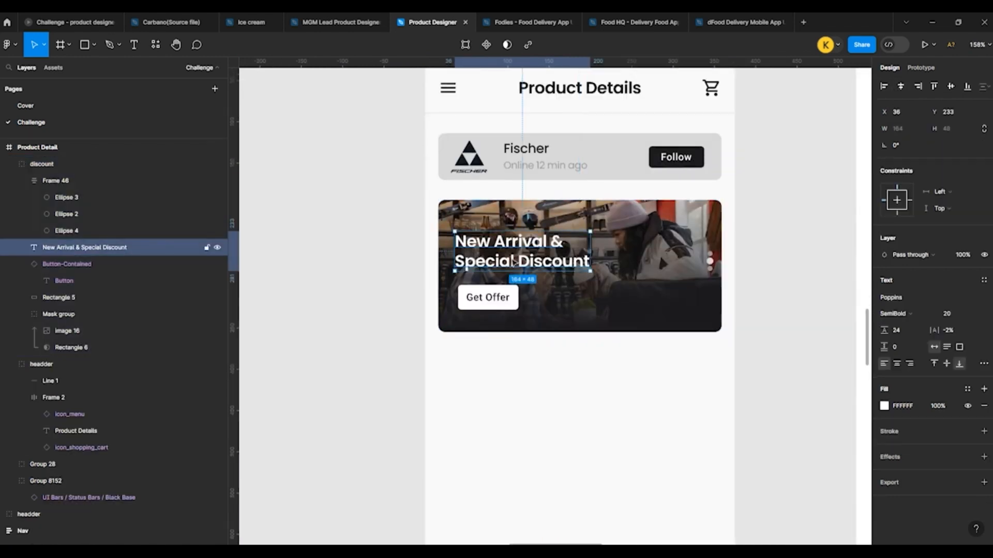
left_click(491, 300, "shift")
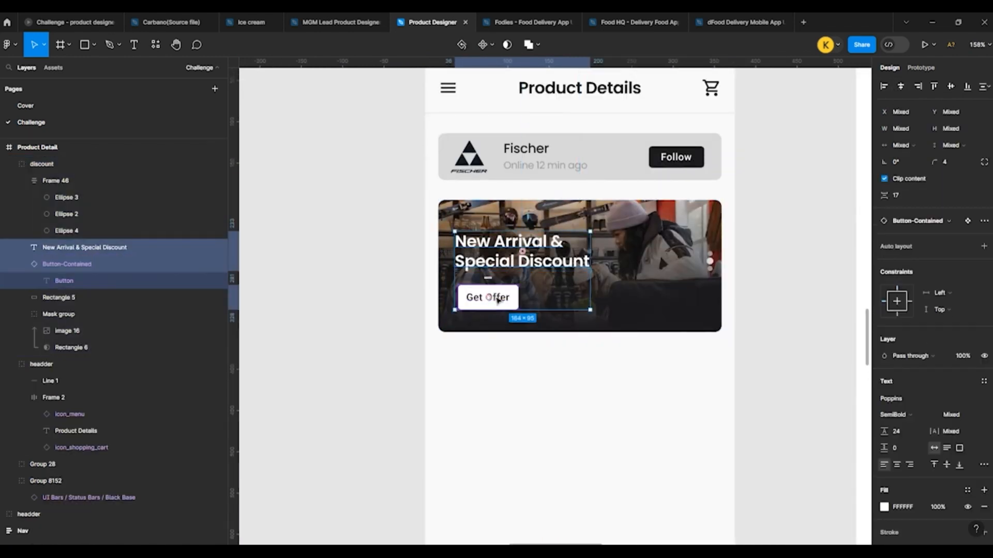
key("Delete")
left_click(553, 287)
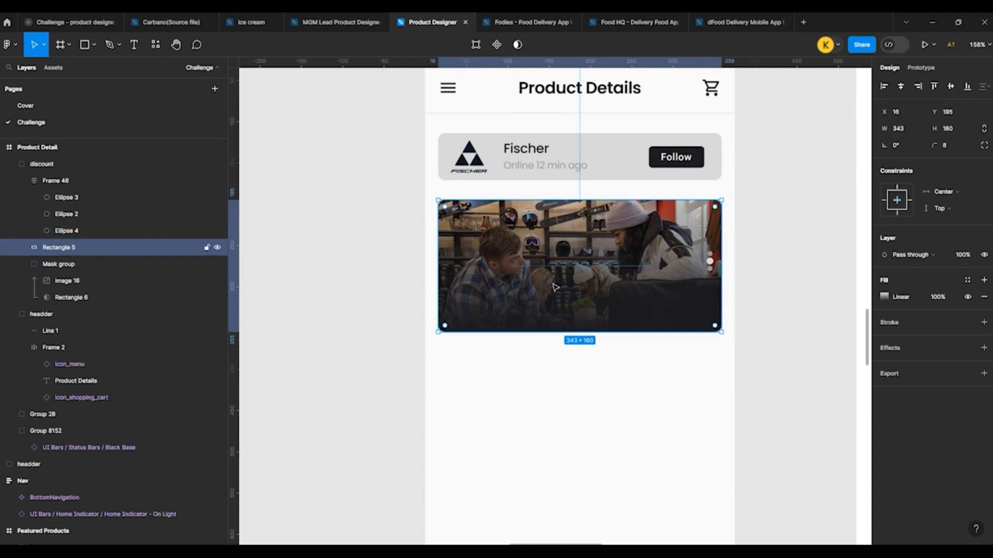
Step: Lower the opacity of the banner overlay gradient's dark end stop to 59%
left_click(883, 298)
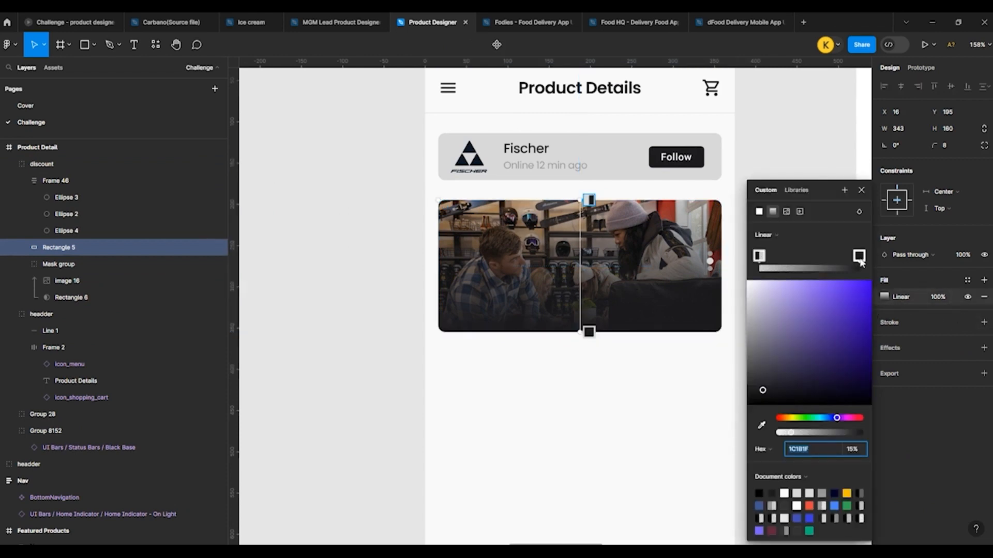
left_click(859, 256)
left_click_drag(857, 433, 831, 435)
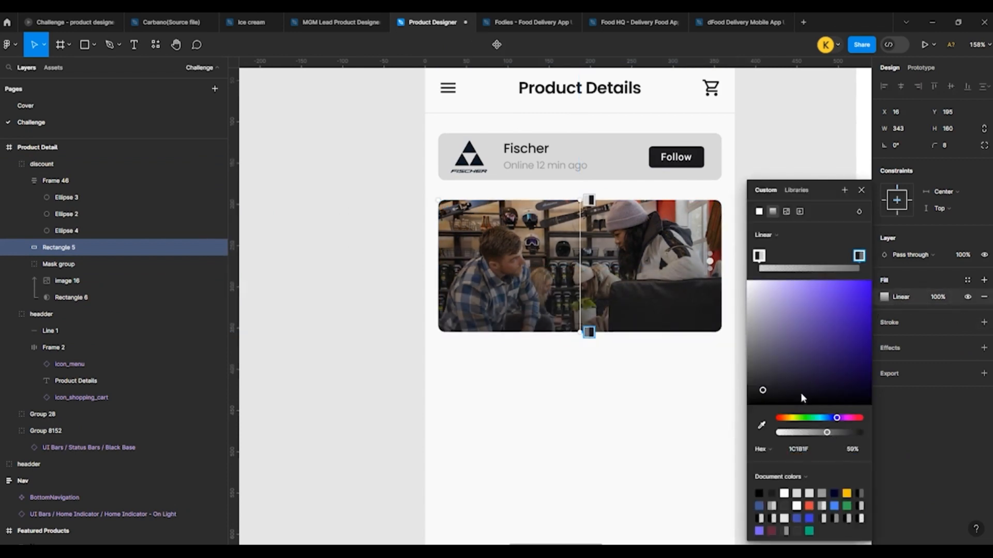
left_click(751, 164)
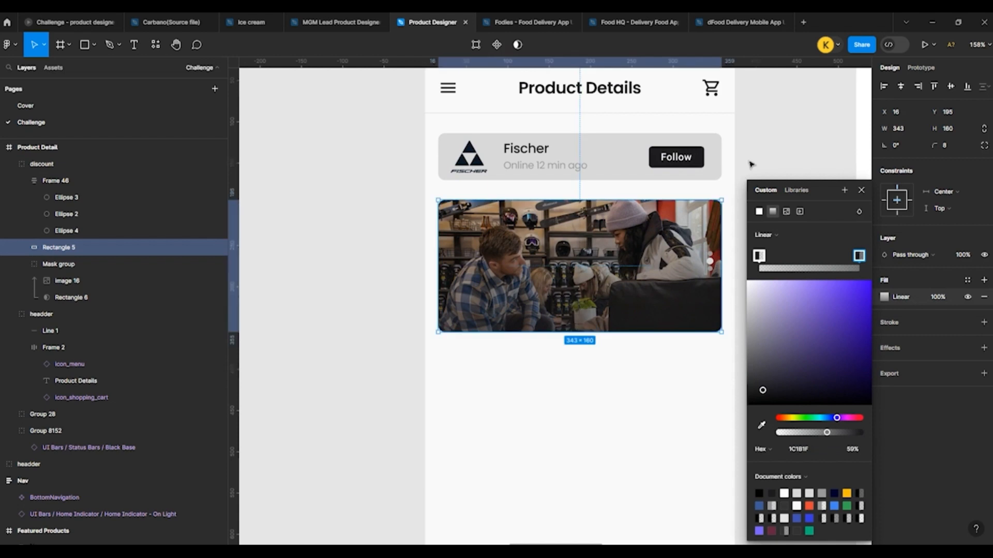
left_click(810, 150)
Step: Move the three pagination dots to the banner's lower edge at Y 333 and centre them horizontally
left_click(710, 262)
double_click(710, 261)
left_click_drag(710, 261, 576, 321)
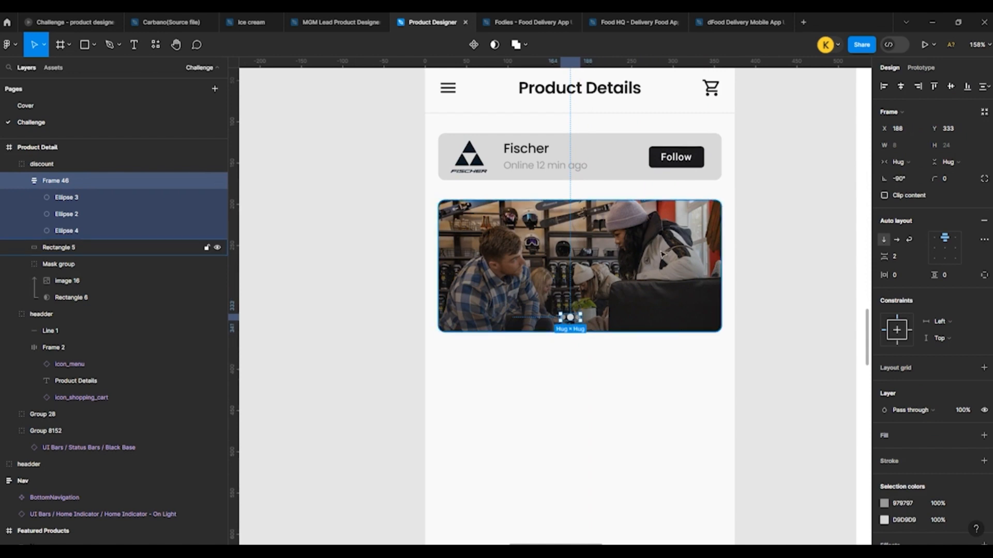
left_click(901, 87)
Step: Shrink the banner's gradient overlay from its upper edge to a height of 127 and select the photo beneath it
left_click(641, 266)
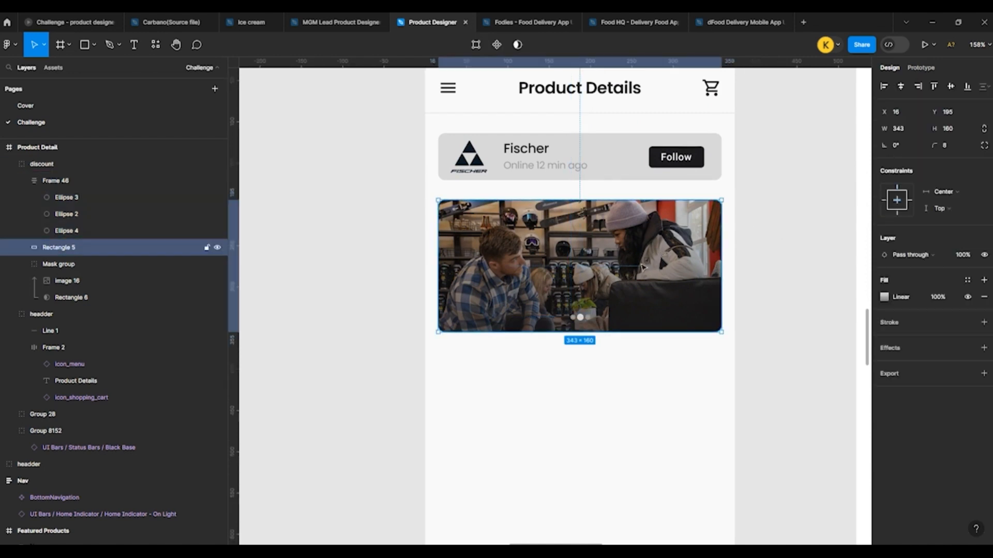
left_click_drag(589, 199, 589, 224)
left_click(588, 207, "ctrl")
Step: Copy the blue Salomon skis image from the sample images and paste it into the banner's mask group
scroll(411, 307, "down", 6)
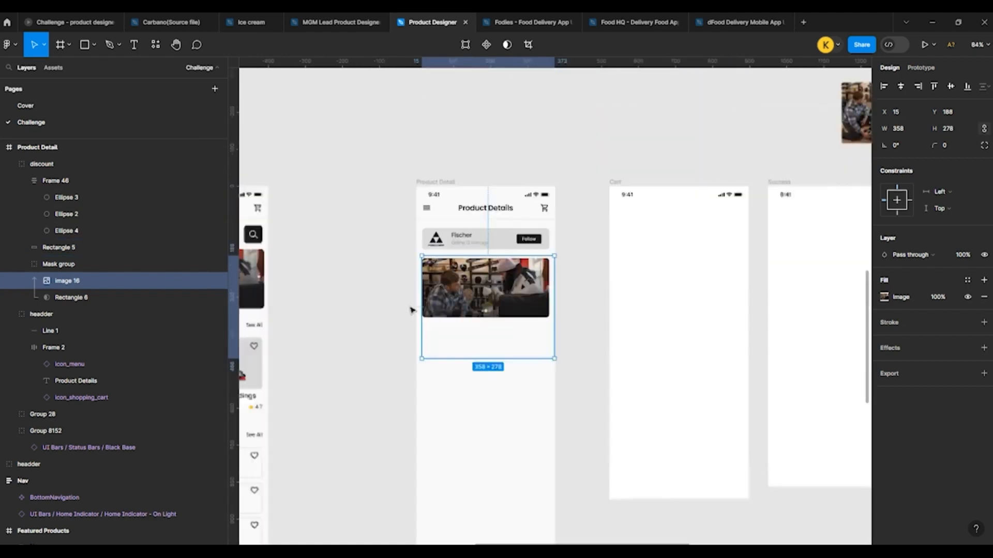
scroll(562, 251, "up", 4)
left_click(575, 268)
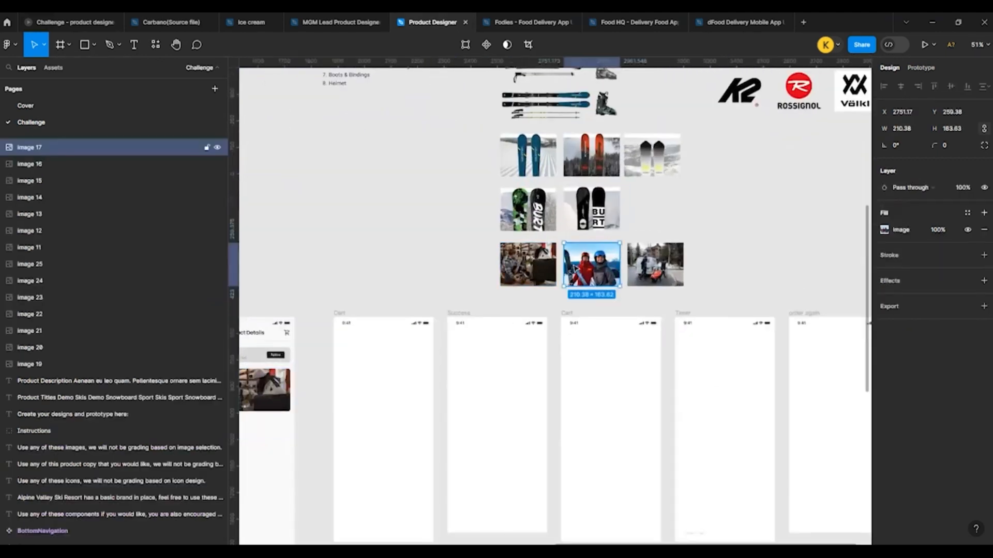
left_click(534, 267)
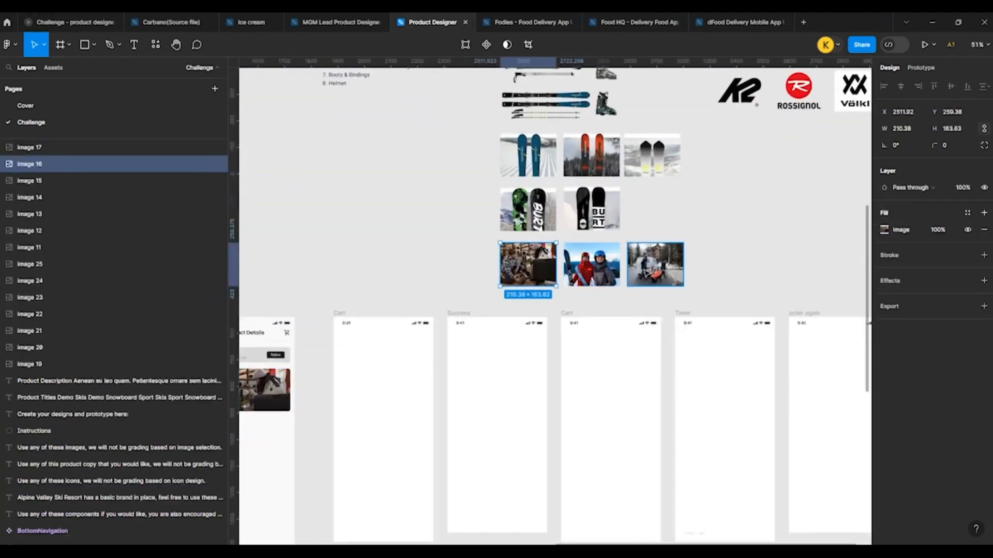
left_click(578, 162)
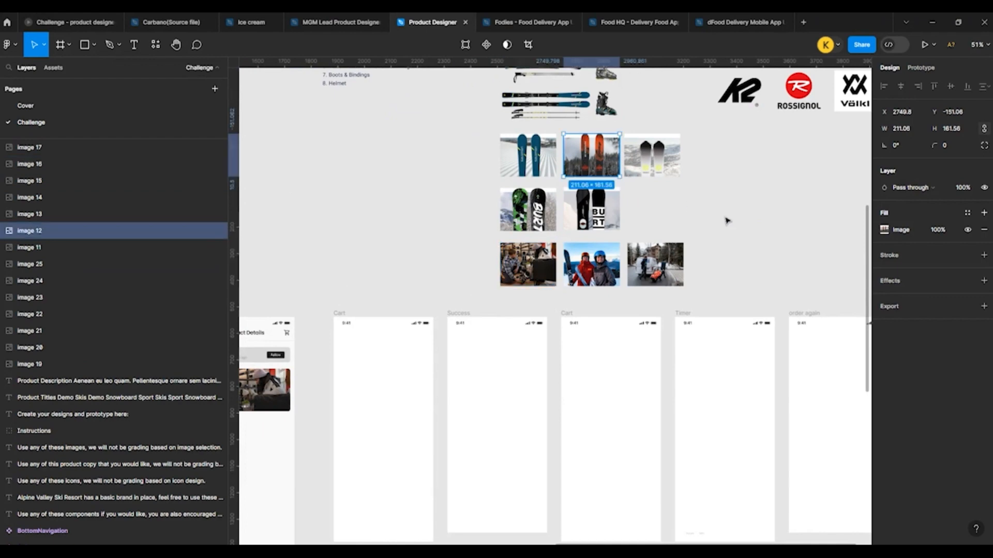
left_click(544, 222)
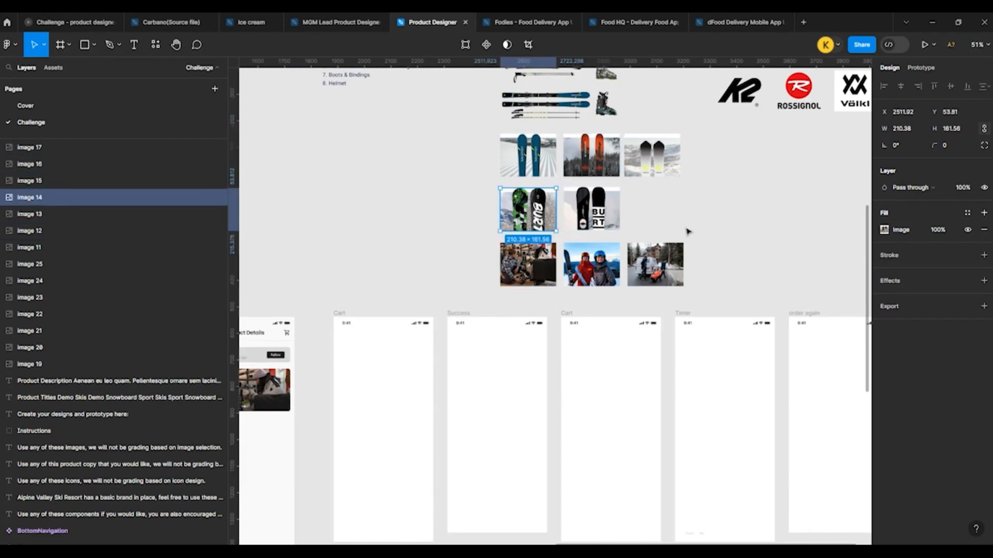
left_click(511, 171)
scroll(661, 194, "down", 3)
scroll(519, 264, "up", 6)
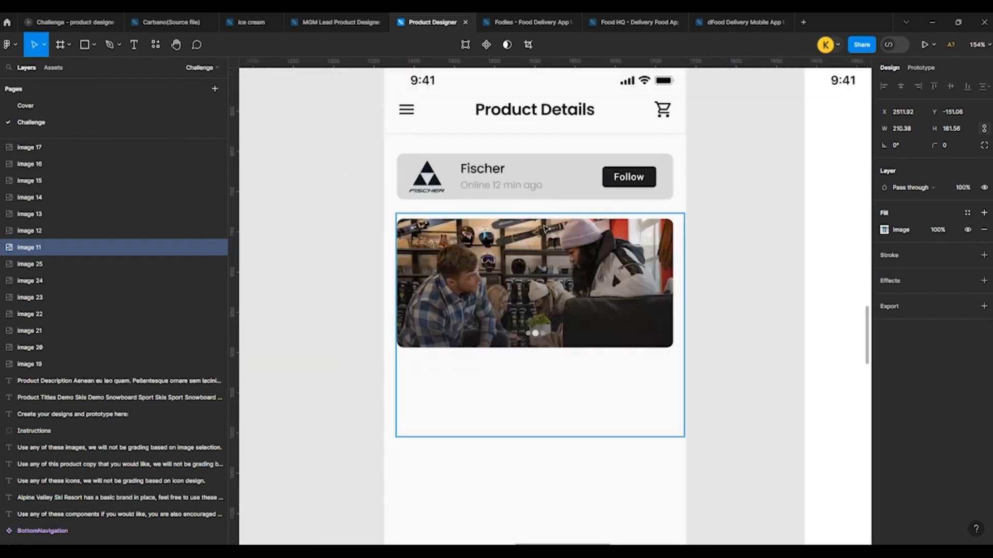
left_click(546, 229, "ctrl")
key("ctrl+v")
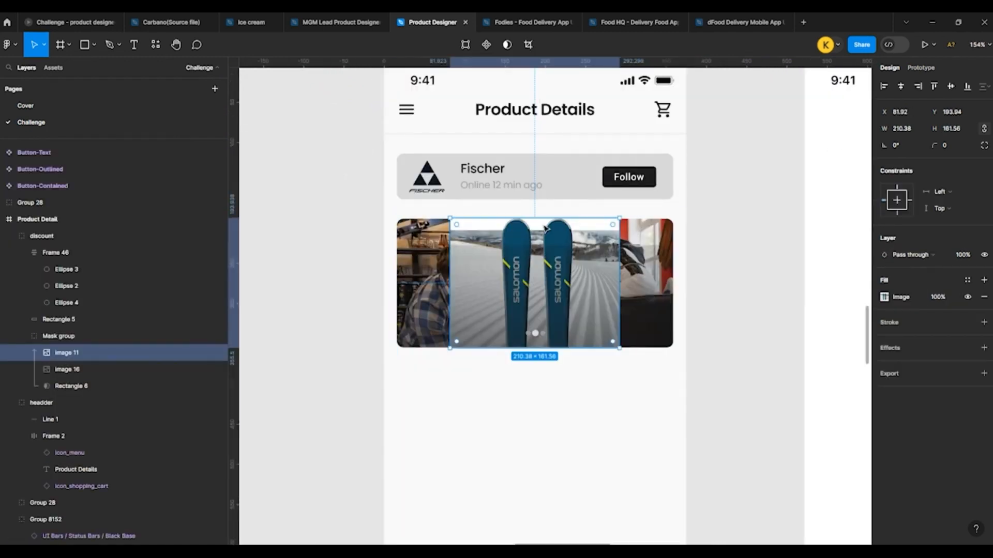
Step: Enlarge the skis image to fill the banner and stretch the gradient overlay back to Y 195 and height 160
left_click_drag(619, 218, 681, 213)
left_click(514, 282)
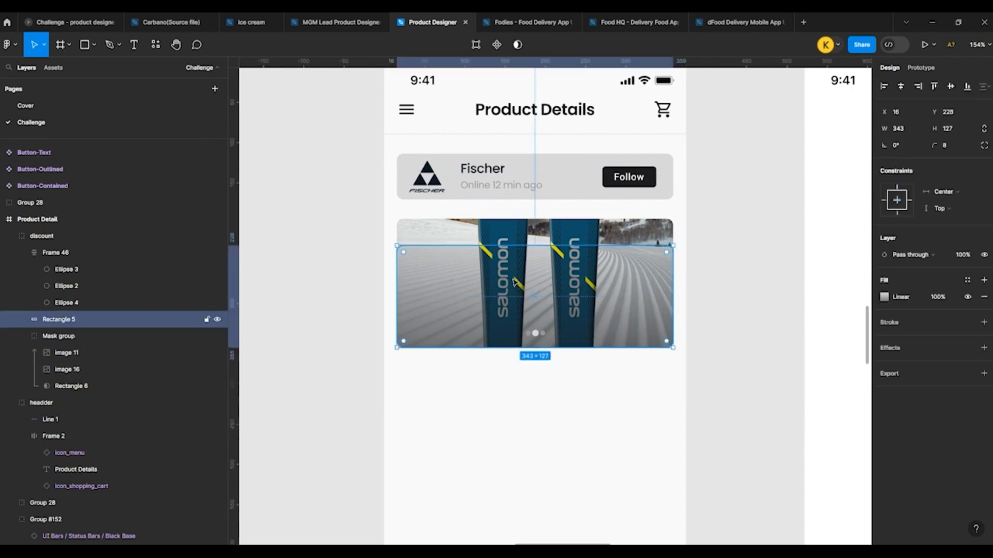
left_click_drag(539, 244, 544, 218)
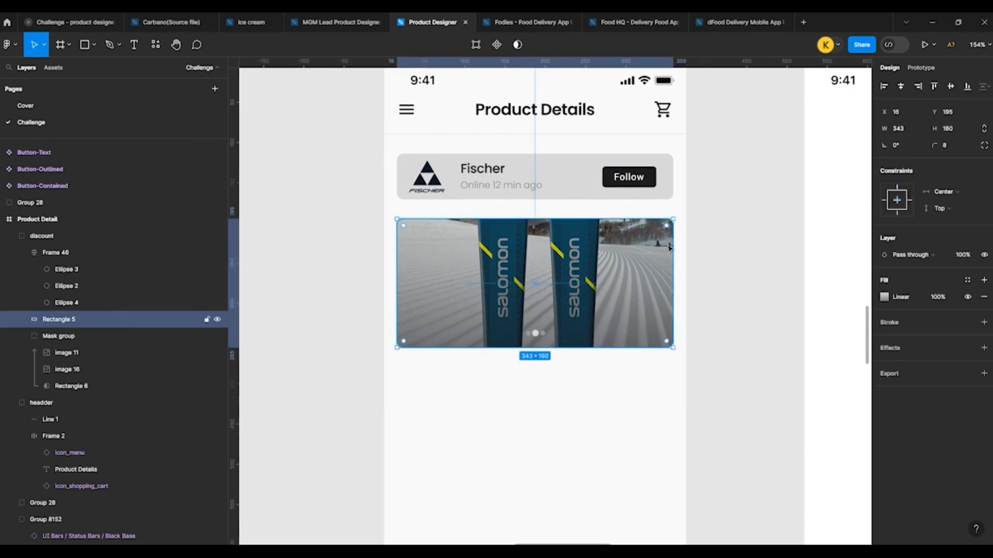
left_click(716, 256)
Step: Copy the Boots & Bindings title, $12/hr and $120 texts from the second New Collection card in Featured Products
scroll(427, 223, "down", 5)
scroll(386, 283, "down", 1)
scroll(495, 278, "down", 1)
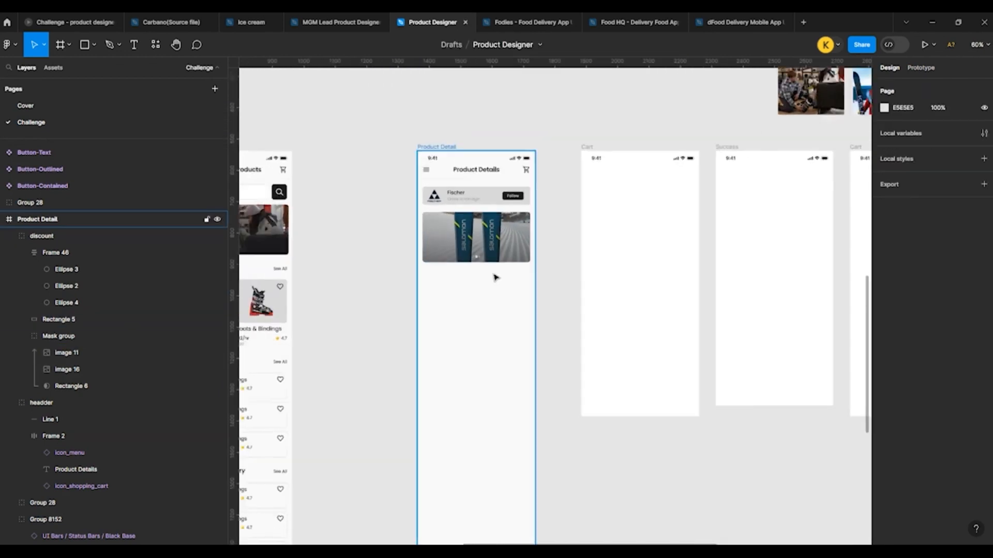
scroll(419, 273, "up", 3)
scroll(453, 294, "down", 4)
scroll(363, 304, "up", 4)
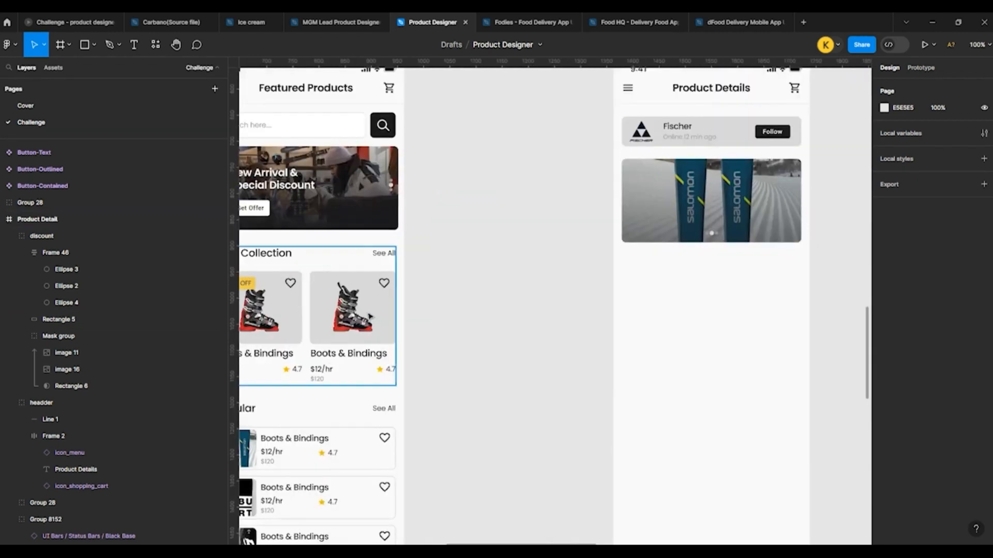
scroll(371, 339, "down", 2)
scroll(385, 362, "up", 3)
scroll(333, 261, "up", 4)
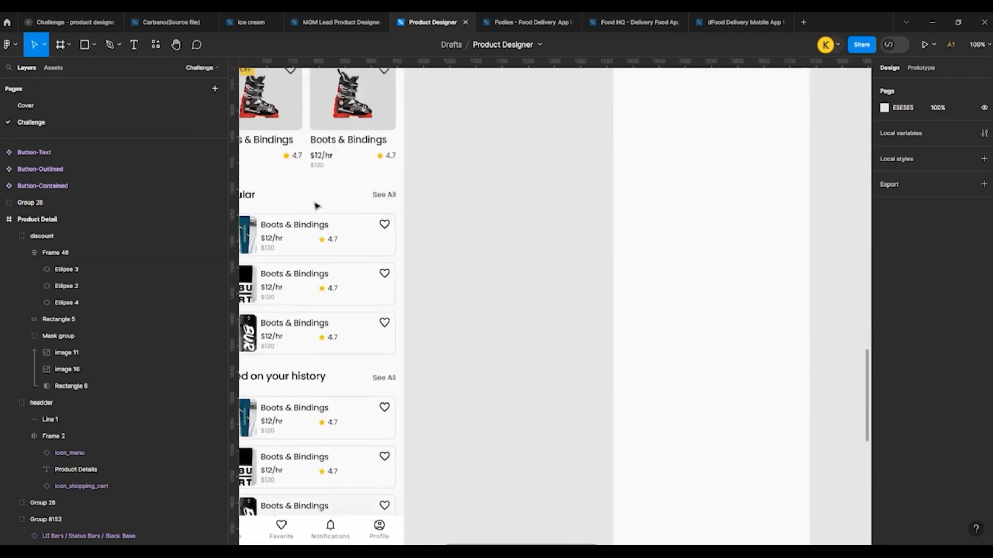
left_click(324, 243)
double_click(324, 243)
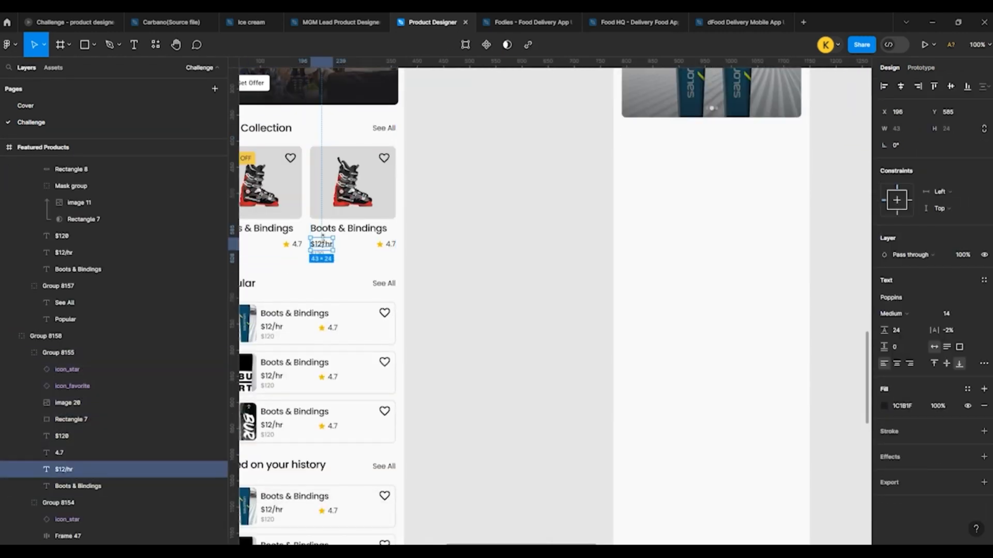
left_click(306, 252, "shift")
scroll(316, 254, "up", 5)
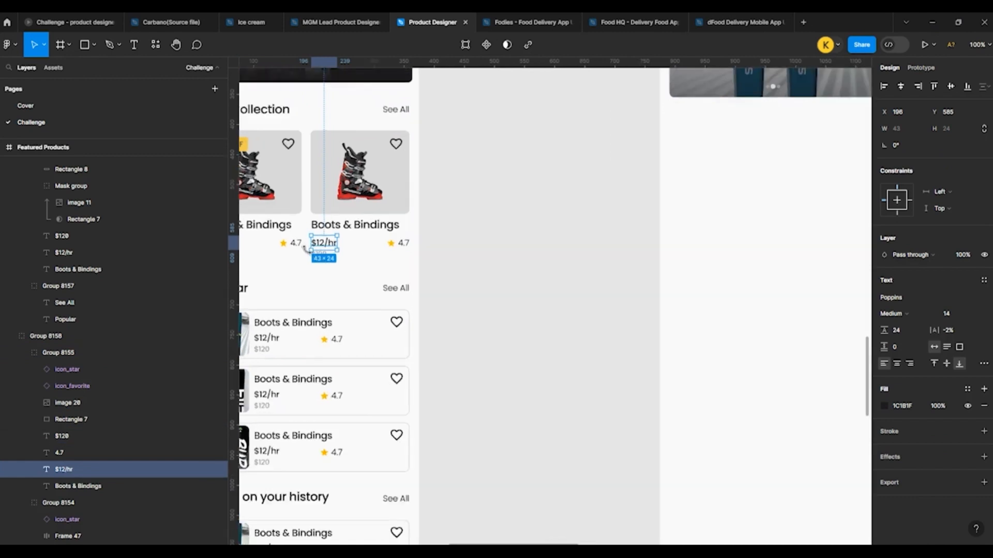
left_click(329, 202, "shift")
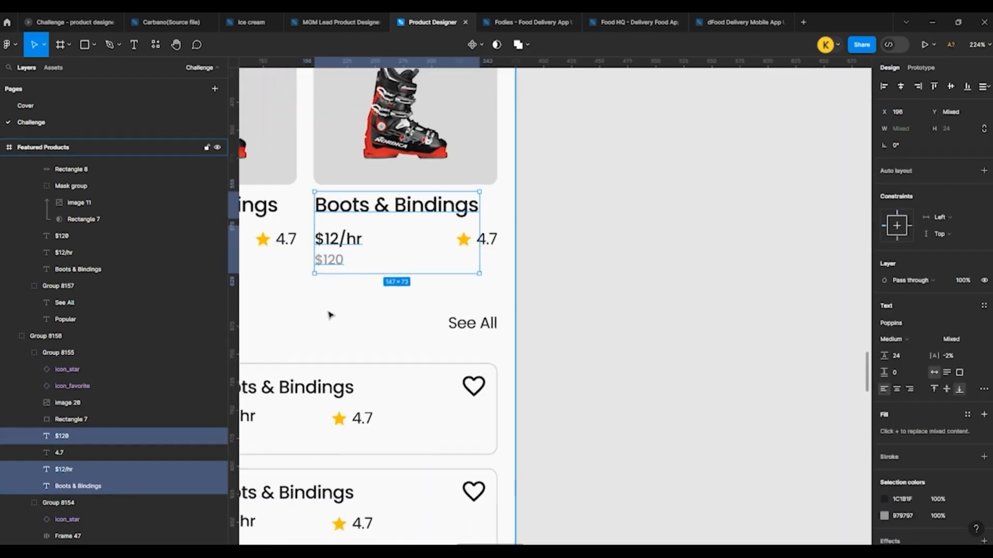
Step: Paste the texts into the Product Detail frame and arrange them below the banner, title at its left edge and both prices at its right
scroll(492, 281, "down", 8)
scroll(498, 290, "up", 5)
left_click(498, 290)
key("ctrl+v")
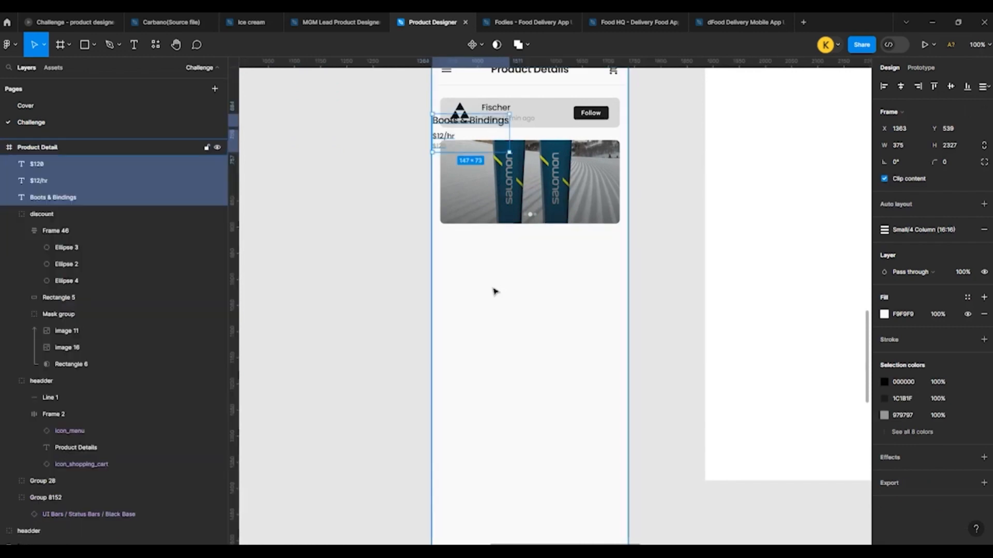
left_click_drag(448, 146, 610, 254)
left_click(454, 267)
left_click(452, 282, "shift")
left_click(669, 283)
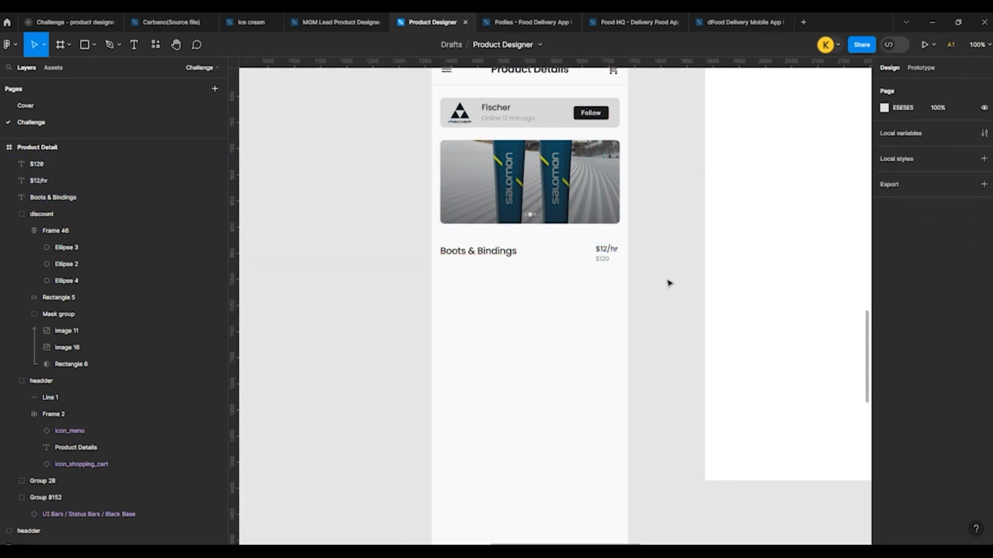
Step: Right-align the text of the $12/hr and $120 prices
left_click(607, 250)
left_click(908, 363)
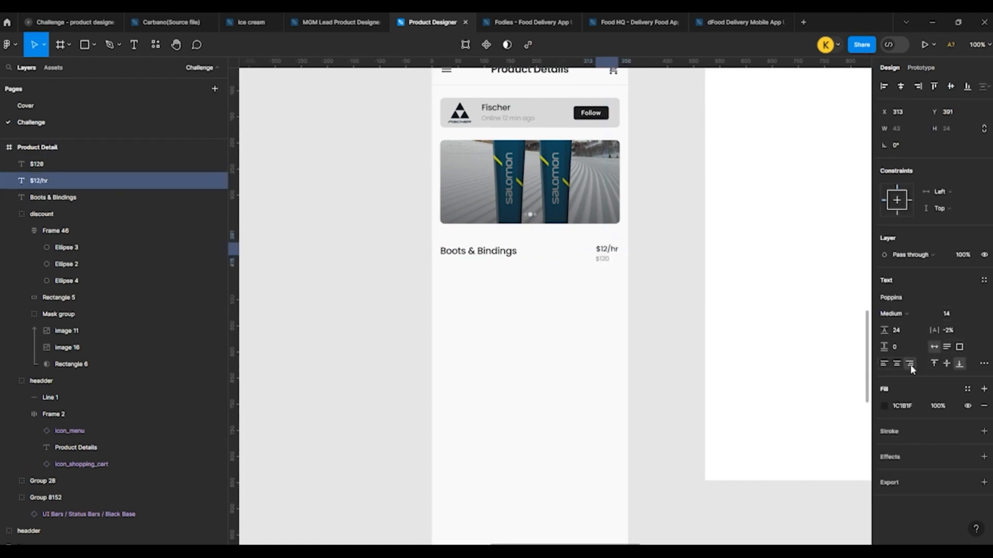
scroll(642, 272, "up", 5)
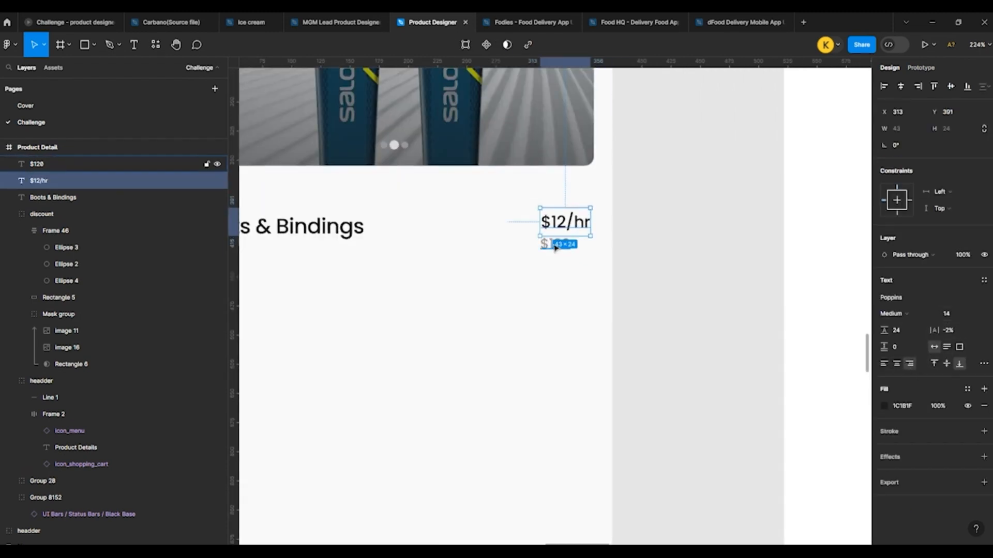
left_click(555, 244)
scroll(723, 330, "up", 2)
Step: Increase the $12/hr price's font size to 22
left_click(566, 327)
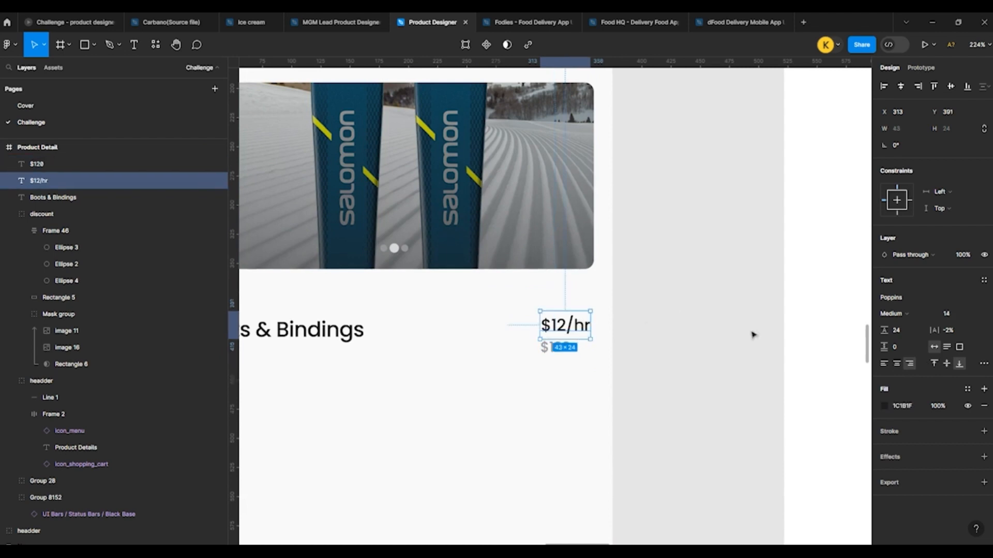
left_click(950, 317)
key("Up")
key("Up")
key("Up")
key("Up")
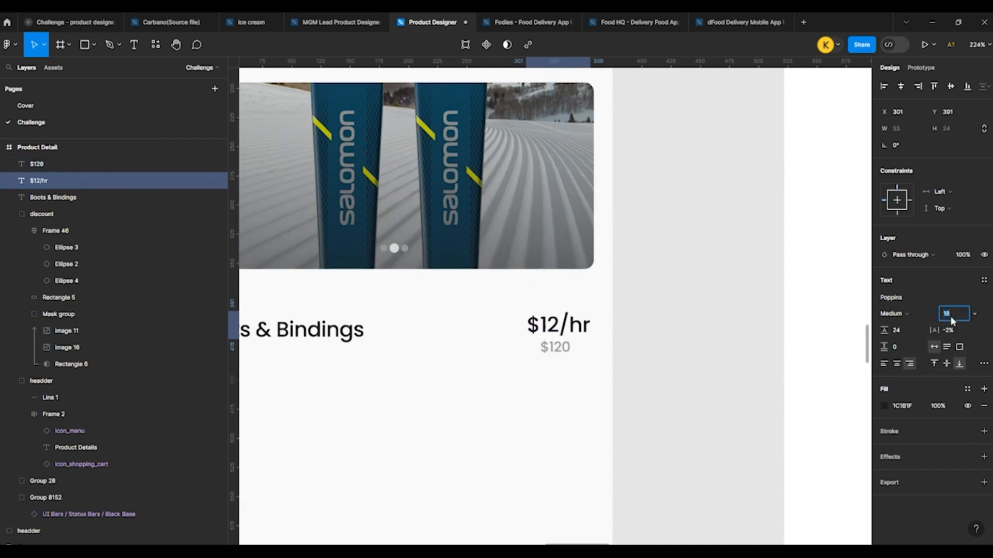
key("Up")
key("Up")
key("Up")
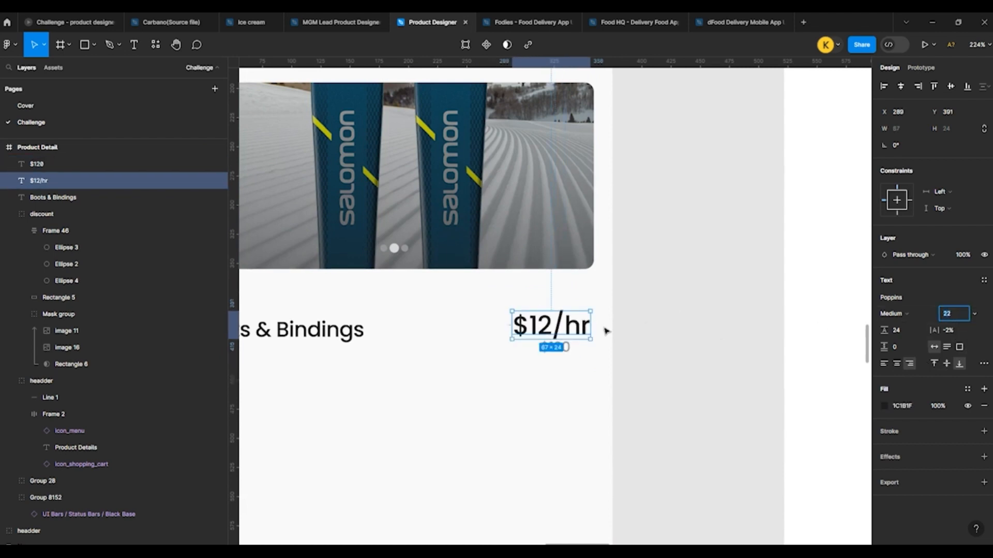
Step: Set the $120 price's font size to 16 and line it up with the left edge of the $12/hr price above
left_click(555, 347)
left_click(954, 314)
type("12")
key("Up")
key("Up")
key("Up")
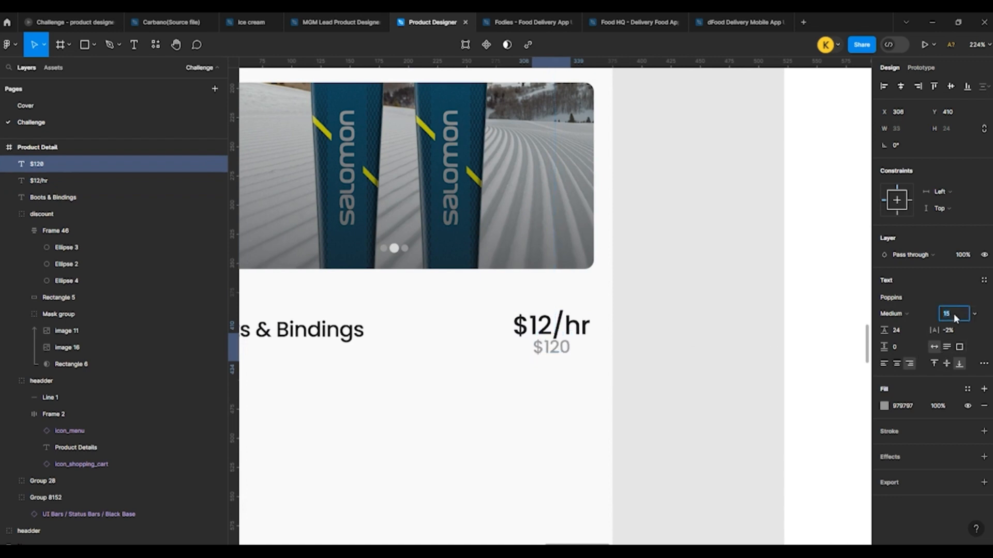
key("Up")
left_click_drag(555, 353, 536, 362)
left_click(629, 315)
Step: Change the $12/hr price's font weight to SemiBold
scroll(628, 299, "down", 3)
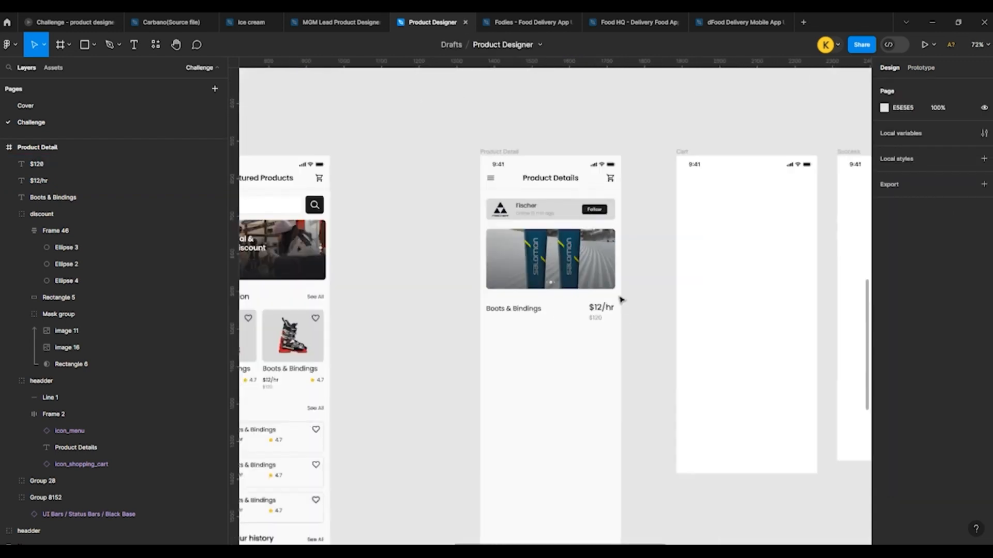
scroll(613, 299, "up", 2)
left_click(607, 317)
left_click(899, 313)
left_click(905, 326)
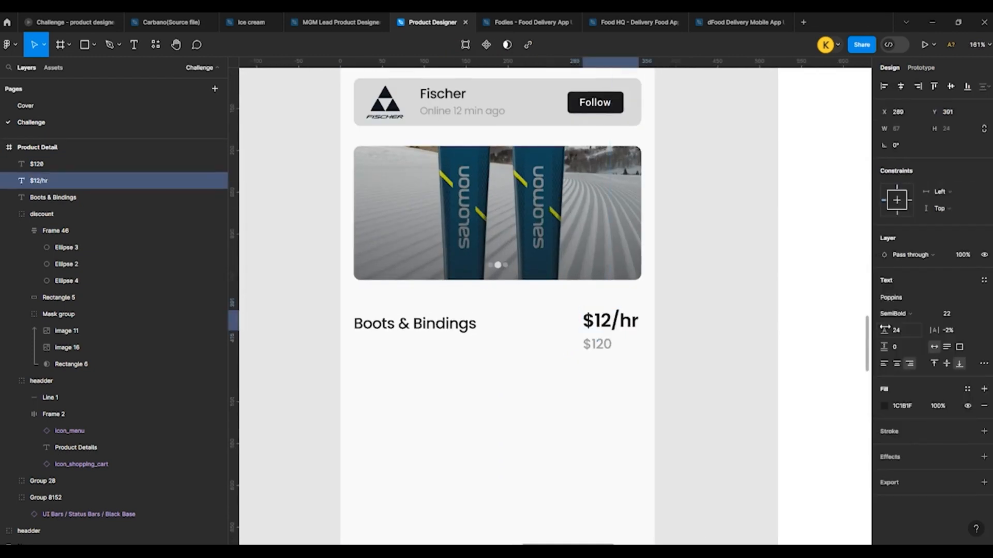
left_click(735, 320)
Step: Increase the Boots & Bindings title's font size to 24 and change its weight to SemiBold
scroll(706, 297, "down", 4)
scroll(587, 296, "up", 4)
left_click(566, 328)
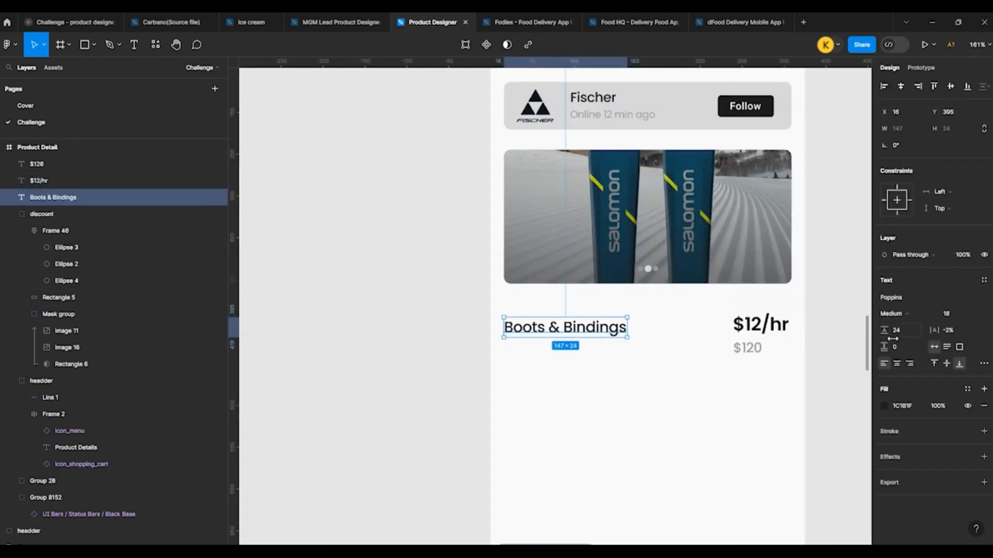
key("Up")
key("Up")
key("Up")
key("Up")
key("Up")
key("Up")
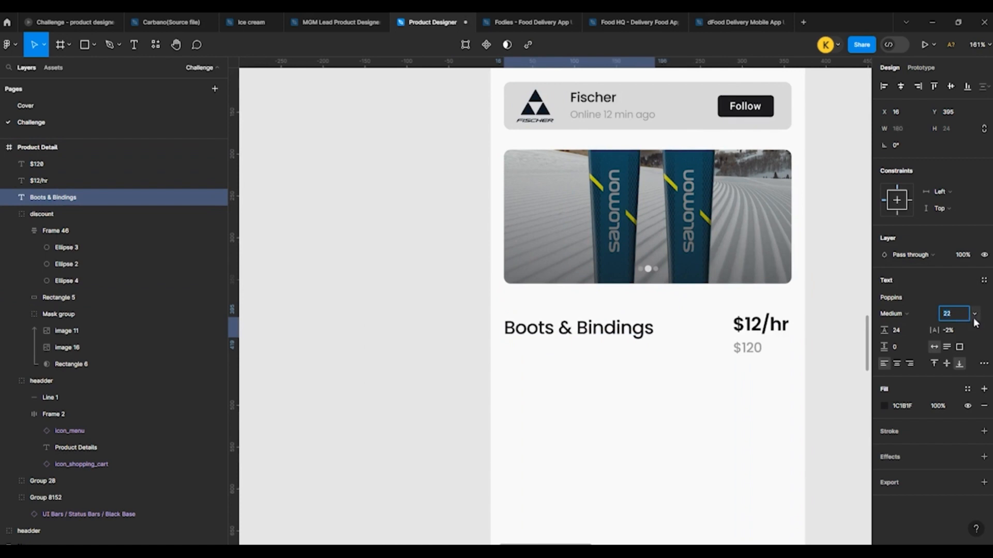
left_click(893, 313)
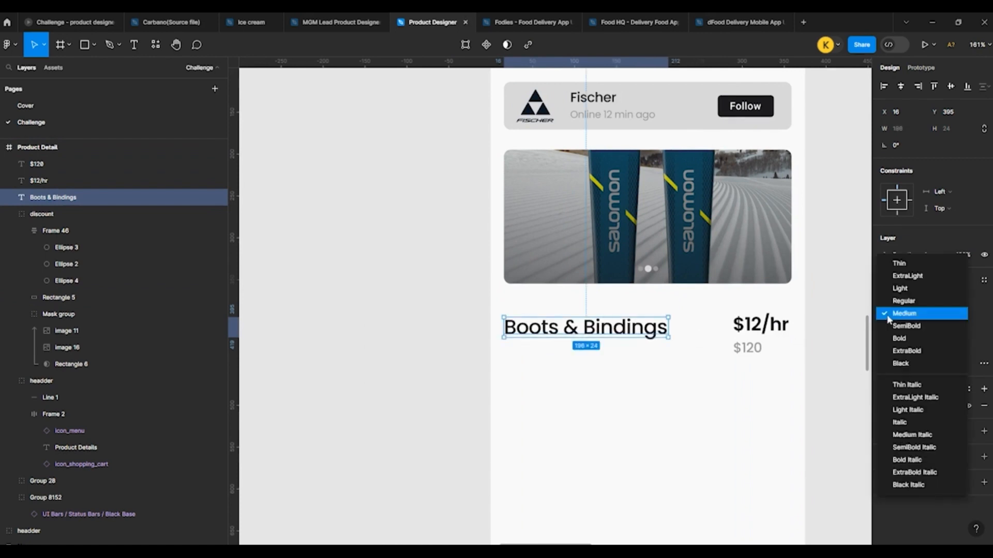
left_click(891, 340)
left_click(405, 317)
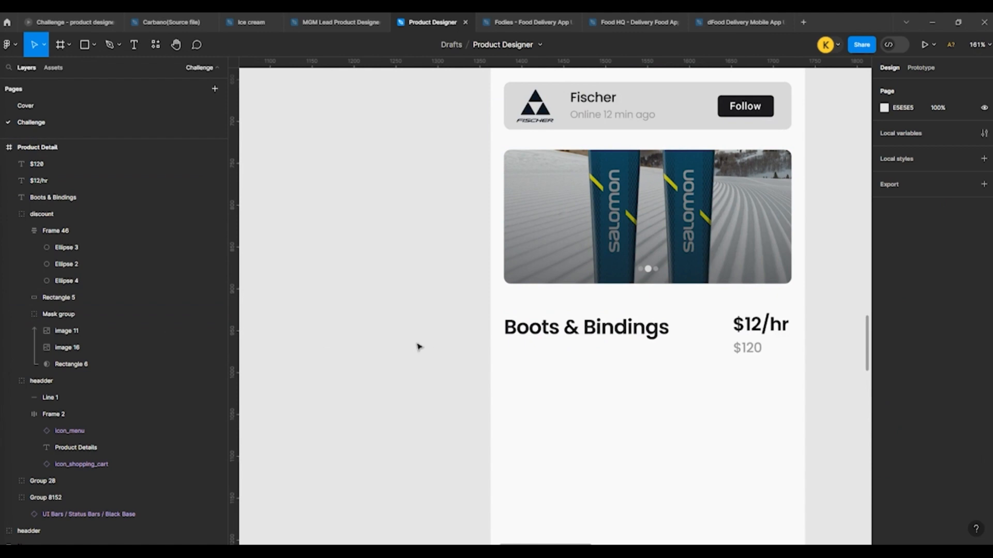
Step: Replace the Boots & Bindings title below the banner with "Demo Snowboard"
left_click(527, 325)
double_click(527, 326)
type("Demo Snowboard")
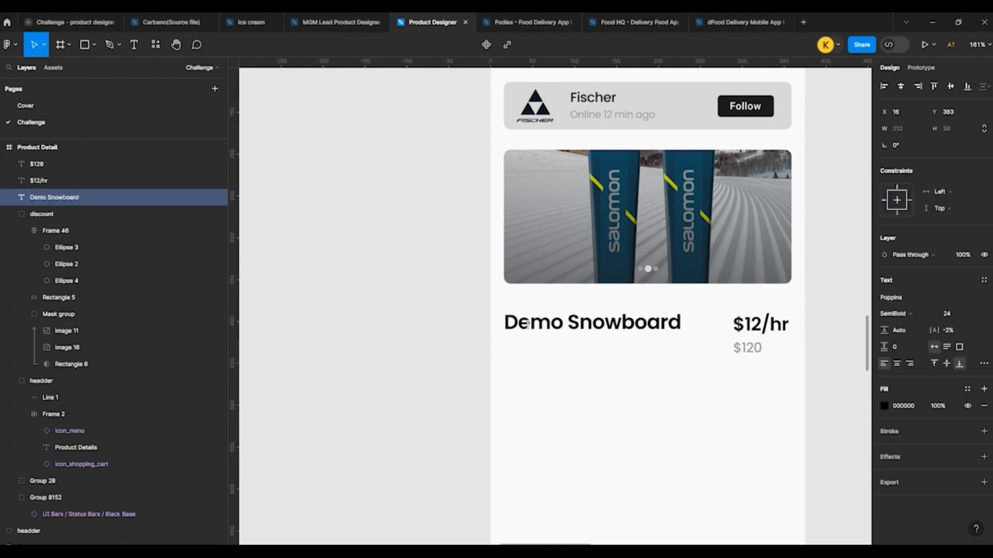
Step: Copy the yellow 20% OFF badge from the first New Collection card on the Featured Products screen
left_click(441, 333)
left_click(441, 333)
scroll(455, 329, "down", 5)
scroll(398, 349, "up", 4)
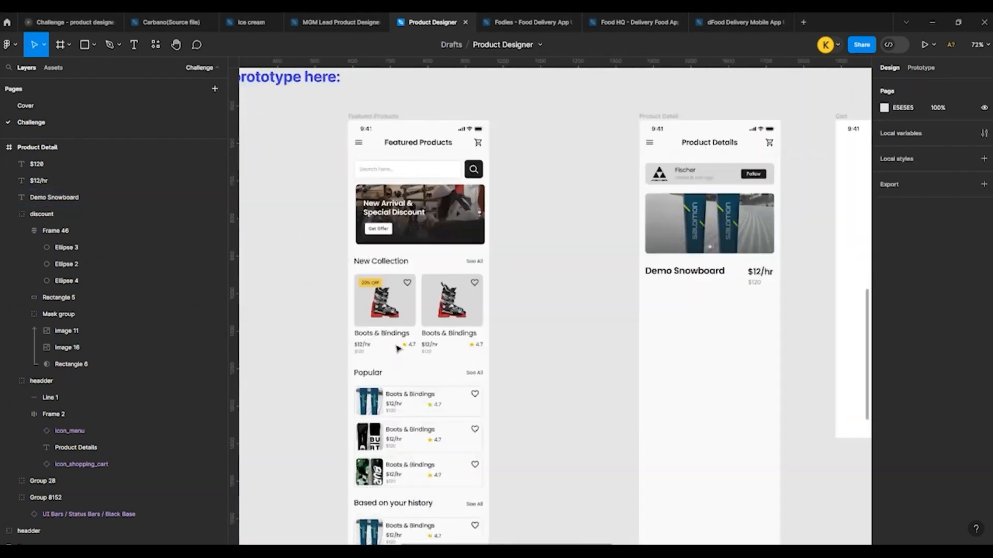
scroll(396, 290, "down", 1)
scroll(398, 269, "up", 1)
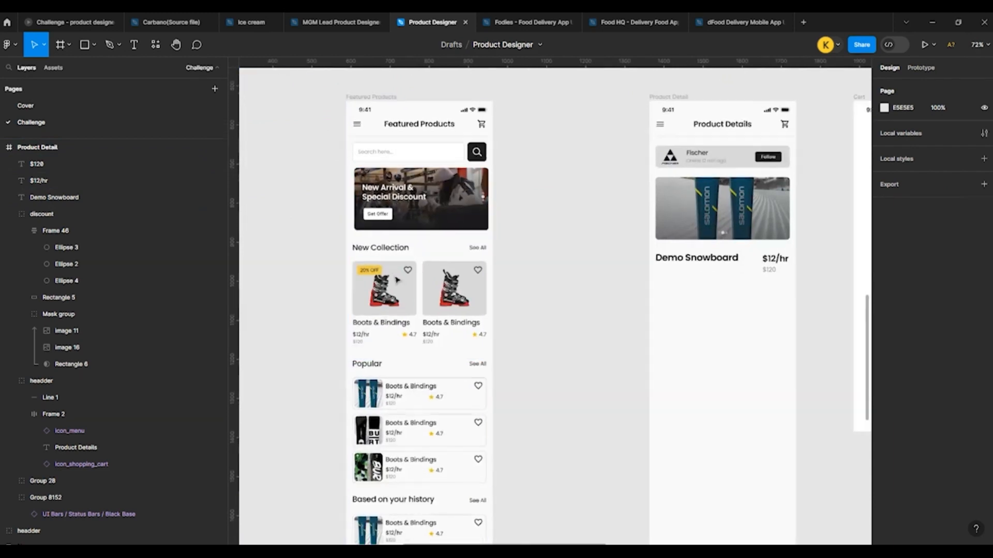
scroll(397, 280, "up", 5)
left_click(324, 264)
double_click(324, 264)
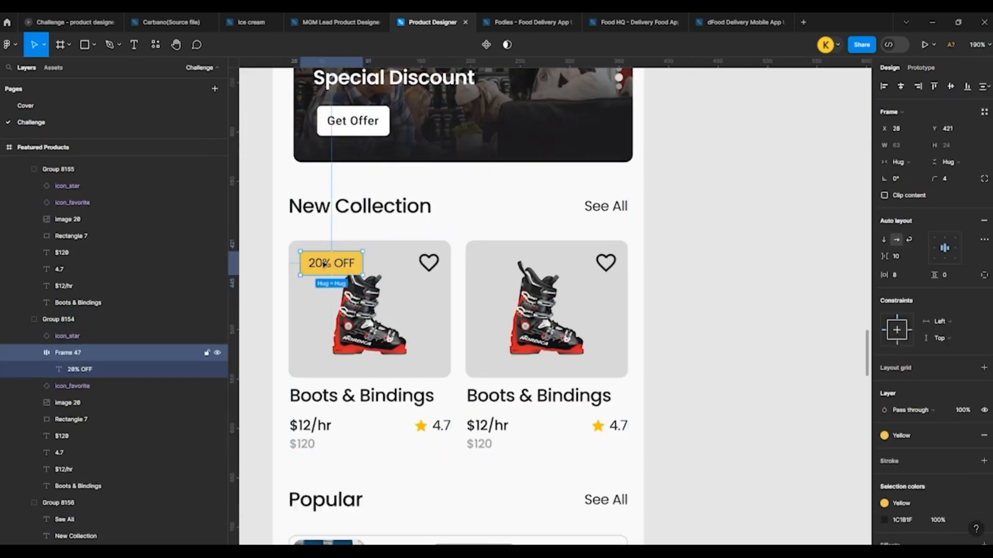
Step: Move the Demo Snowboard title and both prices on the Product Detail screen down about 20 px
scroll(716, 279, "down", 8)
scroll(692, 261, "up", 5)
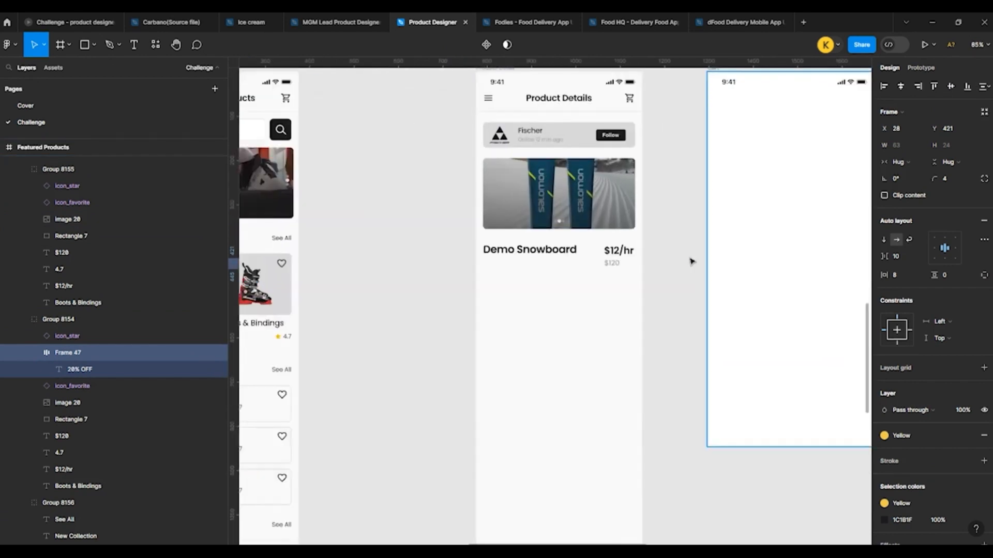
left_click(522, 248)
scroll(522, 246, "up", 3)
left_click(646, 253, "shift")
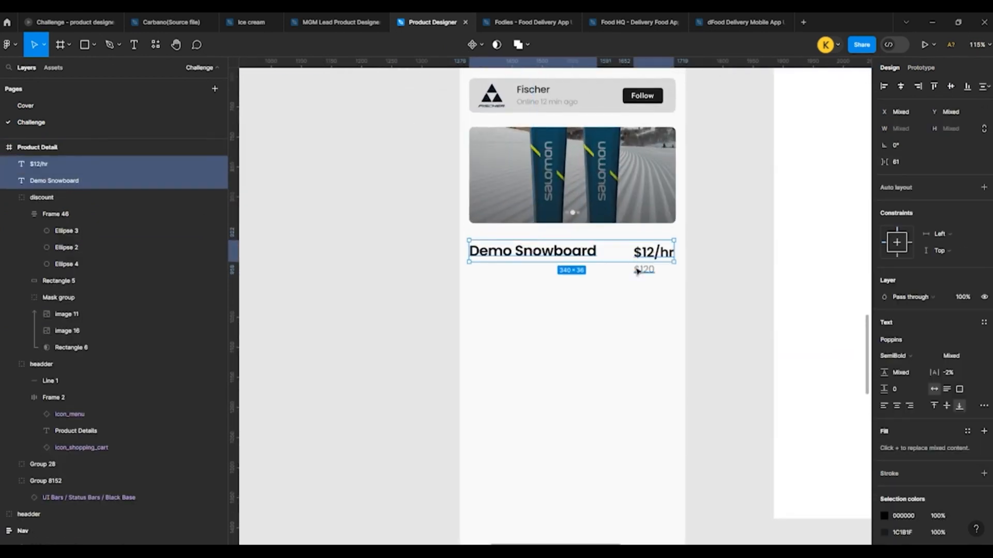
left_click(638, 270, "shift")
left_click_drag(639, 271, 640, 283)
left_click(410, 269)
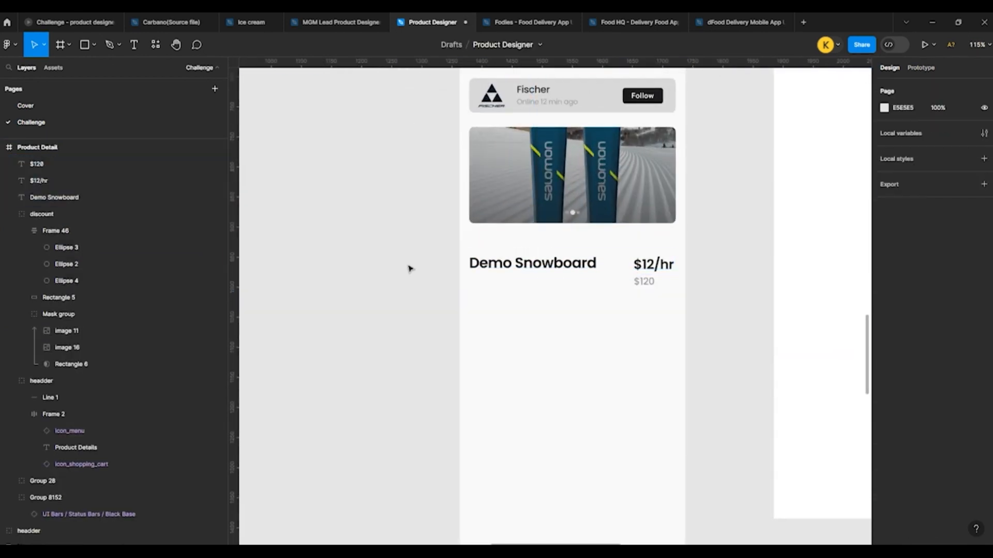
Step: Paste the badge just above the Demo Snowboard title, flush with its left edge, and change its text to "Snow board"
key("ctrl+v")
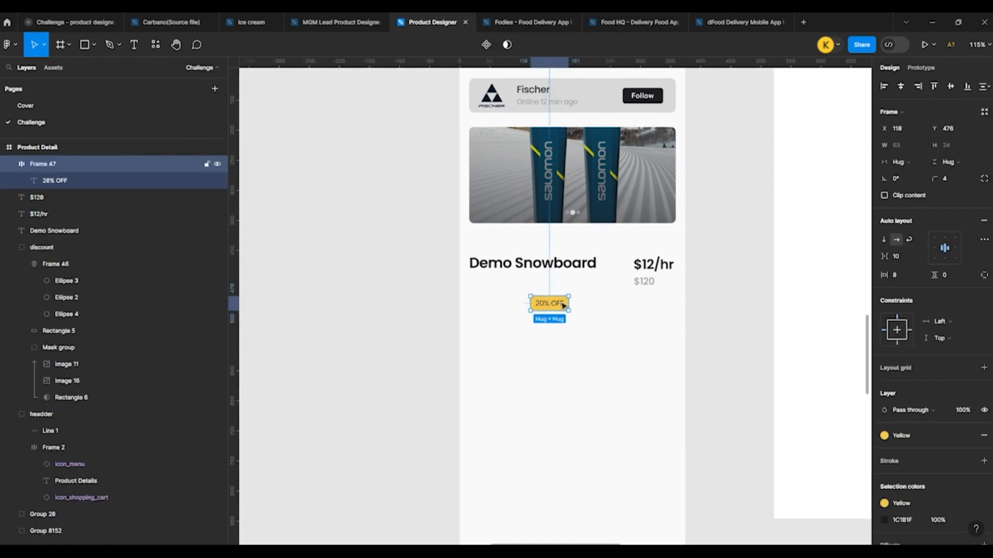
left_click_drag(548, 306, 488, 245)
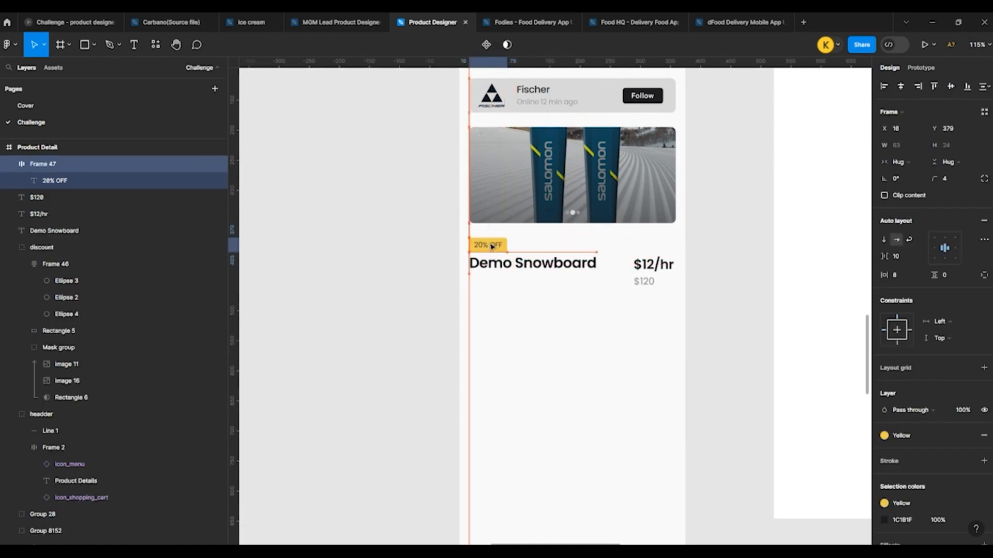
scroll(487, 246, "up", 5, "ctrl")
double_click(464, 275)
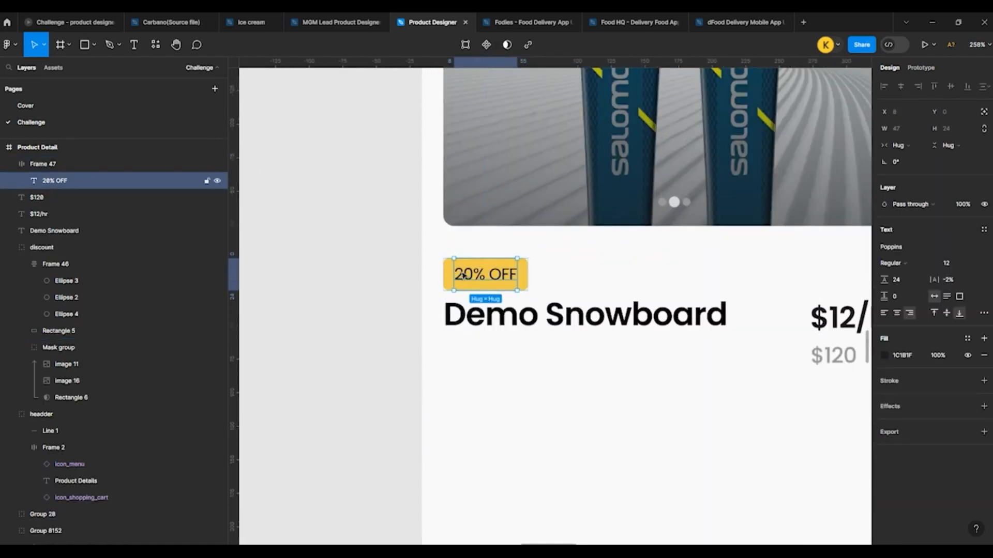
double_click(467, 275)
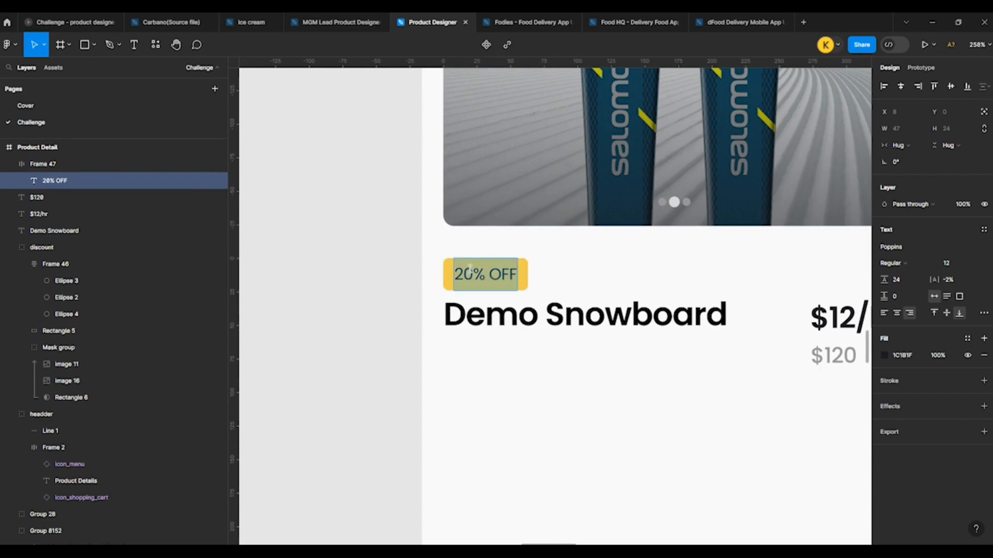
type("Snow")
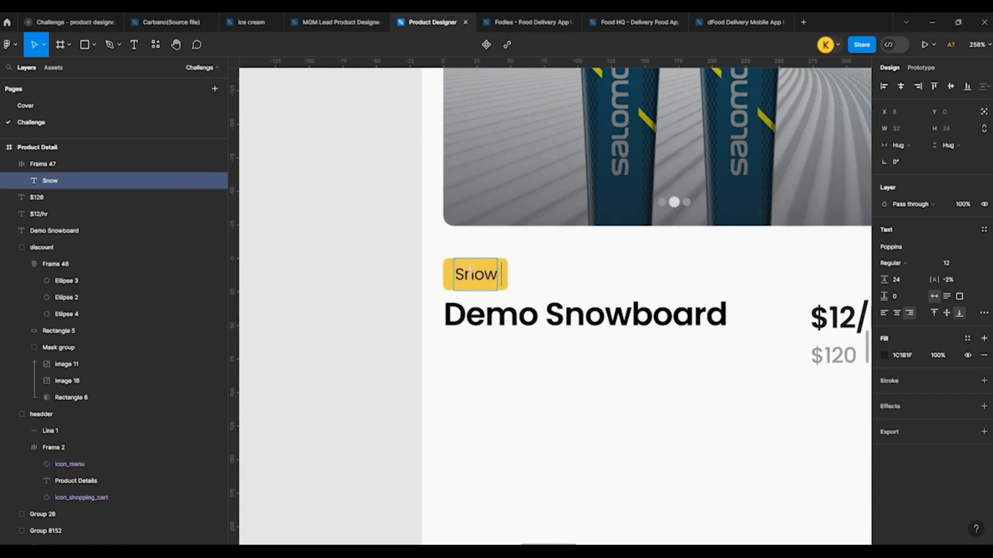
type(" board")
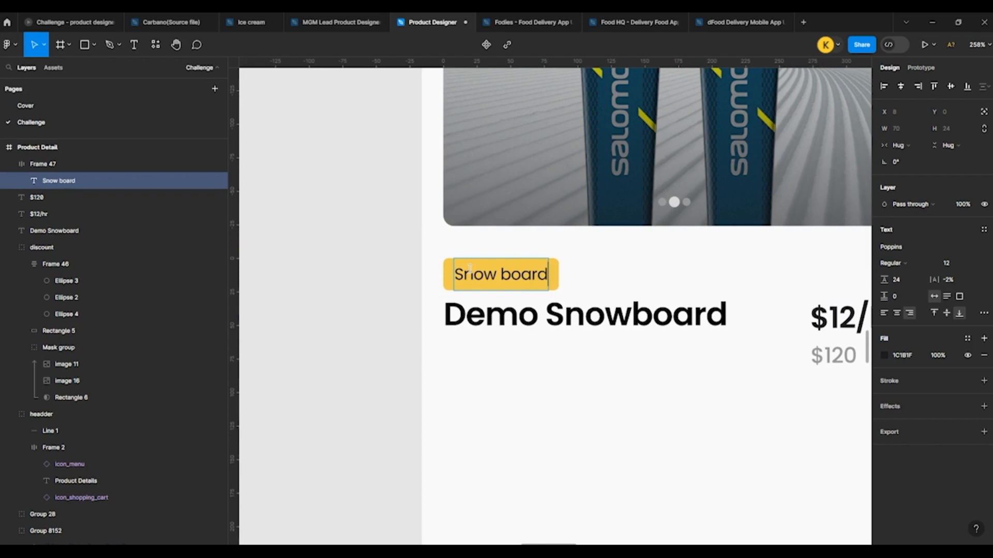
left_click(372, 235)
Step: Move the $12/hr and $120 prices up together, aligning them with the badge's top and the banner's right edge
scroll(365, 250, "down", 5)
scroll(427, 250, "up", 3)
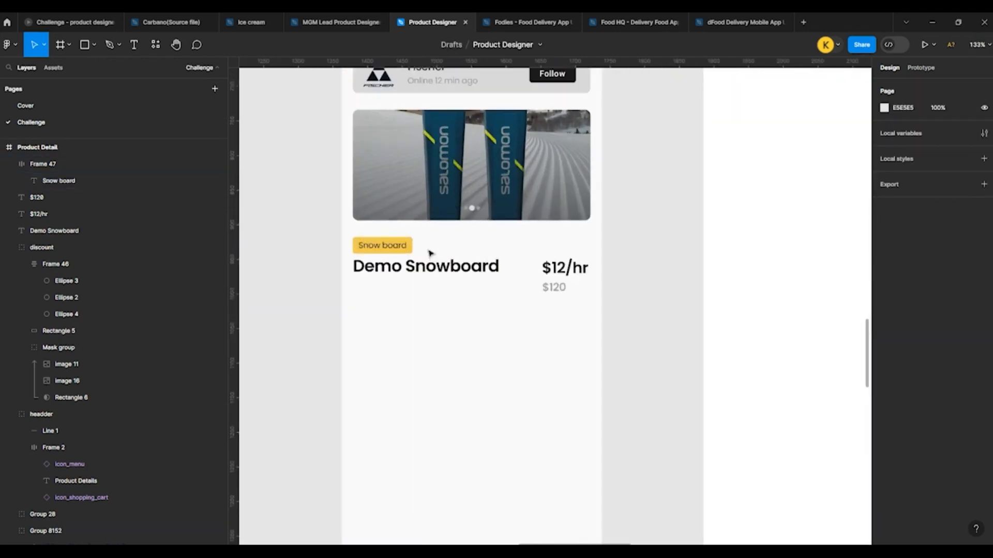
left_click(415, 275)
left_click(565, 277, "shift")
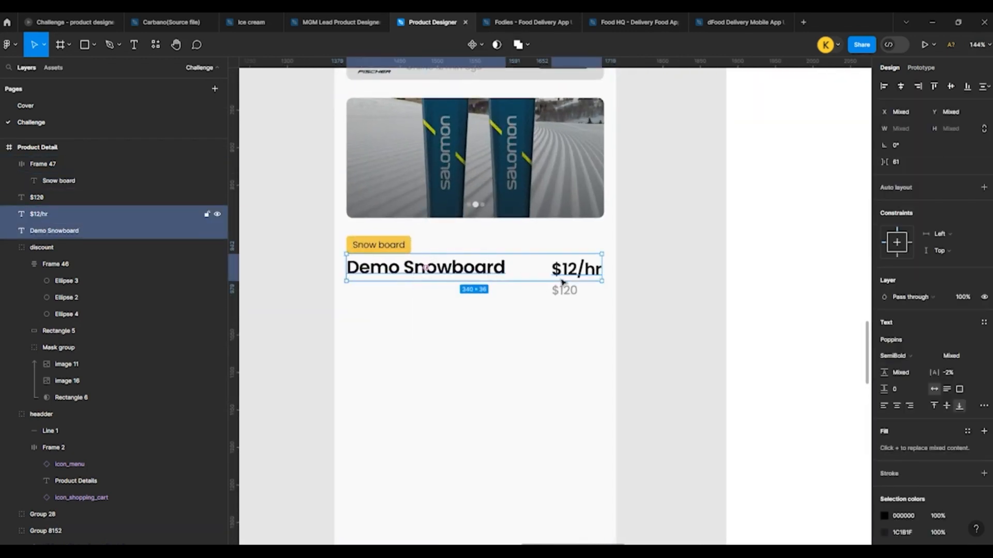
left_click(573, 293)
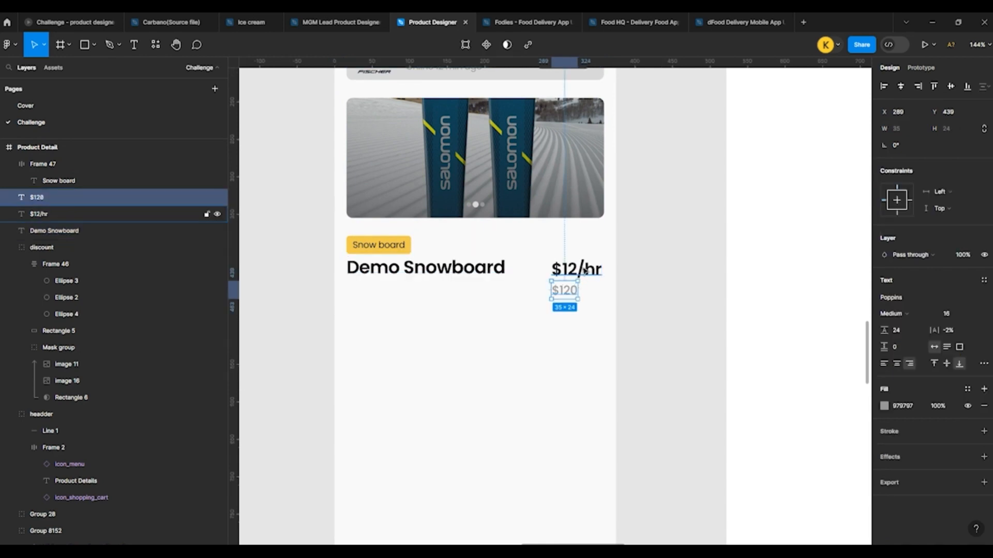
left_click(575, 270, "shift")
left_click_drag(575, 270, 578, 251)
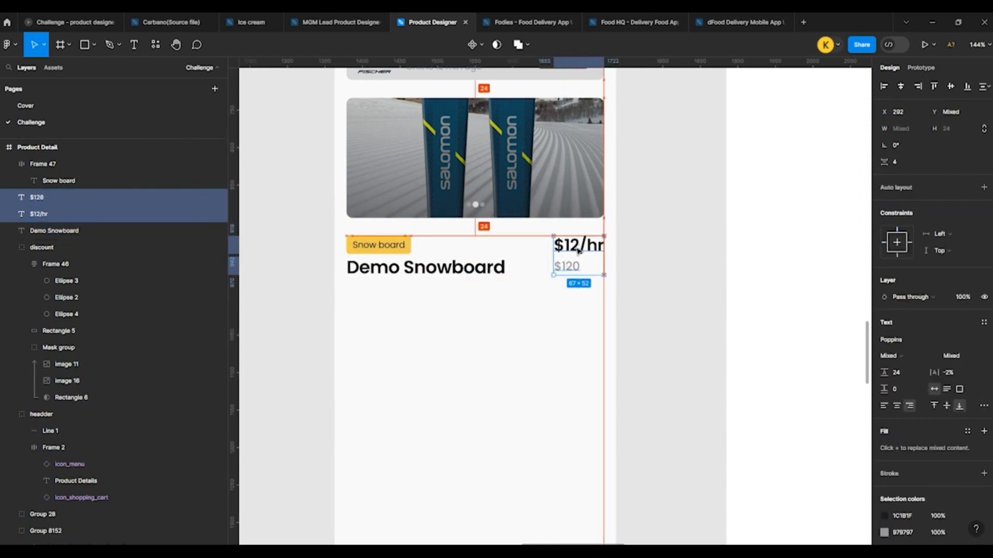
left_click(483, 295)
Step: Move the Demo Snowboard title down to Y 411, keeping it at X 16
left_click(410, 273)
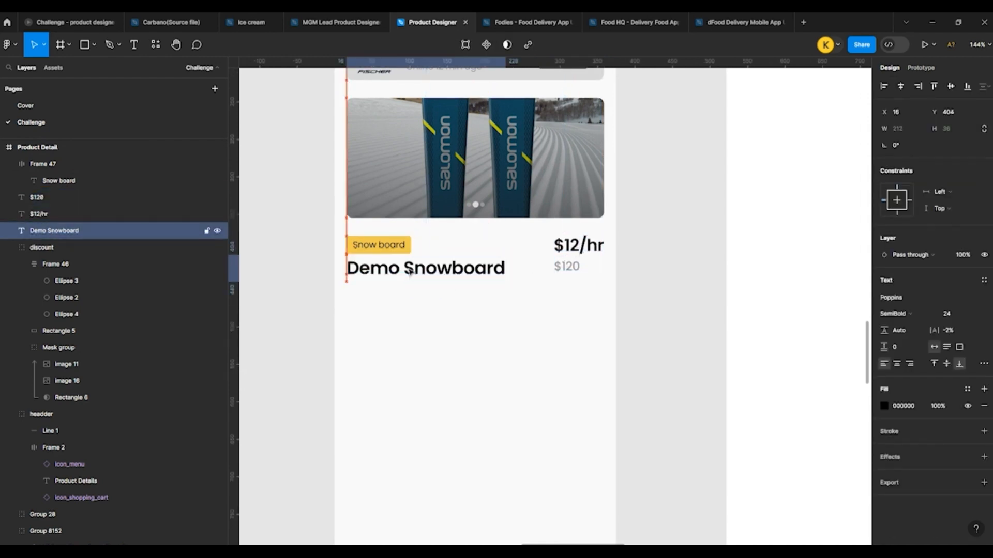
left_click_drag(410, 273, 410, 277)
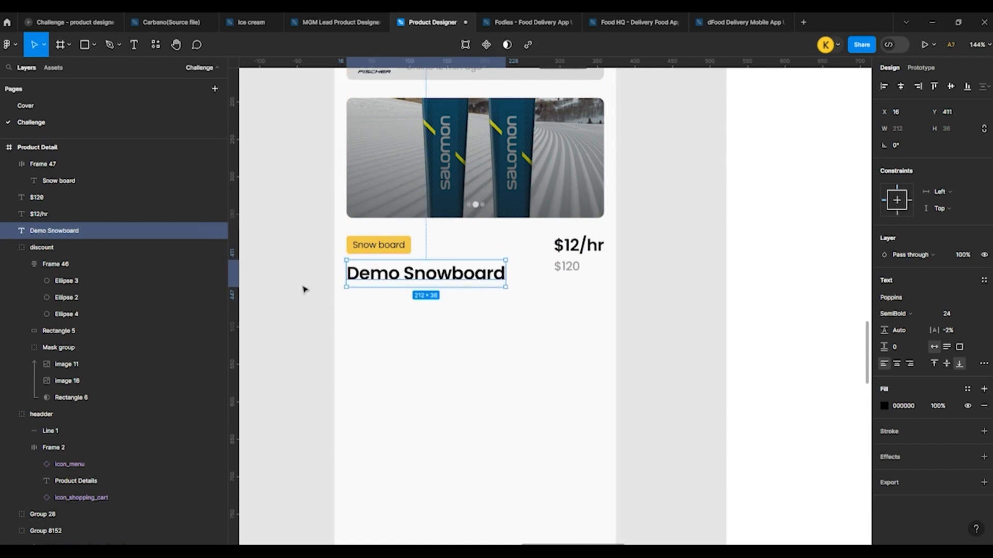
left_click(302, 288)
Step: Duplicate the $120 price and place the copy directly beneath the Demo Snowboard title at X 16, Y 447
scroll(342, 279, "up", 3)
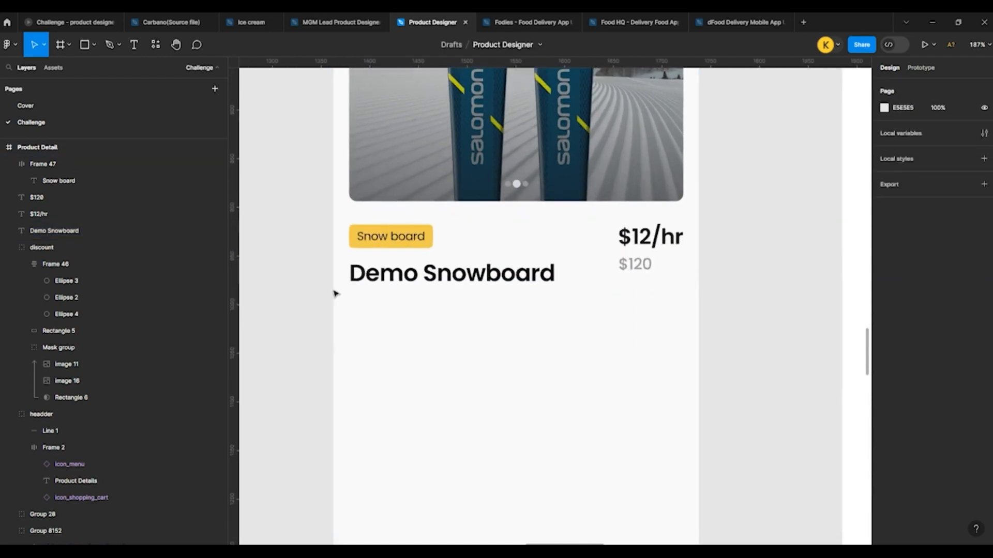
left_click(635, 264)
left_click_drag(635, 265, 367, 306)
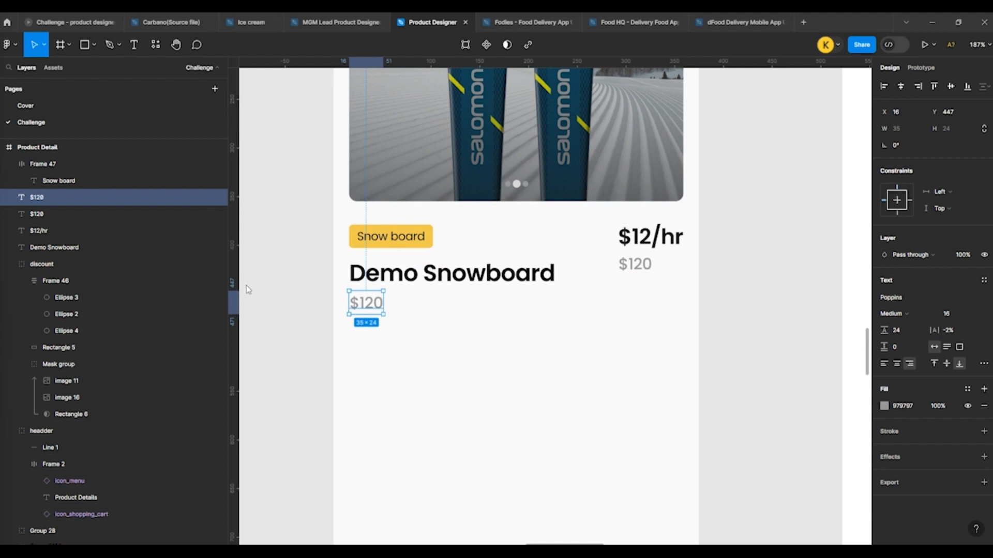
Step: Change the copied $120 text beneath the title to Regular weight and left alignment
double_click(380, 309)
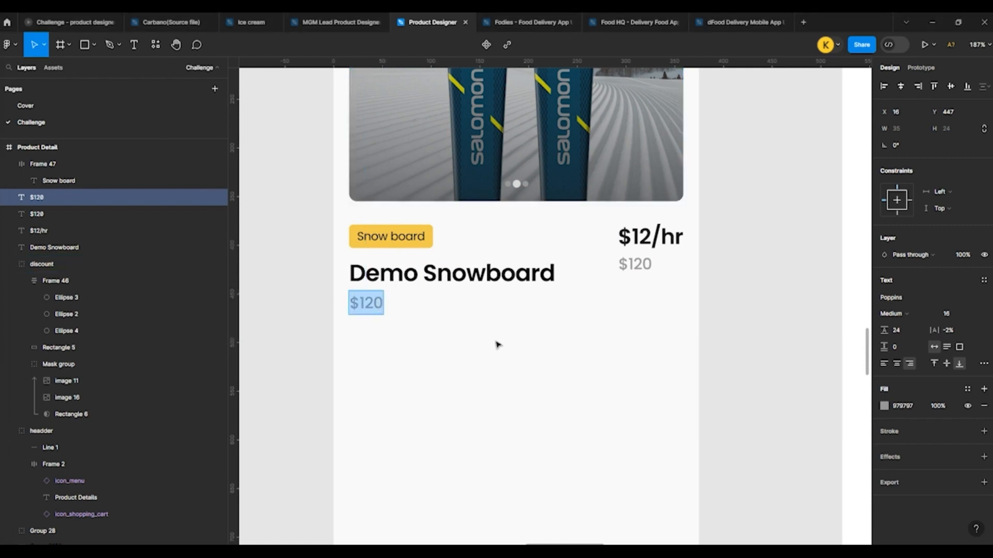
key("Escape")
left_click(890, 314)
left_click(898, 297)
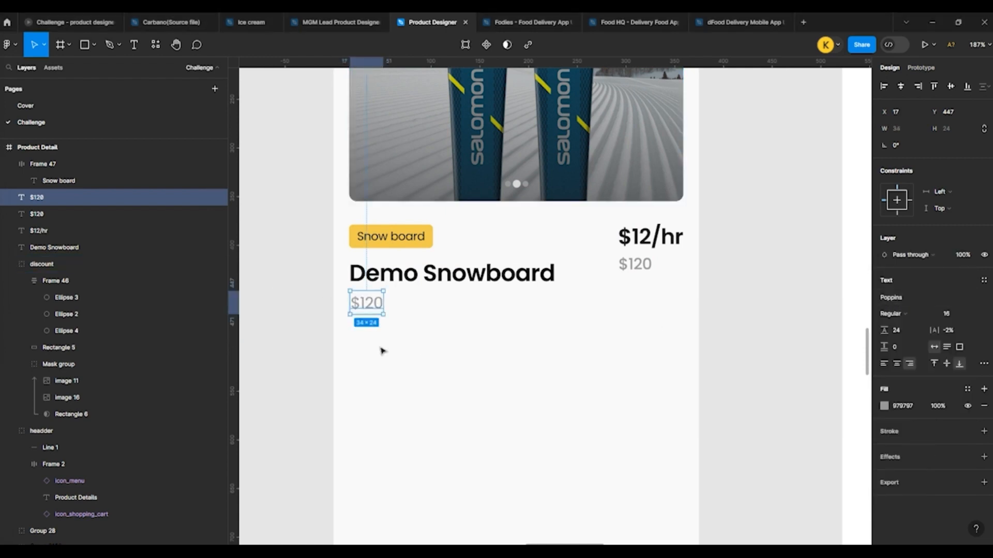
double_click(370, 306)
left_click(883, 363)
key("Escape")
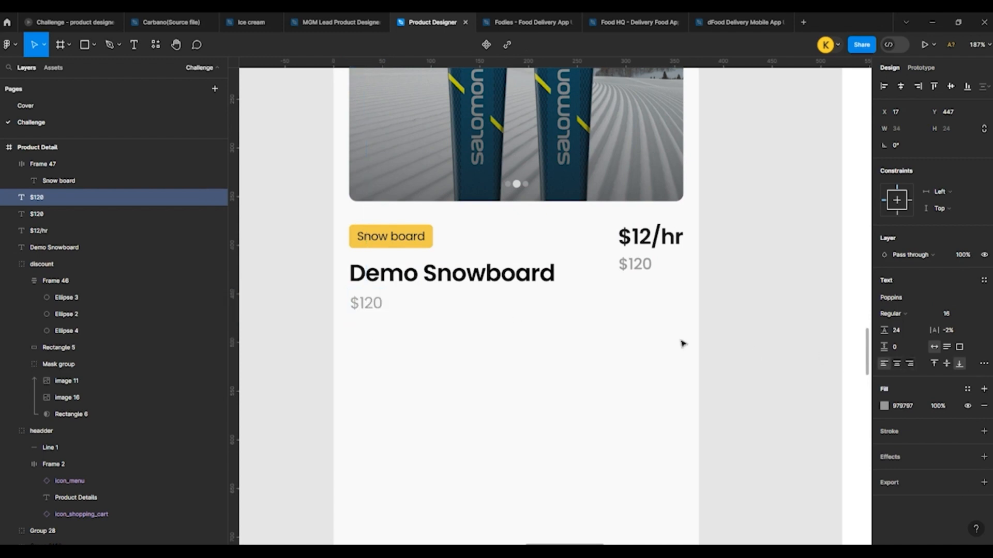
Step: Replace the copied $120 text beneath the title with "San Diego, California"
double_click(353, 304)
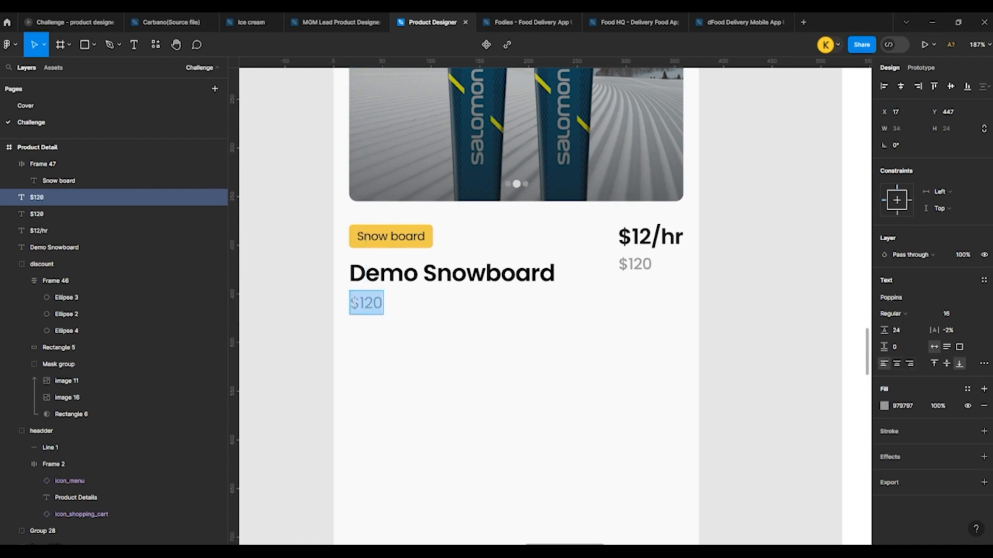
type("San D")
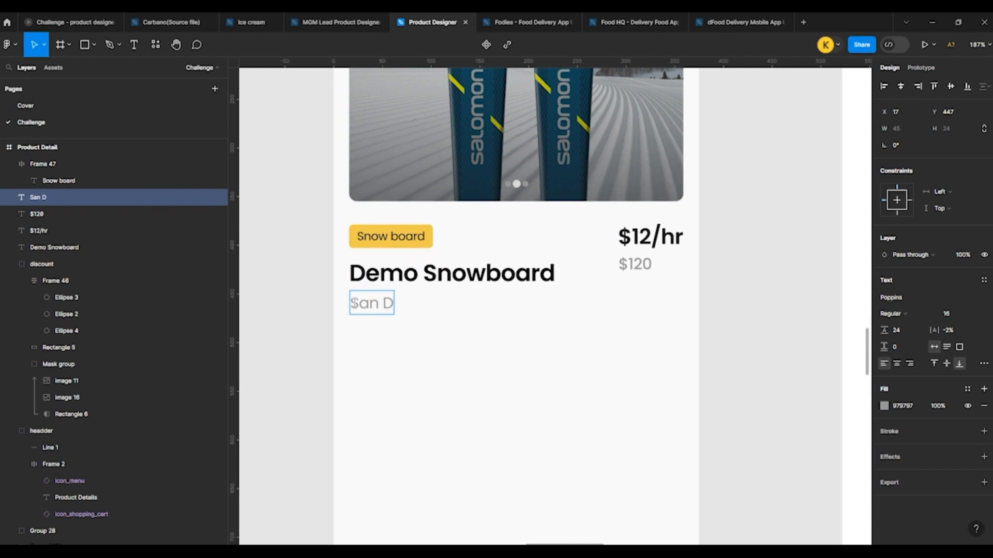
type("iego")
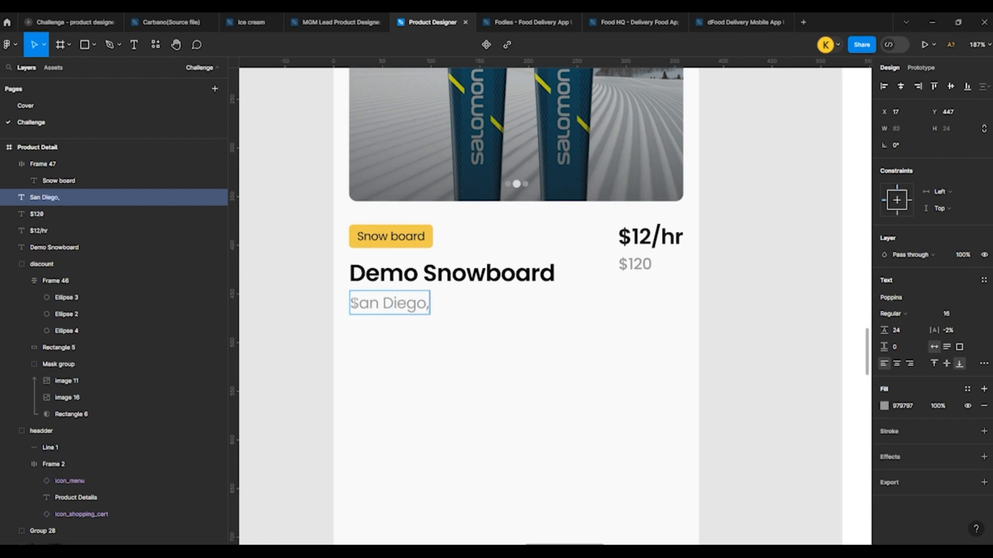
type(", Cali")
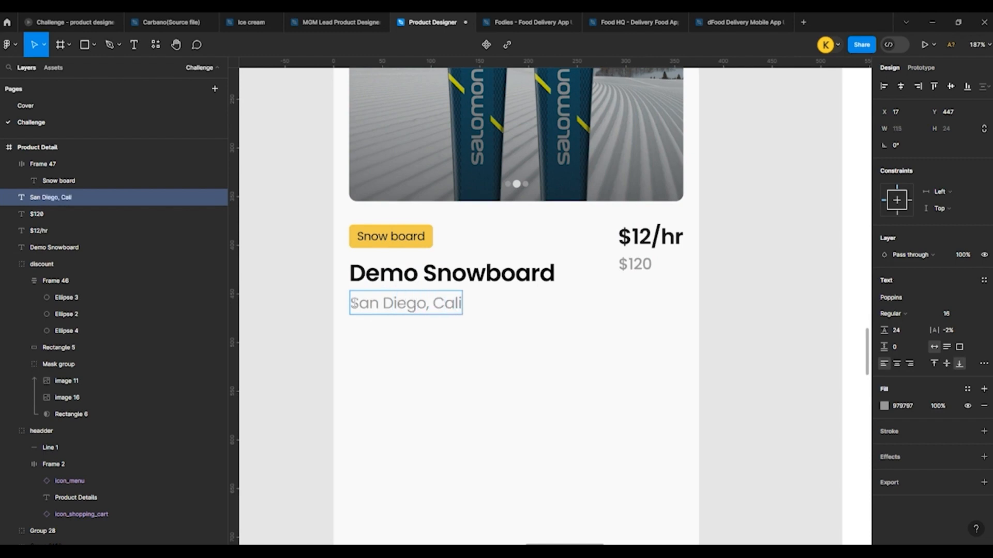
type("fornia")
left_click(284, 307)
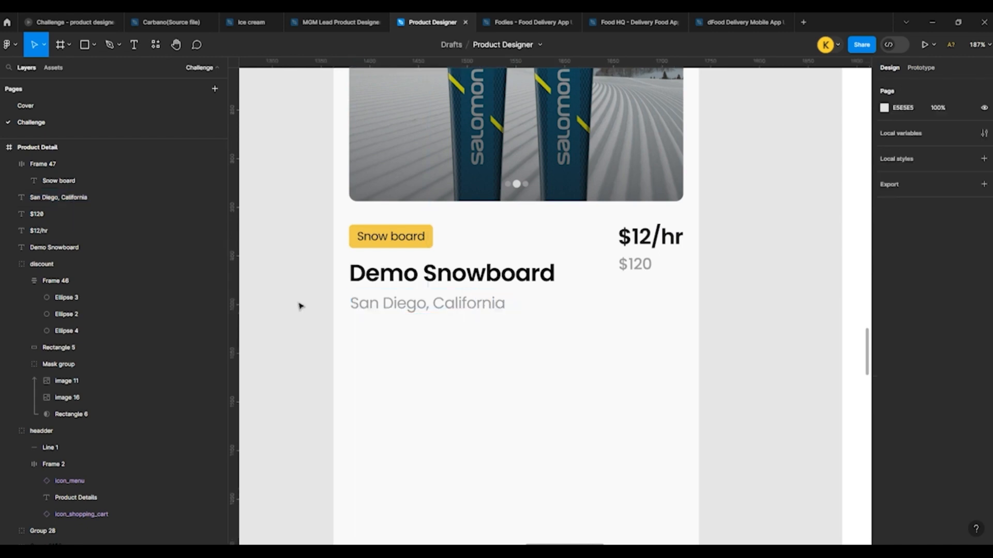
Step: Duplicate the location line below itself at X 16, Y 479 and replace the copy's text with "3 left in stock - Order Soon"
left_click(386, 306)
left_click_drag(403, 306, 403, 337)
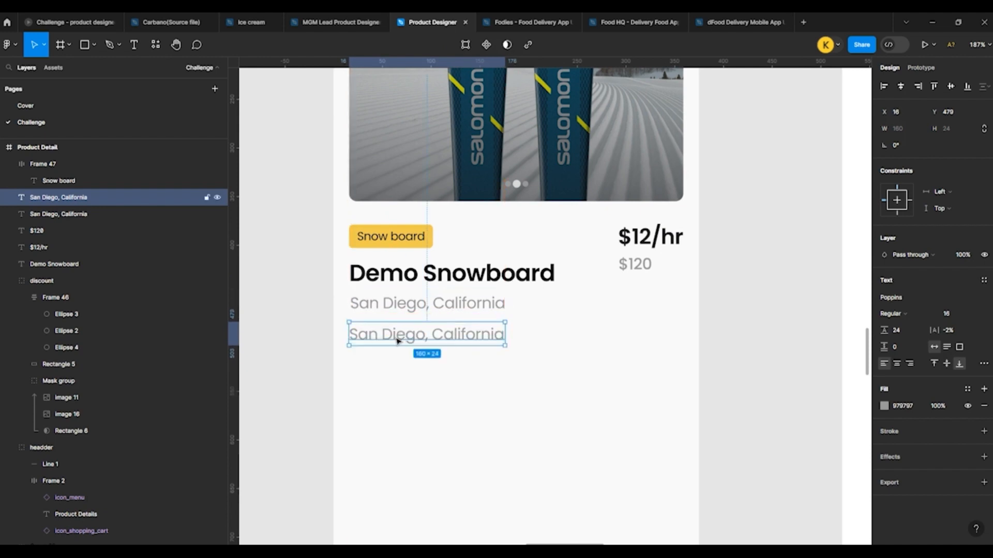
double_click(396, 336)
type("3")
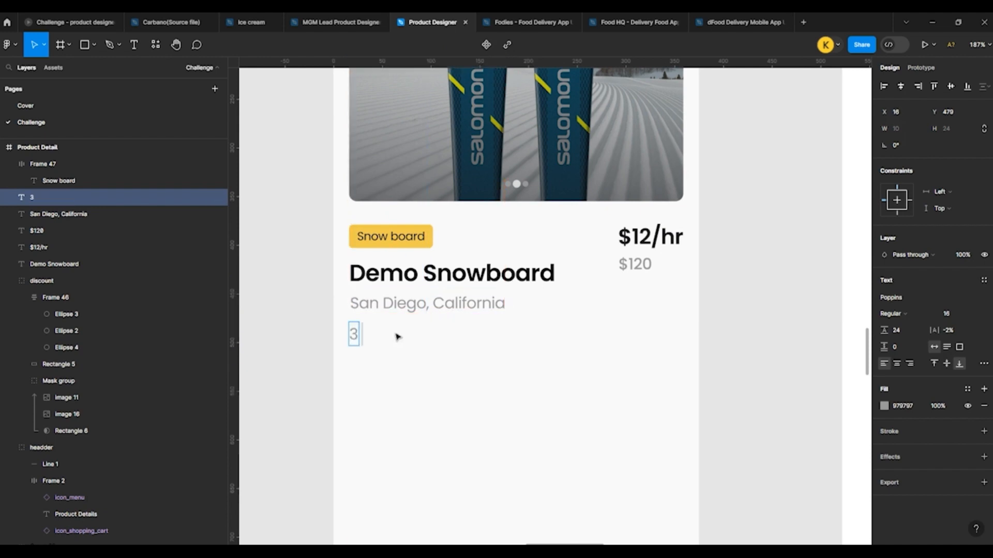
type(" left in st")
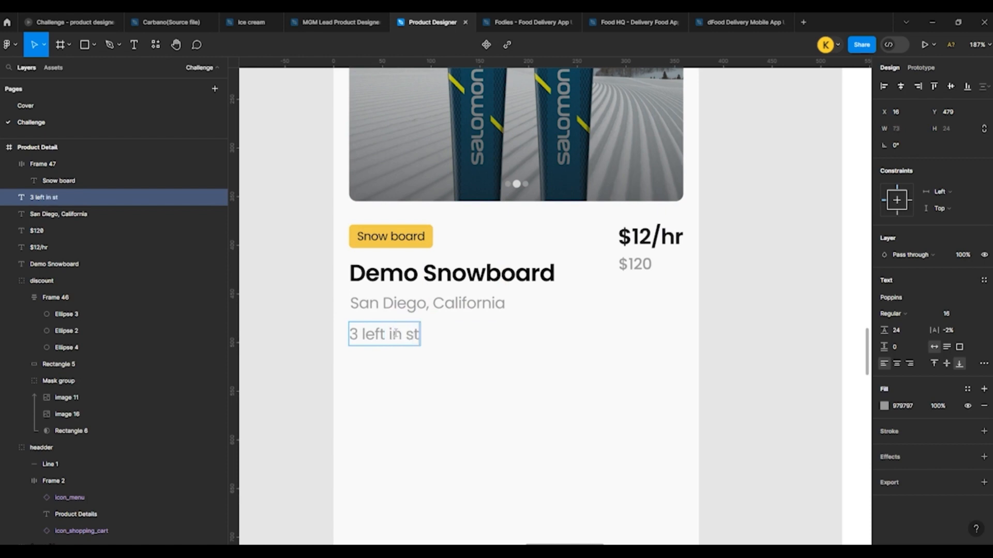
type("ock -")
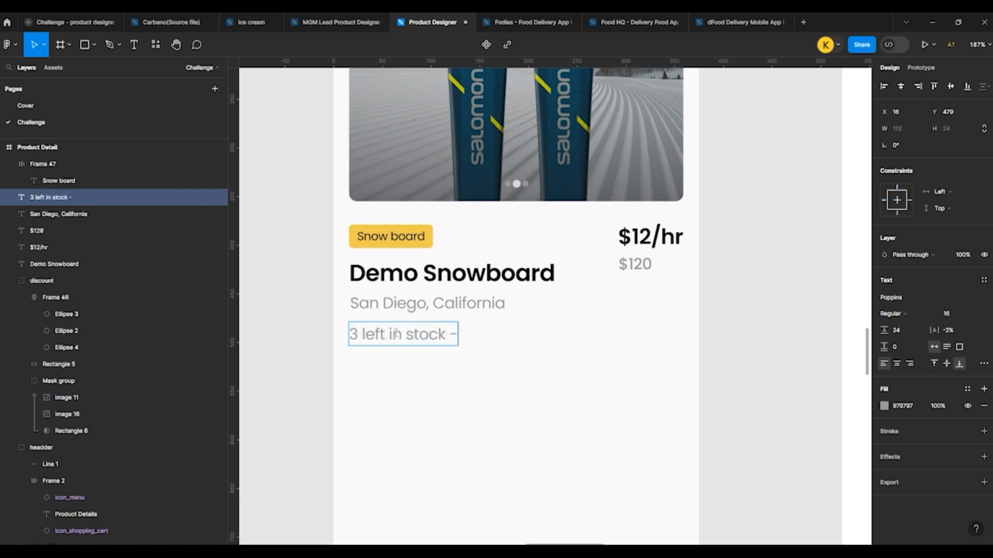
type(" Orde")
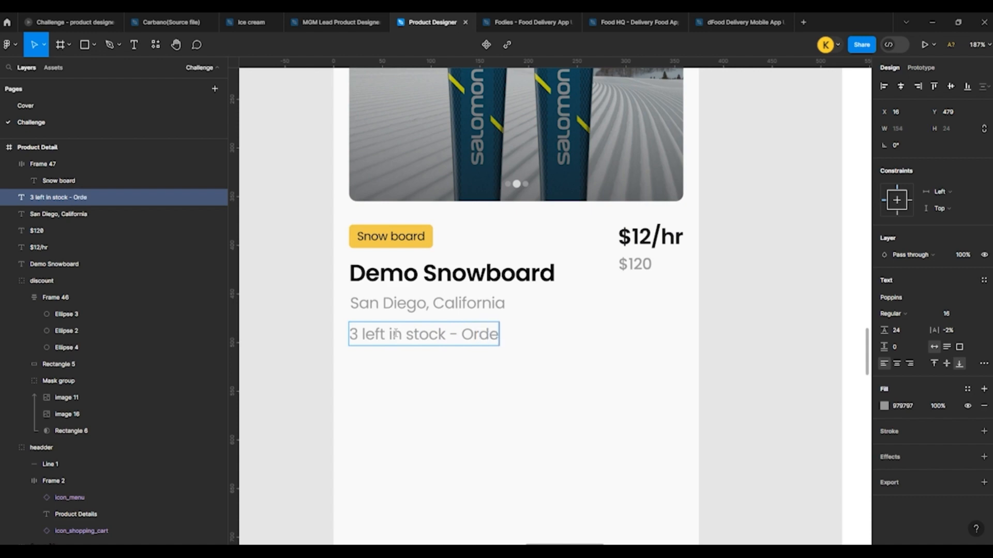
type("r Sonnn")
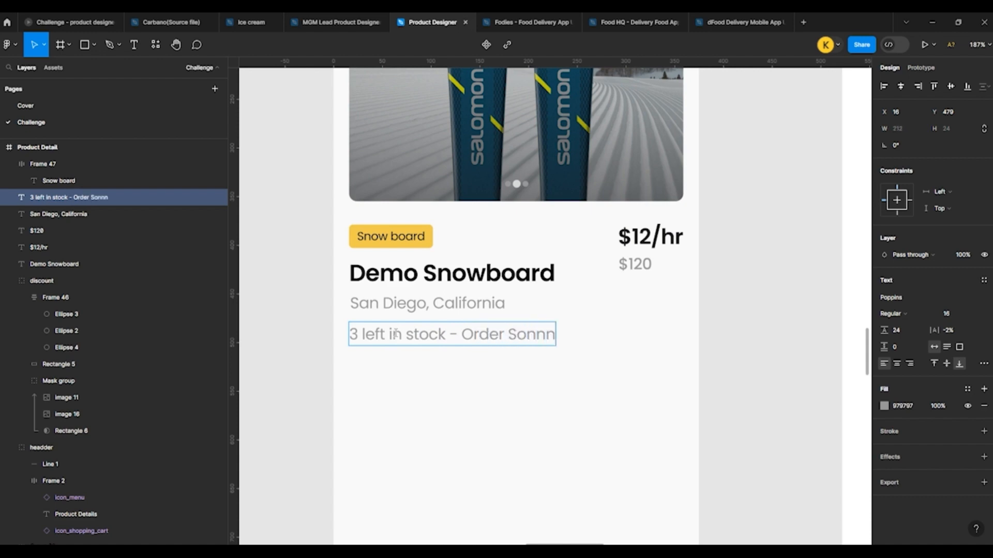
key("BackSpace")
key("BackSpace")
key("BackSpace")
type("on")
key("shift+Left")
key("shift+Left")
key("shift+Left")
key("shift+Left")
key("shift+Left")
key("shift+Left")
key("shift+Left")
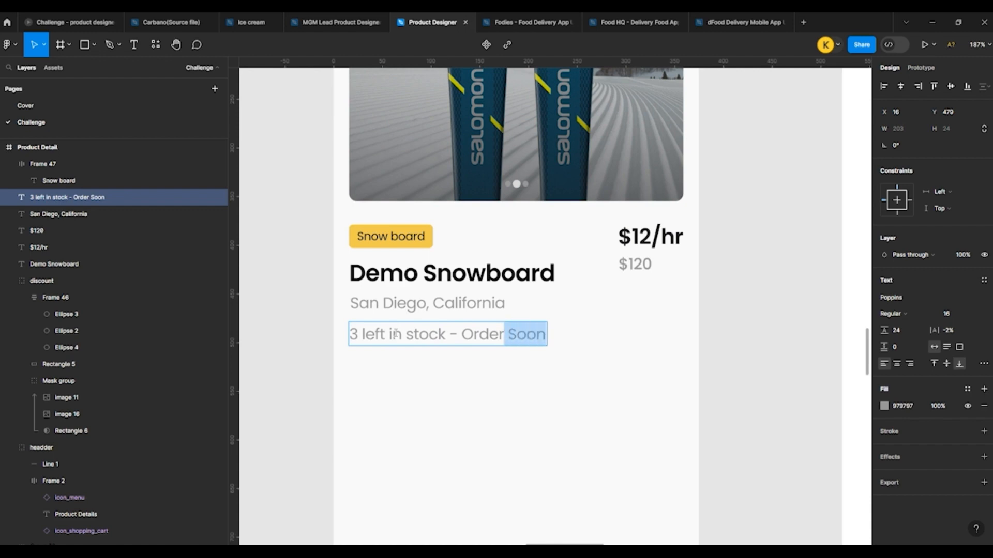
key("shift+Left")
key("shift+Left")
key("shift+Left")
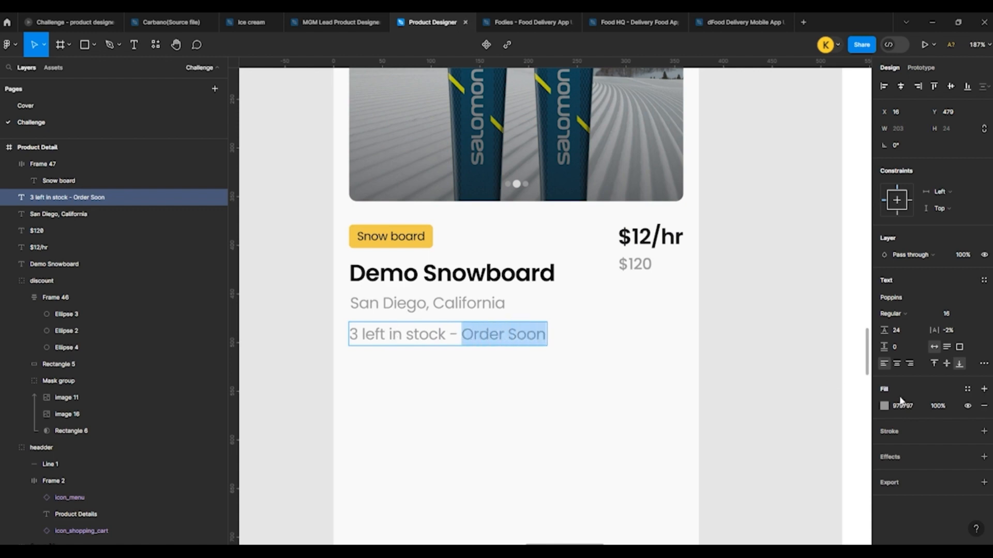
left_click(891, 313)
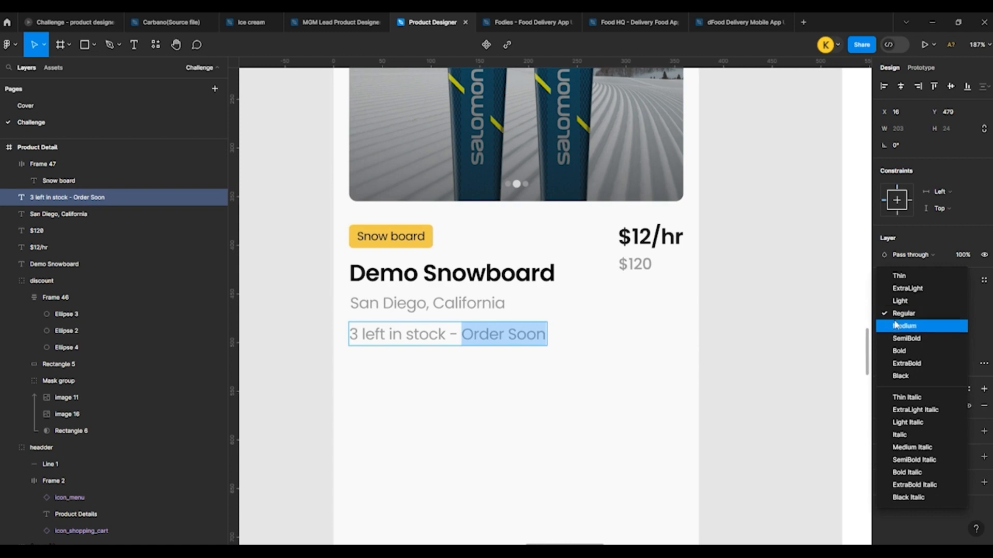
left_click(894, 325)
left_click(884, 406)
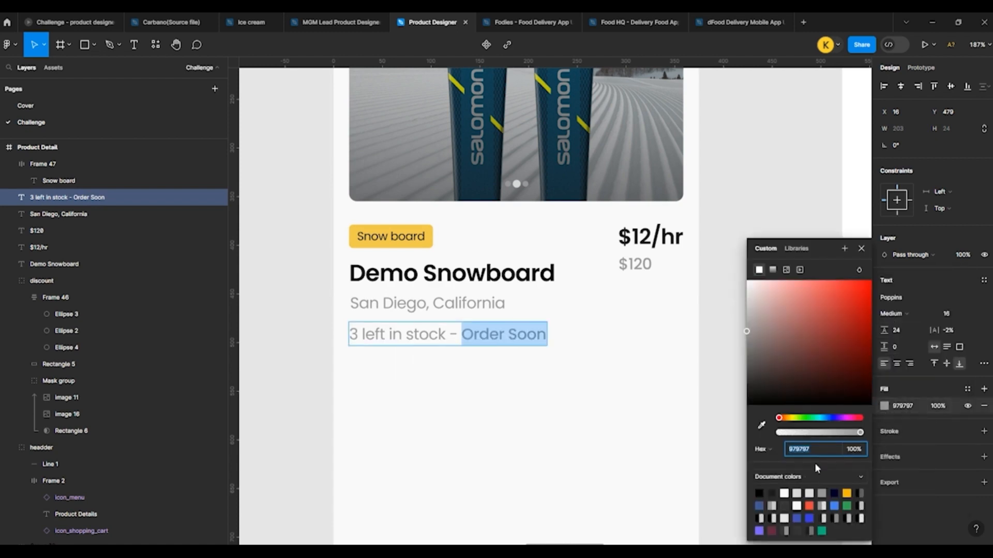
key("ctrl+z")
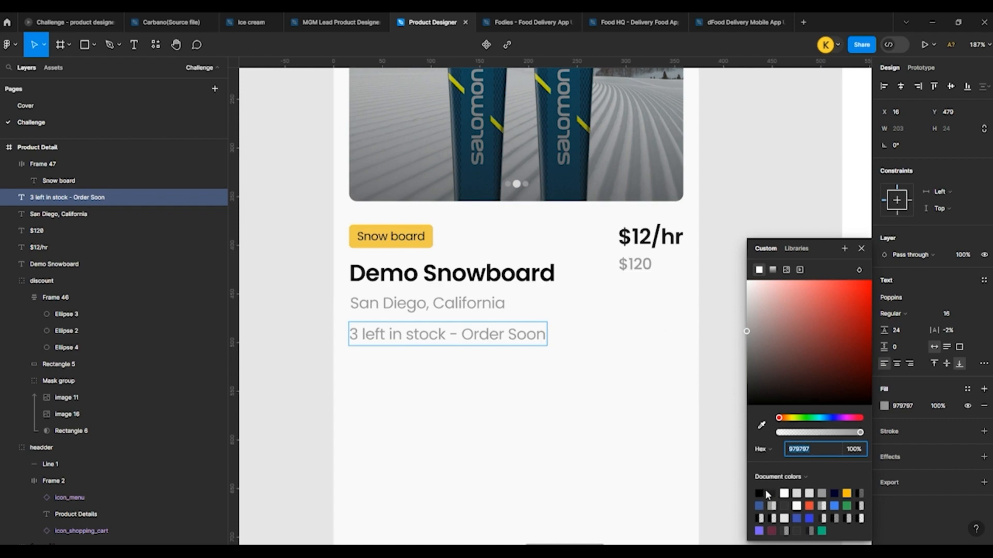
type("1C1B1F")
key("Return")
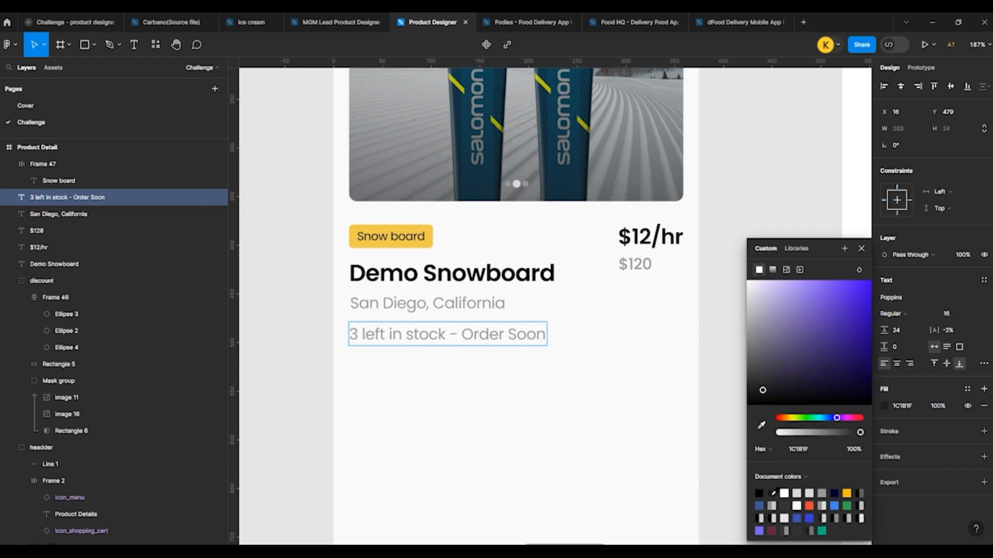
Step: Fill "- Order Soon" in the stock line with 1C1B1F and "3 left in stock" with red EB4335
left_click_drag(452, 334, 610, 349)
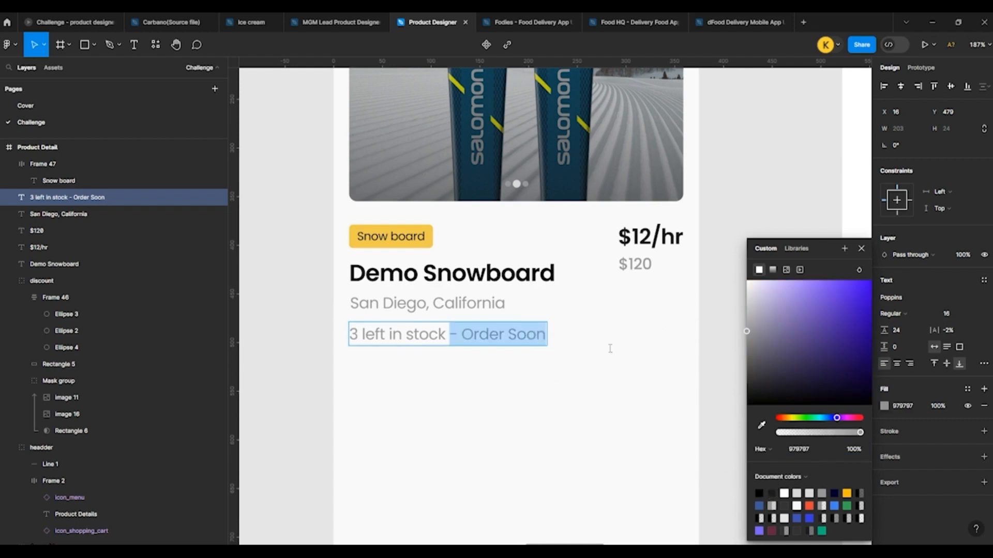
left_click(772, 492)
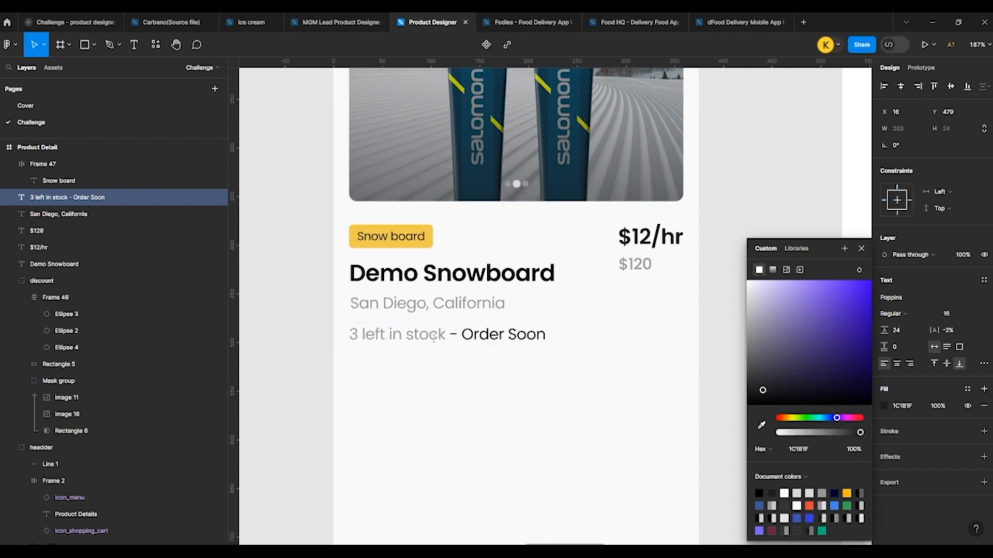
left_click_drag(446, 336, 349, 335)
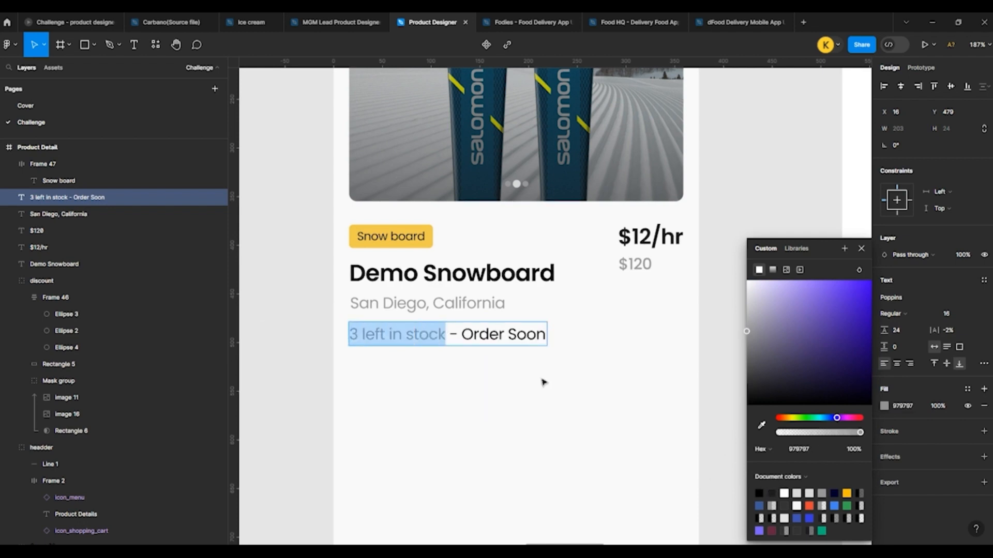
left_click(808, 505)
key("Escape")
left_click(299, 261)
scroll(299, 269, "down", 5)
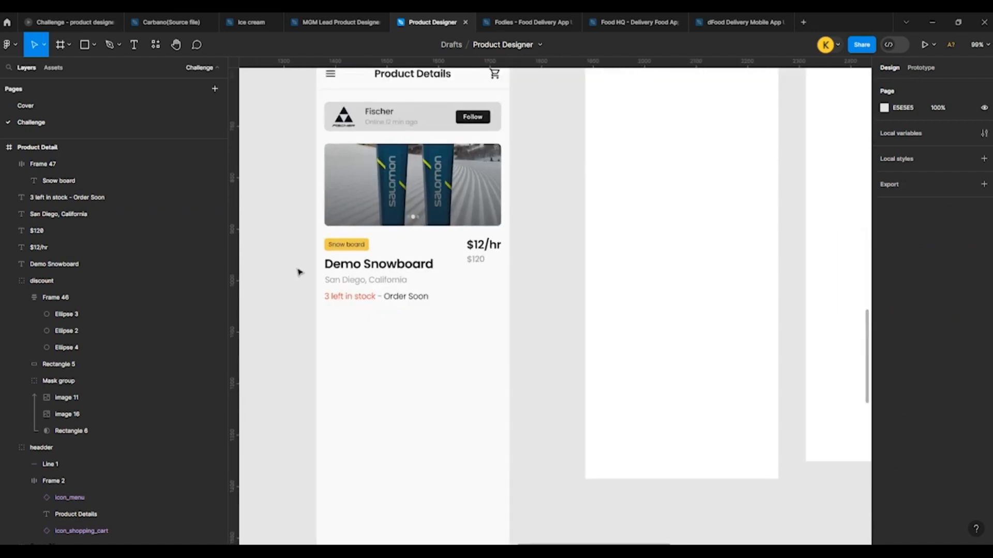
scroll(299, 269, "down", 1)
scroll(448, 265, "down", 2)
scroll(357, 216, "up", 1)
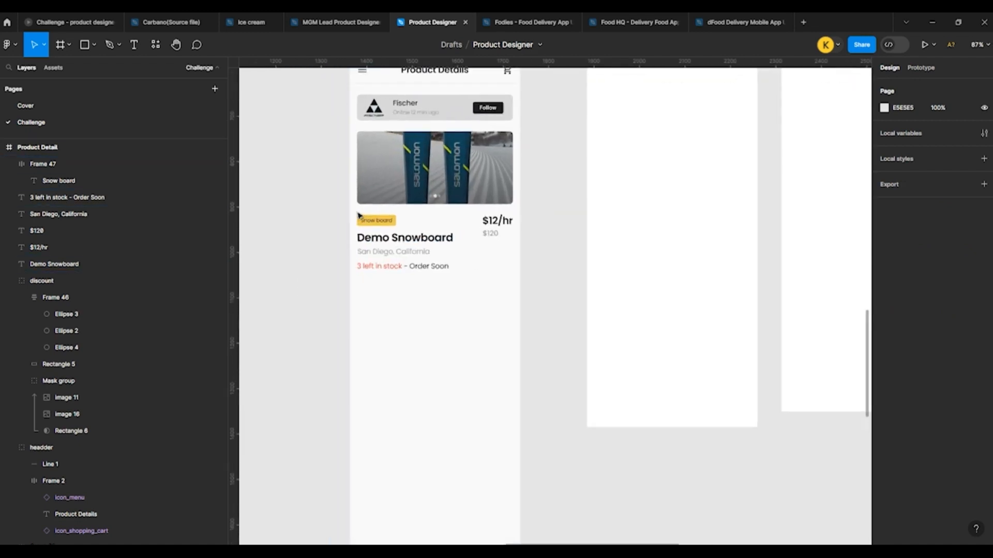
Step: Duplicate the $12/hr price below the stock line at X 16, Y 519 and set the copy's font size to 16
left_click(494, 222)
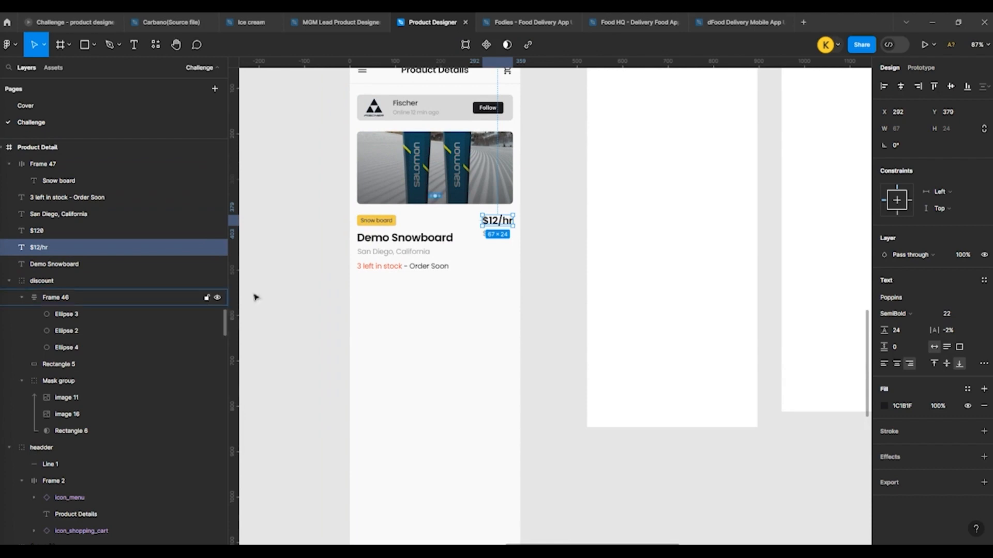
scroll(310, 288, "up", 3)
left_click_drag(614, 184, 414, 284)
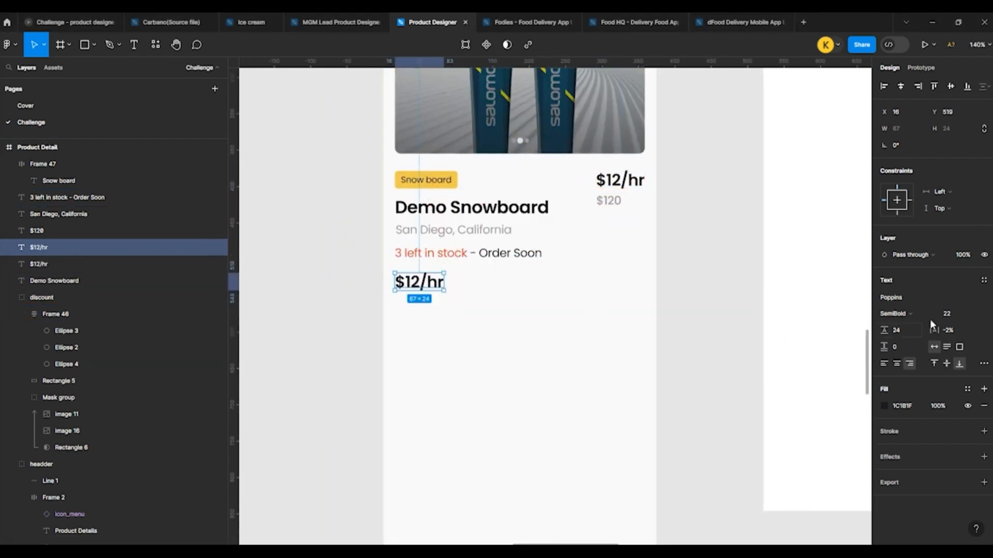
left_click(950, 313)
key("Down")
key("Down")
key("Down")
key("Down")
key("Down")
key("Down")
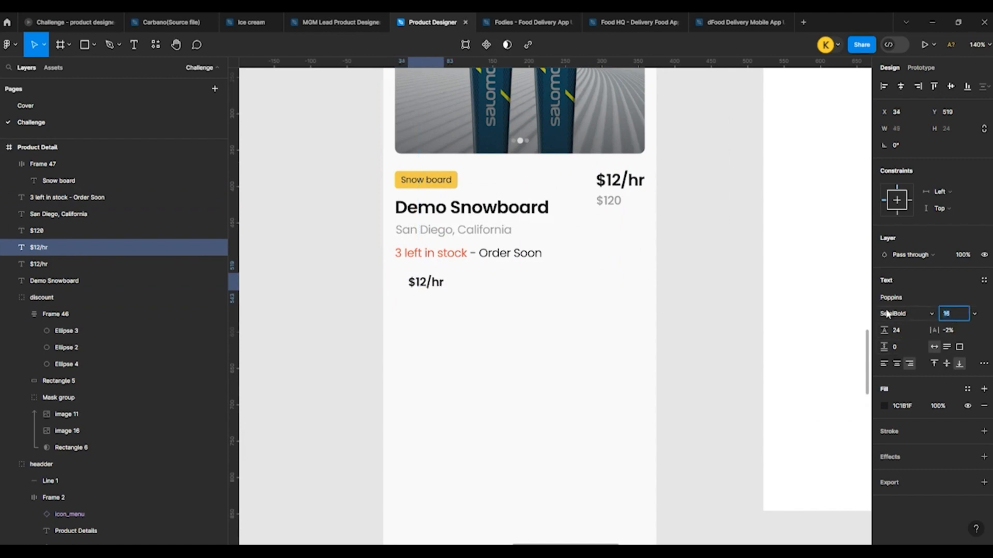
Step: Move the copied $12/hr text below the stock line to X 16, Y 527 and replace its text with "Color"
left_click_drag(421, 284, 409, 293)
double_click(416, 286)
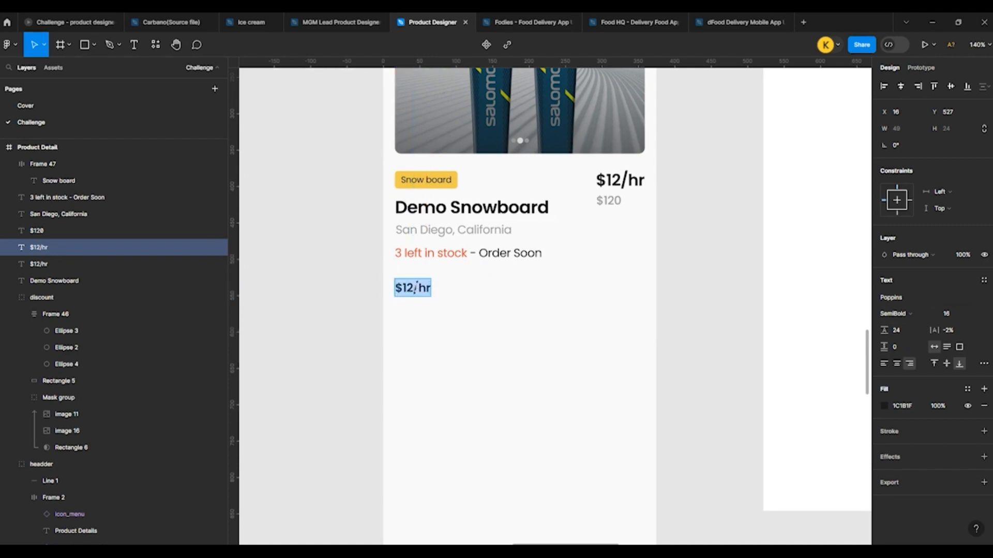
type("Color")
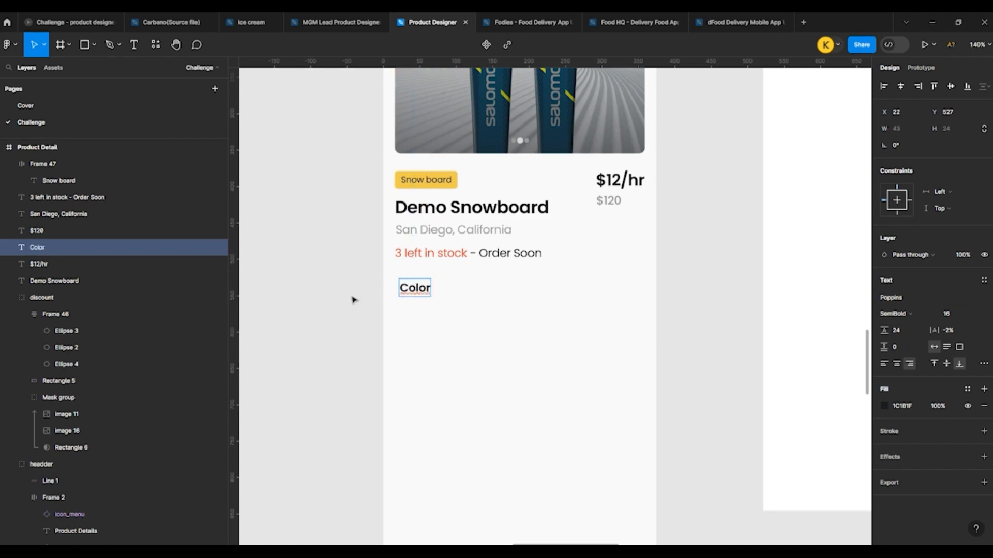
key("Escape")
Step: Align the left edge of the Color heading with the stock line above it
left_click(470, 258, "shift")
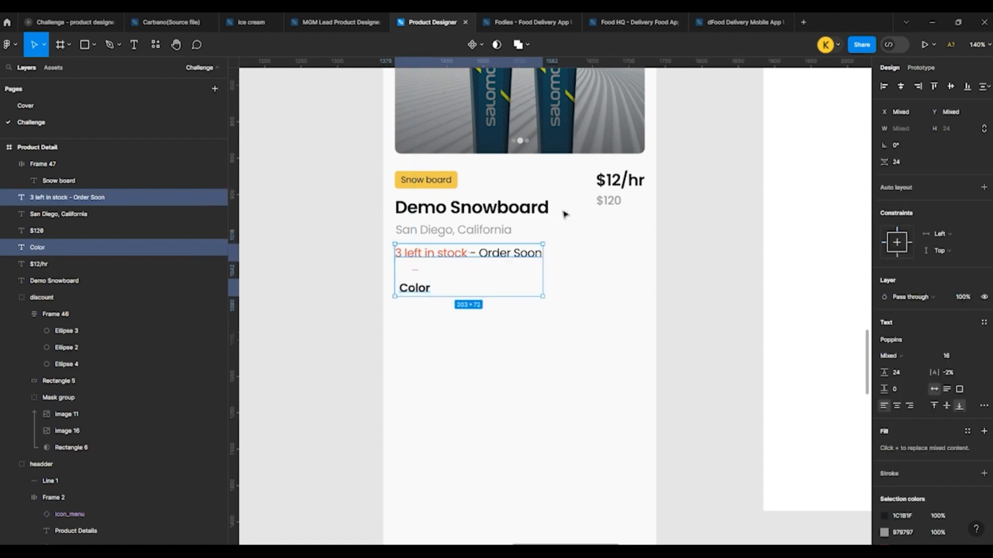
left_click(332, 305)
scroll(454, 317, "up", 3)
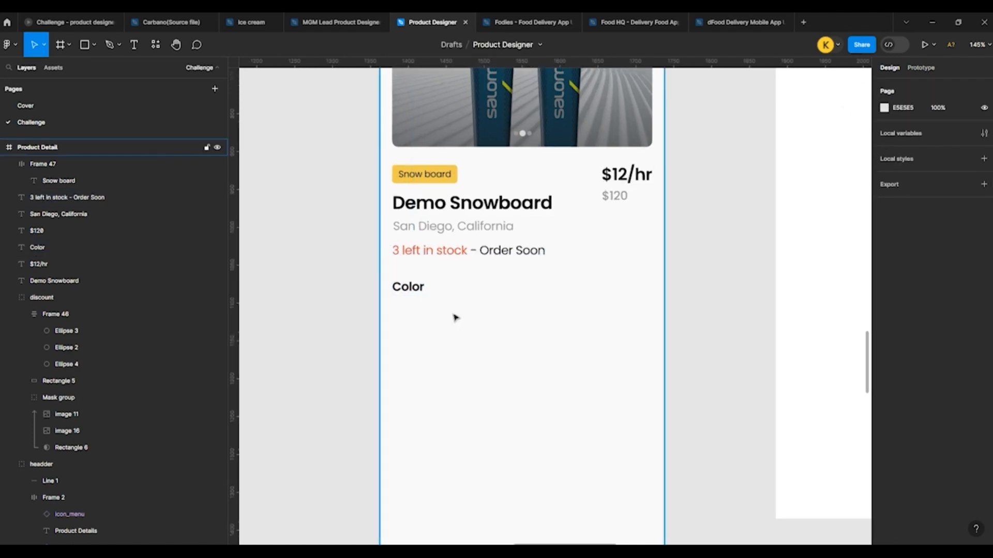
Step: Draw a 24 × 24 circle beneath the Color heading and duplicate it into an evenly spaced row of four at Y 559
scroll(272, 261, "down", 3)
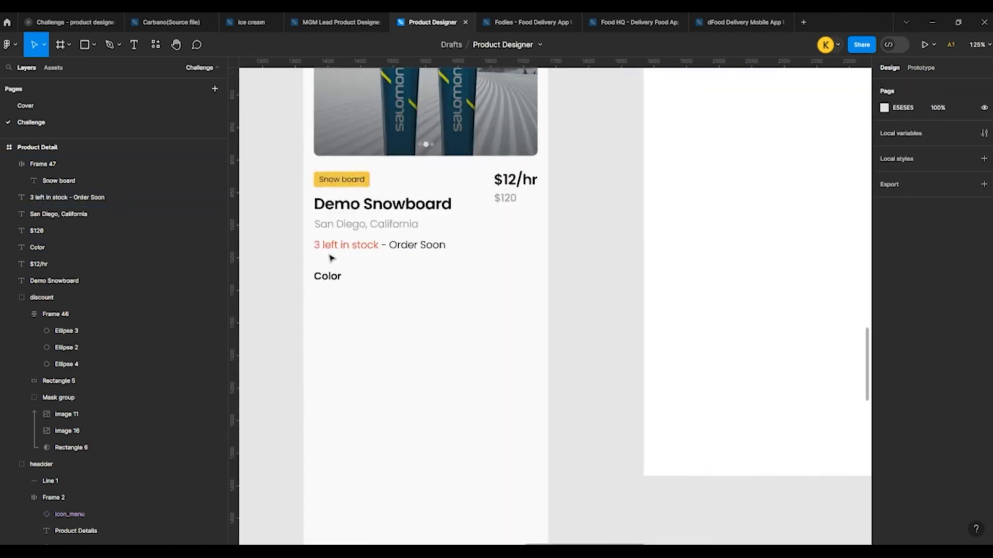
left_click(86, 53)
left_click(78, 106)
scroll(266, 273, "up", 5)
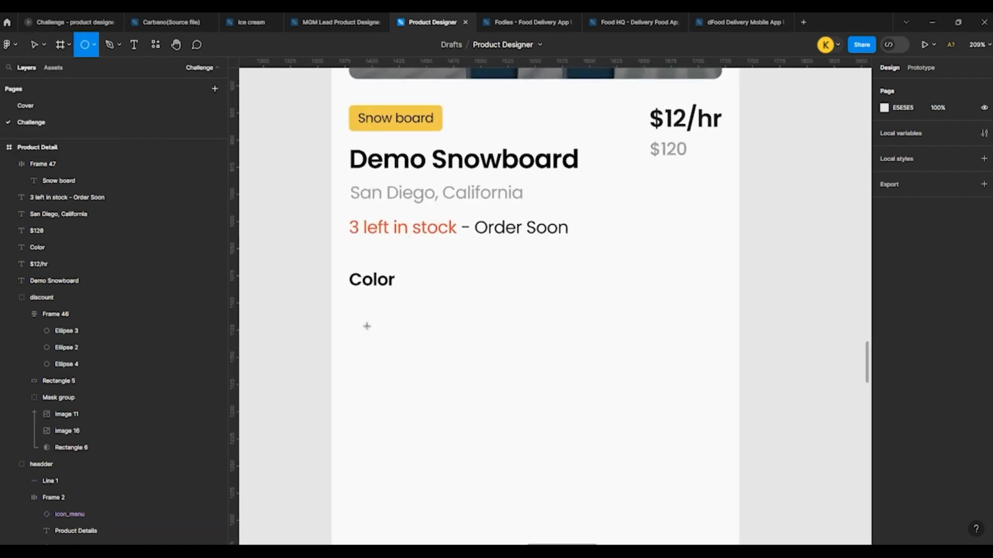
mouse_move(366, 325)
left_mouse_down()
mouse_move(383, 342)
mouse_move(361, 317)
mouse_move(466, 321)
left_mouse_up()
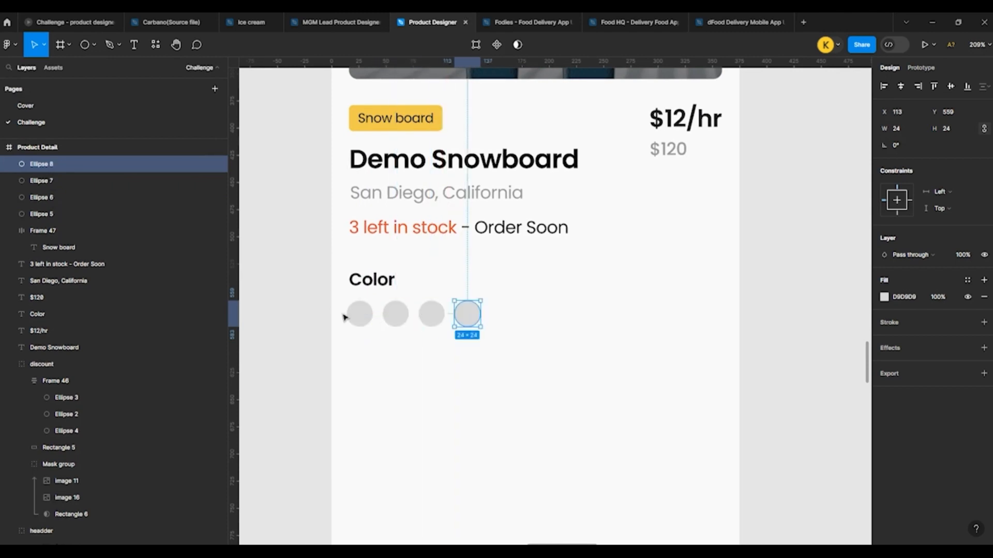
Step: Duplicate the first circle, enlarge the copy to 30 × 30 around it, and replace its fill with a 1 px black inside stroke
left_click(359, 324)
scroll(360, 324, "up", 5, "ctrl")
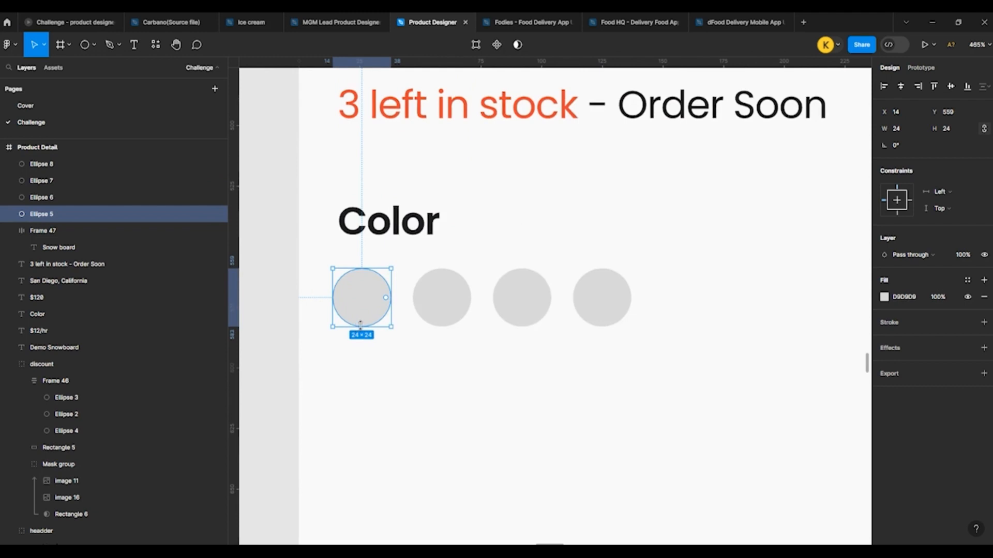
key("ctrl+d")
left_click_drag(392, 269, 393, 264)
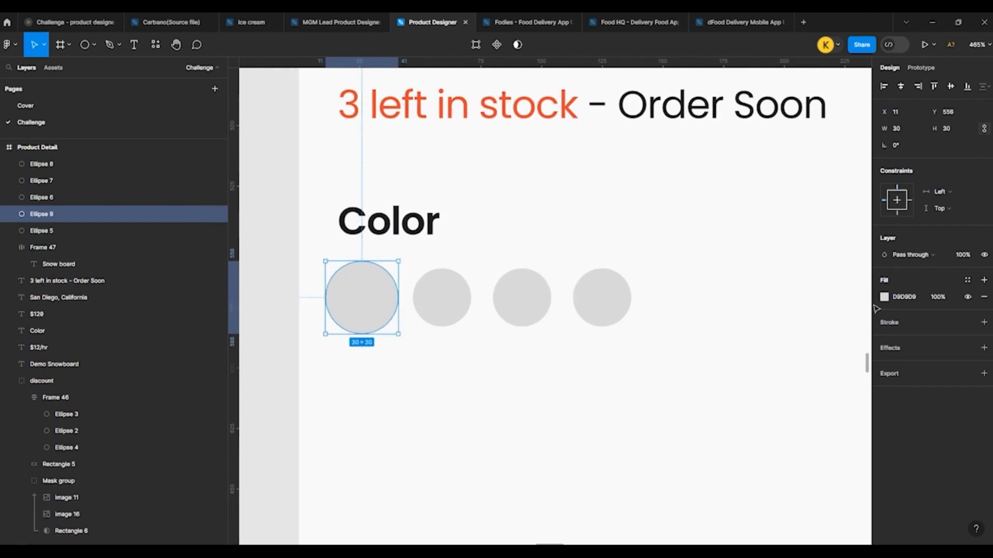
left_click(984, 297)
left_click(984, 305)
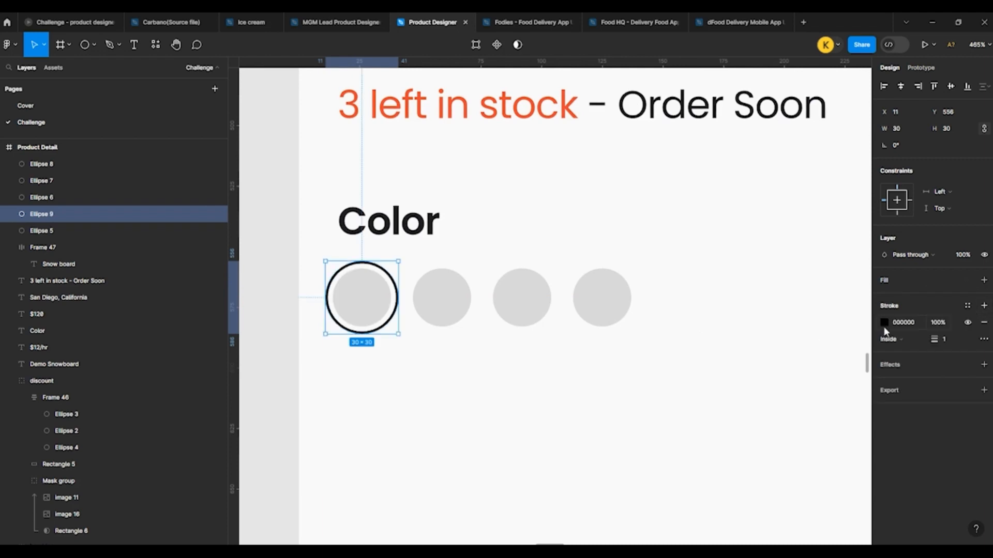
Step: Fill the four color circles in order with red EB4335, blue 4285F4, green 34A853 and yellow FBBC05
key("Tab")
left_click(884, 297)
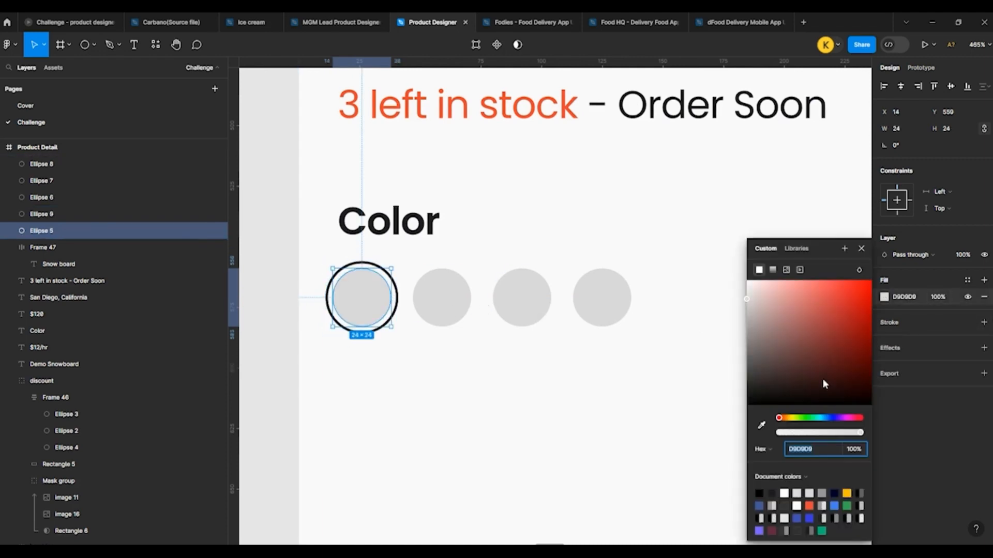
left_click(809, 506)
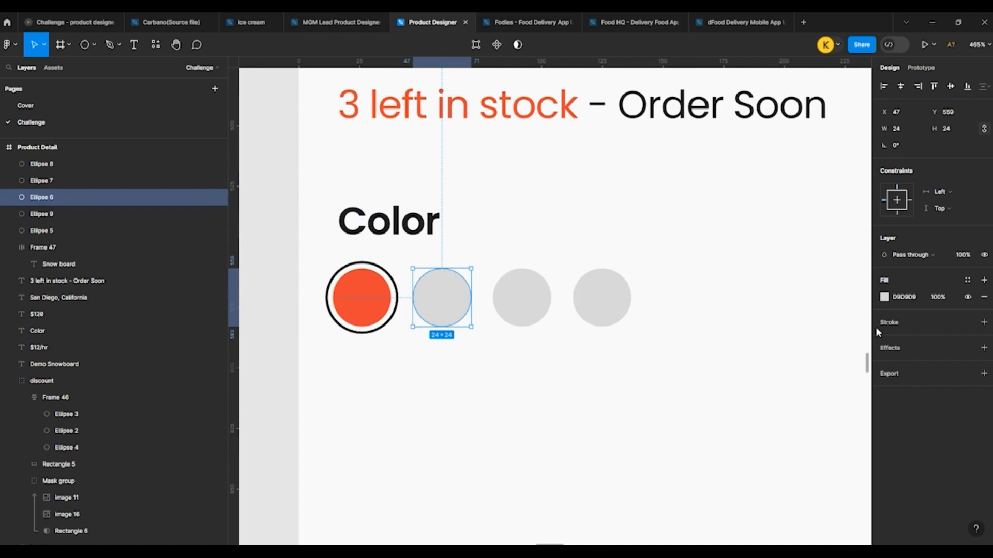
left_click(884, 298)
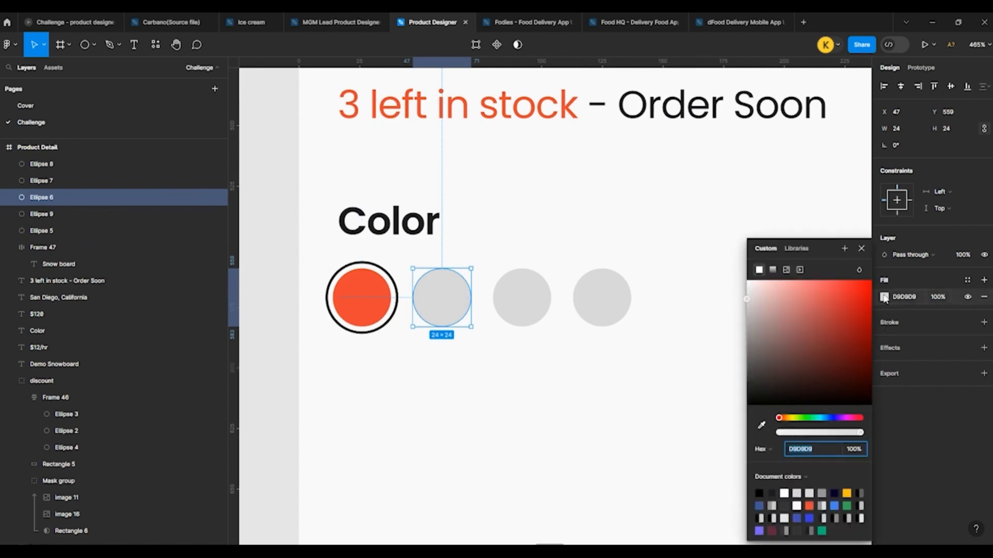
left_click(840, 507)
left_click(536, 311)
left_click(884, 298)
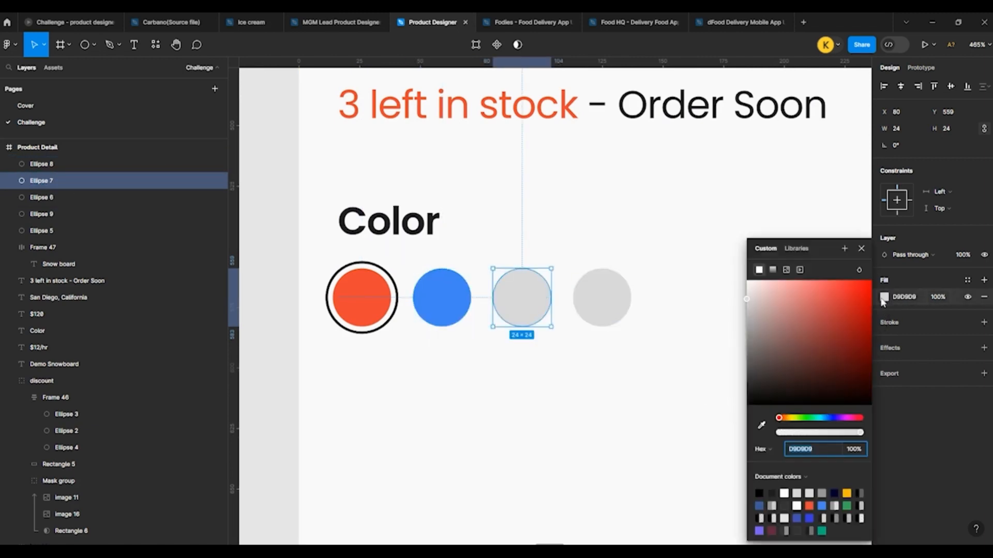
left_click(846, 505)
left_click(600, 314)
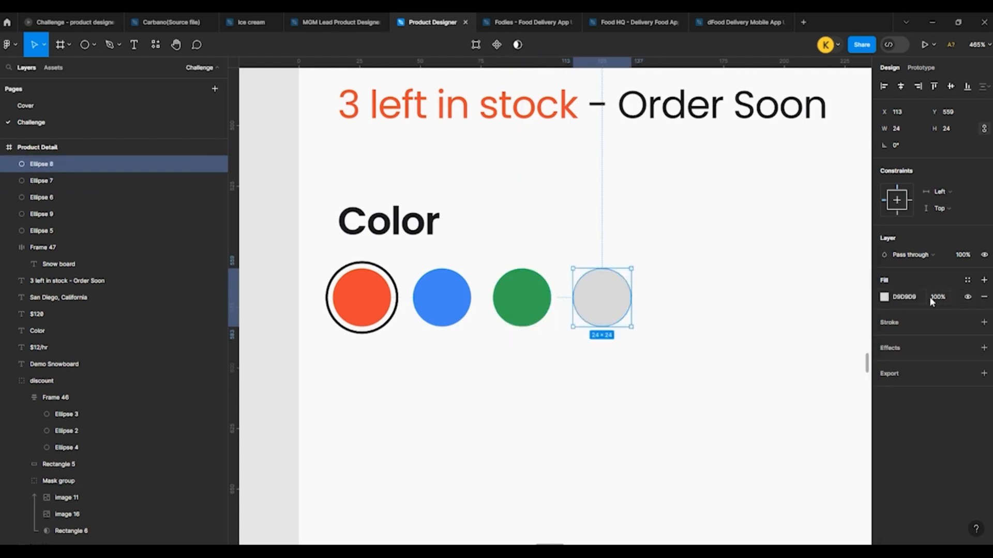
left_click(883, 298)
left_click(848, 494)
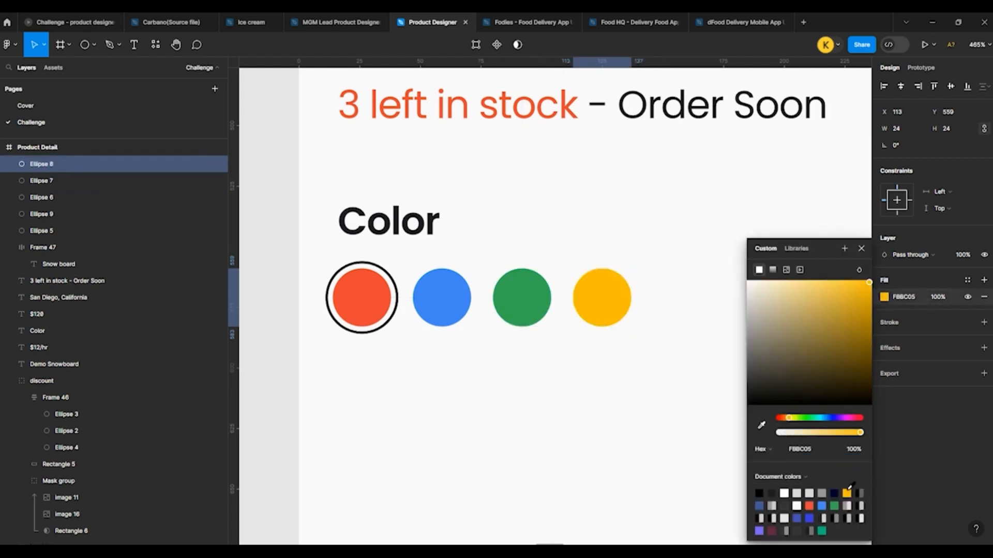
left_click(638, 362)
Step: Enlarge all color circles together with the ring to 36 px high and line the row up with the Color heading's left edge
scroll(330, 289, "up", 5)
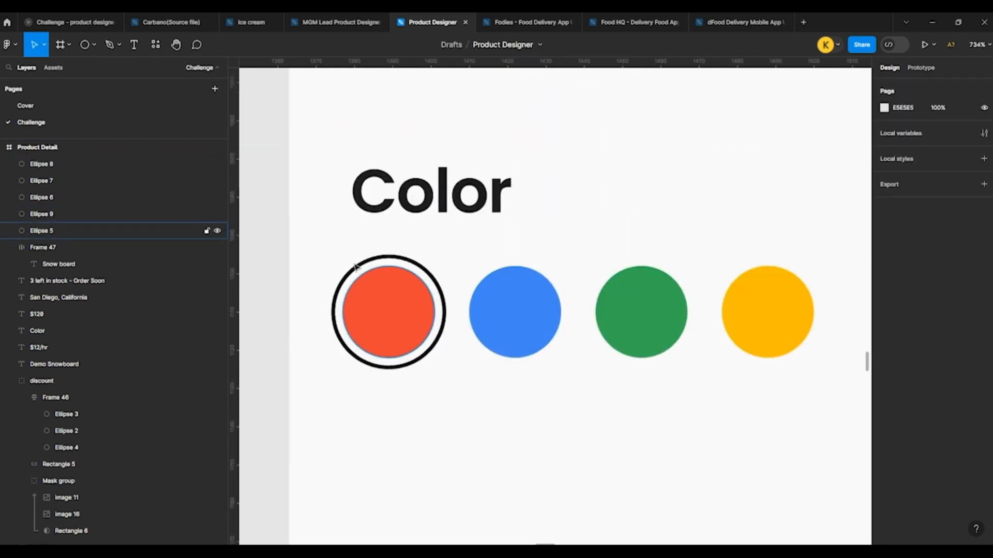
scroll(269, 266, "down", 5)
left_click_drag(251, 261, 486, 310)
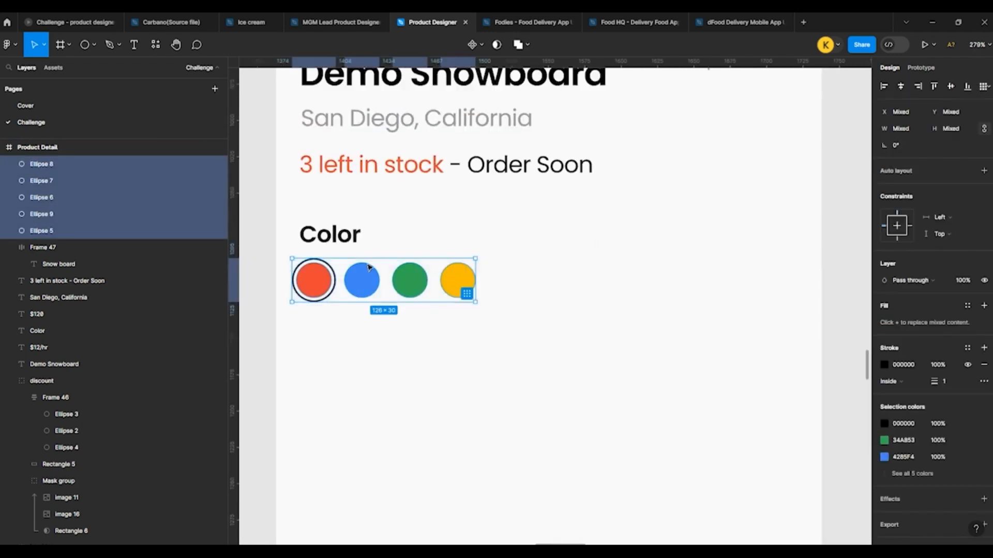
scroll(269, 256, "up", 5)
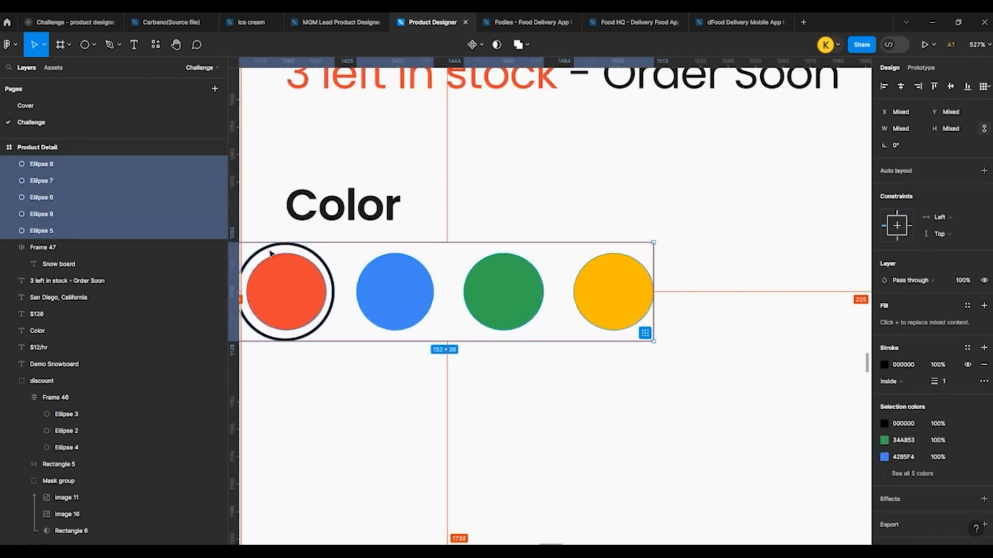
left_click_drag(296, 277, 329, 279)
scroll(398, 291, "down", 4)
key("Escape")
Step: Center the red circle inside its black ring at X 20 and set its width to 28
scroll(357, 291, "up", 3)
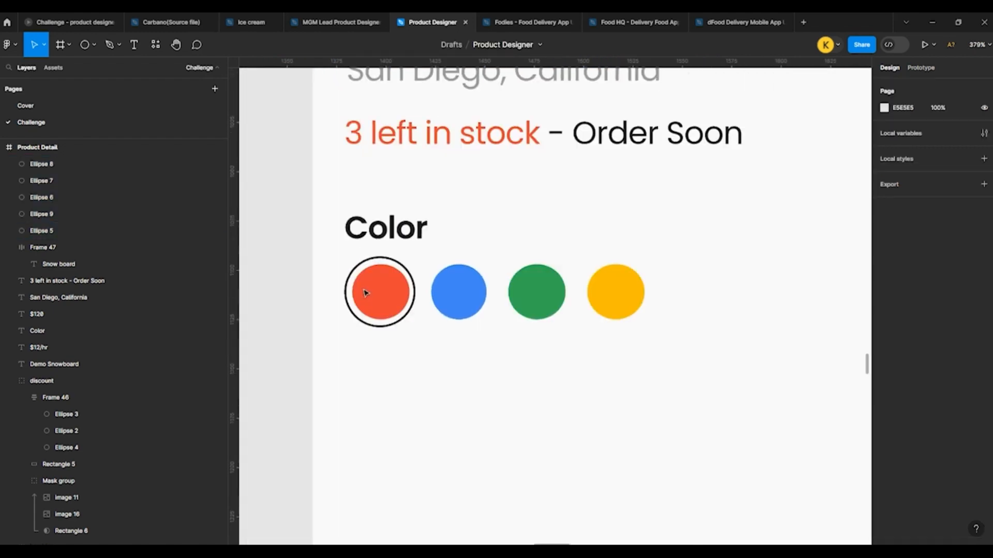
left_click(372, 282)
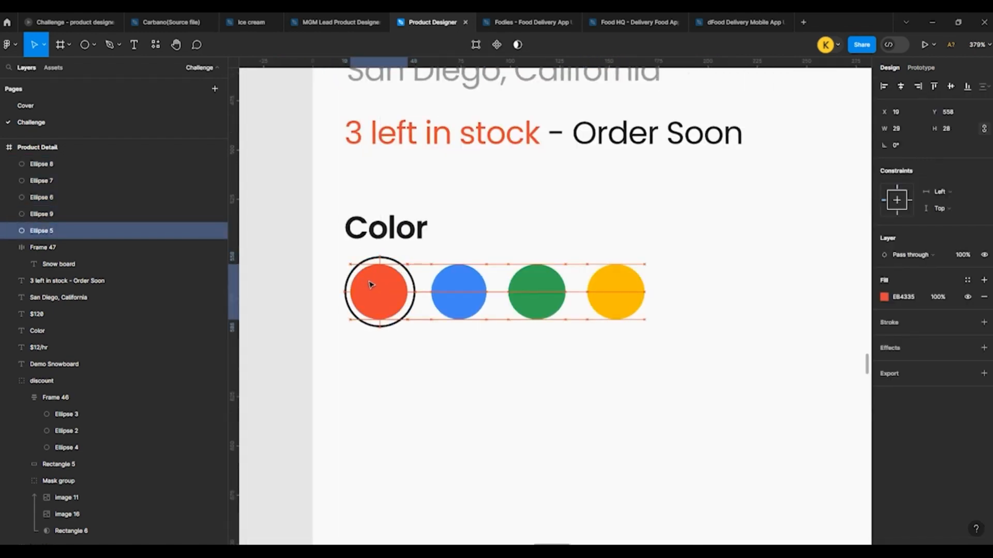
scroll(394, 286, "up", 3)
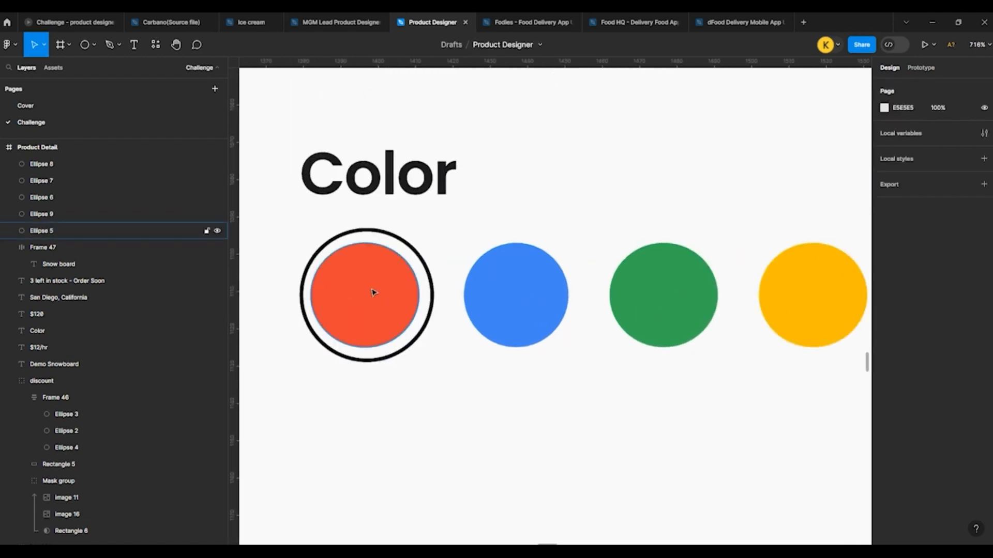
left_click_drag(362, 295, 360, 280)
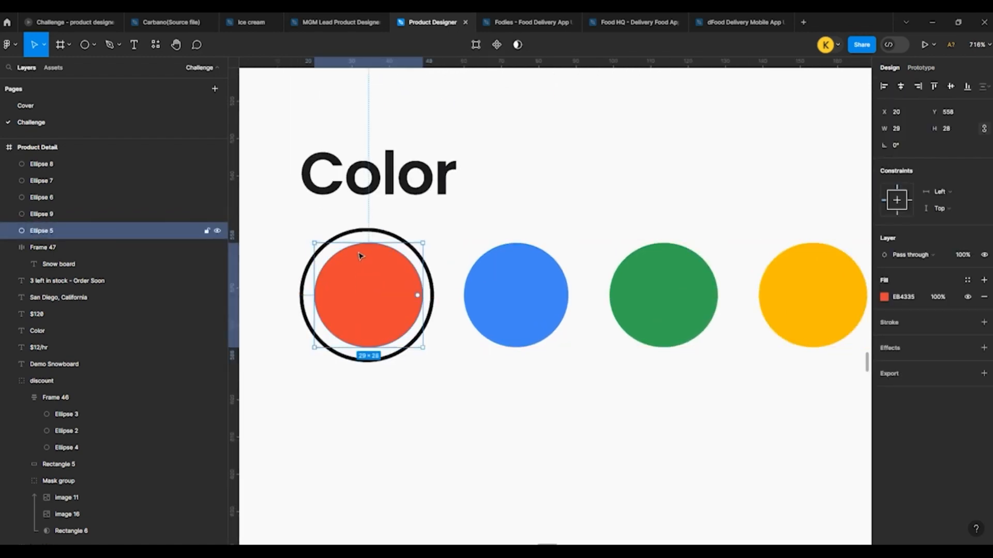
left_click(365, 226)
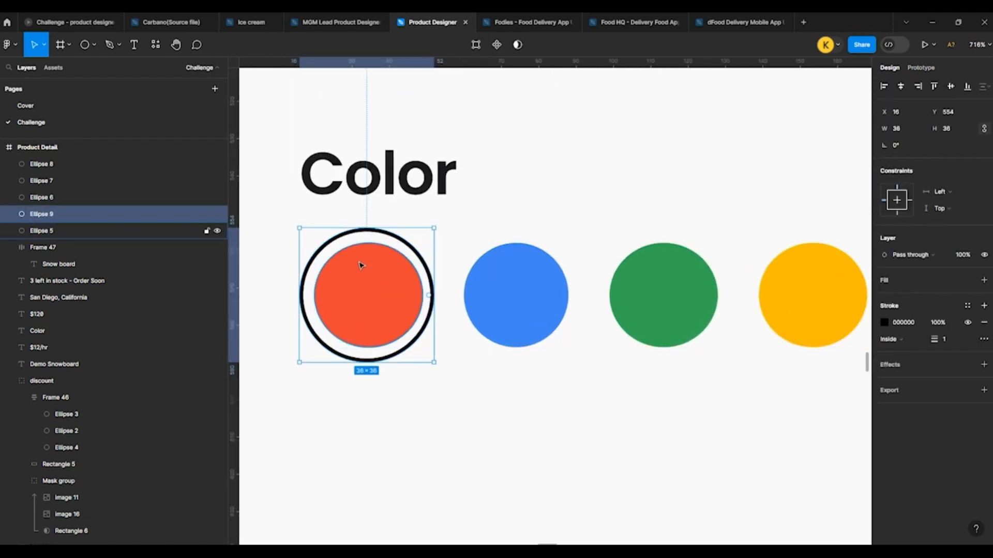
left_click(366, 287)
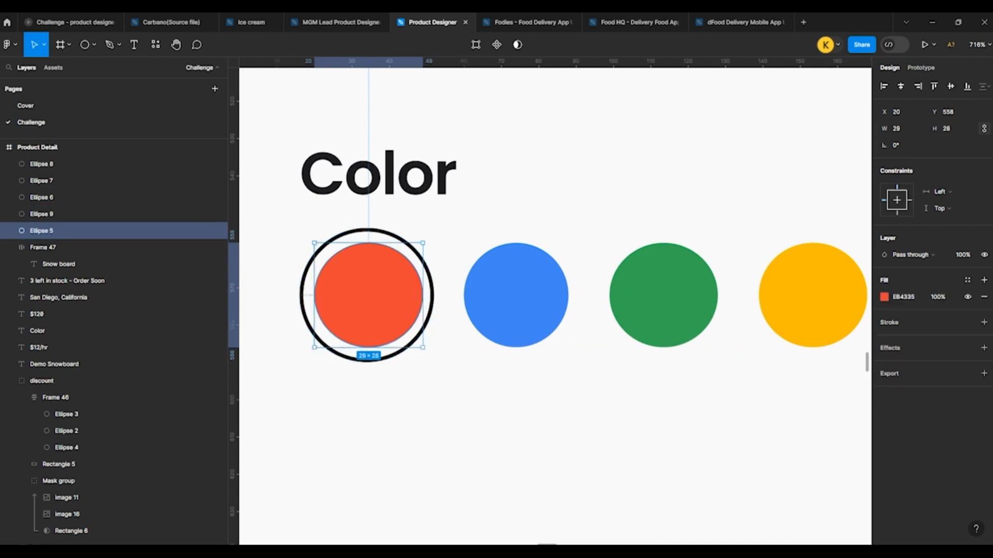
left_click(911, 129)
type("28")
key("Return")
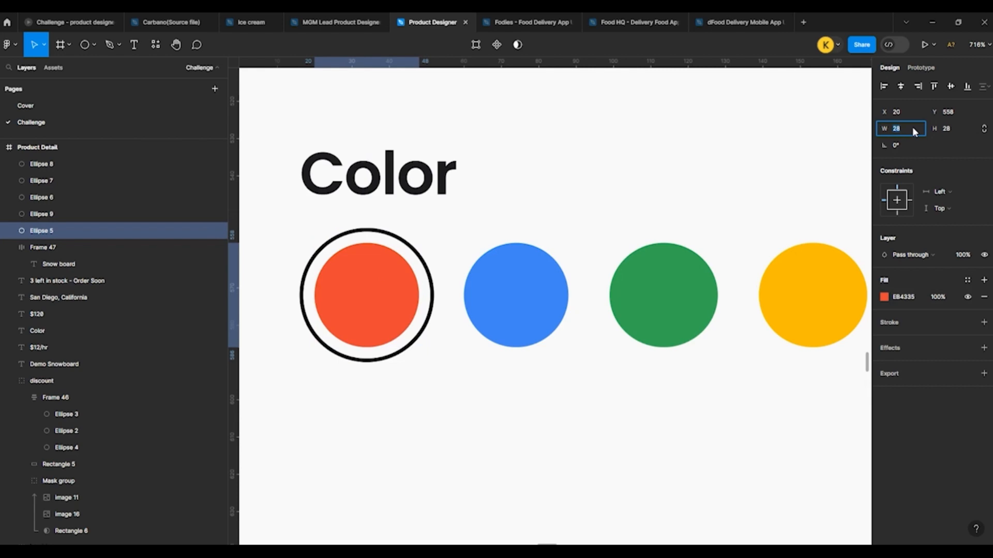
left_click(507, 284)
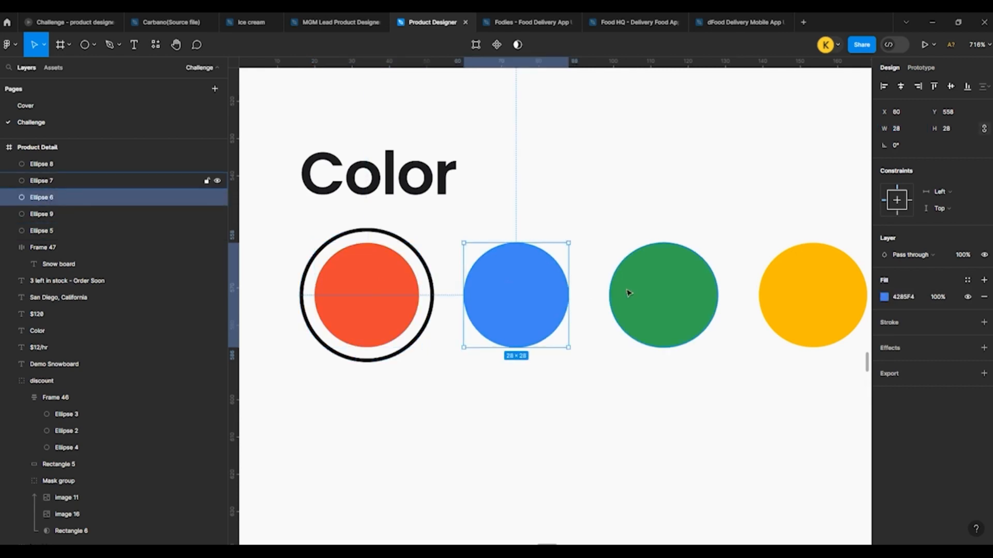
scroll(350, 313, "down", 10)
left_click(259, 279)
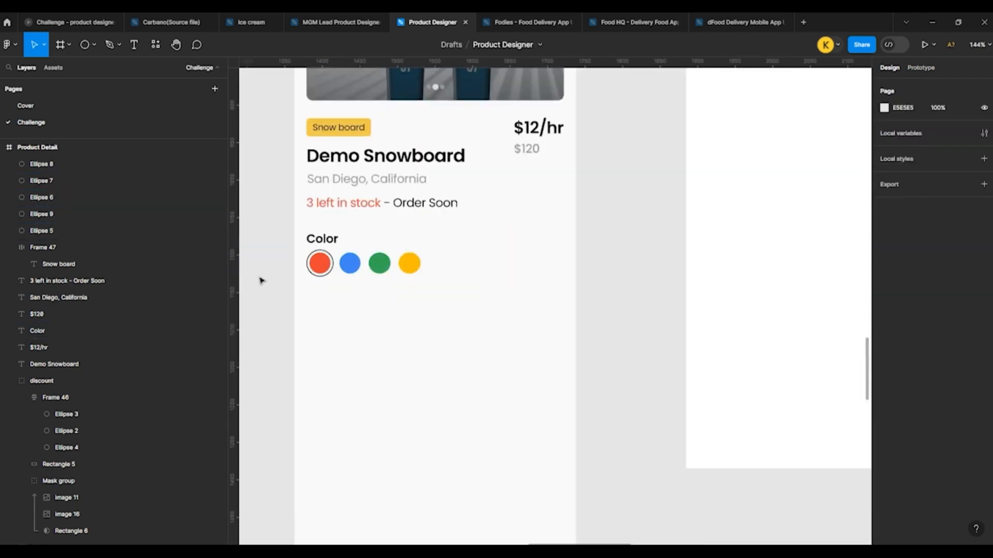
Step: Duplicate the Color heading beneath the swatches at Y 614, then group the original heading with its circles and move the group slightly down
scroll(261, 280, "up", 2)
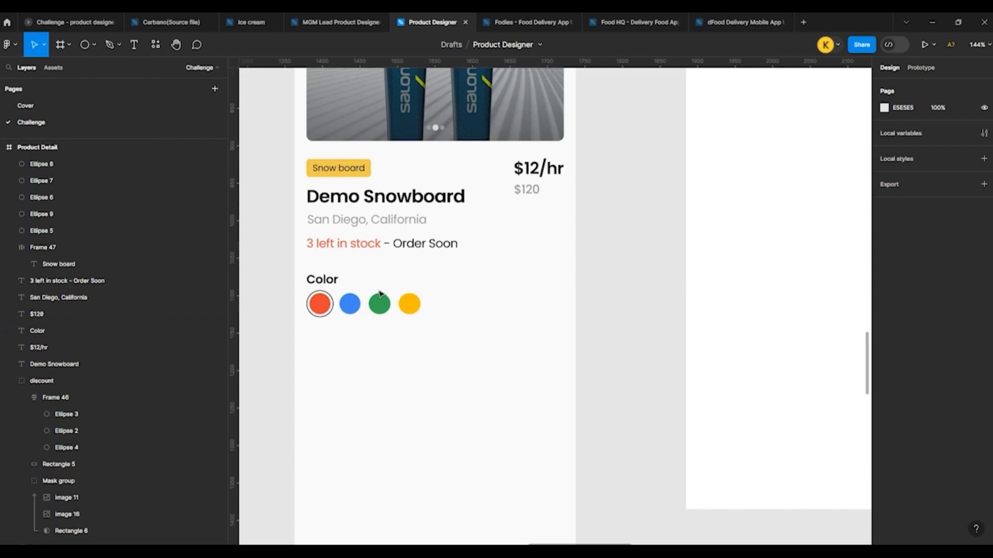
left_click(322, 281)
left_click_drag(316, 293, 323, 346)
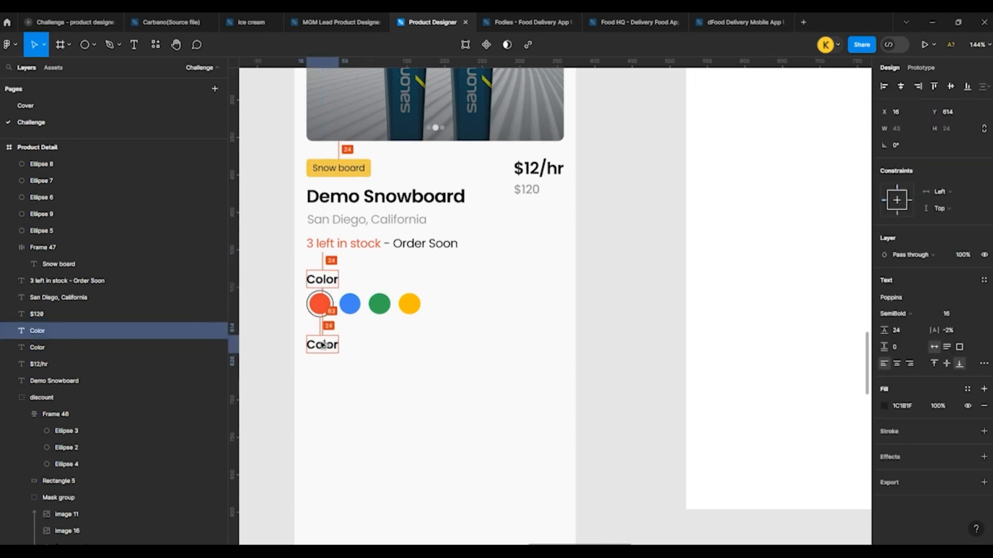
left_click_drag(283, 271, 429, 331)
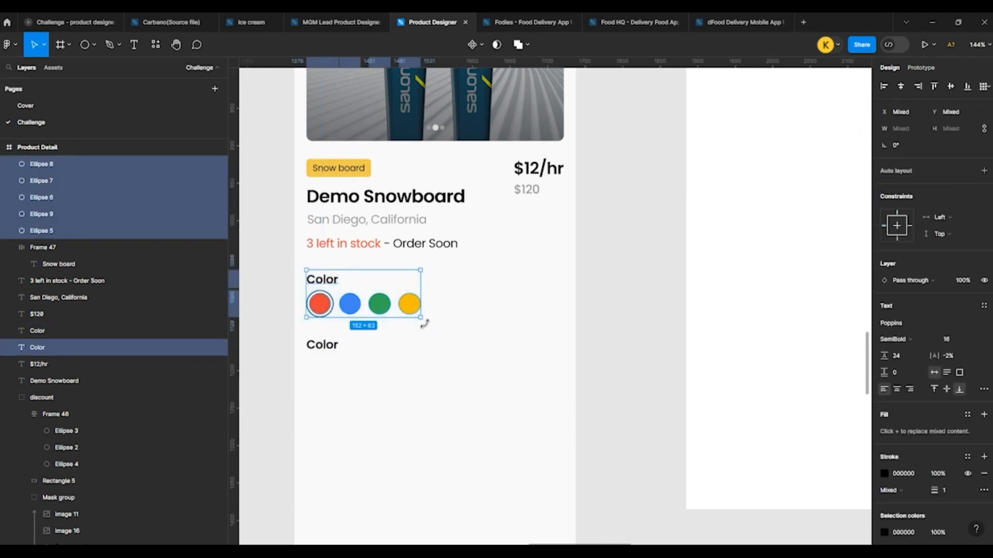
key("ctrl+g")
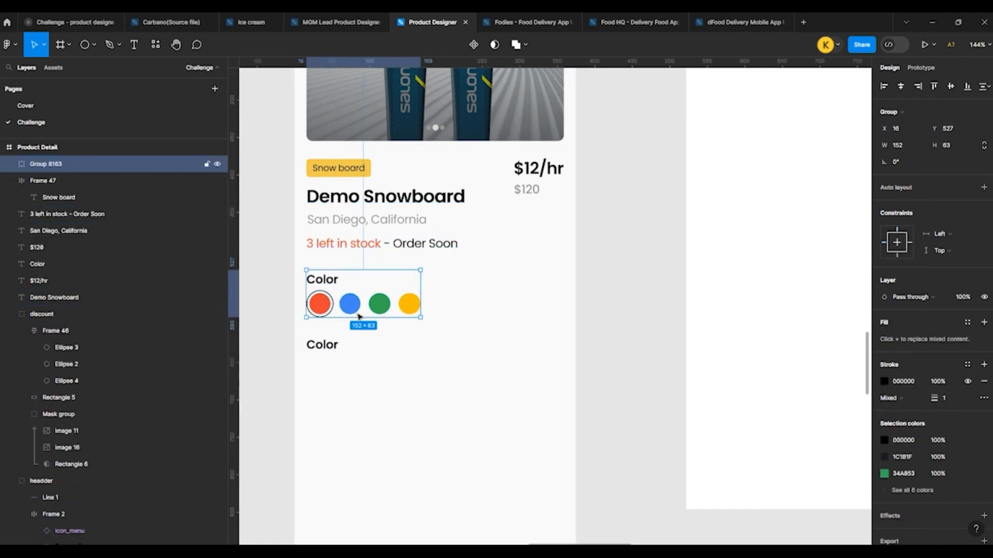
left_click_drag(359, 316, 360, 323)
Step: Move the duplicated Color heading beneath the swatch group down to Y 630
left_click(319, 351)
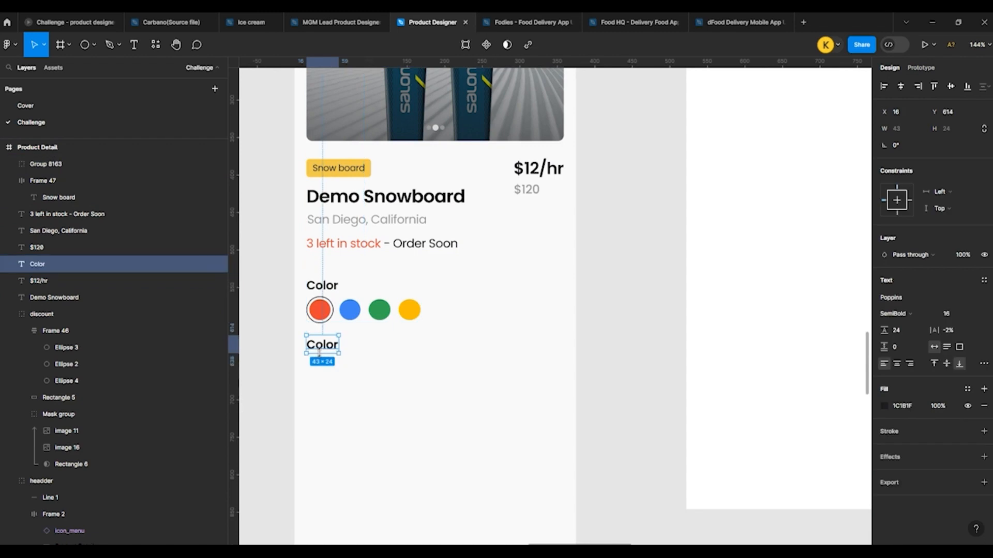
key("shift+Down")
key("shift+Down")
key("alt")
key("Up")
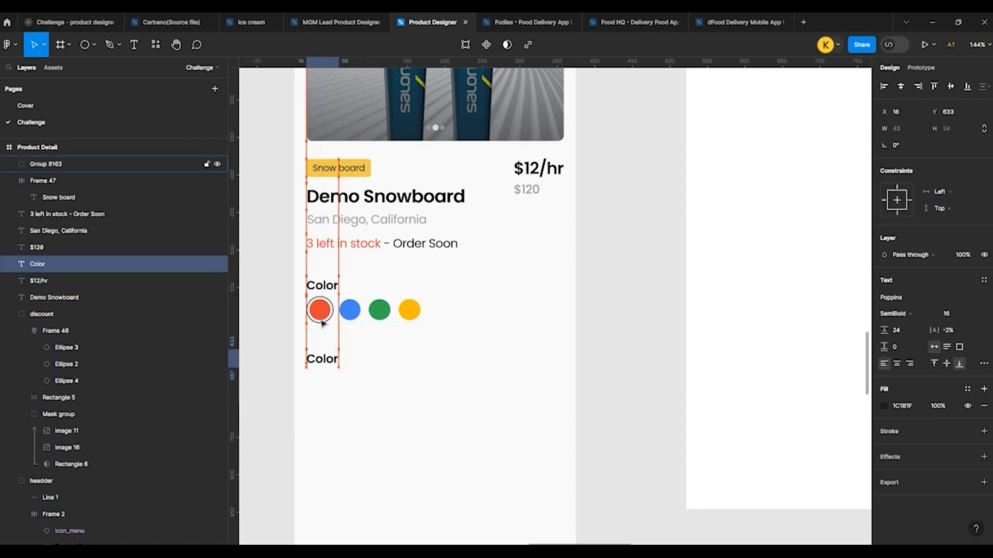
key("Up")
key("Up")
key("Up")
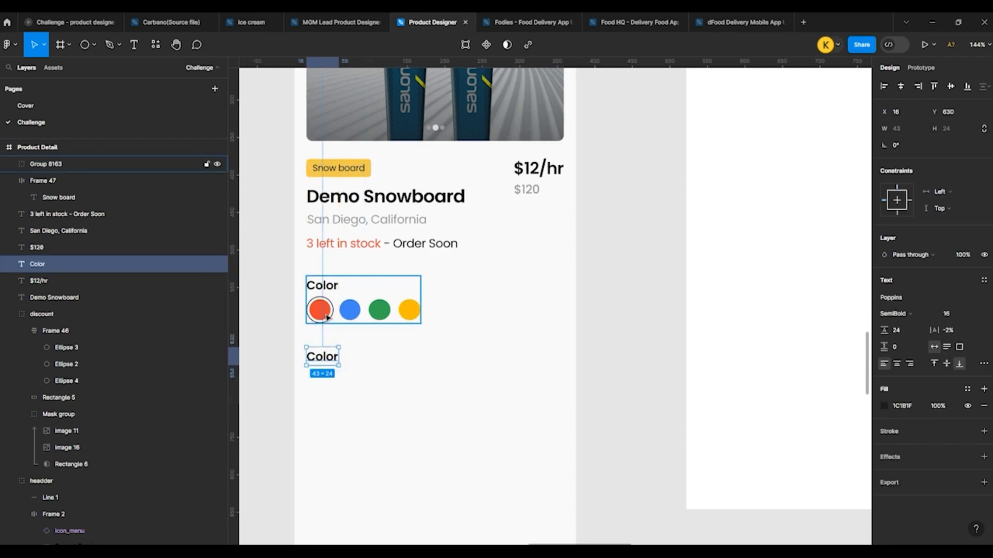
Step: Change the text of the duplicated heading beneath the swatches to Size
scroll(326, 319, "down", 2)
double_click(322, 261)
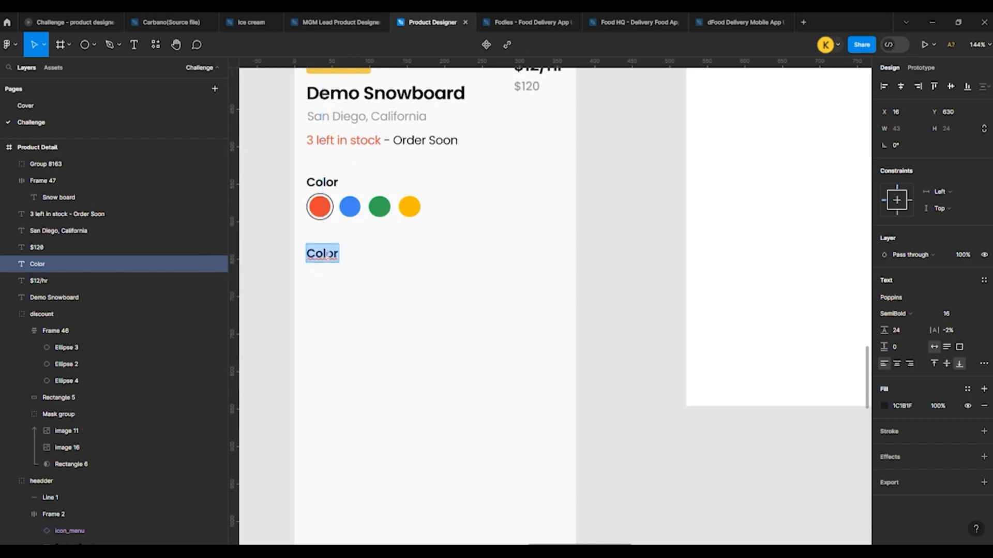
type("Size")
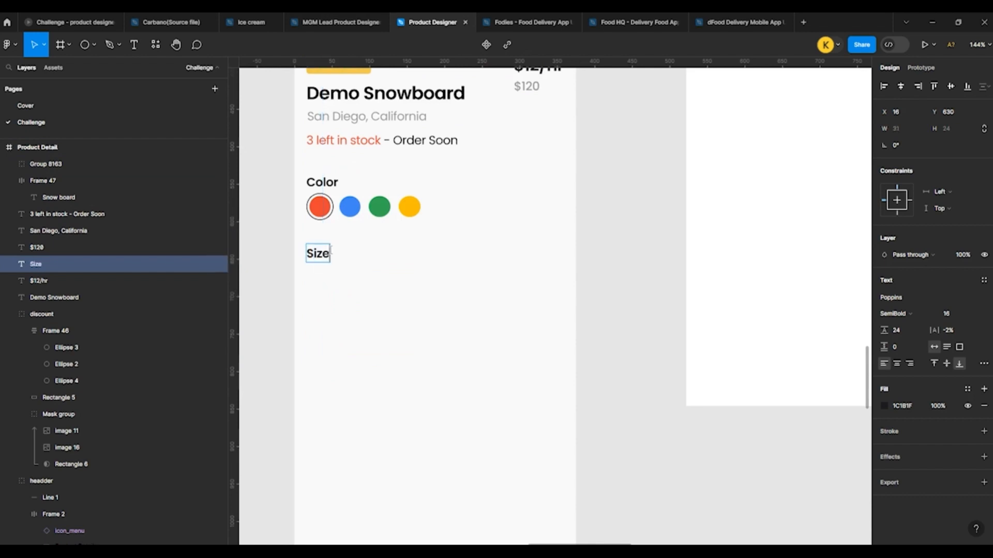
key("Escape")
key("Escape")
Step: Duplicate the yellow Snow board tag and place the copy beneath the Size heading at X 17, Y 662
scroll(355, 285, "up", 2)
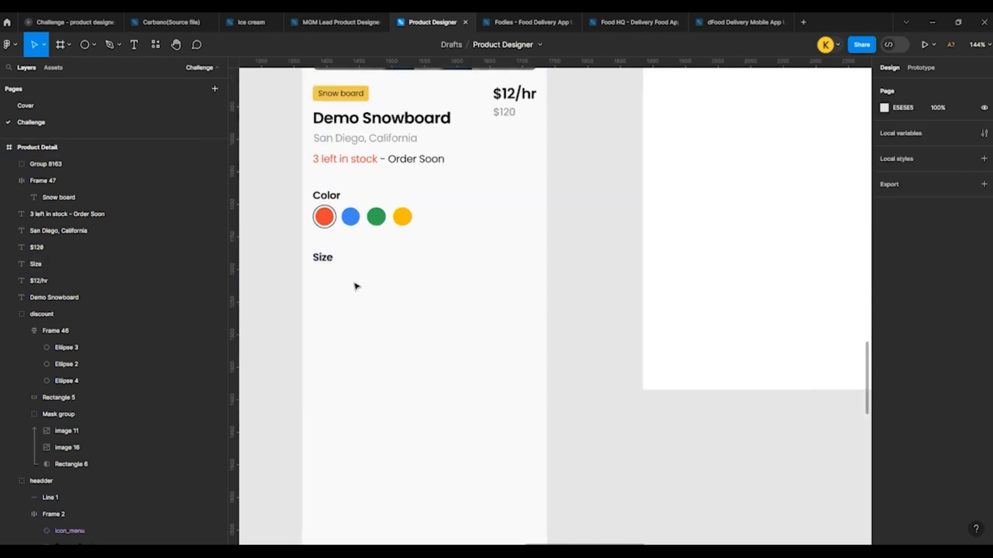
left_click(335, 124)
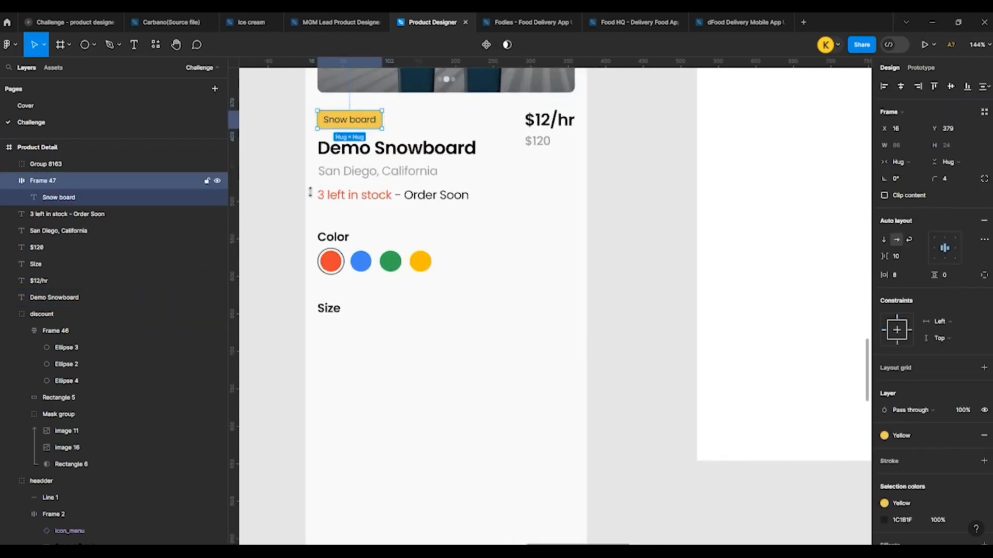
left_click(267, 262)
left_click(345, 124)
left_click_drag(345, 124, 346, 335)
scroll(346, 334, "up", 5)
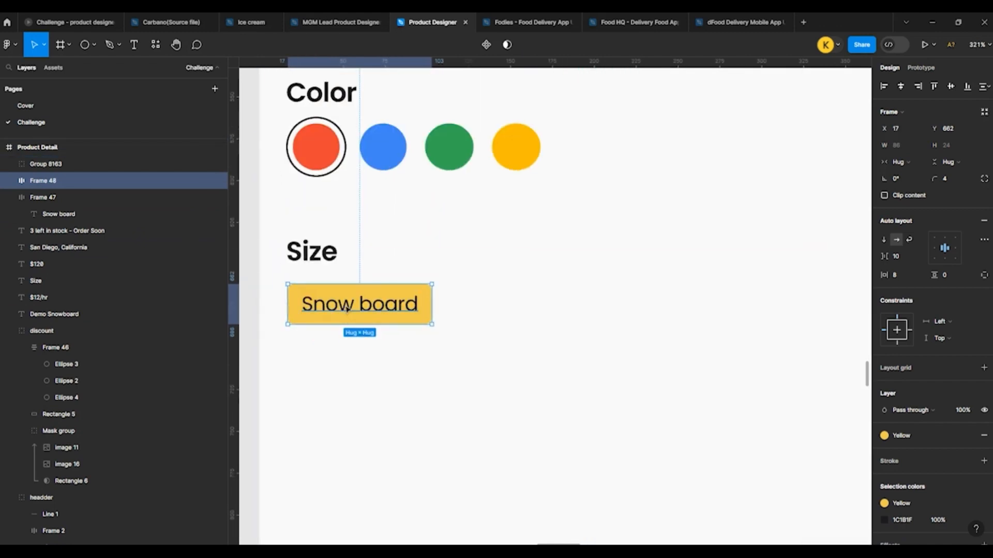
Step: Change the label of the copied tag under Size to Kids
double_click(346, 309)
key("Return")
type("Kids")
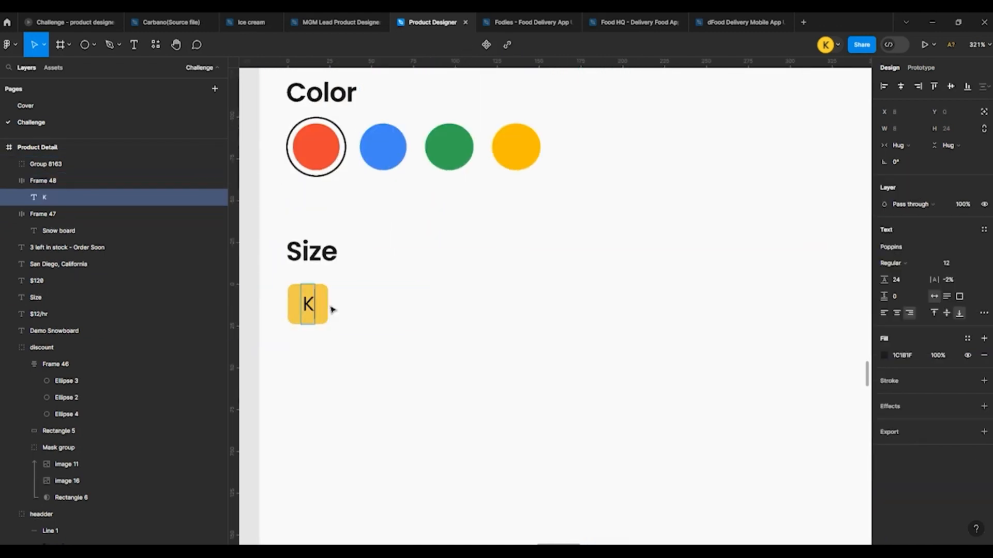
left_click(406, 323)
left_click(403, 314)
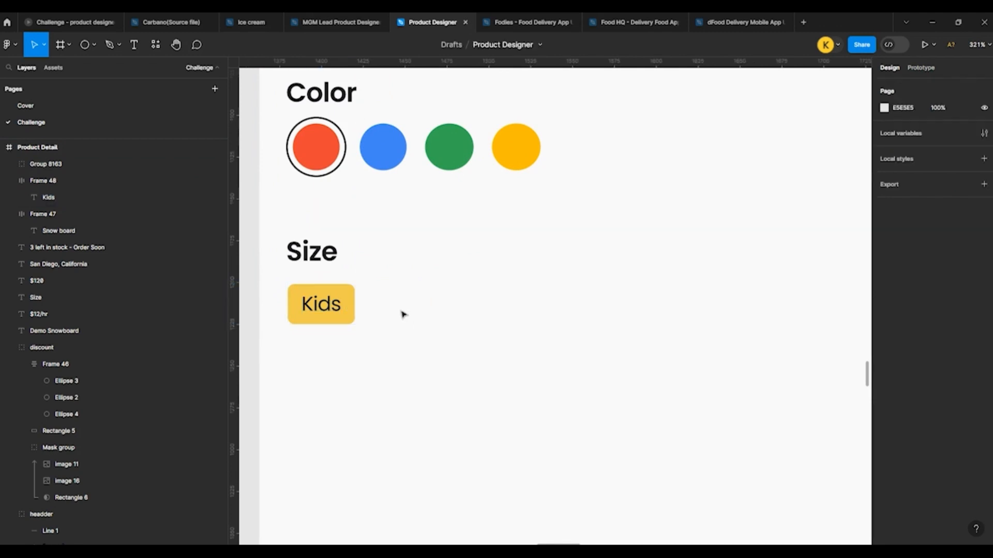
Step: Change the Kids tag's fill to the Gray 6 style and add a 1 px black inside stroke
left_click(347, 304)
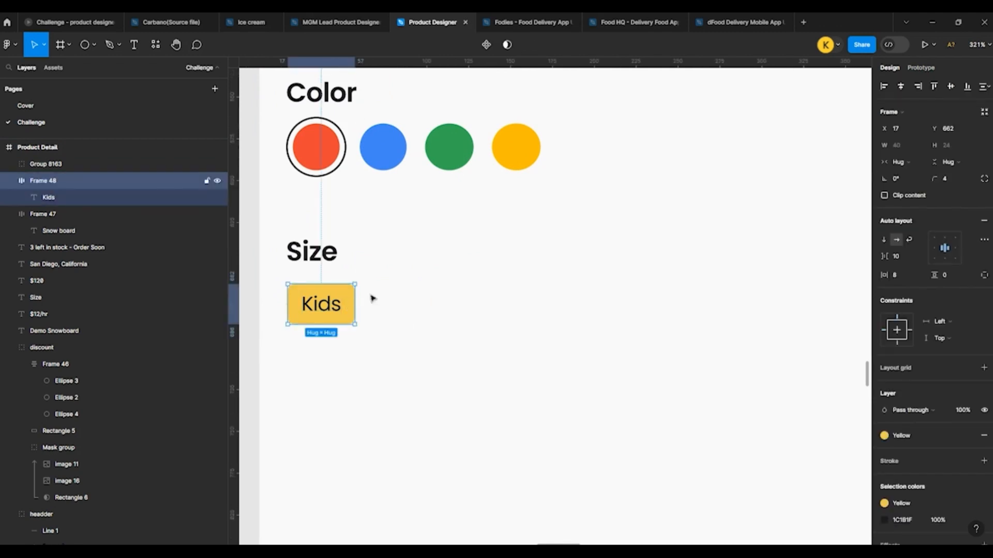
left_click(904, 436)
left_click(856, 486)
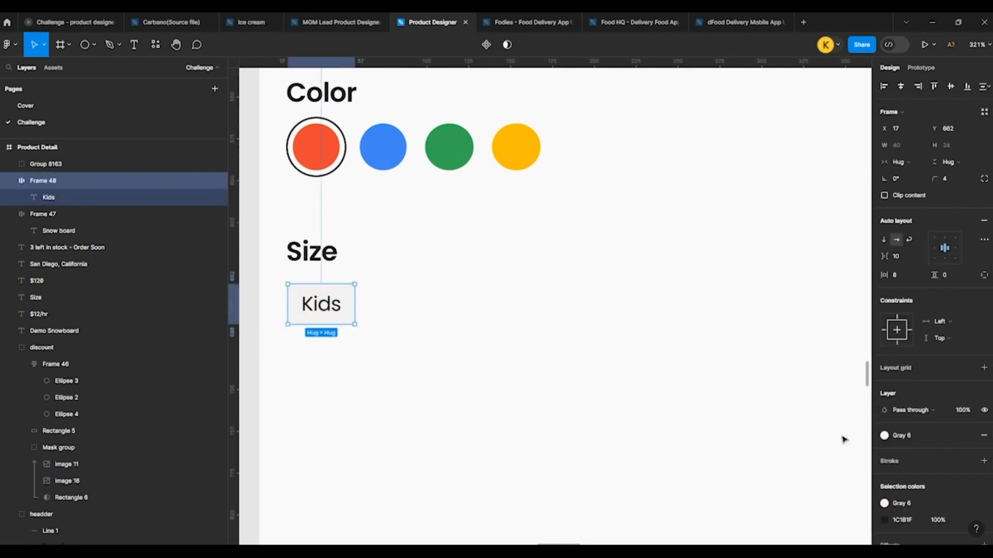
left_click(983, 461)
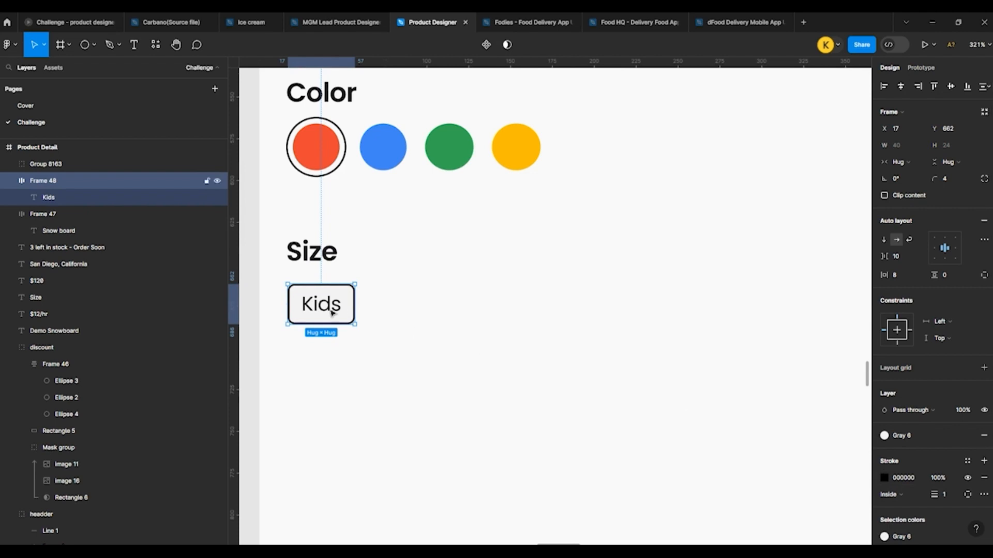
Step: Duplicate the Kids tag beside the original at X 64 and change the copy's label to Junior
left_click_drag(331, 311, 408, 305)
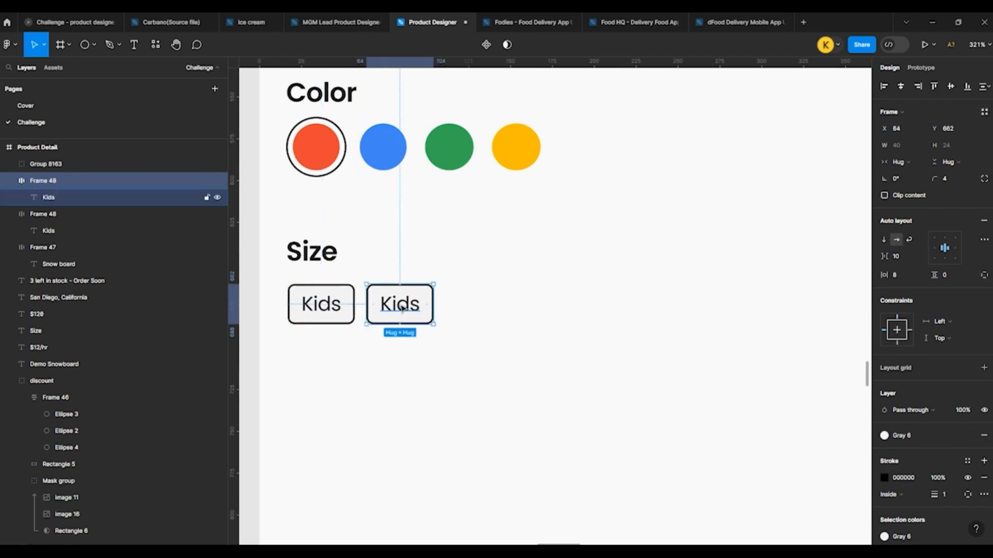
double_click(400, 304)
type("Jun")
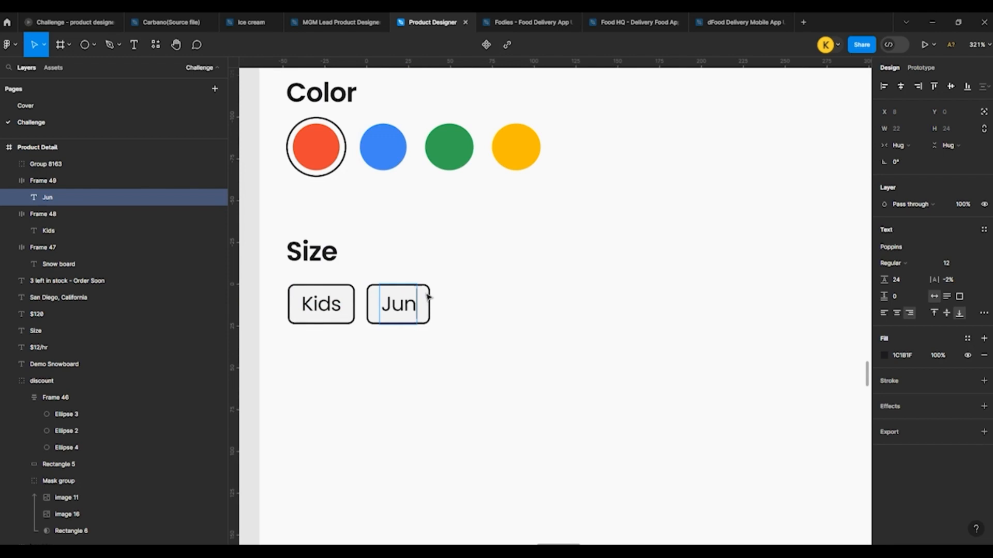
type("ior")
key("Escape")
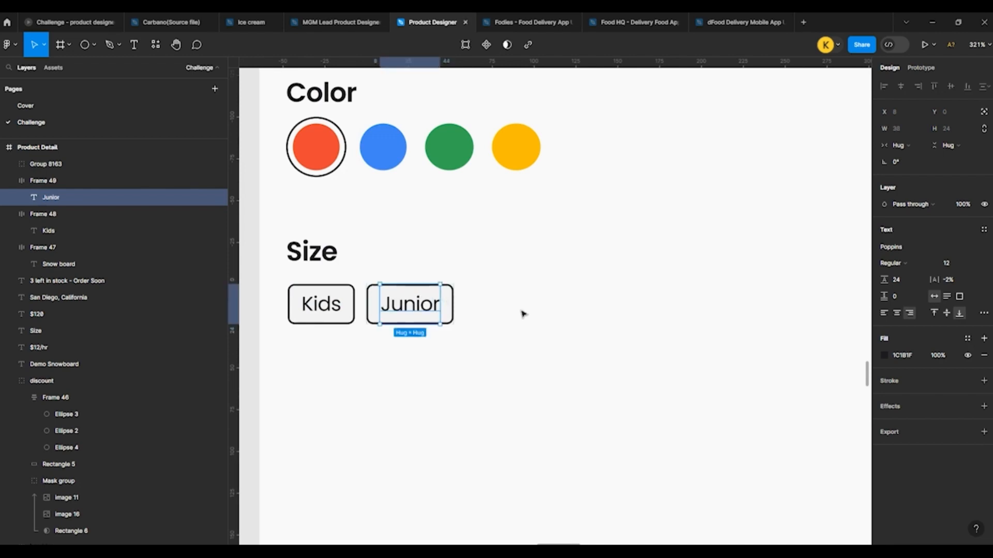
left_click(524, 314)
left_click(402, 308)
left_click_drag(401, 308, 499, 306)
key("Delete")
Step: Change the Junior tag's stroke color to light gray DADADA
left_click(446, 311)
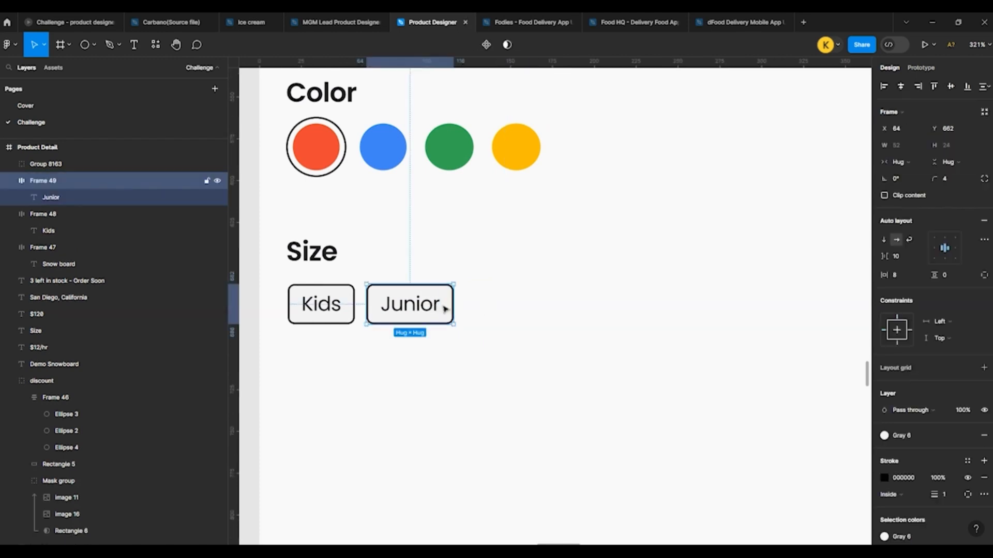
left_click(883, 477)
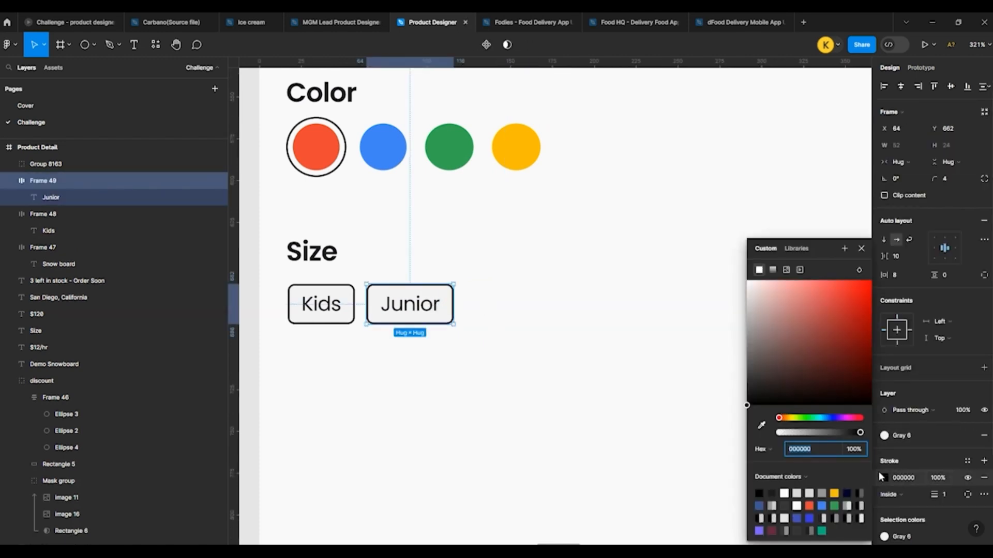
left_click(810, 494)
left_click(584, 380)
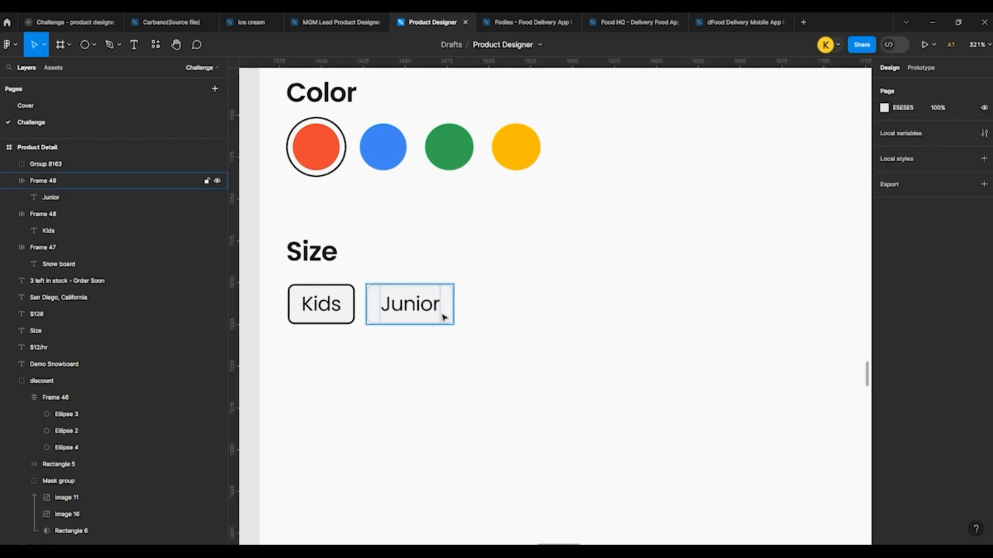
Step: Detach the Gray 6 style from the Junior tag's fill and set the fill to white FFFFFF
left_click(410, 304)
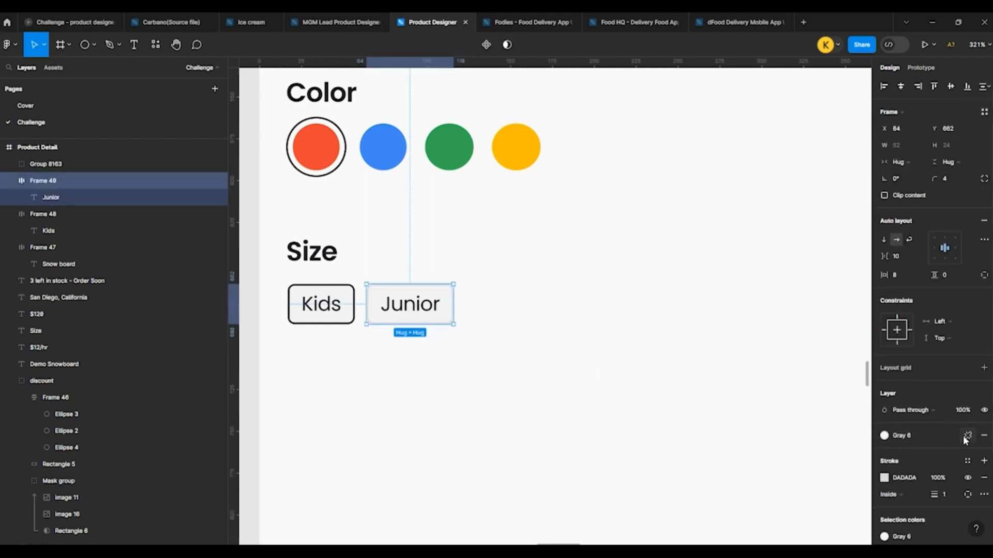
left_click(965, 436)
left_click(884, 452)
left_click_drag(774, 363, 745, 279)
left_click(560, 270)
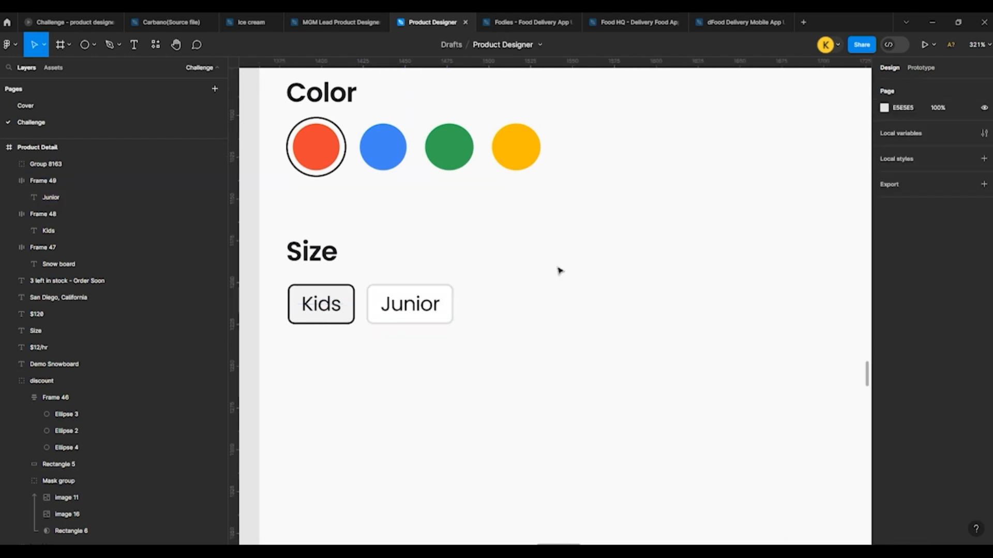
left_click(390, 284)
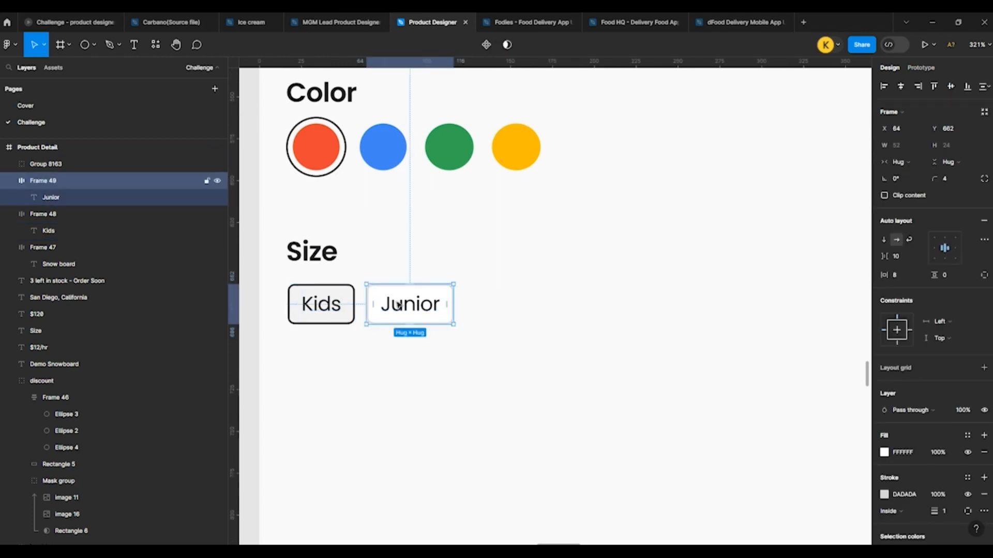
Step: Set the Kids and Junior tags' vertical padding to 2 and horizontal padding to 10
left_click(325, 303, "shift")
key("Up")
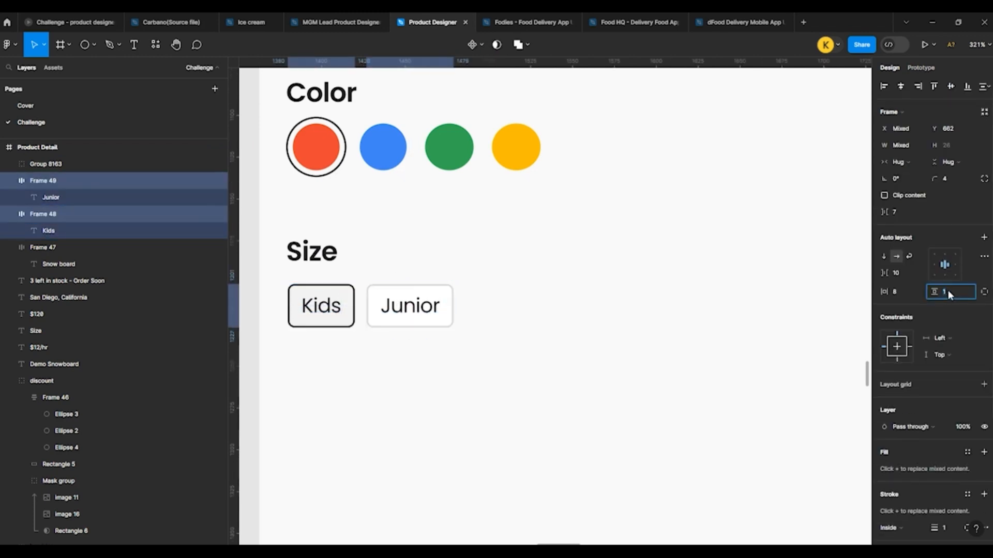
key("Up")
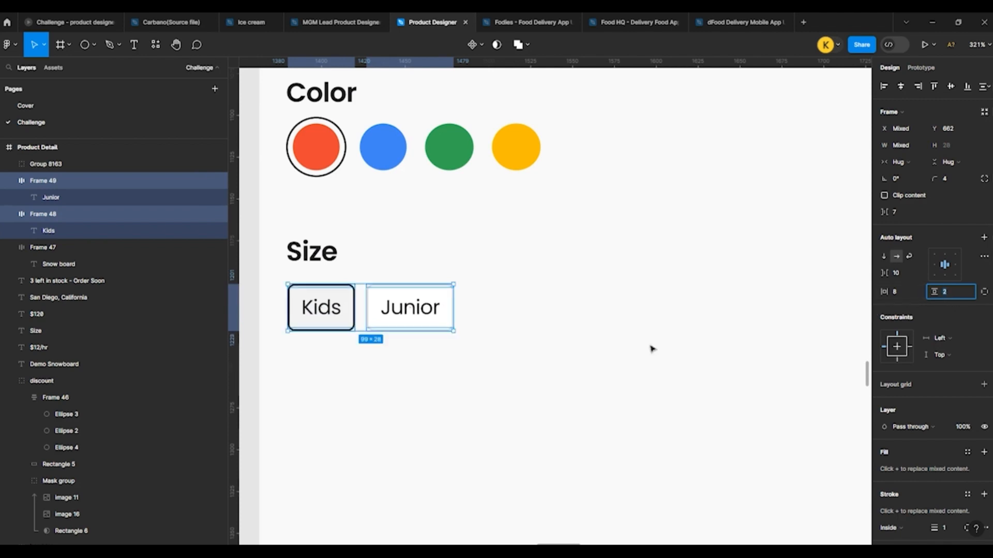
left_click(905, 291)
key("Up")
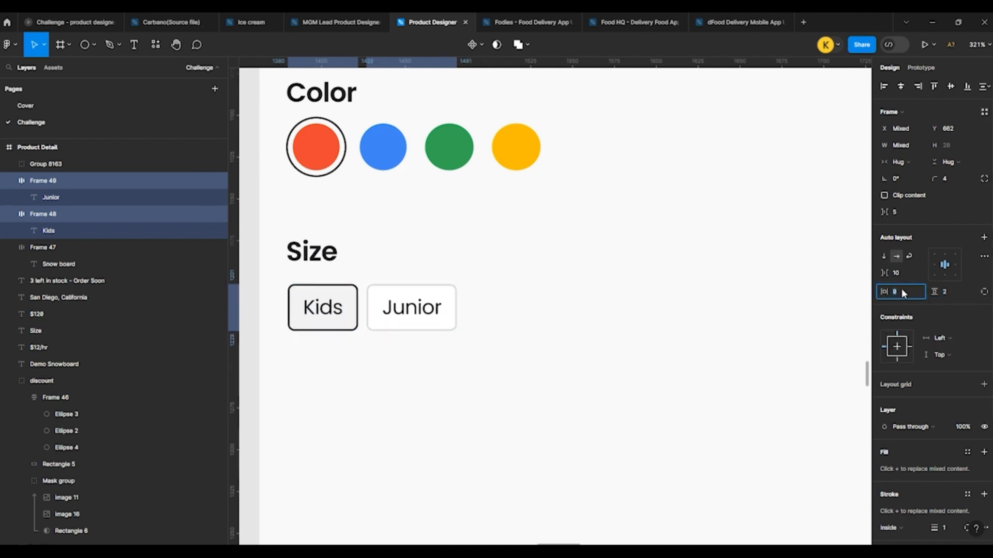
key("Up")
left_click(677, 365)
Step: Move the Junior tag to X 69, leaving a small gap beside the Kids tag
left_click(432, 310)
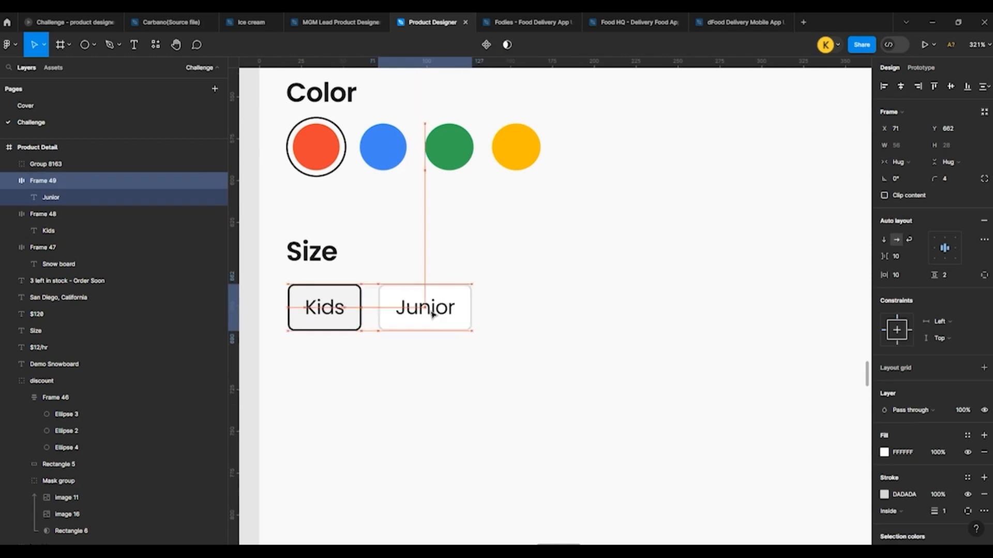
key("Left")
key("Left")
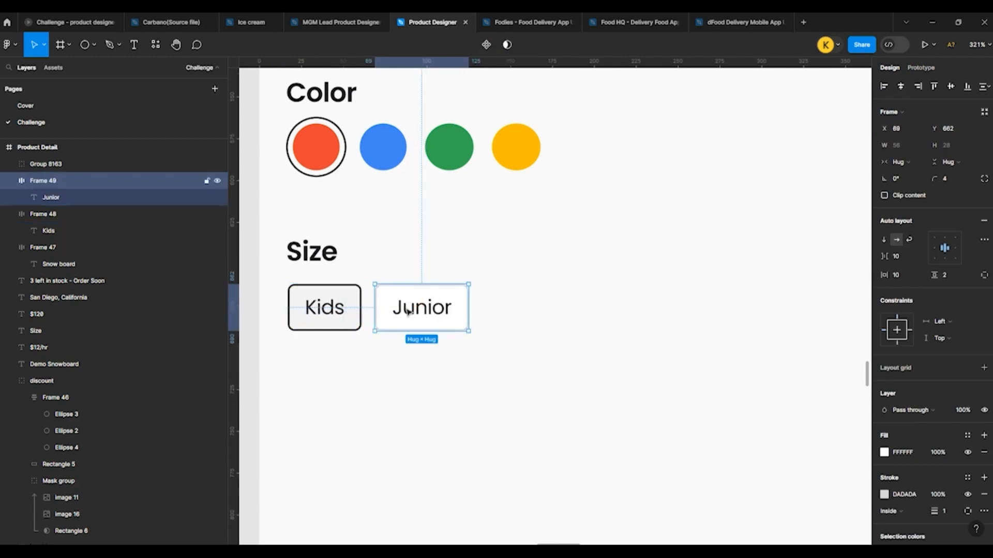
Step: Duplicate the Junior tag beside the original at X 133 and change the copy's label to S
left_click_drag(433, 310, 522, 304)
double_click(523, 306)
double_click(526, 306)
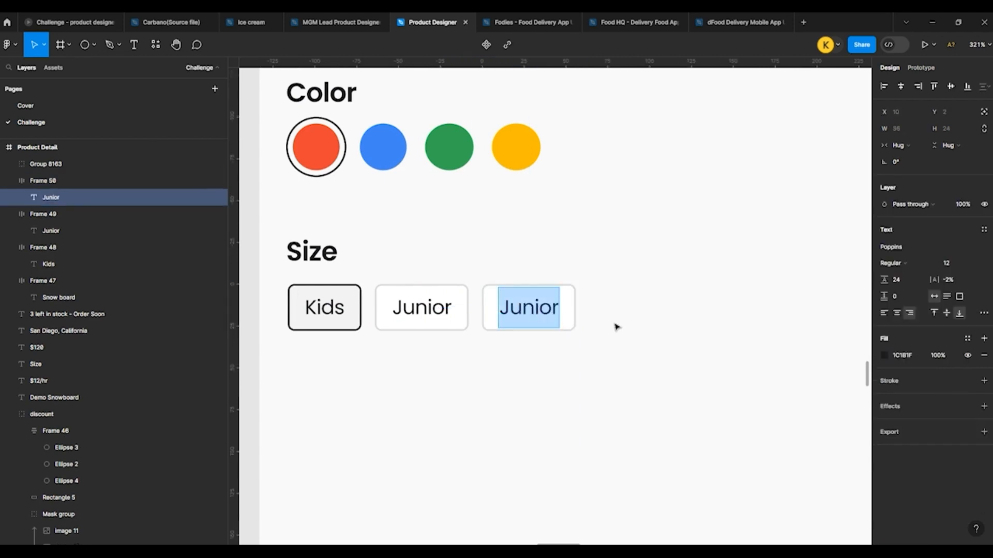
type("S")
left_click(647, 330)
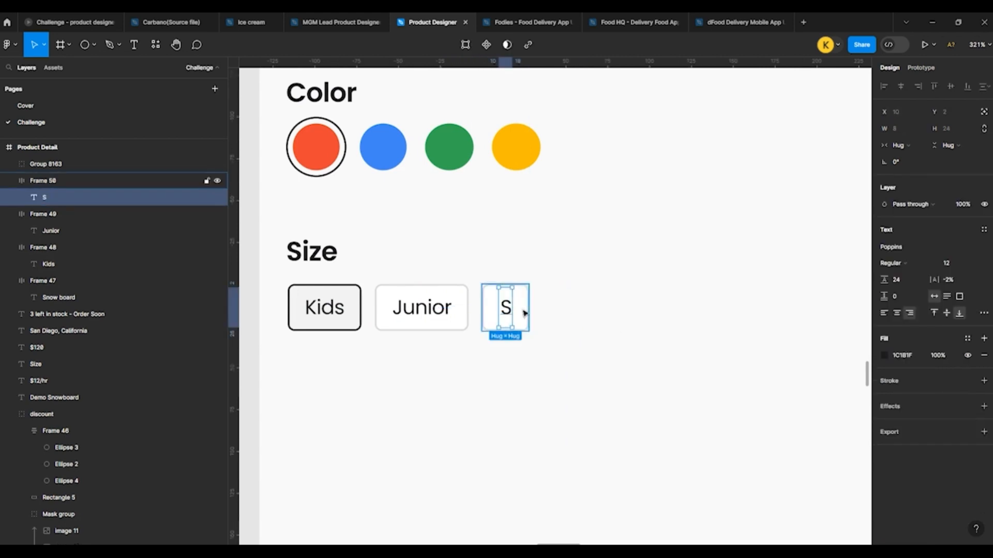
left_click(549, 317)
Step: Set the S tag's horizontal padding to 23
left_click(520, 310)
left_click(904, 276)
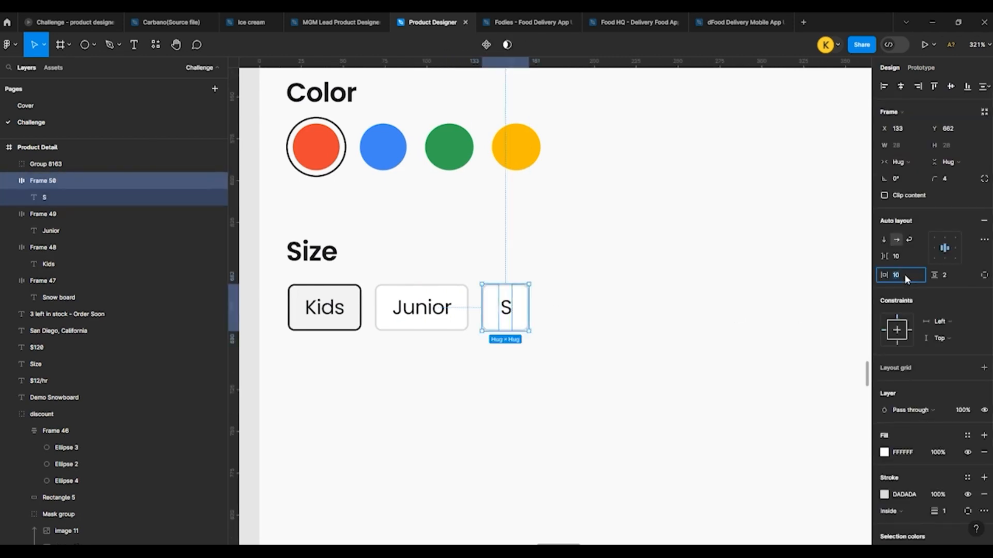
type("20")
key("Return")
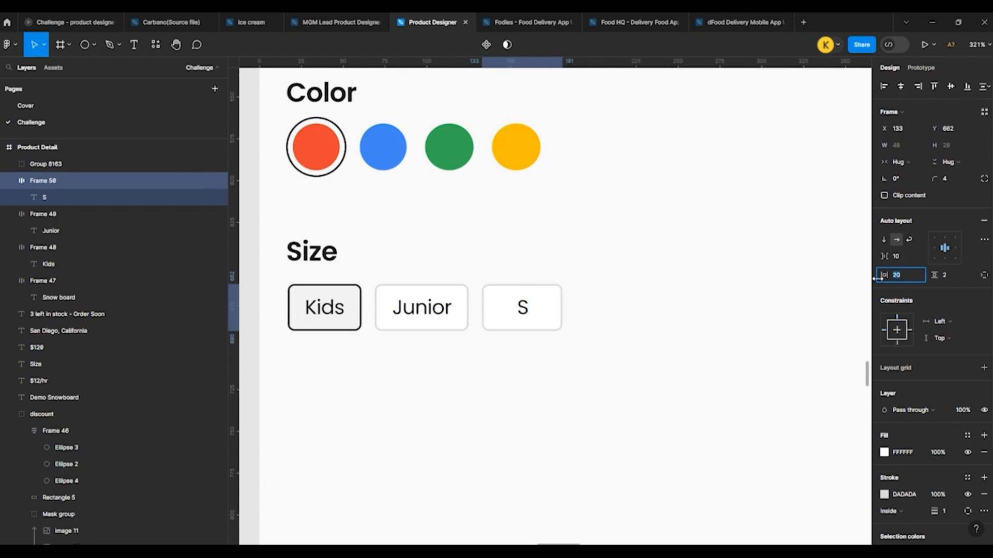
key("Up")
key("Up")
key("Up")
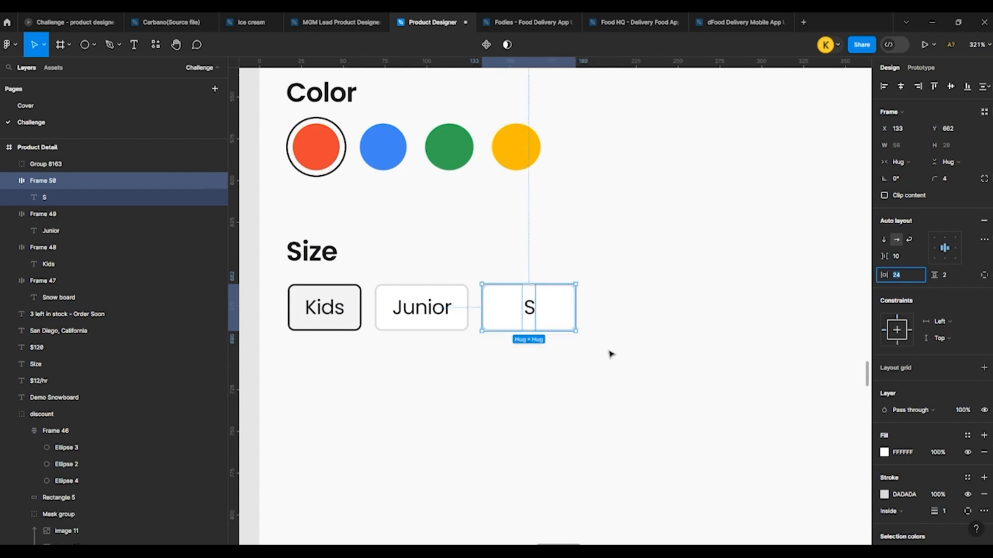
left_click(578, 336)
Step: Duplicate the S tag beside the original at X 195 and change the copy's label to M
left_click(525, 305)
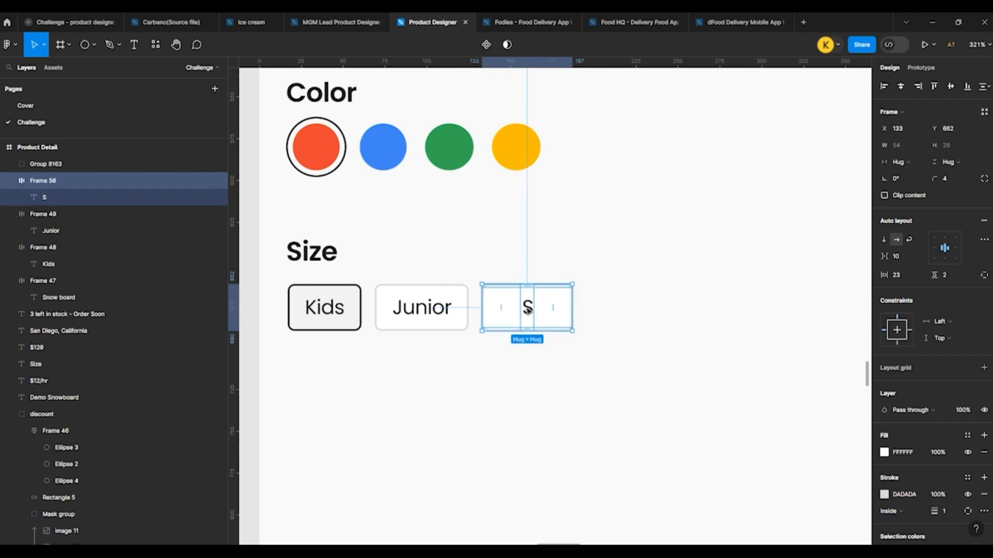
left_click_drag(526, 307, 632, 308)
double_click(632, 308)
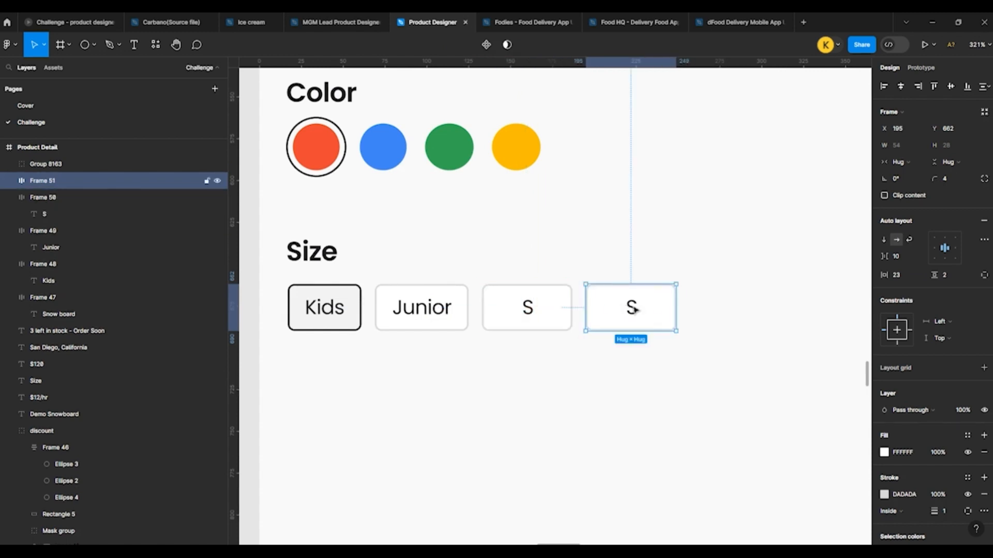
double_click(634, 308)
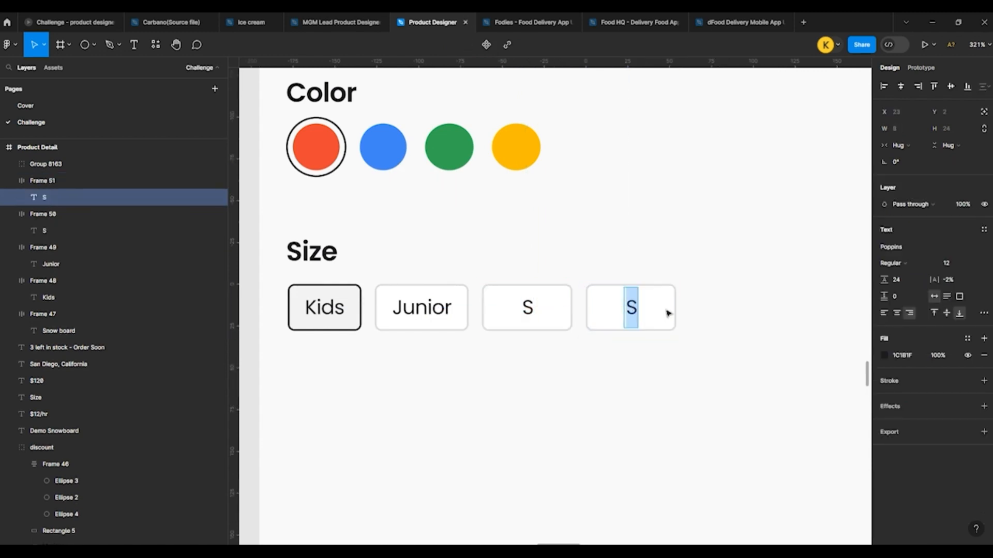
type("M")
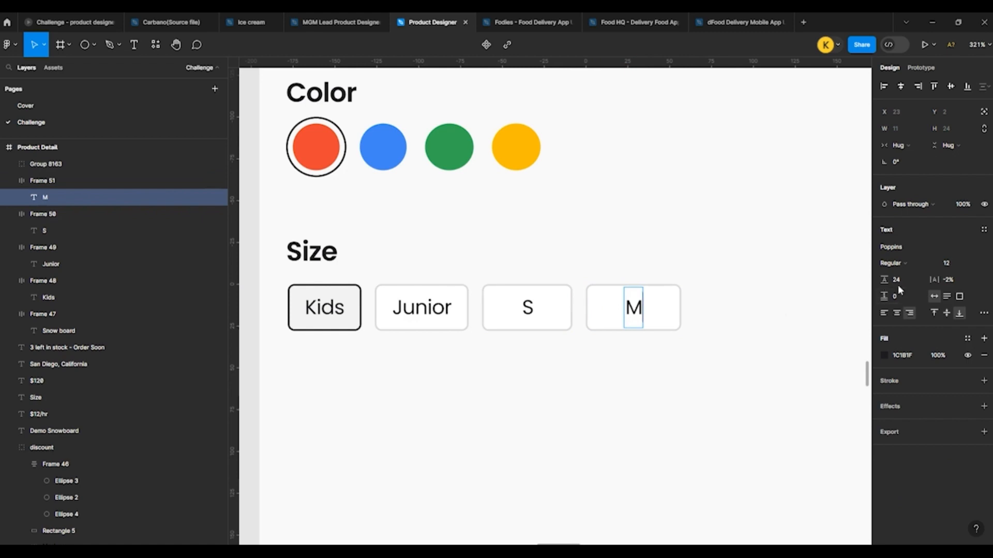
left_click(742, 298)
left_click(754, 317)
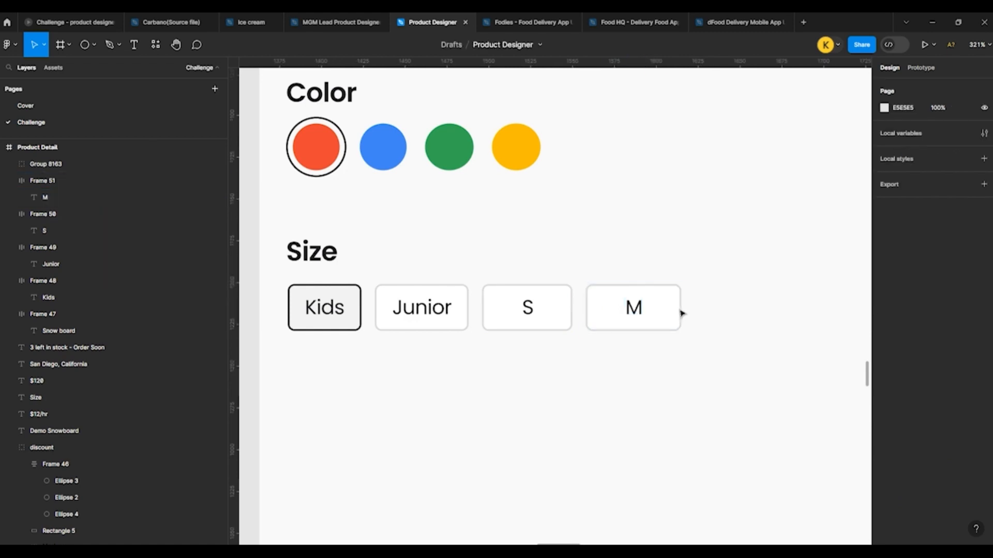
Step: Set the M tag's horizontal padding to 22
left_click(668, 312)
left_click(904, 273)
key("Down")
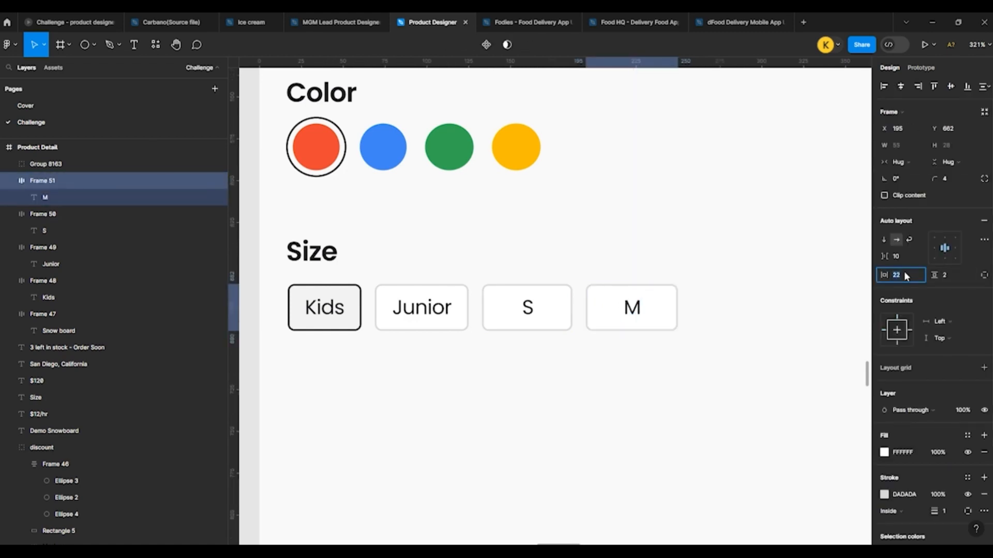
Step: Duplicate the M tag at X 258 as an L tag with slightly wider horizontal padding
left_click_drag(643, 309, 741, 311, "alt")
double_click(741, 310)
double_click(739, 309)
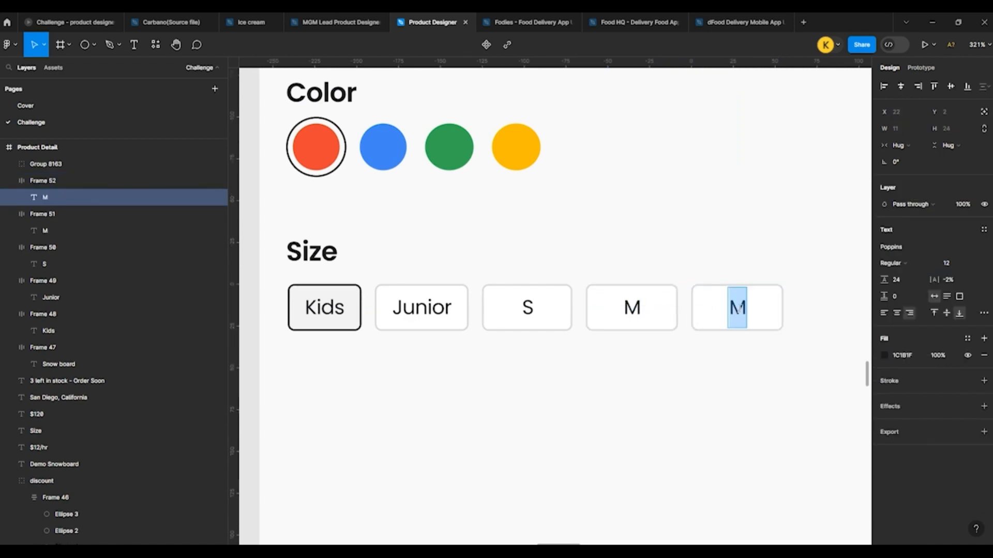
type("L")
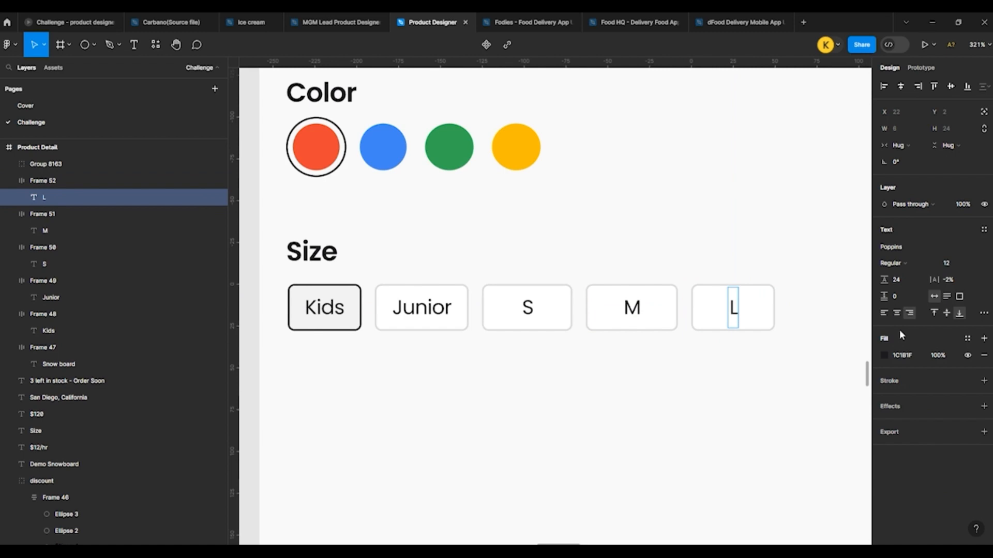
left_click(756, 227)
left_click(757, 227)
left_click(750, 302)
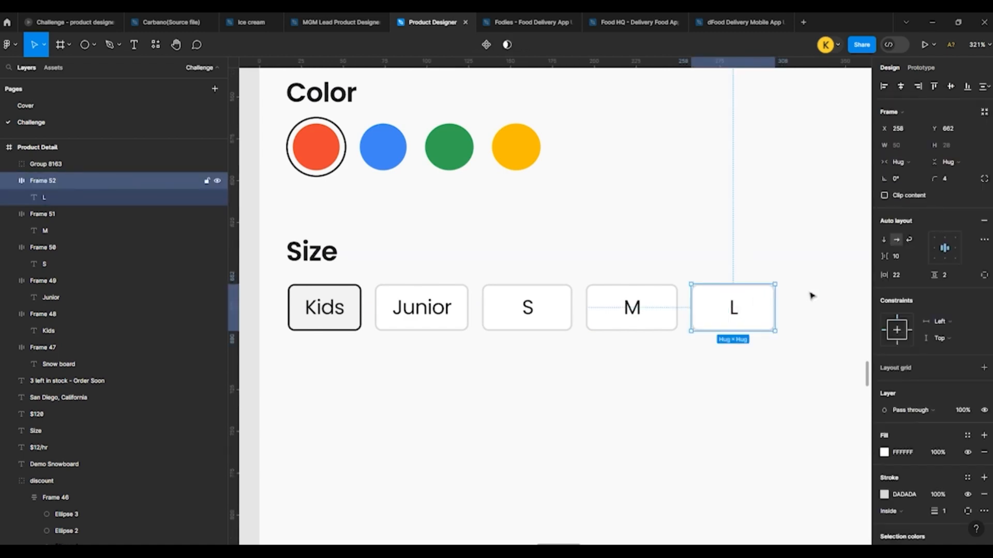
left_click(642, 262)
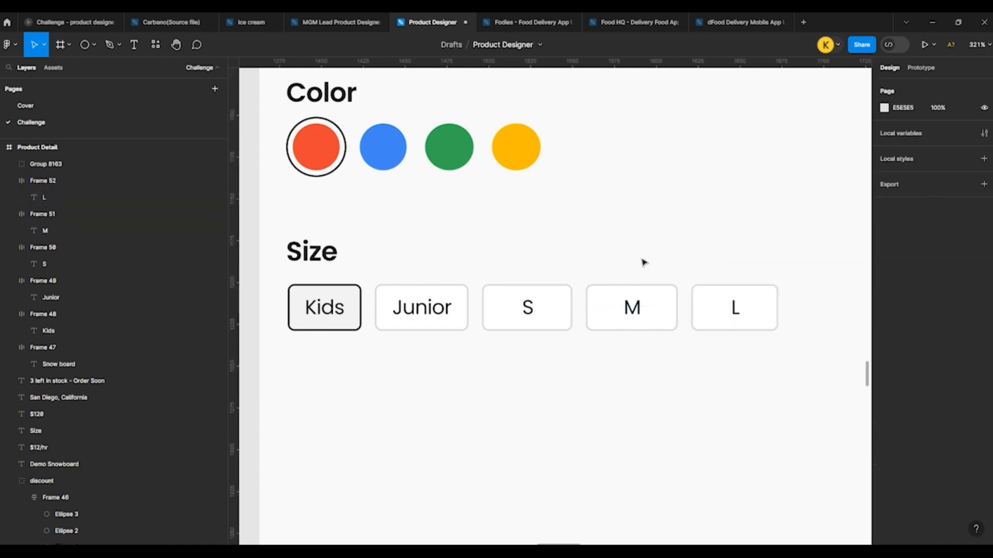
Step: Copy the Quantity field from the reference components into the Product Detail screen, below the size tags at X 16, Y 722
scroll(582, 272, "down", 5)
scroll(550, 281, "up", 5)
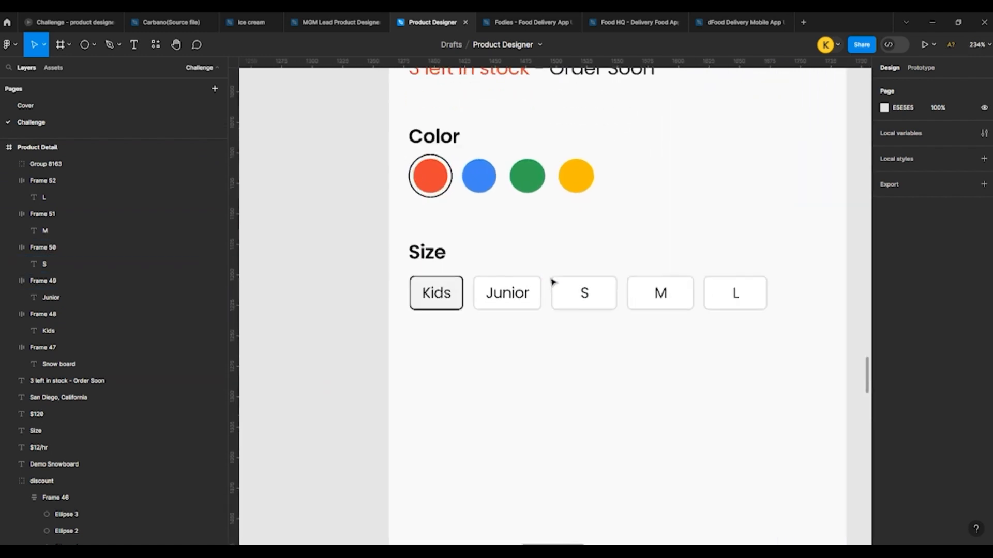
scroll(469, 253, "down", 3)
scroll(450, 325, "down", 4)
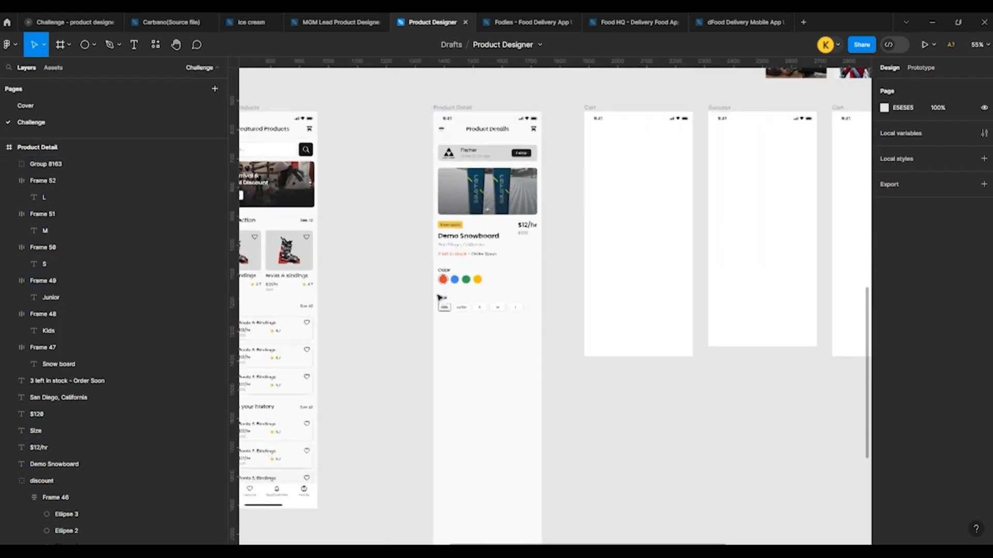
scroll(410, 270, "up", 4)
scroll(410, 270, "up", 4)
scroll(399, 235, "down", 3)
scroll(399, 237, "down", 2)
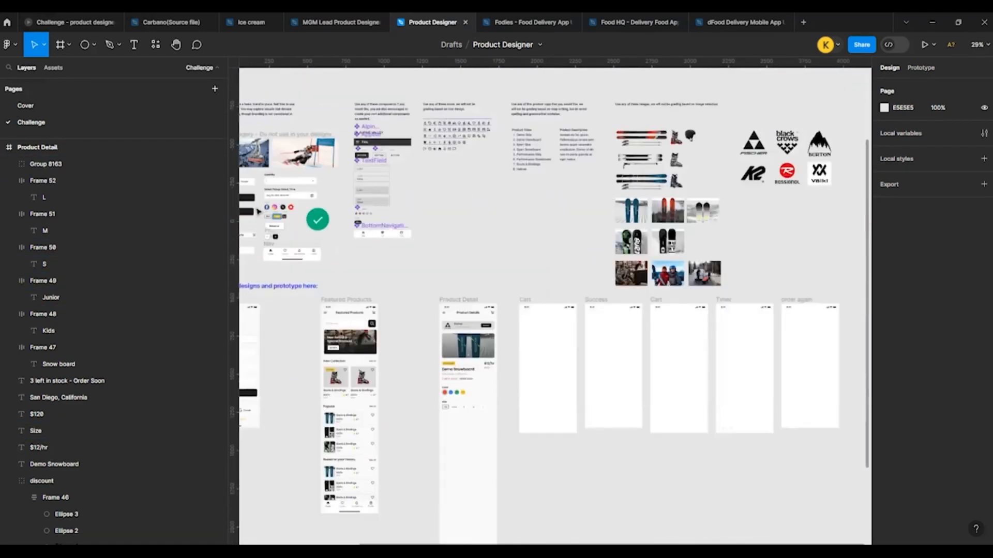
scroll(250, 190, "up", 3)
left_click(282, 161)
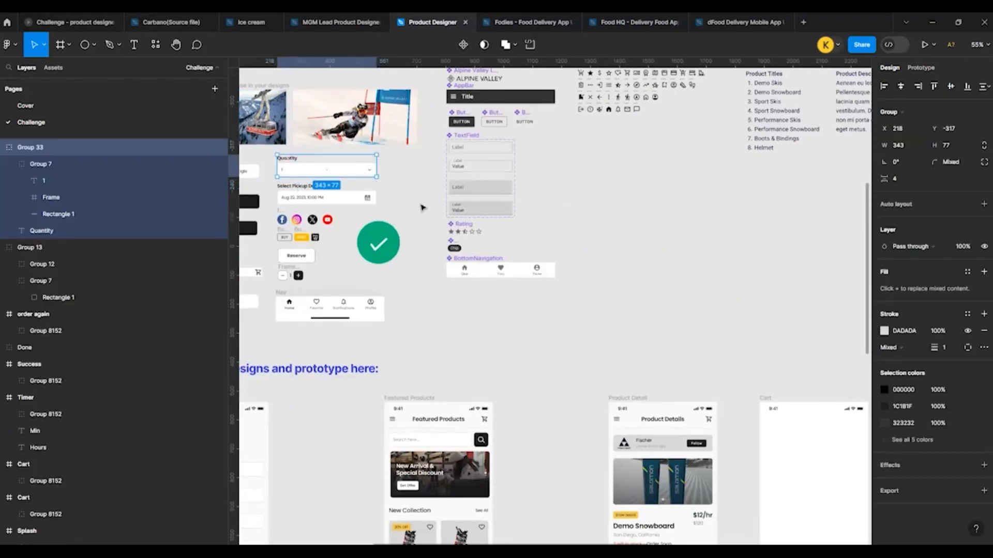
scroll(421, 207, "down", 3)
scroll(505, 350, "up", 8)
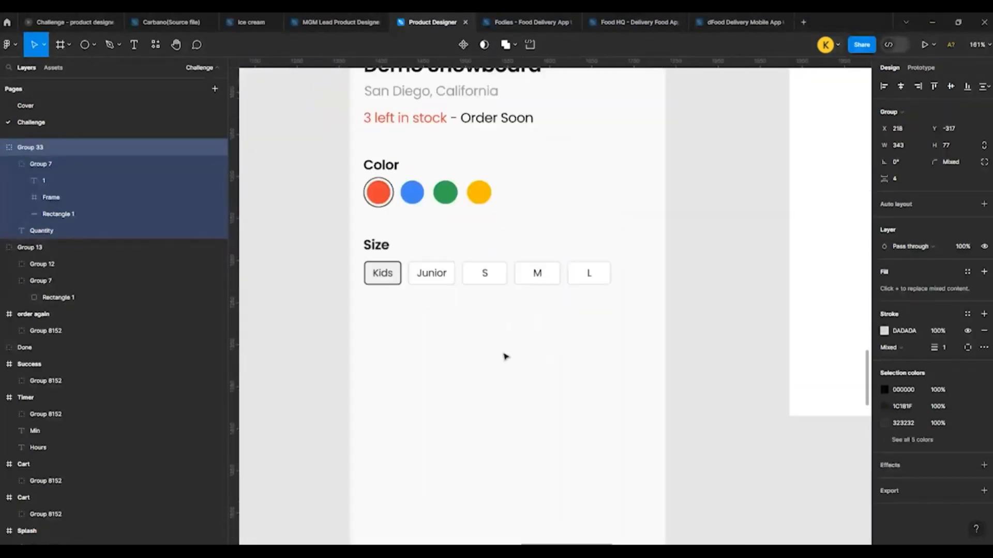
left_click(459, 339)
left_click_drag(456, 336, 454, 370)
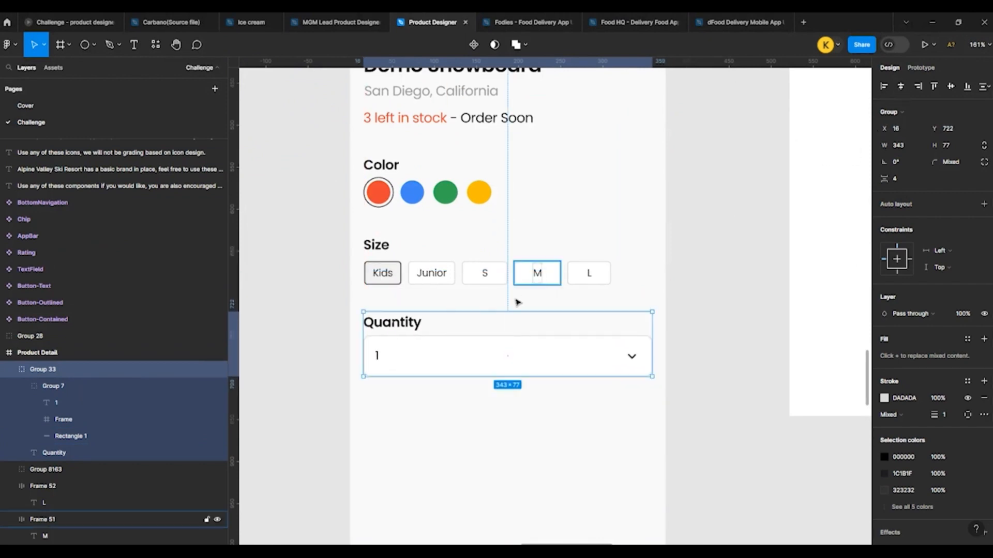
Step: Copy the Select Pickup Date & Time field from the reference components into Product Detail, below the Quantity field at X 17, Y 818
scroll(517, 302, "down", 5)
scroll(495, 338, "down", 4)
scroll(448, 266, "up", 4)
scroll(362, 398, "up", 5)
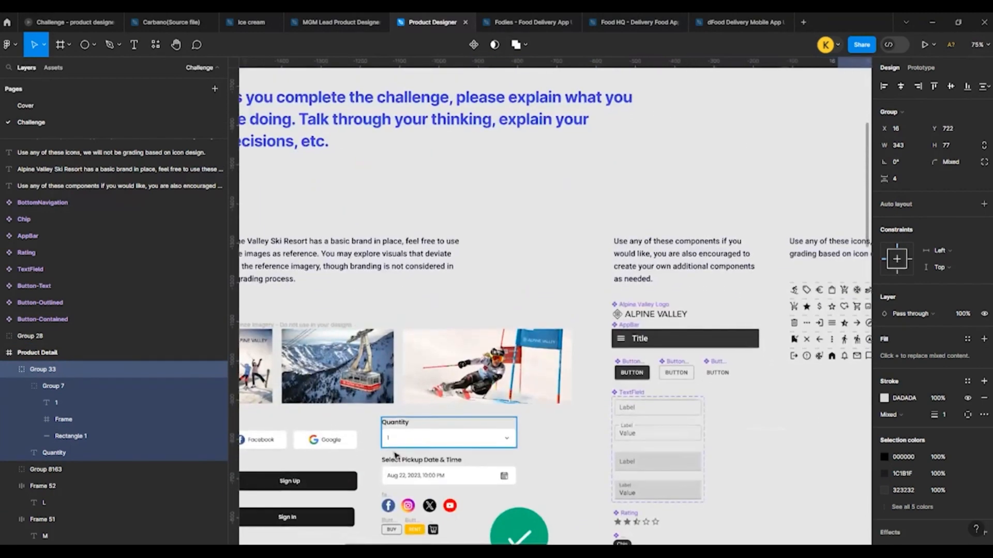
left_click(405, 467)
scroll(413, 413, "down", 6)
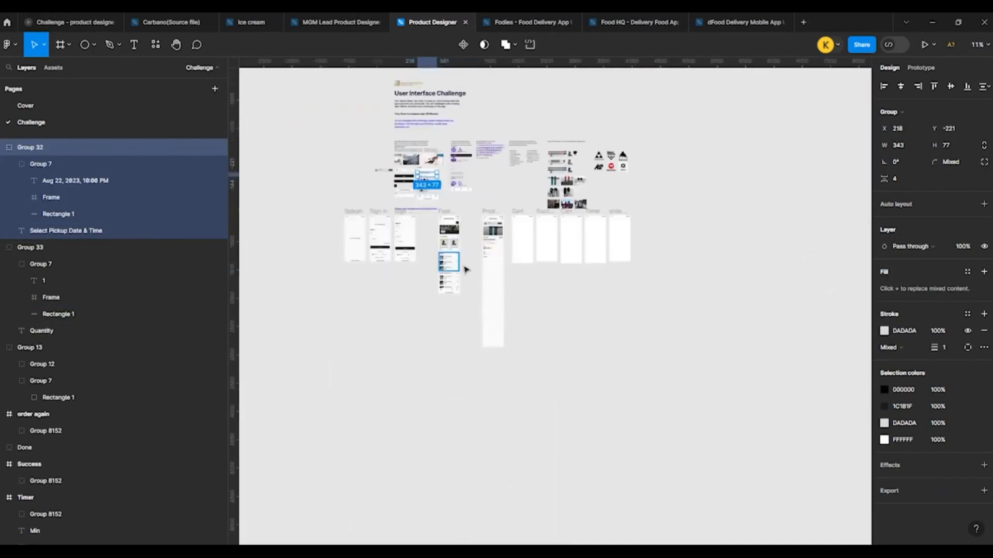
scroll(491, 241, "up", 3)
scroll(481, 266, "up", 6)
left_click(505, 223)
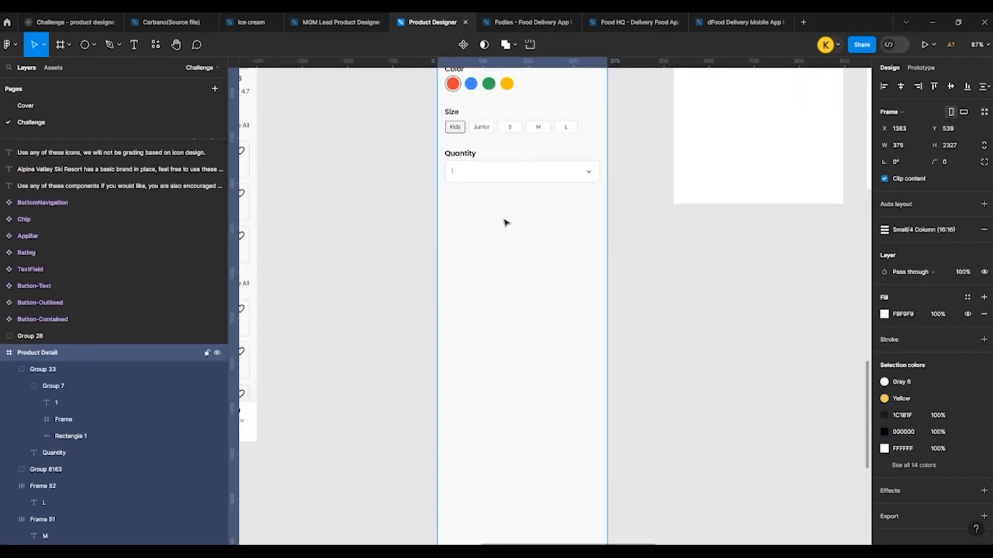
key("ctrl+v")
left_click_drag(479, 283, 483, 178)
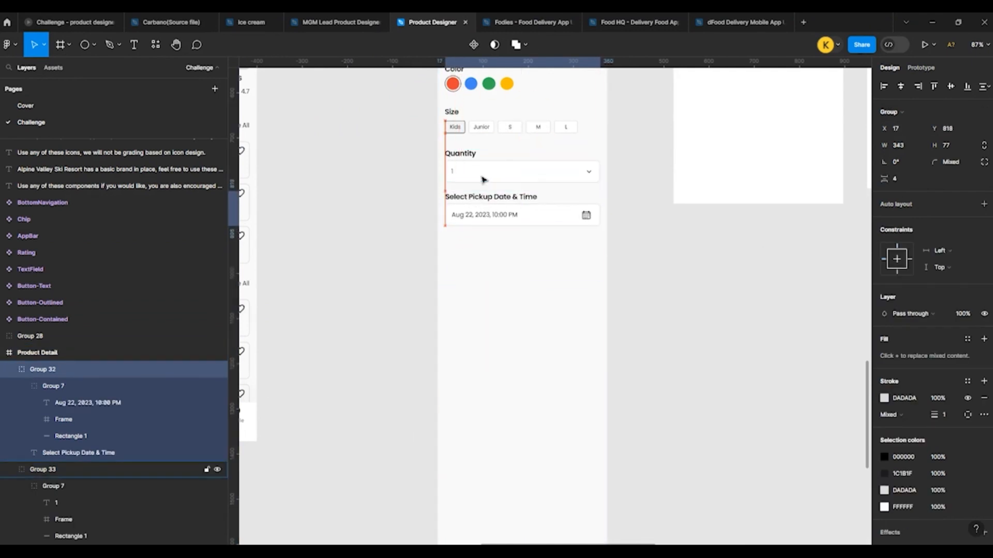
Step: Nudge the Select Pickup Date & Time field down to widen its gap from the Quantity field slightly
key("Up")
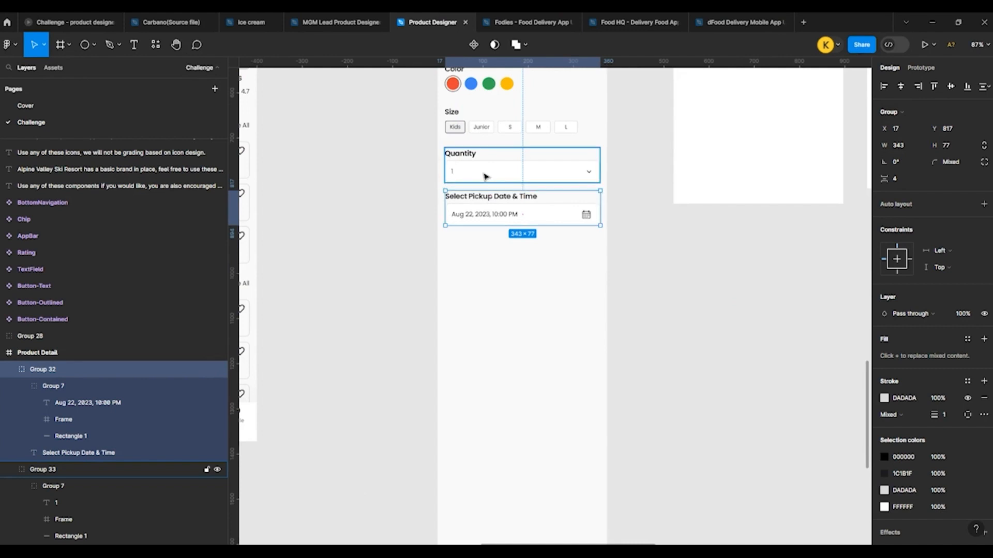
key("Down")
key("Down")
key("Down")
key("Down")
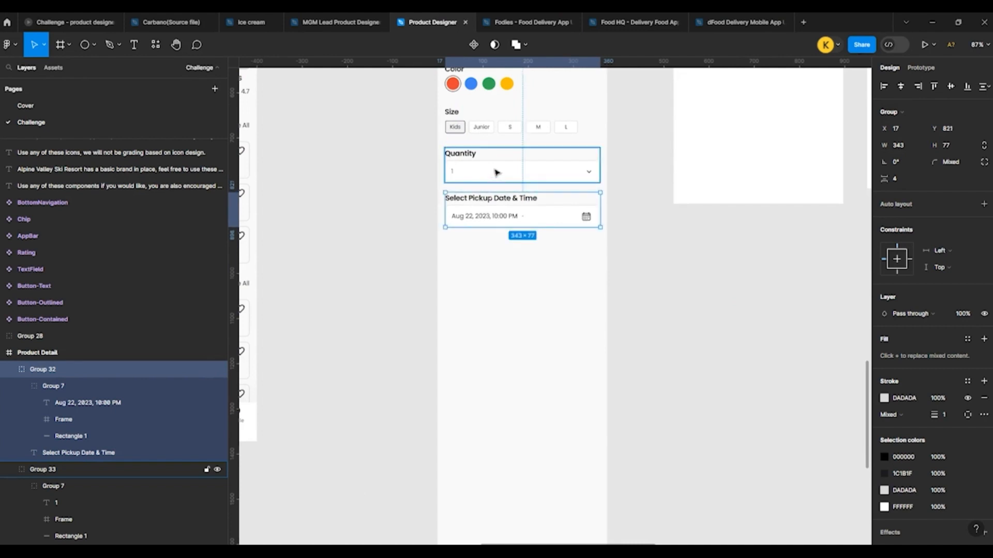
key("Down")
left_click(422, 200)
Step: Draw a horizontal line 343 wide below the Select Pickup Date & Time field at X 16, Y 979
scroll(414, 205, "up", 2)
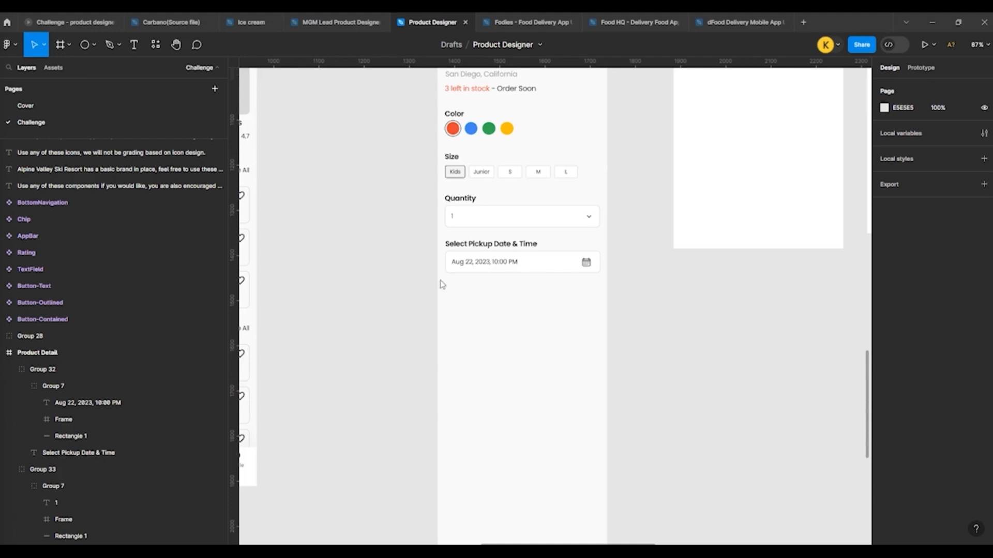
scroll(543, 312, "up", 4)
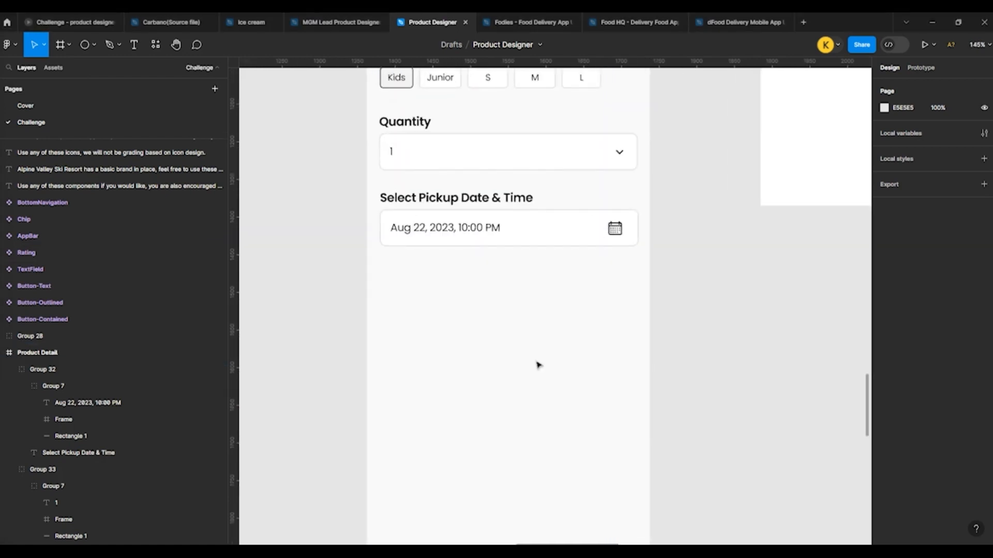
left_click(86, 52)
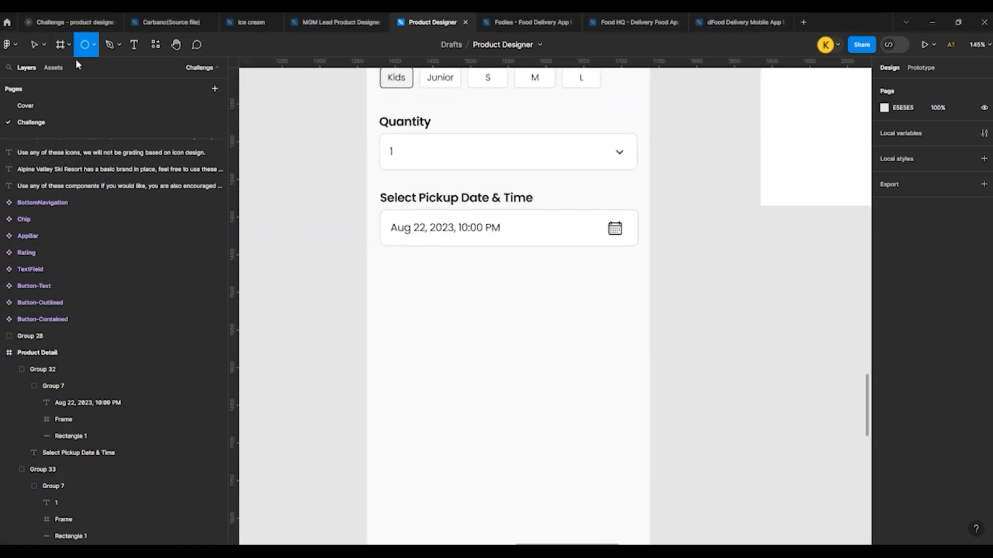
left_click(94, 45)
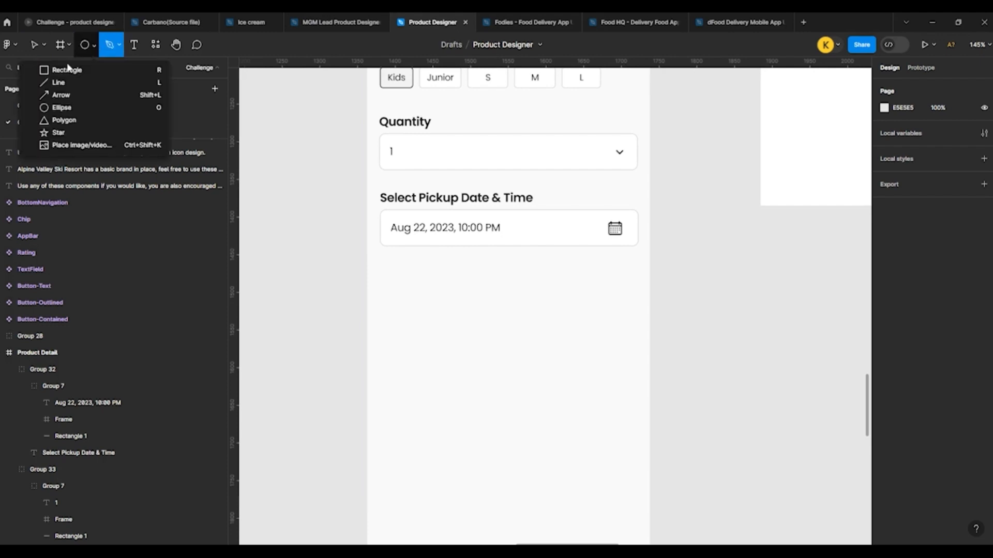
left_click(58, 82)
left_click_drag(380, 306, 639, 333)
left_click(499, 272)
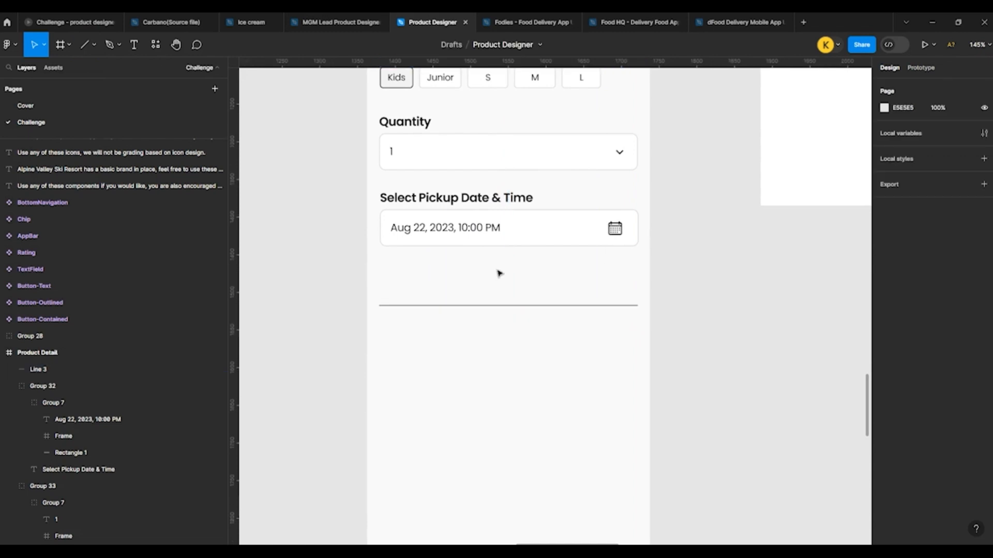
Step: Duplicate the horizontal line in place and halve the copy's width to 171.5
scroll(498, 295, "up", 3)
left_click(498, 313)
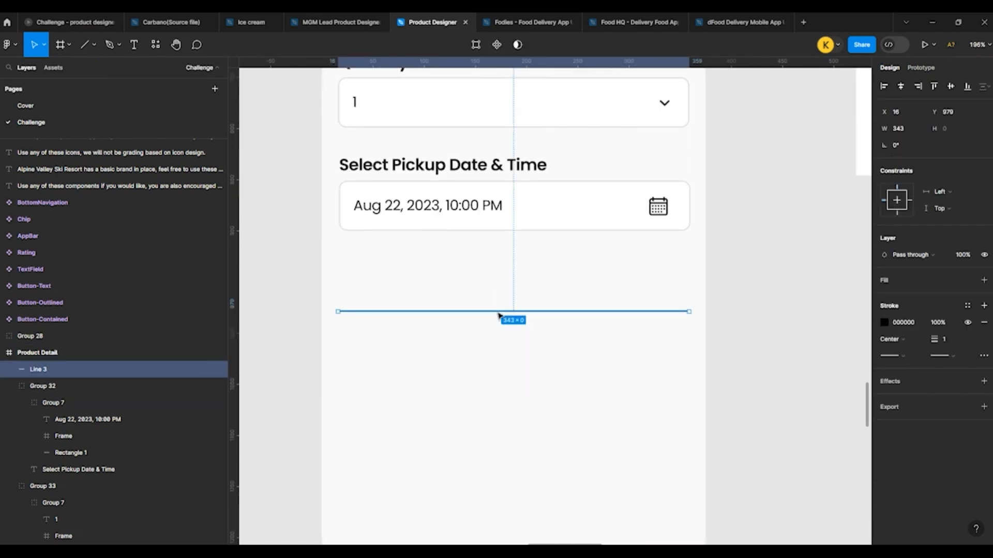
key("ctrl+d")
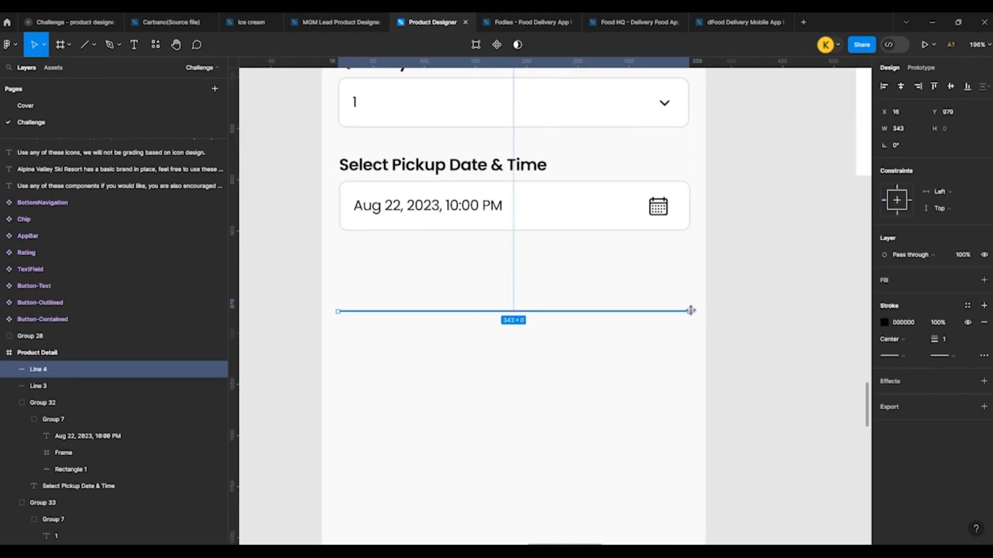
type("/2")
key("Return")
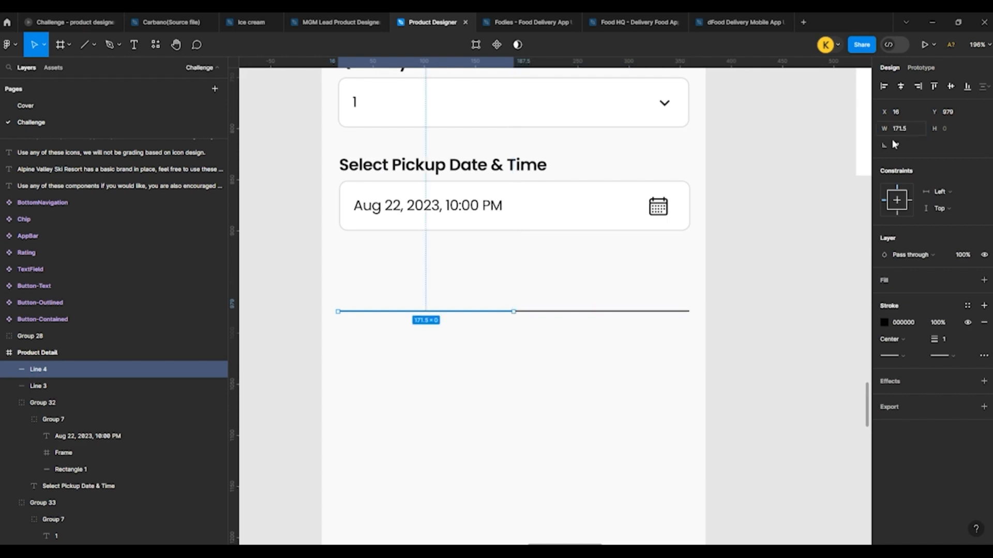
Step: Change the full-width line's stroke color to light gray E6E6E6
left_click(656, 312)
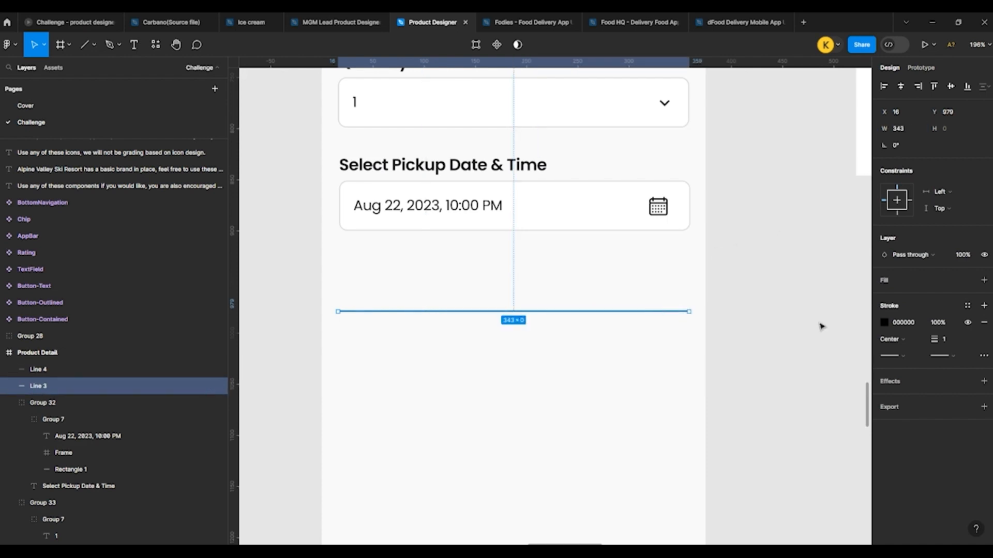
left_click(883, 323)
left_click_drag(774, 326, 744, 293)
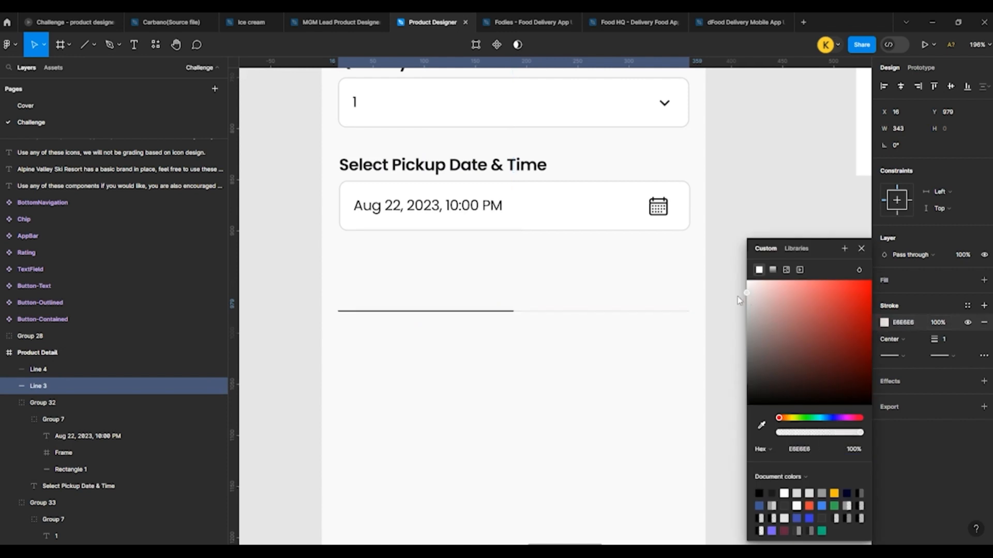
left_click(706, 172)
Step: Copy the Demo Snowboard title to just above the divider line and change its text to "Pick up"
scroll(460, 252, "down", 3)
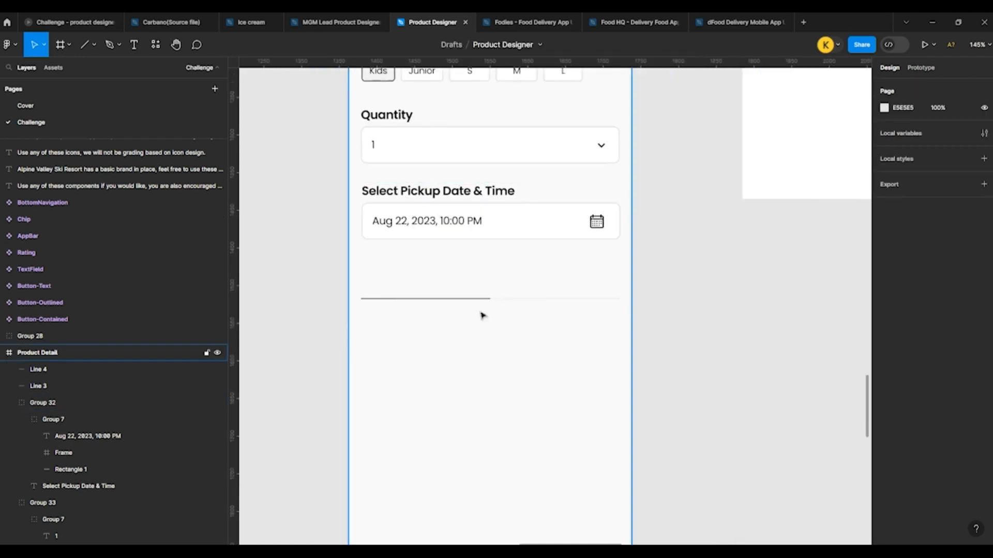
scroll(480, 314, "down", 5)
scroll(450, 164, "up", 1)
left_click(464, 149)
left_click_drag(464, 149, 467, 333)
scroll(467, 331, "up", 4)
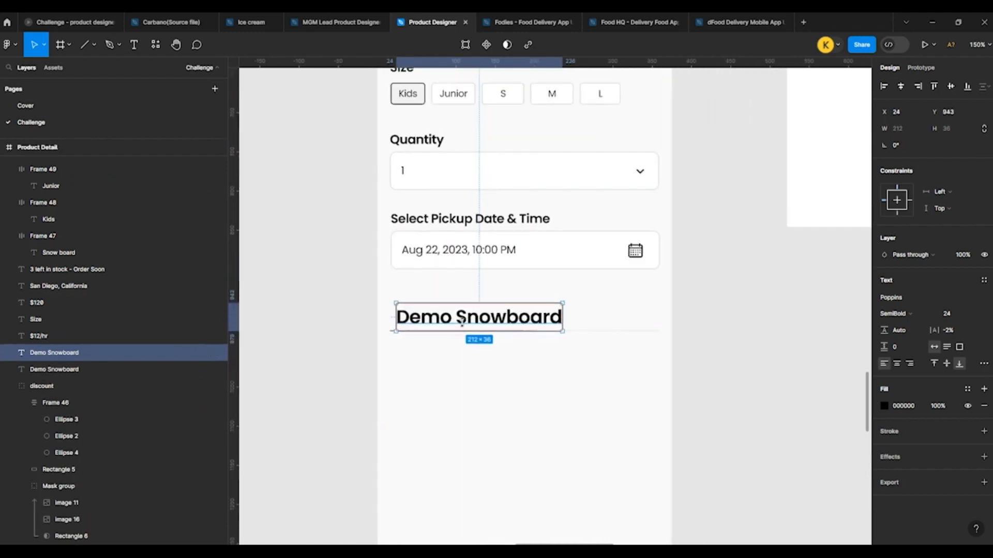
double_click(470, 317)
type("Pic")
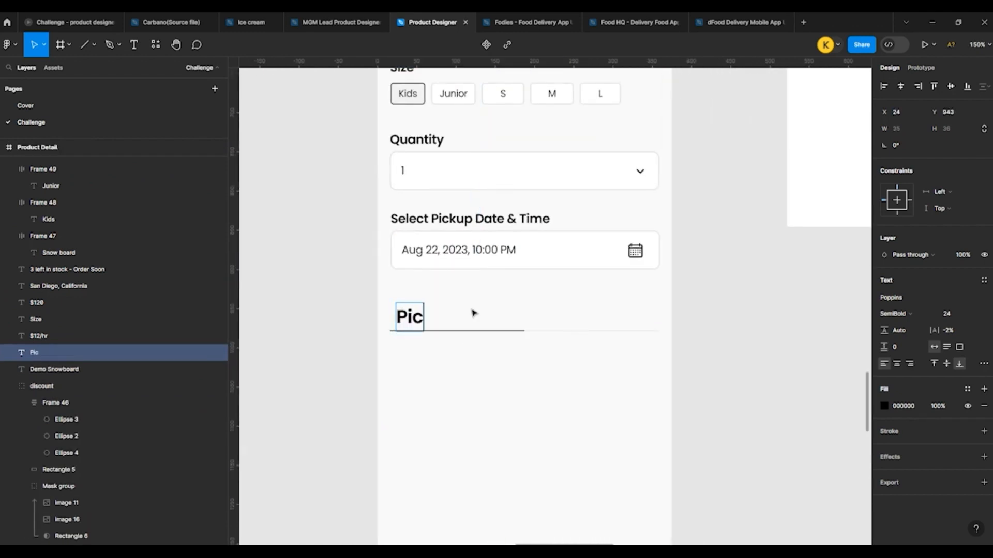
type("k up")
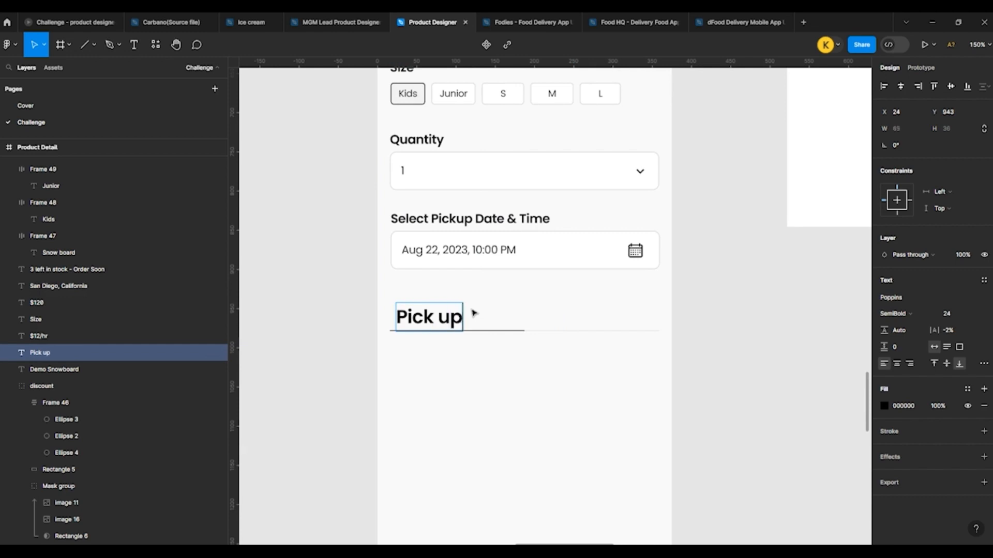
Step: Set the Pick up label's font size to 18
key("Escape")
left_click(948, 314)
type("22")
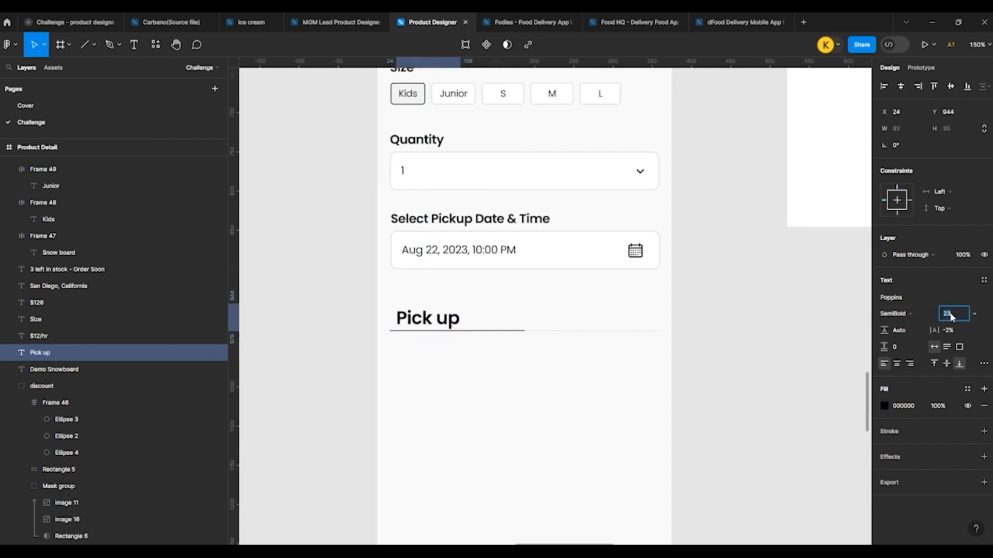
key("Return")
type("18")
key("Return")
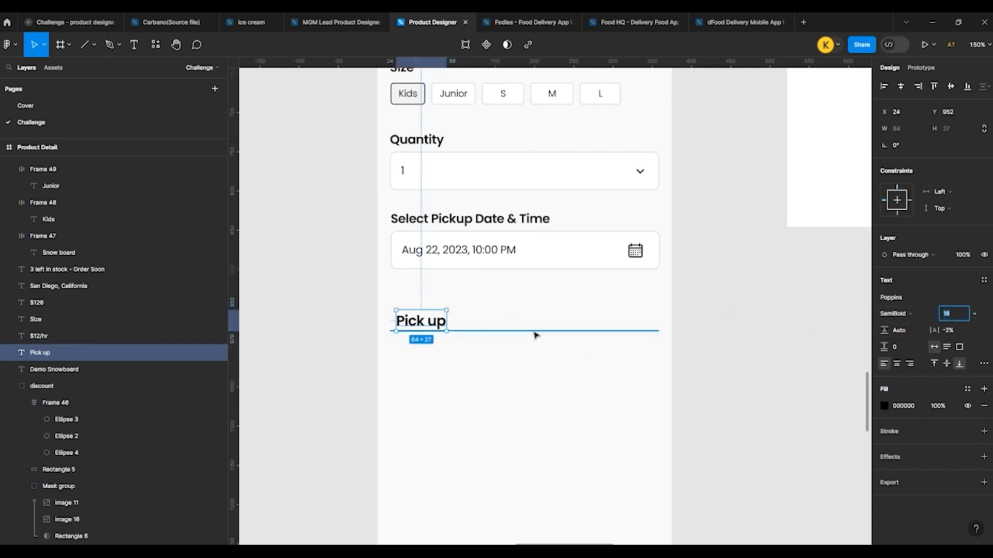
Step: Position the Pick up label over the dark half-width line at X 70, Y 944 and set its weight to Medium
left_click_drag(435, 326, 464, 320)
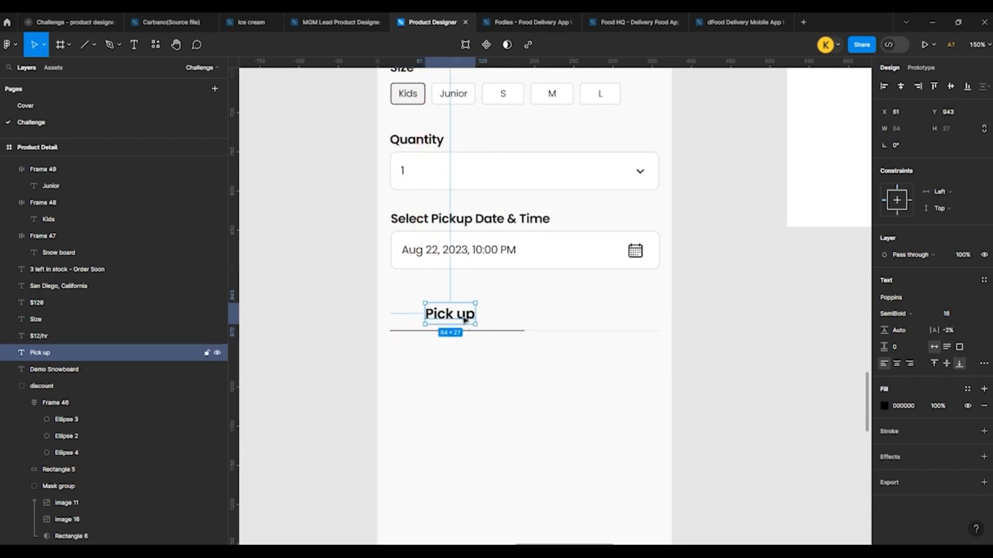
left_click(487, 332, "shift")
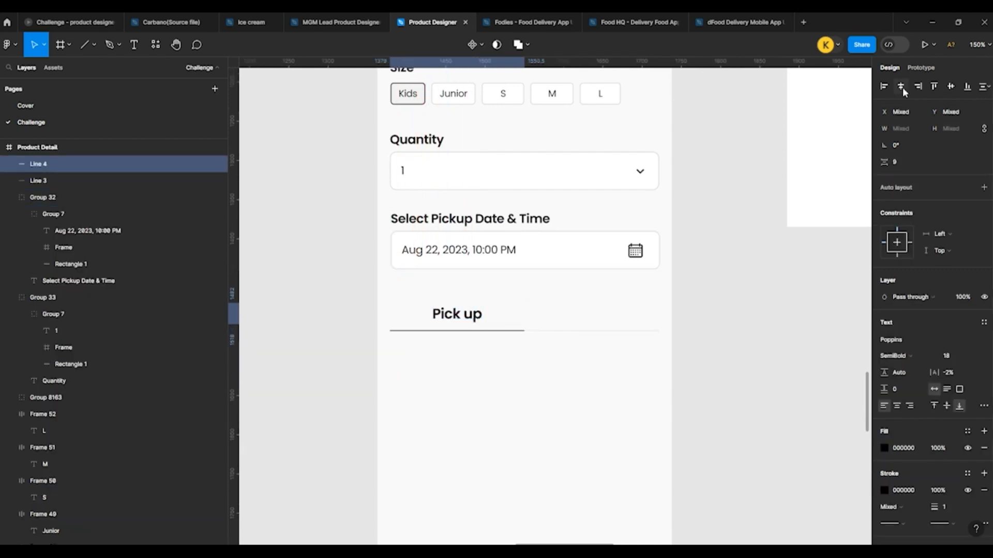
left_click(577, 377)
scroll(489, 359, "up", 2)
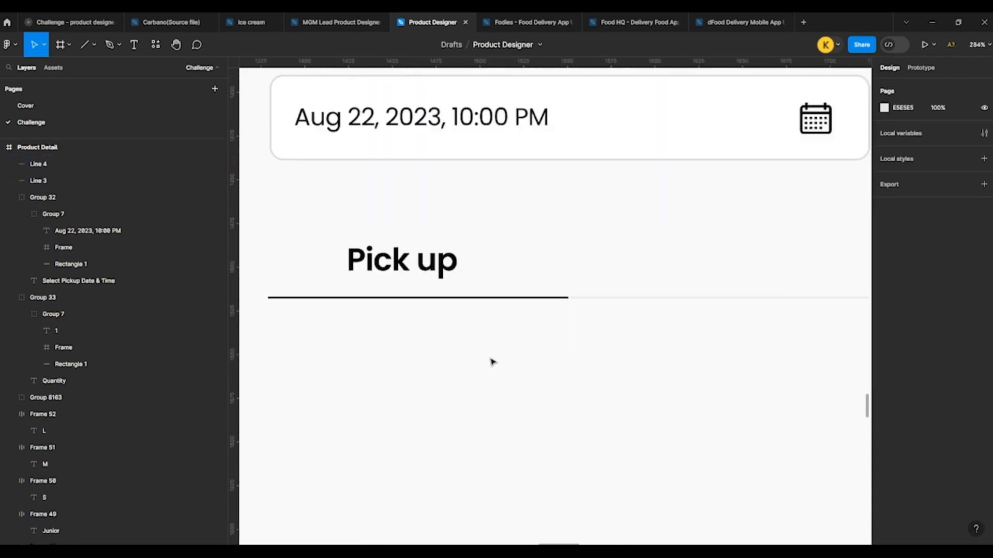
mouse_move(414, 269)
left_mouse_down()
mouse_move(430, 272)
mouse_move(422, 267)
left_mouse_up()
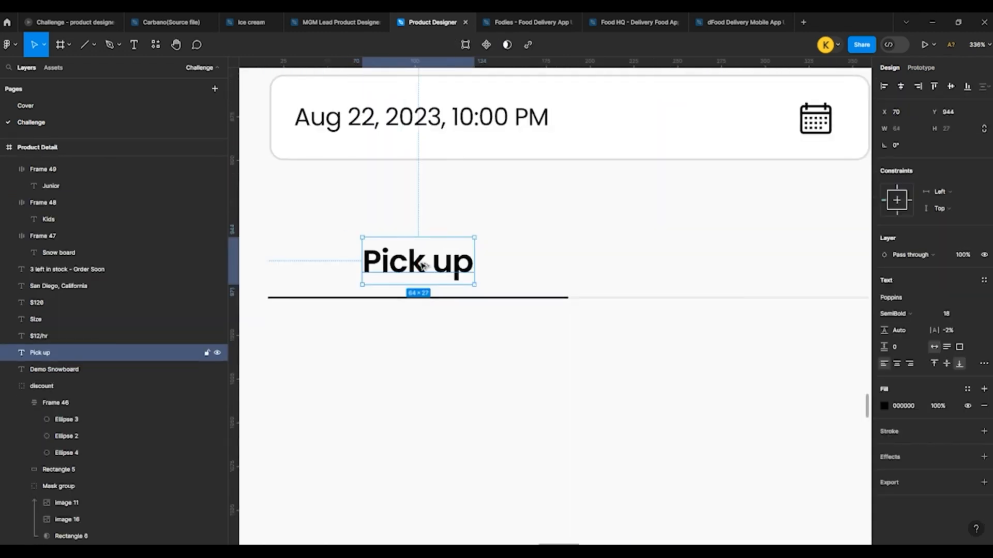
left_click(908, 313)
left_click(899, 302)
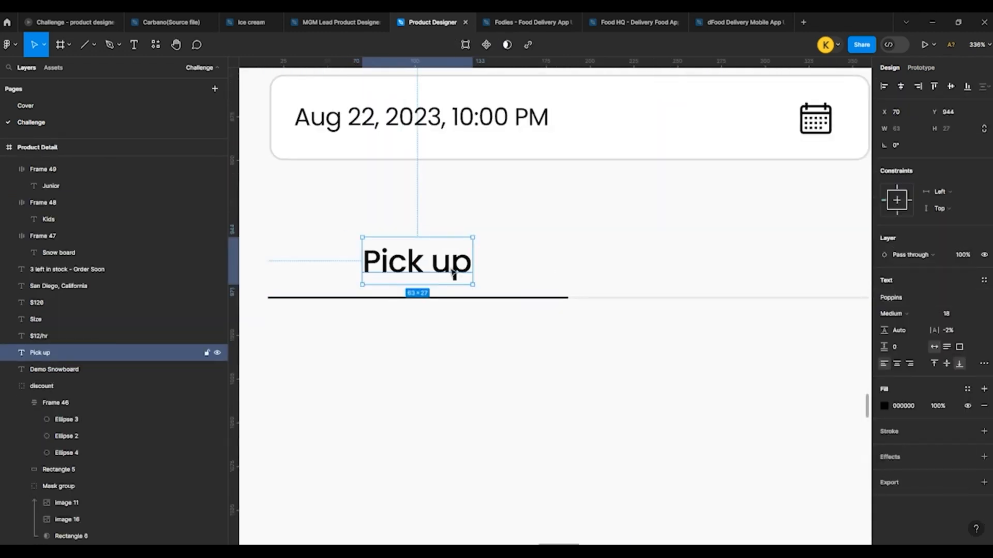
Step: Duplicate the Pick up label over the light half of the divider at X 260 and change its text to "Delivery"
left_click_drag(453, 274, 778, 275)
double_click(764, 271)
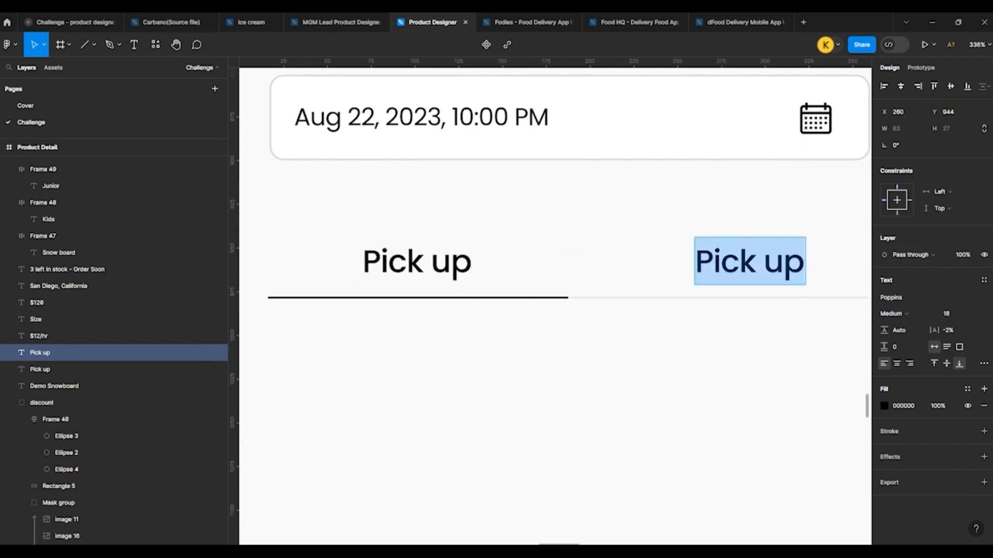
type("Delivery")
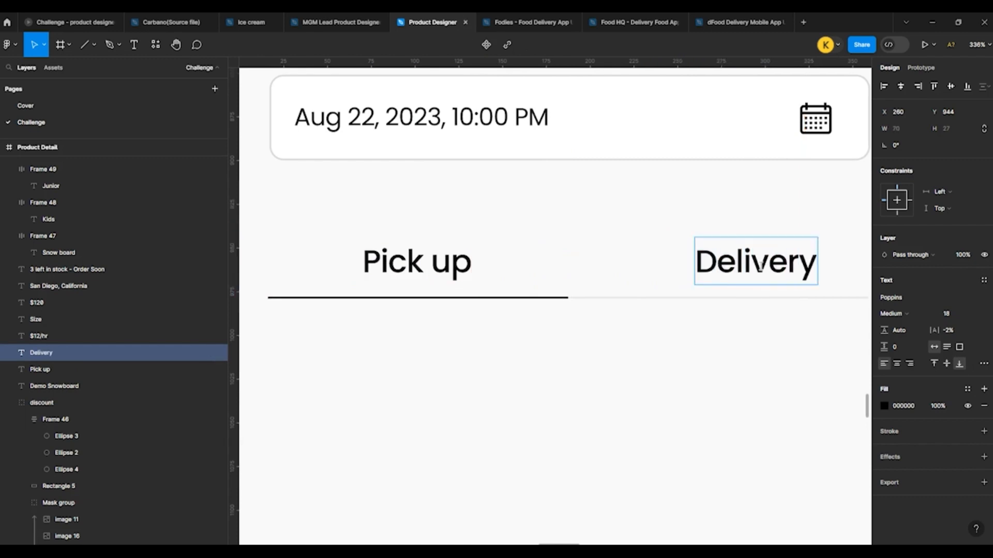
key("Escape")
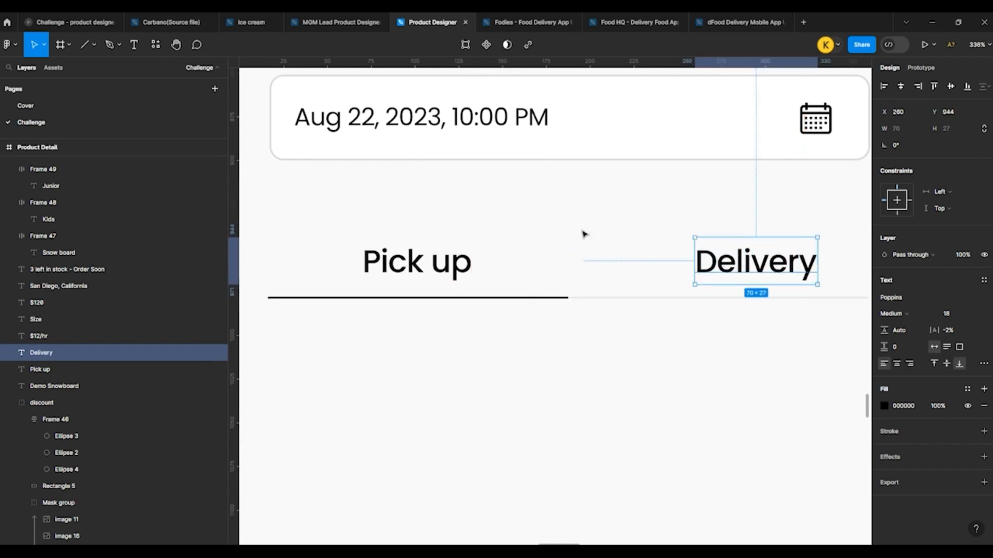
Step: Style the Delivery label as inactive with Regular weight and the gray fill 979797
left_click(898, 313)
left_click(902, 299)
scroll(543, 290, "down", 5)
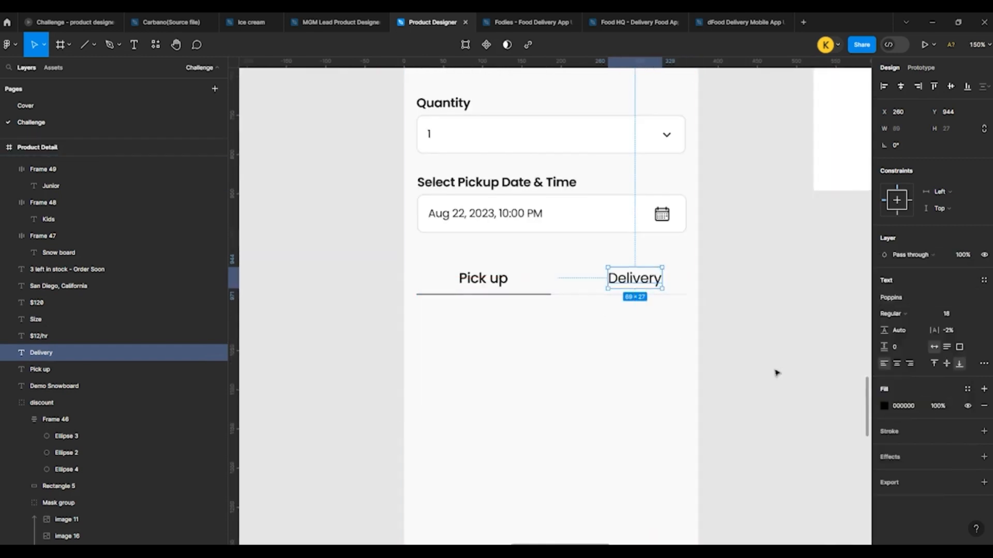
left_click(884, 406)
left_click(822, 493)
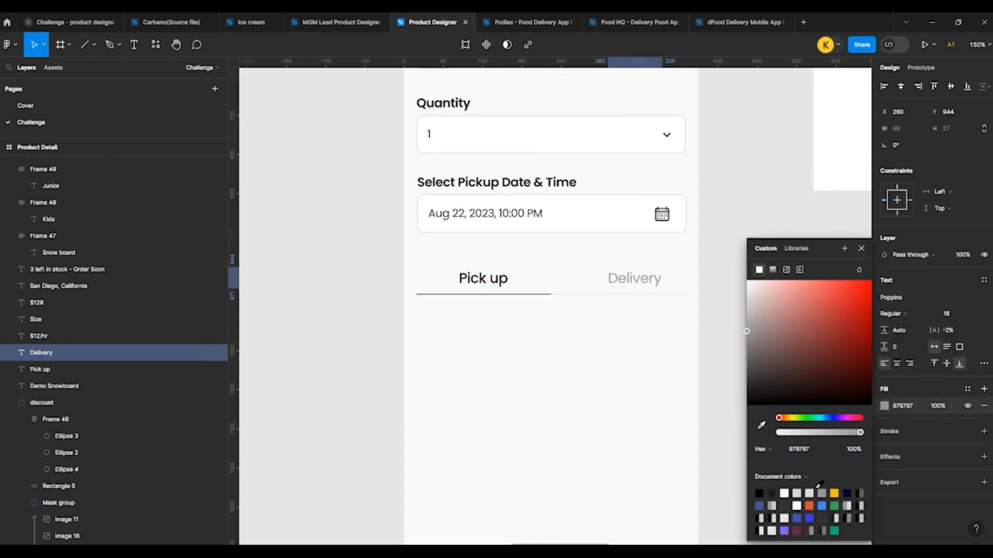
left_click(665, 321)
Step: Shift the Delivery label slightly to the left to center it over the light part of the divider
scroll(621, 290, "up", 3)
left_click(596, 276)
left_click_drag(596, 275, 585, 275)
left_click(723, 297)
scroll(414, 289, "down", 2)
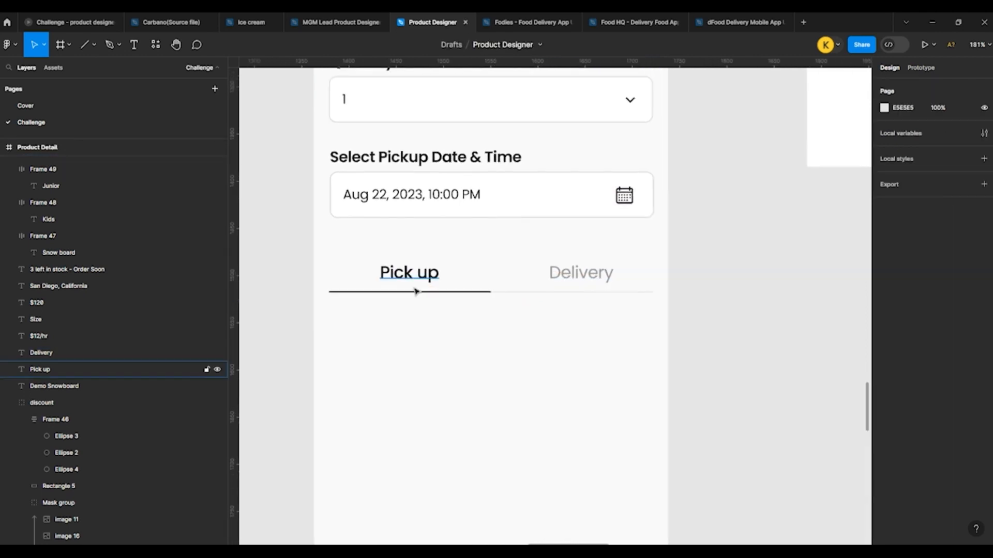
scroll(375, 298, "down", 3)
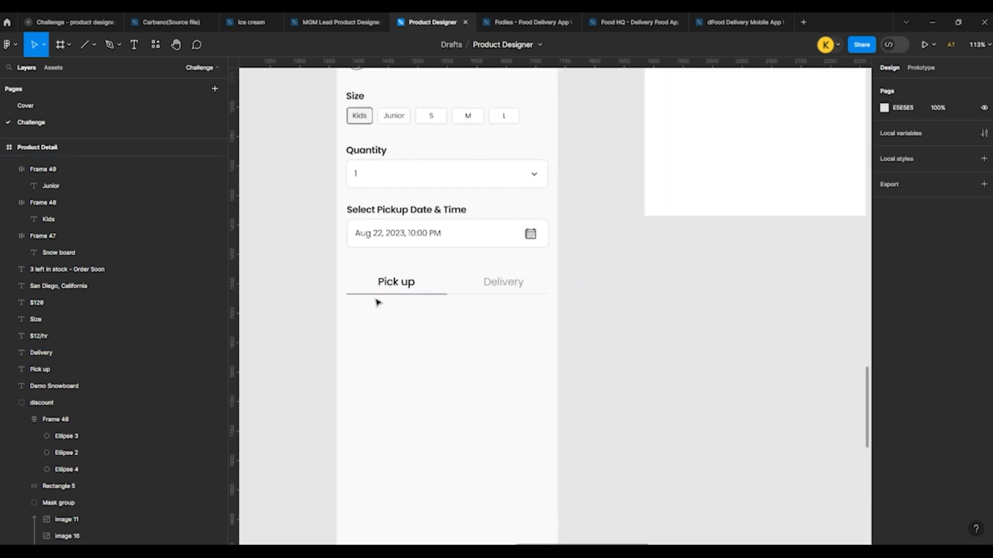
Step: Move the Select Pickup Date & Time field below the Pick up and Delivery tabs
scroll(341, 275, "up", 2)
left_click_drag(366, 259, 365, 362)
left_click(350, 304)
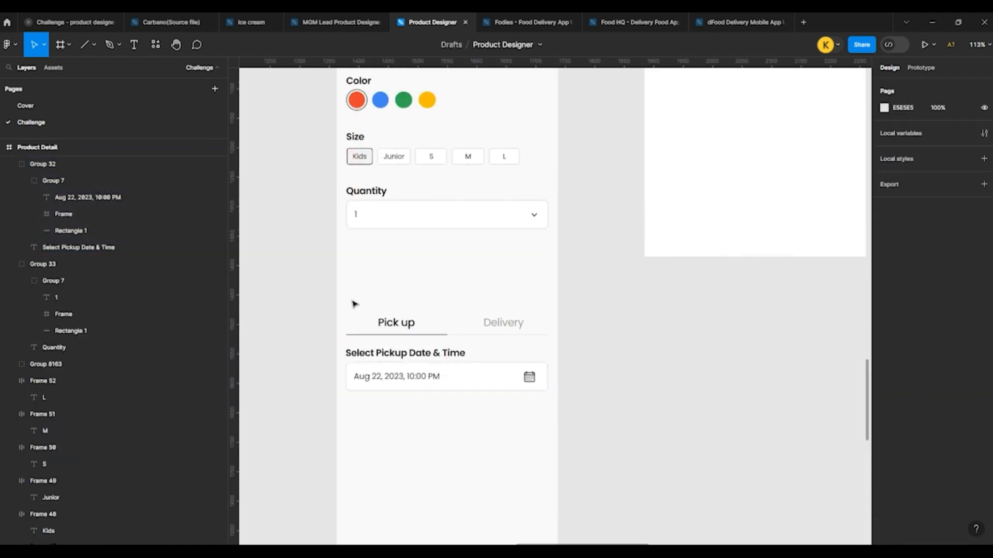
Step: Move the tabs, divider lines and pickup date field up together to sit just below the Quantity field
left_click_drag(343, 296, 560, 441)
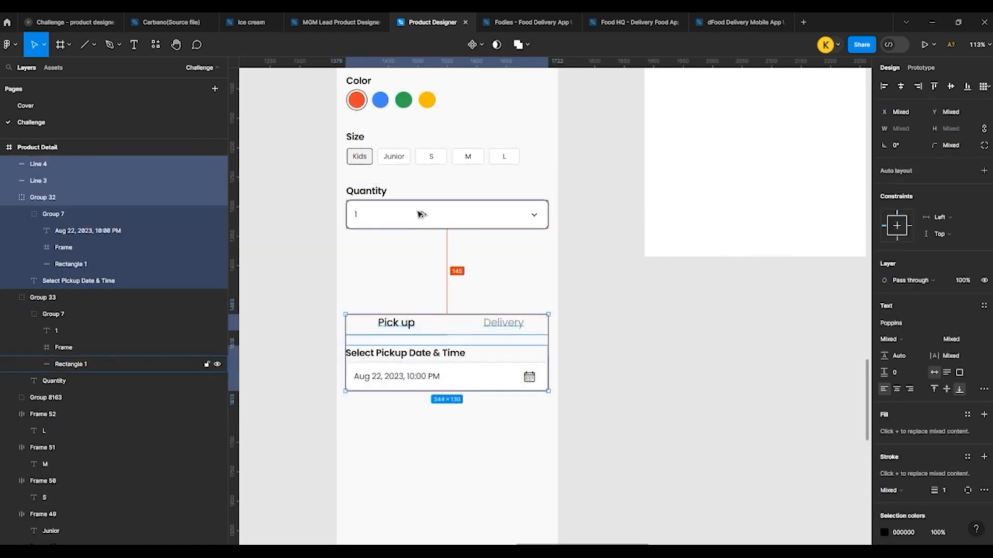
key("shift+Up")
key("shift+Up")
key("shift+Up")
key("shift+Up")
key("shift+Up")
key("shift+Up")
key("shift+Up")
key("shift+Up")
key("shift+Up")
key("shift+Up")
key("shift+Up")
key("shift+Up")
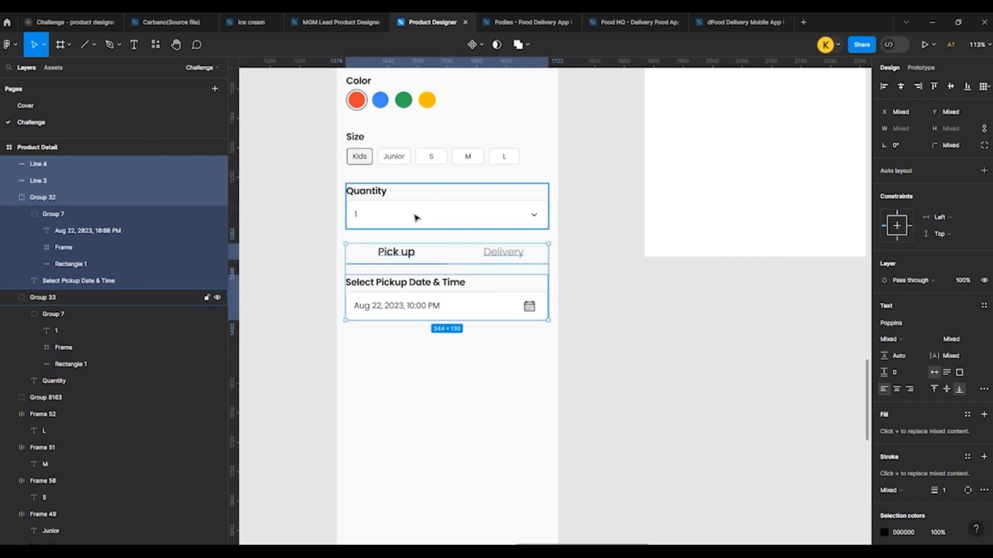
key("shift+Down")
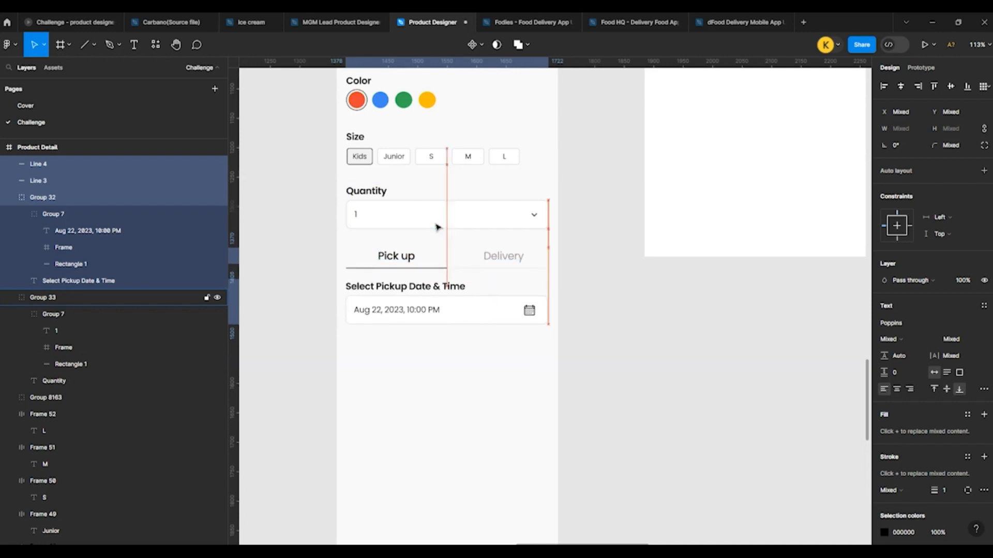
left_click(586, 268)
Step: Nudge the Select Pickup Date & Time field down 7 px to widen its gap from the tab divider
left_click(412, 294)
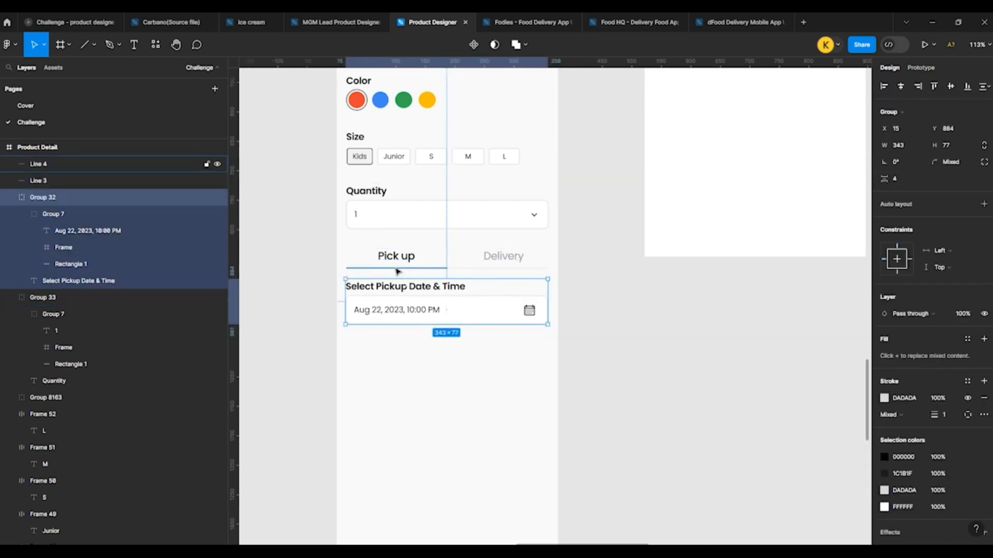
key("shift+Down")
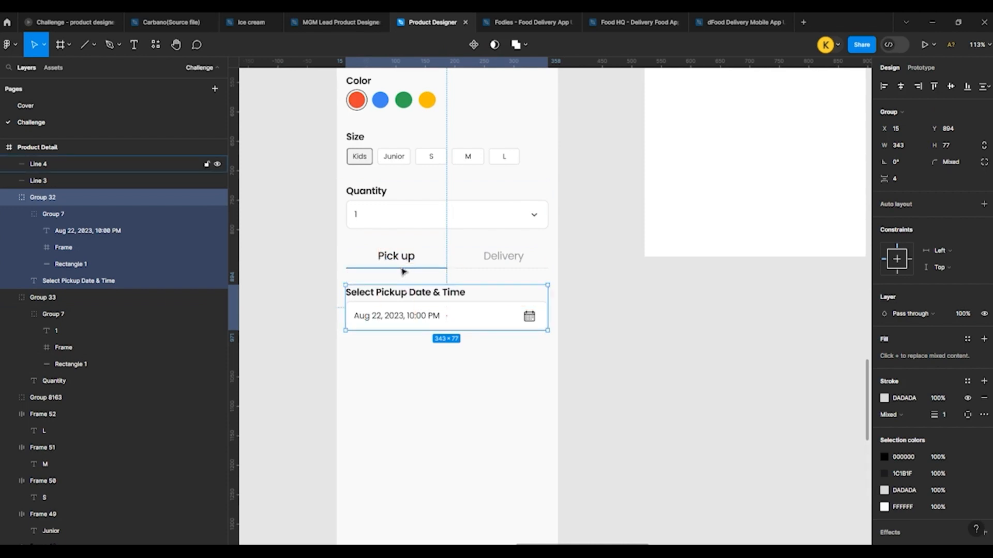
key("Up")
key("Up")
key("Up")
key("Up")
left_click(316, 287)
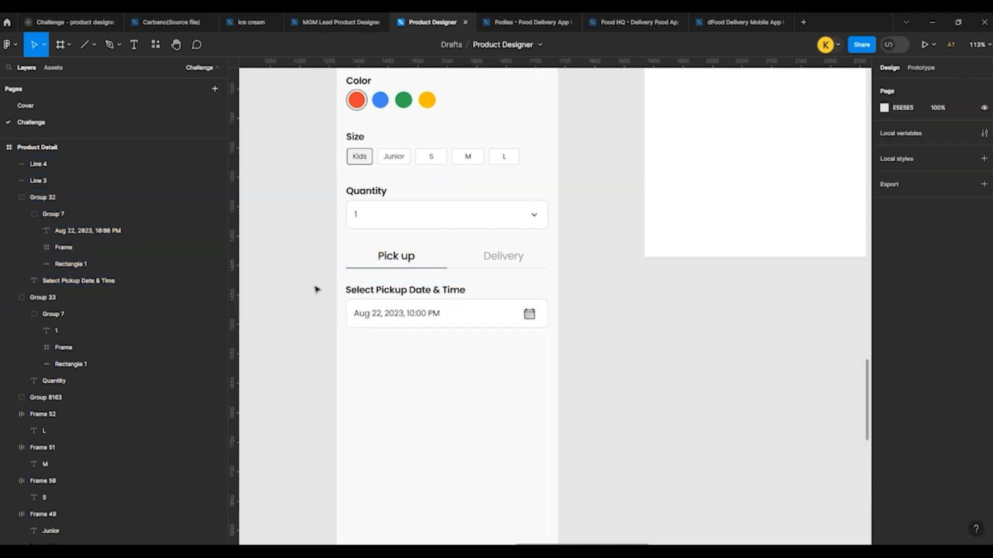
Step: Review the Product Detail screen as a whole beside the home screen
scroll(408, 262, "down", 3)
scroll(409, 263, "down", 4)
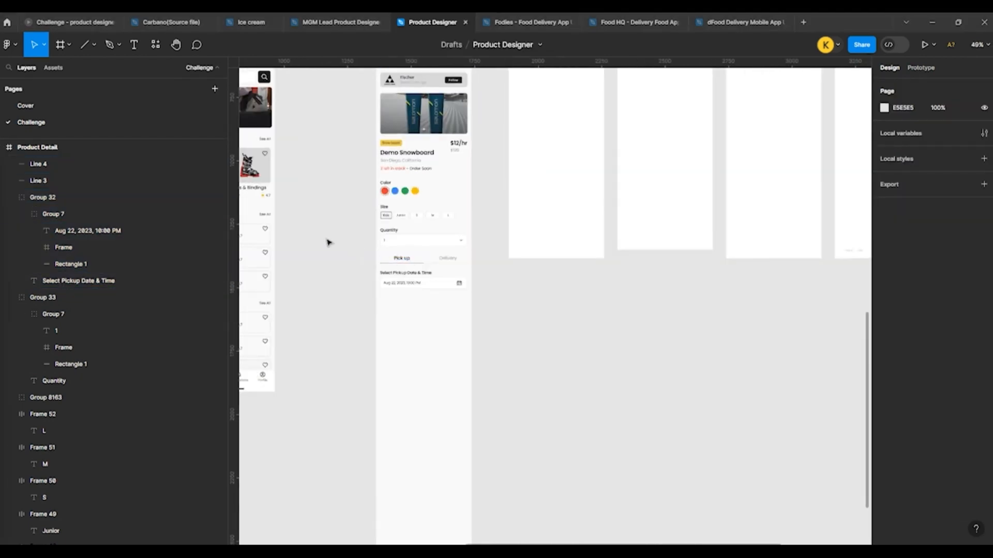
scroll(585, 253, "down", 2)
scroll(596, 268, "down", 2)
scroll(337, 205, "up", 2)
scroll(337, 204, "up", 3)
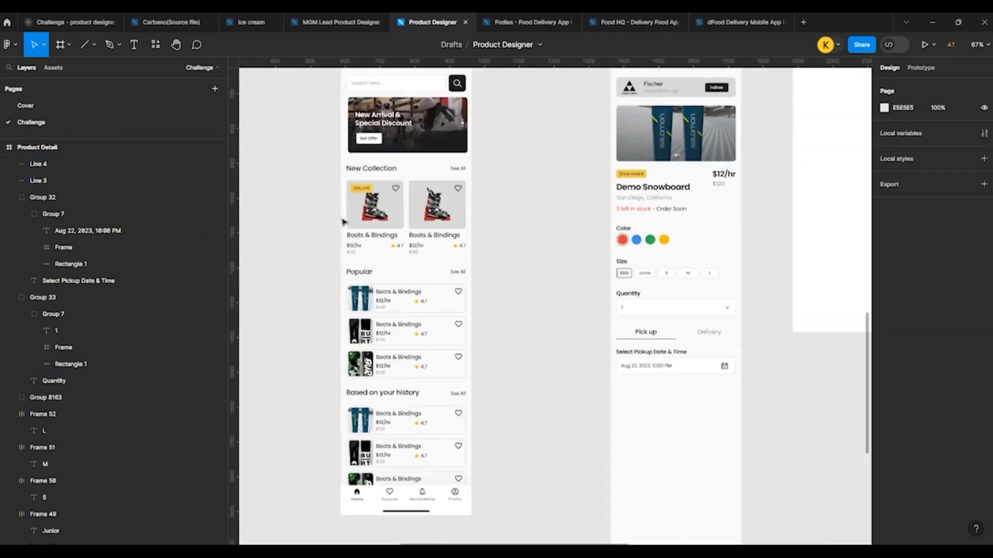
scroll(655, 336, "down", 2)
scroll(656, 337, "up", 3)
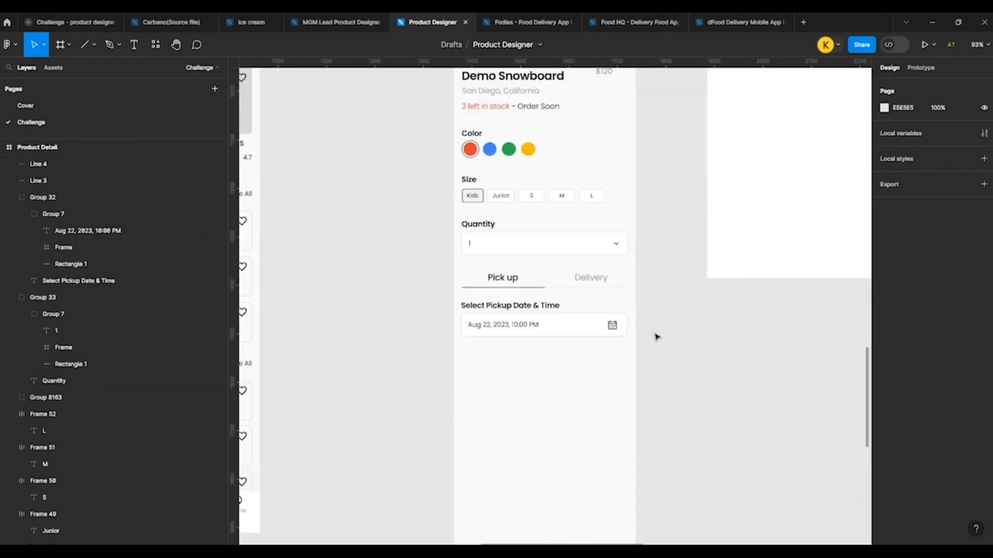
scroll(682, 361, "up", 3)
scroll(466, 352, "down", 2)
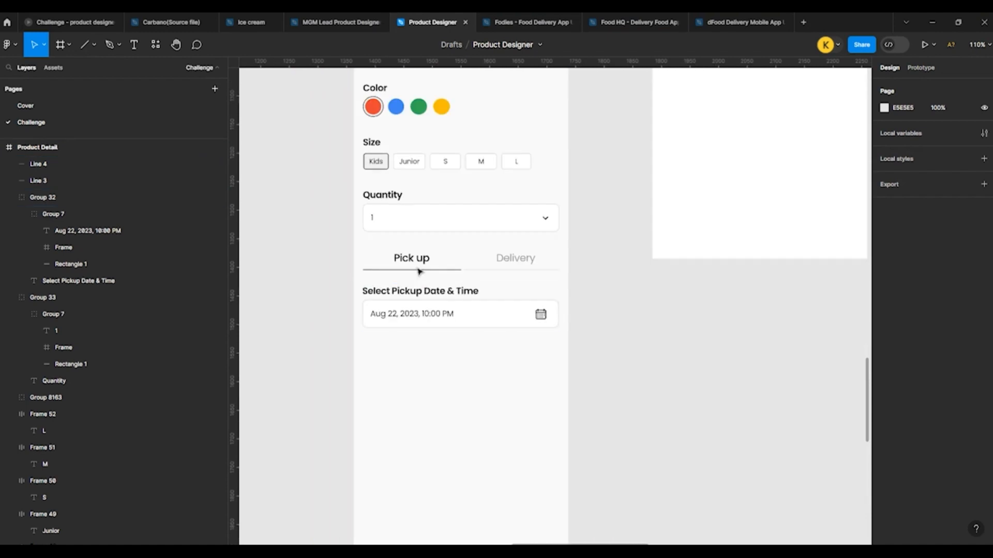
Step: Duplicate the Pick up label below the pickup date field and compare its text style with the Quantity label
left_click(412, 259)
left_click_drag(412, 259, 380, 349)
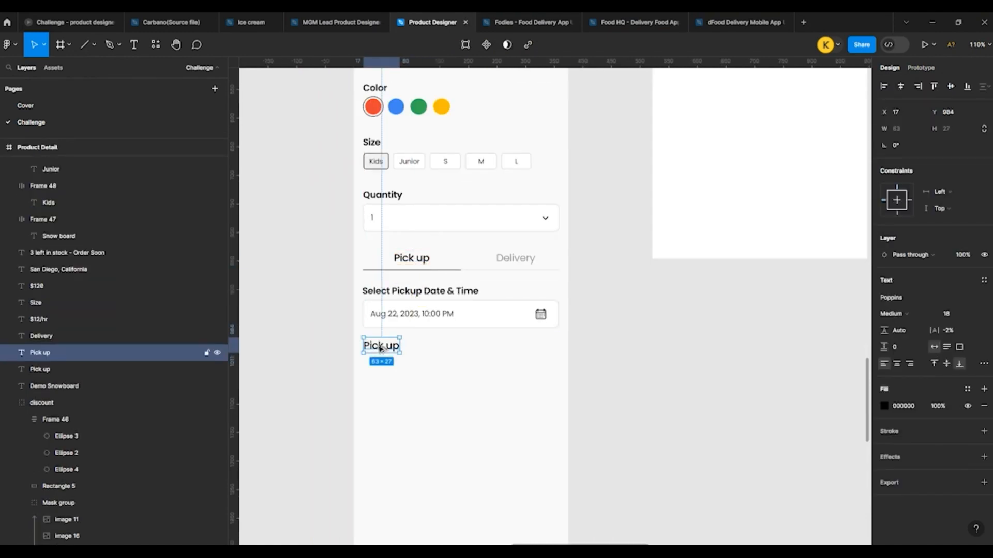
left_click(381, 196)
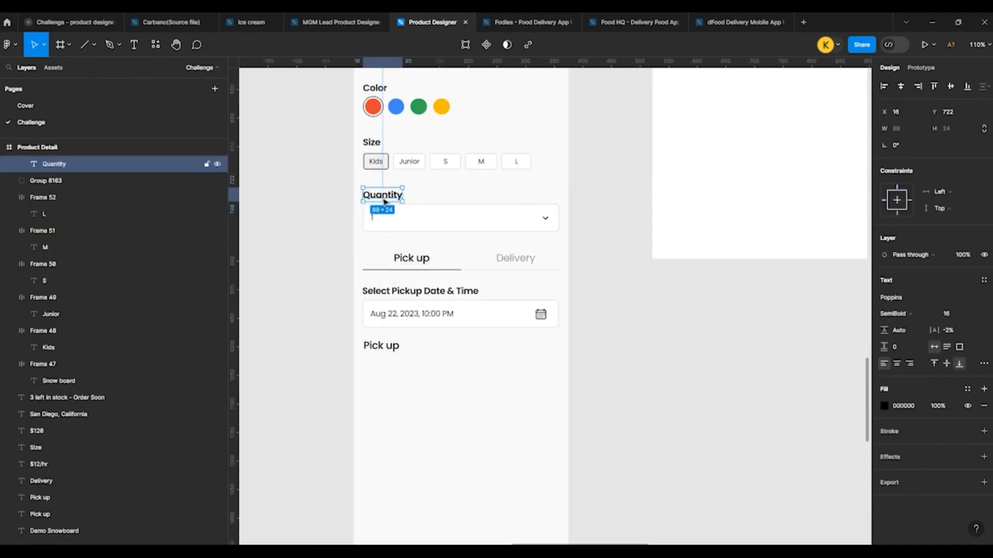
left_click(376, 347)
scroll(377, 348, "up", 3)
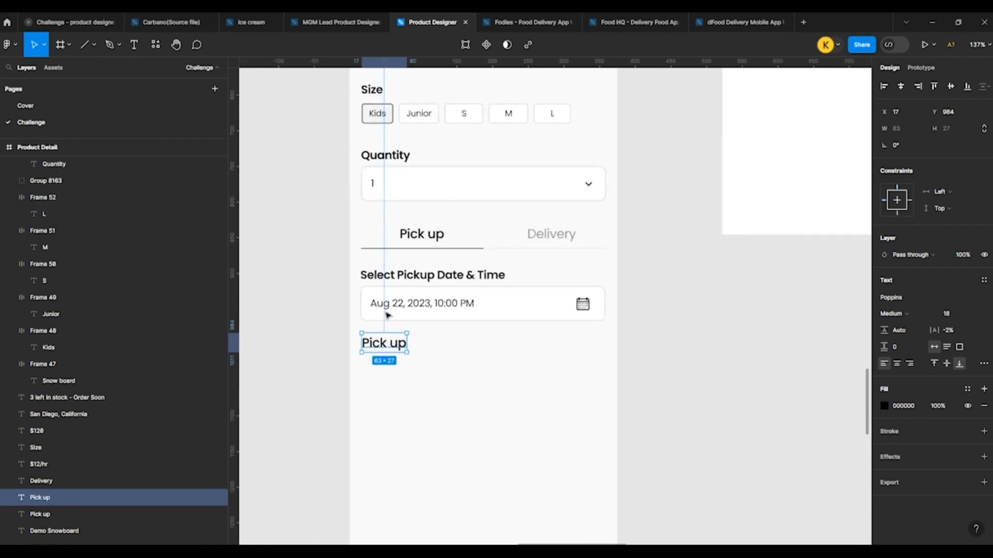
Step: Set the font size of the Pick up and Delivery tab labels to 16
left_click(422, 234)
left_click(547, 238, "shift")
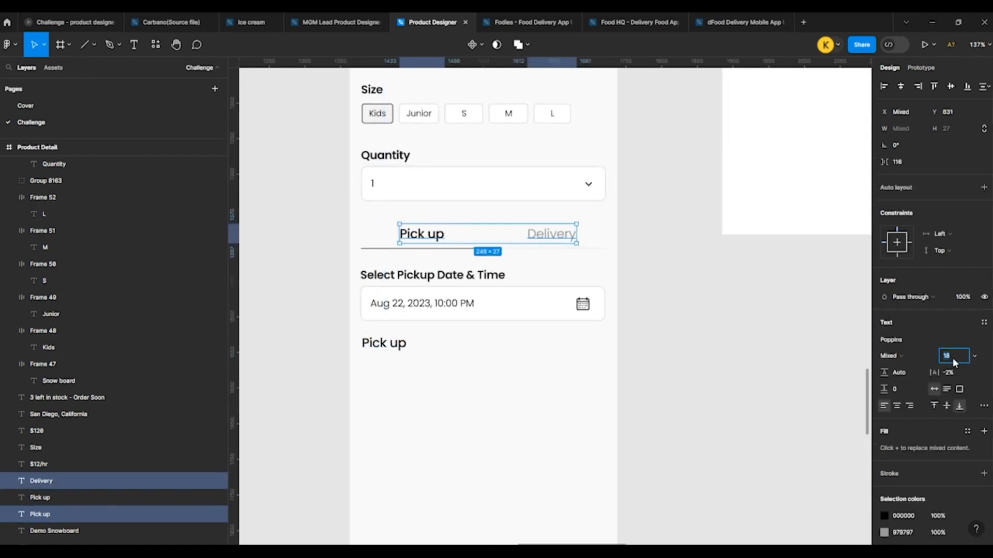
key("Down")
key("Down")
left_click(784, 339)
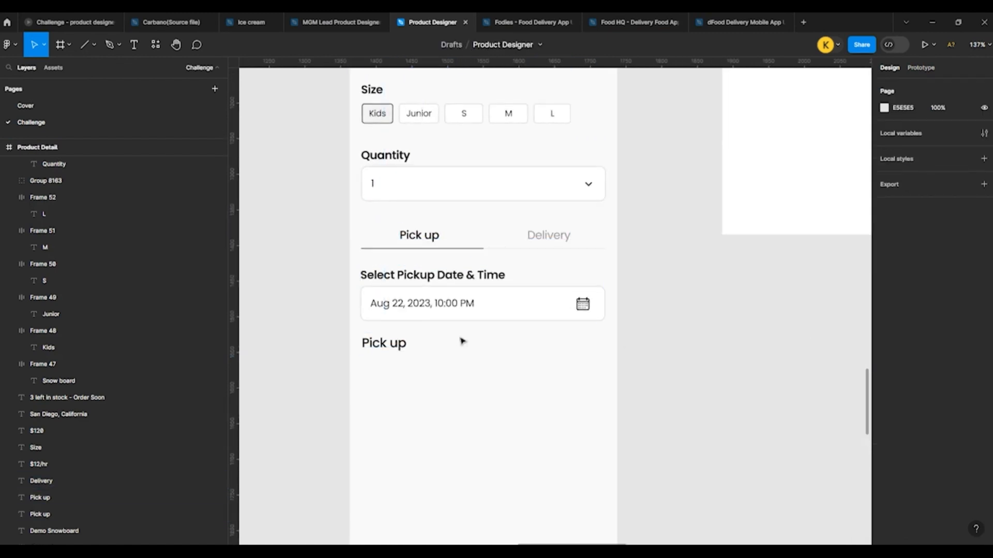
Step: Recenter the Pick up and Delivery tab labels over their halves of the divider
left_click(412, 239)
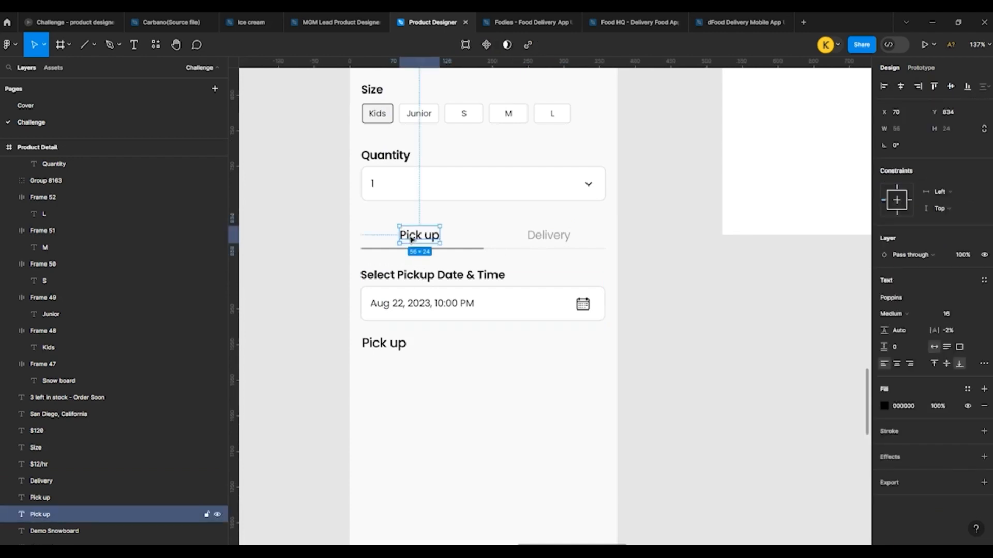
left_click_drag(409, 238, 411, 239)
left_click(547, 235)
left_click_drag(547, 236, 543, 236)
left_click(703, 297)
Step: Move the duplicated Pick up label to X 16, Y 999 to widen its gap below the pickup date field
scroll(382, 377, "up", 3)
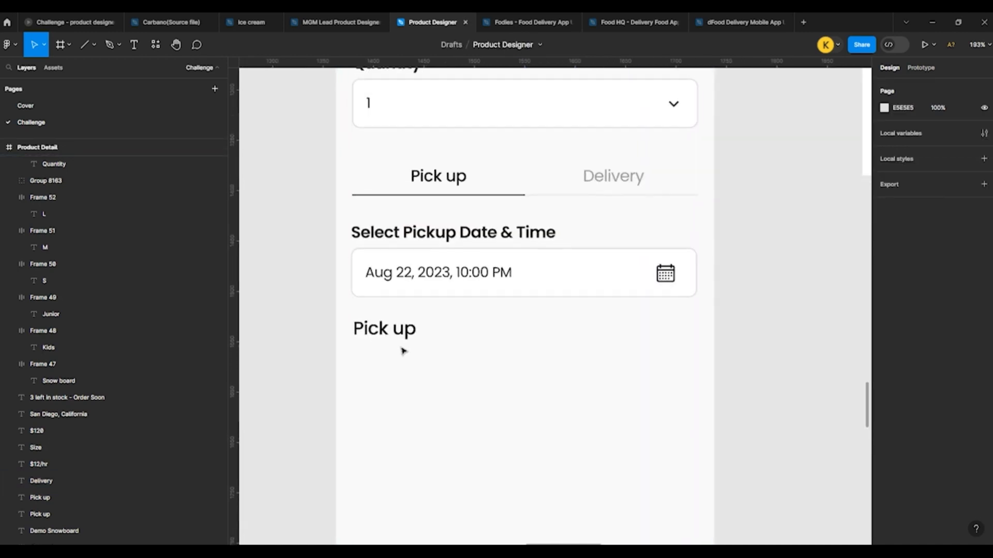
left_click(385, 337)
left_click_drag(377, 337, 377, 344)
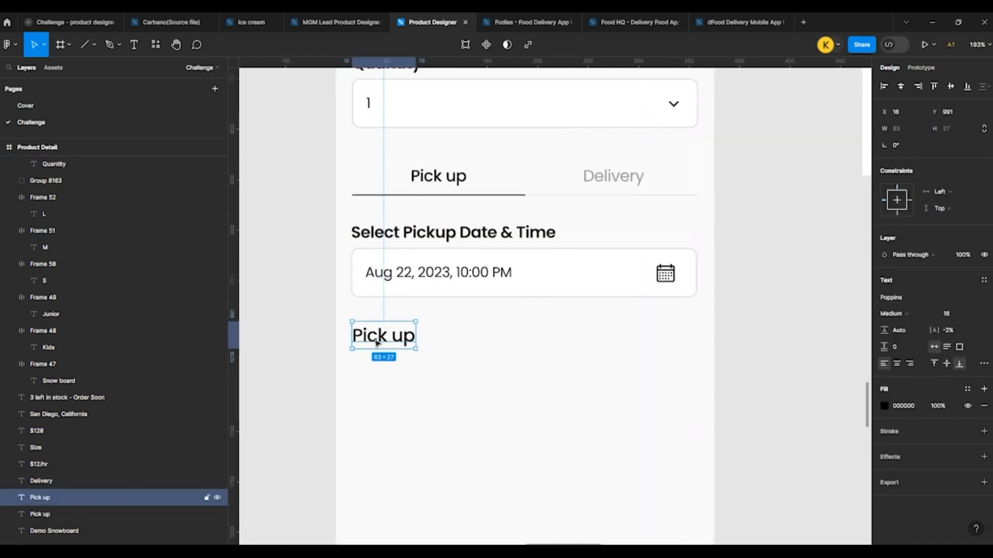
key("shift+Down")
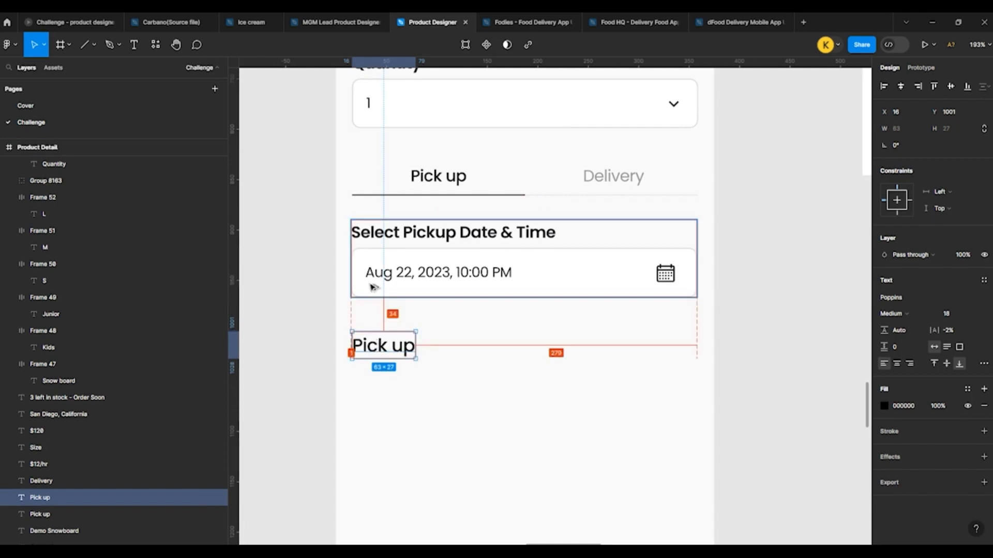
key("Up")
key("Up")
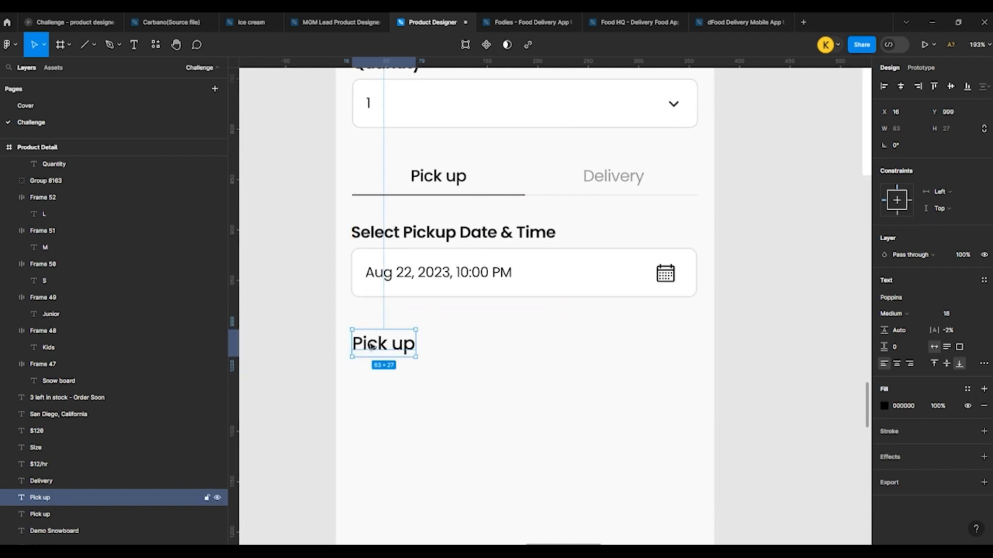
Step: Change the duplicated label's text to "Product Details"
key("Return")
type("Prod")
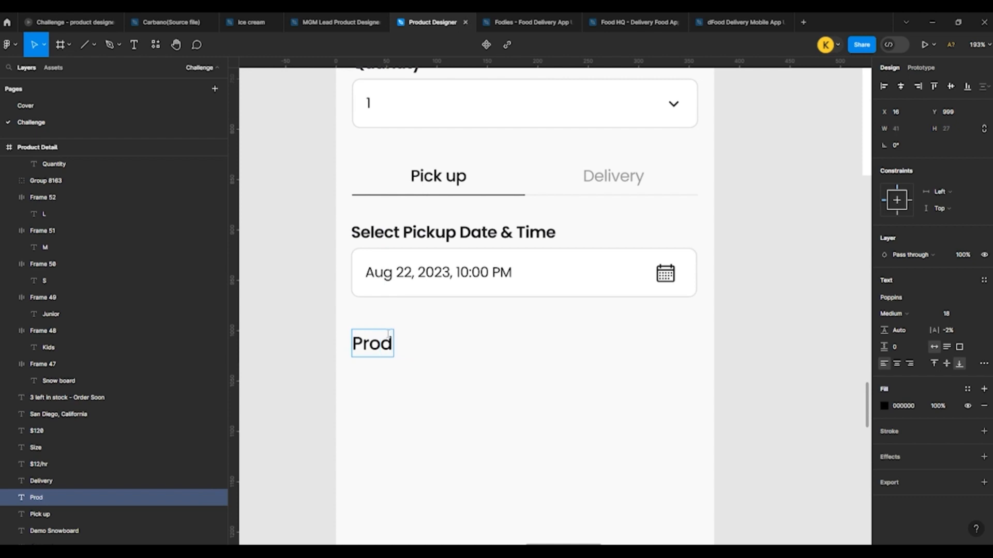
type("uct D")
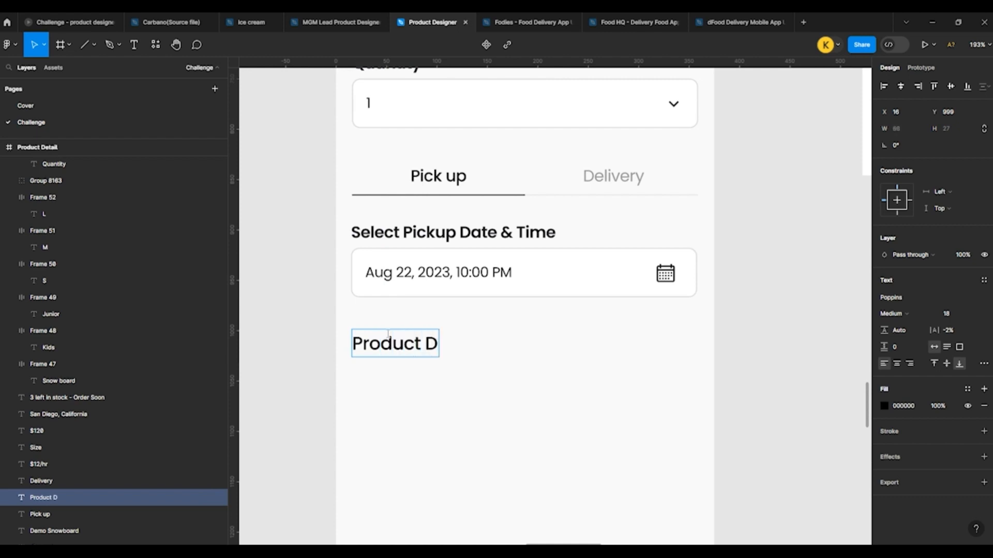
type("etails")
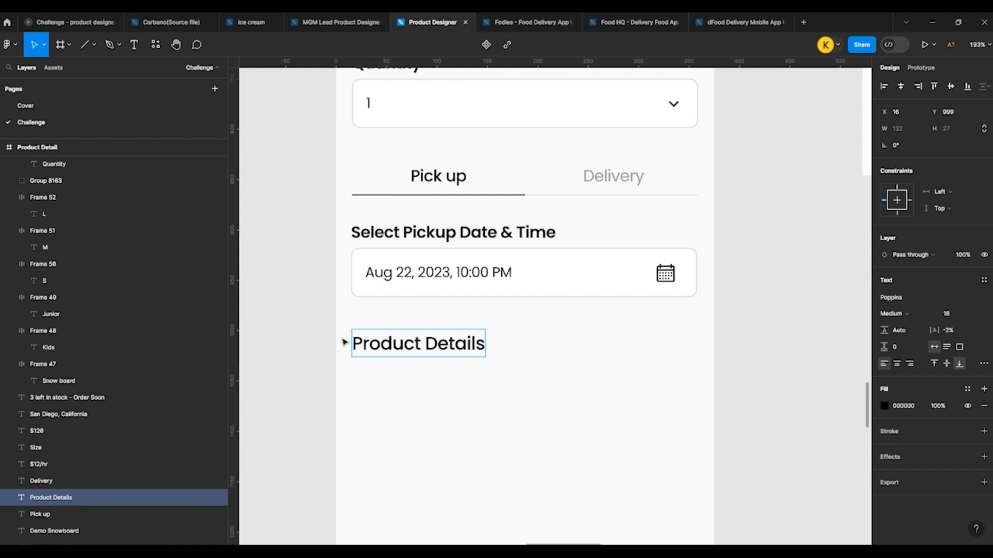
left_click(335, 339)
Step: Copy the Quantity field's chevron to the far end of the Product Details row, flush with the fields' right edge
double_click(674, 105)
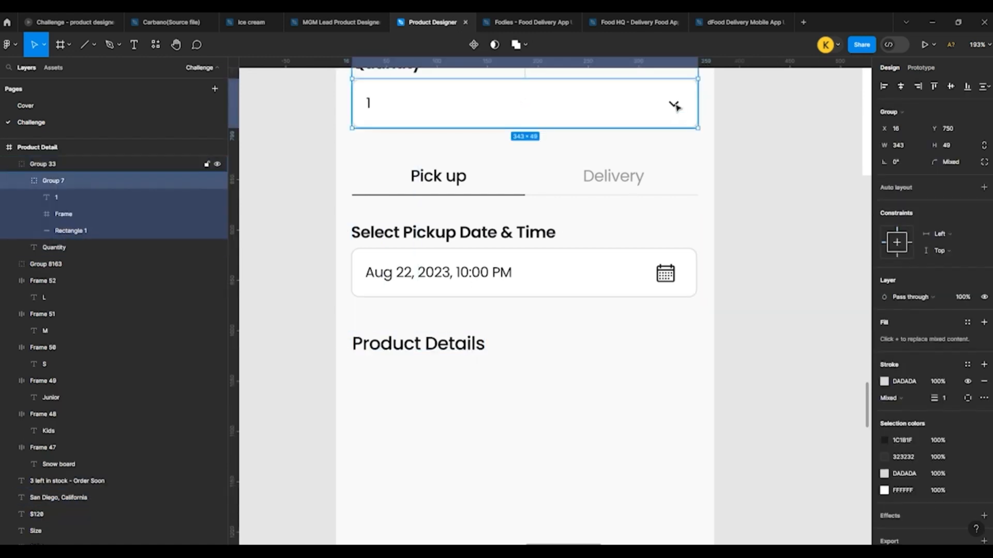
left_click(675, 106)
left_click(674, 353)
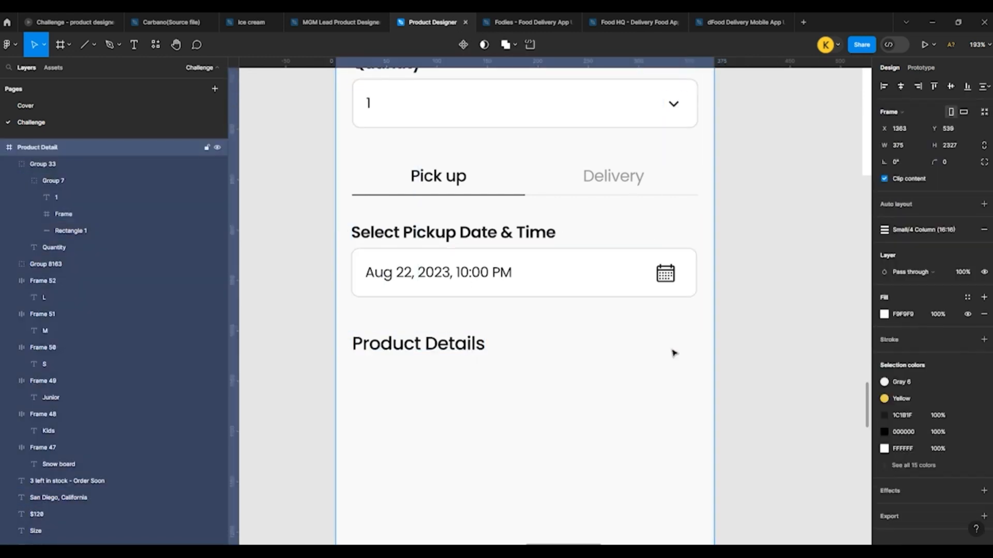
key("ctrl+v")
left_click_drag(552, 310, 690, 351)
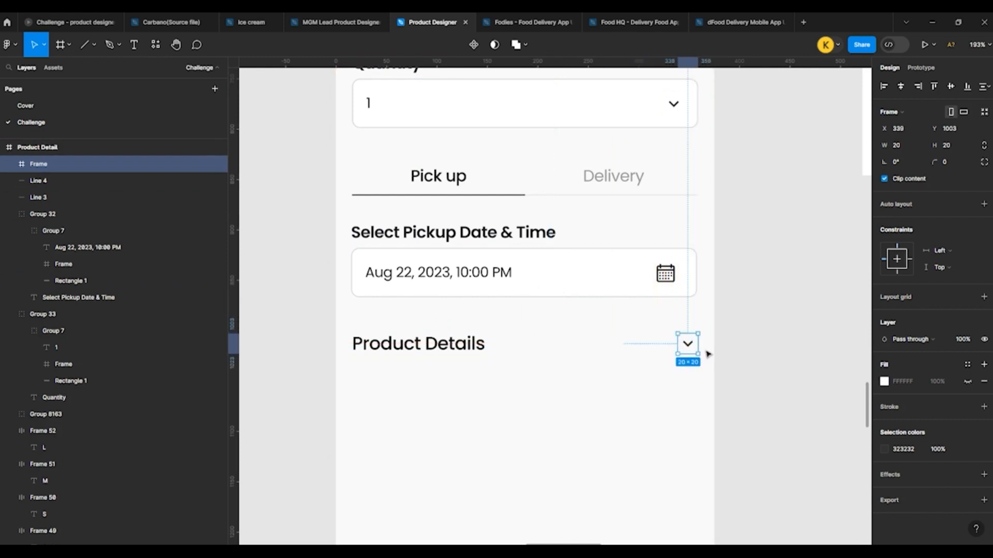
Step: Center the Select Pickup Date & Time group horizontally in the Product Detail frame
left_click(424, 252)
left_click(898, 89)
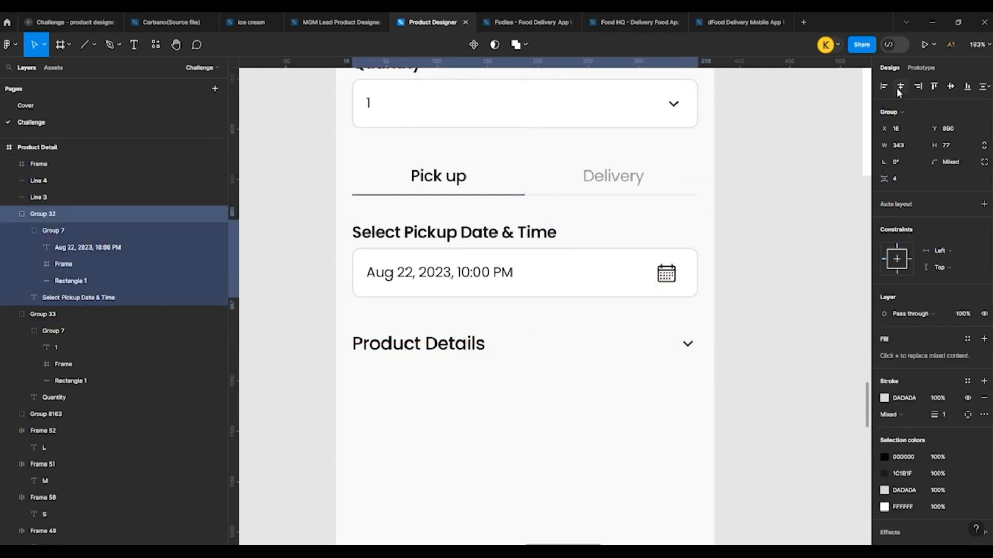
Step: Flip the Product Details chevron vertically and group it, vertically centered, with its heading
left_click(468, 345)
left_click(693, 350)
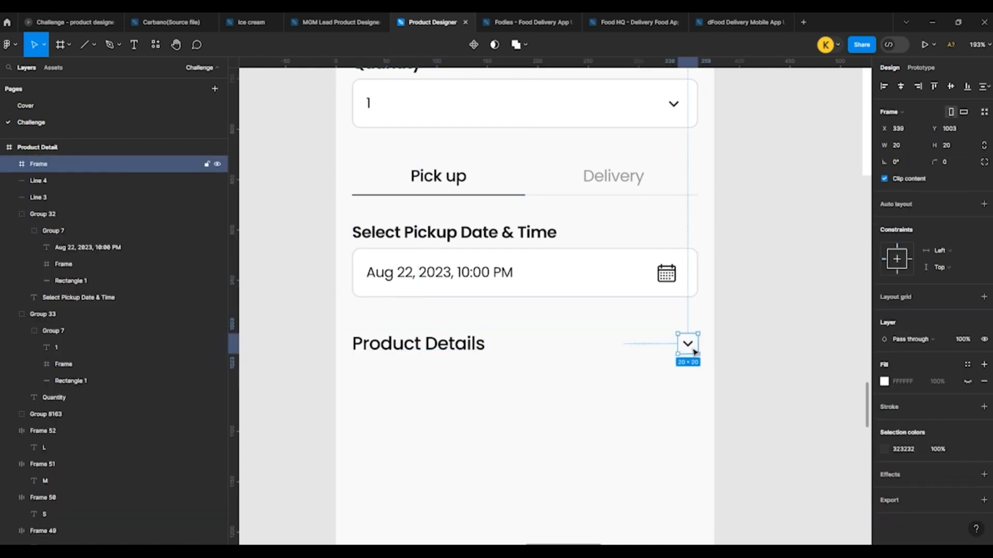
key("shift+v")
left_click(468, 345, "shift")
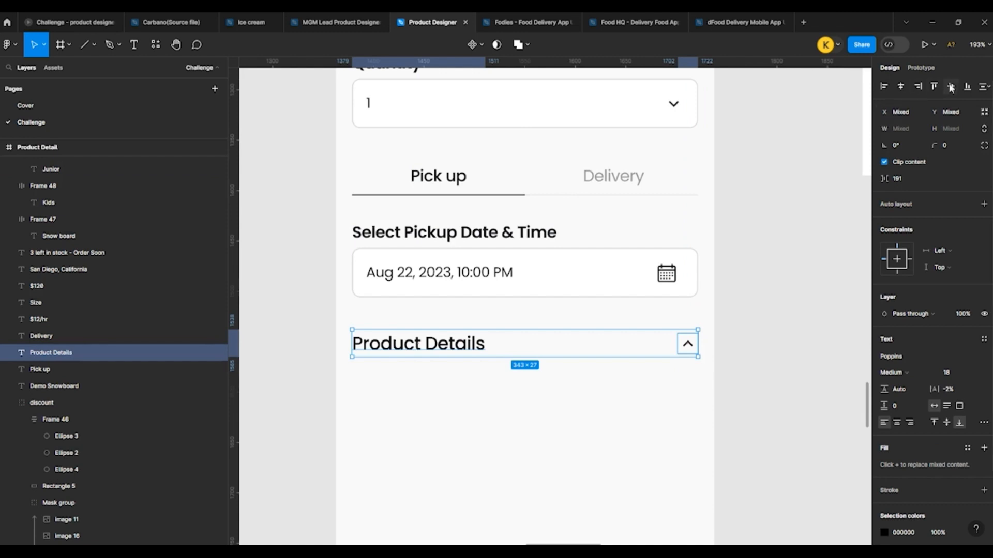
key("ctrl+g")
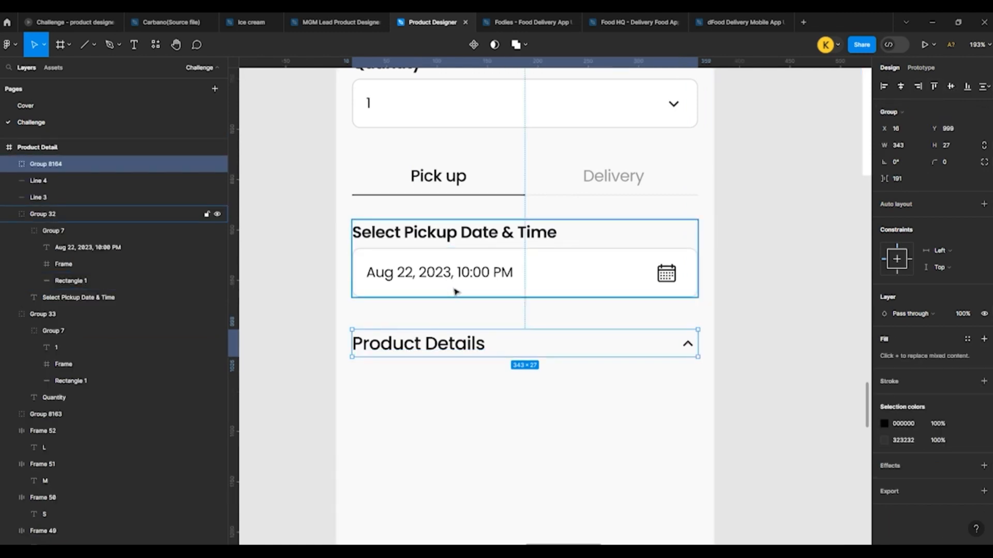
Step: Duplicate the Pick up tab label below the Product Details heading, aligned left at X 16, and set its font size to 14
scroll(454, 290, "down", 3)
scroll(454, 290, "down", 2)
left_click(351, 308)
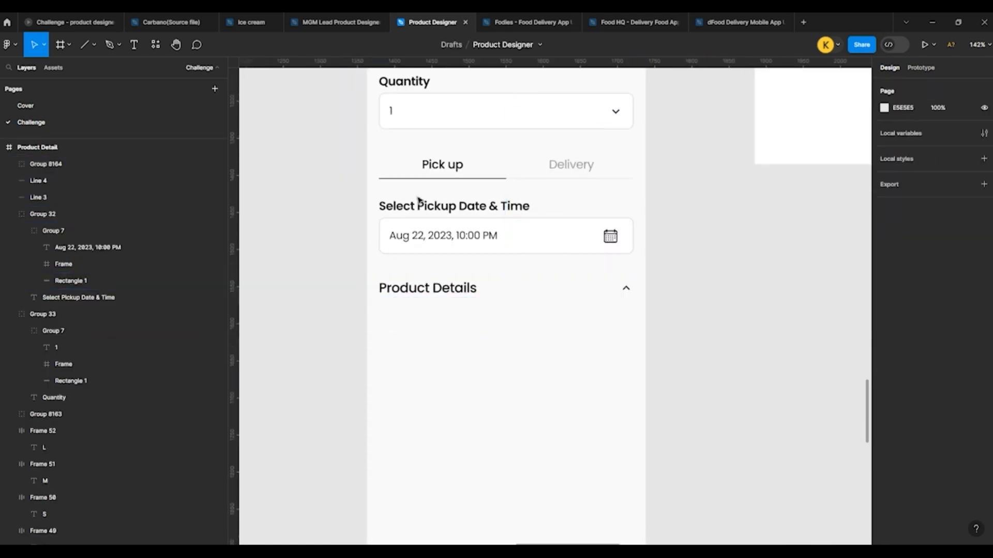
left_click_drag(452, 177, 402, 323)
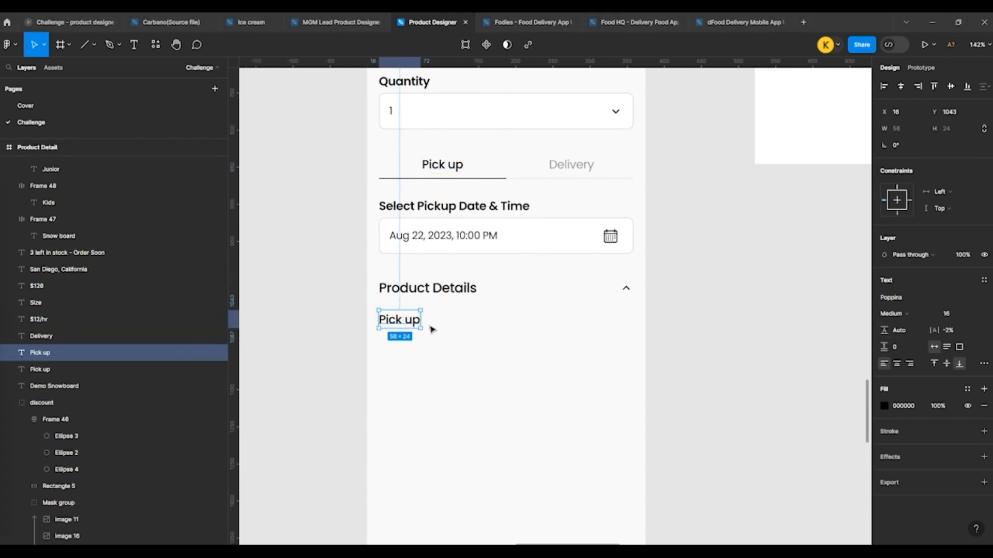
left_click(946, 315)
type("14")
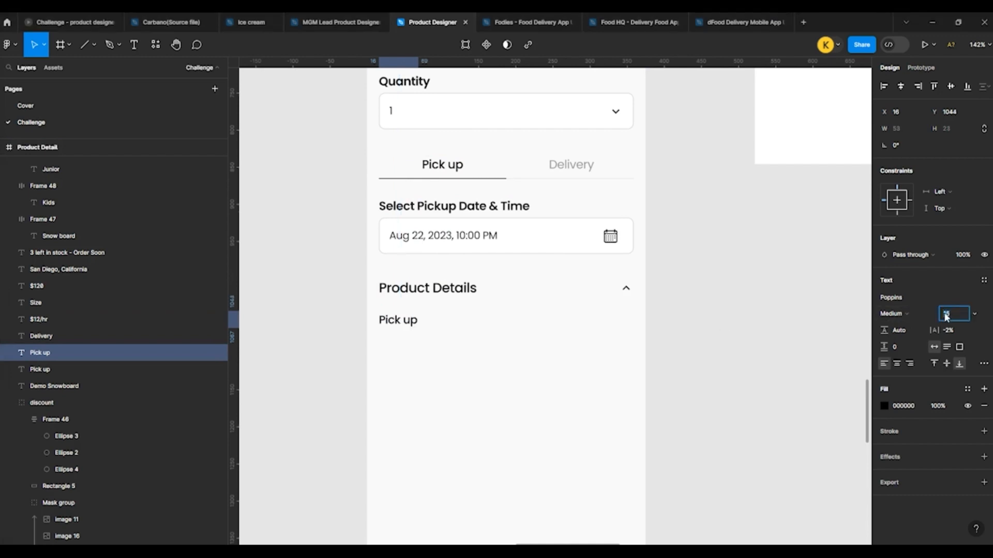
left_click(665, 340)
Step: Change the text of the label below Product Details to "Width"
scroll(394, 279, "down", 2)
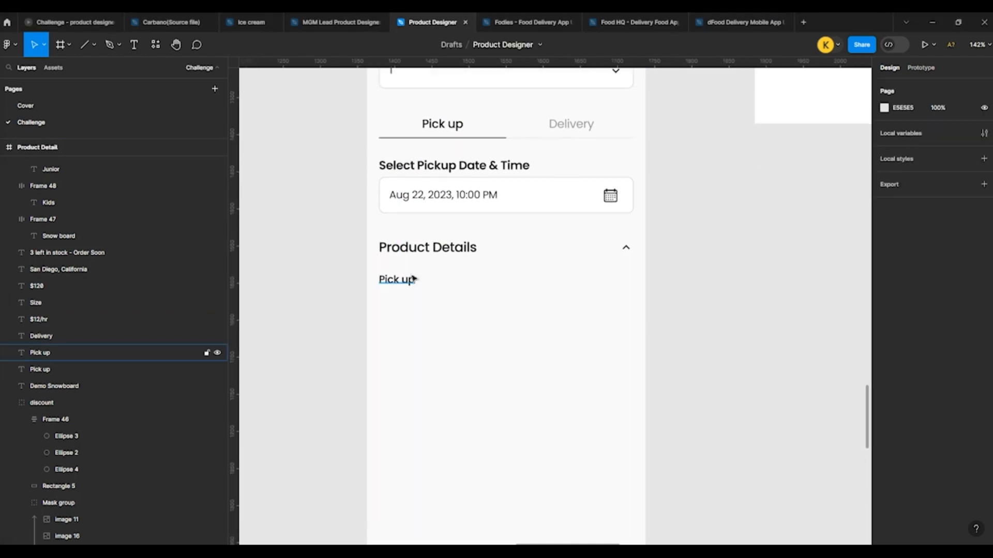
double_click(398, 282)
type("Width")
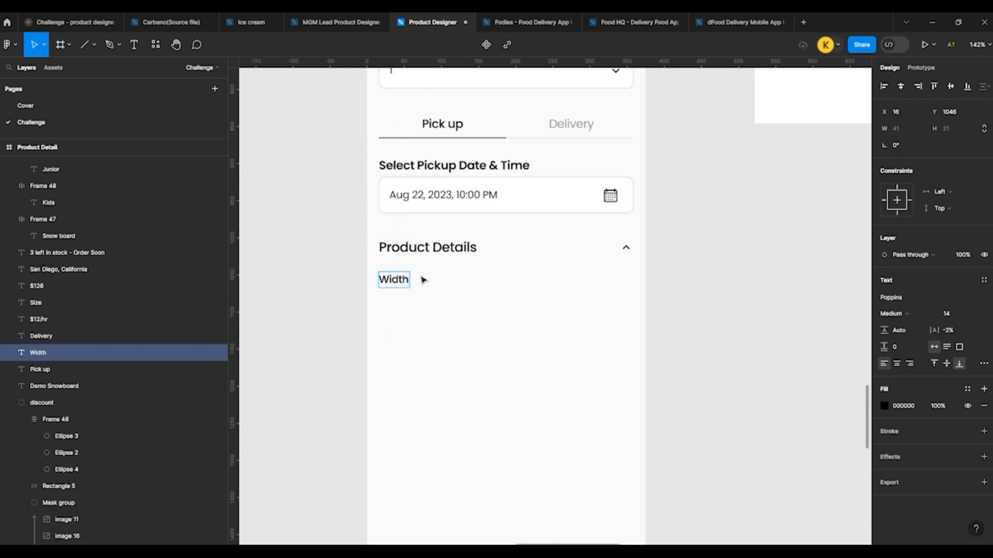
left_click(321, 293)
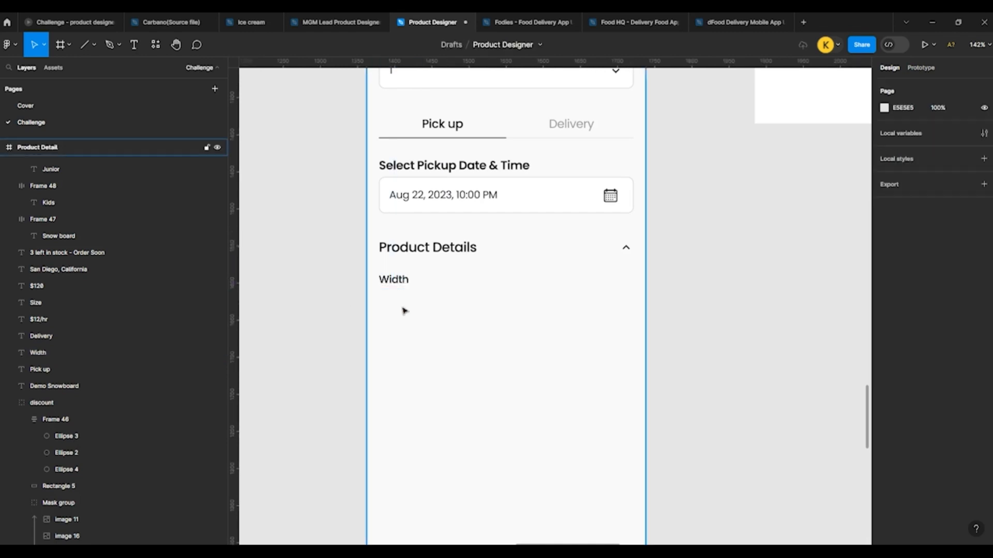
Step: Paste the Mid-Width Skis and Wide Skis bullet texts into the frame and place them below the Width label at X 16
scroll(404, 310, "up", 1)
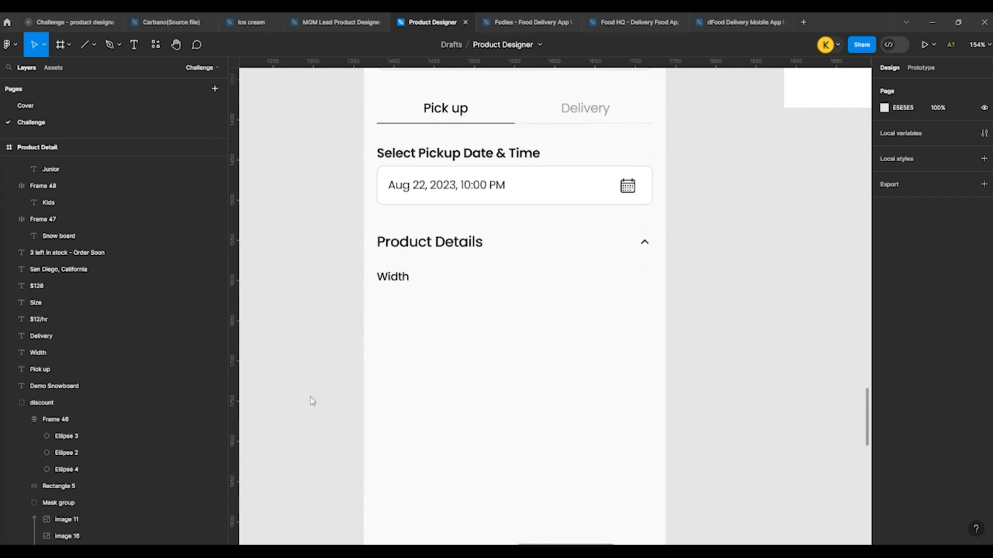
left_click(470, 390)
key("ctrl+v")
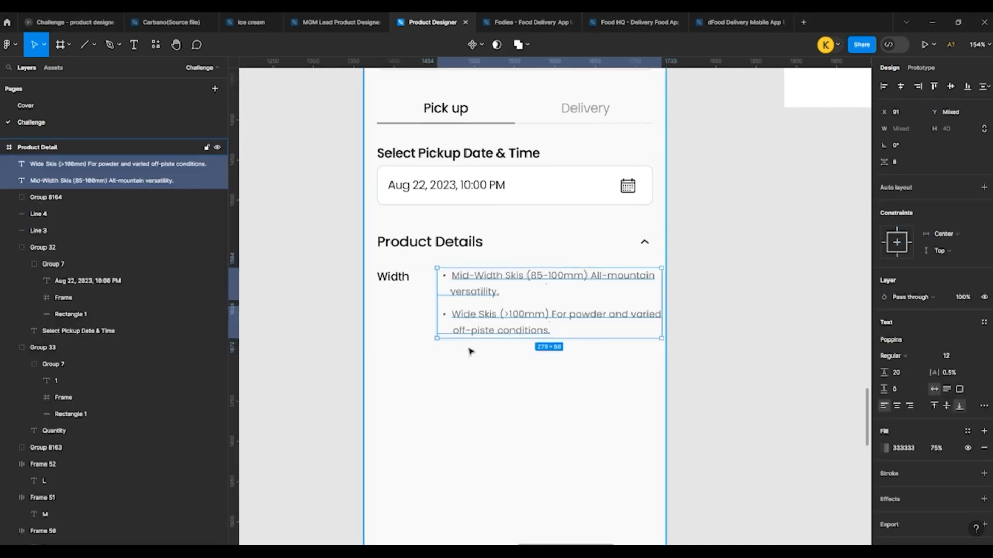
left_click_drag(478, 309, 425, 324)
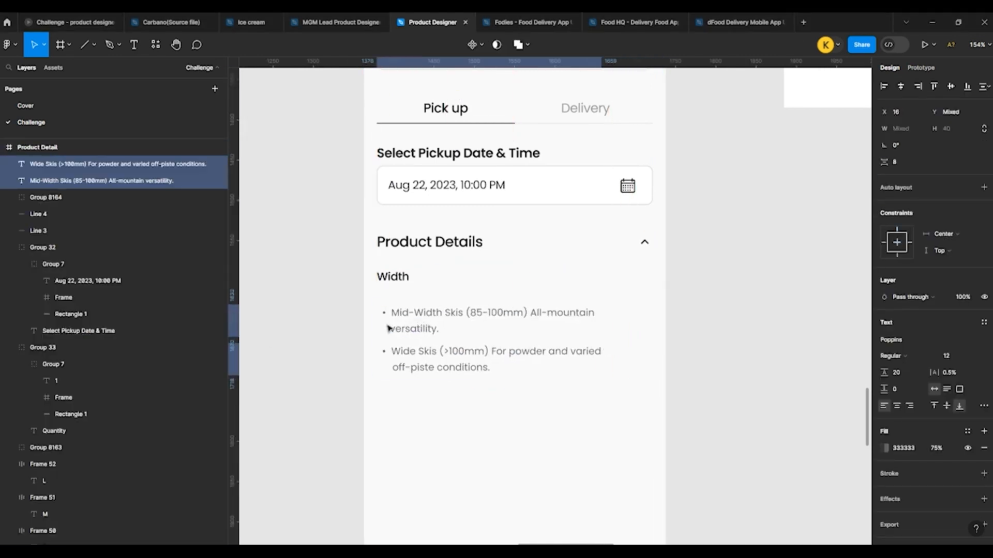
Step: Nudge both ski bullet texts up 12 px, closer to the Width label
left_click(373, 286)
left_click(409, 311)
left_click(410, 351, "shift")
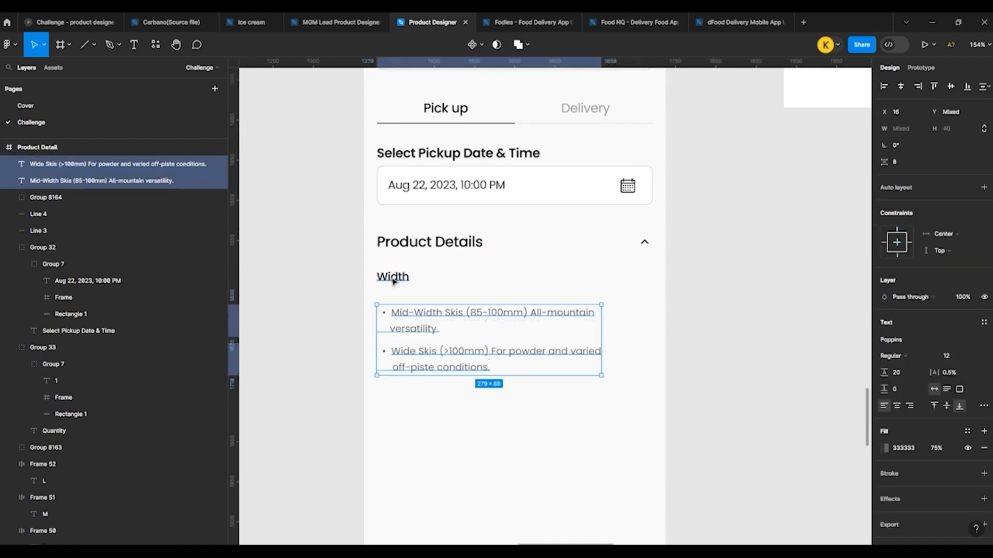
key("shift+Up")
key("Up")
key("Up")
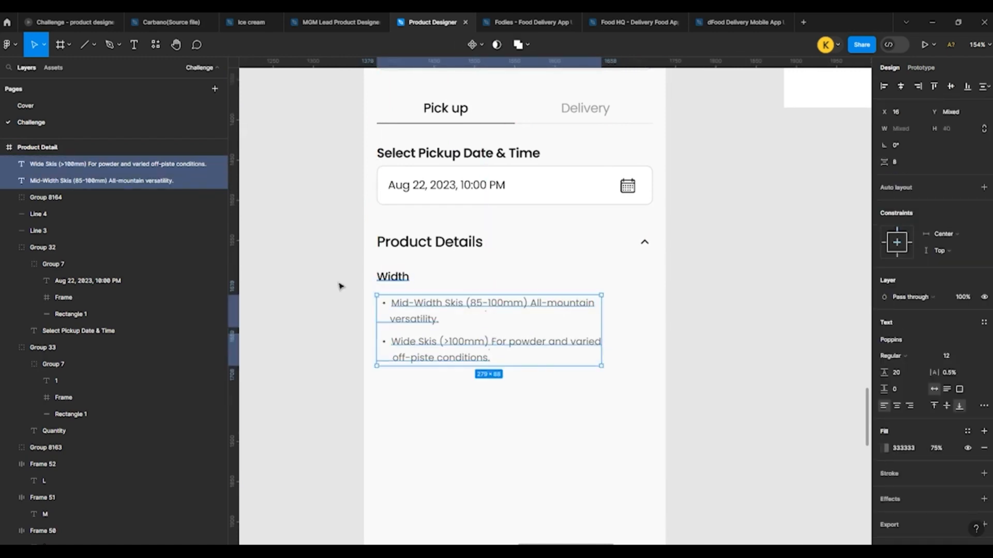
Step: Duplicate the Width label below the Wide Skis bullet, at X 16, Y 1187
left_click(336, 286)
left_click(394, 284)
left_click_drag(394, 284, 407, 390)
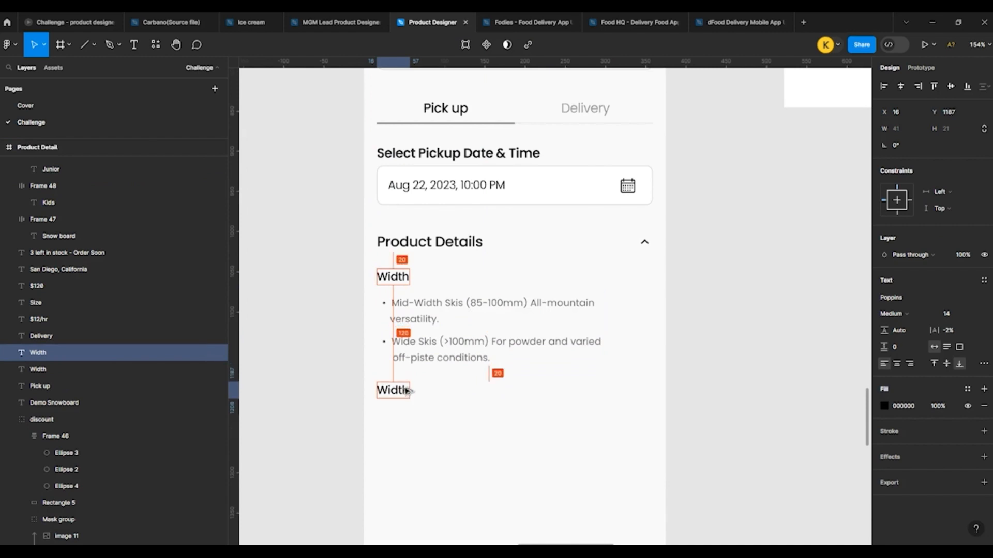
Step: Nudge the upper Width label and its two bullet texts up 4 px, closer to the Product Details heading
left_click(397, 275)
left_click(415, 306, "shift")
left_click(408, 351, "shift")
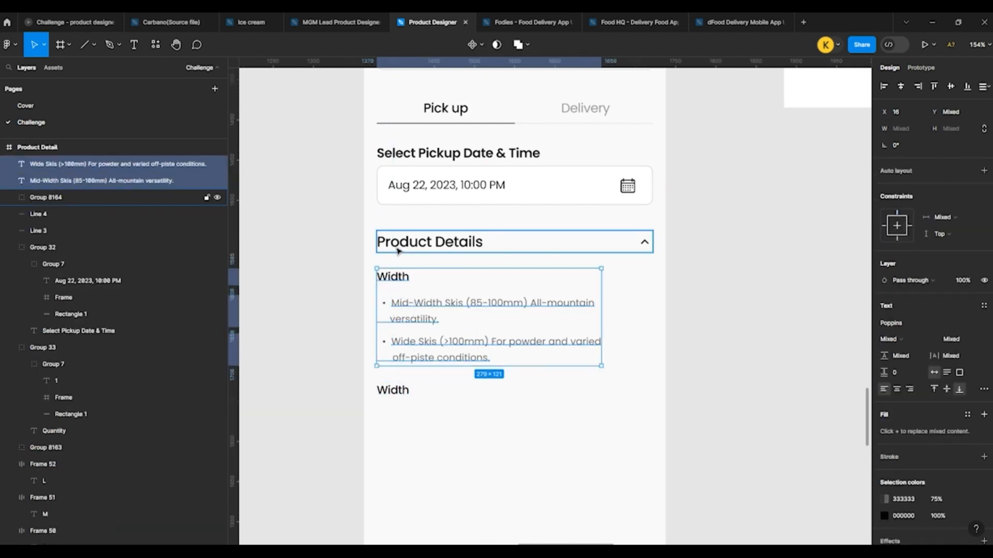
key("Up")
key("Up")
key("Up")
key("Up")
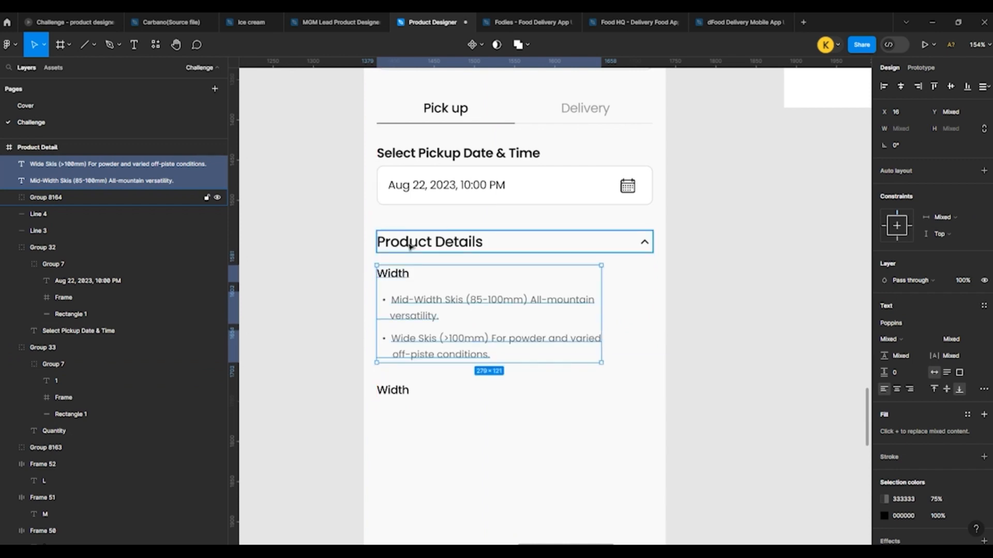
Step: Select the duplicated Width label below the bullet texts
left_click(406, 389)
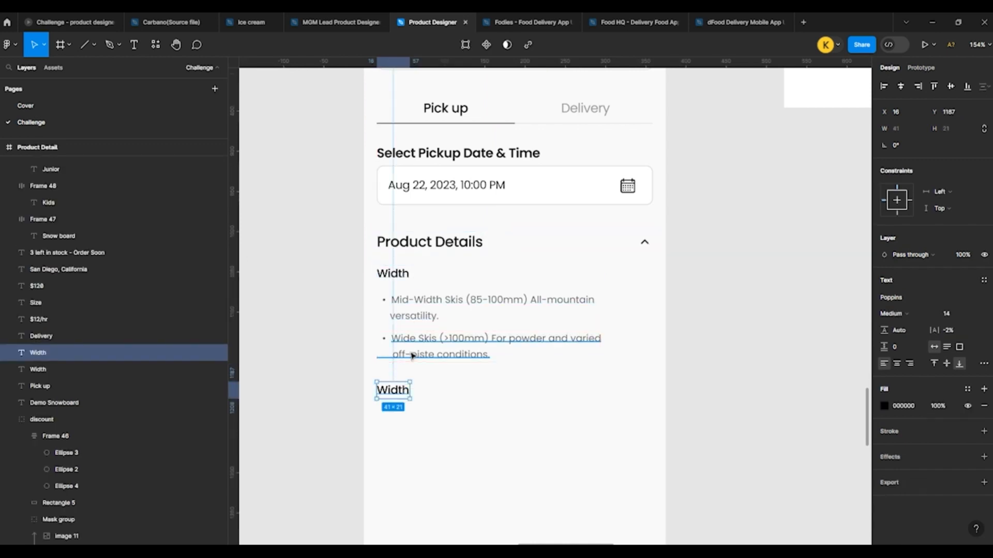
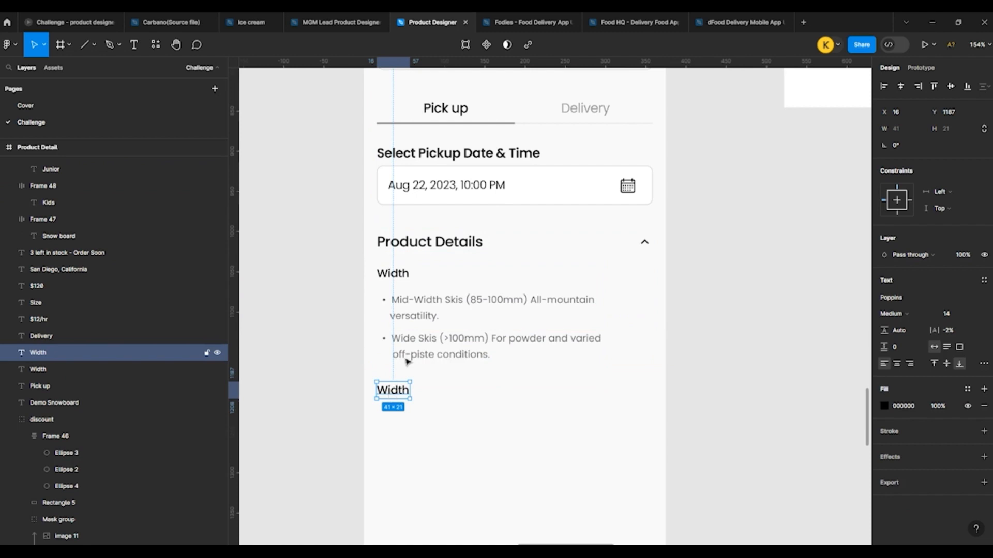
Step: Change the text of the lower Width label to "Height"
left_click(421, 305)
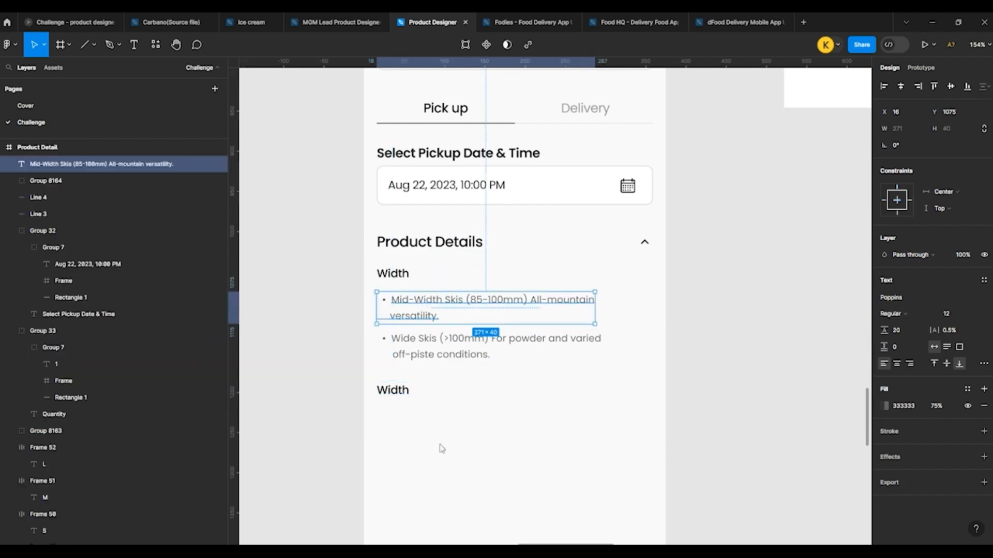
double_click(388, 391)
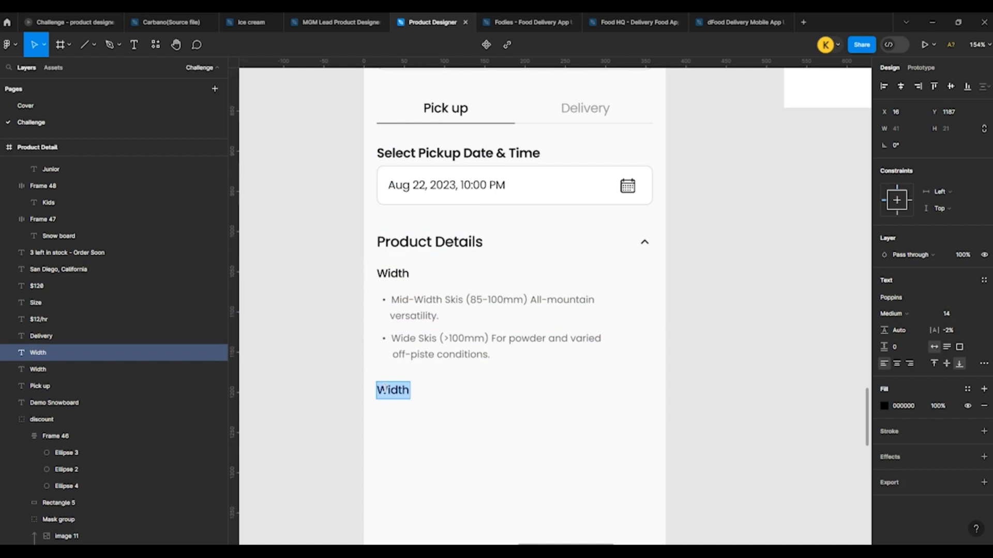
type("Hei")
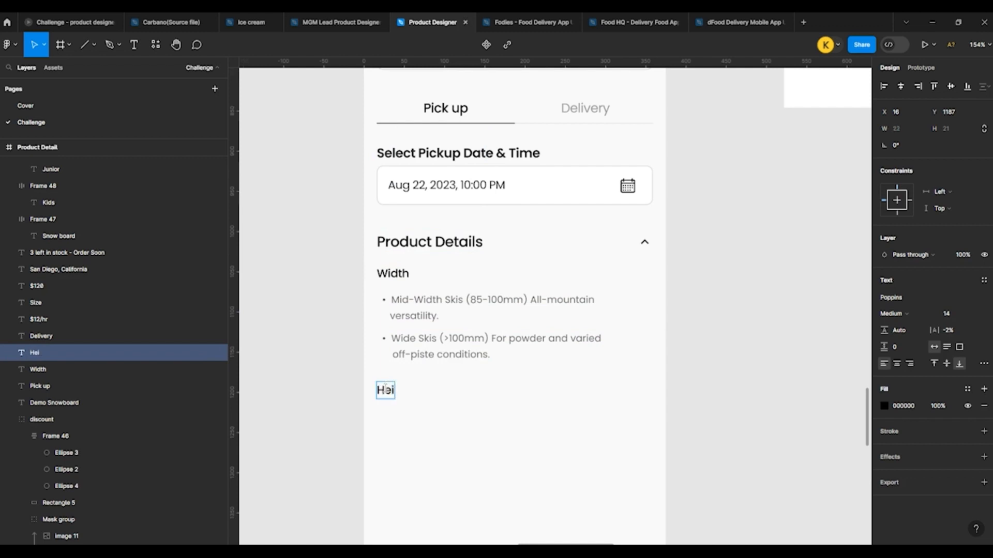
type("ght")
key("Escape")
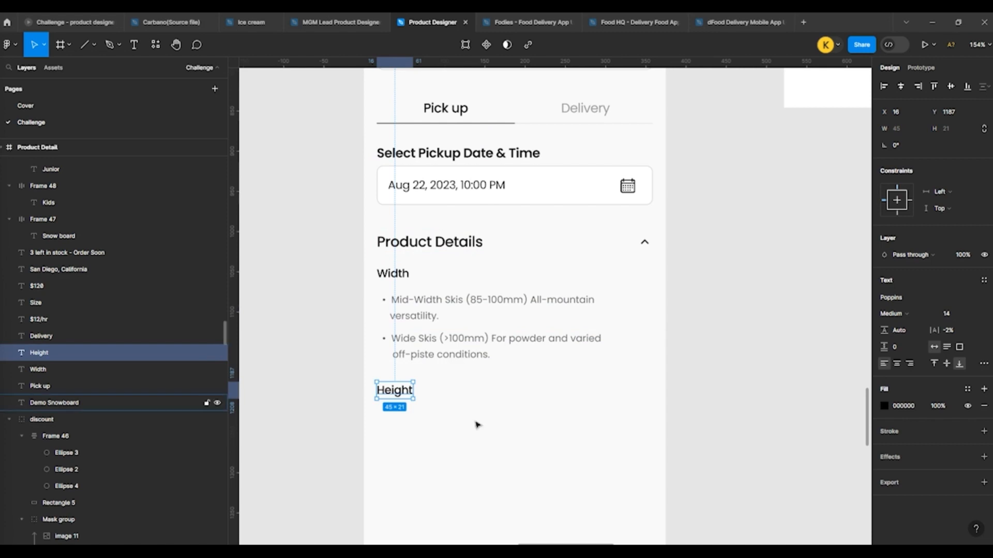
Step: Paste the copied Narrow Skis bullet text and place it below the Height label at X 16, Y 1224
left_click(468, 445)
key("ctrl+v")
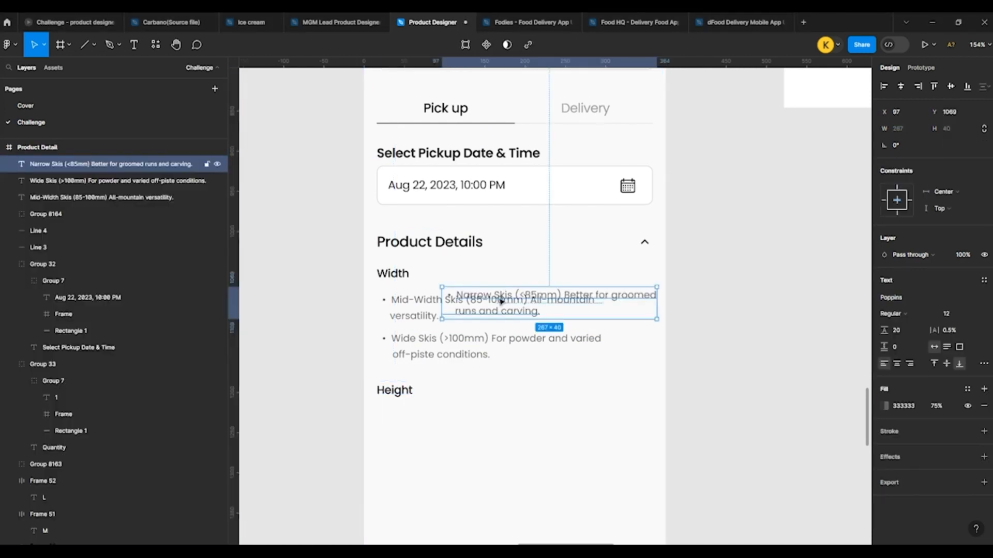
left_click_drag(498, 290, 431, 425)
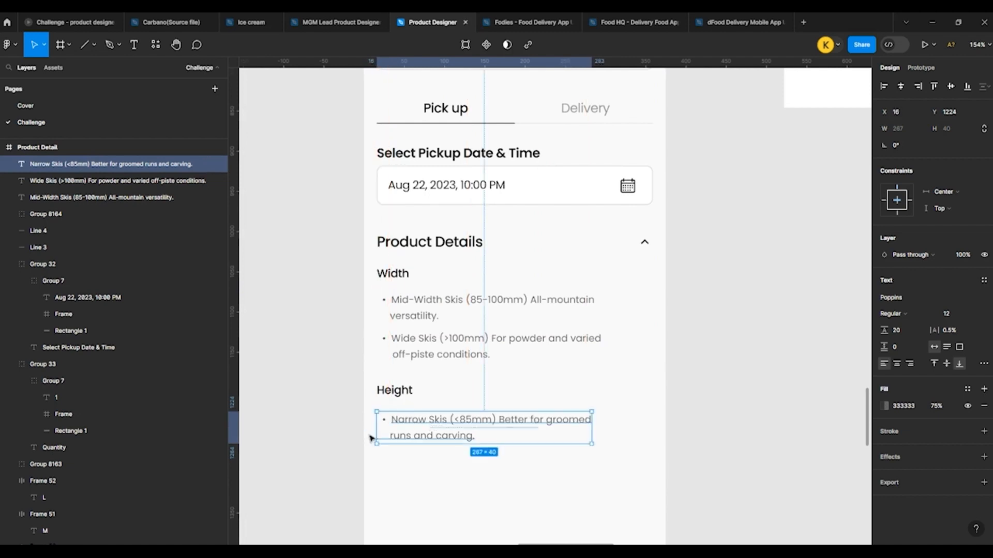
left_click(330, 431)
Step: Duplicate the Width label and Mid-Width Skis bullet below the Narrow Skis bullet, with the label at X 16, Y 1288
scroll(327, 430, "down", 4)
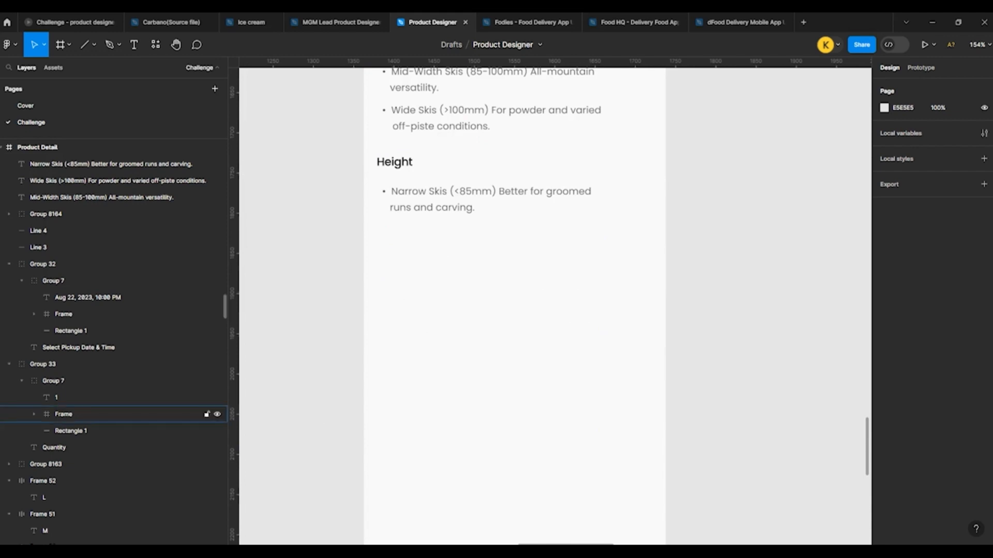
scroll(468, 311, "up", 3)
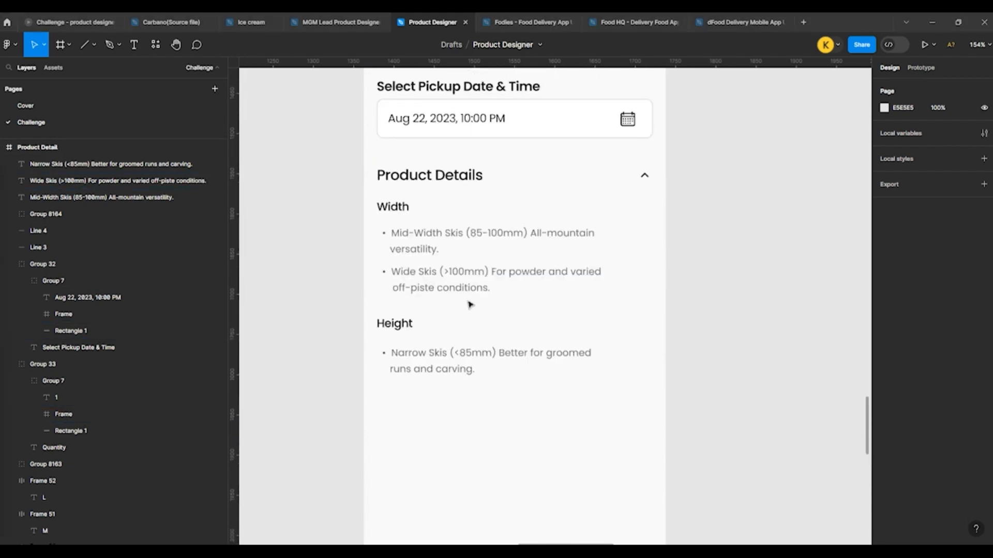
left_click(391, 209)
left_click(422, 233, "shift")
left_click_drag(391, 227, 396, 415, "alt")
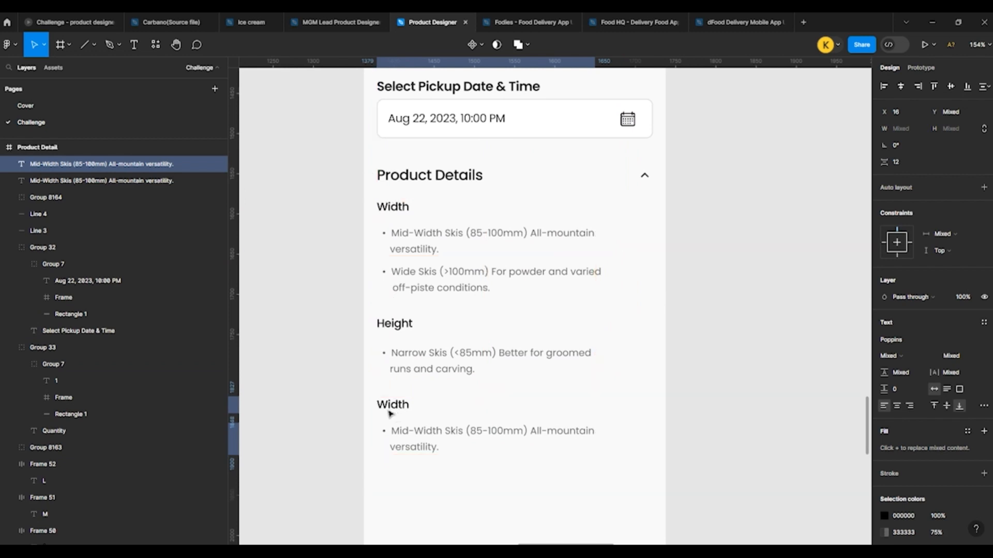
left_click(348, 399)
Step: Change the duplicated Width label's text to "Skill Level"
scroll(432, 384, "down", 2)
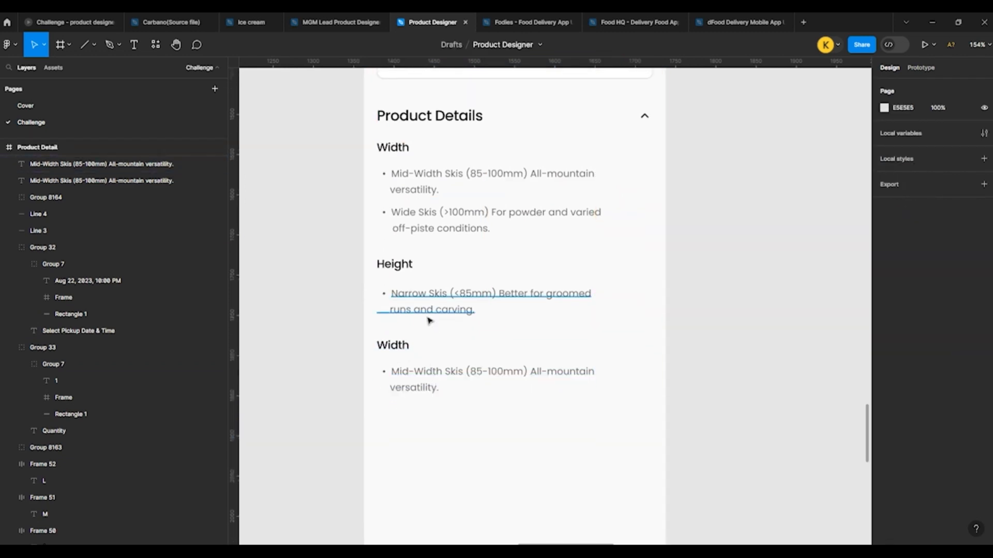
scroll(428, 321, "up", 5)
double_click(358, 371)
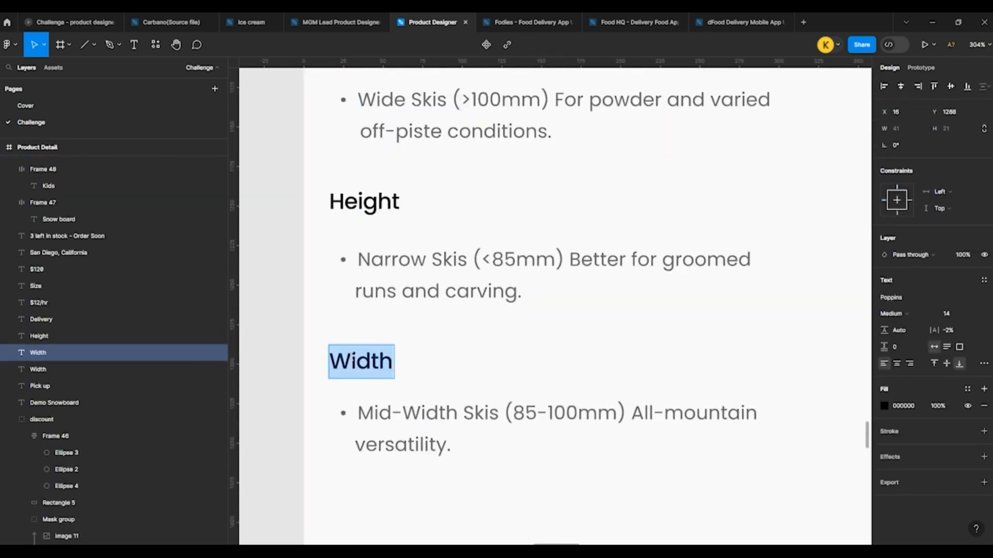
type("Sk")
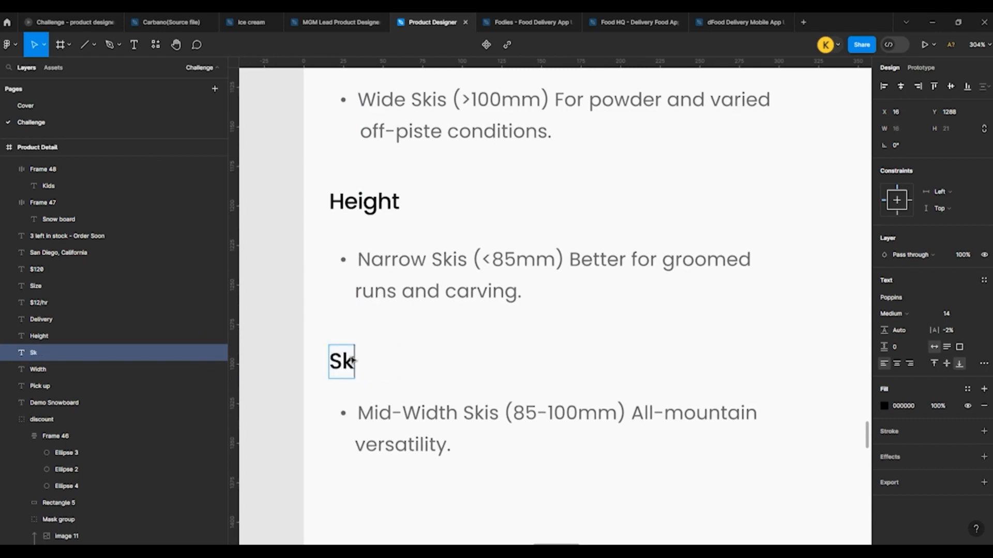
type("ill Level")
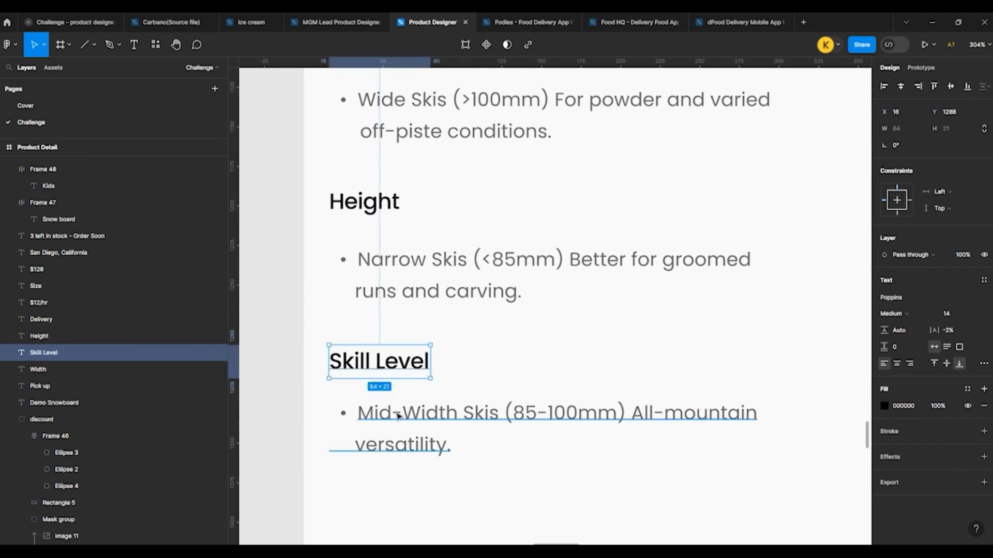
Step: Replace the bullet text under Skill Level with "Intermediate"
left_click(364, 414)
double_click(365, 413)
key("BackSpace")
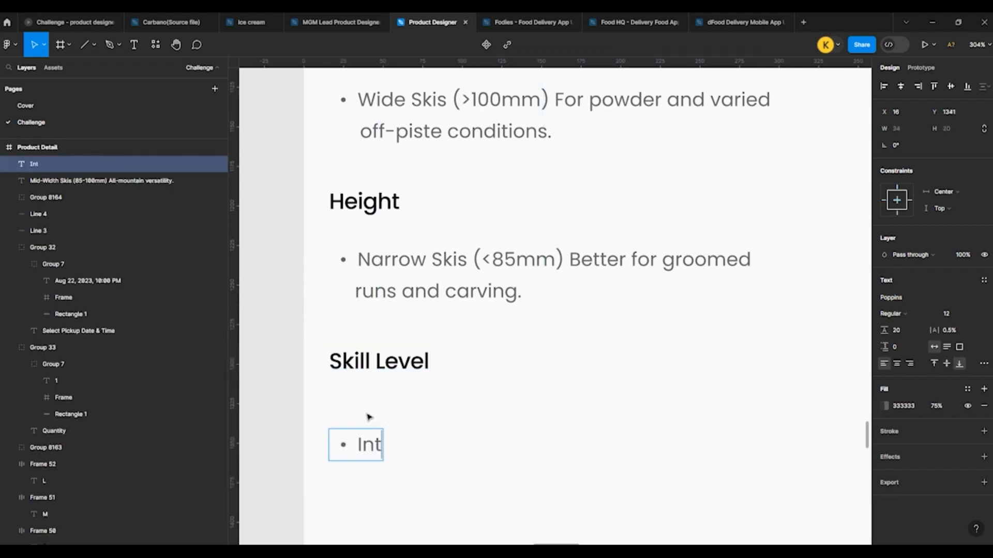
type("Interme")
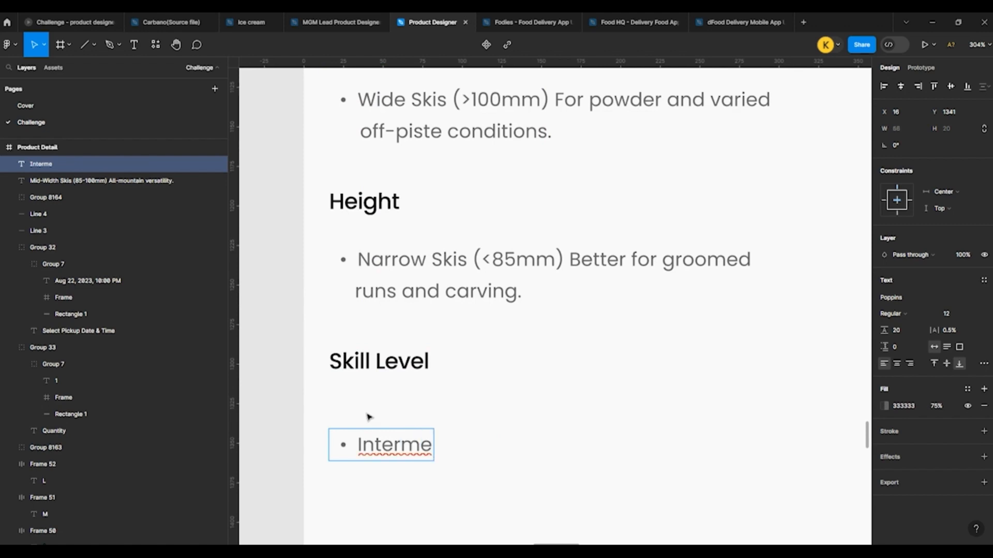
type("diate")
key("Escape")
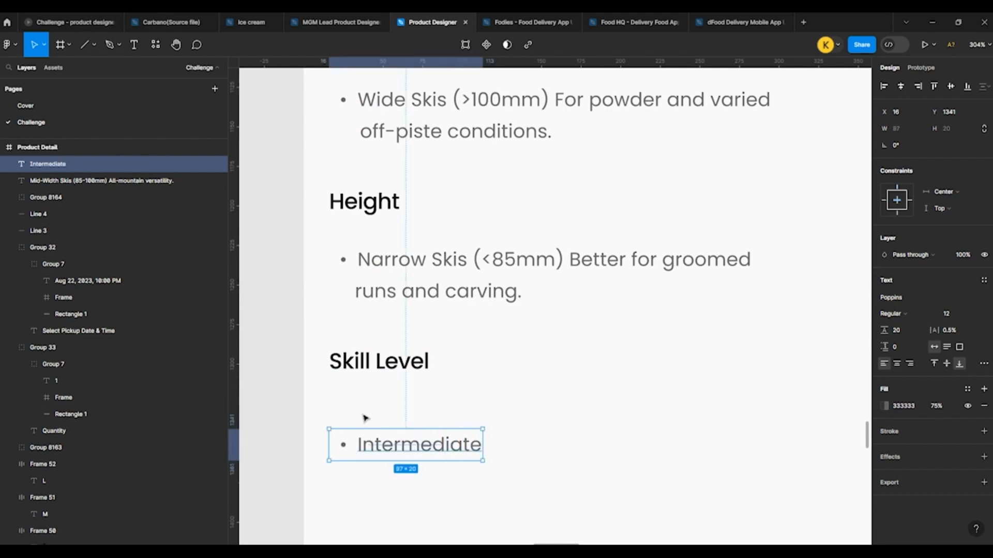
Step: Remove the bulleted list style from the Intermediate text and move it up under Skill Level to Y 1309
left_click(984, 364)
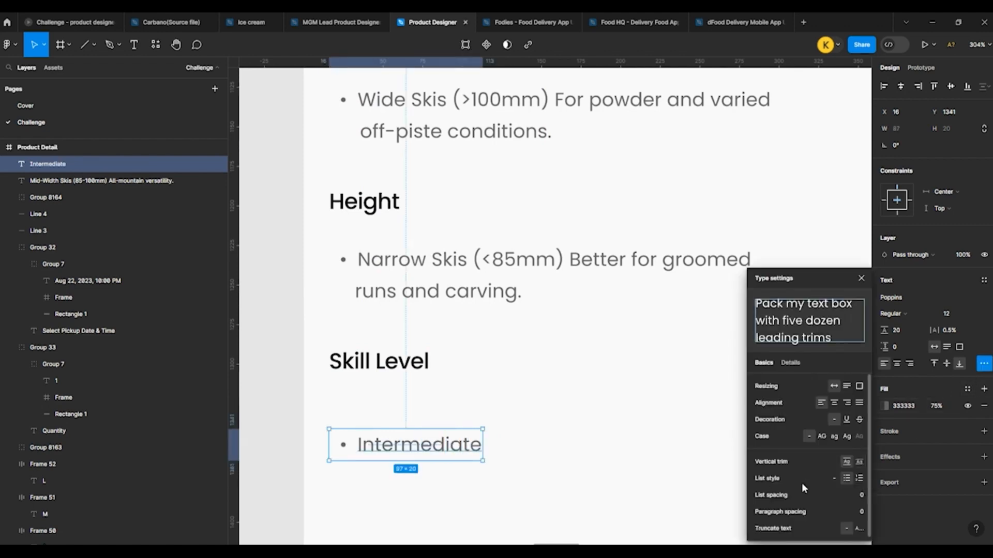
left_click(833, 478)
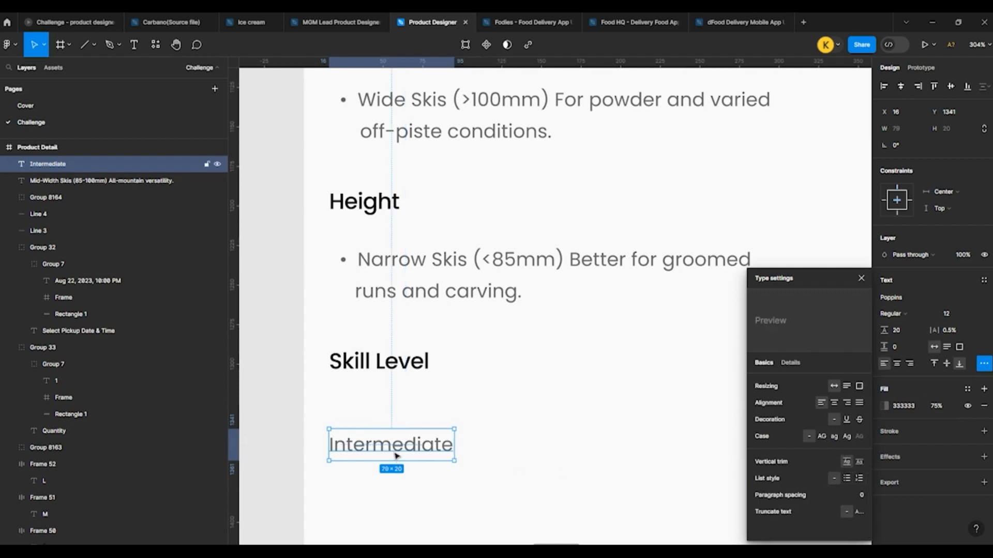
left_click_drag(397, 455, 396, 409)
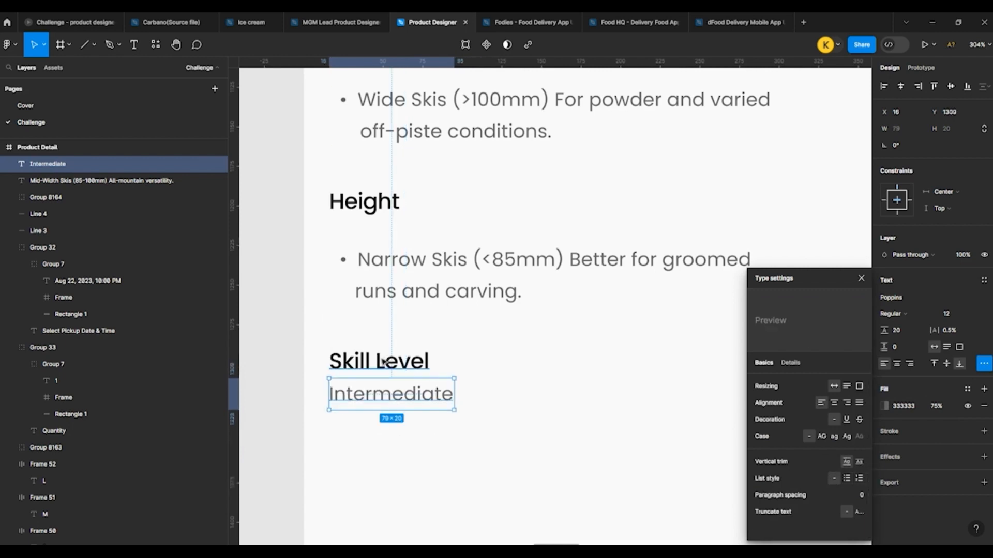
Step: Group the Skill Level label with the Intermediate text
left_click(384, 361, "shift")
key("ctrl+g")
scroll(362, 348, "down", 2)
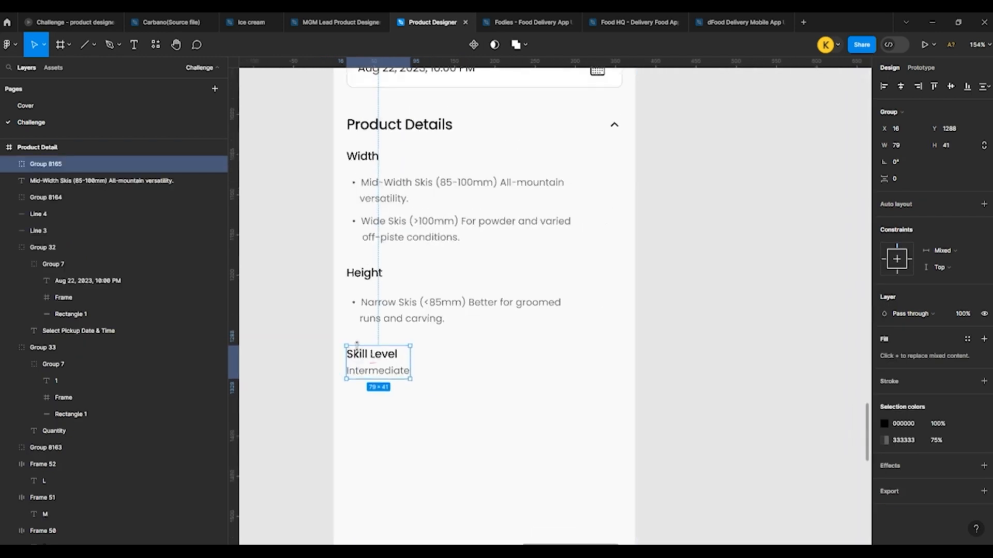
left_click(305, 356)
scroll(305, 354, "up", 2)
scroll(306, 353, "down", 1)
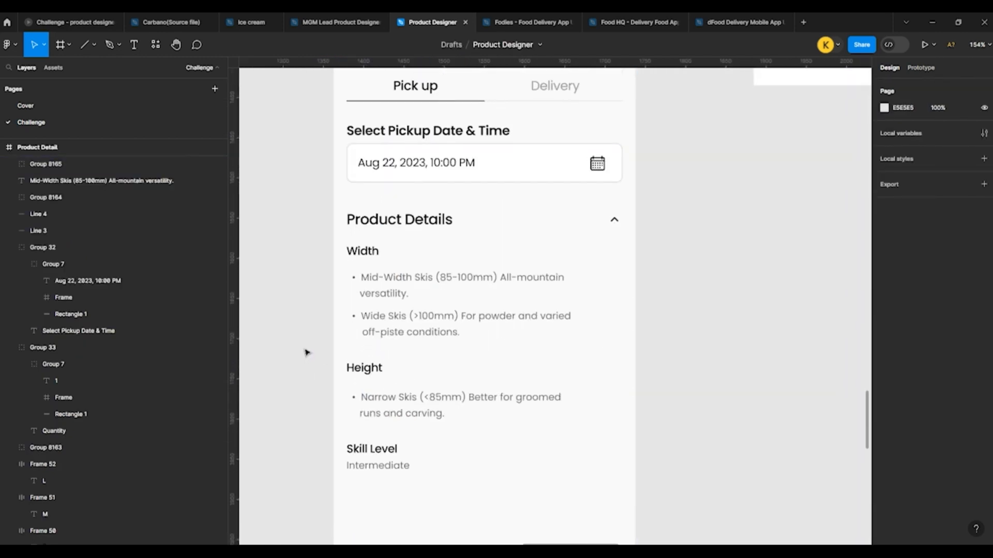
Step: Nudge the Intermediate text inside the group down to Y 1313, adding space below the Skill Level label
double_click(379, 467)
key("Down")
key("Down")
key("Down")
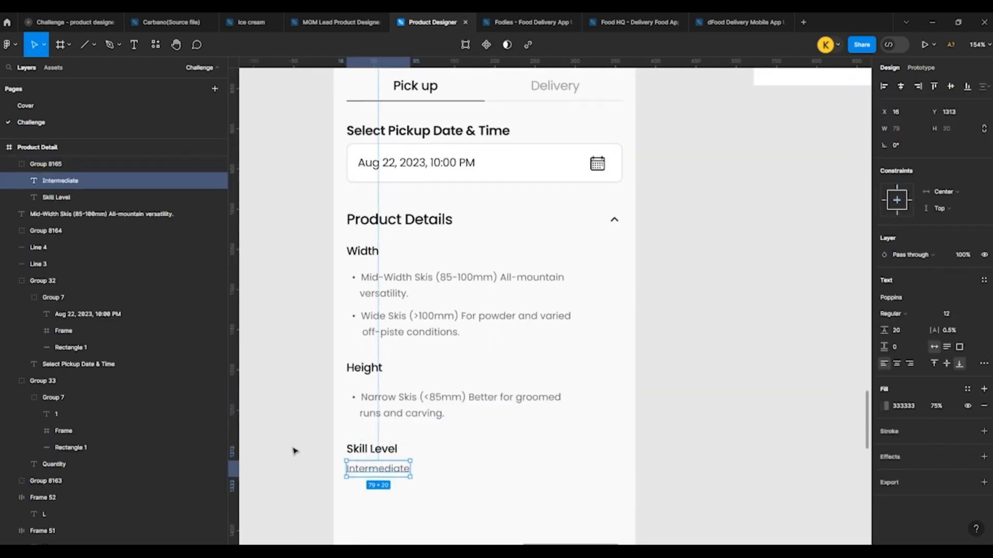
left_click(292, 449)
Step: Duplicate the Skill Level group beside the original, at X 139, Y 1288
scroll(388, 441, "down", 3)
scroll(395, 376, "up", 3)
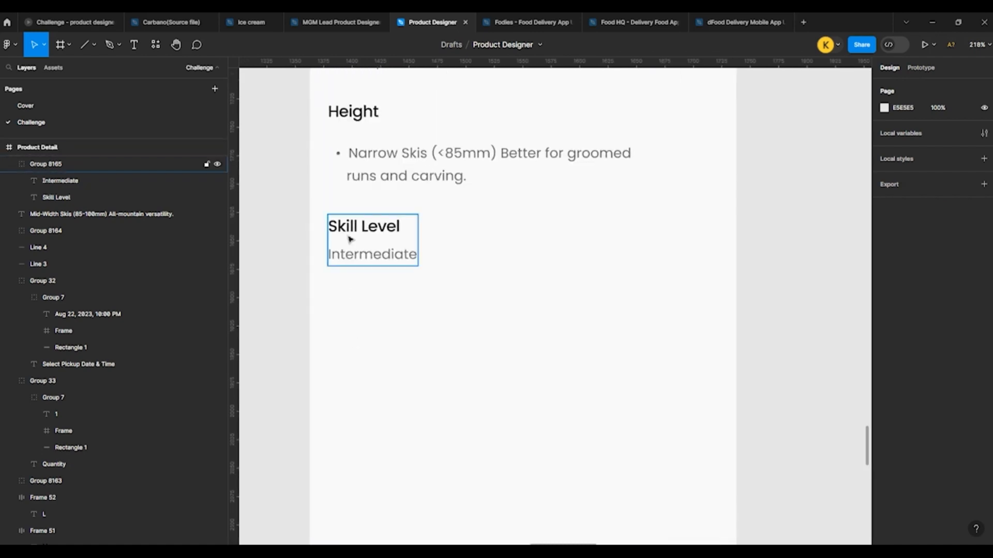
left_click_drag(355, 225, 499, 232)
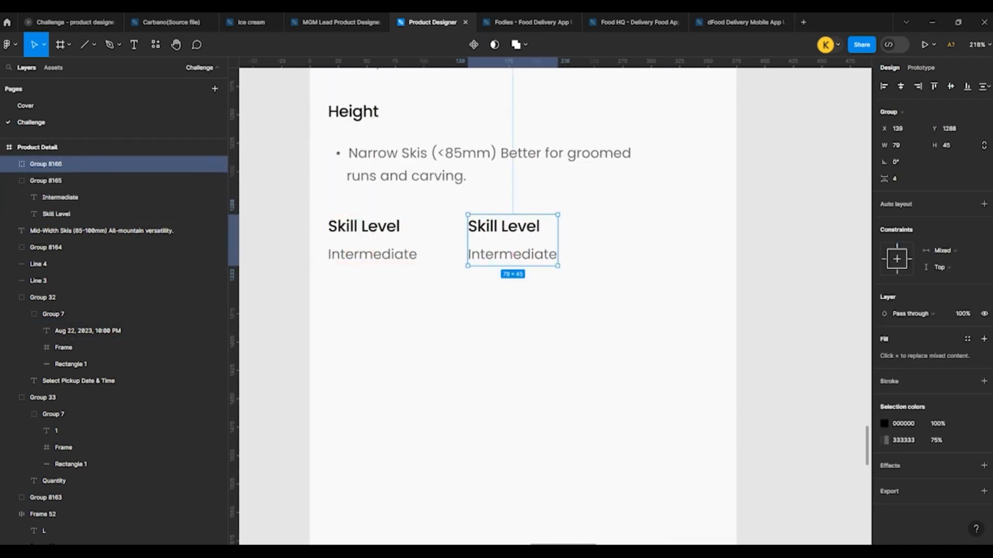
left_click(474, 359)
Step: Replace the duplicated group's Skill Level label with the pasted text "Type of Skiing"
double_click(503, 228)
double_click(481, 227)
key("ctrl+v")
key("Escape")
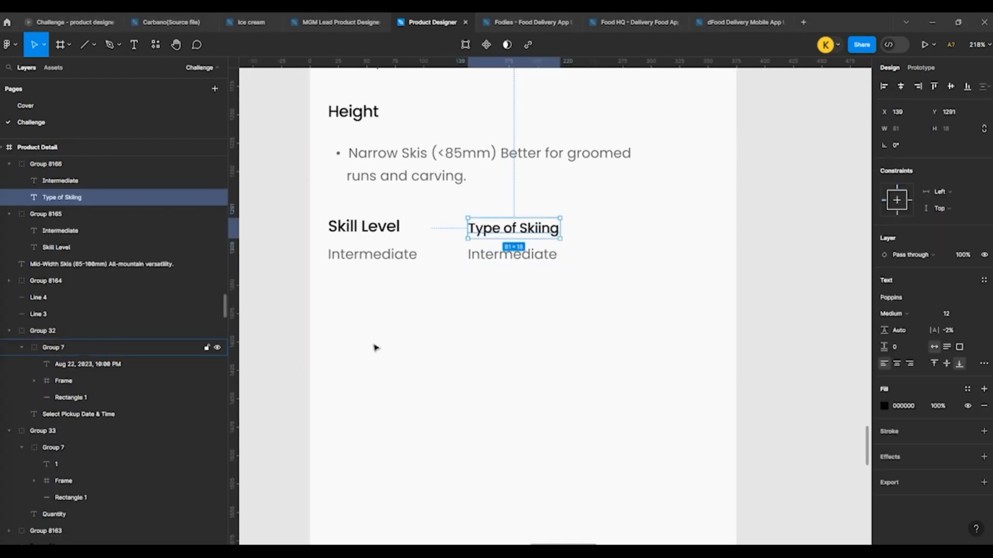
Step: Replace the Intermediate text under Type of Skiing with the pasted text "All mountain"
left_click(406, 347)
double_click(500, 253)
double_click(501, 253)
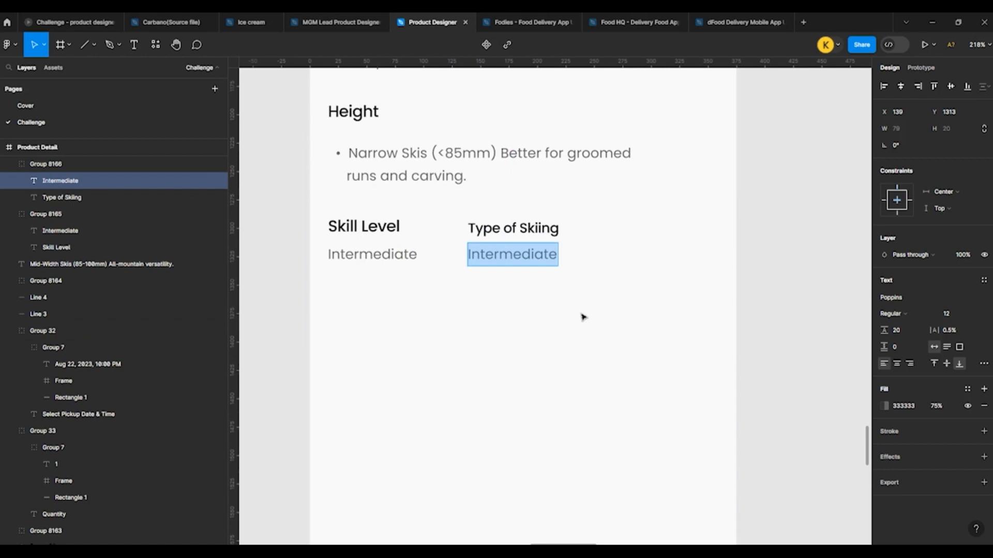
type("All mountain")
left_click(612, 315)
left_click(612, 315)
Step: Duplicate the Type of Skiing group as a third column at X 264, Y 1291
left_click(521, 242)
left_click_drag(493, 235, 636, 227)
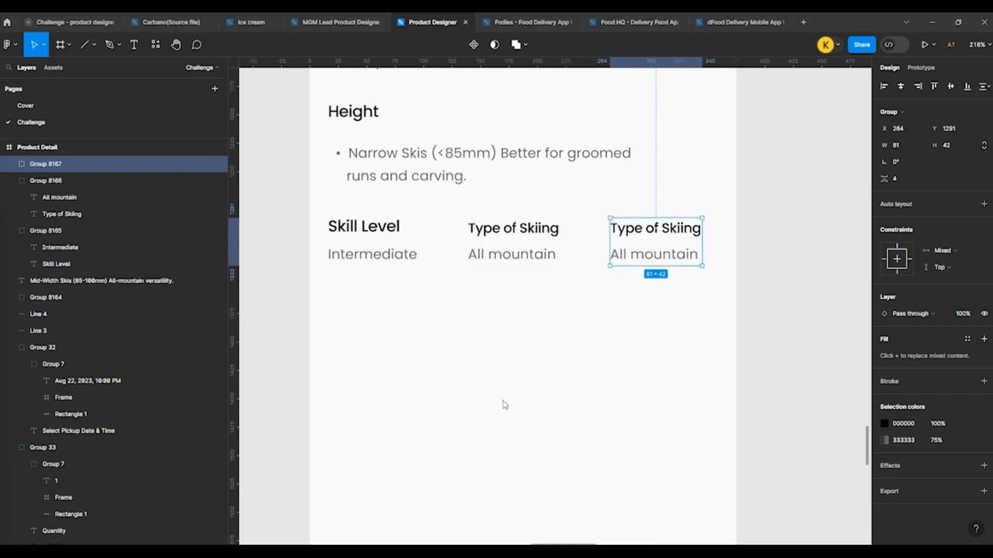
left_click(731, 408)
Step: Change the third column's label to "Terrain"
double_click(631, 238)
double_click(632, 239)
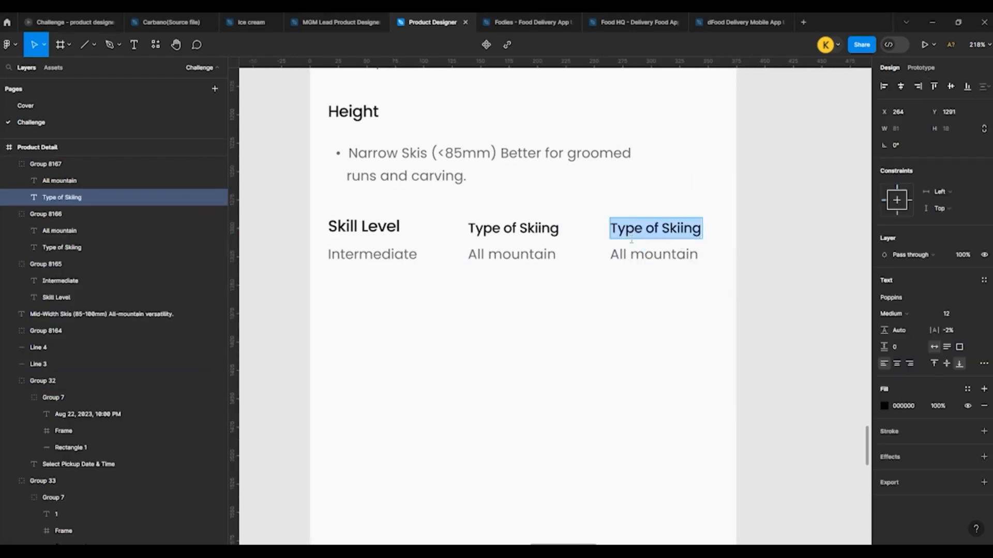
type("Terrain")
key("Escape")
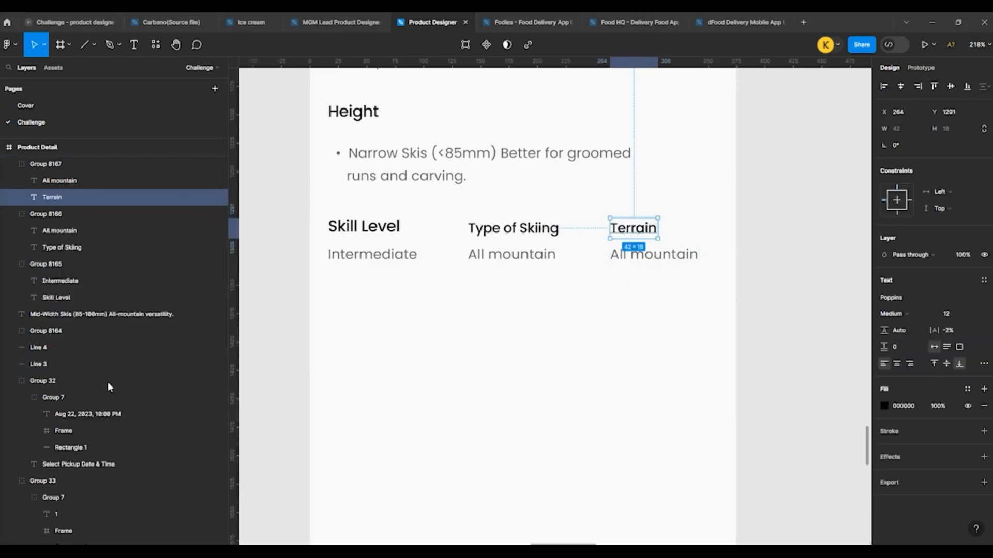
key("Escape")
Step: Replace the All mountain text under Terrain with "Groom"
double_click(614, 262)
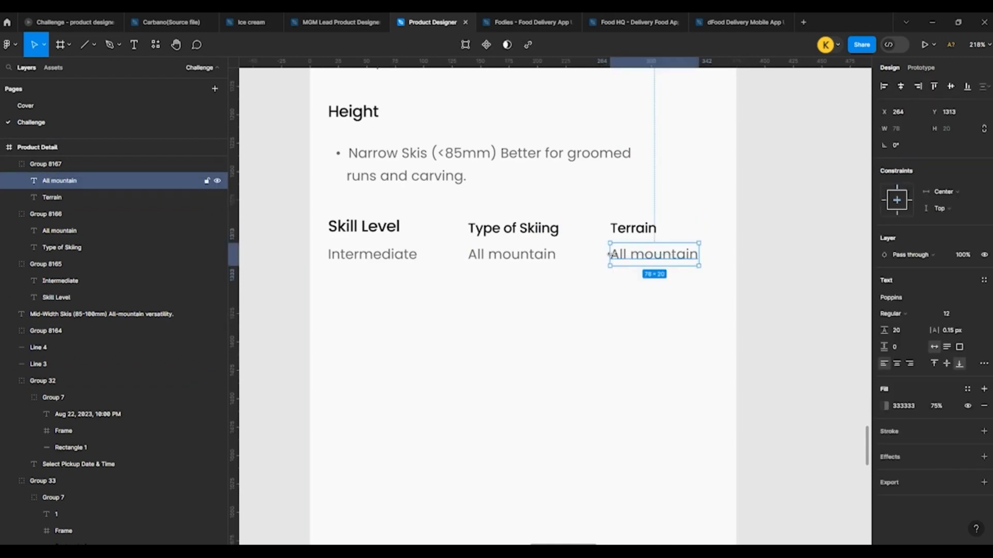
double_click(614, 255)
type("Groom")
key("Escape")
key("Escape")
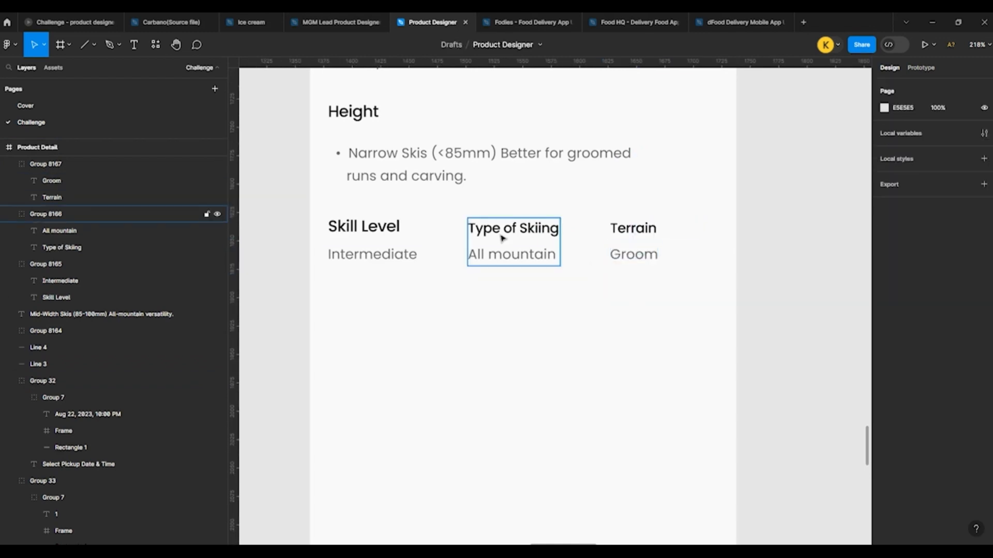
Step: Align the top edges of the Skill Level, Type of Skiing and Terrain groups at Y 1288
left_click(501, 237)
left_click(634, 240, "shift")
left_click(370, 228, "shift")
left_click_drag(370, 228, 368, 306)
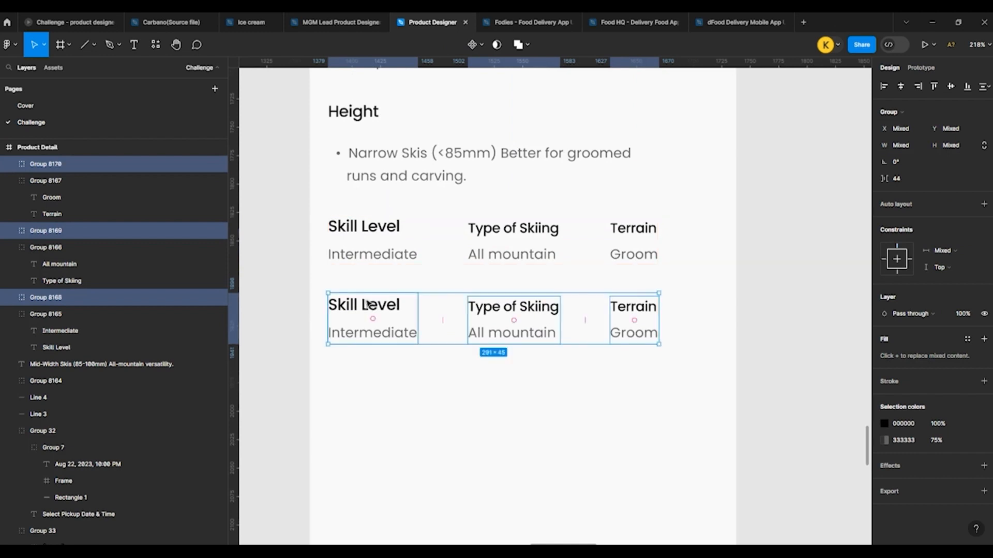
key("ctrl+z")
left_click(935, 87)
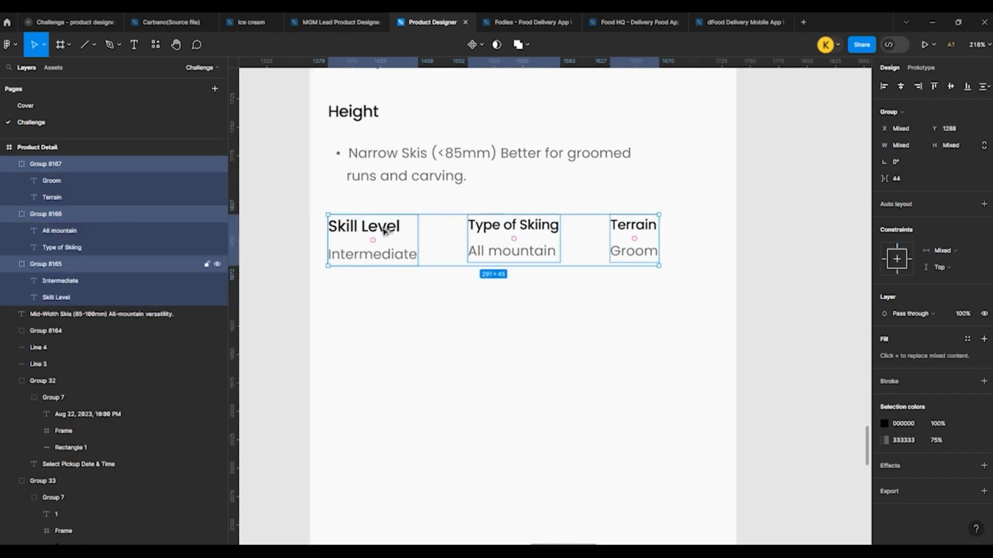
Step: Duplicate the row of three specification groups directly below the original, at Y 1349
left_click_drag(383, 231, 398, 306)
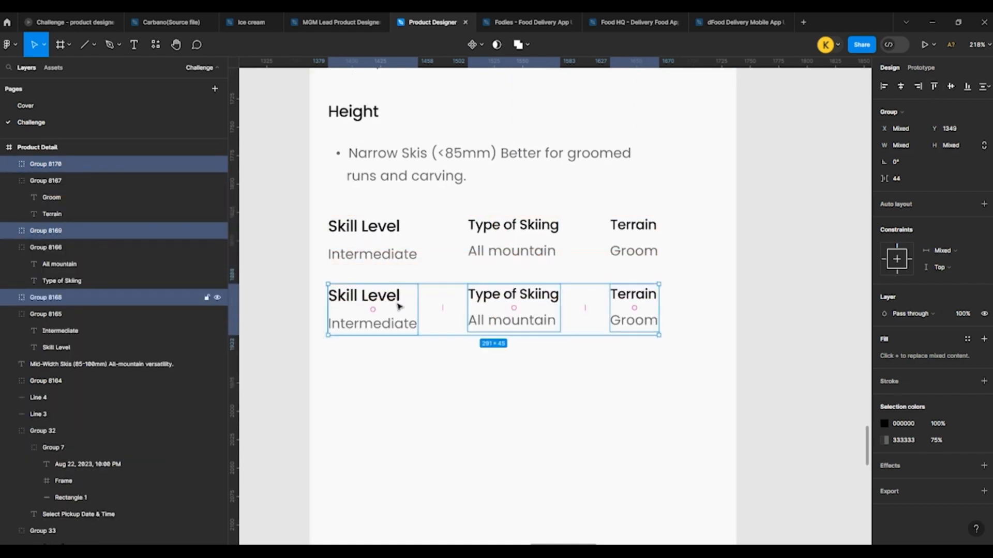
left_click(506, 376)
scroll(460, 310, "down", 1)
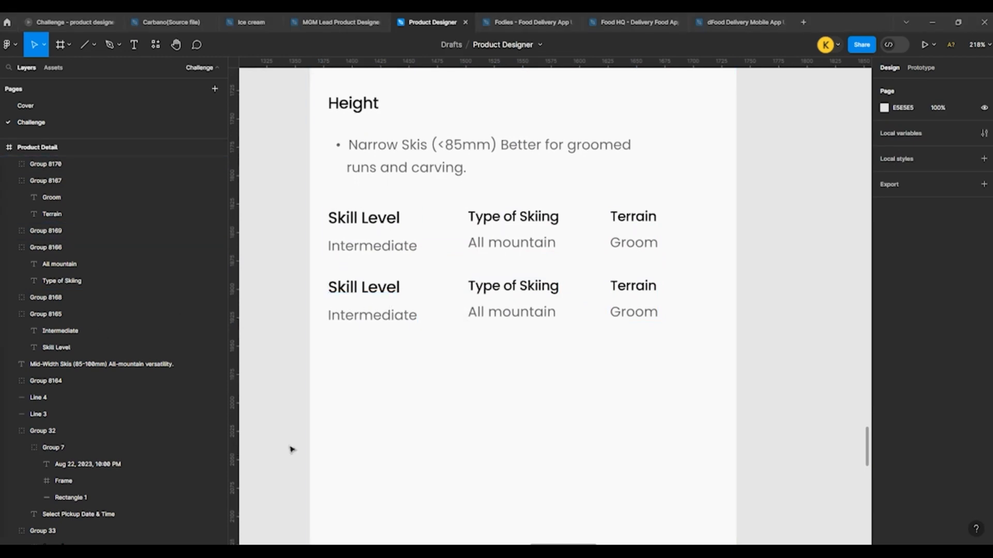
Step: Change the lower row's Skill Level label to "Profile"
double_click(364, 288)
key("Return")
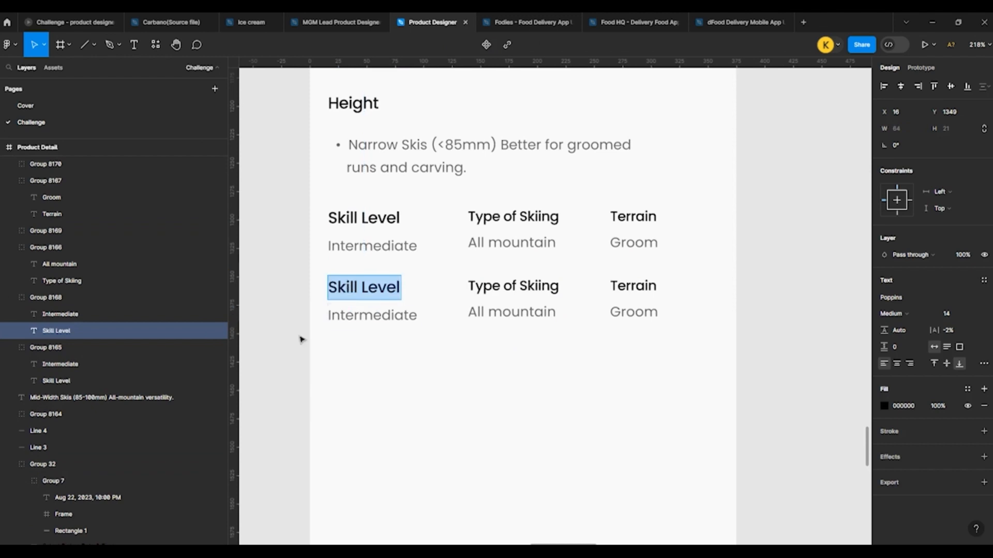
type("Profile")
key("Escape")
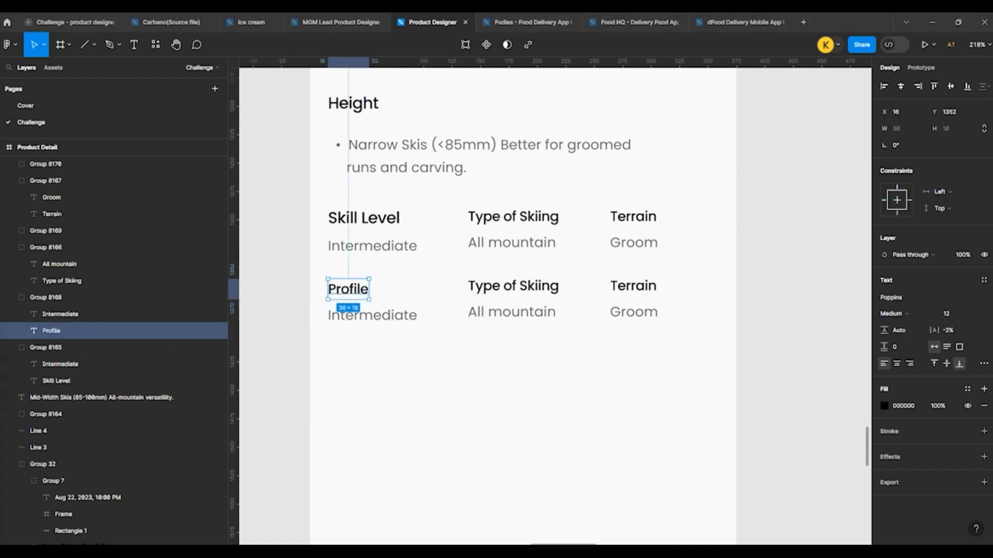
left_click(437, 379)
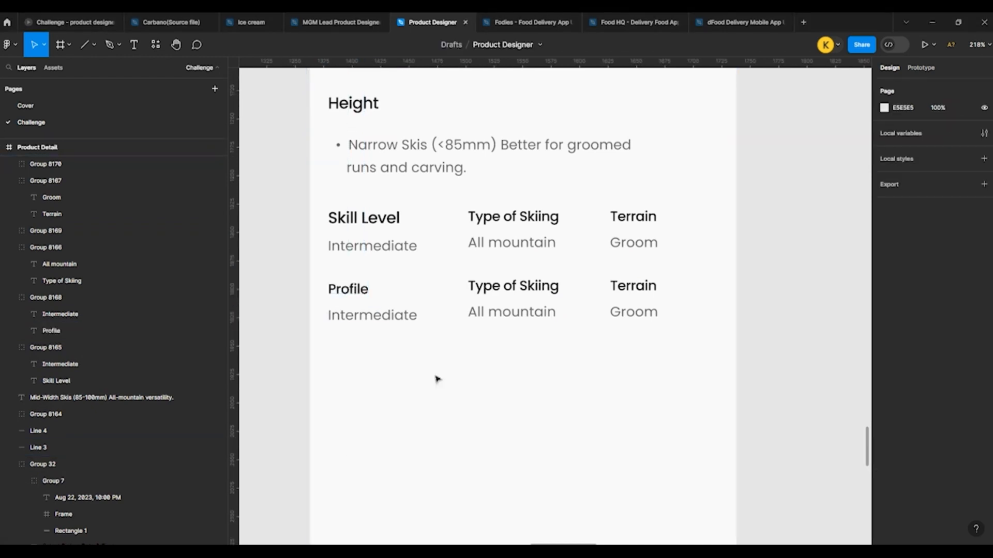
Step: Change the lower row's Type of Skiing label to "Bindings"
double_click(509, 286)
key("Return")
type("Bindings")
key("Escape")
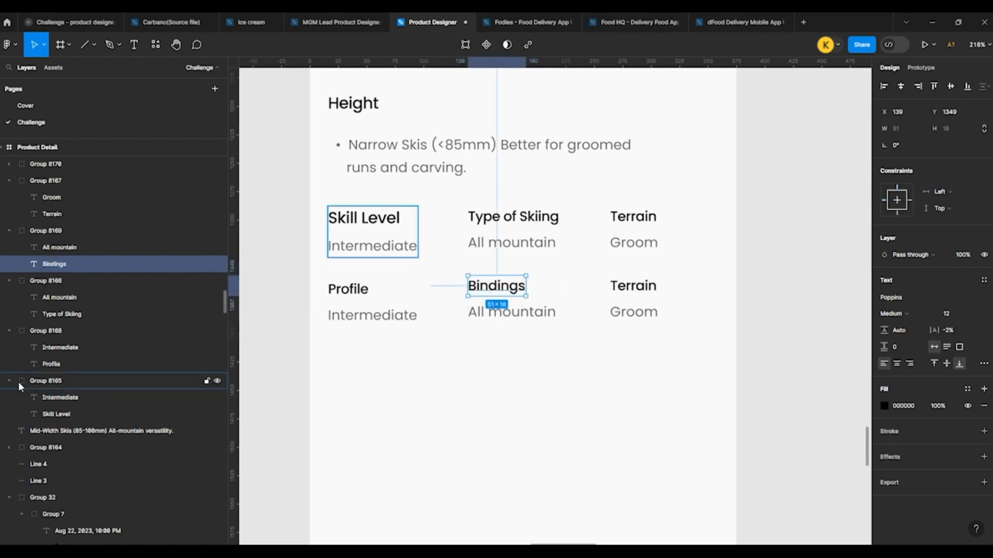
left_click(640, 393)
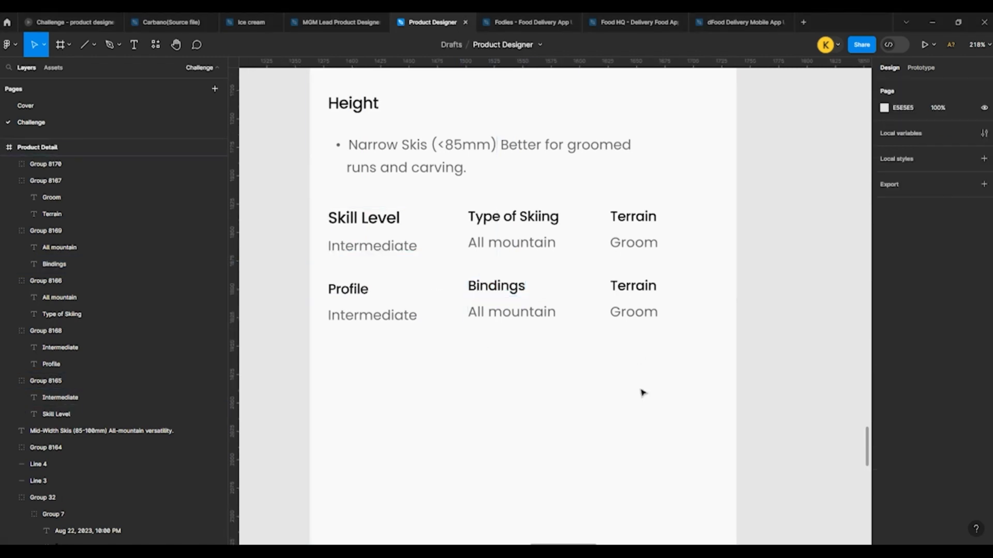
Step: Change the lower row's Terrain label to "Material"
double_click(628, 285)
key("Return")
type("Material")
key("Escape")
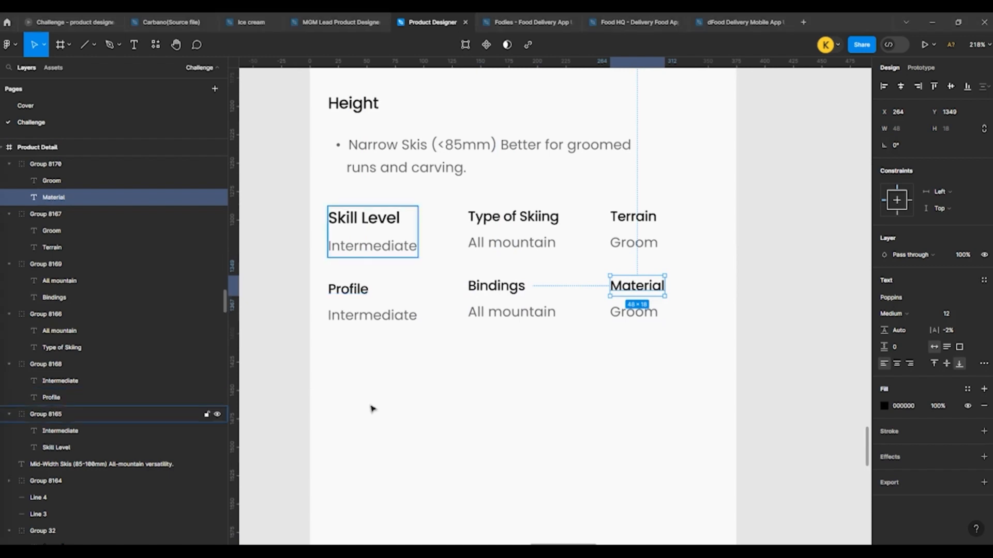
left_click(511, 381)
Step: Replace the Groom text under Material with "Carbon fiber"
left_click(624, 316)
key("Return")
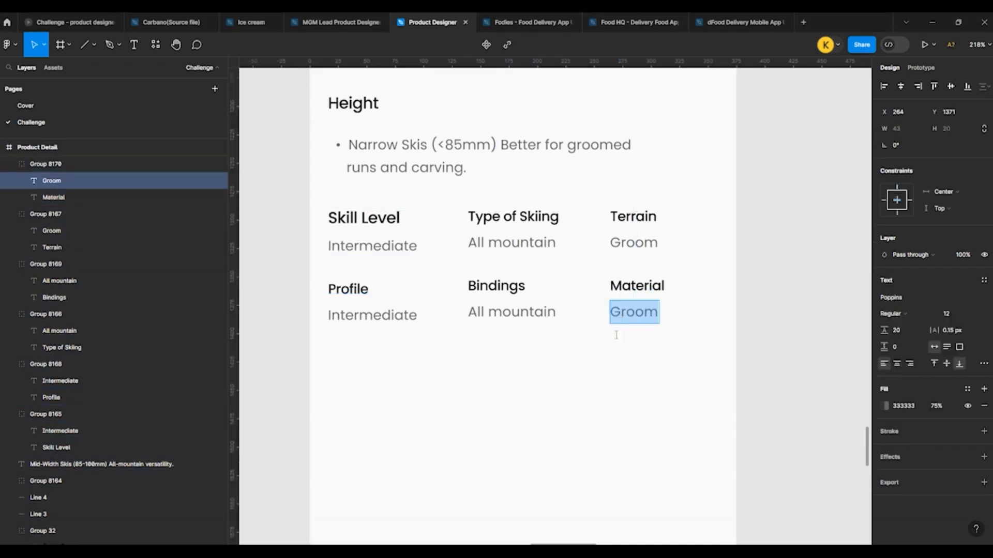
type("Carbon fiber")
key("Escape")
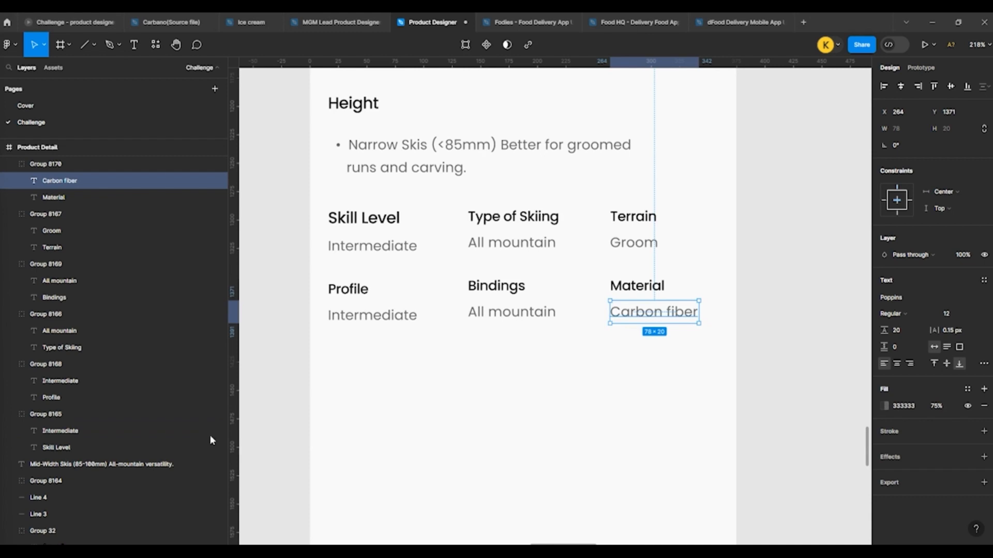
left_click(368, 447)
Step: Replace the All mountain text under Bindings with "Sold separately"
double_click(489, 312)
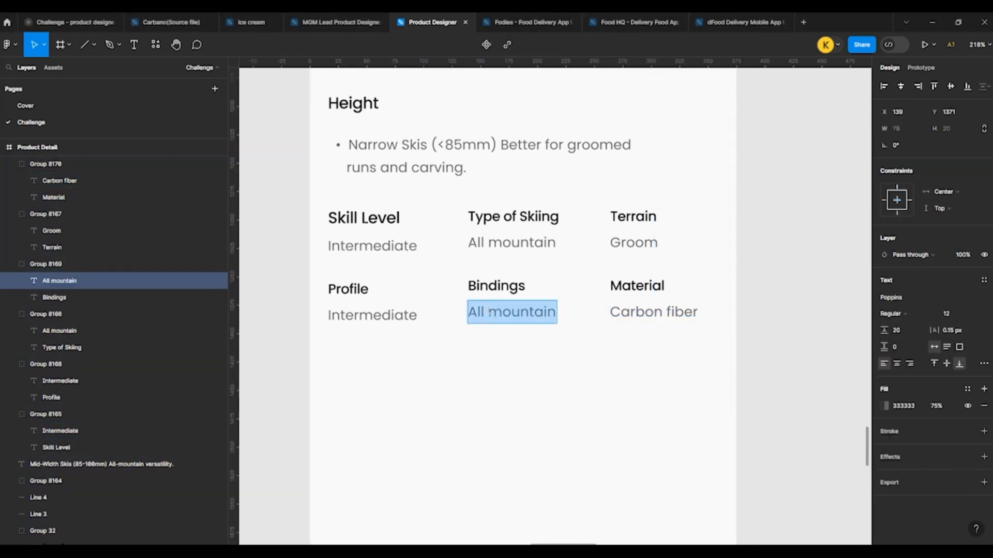
type("Sold separately")
key("Escape")
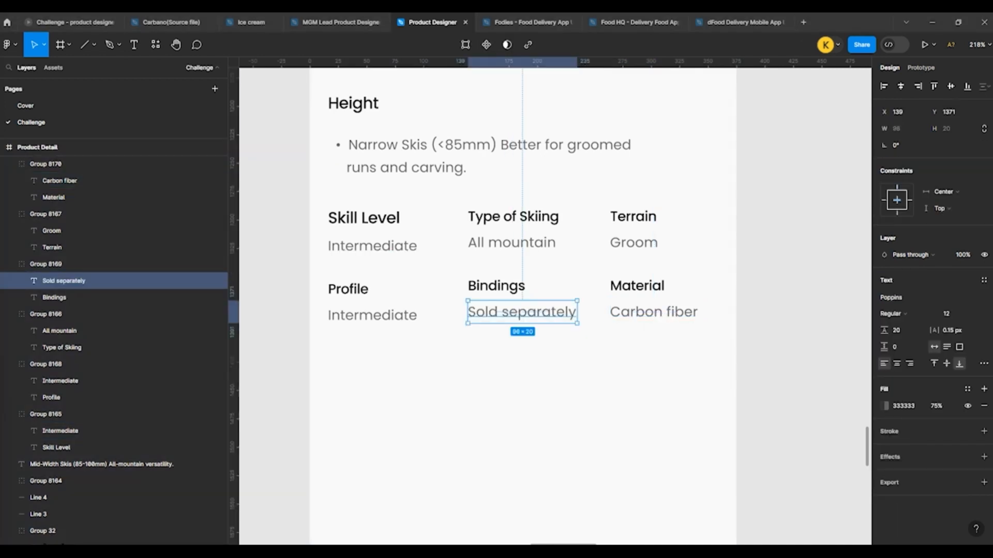
Step: Replace the Intermediate text under Profile with "Camber"
double_click(370, 317)
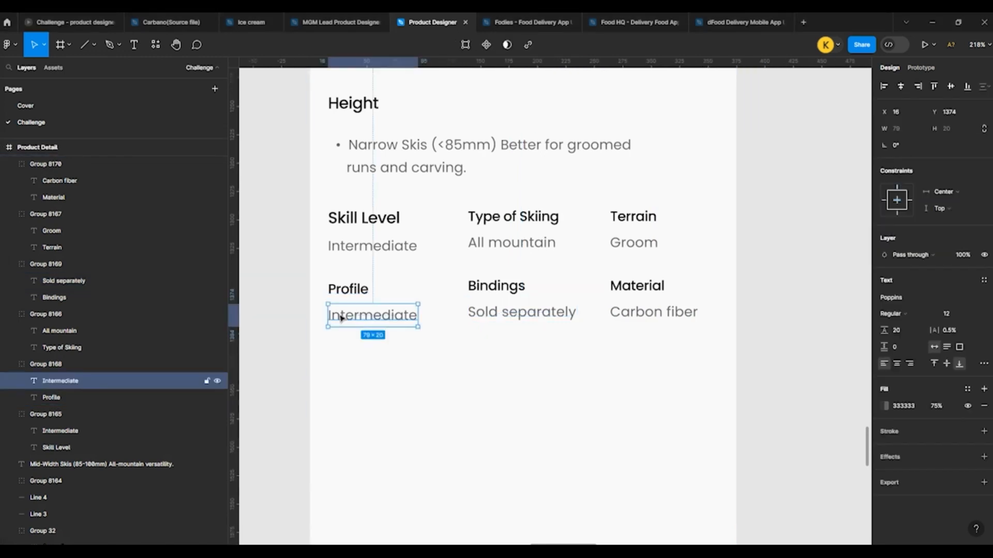
double_click(338, 317)
type("Camber")
key("Escape")
left_click(272, 319)
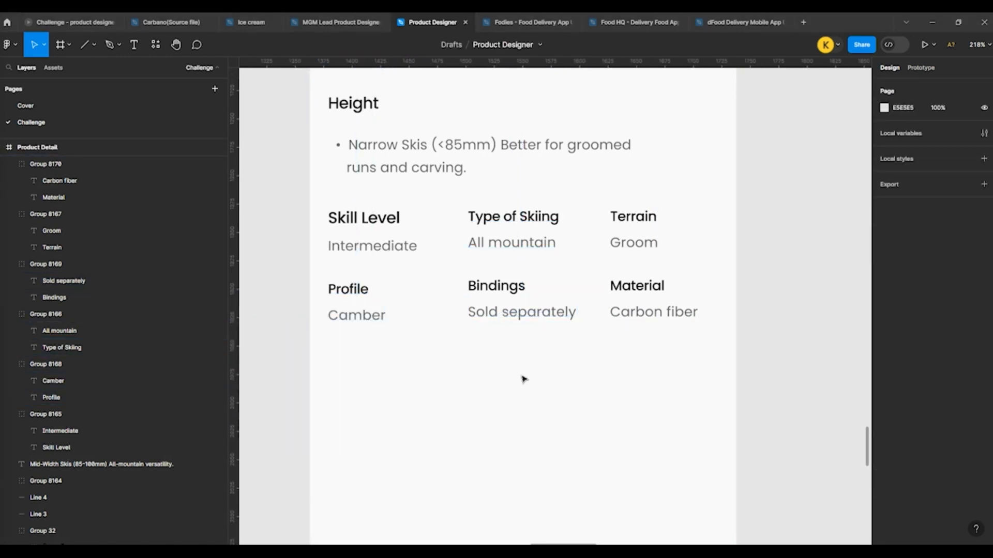
Step: Duplicate the Fischer brand banner from the Product Detail screen's header area to below the specification rows, at Y 1443
scroll(494, 336, "down", 10)
scroll(416, 268, "up", 5)
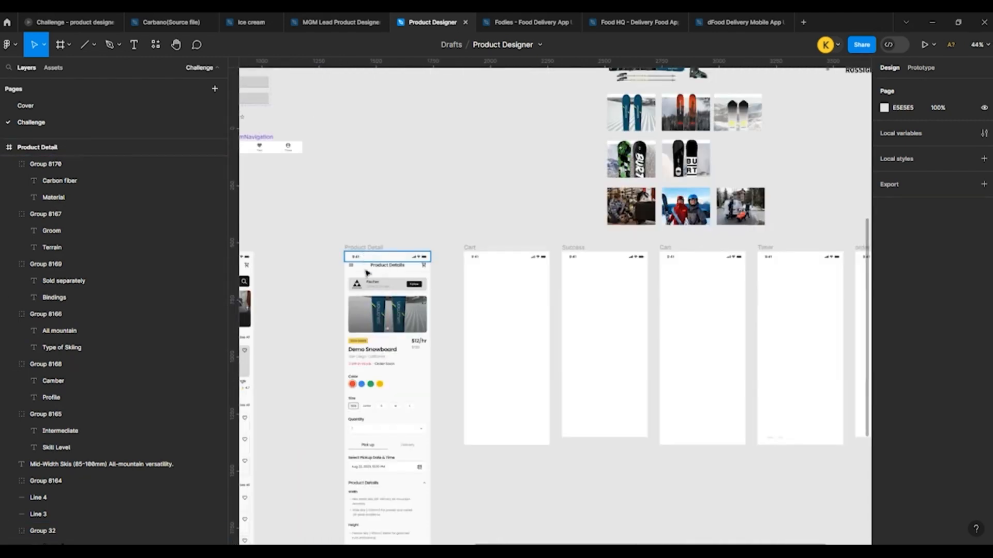
left_click(378, 283)
scroll(442, 257, "down", 2)
left_click_drag(398, 274, 413, 500)
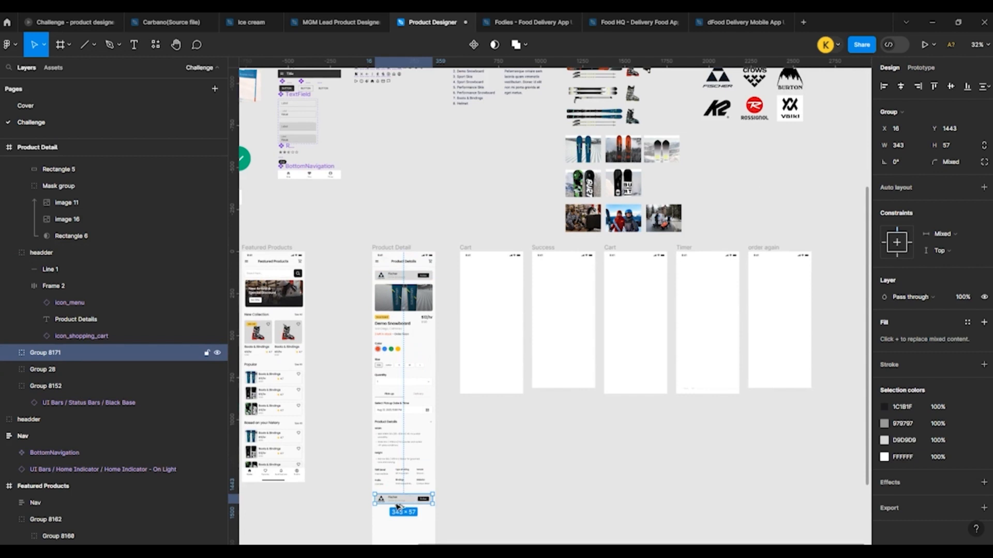
Step: Nudge the duplicated Fischer banner up to Y 1426, closer to the specification rows
scroll(396, 507, "up", 5)
key("shift+Up")
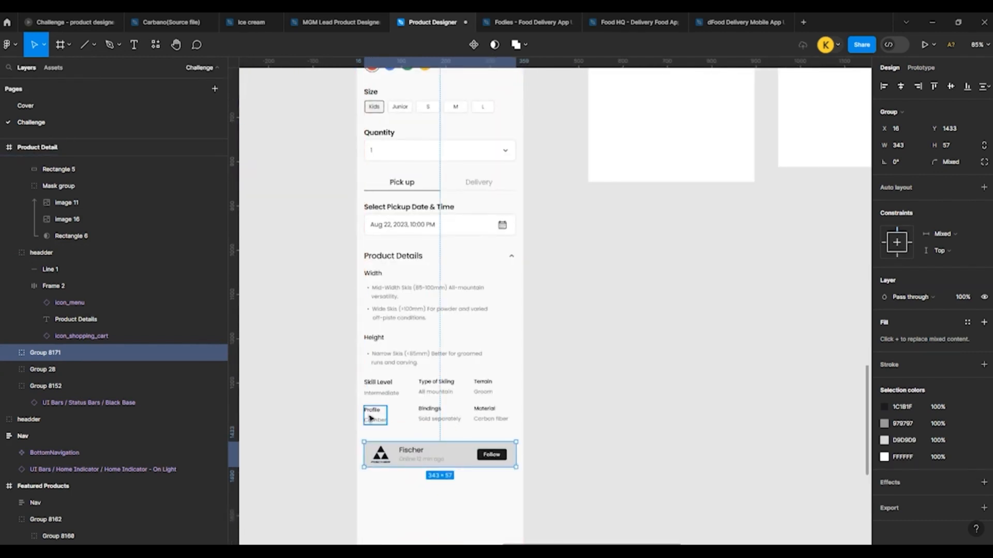
key("Up")
key("Up")
key("Up")
key("Up")
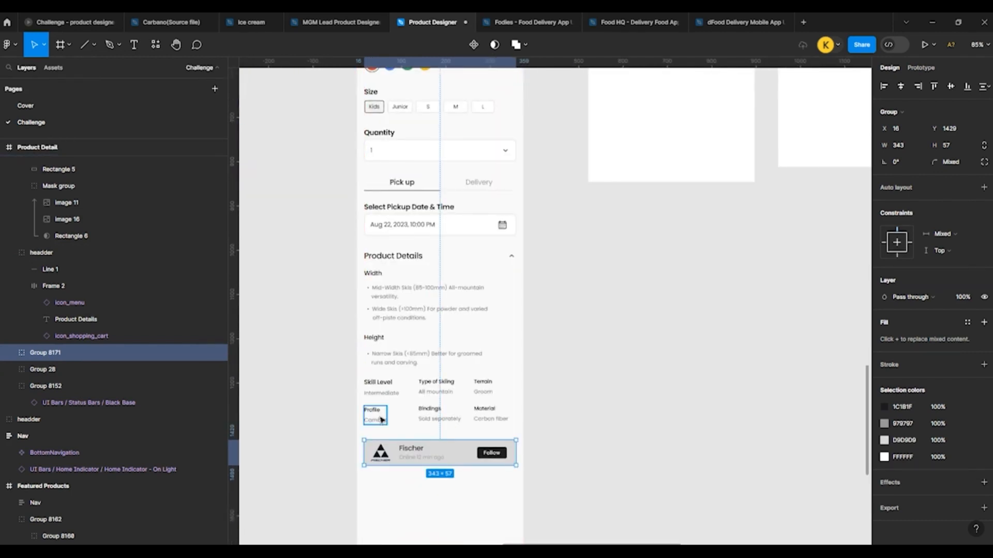
key("Up")
key("Up")
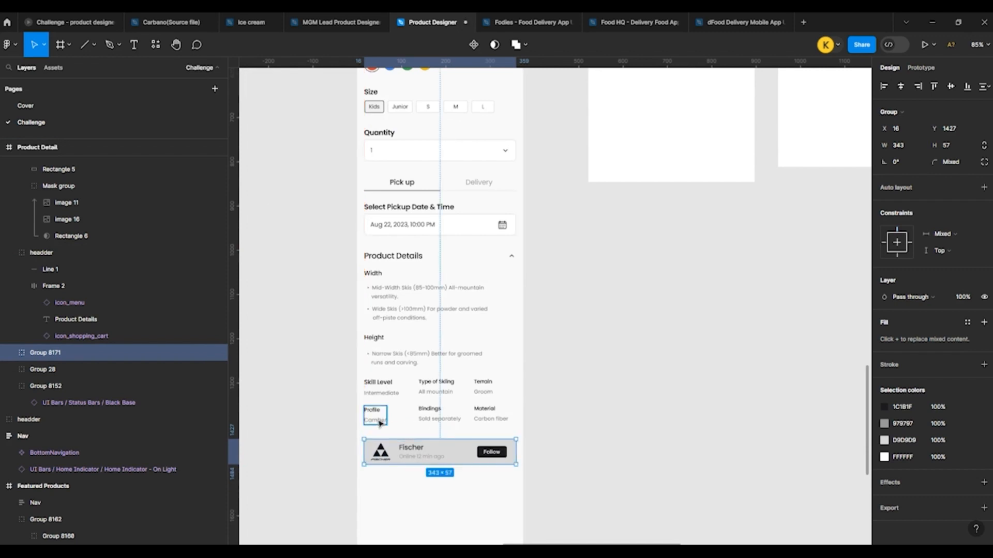
left_click(581, 450)
Step: Delete the Fischer logo, the Follow button and the "Online 12 min ago" text from the duplicated banner
scroll(390, 410, "down", 3)
scroll(389, 408, "up", 4)
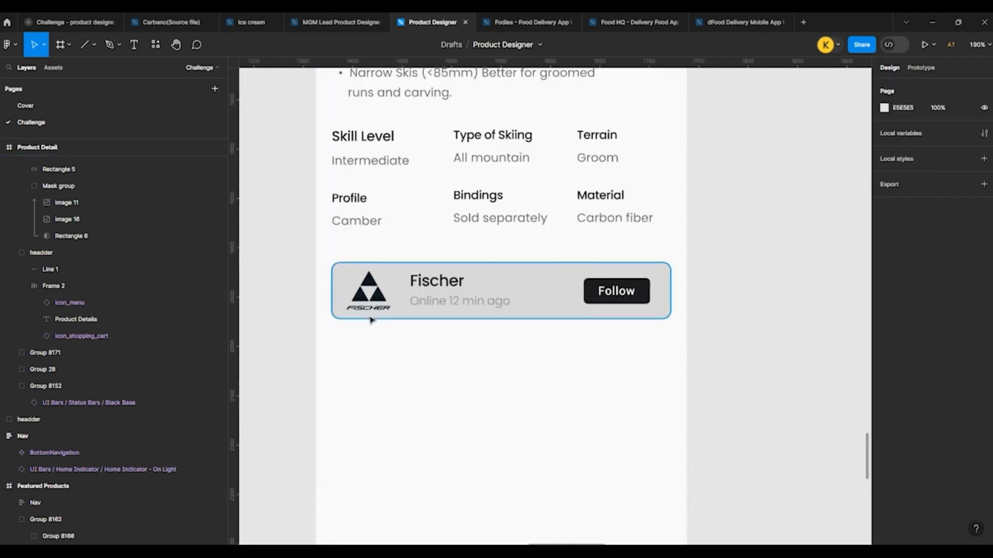
left_click(374, 296, "ctrl")
key("Delete")
left_click(618, 296, "ctrl")
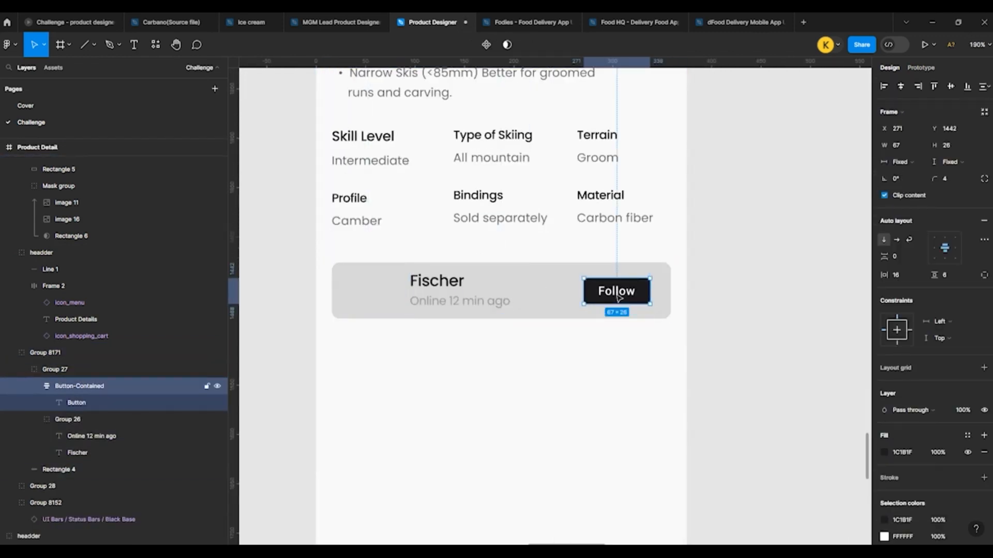
key("Delete")
left_click(444, 312, "ctrl")
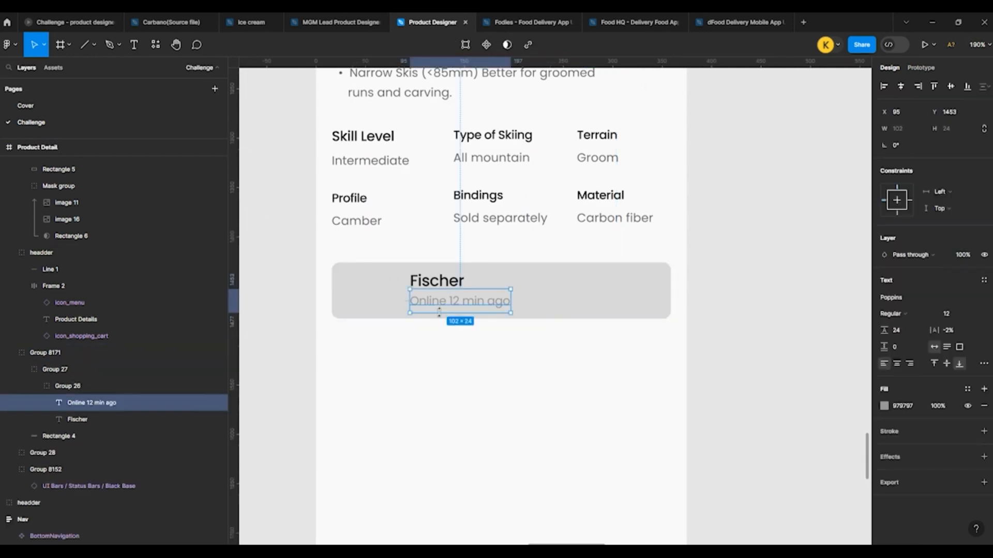
key("Delete")
Step: Replace the banner's Fischer text with the copied "Satisfaction guaranteed or its free, Delivery and pickup options, may return within app." and move it to X 76, Y 1436
left_click(411, 284, "ctrl")
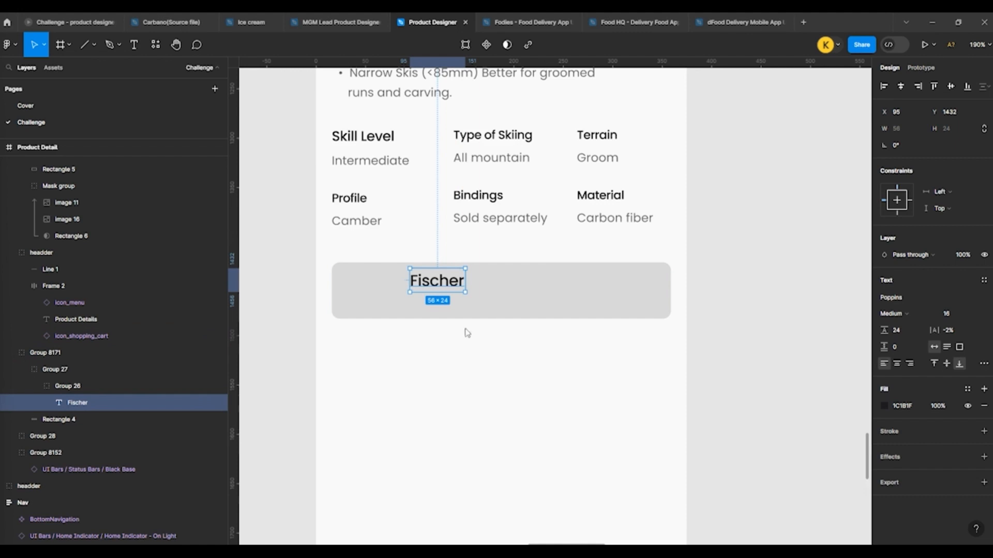
left_click(685, 317)
left_click(424, 283, "ctrl")
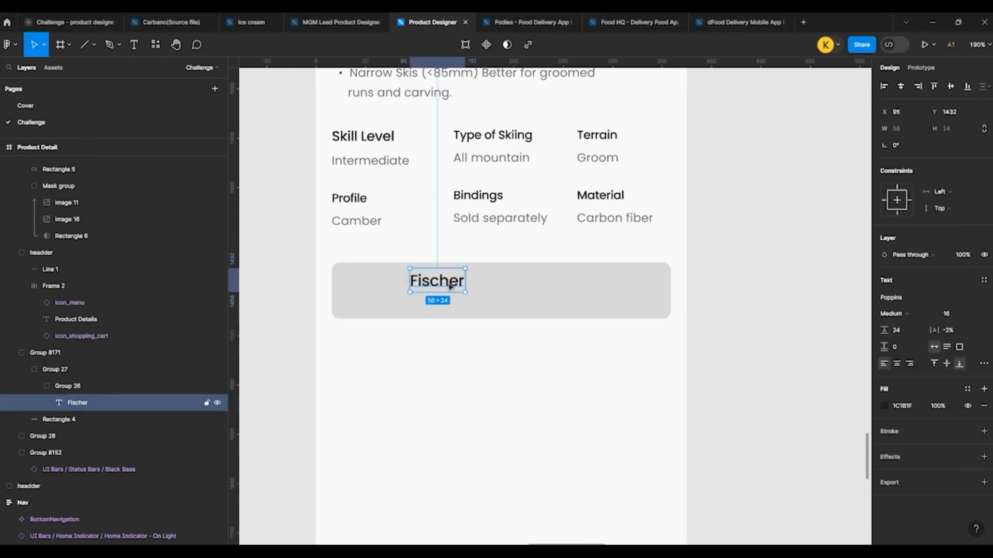
double_click(425, 285)
key("ctrl+v")
key("Escape")
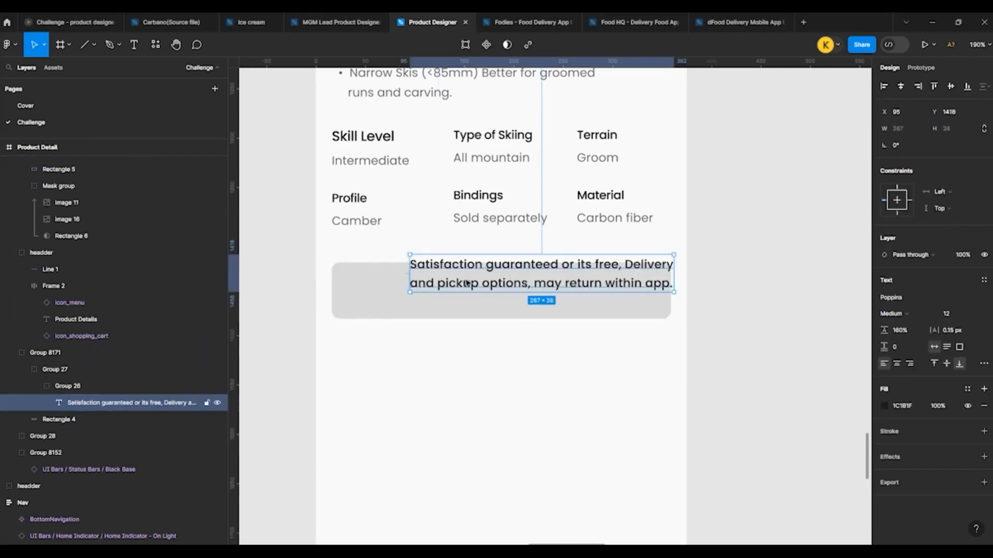
left_click_drag(467, 283, 448, 301)
left_click(387, 348)
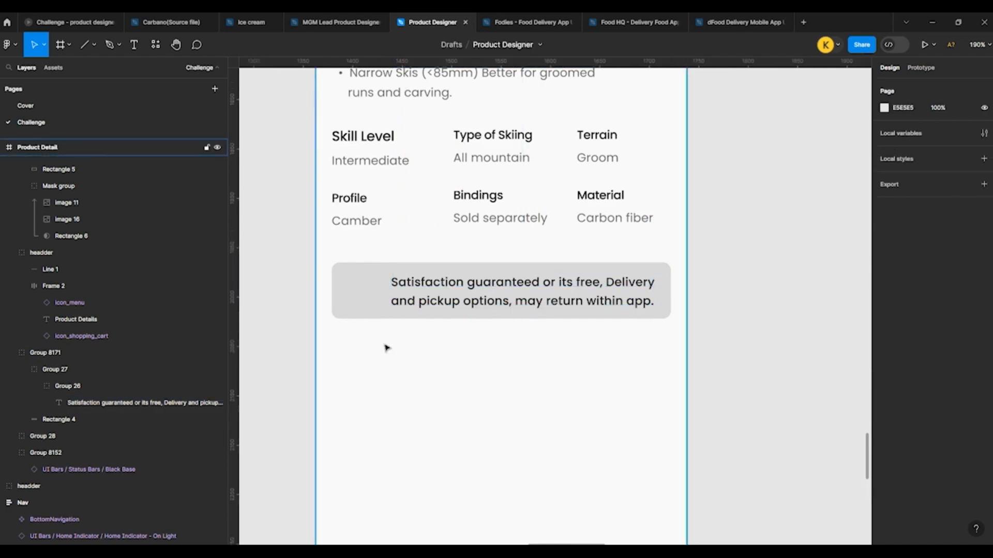
Step: Paste the copied award badge icon into the grey banner beside the guarantee text, at X 34, Y 1442
key("shift+0")
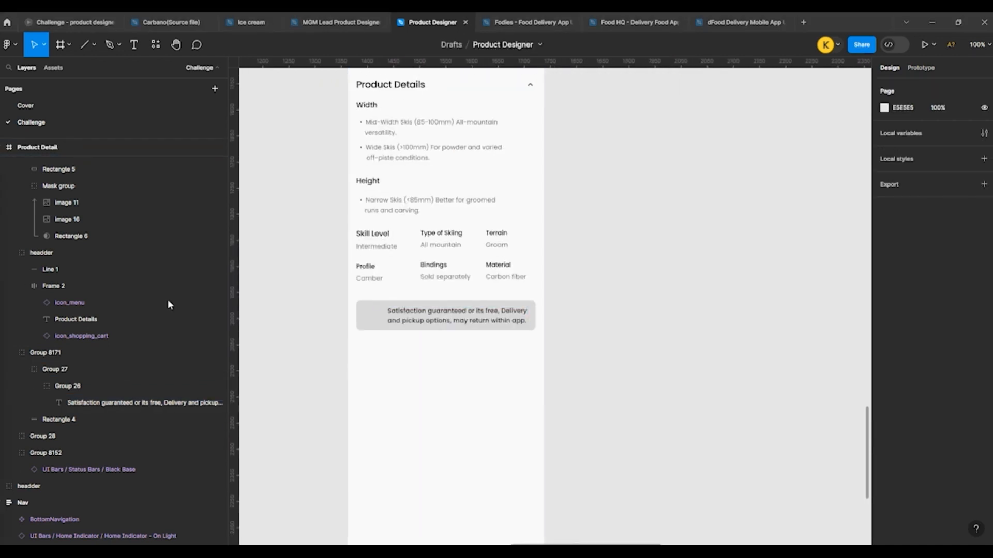
left_click(377, 326)
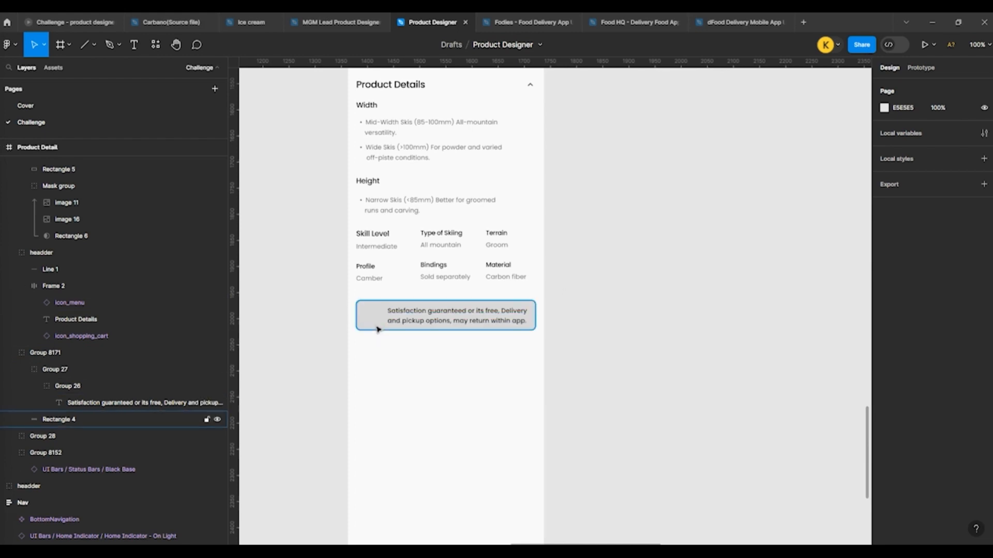
key("shift+2")
scroll(361, 325, "up", 5)
key("ctrl+v")
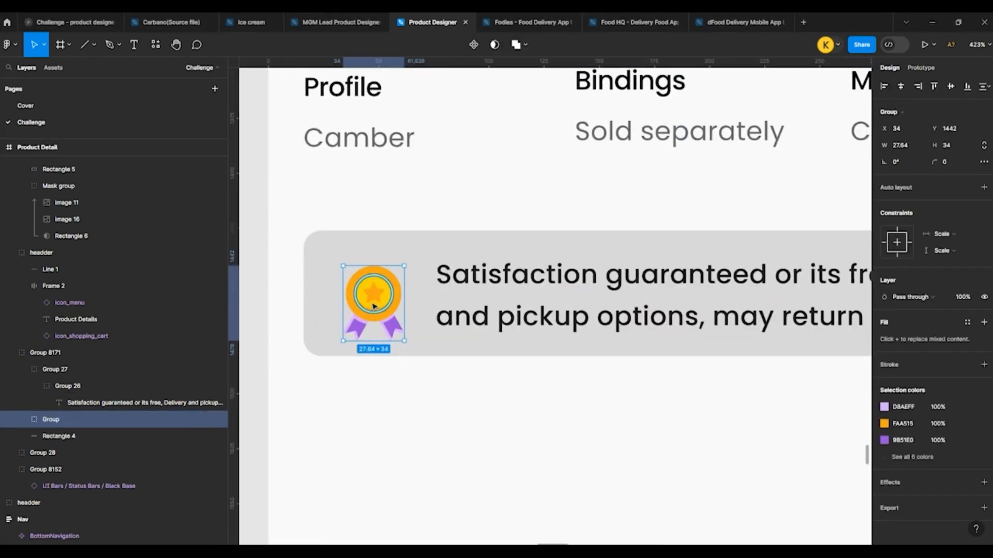
Step: Wrap the award badge in a frame, place it at X 36 and centre it vertically in the banner
key("ctrl+alt+g")
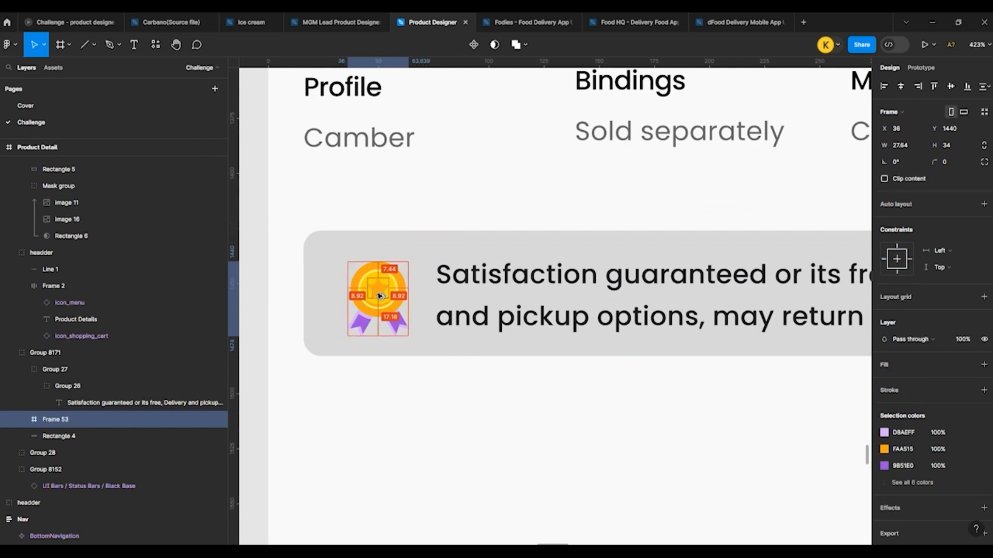
left_click(410, 405)
left_click(376, 315)
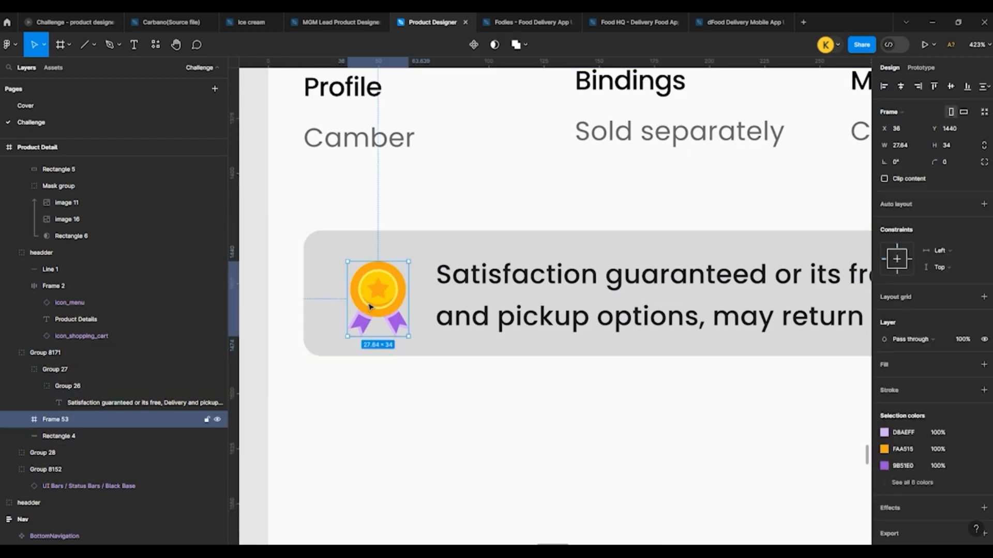
left_click(951, 87)
Step: Centre the guarantee text vertically in the banner and check the banner group's spacing to its surroundings
scroll(407, 265, "down", 3)
left_click(539, 279)
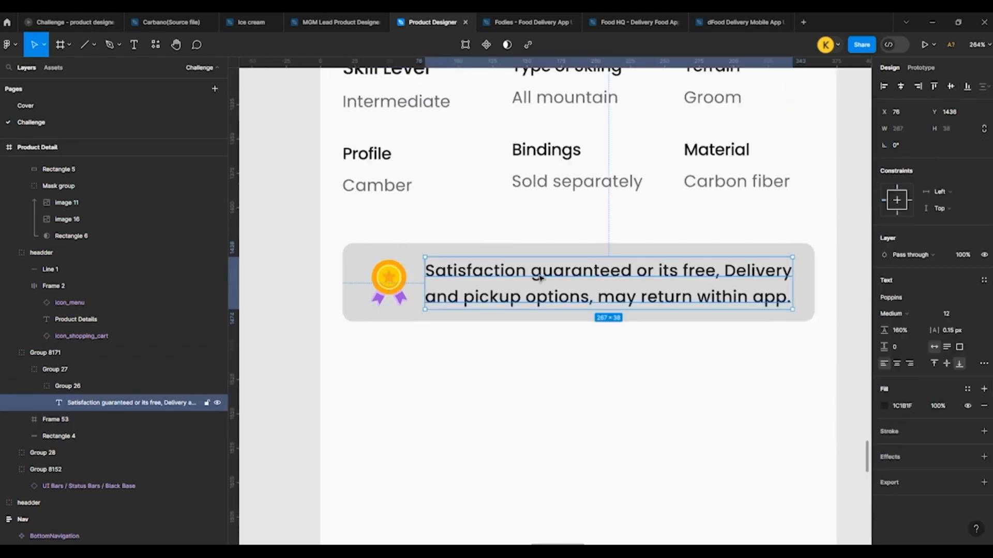
scroll(511, 242, "down", 4)
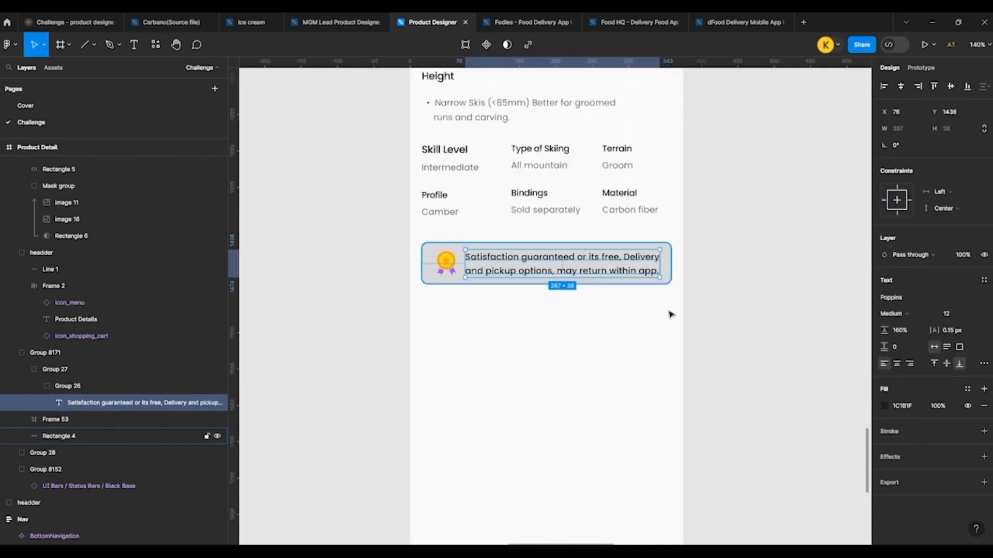
left_click(669, 313)
left_click(527, 271)
key("alt")
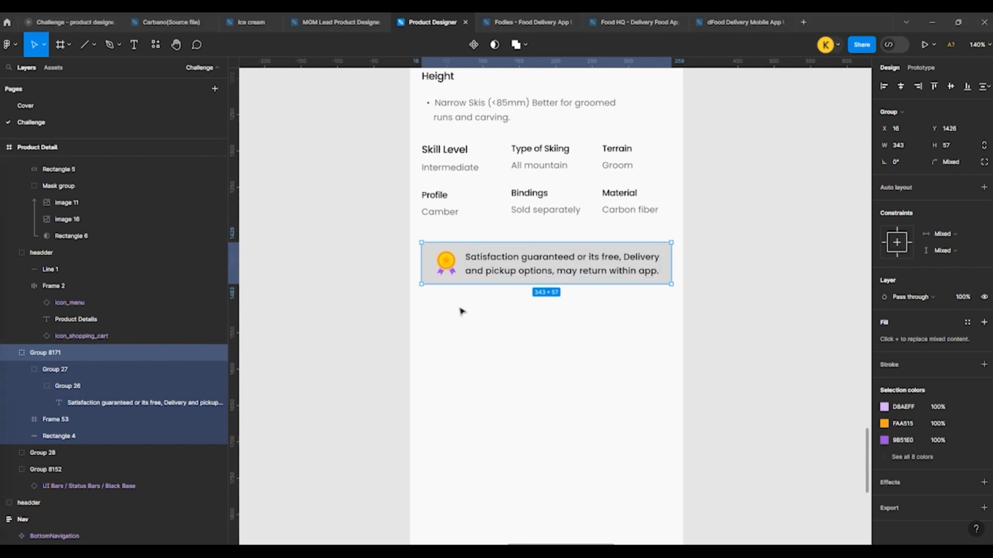
Step: Duplicate the Product Details section header with its chevron to below the guarantee banner, at Y 1515
scroll(405, 272, "down", 5)
left_click(398, 270)
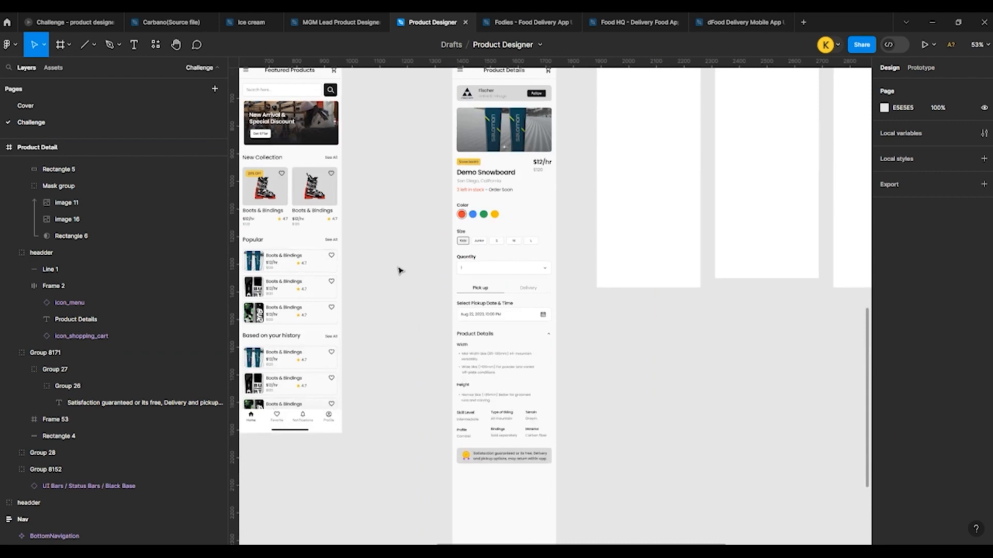
left_click(483, 146)
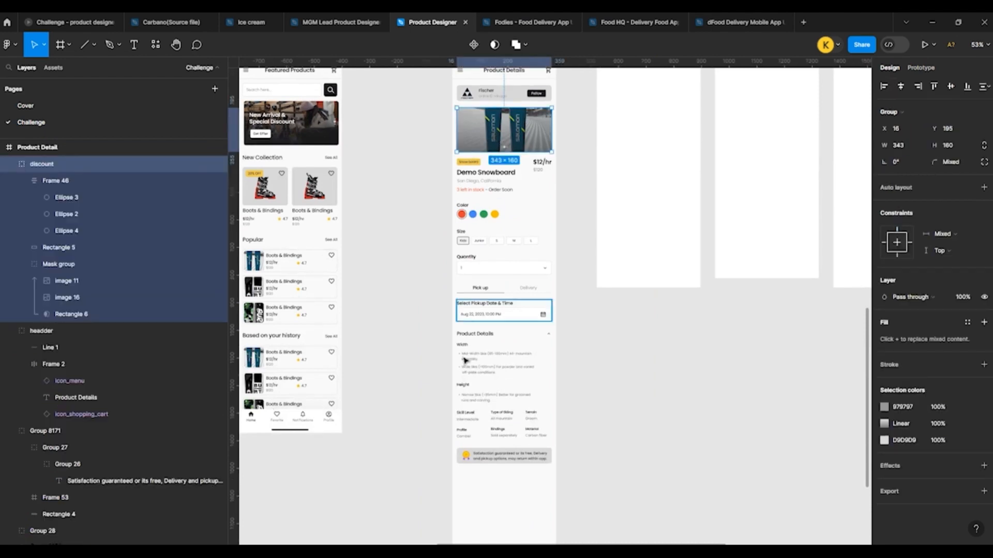
scroll(467, 361, "down", 3)
scroll(503, 283, "up", 3)
left_click_drag(457, 187, 459, 381)
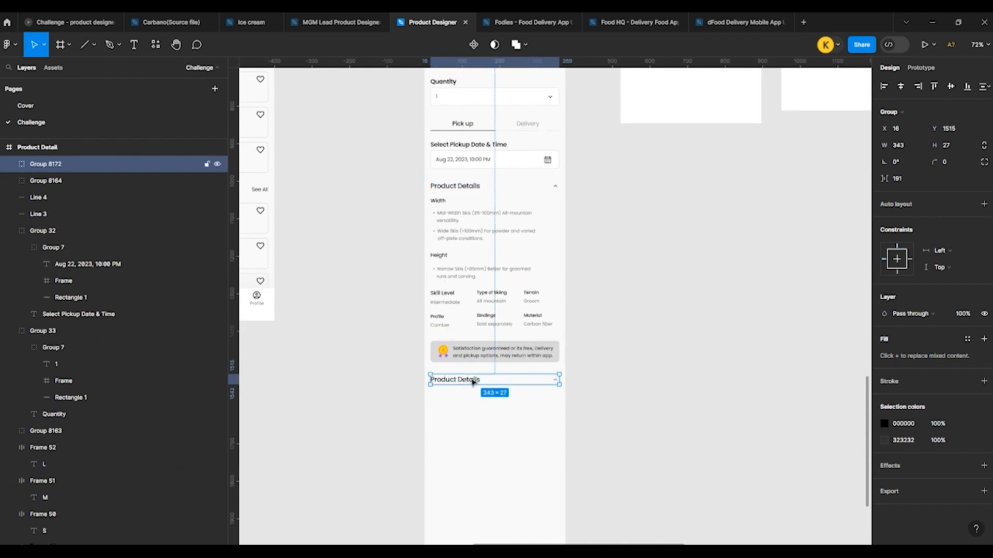
scroll(468, 384, "up", 3)
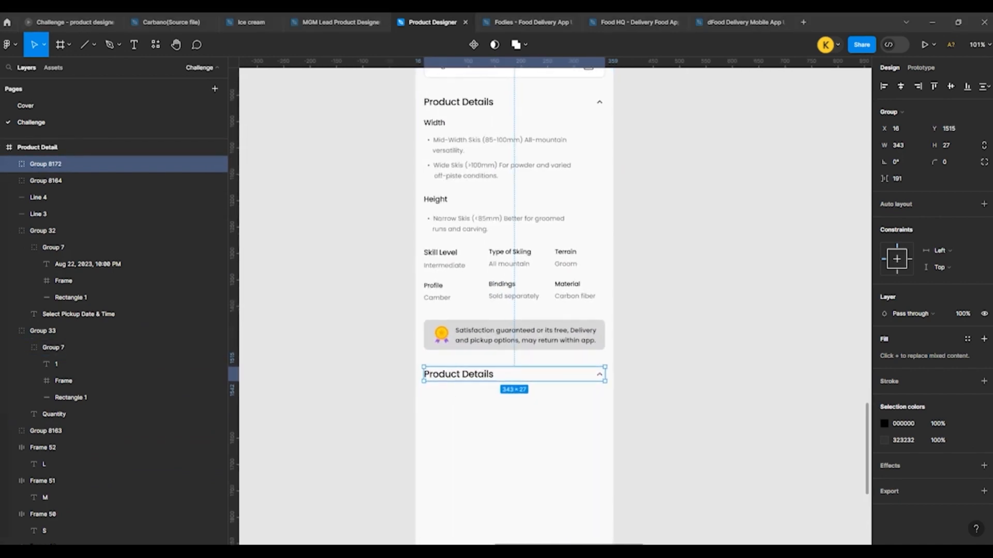
Step: Replace the duplicated section header's text below the guarantee banner with "See them in action"
left_click(405, 365)
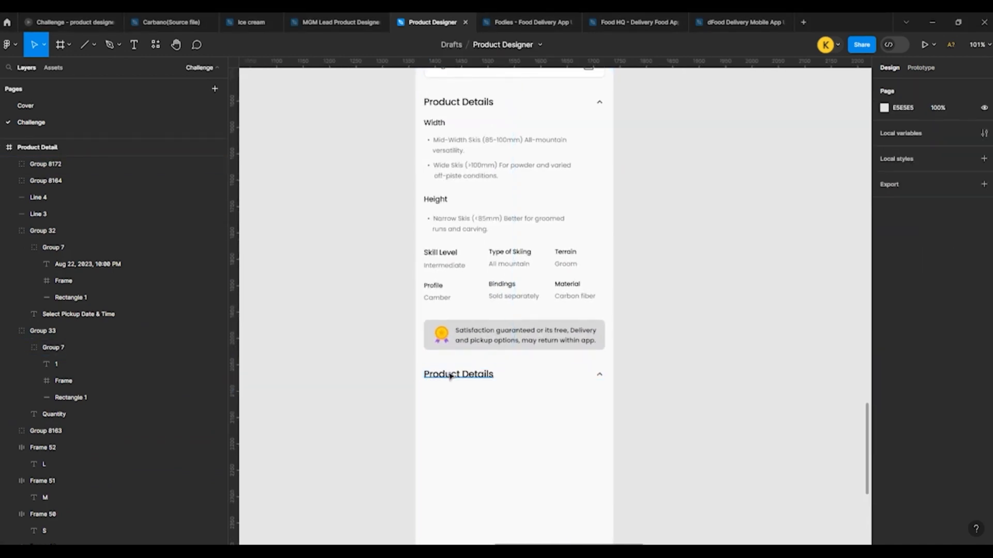
left_click(448, 377, "ctrl")
double_click(442, 377)
type("See them in action")
key("Escape")
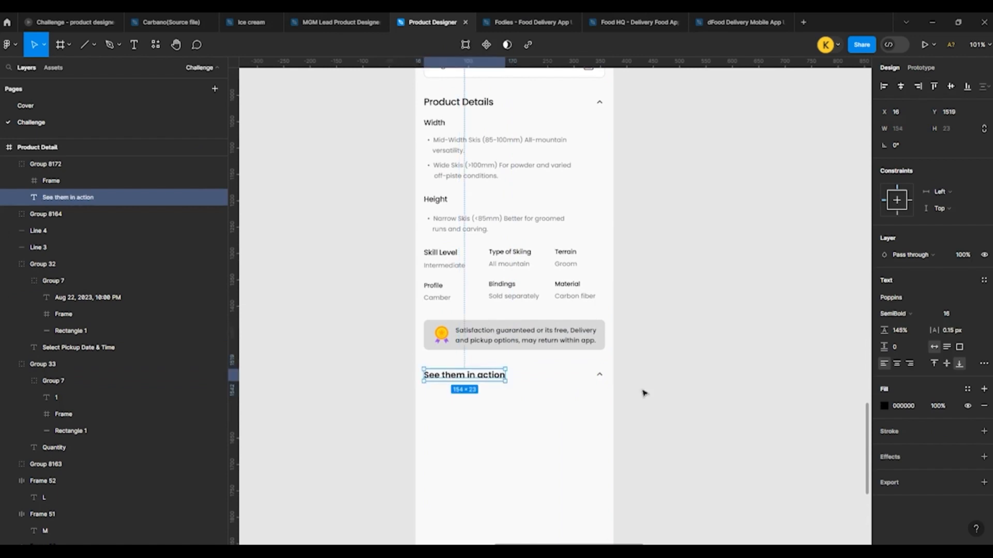
Step: Delete the chevron icon from the "See them in action" header
scroll(642, 389, "up", 5)
left_click(567, 368)
left_click(621, 379)
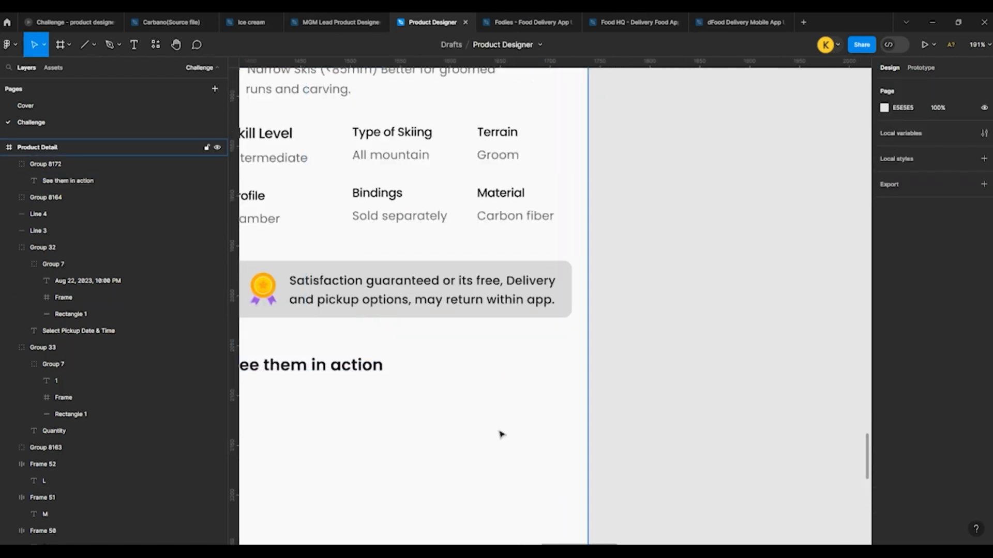
Step: Duplicate the 343 × 160 product image group from the top of Product Detail to below the "See them in action" heading, at Y 1578
scroll(500, 432, "down", 5)
scroll(437, 329, "up", 2)
left_click(446, 363)
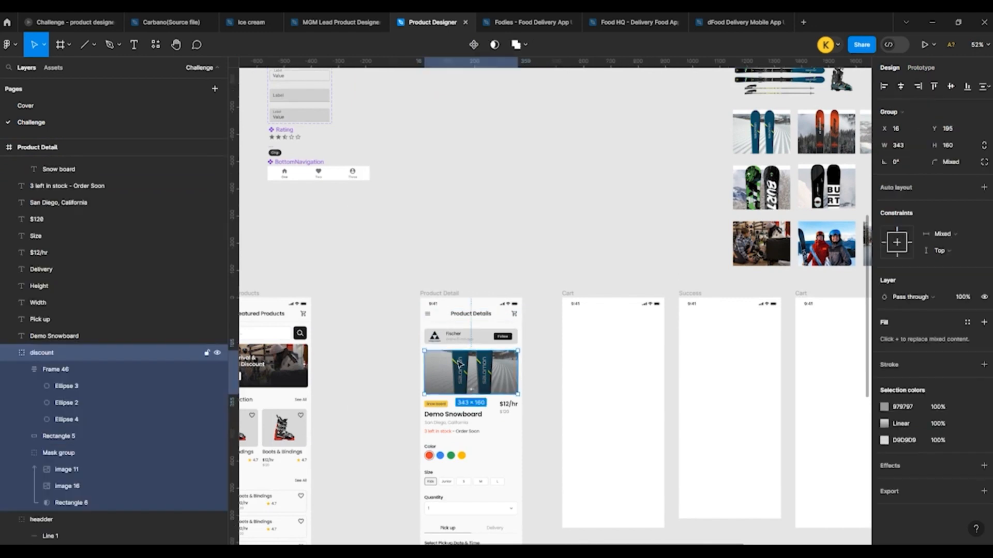
scroll(446, 356, "down", 3)
left_click_drag(446, 212, 468, 415)
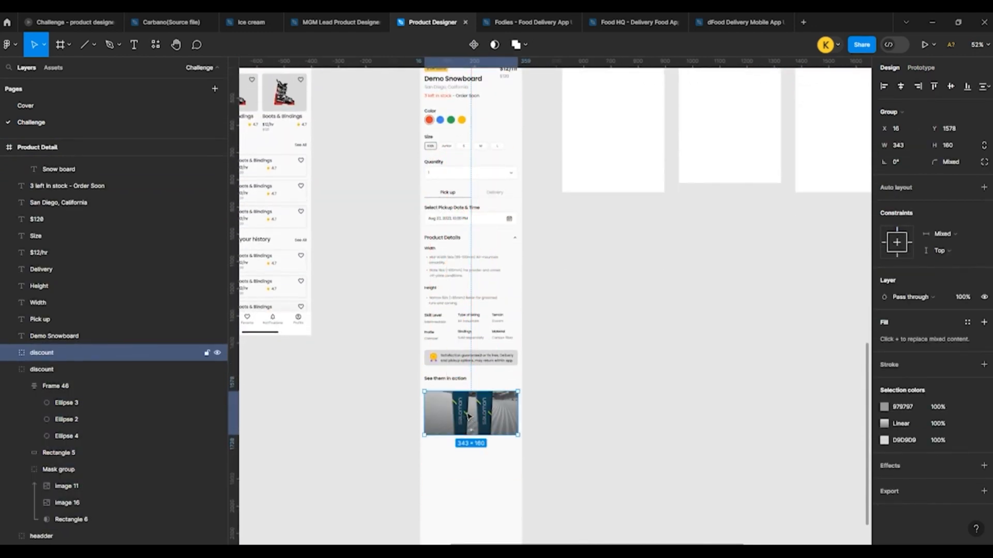
scroll(492, 429, "up", 5)
Step: Nudge the "See them in action" heading and the image below it up together, bringing the image to Y 1574
left_click(378, 294, "shift")
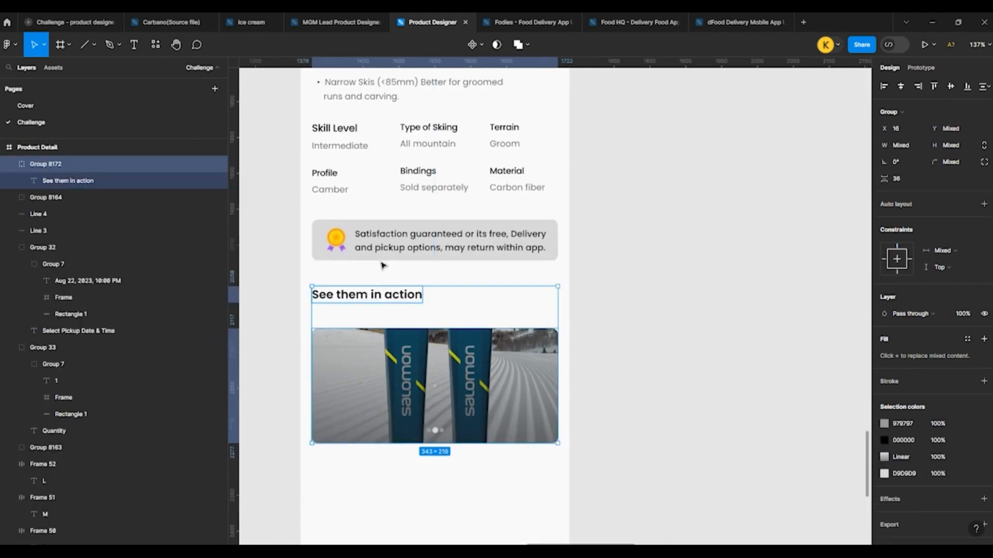
key("Up")
key("Up")
key("Up")
key("Up")
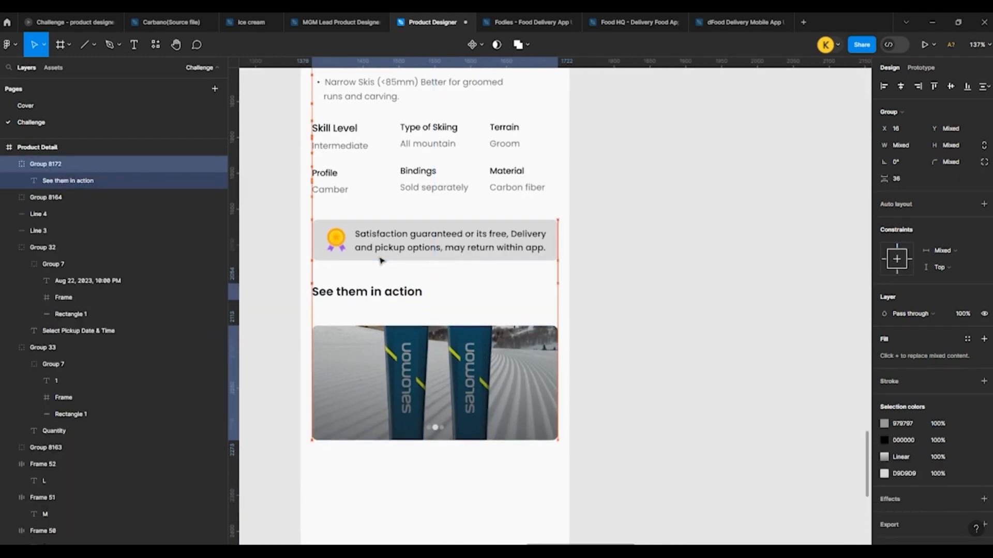
left_click(669, 309)
Step: Move the copied image closer beneath the "See them in action" heading, to Y 1552
left_click(370, 328)
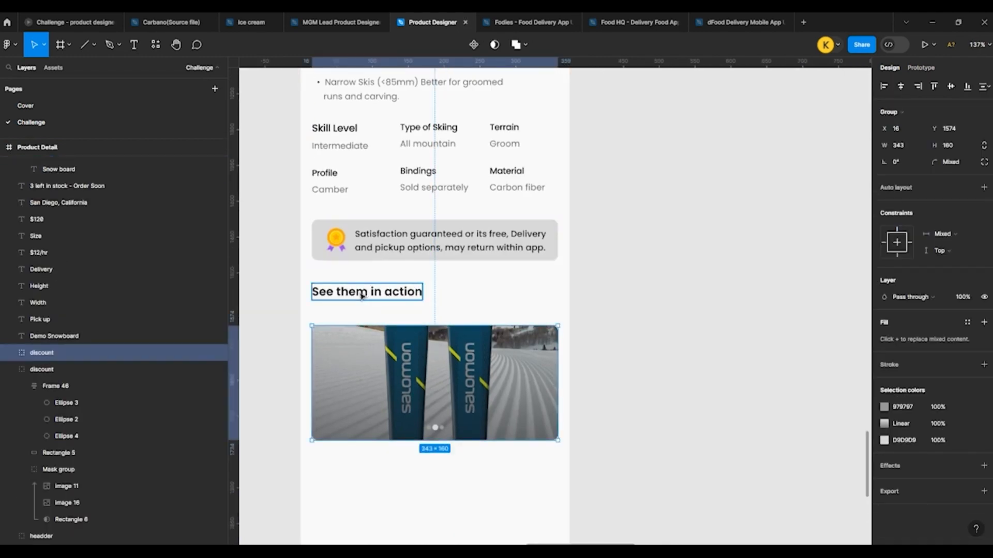
key("shift+Up")
key("Up")
key("Up")
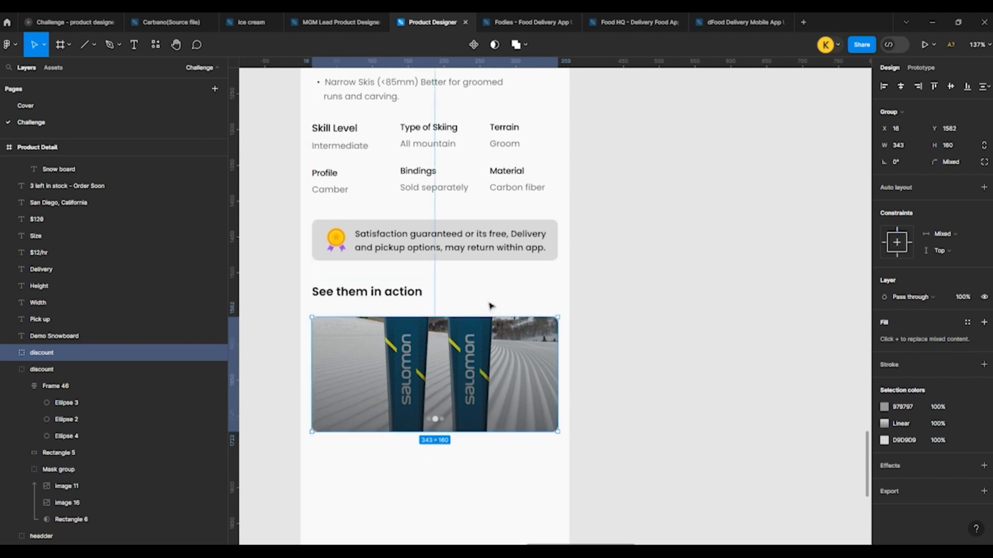
key("alt")
left_click(709, 343)
scroll(610, 365, "down", 1)
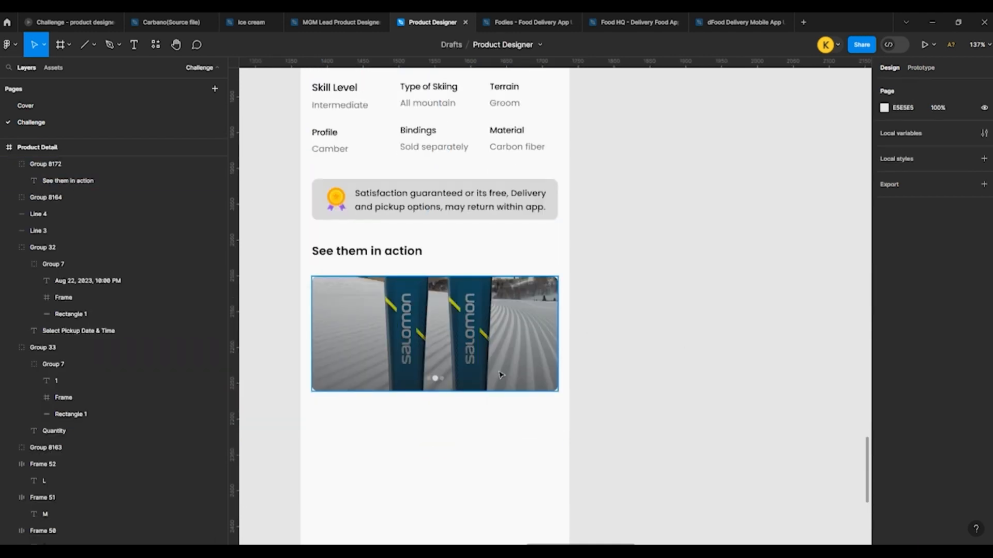
left_click(412, 327)
key("shift+Up")
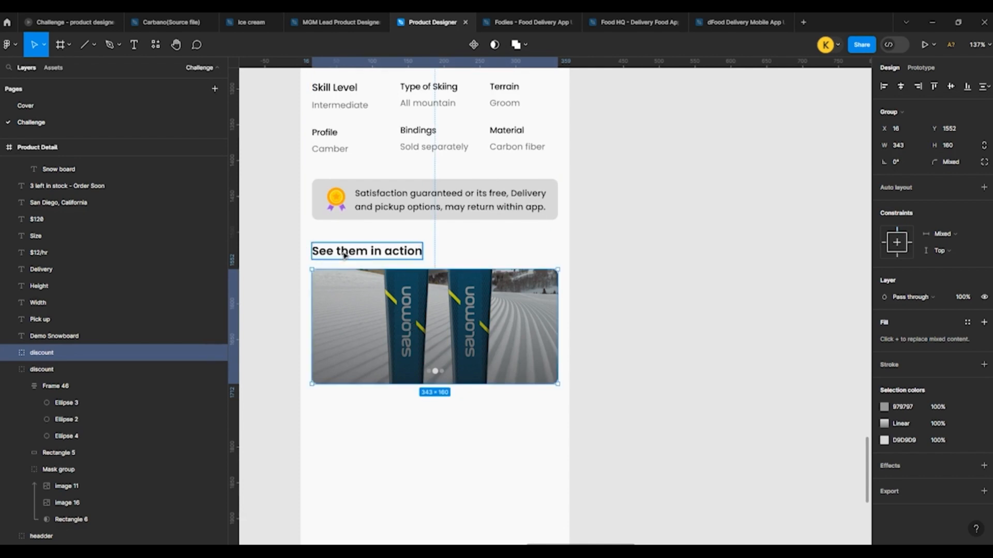
Step: Delete the carousel dots from the copied image under "See them in action"
left_click(280, 267)
double_click(435, 371)
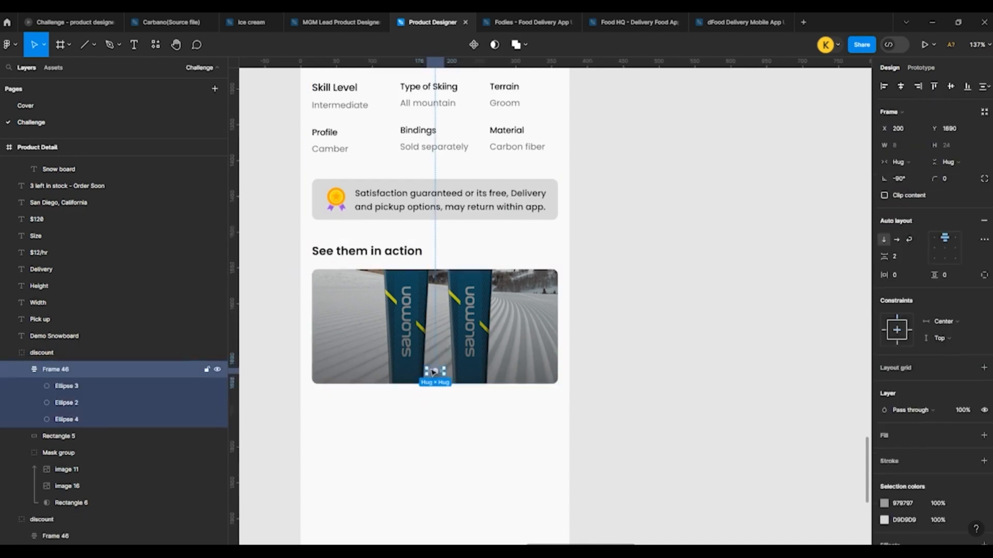
key("Delete")
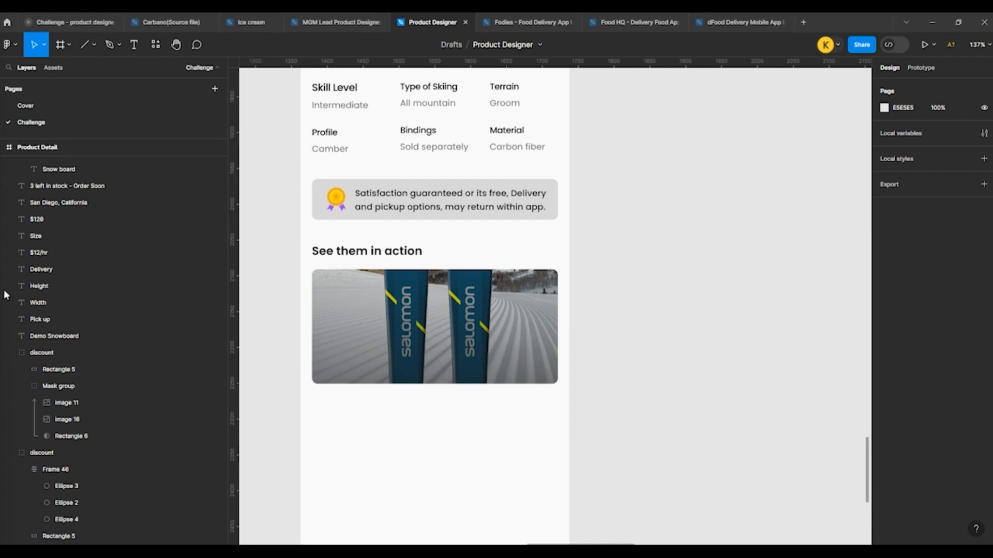
Step: Paste the copied 40 × 40 play icon onto the image and centre it vertically
left_click(341, 313)
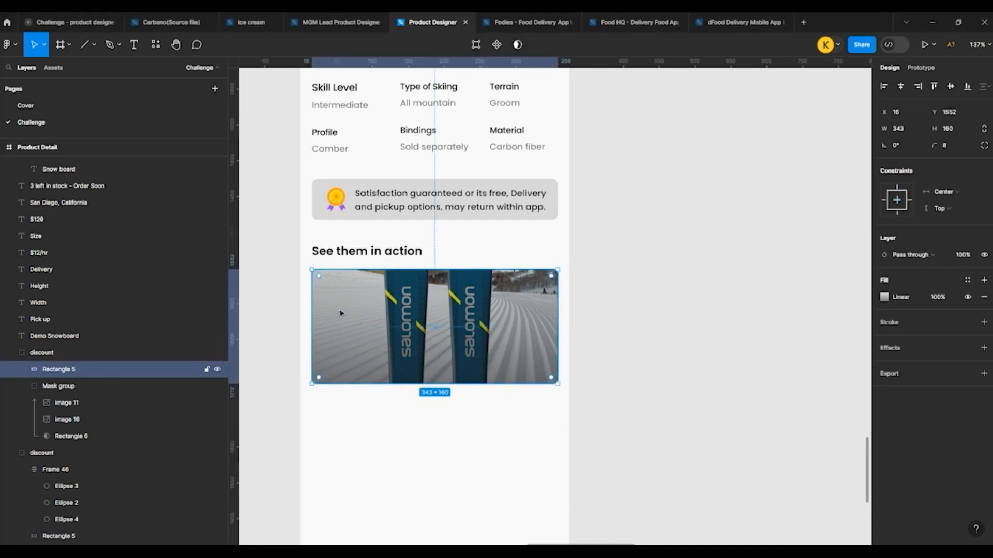
key("ctrl+v")
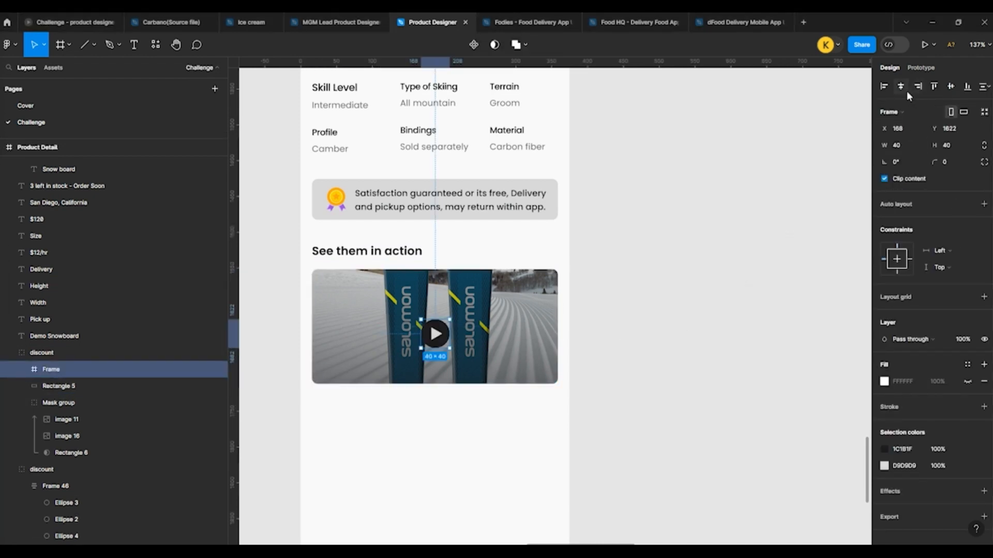
left_click(951, 88)
left_click(643, 277)
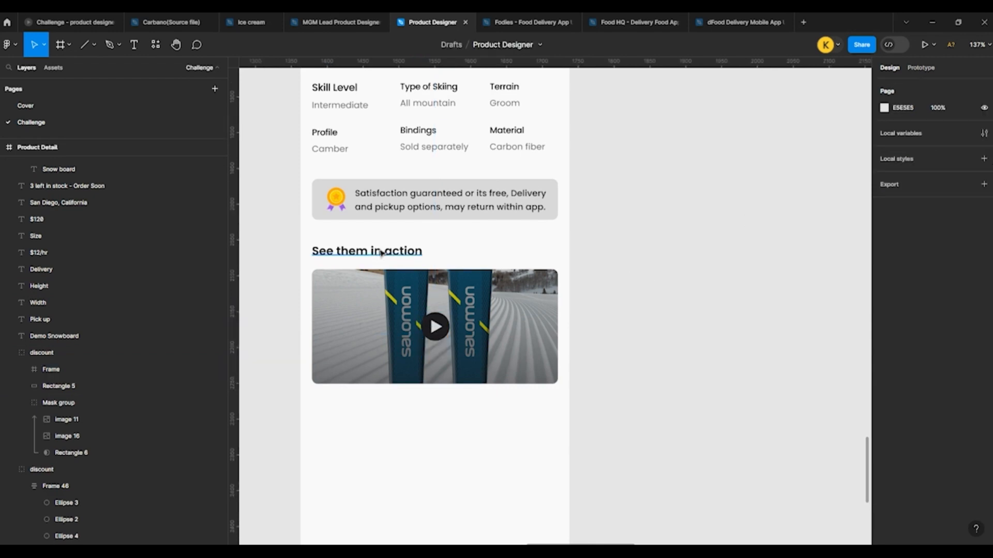
Step: Paste the "Quis autem vel eum iure…" caption below the video image, align their left edges and check the caption's placement
scroll(381, 250, "down", 2)
scroll(382, 367, "up", 2)
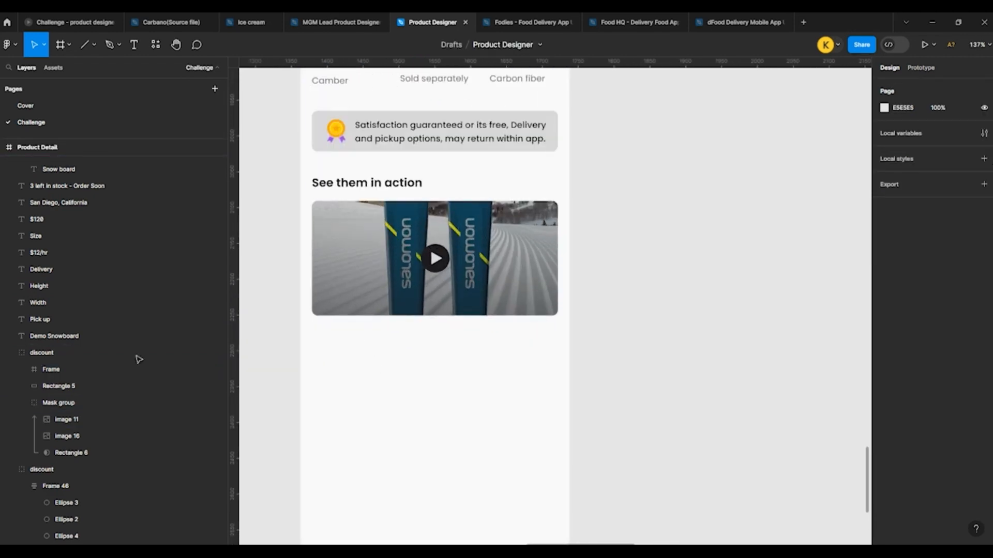
left_click(383, 358)
key("ctrl+v")
left_click_drag(478, 304, 359, 338)
left_click(336, 280, "shift")
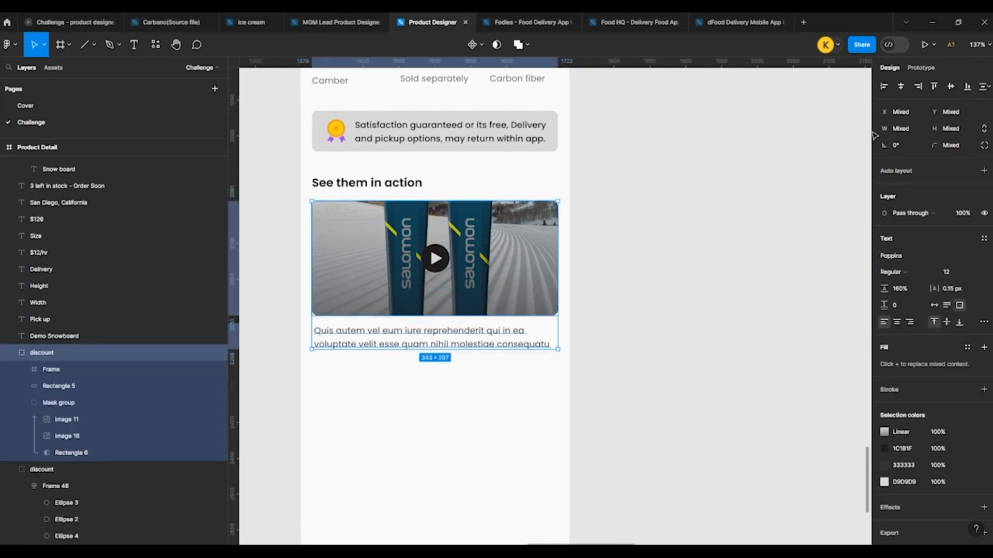
left_click(884, 87)
left_click(667, 201)
scroll(402, 217, "down", 1)
scroll(382, 259, "down", 3)
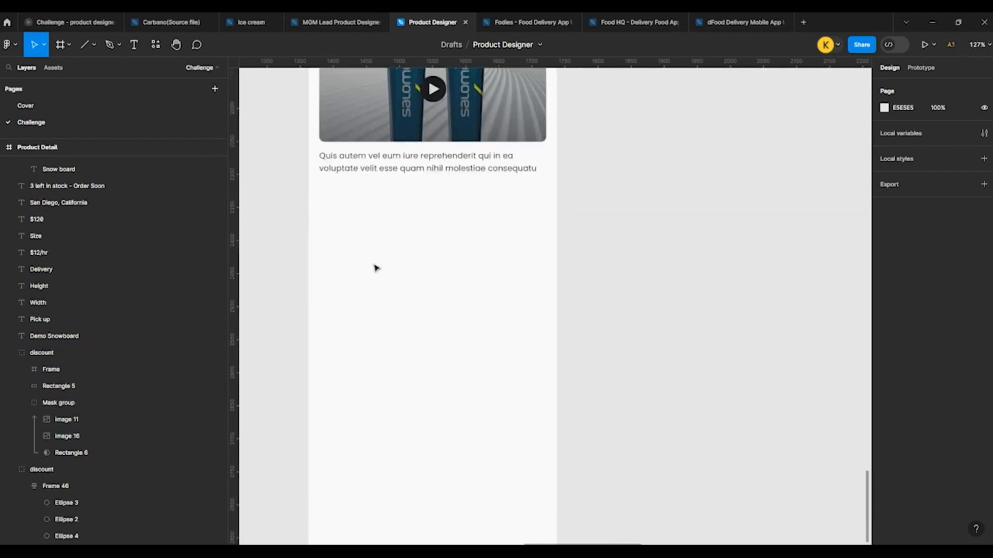
scroll(393, 264, "up", 3)
left_click(412, 261)
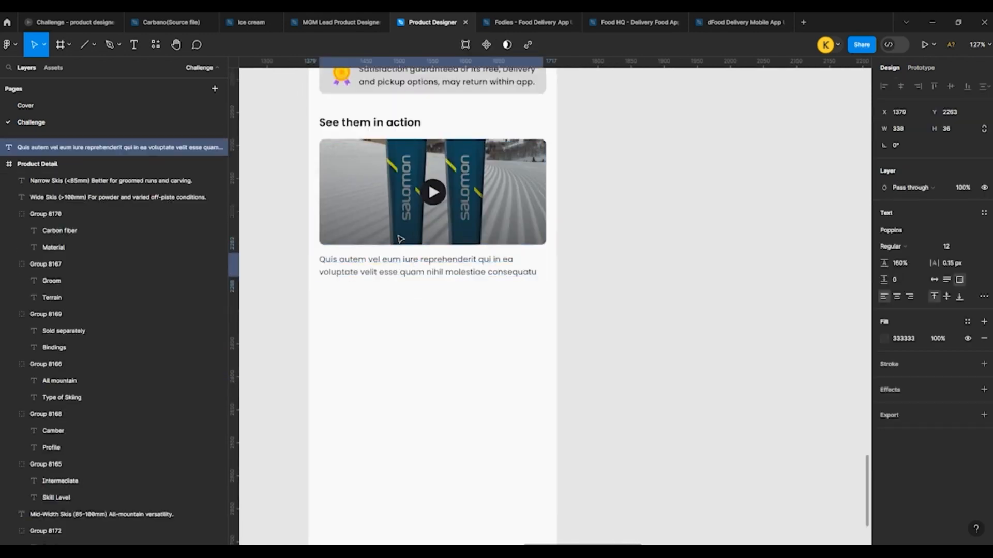
left_click(289, 308)
Step: Duplicate the New Collection section from Featured Products to the lower part of Product Detail and centre it horizontally at X 16
scroll(532, 316, "down", 10)
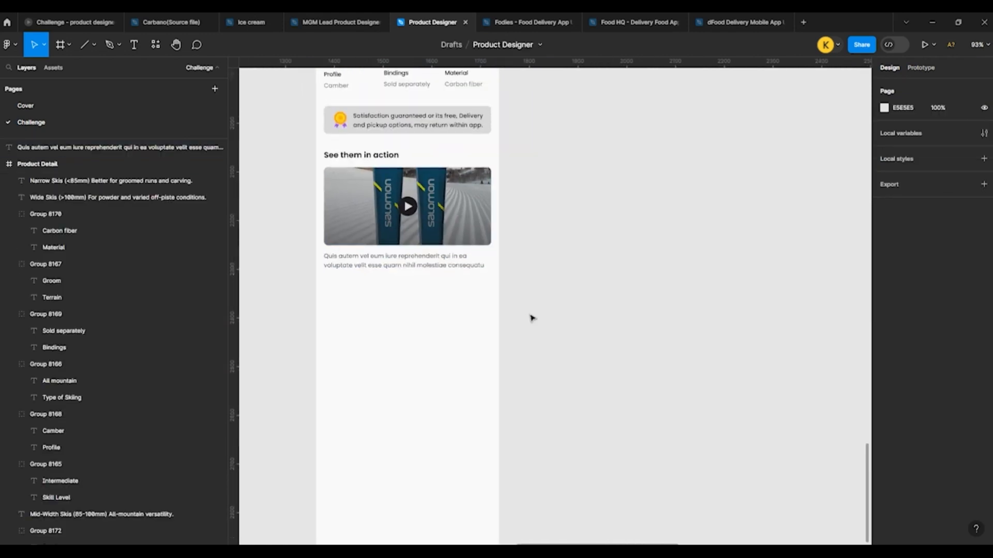
scroll(323, 211, "up", 1)
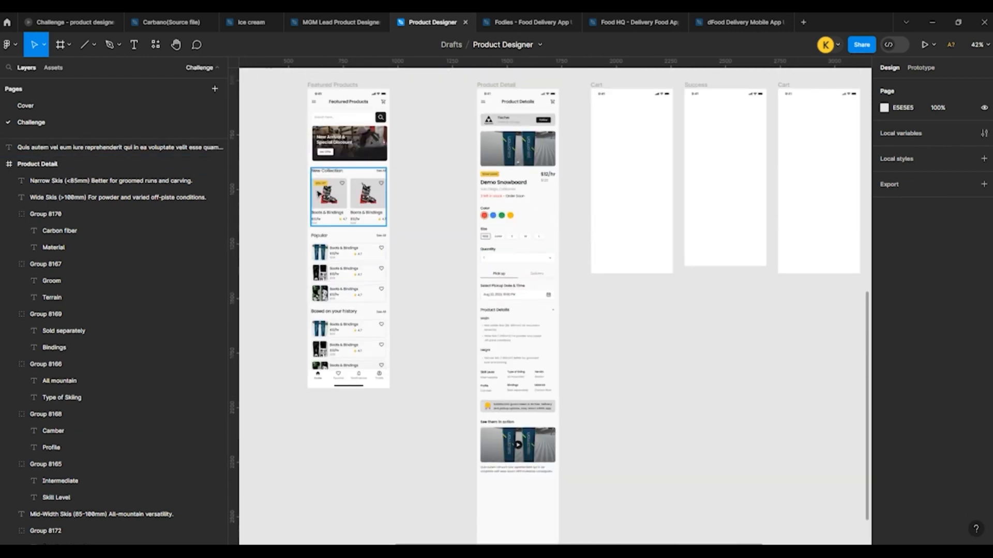
left_click(332, 197)
left_click_drag(332, 199, 507, 501)
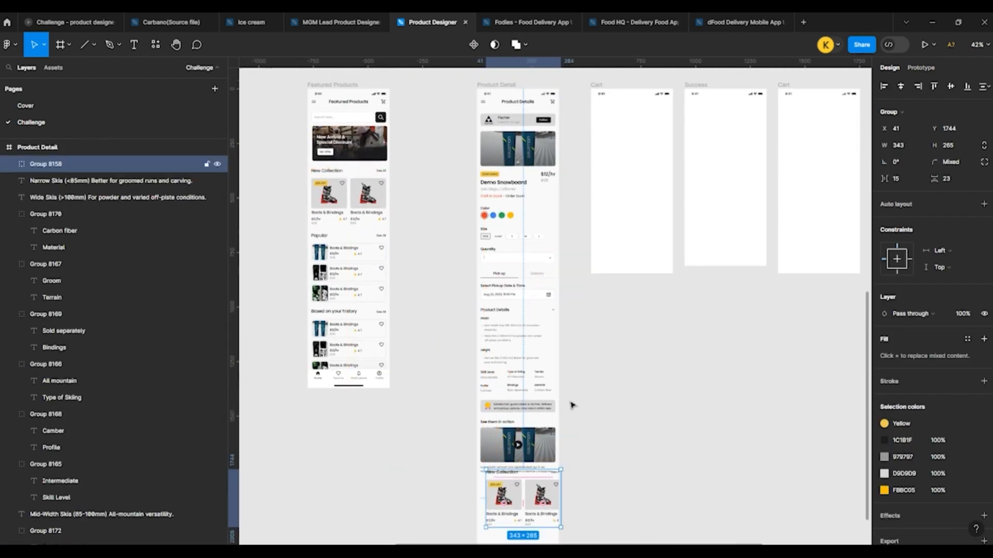
left_click(901, 87)
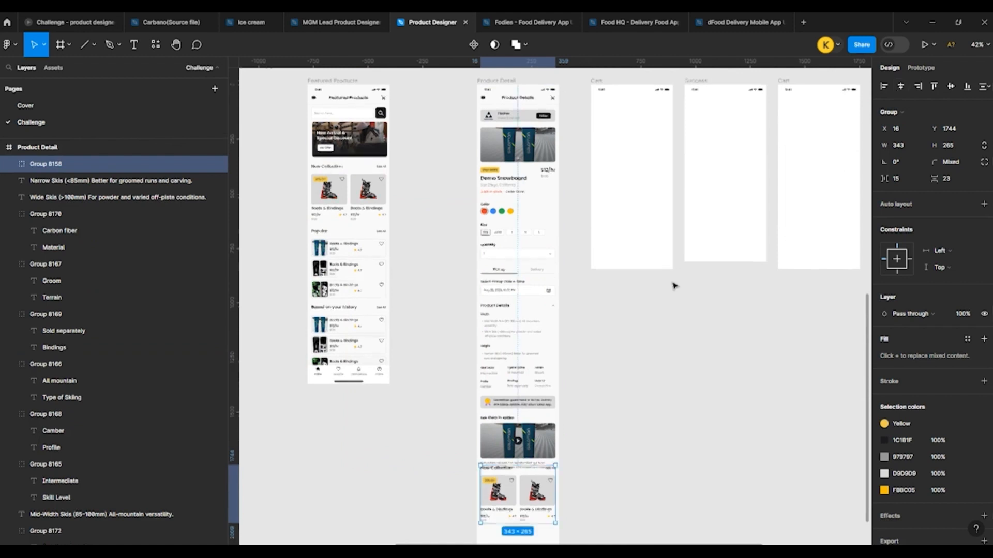
Step: Move the duplicated New Collection section down to sit clear of the video caption, at Y 1792
scroll(621, 248, "down", 4)
scroll(582, 213, "up", 5)
key("shift+Down")
key("shift+Down")
key("shift+Down")
key("shift+Down")
key("shift+Down")
key("shift+Down")
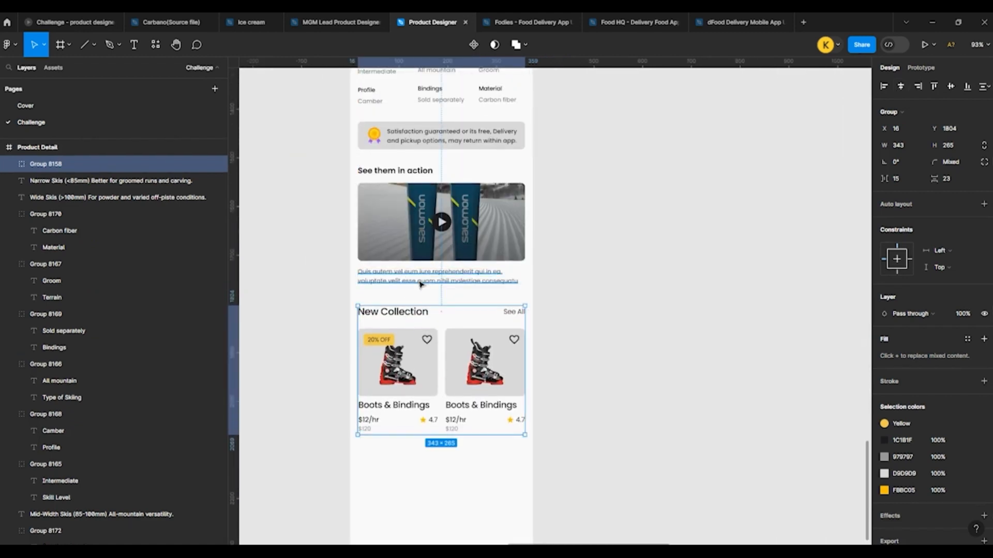
key("shift+Up")
key("Up")
key("Up")
key("Escape")
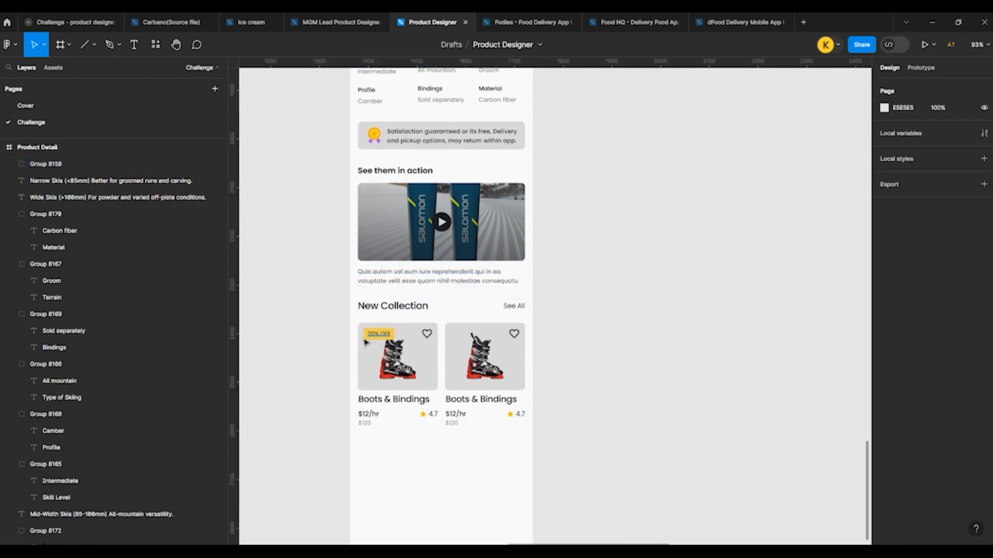
Step: Change the duplicated section's heading from New Collection to "Related Products"
scroll(366, 337, "up", 5)
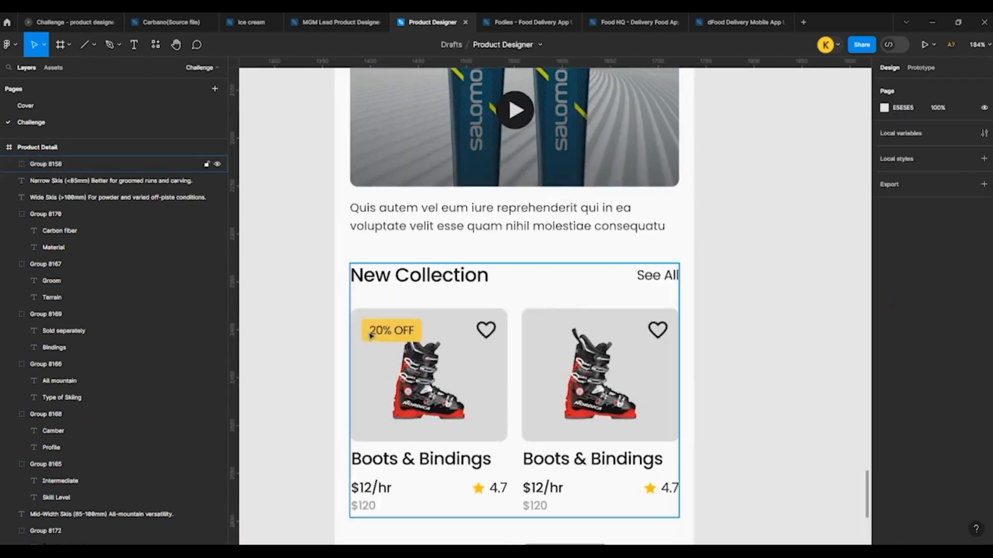
double_click(395, 279)
key("Return")
type("Rer")
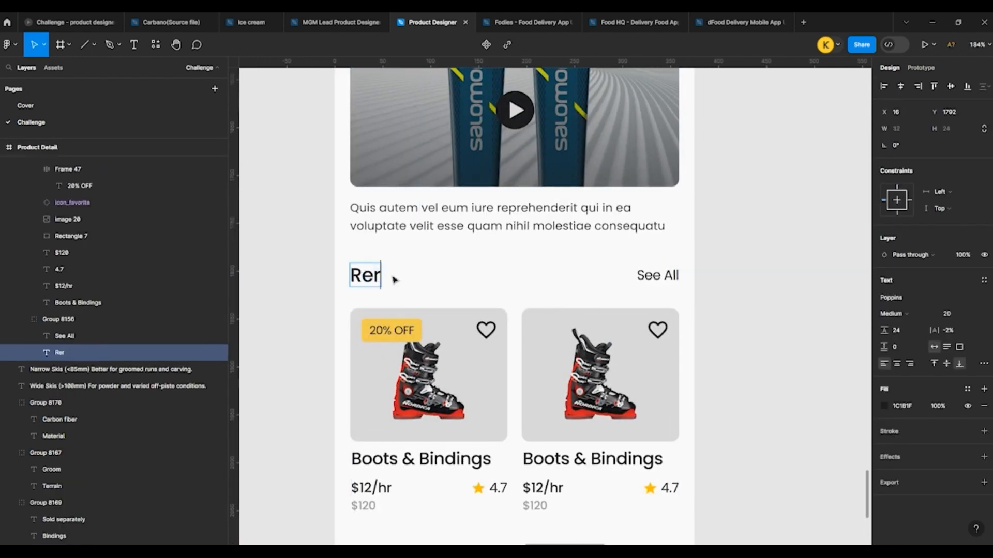
type("late")
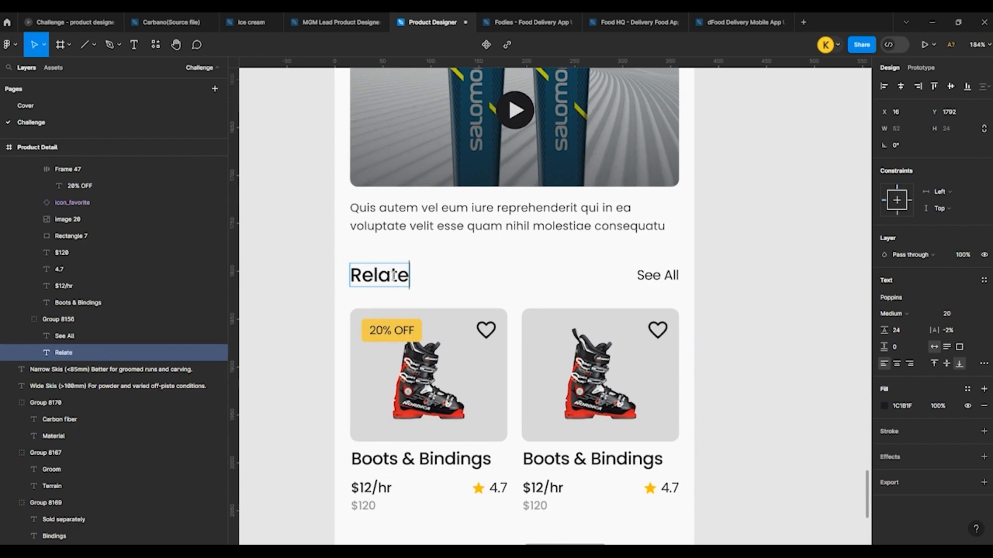
type("d Pr")
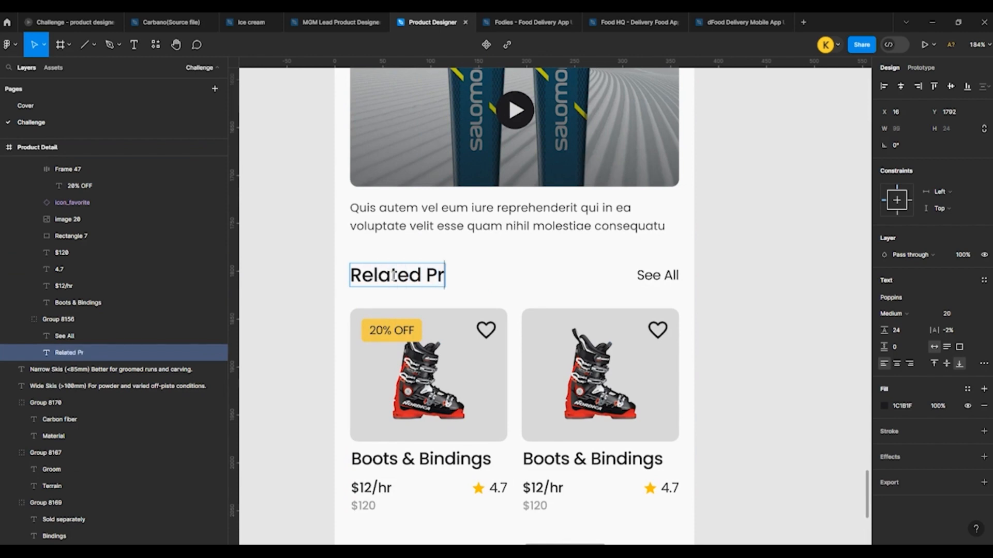
type("oducts")
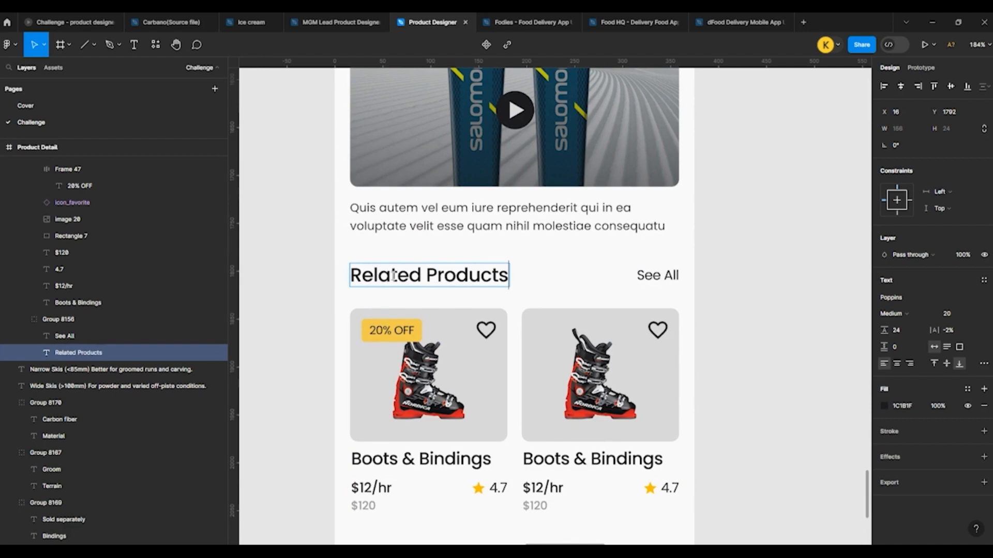
key("Escape")
Step: Compare the text styles of the Product Details, Quantity and Select Pickup Date & Time headings on Product Detail
scroll(383, 315, "down", 10)
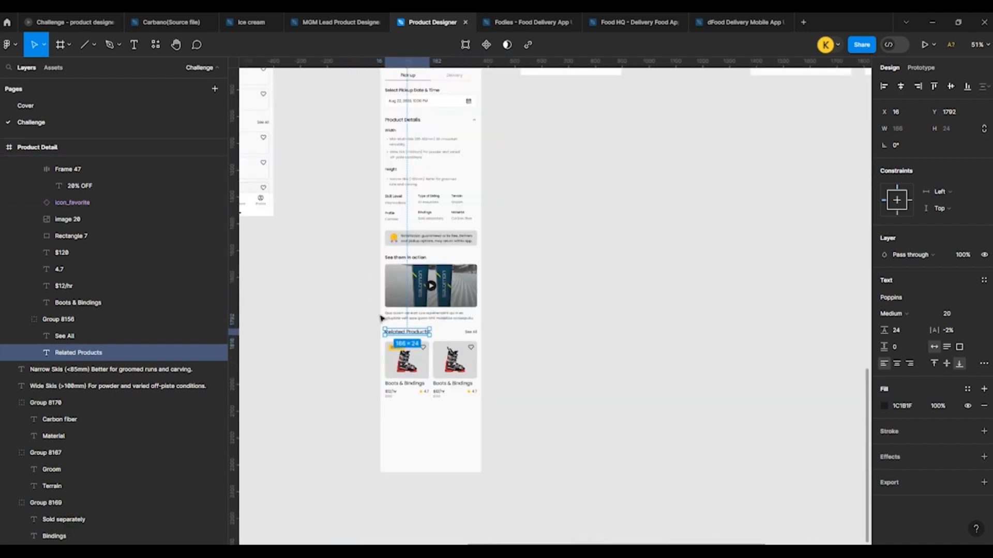
scroll(389, 234, "up", 2)
left_click(395, 225, "ctrl")
scroll(395, 231, "down", 3)
scroll(412, 371, "up", 3)
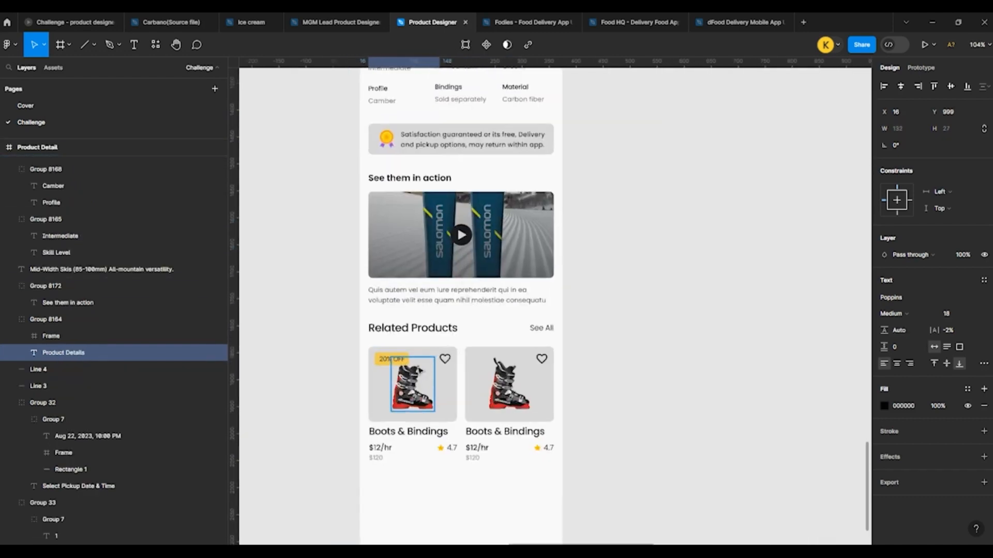
scroll(429, 438, "up", 8)
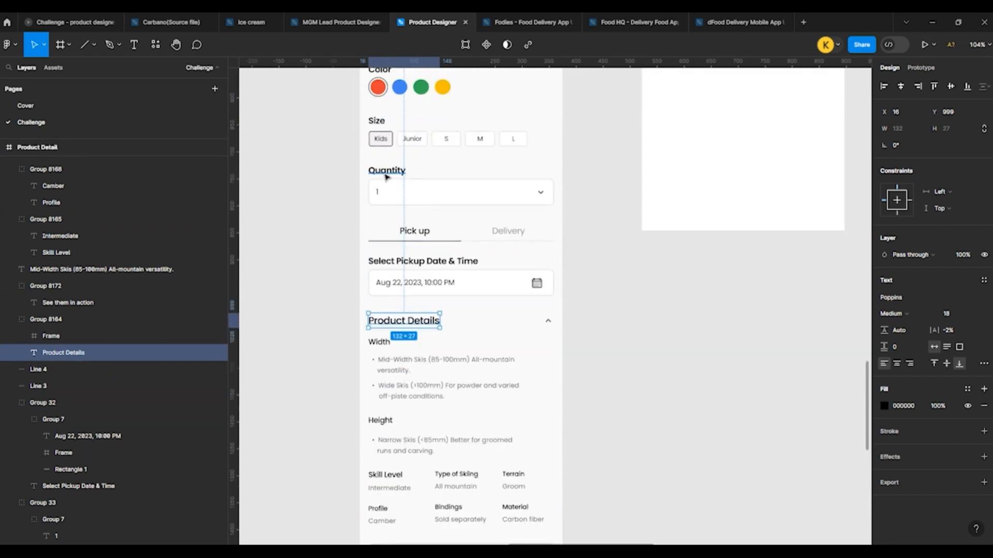
left_click(387, 173, "ctrl")
scroll(383, 206, "down", 1)
left_click(409, 257, "ctrl")
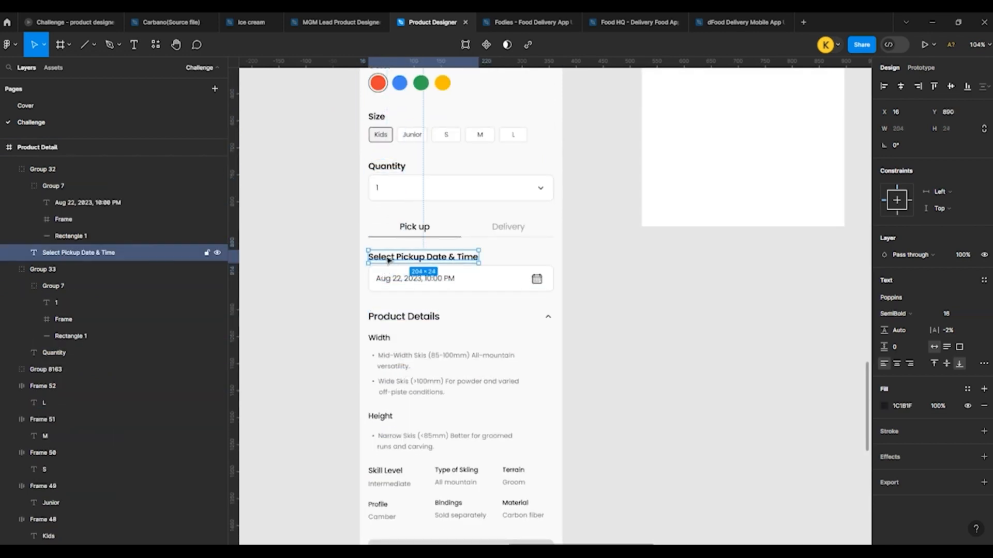
Step: Set the font size of the Product Details heading below the pickup date field to 16
left_click(385, 322, "ctrl")
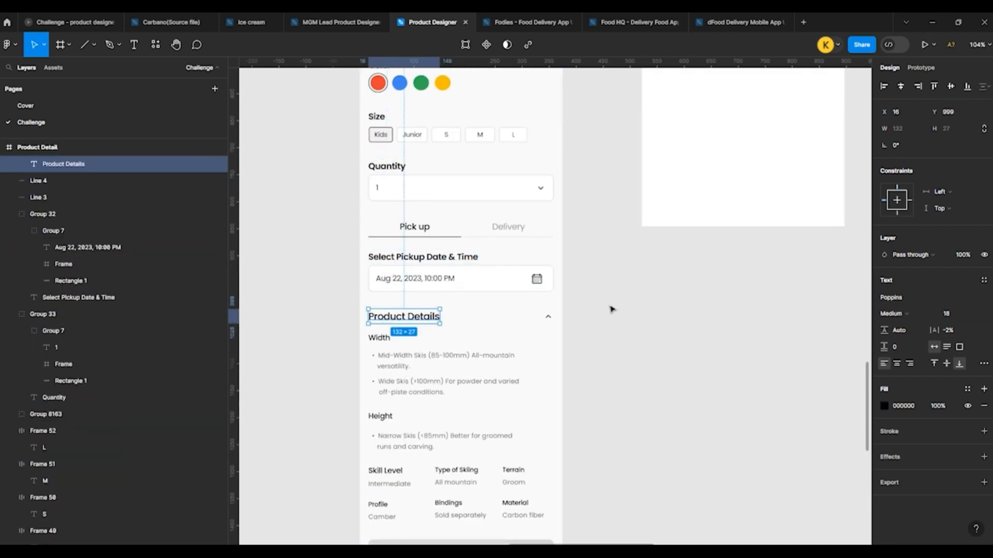
left_click(950, 314)
type("16")
key("Return")
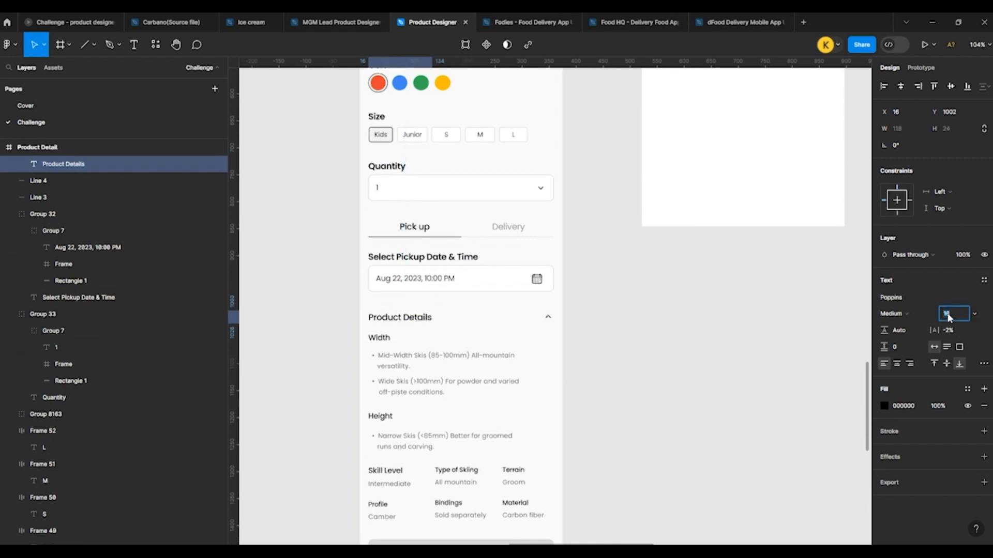
Step: Reduce the font size of the Related Products heading to 18
scroll(596, 331, "down", 3)
scroll(596, 330, "down", 5)
left_click(412, 309, "ctrl")
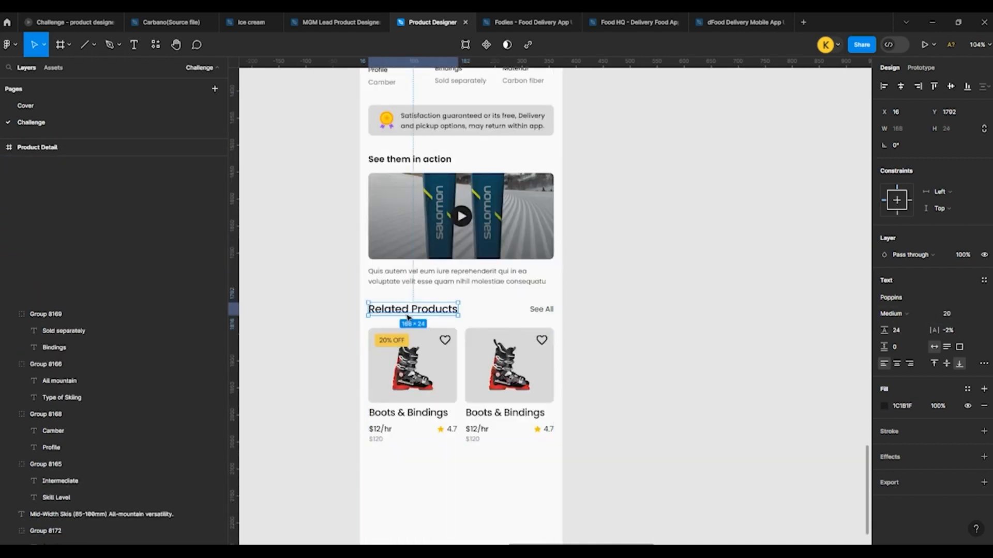
key("Down")
key("Down")
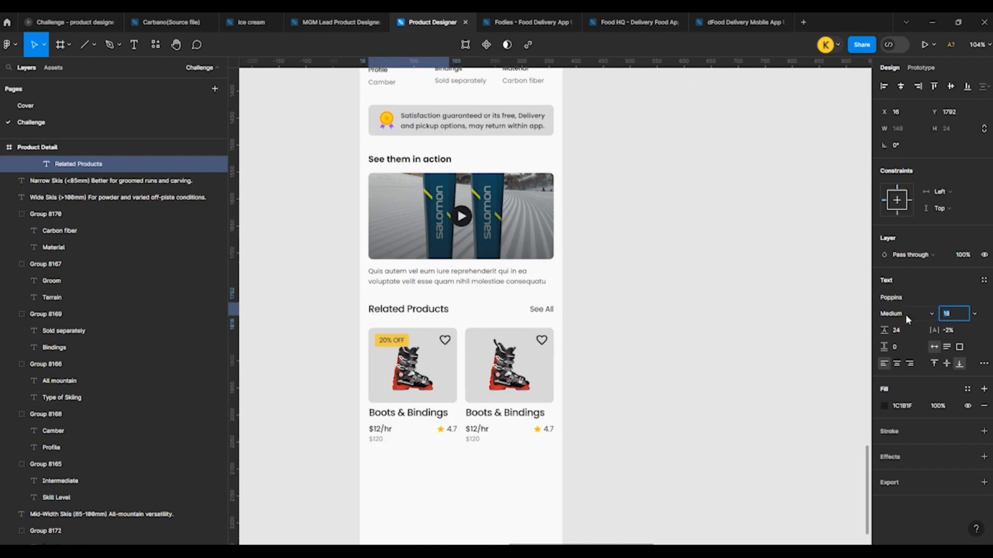
left_click(725, 317)
Step: Reduce both Boots & Bindings product names under Related Products to font size 16
scroll(723, 317, "up", 5)
scroll(331, 294, "up", 1)
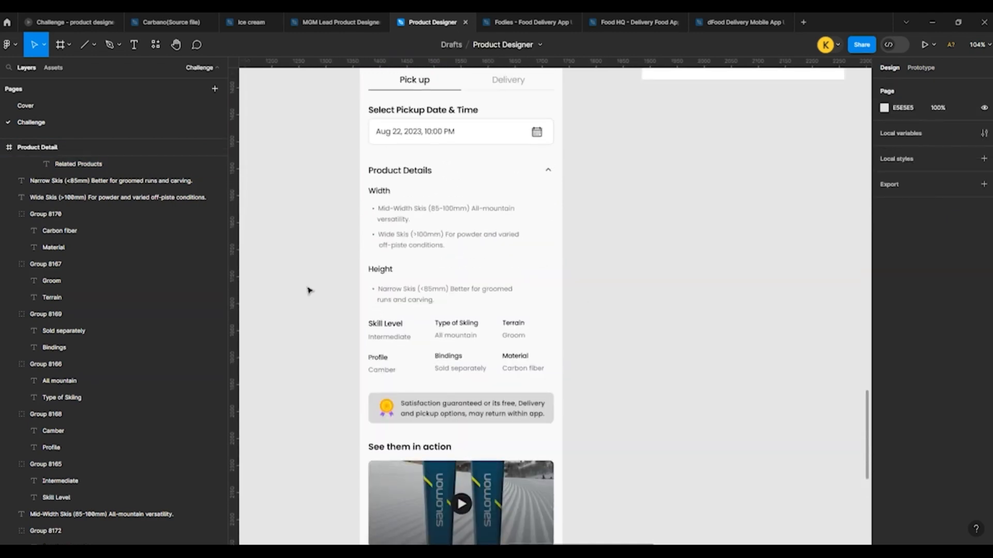
scroll(308, 288, "down", 5)
scroll(309, 290, "up", 2)
scroll(311, 288, "up", 2)
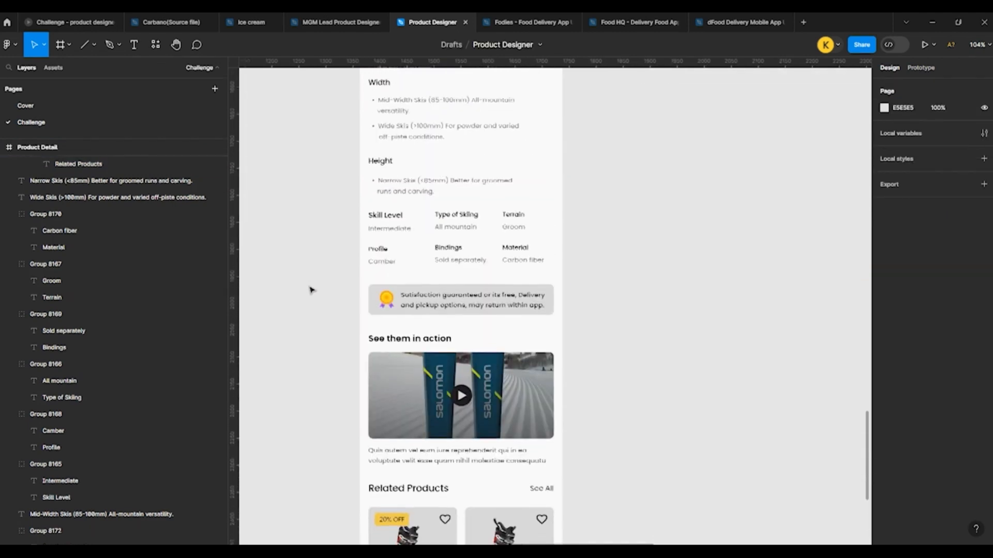
scroll(311, 289, "down", 5)
left_click(417, 289)
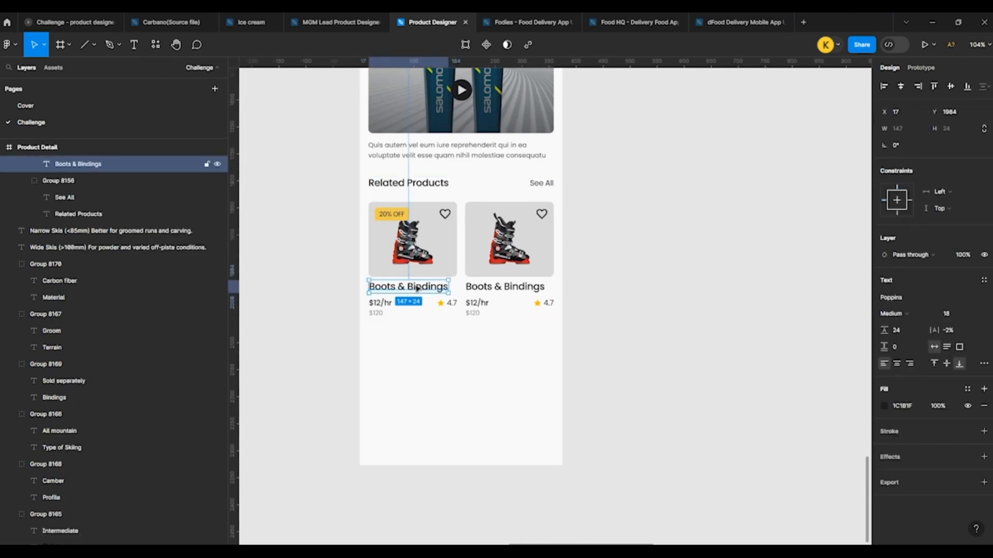
left_click(504, 289, "ctrl+shift")
left_click(963, 340)
key("Down")
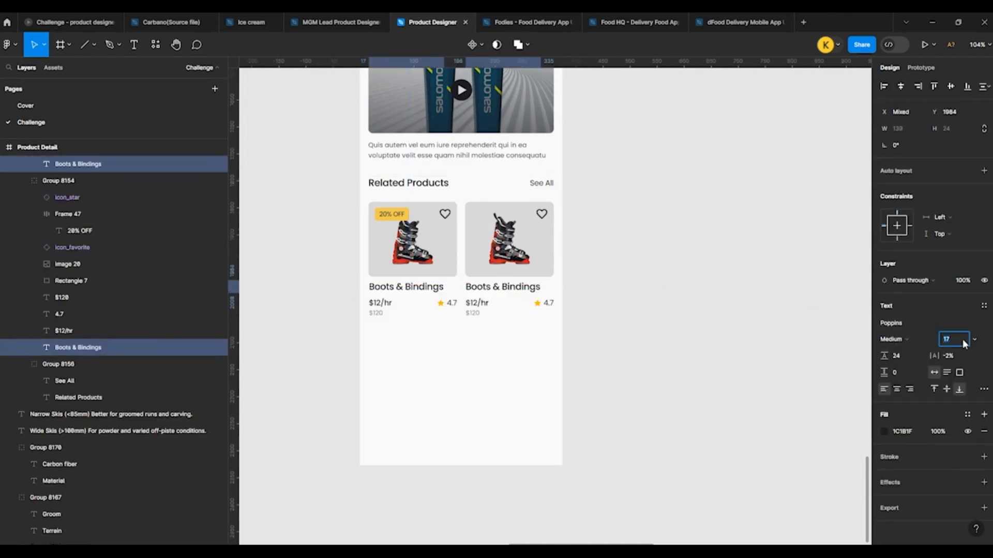
key("Down")
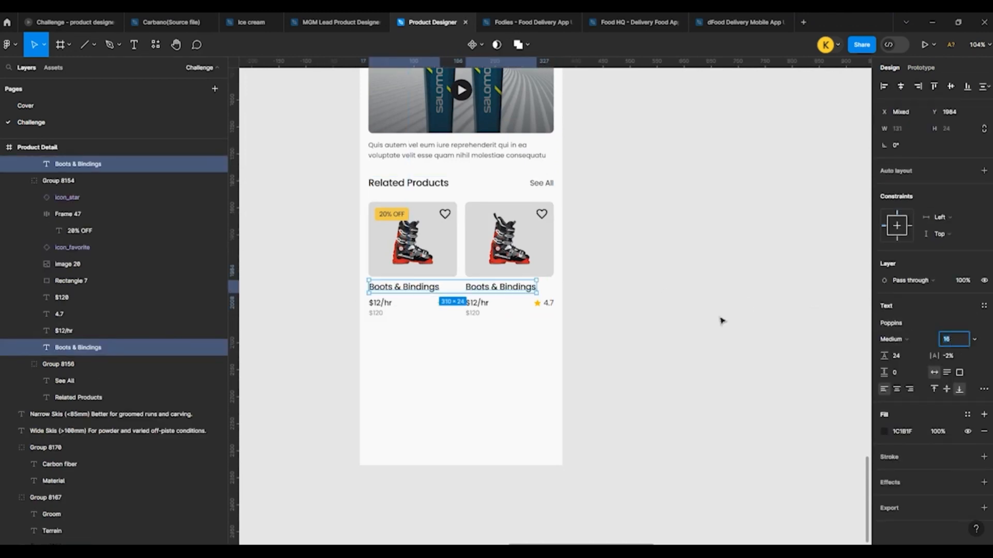
left_click(717, 320)
Step: Duplicate the Related Products heading row below the product cards, left-aligned with them at X 1379, Y 2628
left_click(382, 276)
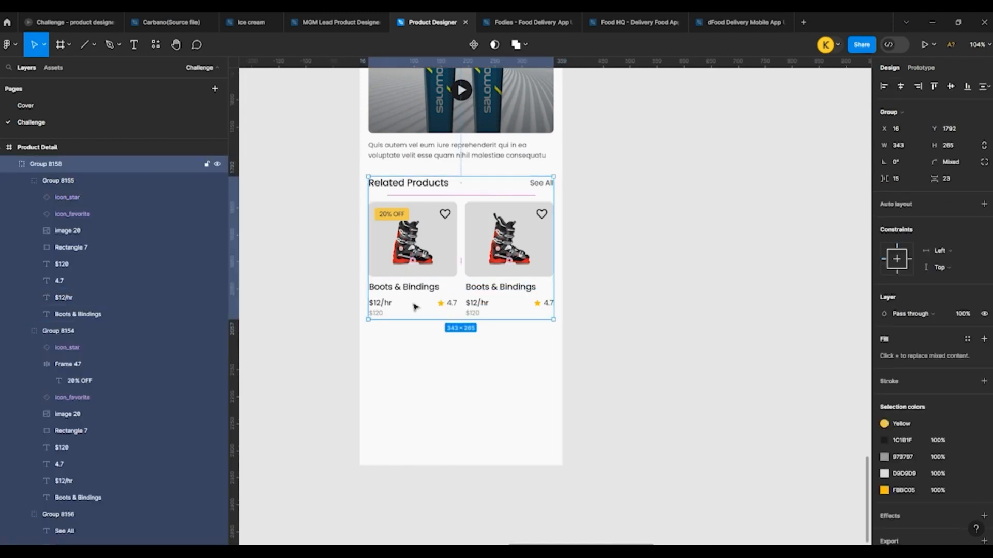
key("Escape")
double_click(395, 186)
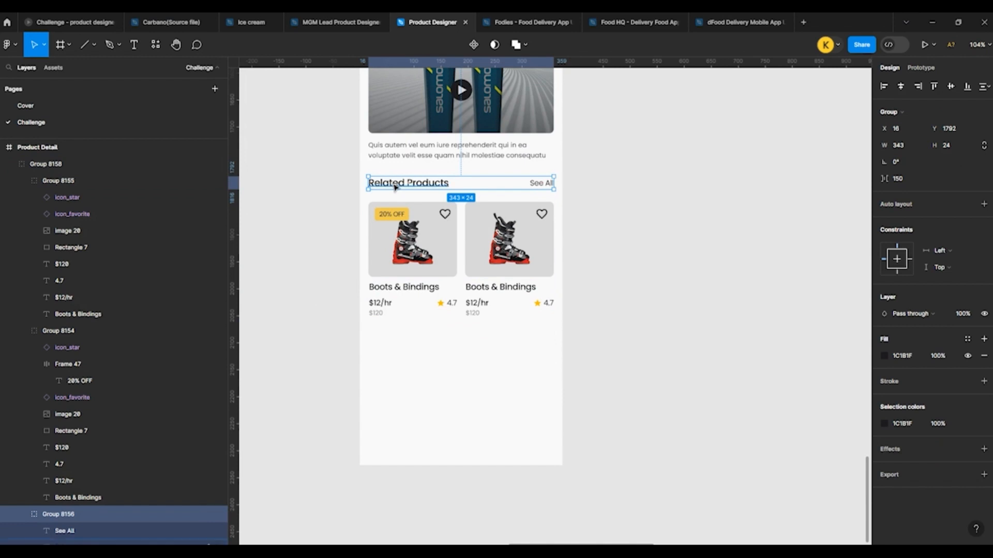
left_click(405, 365)
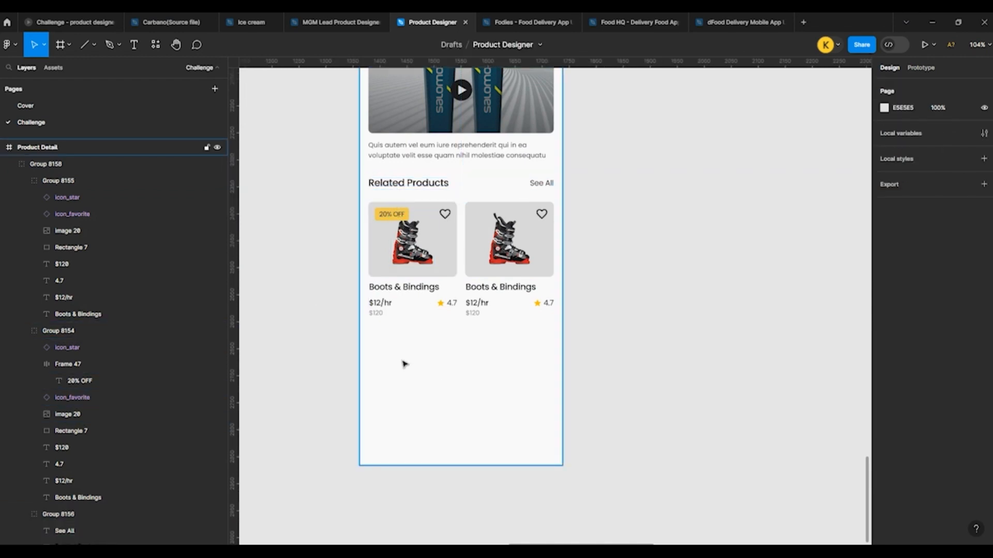
left_click(404, 365)
key("ctrl+v")
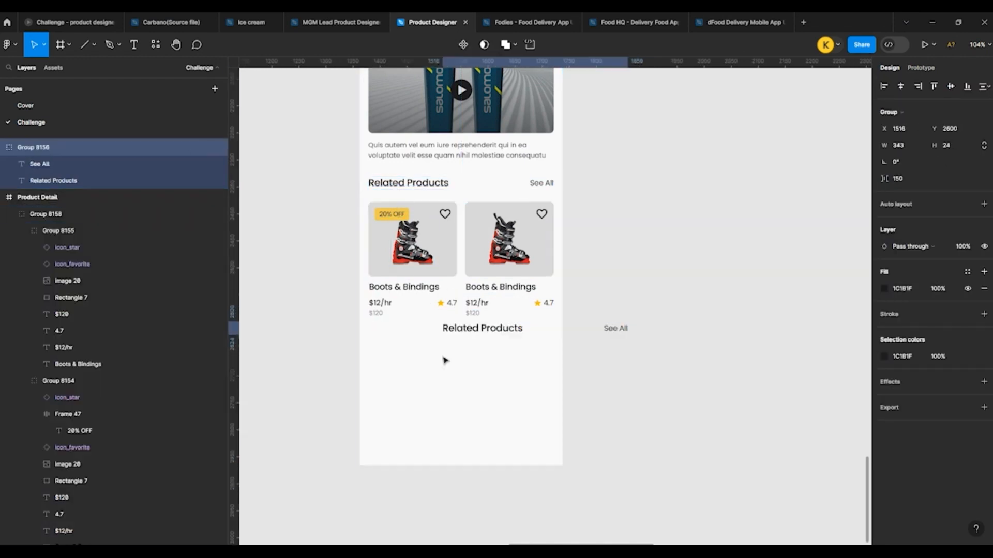
left_click_drag(471, 327, 394, 339)
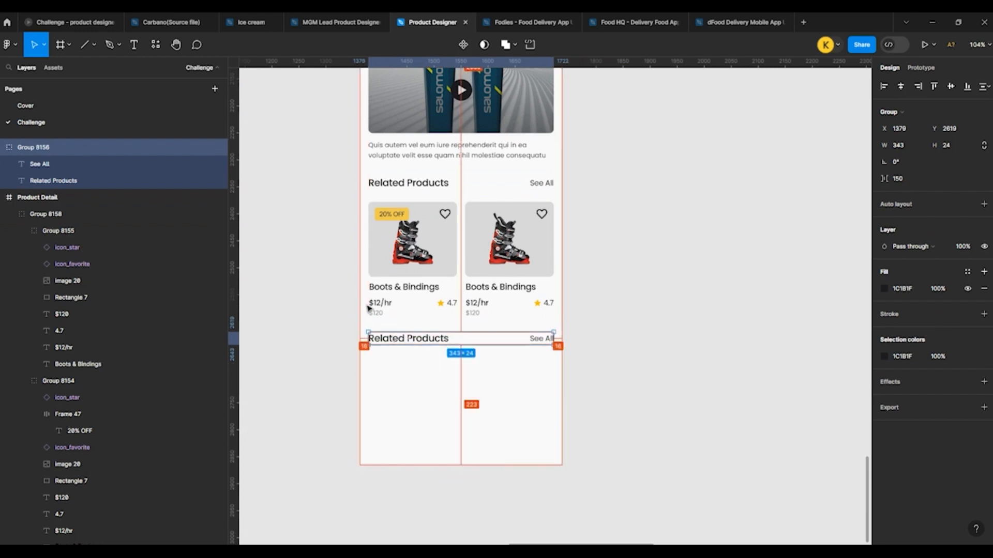
key("Down")
key("Down")
key("Down")
key("Down")
key("Down")
key("Down")
key("Down")
key("Down")
key("Down")
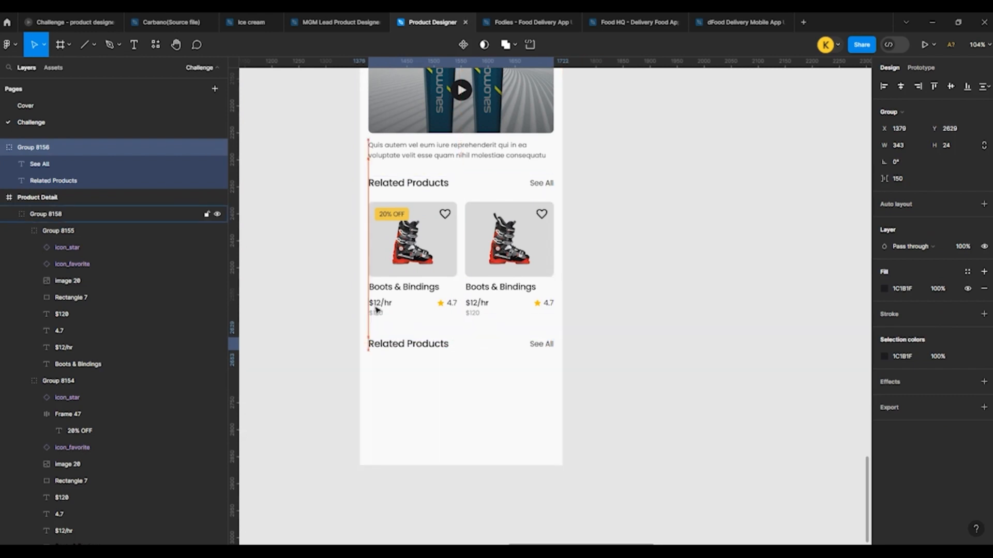
Step: Delete See All from the duplicated heading row and change its heading to "Social media"
double_click(545, 351)
key("Delete")
left_click(410, 348)
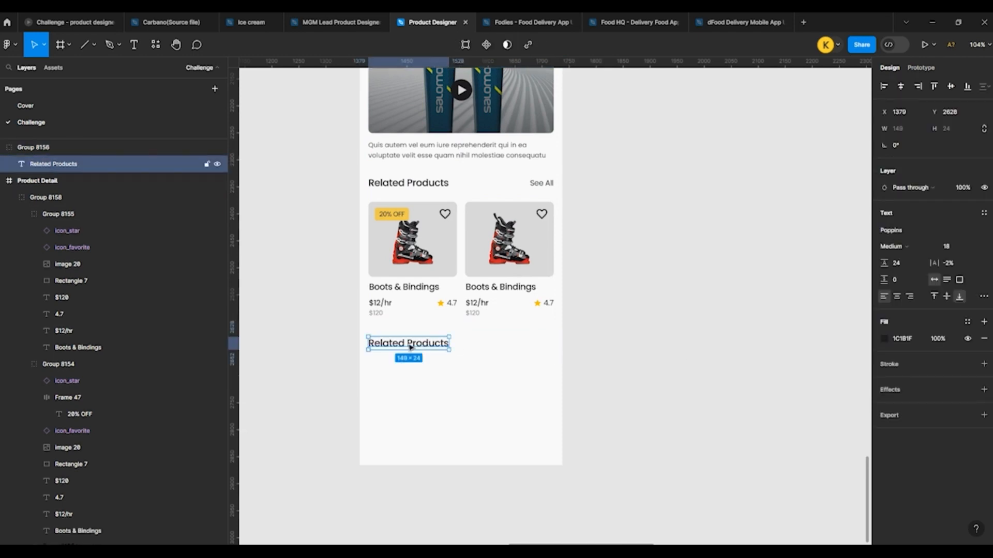
double_click(396, 344)
type("Social media")
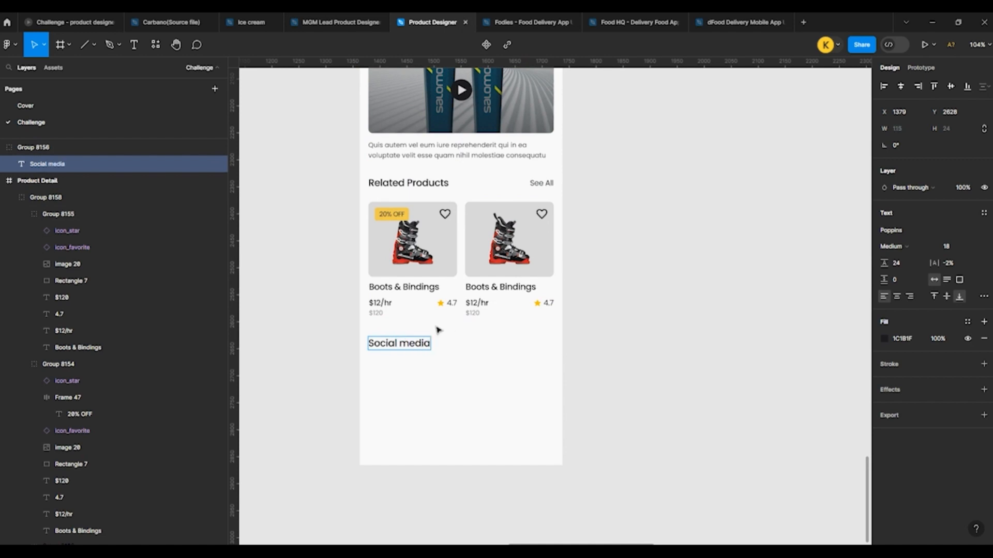
key("Escape")
key("Escape")
Step: Copy the Facebook, Instagram, X and YouTube icons from the component assets into the Product Detail screen near the Social media heading
scroll(467, 414, "down", 10)
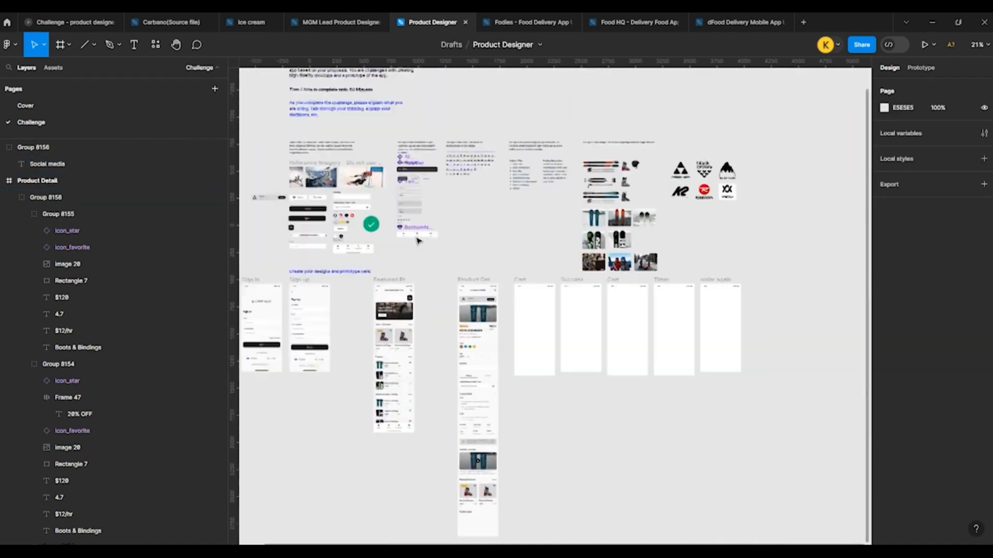
scroll(418, 240, "up", 1)
scroll(334, 283, "up", 10)
left_click(339, 285)
left_click(366, 285, "shift")
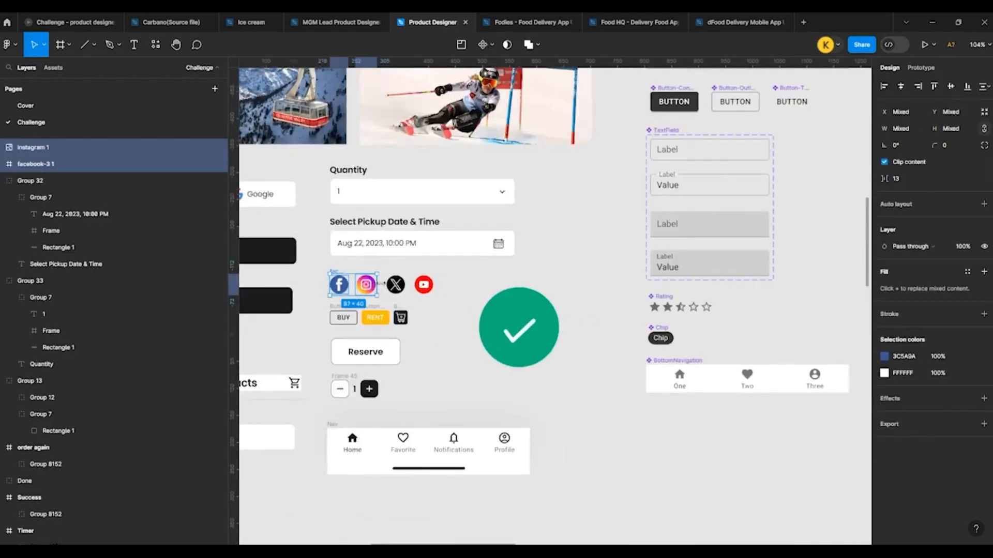
left_click(396, 285, "shift")
left_click(416, 288, "shift")
scroll(417, 262, "down", 10)
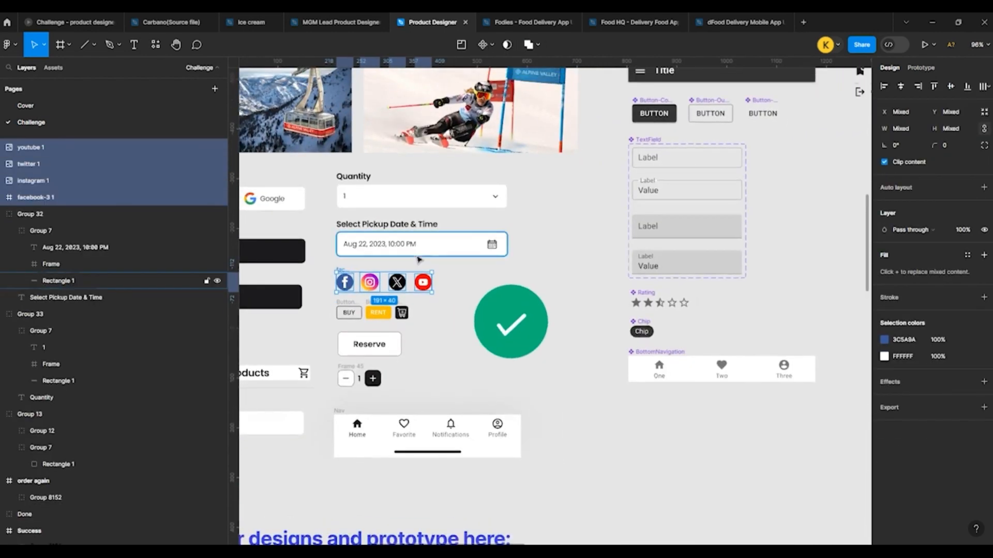
scroll(420, 270, "down", 4)
scroll(500, 337, "up", 5)
scroll(521, 179, "up", 8)
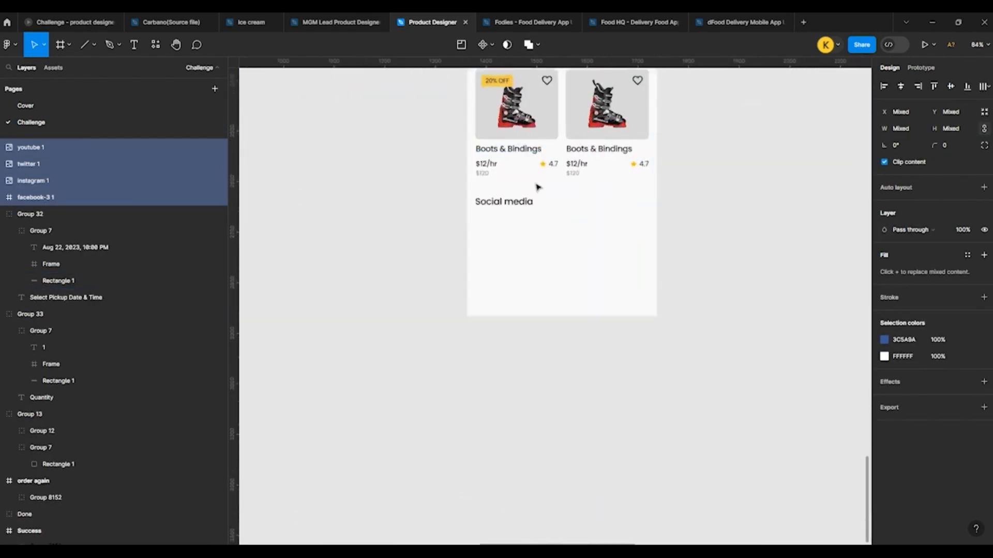
left_click(505, 272)
key("ctrl+v")
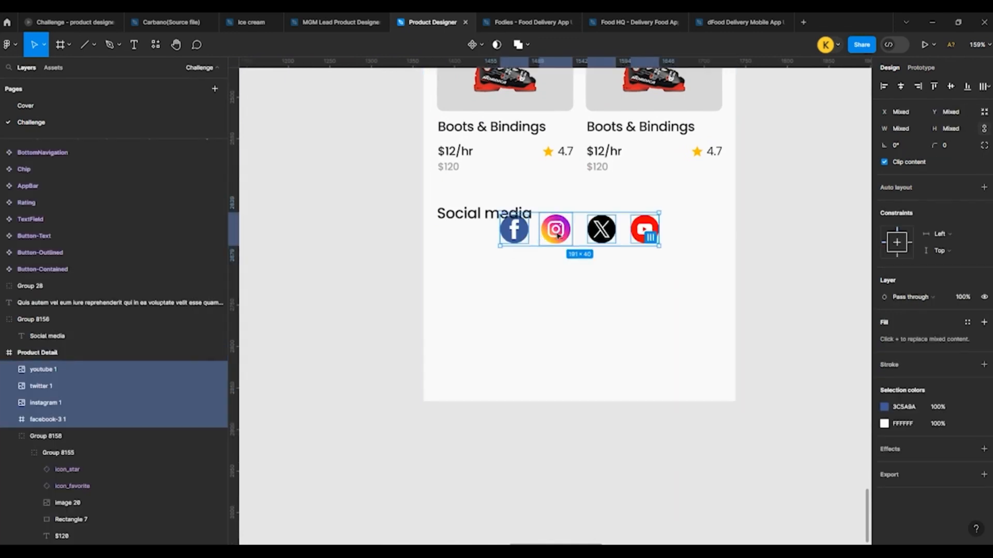
Step: Place the four social icons just below the Social media heading, left-aligned with it, and group them with the heading
left_click_drag(557, 235, 493, 263)
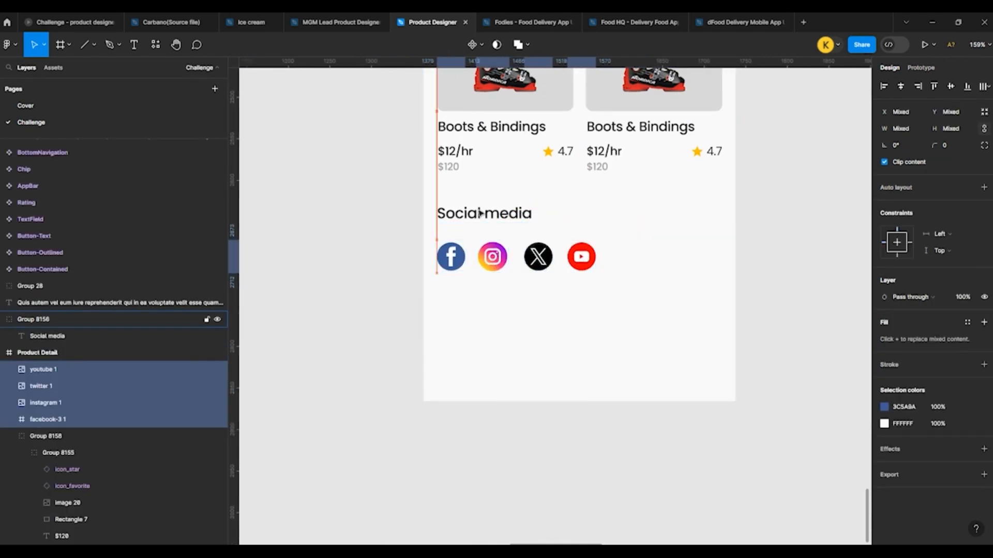
key("Up")
key("Up")
key("Up")
key("Up")
key("Up")
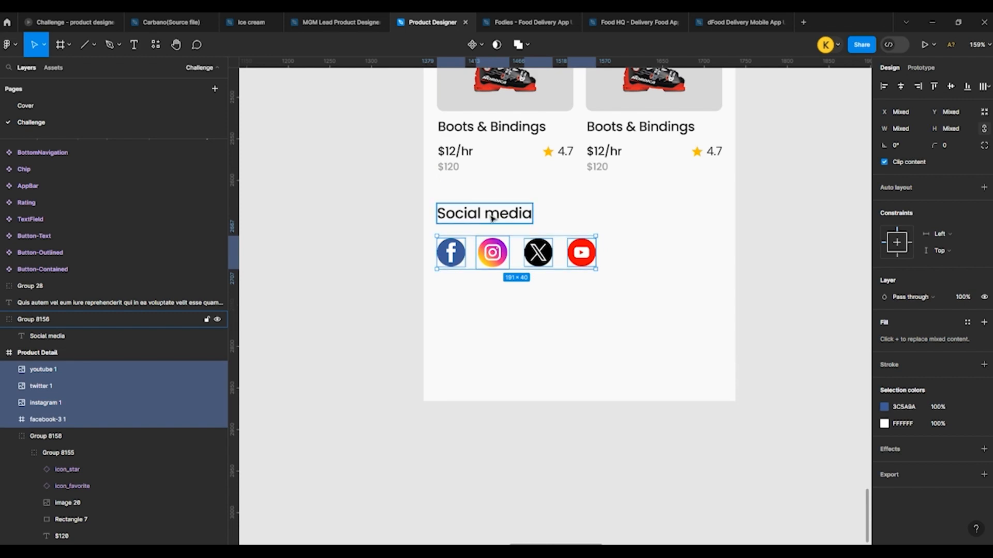
left_click(492, 218, "shift")
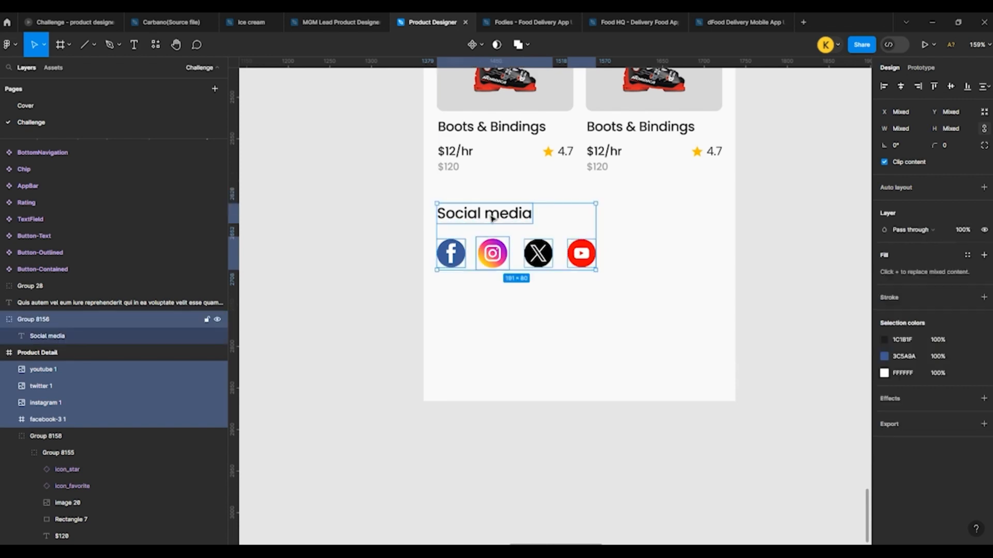
key("ctrl+g")
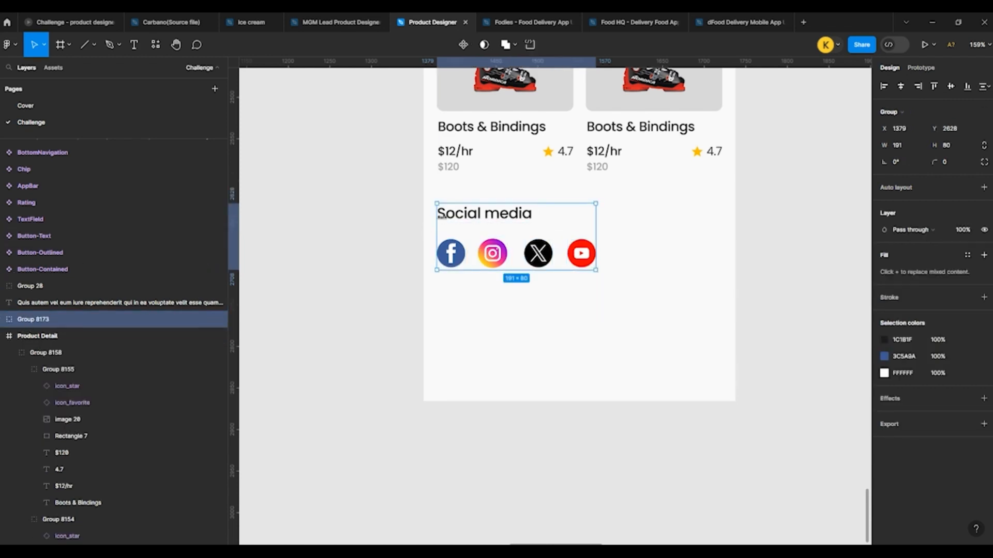
double_click(453, 217)
double_click(454, 217)
key("Escape")
key("ctrl+v")
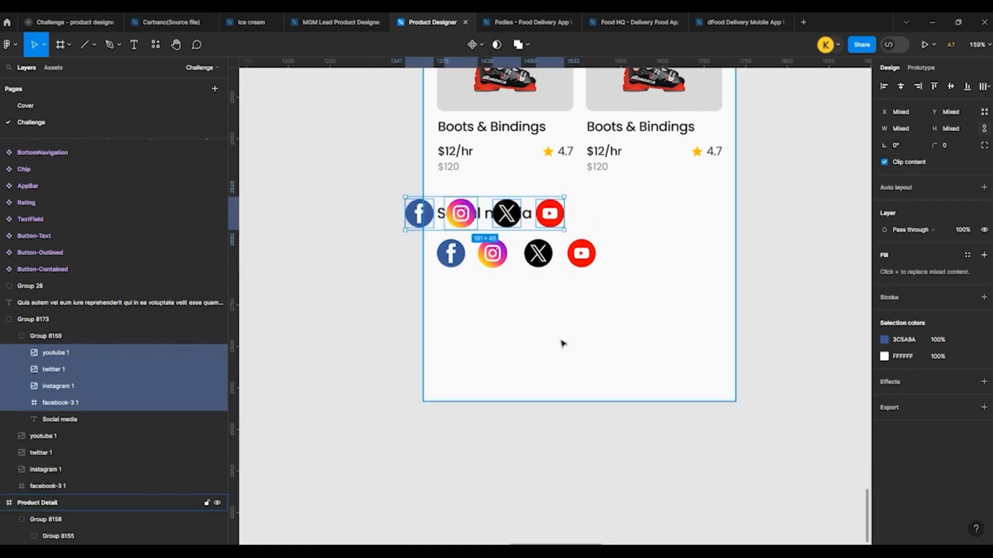
key("ctrl+z")
Step: Rename the group holding the social icons and their heading as "Social media"
double_click(500, 216)
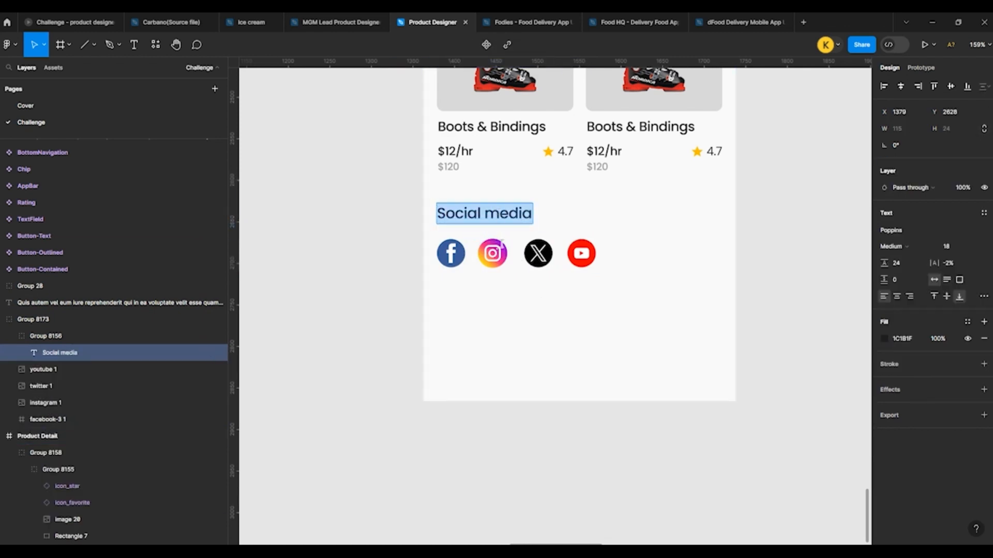
left_click(534, 341)
left_click(535, 332)
left_click(488, 250)
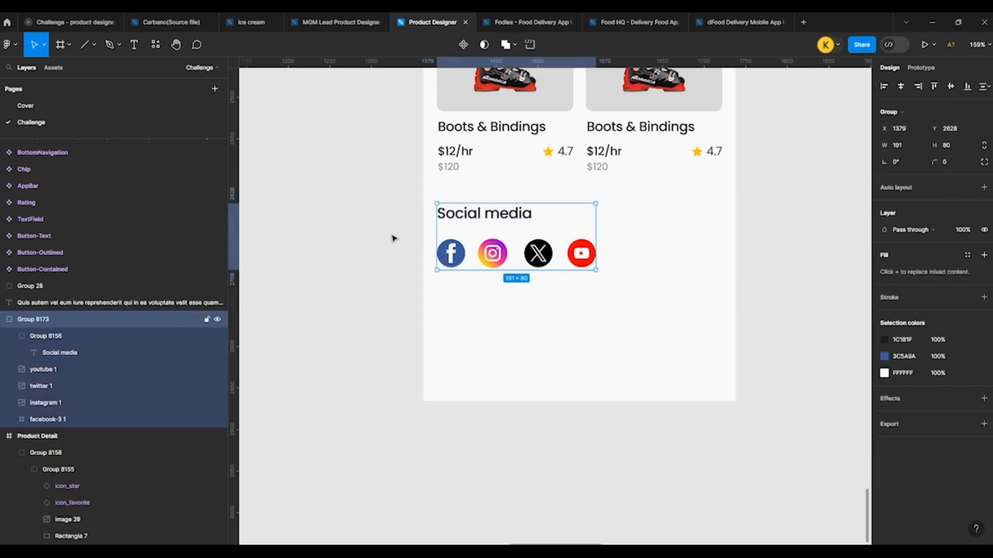
double_click(33, 319)
type("Social media")
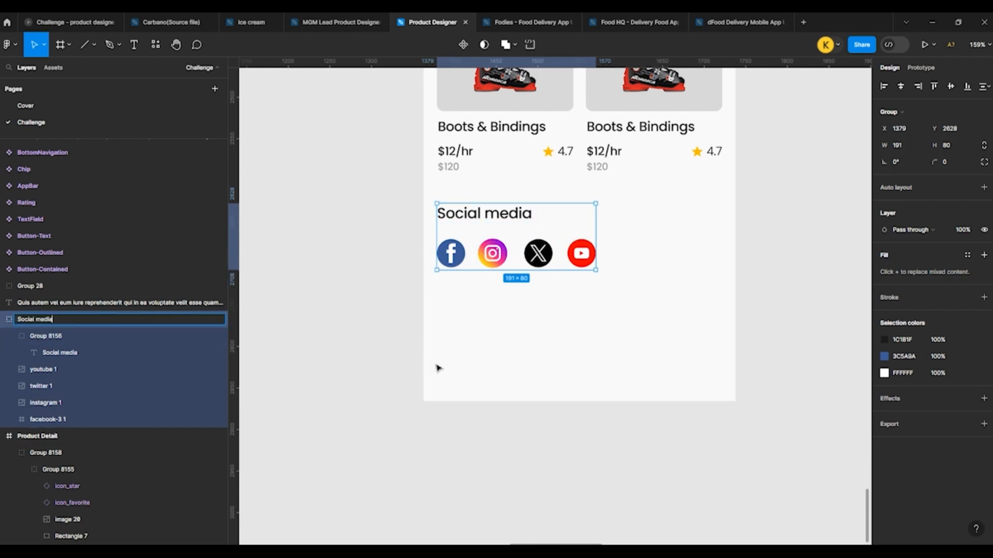
left_click(439, 366)
left_click(462, 366)
scroll(462, 365, "down", 5)
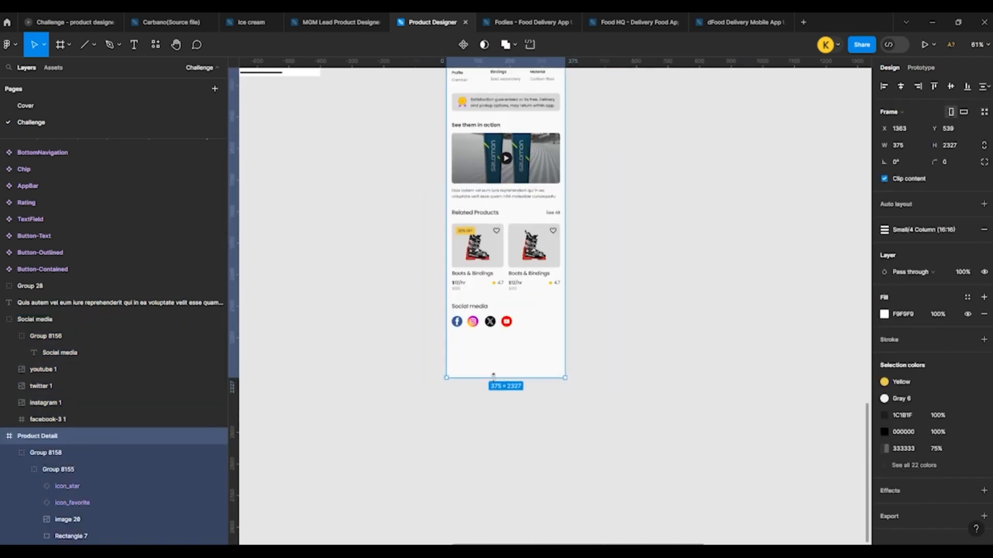
left_click_drag(493, 378, 497, 463)
key("ctrl+z")
left_click(637, 327)
Step: Wrap the play icon on the See them in action video thumbnail in a new frame
scroll(519, 102, "up", 5)
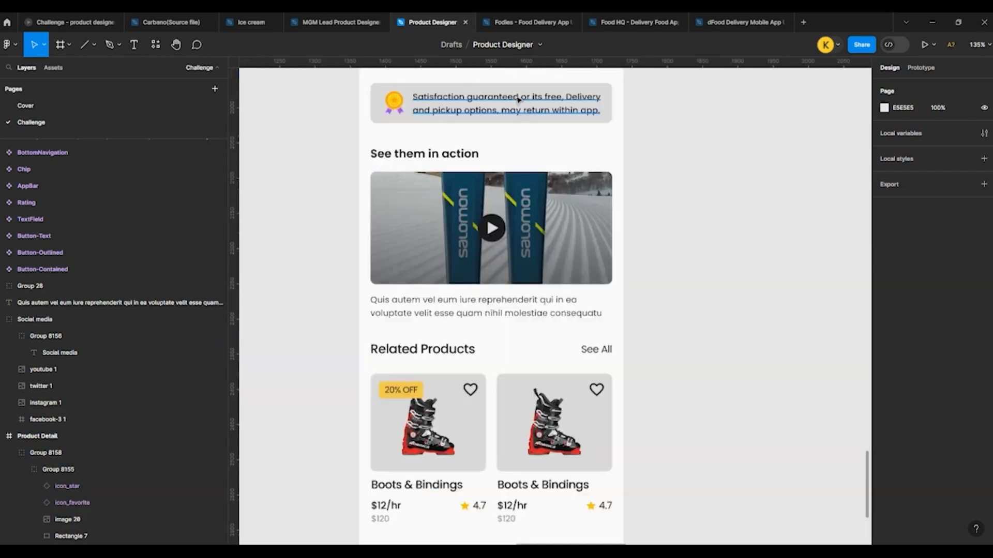
left_click(492, 228, "ctrl")
left_click(518, 231)
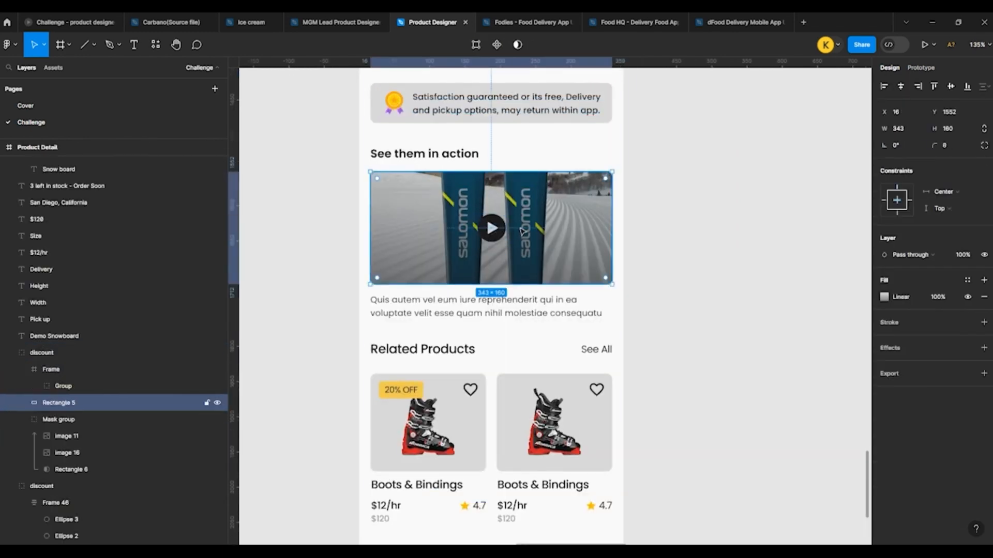
left_click(491, 229)
key("ctrl+alt+g")
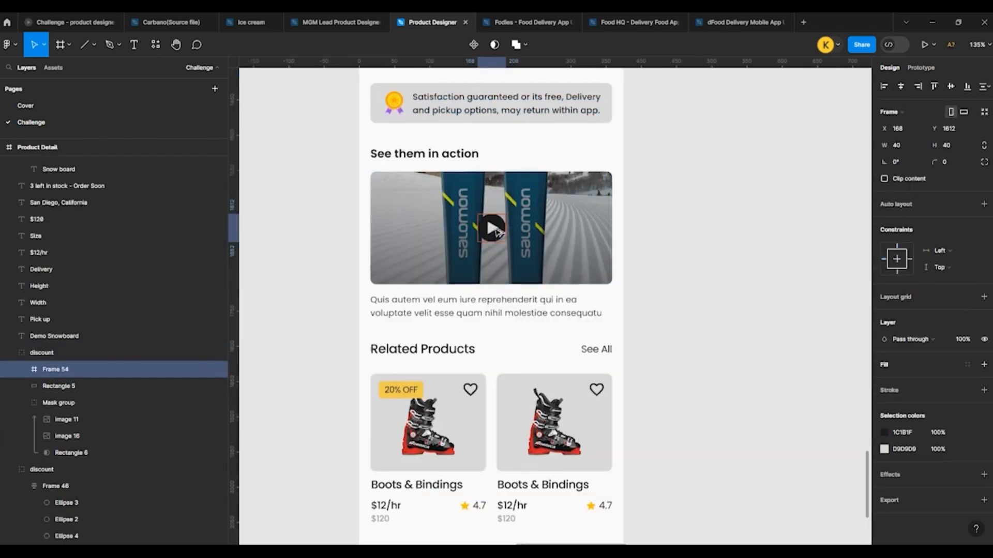
Step: Wrap the Satisfaction guaranteed banner's background, text and medal icon in a new frame
scroll(491, 229, "up", 3)
left_click(466, 237)
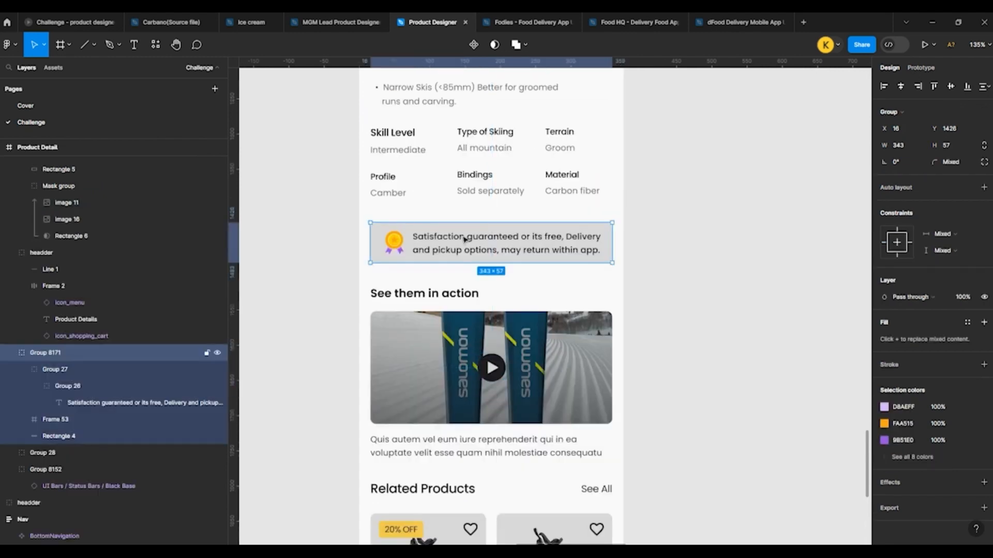
left_click(464, 225, "shift")
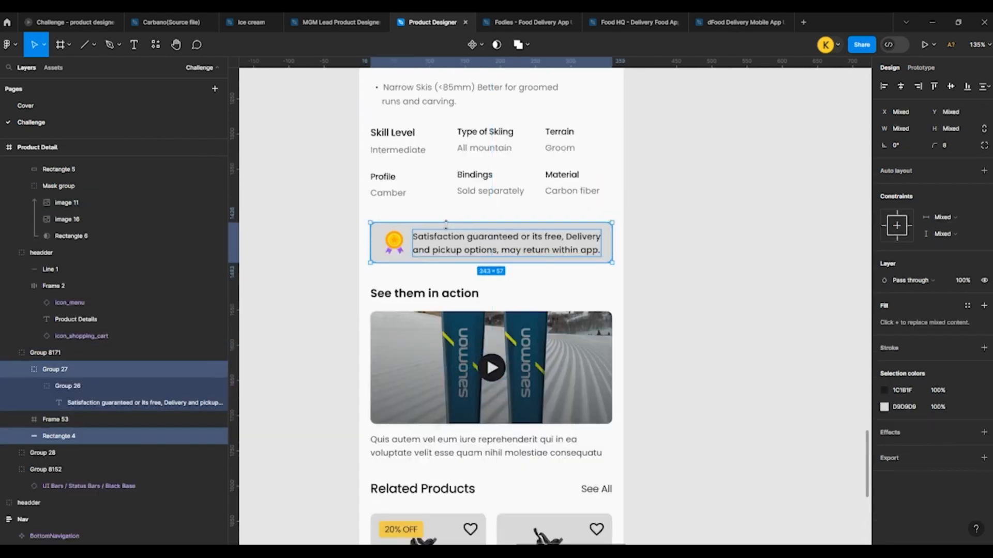
left_click(403, 241, "shift")
key("ctrl+alt+g")
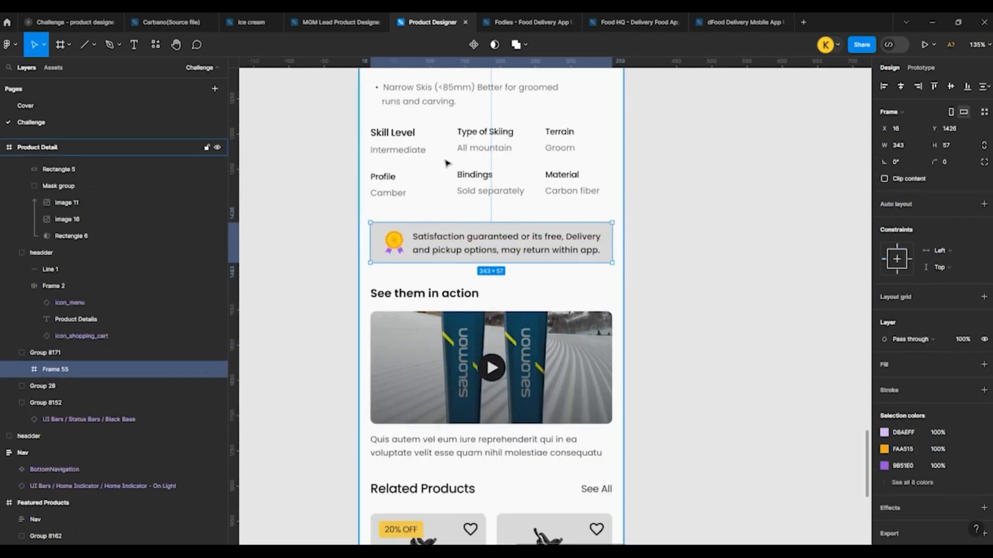
Step: Extend the Product Detail screen downward to a height of 2704
scroll(461, 315, "down", 5)
left_click(461, 315)
left_click_drag(451, 331, 455, 394)
scroll(475, 366, "up", 4)
scroll(487, 368, "down", 3)
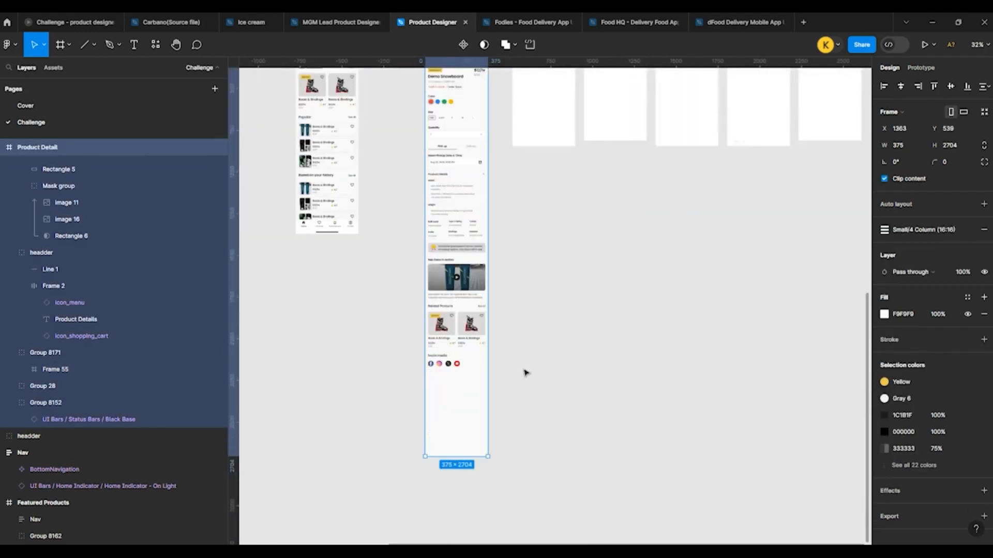
left_click(525, 372)
scroll(463, 249, "down", 1)
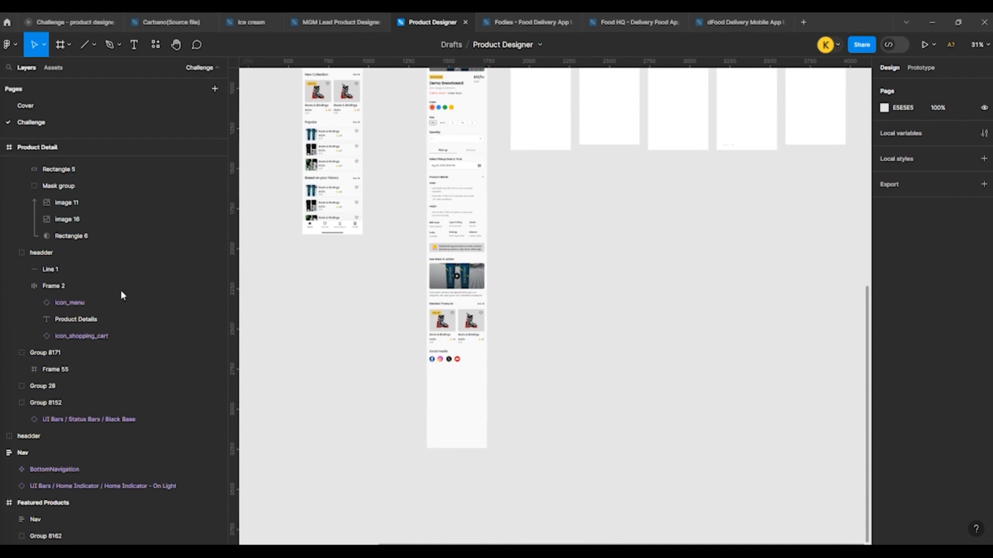
Step: Duplicate the Social media heading just below the row of social icons, keeping it left-aligned
scroll(443, 401, "up", 6)
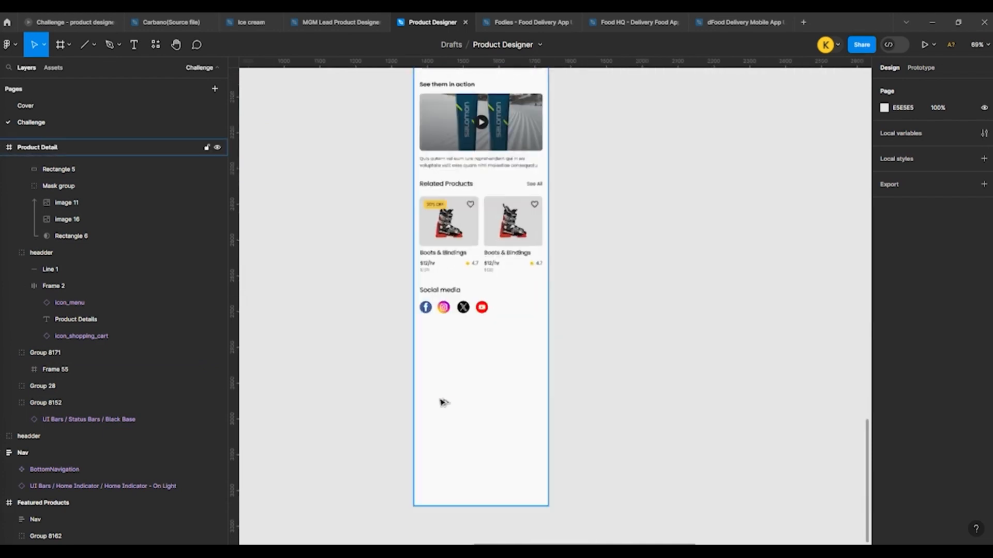
double_click(427, 276)
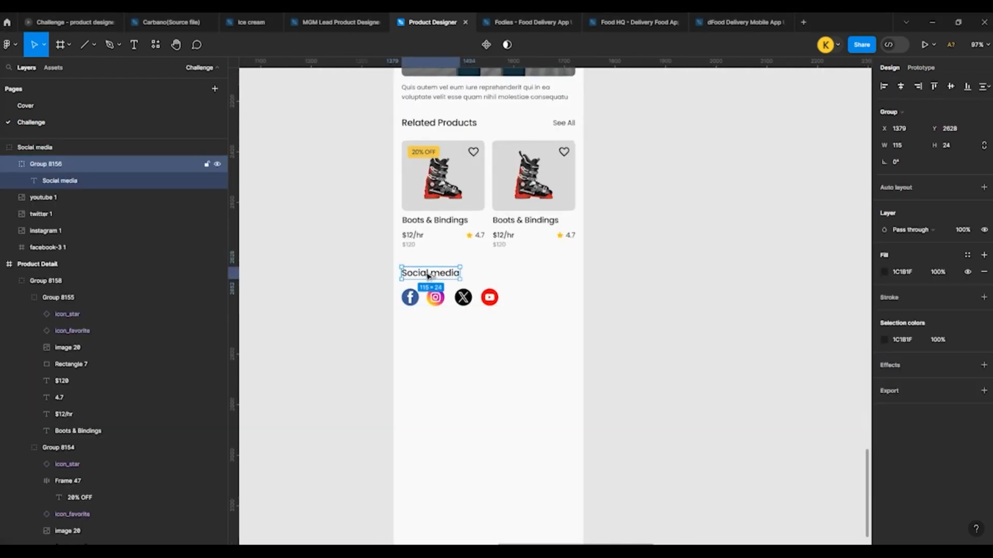
left_click_drag(427, 273, 427, 328)
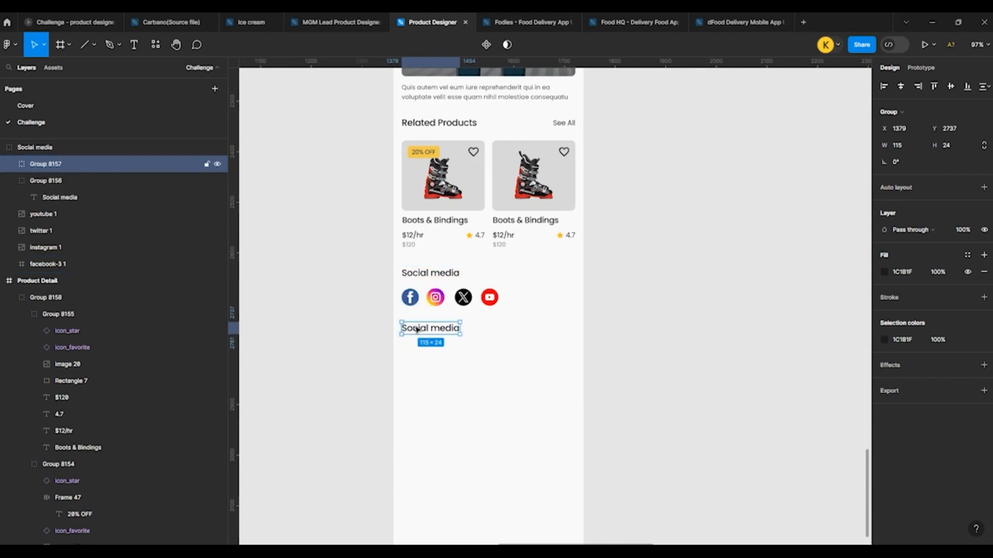
Step: Change the text of the duplicated heading below the social icons to "Reviews"
double_click(417, 329)
key("shift+r")
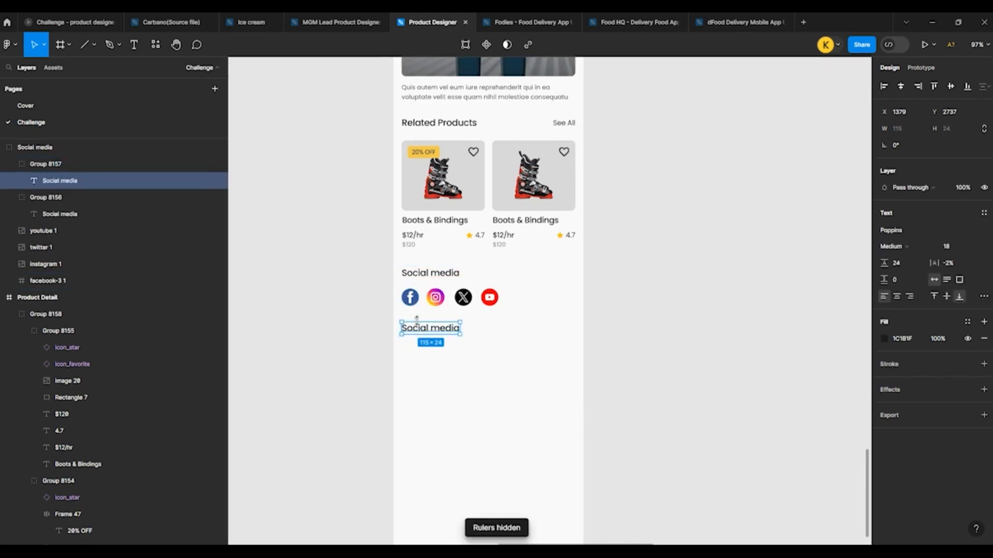
key("i")
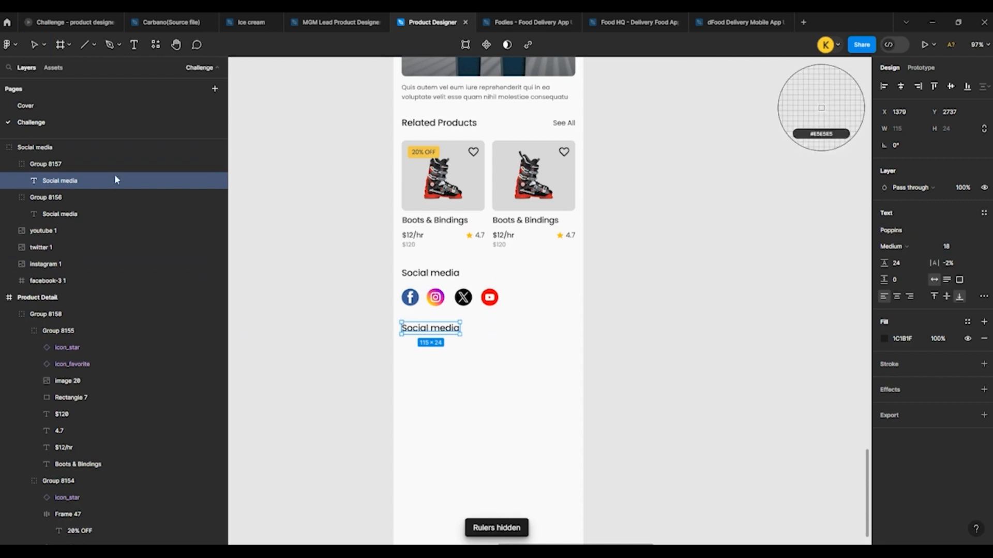
left_click(35, 46)
scroll(348, 328, "up", 4)
double_click(506, 333)
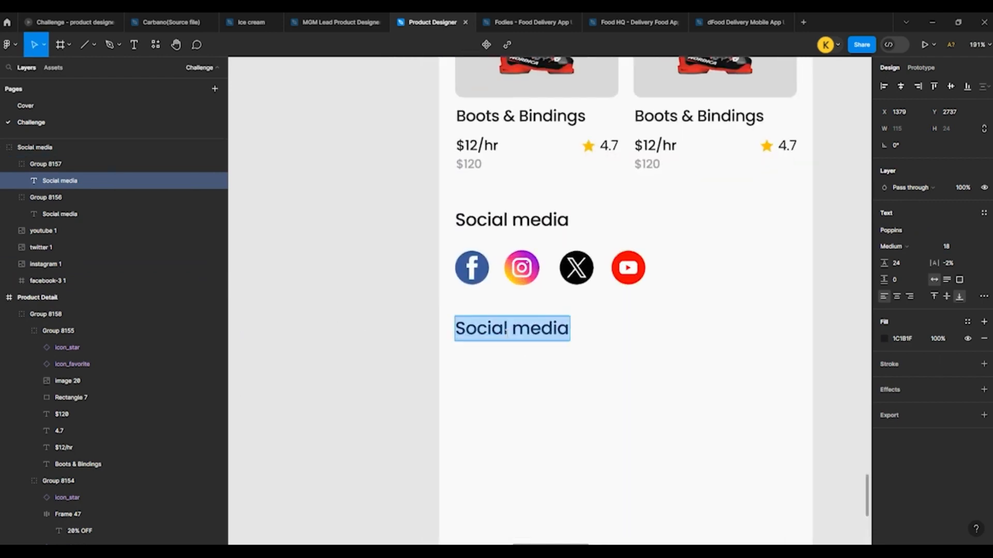
type("Re")
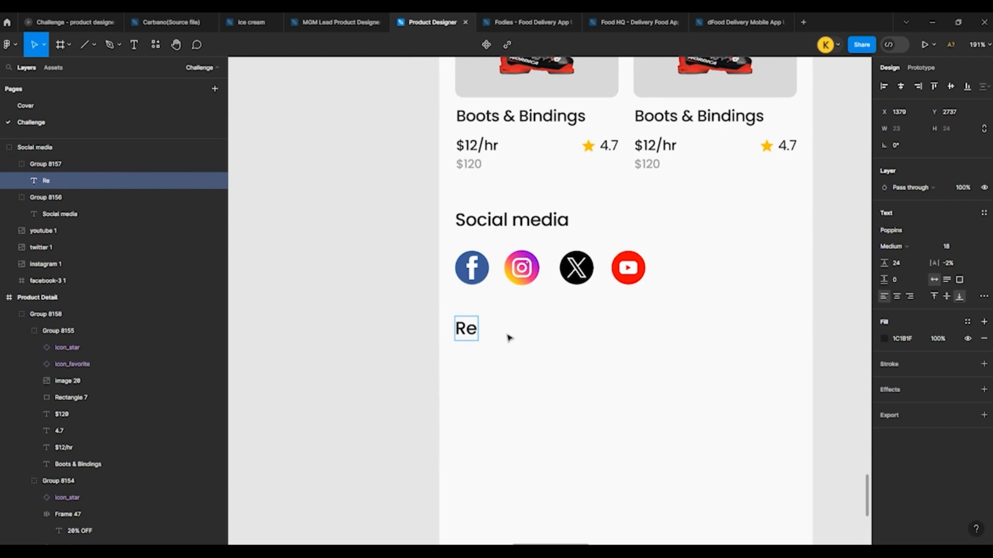
type("views")
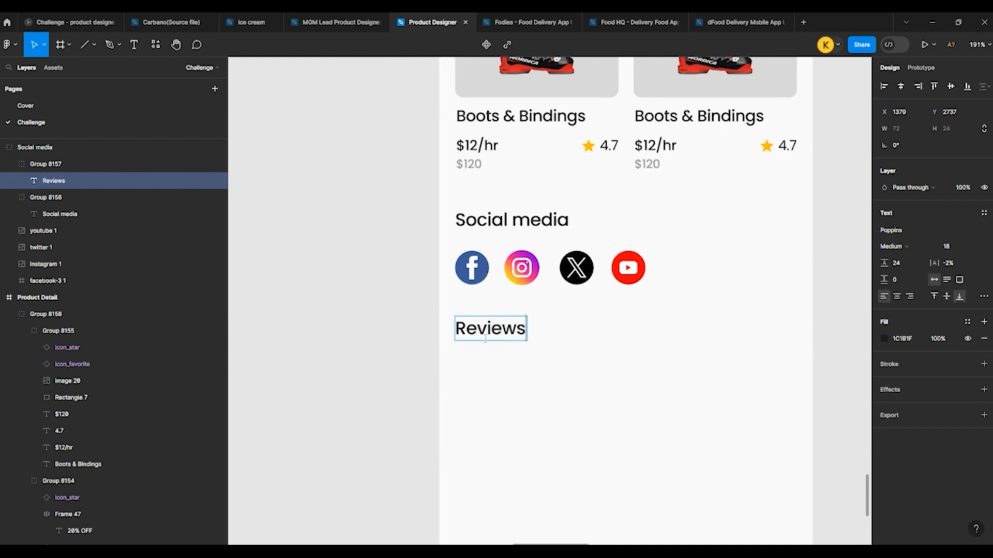
key("Escape")
scroll(373, 330, "down", 3)
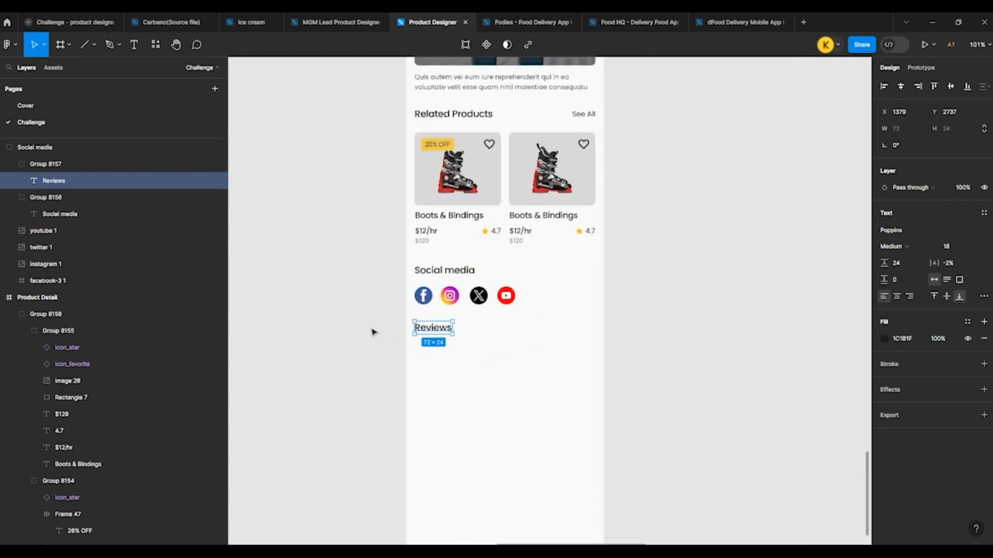
scroll(485, 325, "up", 2)
scroll(346, 338, "up", 3)
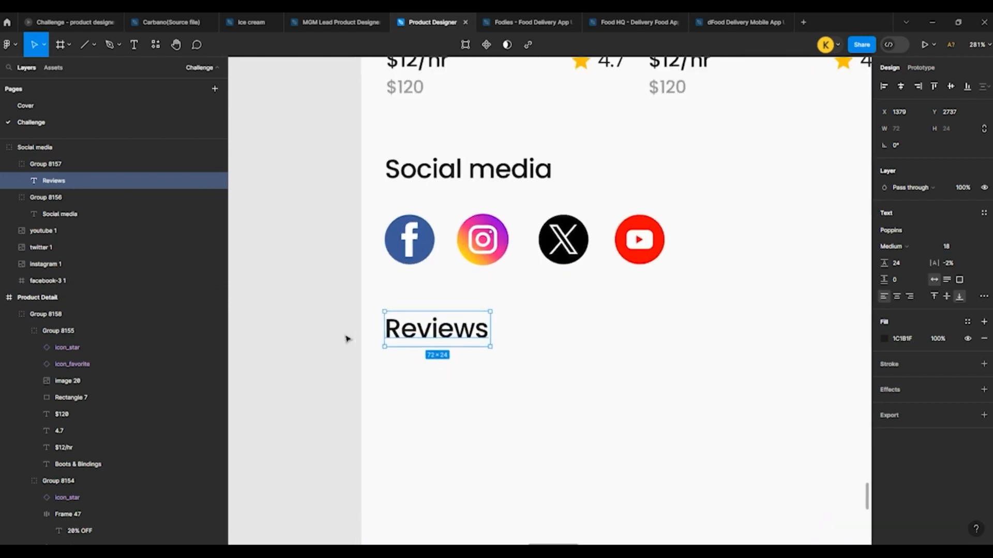
left_click(347, 338)
scroll(321, 328, "down", 2)
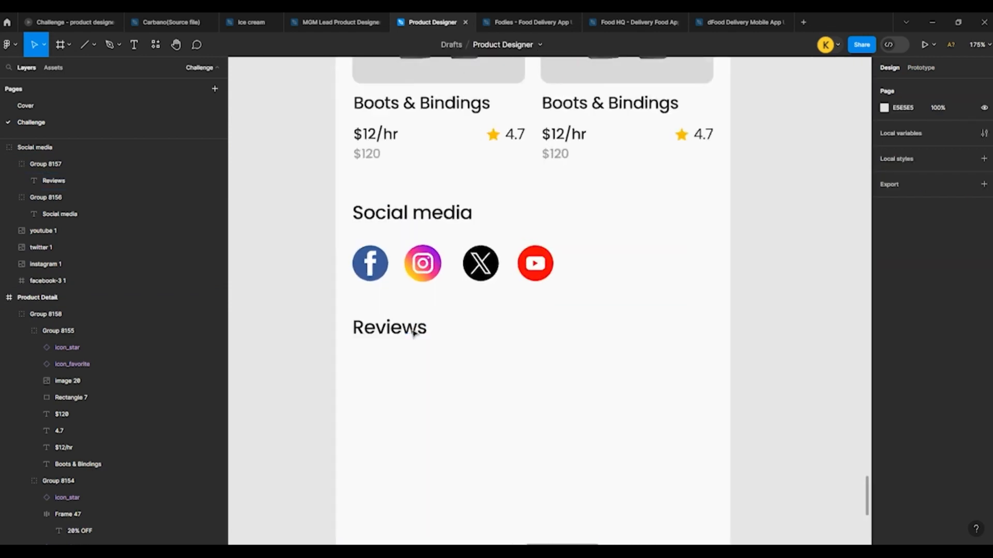
left_click(372, 334)
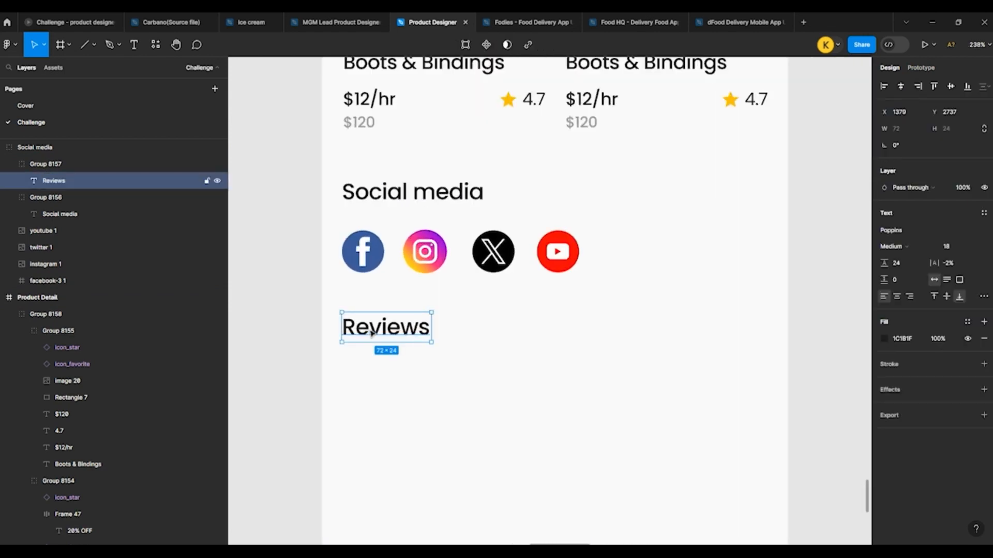
left_click(284, 323)
scroll(308, 325, "down", 5)
scroll(417, 199, "up", 1)
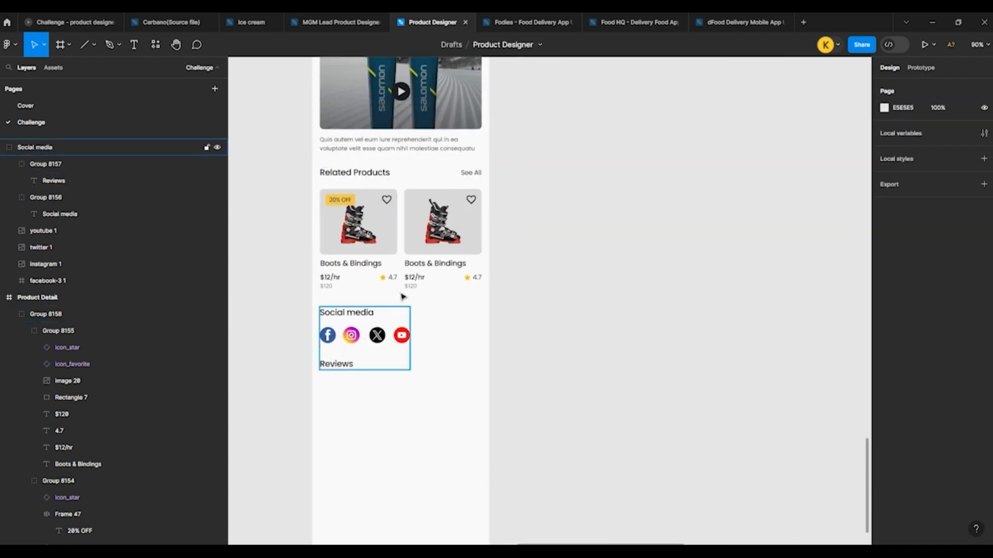
left_click(469, 279)
double_click(469, 279)
left_click(460, 311)
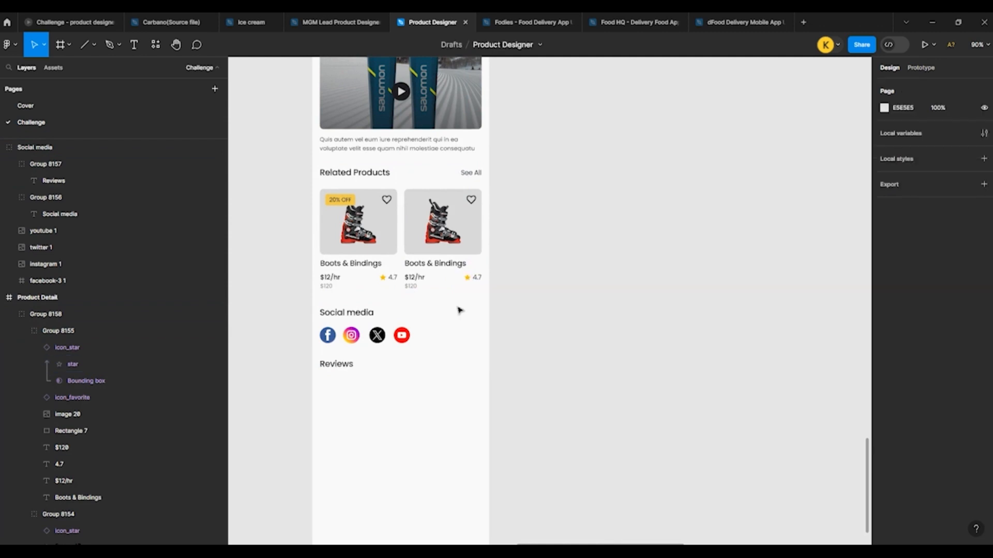
Step: Ungroup the Social media group and regroup the Social media heading with the social icons, leaving the Reviews heading out
right_click(340, 348)
left_click(362, 368)
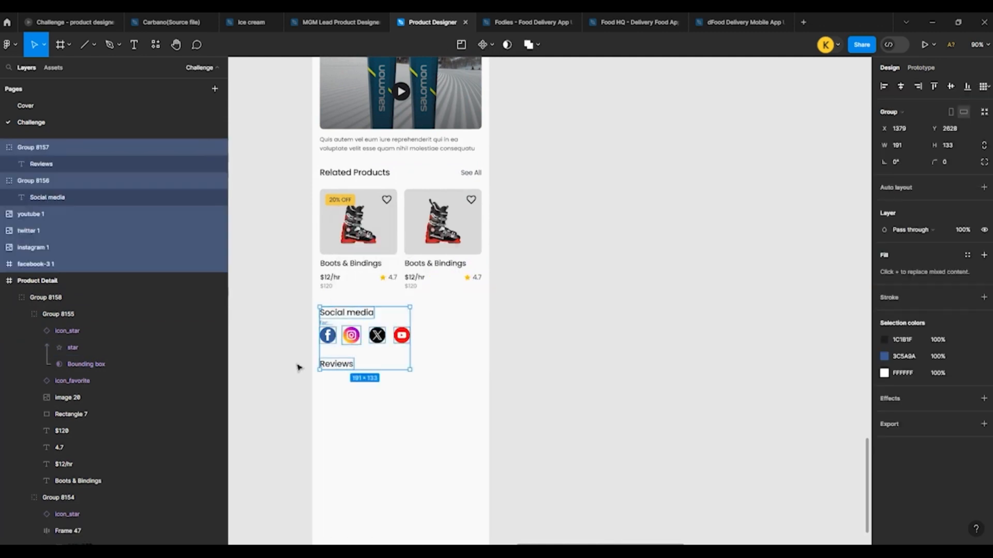
left_click(300, 365)
left_click_drag(317, 303, 411, 339)
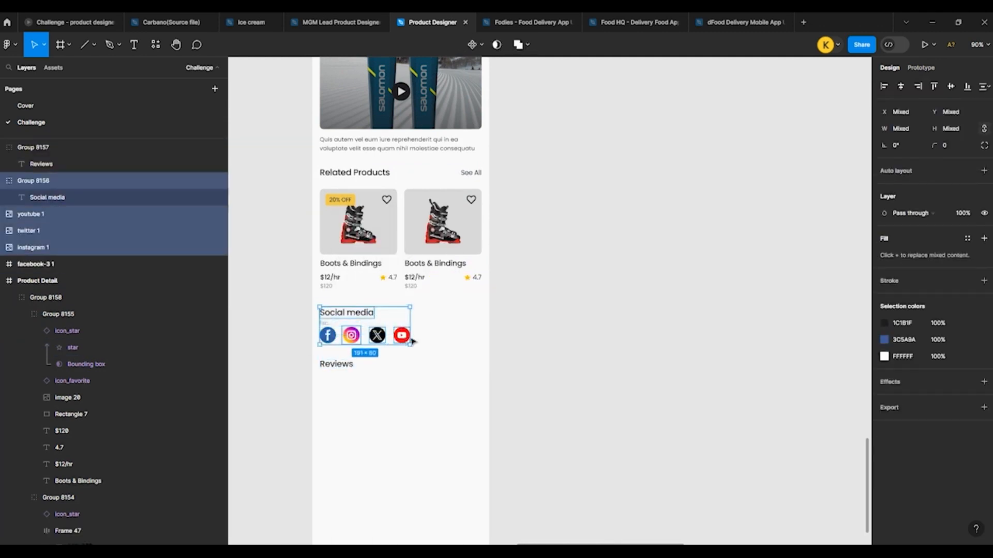
key("ctrl+g")
Step: Group the star icon and the 4.7 rating on the second Boots & Bindings card
left_click(471, 280)
double_click(472, 279)
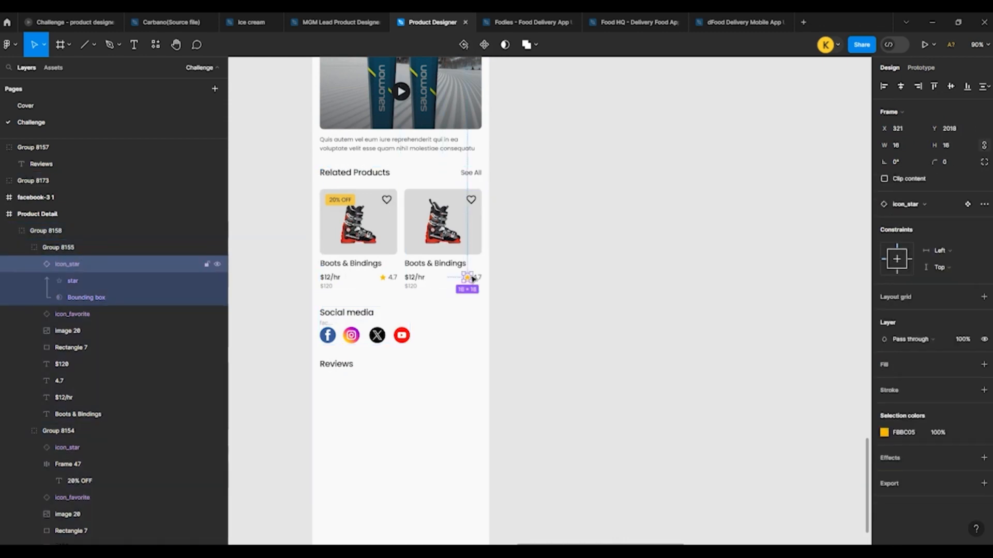
left_click(480, 279, "shift")
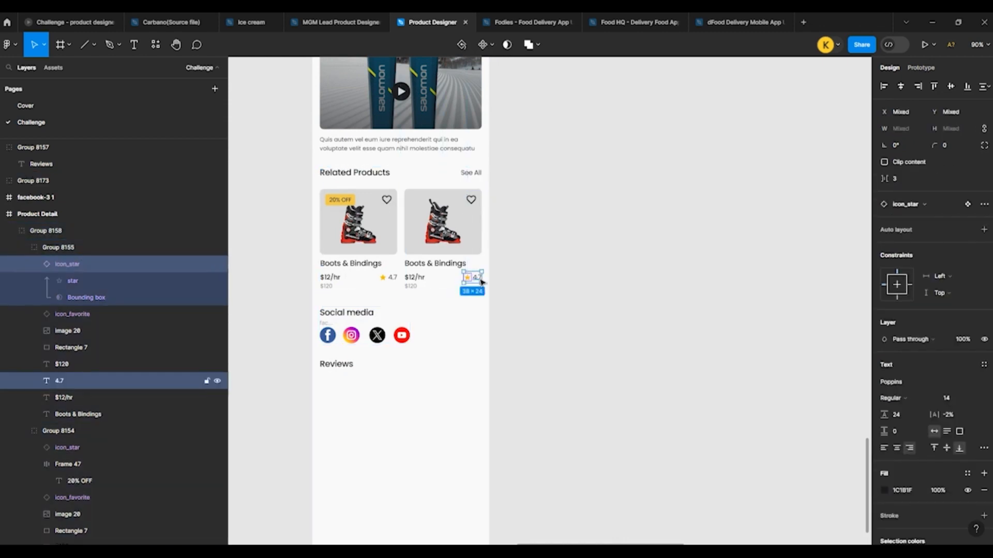
key("ctrl+g")
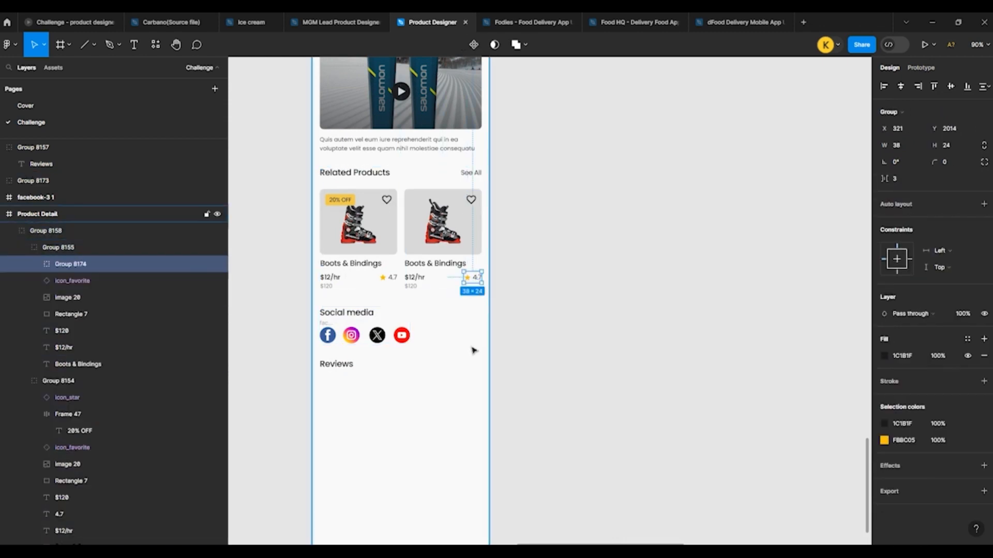
Step: Paste a copy of the star rating into Product Detail and place it on the Reviews heading's line, near the screen's right side
scroll(434, 385, "up", 5, "ctrl")
left_click(424, 387)
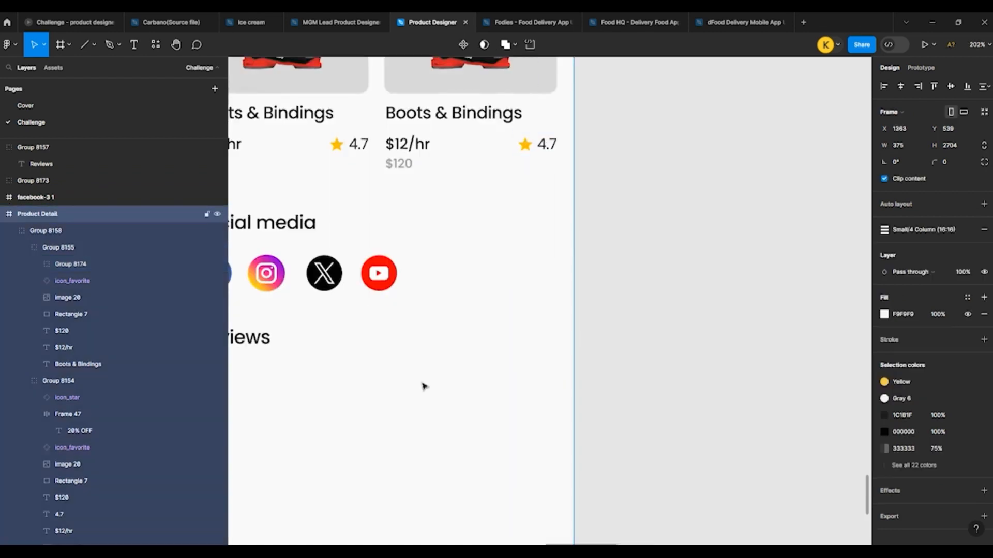
key("ctrl+v")
left_click_drag(534, 310, 448, 340)
Step: Change the copied rating's text to "4.7(120 rEVIEWS)" and shift it toward the screen's right edge, to X 261
double_click(478, 336)
double_click(481, 339)
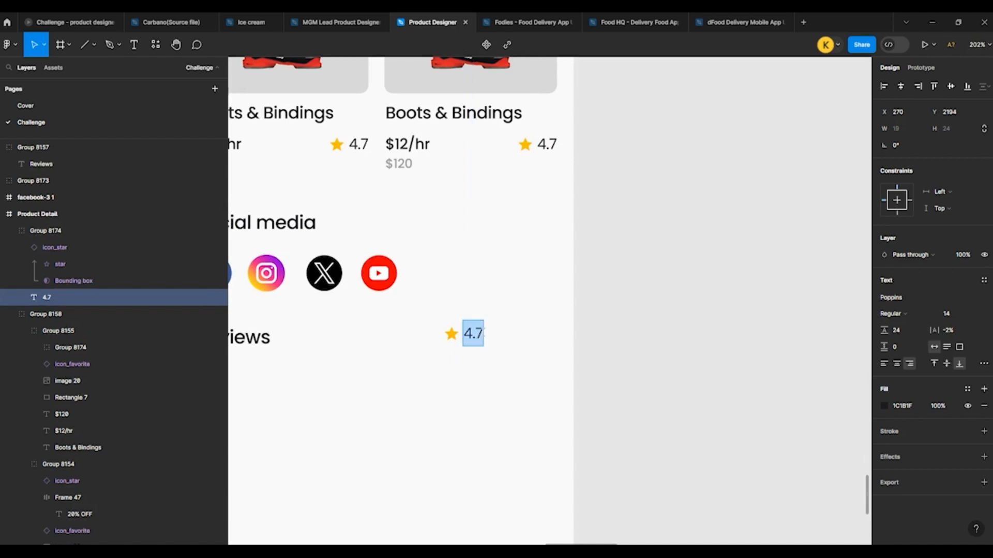
key("Right")
type("()")
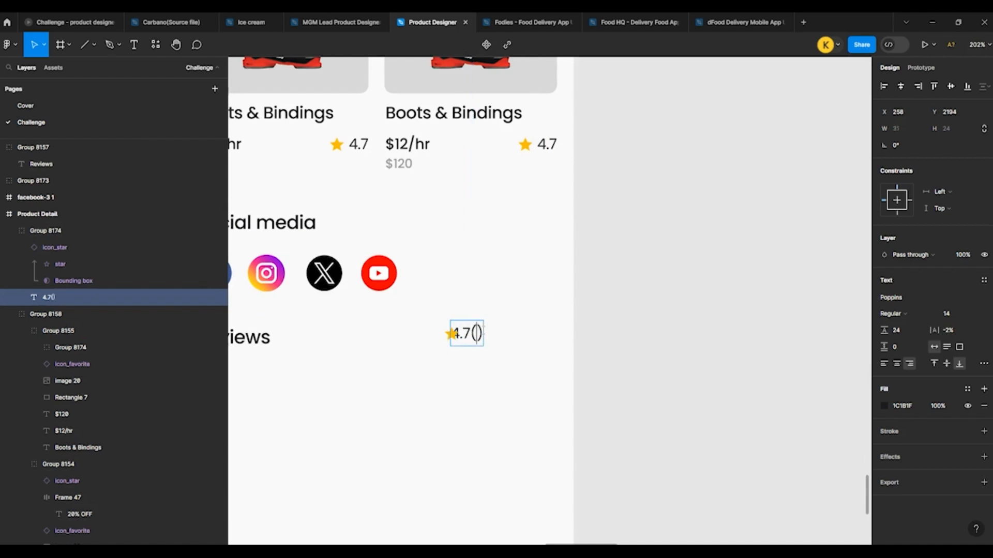
type("120")
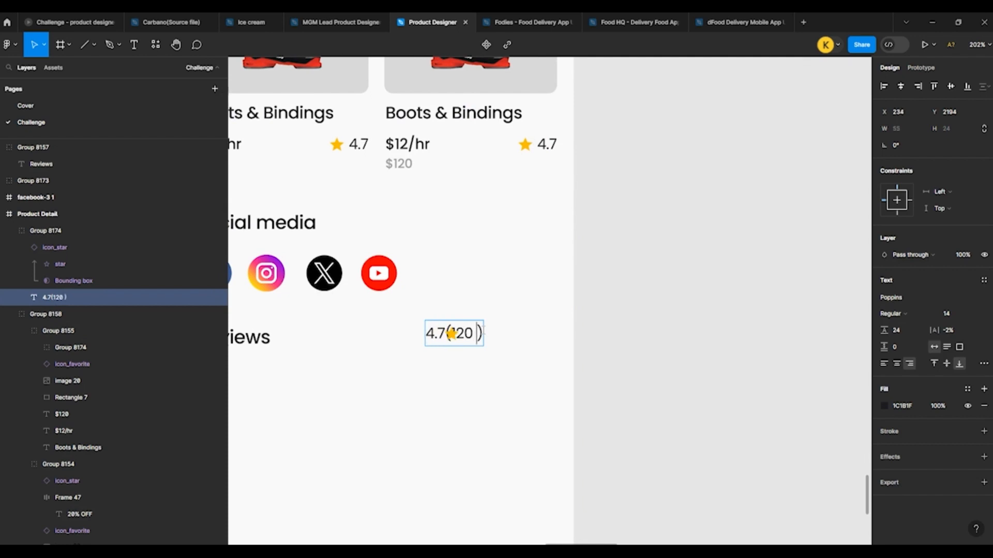
type(" rEVI")
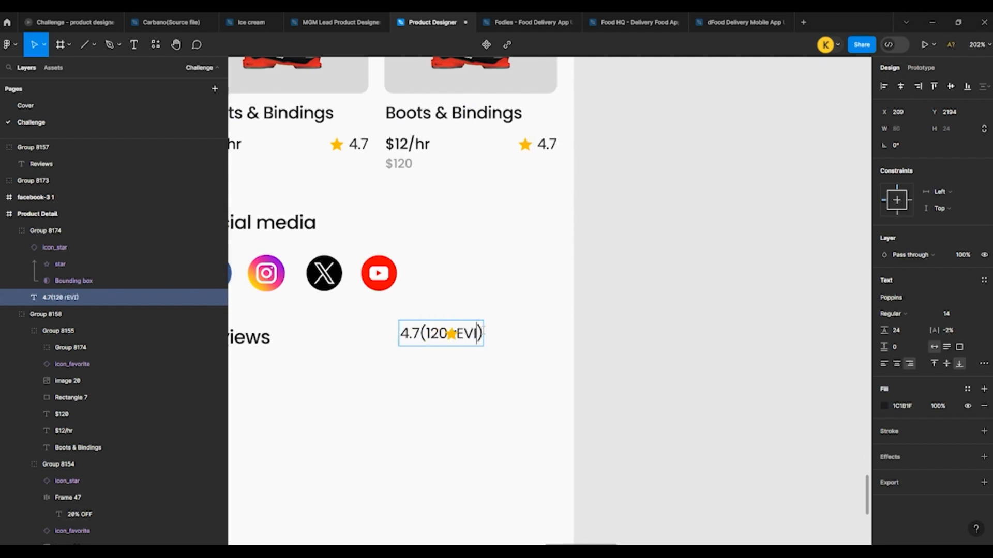
type("EWS")
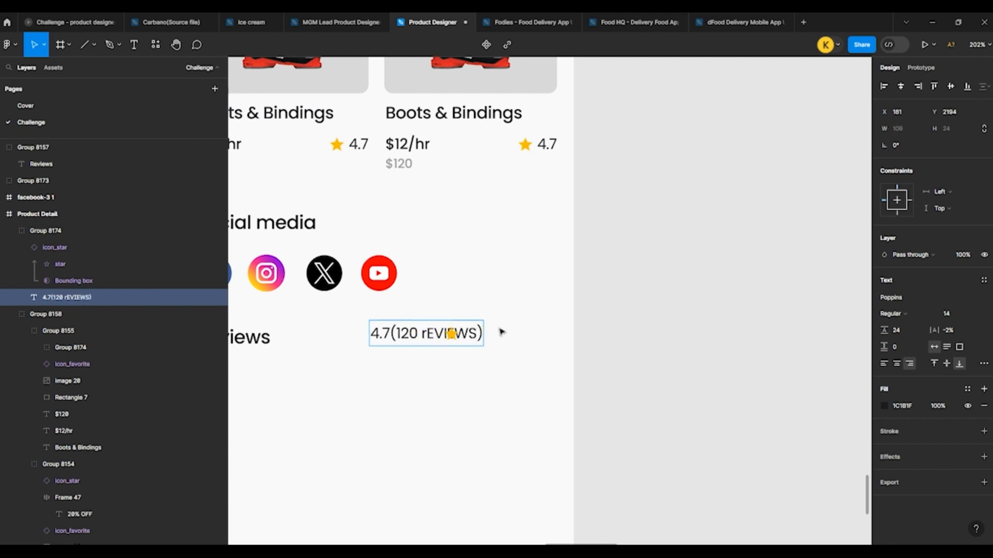
key("Escape")
key("shift+Right")
key("shift+Right")
key("shift+Right")
key("shift+Right")
key("shift+Right")
key("shift+Right")
key("shift+Right")
key("shift+Right")
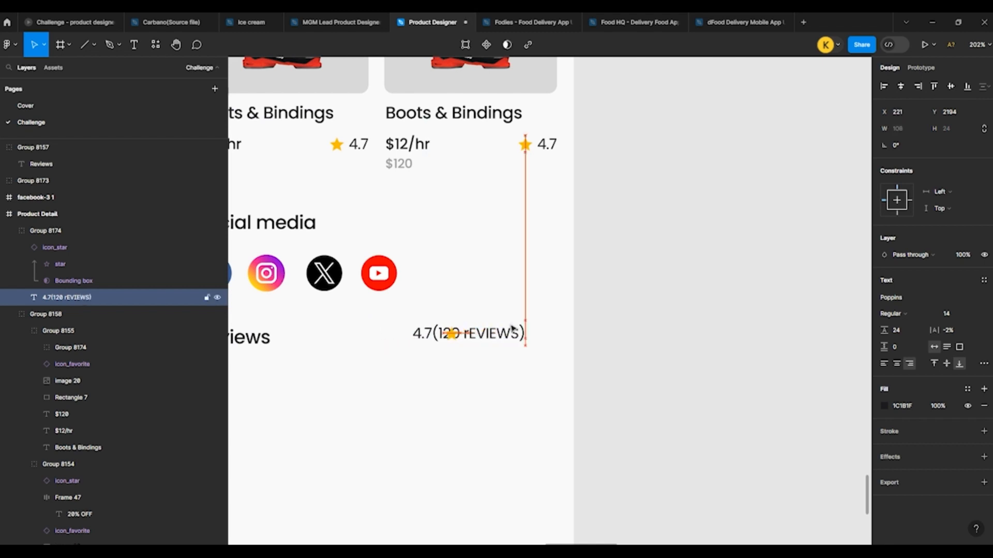
Step: Correct the capitalization in the Reviews line's rating text so it reads "4.7(120 Reviews)"
double_click(528, 334)
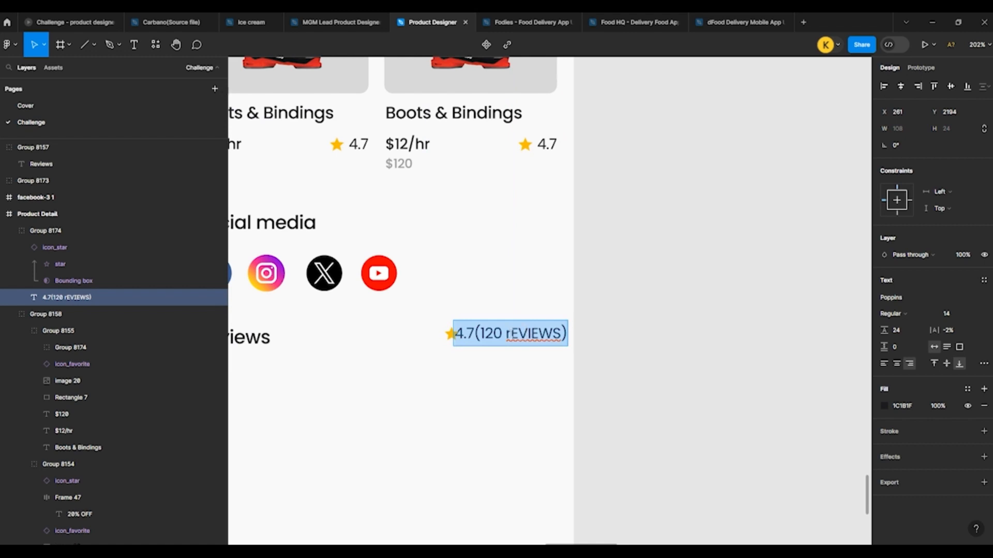
left_click_drag(505, 333, 556, 337)
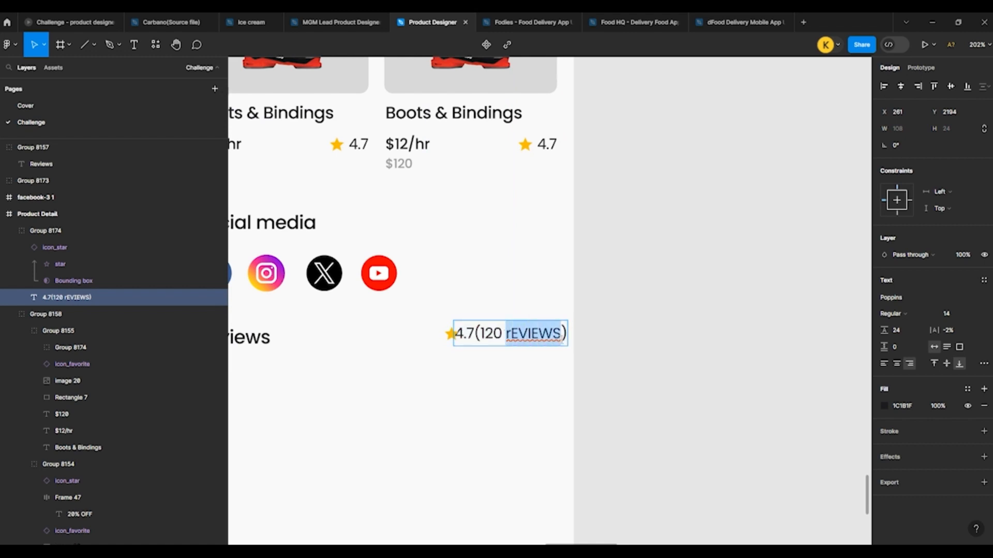
type("Re")
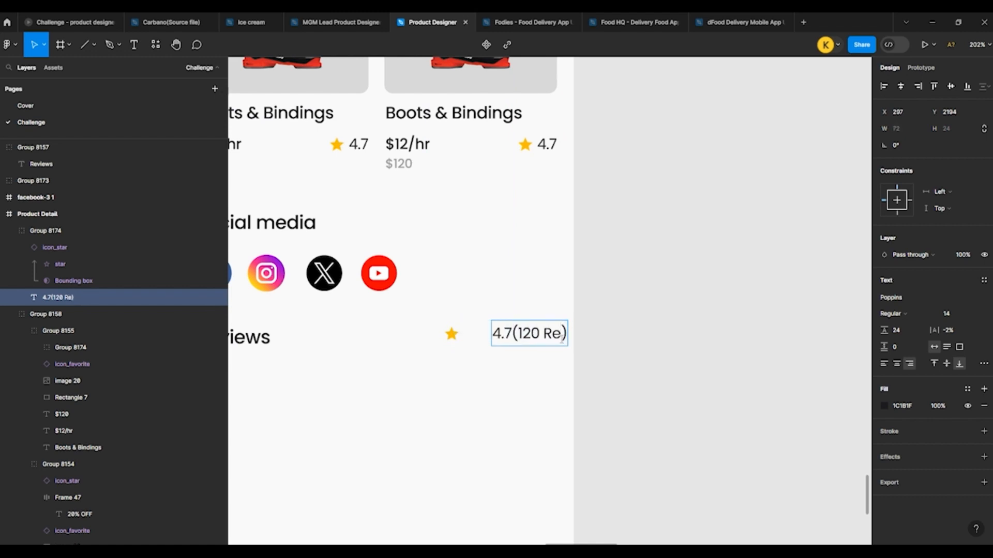
type("vie")
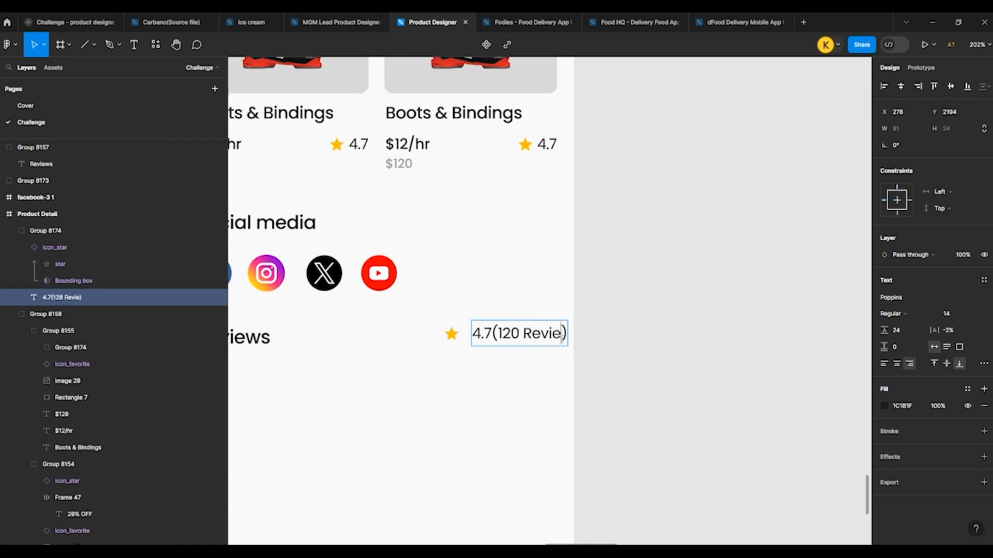
type("ws")
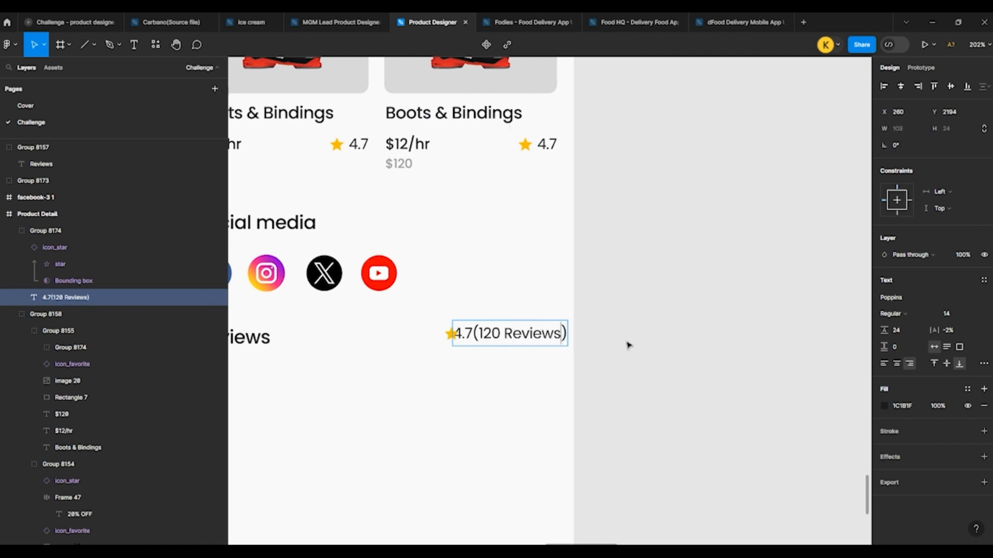
key("Escape")
Step: Move the star clear of the "4.7(120 Reviews)" text, and shift the whole rating group left to X 231
left_click(449, 335)
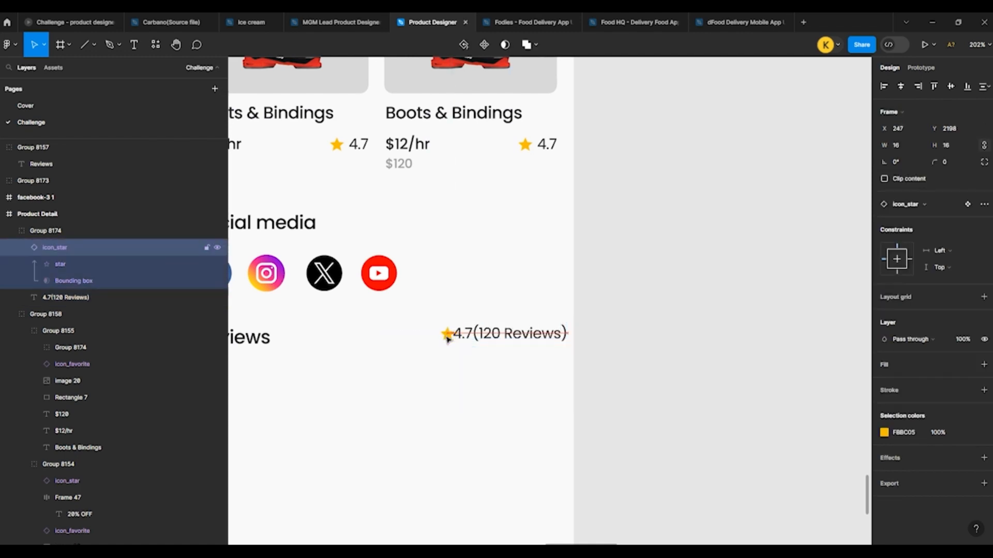
key("Left")
key("Left")
key("Left")
left_click(483, 337)
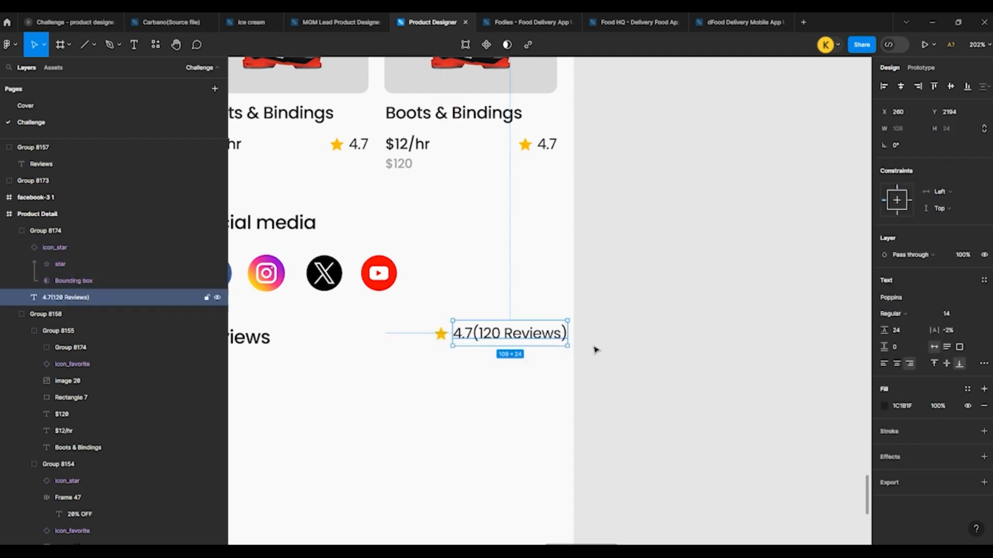
left_click(594, 347)
left_click(521, 339)
key("shift+Left")
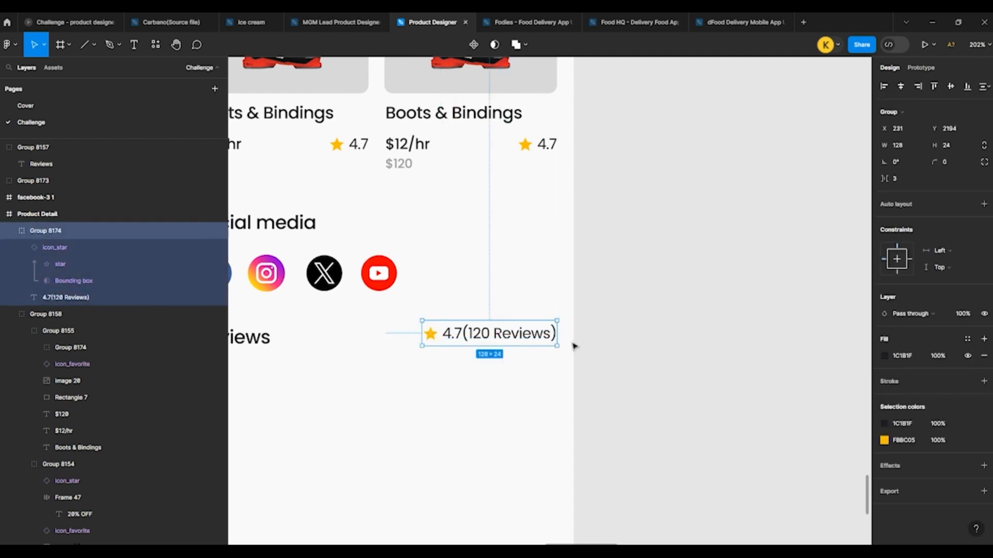
Step: Align the Reviews heading and the star rating group along their top edges
scroll(601, 351, "down", 5)
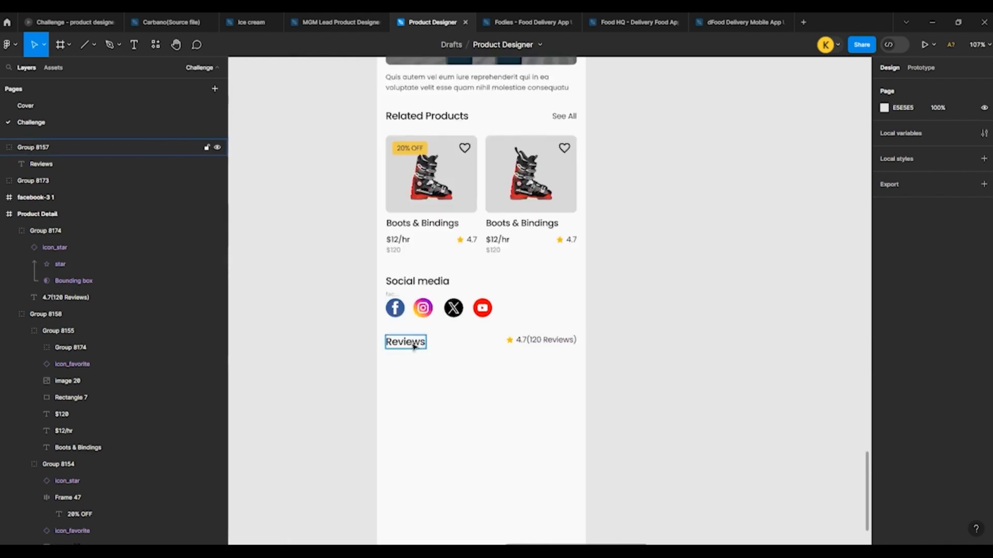
left_click(405, 341)
left_click(549, 346, "shift")
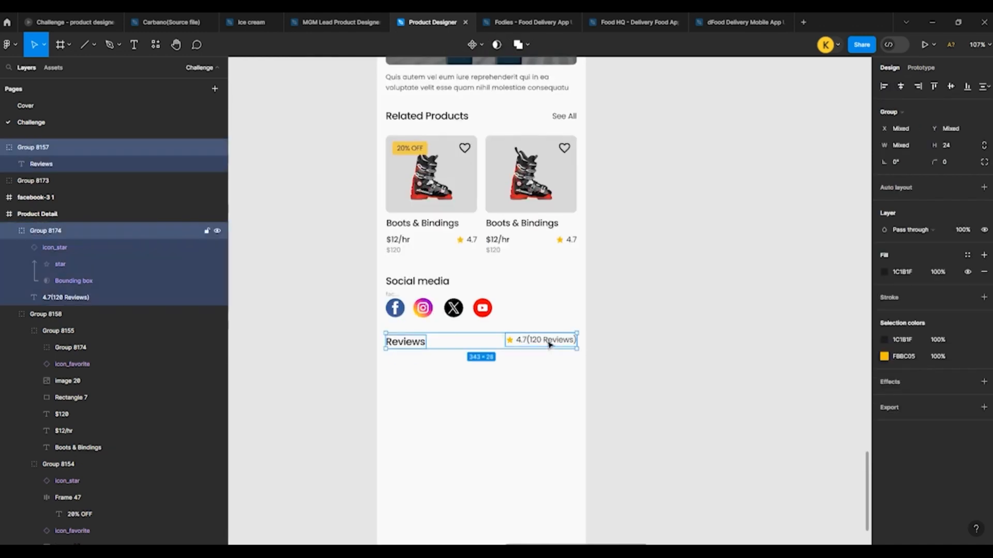
left_click(937, 86)
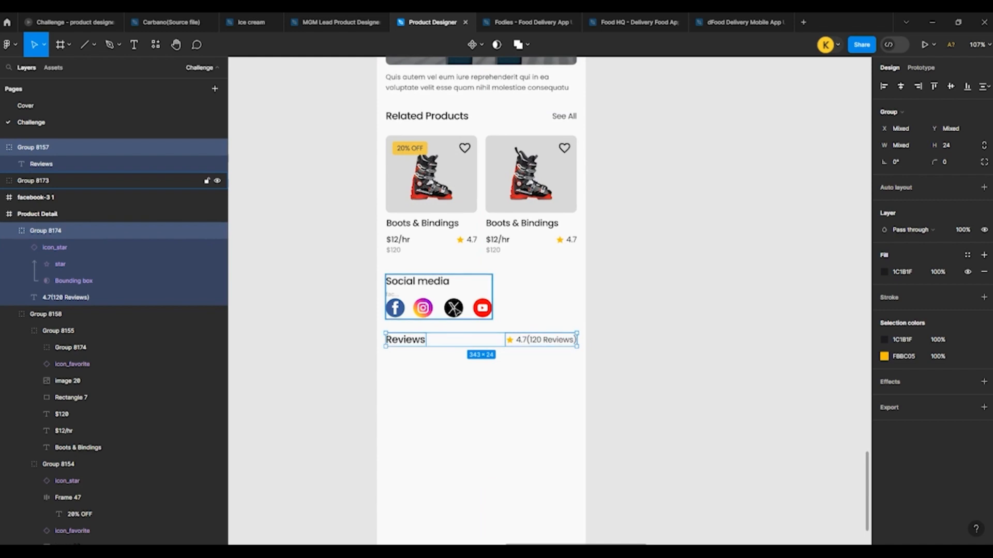
Step: Move the loose Reviews heading, Social media group and Facebook icon frame into the Product Detail frame in the layer hierarchy
key("alt")
left_click_drag(20, 163, 37, 224)
left_click(428, 294)
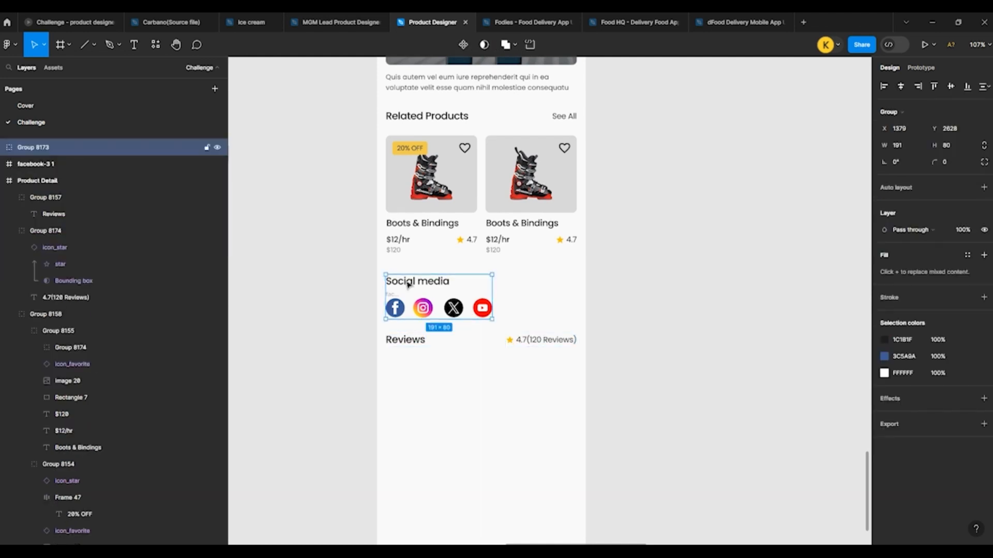
left_click_drag(46, 199, 58, 188)
left_click(391, 298)
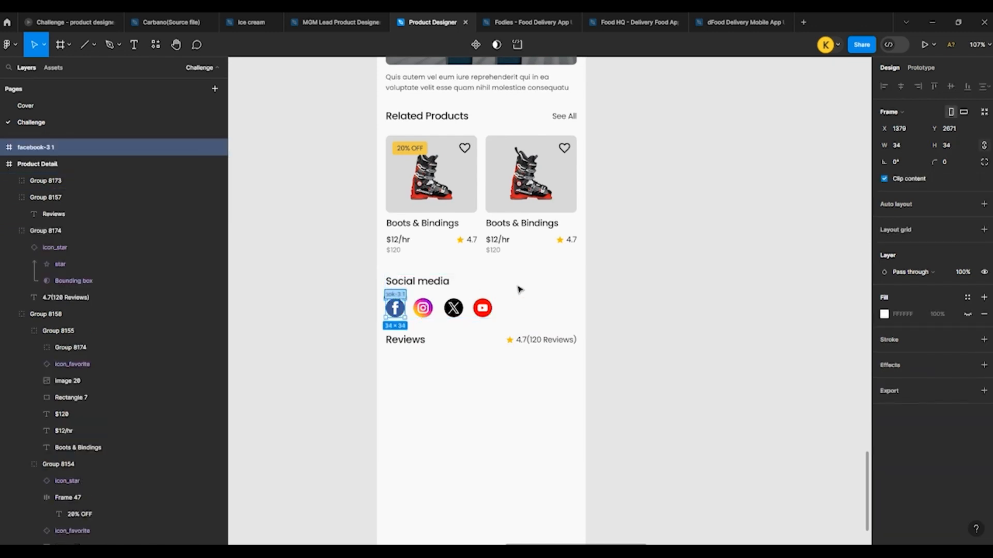
left_click(596, 289)
scroll(309, 291, "up", 2)
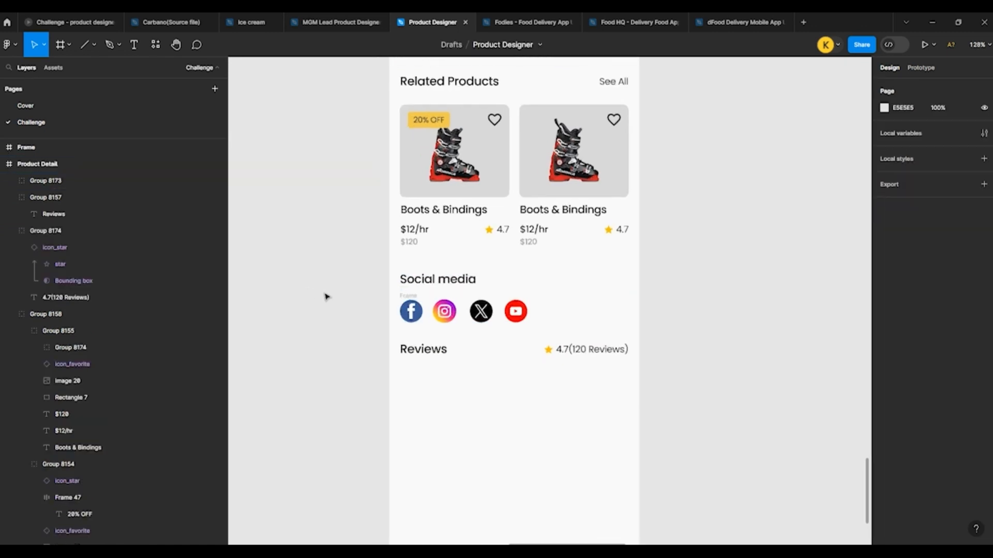
left_click(36, 147)
left_click_drag(39, 174, 50, 180)
left_click(284, 256)
Step: Group the Reviews heading with its star rating
left_click(437, 350)
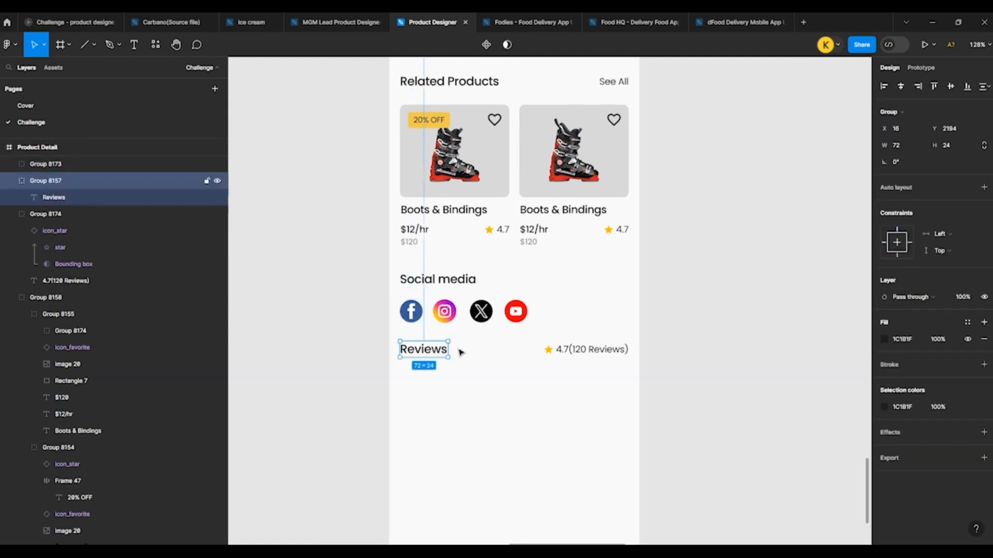
left_click(565, 350, "shift")
key("ctrl+g")
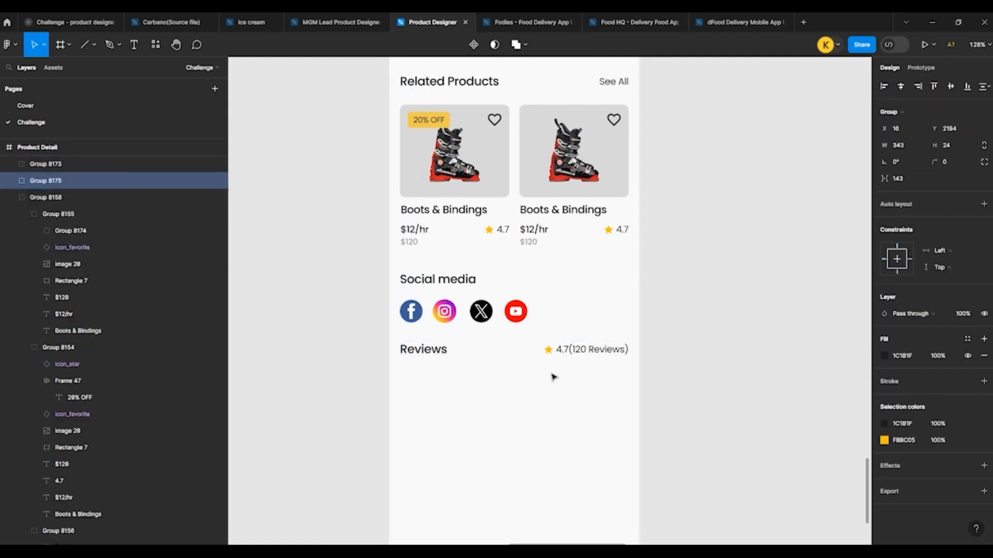
left_click(361, 341)
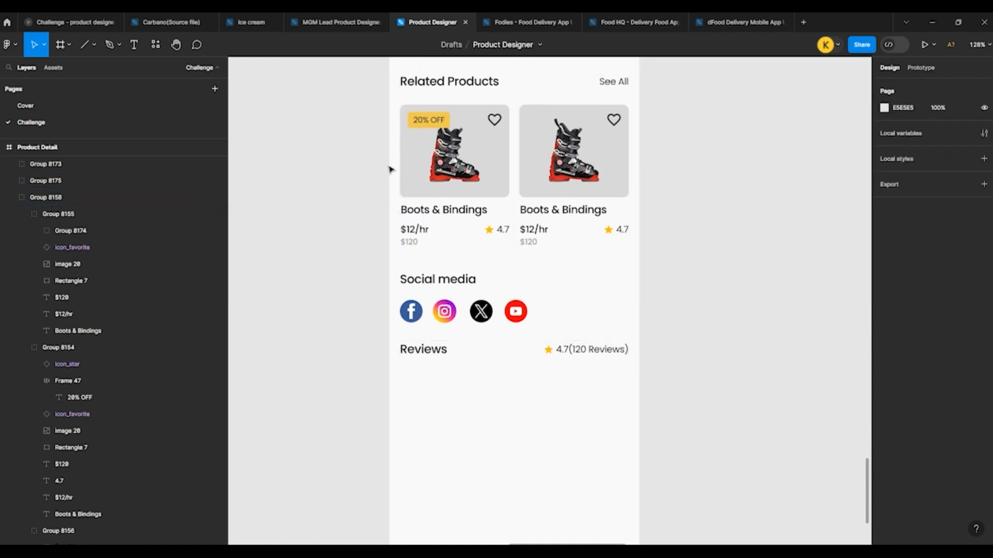
Step: Draw a 44 × 44 square below the Reviews heading at X 17, Y 2236, with a corner radius of 4
scroll(398, 221, "down", 5)
scroll(362, 233, "down", 5)
scroll(398, 162, "up", 5)
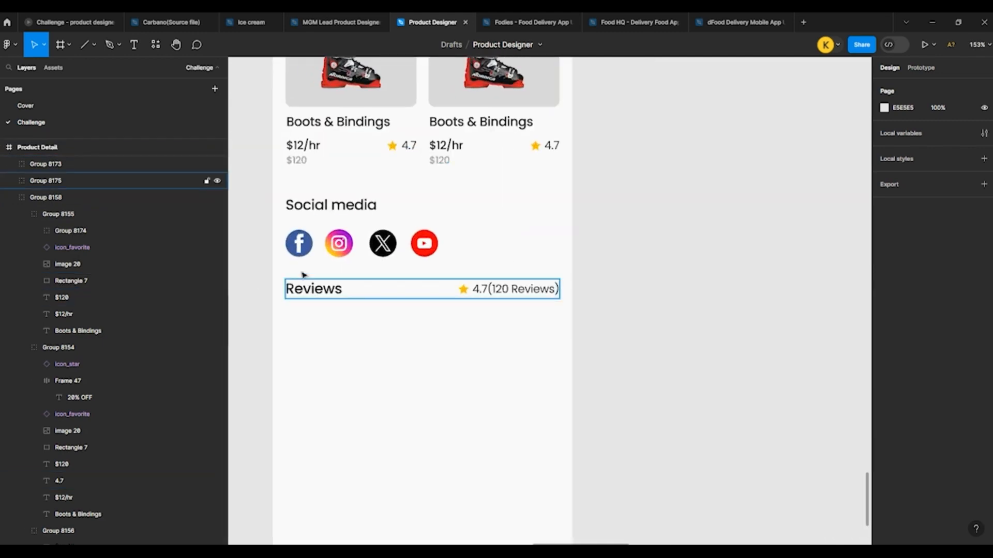
scroll(305, 243, "down", 3)
scroll(289, 267, "up", 3)
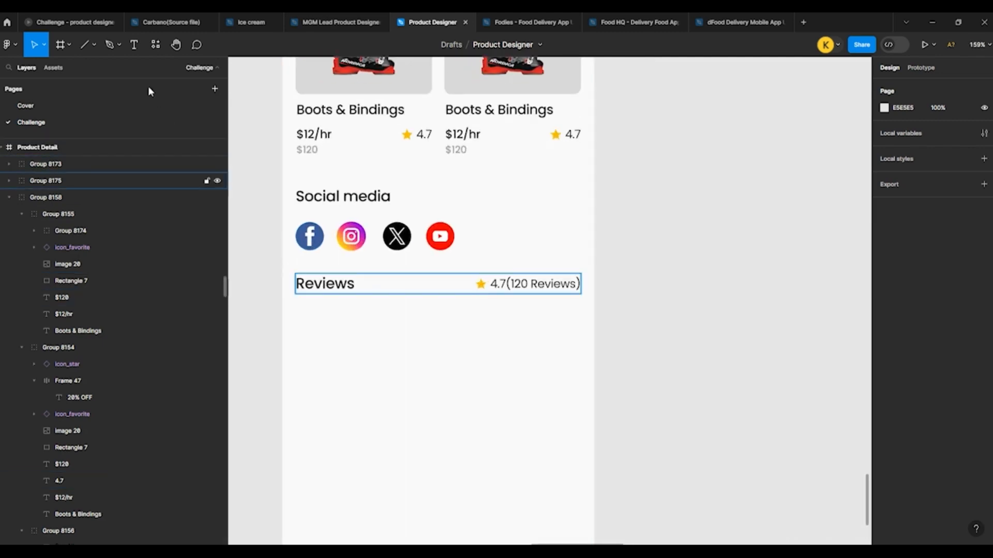
left_click(89, 45)
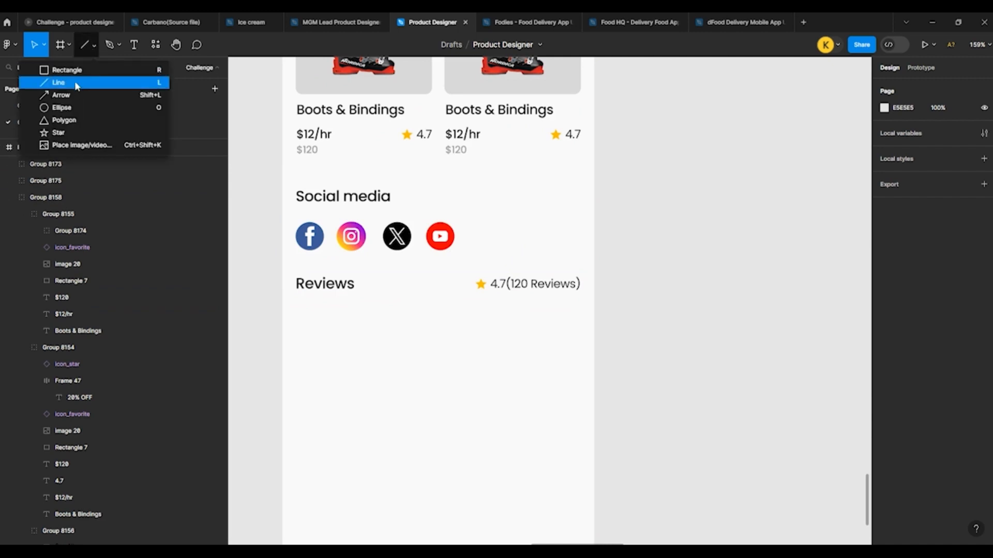
left_click(66, 70)
left_click_drag(308, 331, 325, 348)
mouse_move(316, 337)
left_mouse_down()
mouse_move(324, 339)
mouse_move(331, 306)
mouse_move(324, 320)
left_mouse_up()
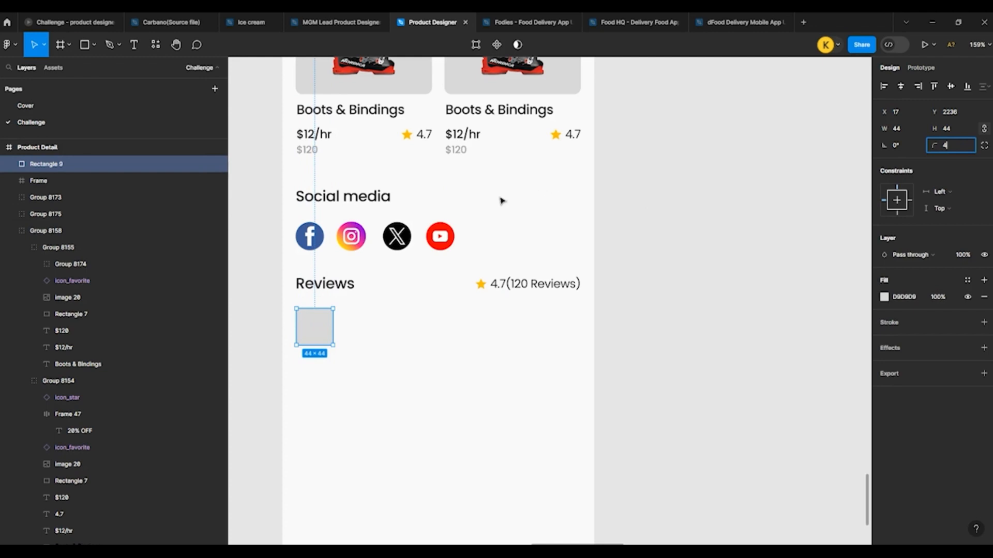
Step: Launch the Content Reel plugin, and place a copy of the Social media heading beside the grey square at font size 14
left_click(155, 45)
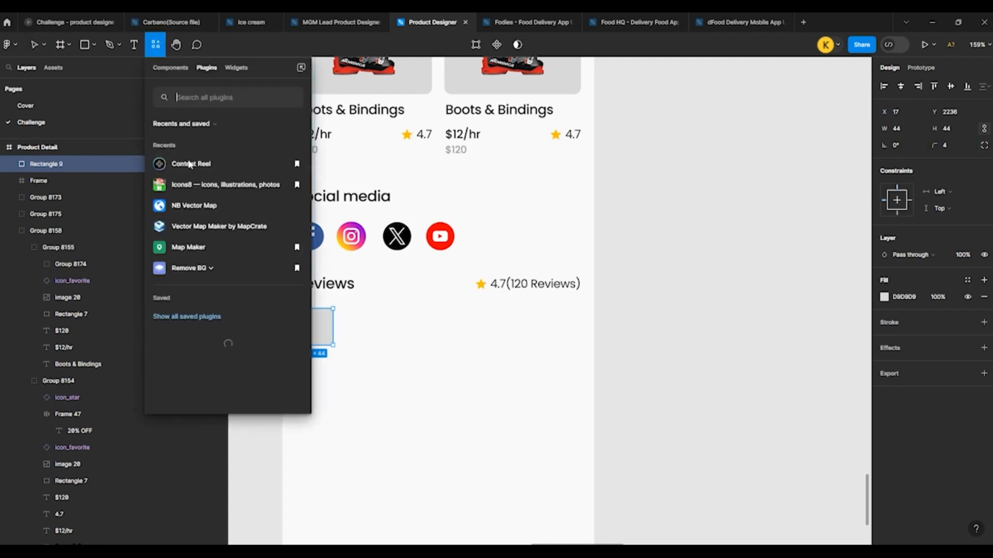
left_click(211, 166)
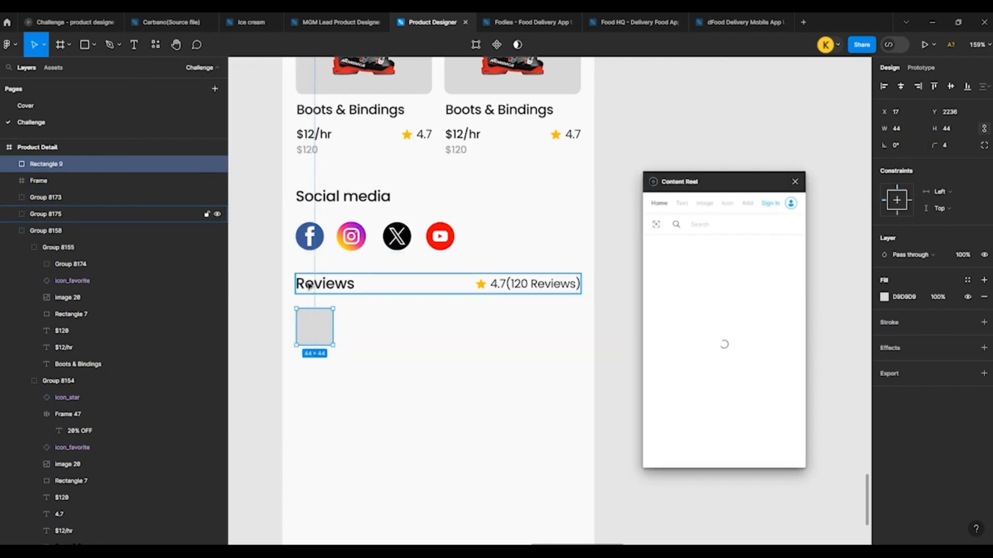
left_click(334, 200)
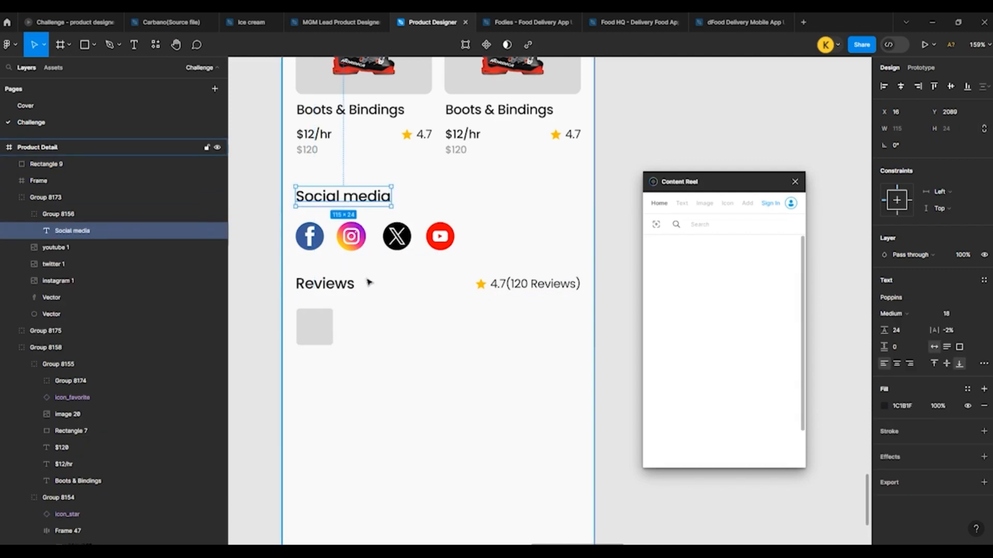
key("ctrl+v")
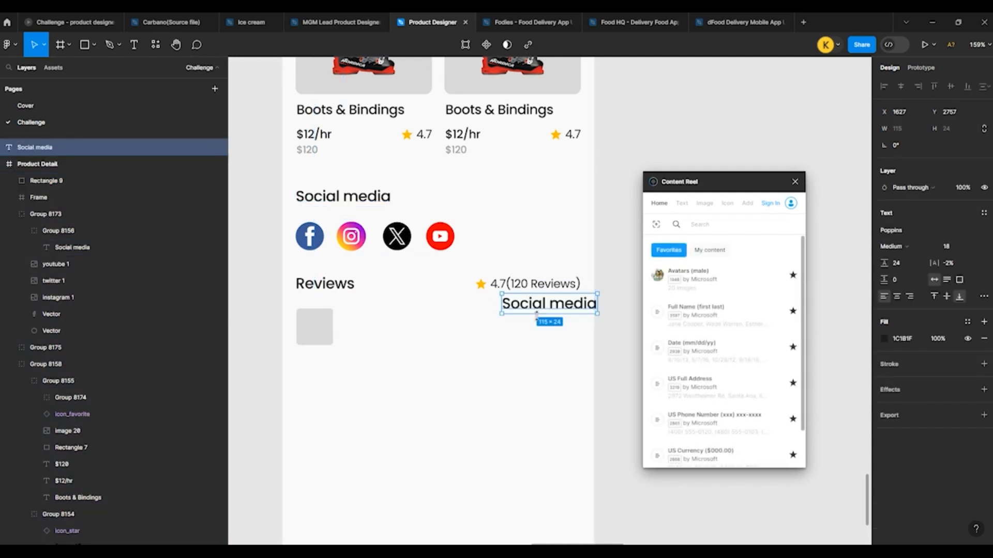
left_click_drag(531, 314, 374, 329)
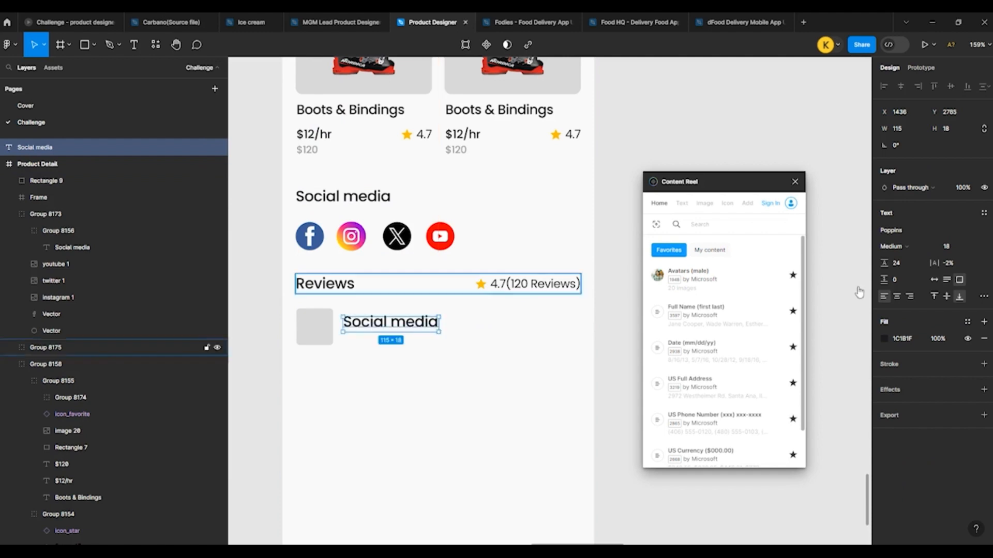
left_click(951, 247)
type("14")
key("Return")
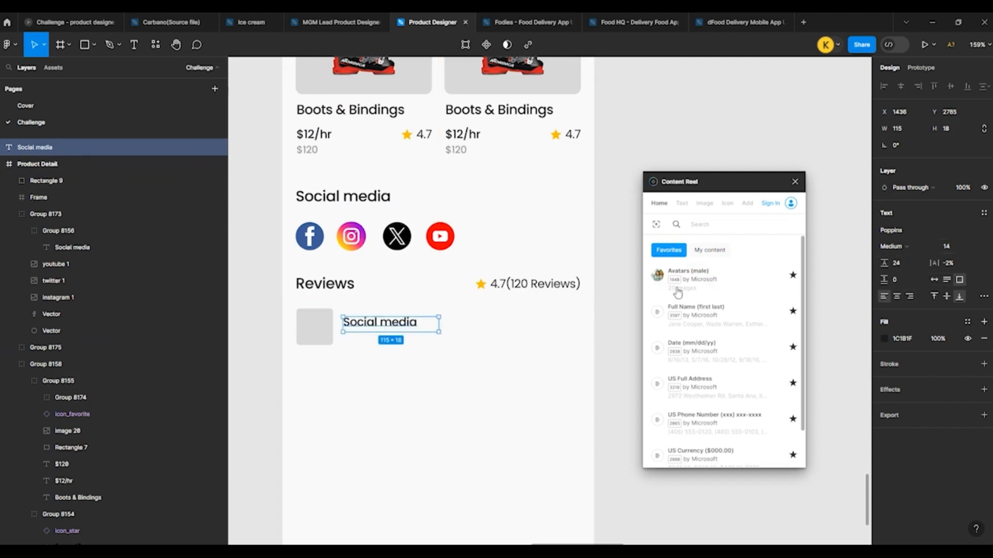
Step: Fill the grey square with a Content Reel male avatar and replace the text beside it with a generated full name
left_click(708, 278)
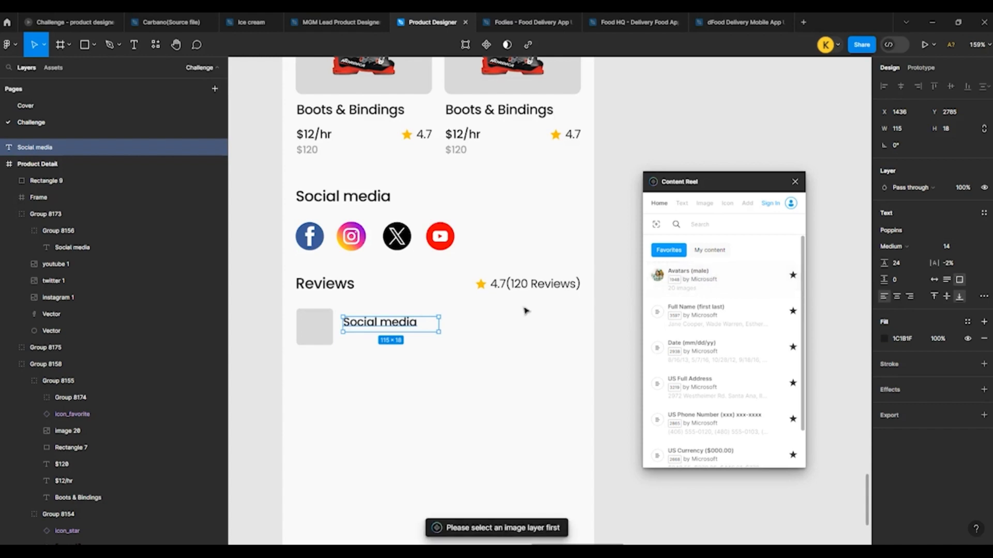
left_click(321, 315)
left_click(691, 277)
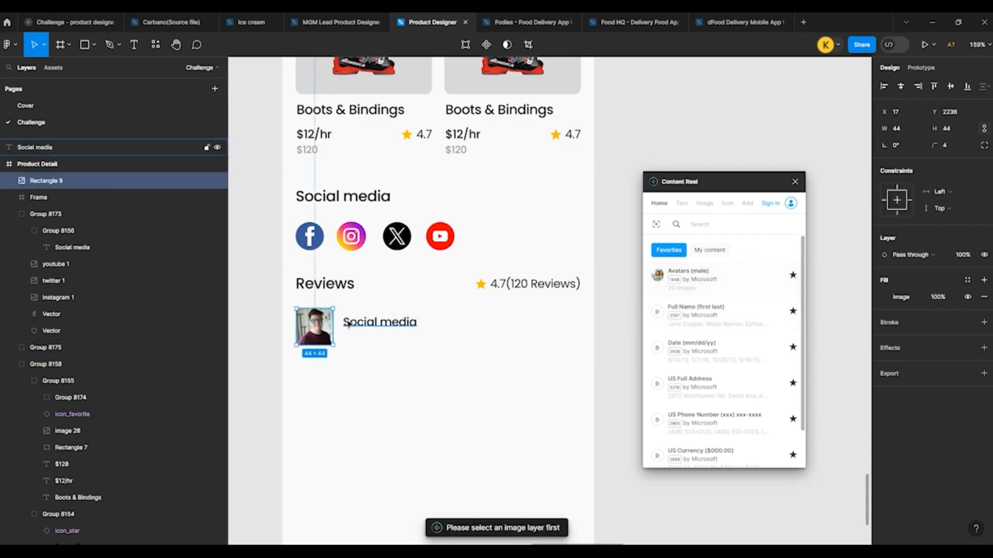
left_click(377, 322)
left_click(712, 317)
scroll(410, 333, "down", 1)
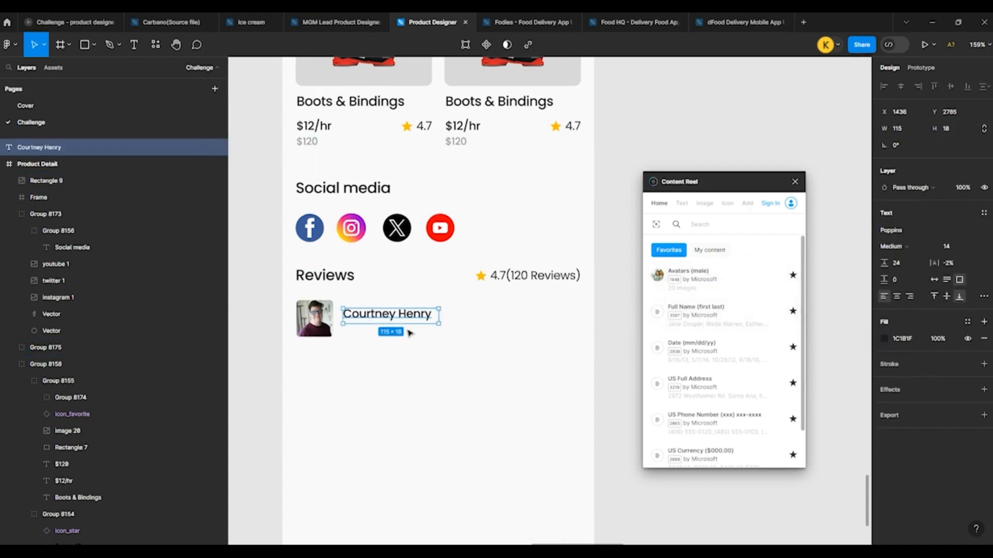
Step: Duplicate the reviewer's name directly below itself and replace the copy with a Content Reel mm/dd/yy date
left_click_drag(381, 321, 382, 334)
left_click(699, 350)
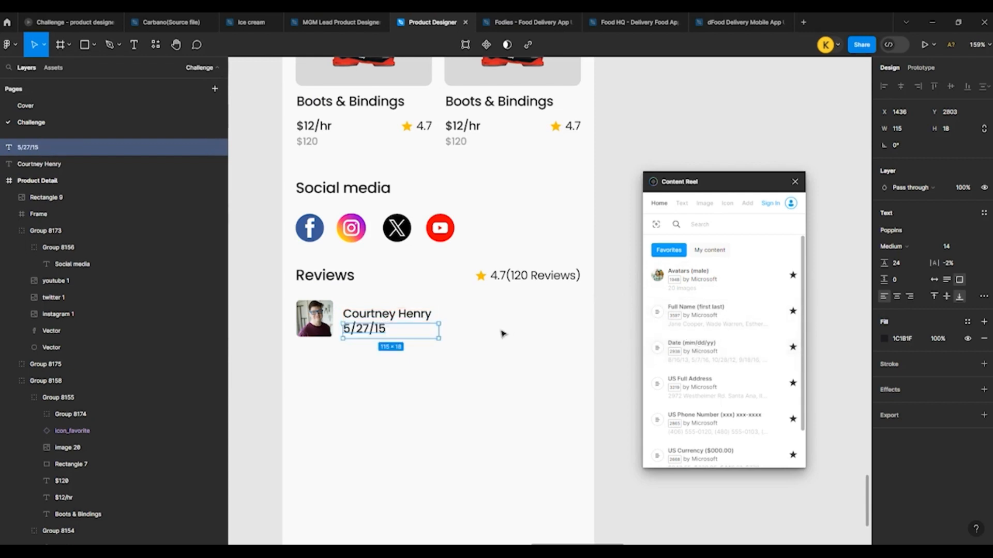
key("Down")
left_click(608, 293)
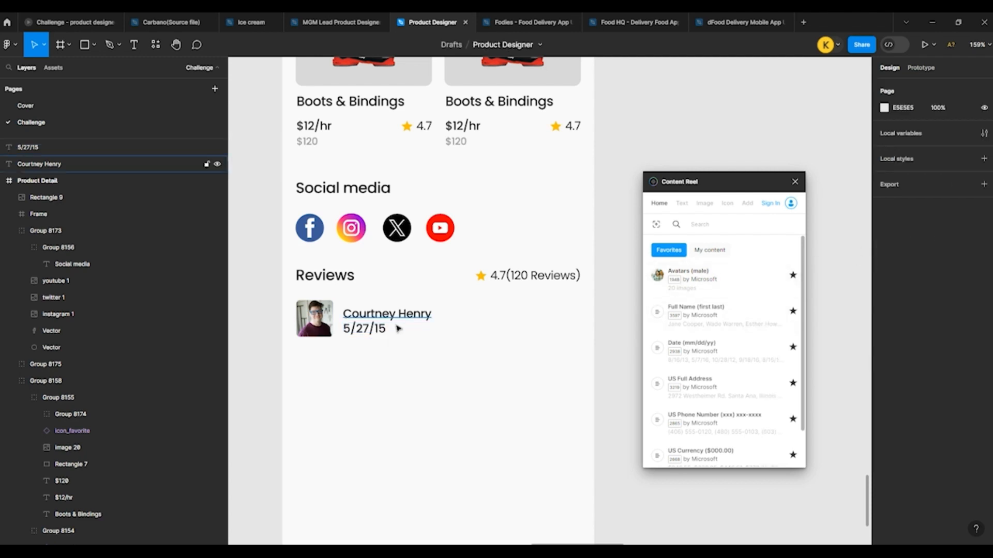
Step: Restyle the review date as Poppins Regular at size 12 with the grey 979797 fill
left_click(395, 332)
left_click(953, 249)
key("Down")
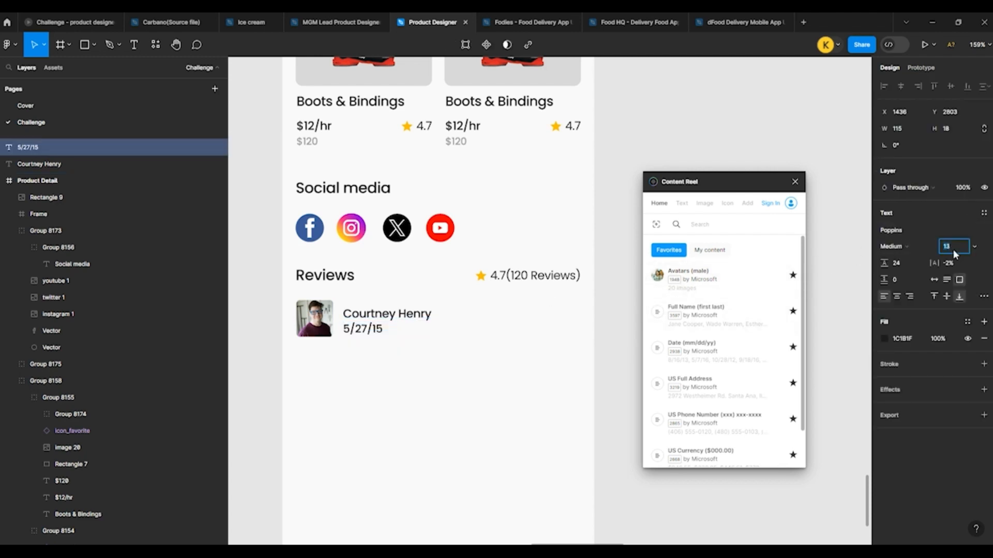
key("Down")
left_click(894, 247)
left_click(898, 236)
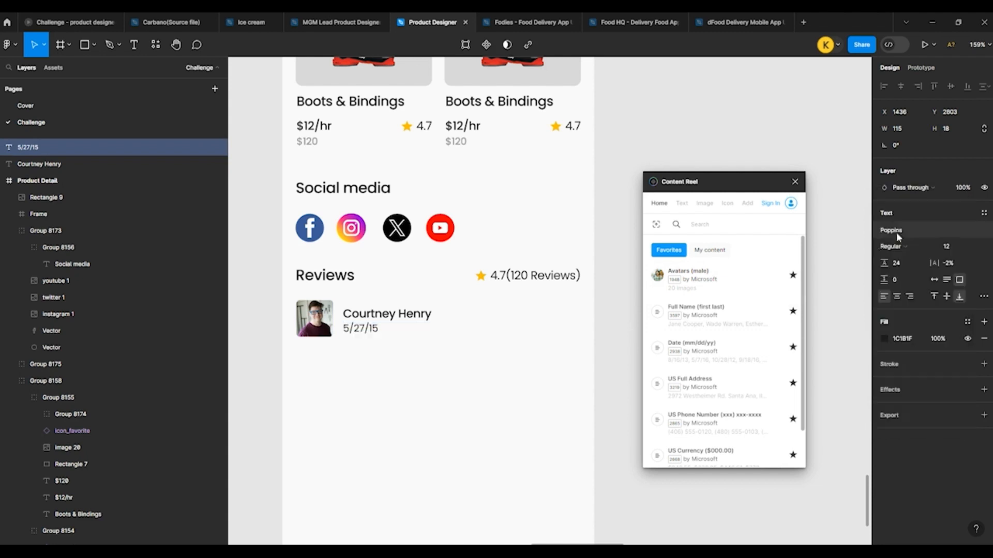
left_click(884, 338)
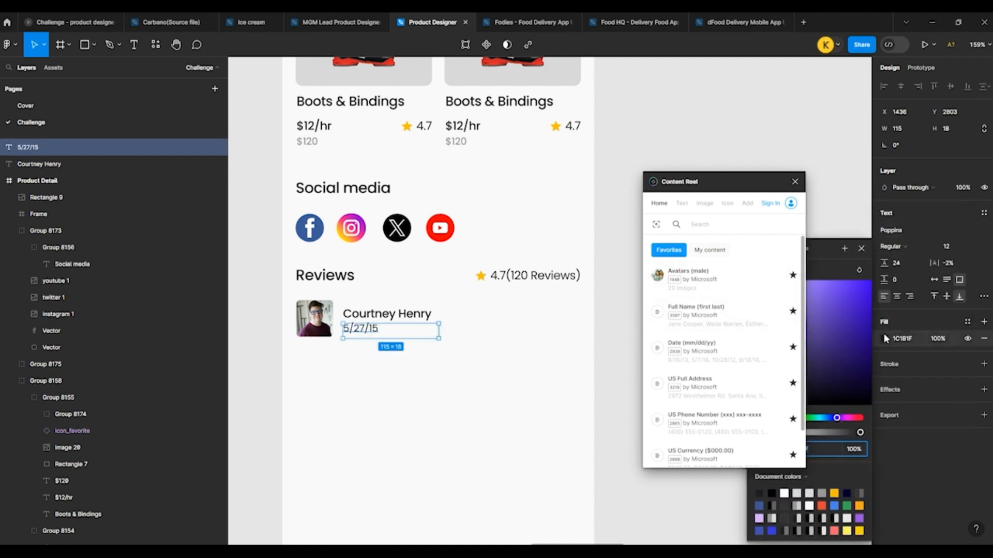
left_click(819, 494)
left_click(509, 365)
Step: Nudge the grey review date down 2 px to open the gap below the reviewer's name
scroll(432, 326, "down", 4)
scroll(359, 304, "up", 5)
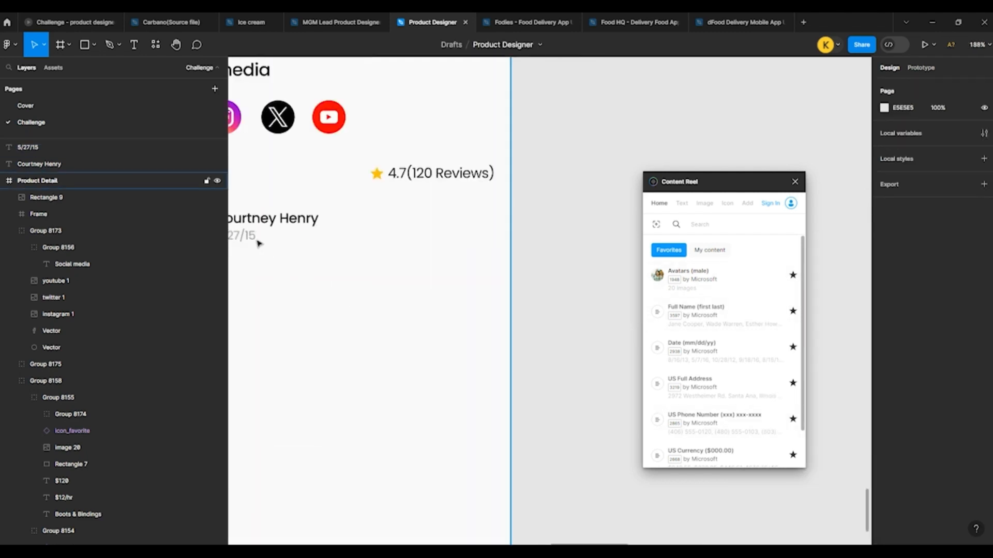
left_click(257, 242)
key("Down")
key("Down")
left_click(463, 236)
scroll(488, 268, "down", 4)
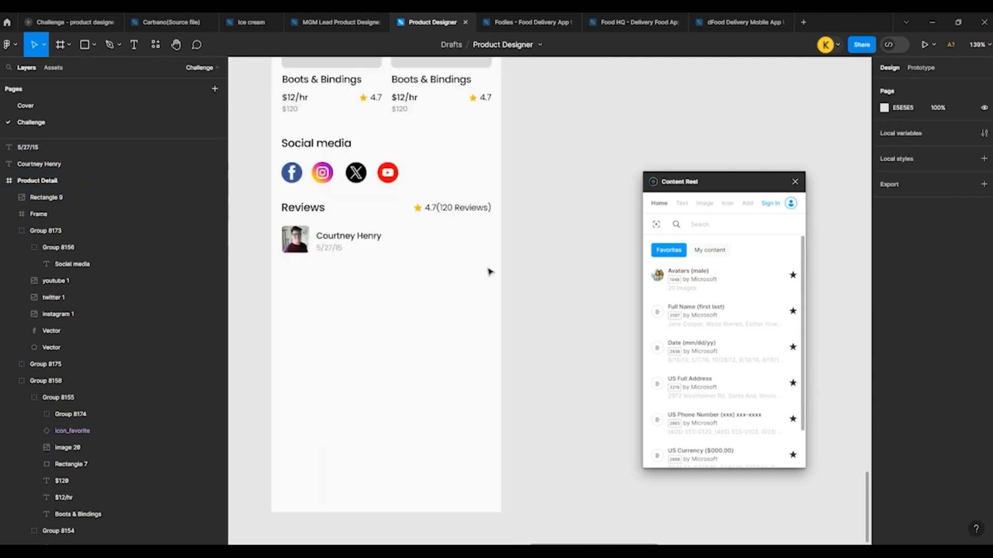
Step: Copy the 4.7 star rating from the second Boots & Bindings card and place it at the right end of the reviewer row
scroll(490, 271, "down", 3)
scroll(460, 160, "up", 5)
left_click(547, 165)
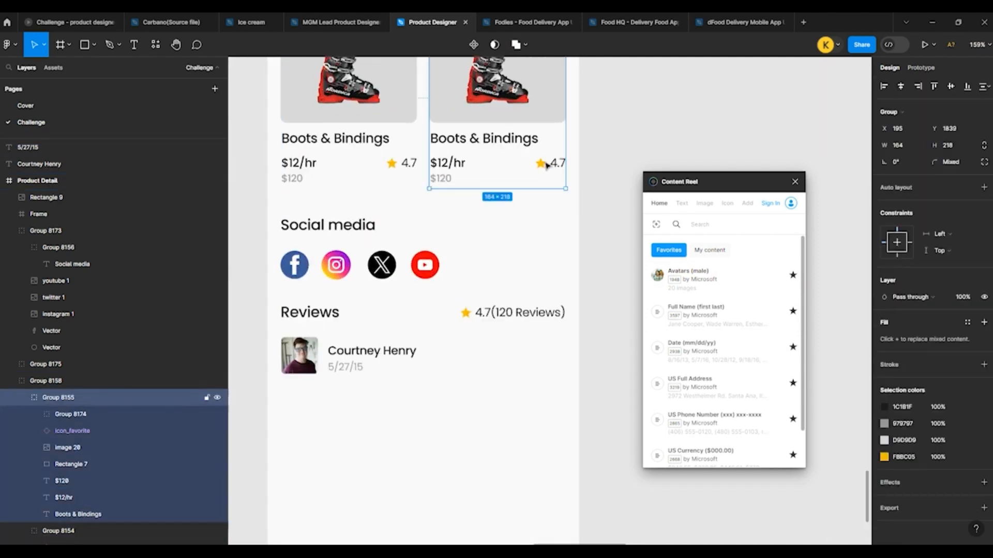
double_click(546, 166)
key("ctrl+c")
scroll(547, 166, "down", 3)
scroll(535, 249, "up", 4)
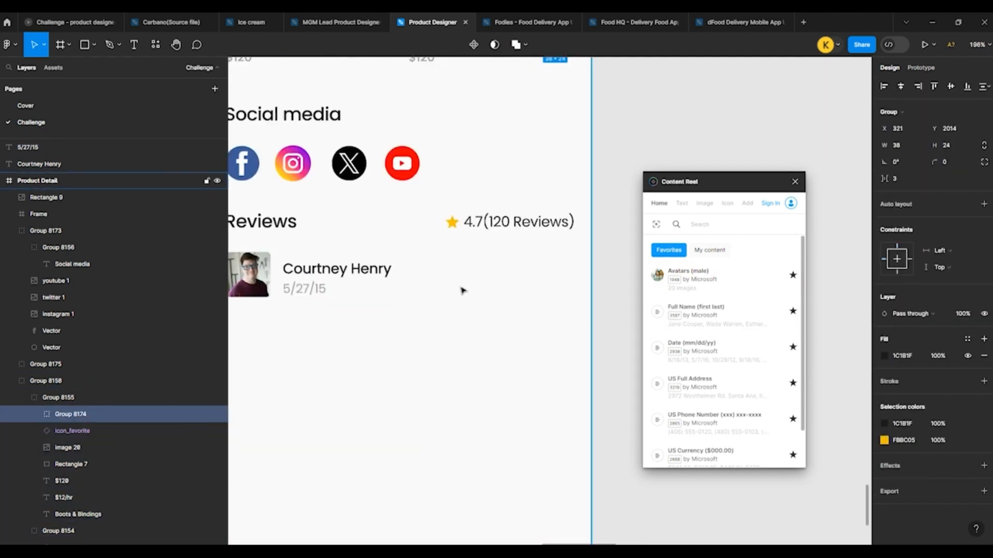
left_click(463, 288)
key("ctrl+v")
left_click_drag(547, 309, 549, 273)
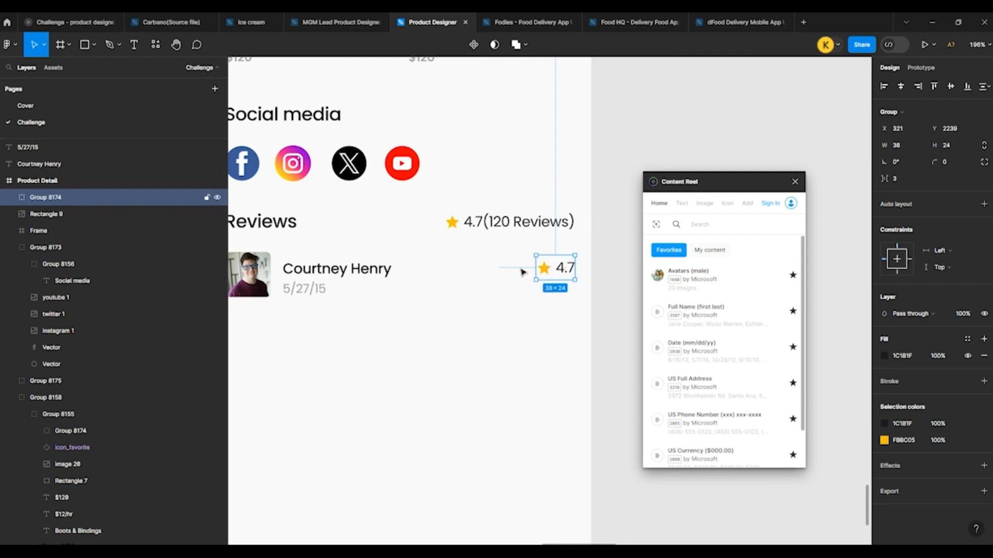
Step: Align the reviewer's name vertically with the 4.7 rating on the same row
left_click(377, 269, "shift")
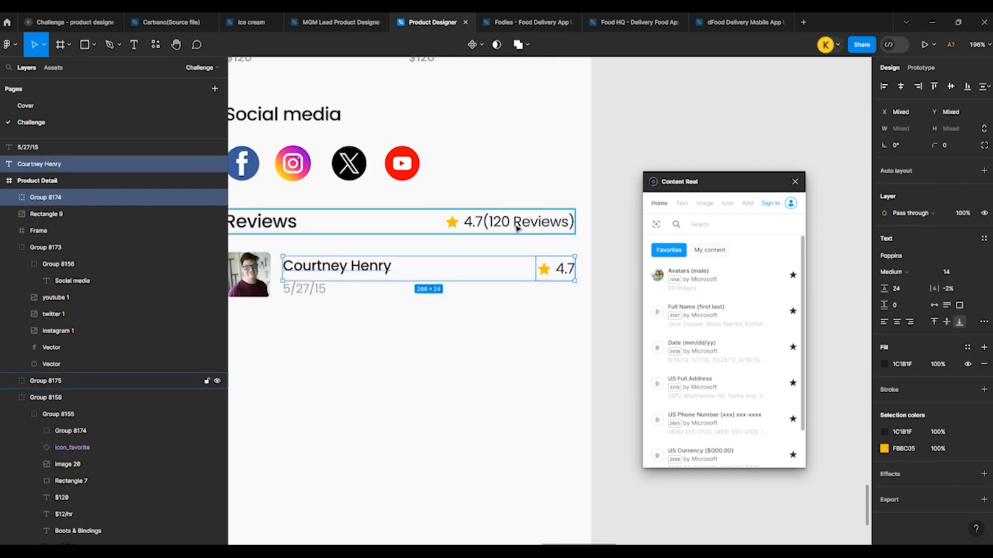
scroll(494, 261, "up", 3)
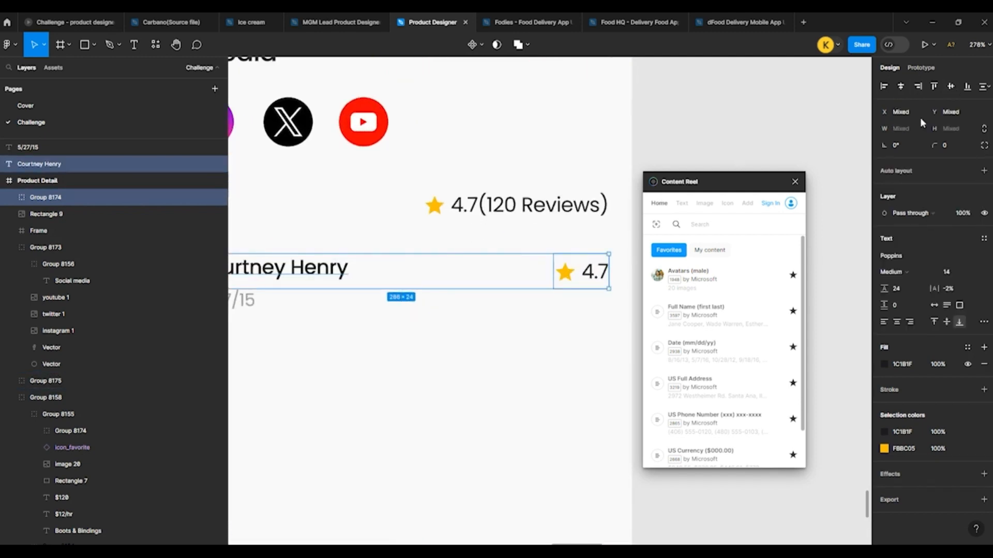
left_click(473, 308)
scroll(387, 186, "down", 5)
left_click(299, 258)
left_click(304, 231)
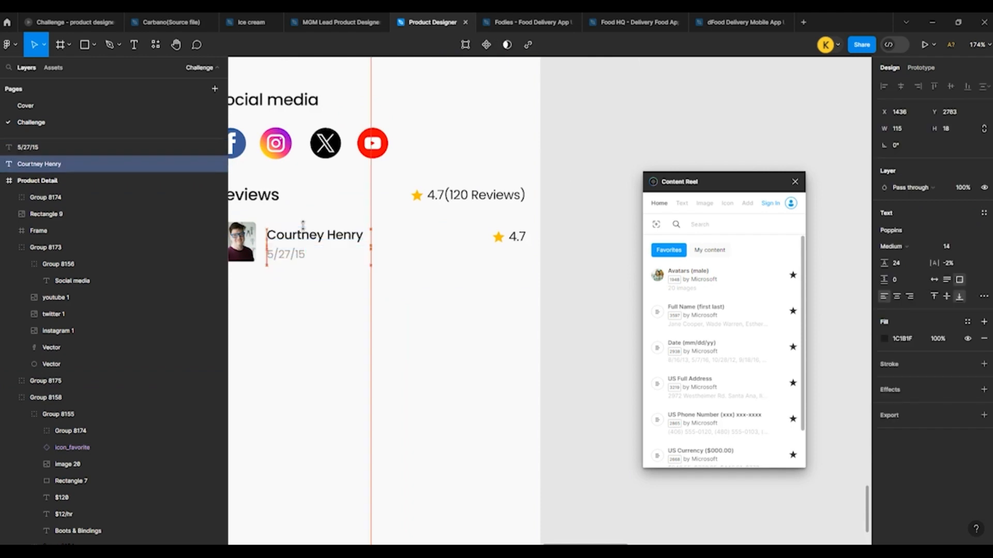
left_click(509, 236)
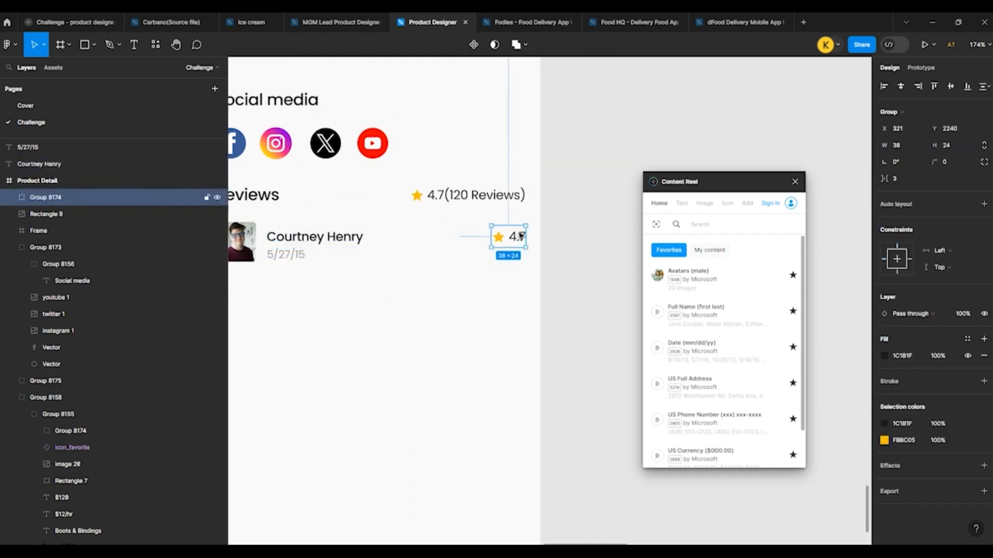
key("Escape")
scroll(423, 191, "down", 3)
scroll(423, 191, "up", 2)
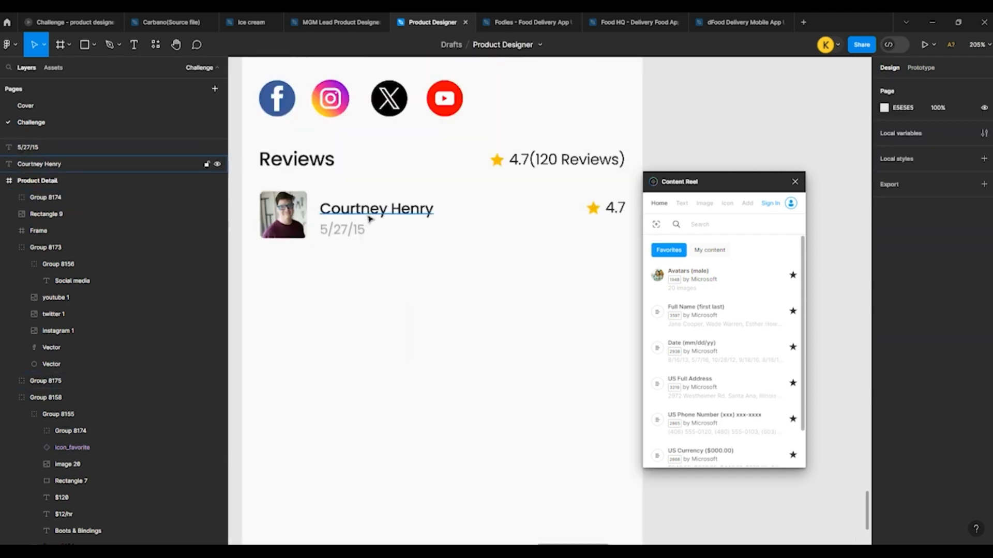
left_click(283, 215)
left_click(352, 210, "shift")
left_click(336, 236, "shift")
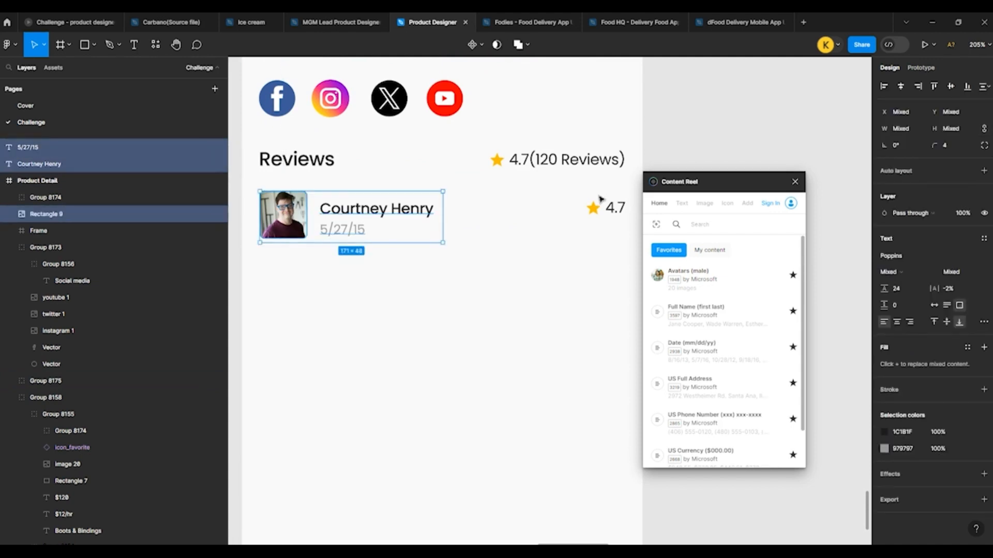
left_click(519, 242)
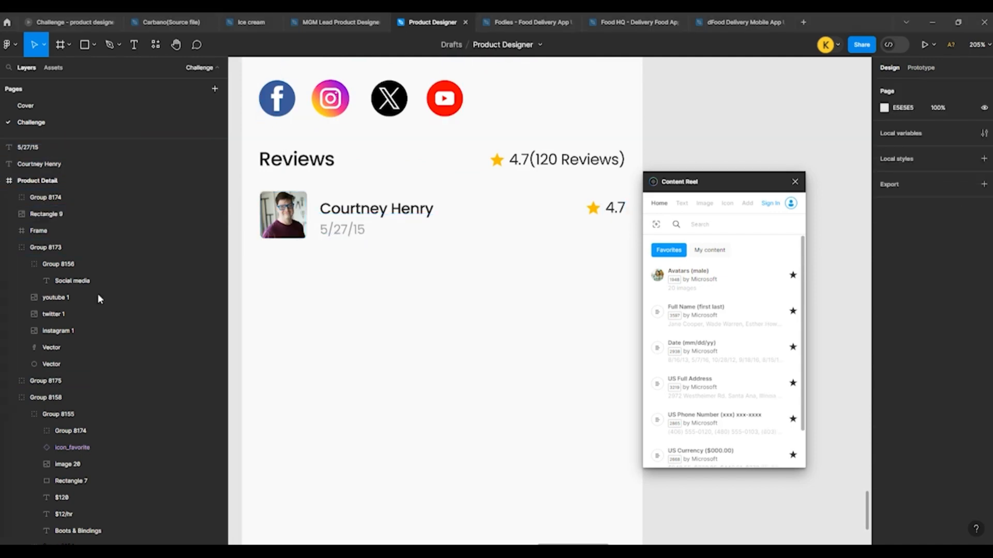
Step: Paste the two-line "Neque porro quisquam est" paragraph and place it directly below the reviewer's avatar
left_click(269, 290)
key("ctrl+v")
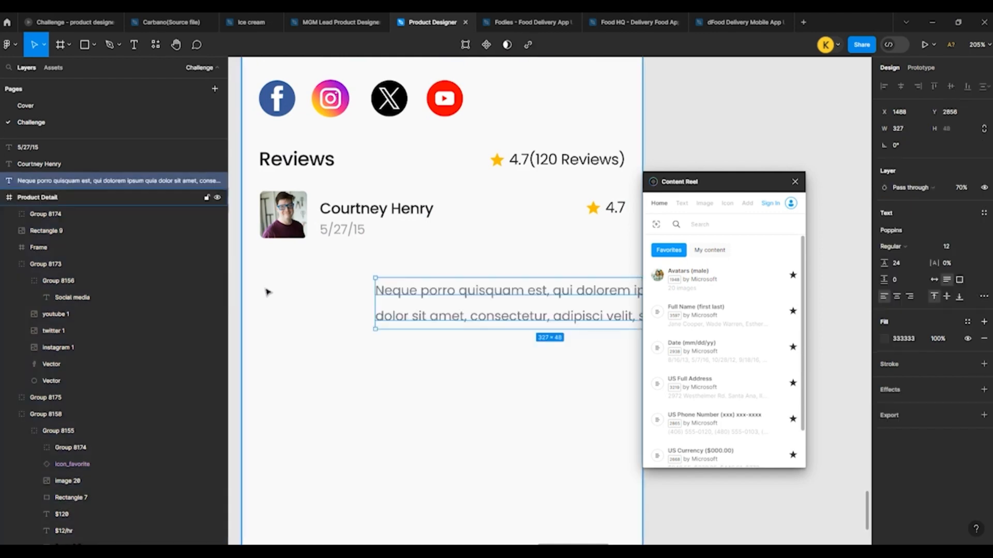
left_click_drag(450, 306, 335, 273)
Step: Nudge the avatar, name and date 1 px left and align the paragraph's left edge with the avatar at X 1379
left_click(284, 214)
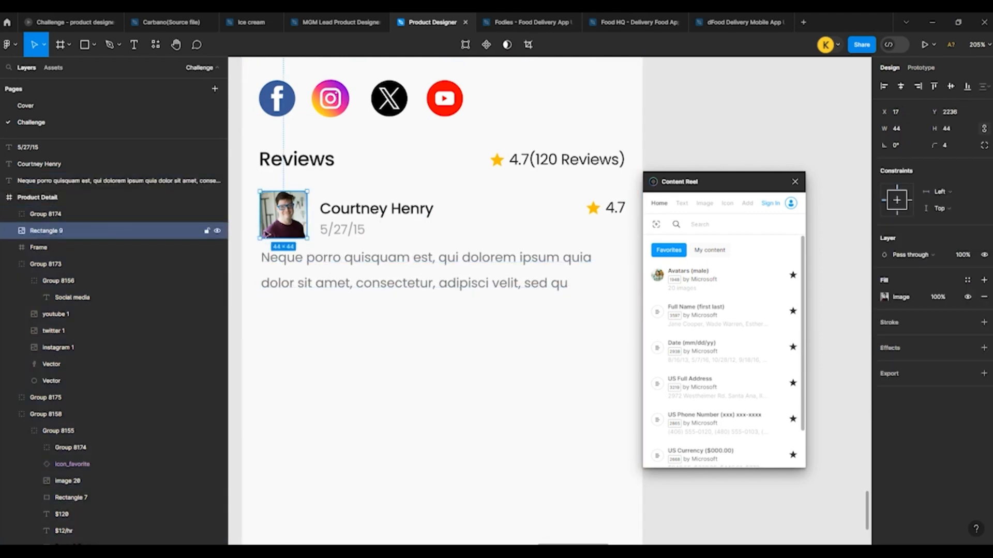
left_click(62, 164, "shift")
left_click(51, 147, "shift")
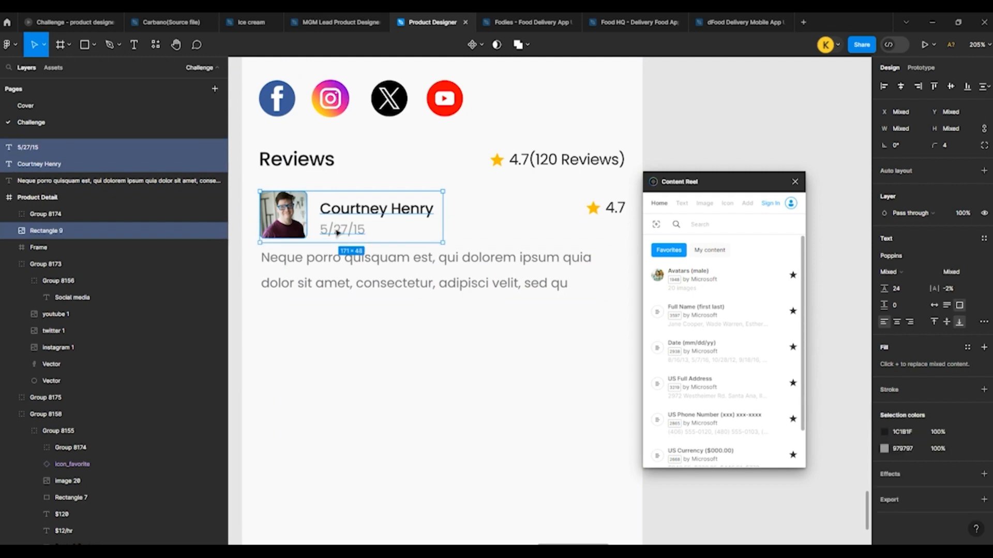
left_click(321, 276)
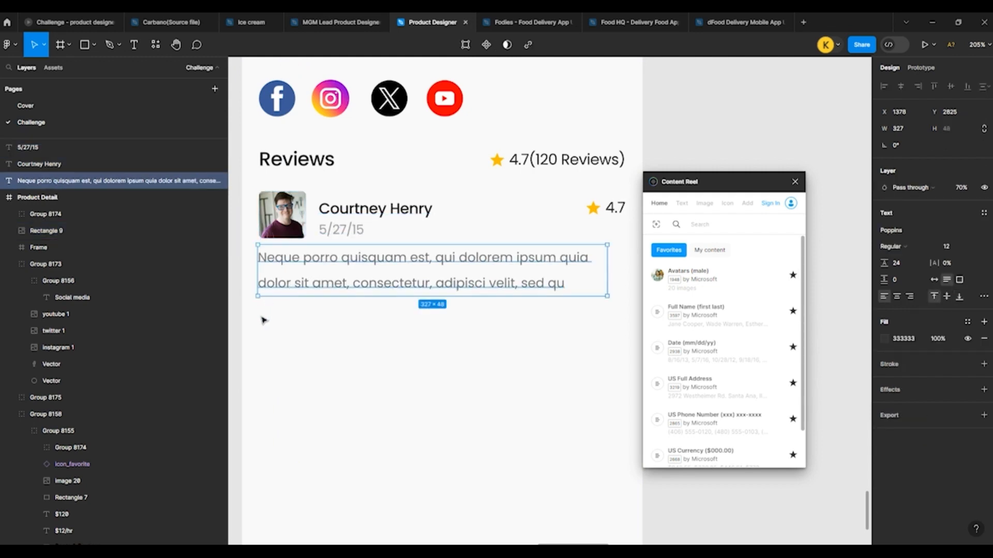
key("alt")
key("Right")
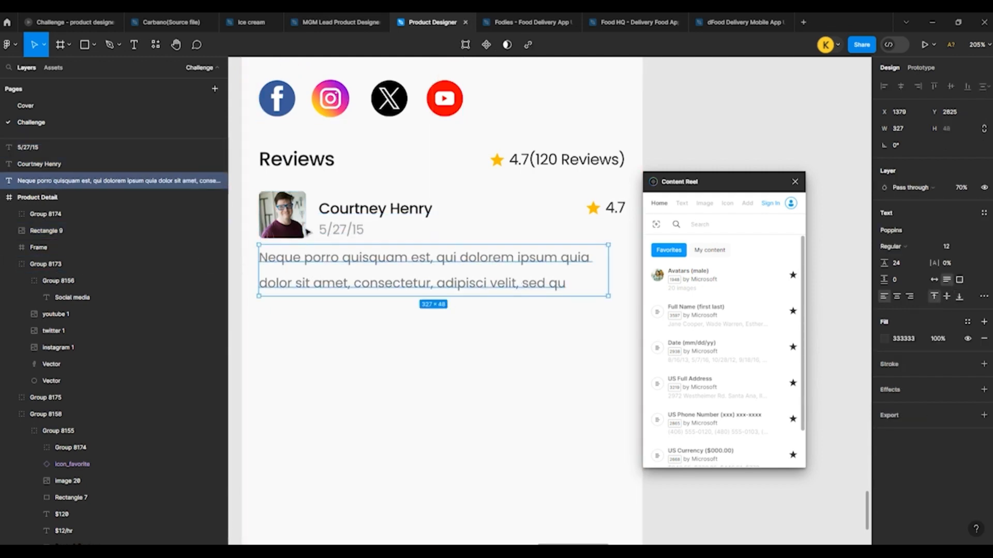
Step: Nudge the reviewer's name and date up a few pixels and raise the 4.7 rating level with the name
left_click(372, 208)
left_click(338, 233, "shift")
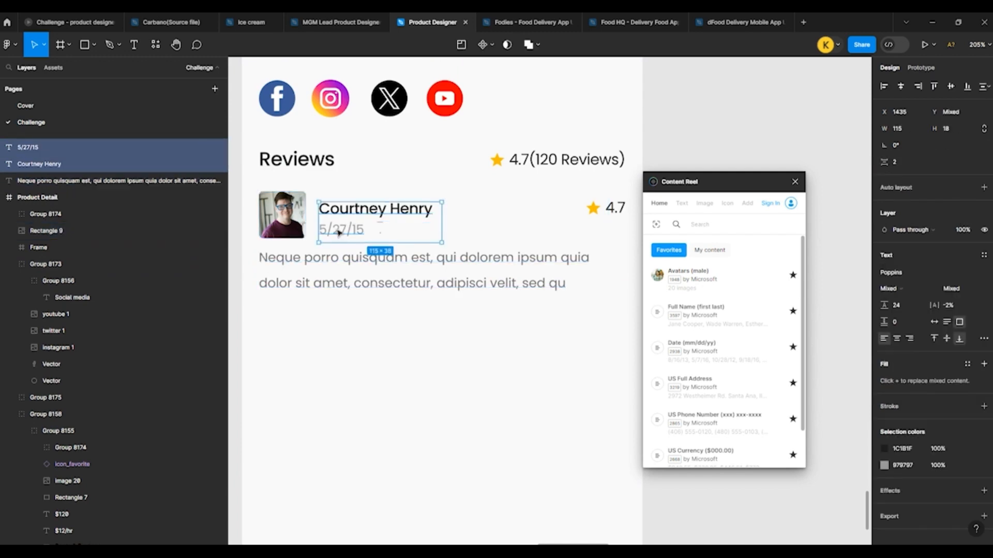
key("Up")
key("Up")
key("Up")
key("Up")
left_click(623, 215)
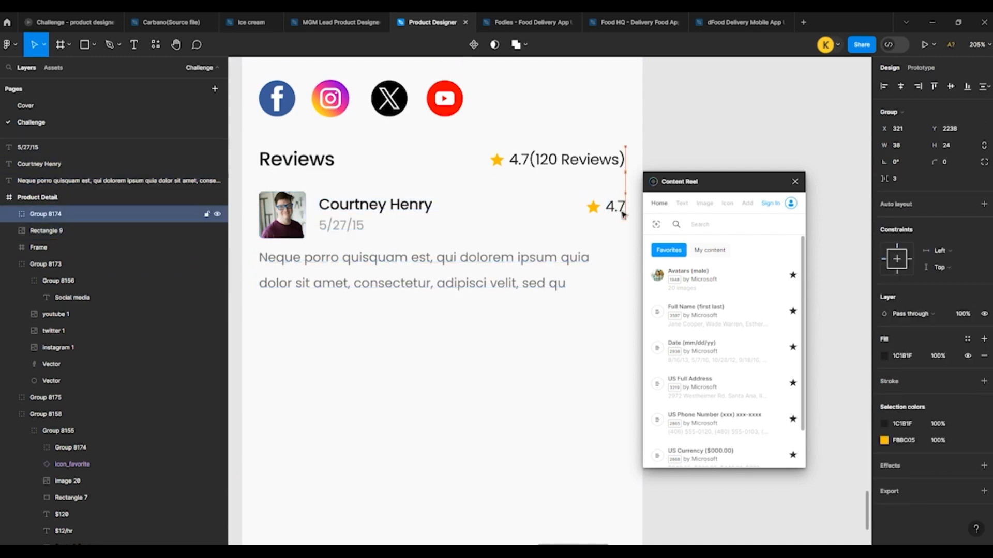
key("Up")
Step: Group the avatar, name, date, rating and paragraph as one review entry and duplicate it directly below
left_click_drag(257, 185, 611, 295)
key("ctrl+g")
scroll(353, 157, "down", 3)
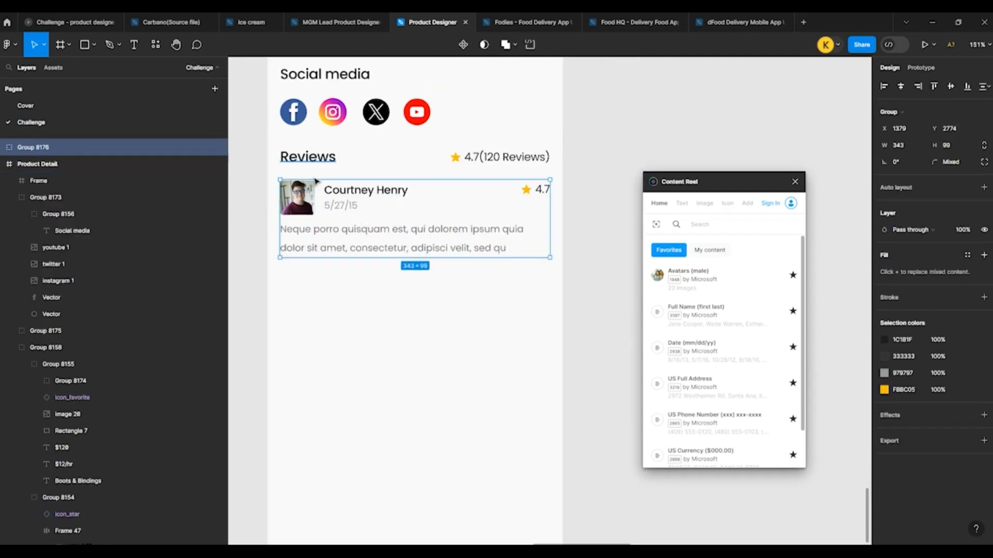
left_click_drag(310, 202, 311, 296)
Step: Replace the duplicated review's avatar, date and full name with new Content Reel values
left_click(662, 284)
double_click(352, 299)
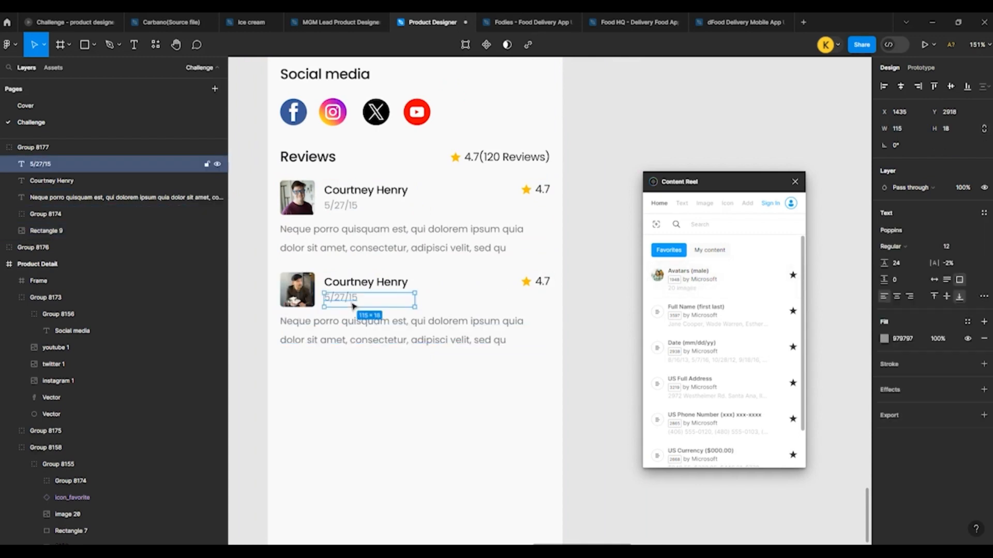
left_click(704, 352)
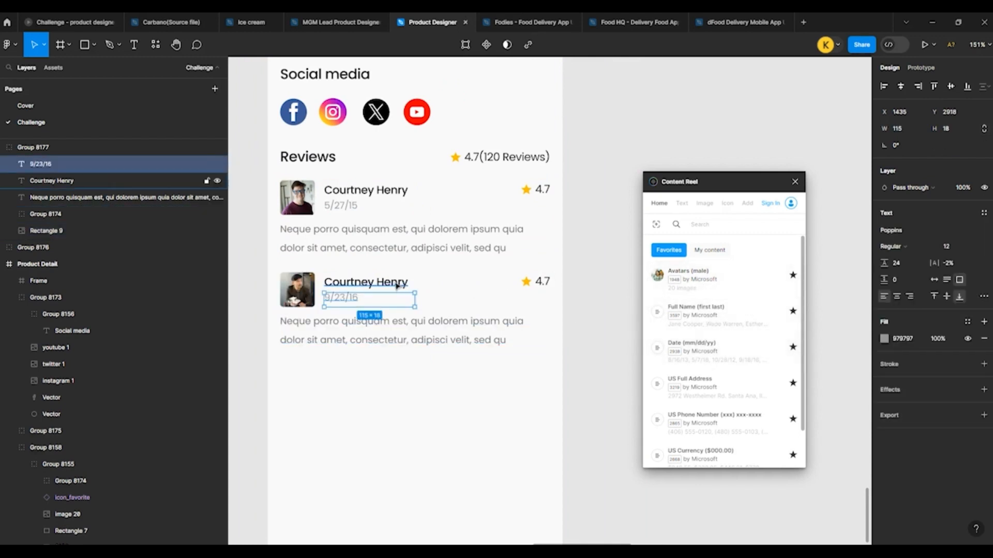
left_click(372, 283)
left_click(720, 320)
left_click(257, 223)
Step: Try to shorten the Product Detail frame from its bottom edge to about 2673 px high
scroll(261, 243, "down", 3)
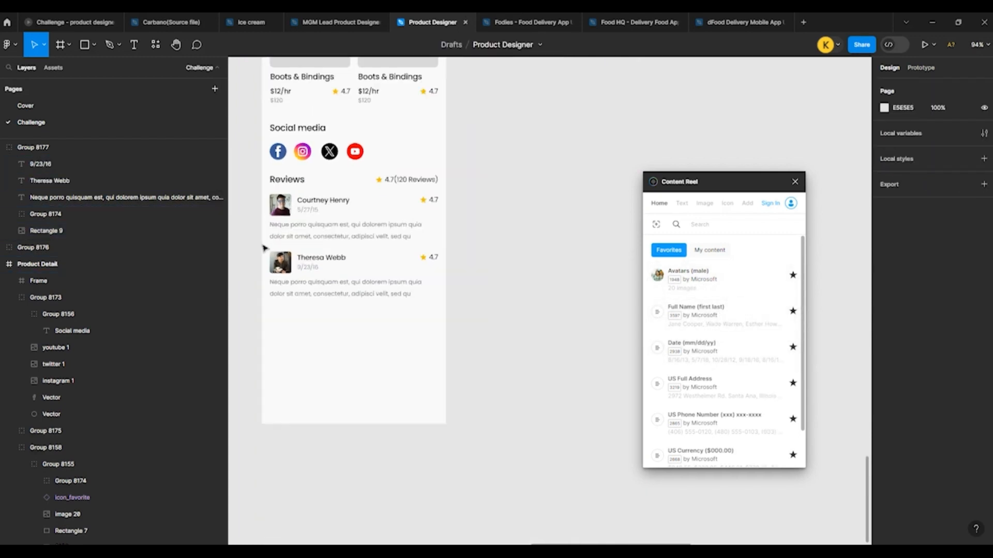
scroll(261, 248, "up", 1)
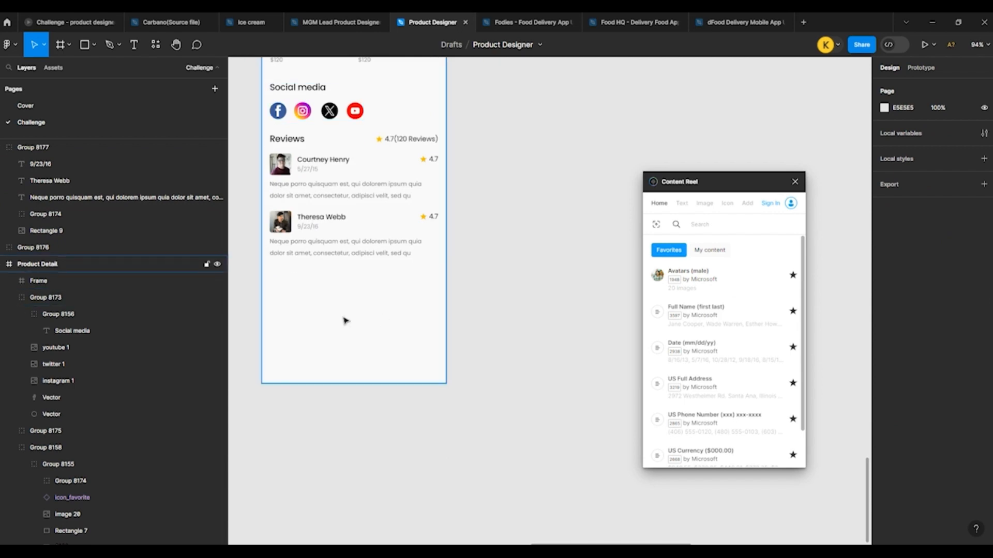
left_click(341, 364)
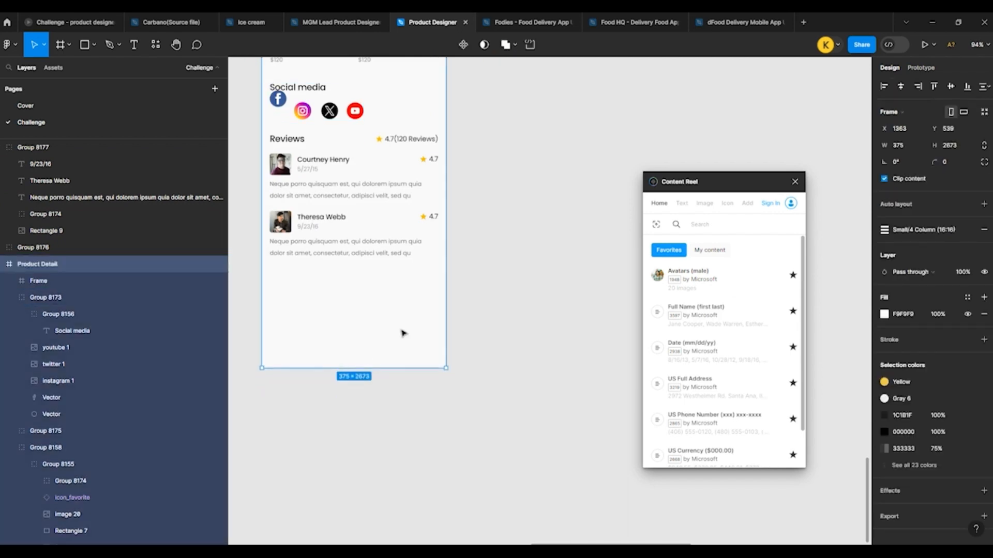
key("Escape")
Step: Wrap the Facebook icon under Social media in a frame of its own
left_click(282, 119)
key("ctrl+alt+g")
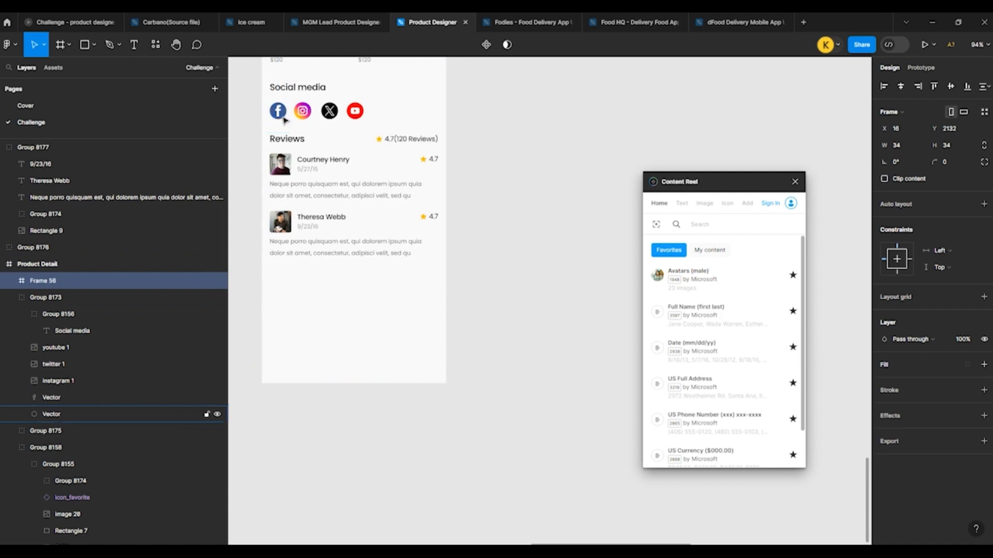
Step: Try again to shorten the Product Detail frame, to about 2635 px high
left_click(317, 363)
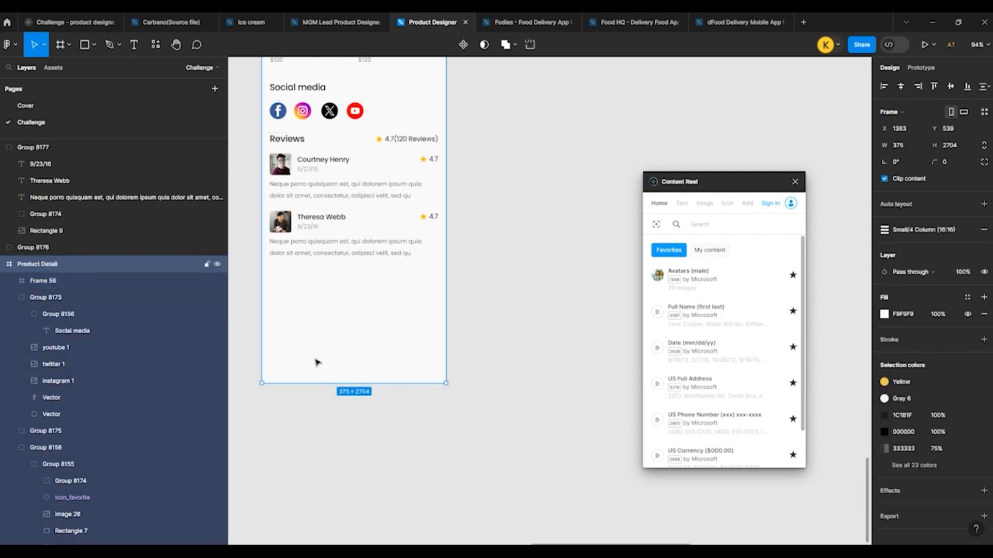
key("Escape")
left_click(346, 377)
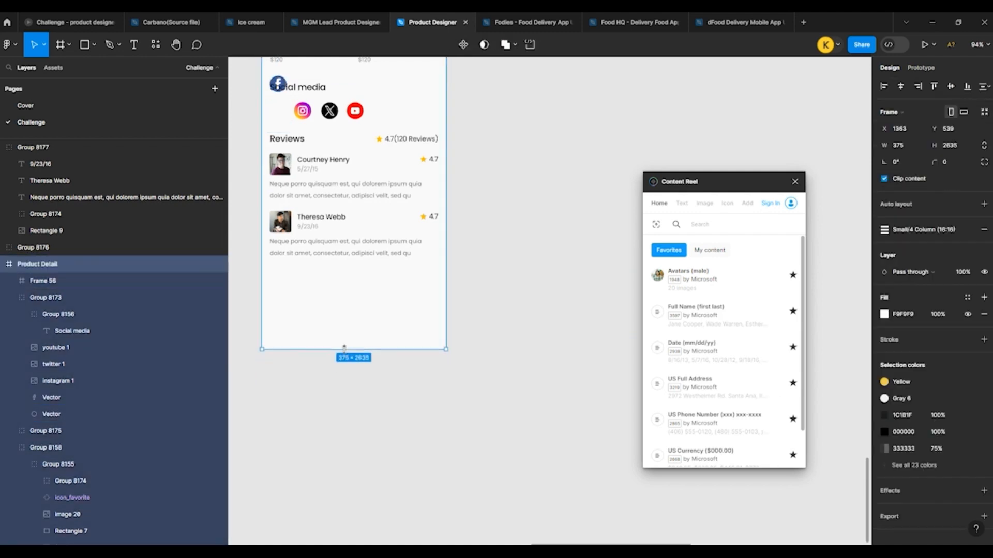
left_click(503, 286)
Step: Select the framed Facebook icon below the Social media heading
left_click(278, 114)
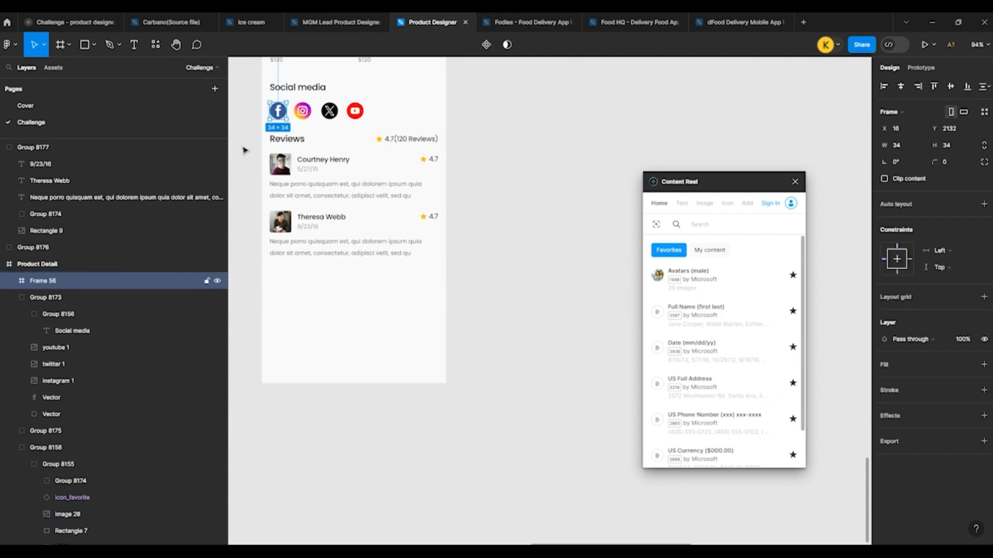
Step: Move Frame 56 into the Social media icon group and try shortening the Product Detail frame to a height of 2630
left_click_drag(45, 284, 146, 288)
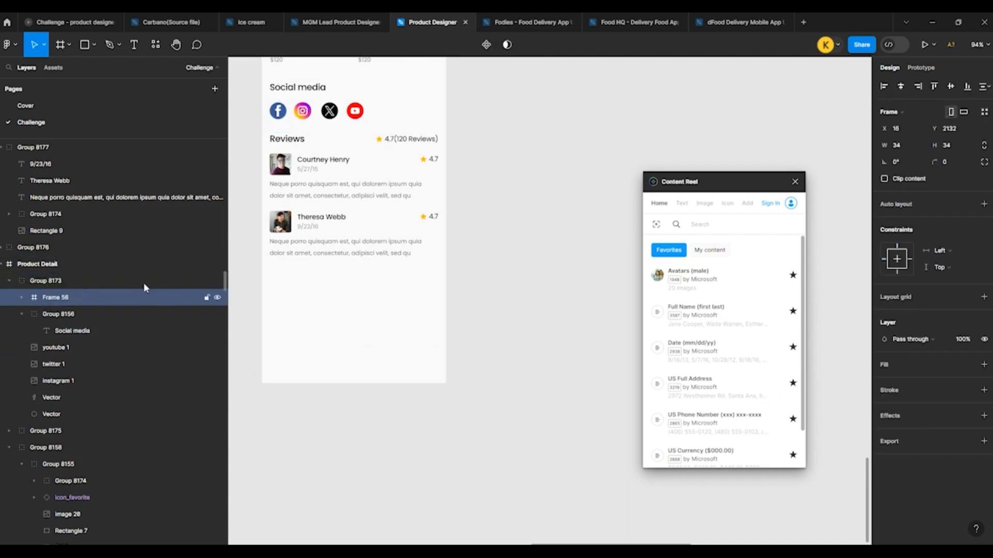
left_click(334, 323)
left_click_drag(348, 383, 349, 347)
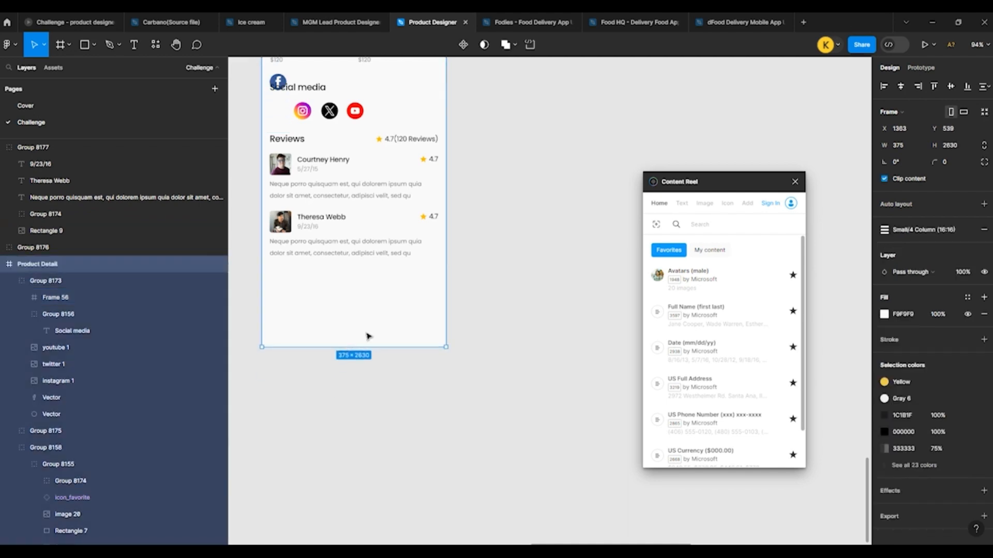
key("ctrl+z")
Step: Try wrapping the 34 × 34 frame over the Facebook icon in a new frame
left_click(453, 217)
left_click(277, 109, "ctrl")
scroll(276, 91, "up", 4)
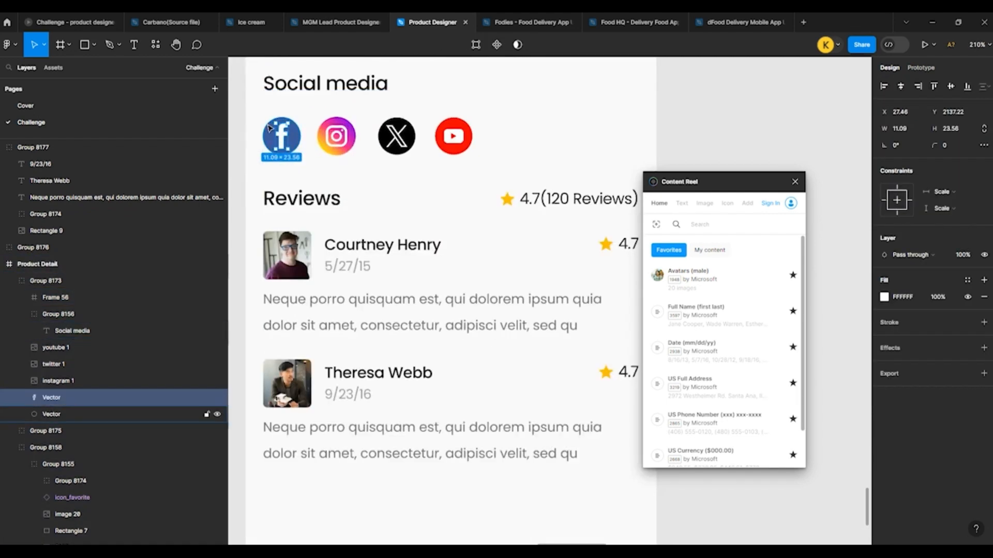
left_click(268, 128)
scroll(268, 130, "up", 4)
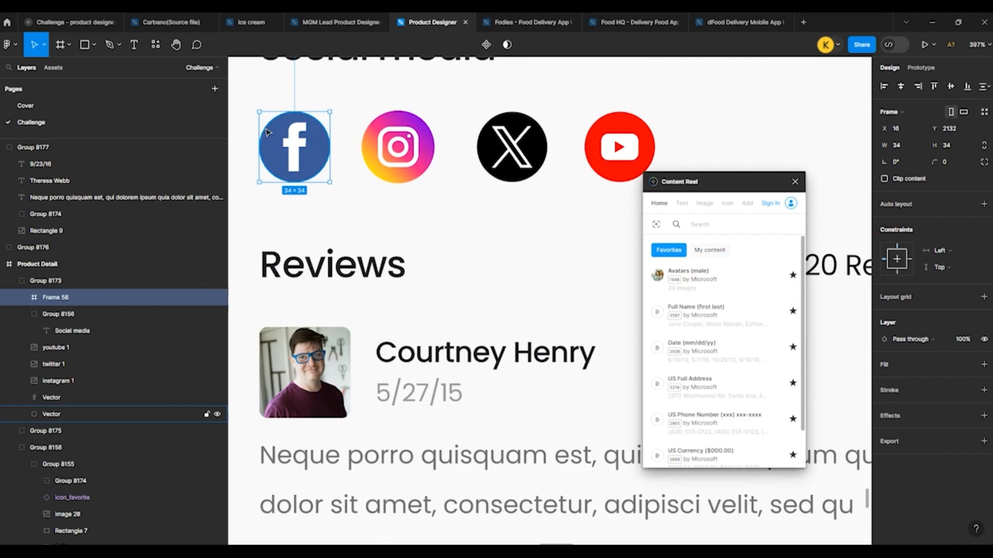
key("ctrl+alt+g")
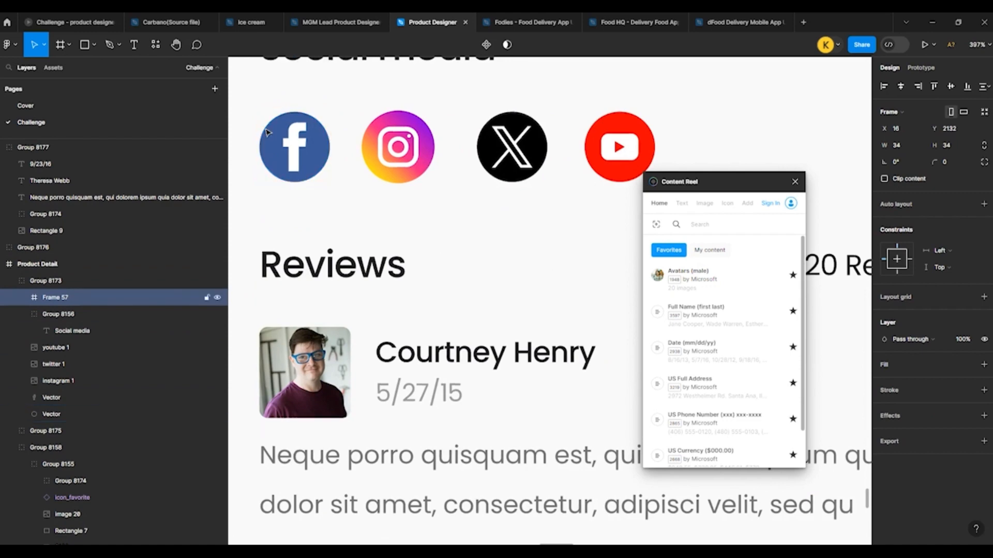
Step: Delete the frame over the Facebook icon and the icon's blue circle in the Social media row
scroll(262, 135, "down", 10)
left_click(286, 230)
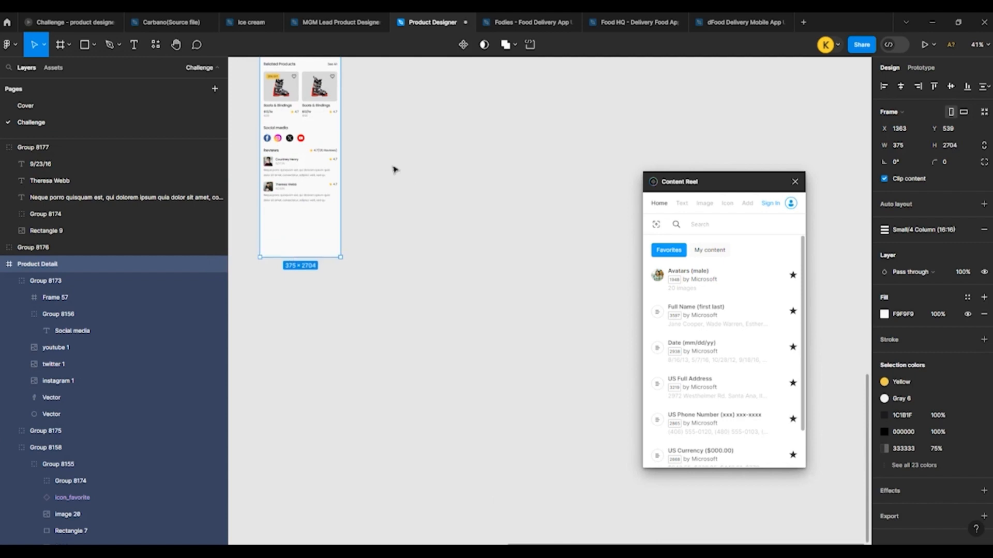
scroll(302, 214, "up", 6)
double_click(301, 214)
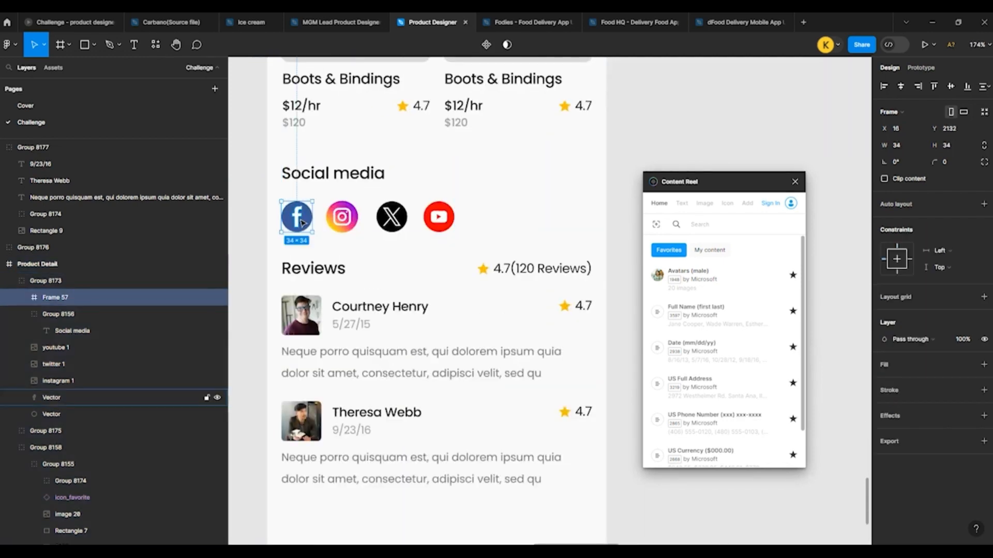
key("Delete")
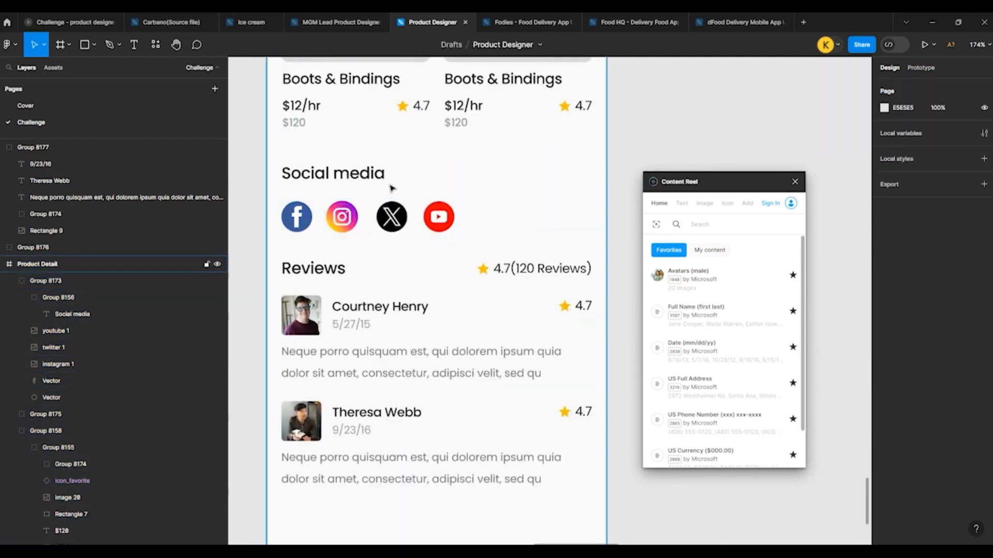
double_click(309, 223)
key("Delete")
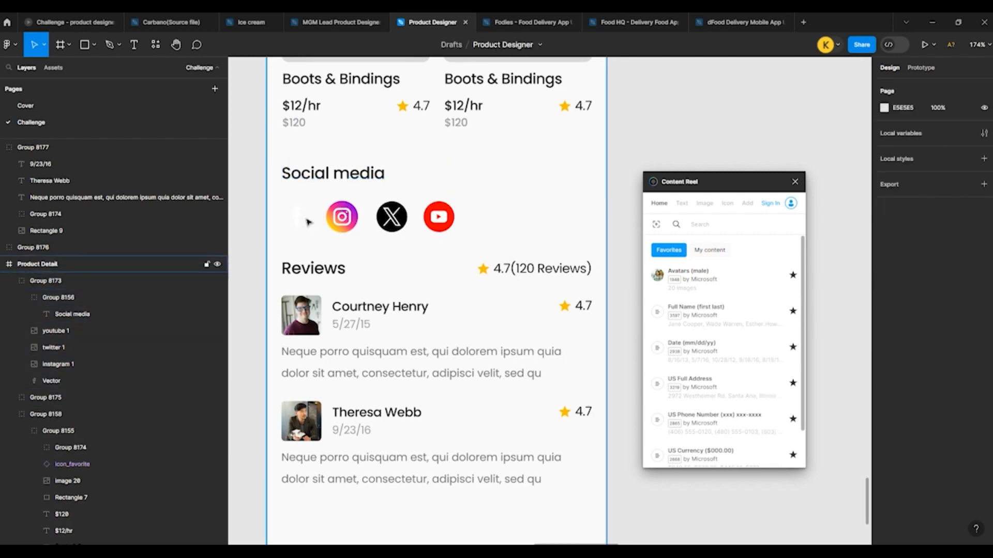
Step: Try shortening the Product Detail frame to a height of 2571, and undo the resize
scroll(315, 150, "down", 4)
left_click(361, 361)
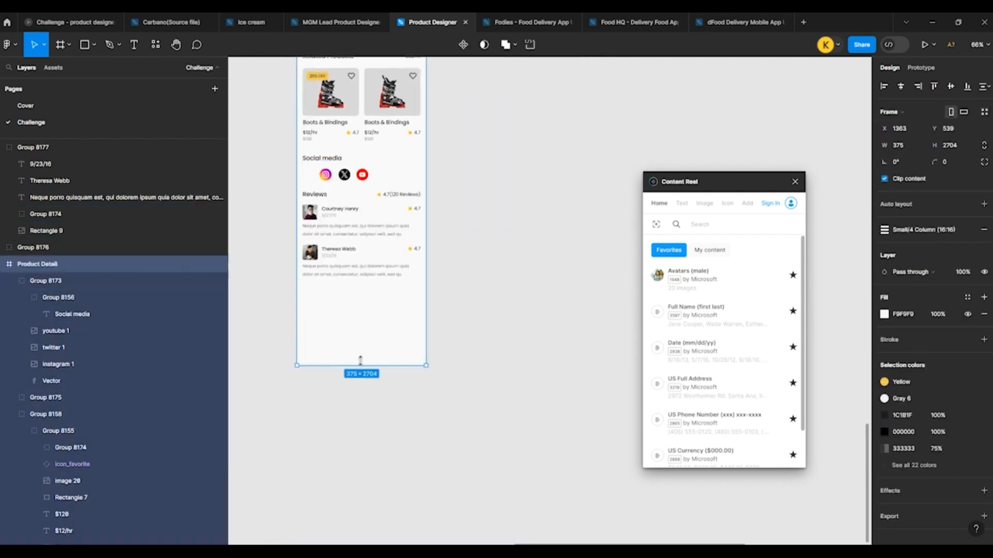
left_click_drag(360, 360, 350, 319)
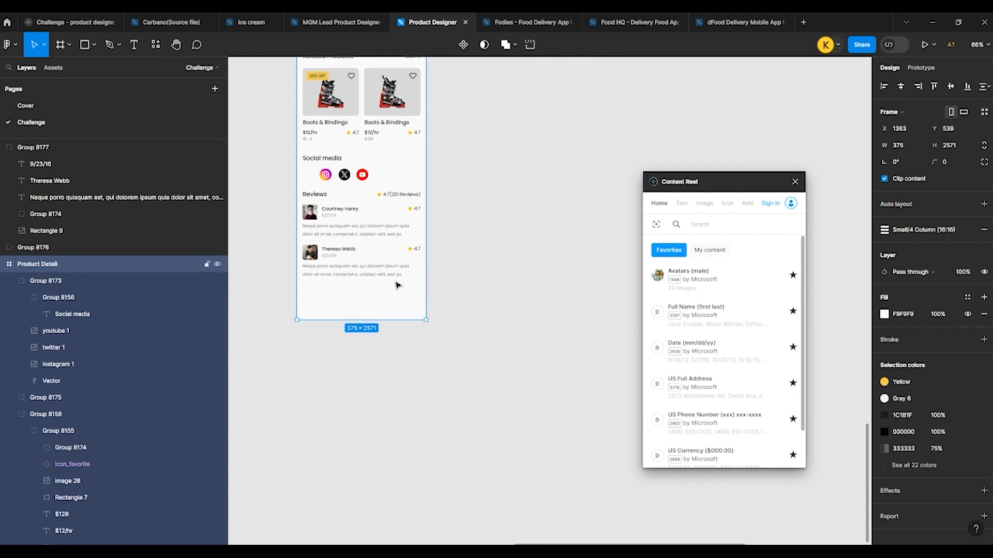
key("ctrl+z")
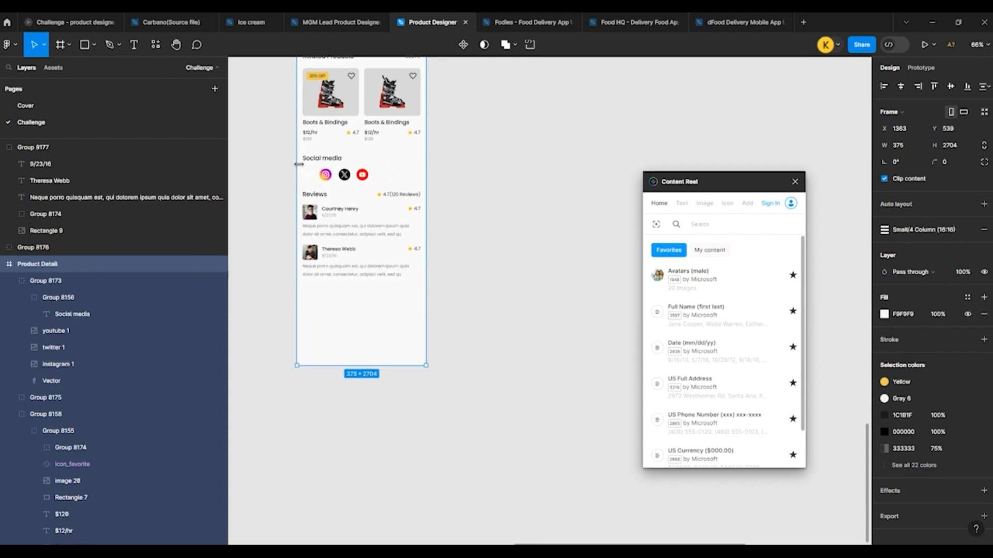
Step: Delete the leftover white "f" vector of the Facebook icon in the Social media row
scroll(298, 164, "up", 4)
left_click(321, 189)
key("Delete")
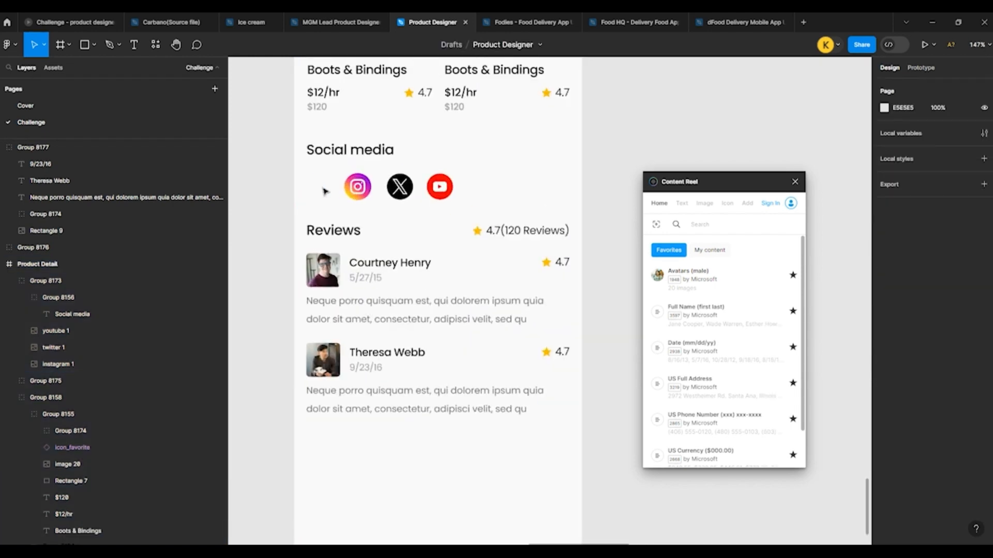
Step: Examine the length and content of the Product Detail screen beside the neighbouring app screens
scroll(310, 235, "down", 4)
left_click(333, 354)
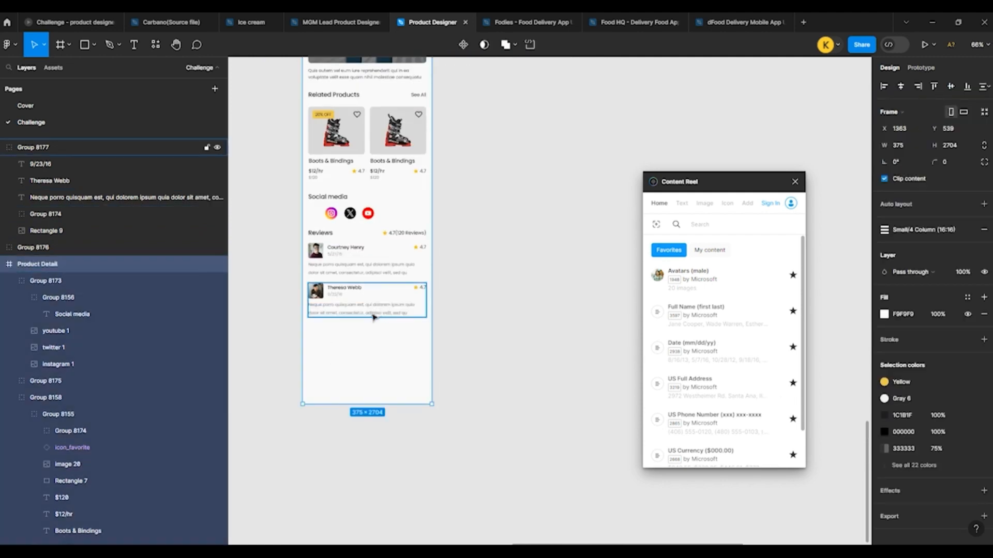
scroll(268, 210, "down", 5)
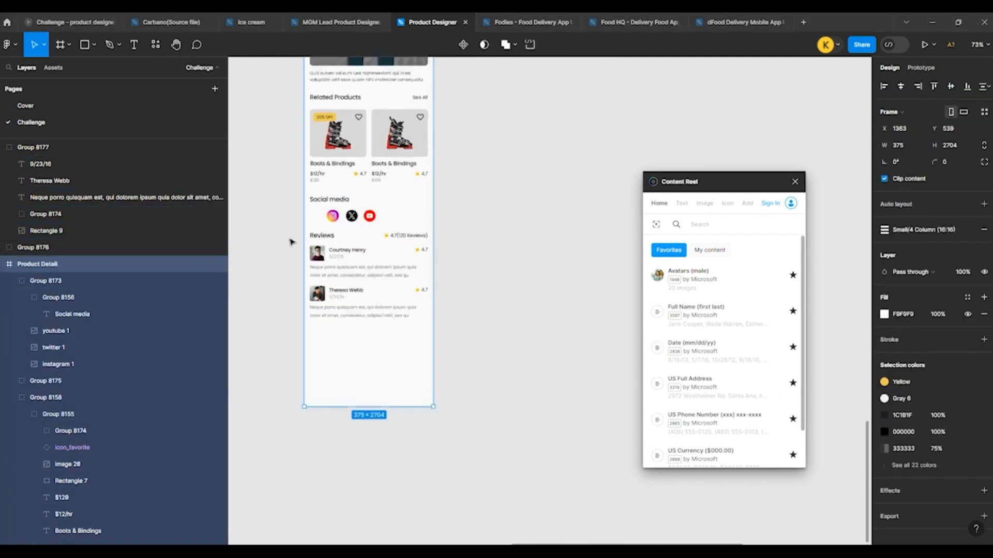
scroll(282, 264, "down", 1)
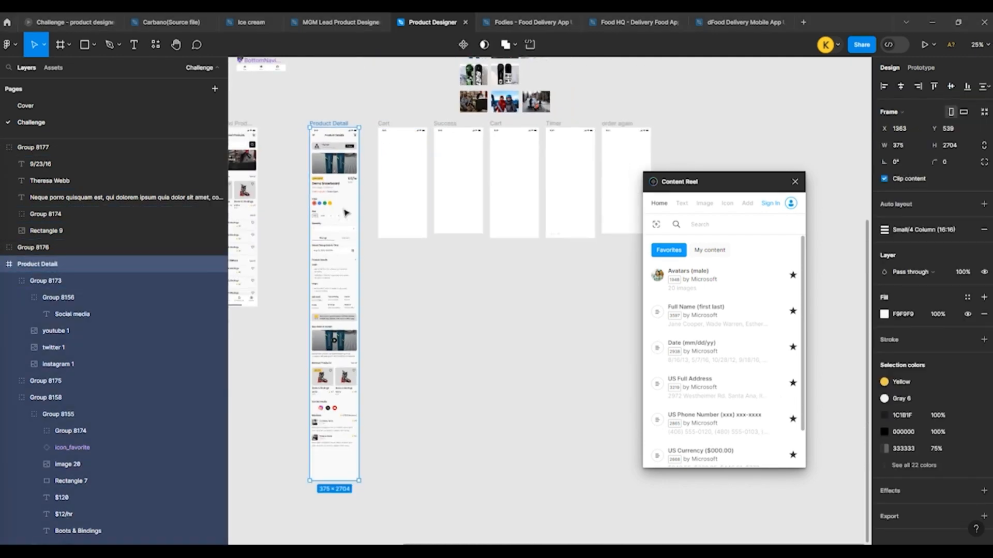
left_click(277, 268)
scroll(289, 261, "down", 3)
scroll(266, 154, "up", 1)
scroll(267, 154, "up", 3)
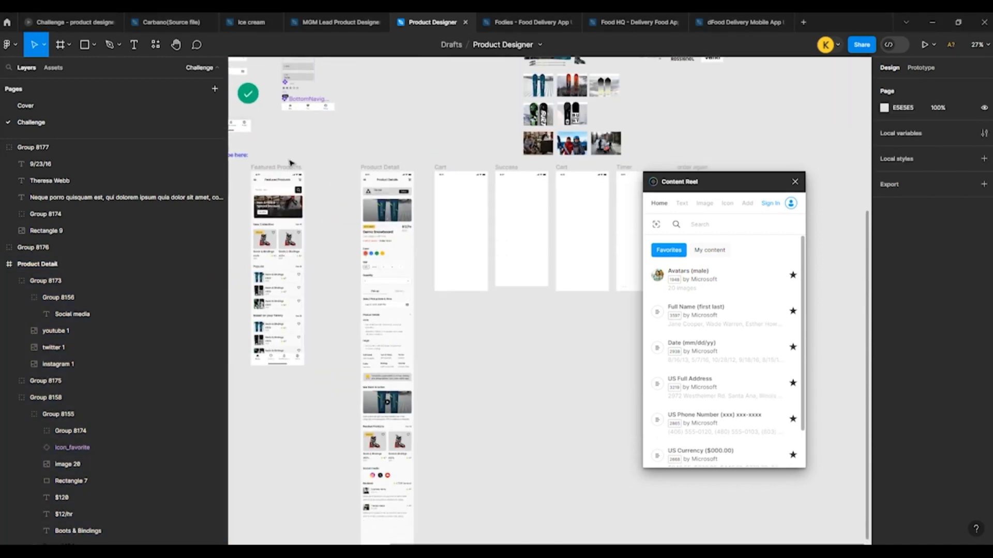
scroll(464, 362, "down", 5)
scroll(404, 235, "up", 5)
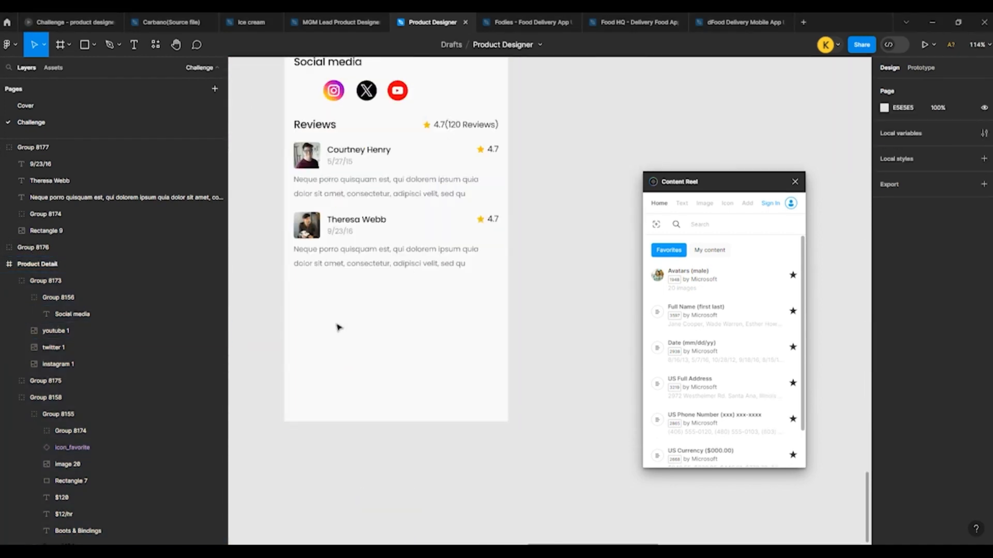
Step: Shorten the Product Detail frame from its lower edge to a height of about 2568
left_click(383, 418)
left_click_drag(385, 402, 378, 340)
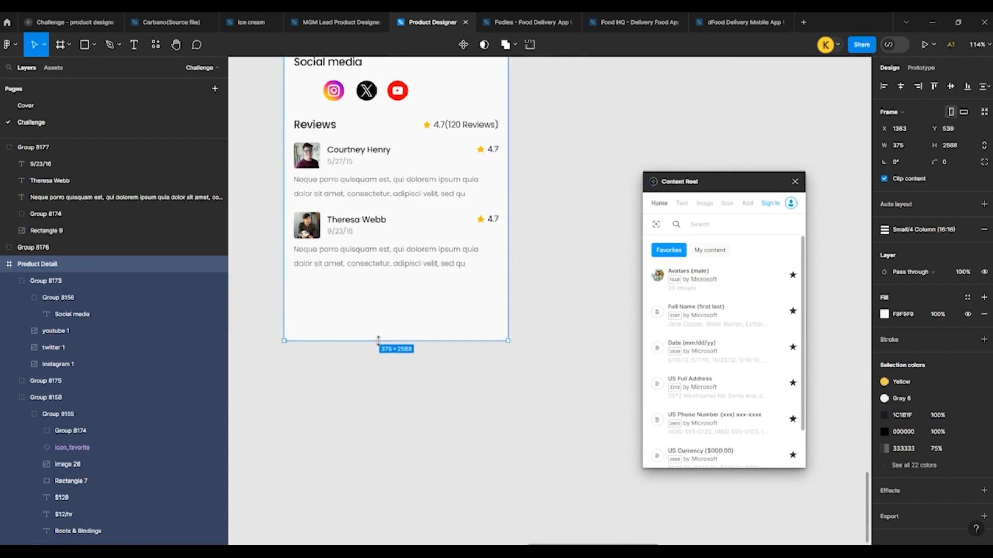
left_click(267, 198)
Step: Draw a rectangle about 74 high across nearly the full frame width below the last review
left_click(84, 44)
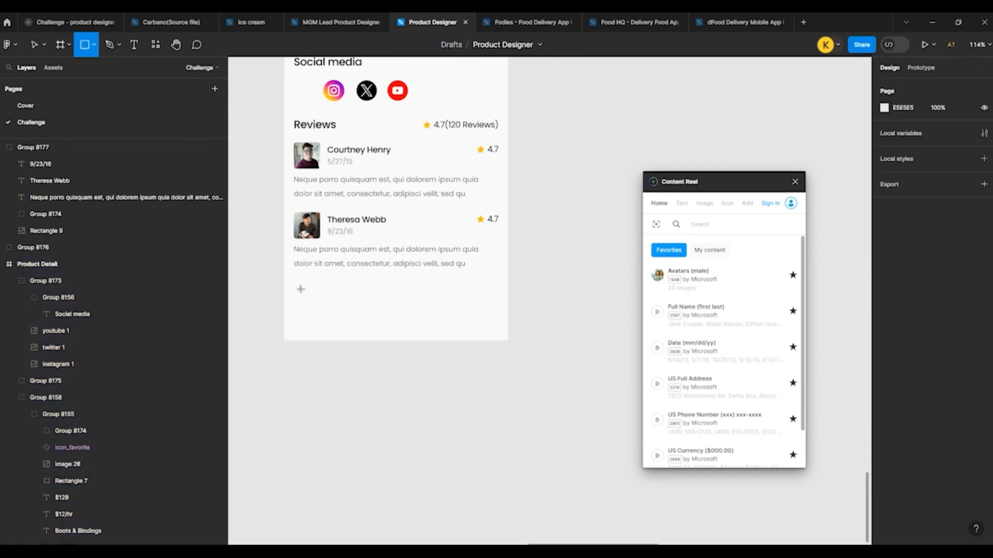
left_click_drag(285, 279, 506, 323)
scroll(446, 306, "down", 3)
left_click(344, 343)
Step: Copy the home indicator from the Sign up screen into Product Detail, centred horizontally and aligned to the frame's bottom
scroll(401, 364, "down", 3)
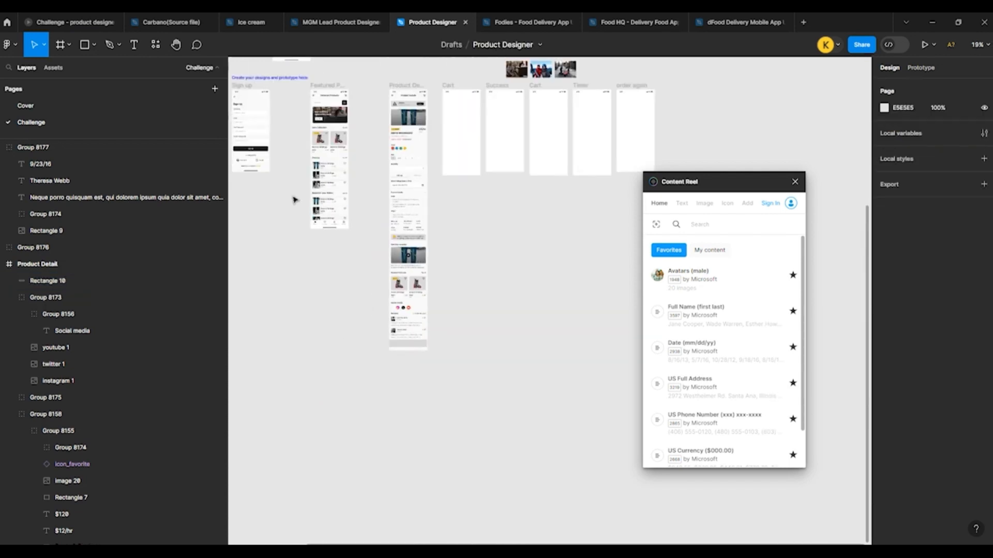
scroll(283, 183, "up", 4)
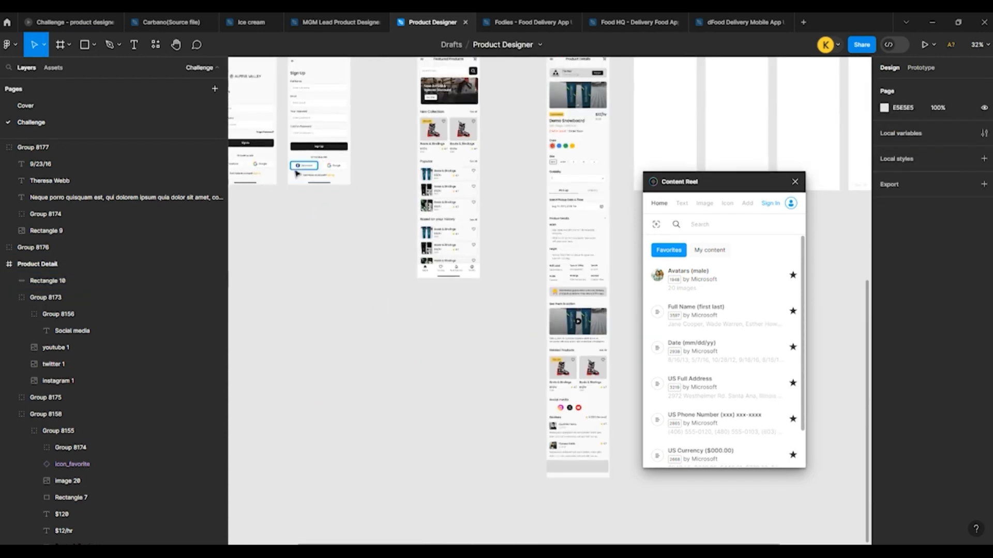
left_click(299, 182)
left_click_drag(302, 183, 564, 469)
left_click(900, 87)
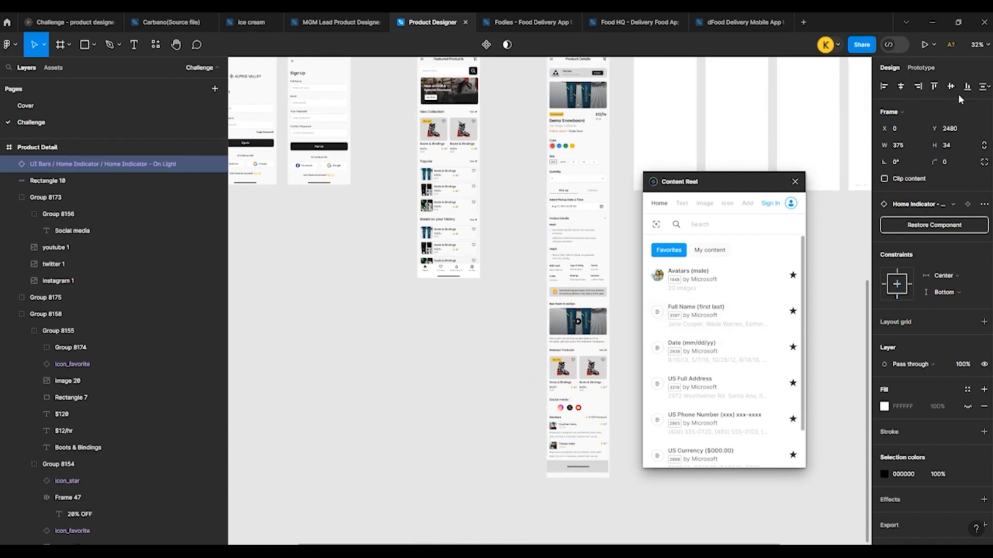
left_click(966, 86)
Step: Widen the grey rectangle to 375 and move it up against the top of the home indicator
scroll(516, 512, "up", 10)
left_click(510, 318)
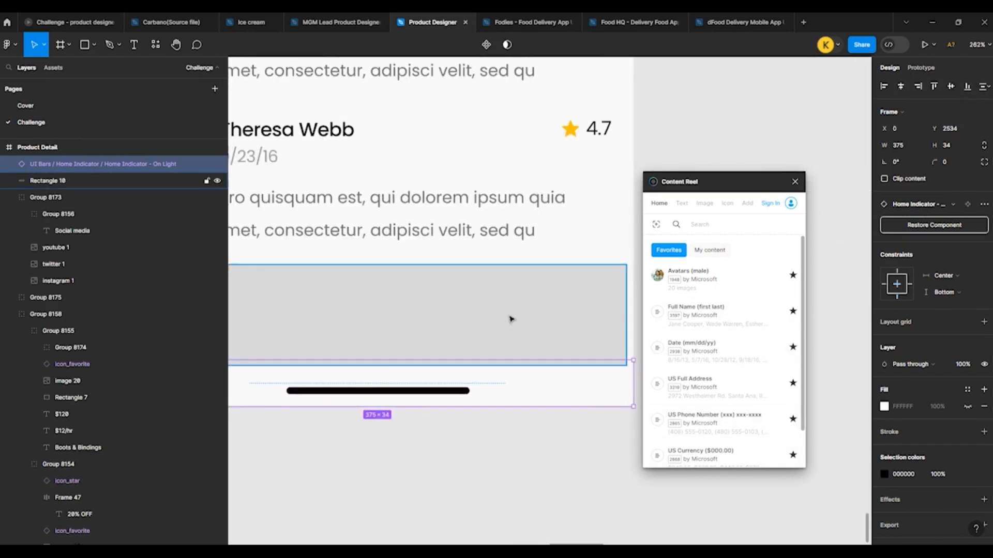
left_click_drag(626, 302, 632, 301)
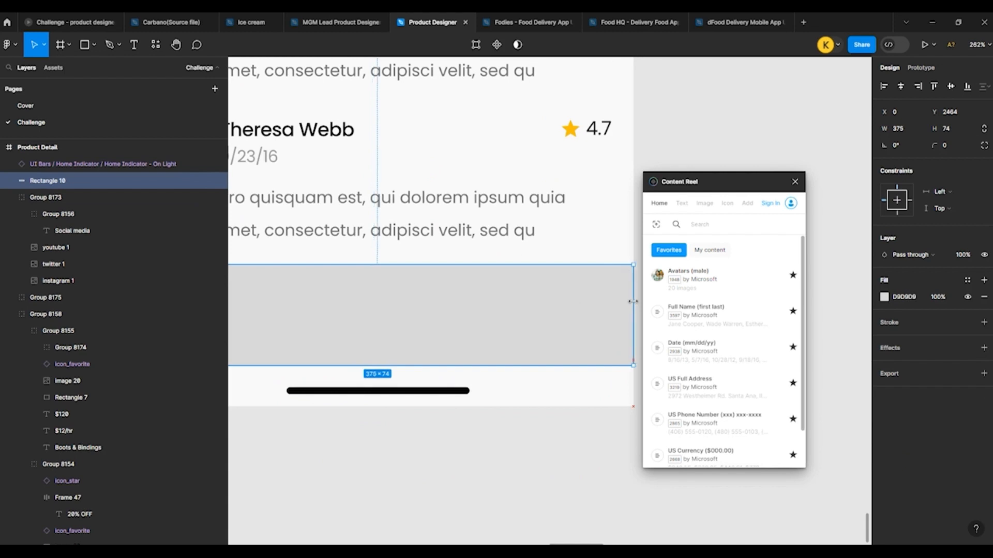
left_click_drag(550, 322, 557, 316)
Step: Make the home indicator's white FFFFFF fill visible
left_click(498, 385)
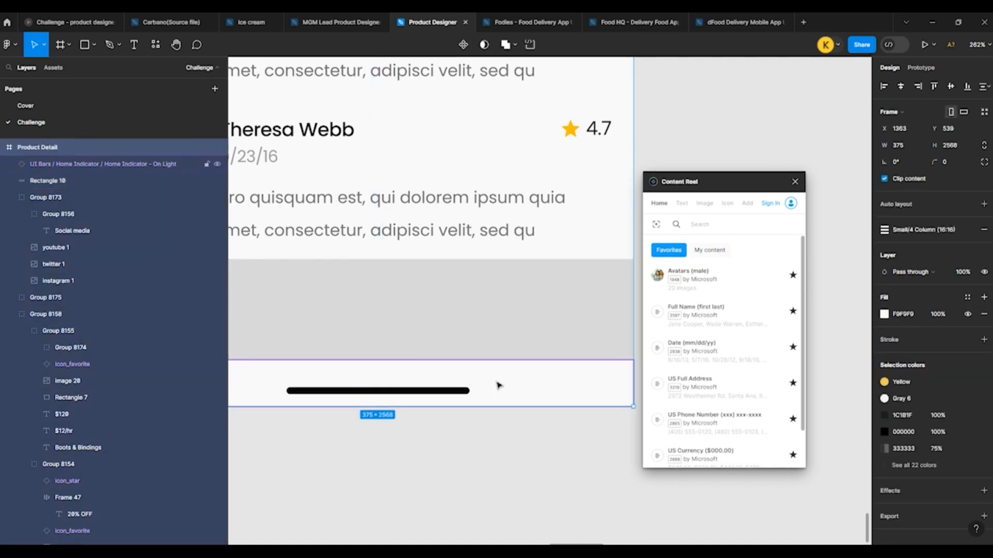
scroll(442, 346, "down", 3)
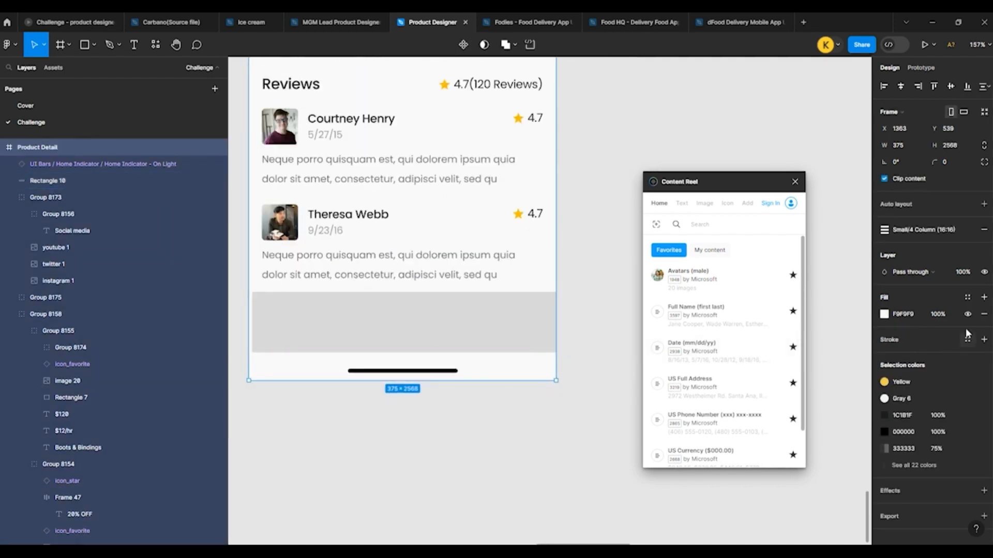
left_click(519, 355)
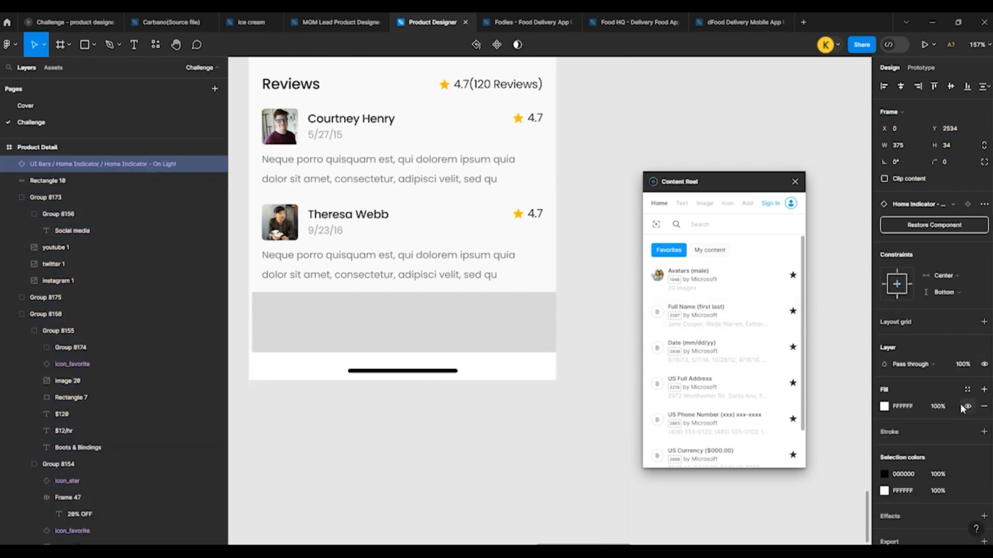
Step: Centre the grey rectangle horizontally in the frame and change its fill to white FFFFFF
left_click(484, 317)
left_click(901, 86)
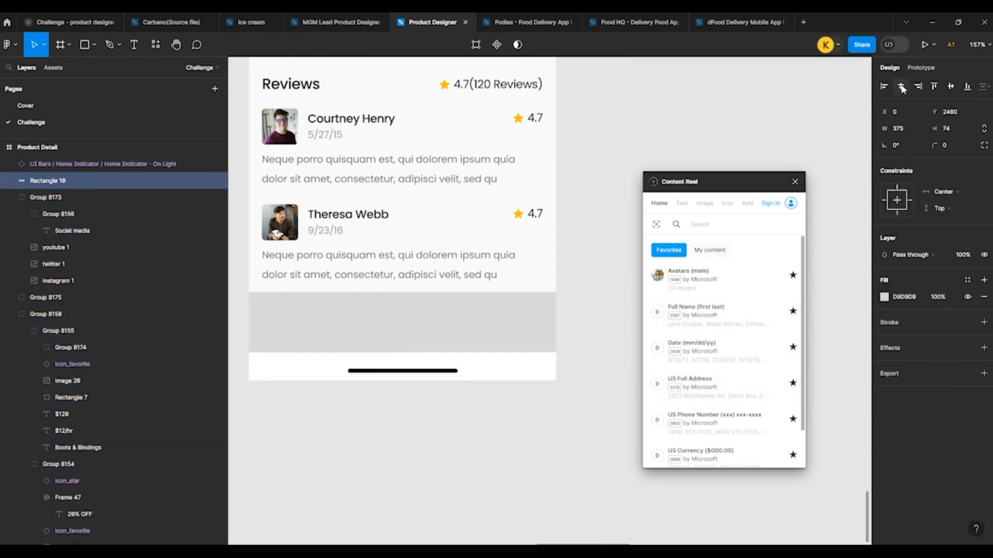
left_click(884, 297)
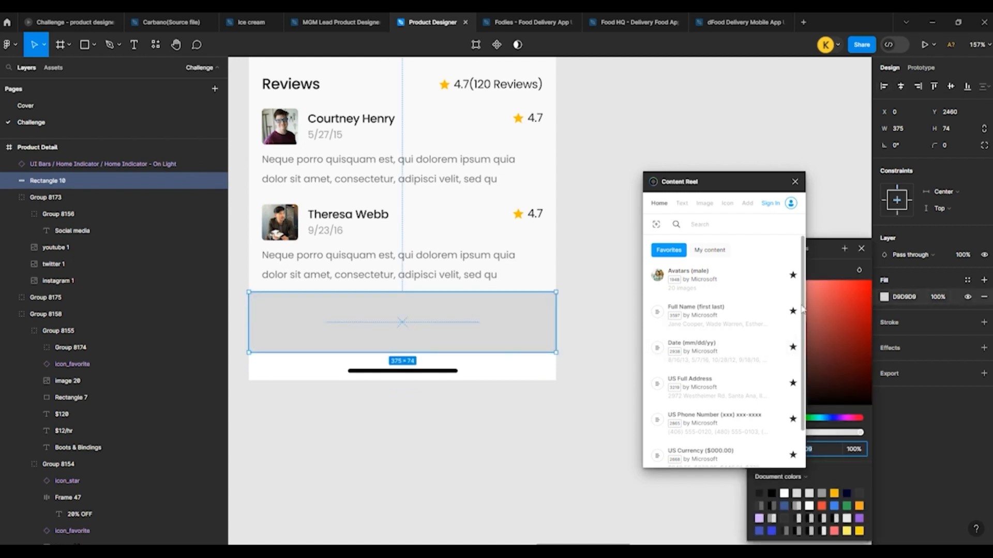
left_click(795, 182)
left_click_drag(773, 319, 570, 190)
left_click(587, 268)
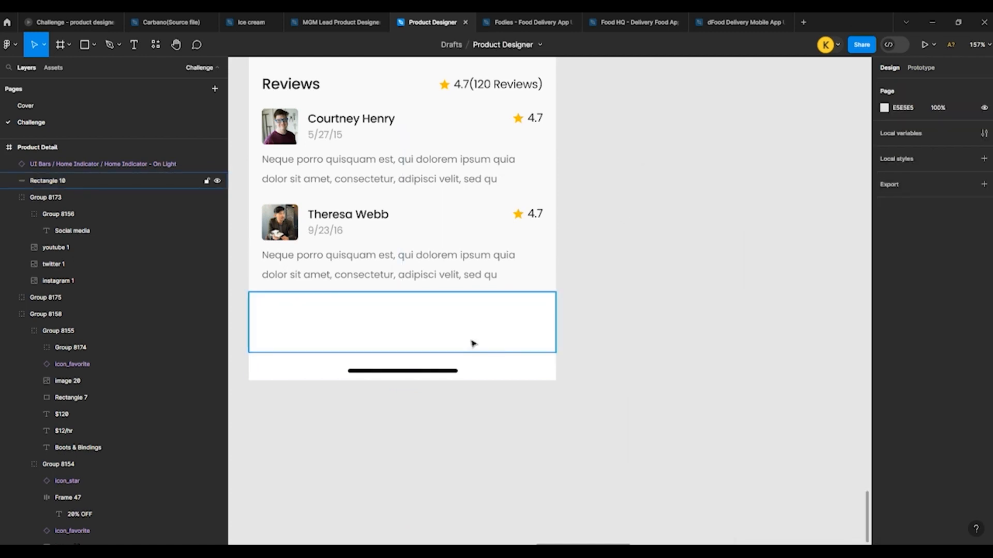
Step: Add a drop shadow to the white rectangle with a Y offset of -6
left_click(473, 342)
left_click(984, 348)
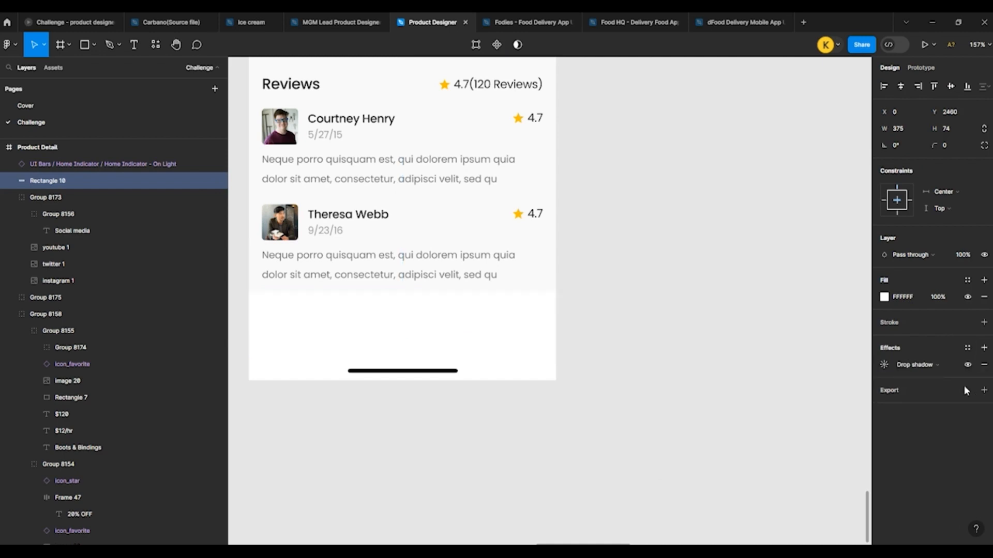
left_click(884, 365)
left_click(775, 409)
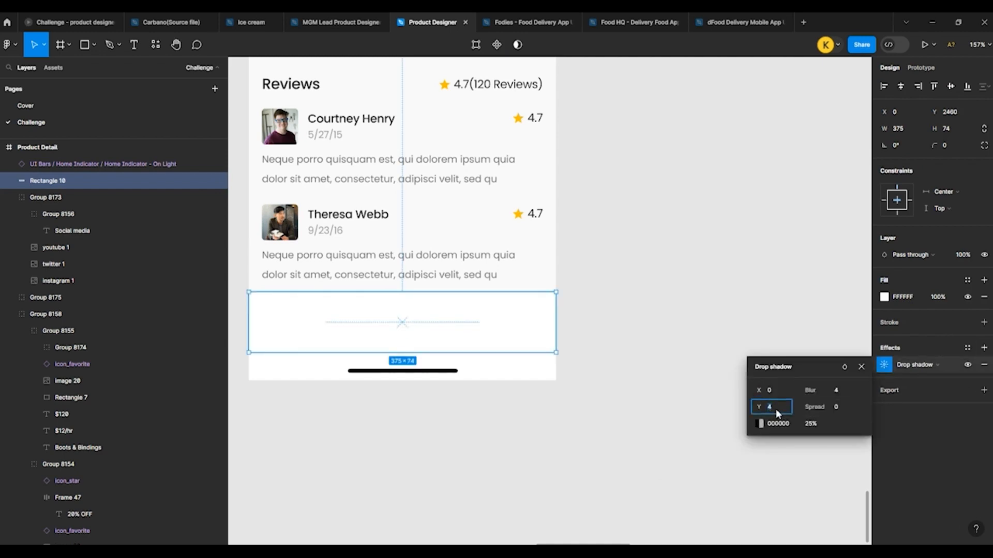
type("-6")
key("Return")
Step: Set the rectangle's drop shadow to a blur of 24 and an opacity of 5%
left_click(836, 391)
type("24")
key("Return")
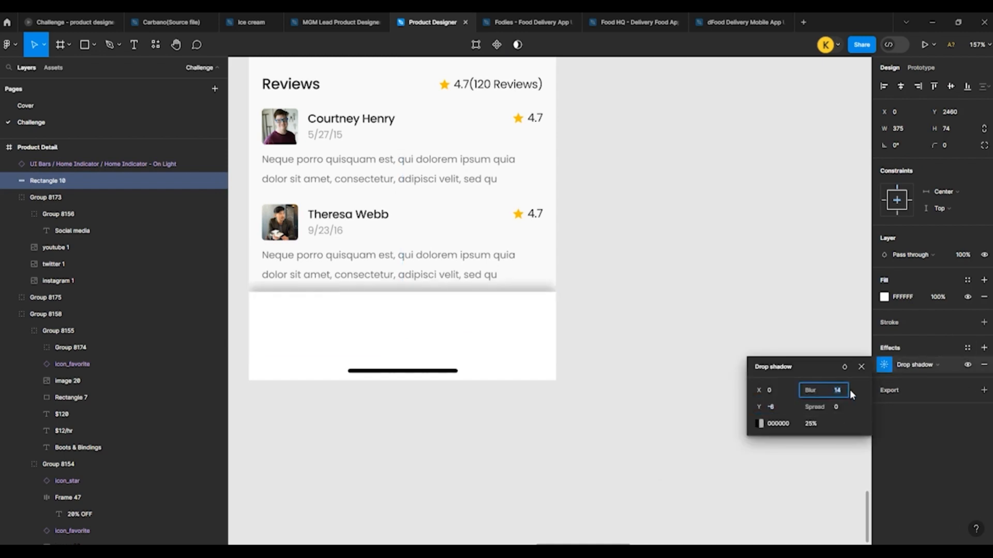
left_click(811, 425)
type("5")
key("Return")
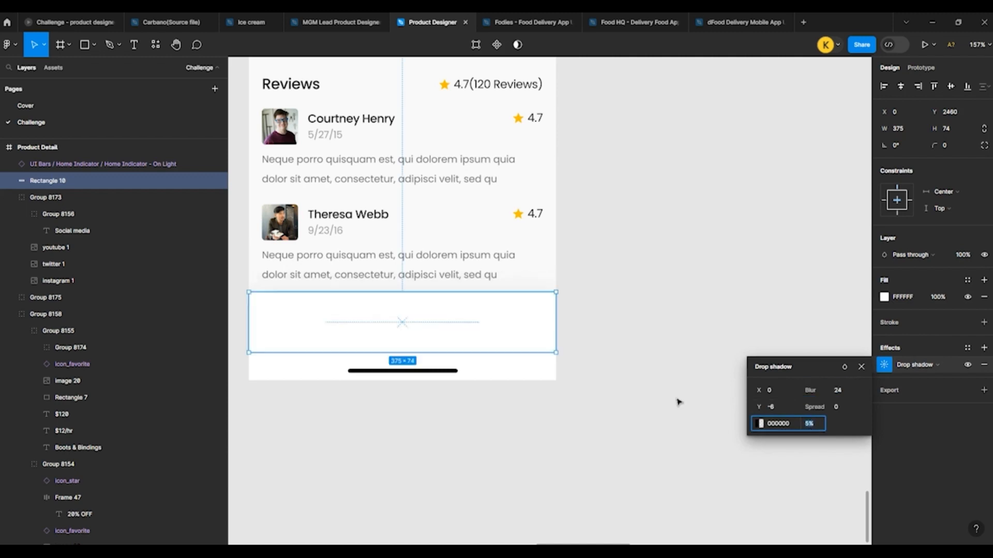
Step: Close the shadow settings and check the white bottom bar against the lower sections of the Product Detail screen
left_click(653, 388)
left_click(418, 336)
scroll(416, 334, "down", 5)
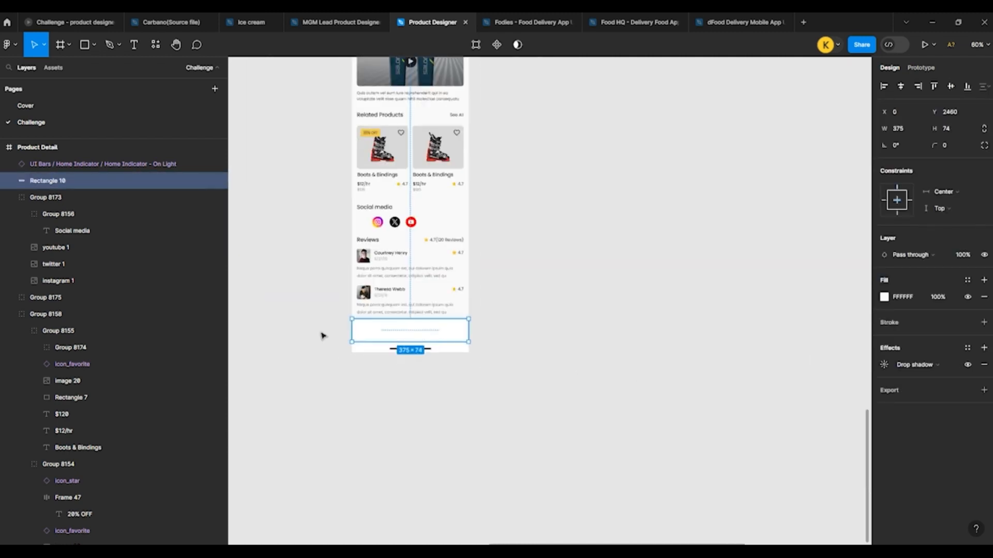
left_click(337, 323)
scroll(338, 323, "up", 4)
scroll(337, 324, "up", 6)
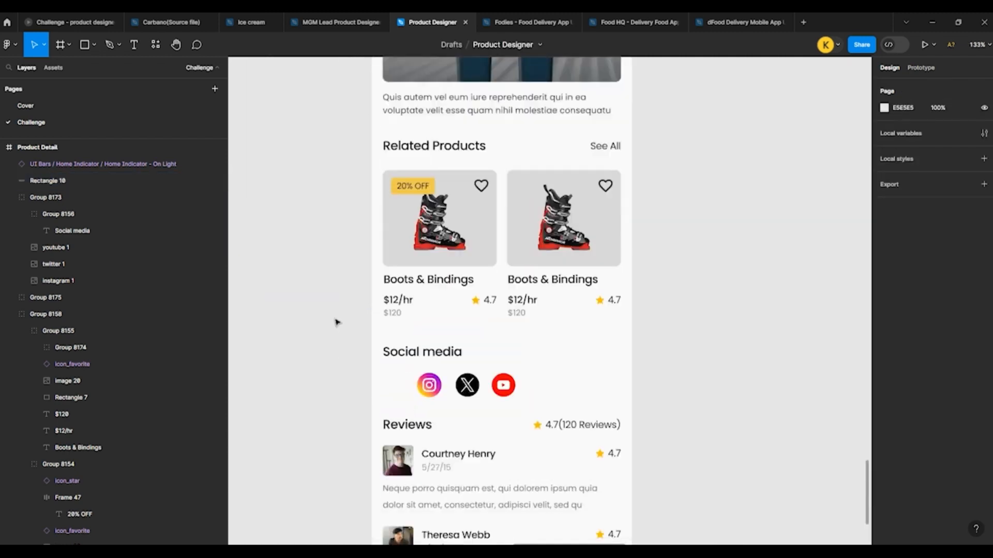
scroll(337, 323, "down", 4)
scroll(514, 328, "down", 3)
Step: Copy the $12/hr and $120 price texts beside the Demo Snowboard title and place the copies at the left of the white bottom bar
scroll(516, 324, "up", 5)
scroll(452, 155, "up", 4)
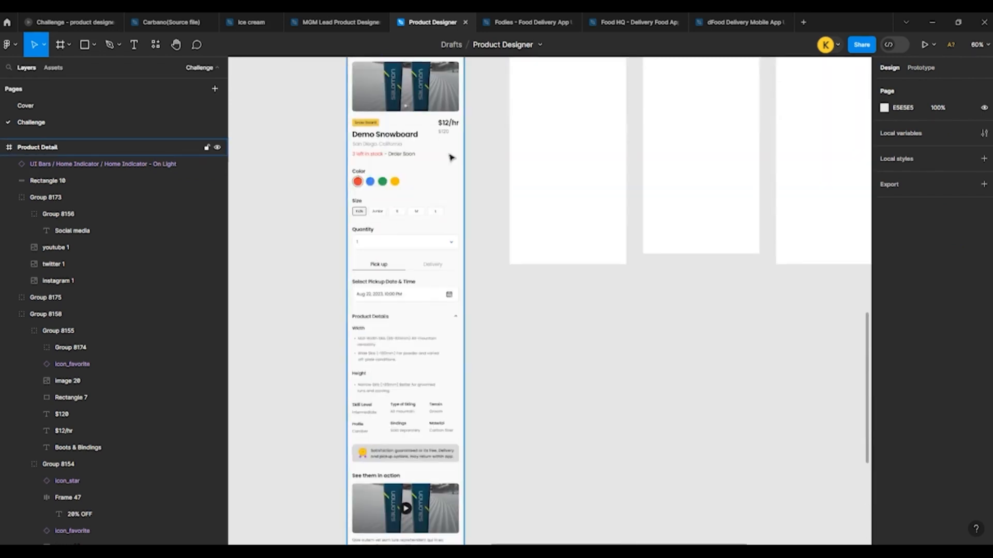
scroll(451, 109, "up", 3)
left_click(450, 107)
left_click(441, 122, "shift")
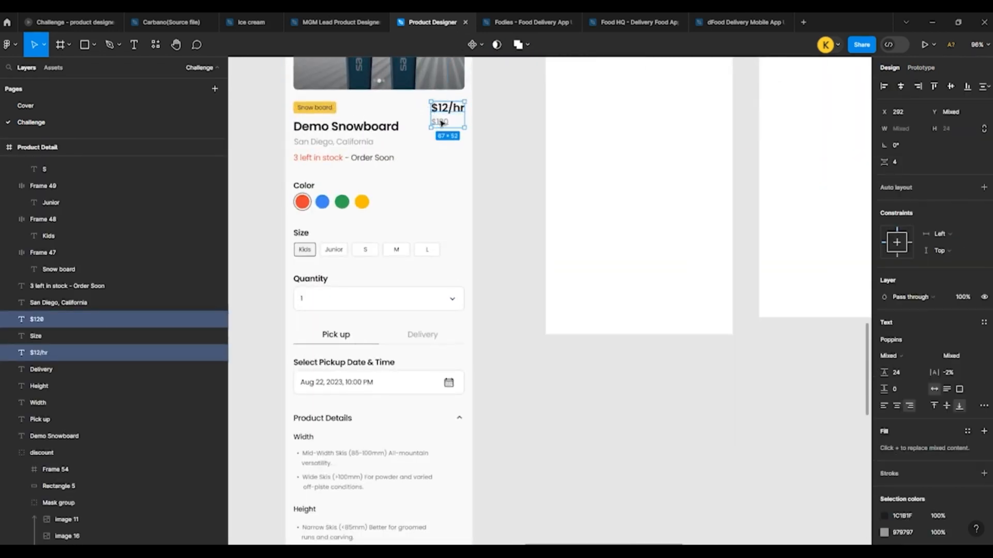
scroll(441, 123, "down", 3)
scroll(409, 311, "down", 10)
scroll(410, 228, "up", 3)
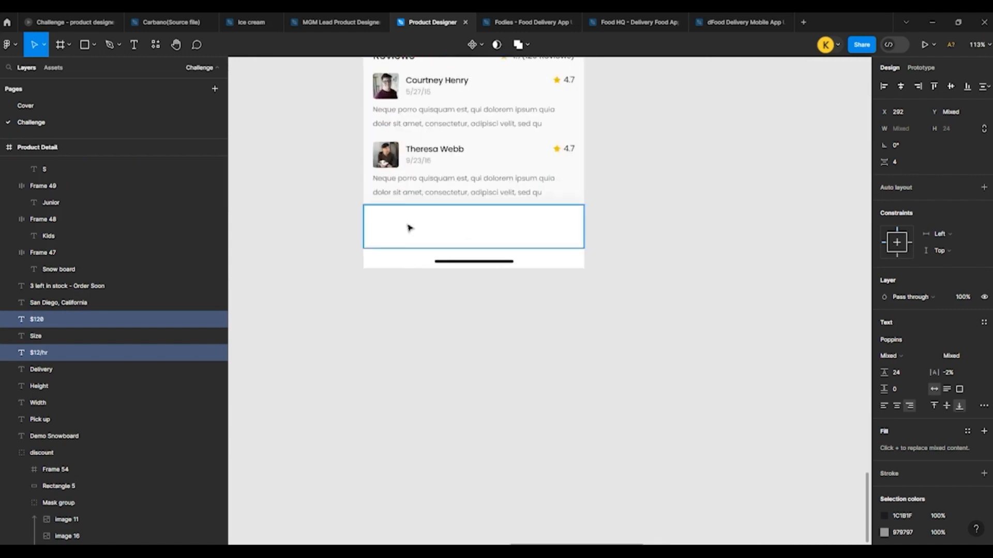
scroll(409, 226, "up", 3)
left_click(390, 230)
key("ctrl+v")
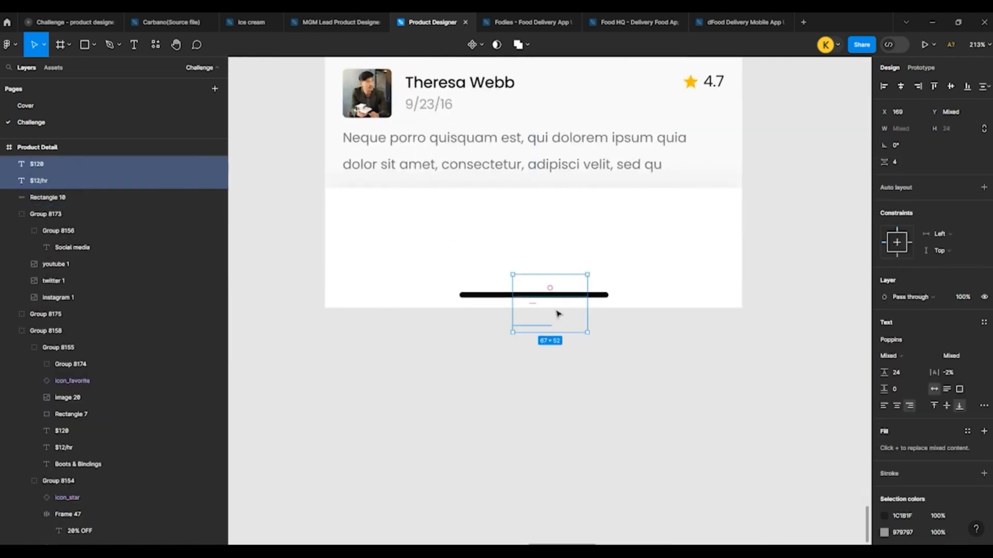
left_click_drag(558, 314, 403, 242)
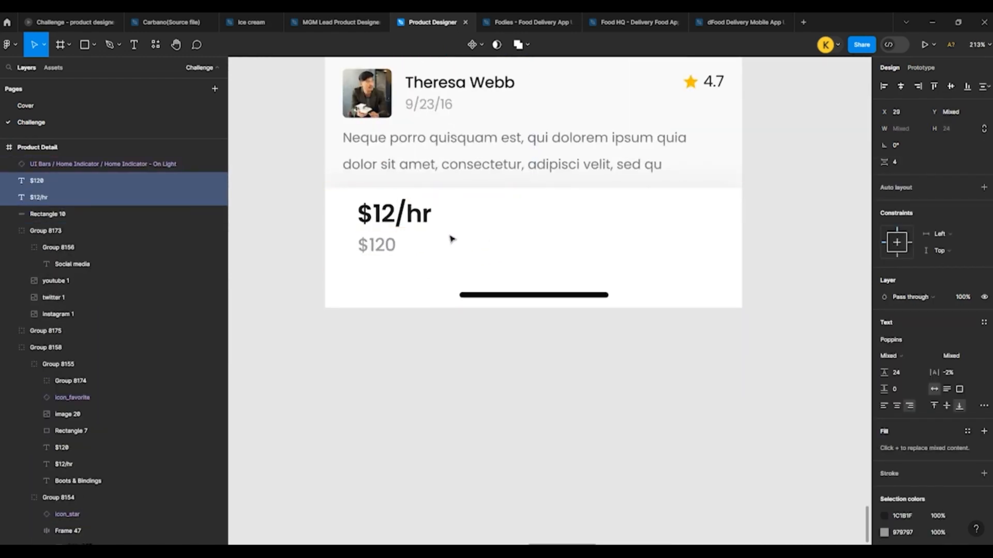
Step: Copy the BUY, RENT and cart buttons together from the component samples above the design frames
scroll(451, 239, "down", 10)
left_click(437, 338)
scroll(432, 334, "down", 8)
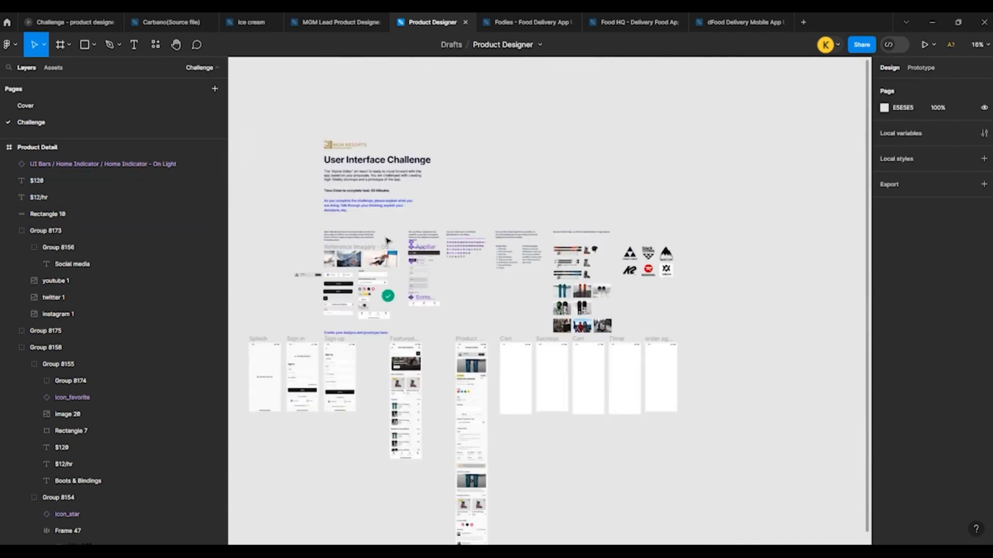
scroll(387, 241, "up", 10)
left_click(302, 222)
left_click(334, 218, "shift")
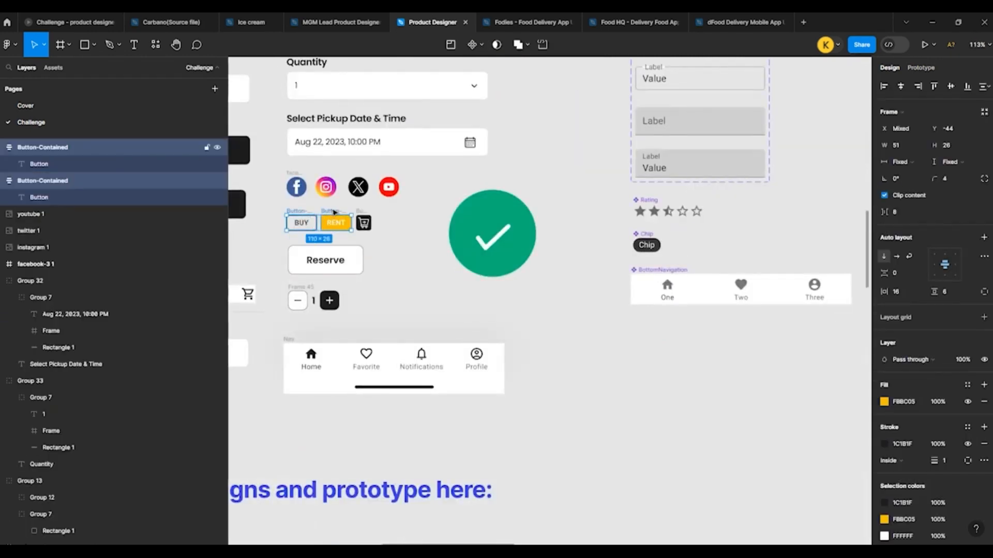
left_click(361, 213, "shift")
Step: Paste the BUY, RENT and cart buttons into the Product Detail bottom bar and place them opposite the price
scroll(347, 206, "down", 8)
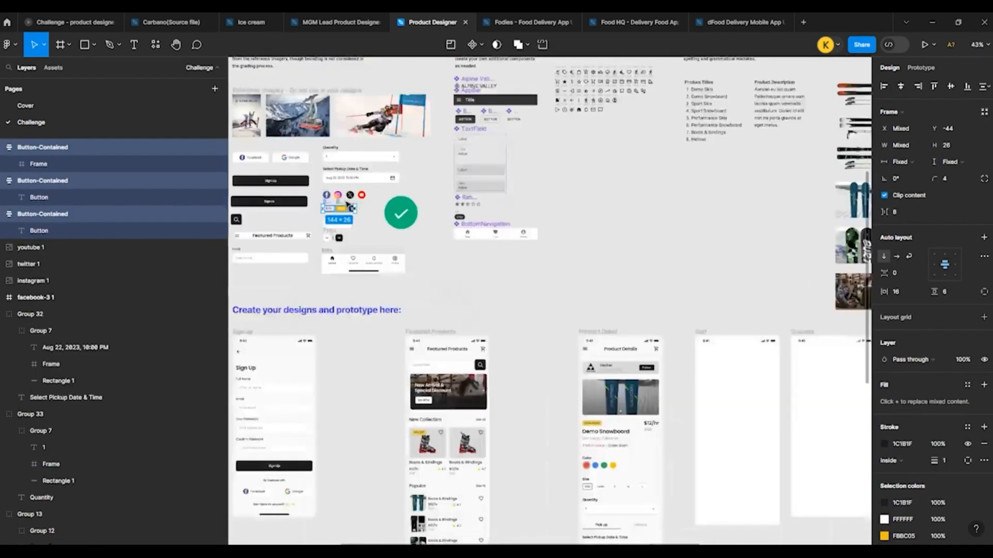
scroll(423, 361, "up", 6)
scroll(386, 297, "up", 5)
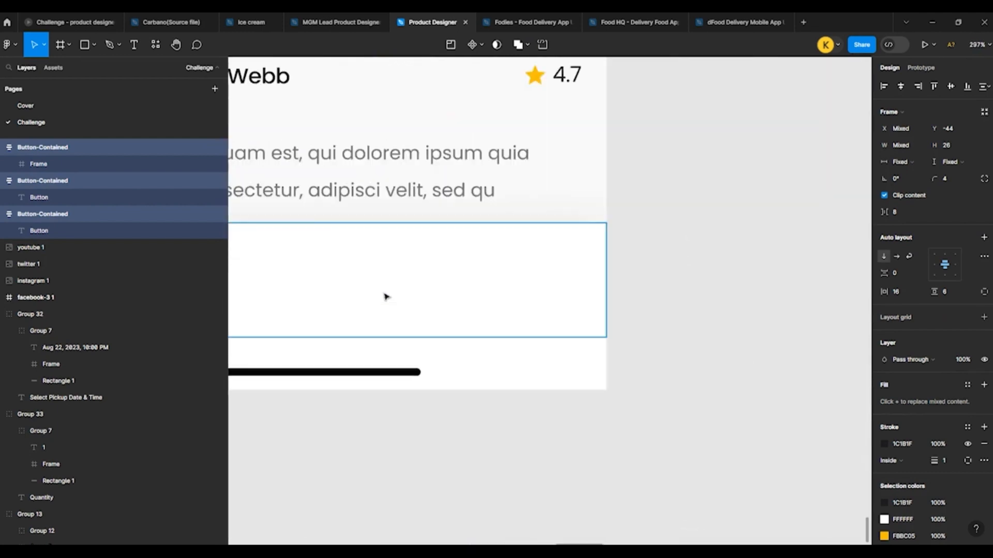
left_click(401, 288)
key("ctrl+v")
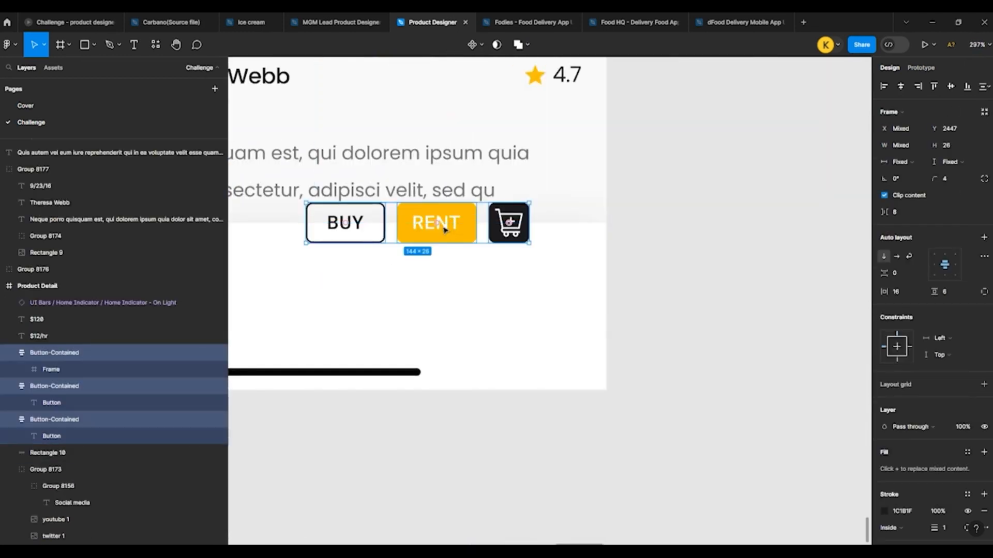
left_click_drag(445, 230, 487, 275)
scroll(602, 274, "down", 3)
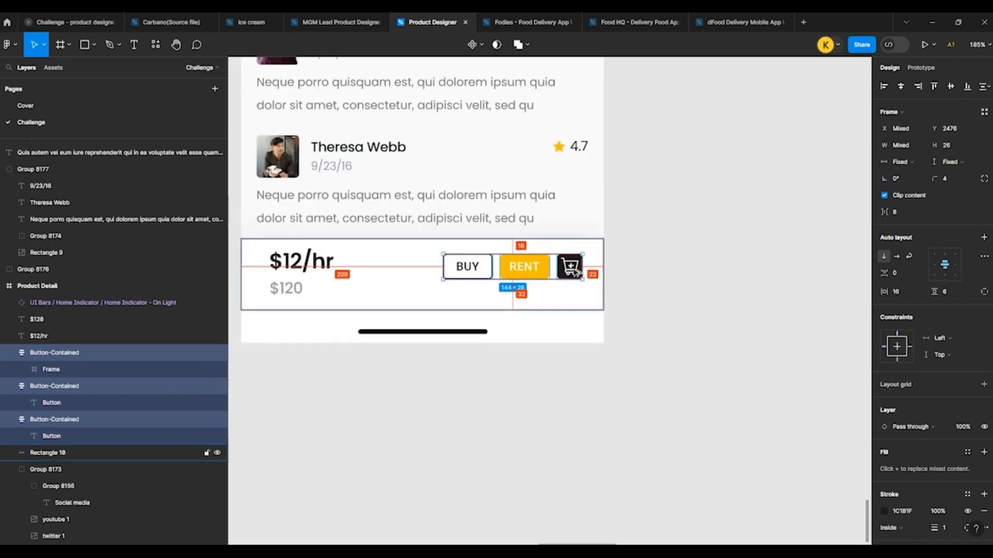
Step: Group the three buttons and nudge the group right until its edge aligns with the review ratings above
scroll(602, 274, "up", 1)
key("ctrl+g")
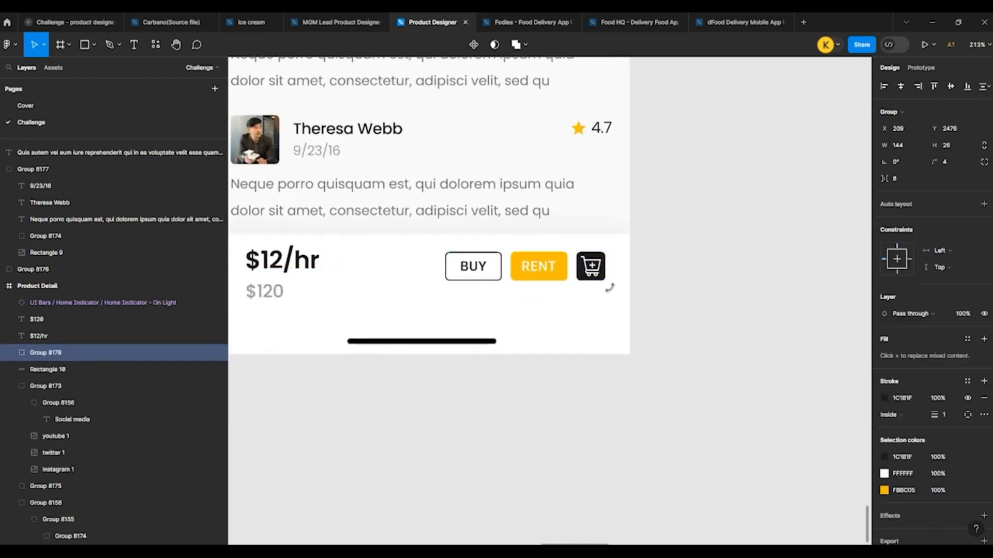
key("Right")
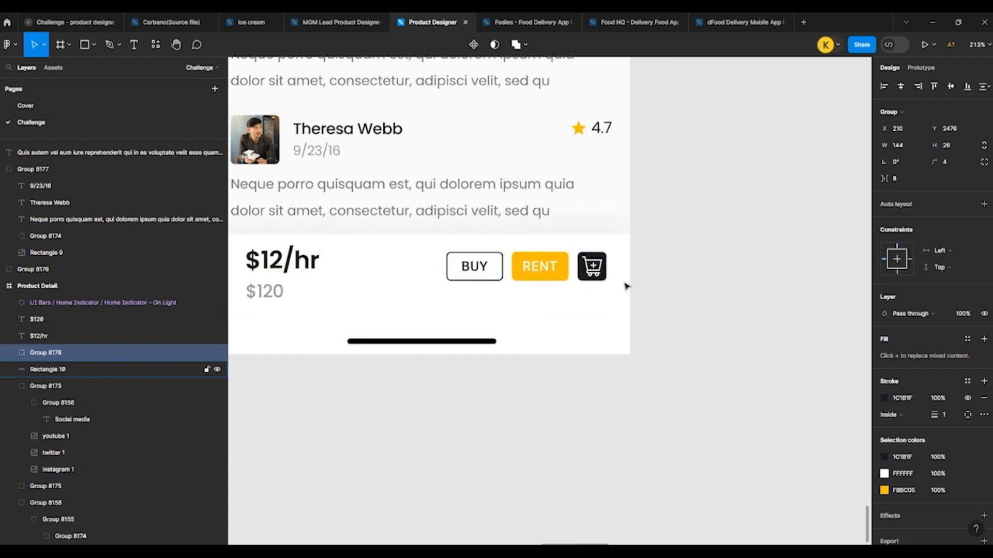
key("Right")
key("Right")
key("Right")
key("shift+Right")
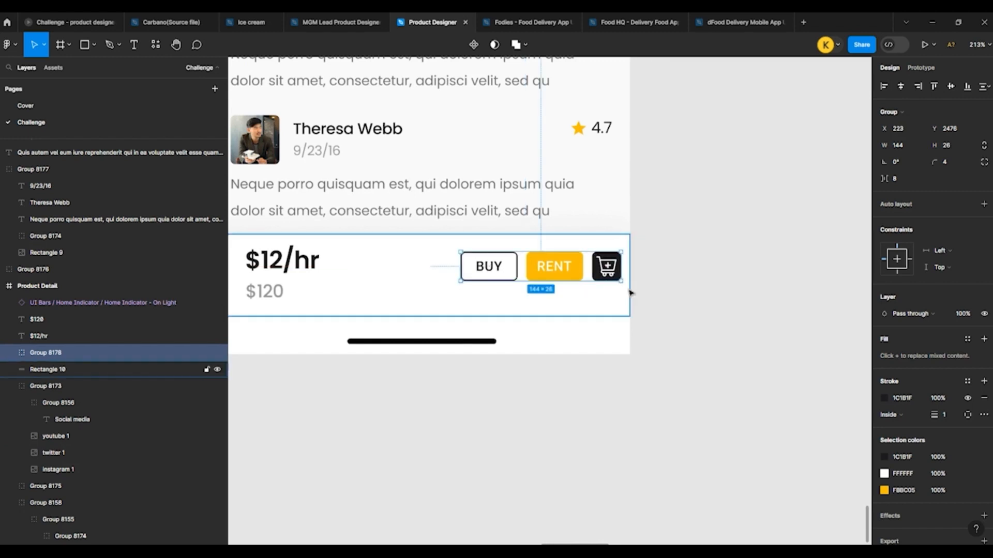
key("shift+Left")
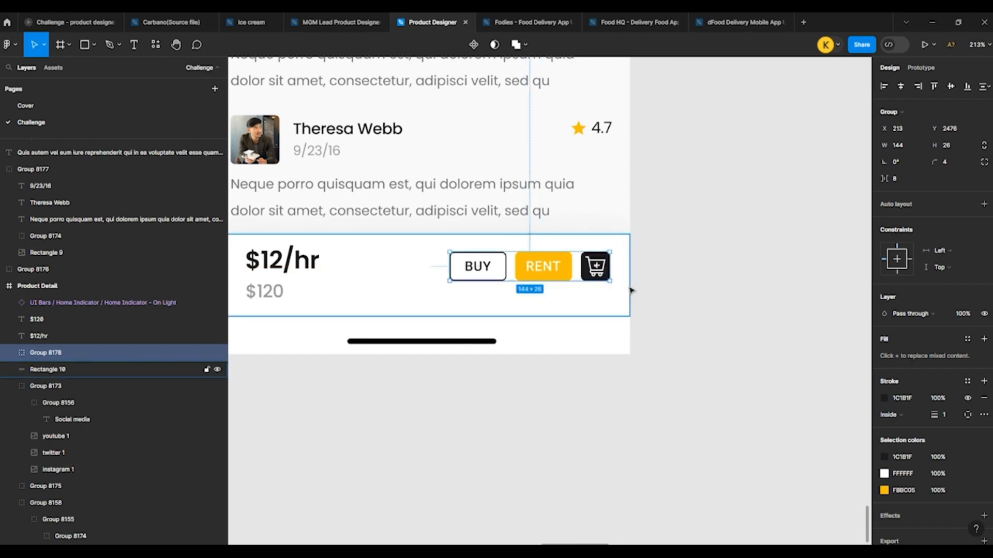
key("Right")
key("Right")
Step: Centre the button group vertically in the white bar, then group the bar, buttons and both price texts together
left_click(627, 270, "shift")
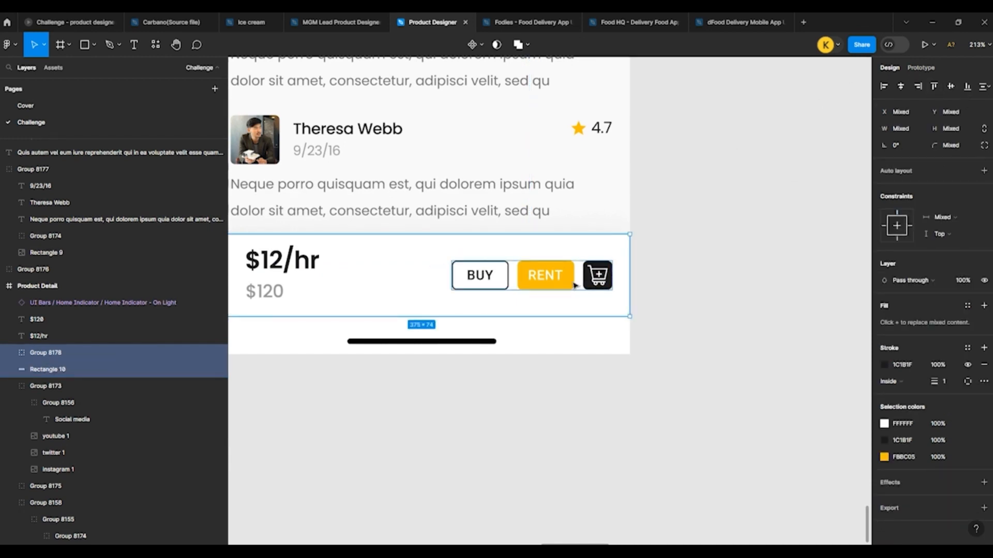
scroll(572, 282, "down", 5)
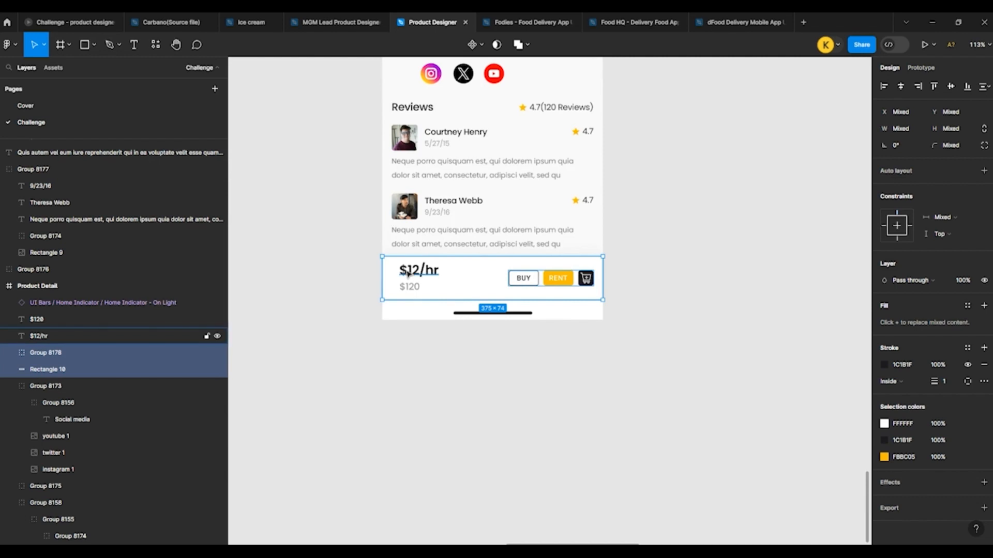
left_click(406, 289, "shift")
left_click(408, 292, "shift")
key("ctrl+g")
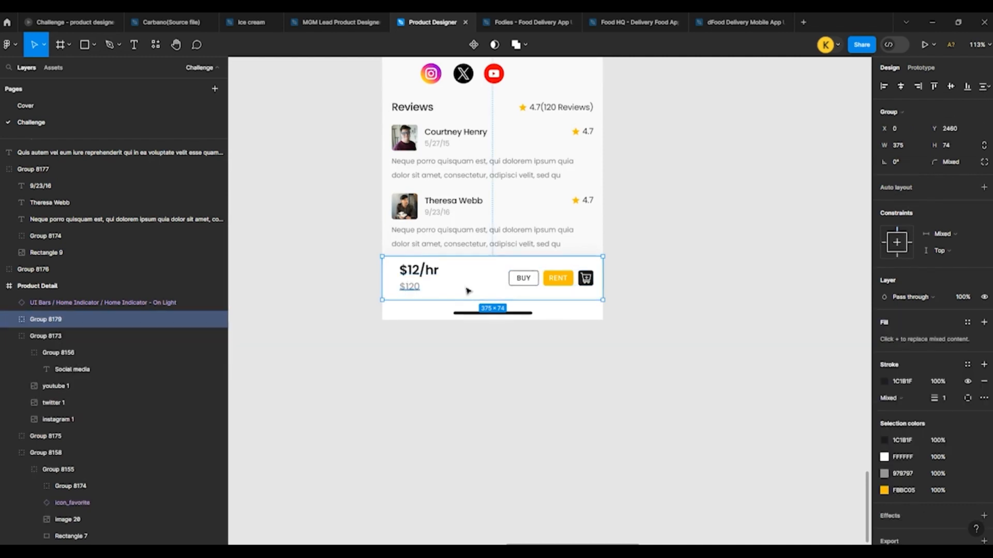
Step: Copy the Facebook icon from the social icons in the component samples
left_click(678, 278)
scroll(333, 332, "down", 5)
scroll(507, 298, "up", 5)
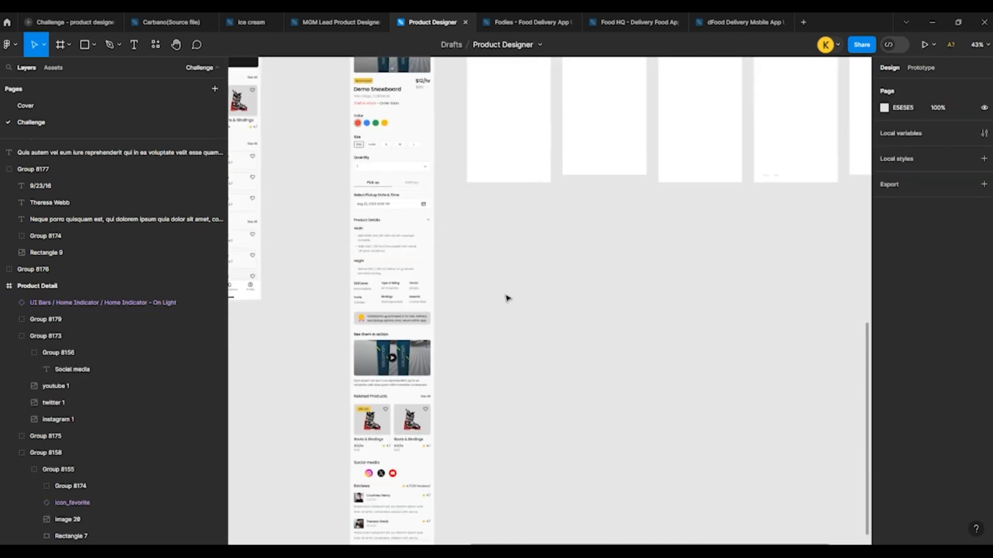
scroll(506, 296, "down", 4)
scroll(396, 179, "up", 10)
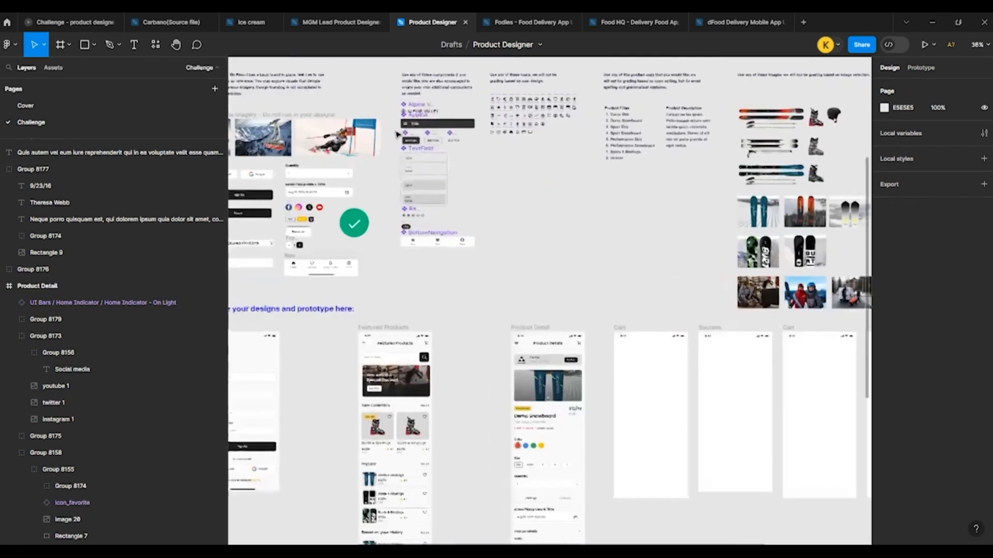
left_click(457, 269)
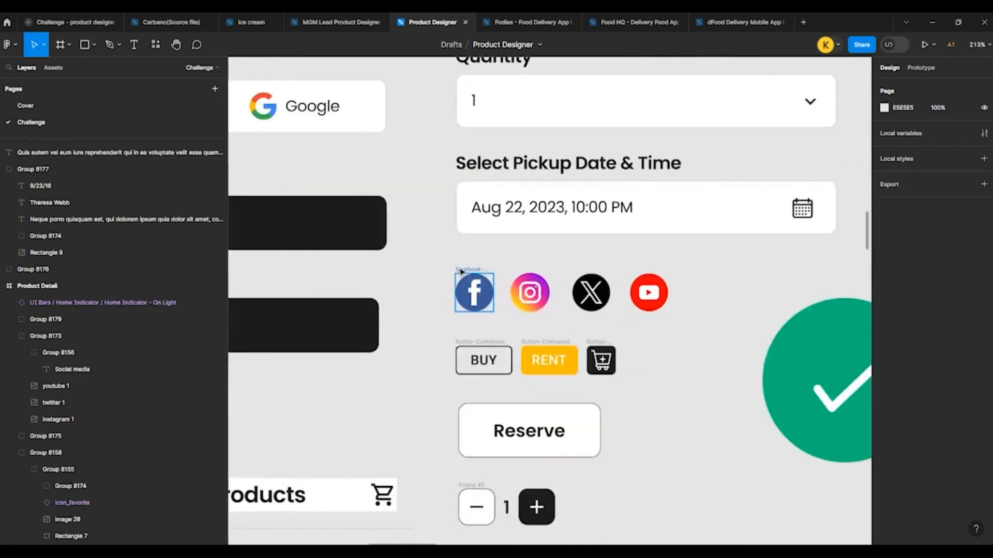
Step: Paste the Facebook icon into the Product Detail frame as the first social media icon, at X 16 and Y 2132
scroll(431, 257, "down", 8)
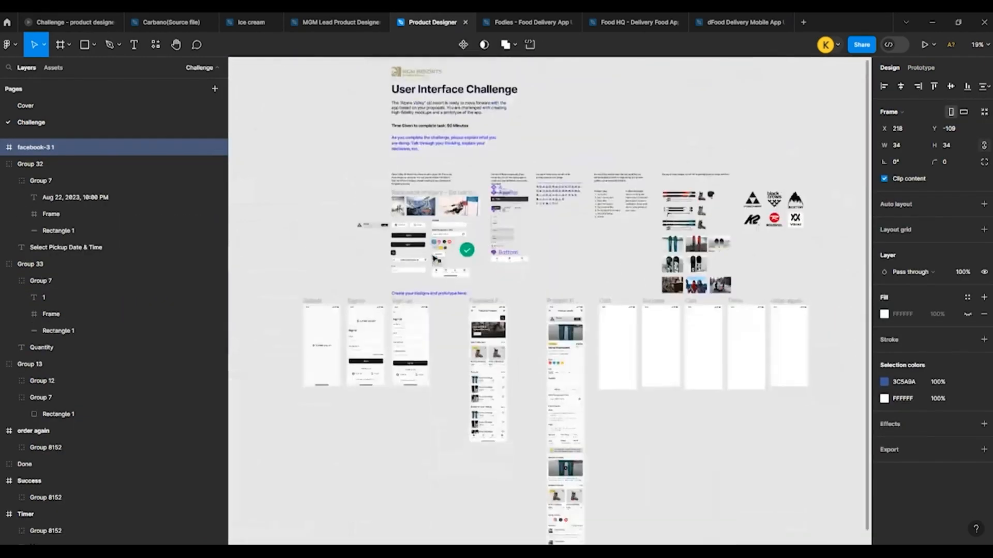
scroll(491, 311, "down", 3)
scroll(538, 407, "up", 6)
scroll(468, 416, "up", 4)
left_click(443, 412)
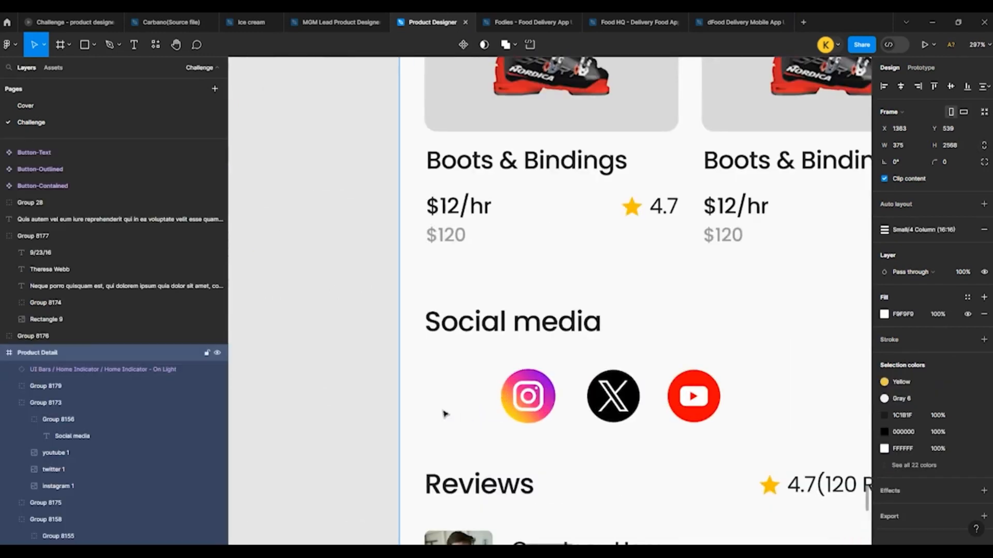
key("ctrl+v")
left_click_drag(609, 322, 424, 414)
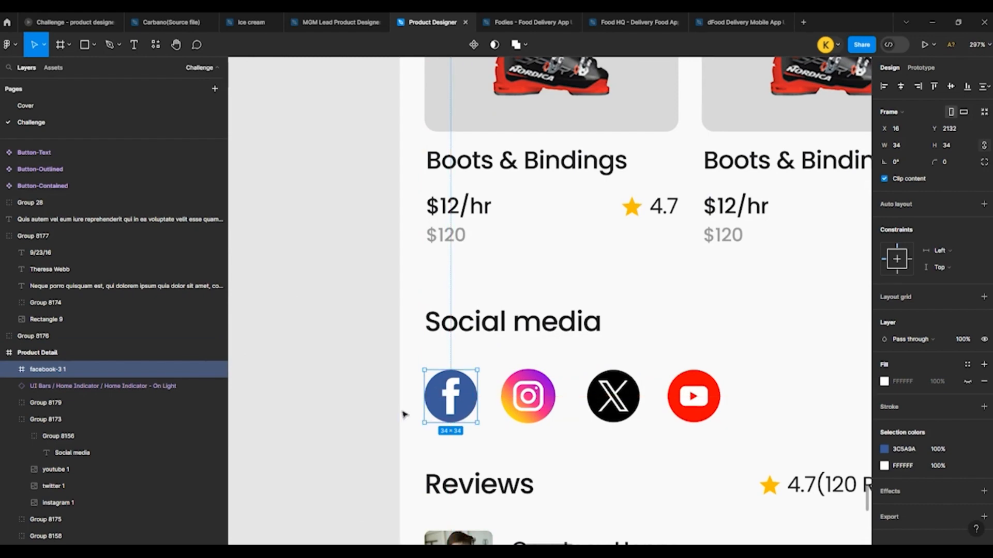
Step: Review the whole Product Detail screen and compare it with the Featured Products screen and the empty frames
left_click(332, 361)
scroll(305, 250, "down", 6)
scroll(308, 329, "down", 4)
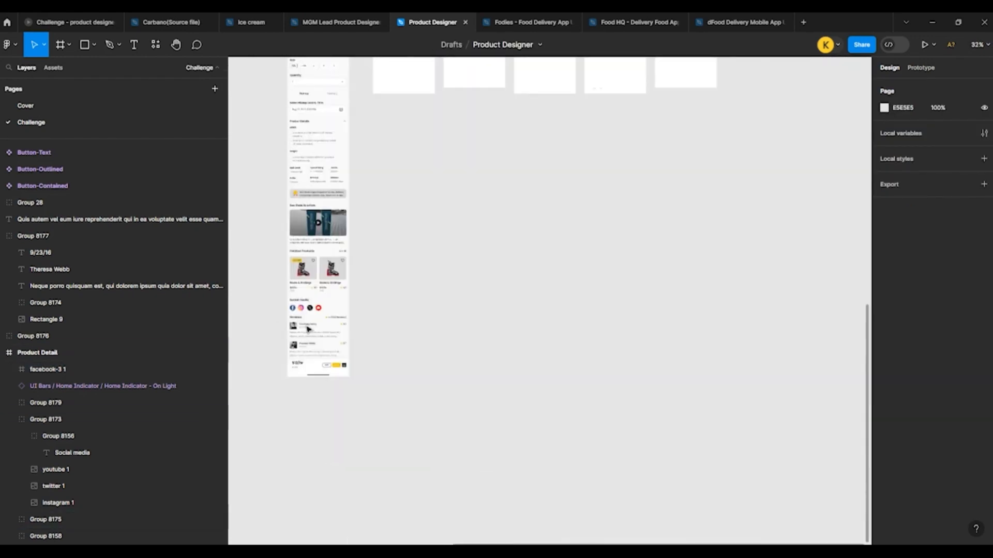
scroll(303, 321, "up", 10)
scroll(491, 352, "down", 8)
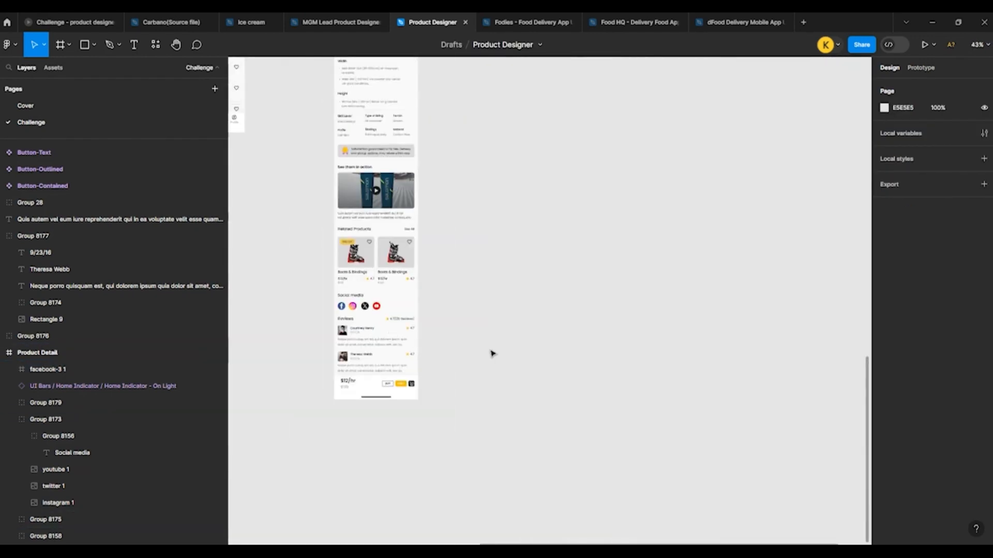
scroll(492, 353, "up", 3)
scroll(492, 352, "up", 5)
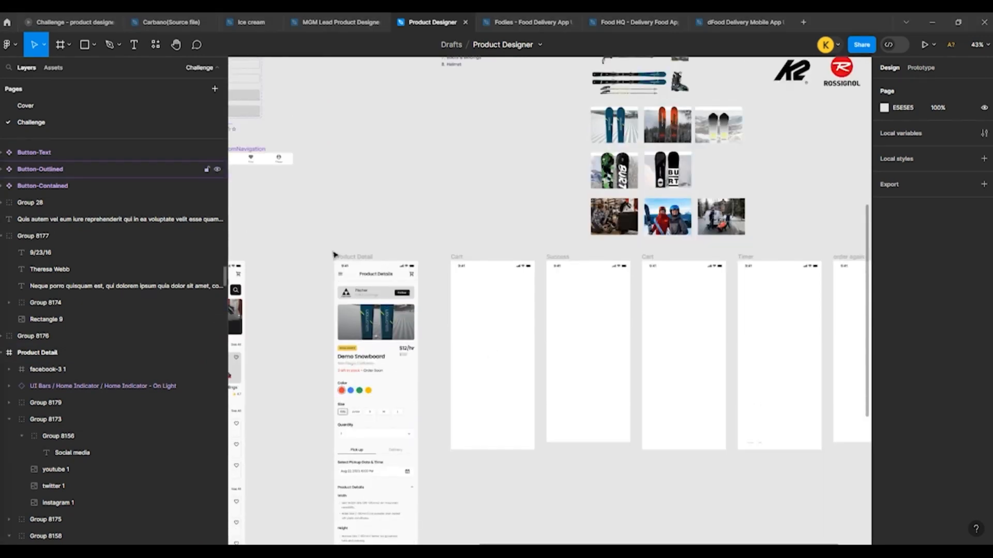
scroll(375, 261, "down", 5)
scroll(304, 215, "up", 6)
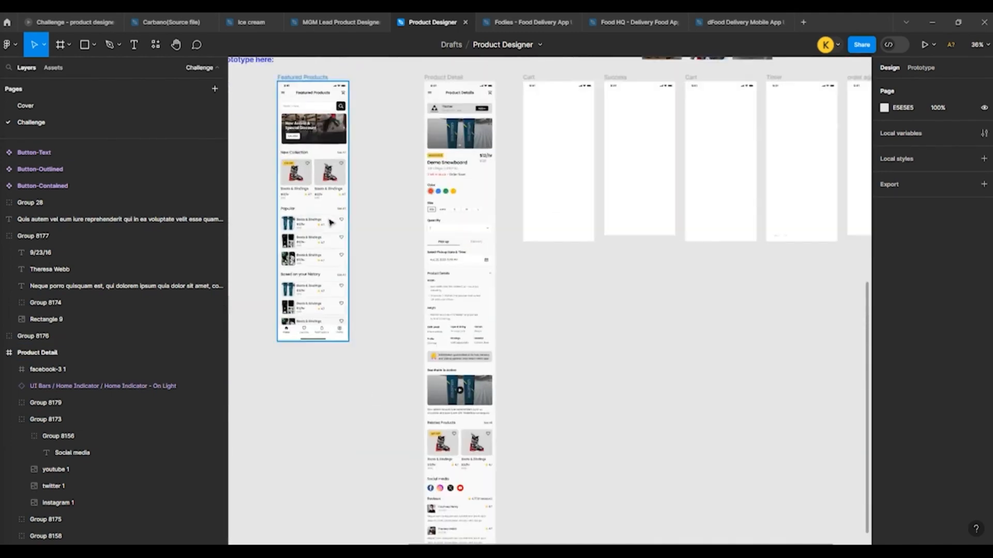
left_click(280, 234)
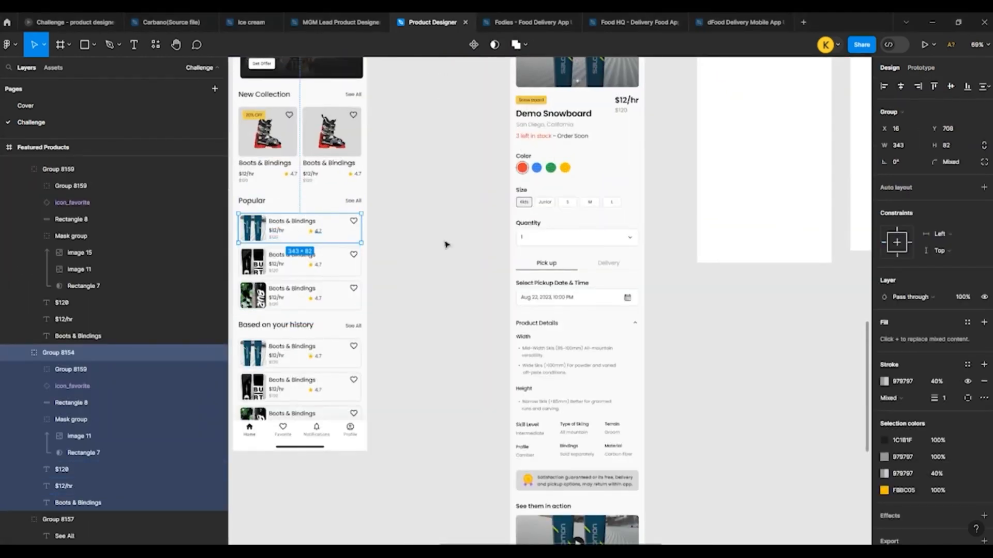
scroll(762, 195, "down", 5)
scroll(718, 217, "up", 8)
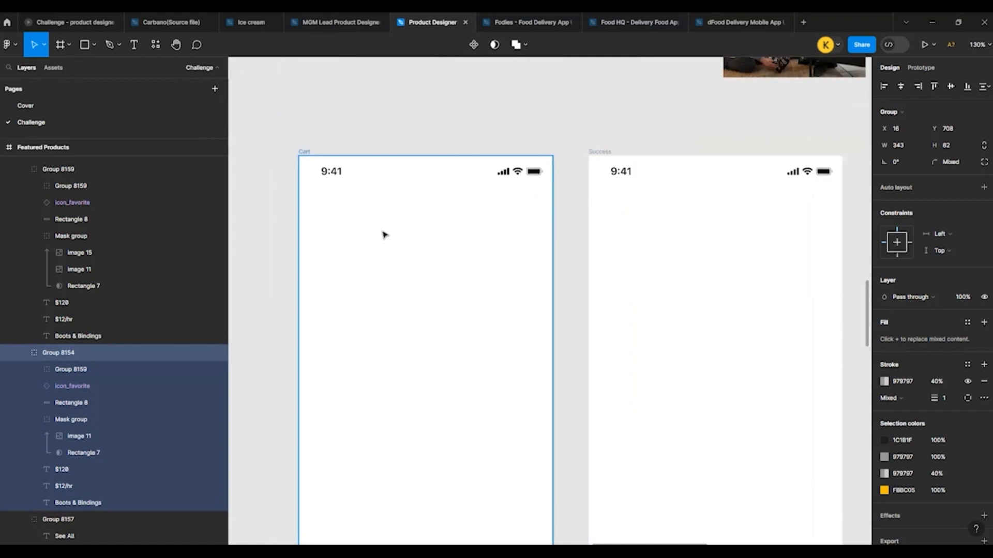
Step: Copy the Product Details header into the first Cart frame below the status bar, at X 0 and Y 44
scroll(428, 239, "down", 5)
left_click(298, 228)
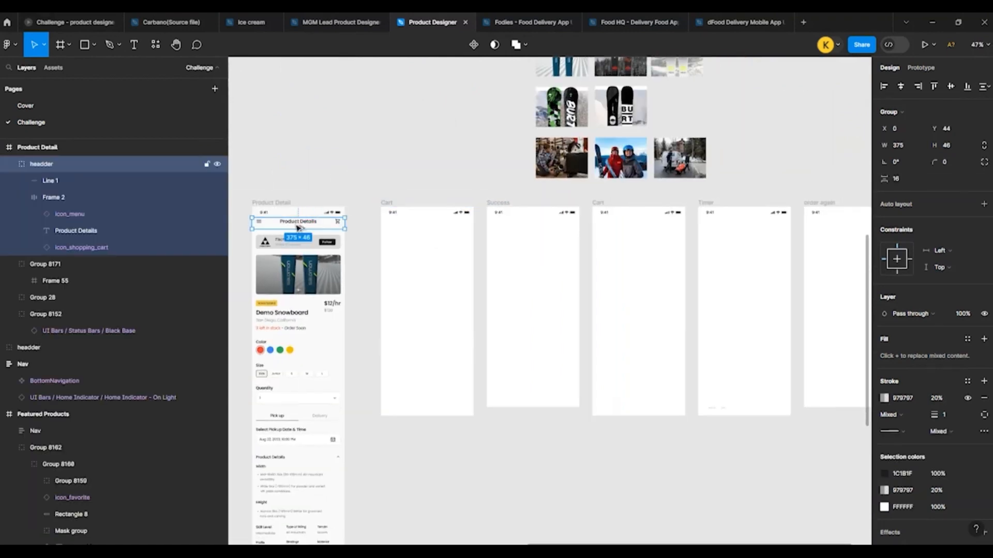
left_click_drag(385, 228, 422, 228)
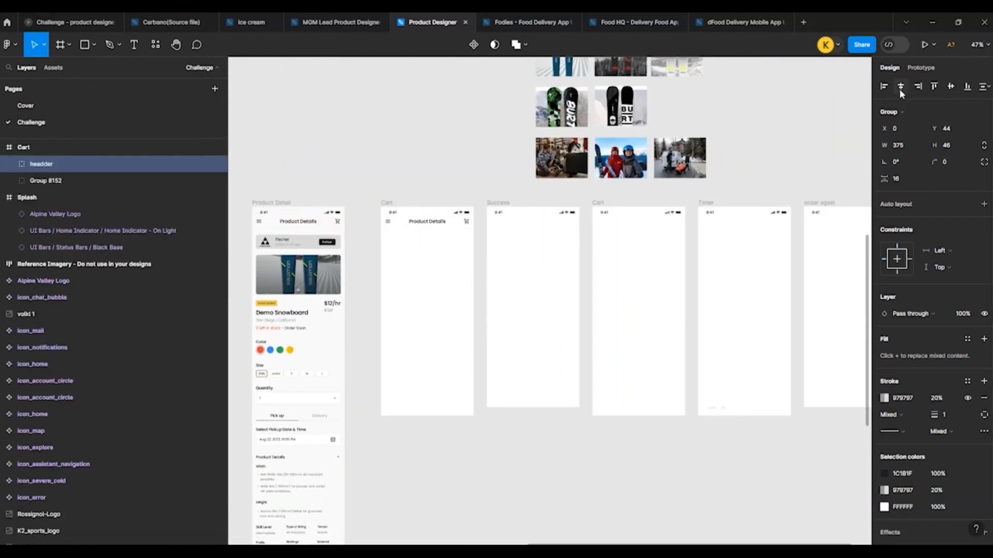
Step: Swap the menu icon in the first Cart frame's header for the icon_arrow_back component
scroll(437, 216, "up", 7)
double_click(312, 238)
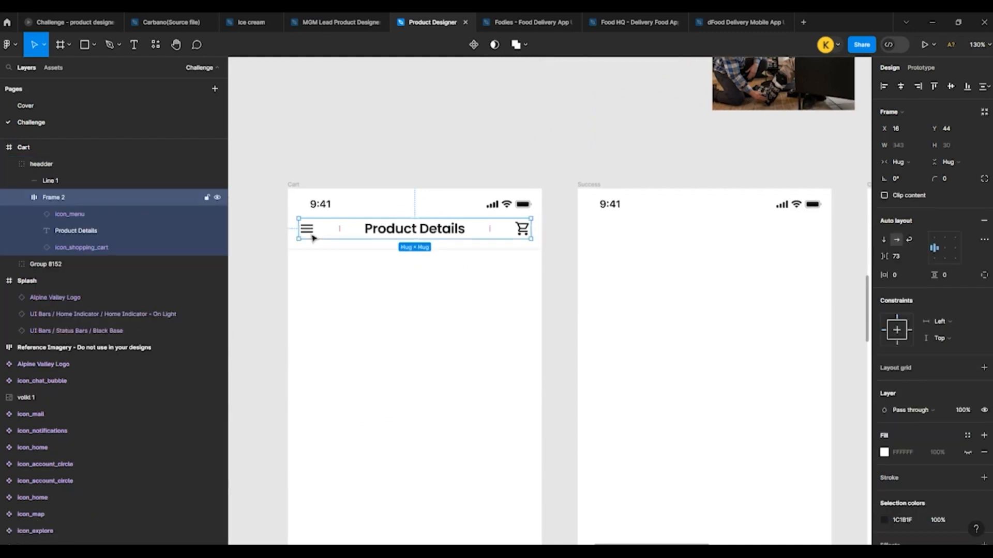
left_click(305, 228)
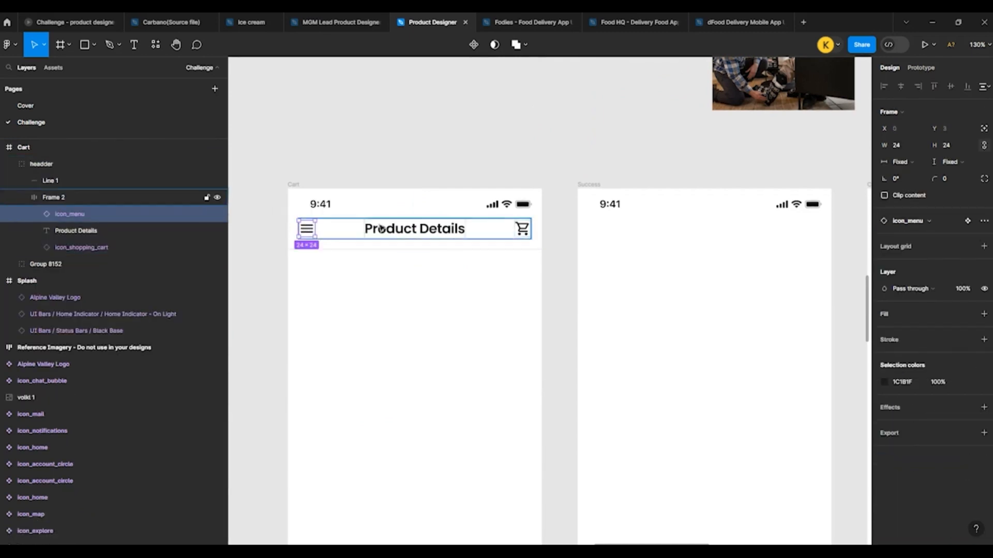
left_click(917, 221)
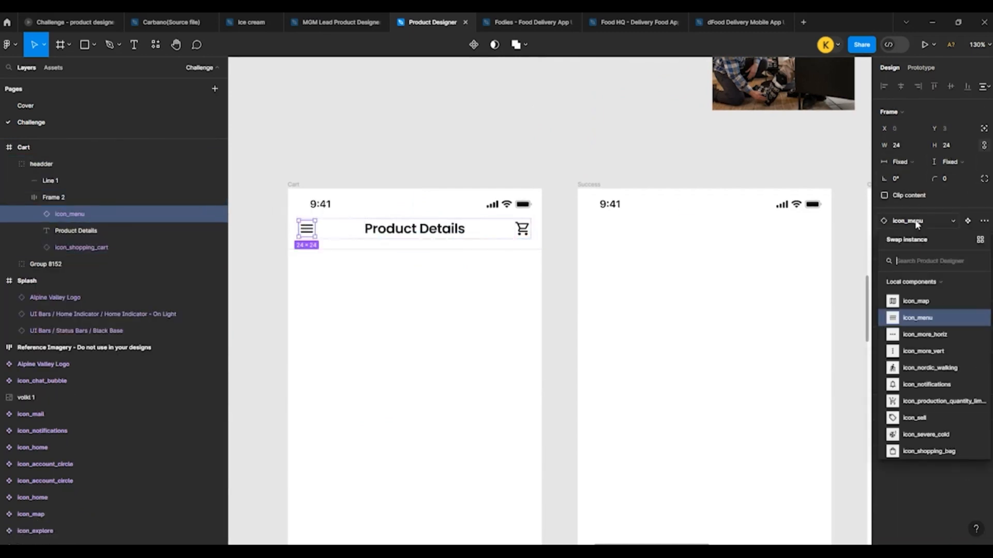
type("arr")
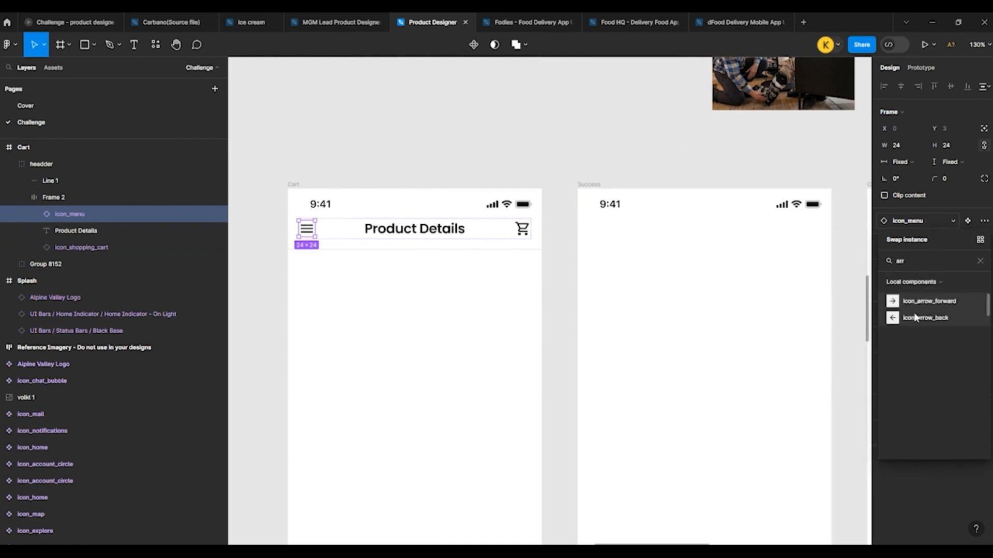
left_click(913, 318)
Step: Delete the shopping cart icon from the auto-layout Cart header and change its title to "My Cart"
left_click(523, 230)
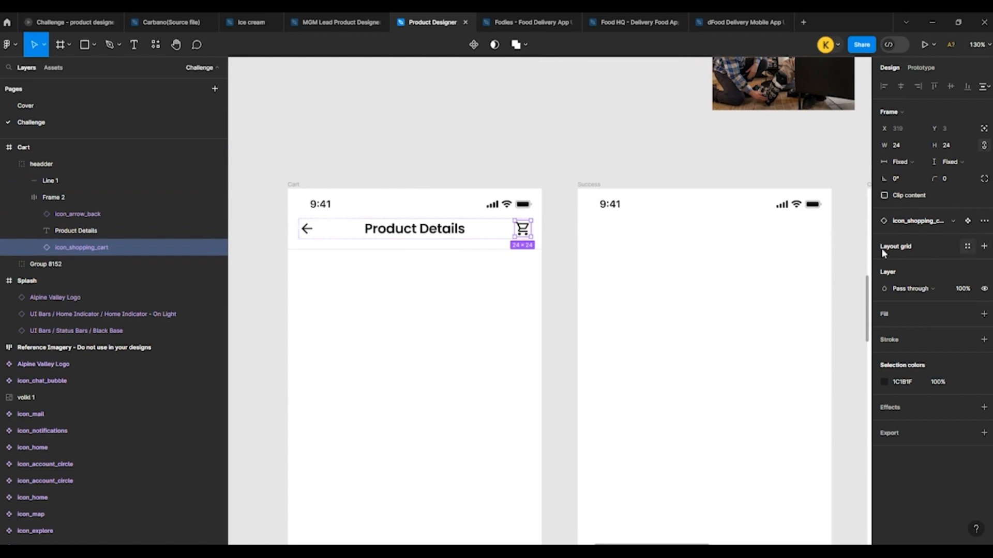
left_click(619, 249)
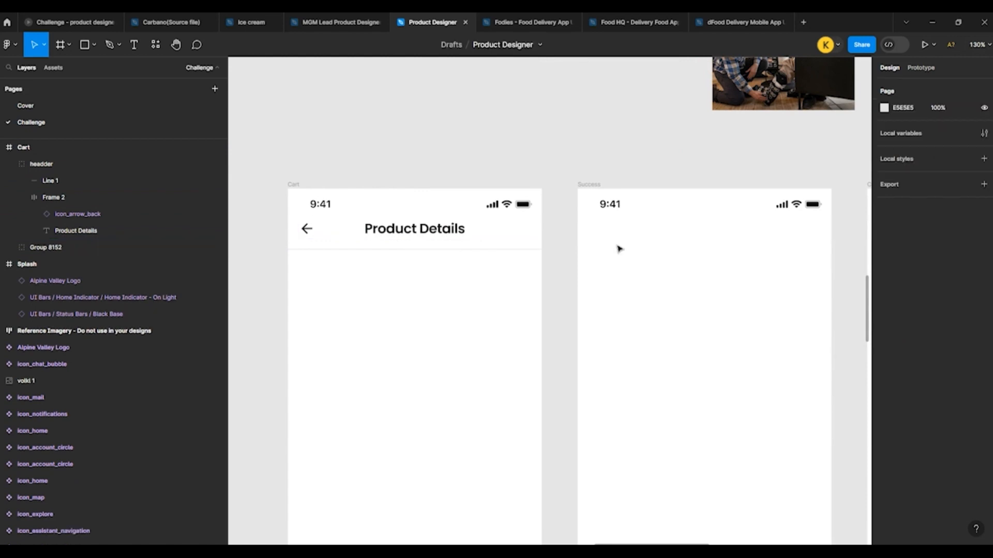
left_click(390, 230)
double_click(390, 231)
type("My Cart")
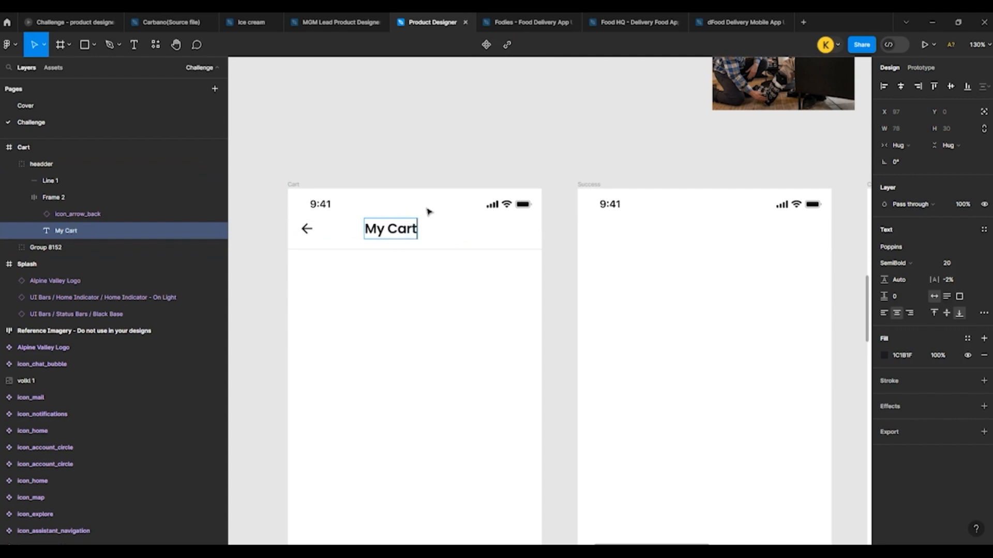
key("Escape")
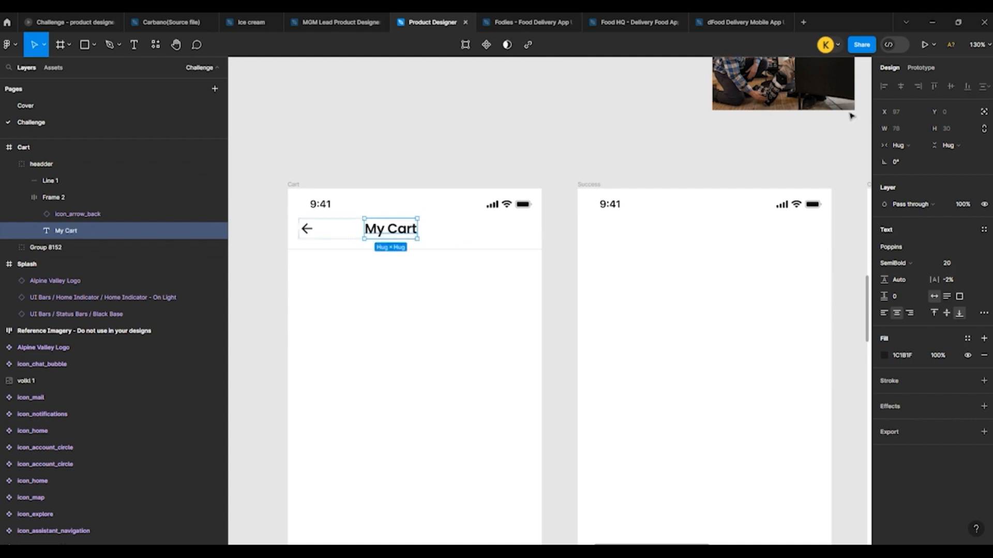
left_click(606, 144)
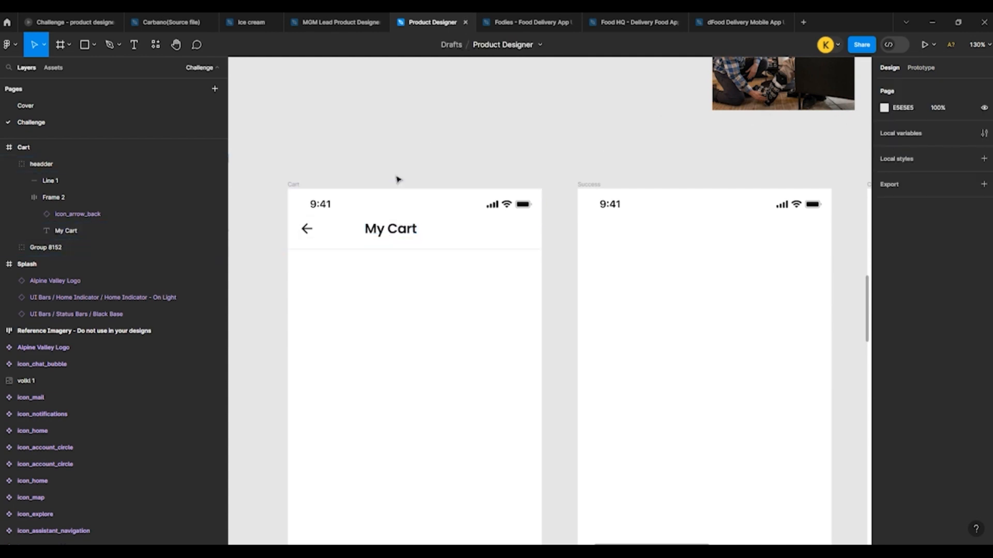
Step: Undo the Cart header's title change and the deletion of its shopping cart icon
key("ctrl+z")
key("ctrl+z")
key("ctrl+z")
key("ctrl+z")
key("ctrl+z")
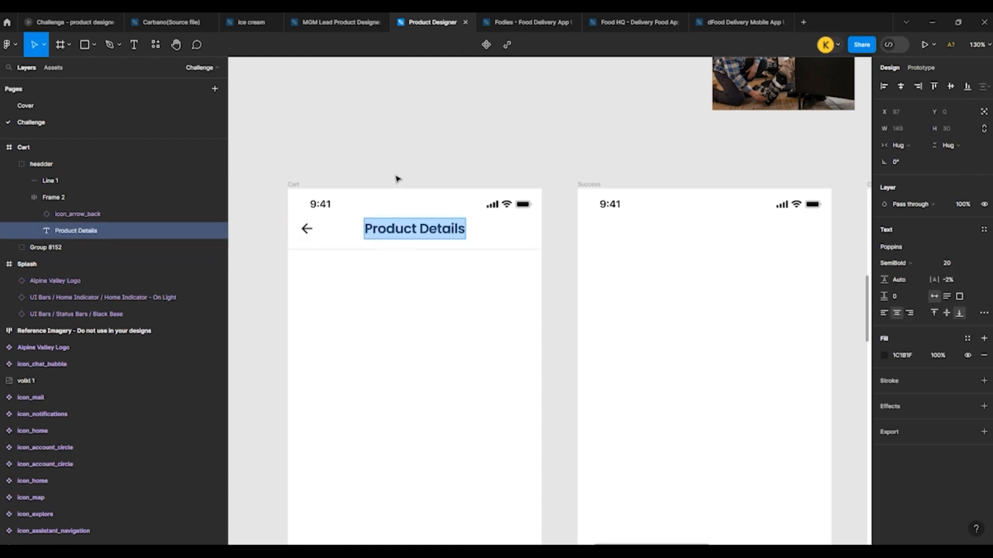
key("ctrl+z")
key("ctrl+z")
key("ctrl+z")
key("ctrl+z")
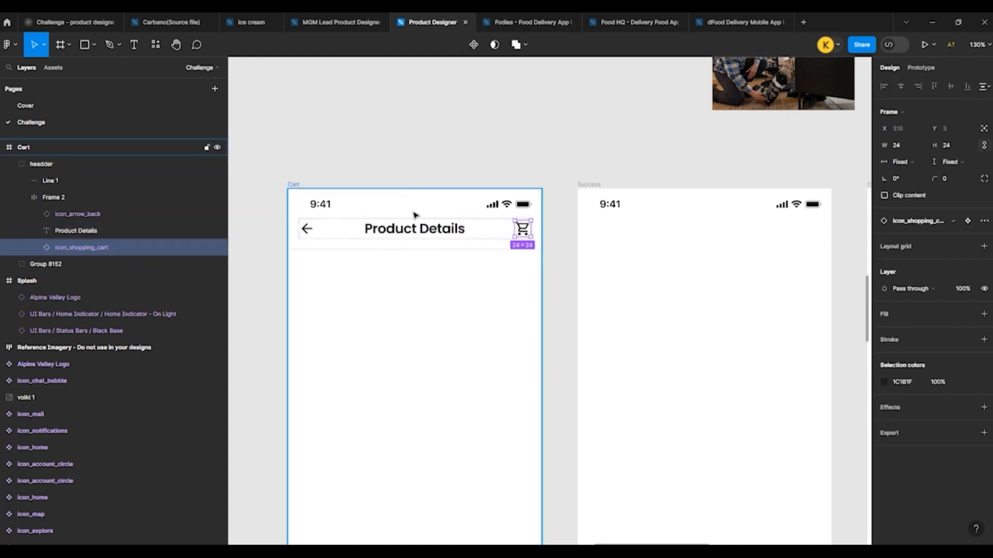
Step: Remove auto layout from the frame that holds the Cart header's title and icons
left_click(417, 147)
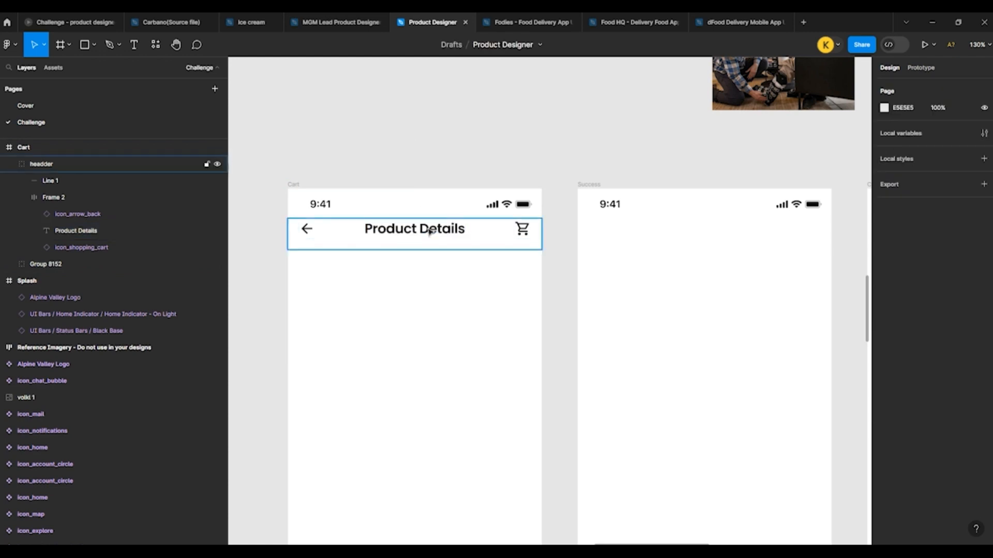
double_click(430, 231)
left_click(983, 226)
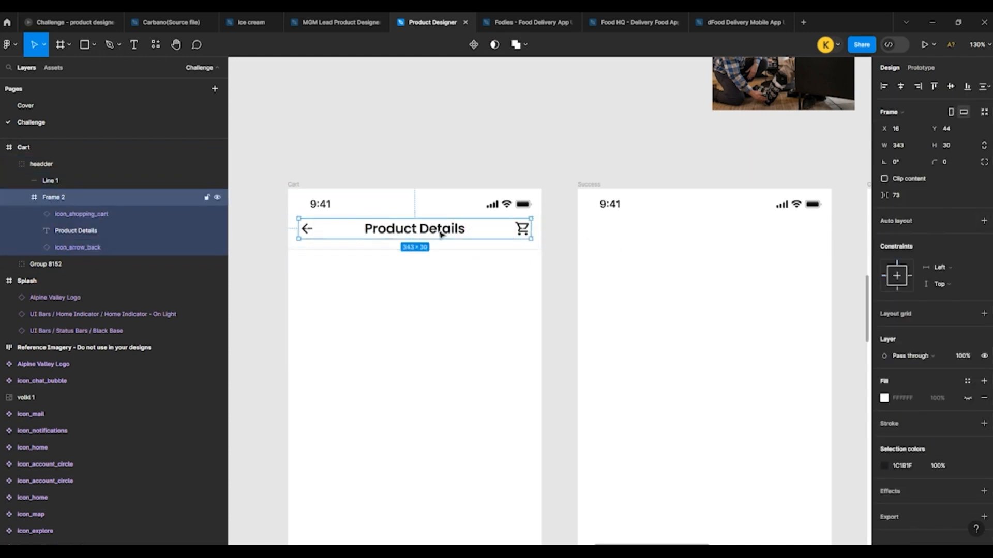
Step: Change the Cart header's title to "My Cart" and delete the shopping cart icon beside it
left_click(422, 228)
double_click(422, 229)
type("M")
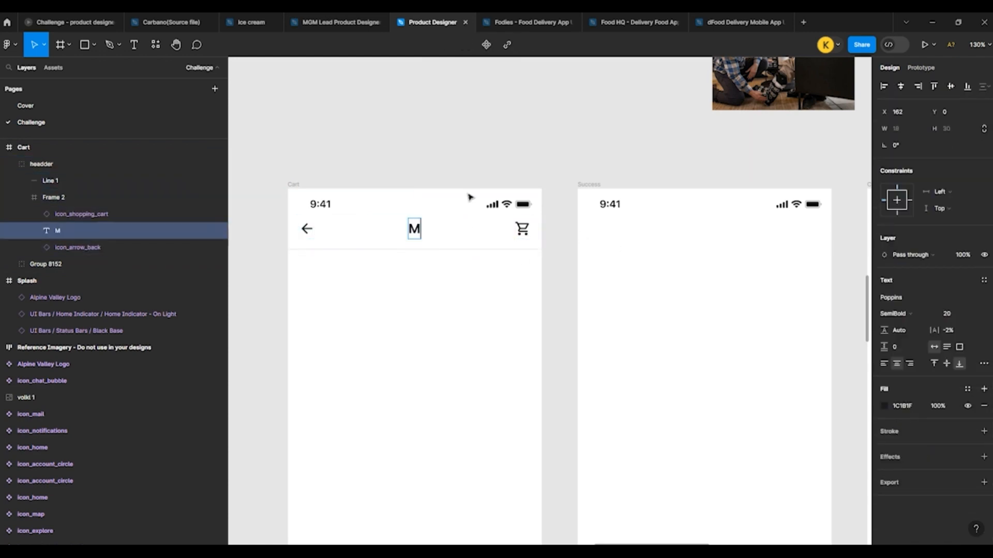
type("y Cart")
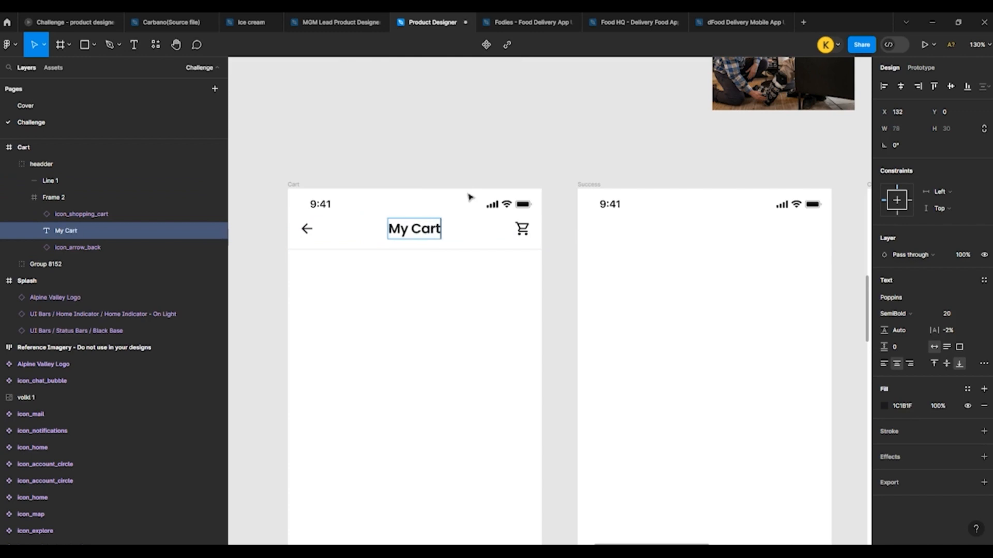
key("Escape")
left_click(521, 233)
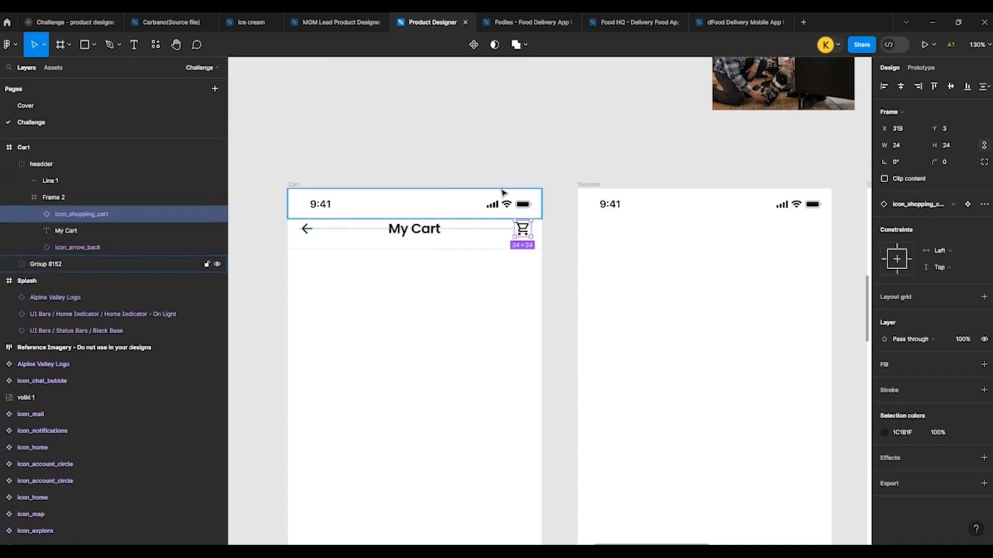
key("Delete")
scroll(439, 155, "down", 3)
scroll(503, 170, "down", 3)
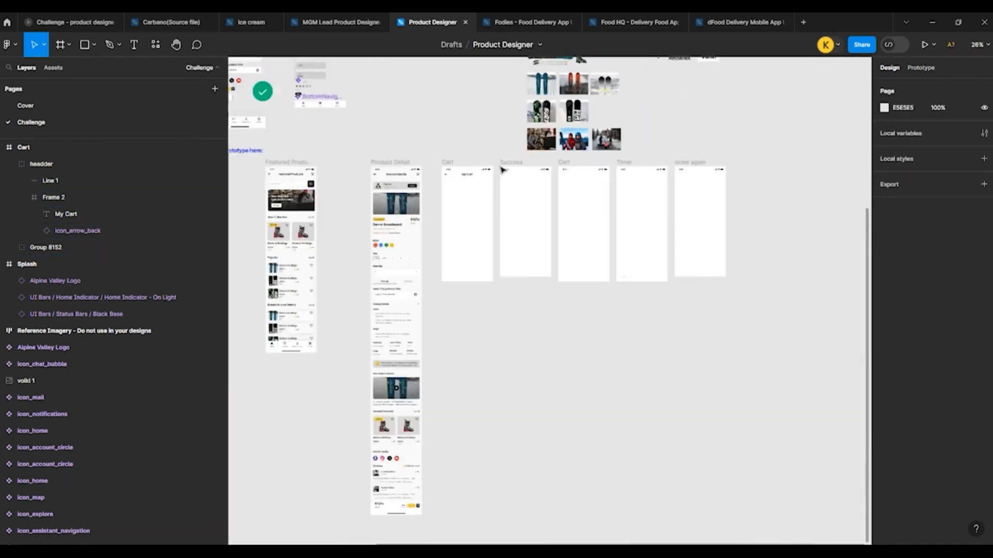
scroll(393, 305, "up", 3)
scroll(452, 278, "up", 2)
scroll(453, 278, "down", 2)
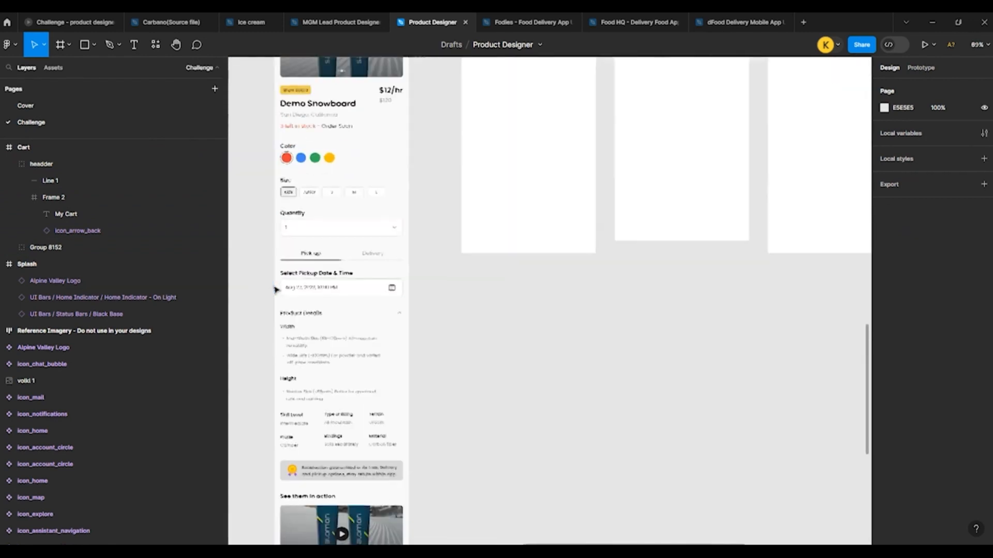
left_click(305, 312)
left_click_drag(507, 88, 505, 213)
key("ctrl+z")
Step: Copy the Product Details section heading with its arrow from the Product Detail frame into the Cart frame, horizontally centered below the header
scroll(488, 230, "down", 5)
scroll(343, 235, "up", 3)
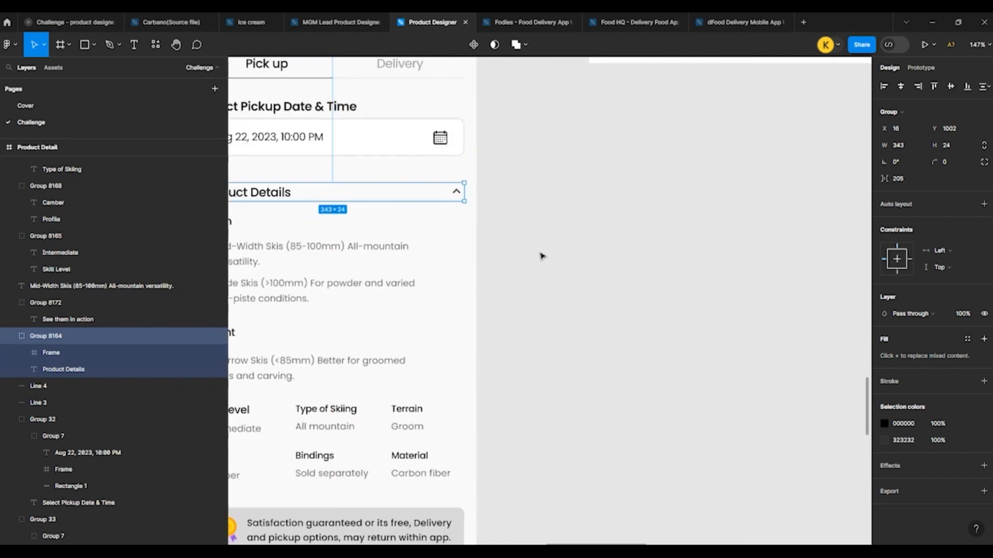
left_click(541, 255)
left_click(457, 193)
scroll(408, 316, "down", 3)
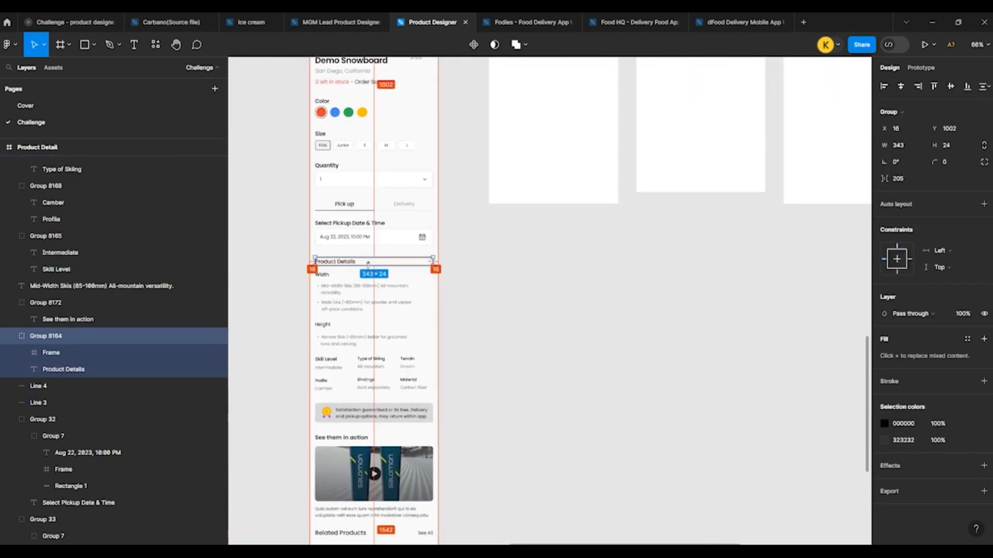
left_click_drag(375, 263, 553, 202)
left_click(900, 87)
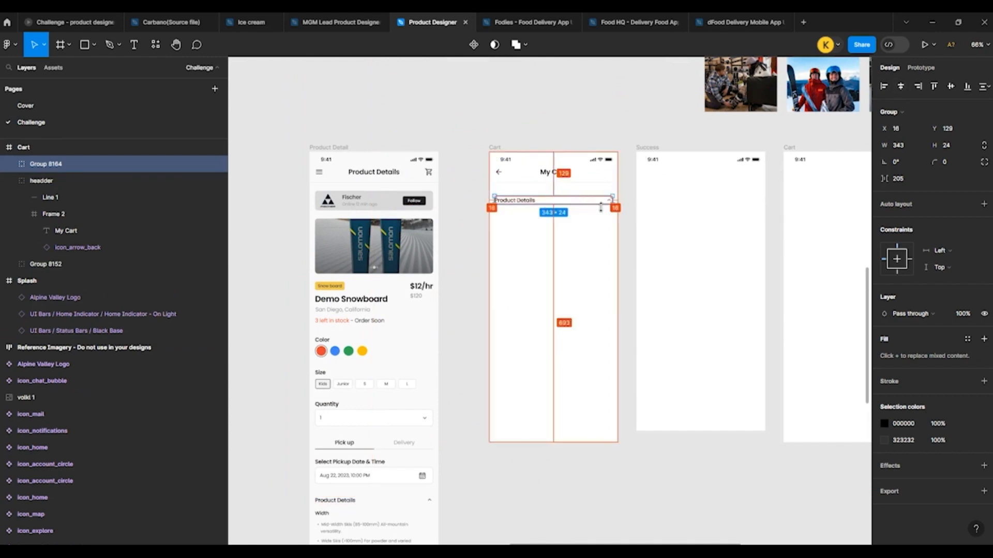
Step: Move the copied Product Details heading up to Y 114, just below the My Cart header
scroll(601, 207, "up", 5)
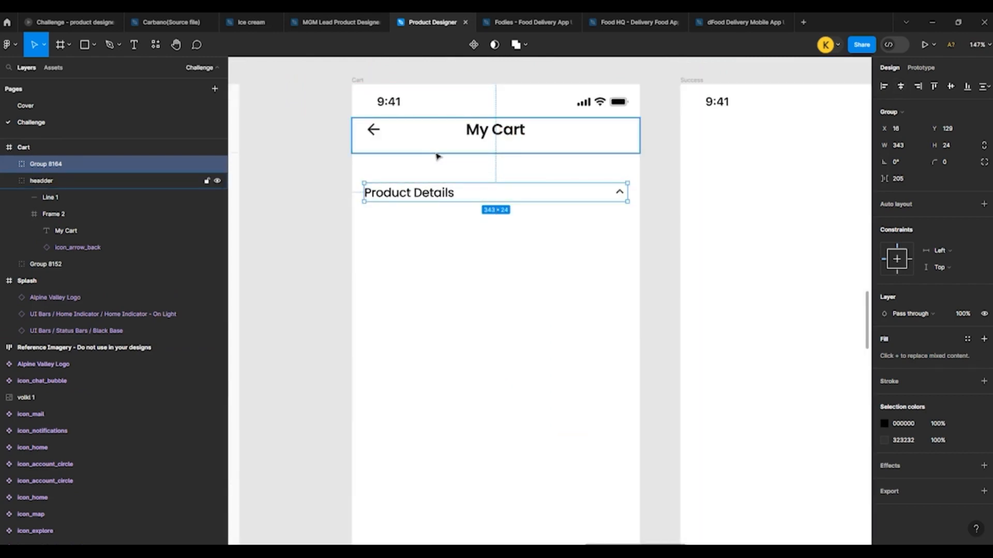
key("shift+Up")
key("shift+Up")
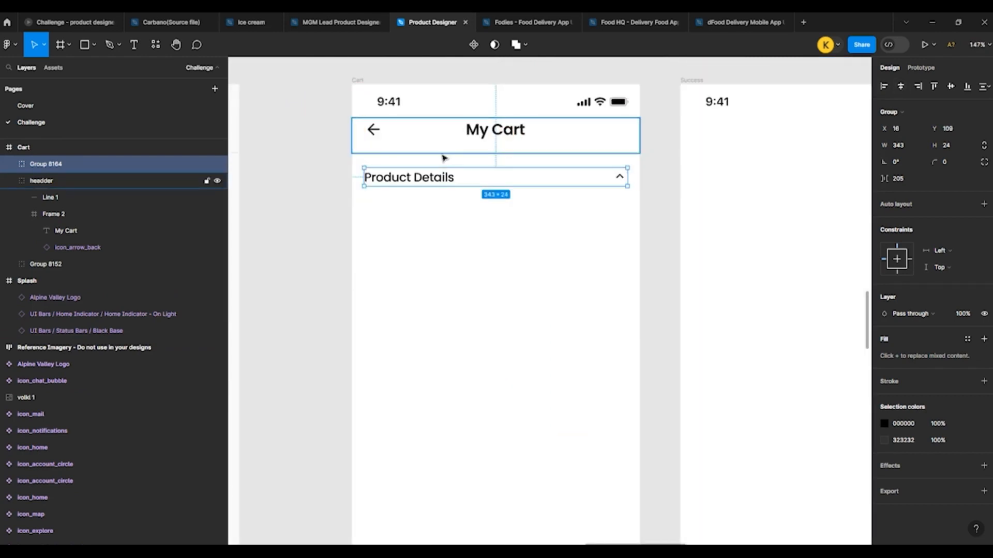
key("Down")
key("Down")
key("Down")
key("Down")
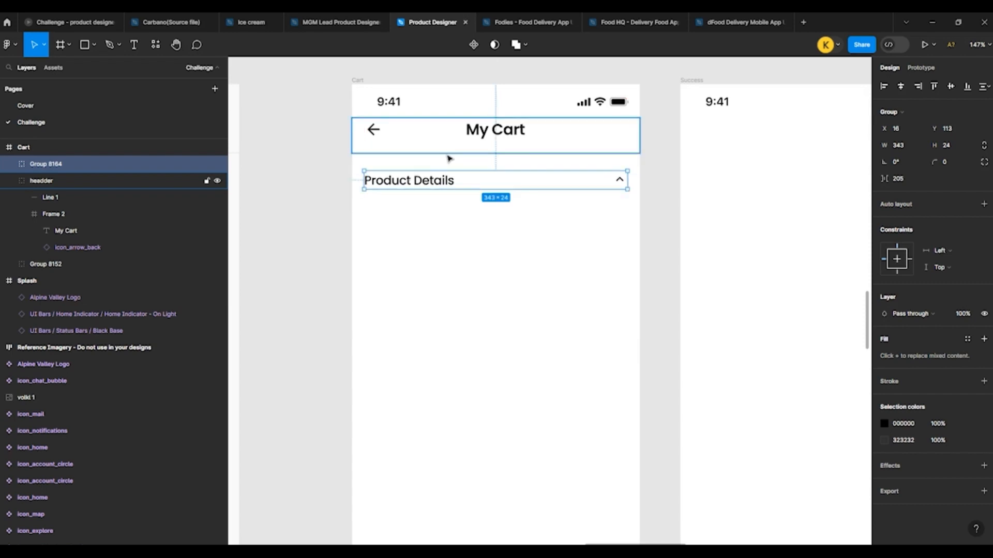
left_click(478, 250)
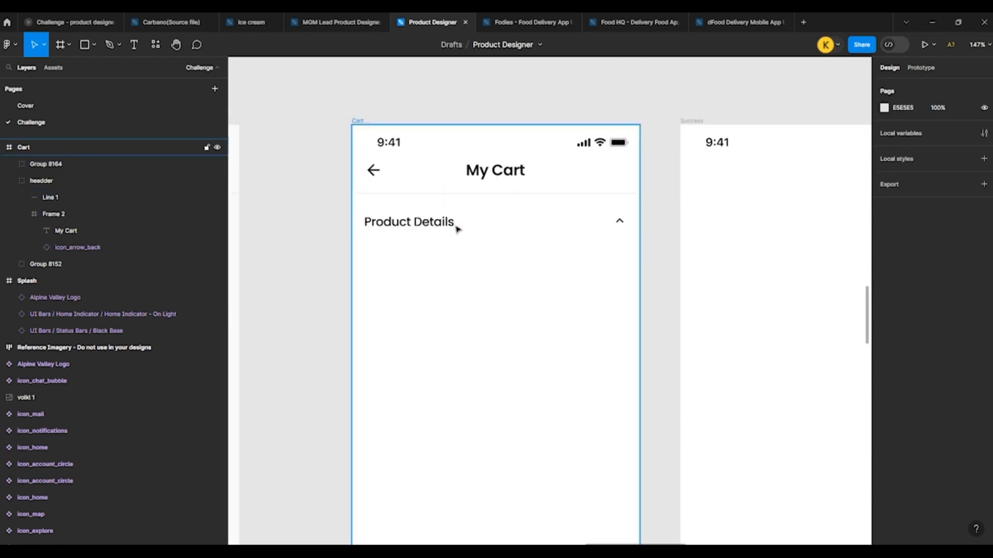
Step: Flip the Cart section heading's arrow to point down and change its text to "Products"
scroll(452, 232, "up", 3)
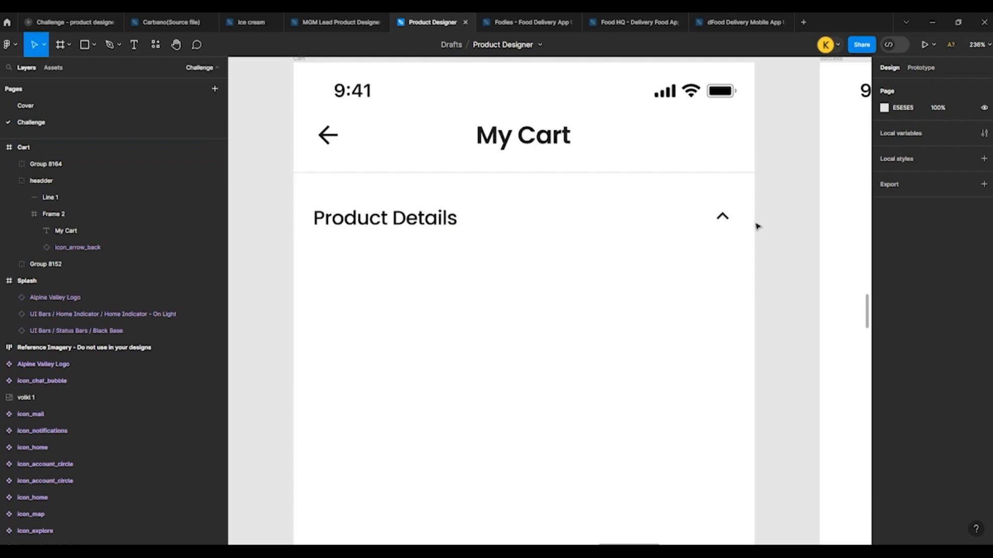
double_click(721, 221)
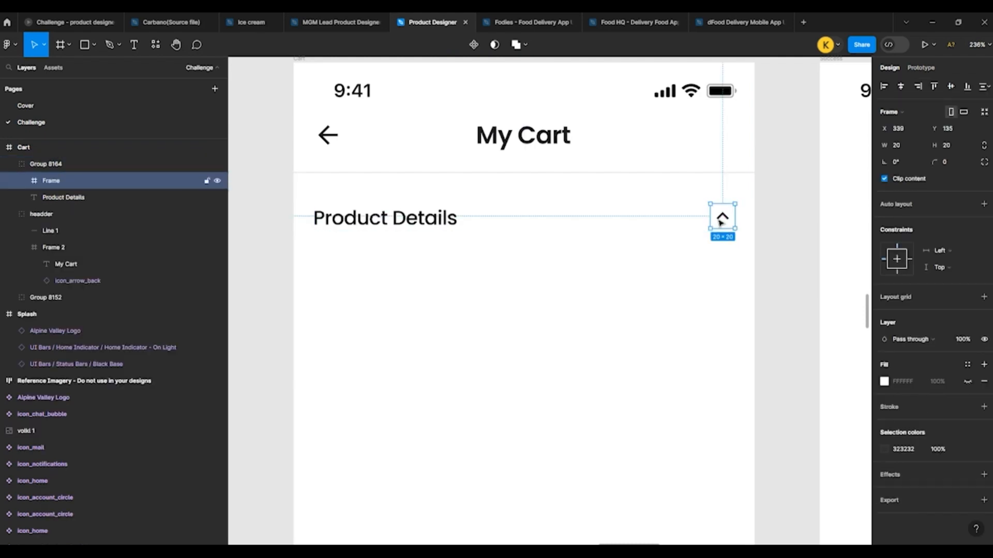
left_click(412, 224)
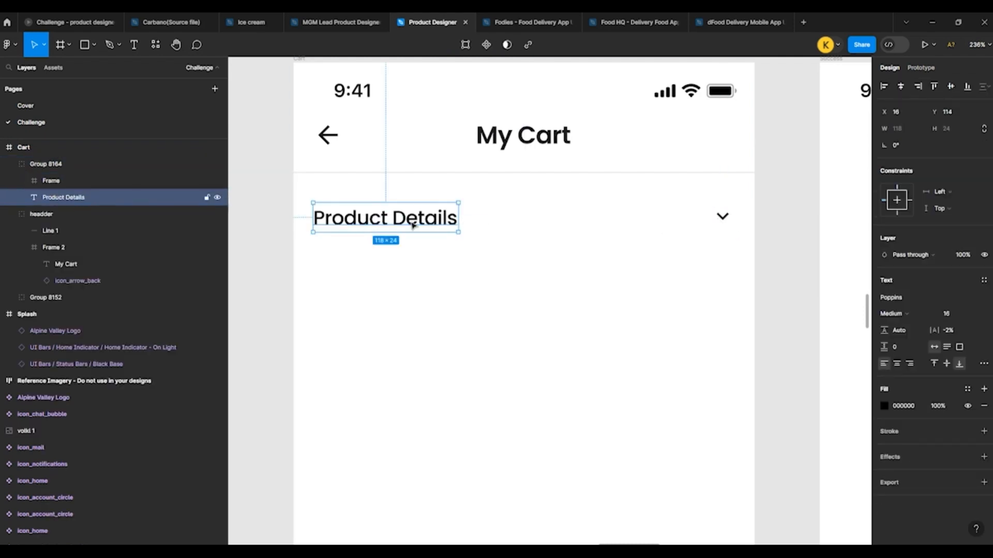
double_click(370, 226)
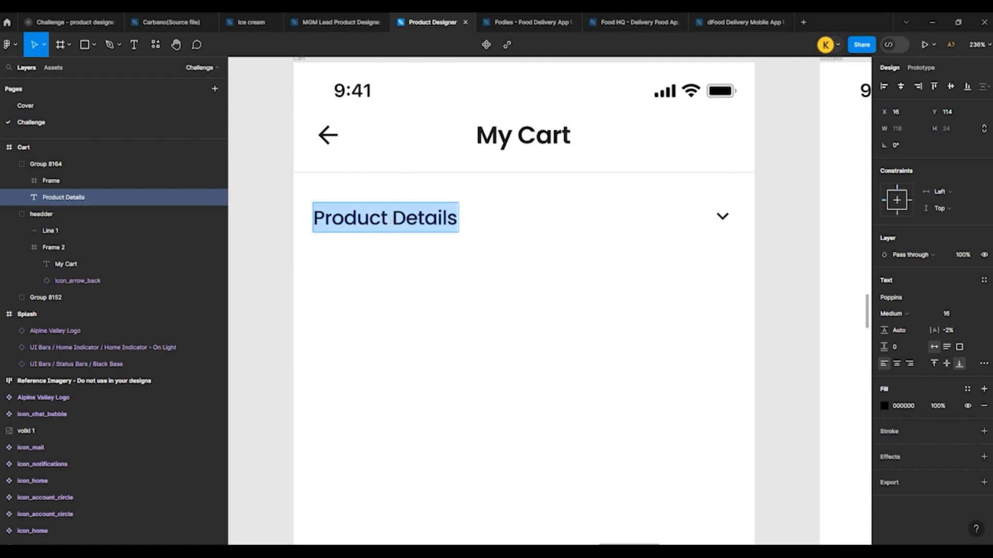
left_click(393, 218)
type("s")
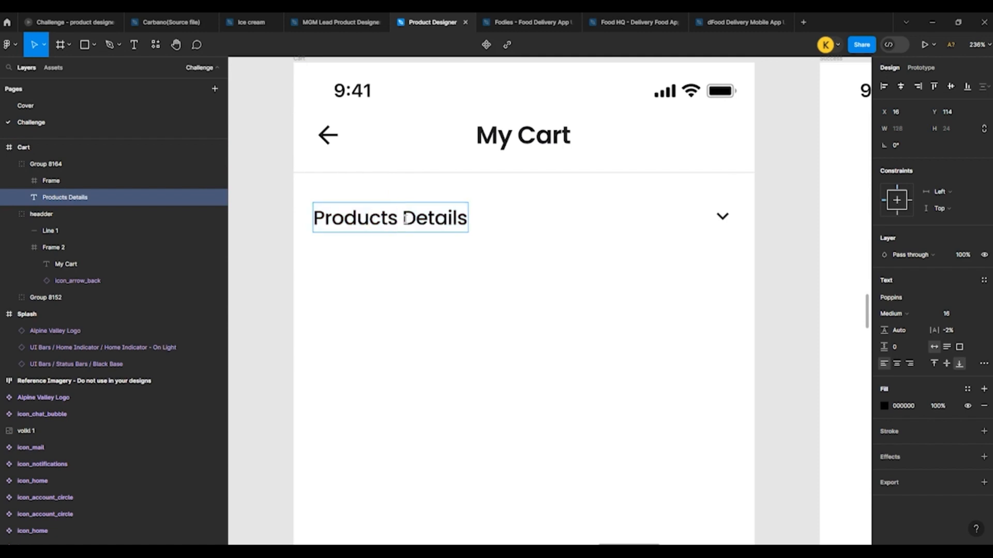
left_click_drag(403, 217, 536, 226)
key("BackSpace")
key("Escape")
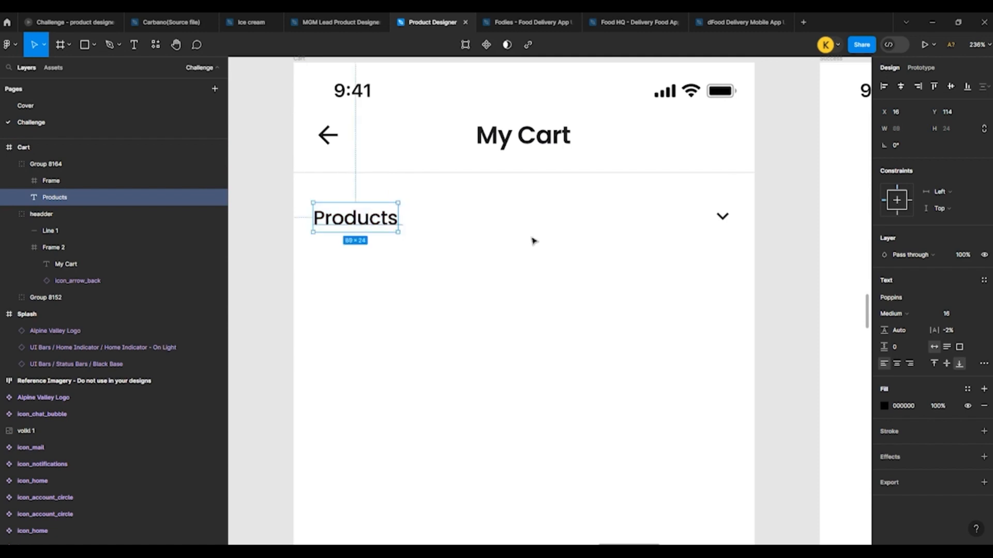
key("Escape")
Step: Duplicate the Products text beside the arrow at X 259, change it to a Visa label with four card digits, and right-align it
left_click(356, 222)
left_click_drag(356, 222, 656, 223)
double_click(675, 221)
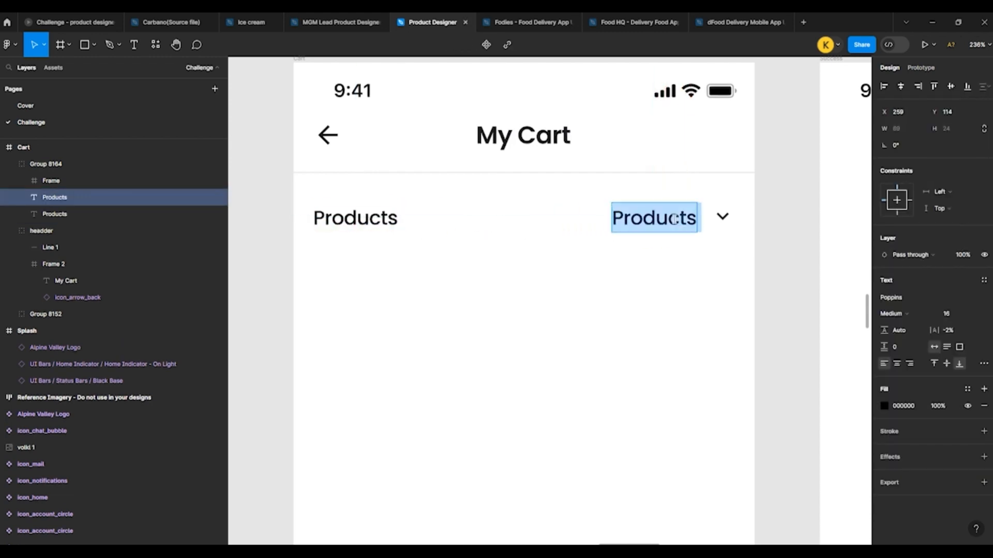
type("Visa 8224")
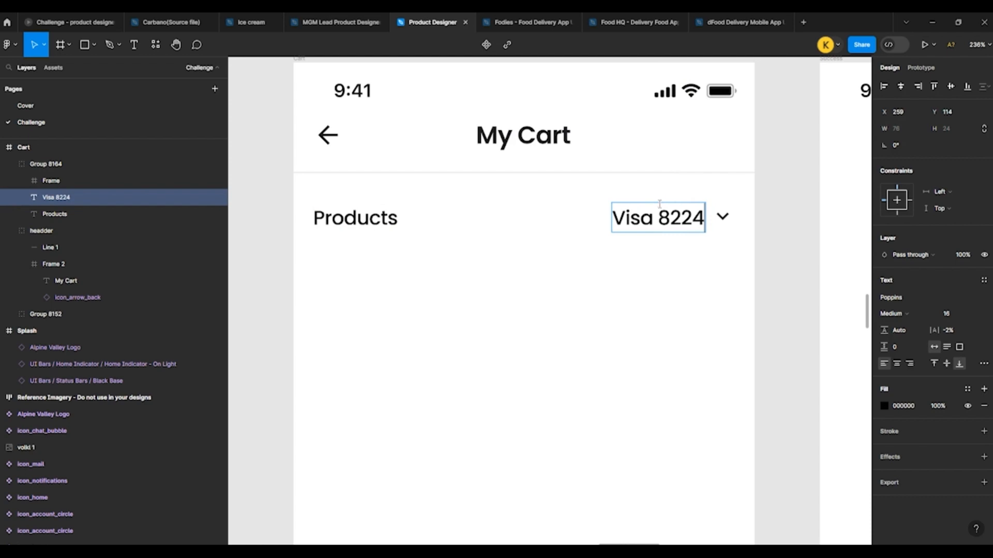
key("Escape")
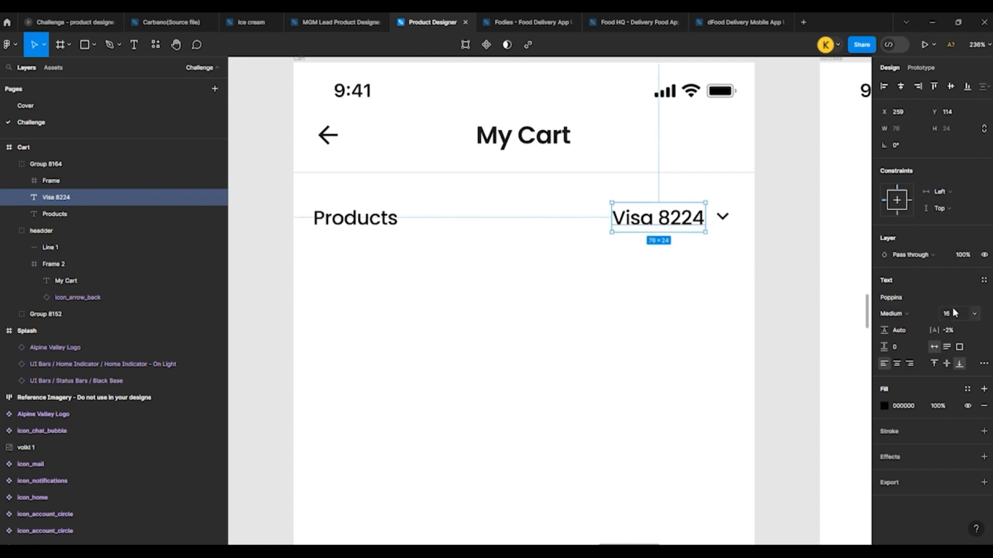
left_click(908, 364)
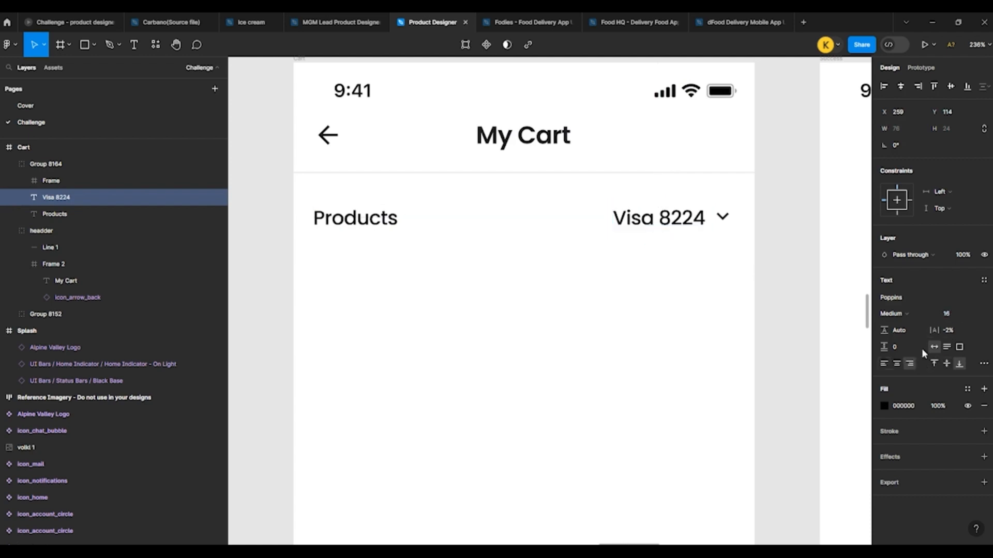
Step: Set the Visa label to 12 pt Regular and align it beside the down arrow at X 274, Y 116
type("12")
key("Return")
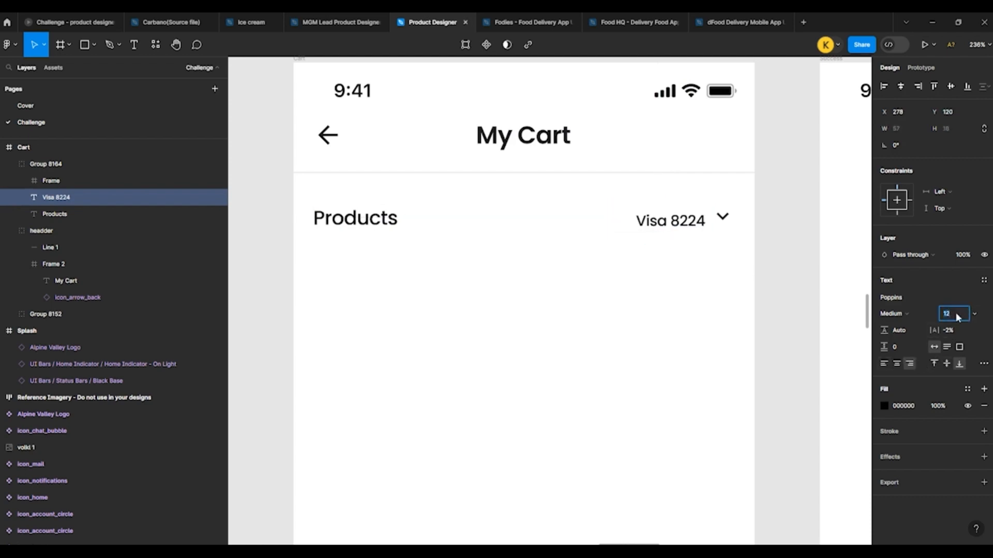
left_click_drag(697, 226, 688, 221)
left_click(891, 313)
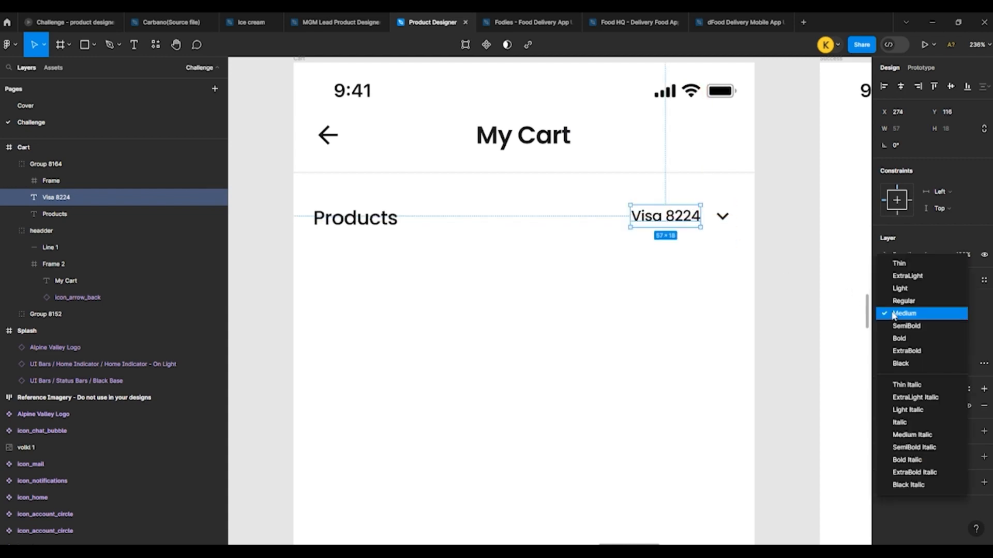
left_click(893, 301)
left_click(789, 249)
Step: Copy the first Popular Boots & Bindings card from the Featured Products frame into the Cart frame below the Products row
scroll(546, 196, "down", 5)
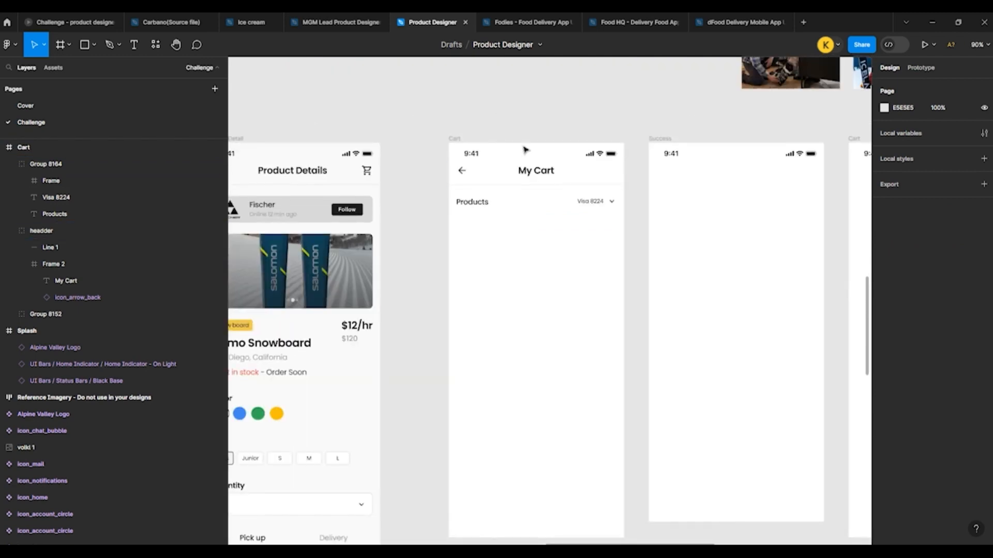
left_click(491, 202)
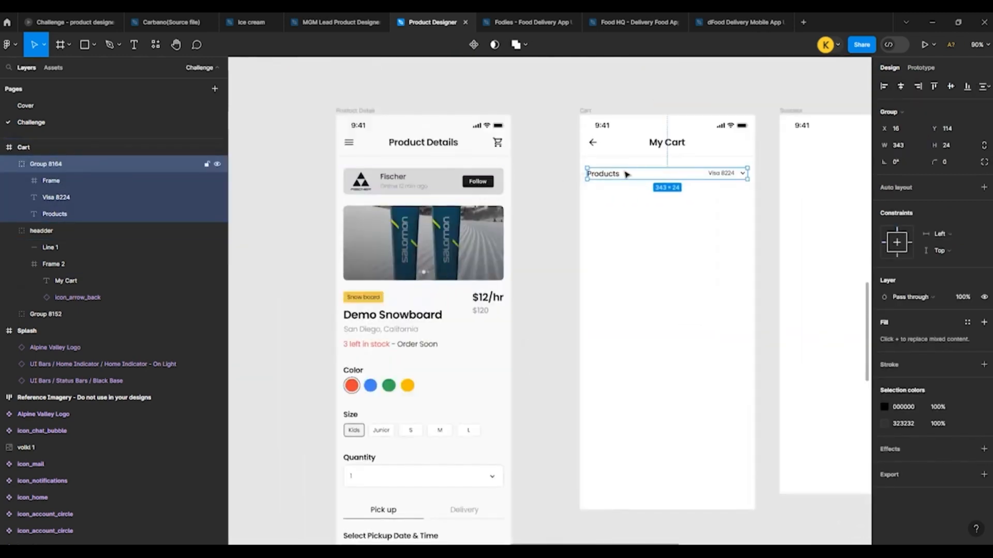
left_click(535, 63)
scroll(549, 113, "down", 4)
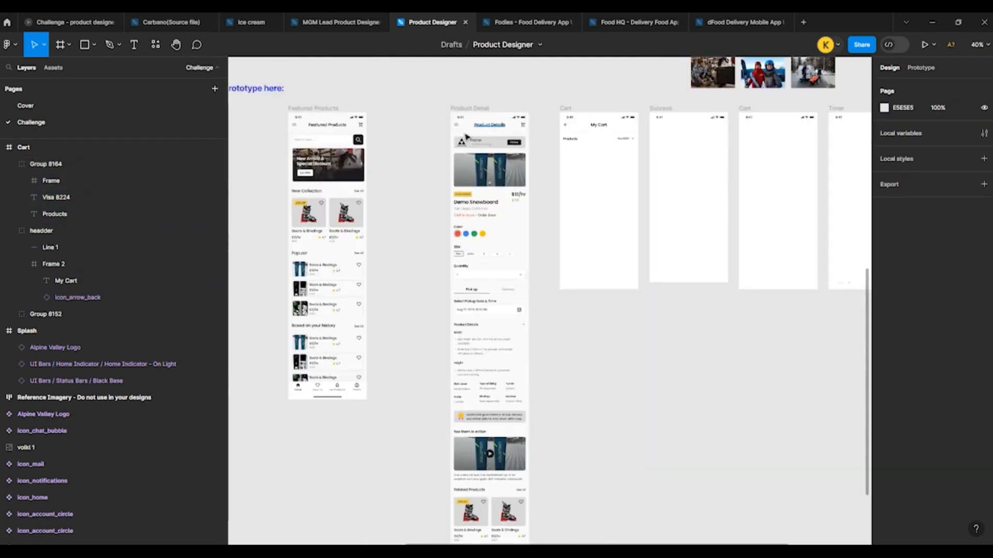
scroll(391, 147, "up", 4)
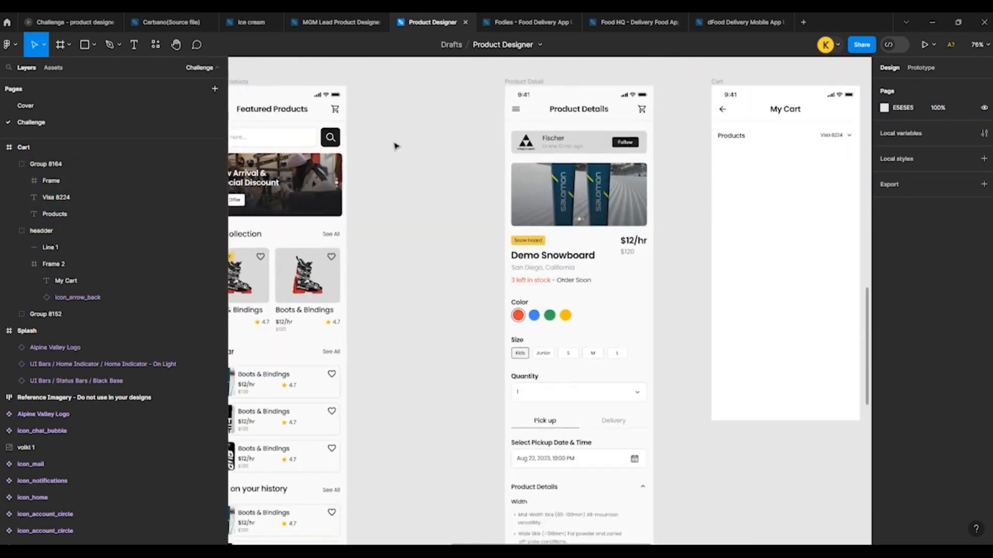
scroll(393, 144, "down", 5)
double_click(334, 243)
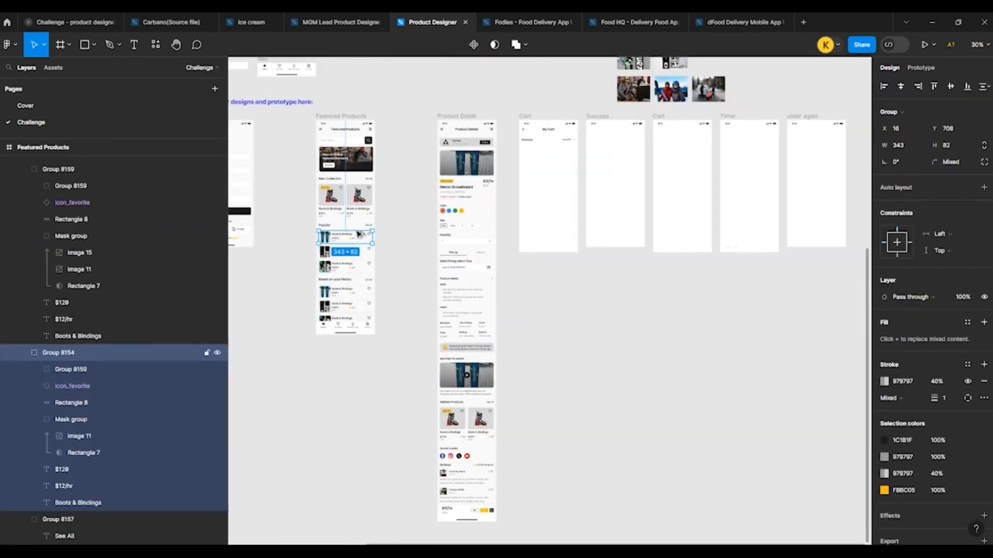
left_click_drag(358, 234, 535, 155)
scroll(534, 155, "up", 10)
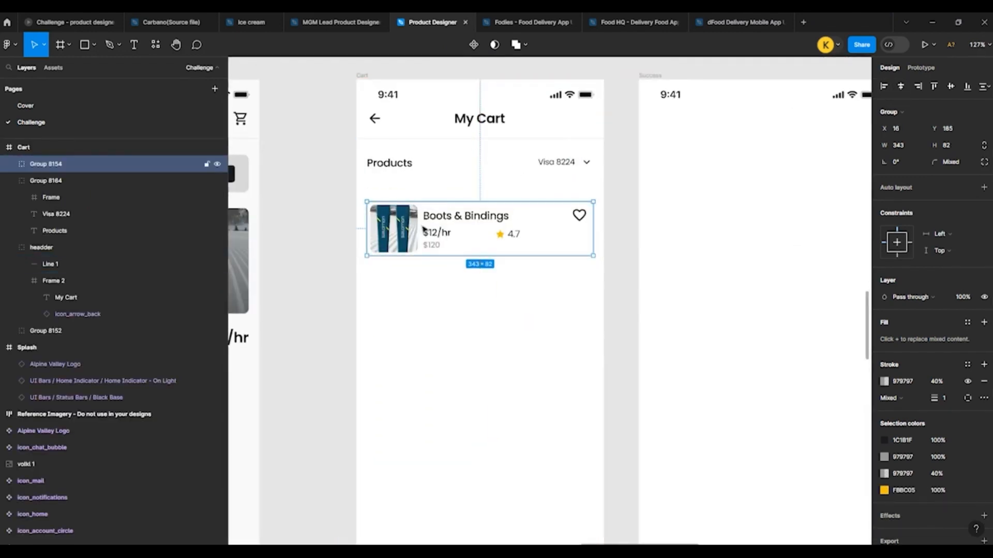
Step: Move the copied Boots & Bindings card up to Y 165, just below the Products row
key("shift+Up")
key("shift+Up")
key("shift+Up")
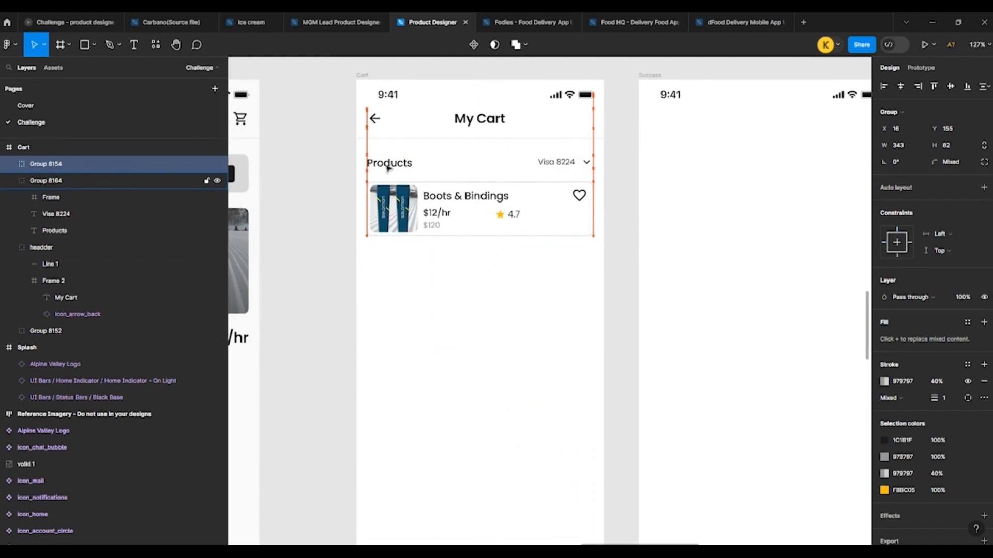
key("shift+Down")
scroll(388, 167, "down", 1)
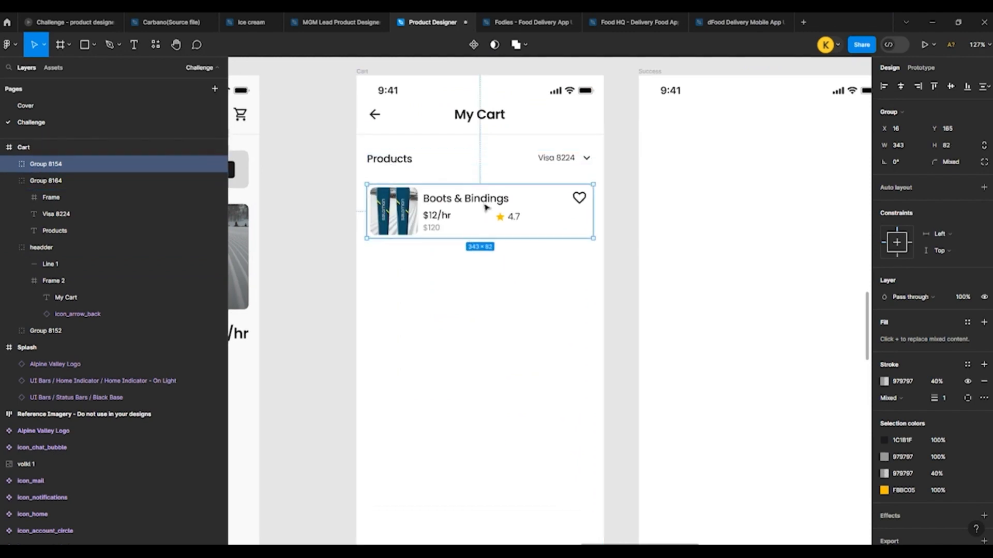
Step: Stretch the Cart card's border rectangle to a height of 373 and delete the heart icon
double_click(532, 194)
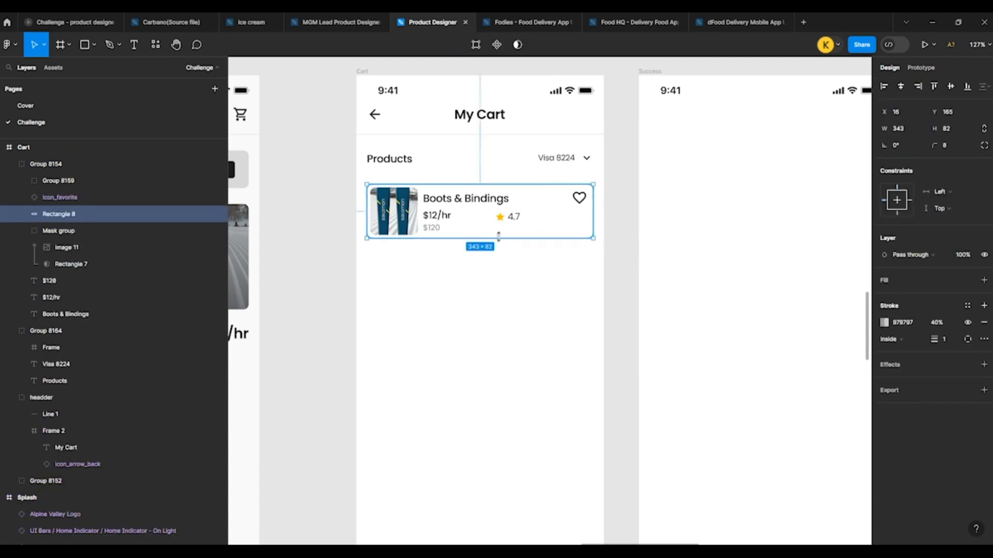
left_click_drag(499, 237, 507, 431)
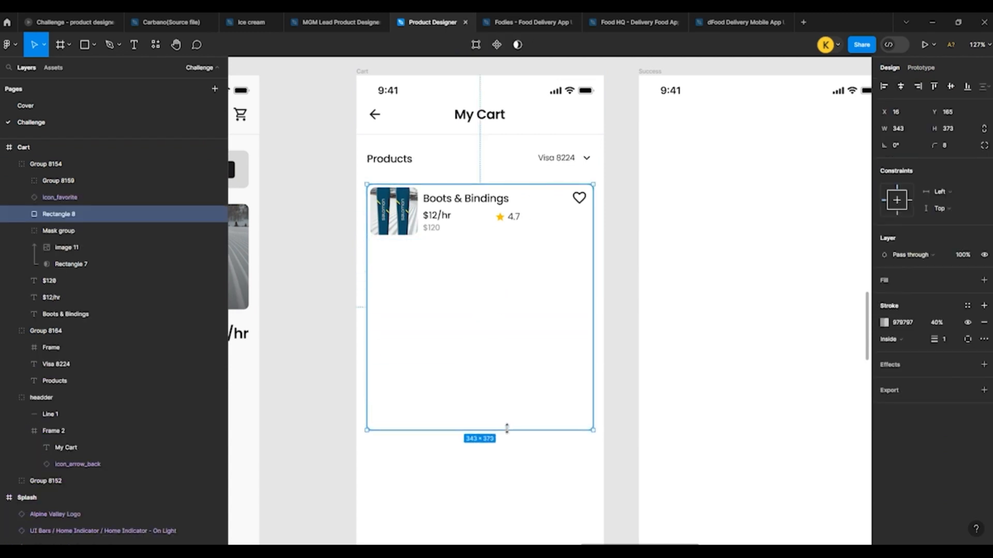
left_click(578, 198)
key("Delete")
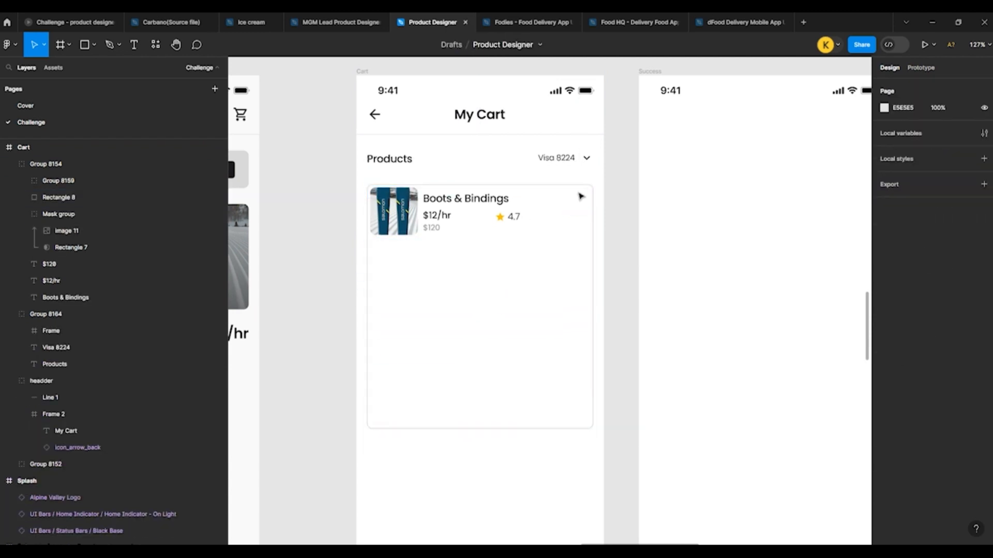
Step: Find the minus/plus quantity stepper among the reusable components above the designs and select it for copying
scroll(425, 226, "down", 5)
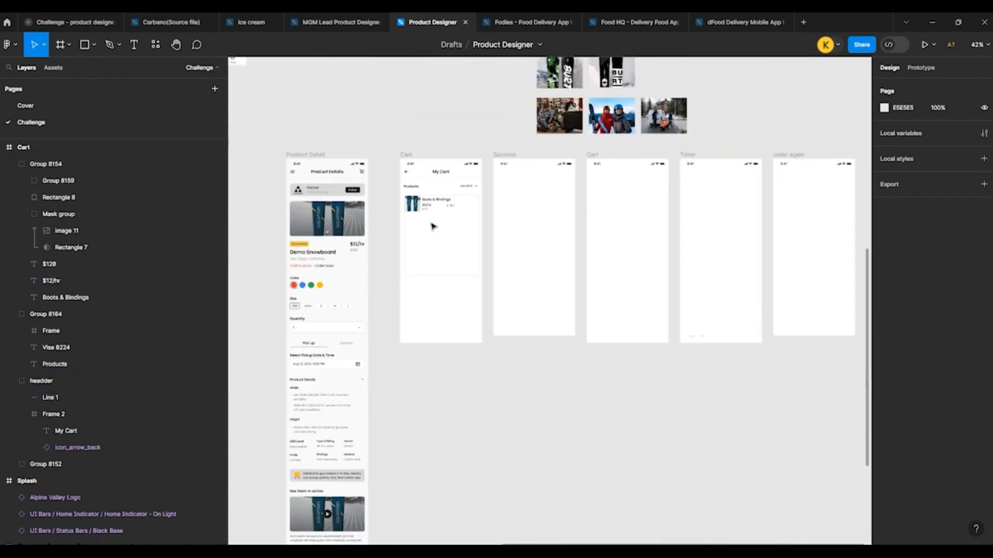
scroll(434, 223, "up", 5)
scroll(349, 206, "up", 3)
scroll(349, 202, "up", 3)
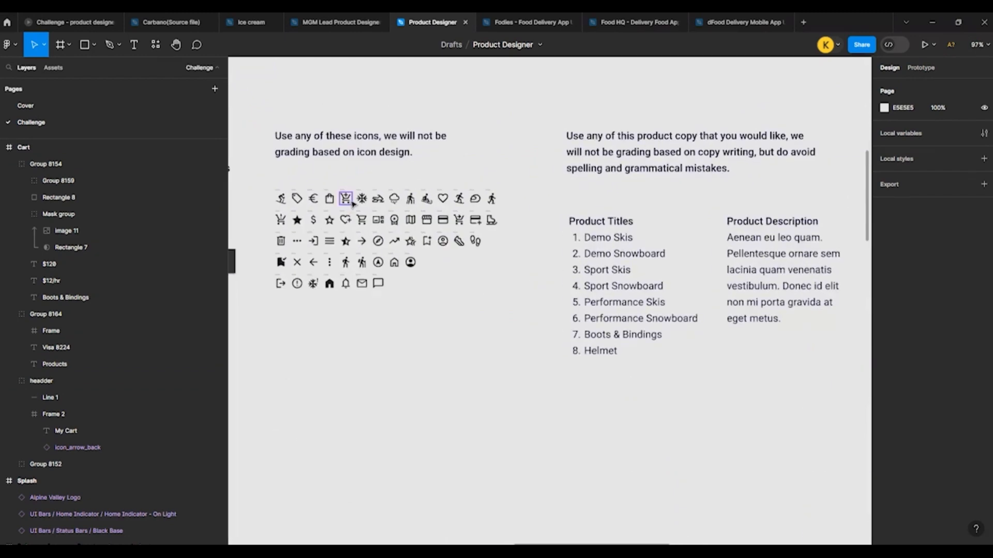
scroll(361, 182, "down", 5)
scroll(263, 215, "up", 5)
scroll(415, 218, "down", 5)
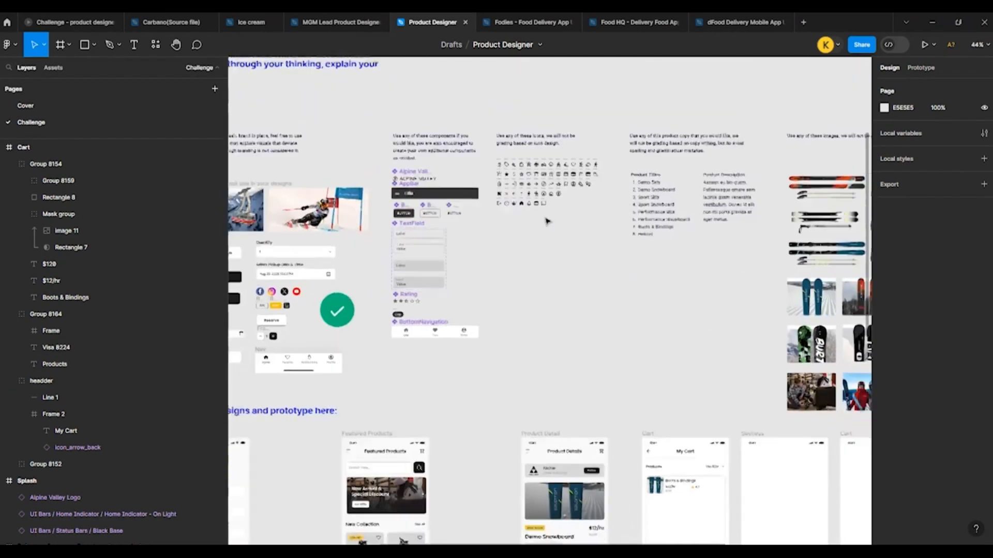
scroll(331, 290, "up", 5)
left_click(318, 300)
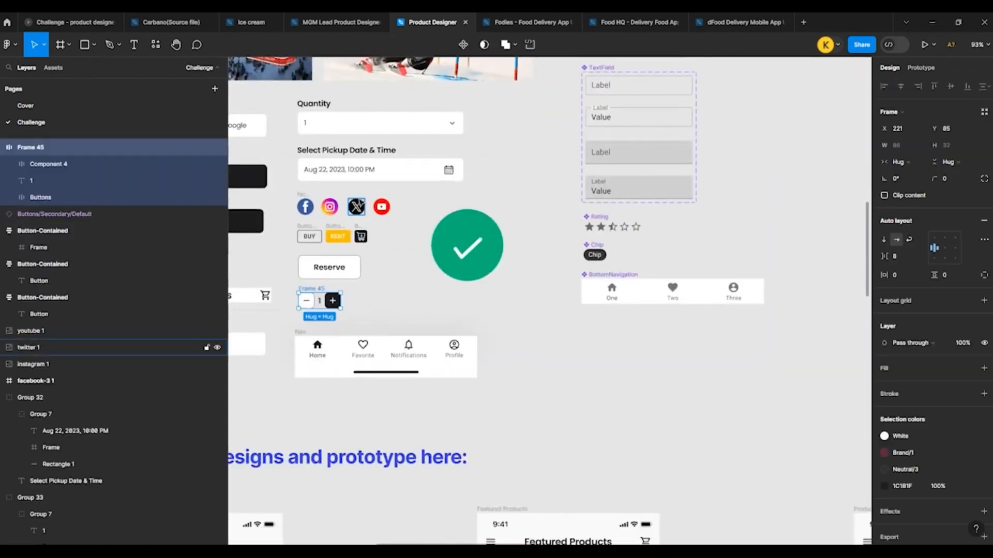
Step: Paste the quantity stepper into the Cart card and place it beside the product title at X 266, Y 182
scroll(331, 280, "down", 5)
scroll(508, 295, "down", 3)
scroll(355, 128, "up", 4)
scroll(355, 128, "up", 5)
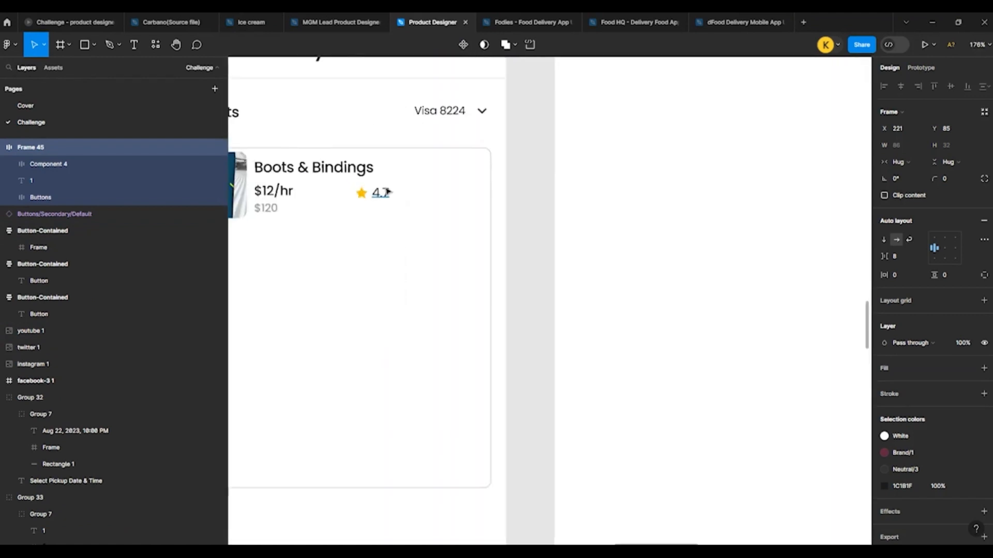
left_click(416, 153)
key("ctrl+v")
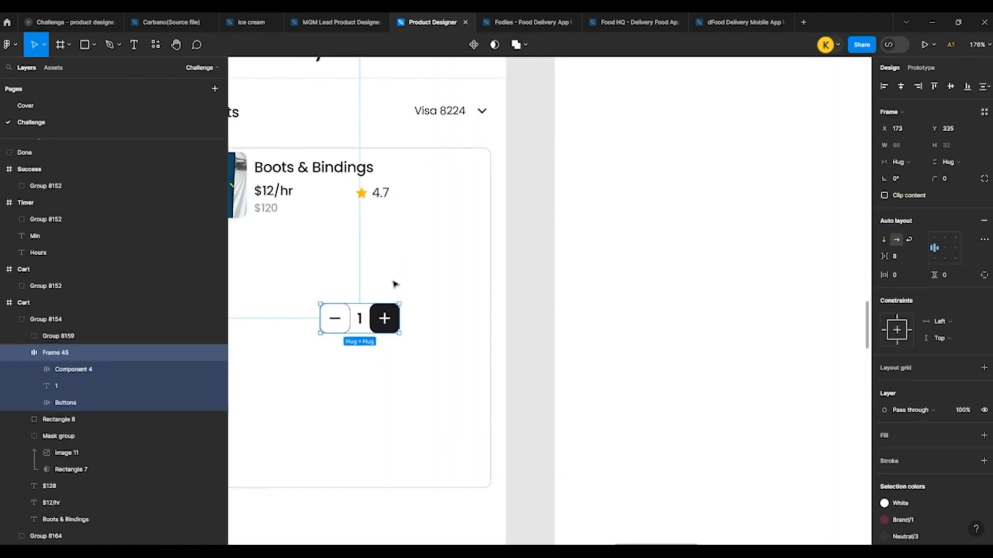
left_click_drag(382, 315, 468, 175)
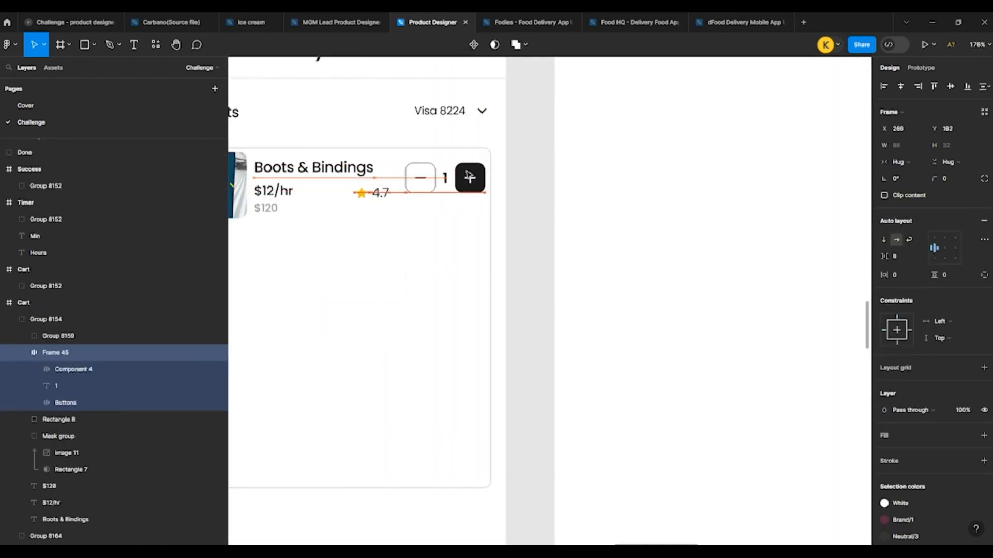
Step: Shift the card's star rating left to X 180 and the quantity stepper left to X 256
scroll(475, 177, "down", 3)
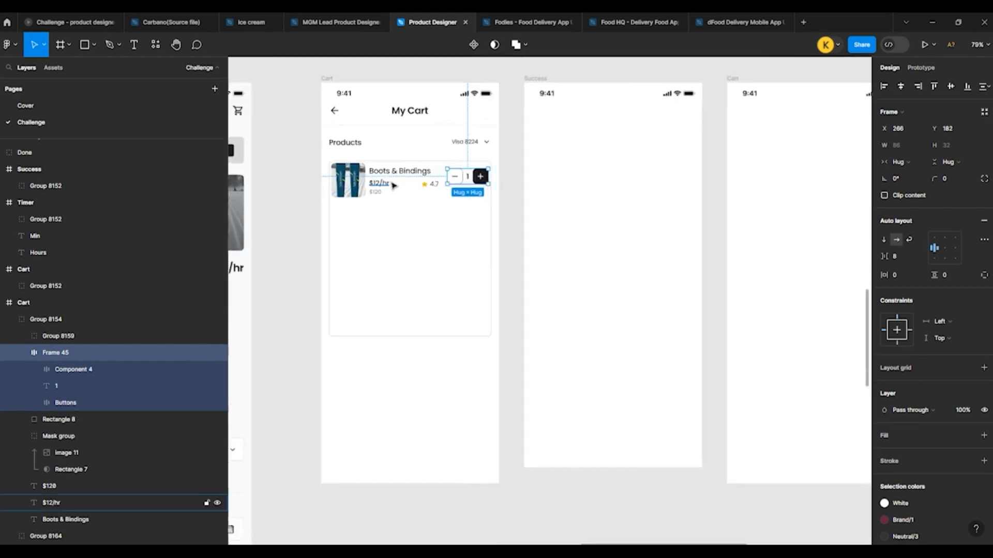
scroll(394, 185, "up", 3)
left_click_drag(464, 188, 436, 188)
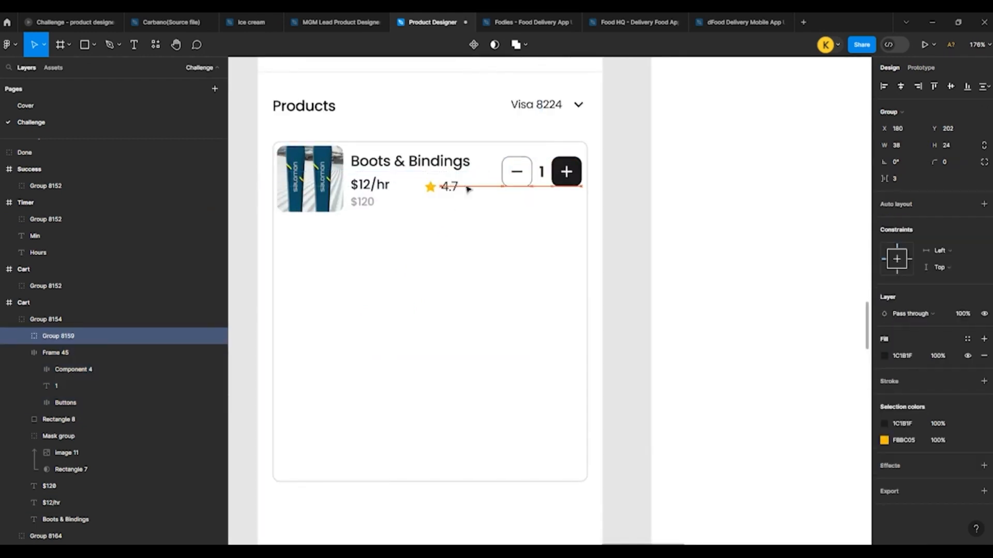
left_click_drag(525, 180, 514, 180)
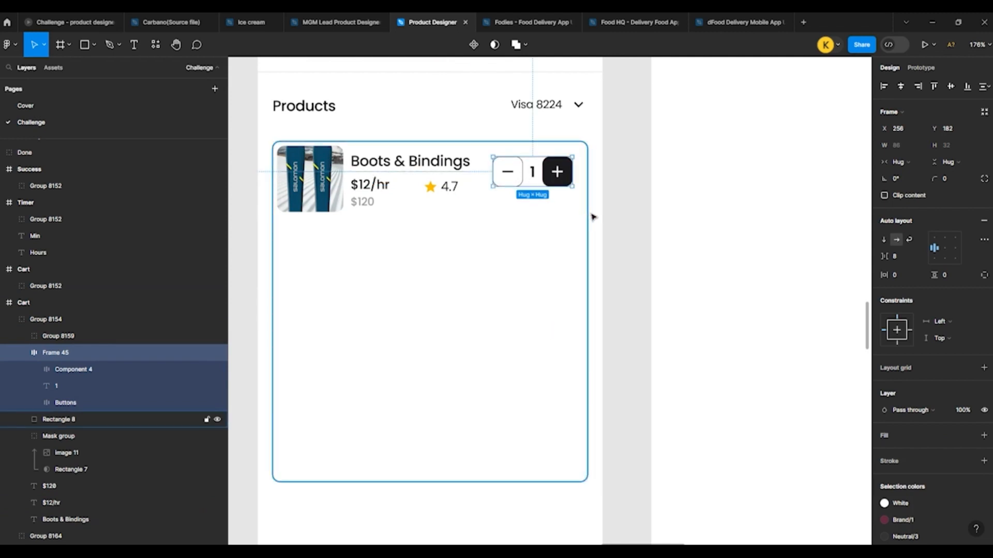
left_click(593, 217)
scroll(592, 215, "down", 5)
scroll(523, 208, "up", 3)
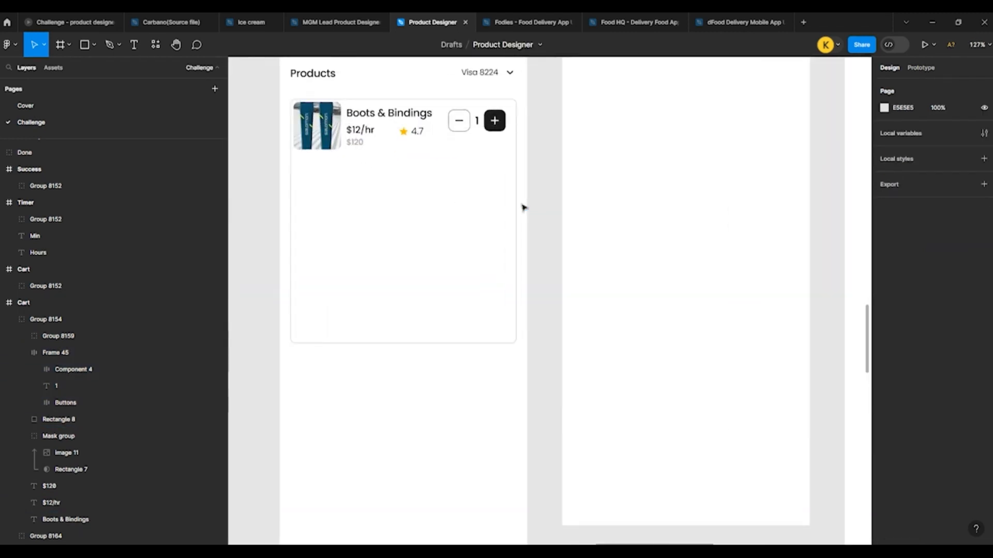
Step: Paste the Color/Green row with its divider line into the Cart card and move it below the product thumbnail
scroll(524, 208, "up", 4)
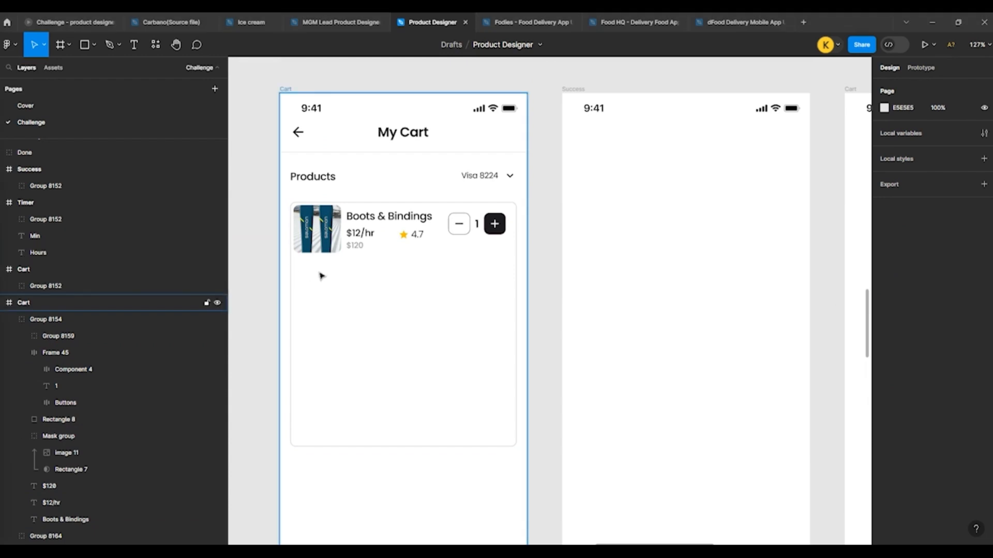
left_click(288, 264)
key("ctrl+v")
left_click_drag(386, 230, 387, 234)
key("shift+Down")
key("shift+Down")
key("shift+Down")
key("shift+Down")
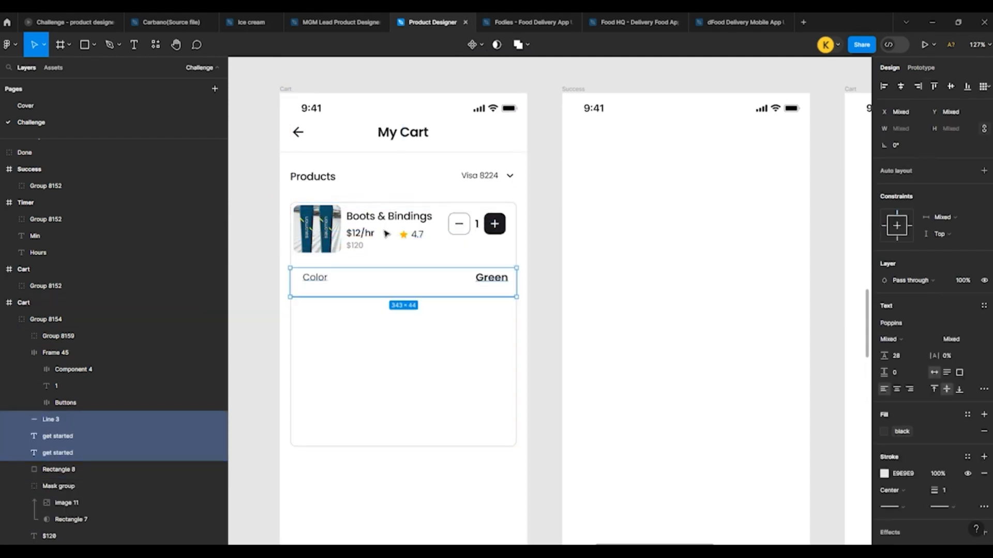
Step: Move the divider line under the Color row up 10 px, closer to the text
left_click(524, 285)
scroll(315, 274, "up", 5)
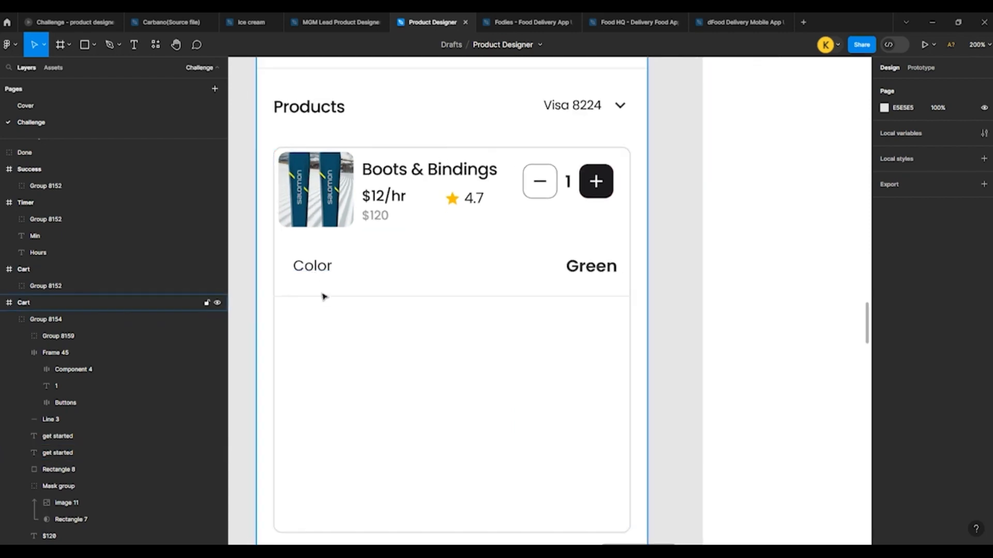
left_click(323, 297)
key("shift+Up")
left_click(322, 296)
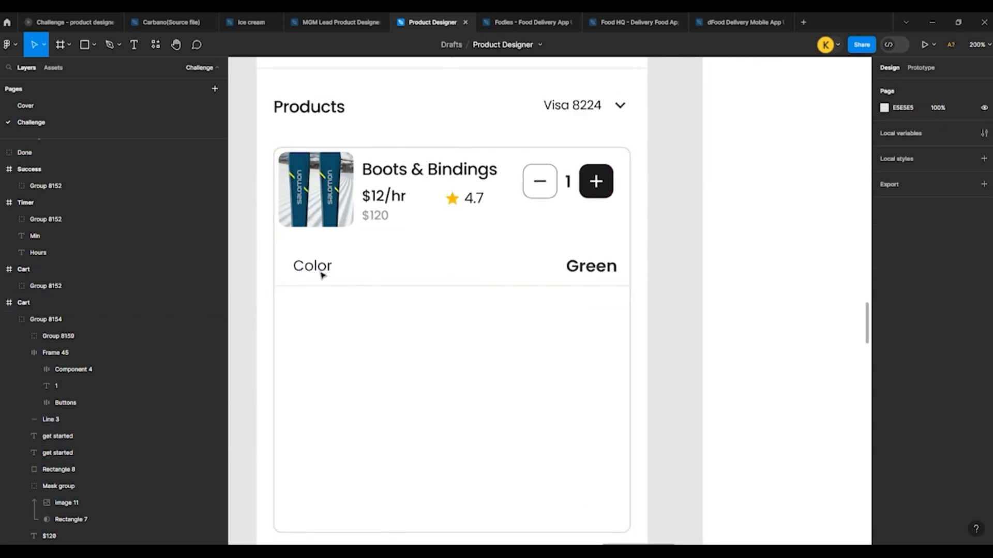
Step: Group the Color label, the Green value and their divider line into one row
double_click(315, 270)
left_click(580, 269, "shift")
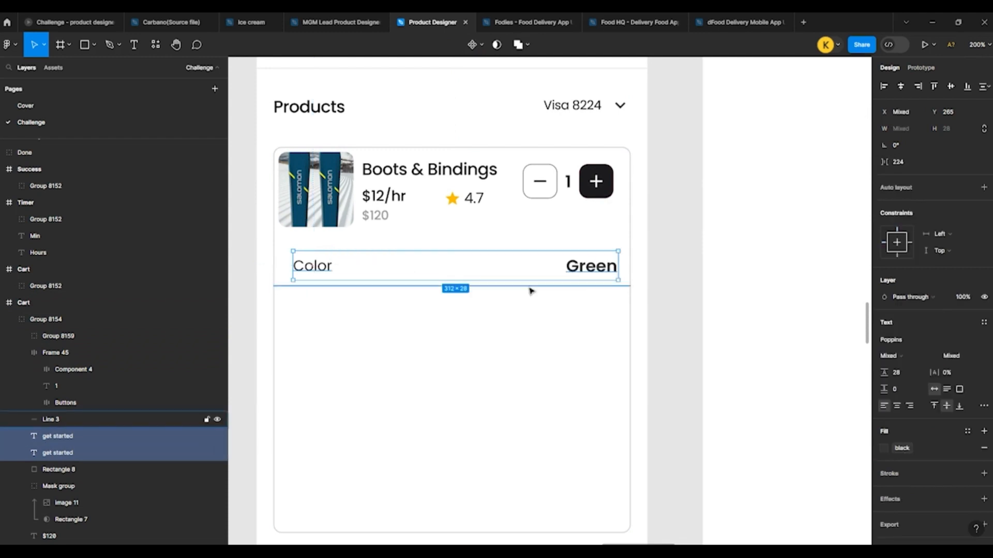
left_click(528, 317)
double_click(315, 270)
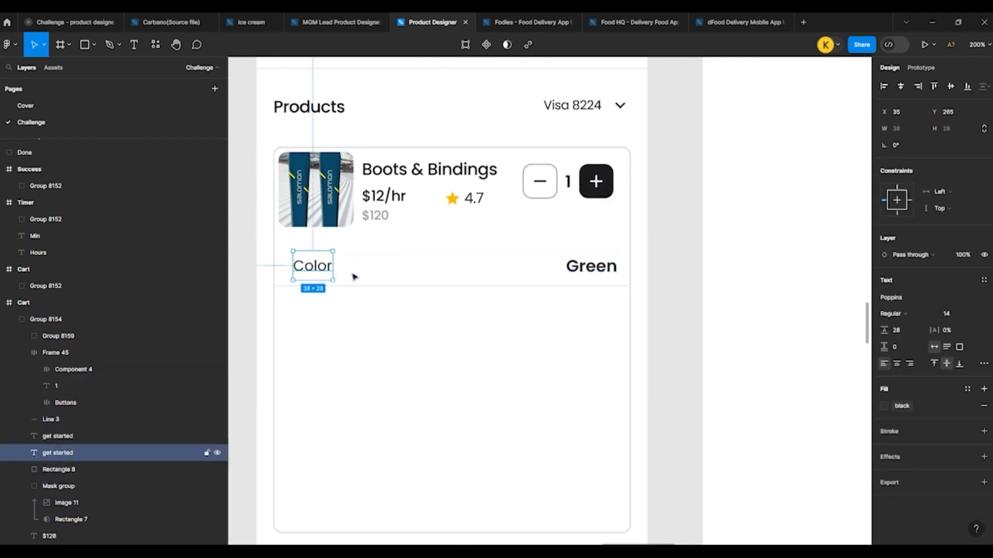
left_click(388, 284, "shift")
left_click(585, 281, "shift")
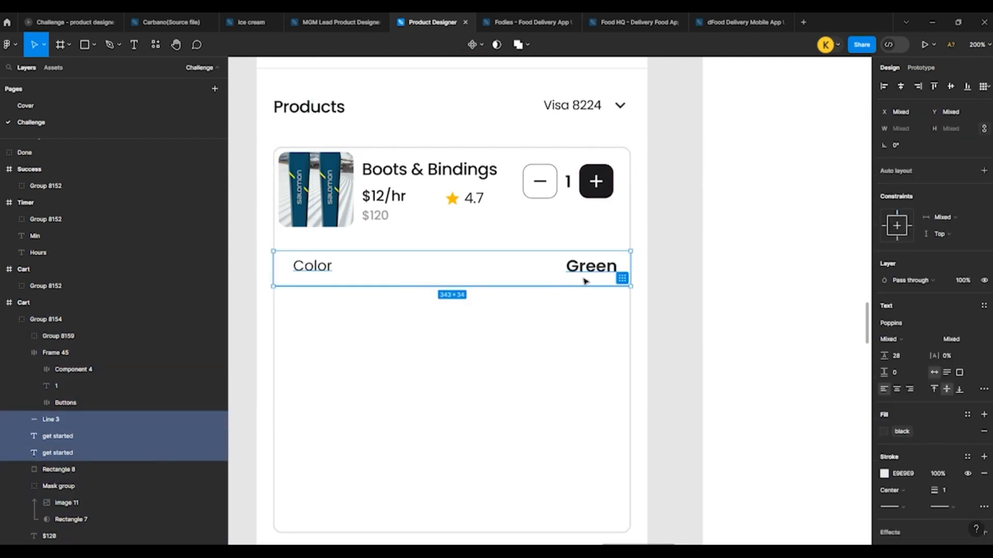
key("ctrl+g")
Step: Duplicate the Color row group four times down the card at 42 px intervals
left_click_drag(317, 266, 321, 313)
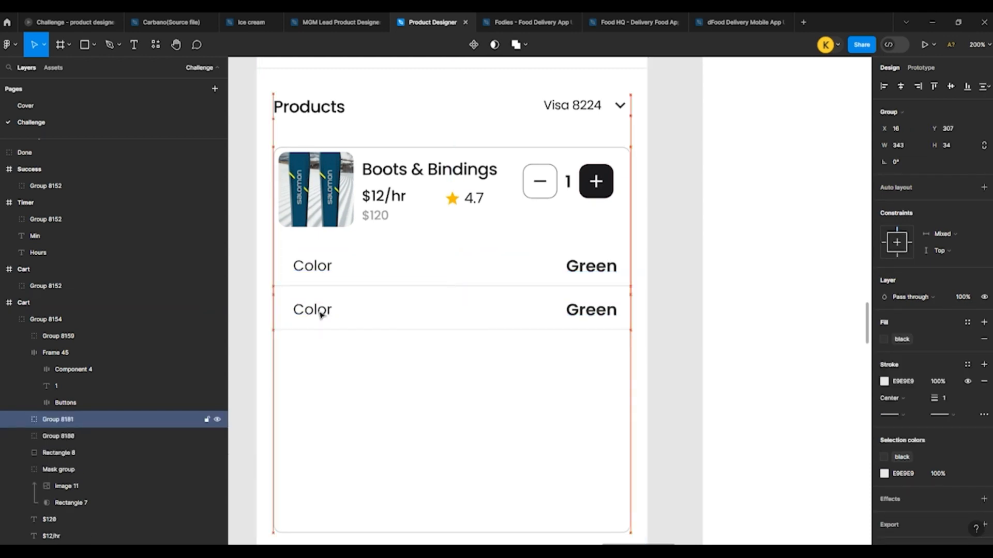
key("Up")
left_click_drag(322, 327, 323, 353)
key("ctrl+d")
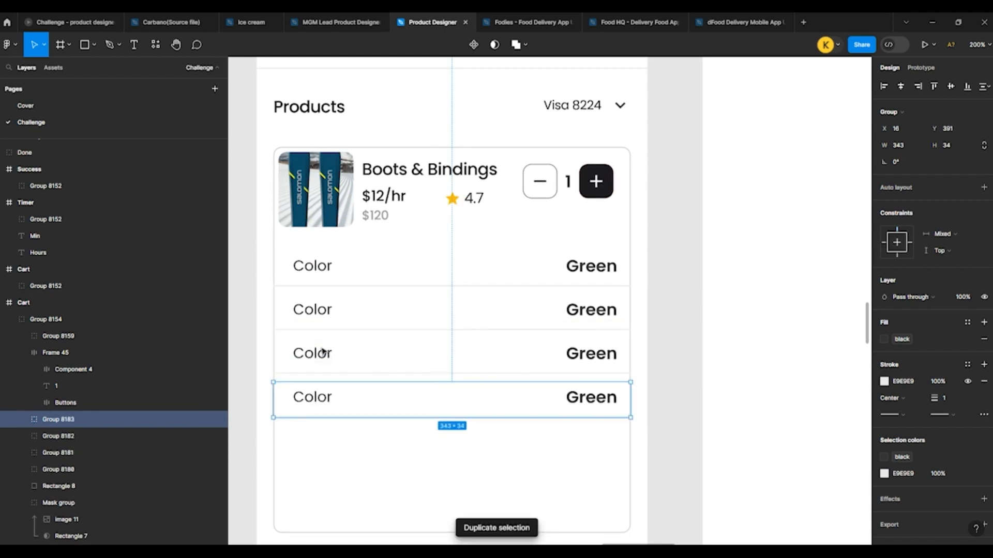
key("ctrl+d")
Step: Change the label of the second Color row to "Size"
double_click(314, 320)
double_click(311, 314)
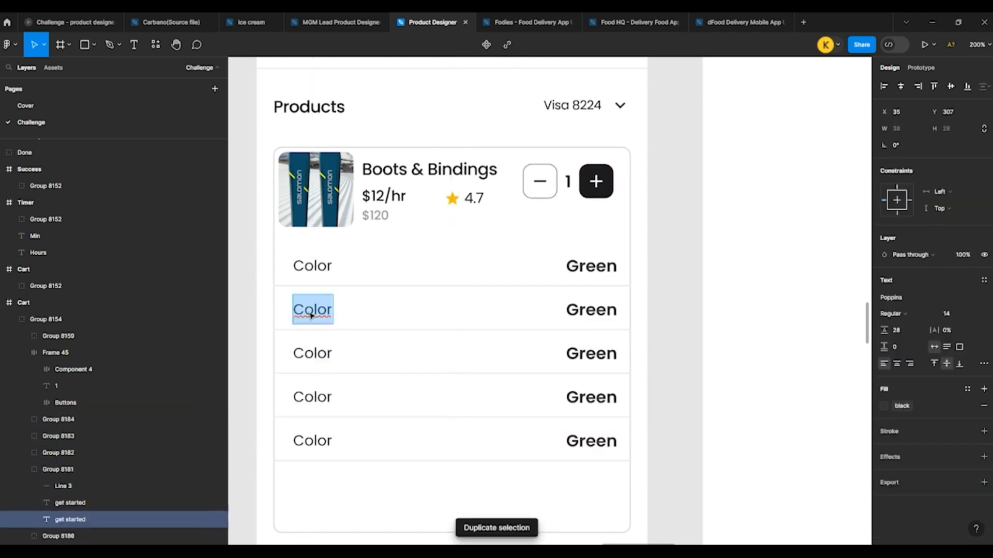
type("Size")
key("Escape")
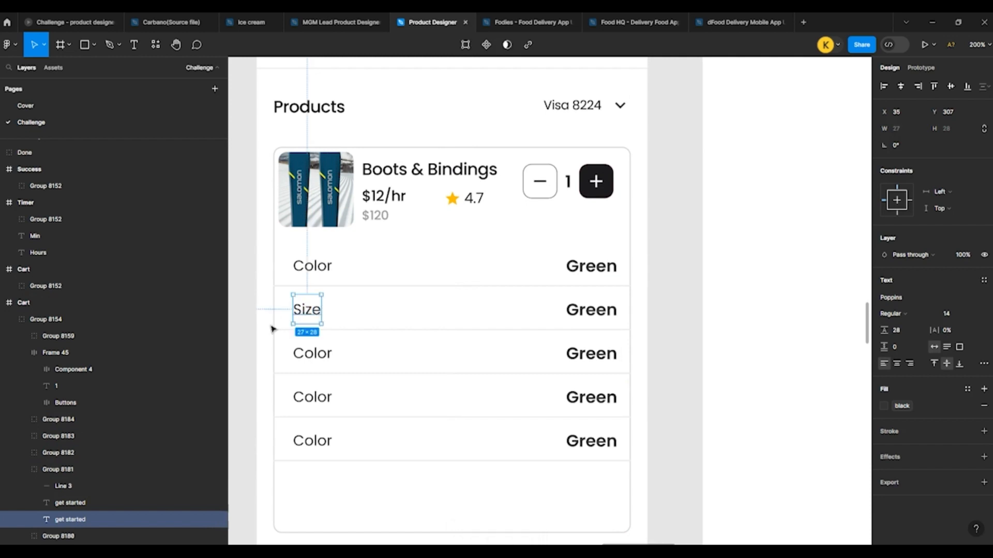
Step: Change the label of the third attribute row from the card's Color duplicates to "Pickup date"
double_click(314, 357)
double_click(312, 357)
type("P")
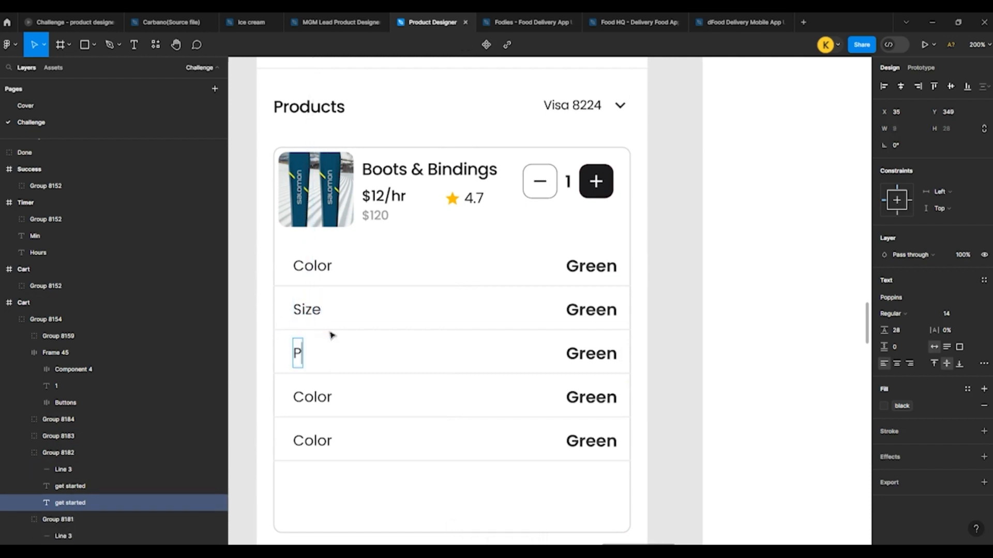
type("icku")
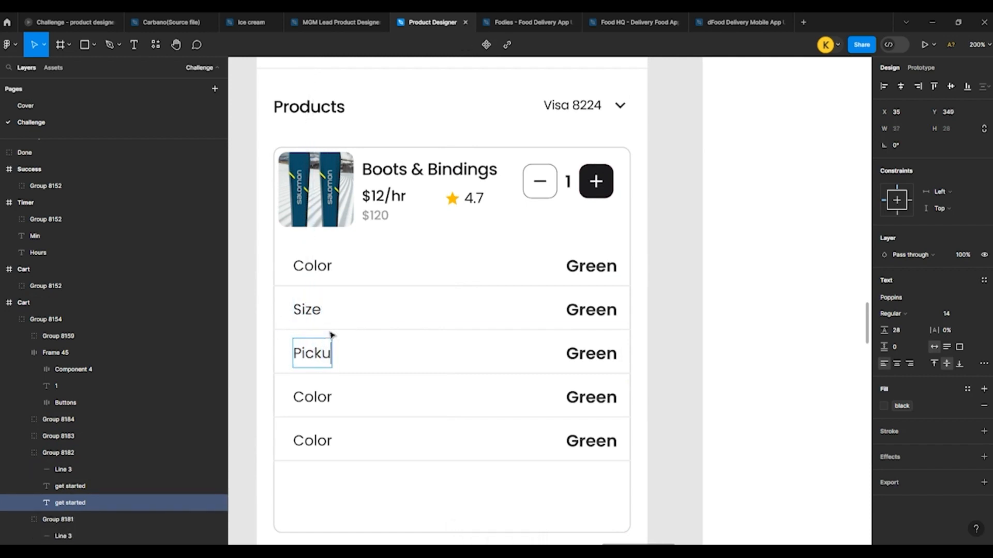
type("p date")
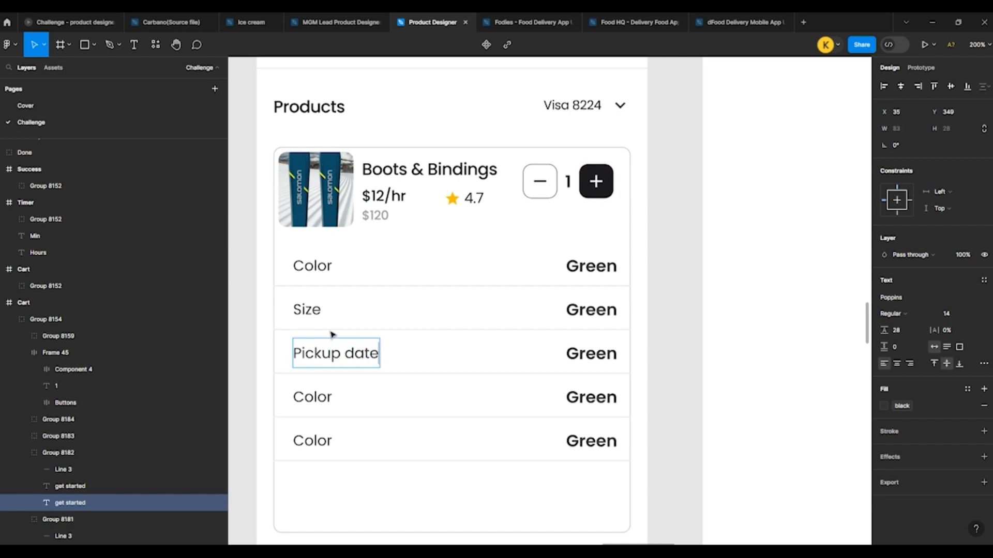
key("Escape")
Step: Change the label of the fourth attribute row in the product card to "Pickup Location"
scroll(422, 371, "down", 1)
left_click(312, 383)
double_click(312, 382)
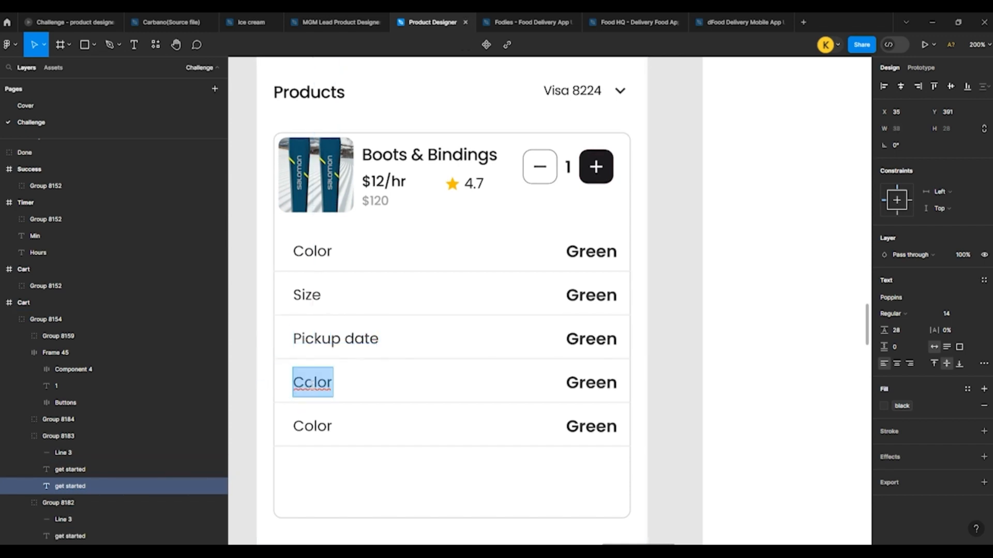
type("Pick")
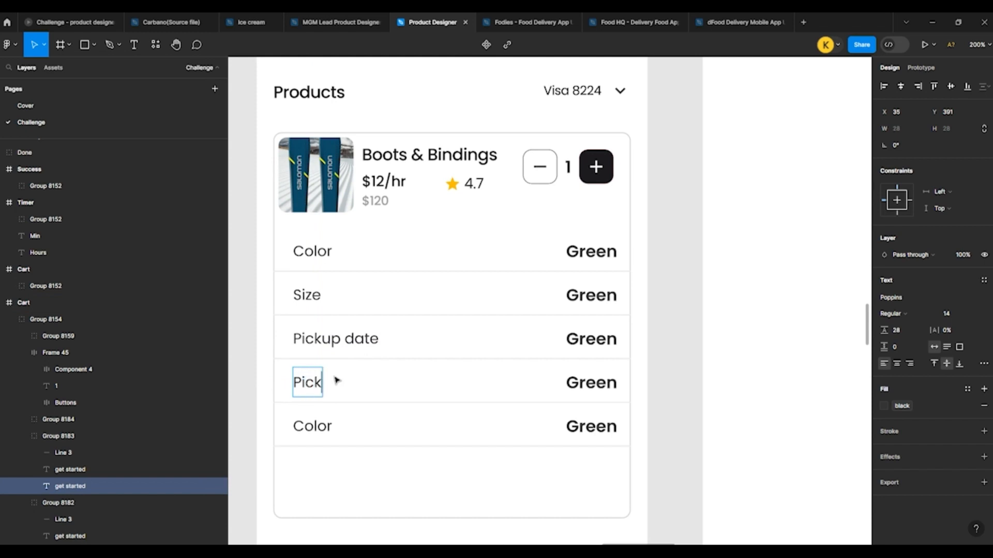
type("up Locati")
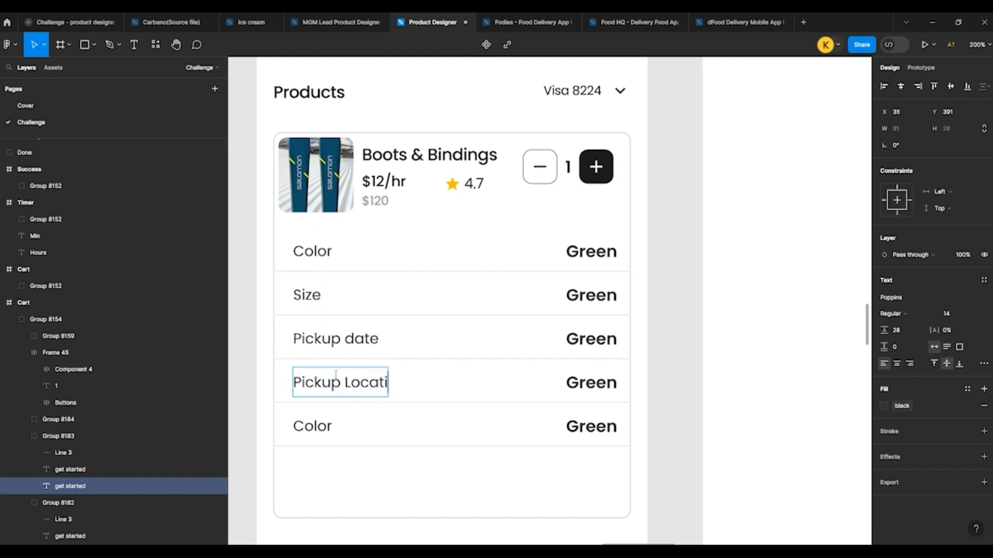
type("on")
Step: Change the label of the last attribute row in the product card to "Tome Block"
scroll(331, 357, "down", 3)
double_click(318, 326)
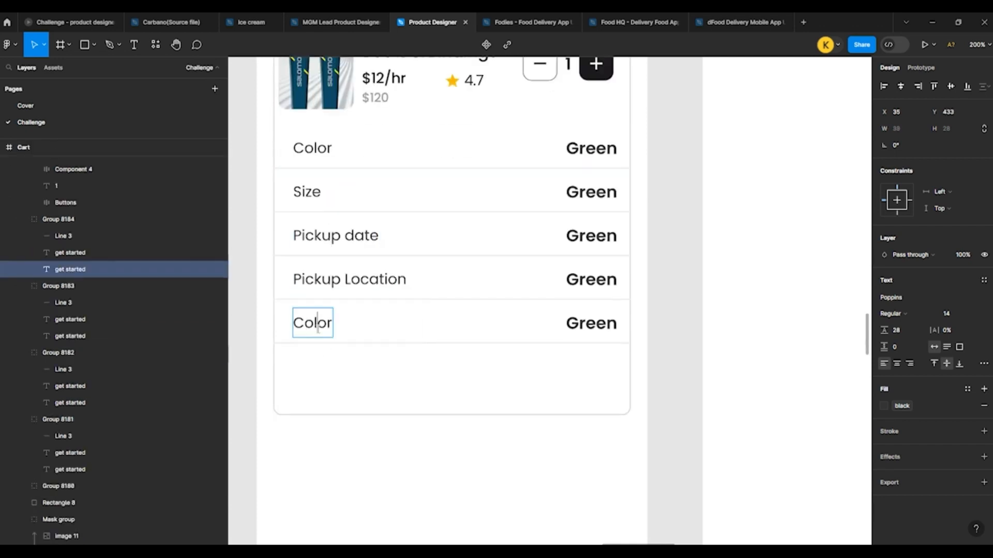
key("ctrl+a")
type("T")
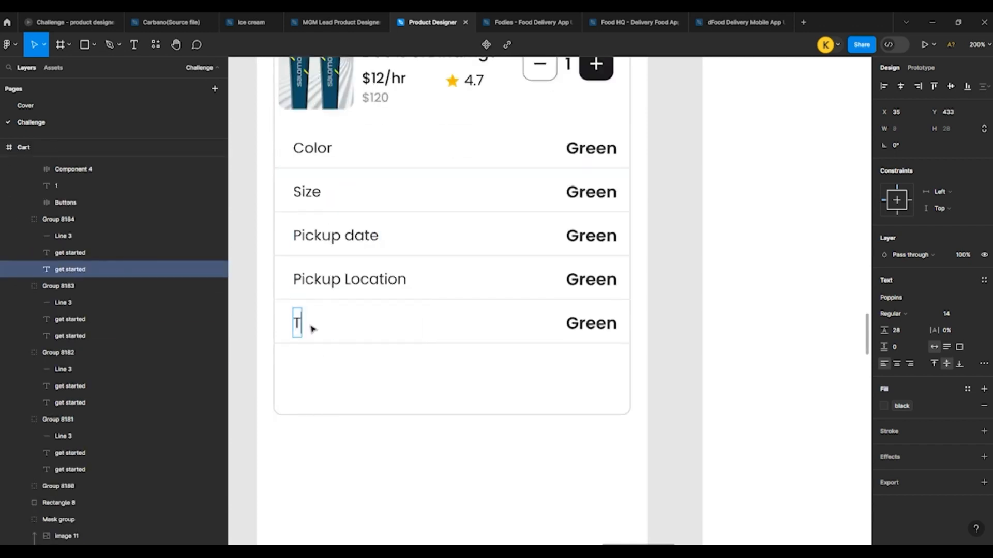
type("ome B")
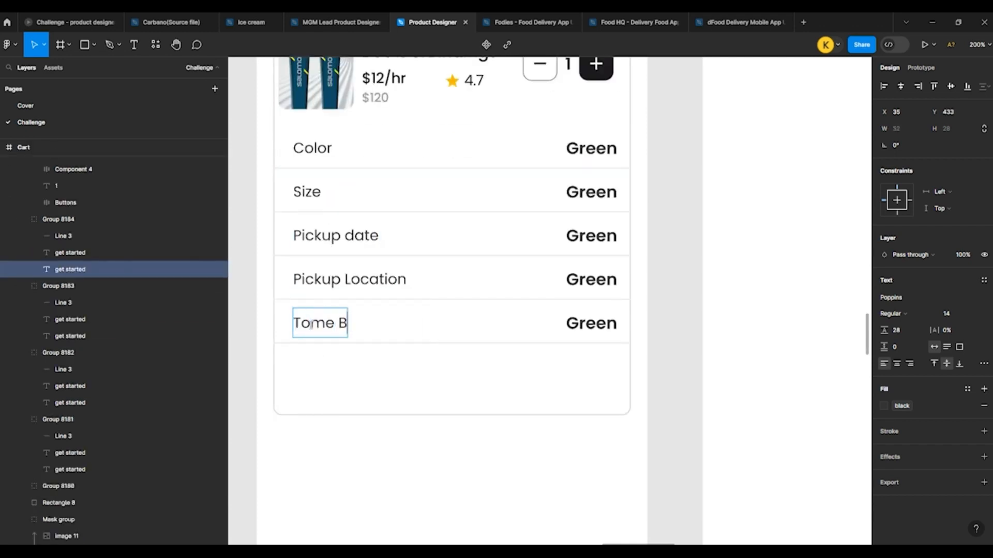
type("lock")
left_click(390, 376)
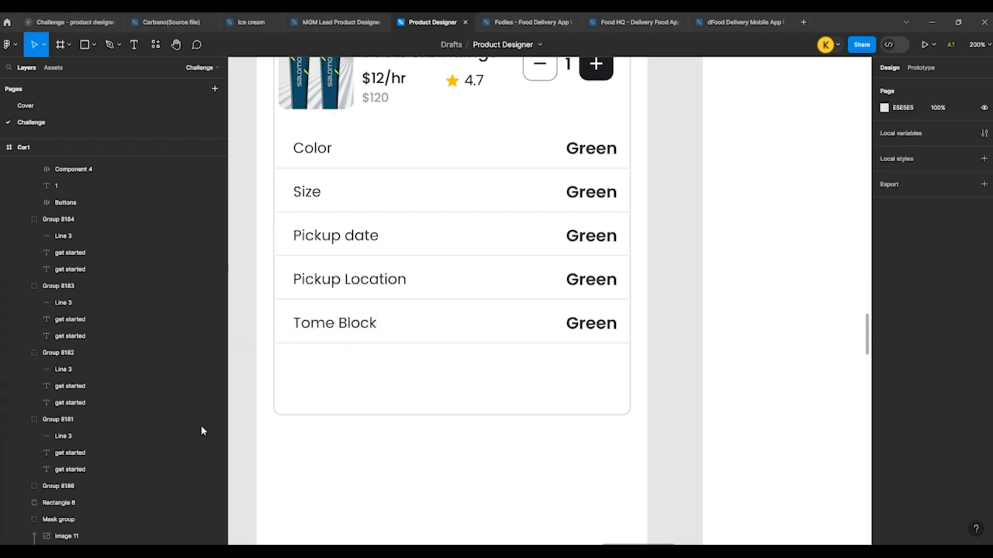
left_click(589, 323)
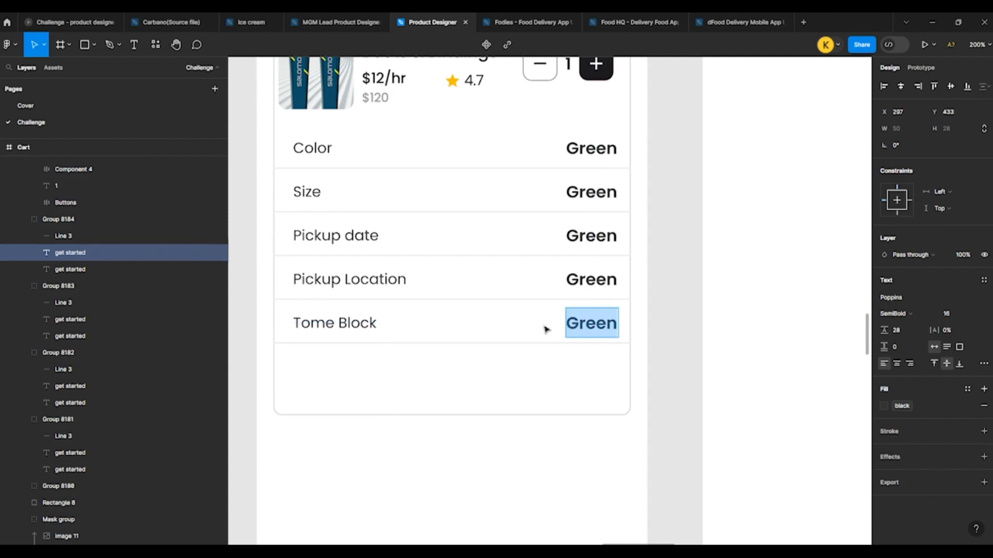
key("ctrl+v")
key("ctrl+z")
Step: Set all five Green values in the attribute rows to Medium weight and align their text right
key("Escape")
left_click(591, 279, "shift")
left_click(589, 236, "shift")
left_click(588, 190, "shift")
left_click(590, 148, "shift")
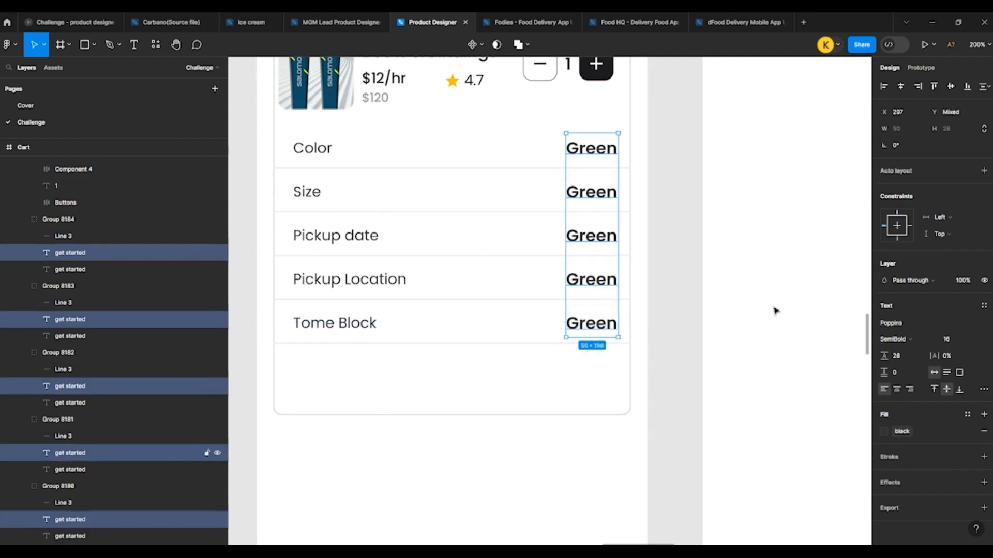
left_click(897, 339)
left_click(907, 325)
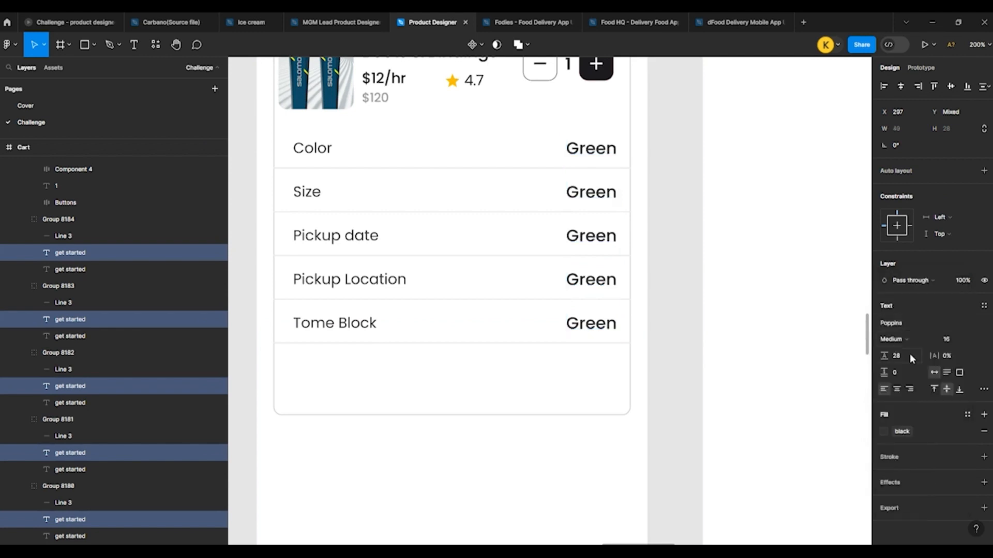
left_click(909, 389)
left_click(680, 341)
Step: Replace the Tome Block value with "10:00 pm - 12:00 pm" and the Pickup Location value with the copied resort address
double_click(585, 328, "ctrl")
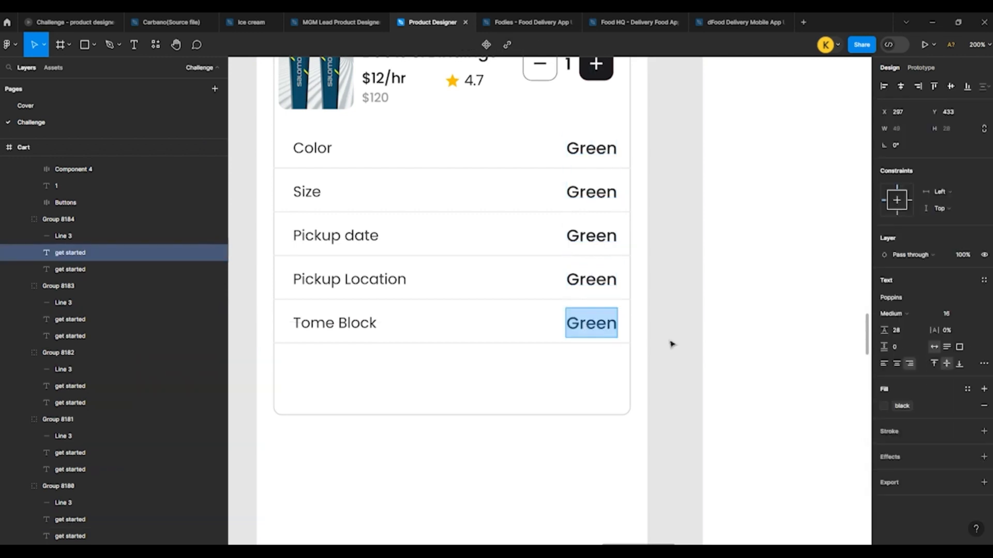
type("10:00 pm - 12:00 pm")
key("Escape")
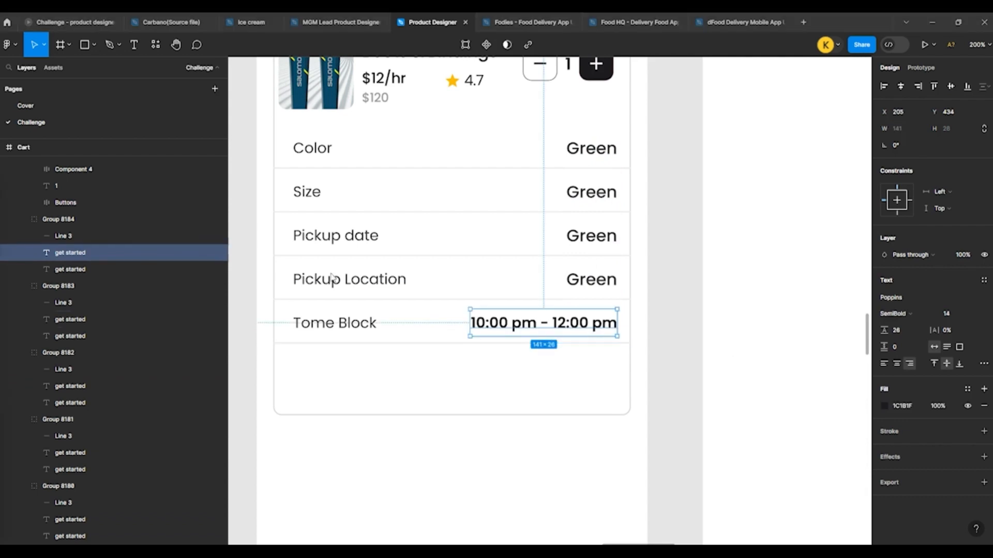
double_click(587, 281, "ctrl")
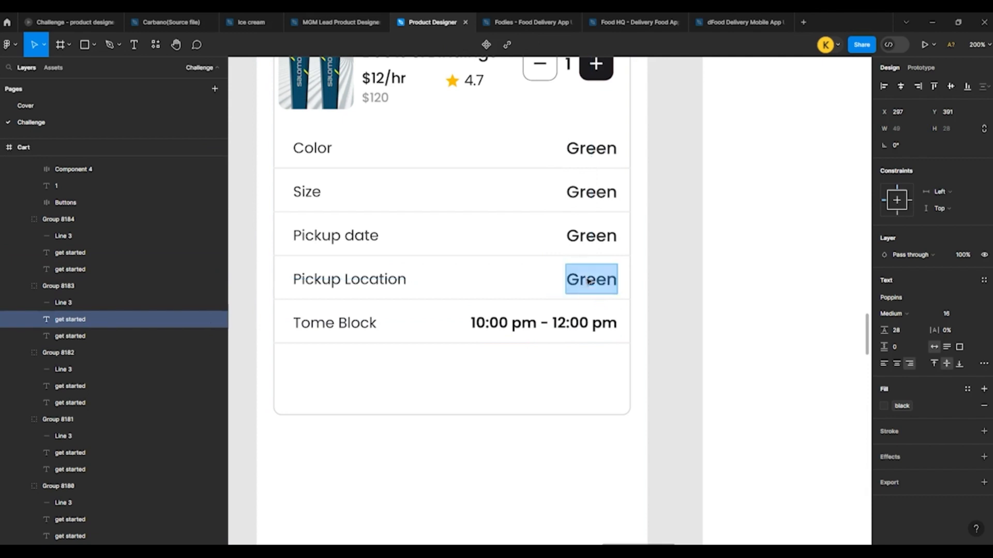
type("101 Alpine resort trace")
left_click(667, 287)
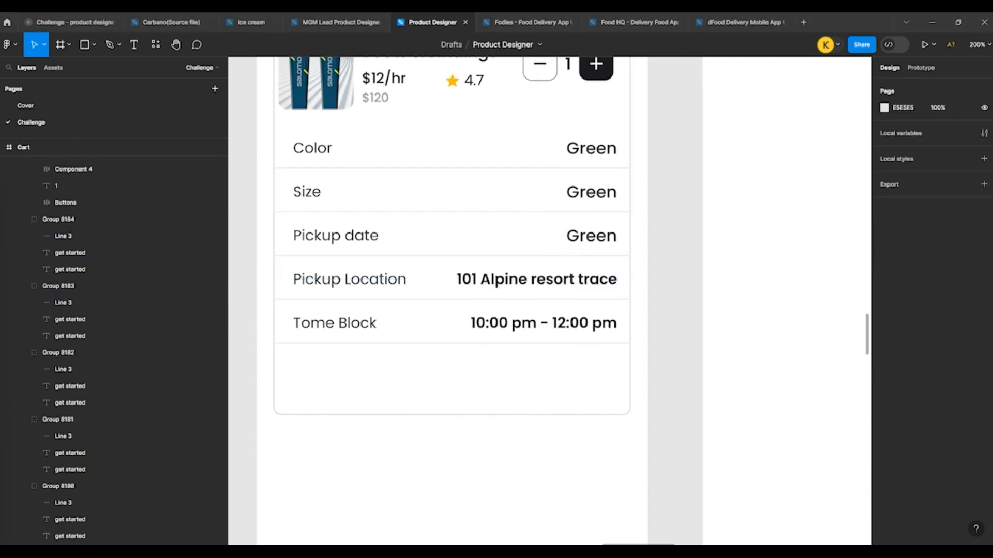
Step: Replace the Pickup date value with "08/22/2023" and the Size value with "Kids"
left_click(569, 238, "ctrl")
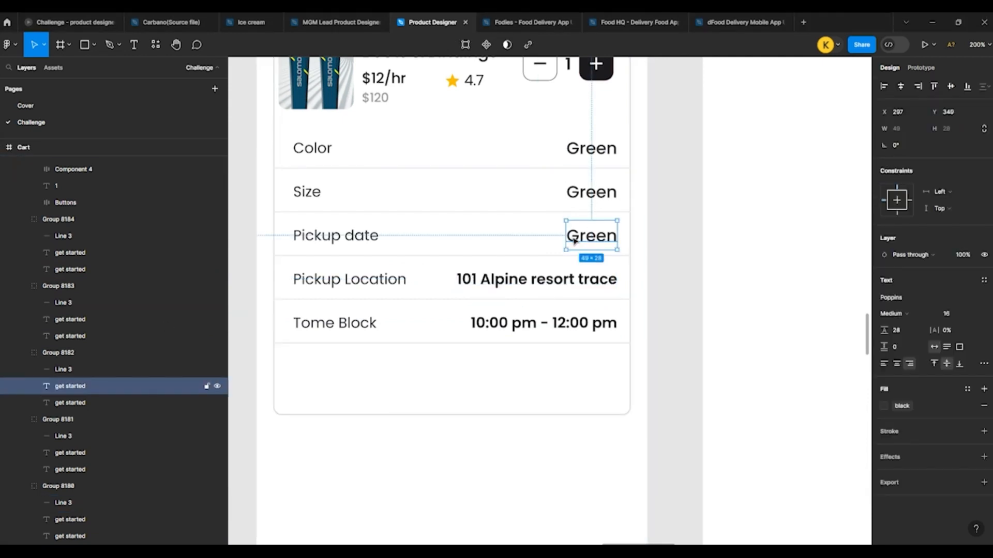
double_click(568, 239)
type("08/22/2023")
left_click(707, 247)
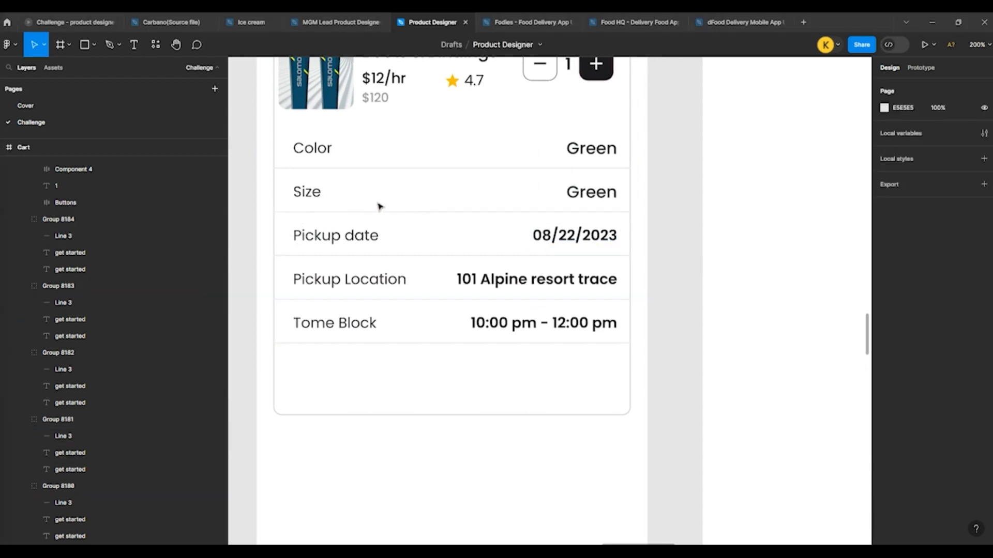
left_click(595, 192, "ctrl")
double_click(606, 192)
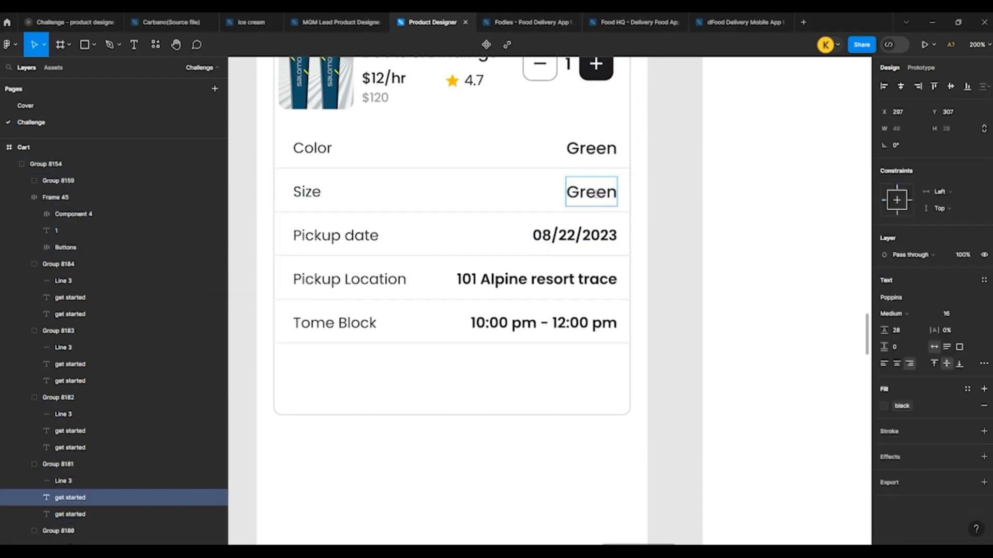
double_click(595, 194)
type("Kids")
left_click(689, 214)
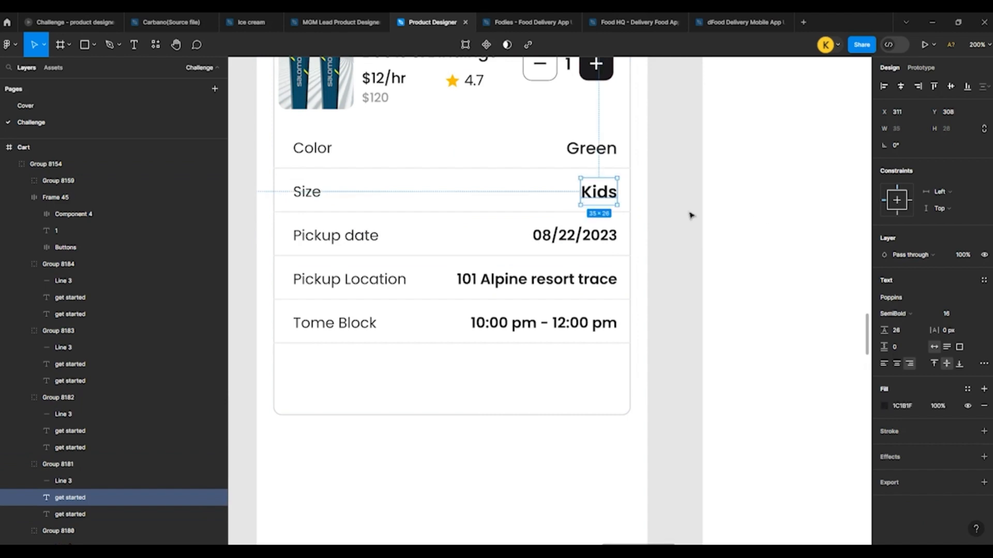
Step: Set the Size, Pickup date, Pickup Location and Tome Block values to Medium weight
left_click(596, 198)
left_click(917, 315)
left_click(913, 301)
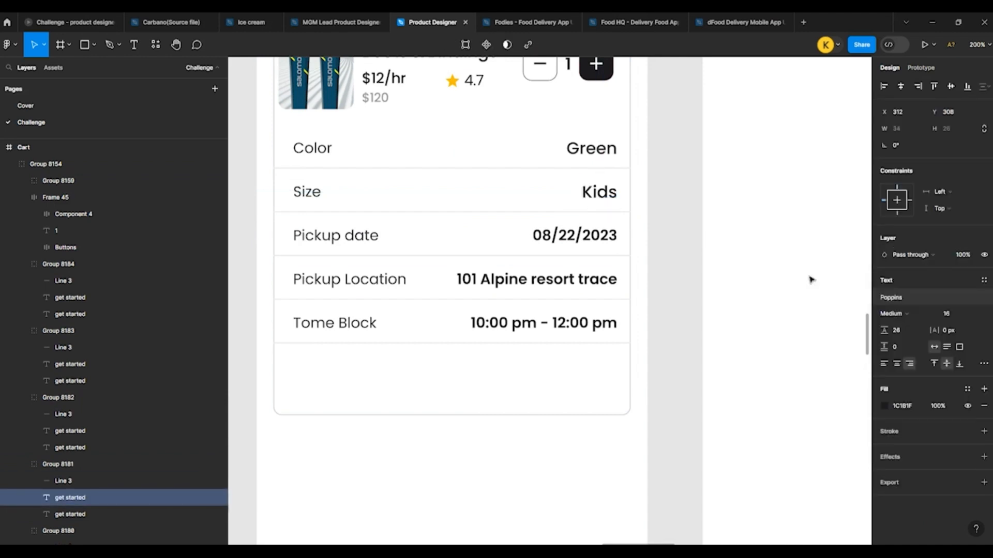
left_click(559, 237, "ctrl")
left_click(576, 282, "ctrl+shift")
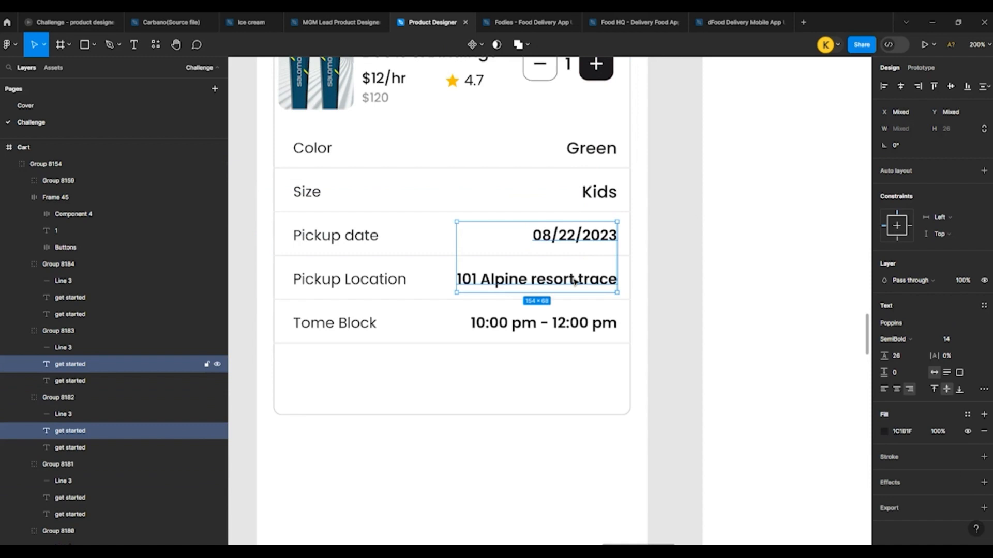
left_click(897, 340)
left_click(900, 325)
left_click(613, 324, "ctrl")
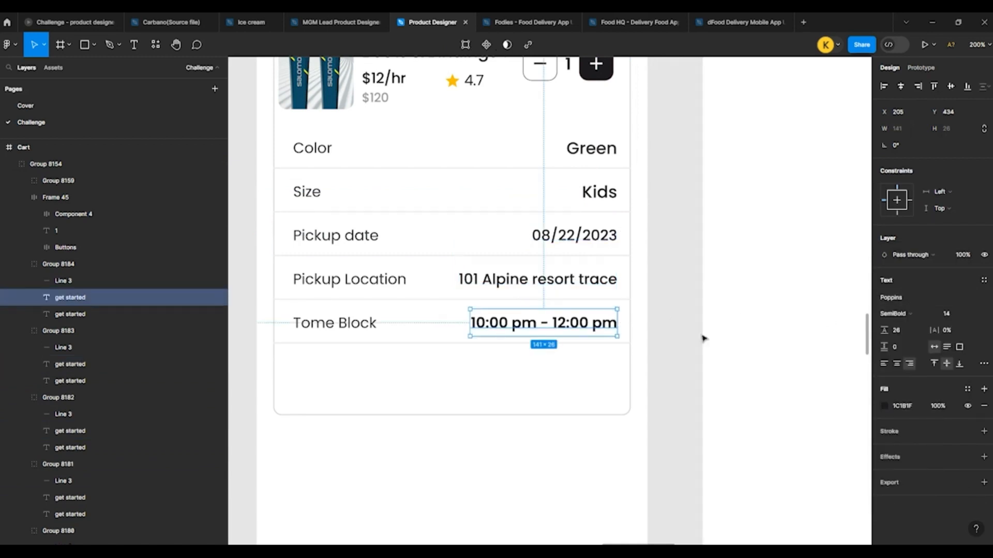
left_click(911, 314)
left_click(905, 302)
left_click(676, 295)
scroll(539, 280, "down", 5)
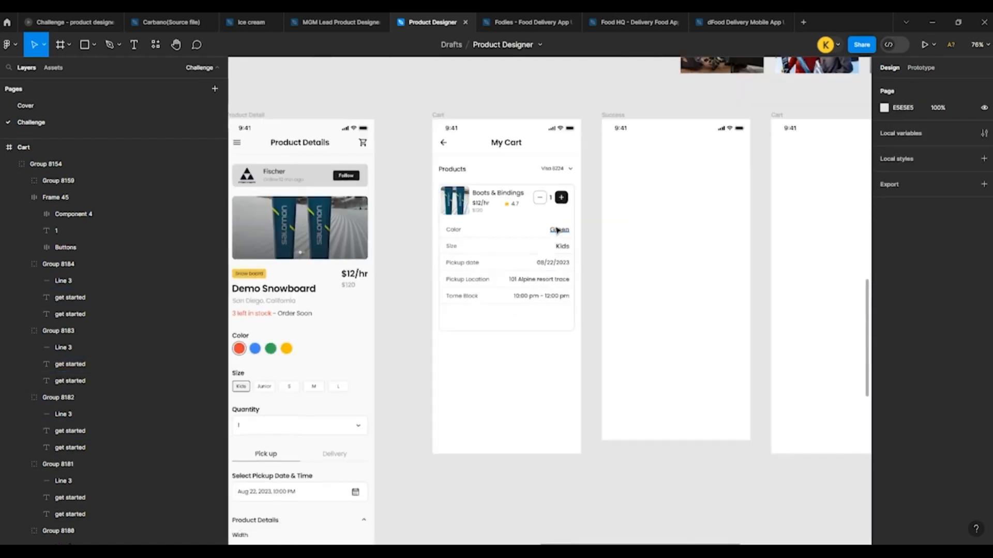
left_click(557, 230)
key("Escape")
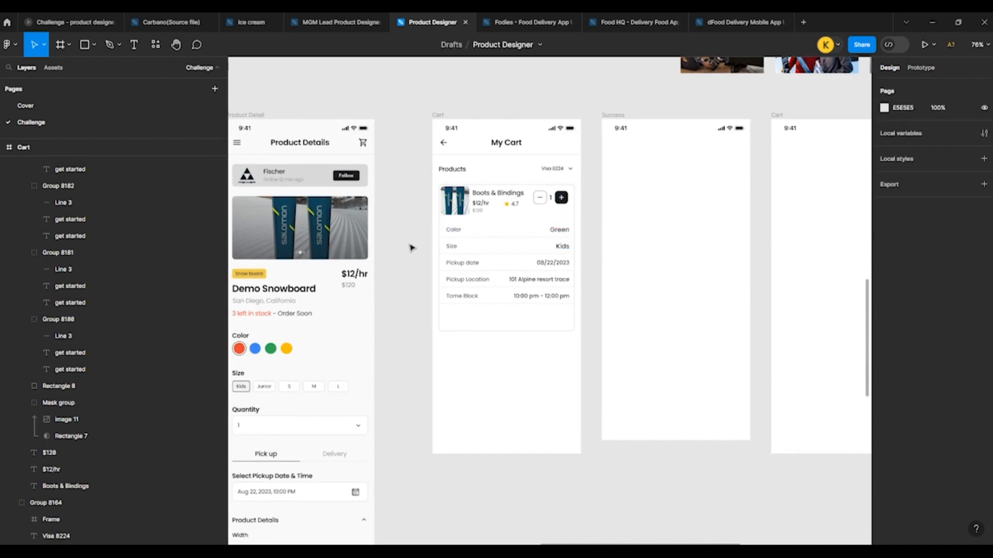
Step: Shorten the card's outline rectangle to a height of 309 and delete the divider line under the Tome Block row
scroll(517, 279, "down", 2)
scroll(419, 350, "up", 5)
left_click(414, 342)
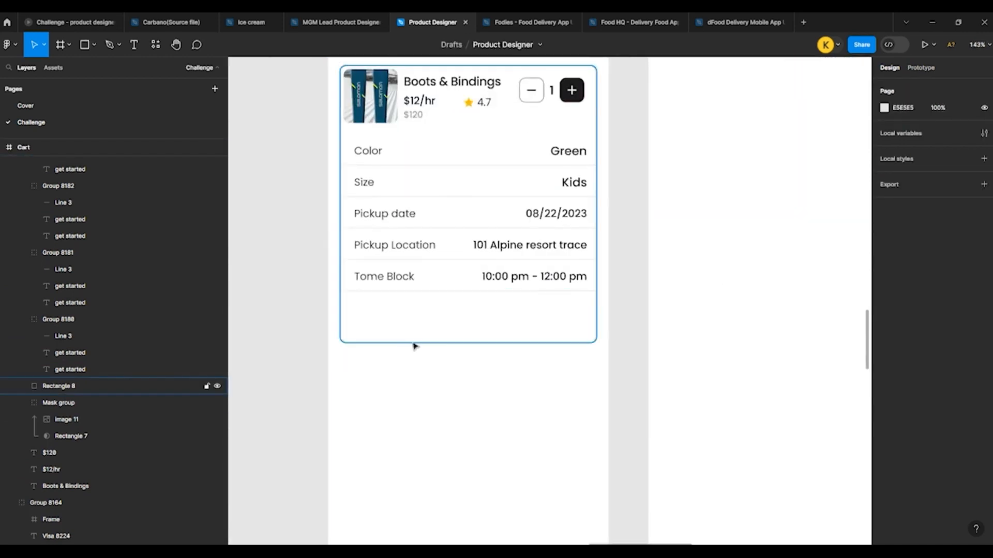
left_click_drag(435, 344, 438, 297)
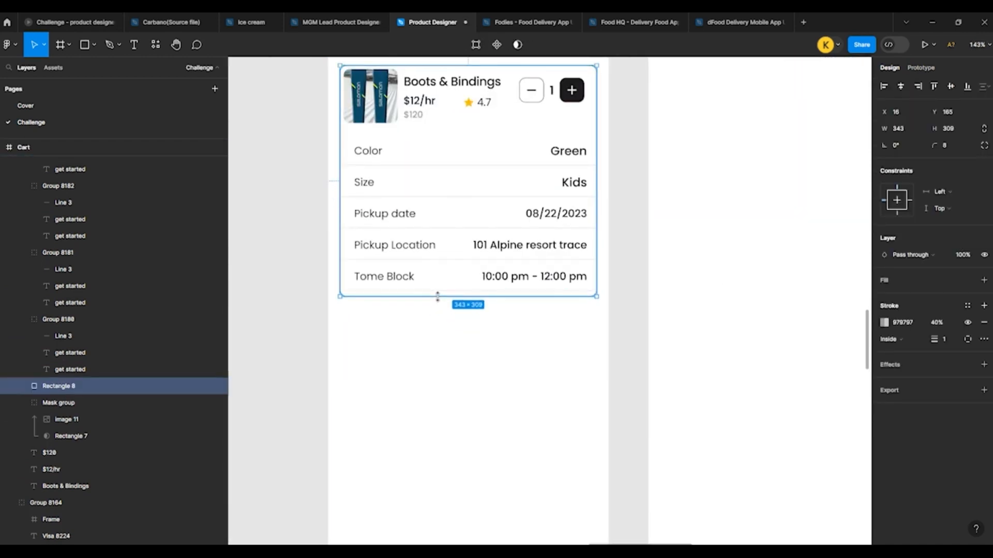
left_click(437, 292, "ctrl")
key("Delete")
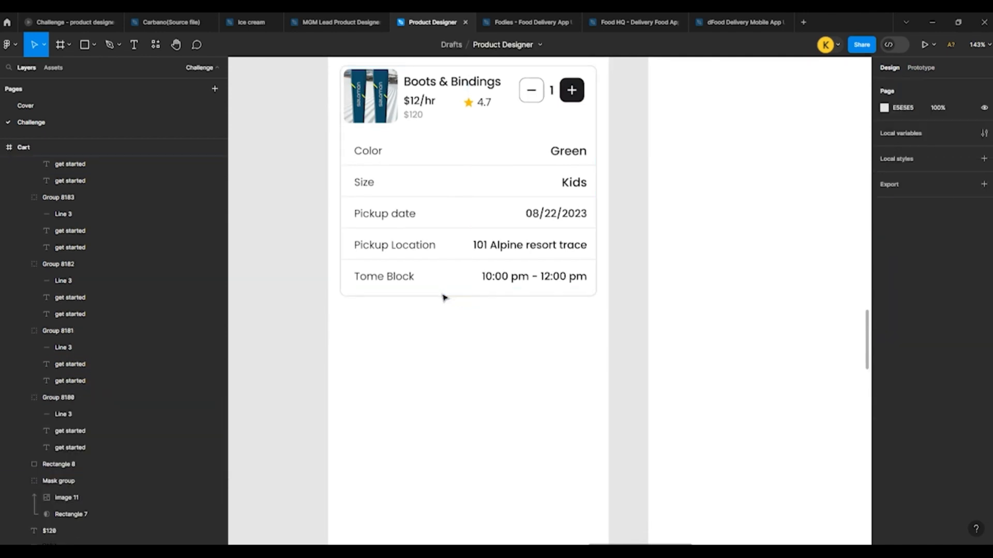
Step: Duplicate the Pickup Location row with its divider and place the copy just below the card at Y 491
double_click(384, 248)
double_click(384, 248)
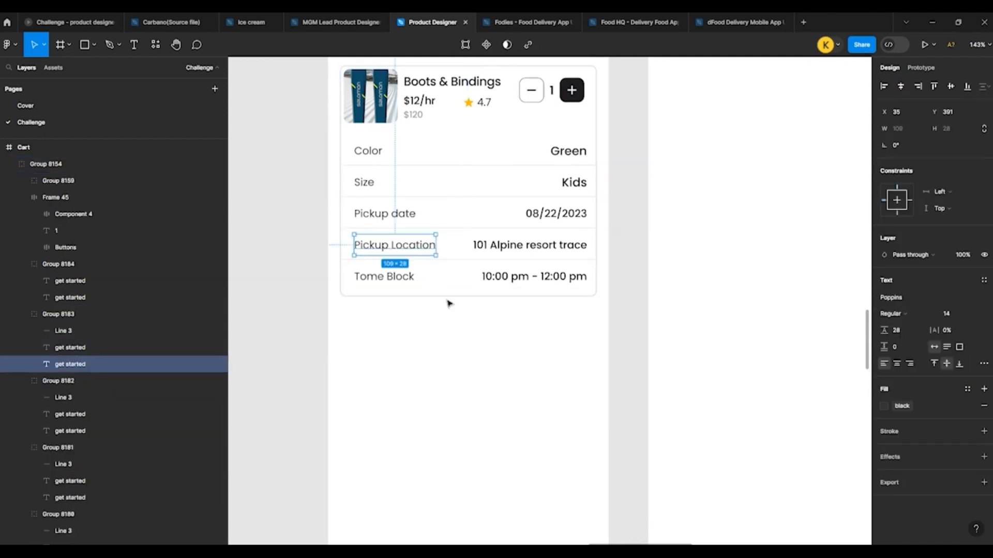
left_click(449, 304)
left_click(385, 248)
left_click_drag(387, 278, 390, 320)
scroll(390, 321, "down", 2)
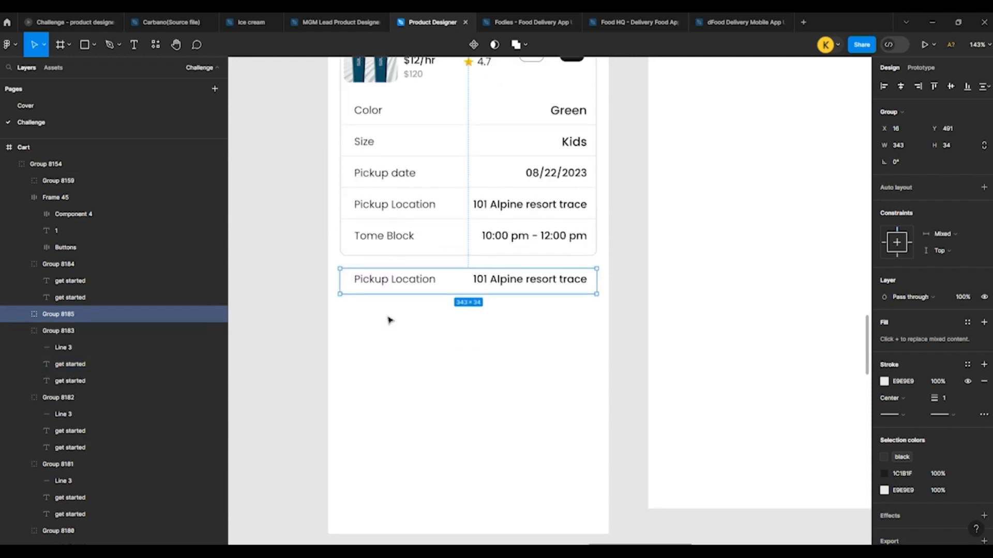
Step: Change the label of the row below the card to "Resort fee" and its value to "$1.97"
double_click(357, 284)
double_click(381, 282)
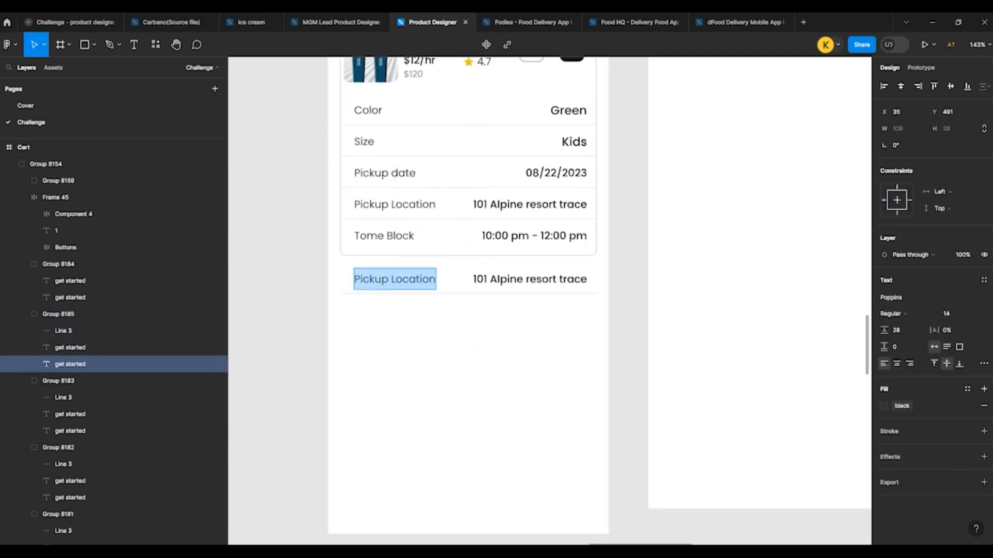
type("Resort fee")
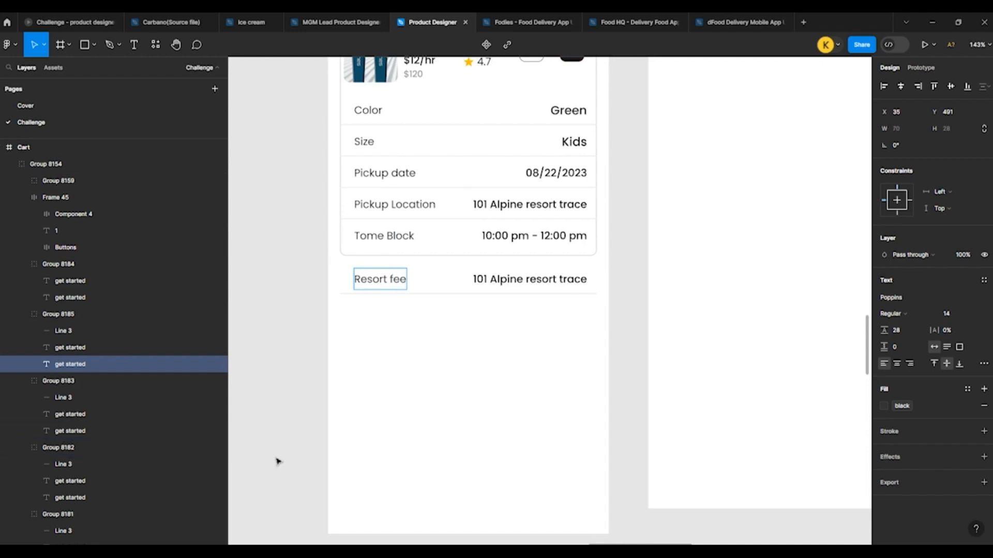
key("Escape")
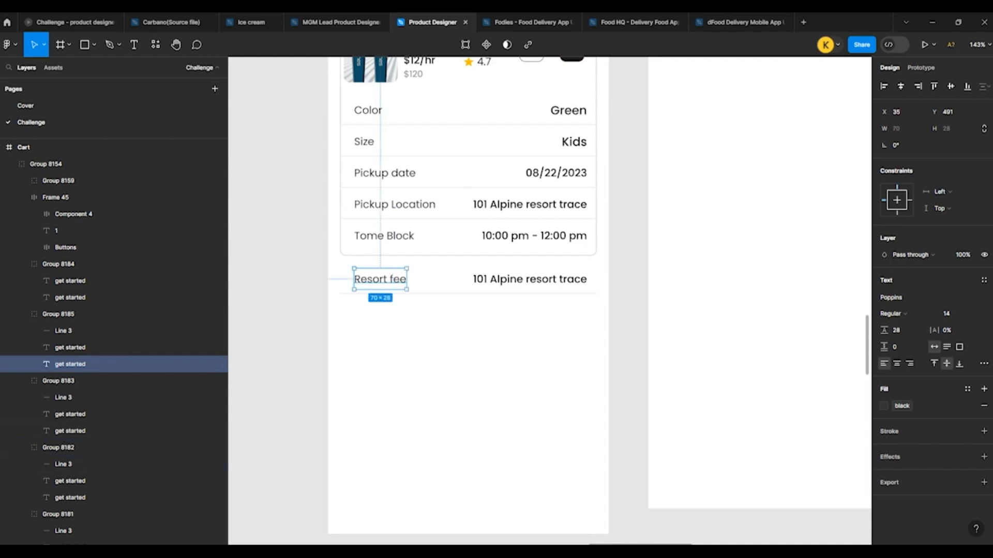
left_click(384, 416, "ctrl")
left_click(519, 277, "ctrl")
double_click(515, 280)
key("ctrl+v")
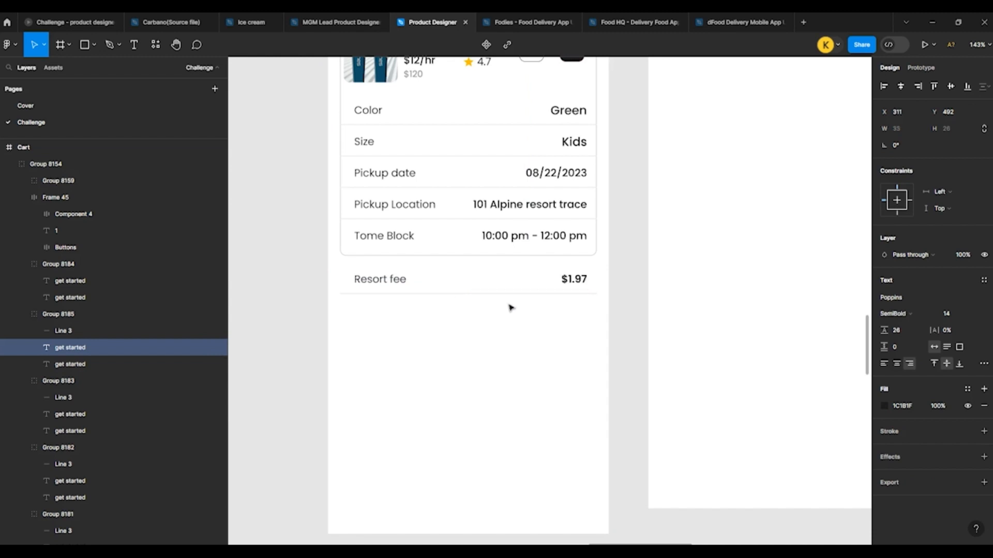
Step: Align the Resort fee row's $1.97 value to the divider's right end and its label to the divider's left end
key("Escape")
left_click(542, 294, "shift")
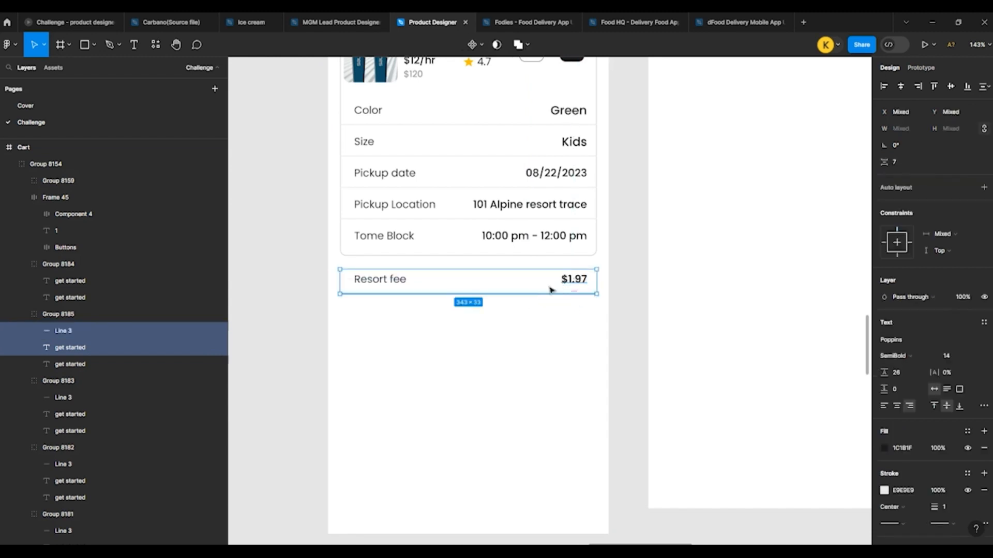
left_click(918, 86)
left_click(507, 321)
left_click(377, 284, "ctrl")
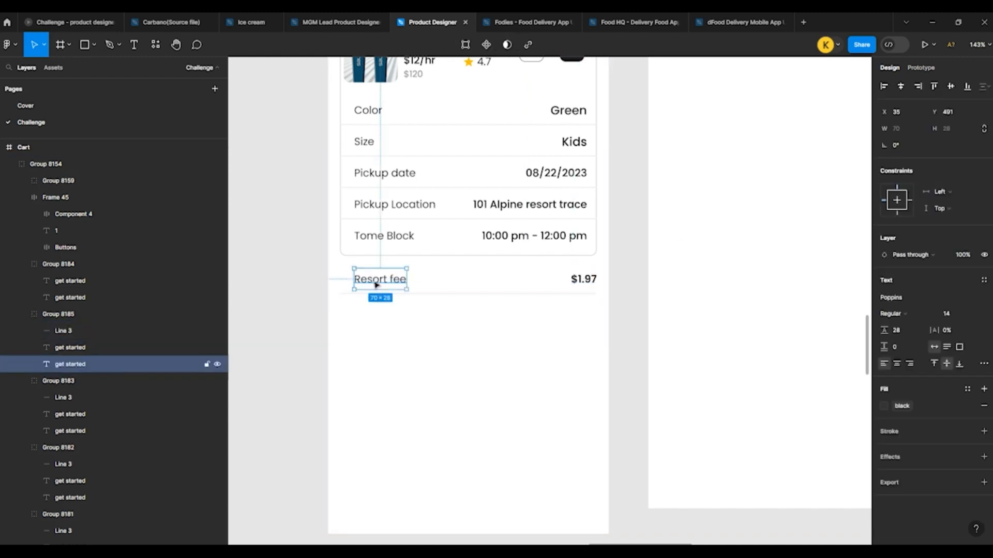
left_click(366, 292, "shift")
left_click(884, 86)
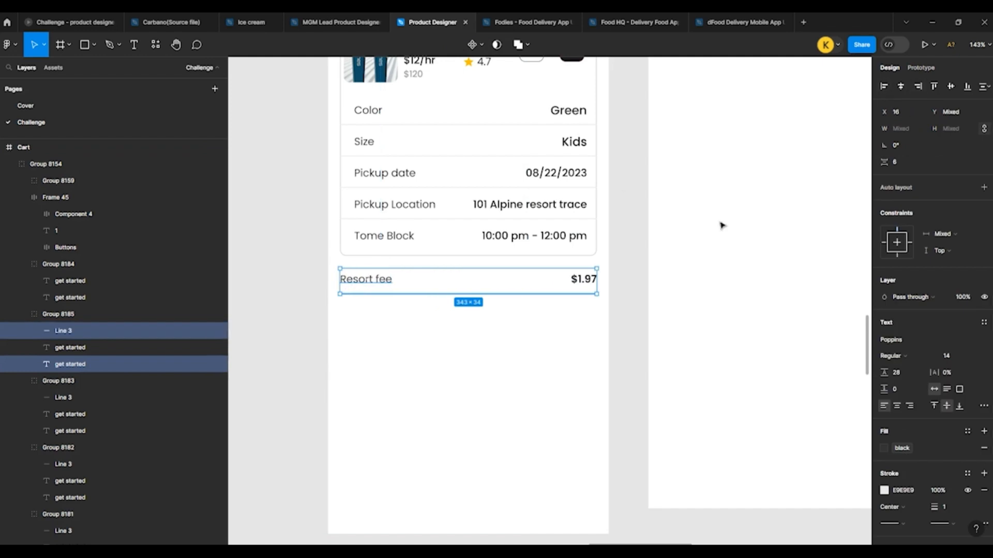
left_click(303, 309)
Step: Duplicate the Resort fee row with its divider twice, placing the copies evenly below it, the first at Y 533
double_click(357, 284)
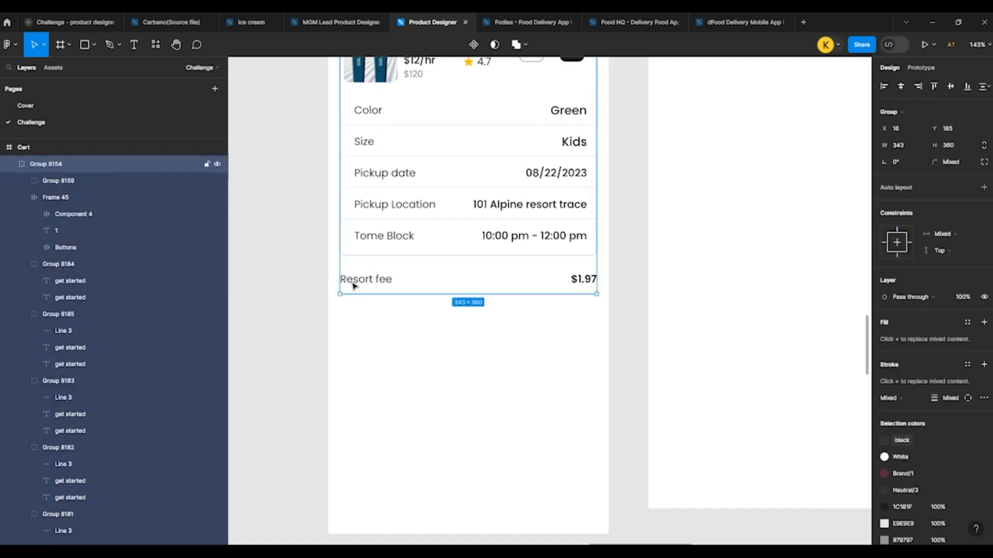
left_click_drag(358, 283, 361, 314)
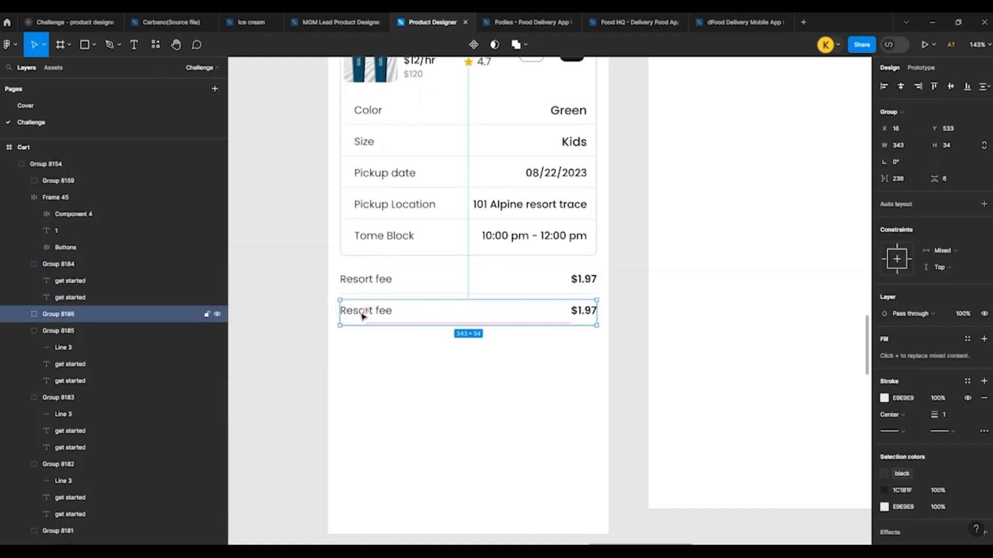
key("ctrl+d")
left_click(425, 373)
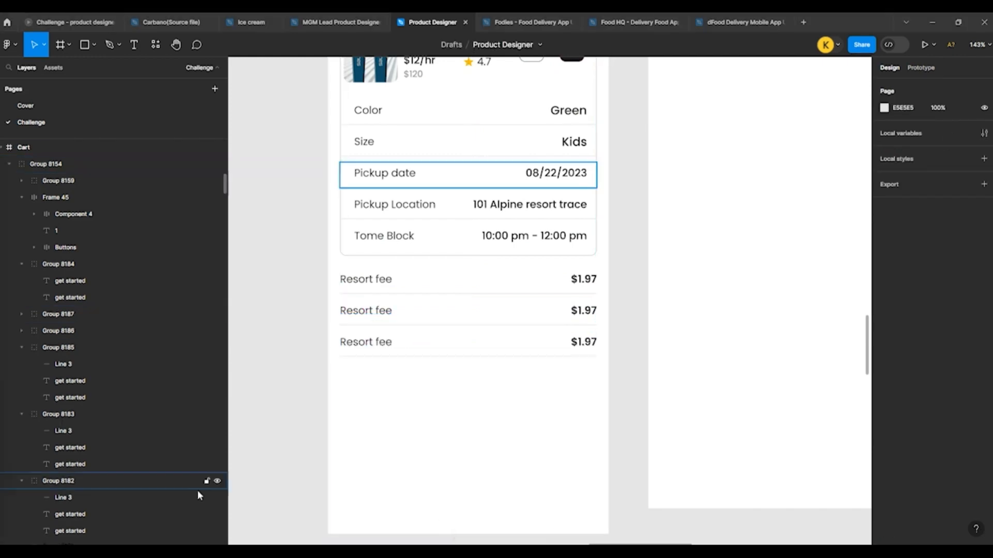
Step: Change the labels of the second and third fee rows to "Insurance" and "Taxes"
double_click(356, 310)
double_click(356, 310)
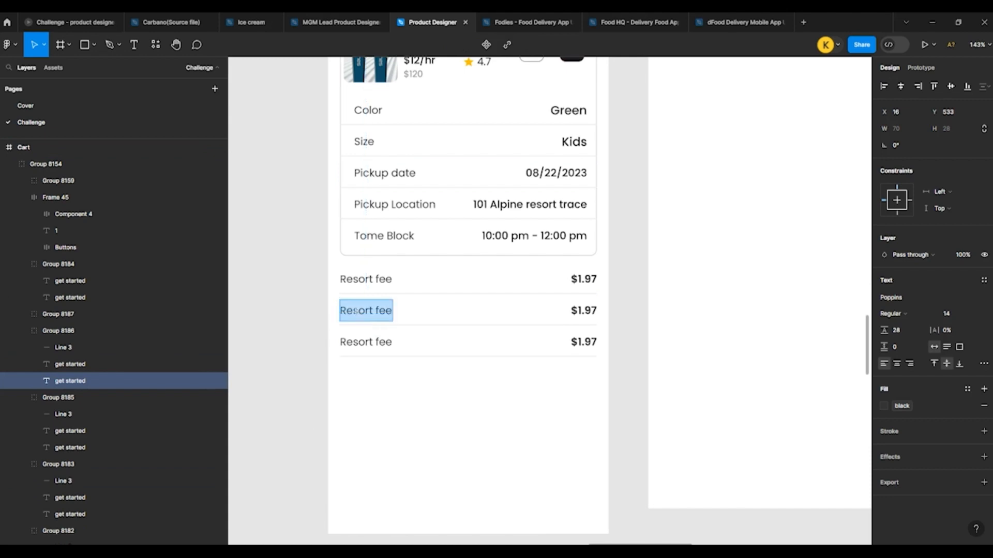
type("Insurance")
key("Escape")
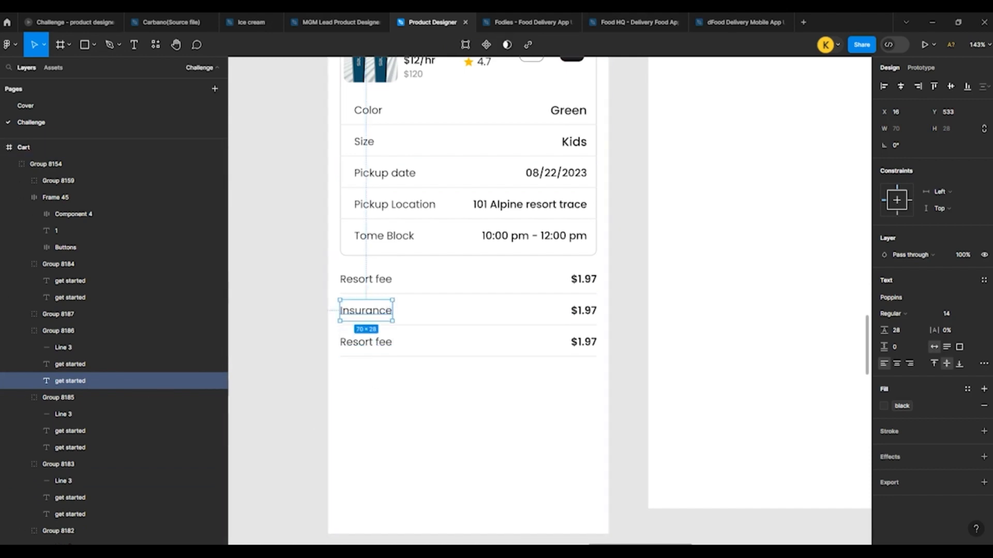
left_click(388, 355)
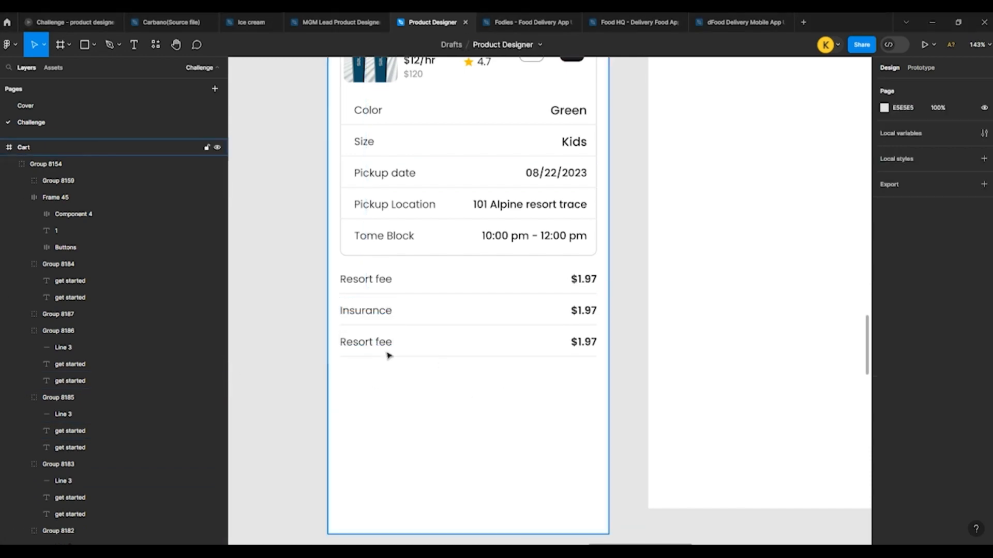
double_click(361, 341)
double_click(356, 343)
type("Taxes")
left_click(383, 370)
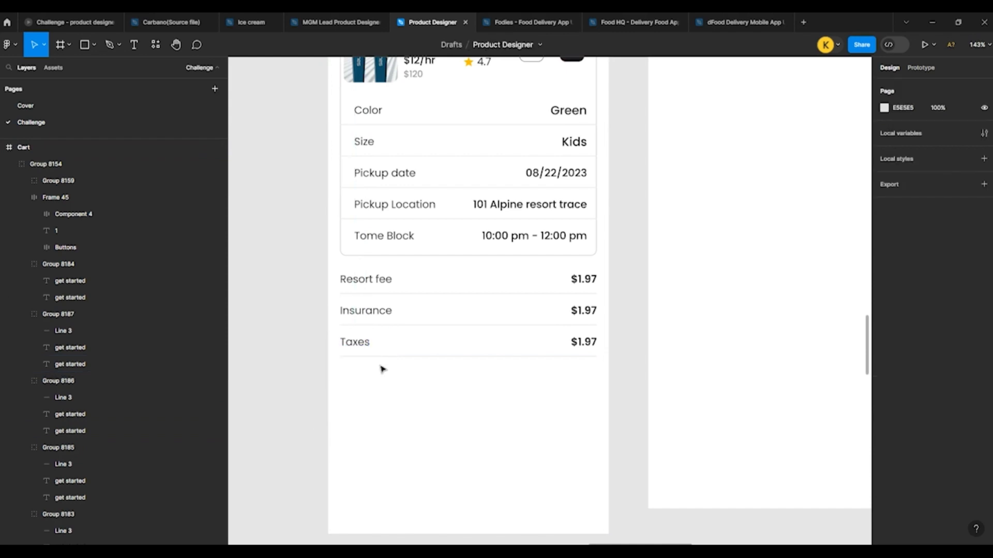
Step: Paste the copied Coupon Code box below the Taxes row, move it up to Y 644 and centre it horizontally on the screen
scroll(302, 347, "down", 1)
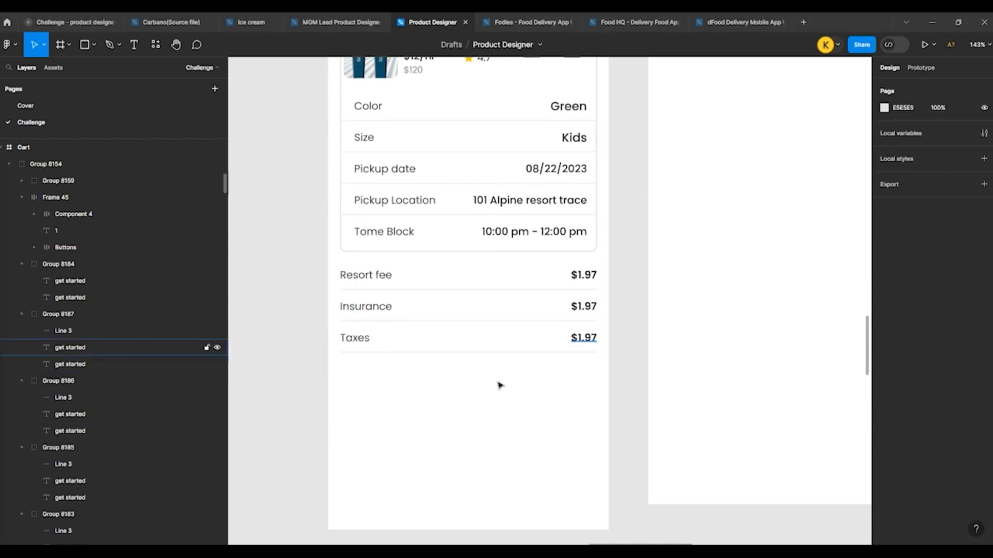
key("ctrl+v")
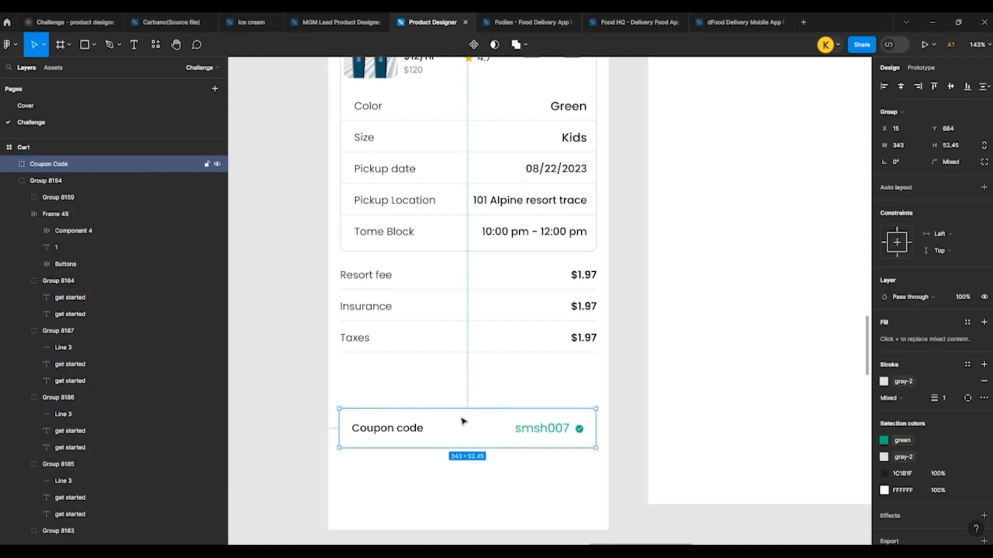
key("shift+Up")
key("shift+Up")
key("shift+Up")
key("shift+Up")
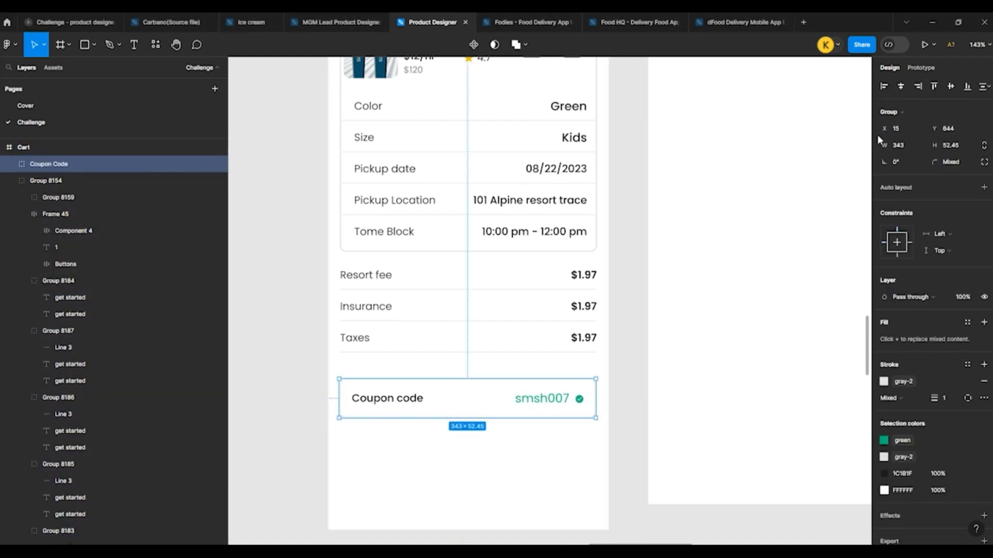
left_click(903, 88)
key("Escape")
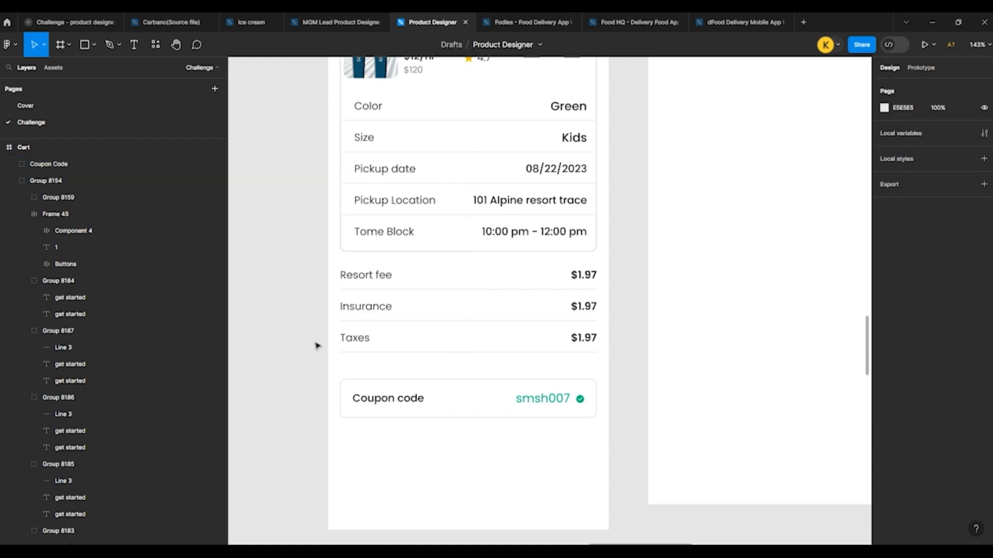
Step: Look over the other app screens, especially the full Product Detail page, and return to the lower part of the Cart screen
scroll(303, 301, "down", 5)
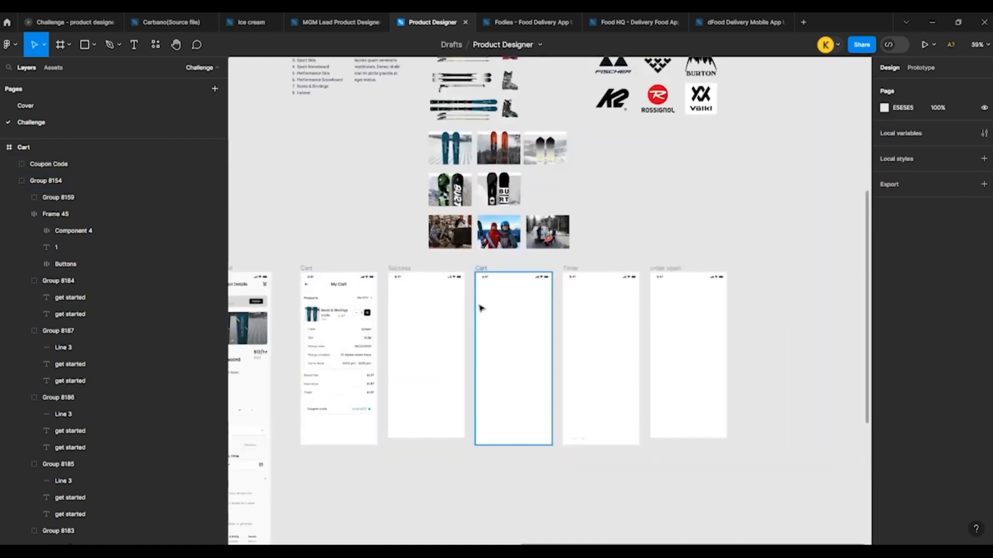
scroll(576, 287, "down", 3)
scroll(349, 225, "up", 4)
scroll(426, 229, "down", 2)
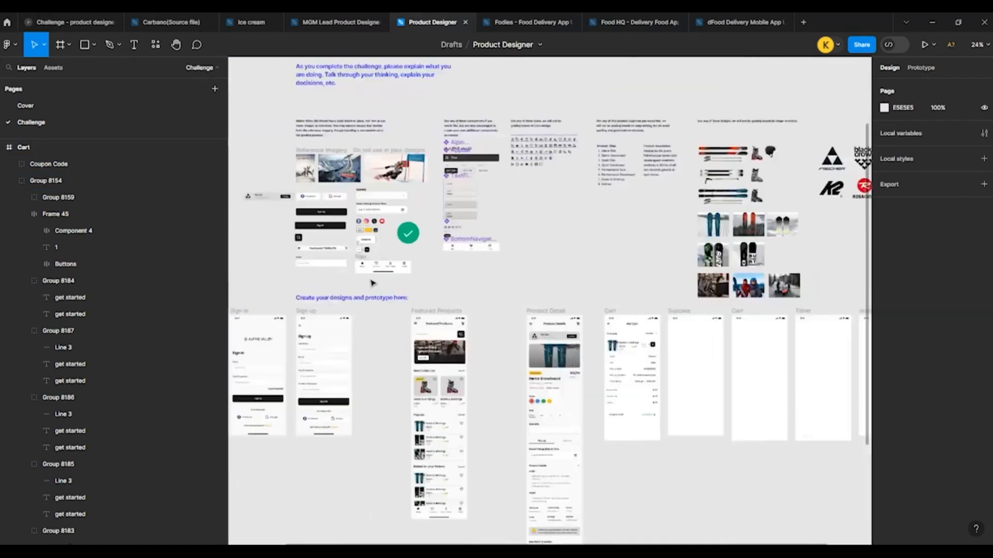
scroll(395, 206, "down", 5)
scroll(510, 350, "down", 4)
scroll(510, 351, "up", 5)
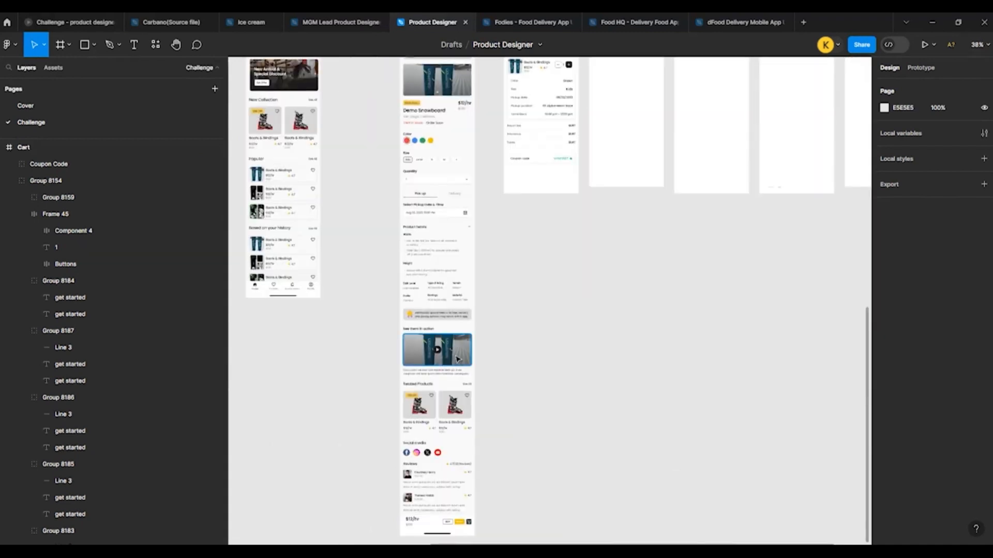
scroll(510, 310, "down", 3)
scroll(543, 258, "up", 3)
scroll(573, 204, "up", 4)
scroll(572, 205, "up", 3)
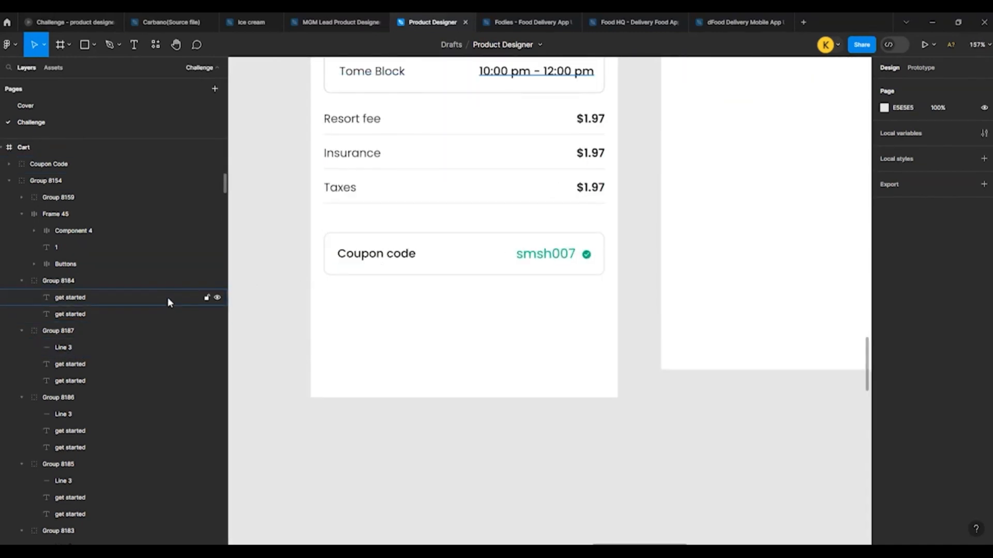
Step: Copy the "Coupon code" label, place the copy below the coupon box at Y 721 and centre-align its text
scroll(290, 279, "up", 3)
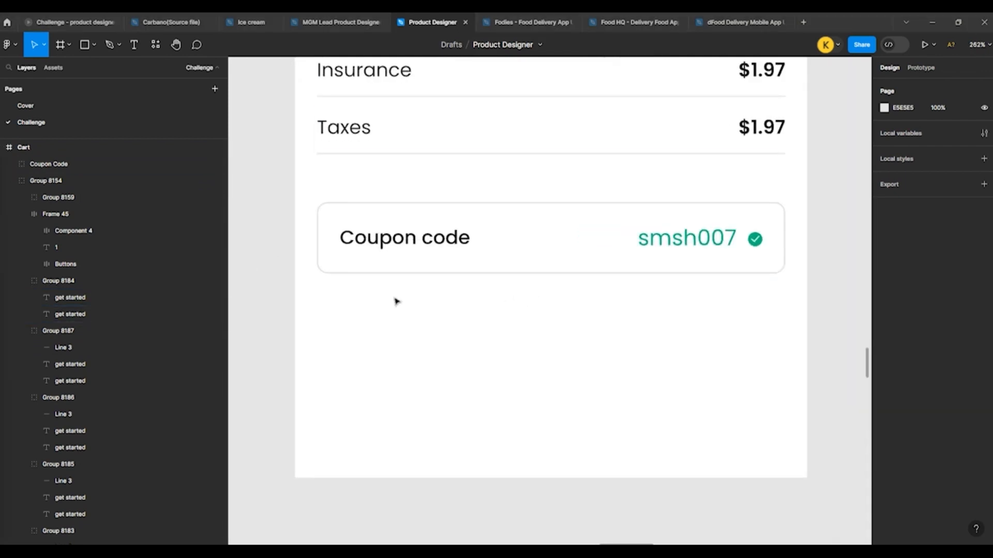
double_click(375, 247)
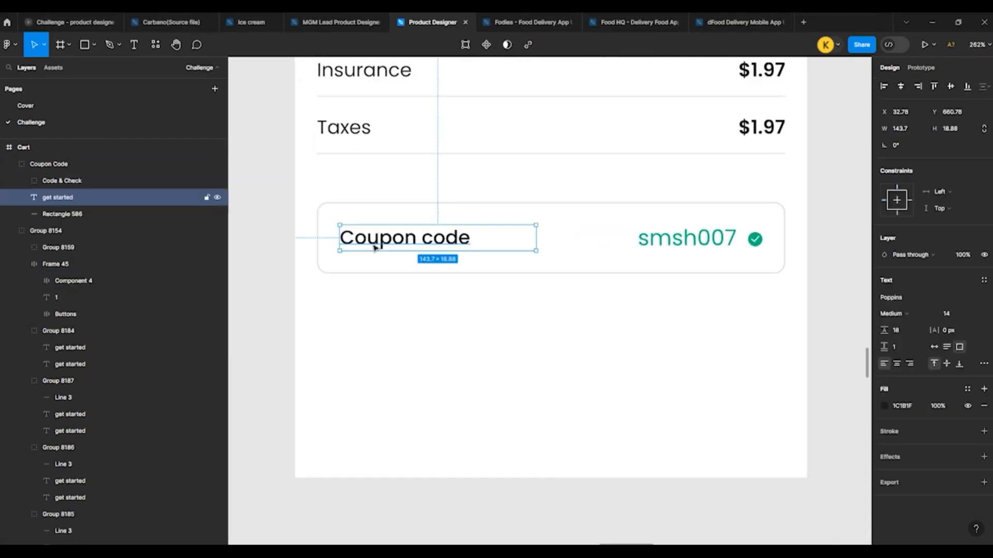
left_click(478, 326)
key("ctrl+v")
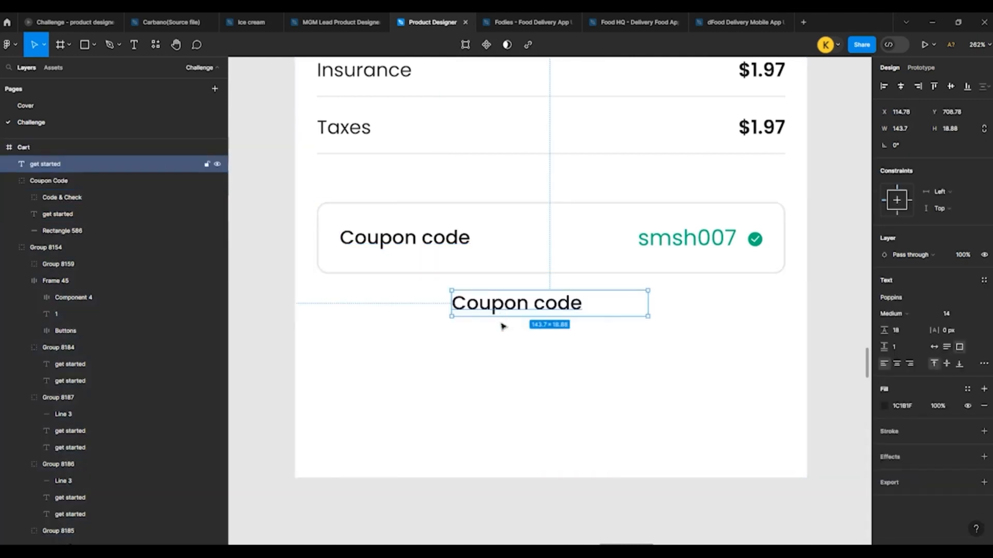
left_click_drag(503, 308, 504, 324)
left_click(897, 364)
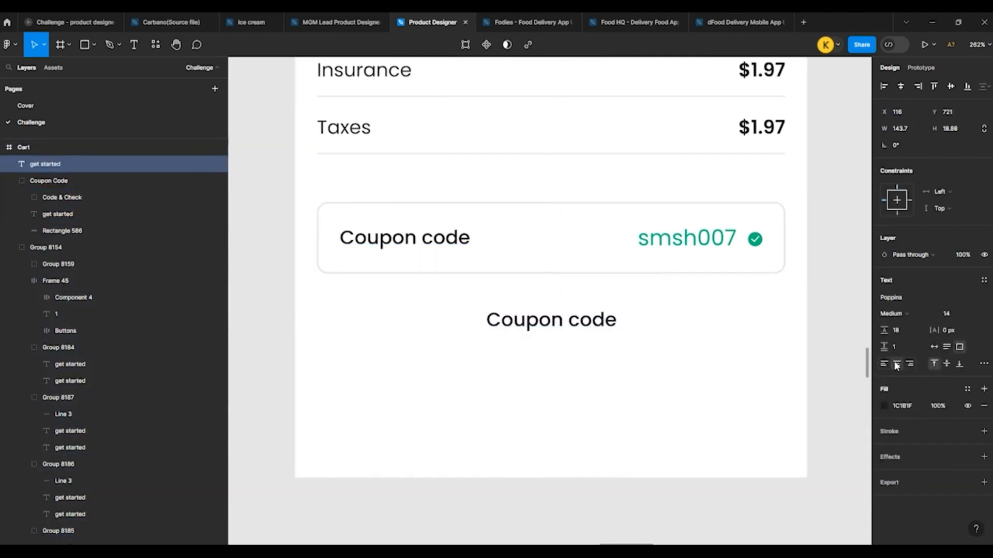
Step: Replace the text of the copied label with "Please review through our Terms & Condictions"
double_click(588, 322)
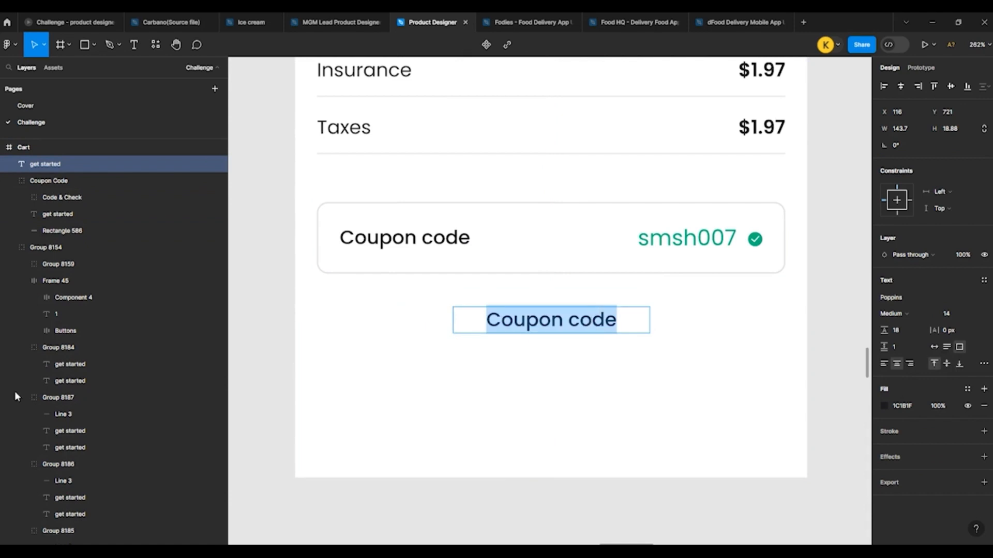
key("Escape")
double_click(564, 319)
type("Please")
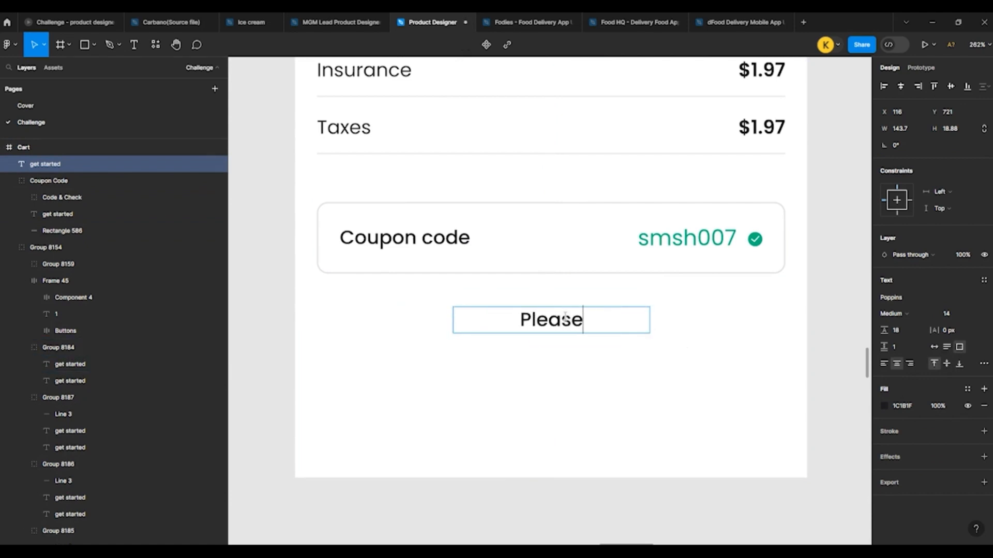
type(" review ")
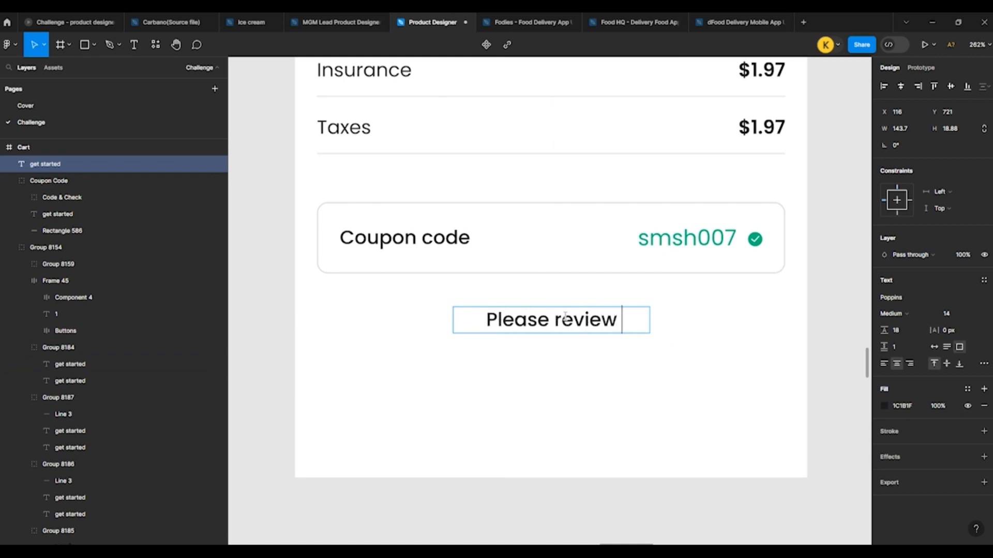
type("th")
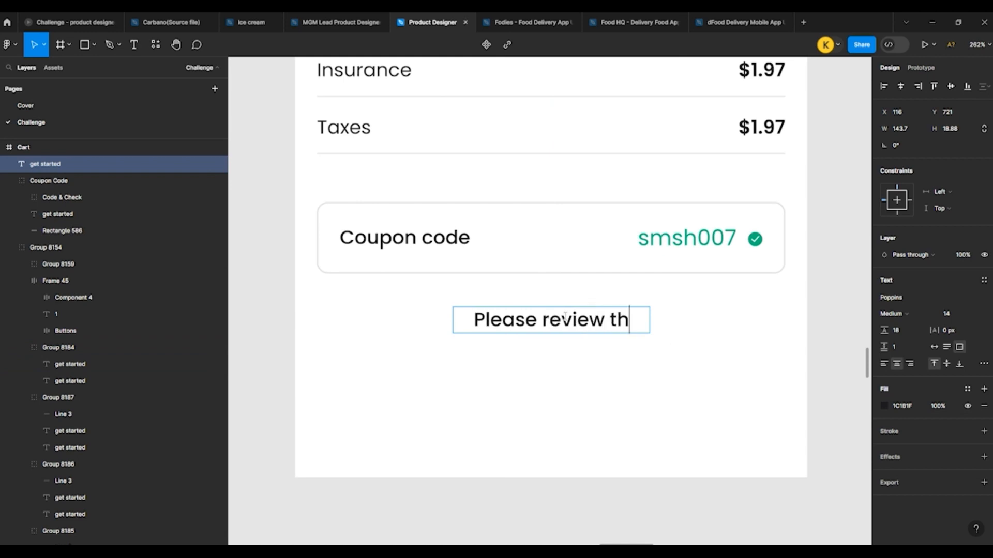
type("r")
type("o")
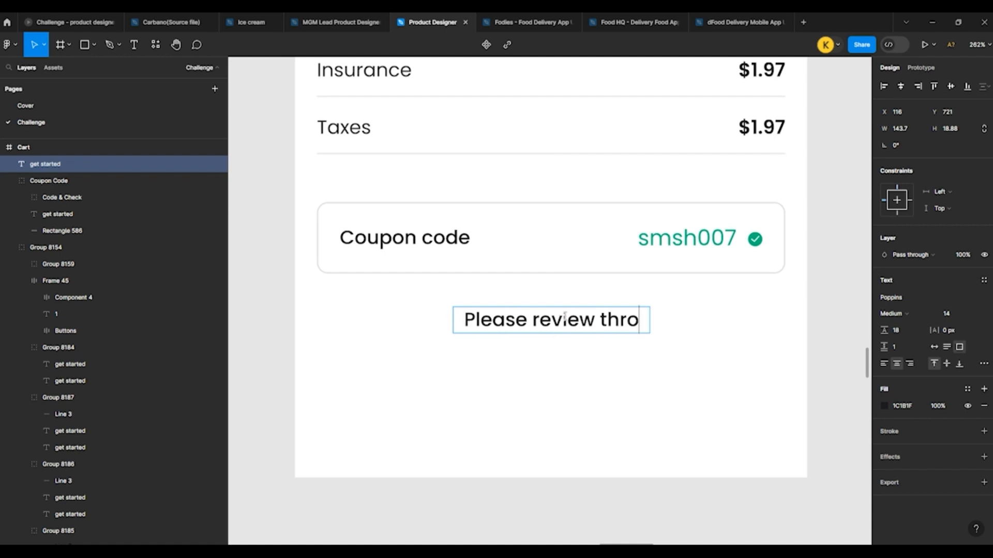
type("ugh our")
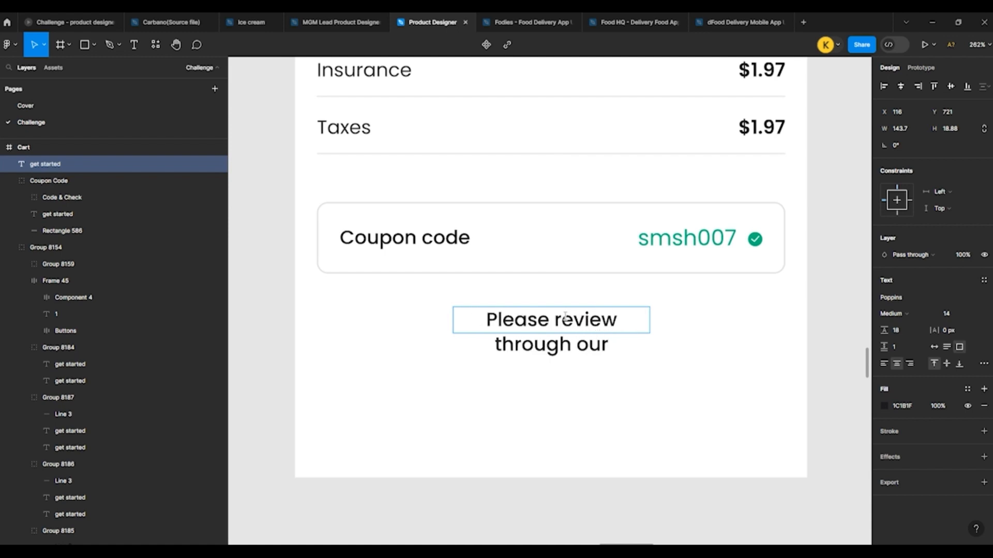
type(" Terms ")
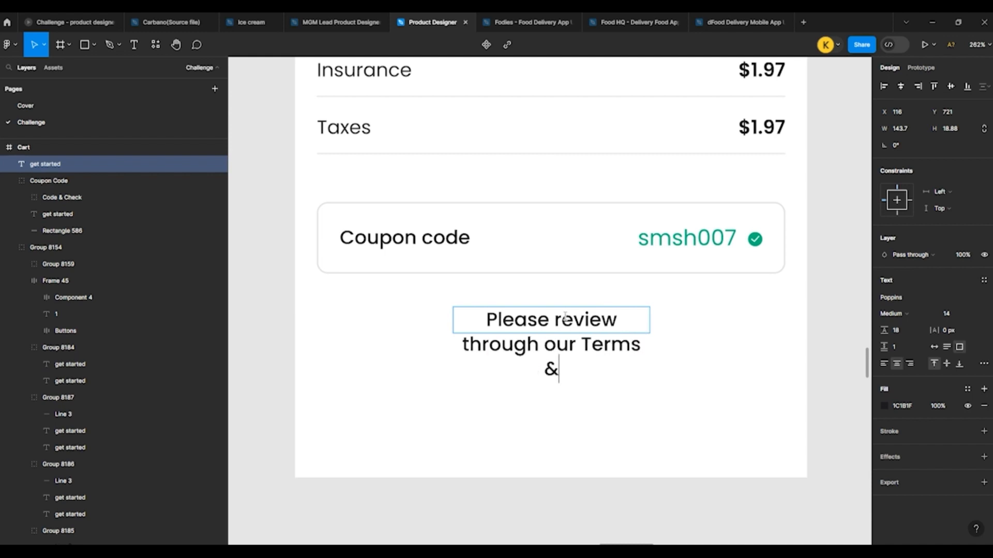
type("& Condictions")
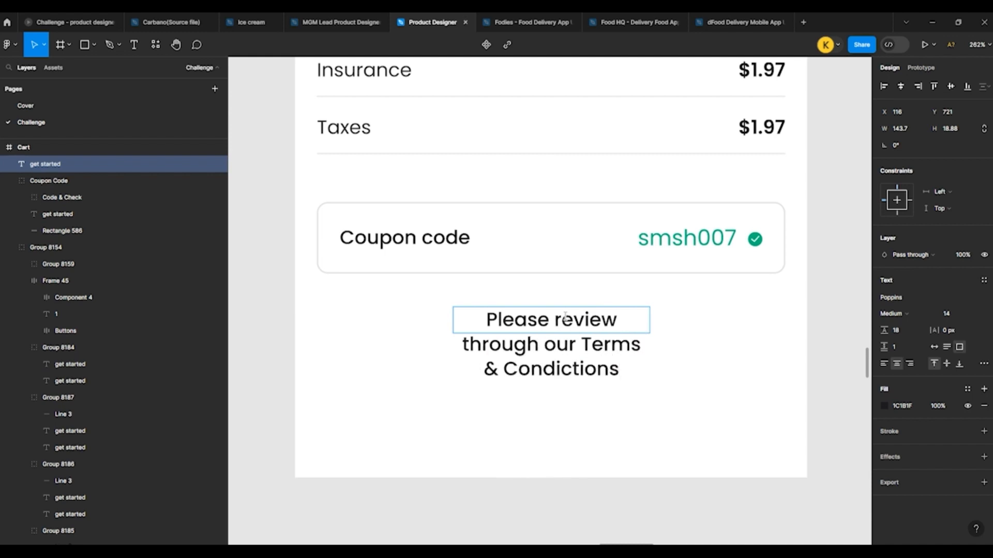
key("Escape")
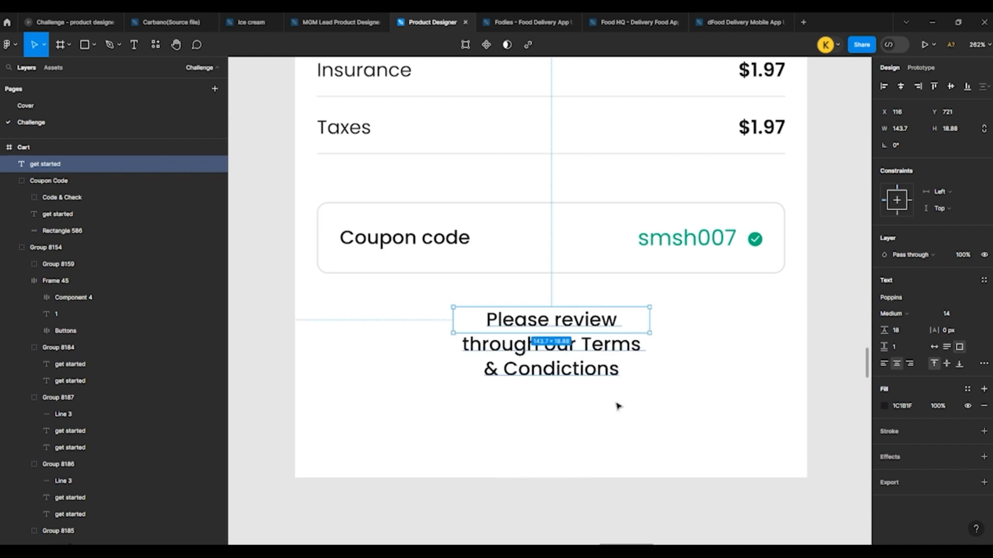
Step: Set the terms text box to auto width so the sentence fits on a single line
double_click(562, 372)
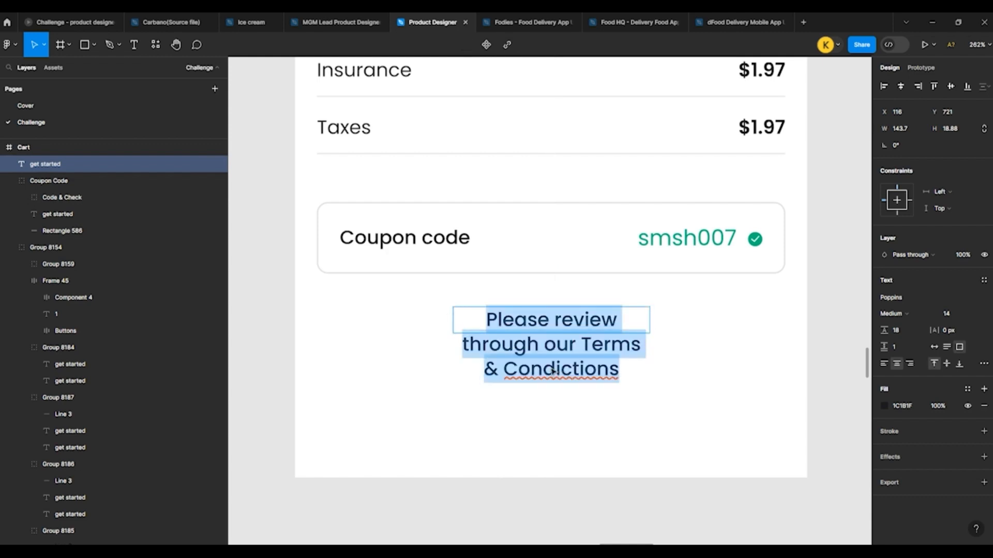
key("Escape")
left_click(683, 355)
left_click(591, 320)
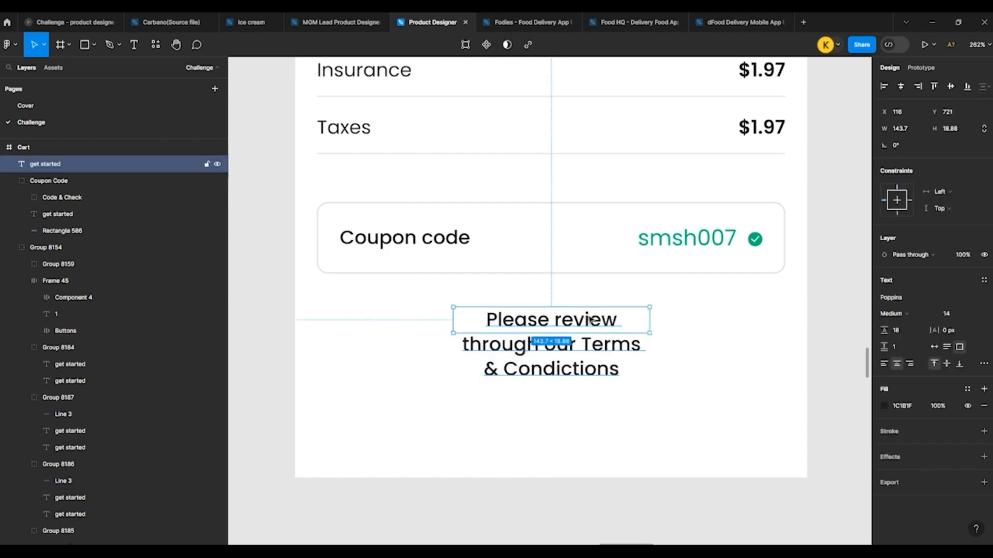
double_click(653, 322)
Step: Replace the word "Condictions" in the terms text with the spelling suggestion "Condictiones"
double_click(695, 325)
right_click(698, 320)
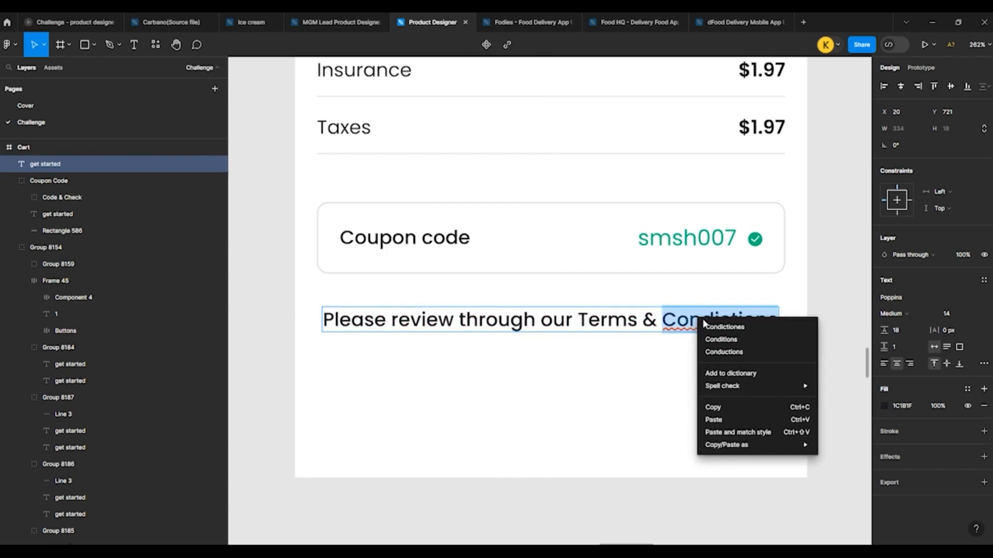
left_click(713, 327)
left_click(686, 364)
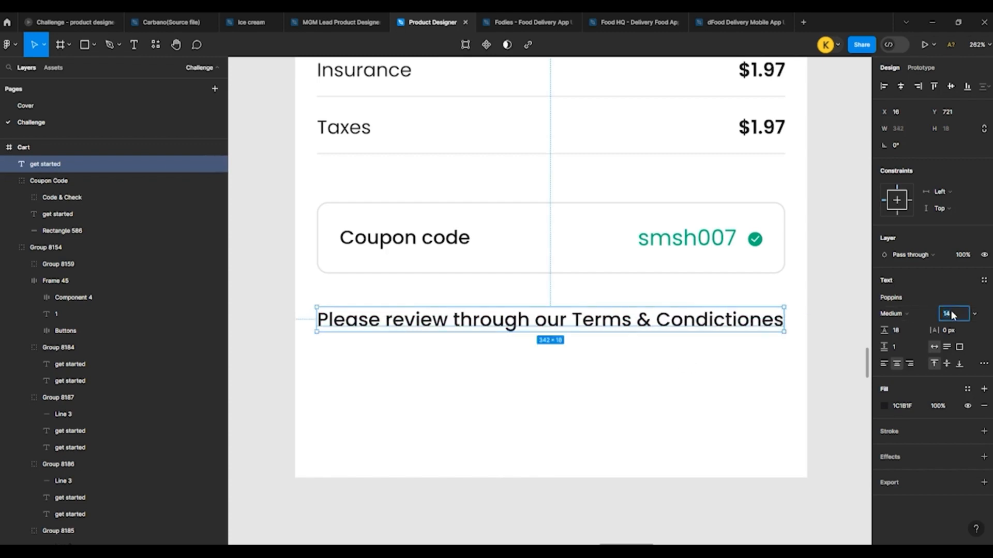
Step: Set the font size of the terms note to 12
key("Down")
key("Down")
left_click(777, 359)
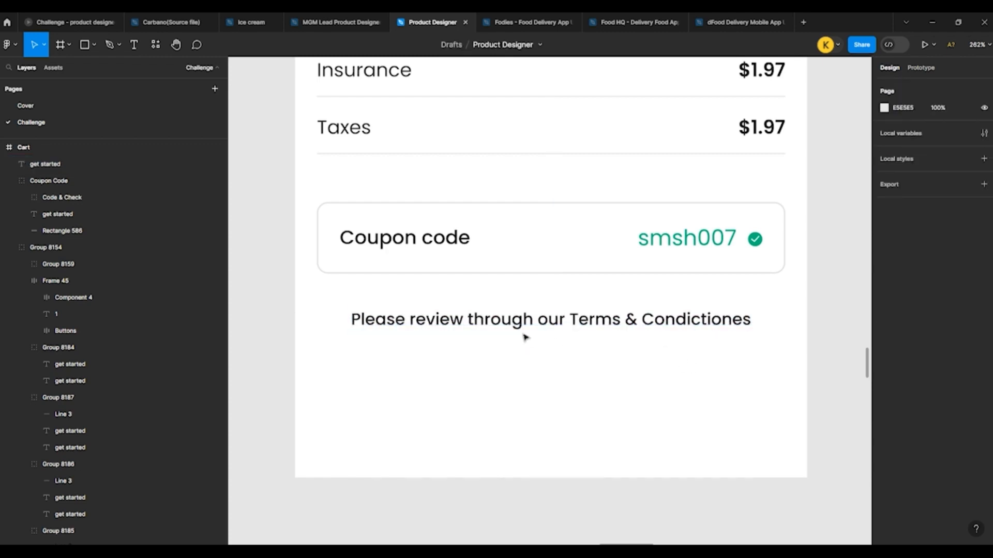
Step: Make "Terms & Condictiones" in the note SemiBold and colour only those words yellow, FBBC05
left_click(525, 326)
double_click(568, 325)
left_click_drag(569, 321, 762, 323)
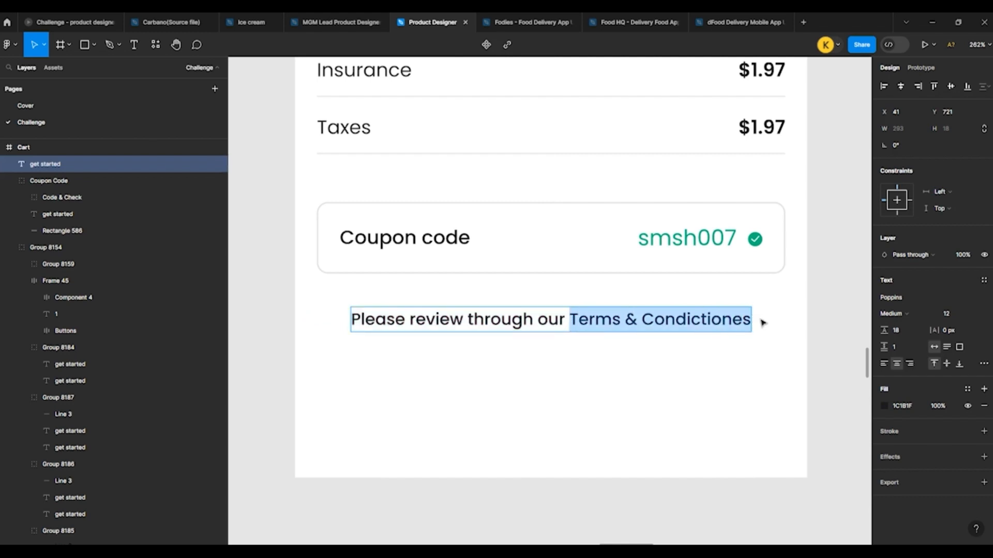
left_click(894, 314)
left_click(894, 328)
left_click(884, 406)
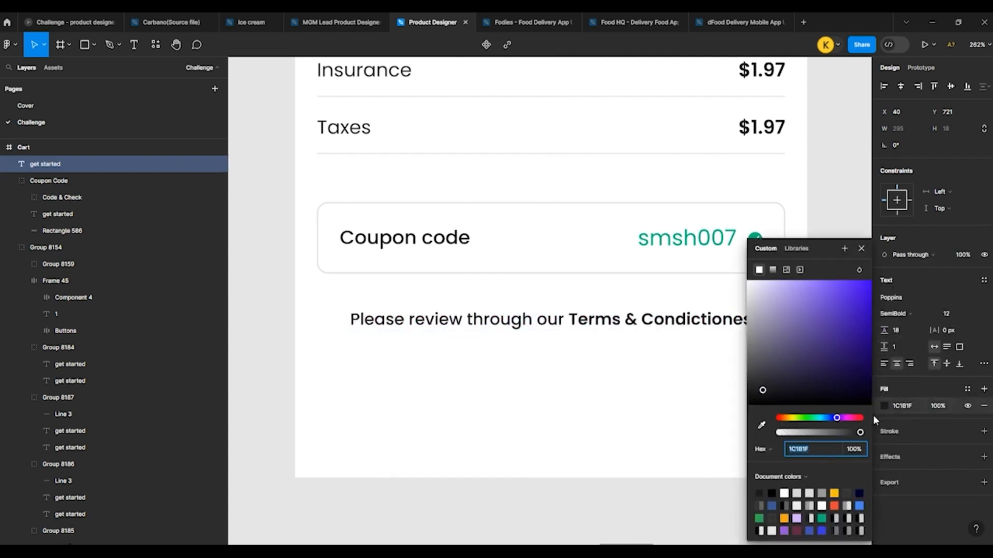
left_click(834, 493)
key("Escape")
key("Escape")
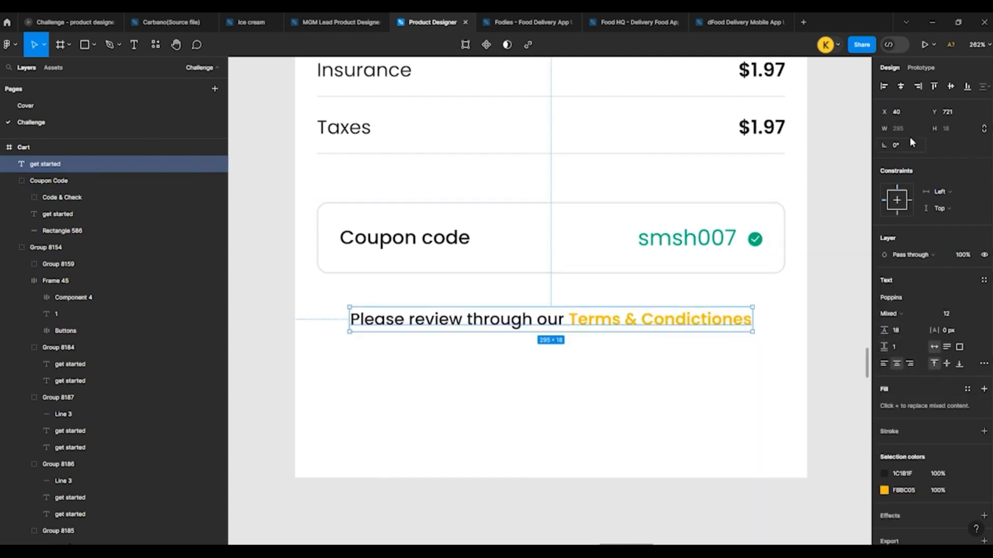
left_click(678, 350)
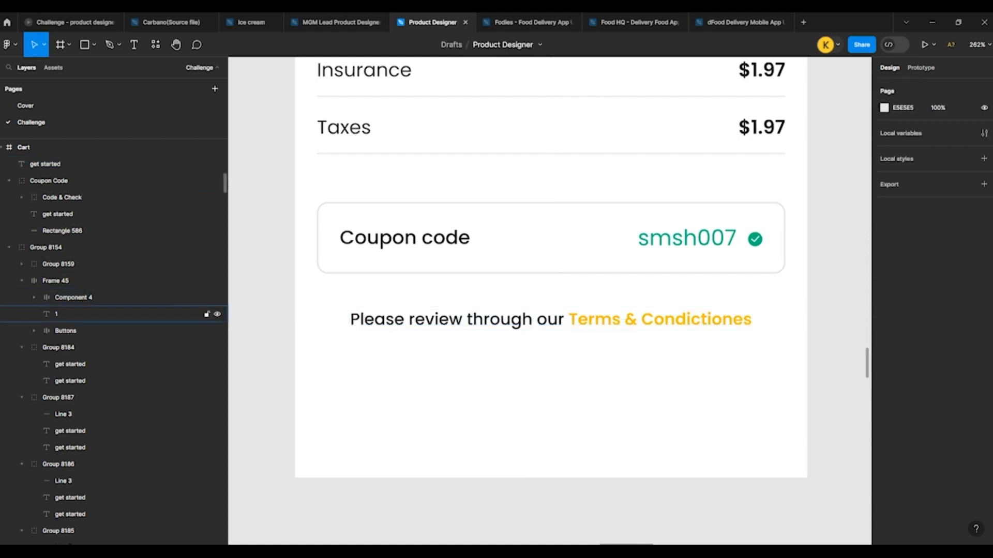
Step: Paste the Checkout bar with Total rent and Reserve into the Cart frame below the terms note
scroll(370, 383, "down", 5)
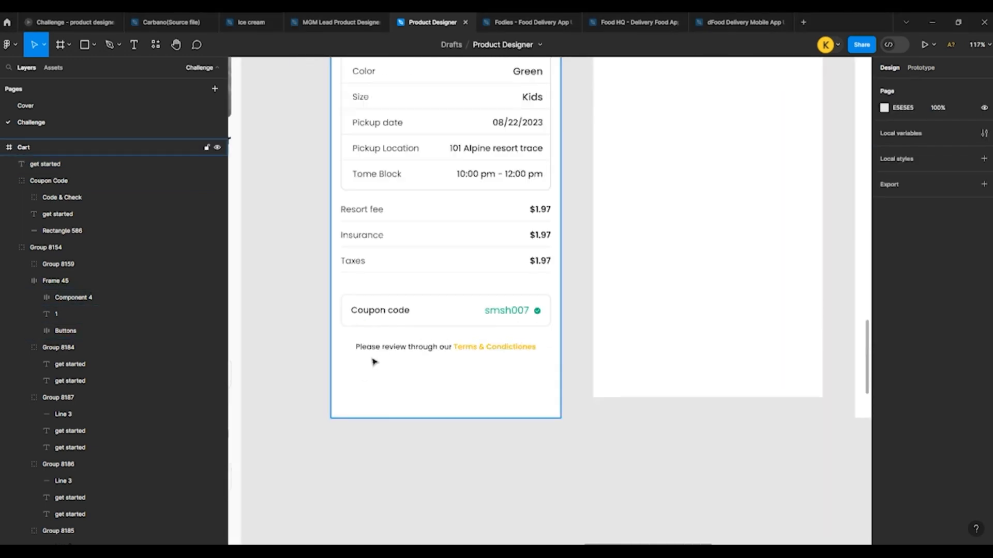
scroll(313, 337, "up", 3)
scroll(582, 218, "down", 5)
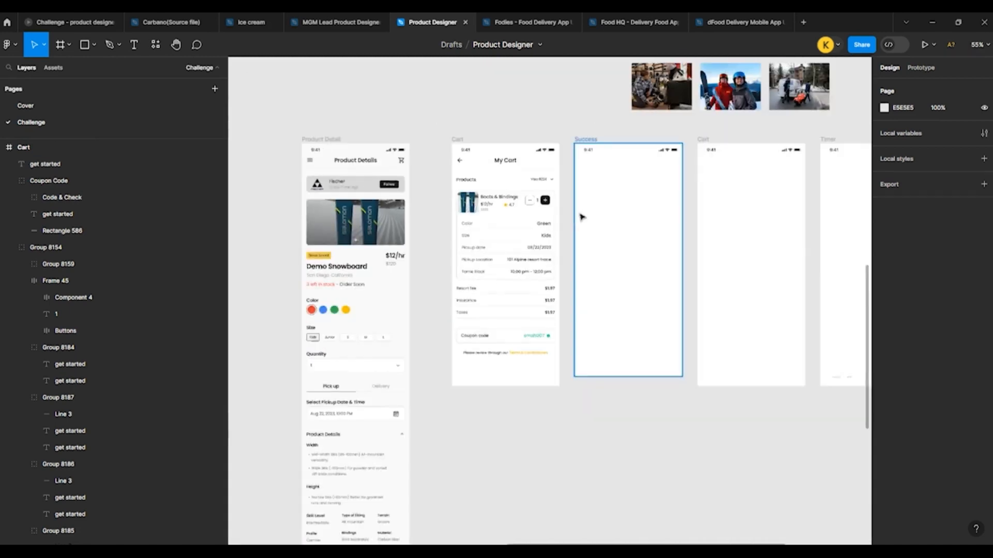
scroll(455, 292, "up", 3)
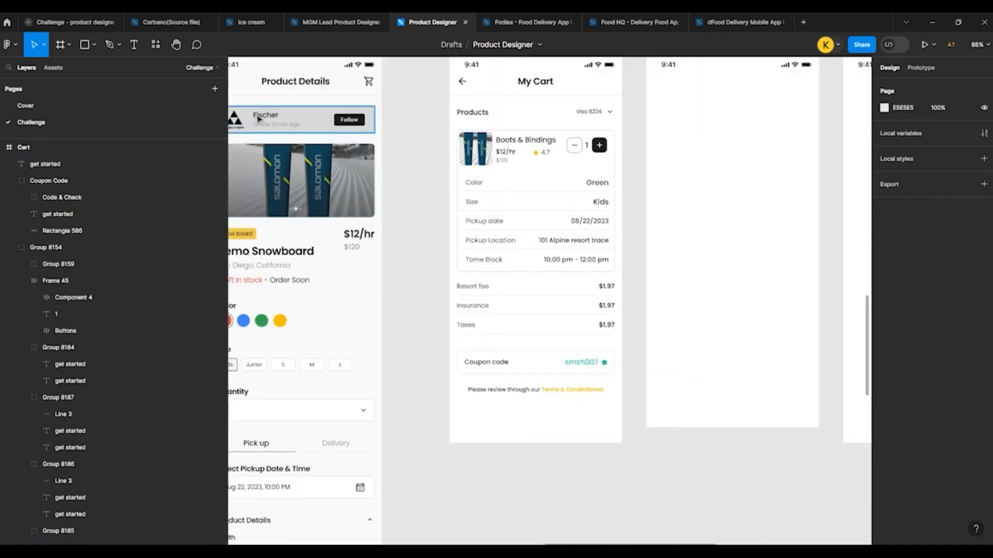
scroll(430, 268, "down", 4)
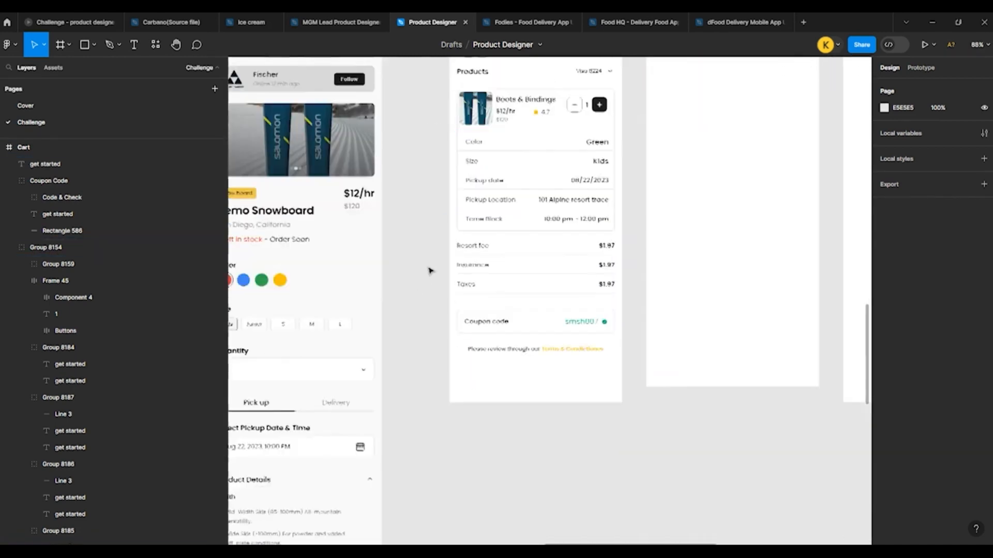
scroll(481, 305, "up", 3)
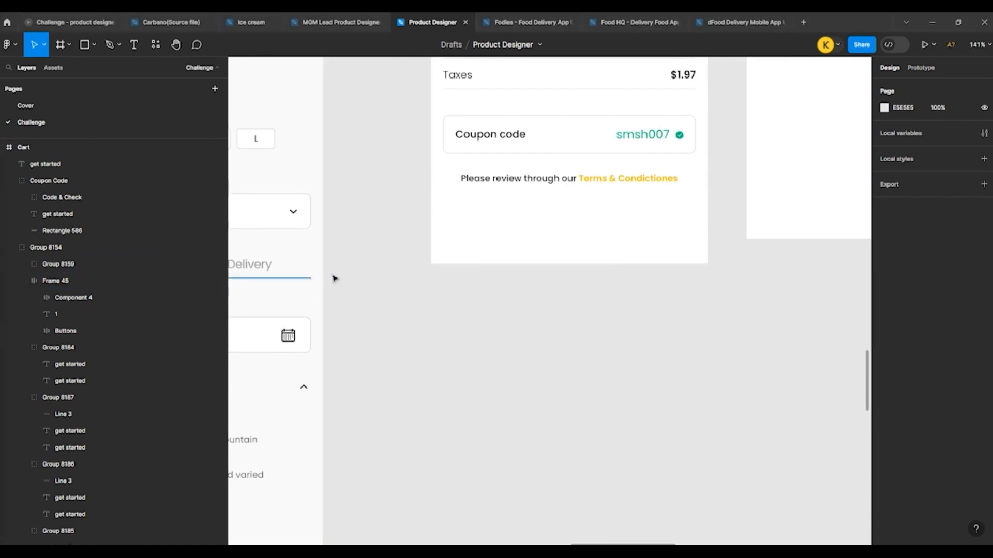
left_click(519, 229)
key("ctrl+v")
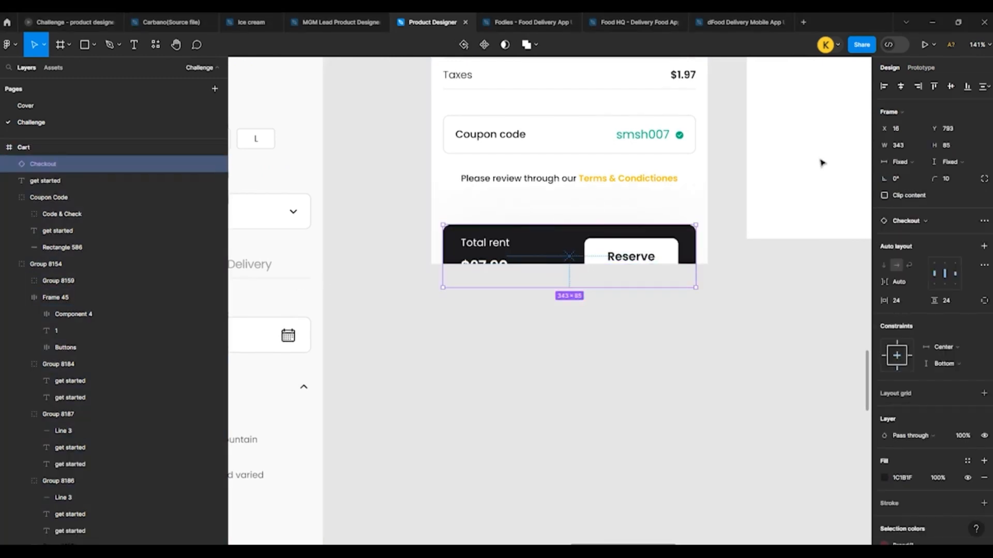
Step: Align the Checkout bar to the bottom of the Cart frame and raise it to Y 749
left_click(966, 89)
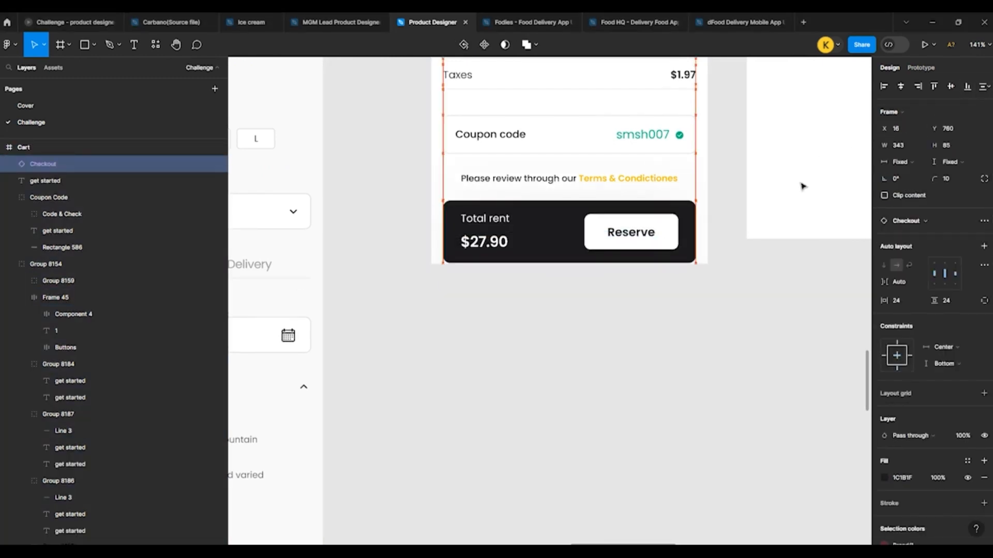
key("Up")
key("Up")
key("Up")
key("Up")
key("Up")
key("Up")
key("Up")
key("Up")
key("Up")
key("Up")
key("Up")
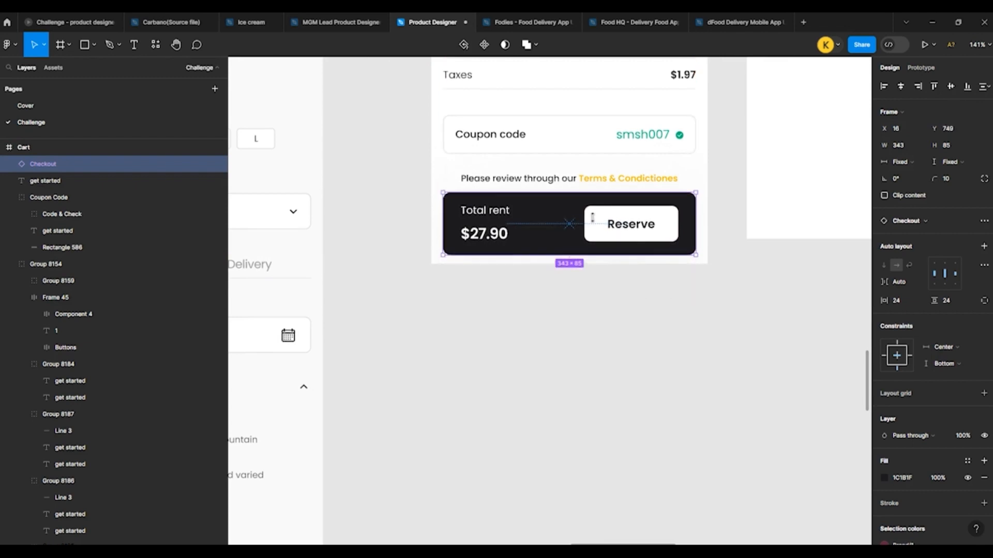
key("Escape")
Step: Move the Coupon Code group up to Y 633, closer to the Taxes row
left_click(492, 177)
left_click(489, 134)
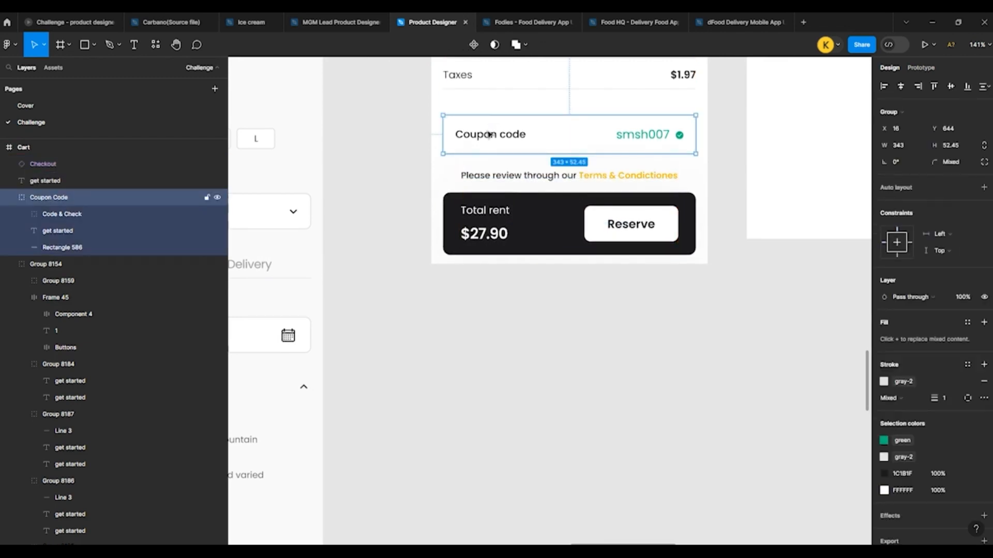
key("Up")
key("Up")
key("Up")
key("Up")
key("Up")
key("Up")
key("Up")
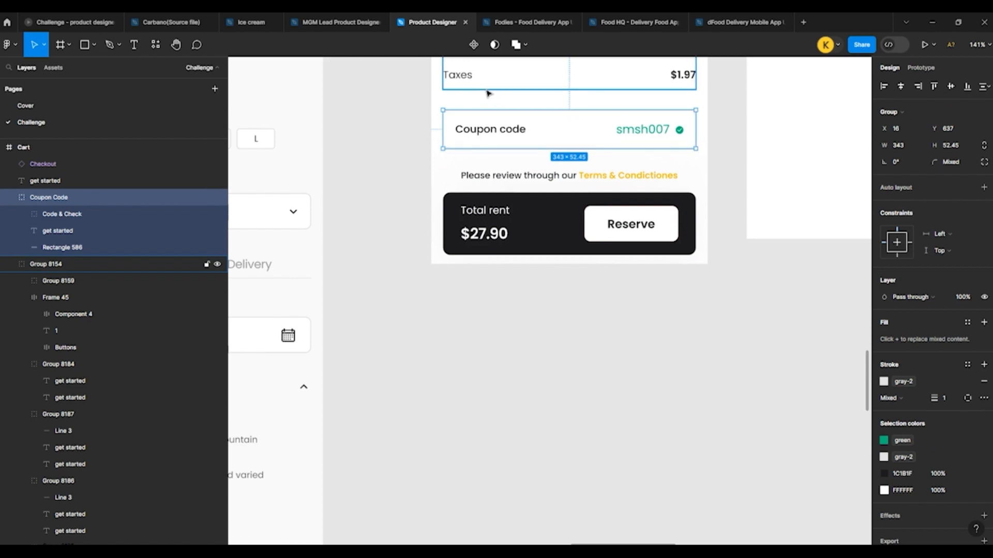
key("Up")
key("Up")
key("Up")
key("Up")
key("Up")
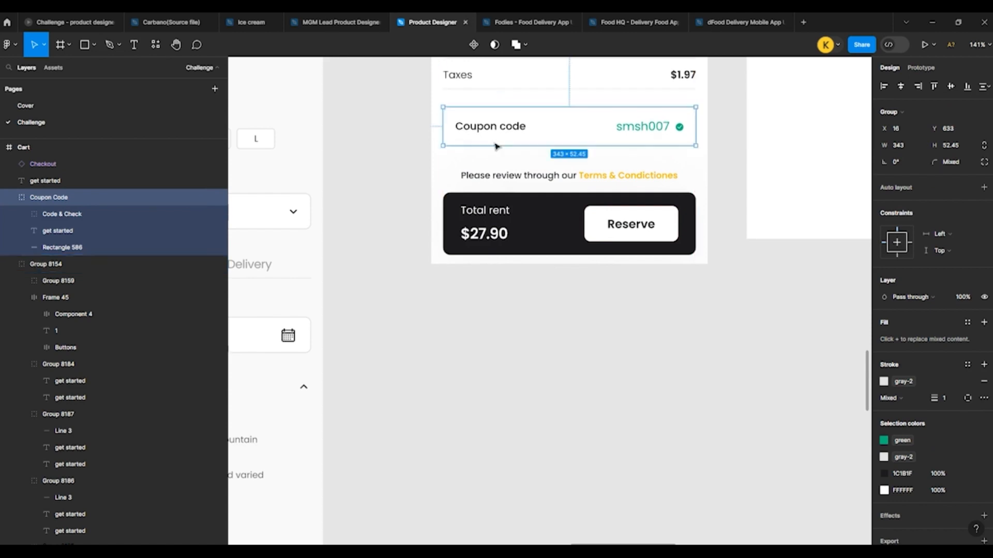
Step: Move the terms note to Y 710 and nudge the Checkout bar slightly up from the bottom edge of the Cart frame
left_click(504, 175)
key("shift+Up")
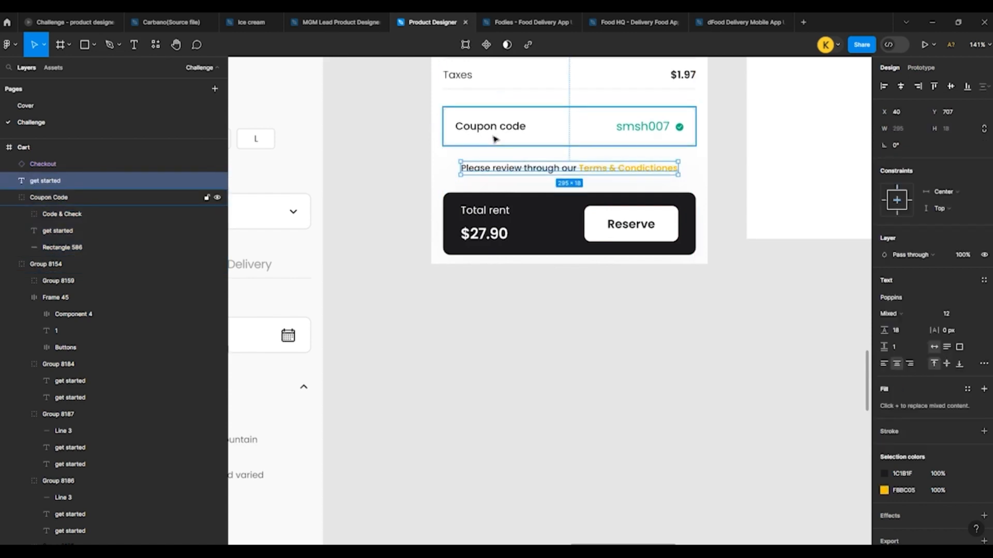
key("Down")
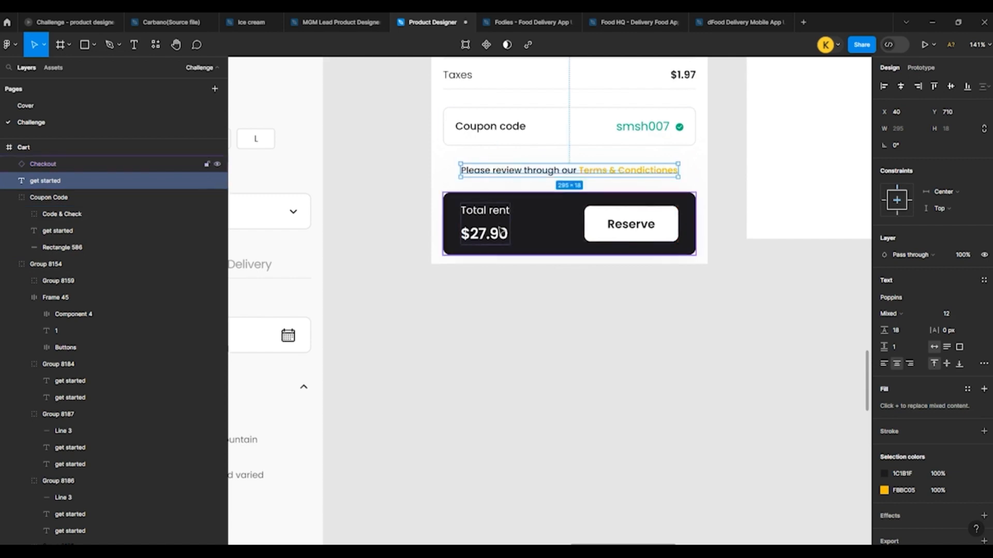
left_click(495, 189)
left_click(344, 207)
scroll(343, 207, "down", 5)
scroll(474, 206, "up", 5)
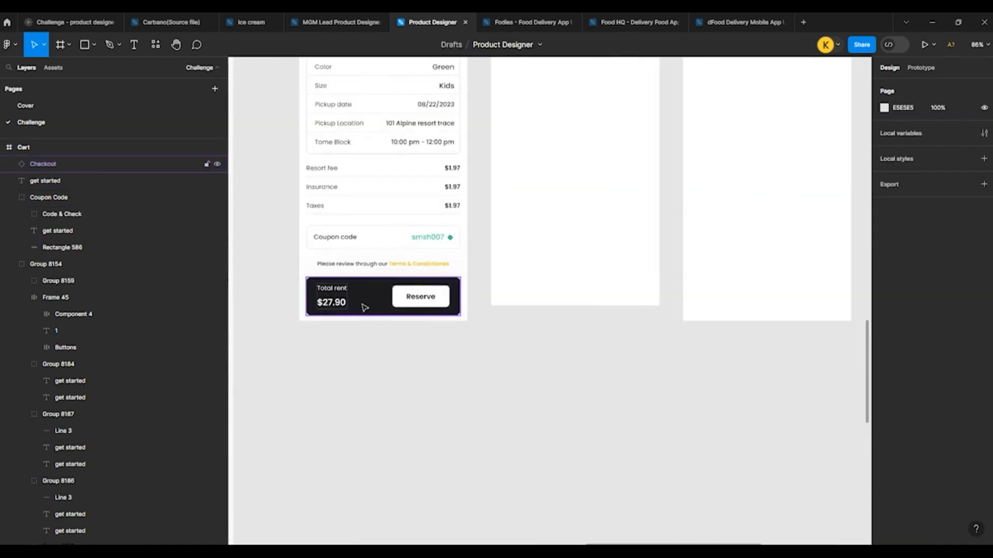
left_click(365, 306)
left_click(521, 354)
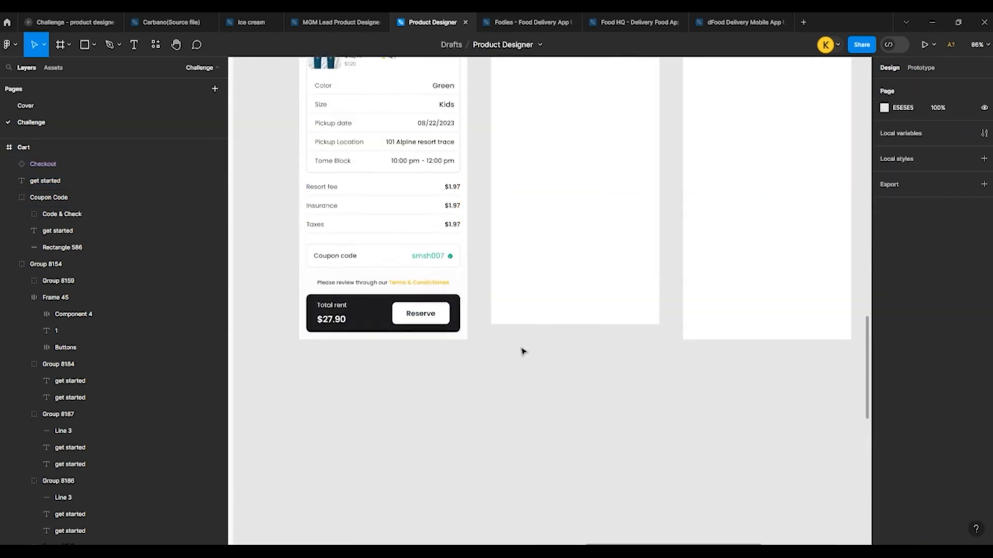
Step: Copy the green Done check mark into the Success frame and place it in the frame's upper half
scroll(521, 352, "down", 5)
scroll(552, 243, "up", 3)
scroll(552, 243, "up", 1)
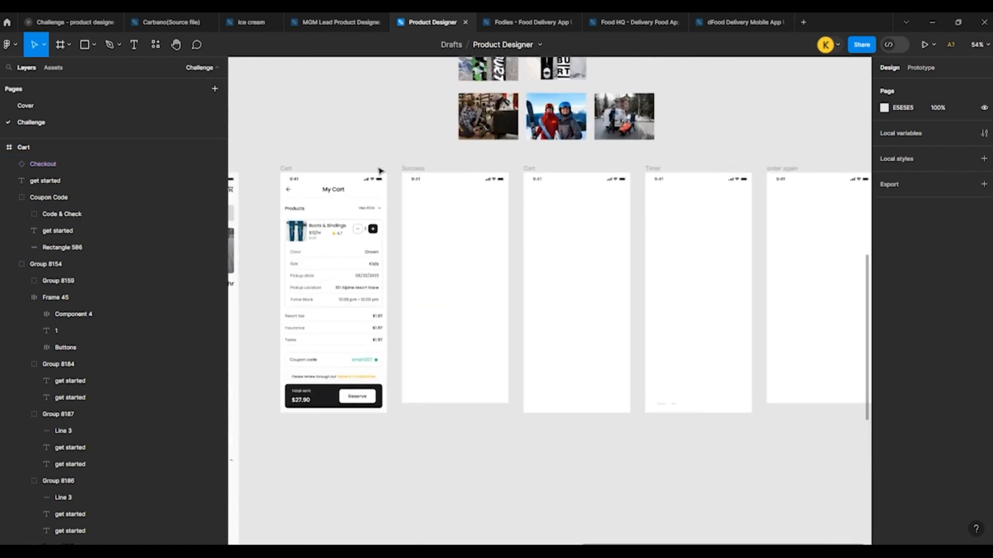
scroll(517, 300, "down", 6)
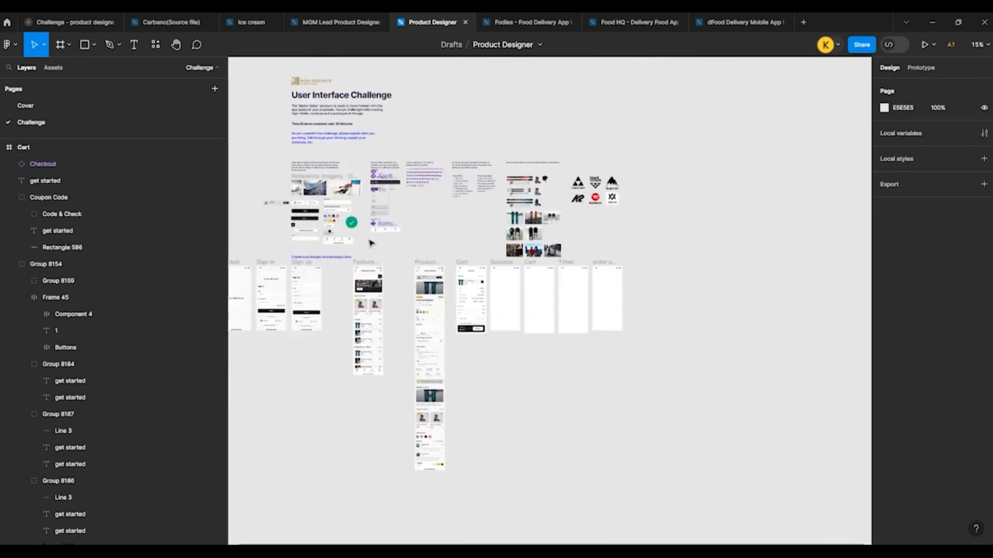
left_click(349, 227)
scroll(496, 281, "up", 8)
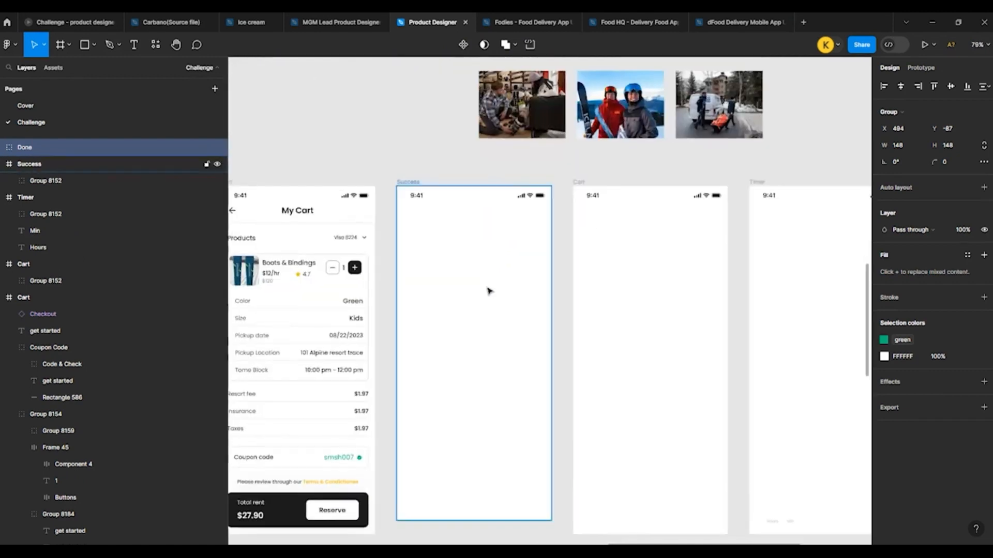
left_click(488, 289)
key("ctrl+v")
left_click_drag(476, 317, 477, 262)
left_click(320, 154)
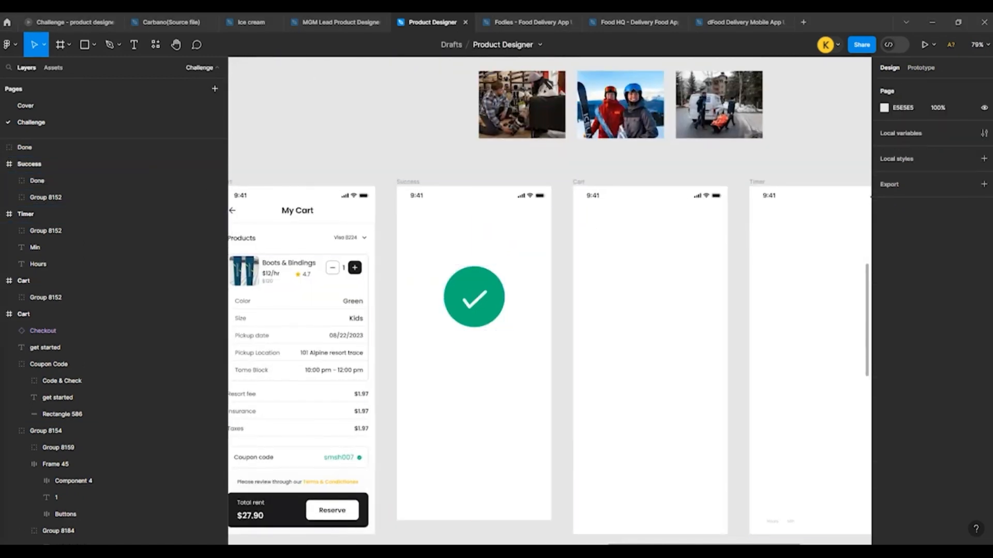
Step: Add the text "Order Reserved Successfully! Head to the location to pick up your items. Thank you and see you soon" below the Success check mark
scroll(315, 411, "up", 3)
scroll(325, 352, "down", 3)
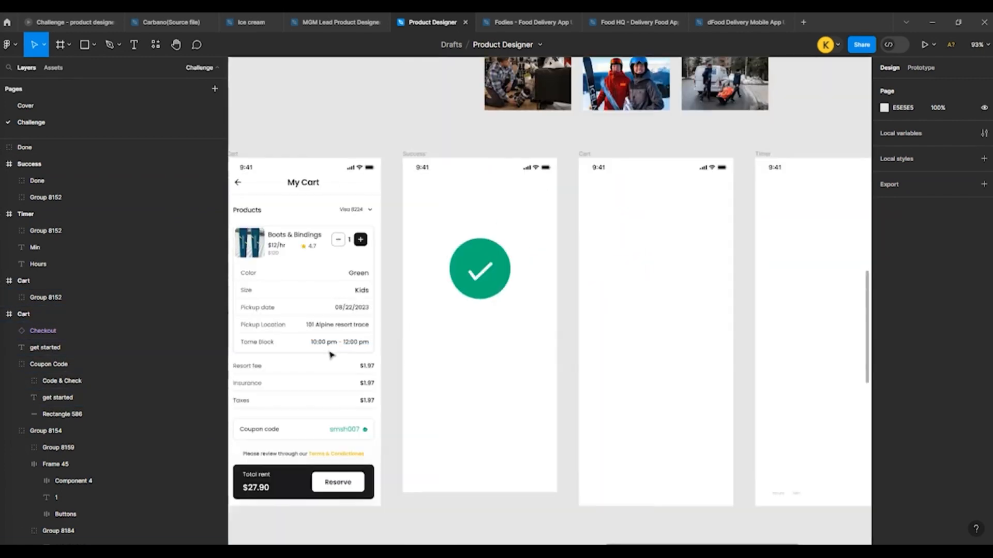
scroll(597, 418, "up", 3)
left_click(421, 386)
scroll(520, 352, "down", 3)
left_click(472, 299)
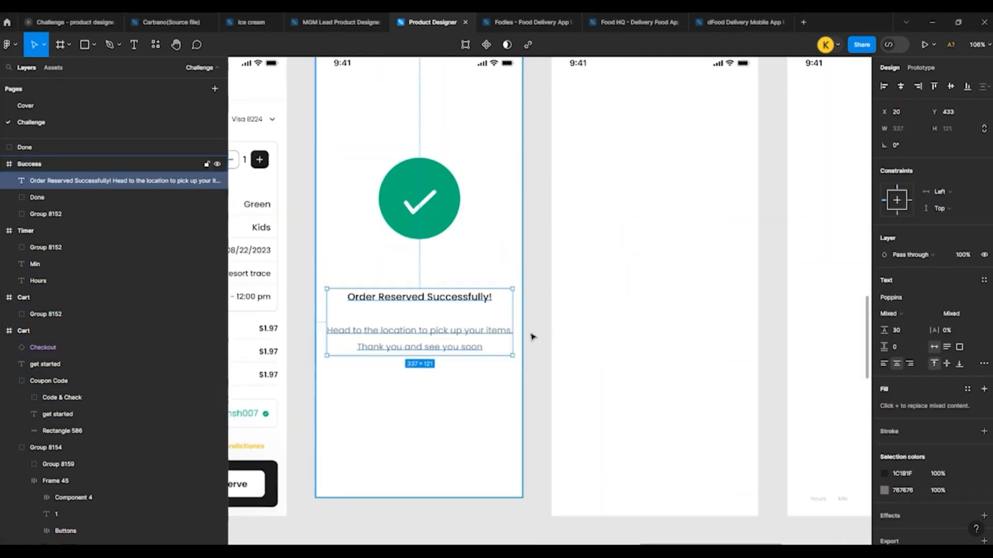
Step: Centre the success message horizontally in its frame and move it up 30 px towards the check mark
scroll(472, 299, "down", 2)
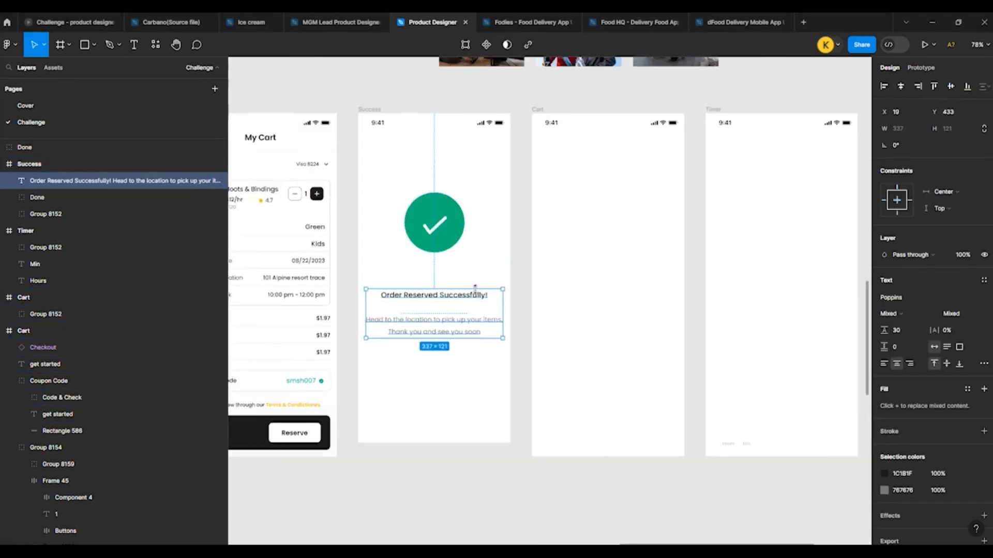
key("shift+Up")
key("shift+Up")
key("shift+Up")
left_click(529, 343)
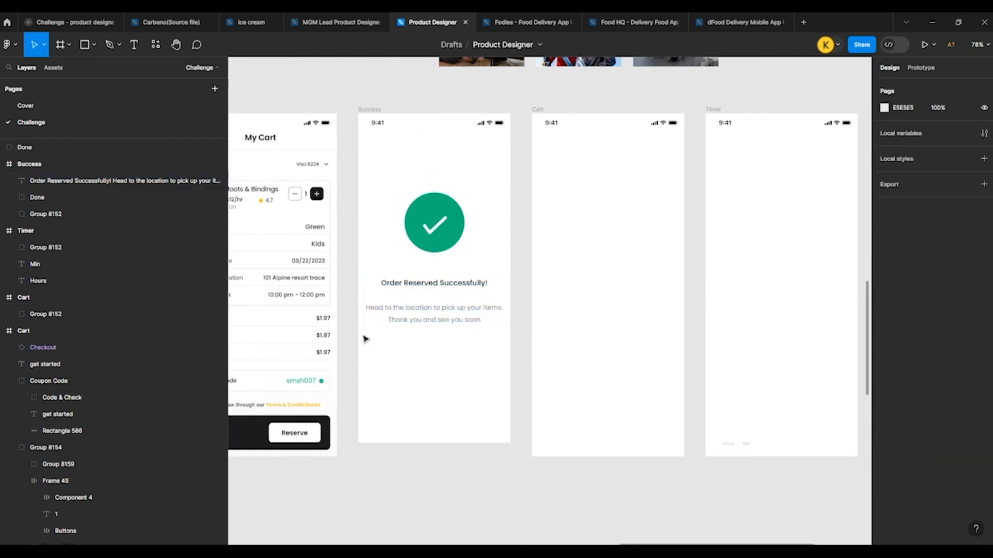
Step: Copy the black Sign Up button from the Sign up screen into the Success frame below the message
scroll(493, 315, "down", 4)
scroll(456, 351, "down", 5)
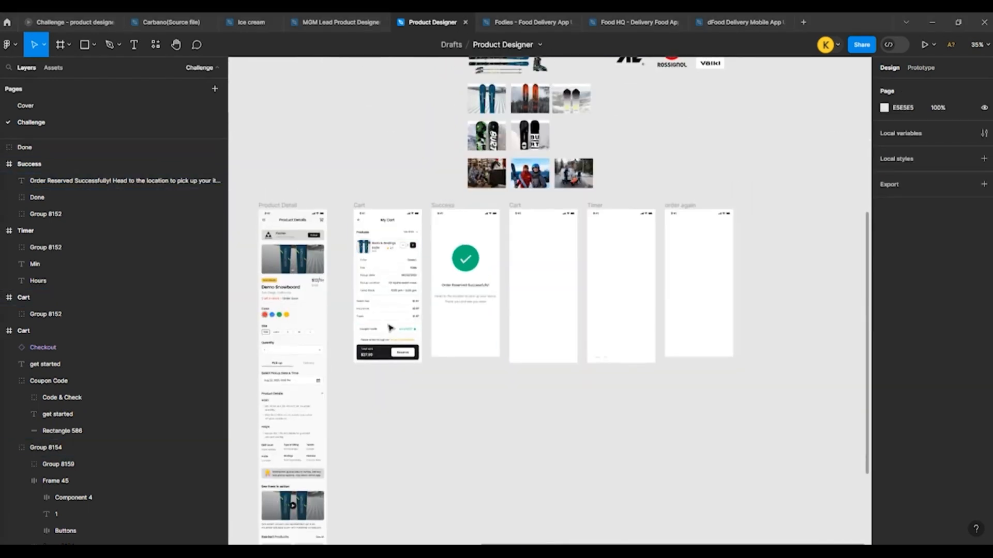
scroll(456, 351, "down", 3)
scroll(304, 275, "up", 2)
left_click(270, 254)
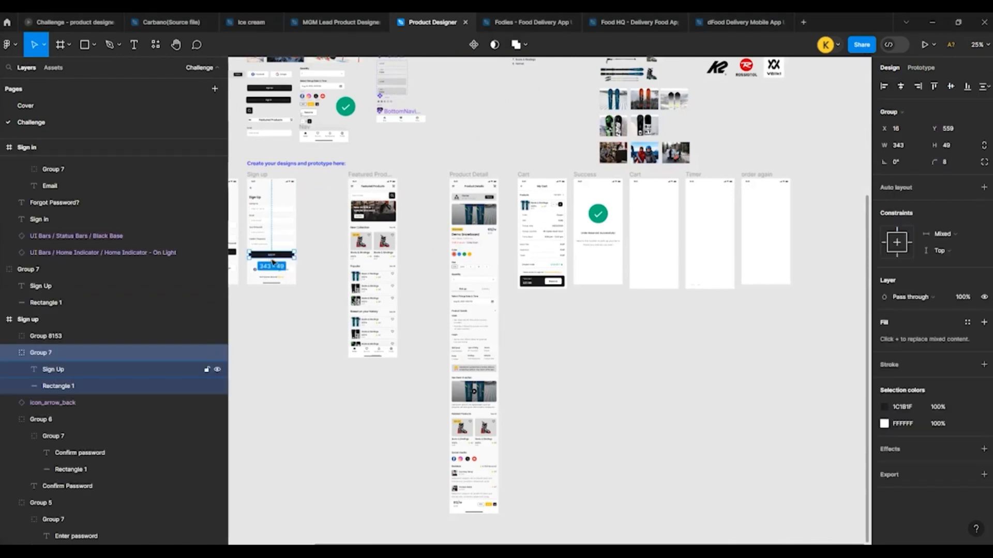
scroll(505, 259, "up", 10)
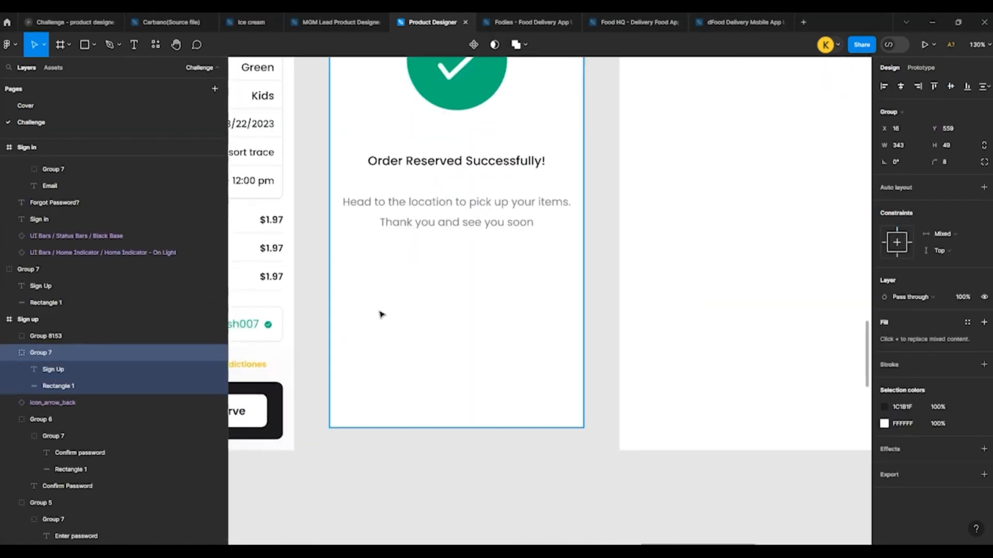
left_click(388, 309)
key("ctrl+v")
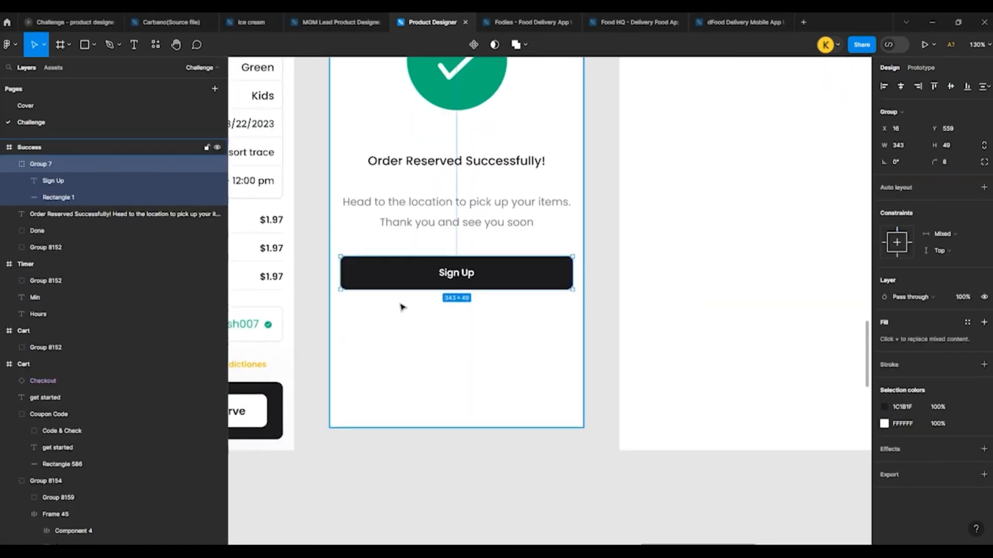
Step: Change the label of the pasted button to "View order"
double_click(456, 276)
double_click(447, 274)
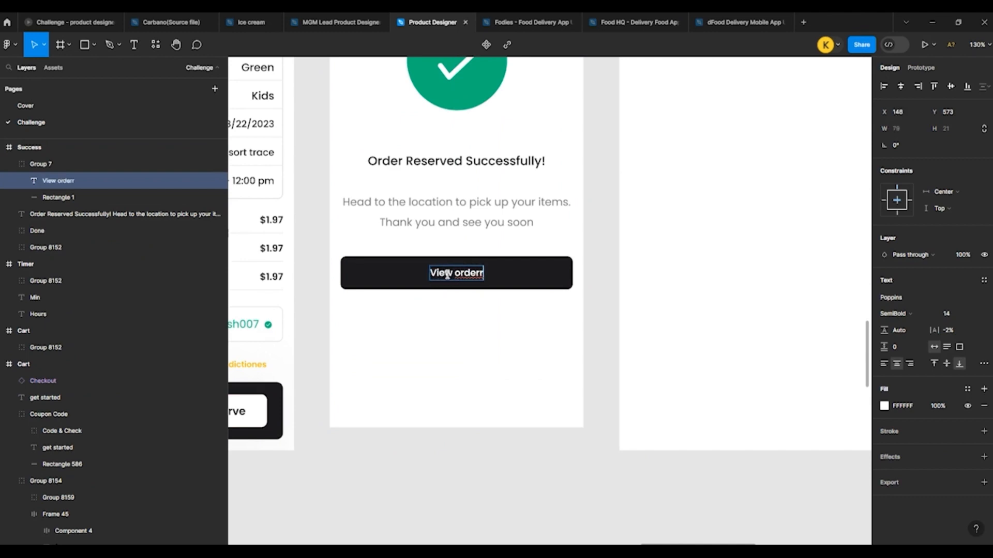
key("BackSpace")
key("Escape")
left_click(439, 343)
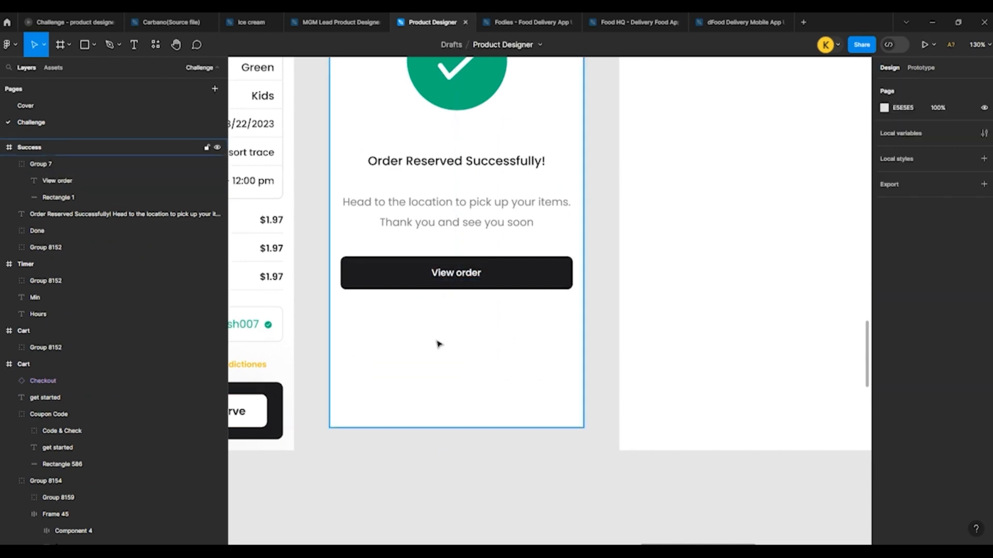
Step: Move the View order button down to Y 649 in the Success frame
scroll(549, 359, "down", 5)
left_click(428, 319)
key("shift+Down")
key("shift+Down")
key("shift+Down")
key("shift+Down")
key("shift+Down")
key("shift+Down")
key("shift+Down")
key("shift+Down")
key("shift+Down")
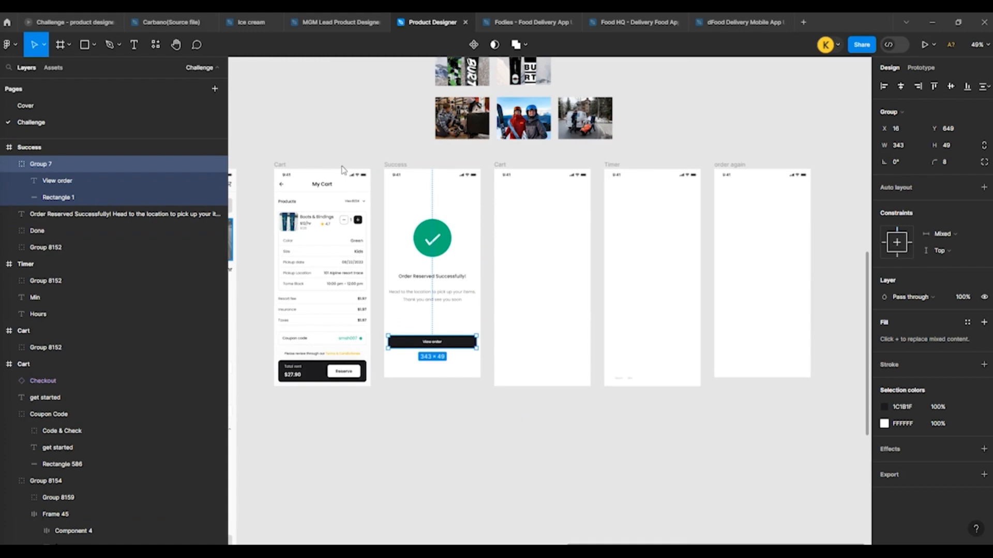
scroll(461, 174, "up", 2)
left_click(270, 174)
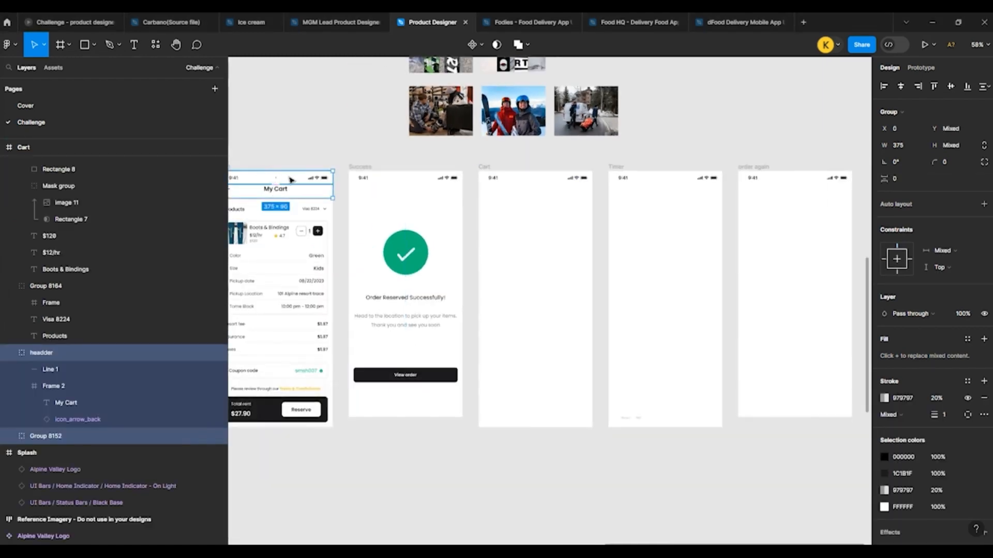
scroll(291, 179, "down", 2)
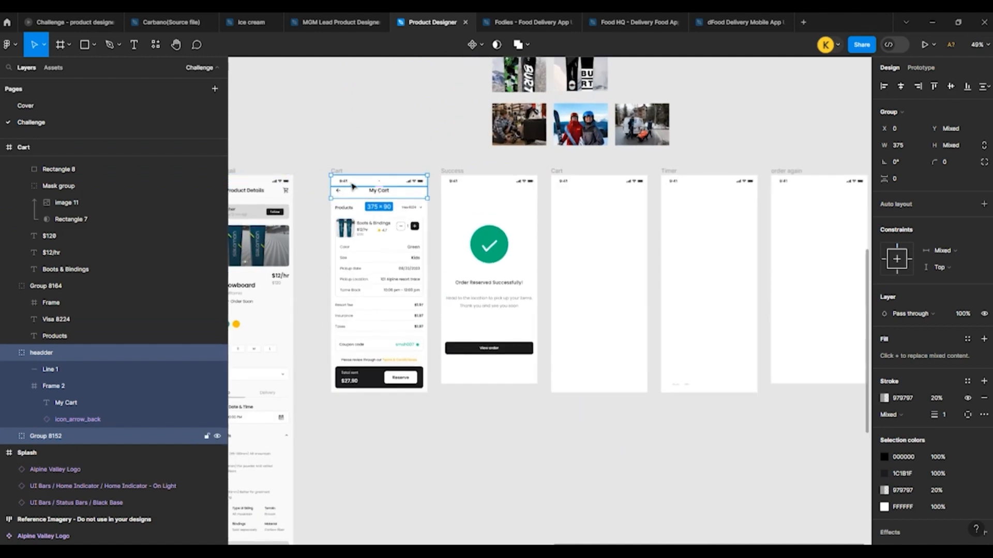
left_click_drag(457, 192, 548, 194, "alt")
key("Delete")
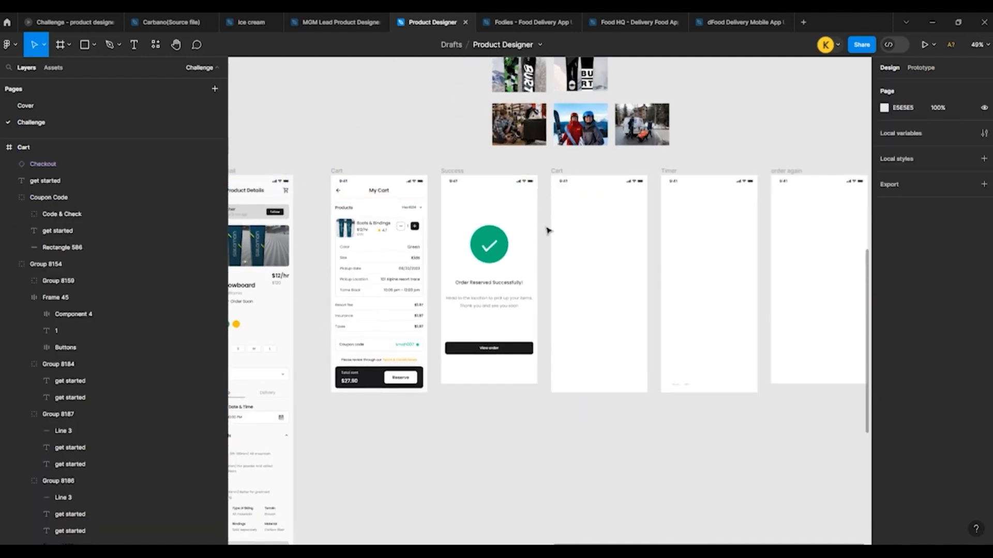
scroll(500, 226, "down", 5)
scroll(387, 212, "up", 4)
Step: Copy the Product Details header row from the Product Detail screen into the empty Cart frame and centre it horizontally
left_click(450, 213)
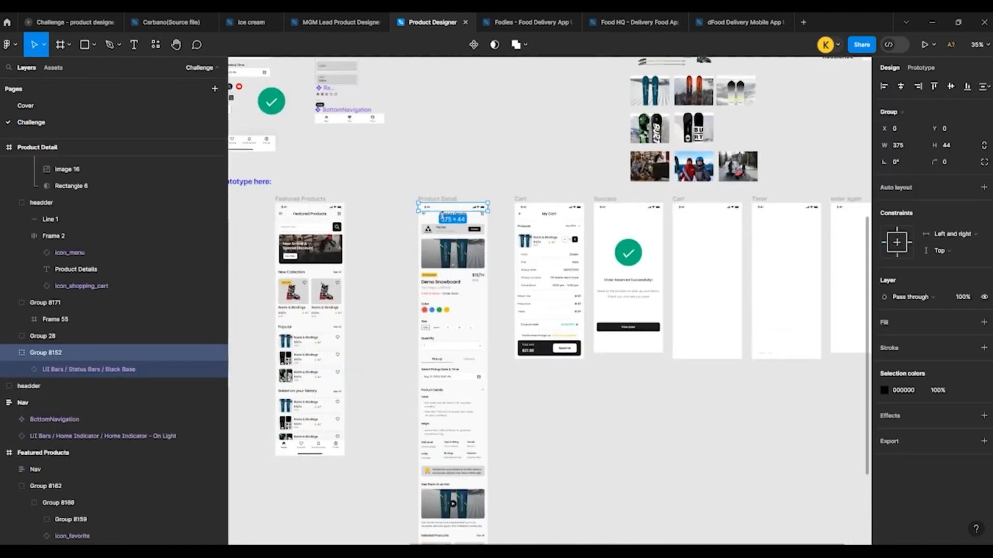
left_click(433, 220)
double_click(462, 217)
left_click_drag(462, 217, 698, 225, "alt")
left_click(900, 86)
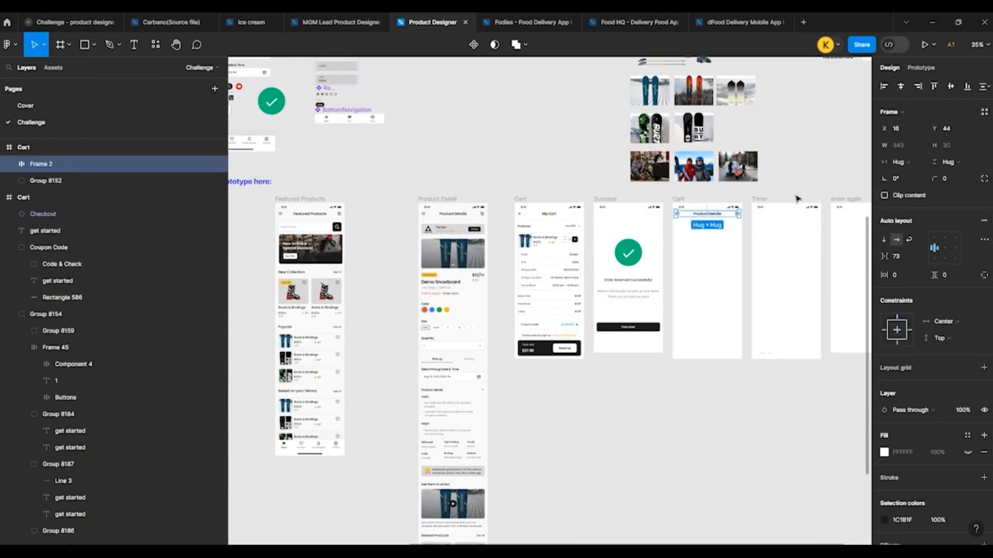
Step: Swap the shopping cart icon in the copied header for the icon_more_vert instance
scroll(734, 214, "up", 10)
double_click(658, 258)
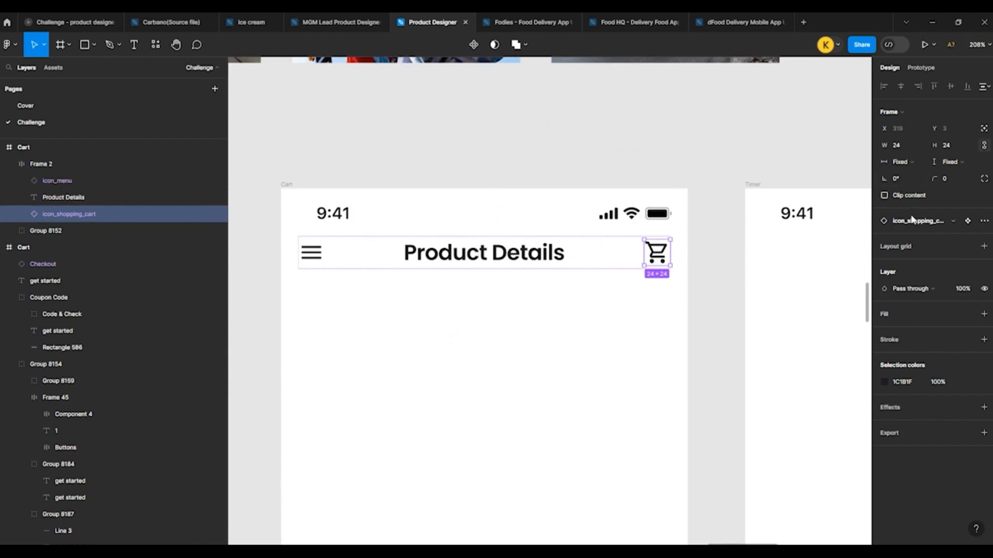
left_click(914, 221)
type("more")
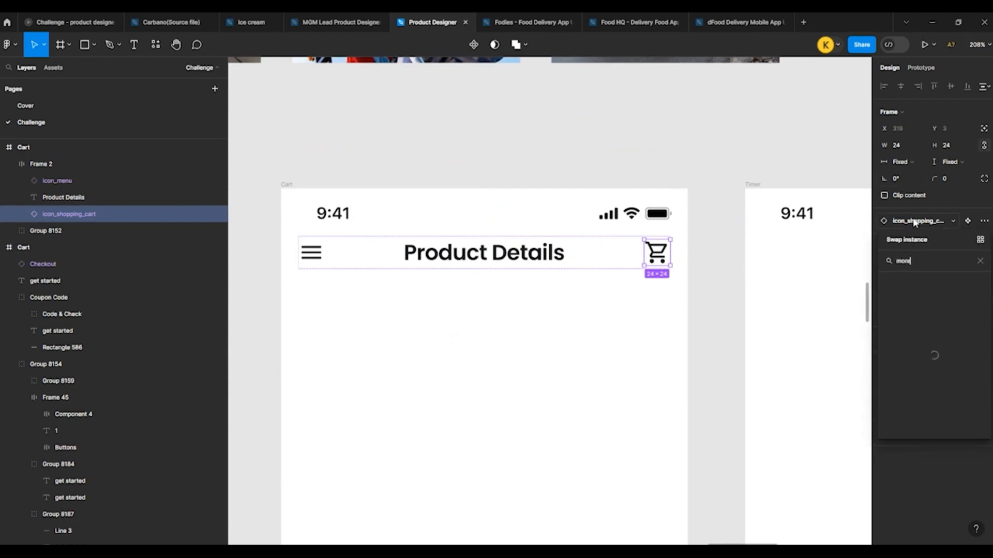
left_click(911, 304)
left_click(594, 159)
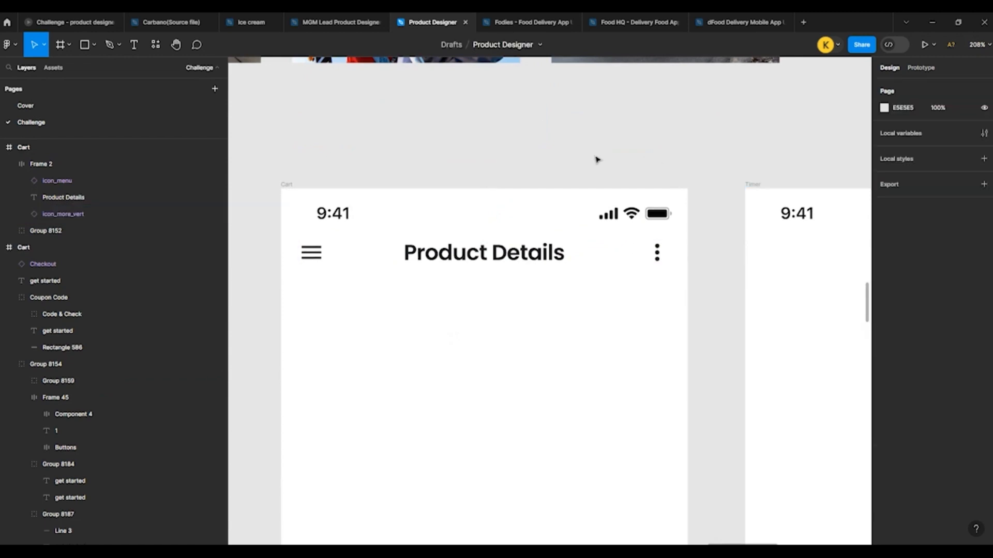
Step: Copy everything below the My Cart header, from the Products row to the checkout bar, into the second Cart frame
scroll(594, 148, "down", 5)
scroll(563, 226, "up", 3)
scroll(564, 224, "down", 5)
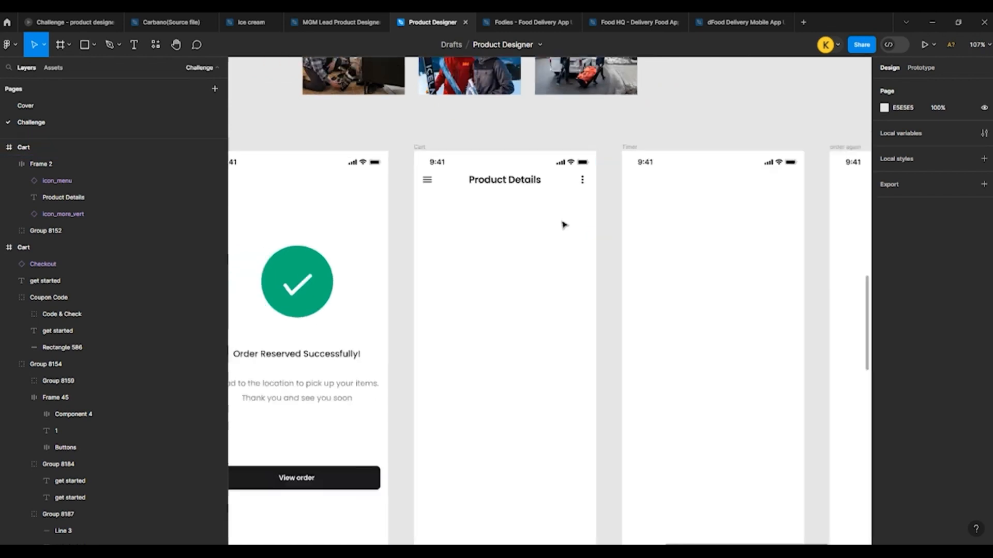
scroll(299, 208, "up", 3)
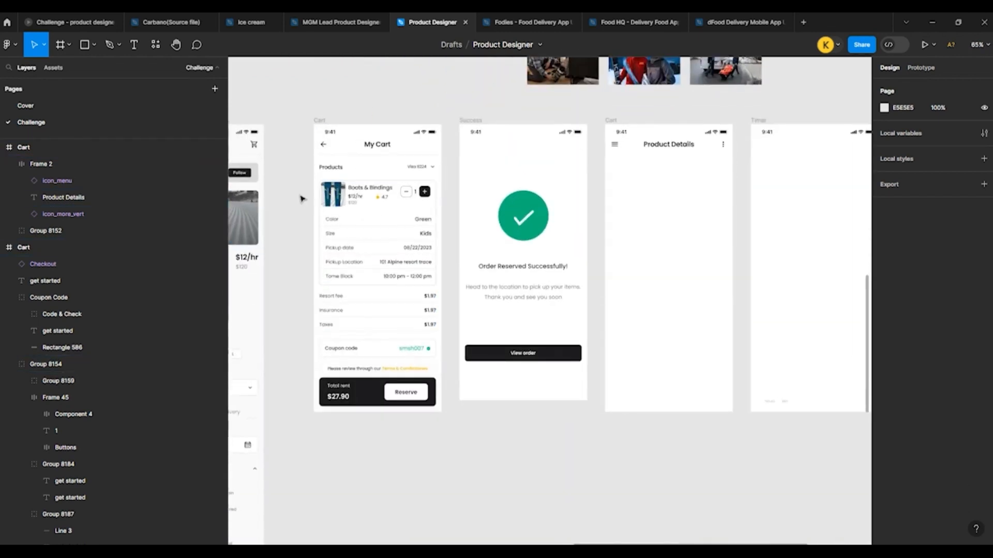
scroll(271, 180, "down", 1)
left_click_drag(285, 163, 427, 385)
left_click_drag(327, 174, 595, 169)
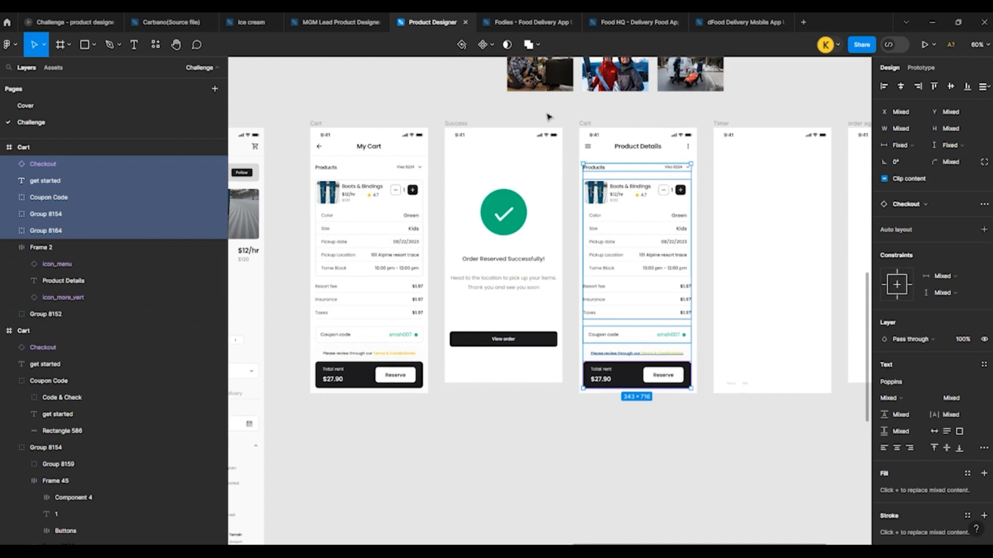
Step: Group the copied cart content, align it at X 16 in its frame, and ungroup it again
key("ctrl+g")
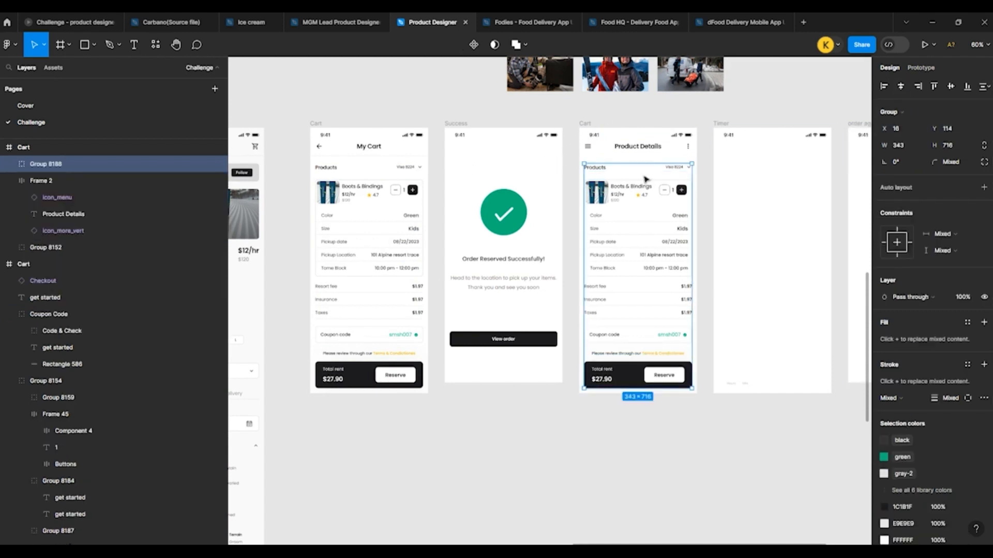
right_click(642, 176)
left_click(659, 314)
key("Escape")
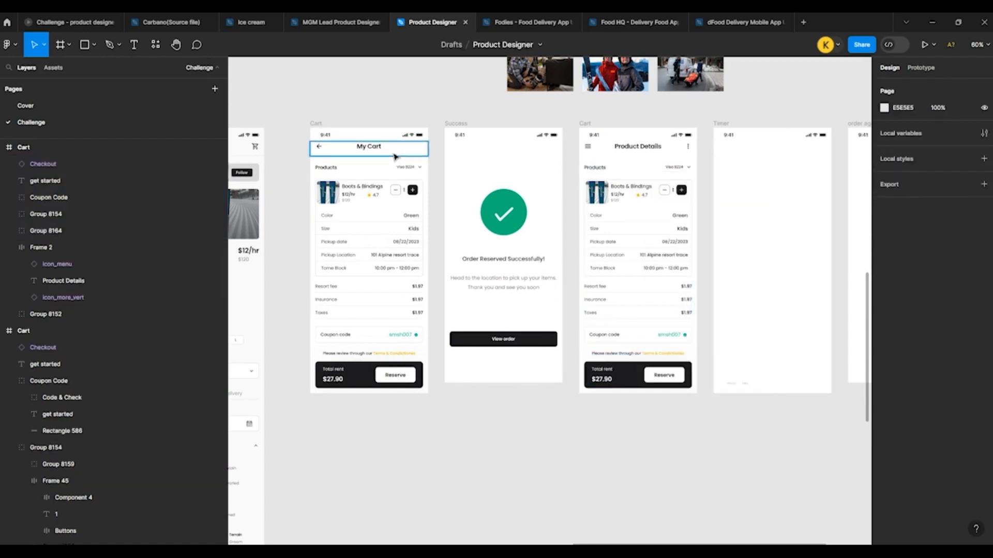
Step: Copy the divider line under the My Cart header into the second Cart frame
left_click(388, 159)
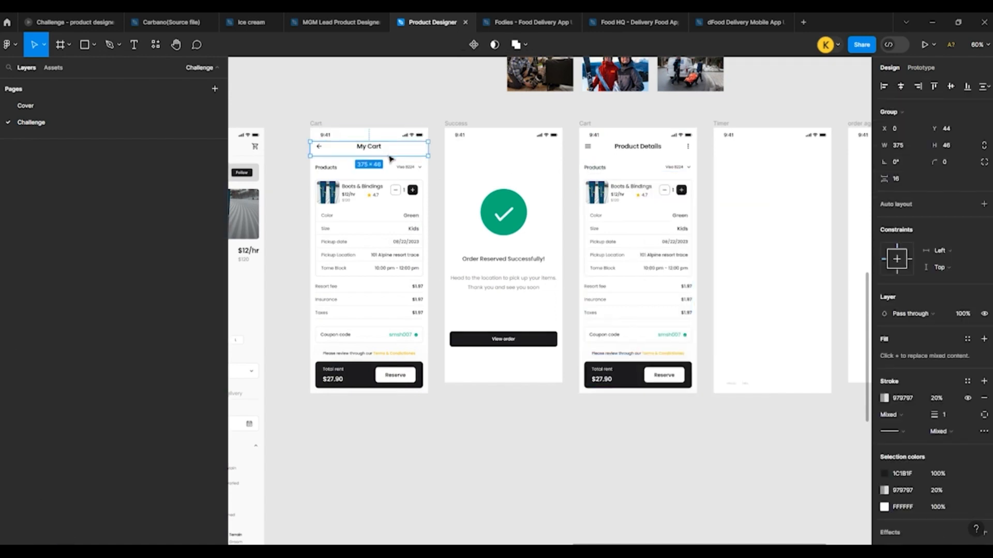
left_click(612, 110)
scroll(514, 200, "up", 5)
scroll(317, 206, "down", 5)
scroll(309, 183, "up", 3)
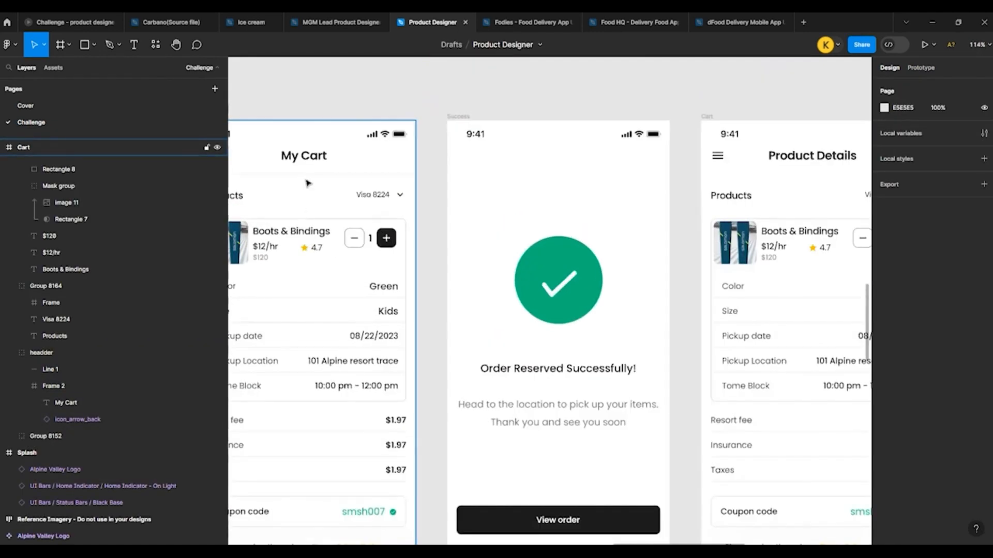
left_click(308, 179)
scroll(643, 186, "down", 3)
scroll(623, 181, "up", 5)
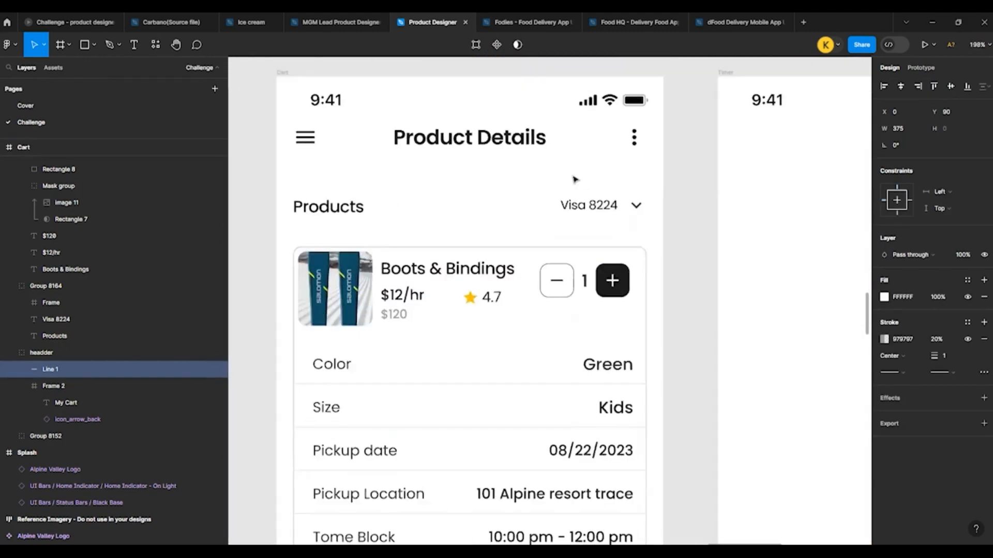
left_click(462, 180)
key("ctrl+v")
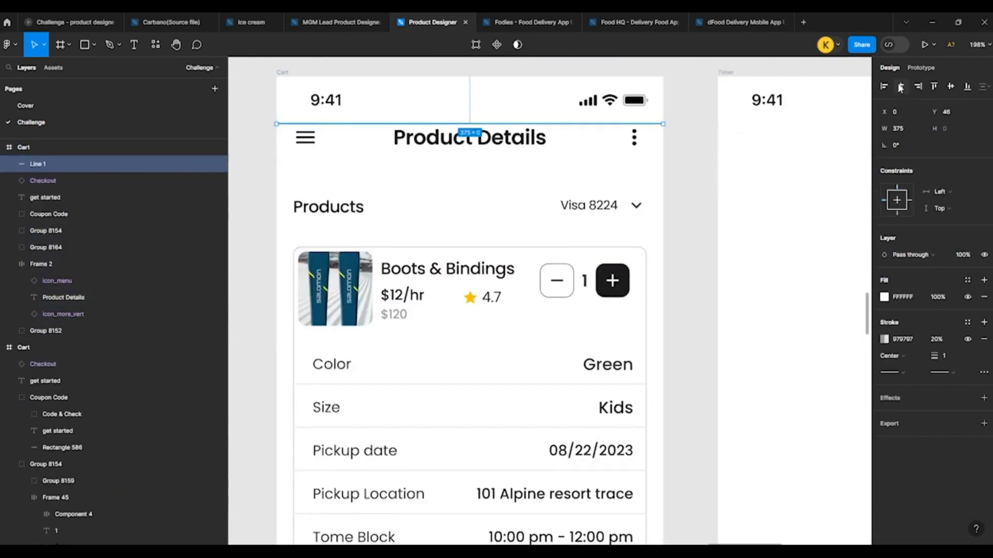
Step: Centre the pasted divider line horizontally and move it down to Y 86 below the Product Details header
key("shift+Down")
key("shift+Down")
key("shift+Down")
key("shift+Down")
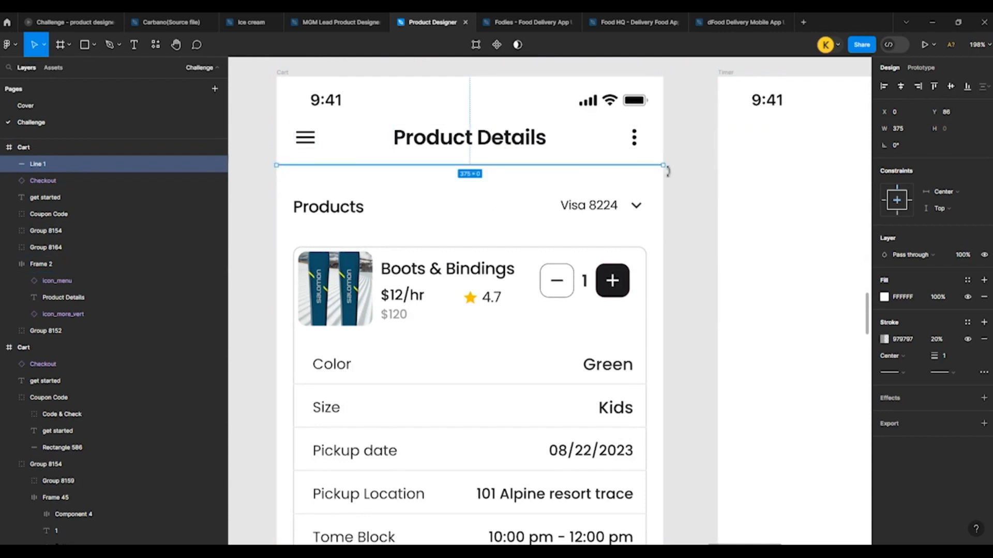
left_click(689, 174)
Step: Check the My Cart divider's Y position and set the second Cart frame's divider line to Y 89
scroll(690, 175, "down", 3)
scroll(651, 193, "down", 2)
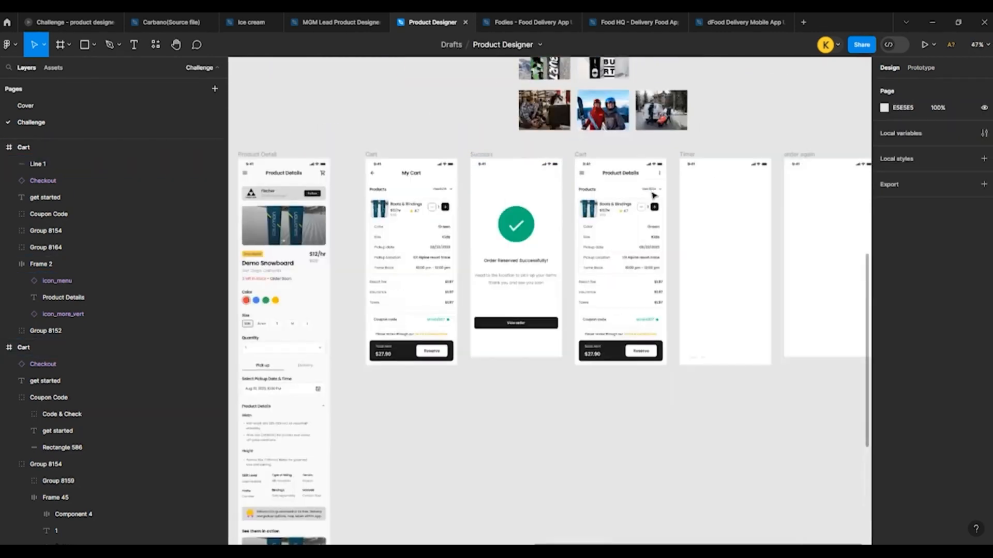
scroll(530, 175, "up", 3)
left_click(399, 186)
scroll(399, 187, "down", 3)
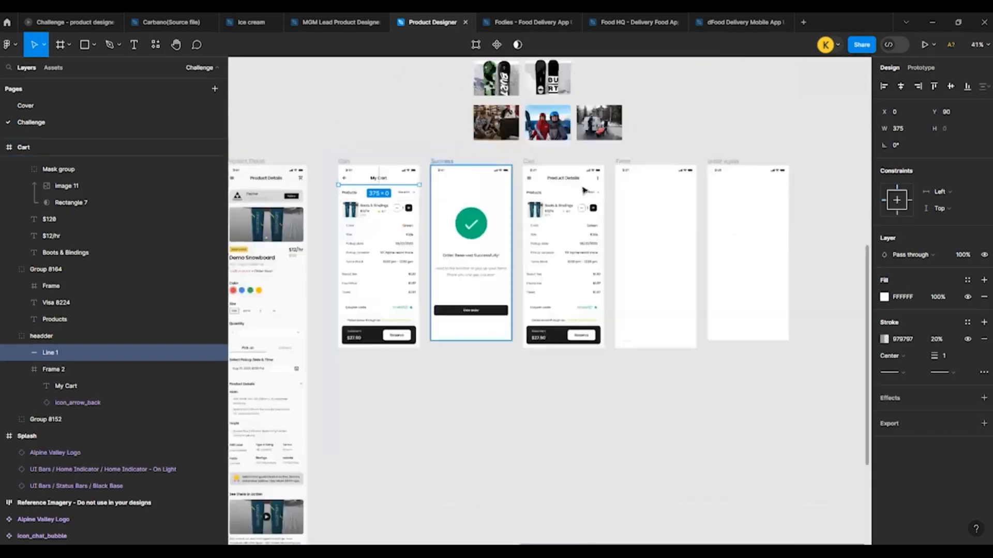
scroll(396, 209, "up", 3)
left_click(396, 209)
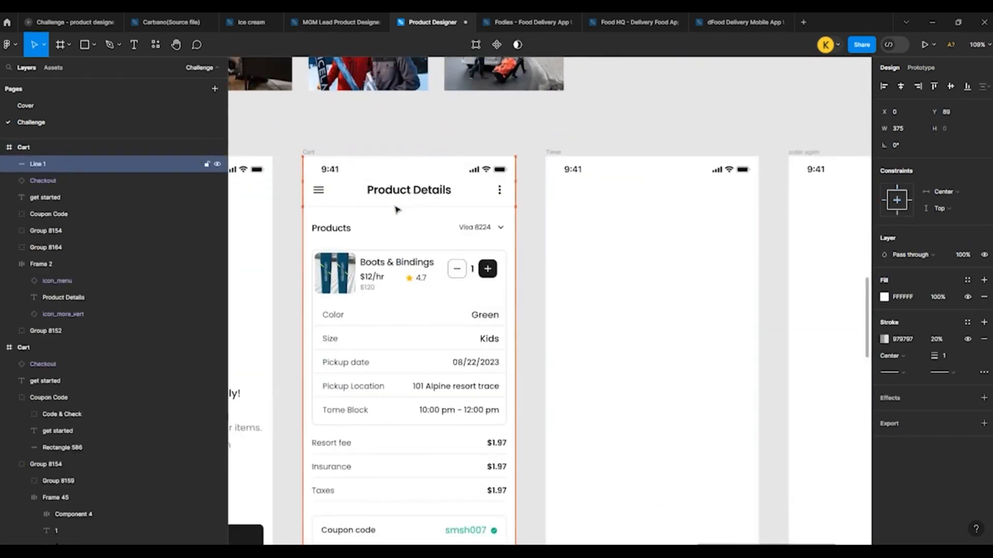
left_click(298, 147)
Step: Paste a header with status bar, back arrow and "Timer" title at the top of the Timer frame
scroll(287, 141, "down", 5)
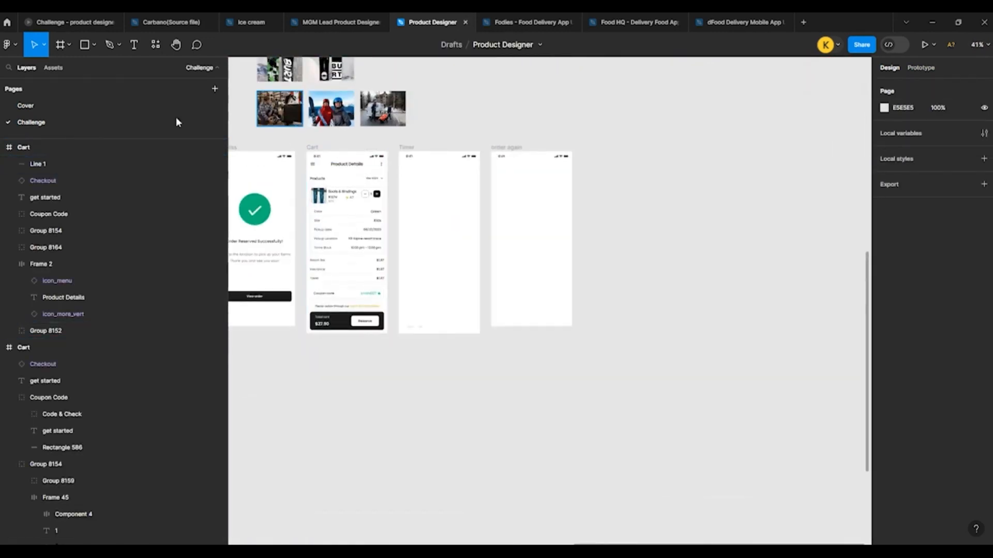
scroll(276, 148, "up", 3)
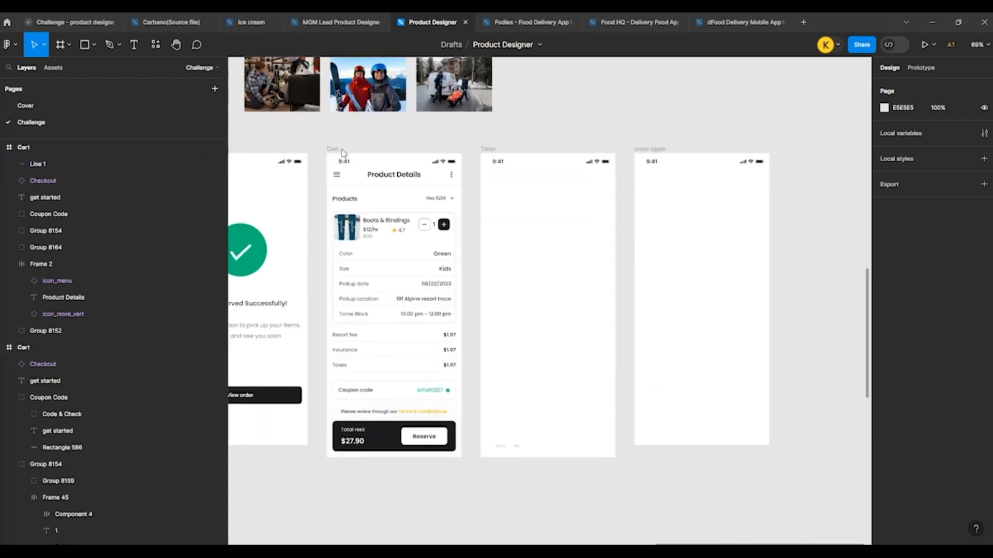
scroll(592, 173, "up", 4)
key("ctrl+v")
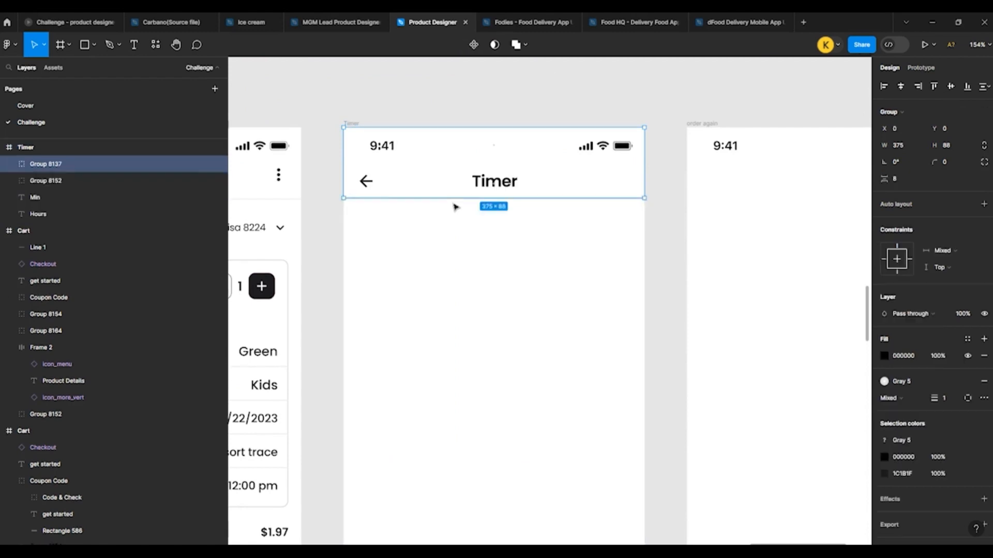
left_click(411, 107)
Step: Change the Reserve button label in the second Cart frame's checkout bar to "Start"
scroll(414, 106, "down", 5)
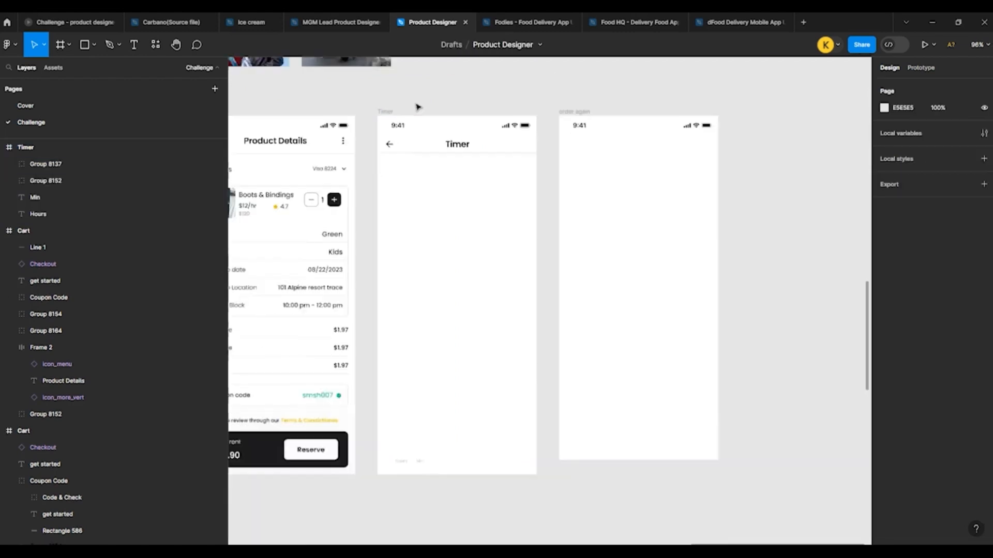
scroll(338, 291, "down", 1)
scroll(339, 291, "down", 2)
scroll(461, 299, "down", 2)
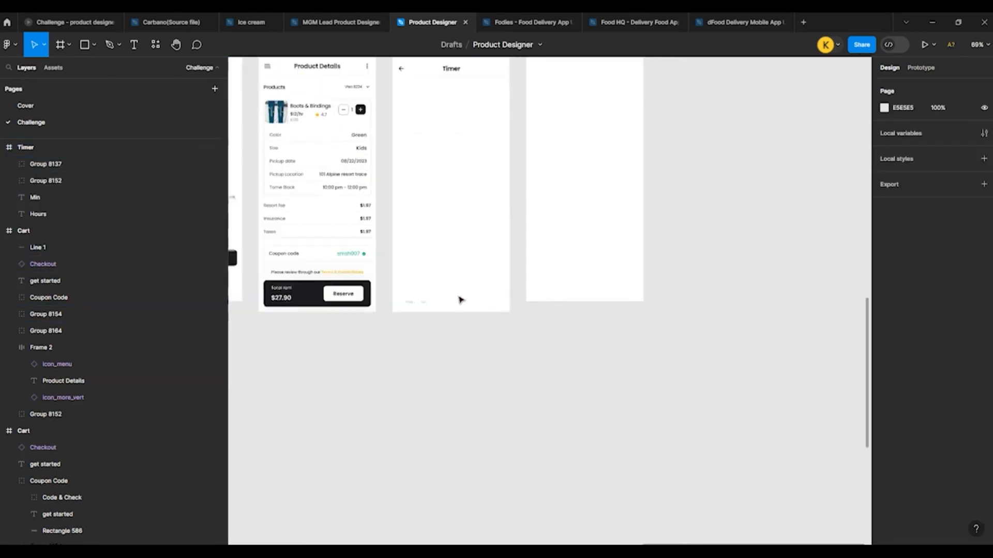
scroll(454, 282, "up", 8)
left_click(564, 256, "ctrl")
double_click(564, 255)
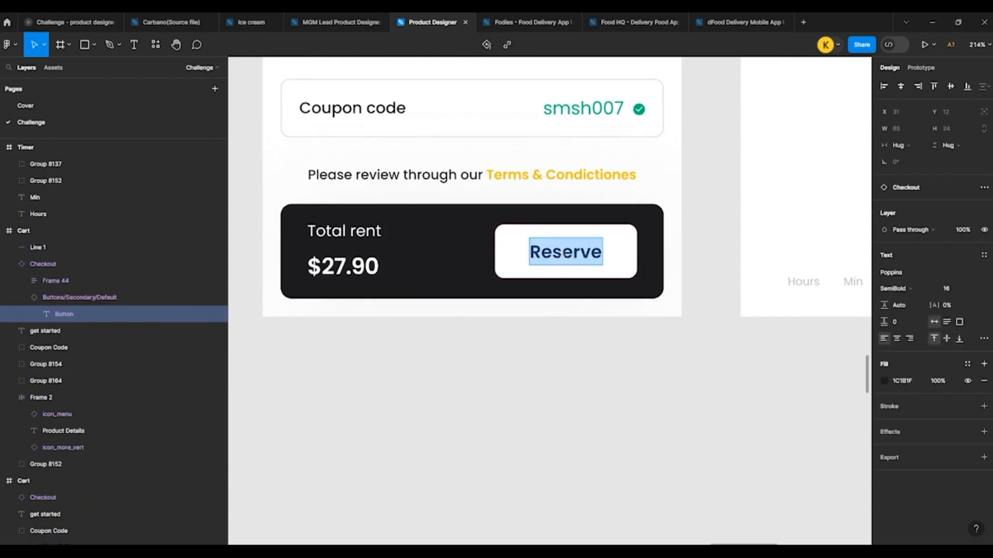
type("Star")
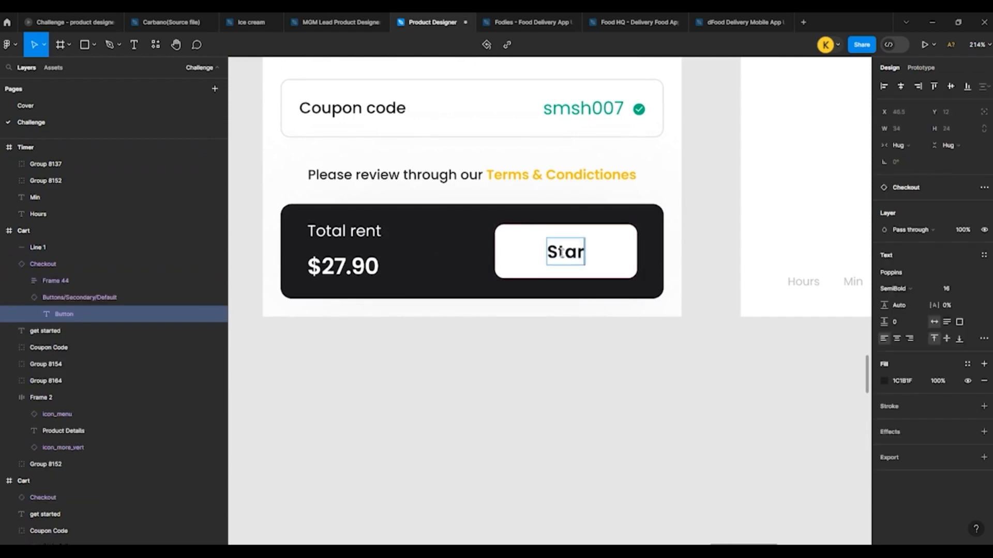
type("t")
left_click(587, 316)
Step: Recolour the coupon code text and its check icon in the second Cart frame with the Gray 4 style
scroll(390, 250, "down", 5)
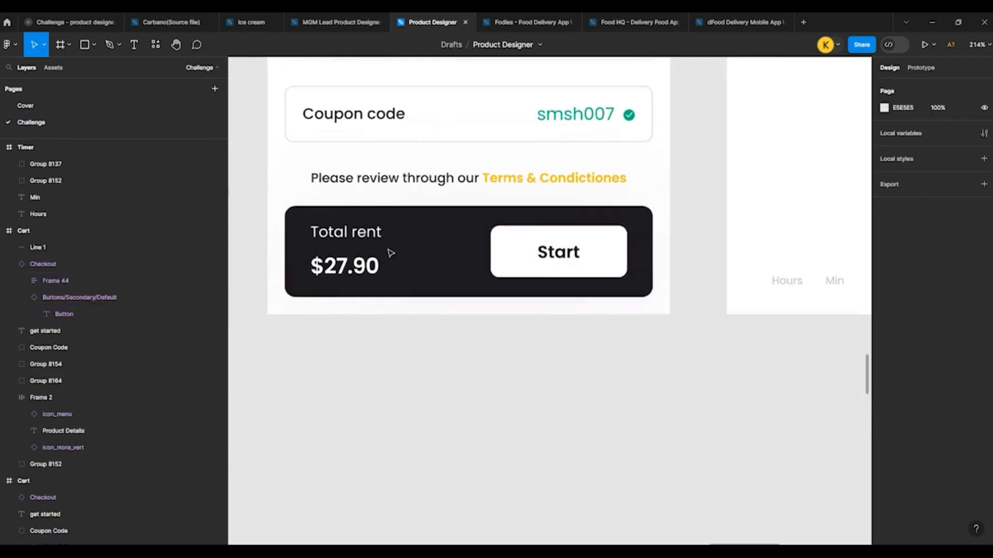
scroll(556, 193, "up", 3)
left_click(385, 198)
left_click(420, 201, "shift")
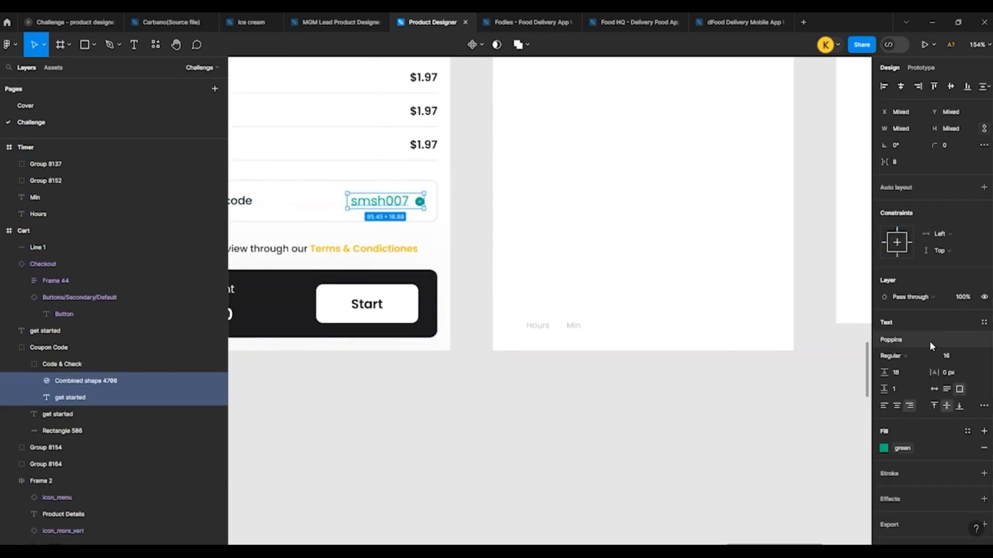
left_click(884, 448)
left_click(821, 488)
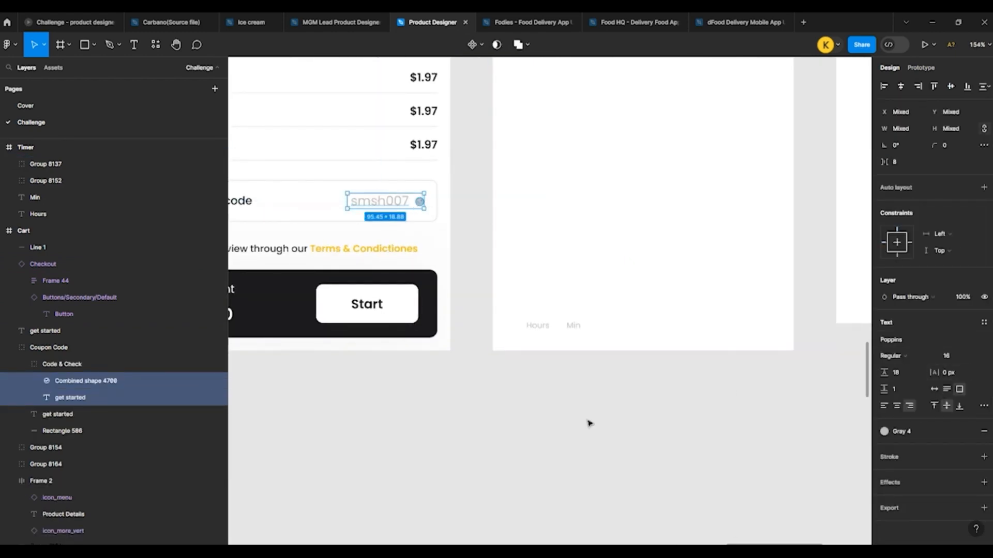
left_click(587, 422)
Step: Paste a 212 × 212 QR code into the Timer frame, with the "Scan QR Code" title and instruction text below it
scroll(414, 389, "down", 5)
scroll(550, 227, "up", 3)
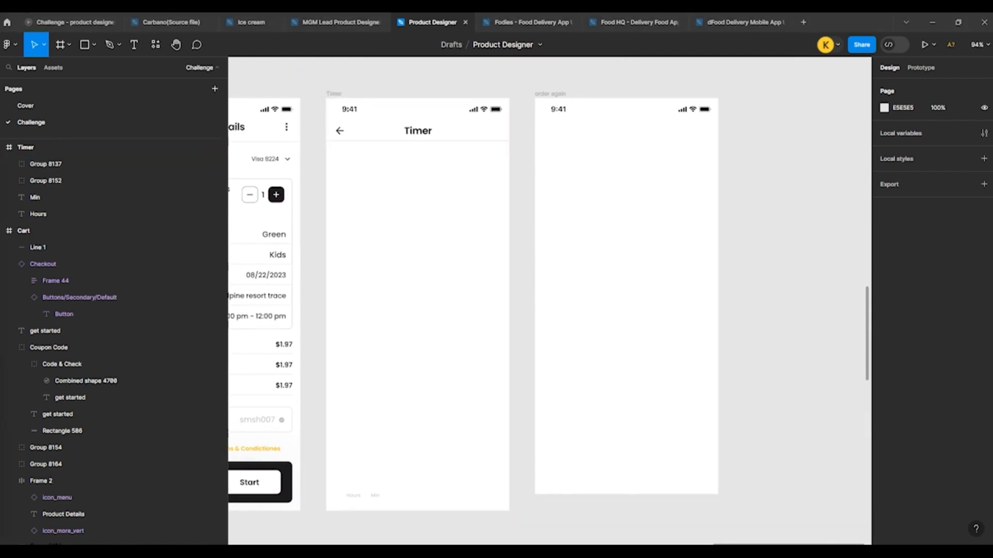
left_click(371, 228)
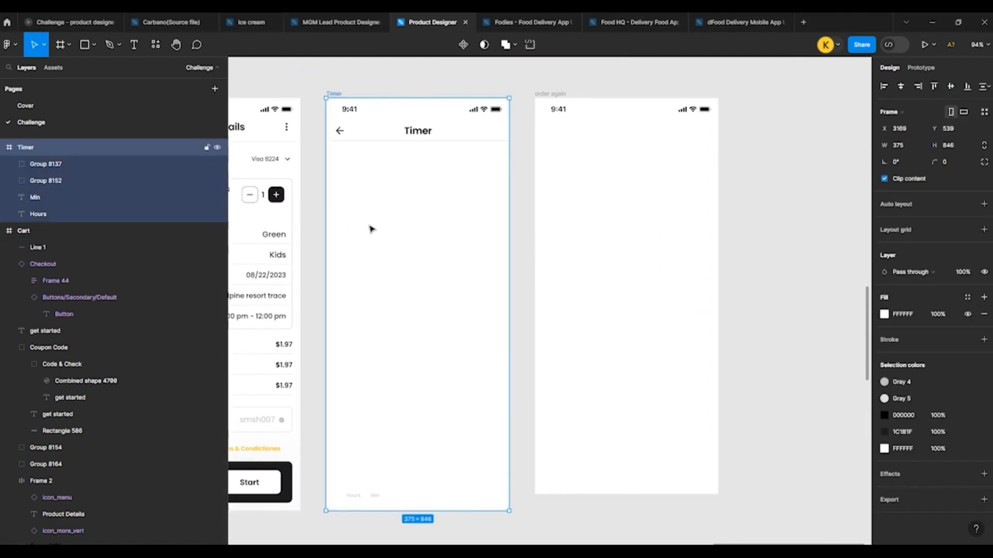
key("ctrl+v")
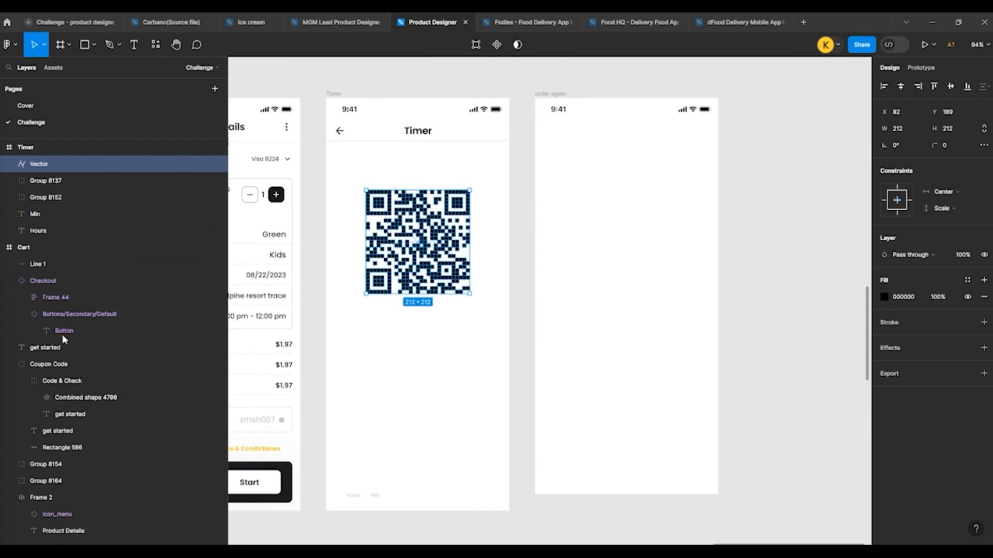
left_click(416, 368)
key("ctrl+v")
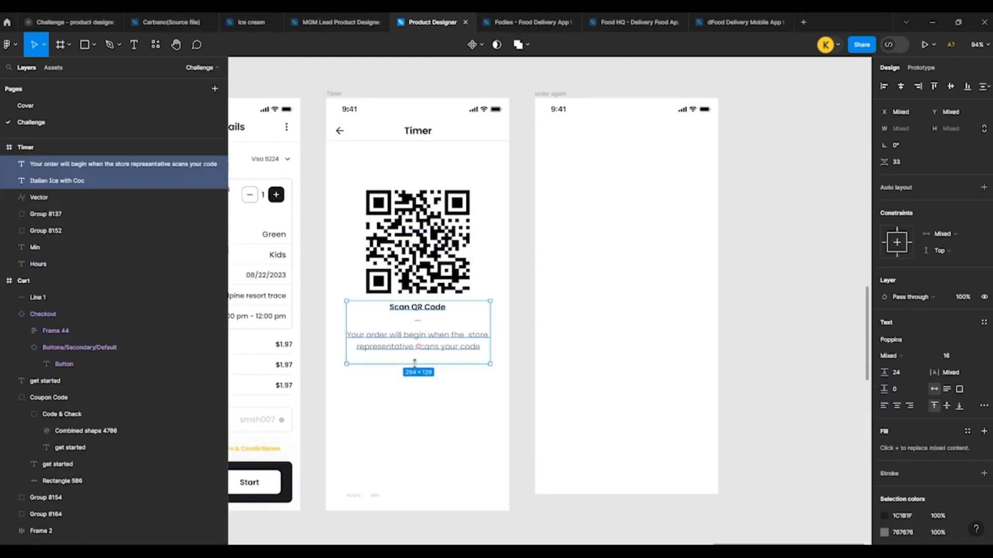
Step: Move the "Scan QR Code" title and instruction text down together to widen the gap below the QR code
left_click_drag(414, 364, 414, 383)
left_click(530, 376)
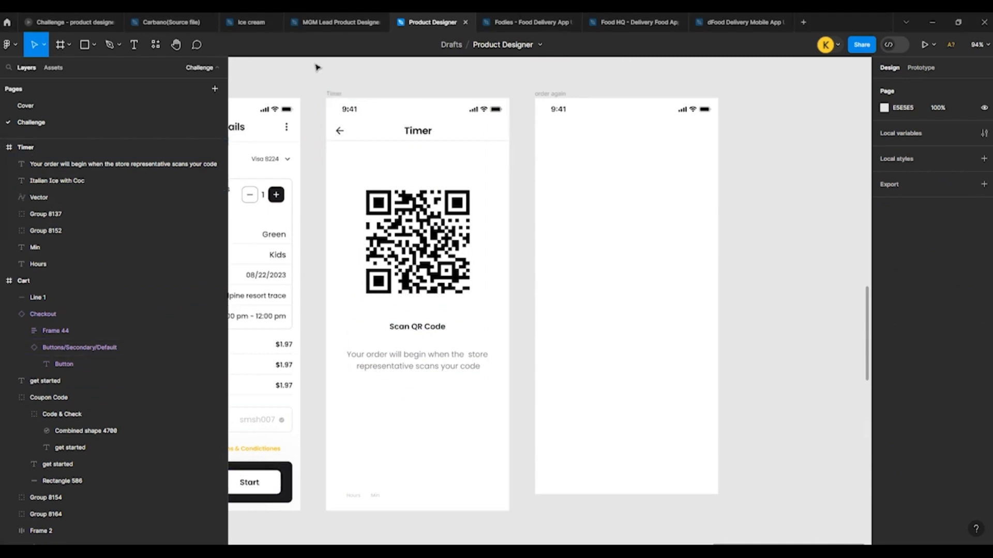
Step: Paste the 343 × 85 "Return time" bar with its "Return item" button into the Timer frame at Y 690 and centre it horizontally
key("ctrl+v")
left_click_drag(554, 300, 424, 458)
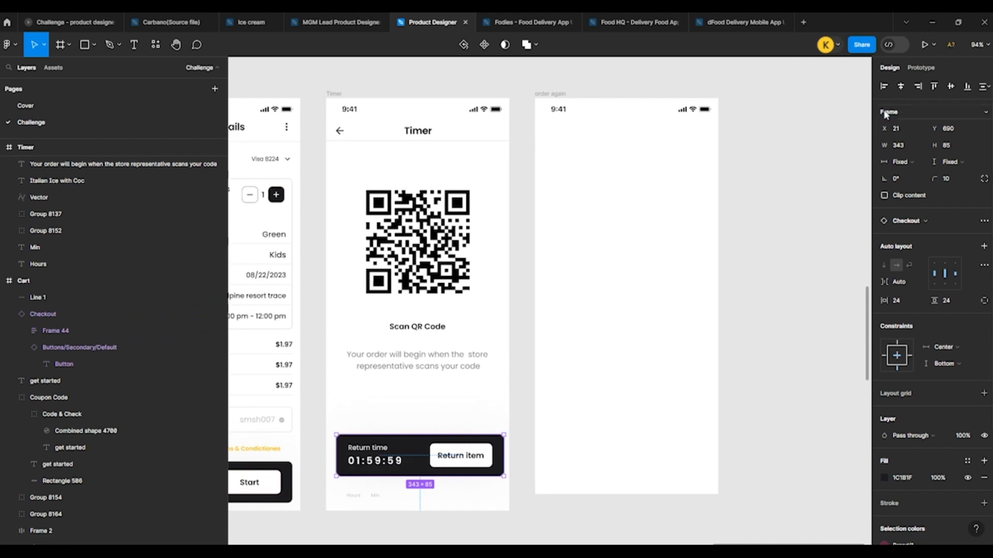
left_click(900, 87)
Step: Delete the "Hours" and "Min" labels below the return time bar in the Timer frame
scroll(556, 346, "down", 1)
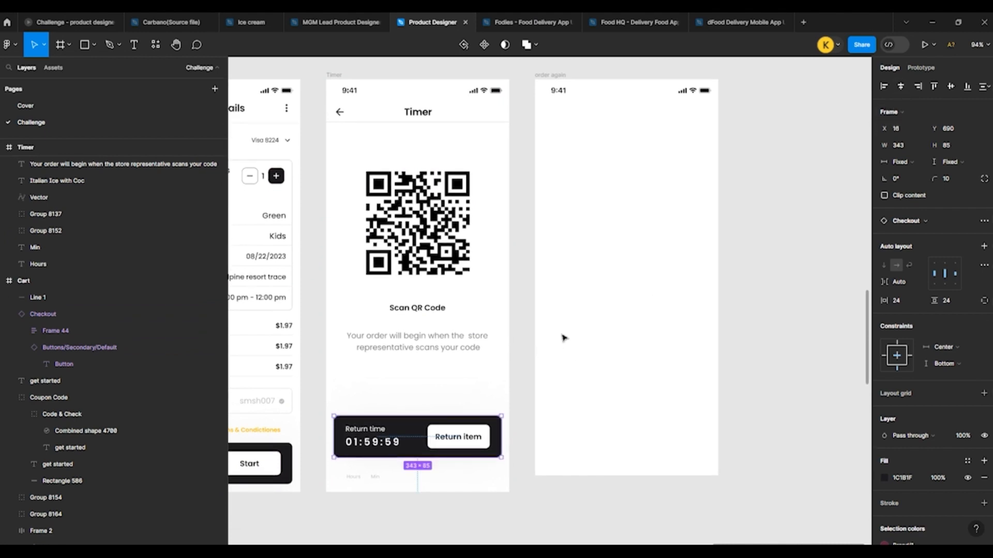
scroll(563, 338, "down", 2)
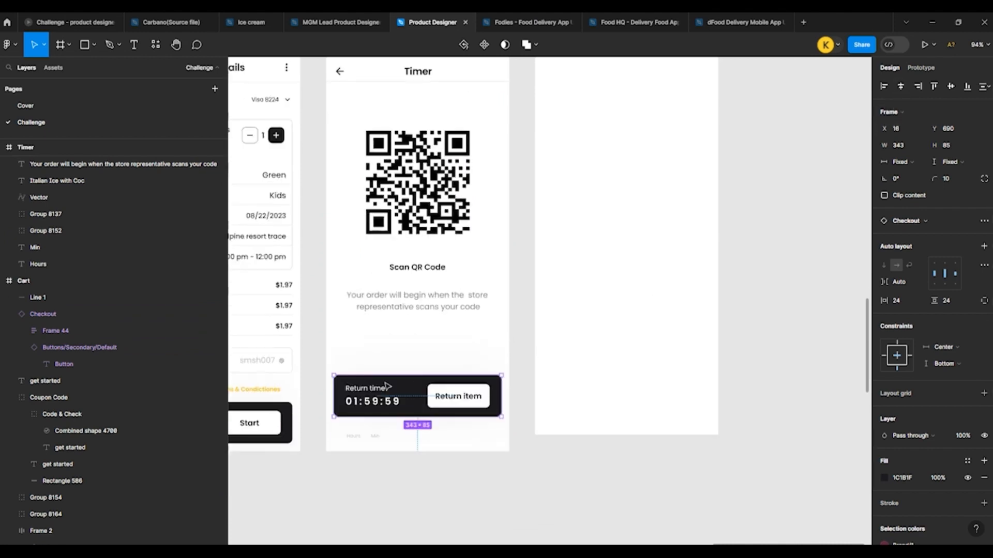
left_click(354, 445)
scroll(354, 453, "up", 5)
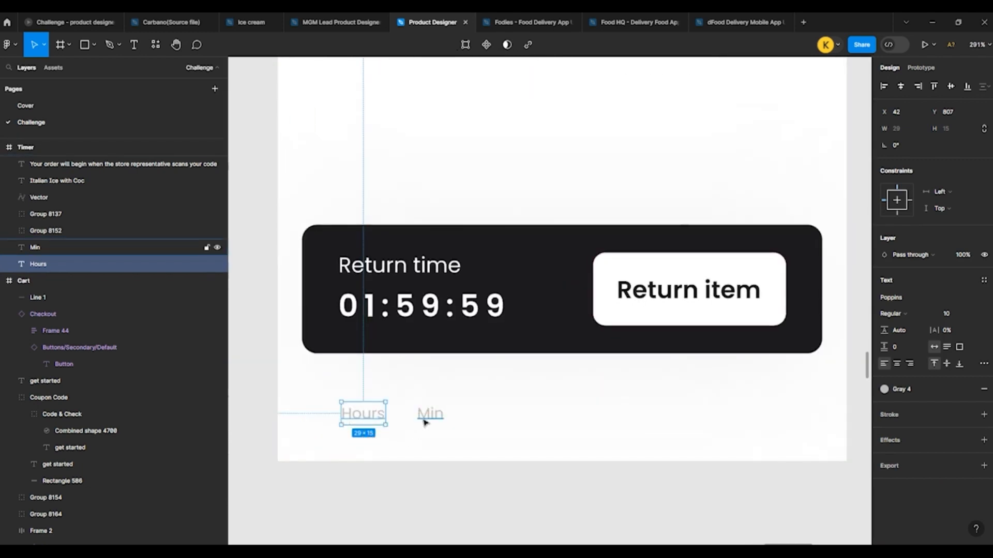
left_click(425, 423, "shift")
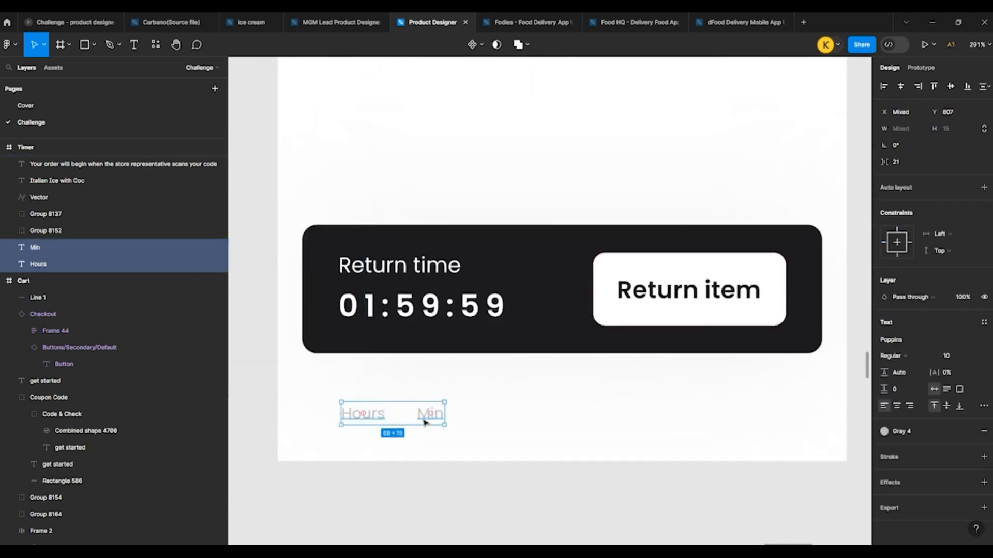
key("Delete")
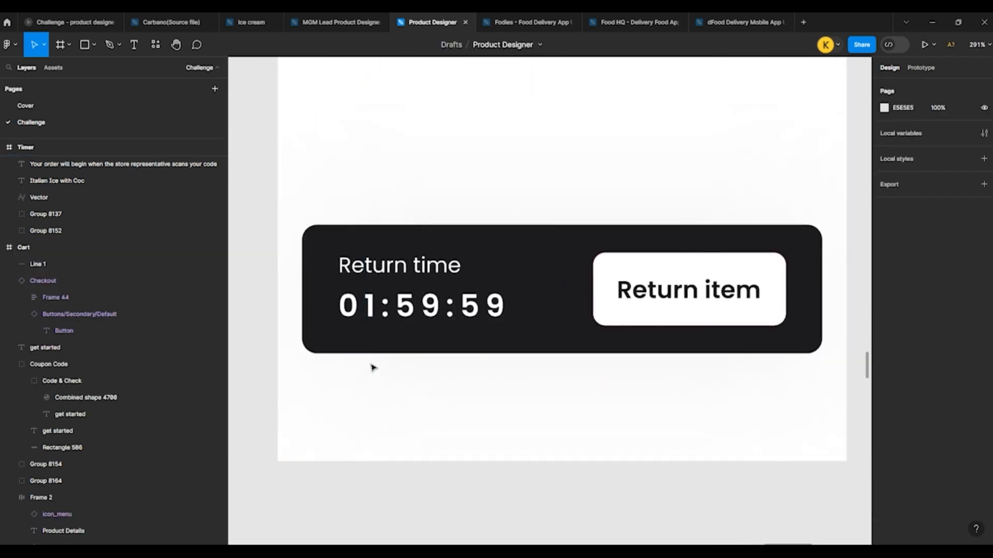
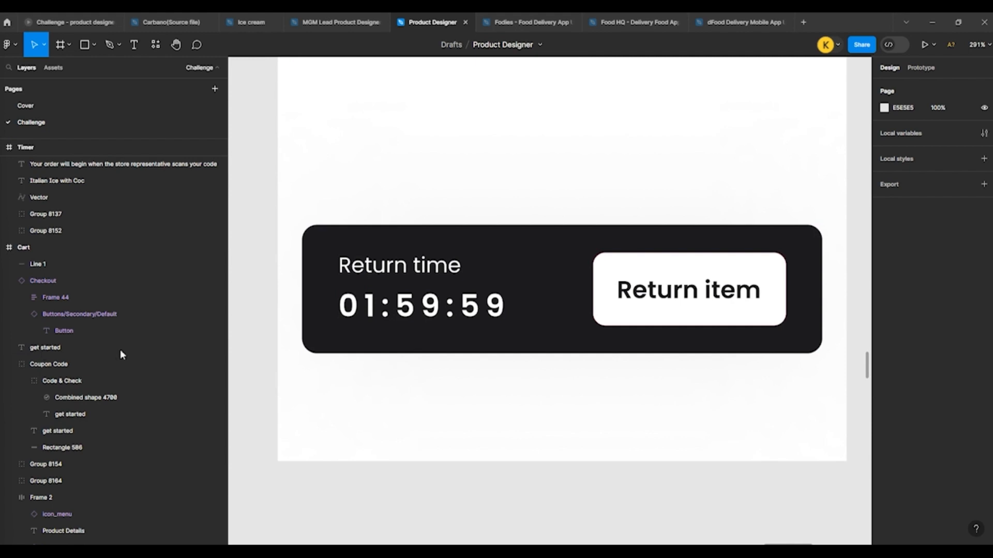
Step: Restore the return time bar with its "Hours", "Min" and "Sec" labels in the Timer frame by undoing the deletions
left_click(341, 314)
key("Delete")
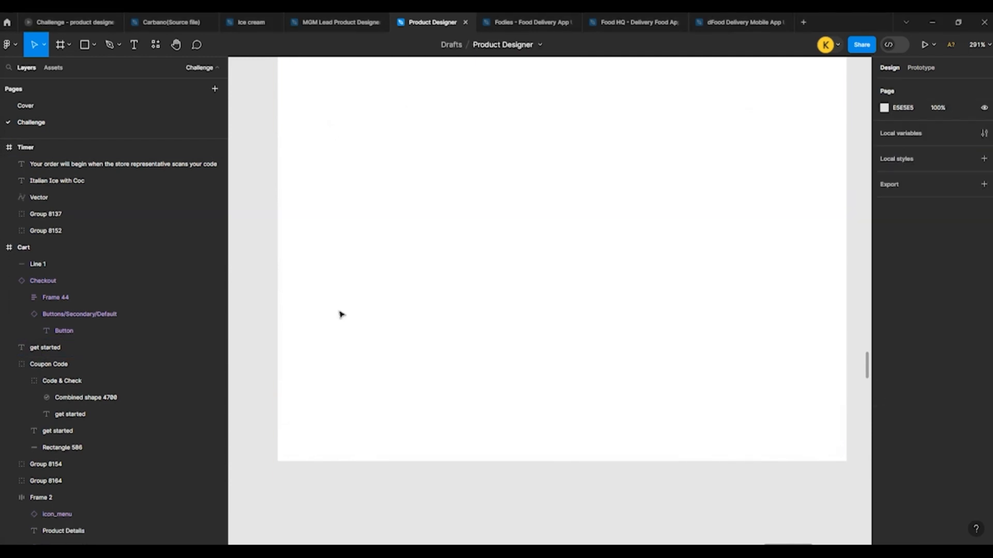
key("ctrl+z")
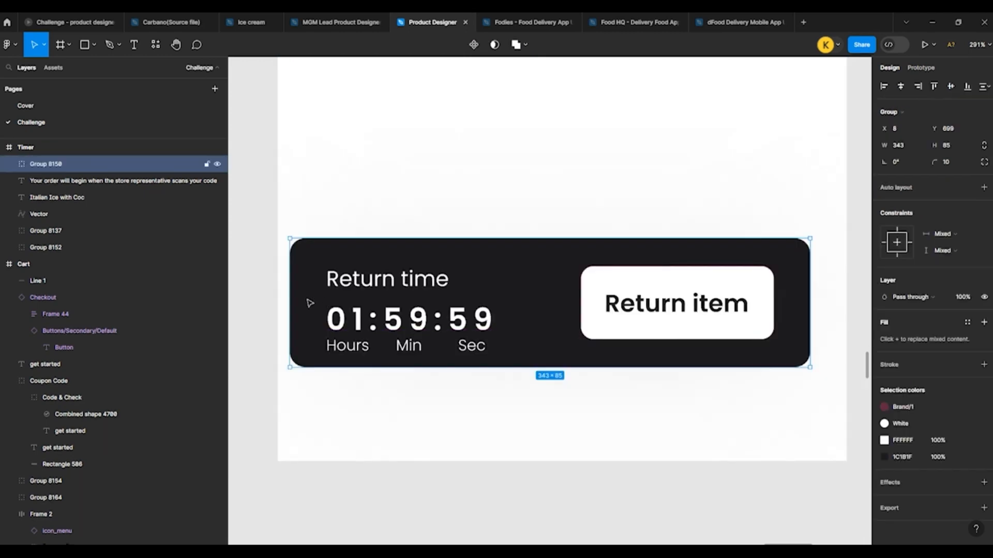
scroll(305, 299, "down", 3)
left_click(249, 310)
scroll(293, 320, "down", 5)
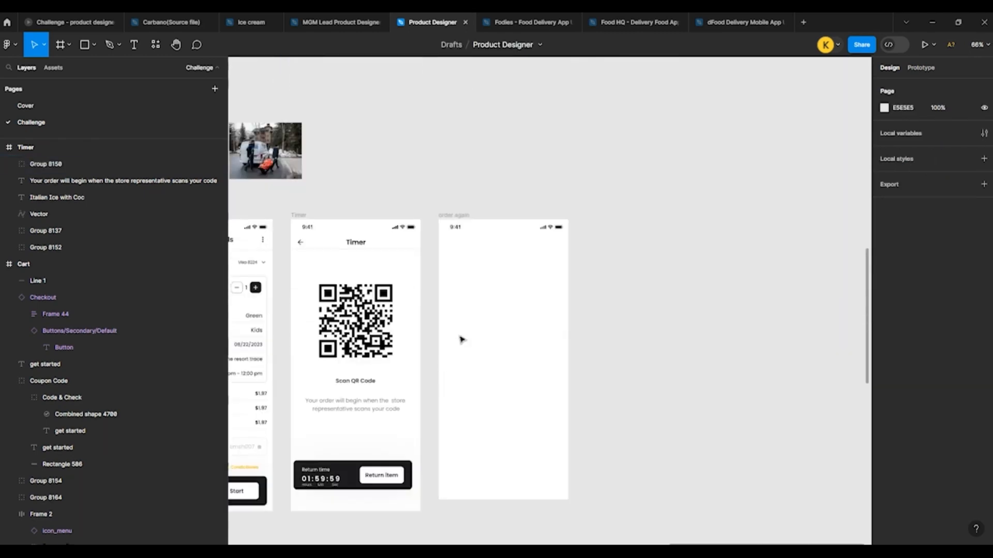
scroll(334, 313, "up", 4)
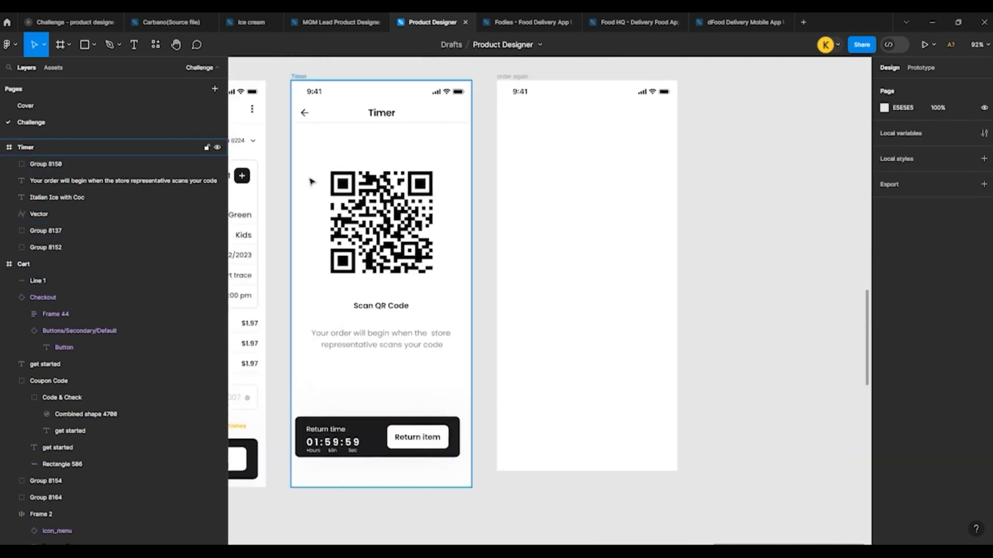
left_click(292, 85)
scroll(424, 429, "down", 3)
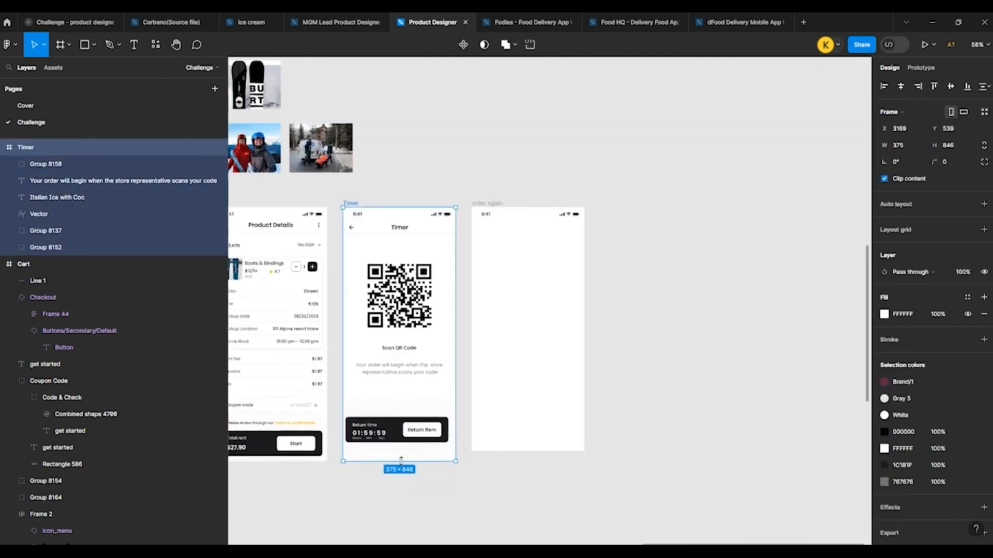
left_click_drag(403, 461, 405, 445)
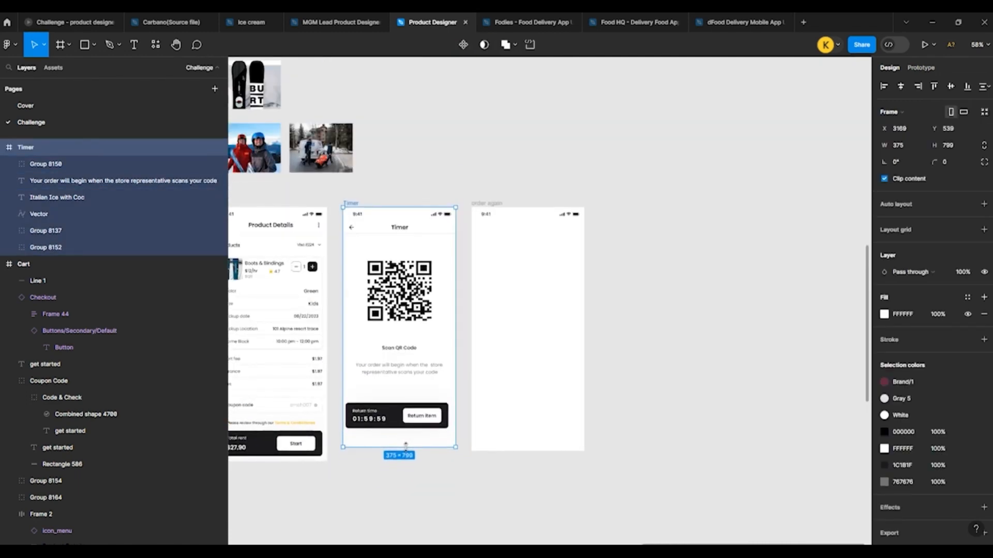
left_click(420, 290)
left_click(372, 430)
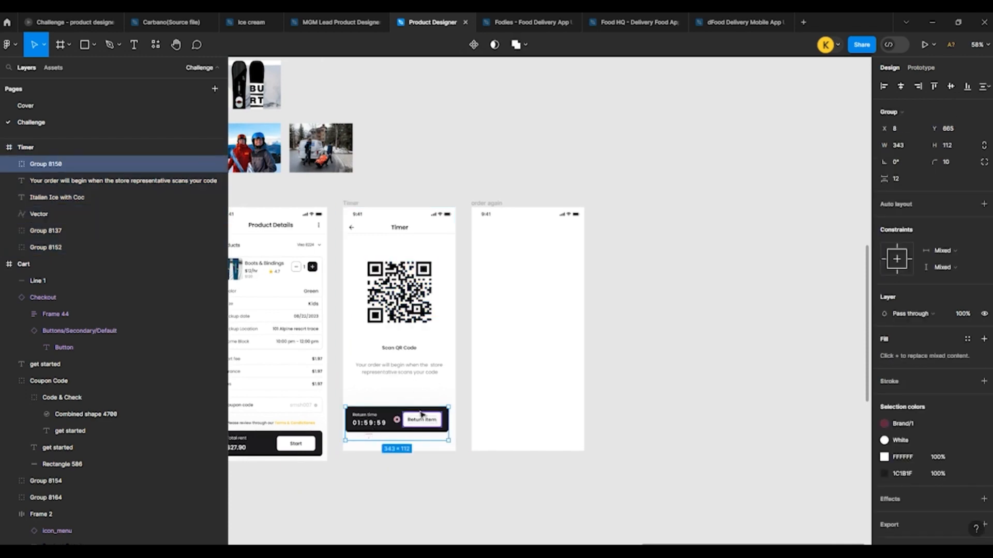
scroll(420, 413, "up", 3)
scroll(419, 414, "down", 1)
key("ctrl+z")
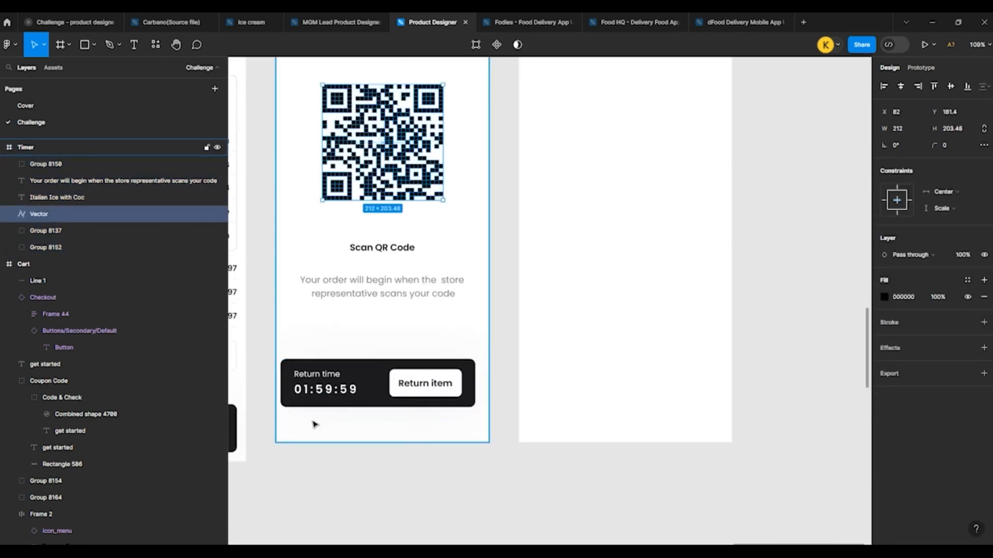
key("ctrl+z")
key("ctrl+z")
key("ctrl+z")
key("ctrl+z")
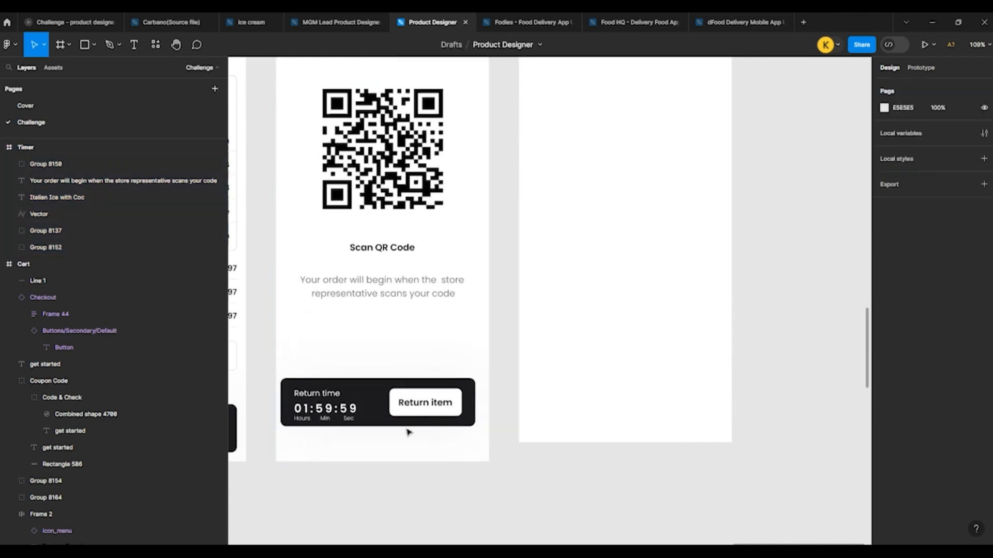
Step: Move the return time bar out of the Timer frame and reduce the frame's height to 812
left_click_drag(408, 432, 664, 525)
left_click(374, 442)
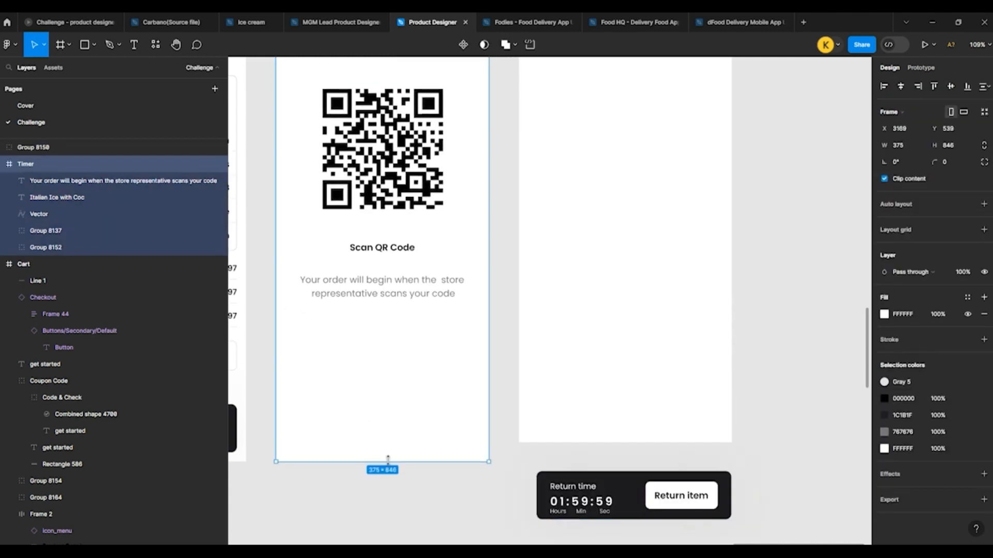
left_click_drag(388, 461, 410, 440)
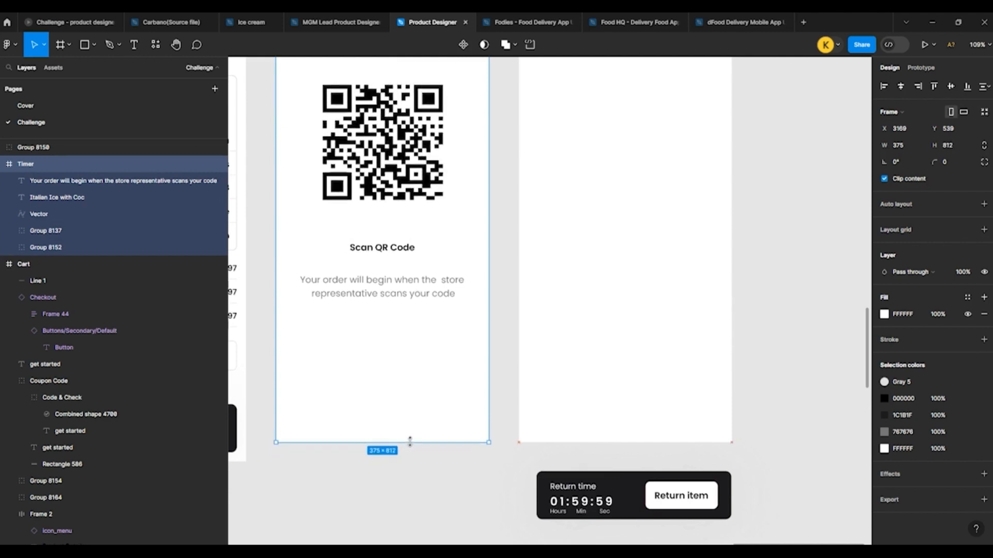
Step: Move the return time bar back into the Timer frame at Y 667 and centre it horizontally
left_click(508, 485)
left_click(554, 481)
left_click_drag(554, 480, 323, 379)
left_click(901, 86)
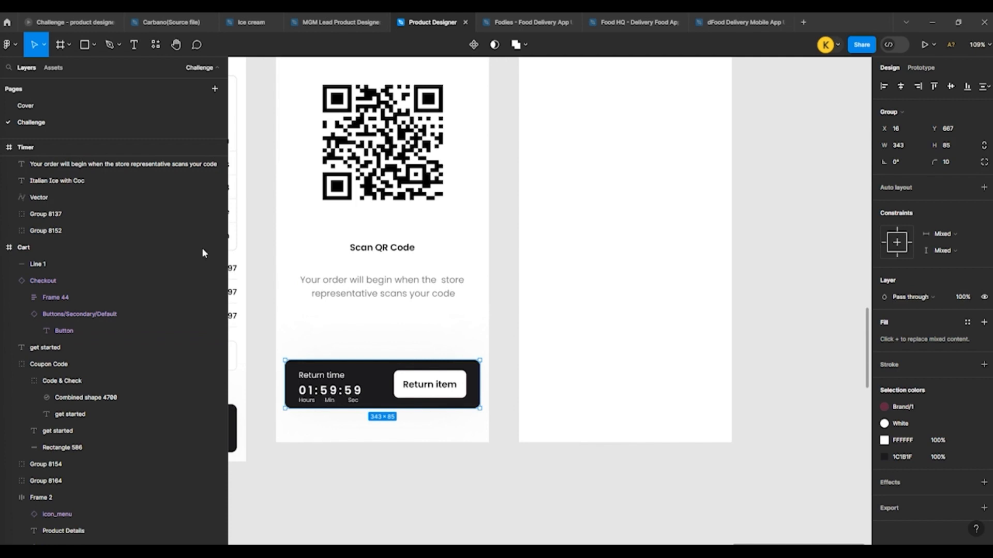
key("Escape")
Step: Copy the green check mark from the Success frame into the "order again" frame at Y 195, centred horizontally
scroll(443, 281, "down", 6)
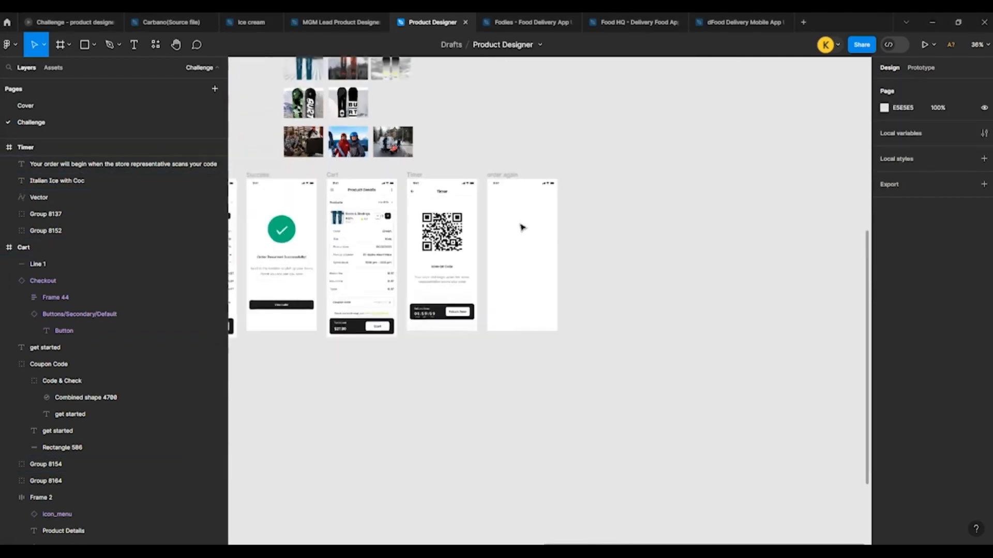
left_click(316, 233)
left_click_drag(316, 232, 635, 232)
left_click(900, 87)
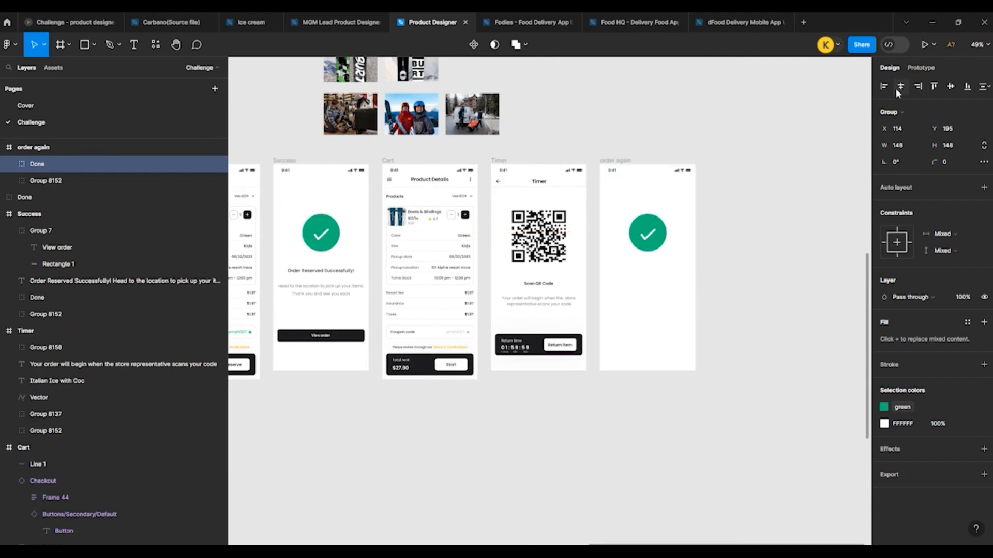
Step: Paste the "Order Reserved Successfully! Thank you and see you soon" text below the check mark in the "order again" frame and nudge it up
left_click(611, 161)
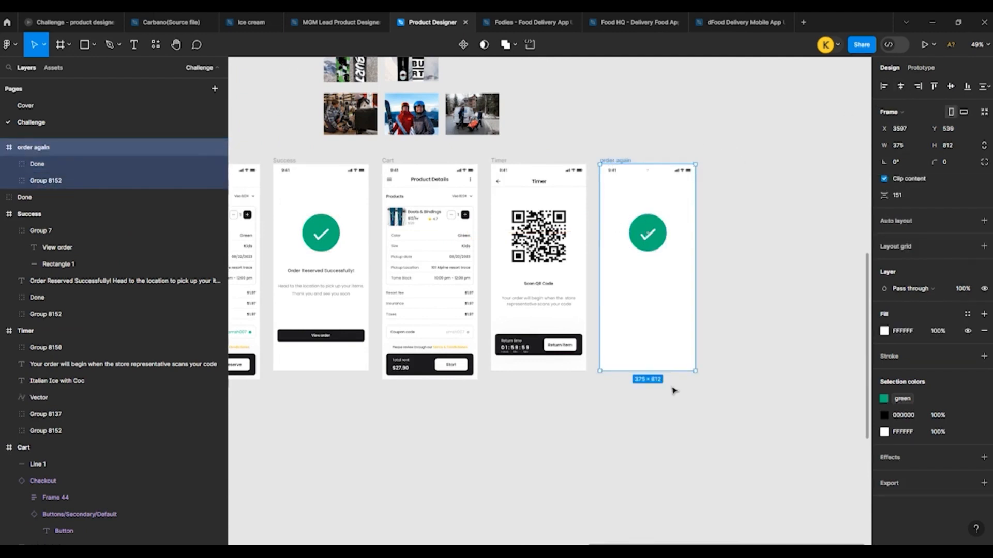
scroll(672, 388, "up", 1)
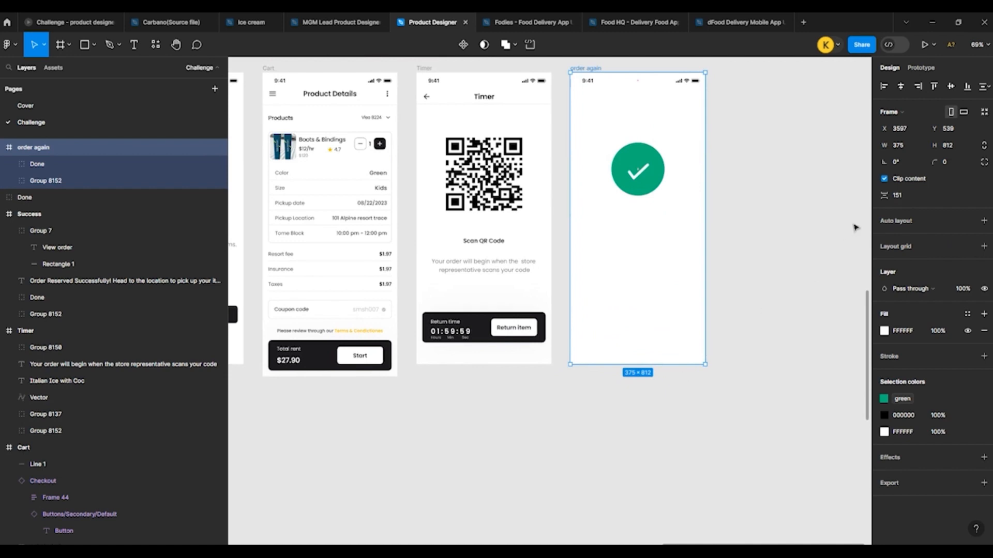
scroll(681, 295, "down", 5)
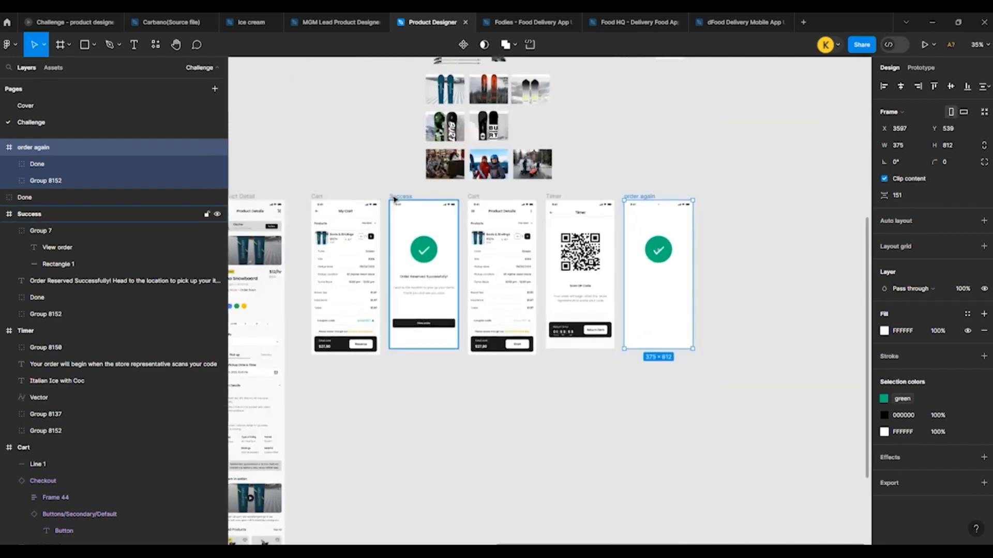
scroll(734, 269, "up", 6)
left_click(705, 283)
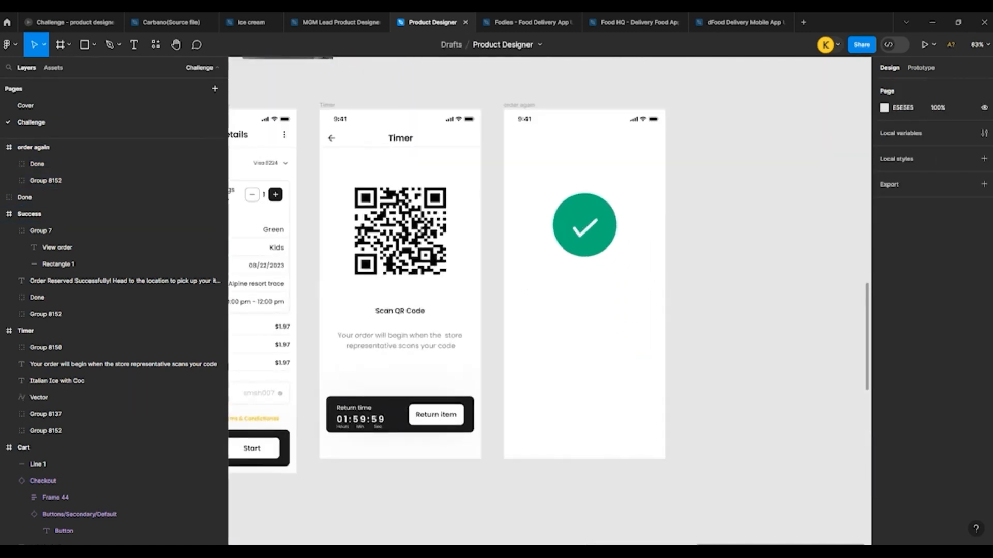
scroll(543, 362, "up", 3)
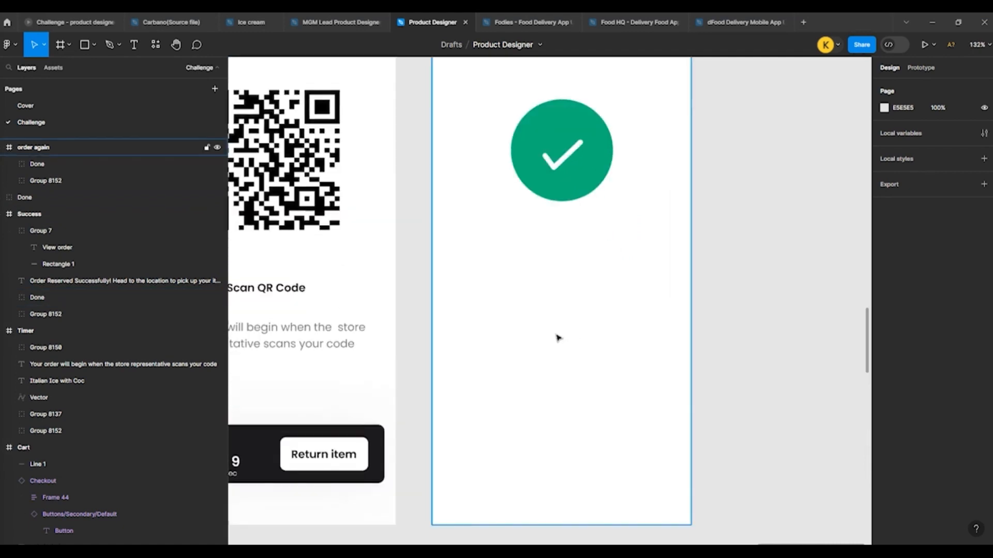
left_click(557, 336)
key("ctrl+v")
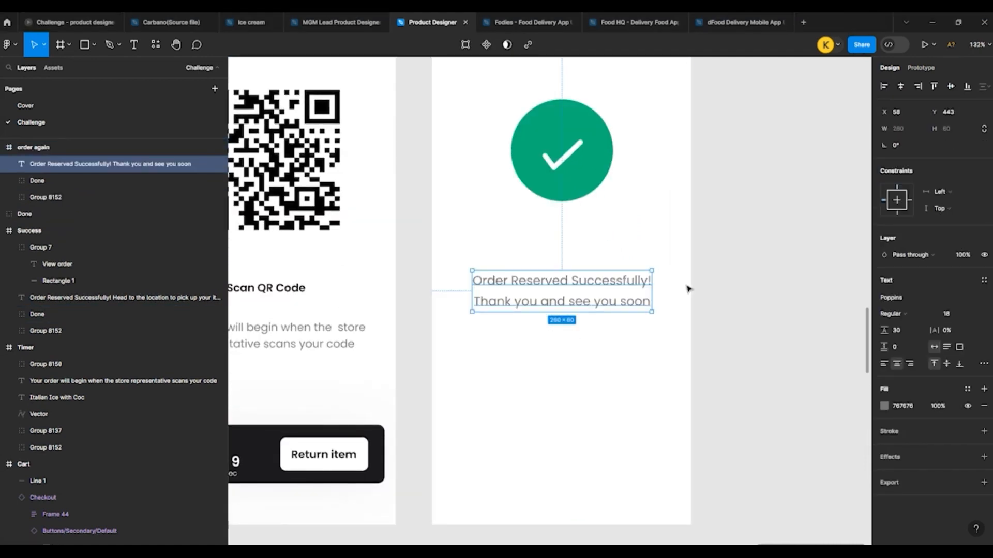
key("shift+Up")
key("shift+Up")
key("shift+Up")
left_click(713, 284)
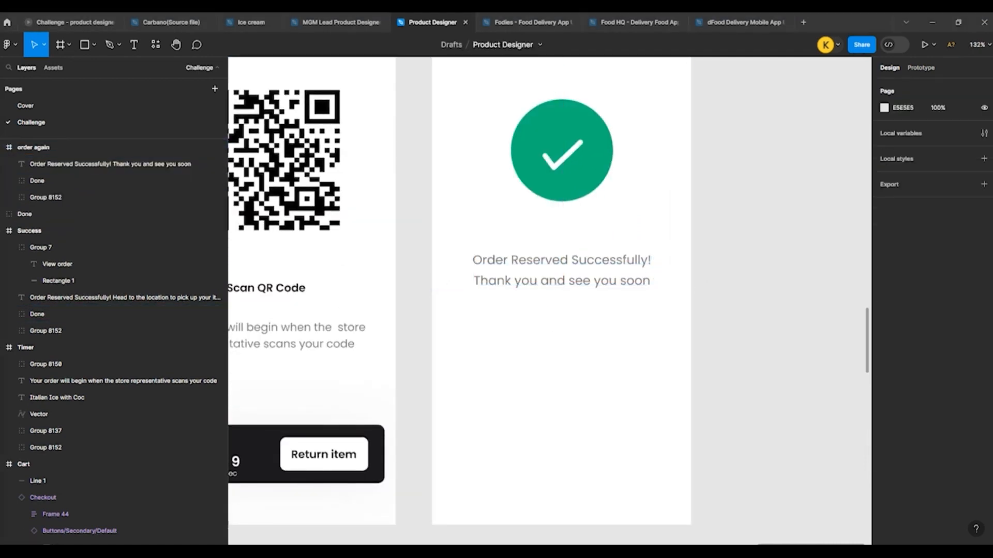
Step: Paste the 343-wide "Order Again" button near the bottom of the "order again" frame at X 16, Y 680
left_click(523, 370)
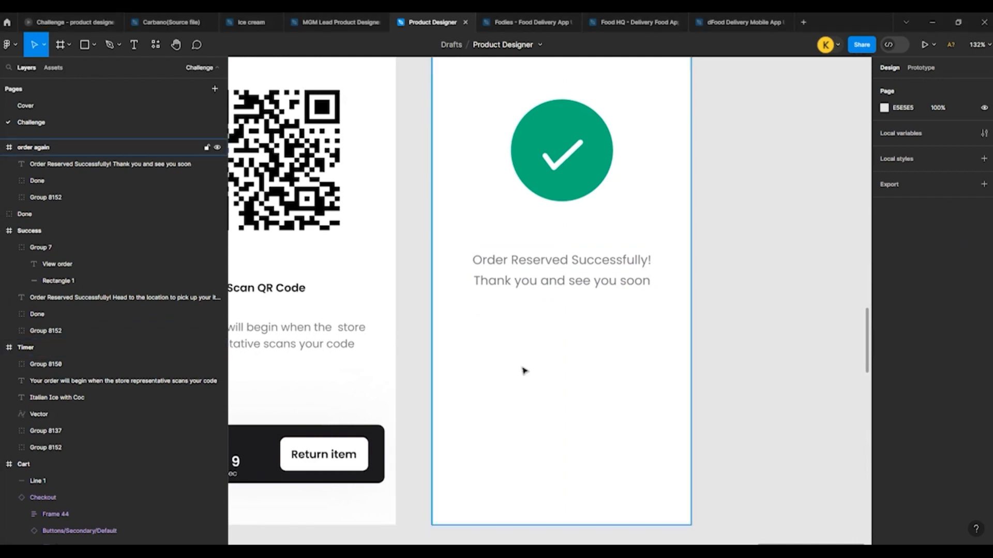
key("ctrl+v")
scroll(525, 370, "down", 1)
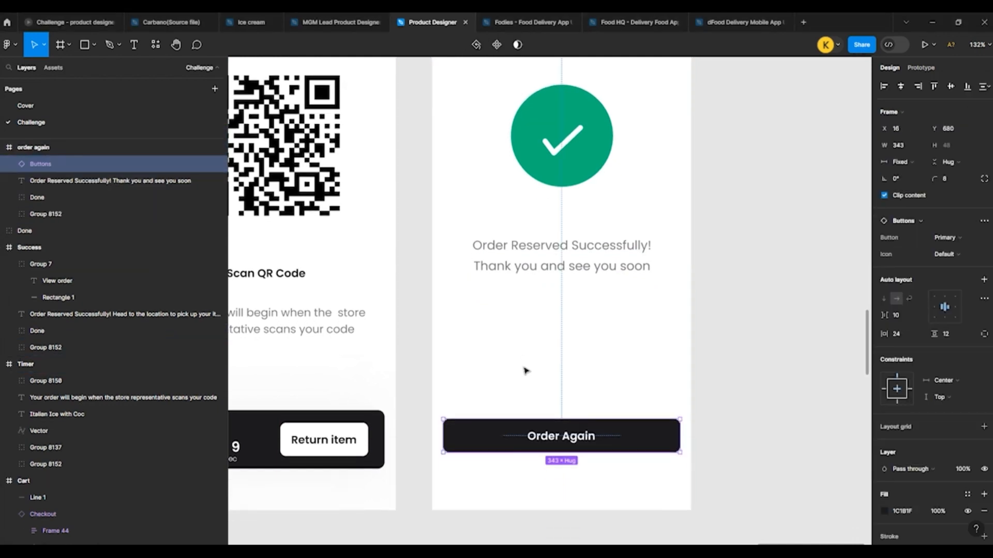
scroll(519, 472, "up", 5)
double_click(571, 403)
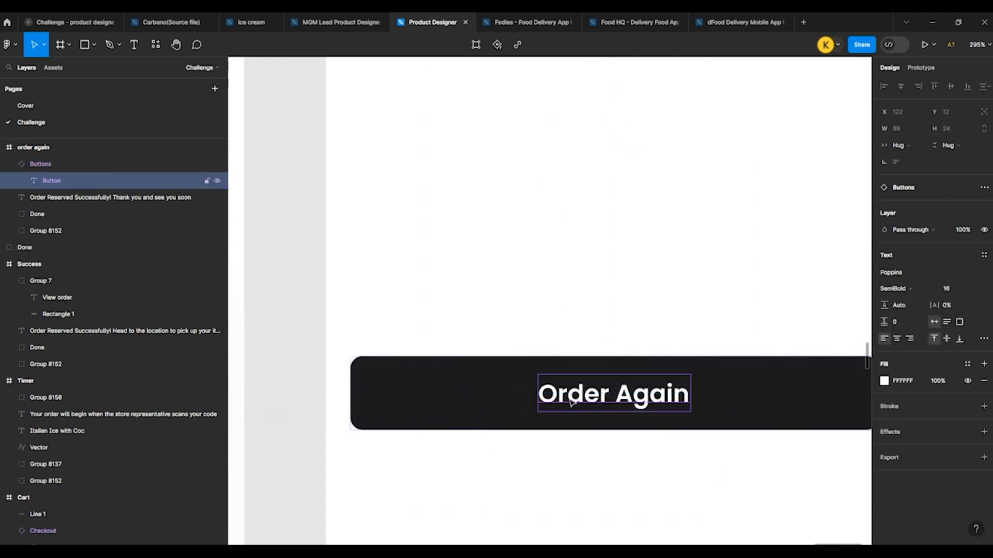
left_click(548, 327)
scroll(548, 328, "down", 15)
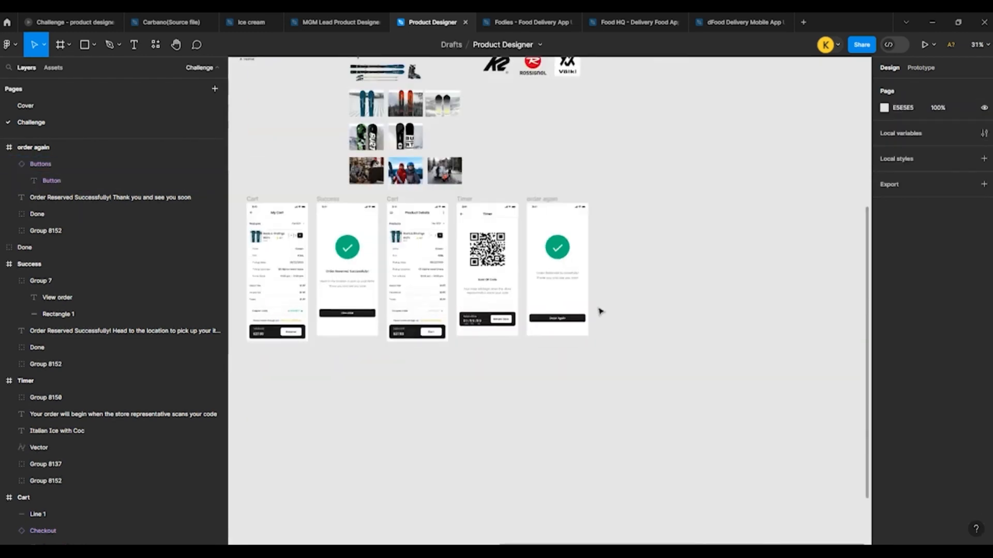
Step: Link the Splash frame to the Sign in frame with an After delay trigger of 800ms and an Instant transition
scroll(292, 277, "up", 8)
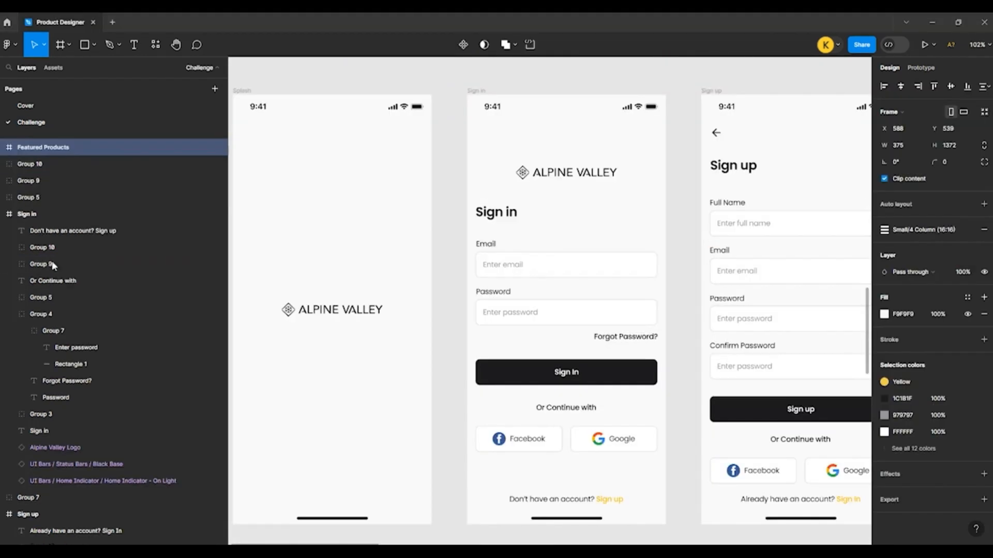
scroll(623, 186, "left", 1)
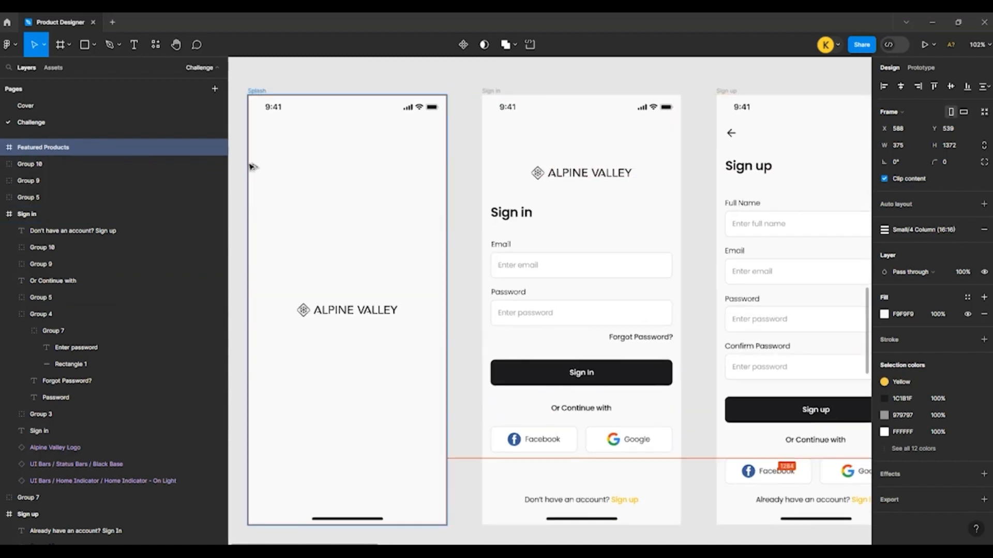
left_click(258, 91)
left_click(925, 74)
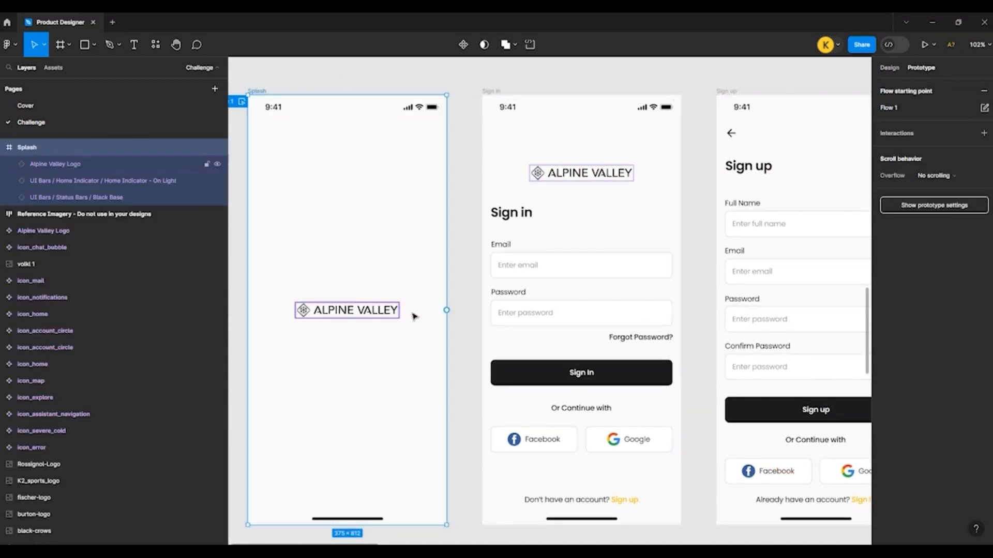
left_click_drag(446, 311, 516, 341)
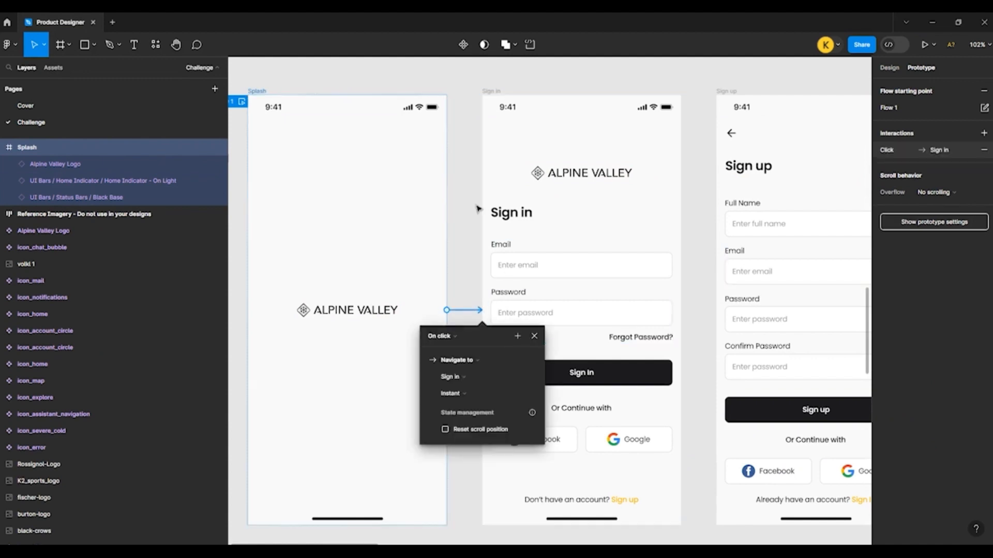
left_click(449, 337)
left_click(443, 465)
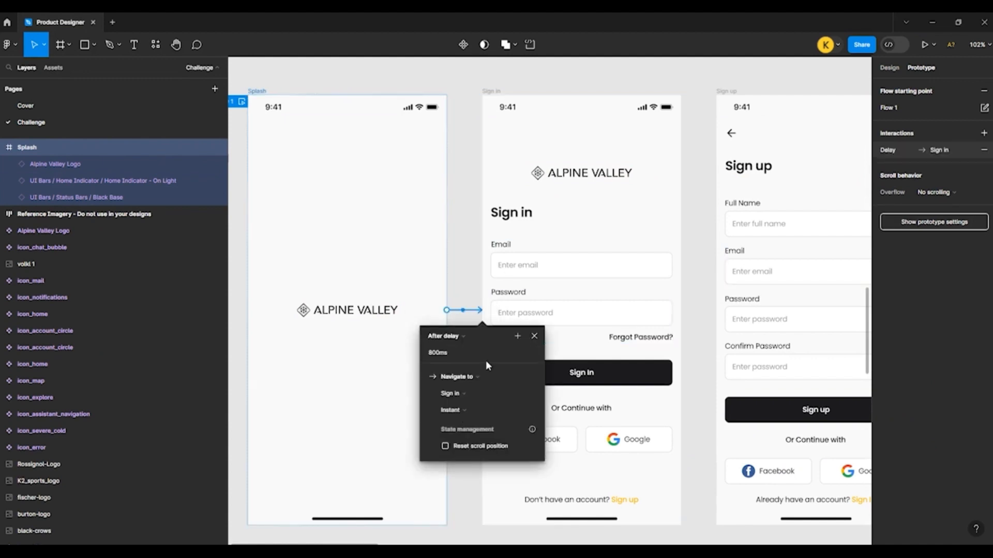
left_click(534, 336)
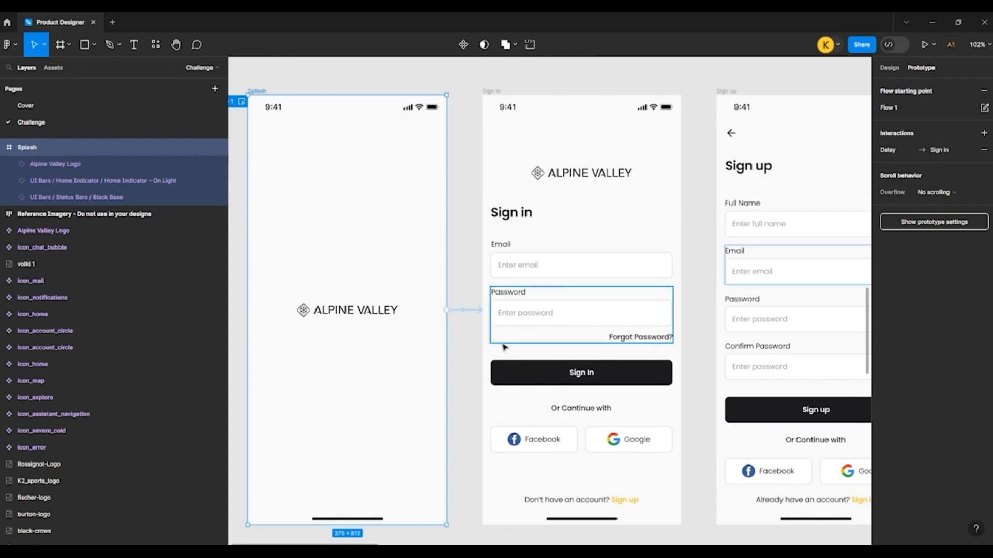
Step: Link the "Sign In" button to the Sign up frame with an On click interaction and an Instant transition
left_click(520, 377)
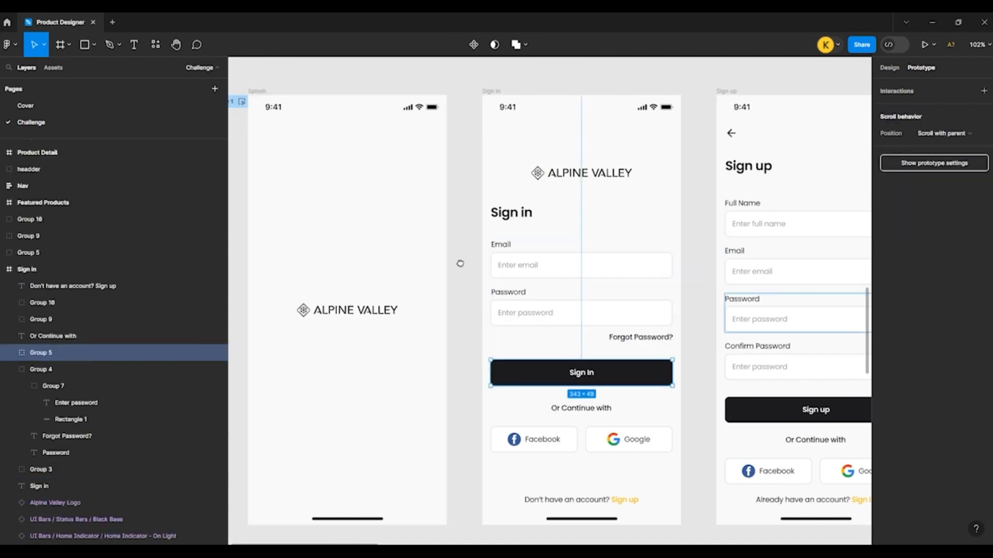
left_click_drag(460, 264, 358, 251)
left_click_drag(570, 362, 628, 326)
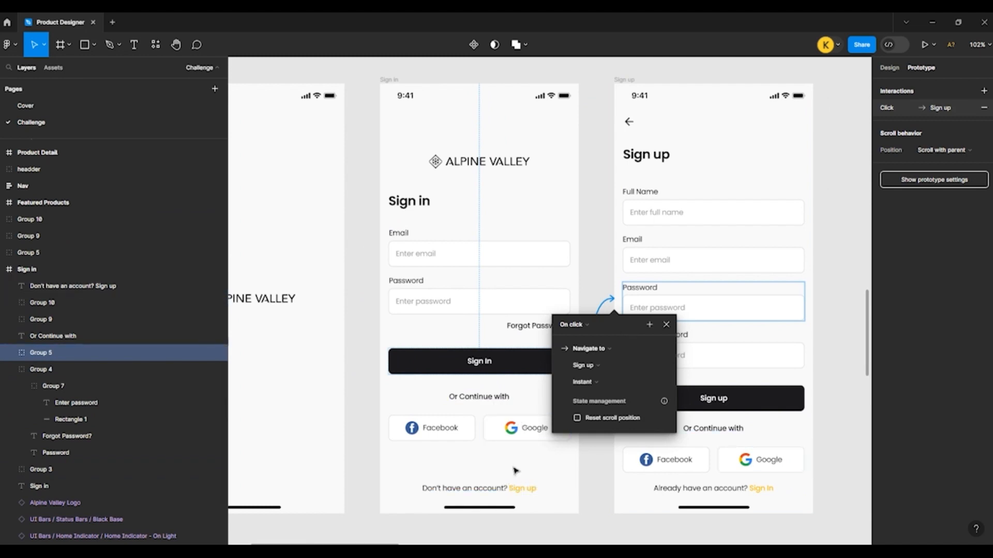
left_click(518, 487)
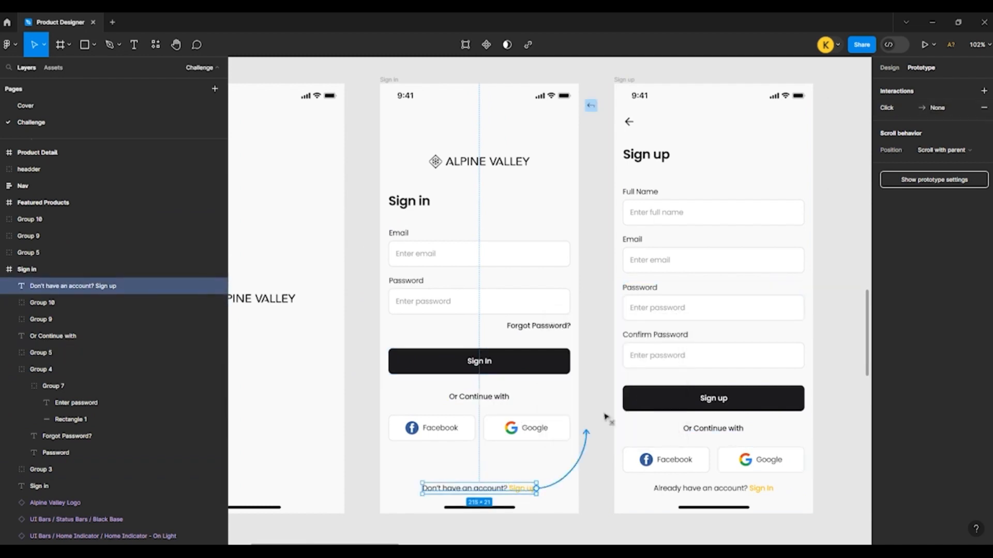
left_click_drag(606, 417, 636, 383)
left_click(571, 324)
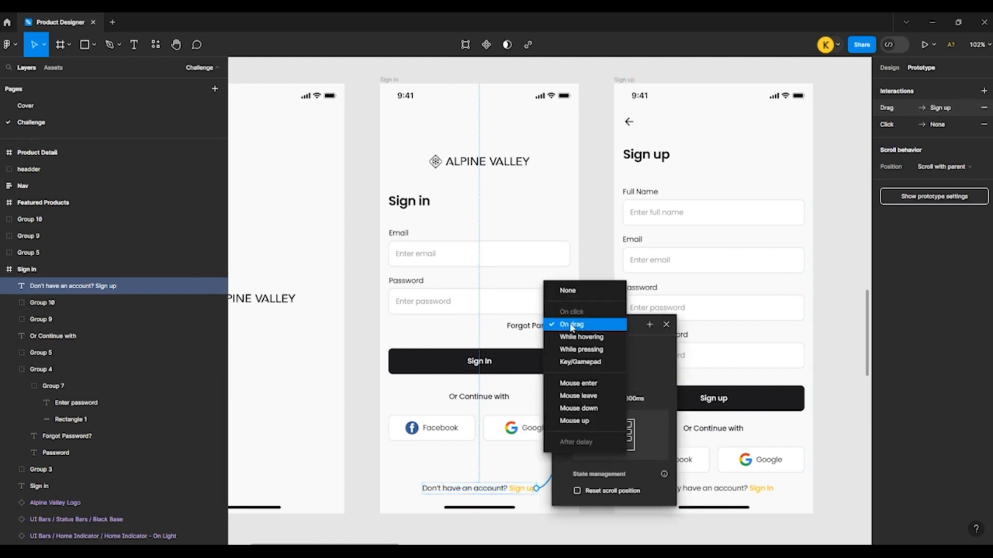
left_click(600, 272)
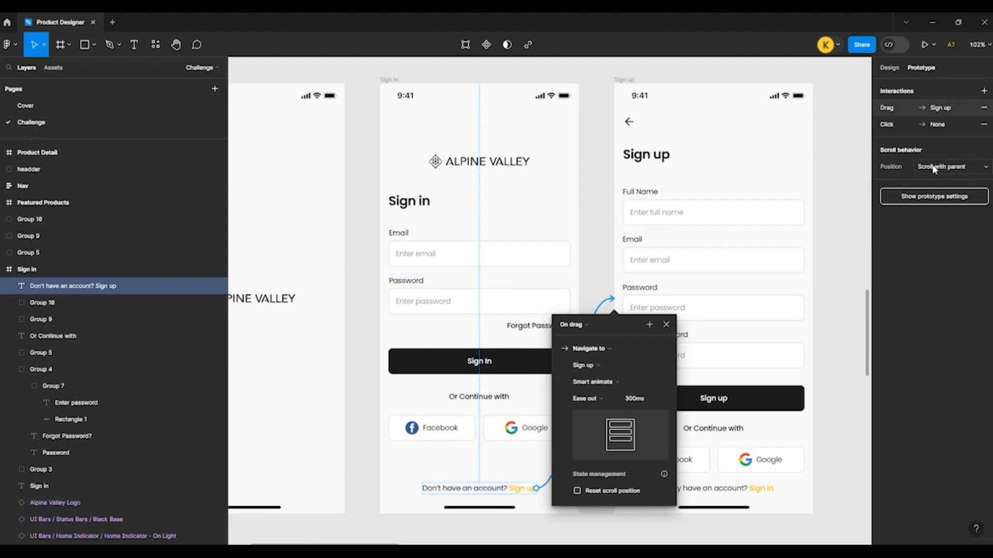
left_click(984, 107)
Step: Clear the empty click interaction from the "Don't have an account? Sign up" text and link it to the Sign up frame, On click, Instant
left_click(984, 108)
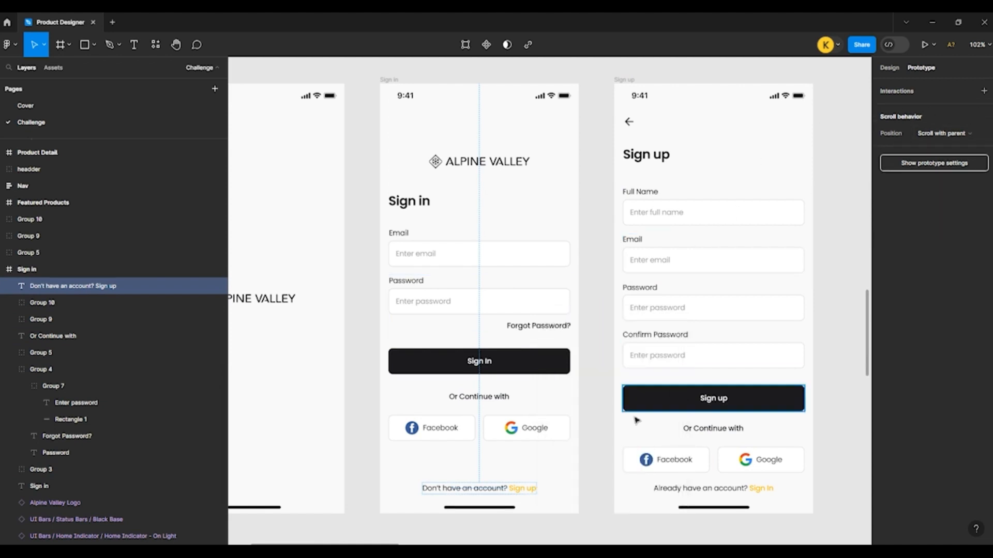
left_click_drag(536, 488, 621, 309)
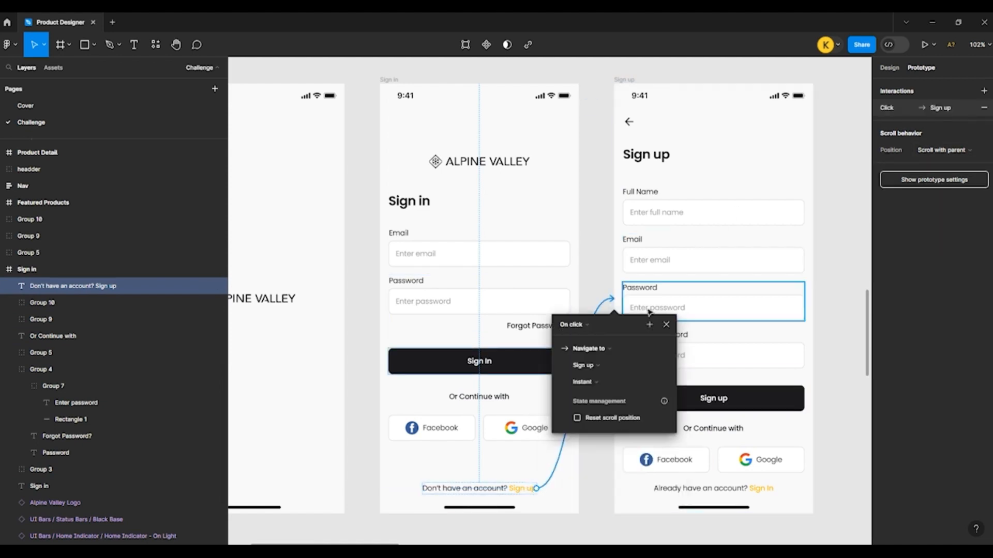
left_click(592, 247)
Step: Remove the existing interaction from the "Already have an account? Sign In" text and link it to the Sign in frame
left_click_drag(594, 246, 510, 243)
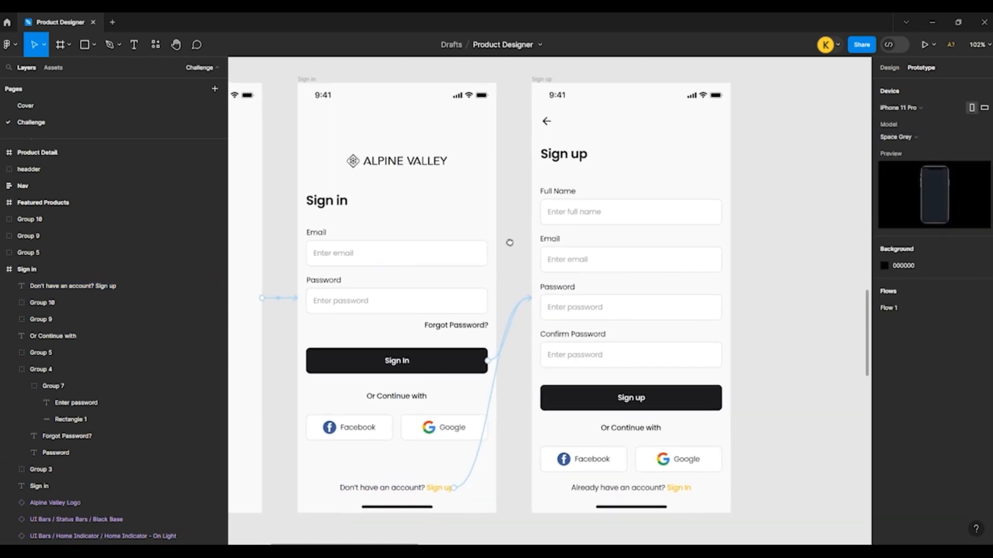
left_click(680, 491)
left_click(984, 108)
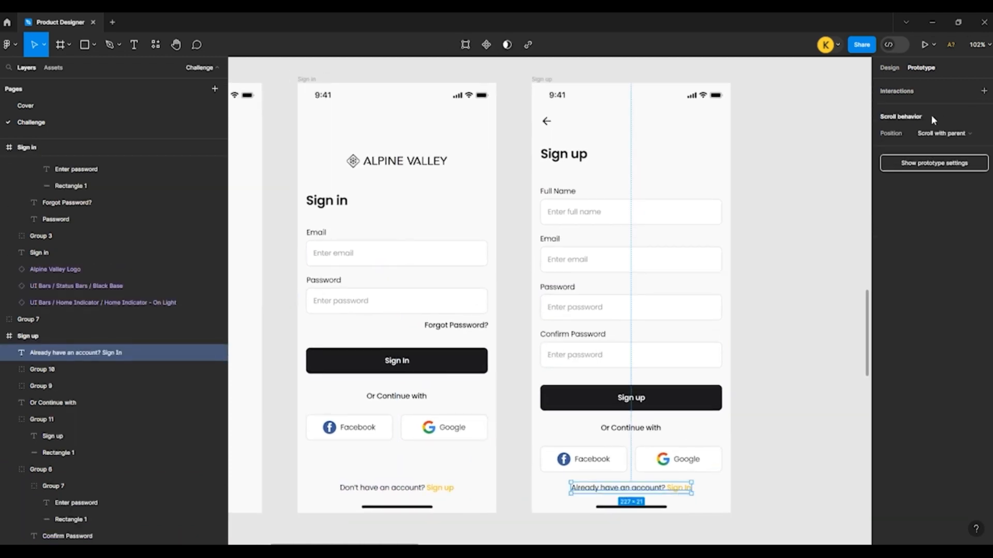
left_click(984, 91)
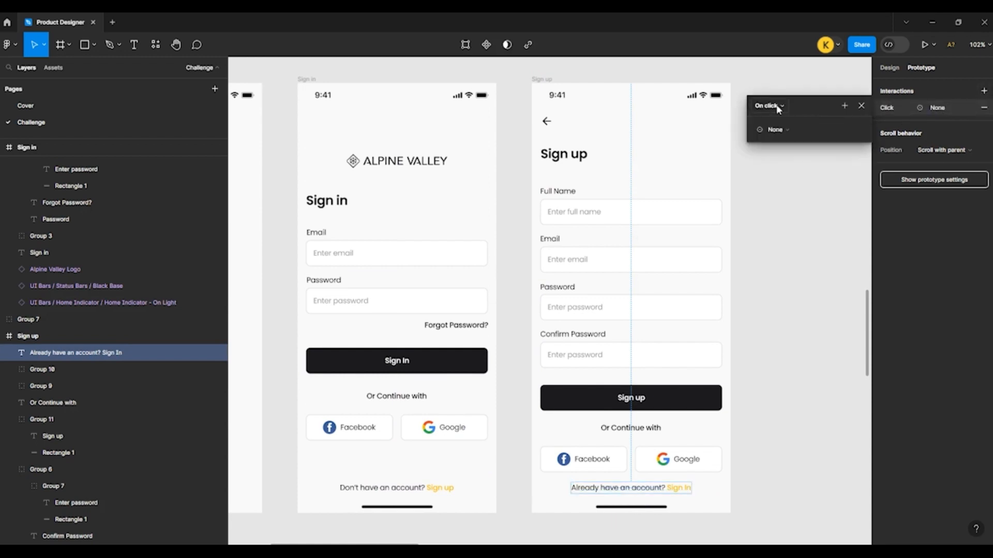
left_click_drag(631, 482, 471, 414)
Step: Link the "Sign up" button to the Featured Products frame with an On click interaction and an Instant transition
left_click(592, 403)
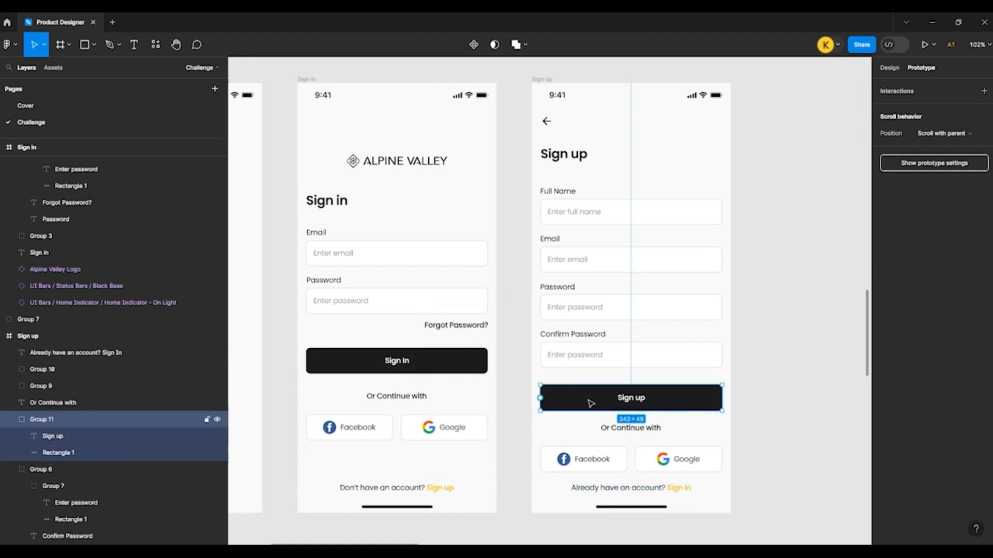
left_click_drag(740, 305, 477, 305)
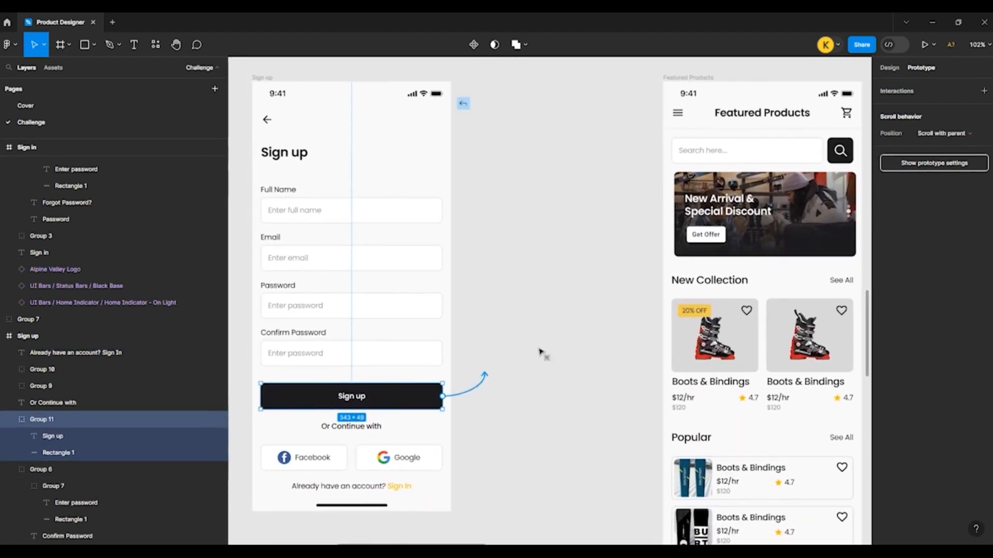
left_click_drag(540, 353, 693, 321)
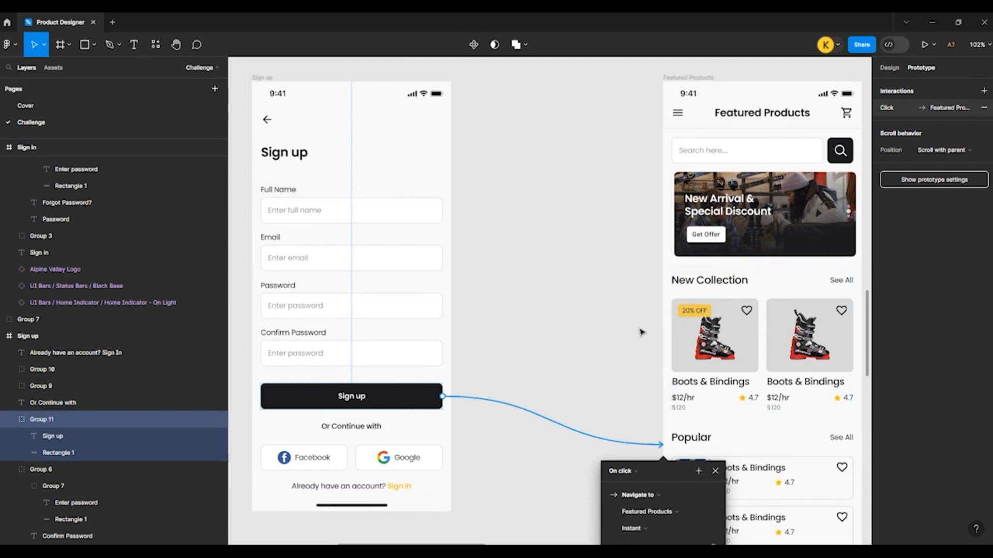
left_click(563, 306)
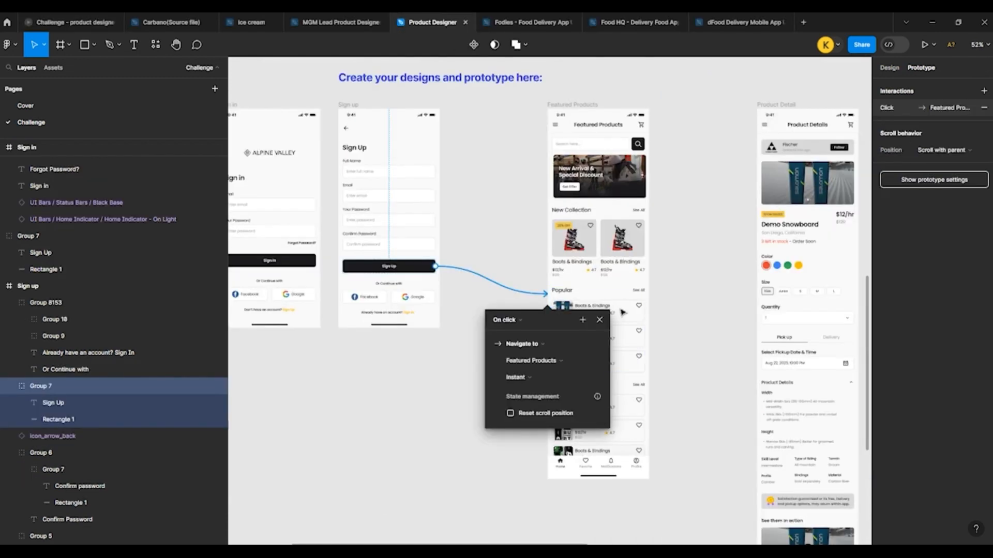
Step: Link the first "Boots & Bindings" card under Popular in the Featured Products frame to the Product Detail frame
left_click(597, 312)
double_click(597, 313)
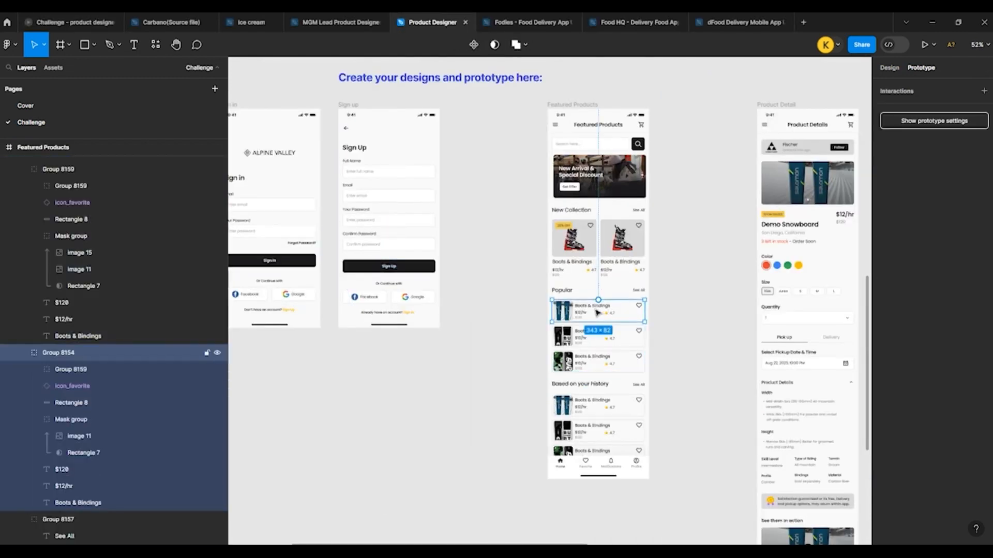
scroll(388, 304, "down", 3)
scroll(685, 308, "up", 3)
left_click_drag(455, 307, 568, 212)
scroll(505, 207, "down", 3)
scroll(614, 338, "up", 4)
left_click(614, 337)
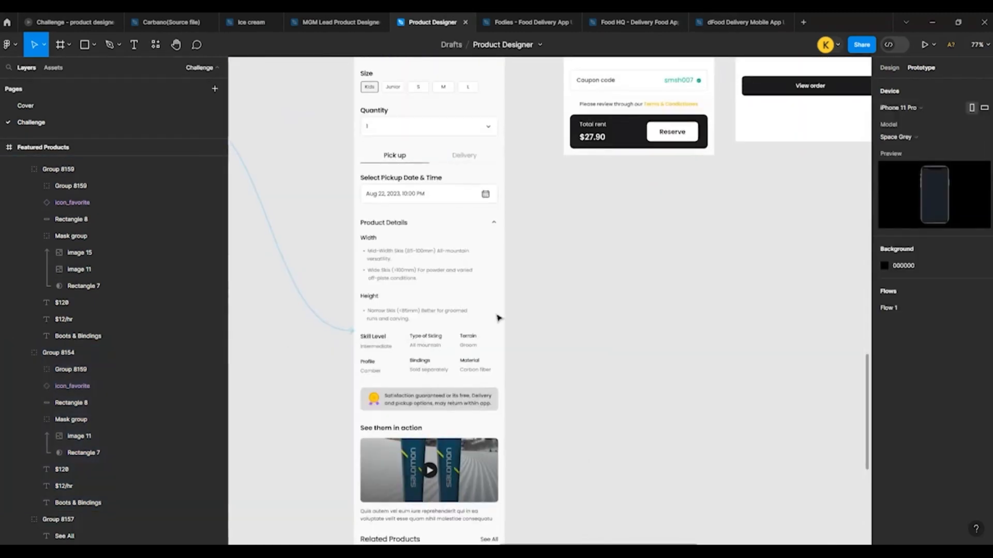
scroll(498, 317, "down", 10)
scroll(526, 316, "up", 5)
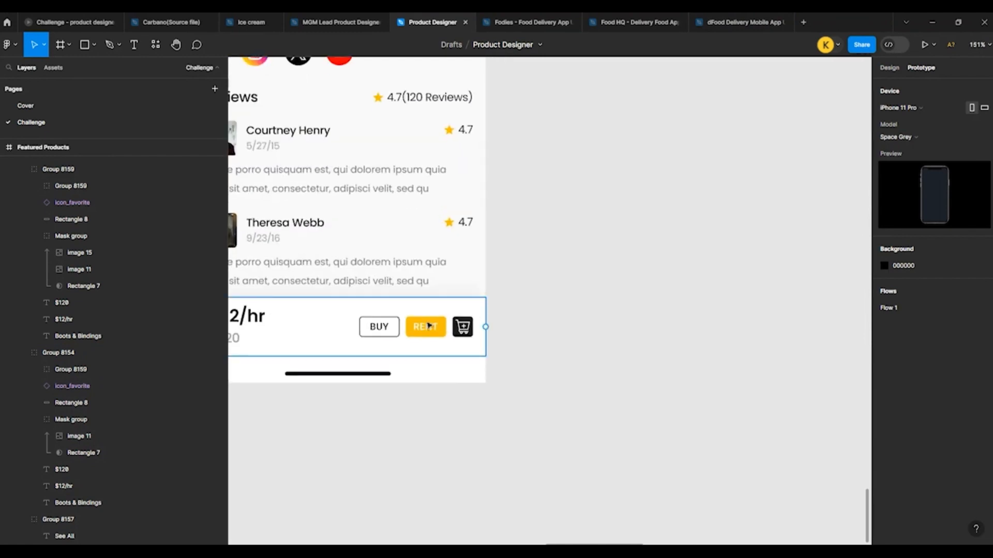
left_click(426, 327)
double_click(426, 327)
double_click(426, 328)
scroll(426, 327, "down", 6)
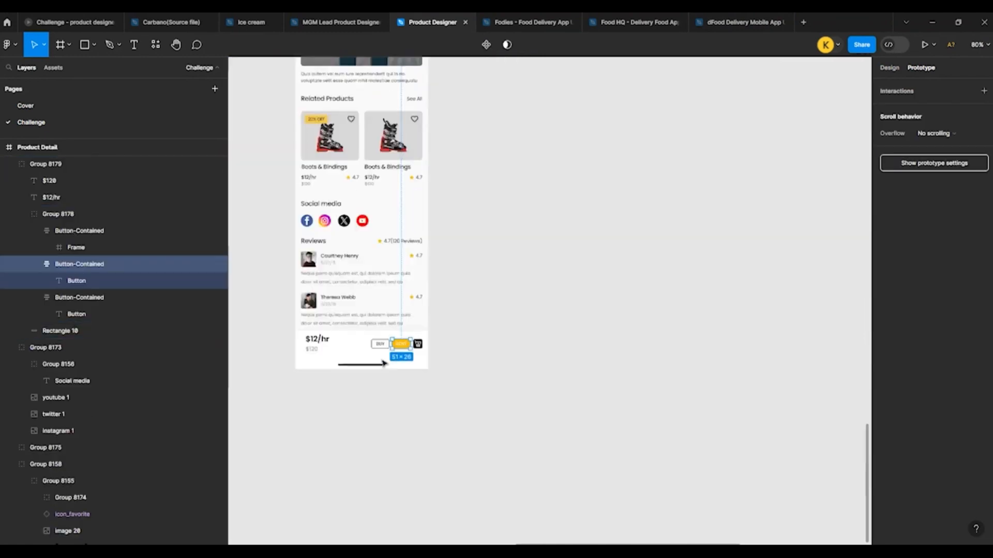
left_click_drag(392, 350, 469, 344)
scroll(469, 344, "down", 3)
scroll(412, 435, "up", 6)
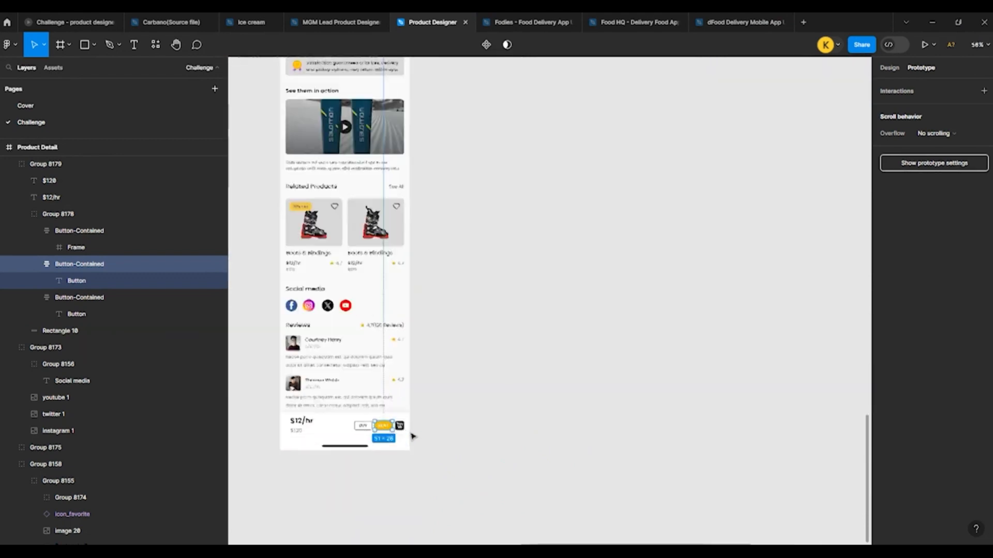
Step: Link the cart icon button beside RENT at the bottom of the Product Detail frame to the My Cart frame
double_click(383, 428)
scroll(383, 428, "down", 4)
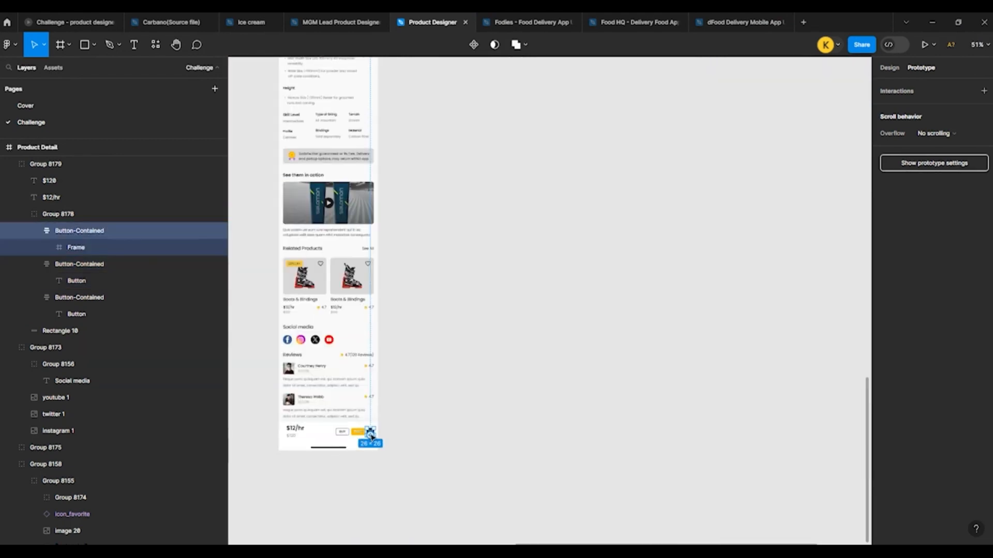
left_click_drag(370, 436, 483, 202)
scroll(497, 339, "up", 3)
Step: Link the "Reserve" button in the My Cart frame to the Success frame with an On click interaction and an Instant transition
left_click(469, 348)
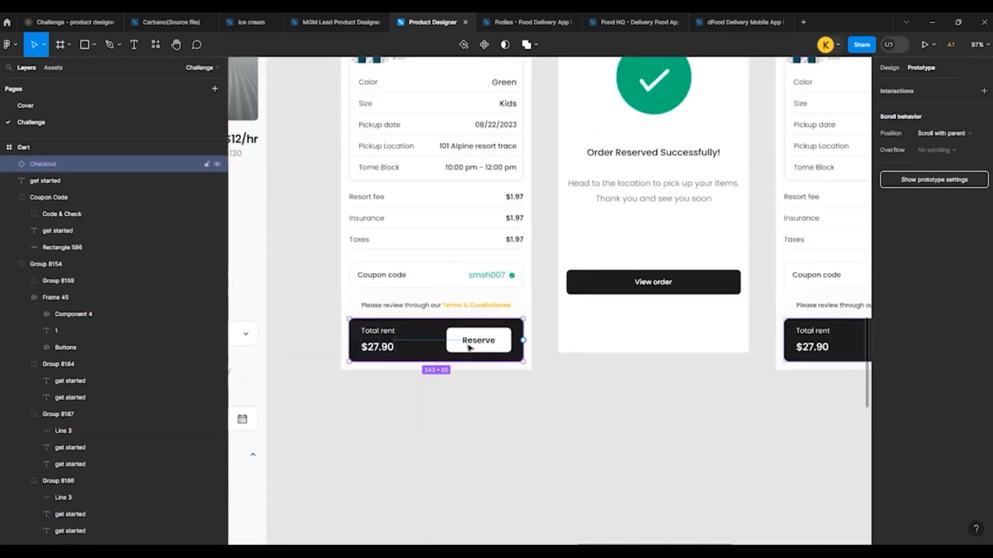
left_click(469, 348)
left_click_drag(493, 307, 620, 229)
scroll(391, 294, "down", 2)
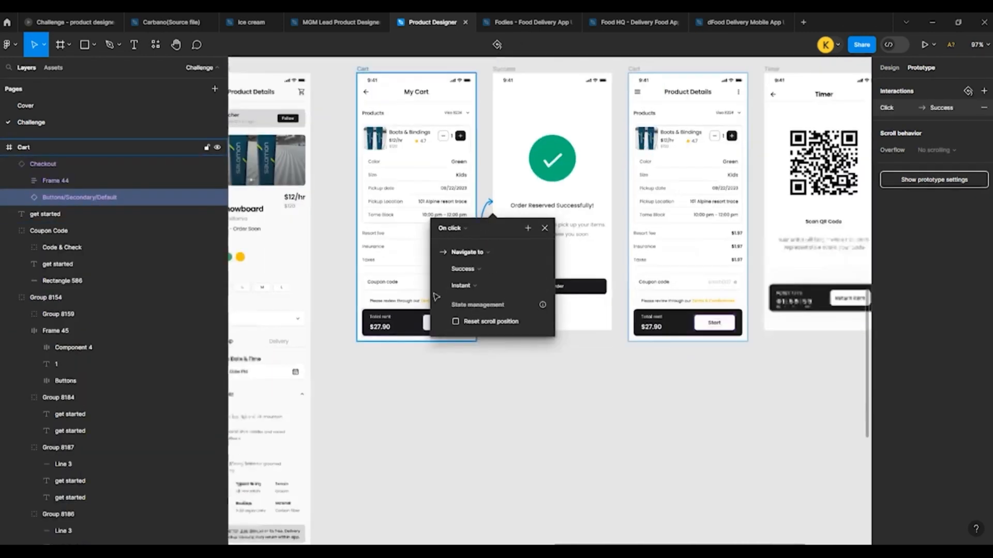
Step: Link the Success frame's "View order" button to the Cart frame that has the Start button, using On click and Instant
scroll(543, 276, "up", 3)
left_click(618, 301)
left_click_drag(669, 297, 735, 217)
scroll(466, 233, "down", 4)
scroll(548, 186, "down", 2)
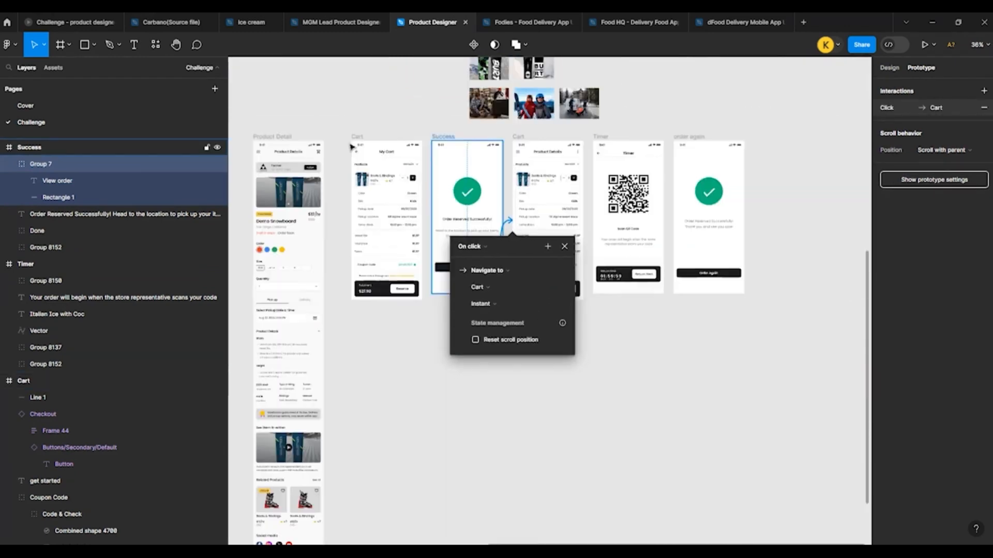
Step: Link the back arrow in the My Cart header to the Featured Products frame
scroll(290, 145, "up", 4)
left_click(481, 173)
double_click(481, 173)
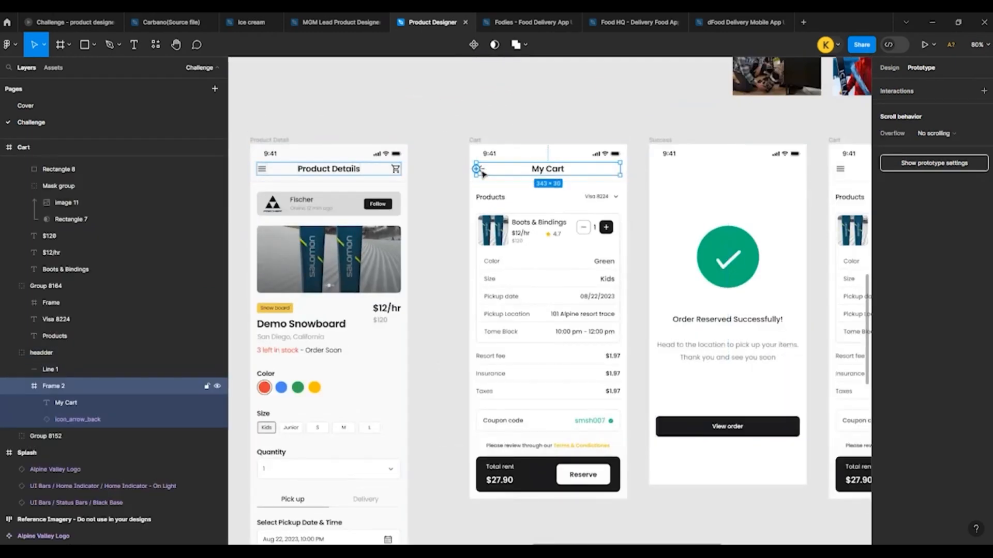
double_click(478, 169)
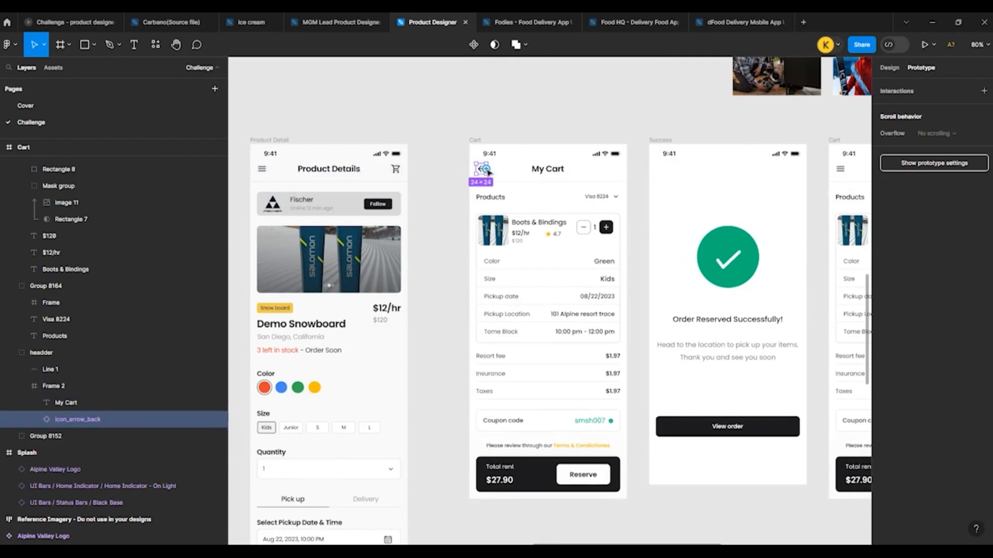
left_click_drag(486, 171, 250, 303)
left_click_drag(201, 299, 211, 296)
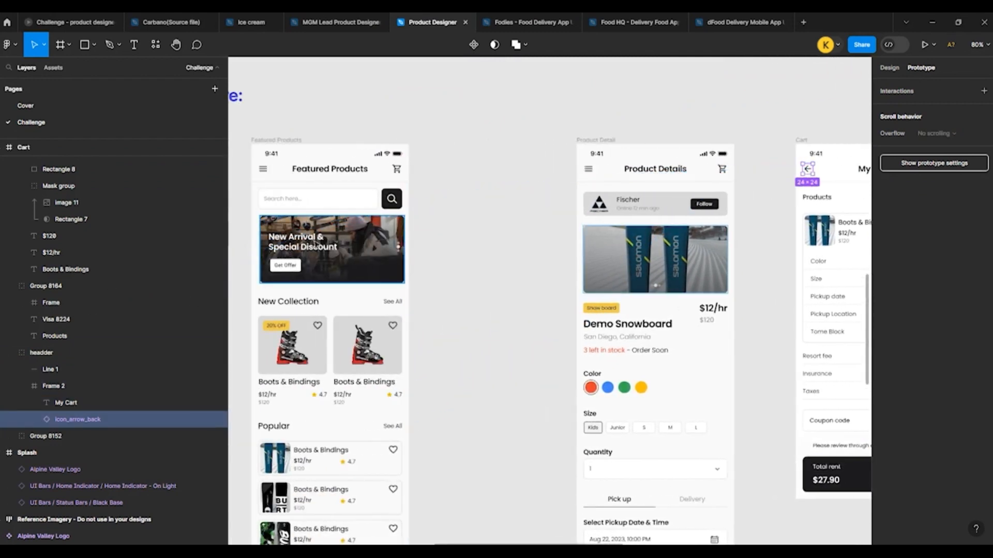
left_click_drag(814, 171, 393, 362)
Step: Link the shopping cart icon in the Featured Products header to the My Cart frame with On click and an Instant transition
left_click(397, 173)
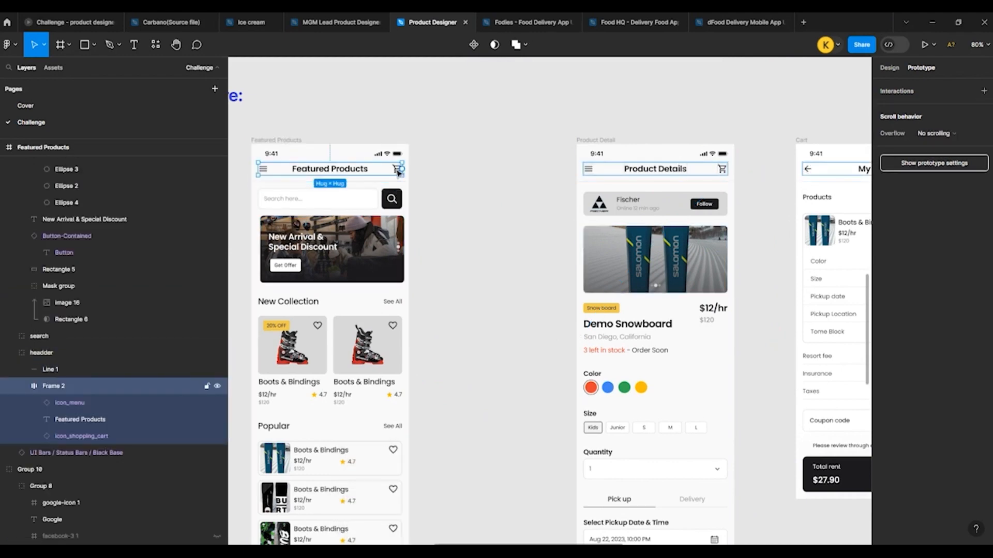
left_click(397, 174)
left_click_drag(403, 169, 797, 252)
scroll(390, 222, "down", 3)
scroll(698, 238, "up", 5)
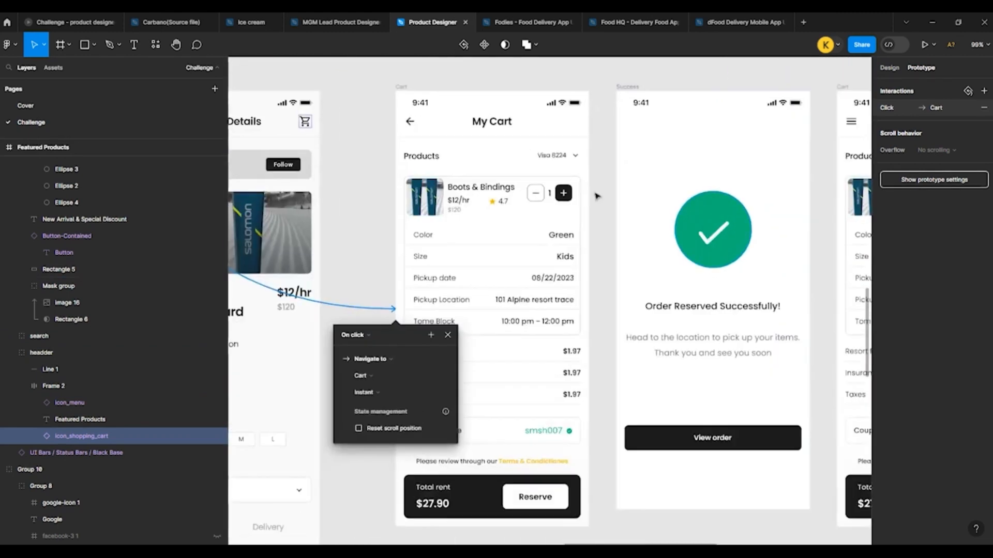
Step: Link the "Start" button in the second Cart frame to the Timer frame
scroll(594, 195, "down", 5)
scroll(641, 171, "up", 3)
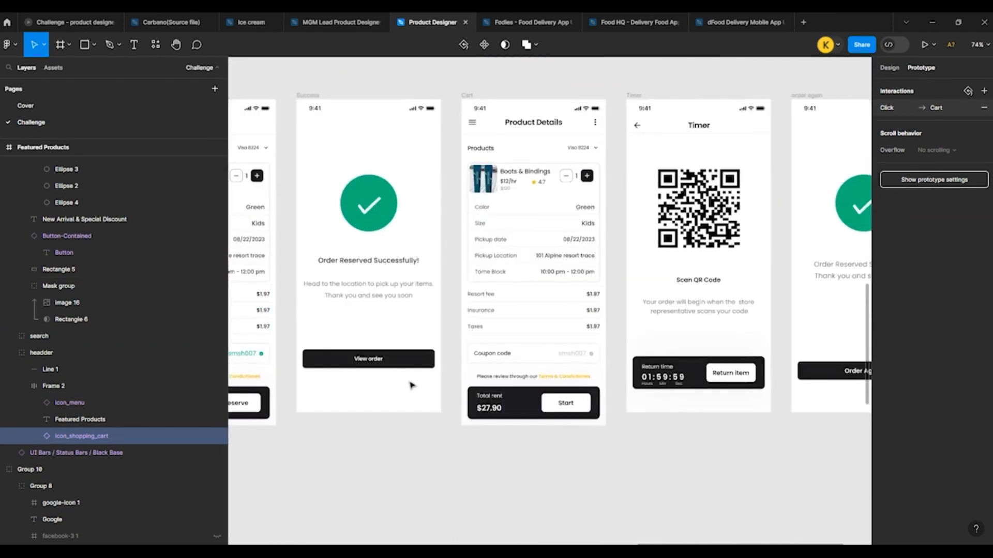
left_click(408, 362)
left_click(566, 406)
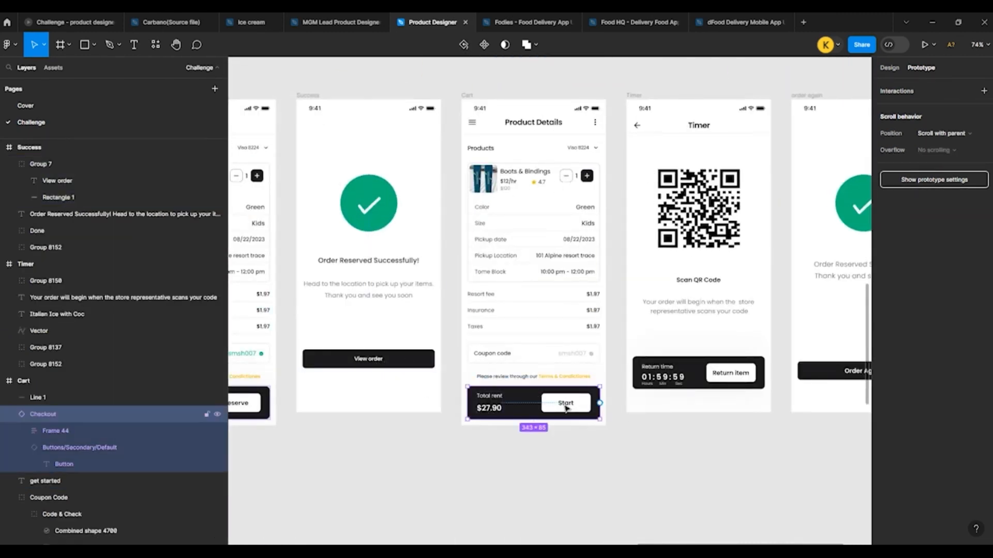
scroll(543, 383, "right", 5)
scroll(510, 360, "up", 1)
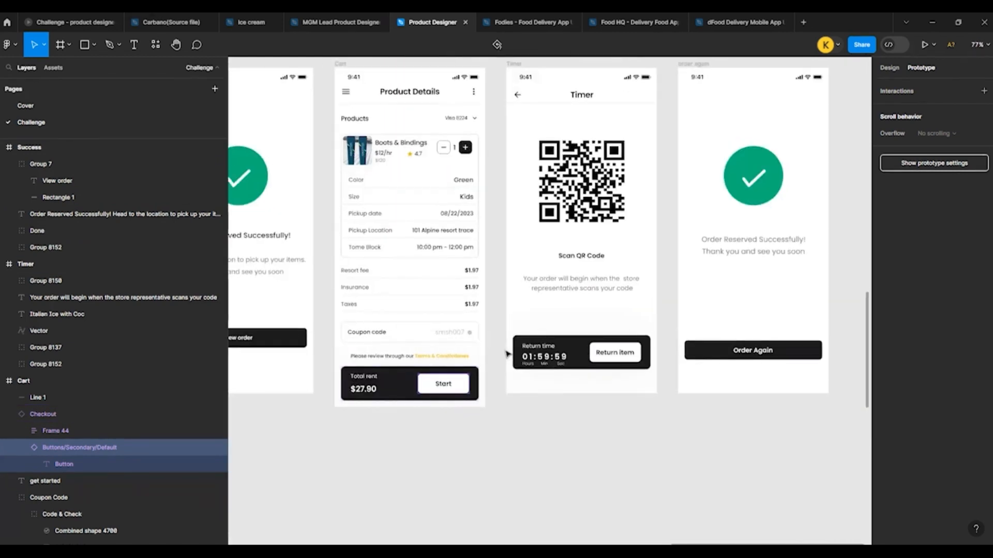
left_click_drag(443, 374, 509, 114)
Step: Link the Timer frame's back arrow to the second Cart frame with an On drag trigger and a 300ms Ease out Smart animate transition
scroll(516, 282, "up", 3)
double_click(519, 261)
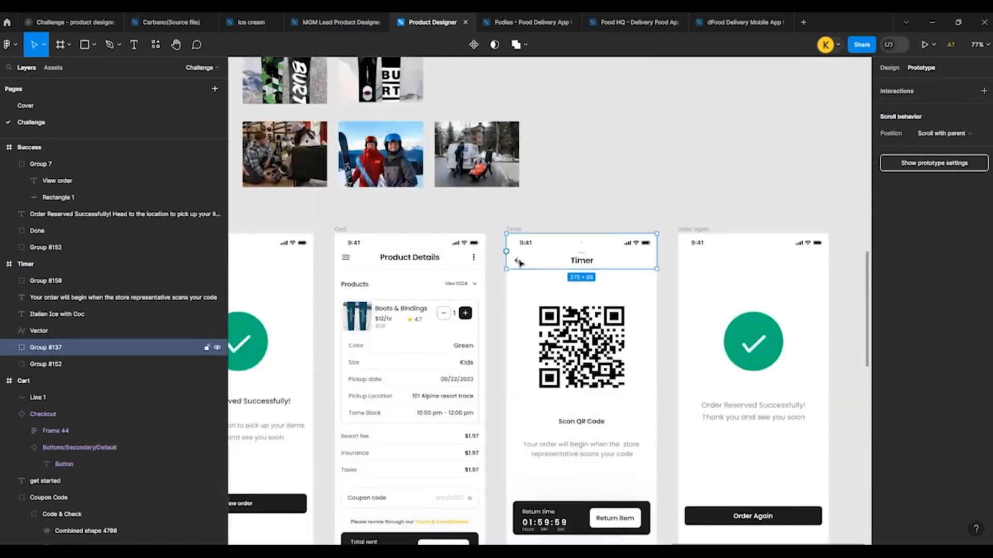
double_click(519, 262)
left_click_drag(522, 262, 446, 305)
Step: Link the "Return item" button in the Timer frame to the "order again" frame with On click and an Instant transition
scroll(359, 237, "down", 5)
scroll(459, 339, "up", 5)
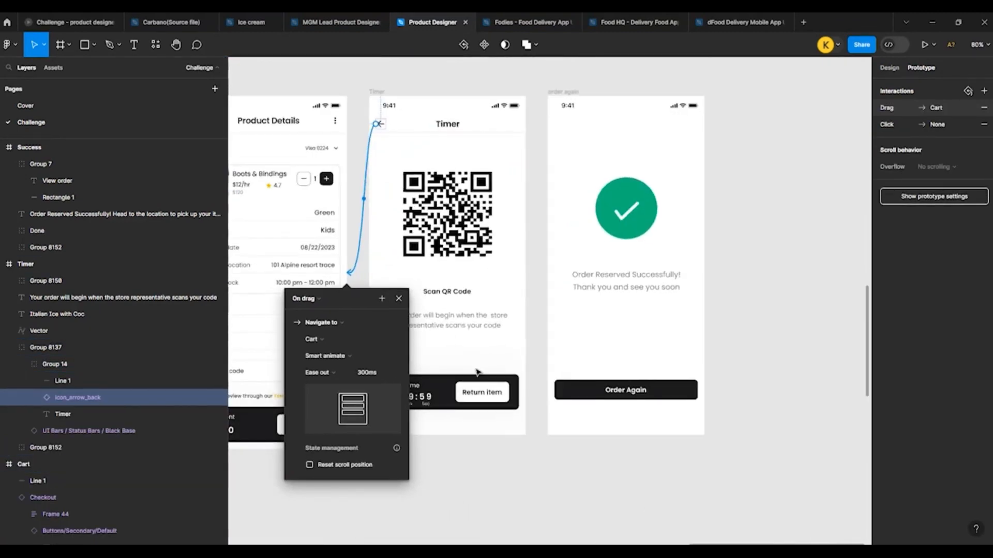
left_click(475, 394)
double_click(475, 395)
double_click(484, 400)
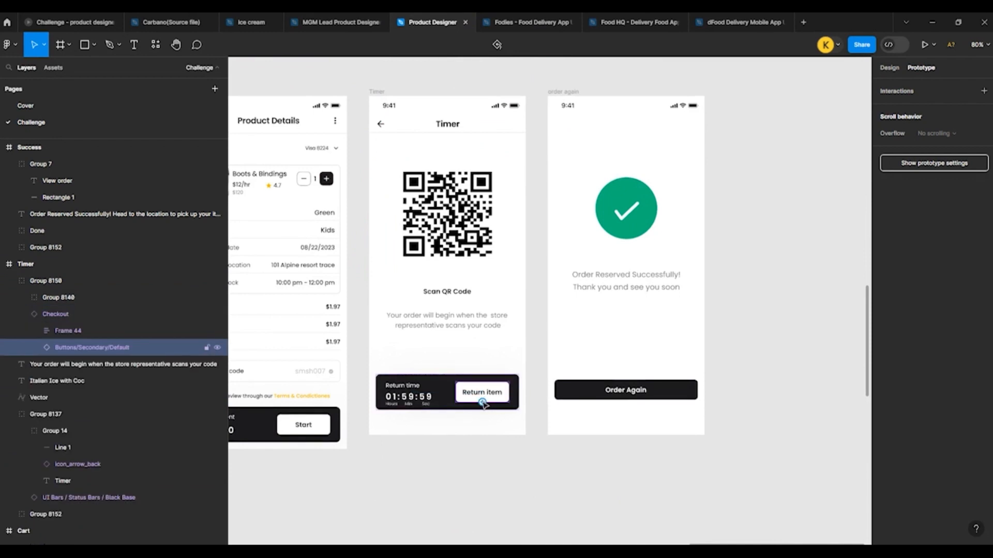
left_click_drag(483, 403, 588, 308)
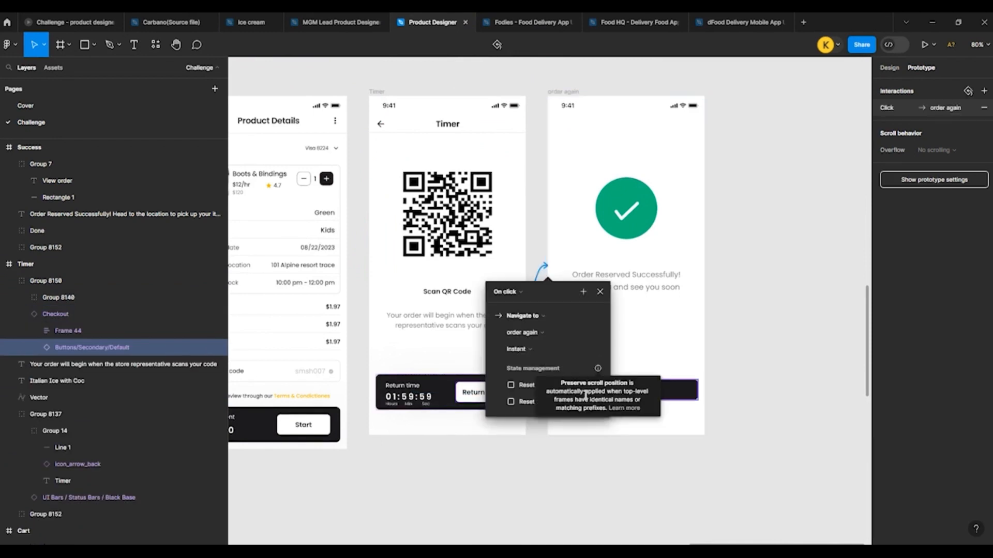
Step: Link the "Order Again" button in the "order again" frame back to the Featured Products frame
left_click(688, 396)
scroll(726, 307, "down", 5)
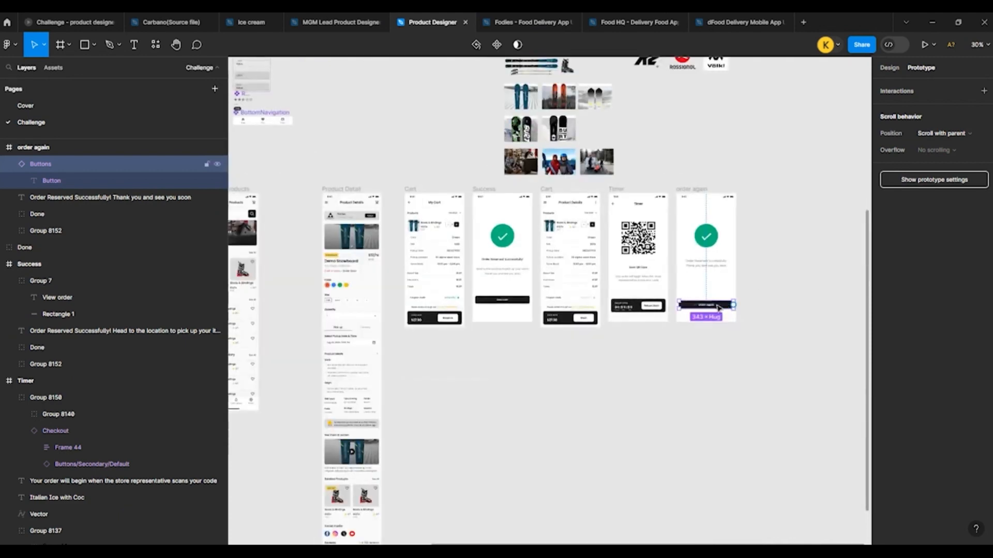
left_click_drag(734, 307, 383, 300)
left_click(446, 180)
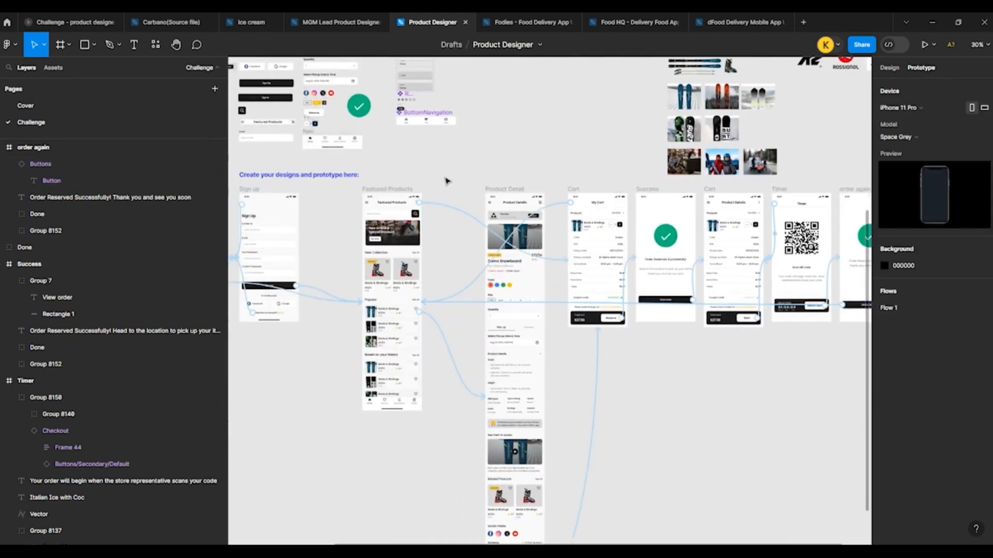
scroll(360, 182, "down", 2)
scroll(360, 182, "up", 5)
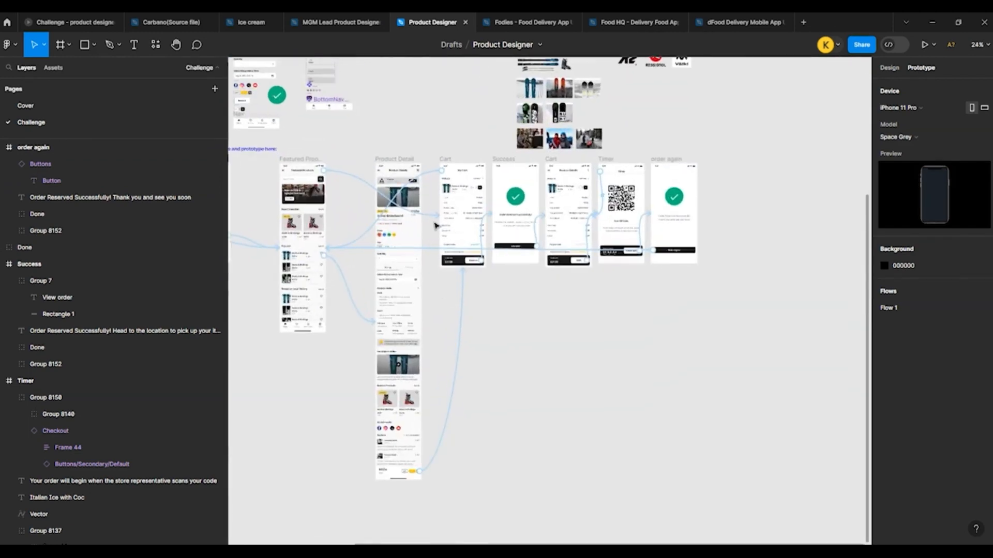
scroll(419, 337, "down", 3)
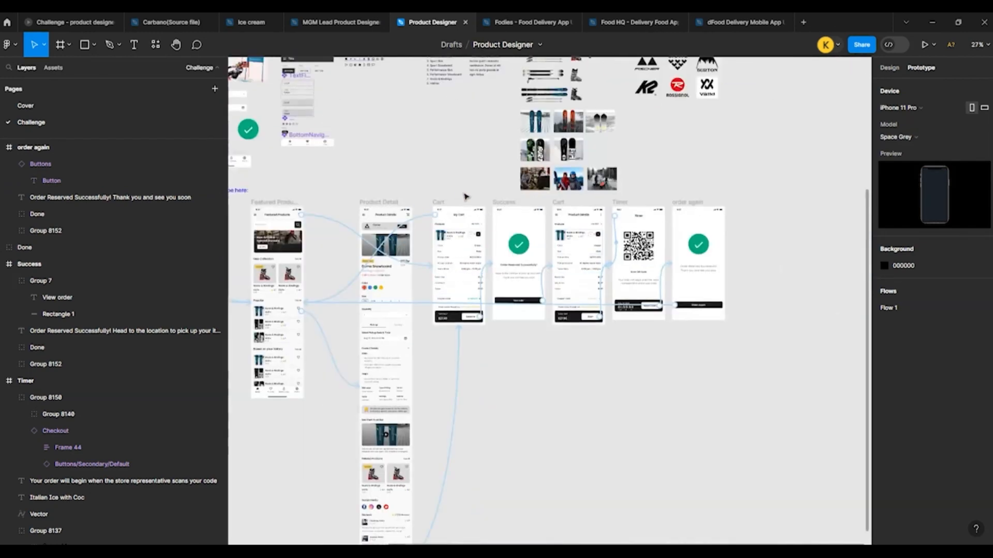
scroll(465, 196, "down", 1)
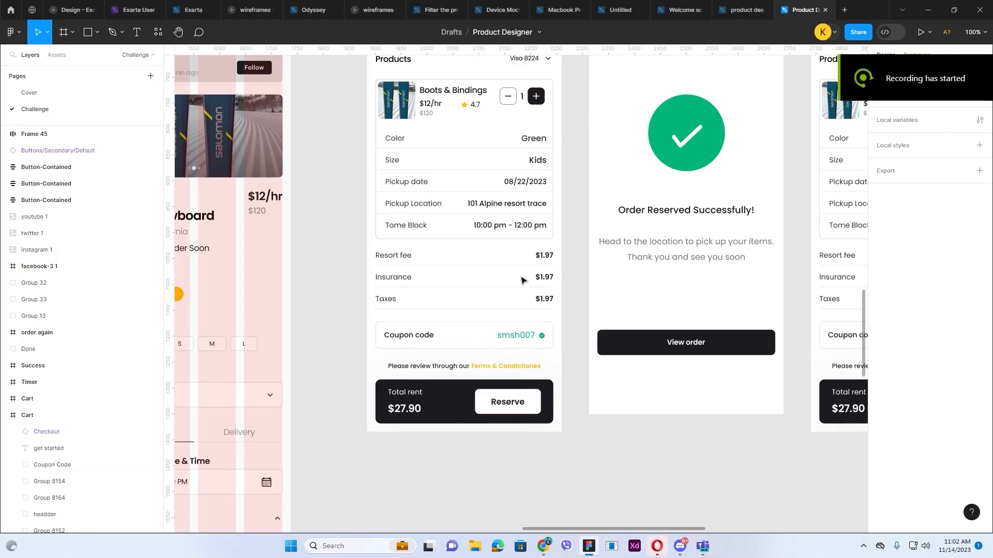
scroll(525, 279, "up", 3)
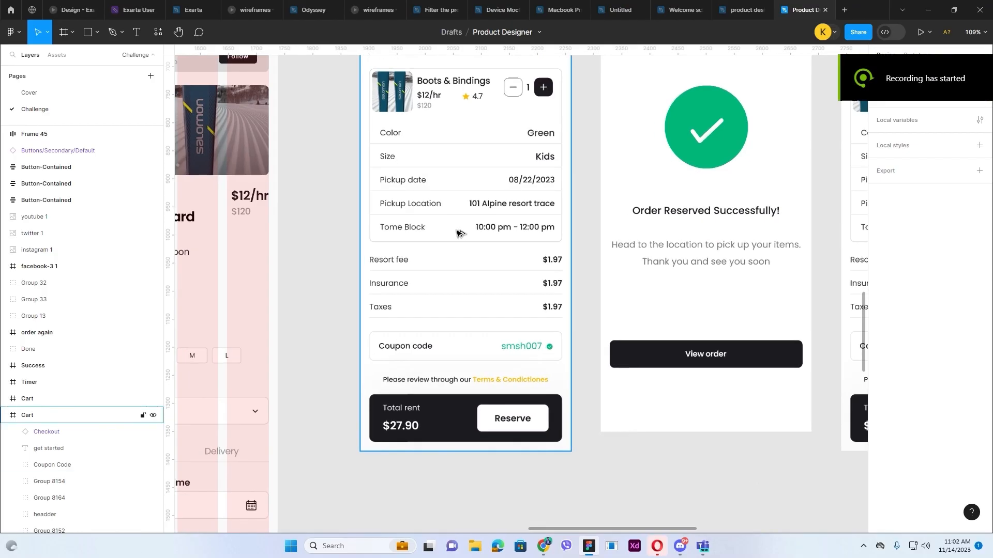
Step: Correct the highlighted words of the review line in the first Cart frame to read "Terms & Conditions"
scroll(463, 252, "up", 4)
double_click(580, 187)
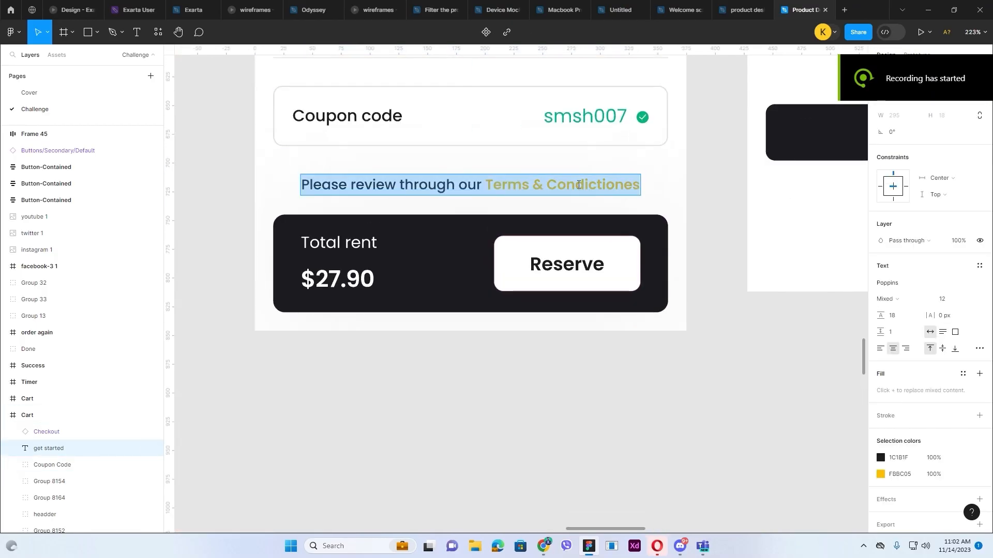
left_click(600, 184)
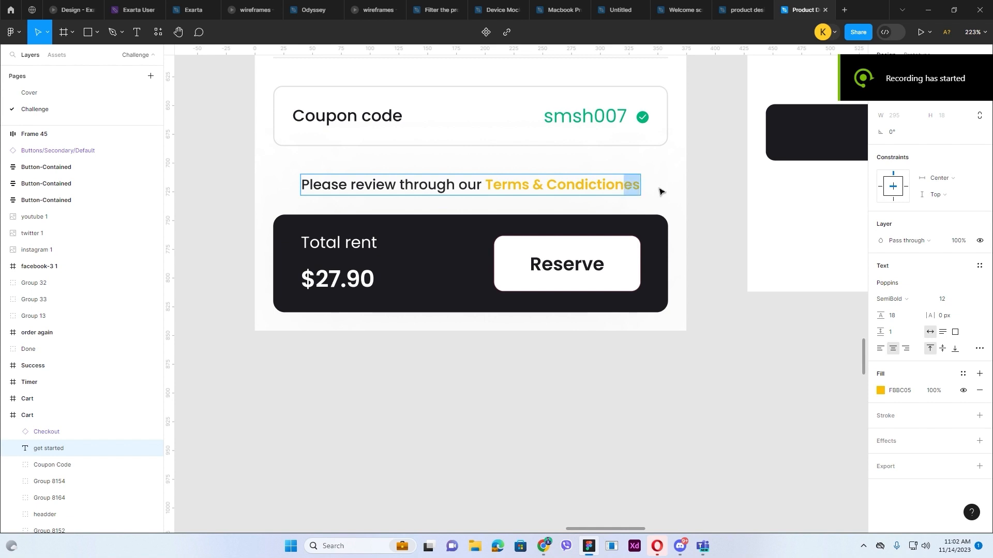
key("BackSpace")
key("Escape")
double_click(602, 189)
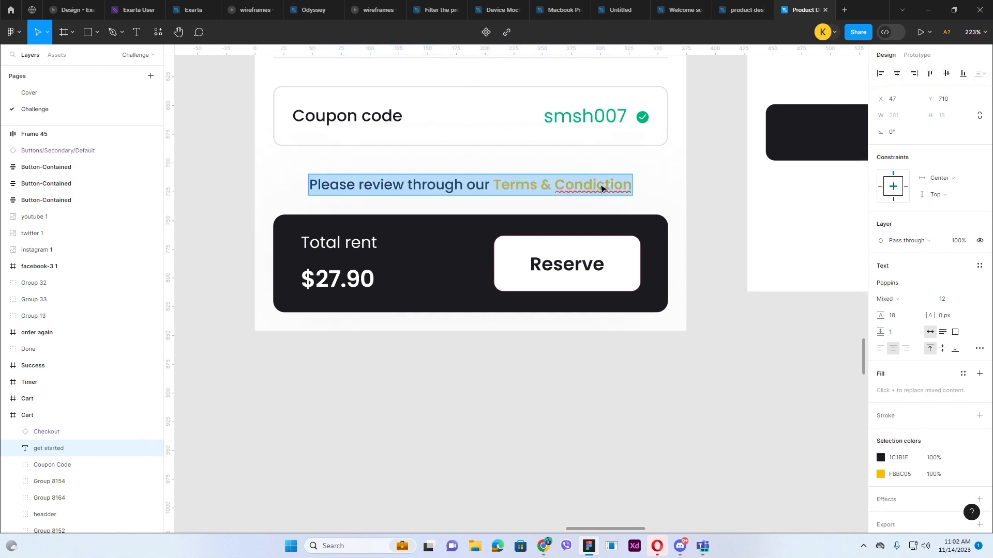
left_click(593, 185)
left_click_drag(594, 185, 633, 186)
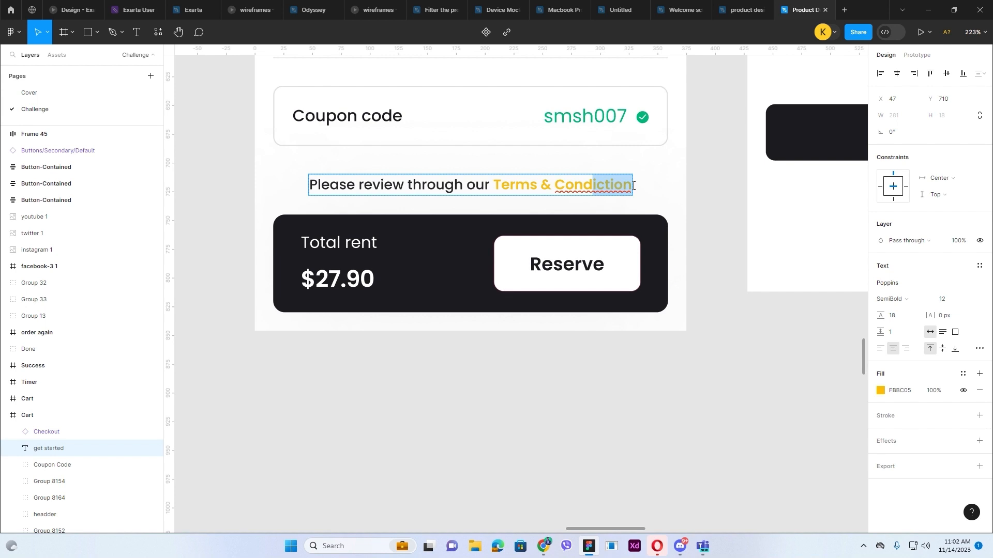
type("itions")
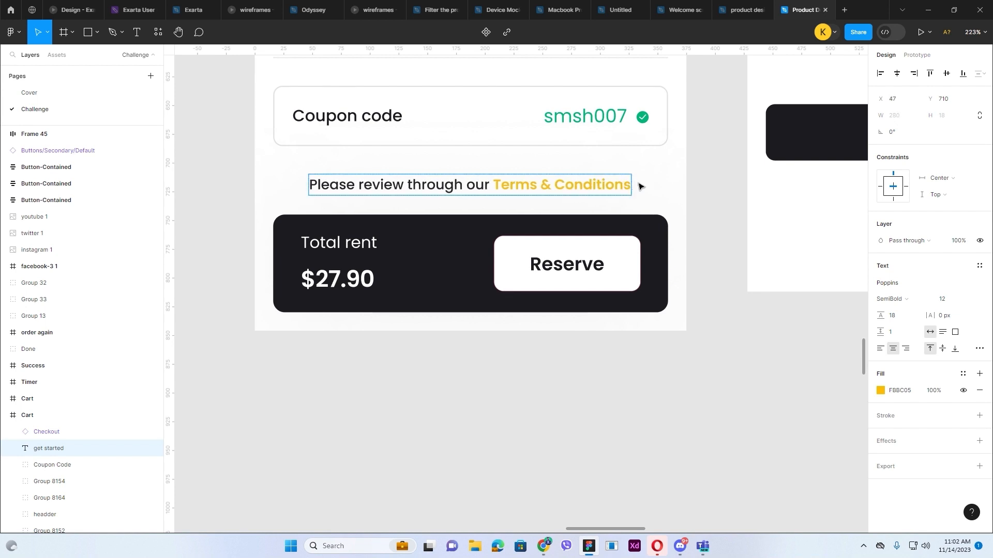
key("Escape")
left_click(680, 196)
Step: Center the "Please review through our Terms & Conditions" line horizontally in the first Cart frame
left_click(603, 186)
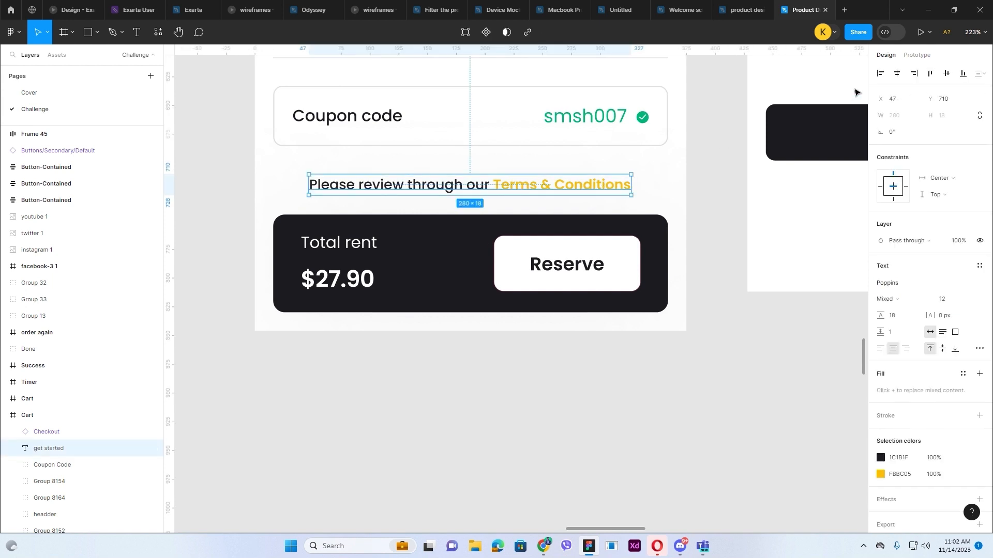
left_click(892, 76)
left_click(717, 243)
Step: Correct the misspelled "Tome Block" label in the first Cart frame to "Time Block"
scroll(725, 261, "up", 5)
scroll(678, 274, "down", 3)
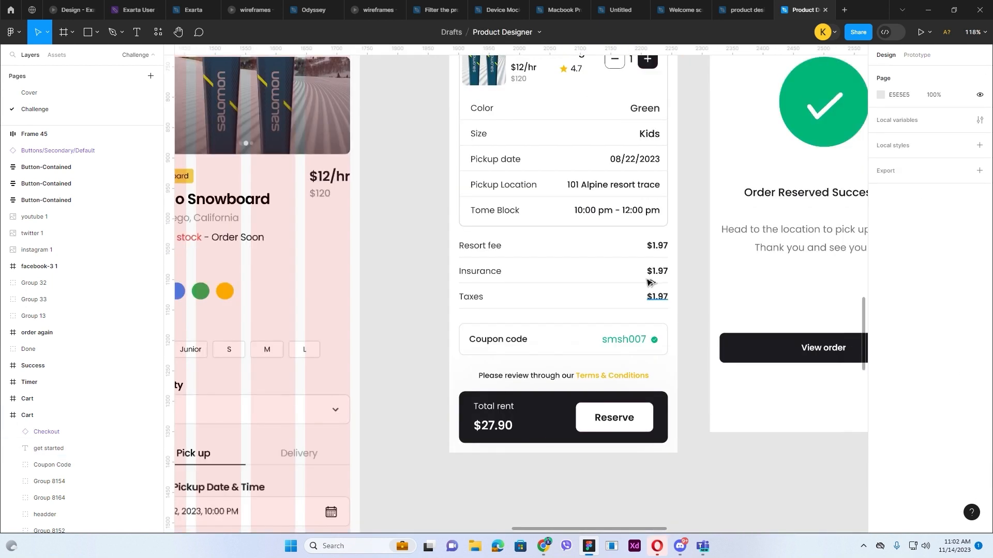
scroll(510, 237, "up", 3)
double_click(460, 191)
double_click(459, 190)
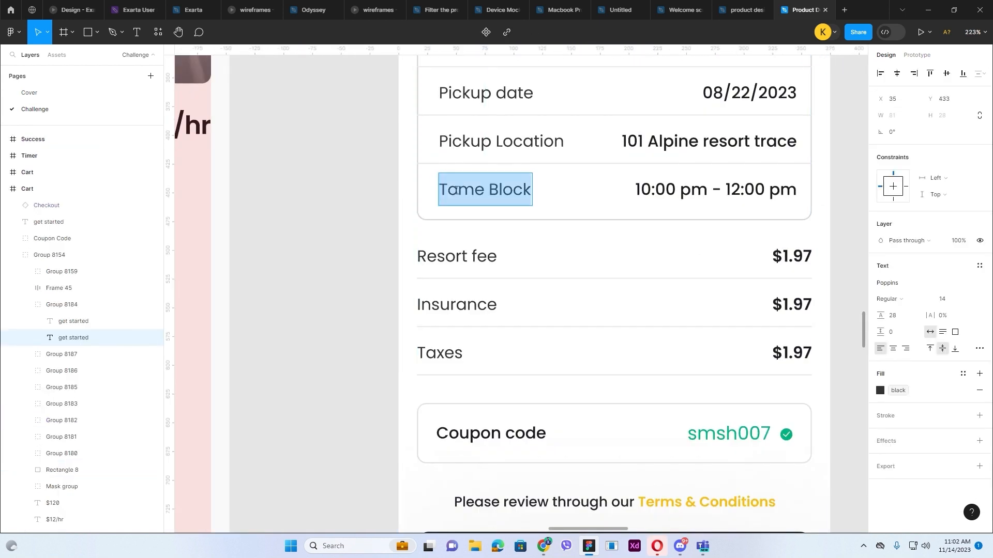
left_click(458, 190)
key("BackSpace")
type("i")
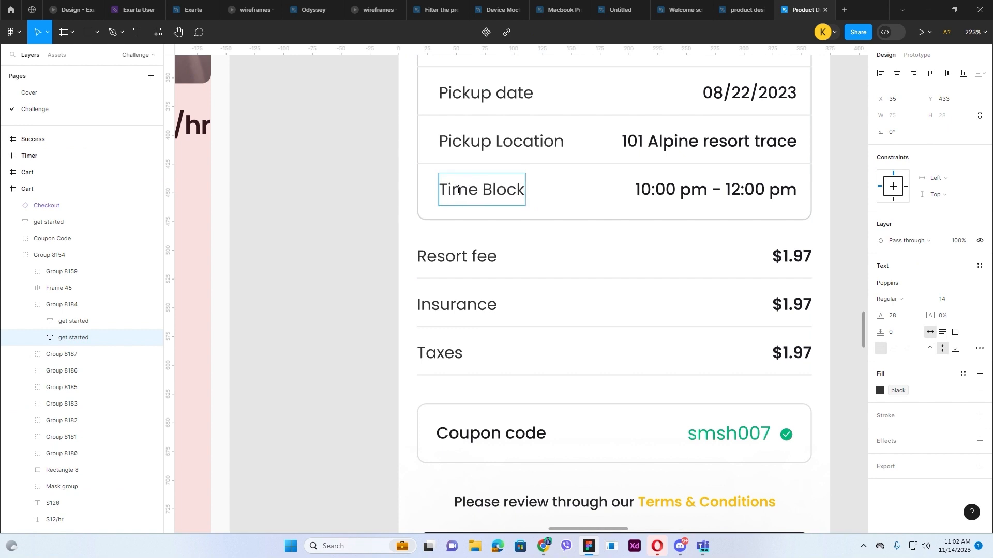
left_click(354, 215)
Step: Replace the second Cart frame's review line with the "Please review through our Terms & Conditions" text from the first Cart, and center it horizontally
scroll(358, 191, "down", 4)
scroll(458, 332, "up", 2)
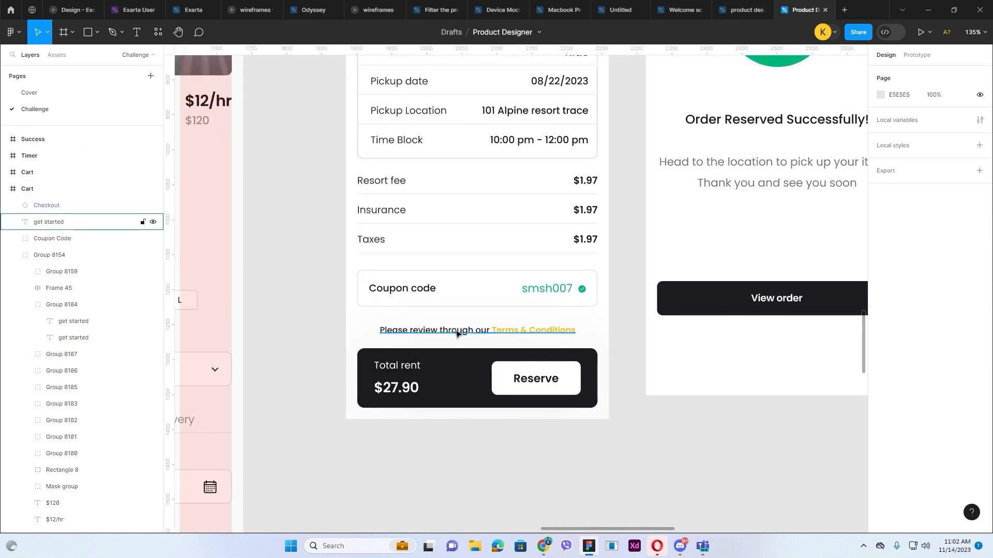
double_click(457, 332)
key("ctrl+c")
left_click(627, 374)
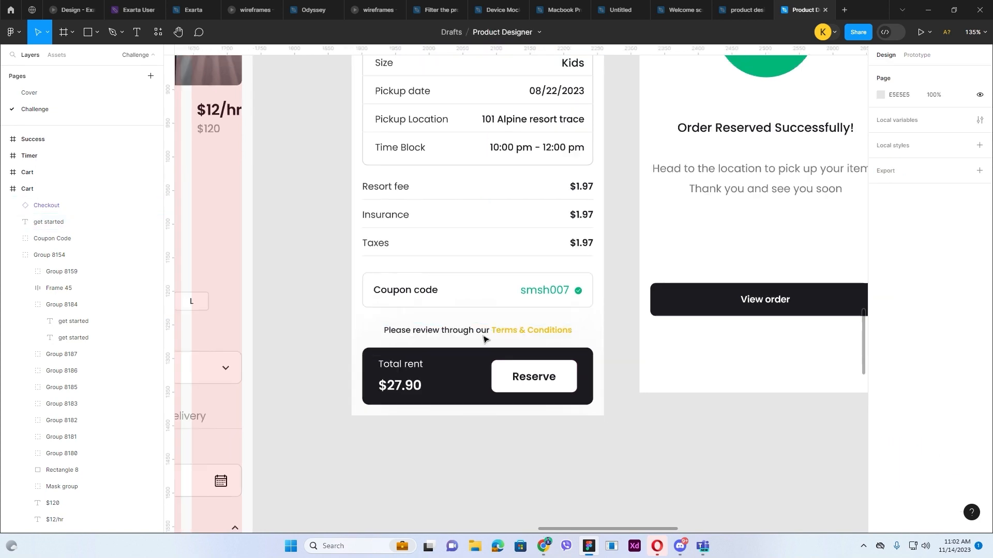
scroll(465, 310, "down", 4)
scroll(714, 310, "up", 6)
left_click(656, 305)
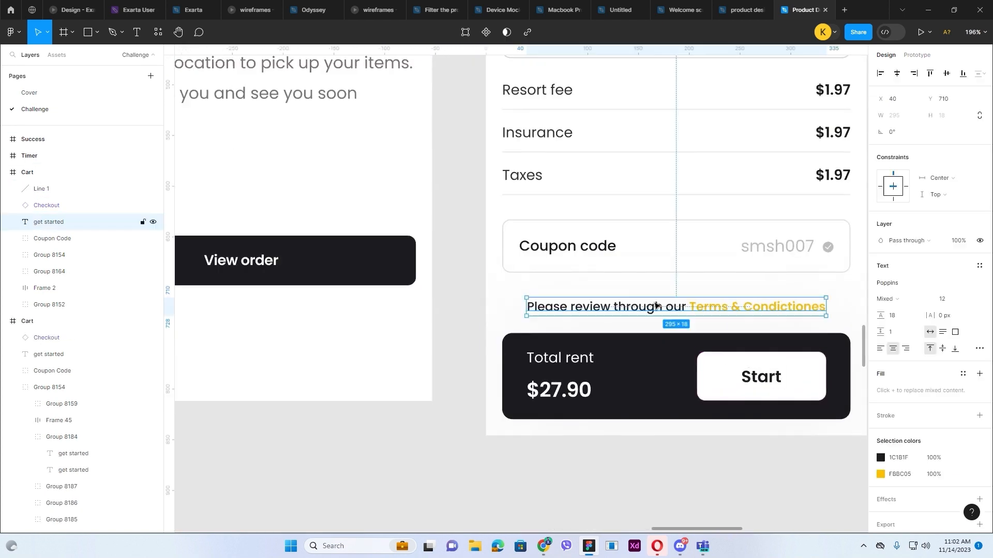
double_click(622, 309)
key("ctrl+v")
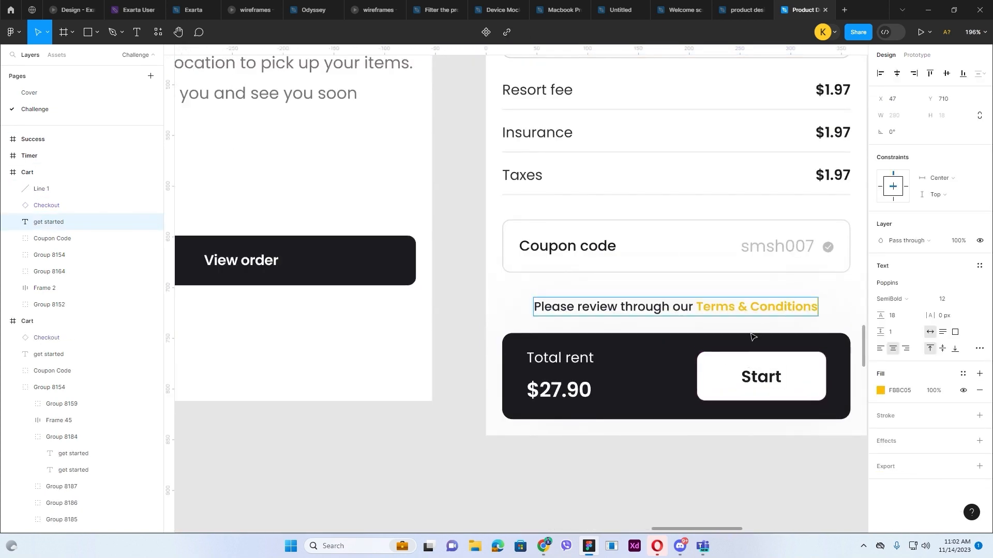
key("Escape")
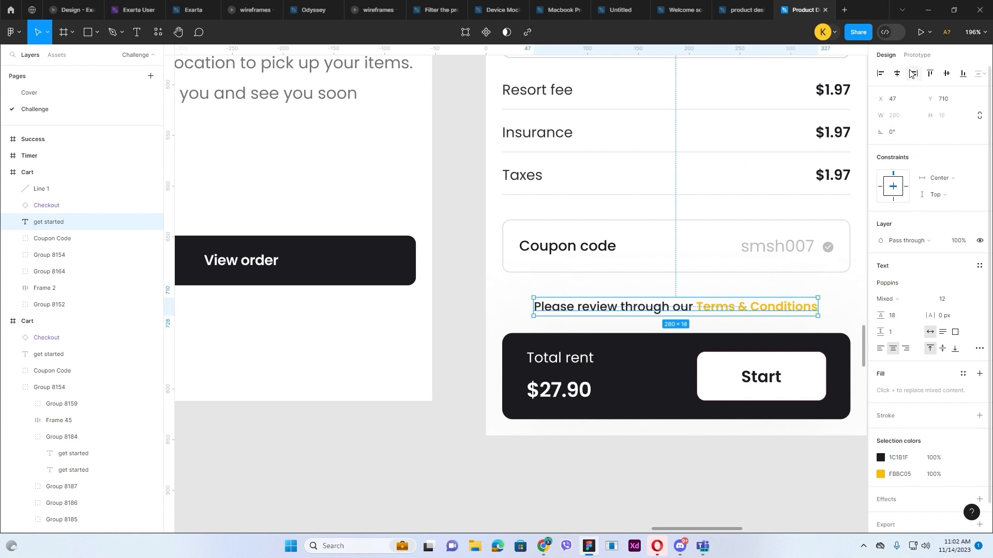
Step: Correct the misspelled "Tome Block" label in the second Cart frame to "Time Block"
scroll(850, 106, "up", 4)
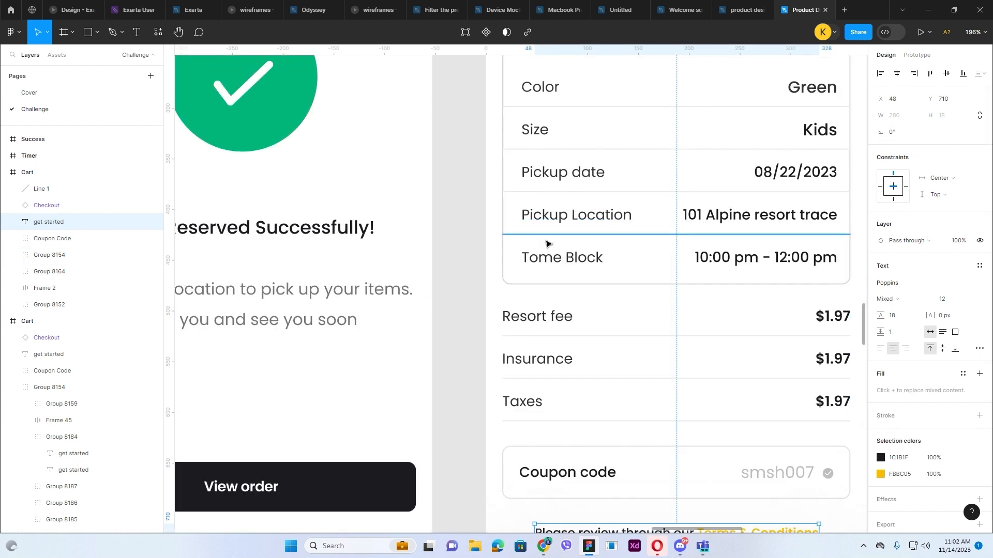
left_click(553, 268, "ctrl")
double_click(536, 262)
left_click(535, 253)
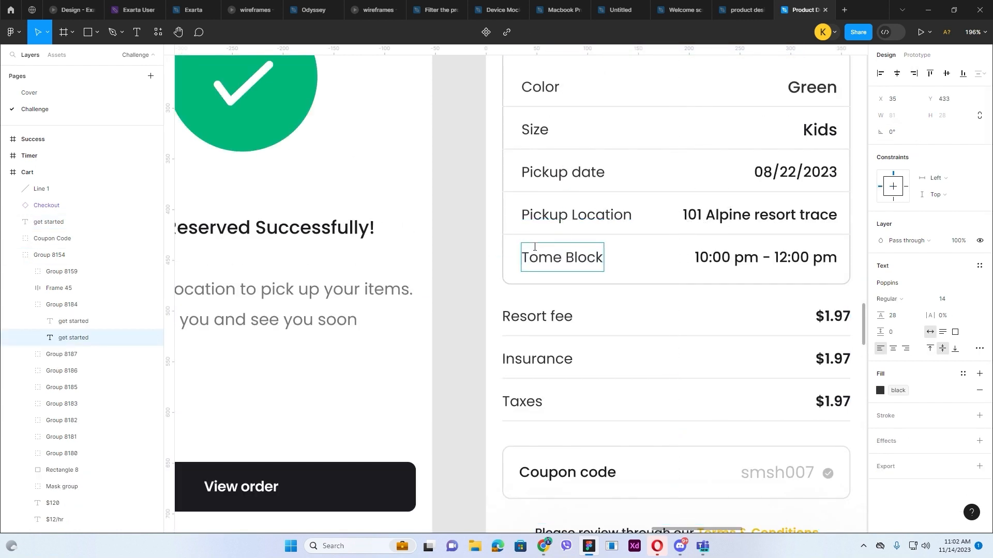
key("BackSpace")
type("i")
key("Escape")
key("Escape")
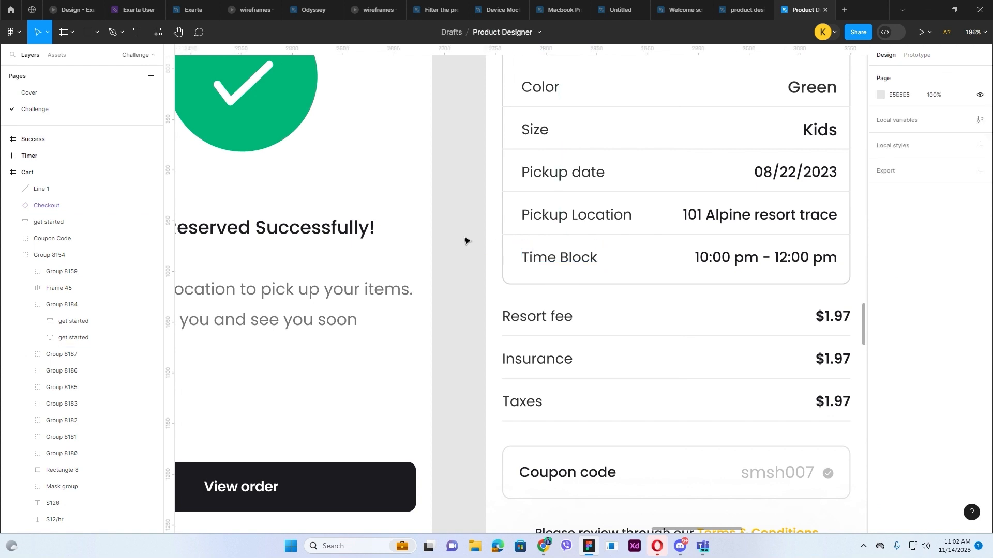
Step: Review the Time Block labels and the Terms & Conditions lines across both Cart frames
left_click(571, 257)
double_click(570, 257)
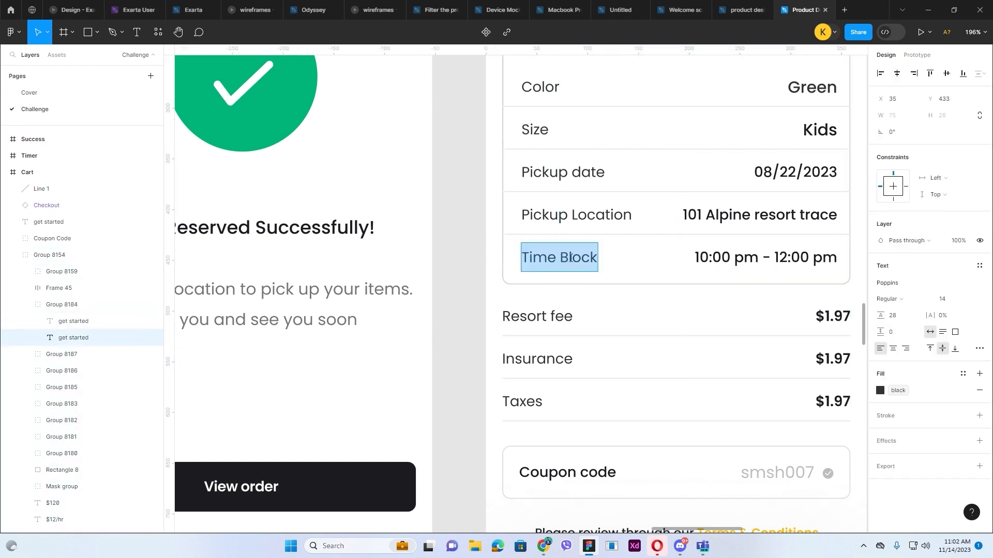
left_click(569, 257)
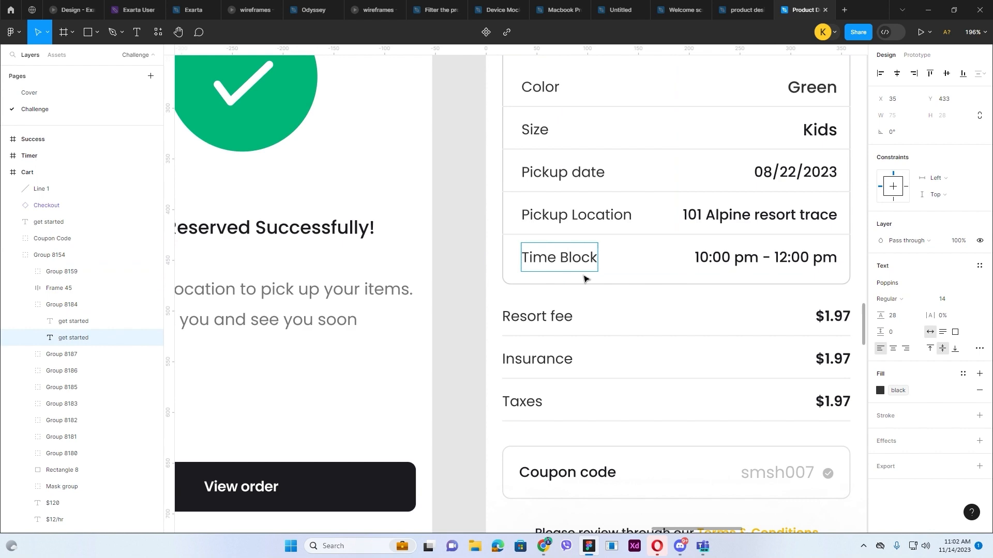
key("Escape")
scroll(775, 261, "down", 4)
scroll(406, 258, "up", 4)
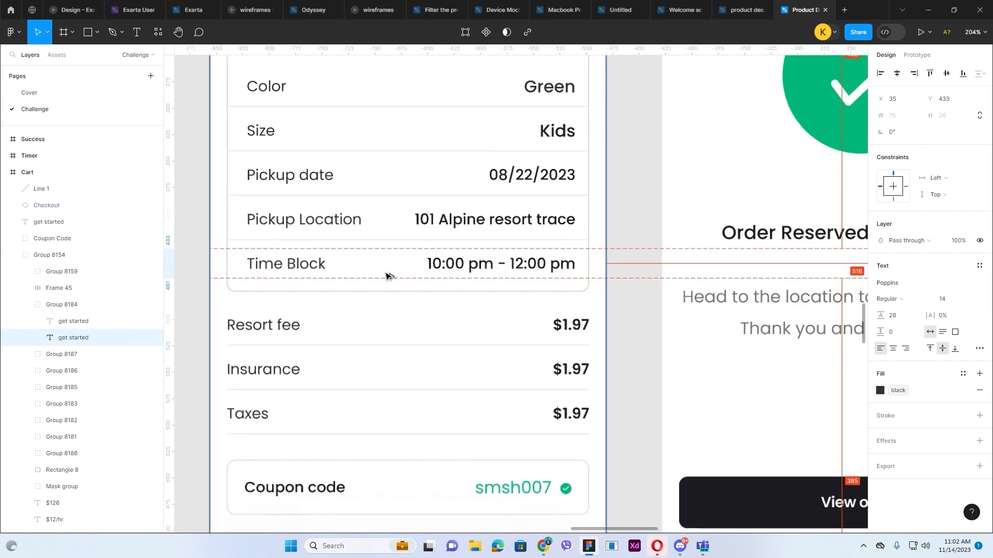
scroll(404, 274, "down", 5)
key("Escape")
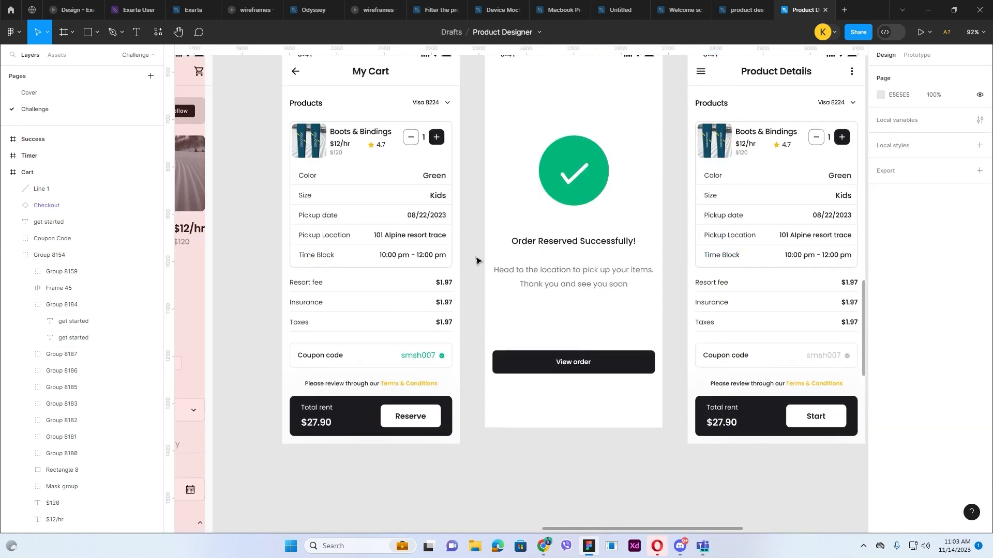